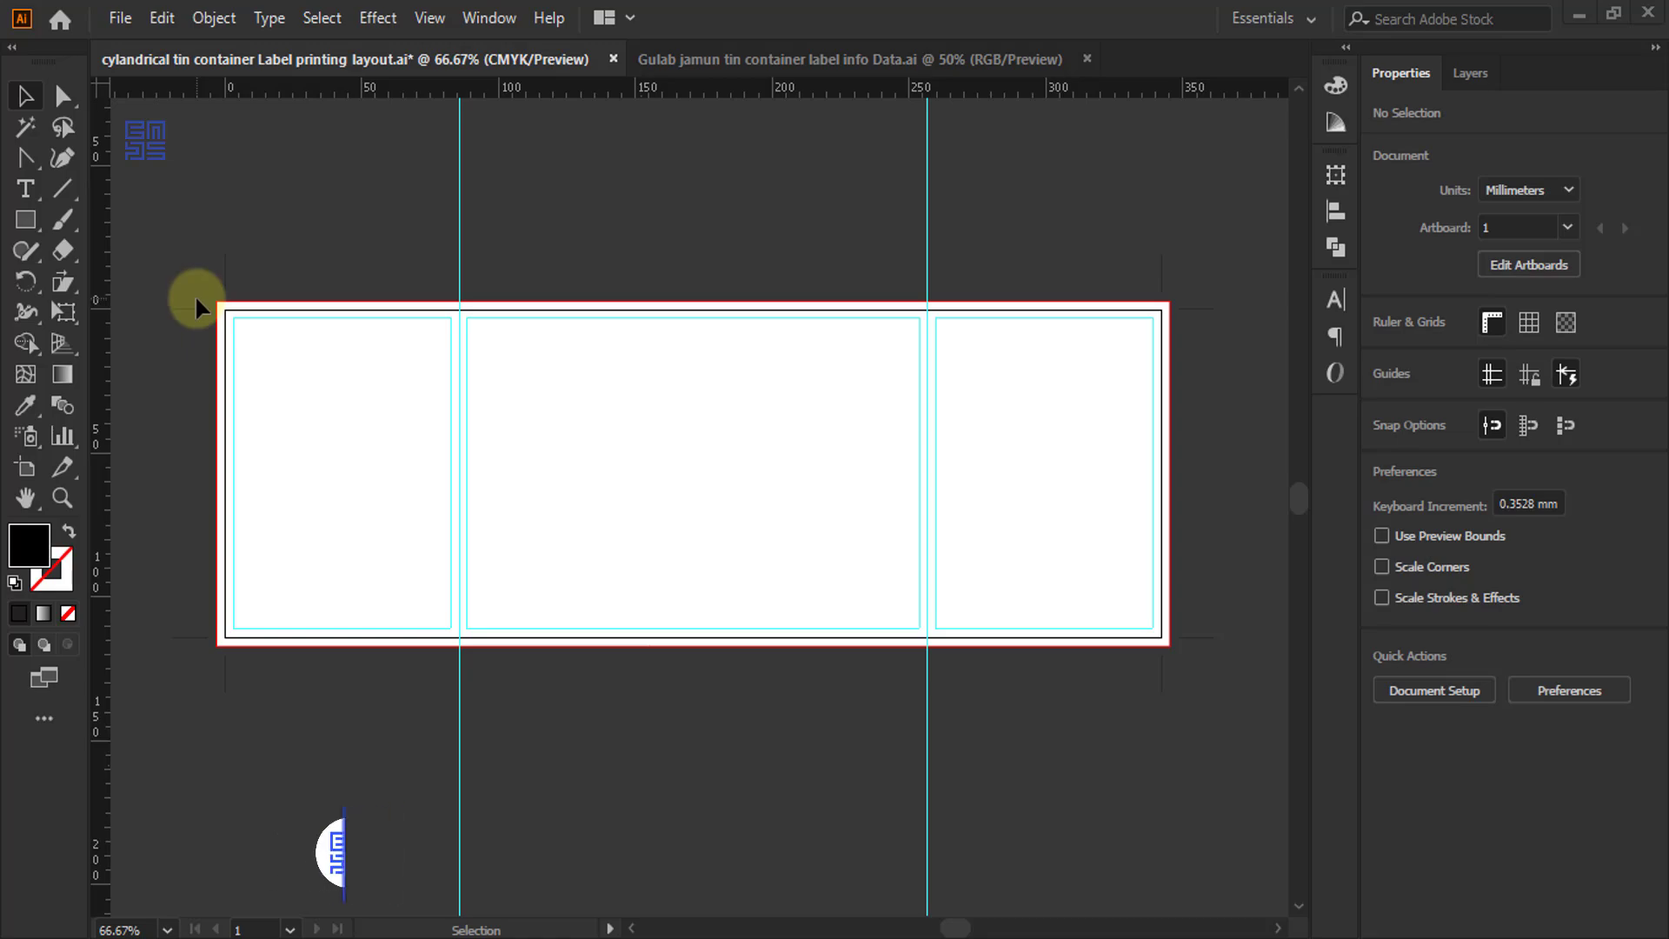
# - Examine the bleed edge and trim line at the label's upper-left corner
pyautogui.scroll(5, 197, 304)
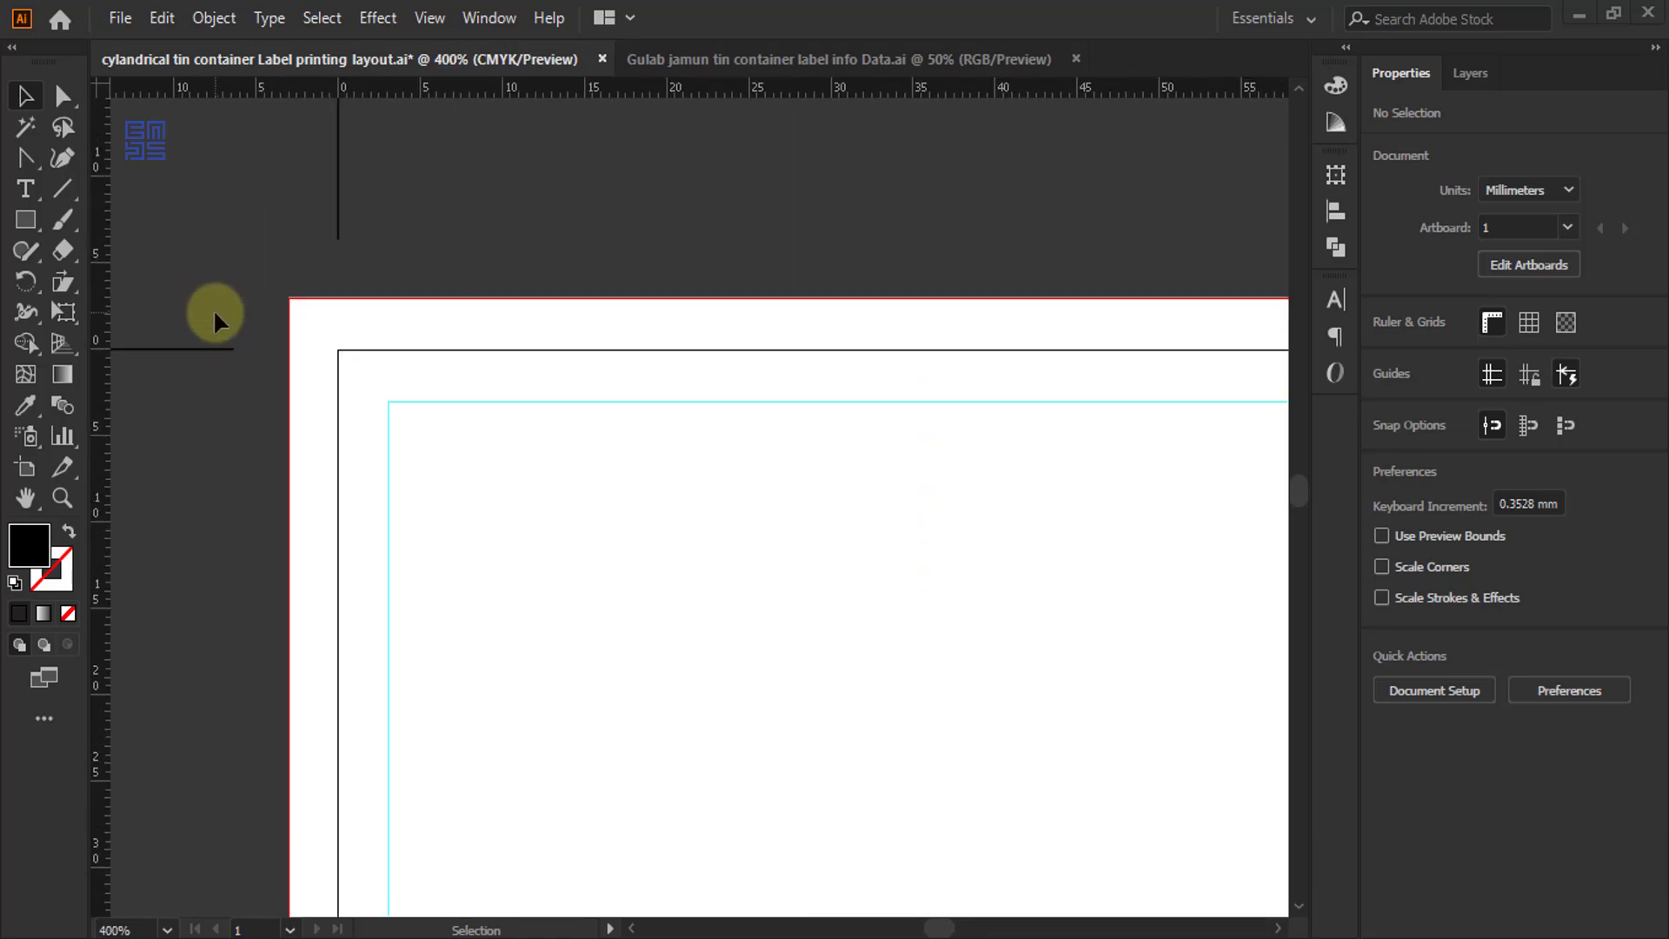
pyautogui.scroll(-1, 352, 338)
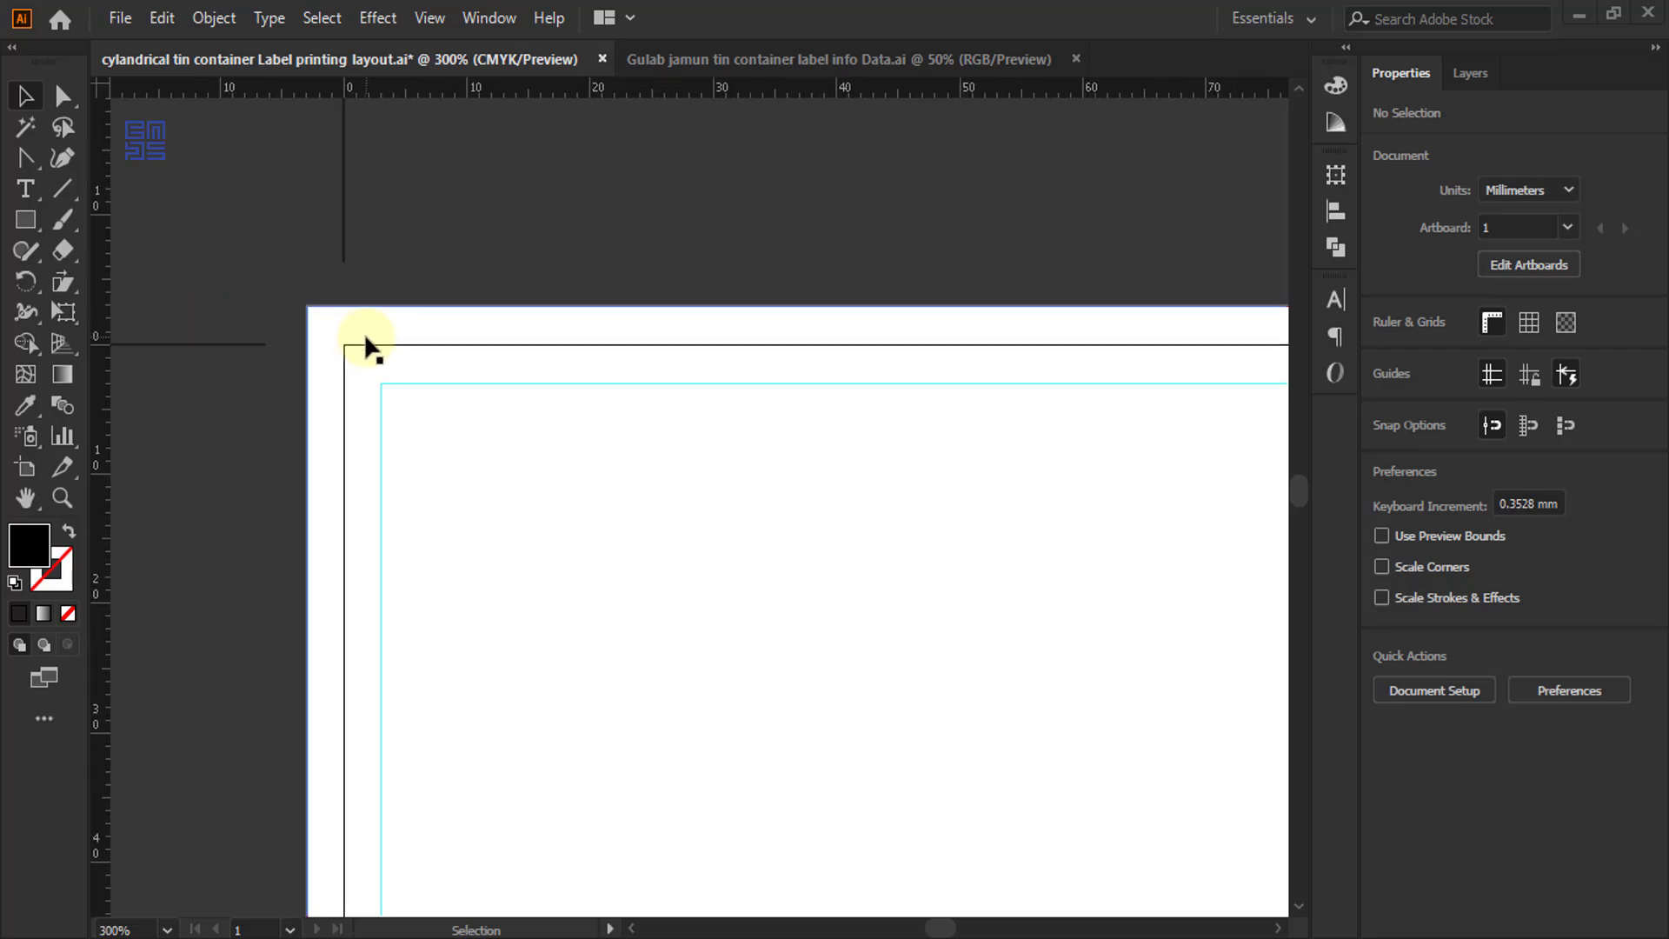
pyautogui.scroll(-4, 352, 337)
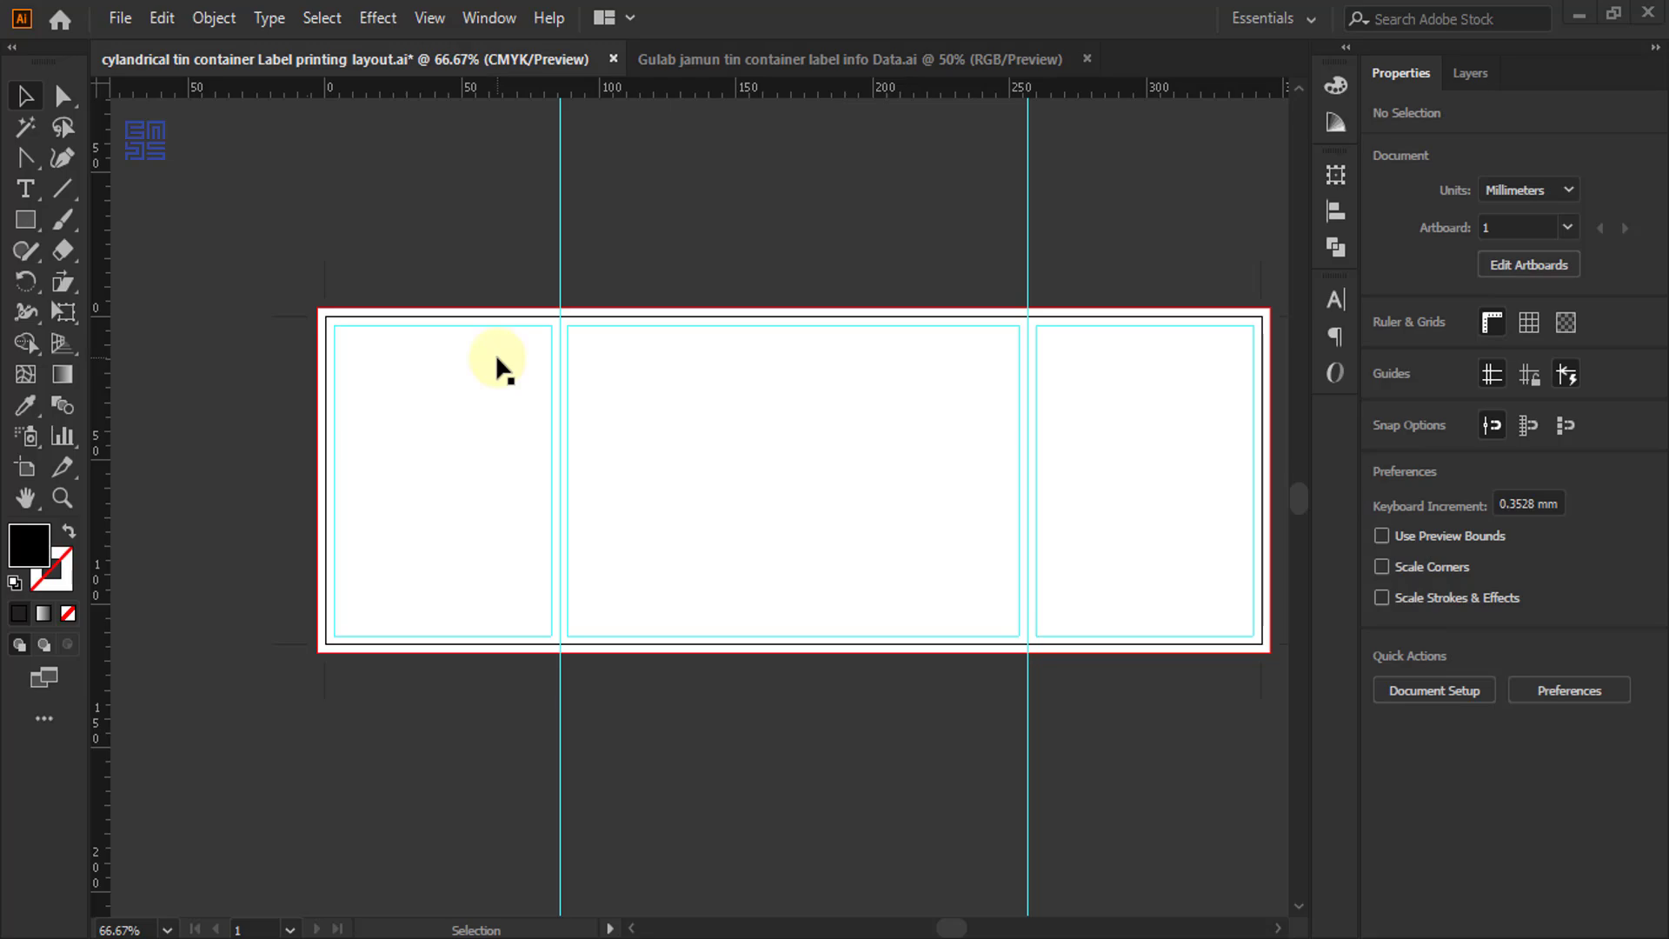
pyautogui.scroll(3, 305, 328)
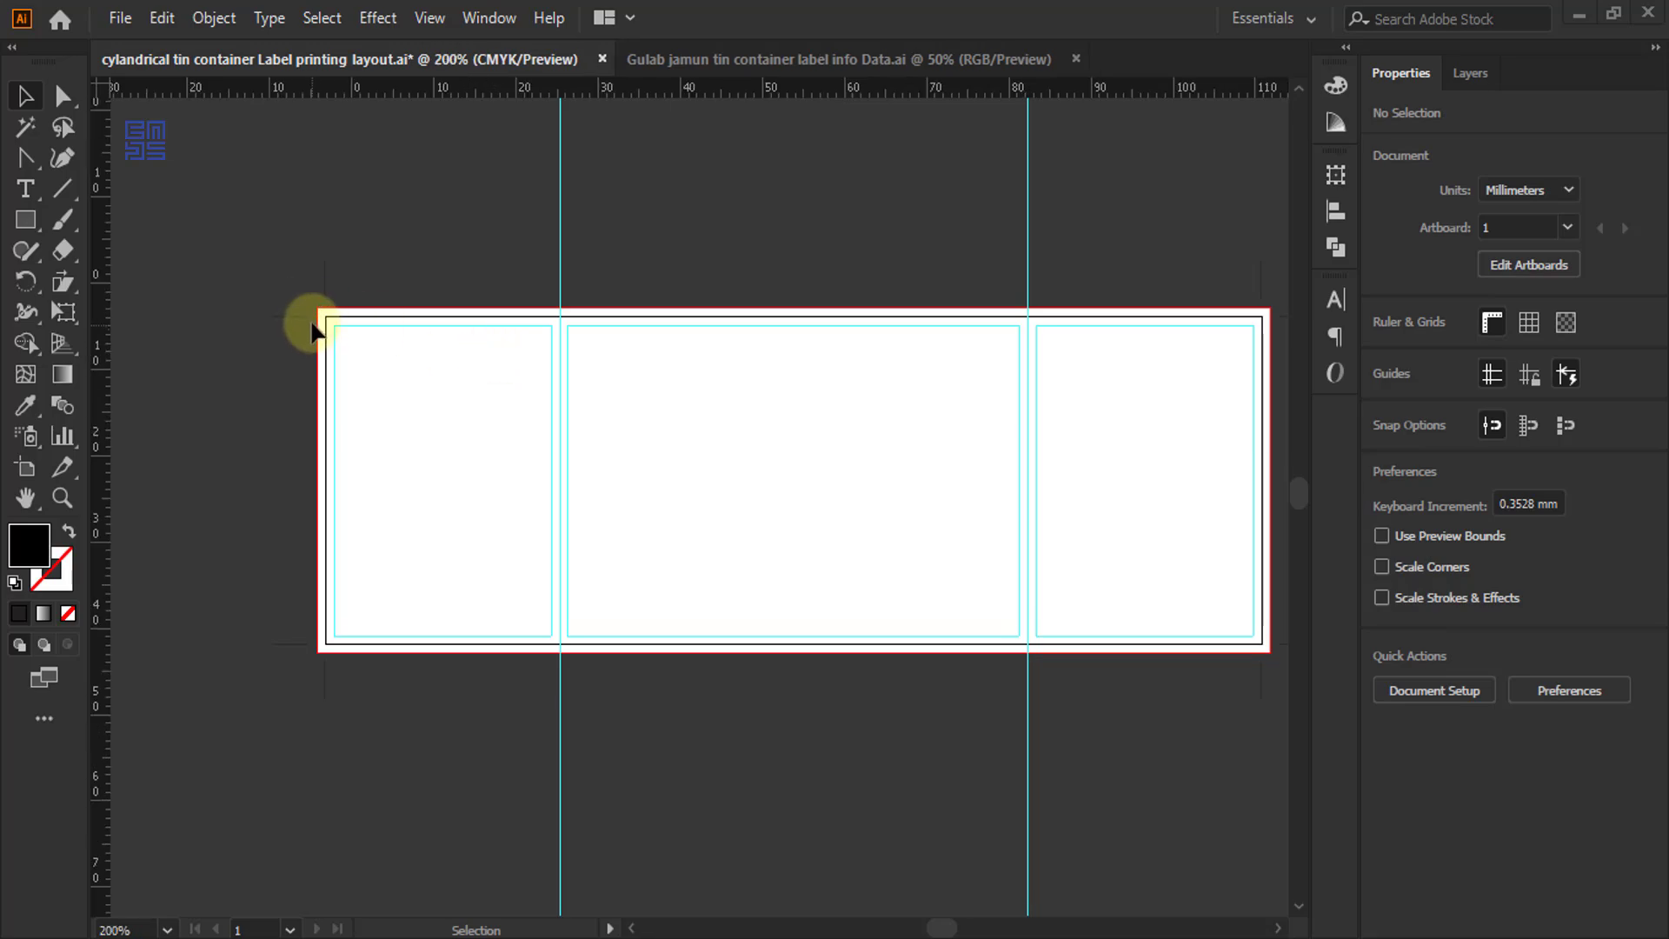
pyautogui.scroll(2, 339, 254)
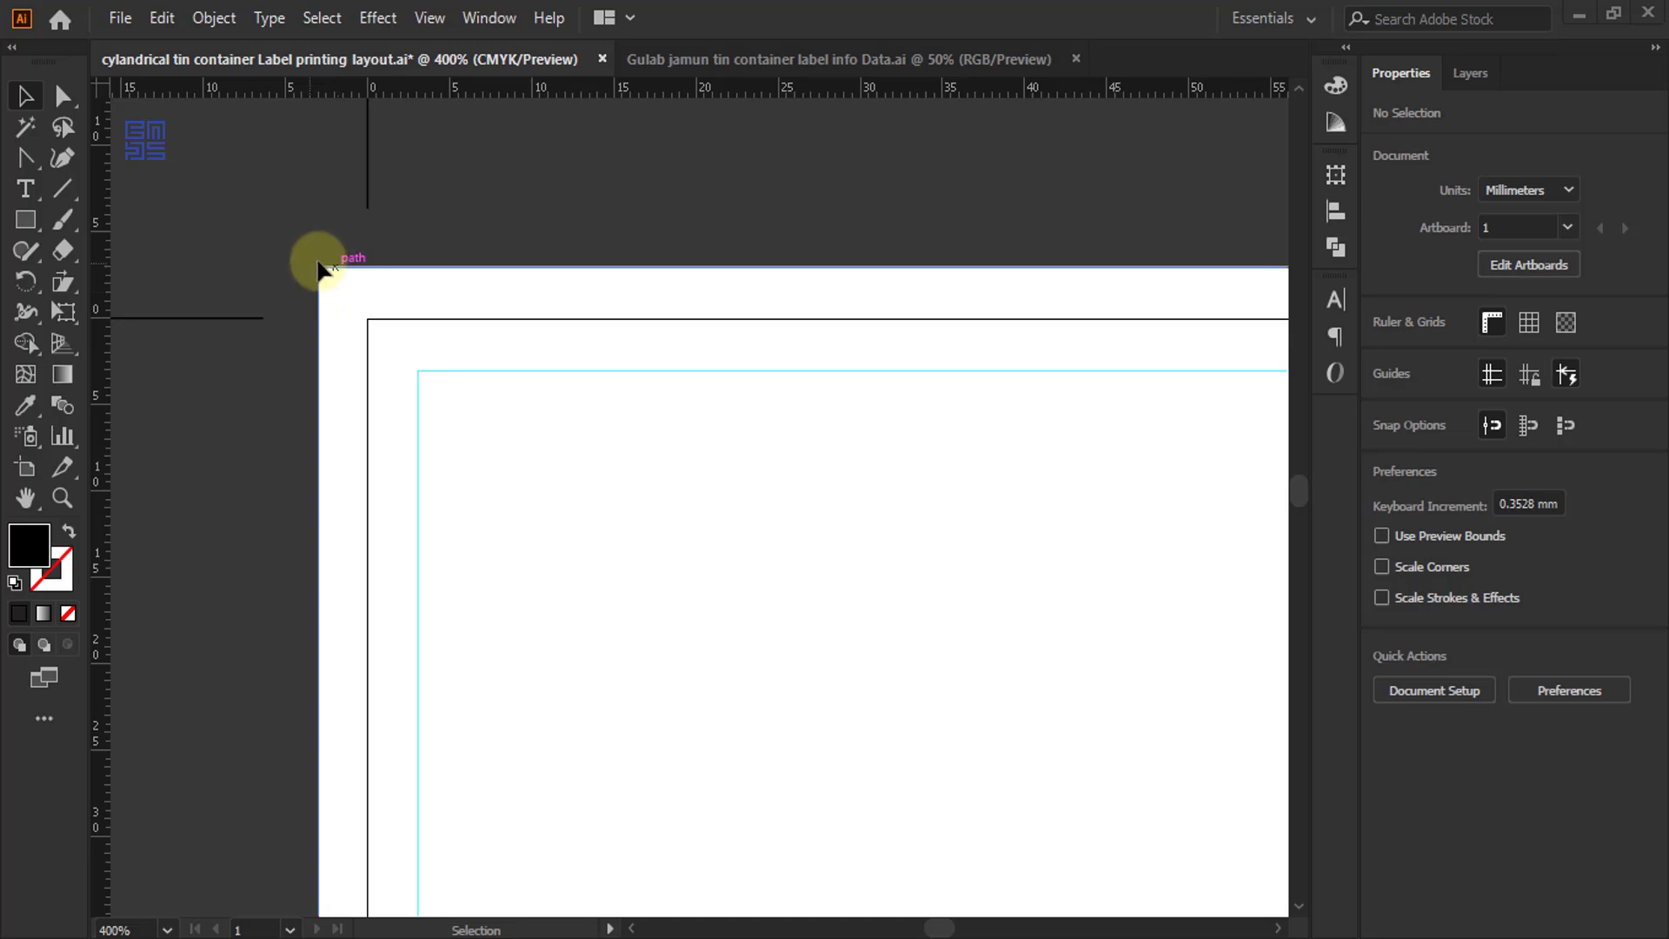
pyautogui.scroll(3, 323, 280)
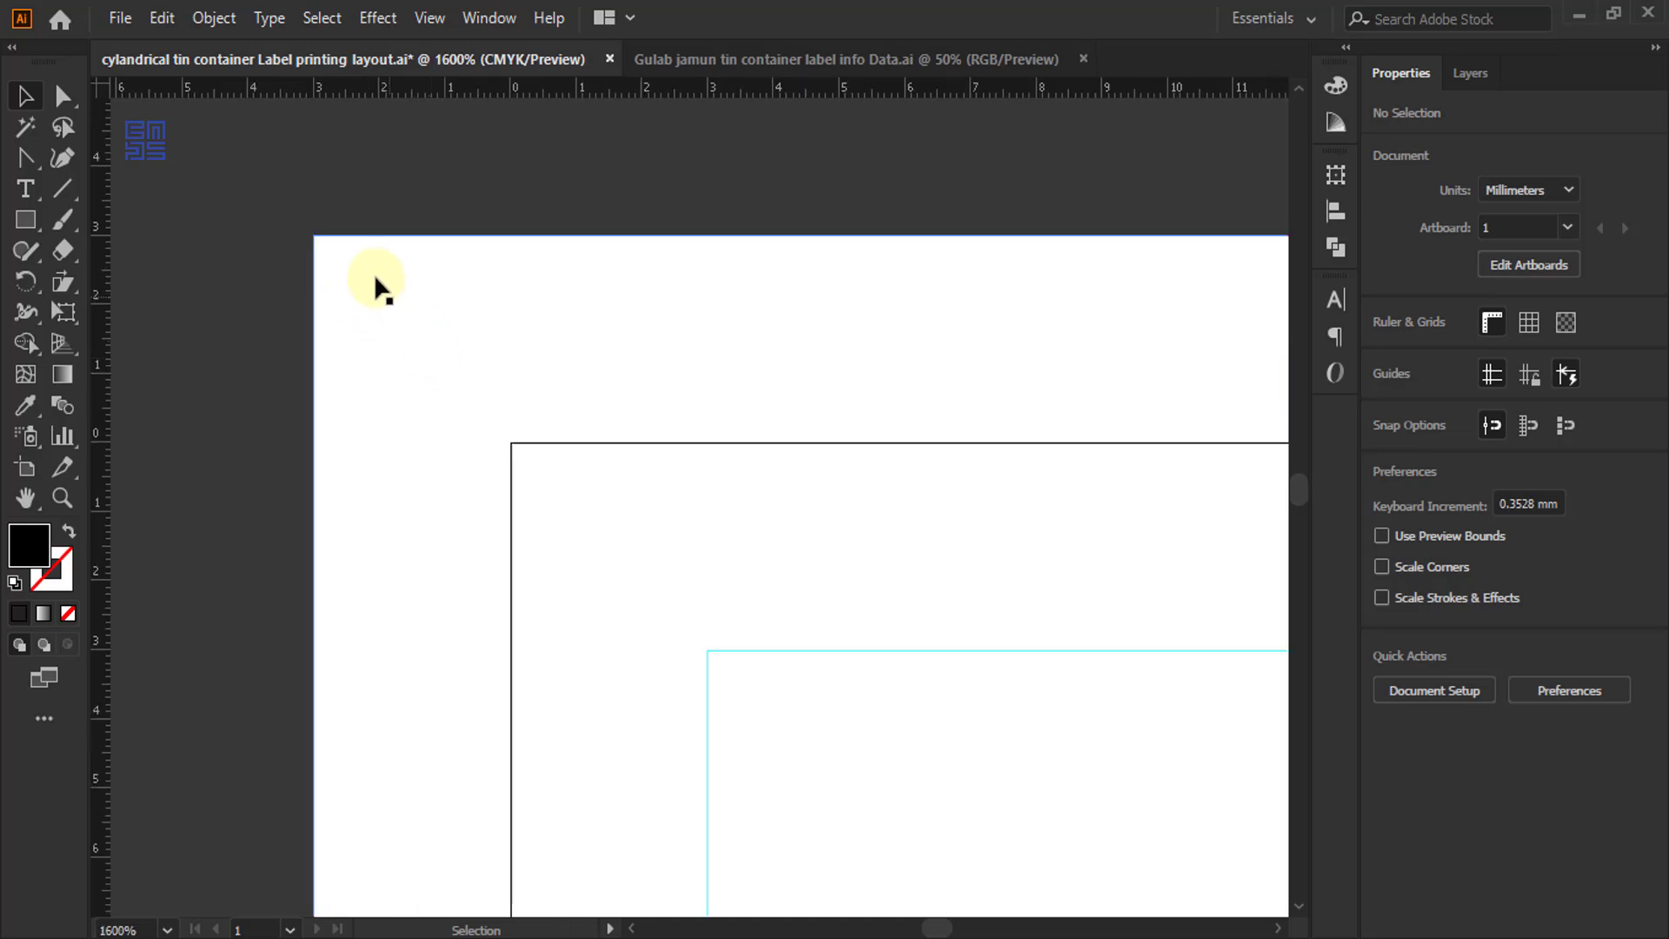
pyautogui.moveTo(365, 272); pyautogui.dragTo(613, 249)
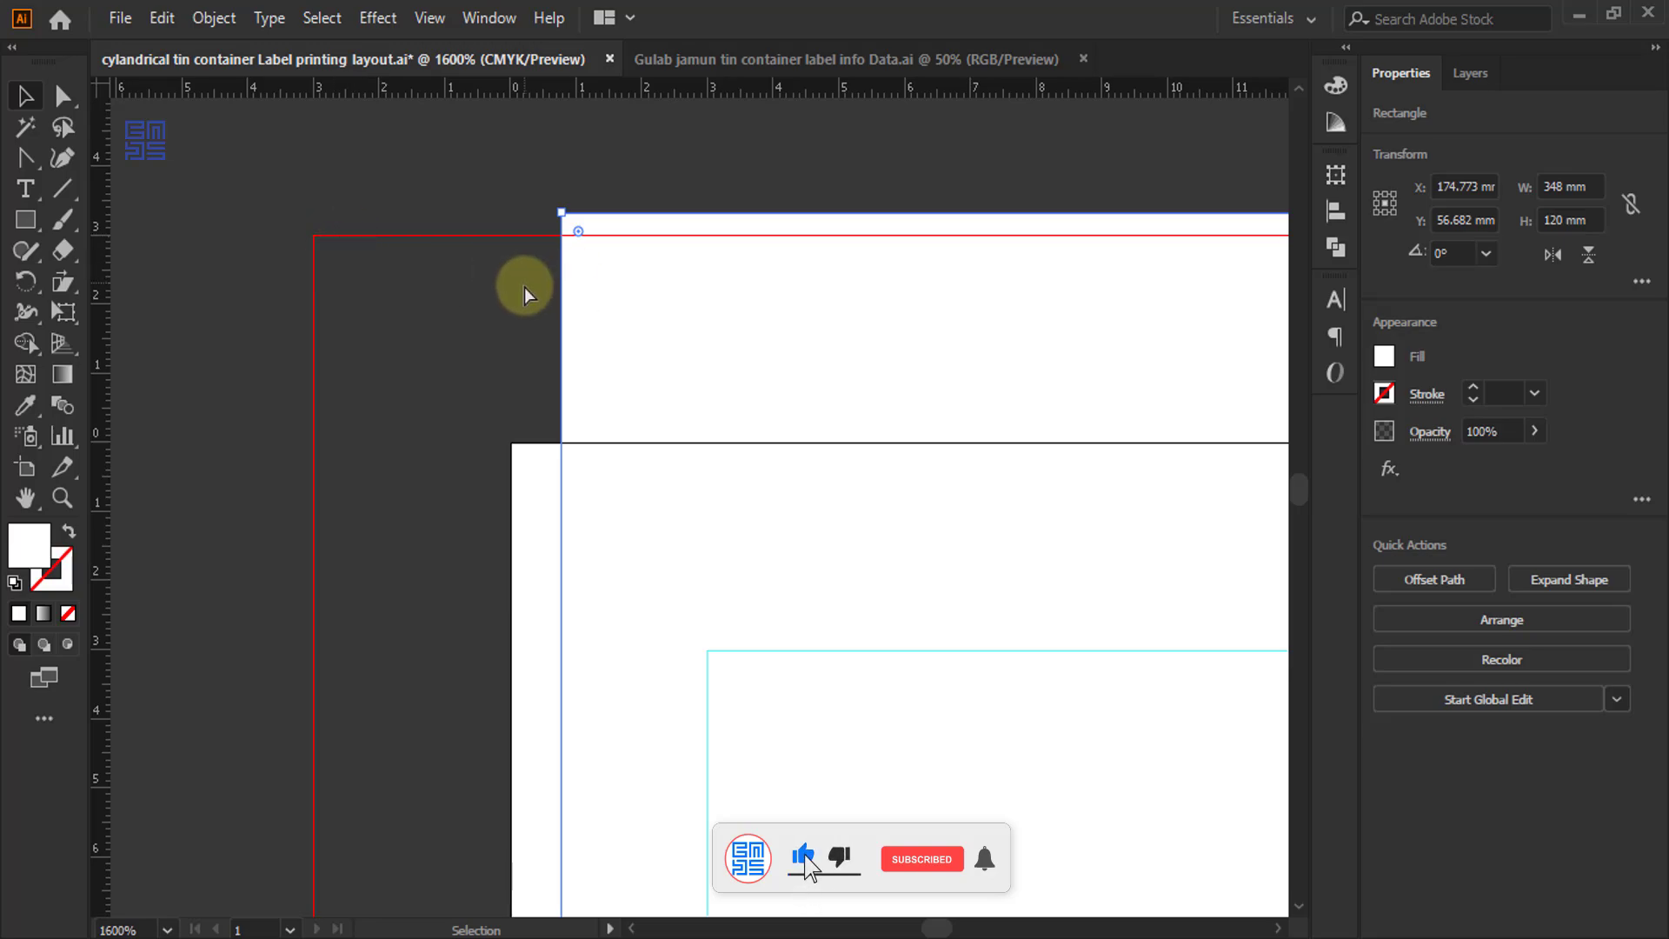
pyautogui.hotkey('ctrl', 'z')
# - Examine the safe-area guides, crop marks and three-panel division of the label layout
pyautogui.scroll(-3, 426, 300)
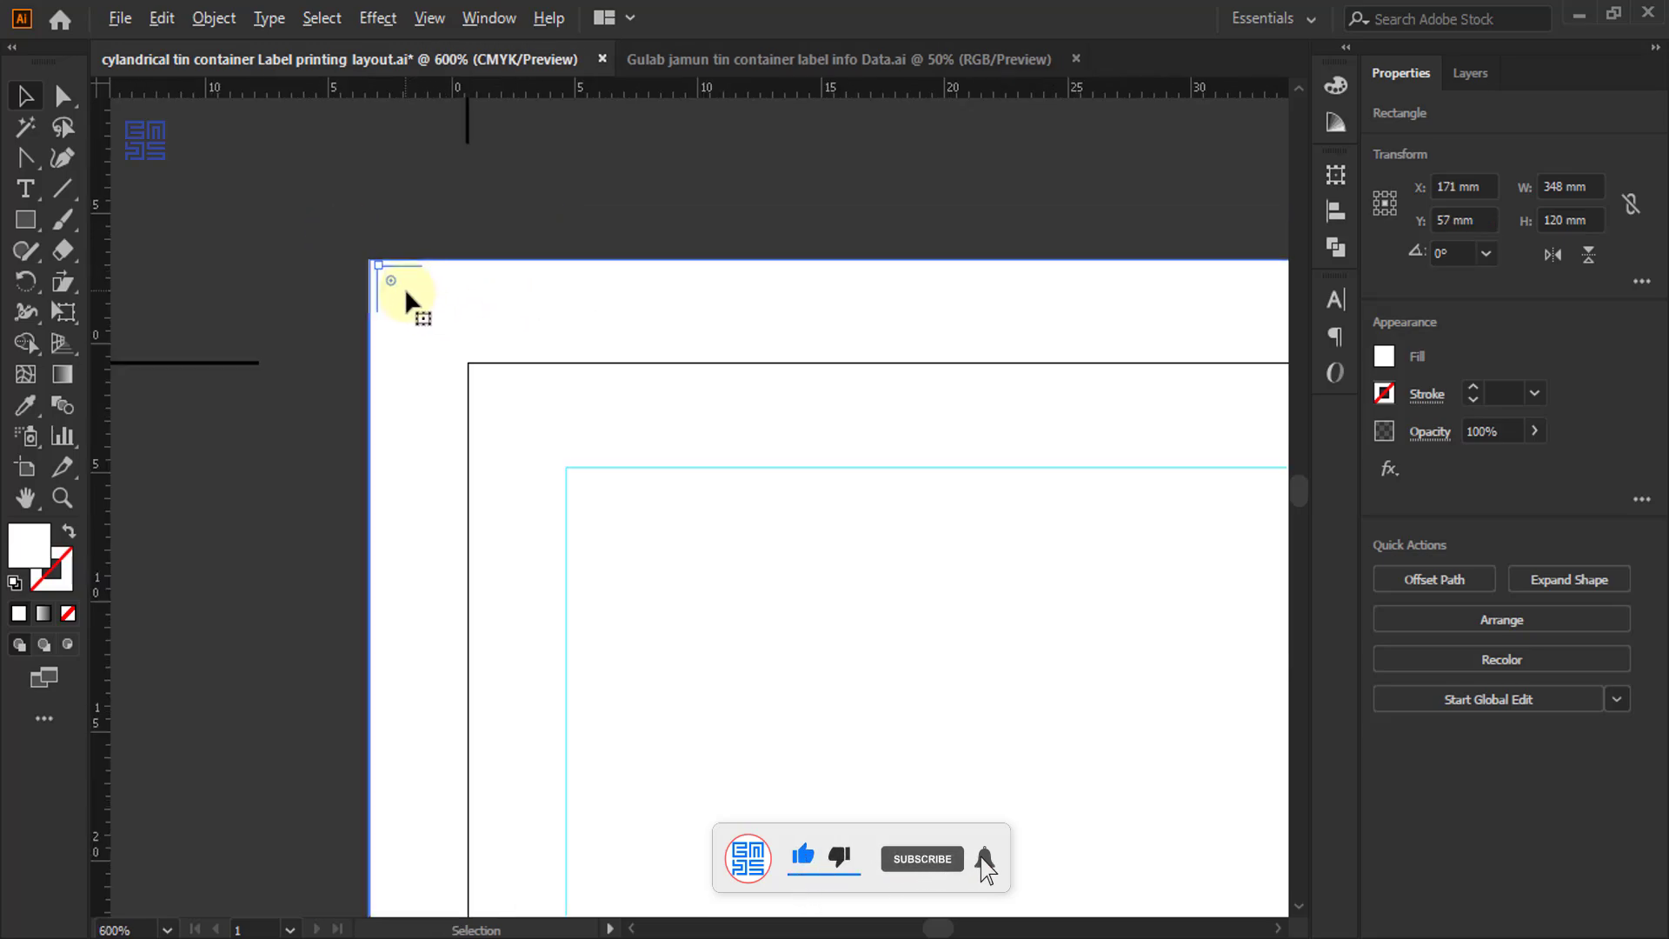
pyautogui.scroll(2, 532, 424)
pyautogui.scroll(2, 581, 436)
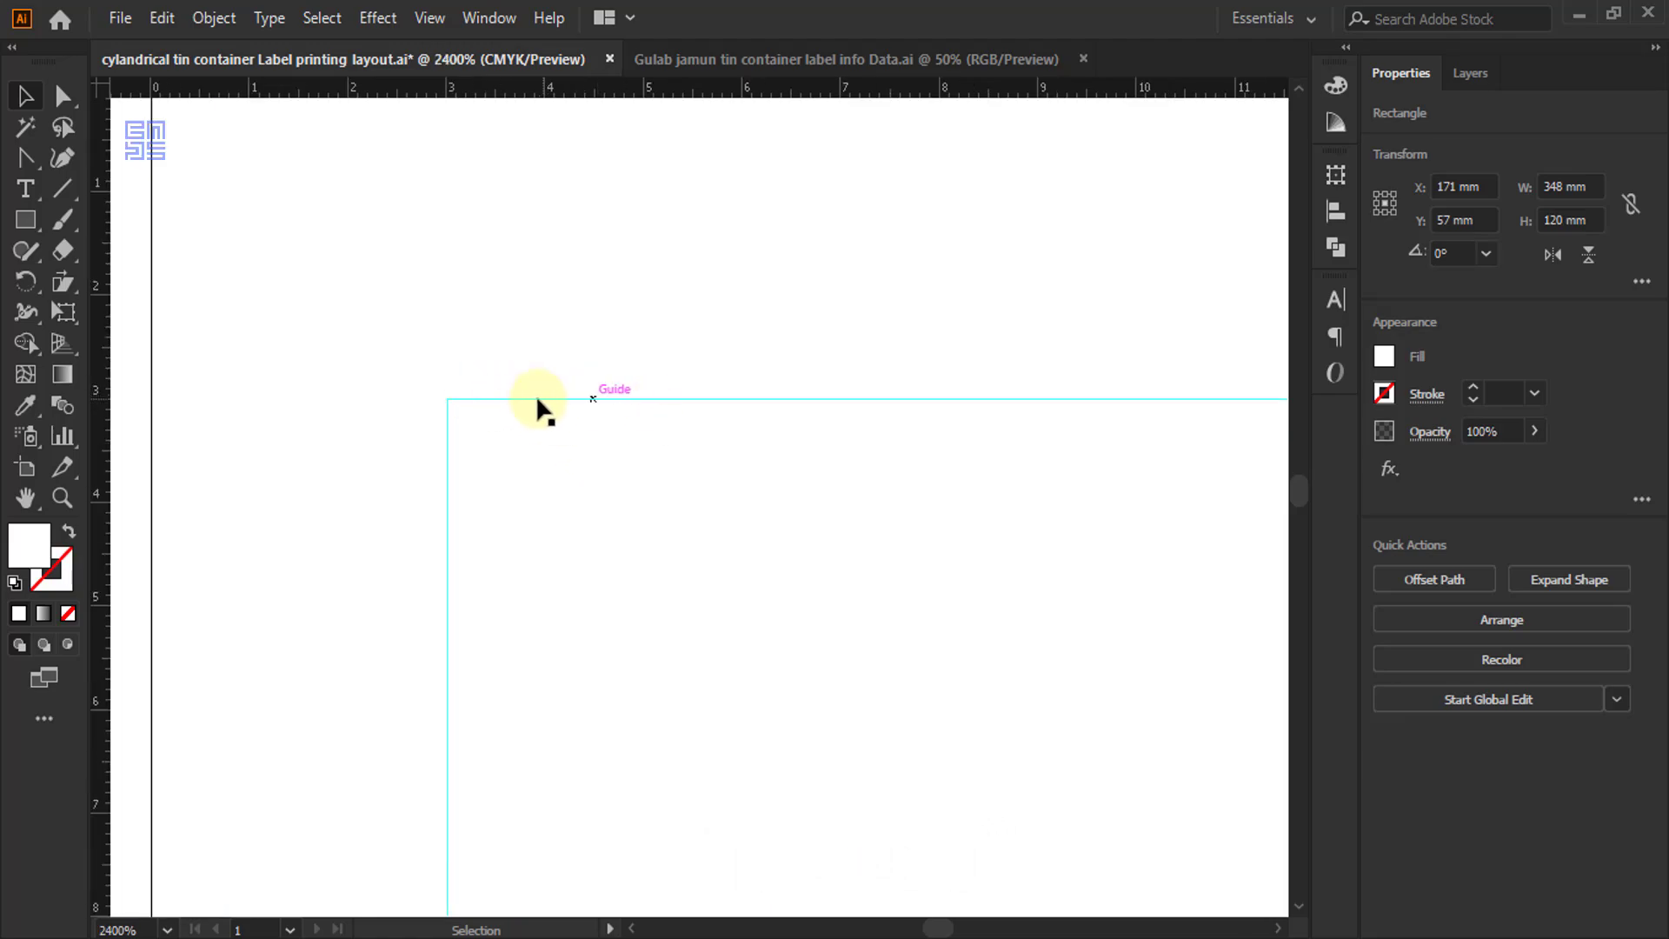
pyautogui.scroll(-3, 407, 404)
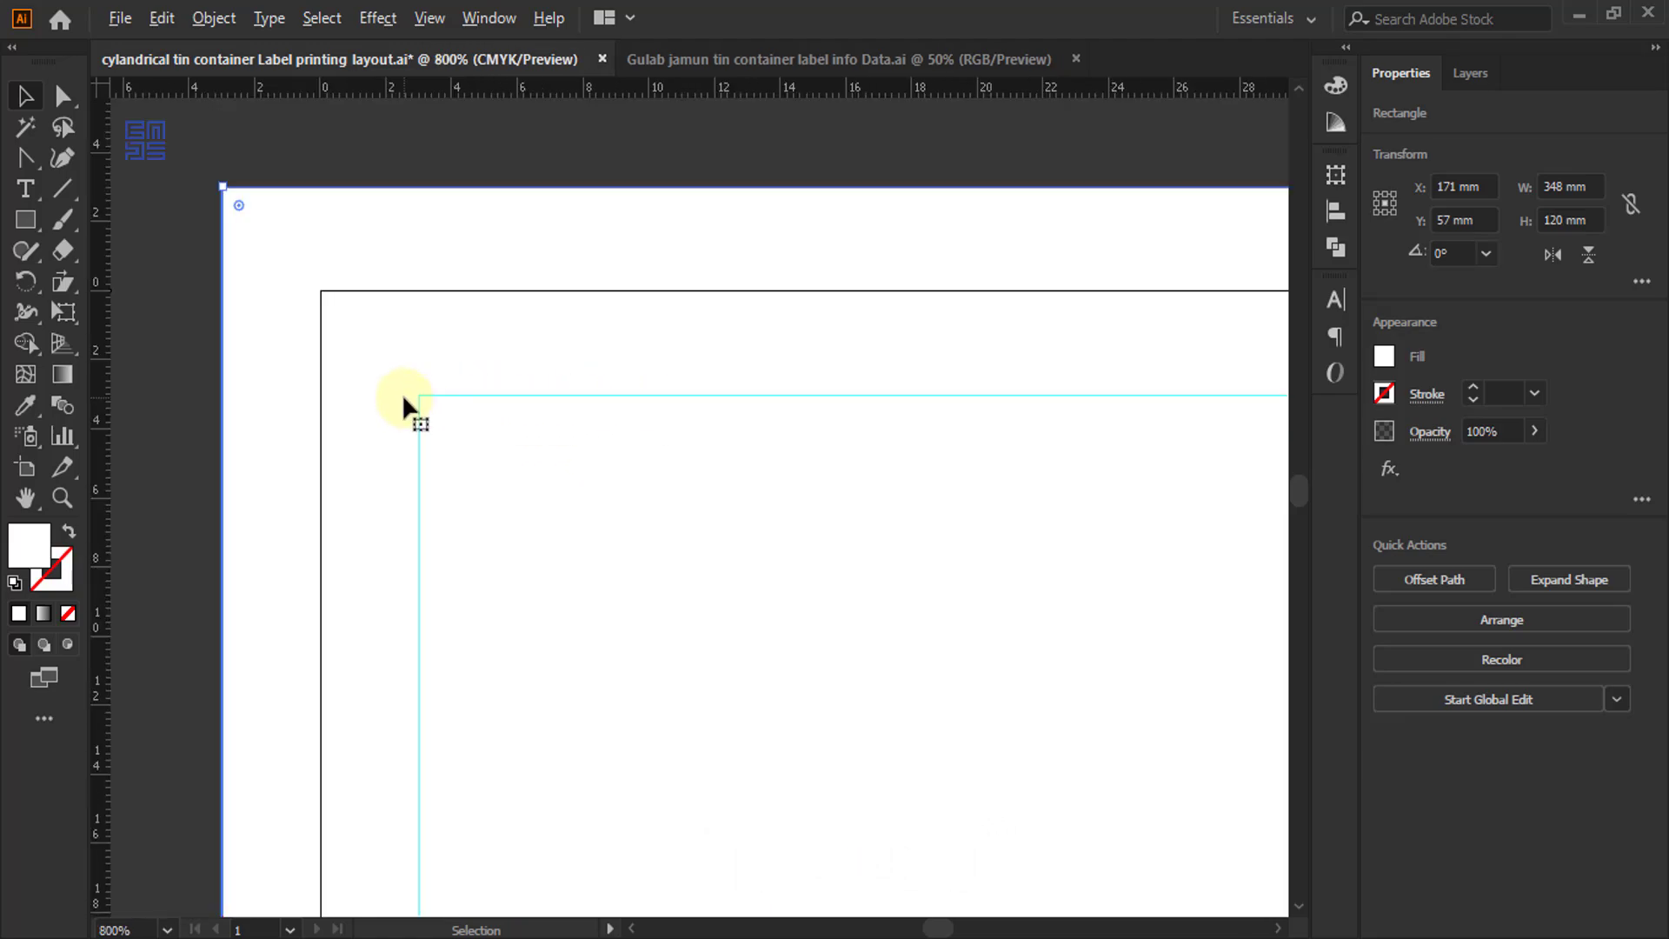
pyautogui.scroll(-1, 483, 383)
pyautogui.moveTo(359, 116); pyautogui.dragTo(398, 289)
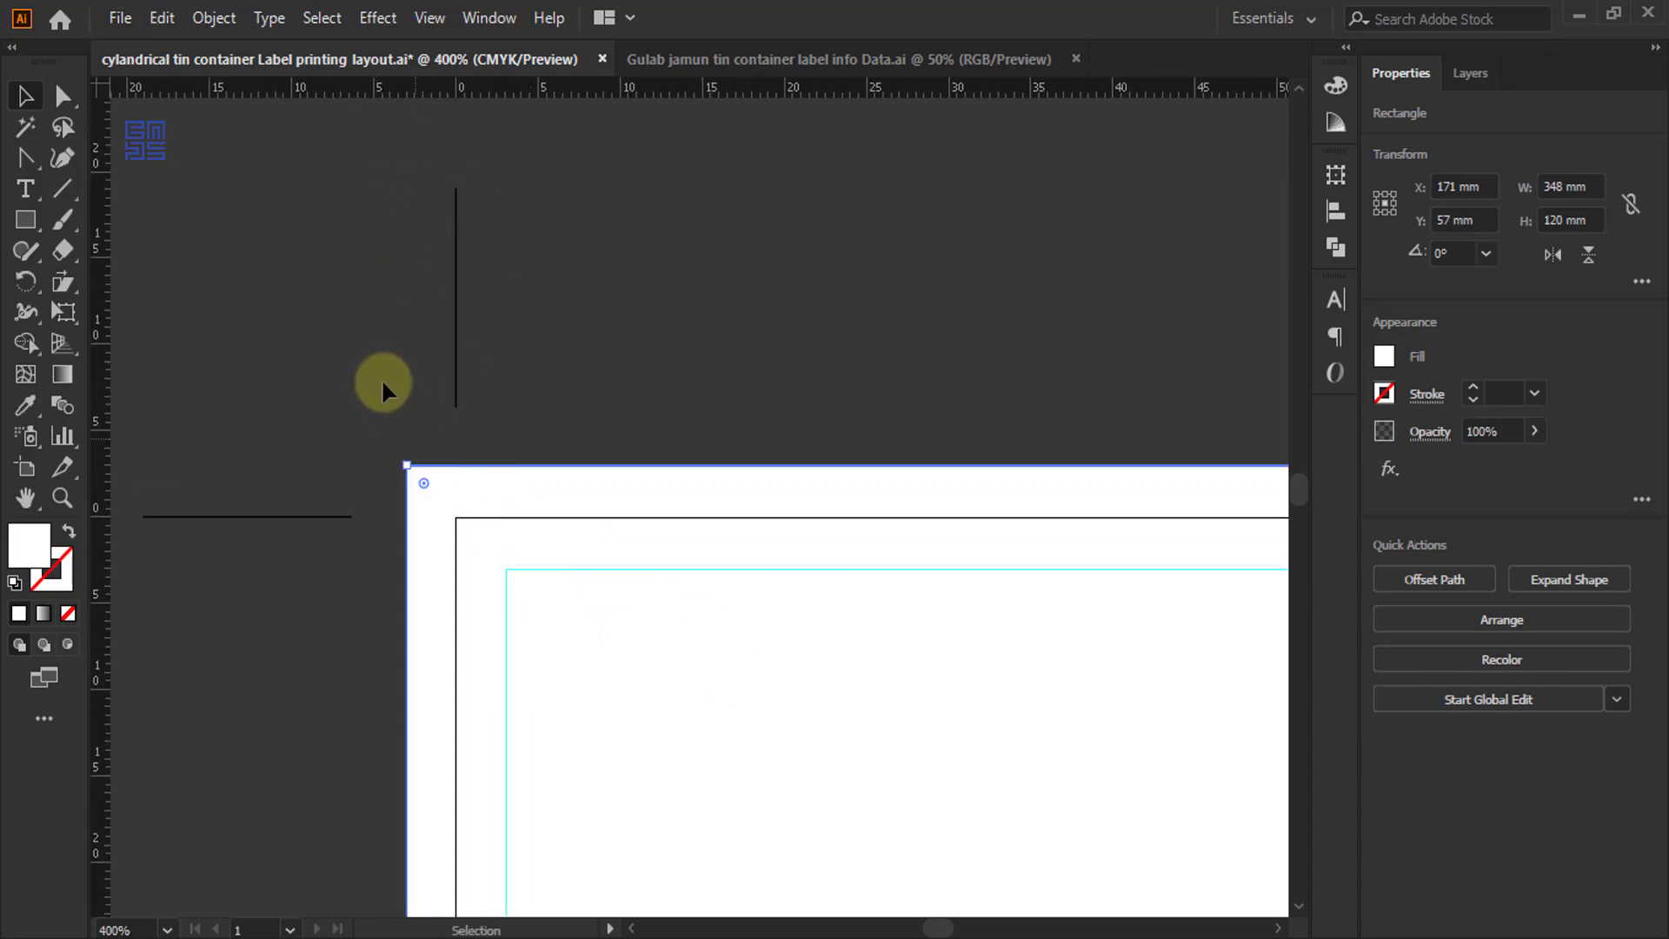
pyautogui.scroll(-5, 381, 383)
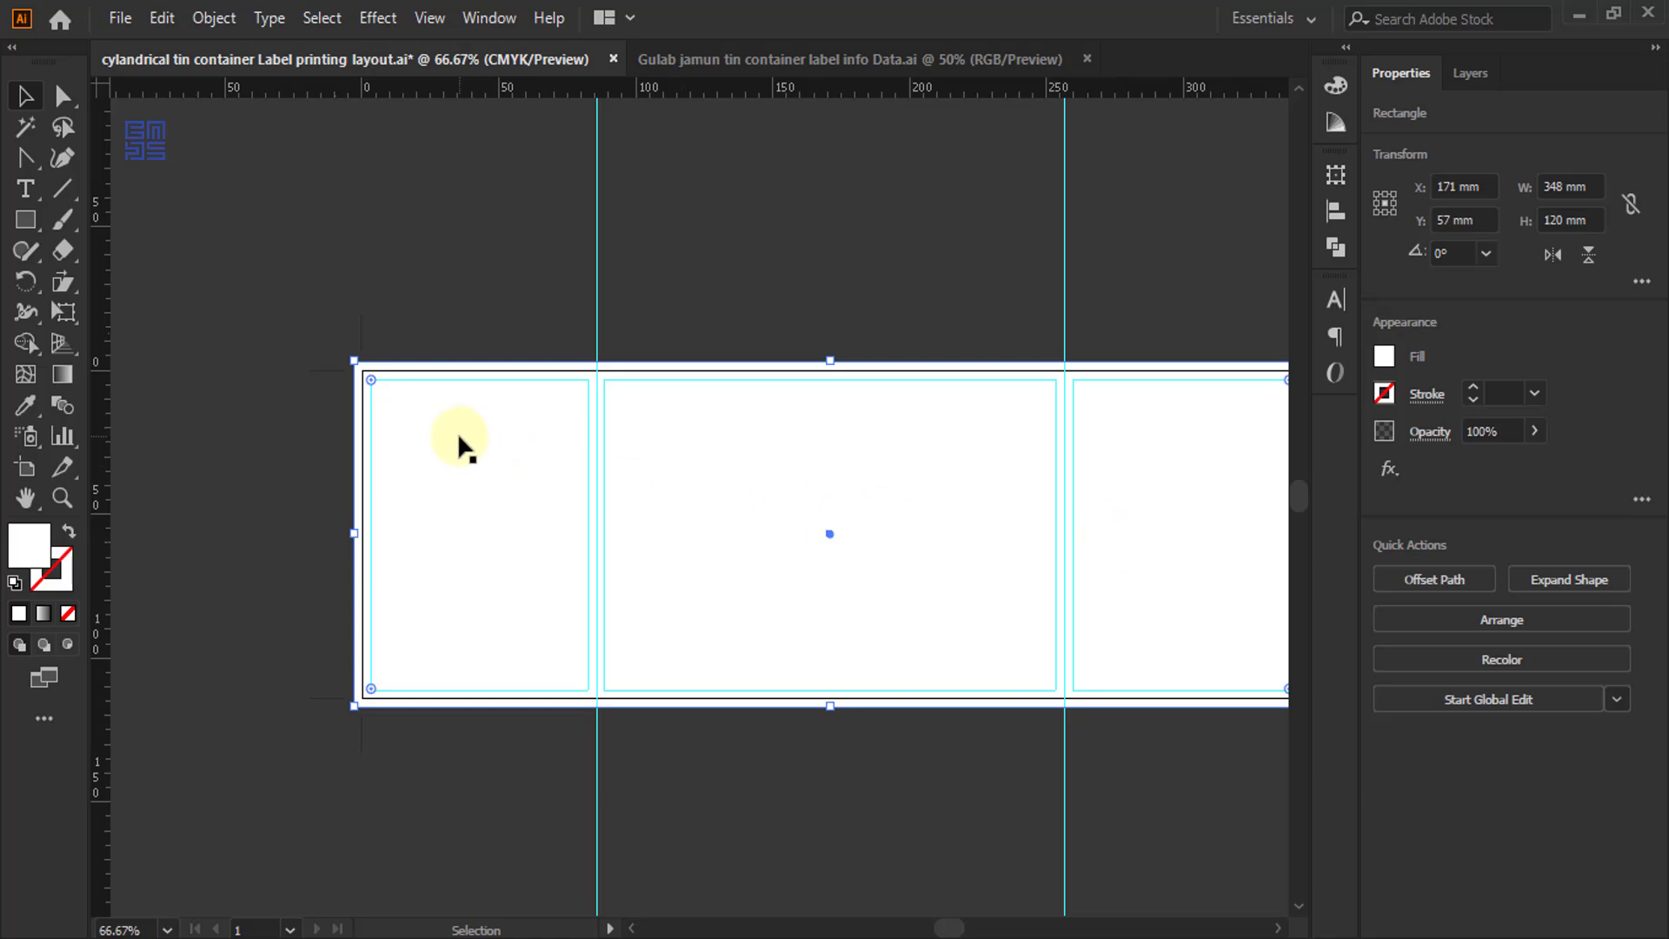
pyautogui.scroll(-1, 456, 431)
pyautogui.scroll(1, 758, 498)
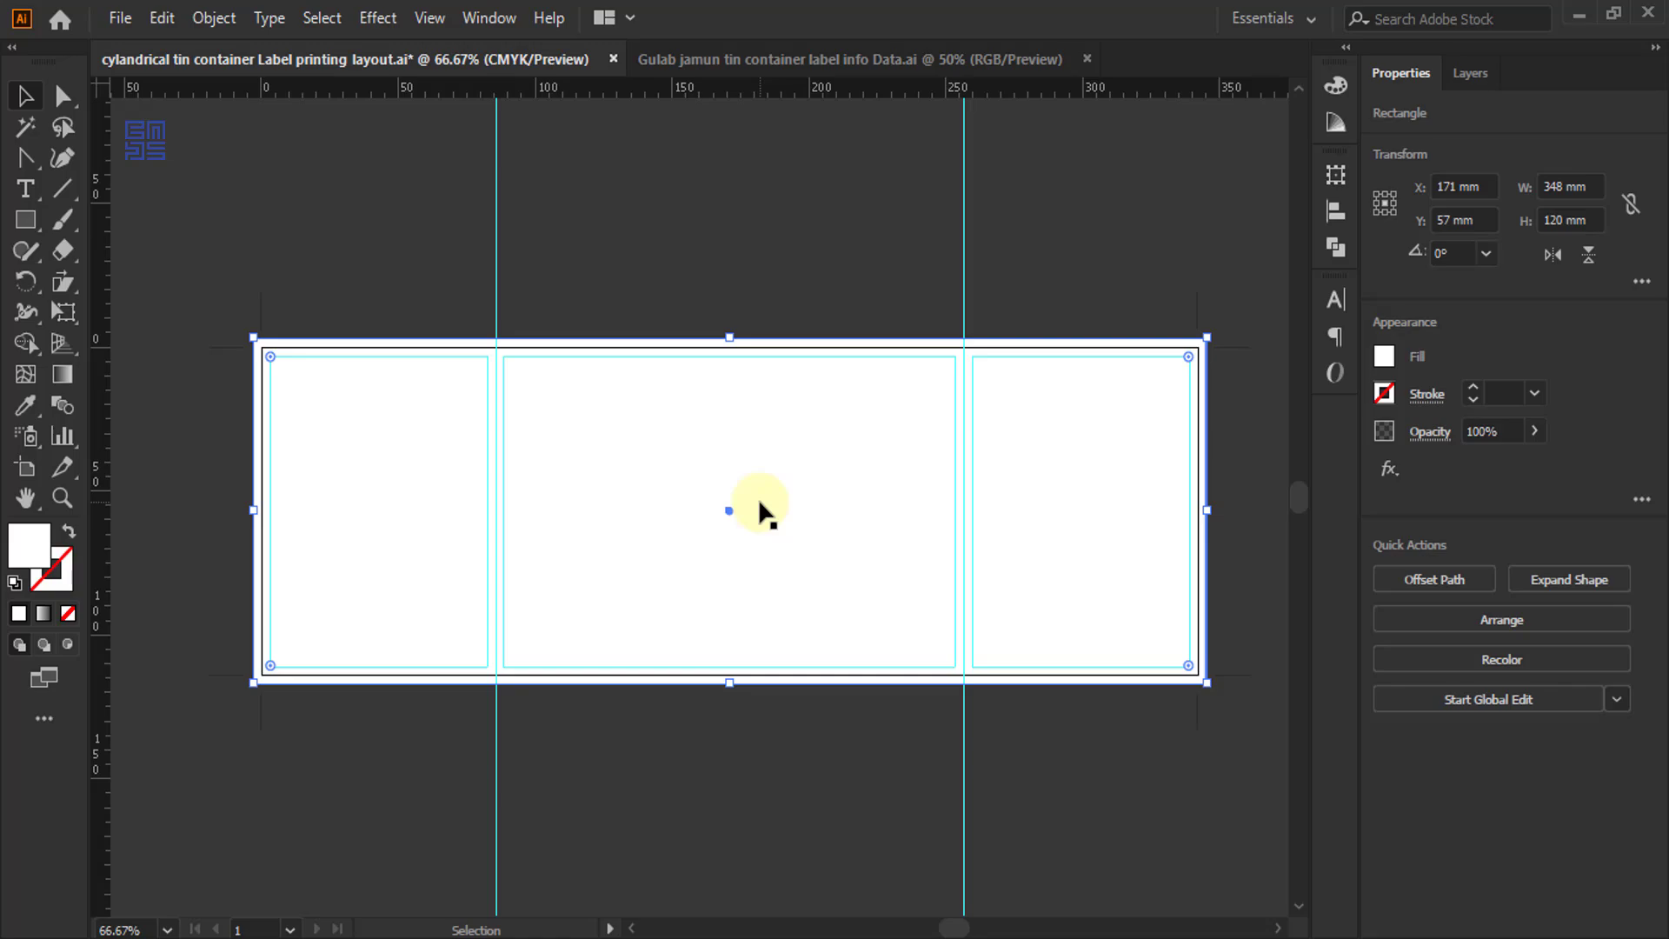
# - Show the document's layers and collapse the Layout layer's contents
pyautogui.click(1471, 75)
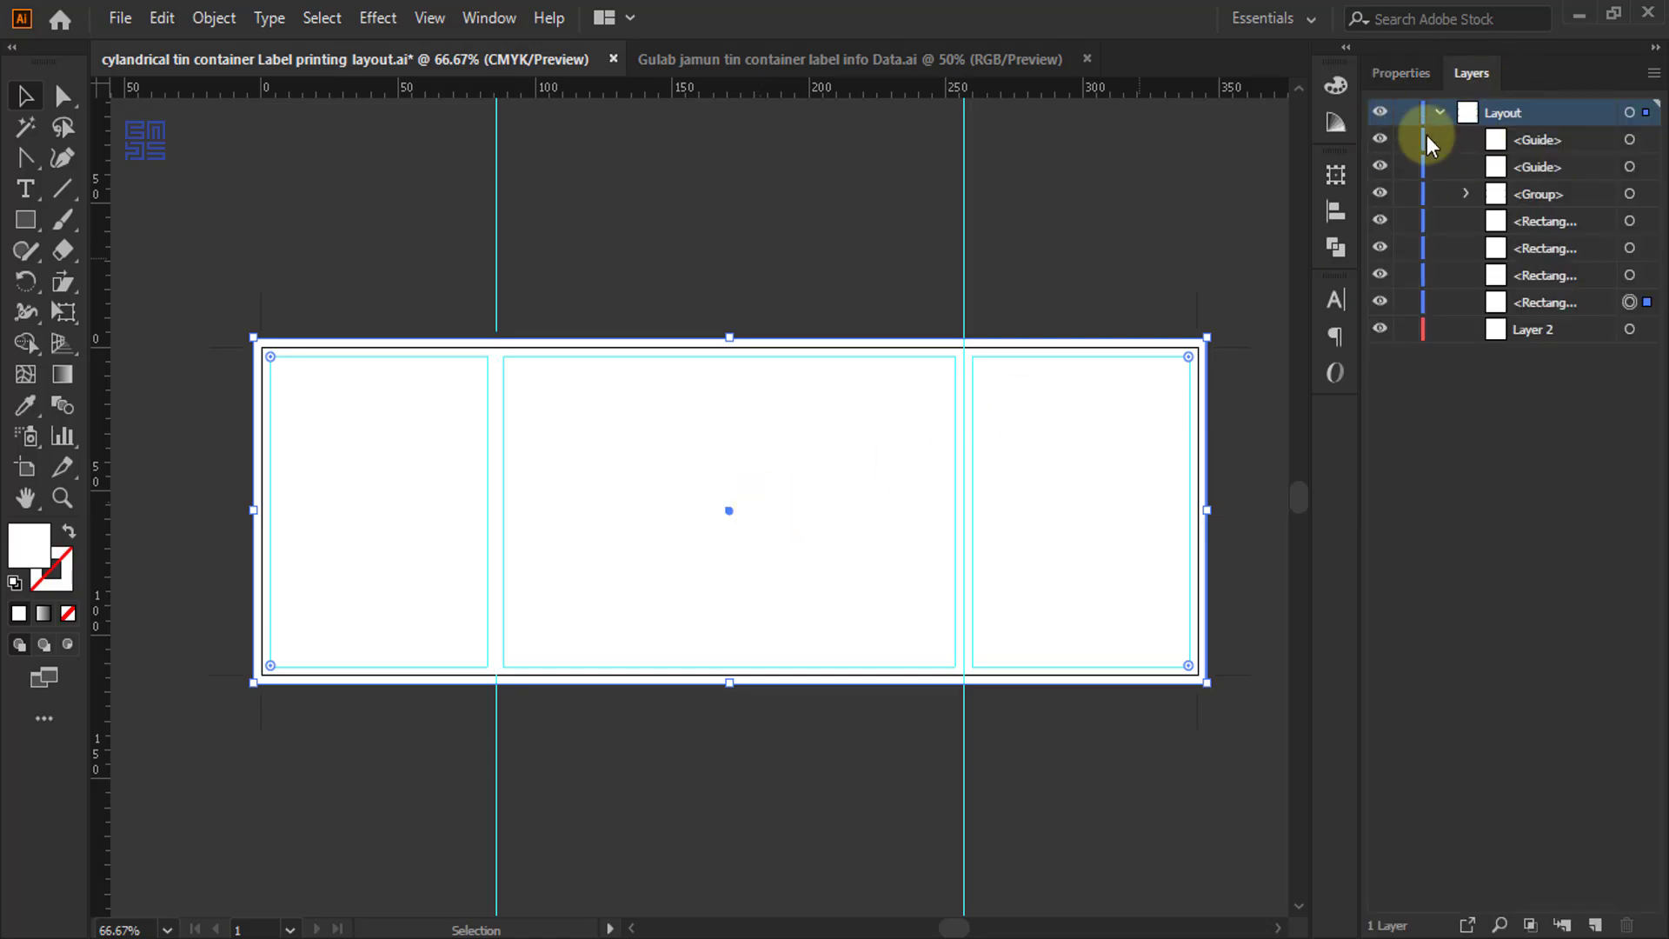
pyautogui.click(1438, 112)
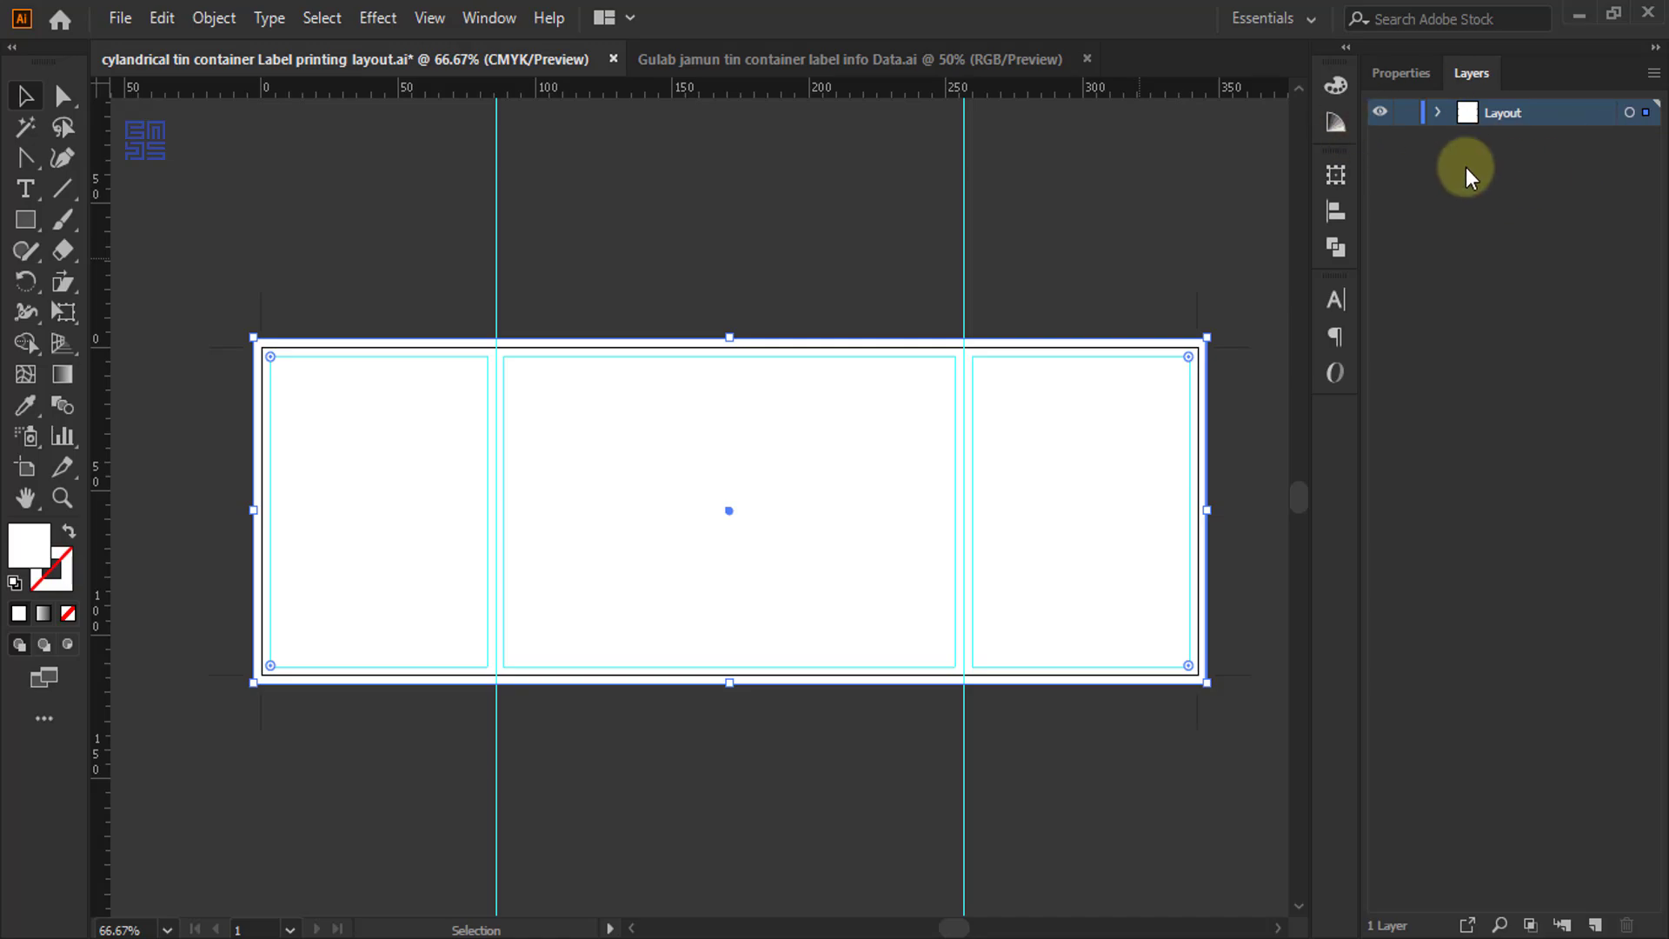
pyautogui.moveTo(270, 365); pyautogui.dragTo(320, 266)
pyautogui.hotkey('ctrl', 'z')
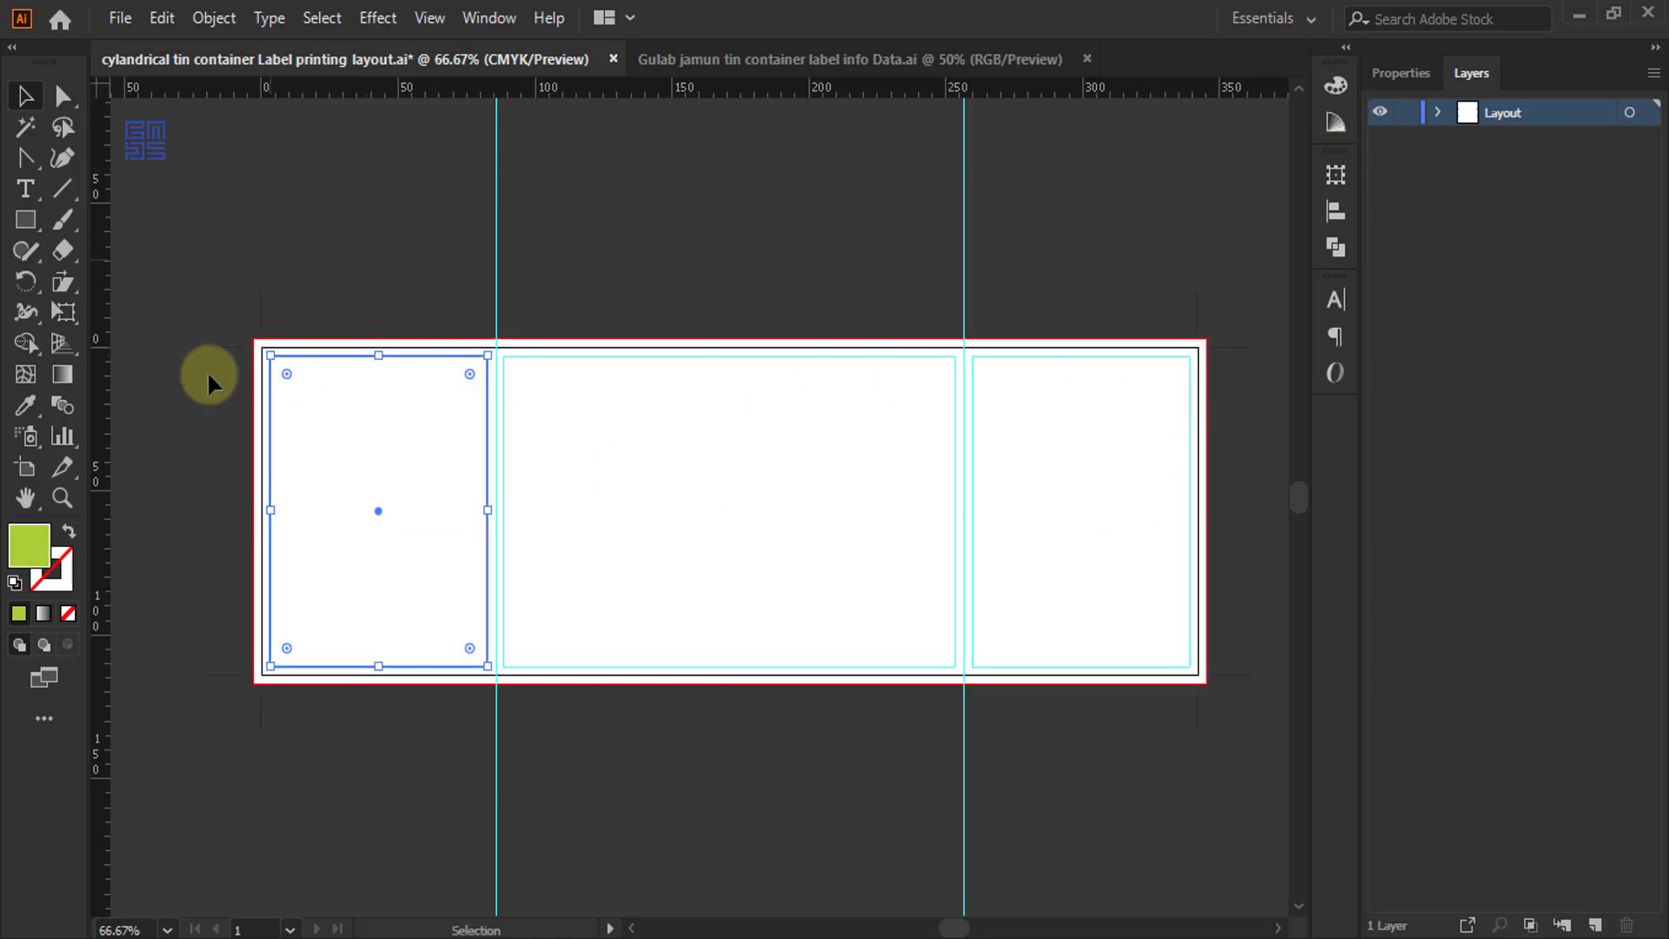
# - Cut the white bleed-size background rectangle out of the Layout layer
pyautogui.click(228, 372)
pyautogui.scroll(2, 229, 378)
pyautogui.moveTo(388, 289); pyautogui.dragTo(505, 139)
pyautogui.scroll(-2, 218, 304)
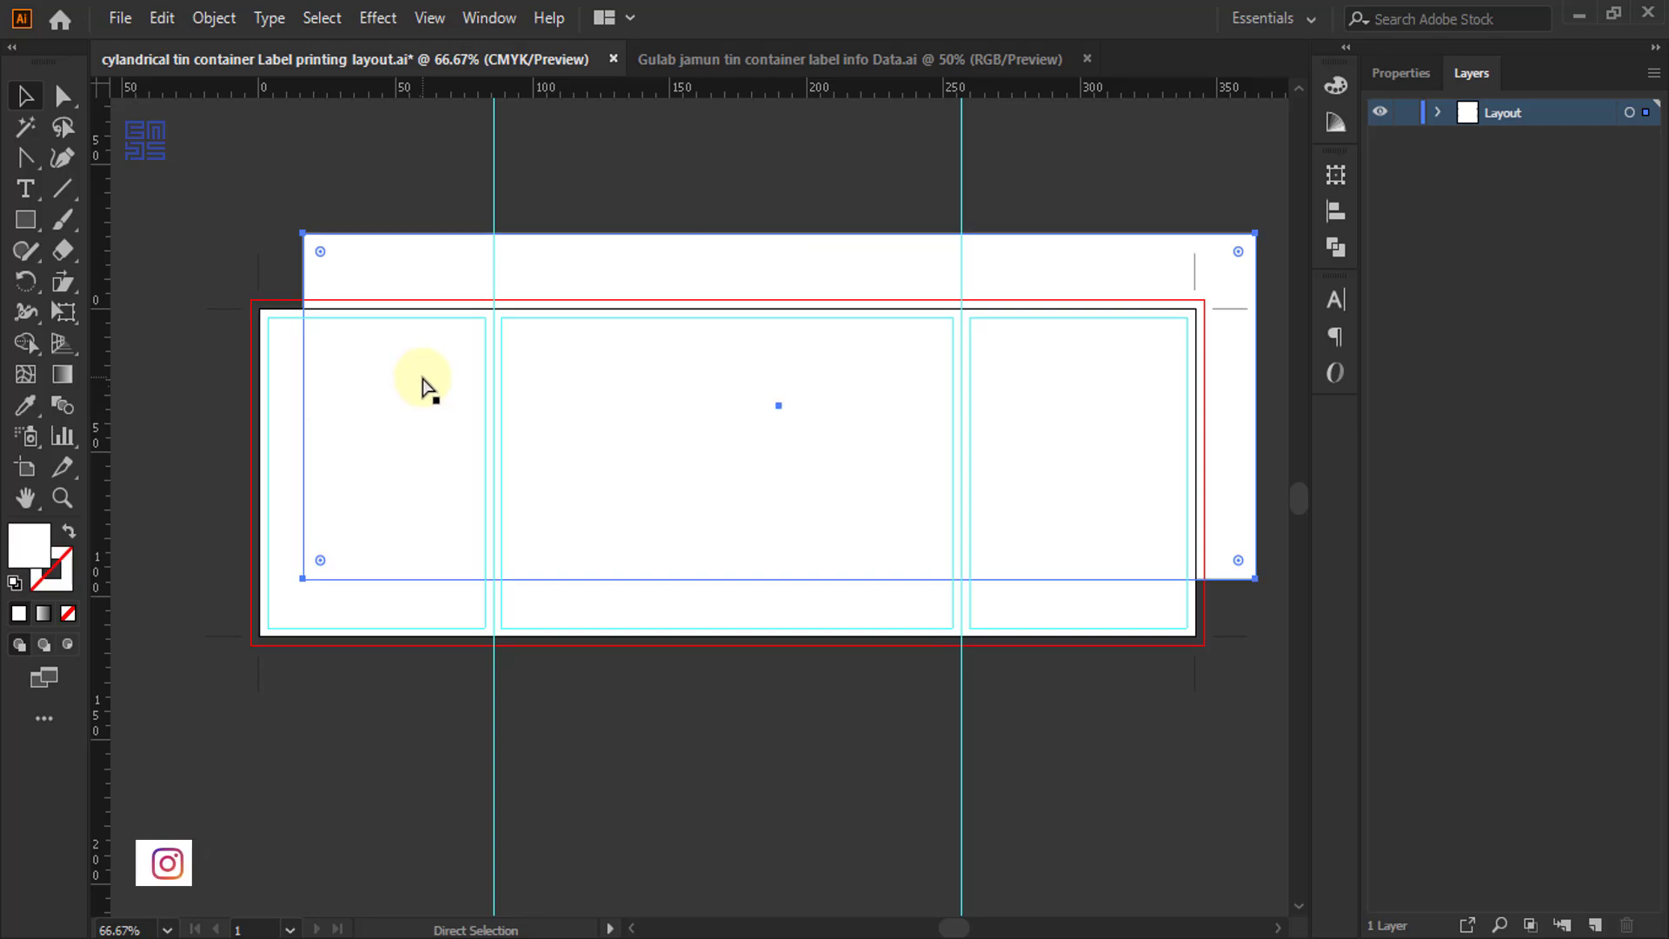
pyautogui.hotkey('ctrl', 'z')
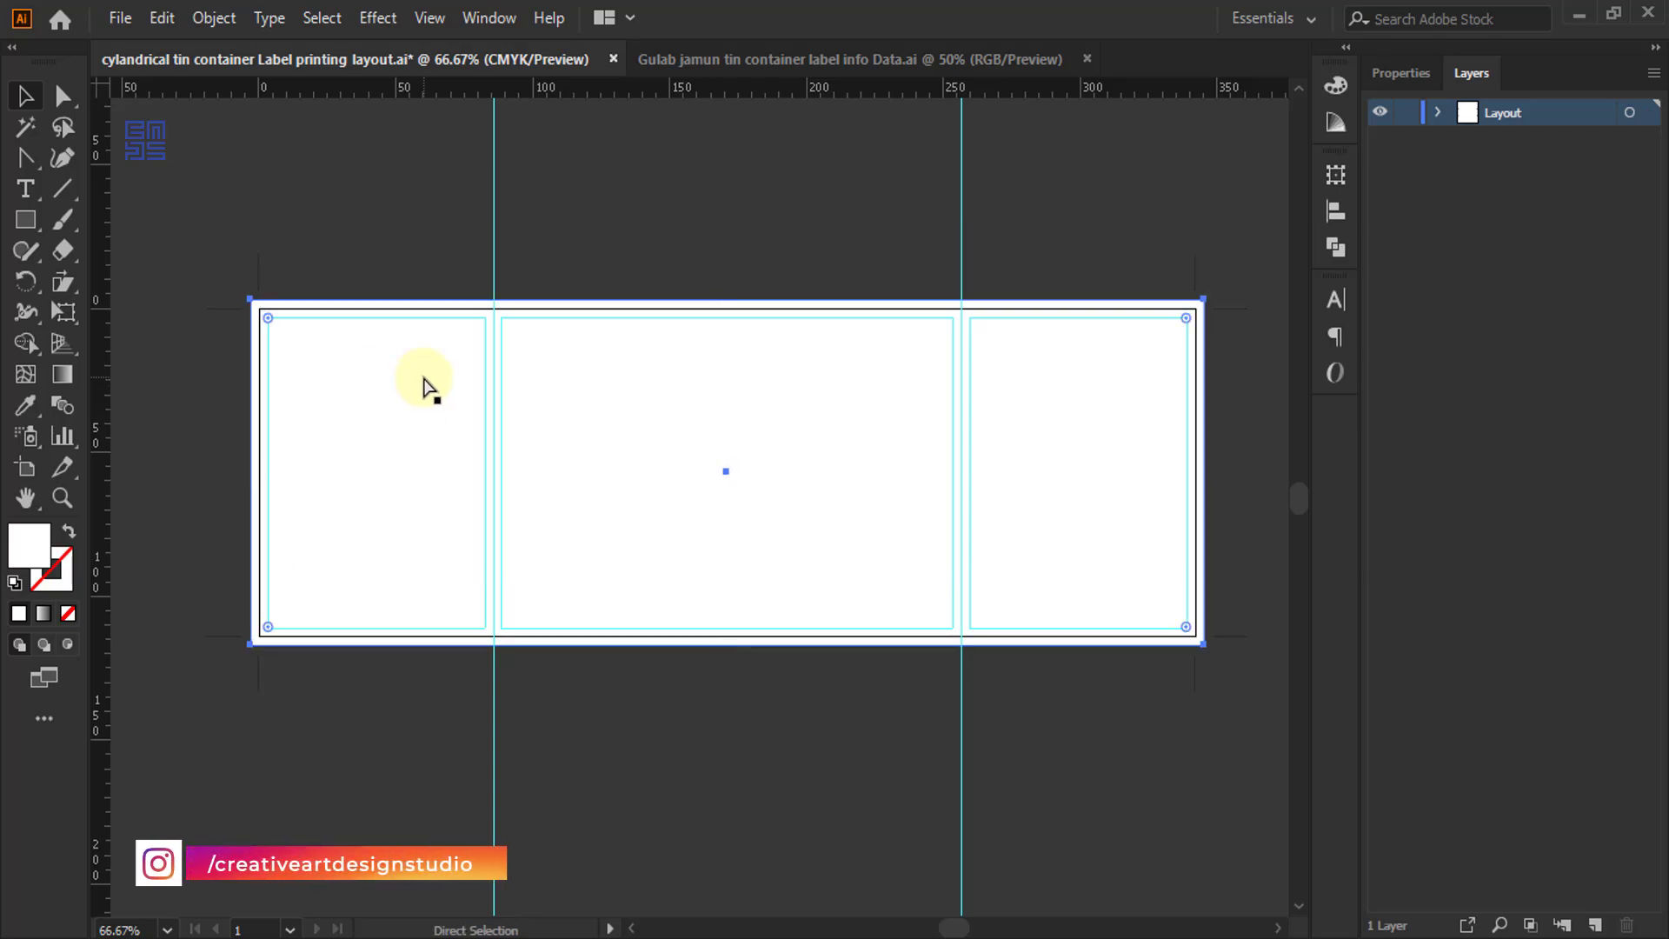
pyautogui.hotkey('ctrl', 'shift', 'a')
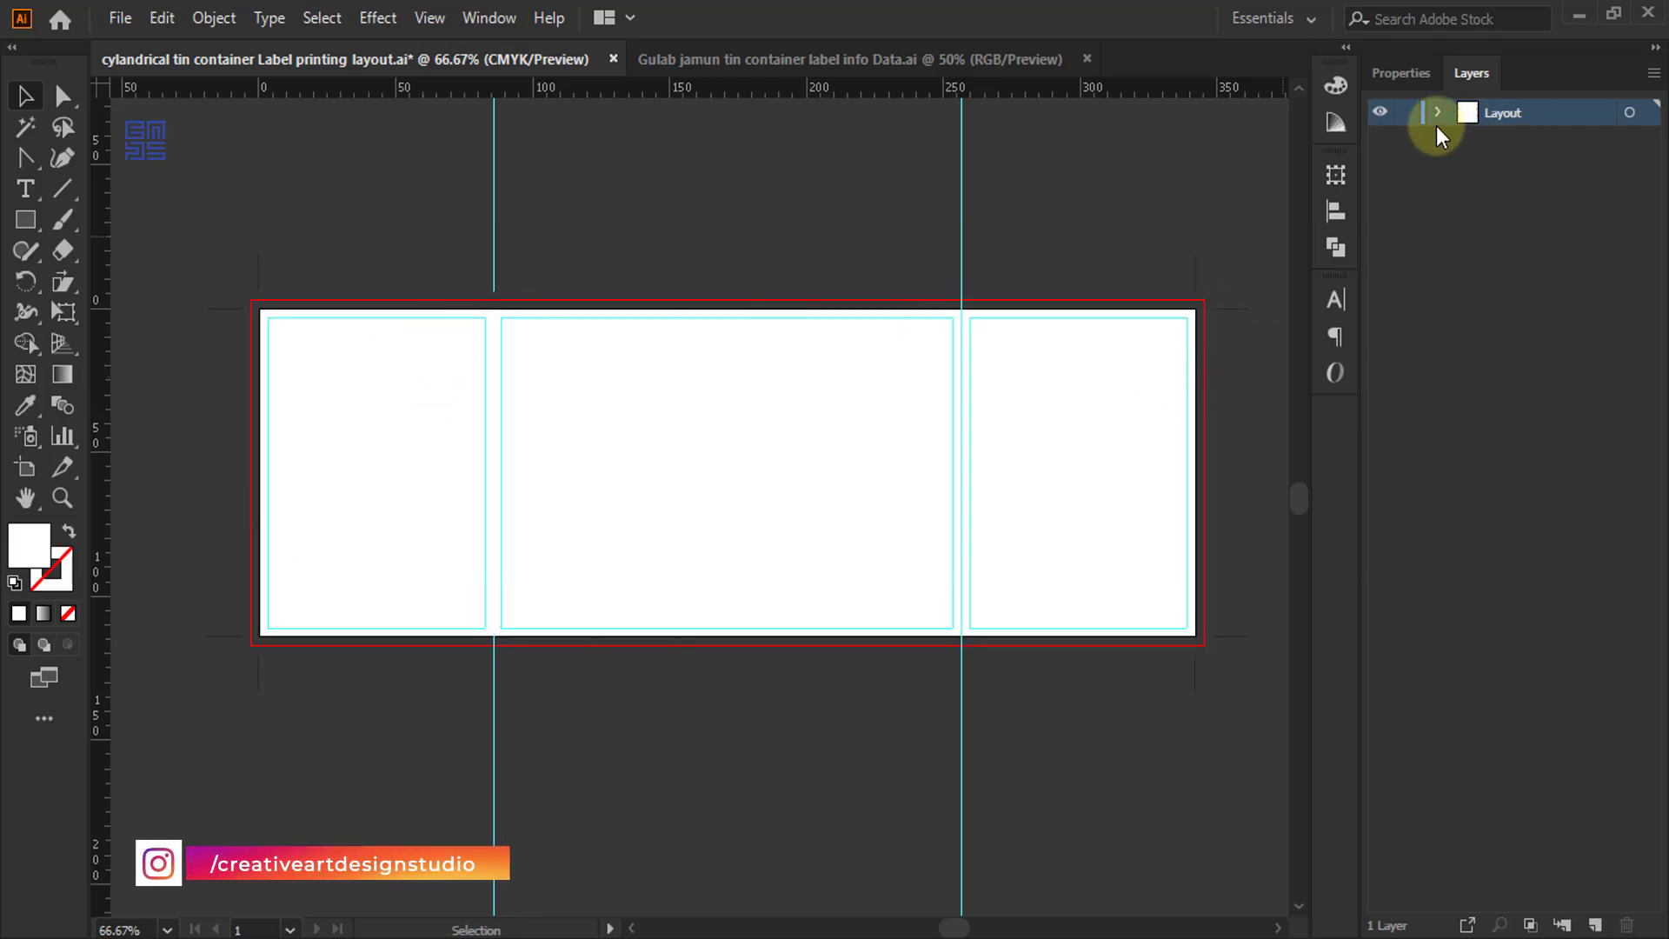
# - Lock the Layout layer and add a new layer named "design" above it
pyautogui.click(1406, 112)
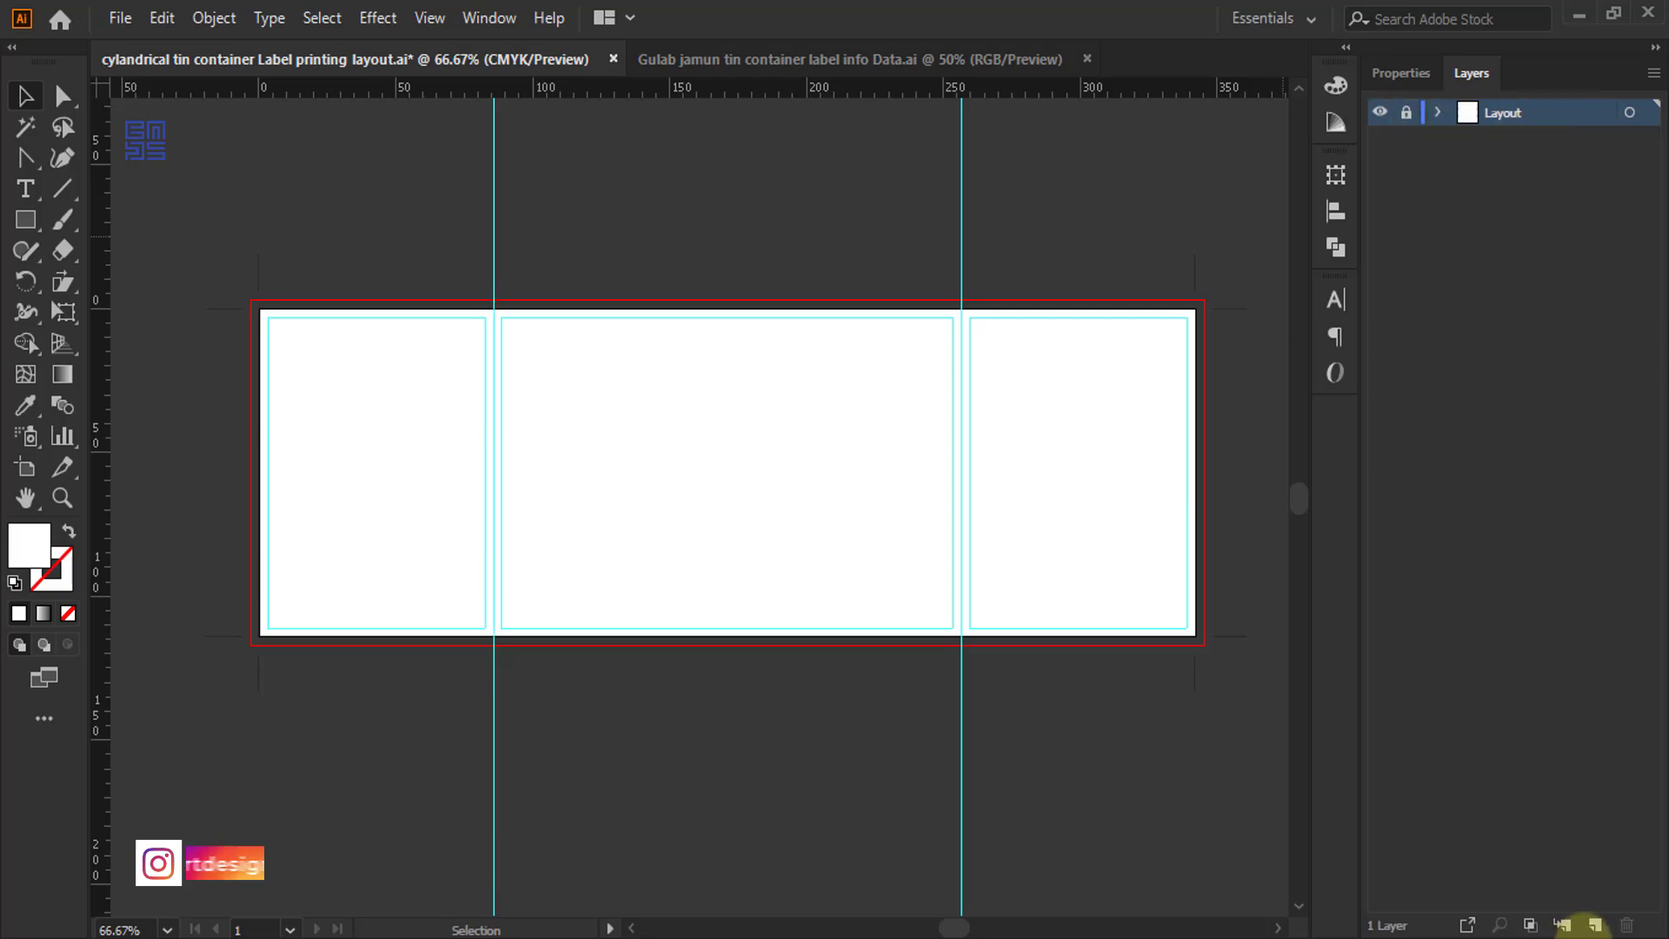
pyautogui.click(1594, 925)
pyautogui.doubleClick(1493, 111)
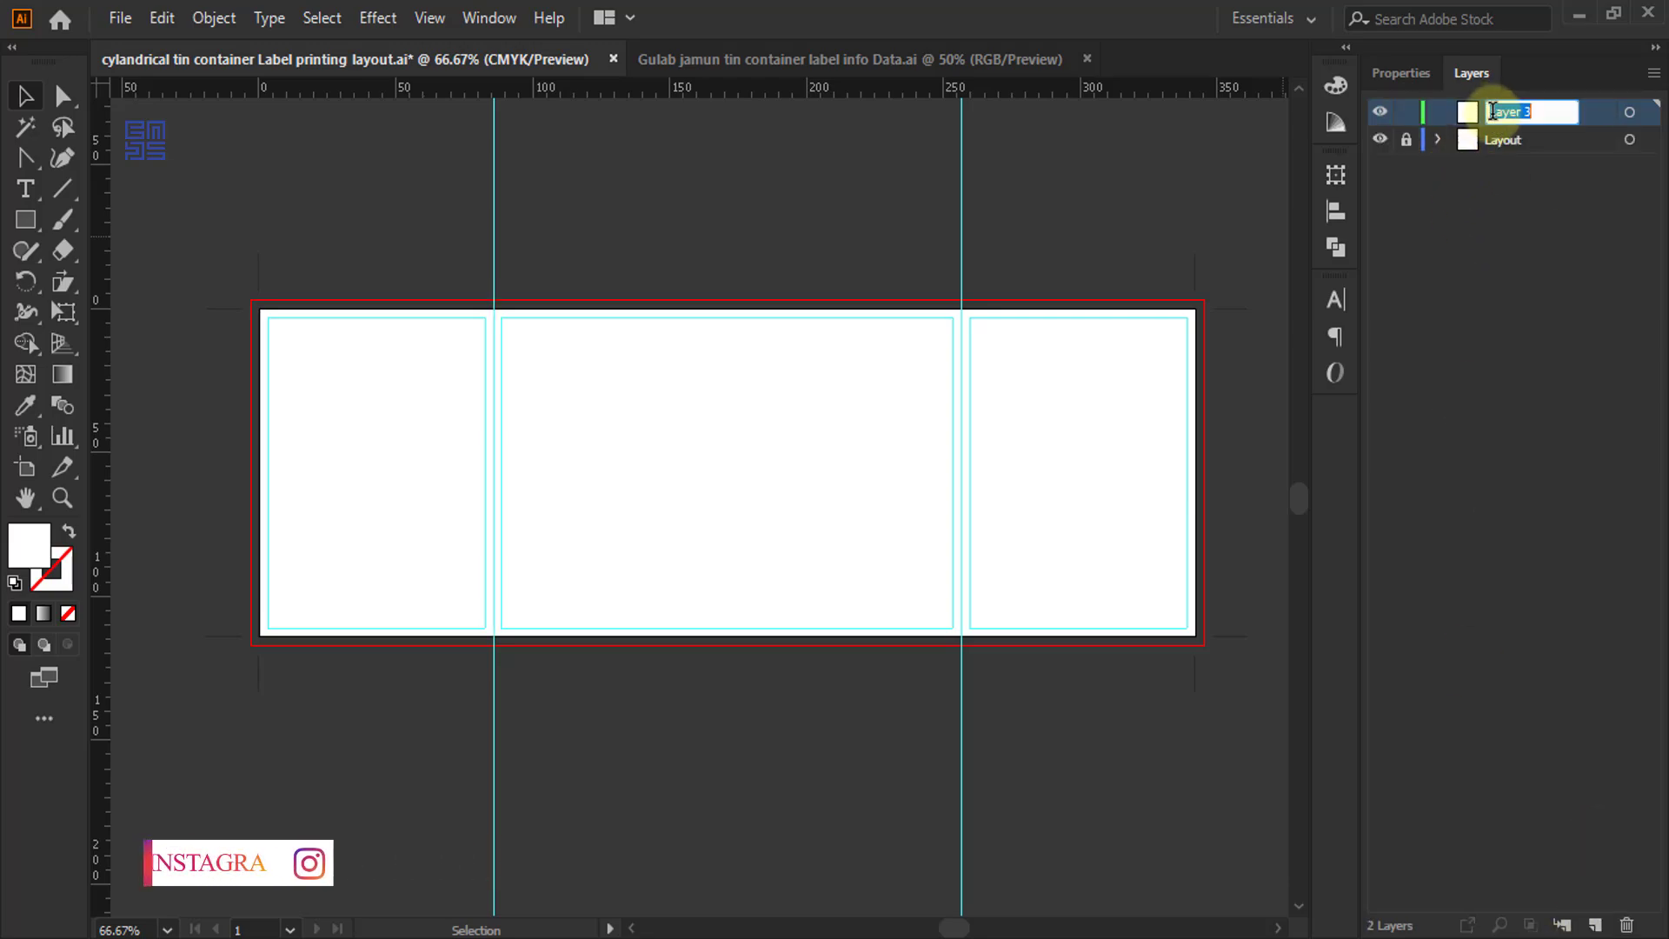
pyautogui.write('design')
pyautogui.press('Return')
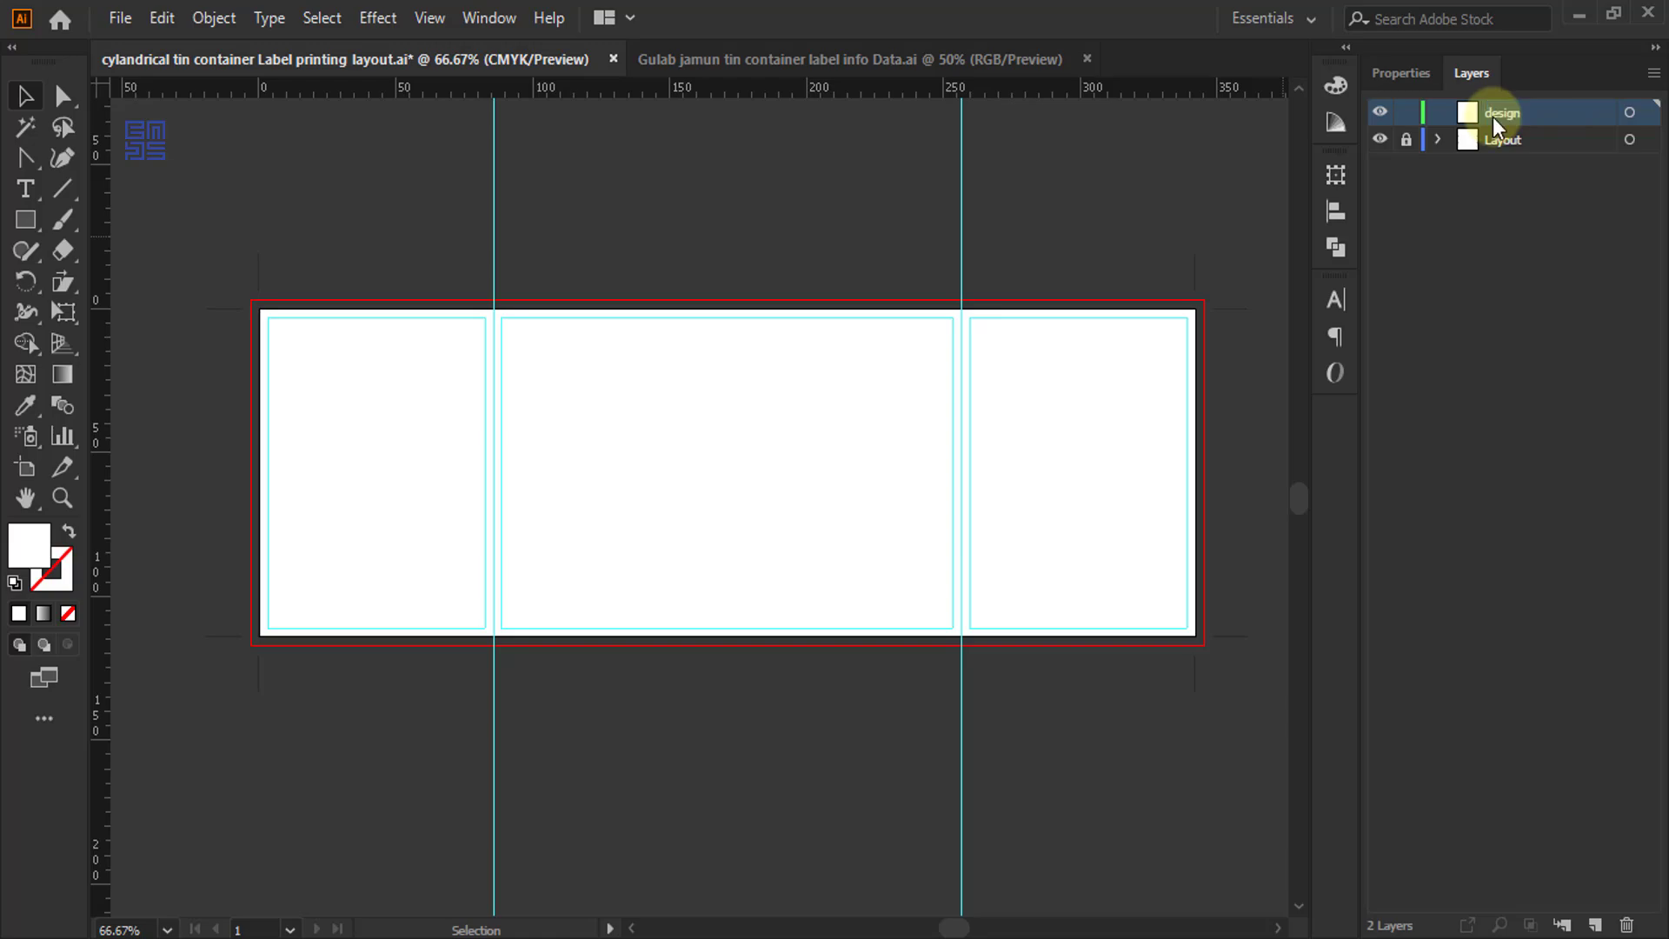
# - Paste the cut rectangle in place on the design layer and rename it "BG"
pyautogui.click(162, 18)
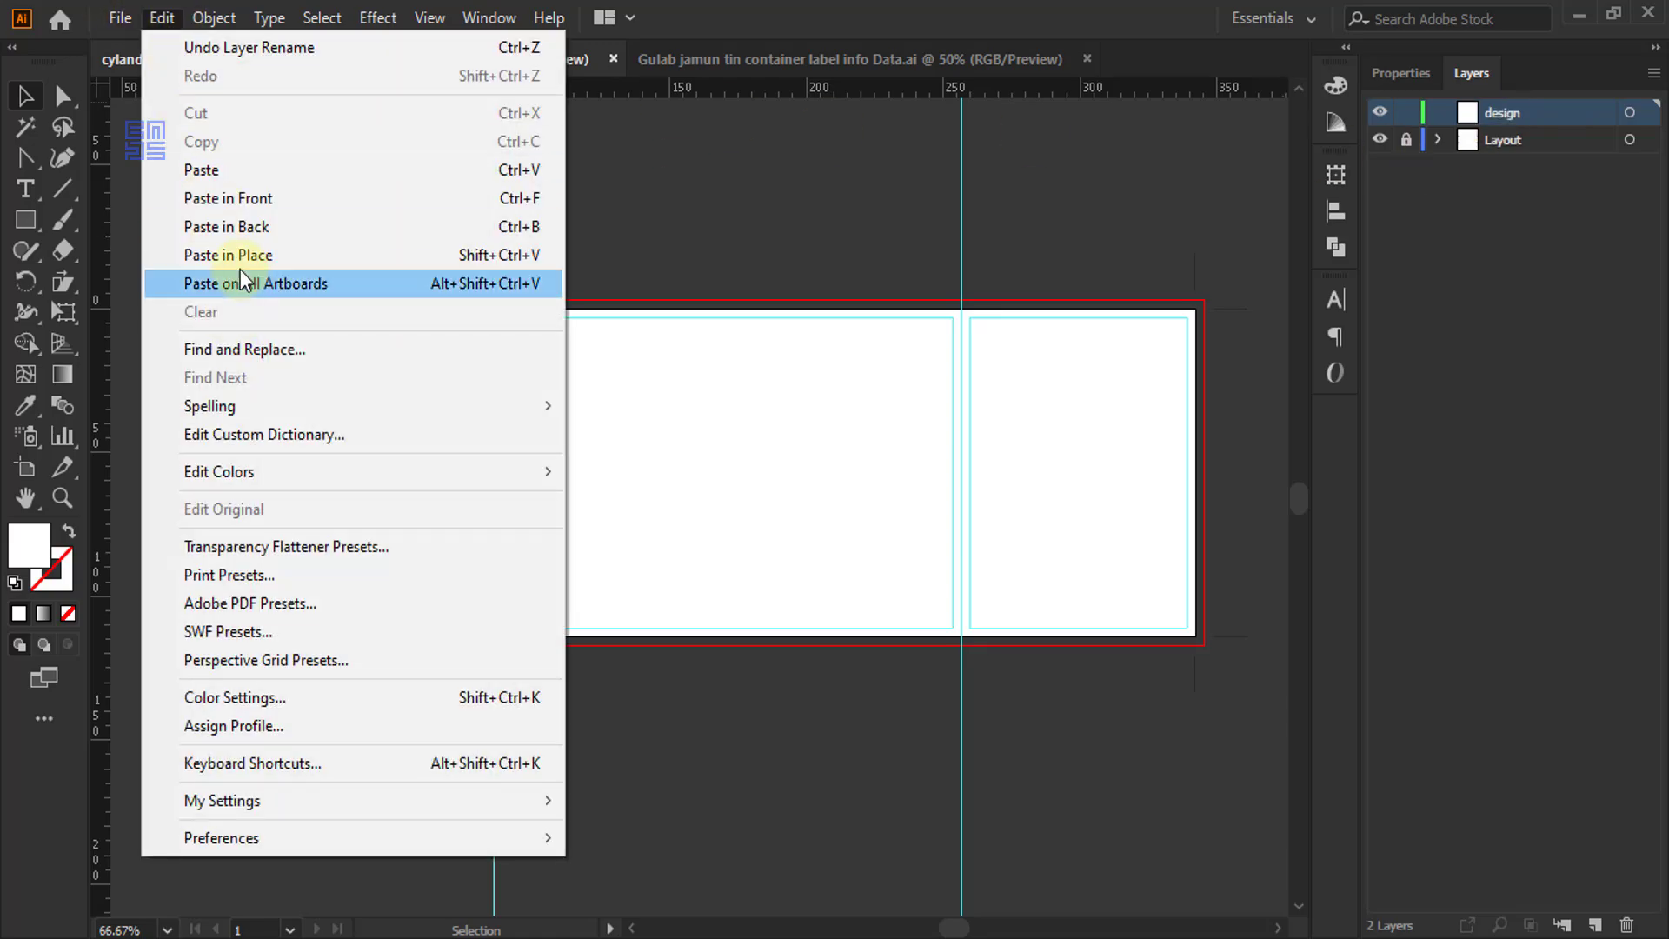
pyautogui.click(235, 255)
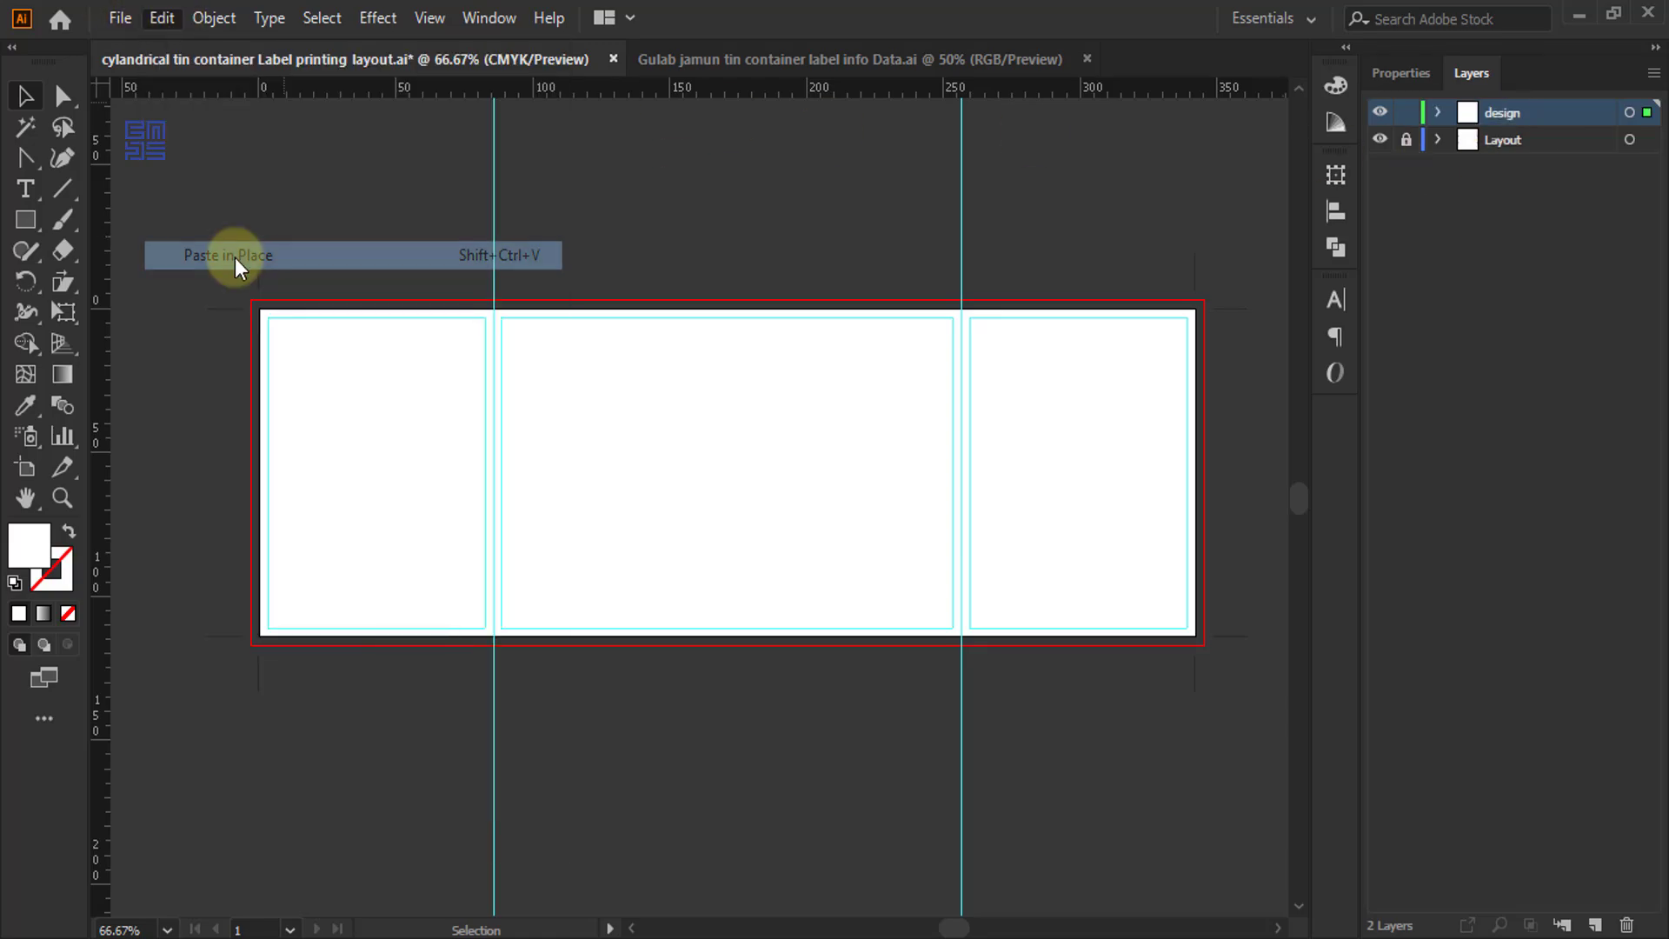
pyautogui.click(1438, 113)
pyautogui.click(1534, 139)
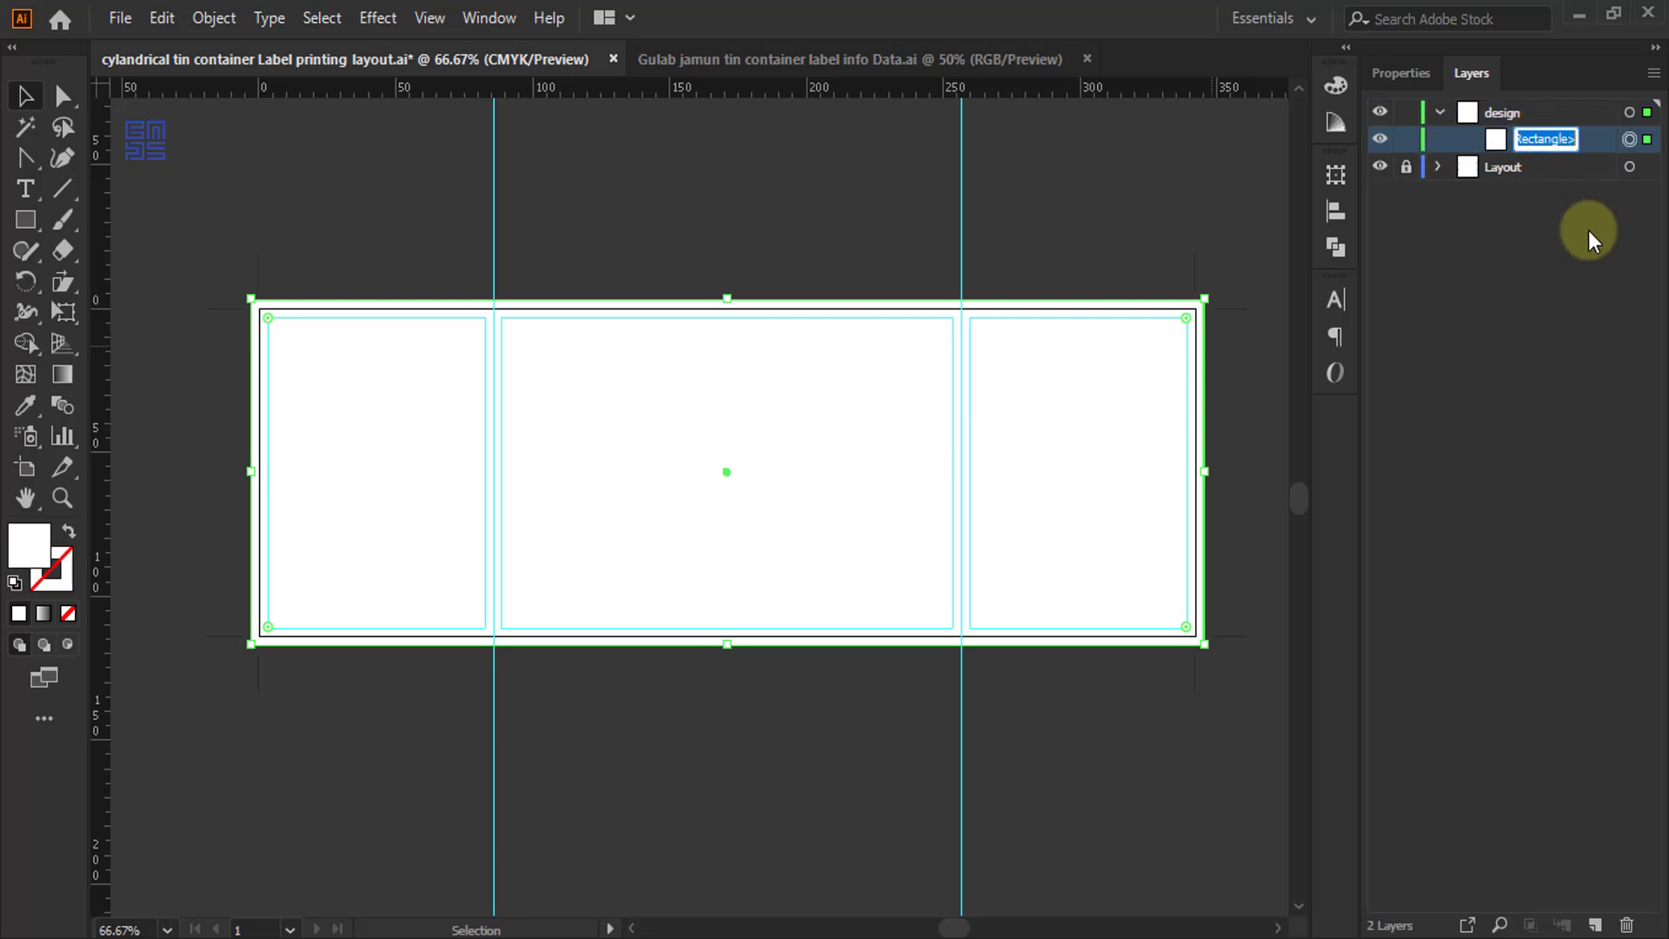
pyautogui.press('BackSpace')
pyautogui.write('BG')
pyautogui.press('Return')
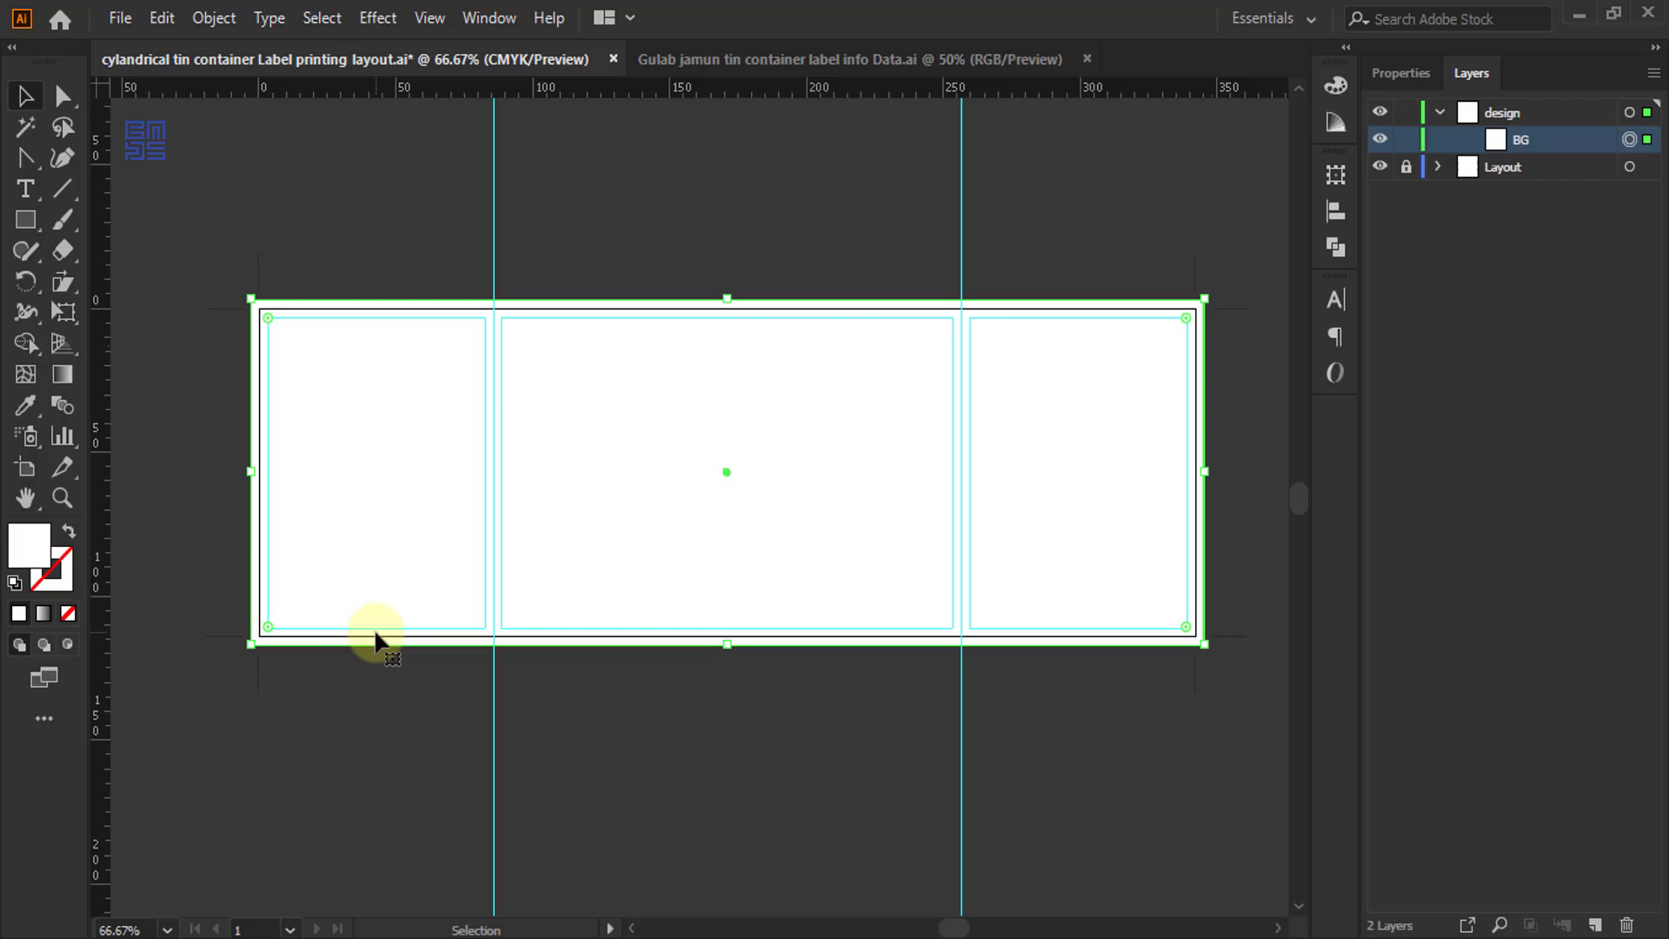
pyautogui.click(587, 259)
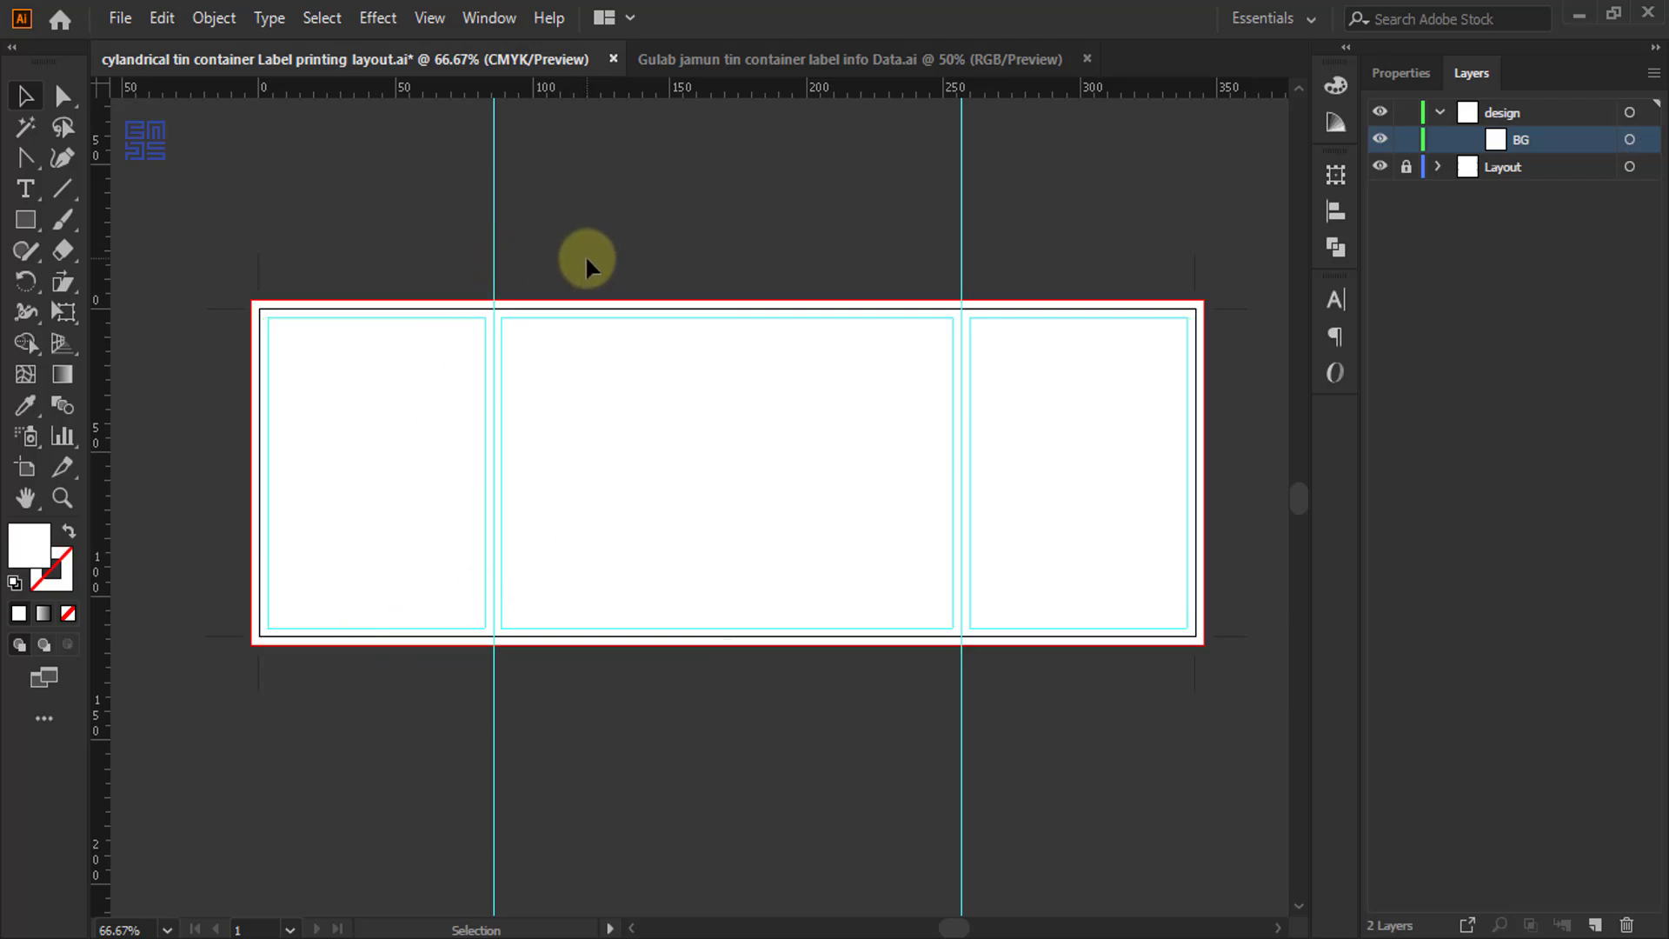
# - Switch to Notepad and review the Gulab Jamun label text, keeping its window beside the artwork to compare the front panel data with the layout
pyautogui.click(282, 935)
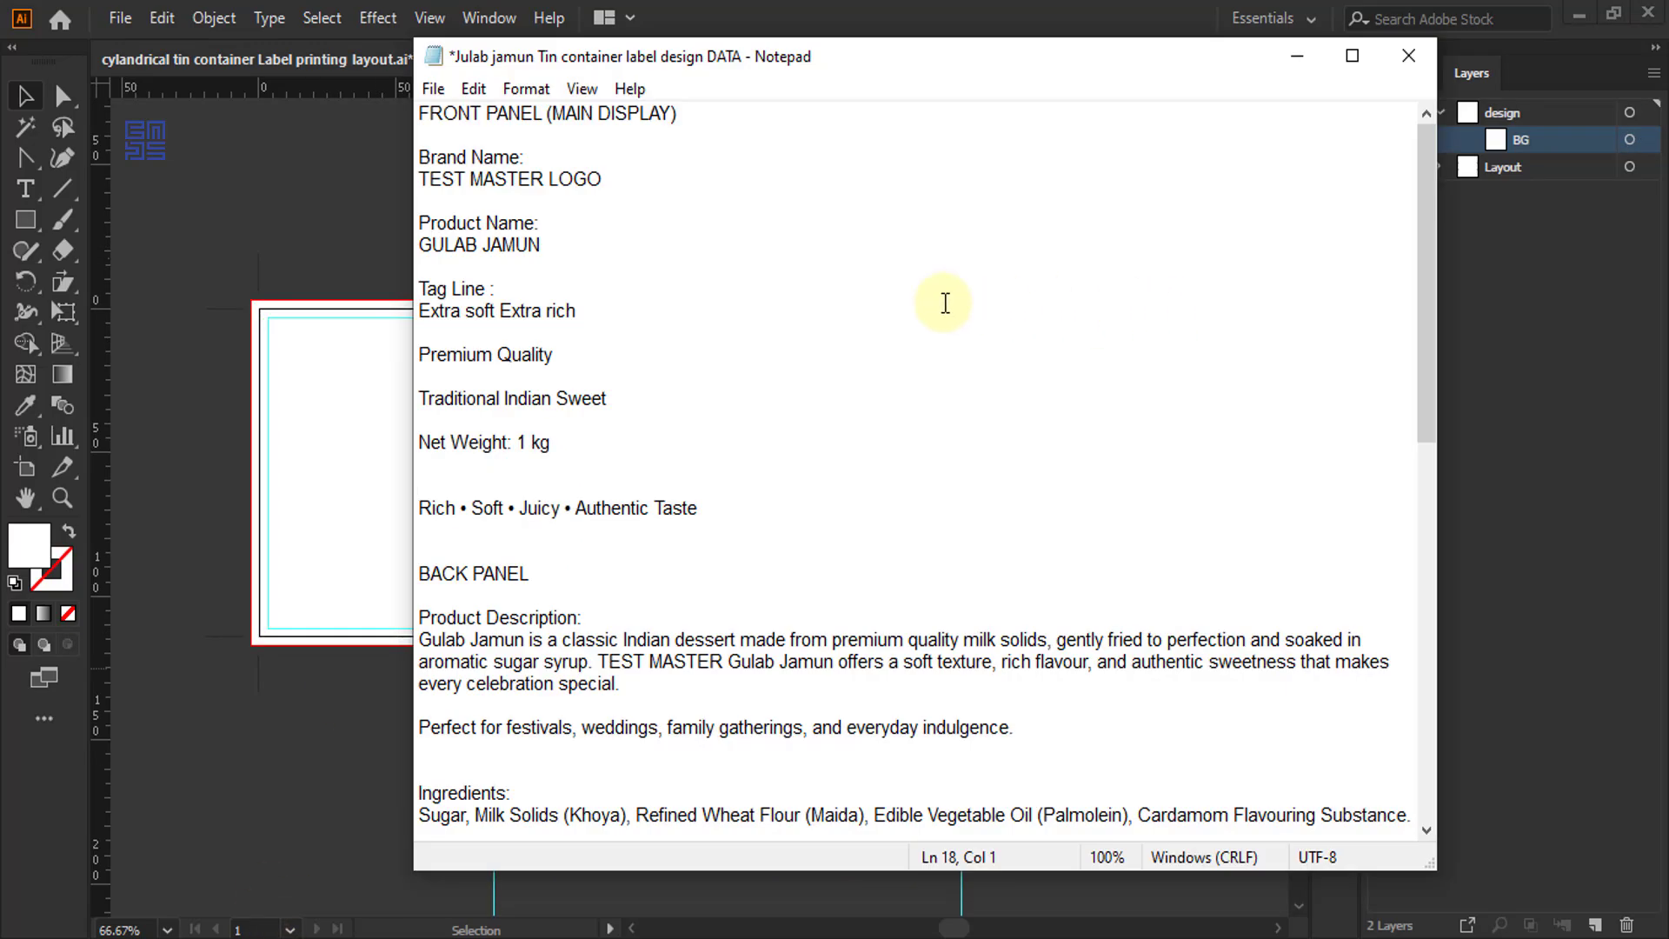
pyautogui.moveTo(1422, 318)
pyautogui.mouseDown()
pyautogui.moveTo(1419, 570)
pyautogui.moveTo(1404, 298)
pyautogui.mouseUp()
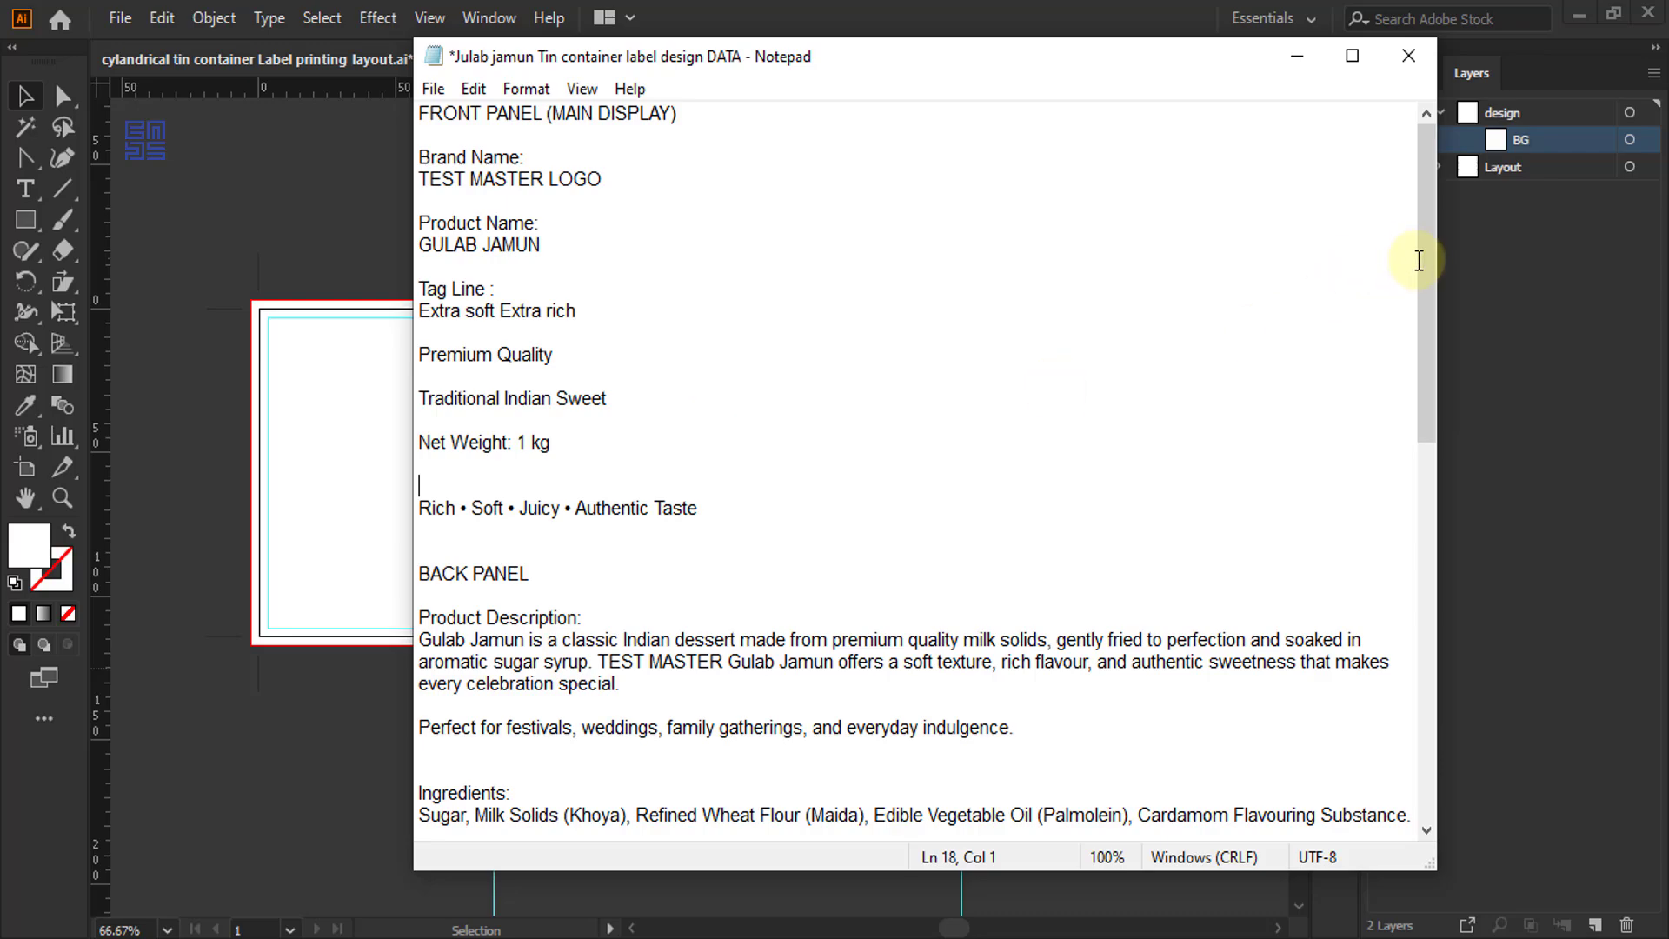
pyautogui.scroll(-1, 1422, 254)
pyautogui.scroll(1, 1422, 254)
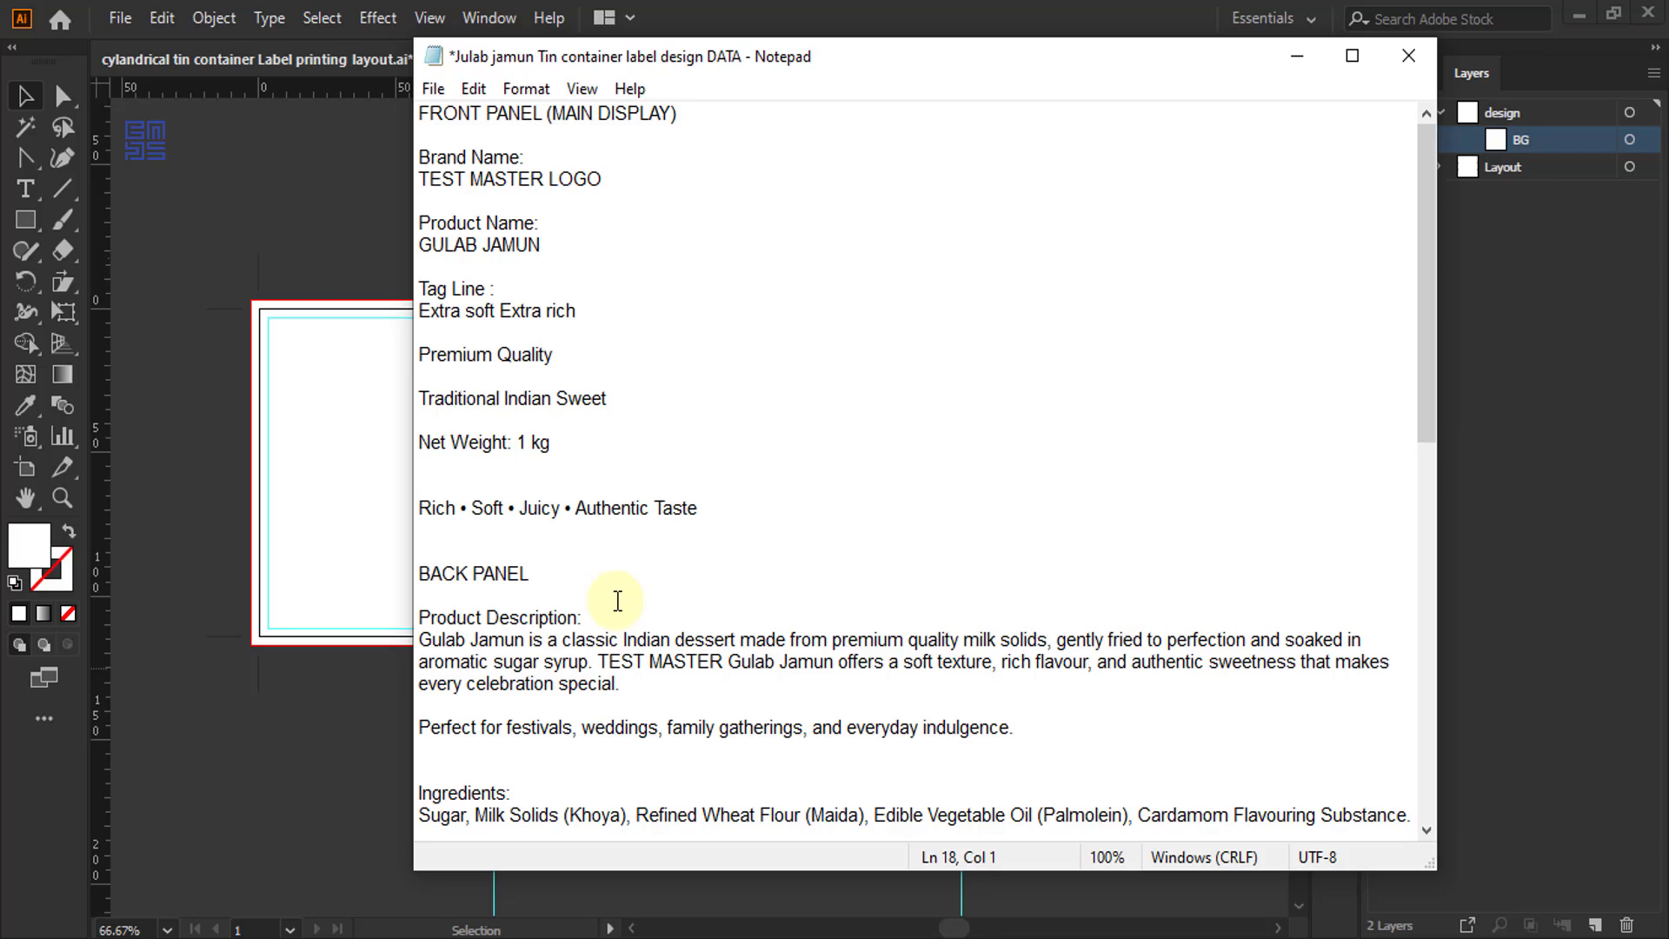
pyautogui.moveTo(1024, 74); pyautogui.dragTo(1490, 89)
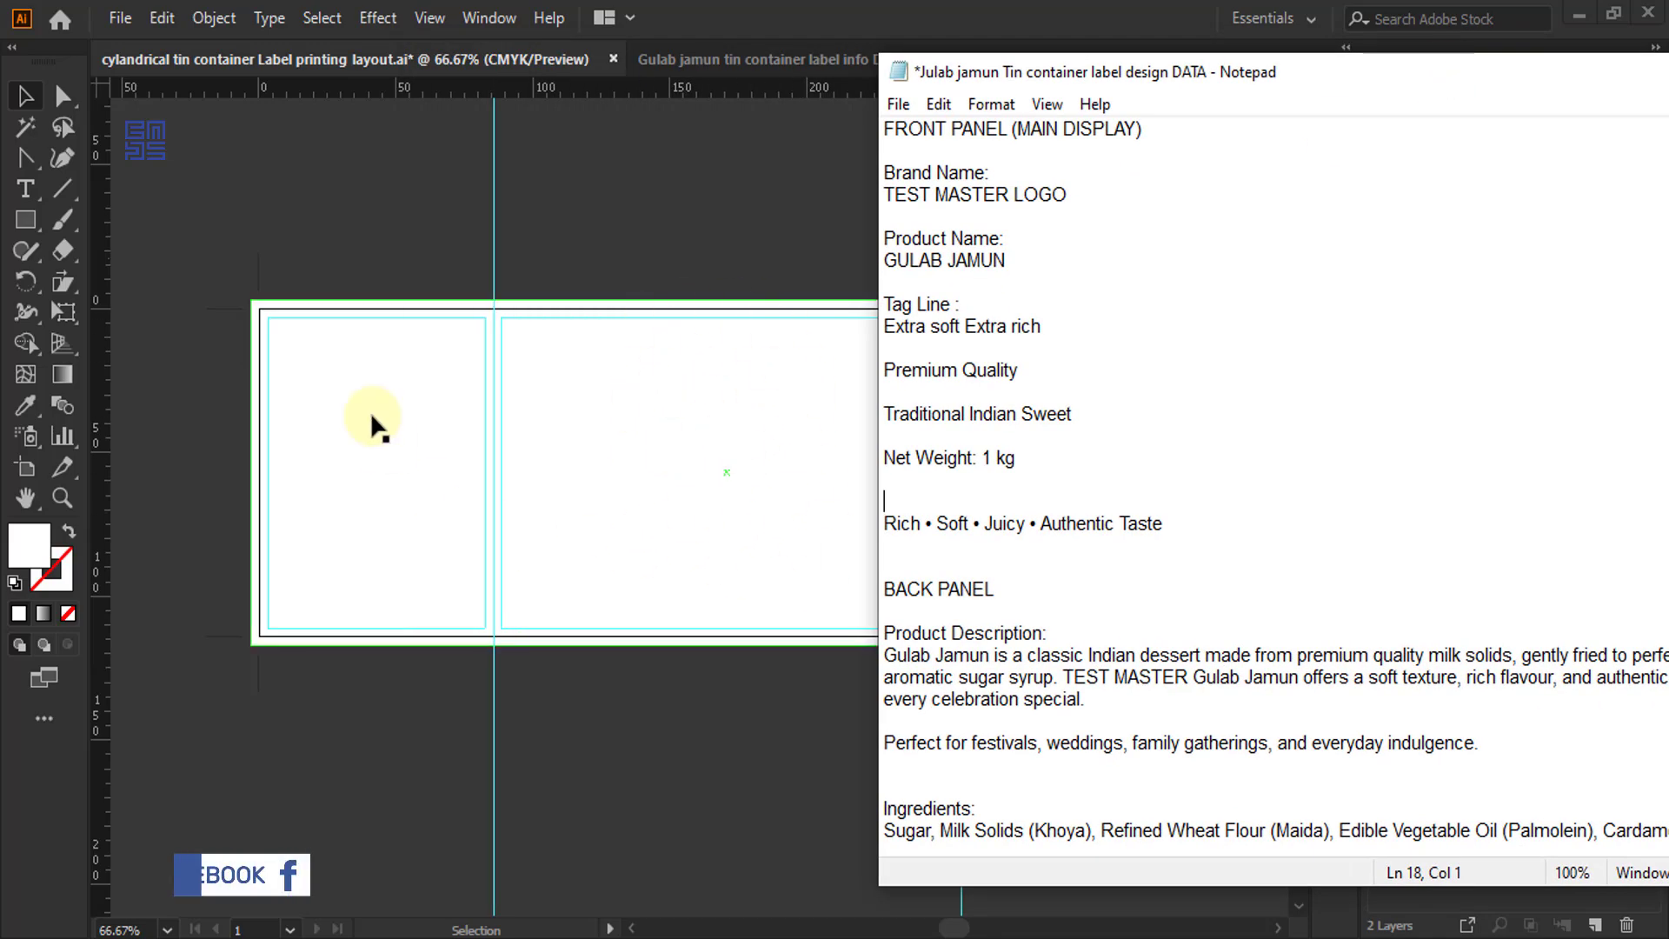
pyautogui.click(395, 419)
pyautogui.moveTo(1251, 72); pyautogui.dragTo(989, 69)
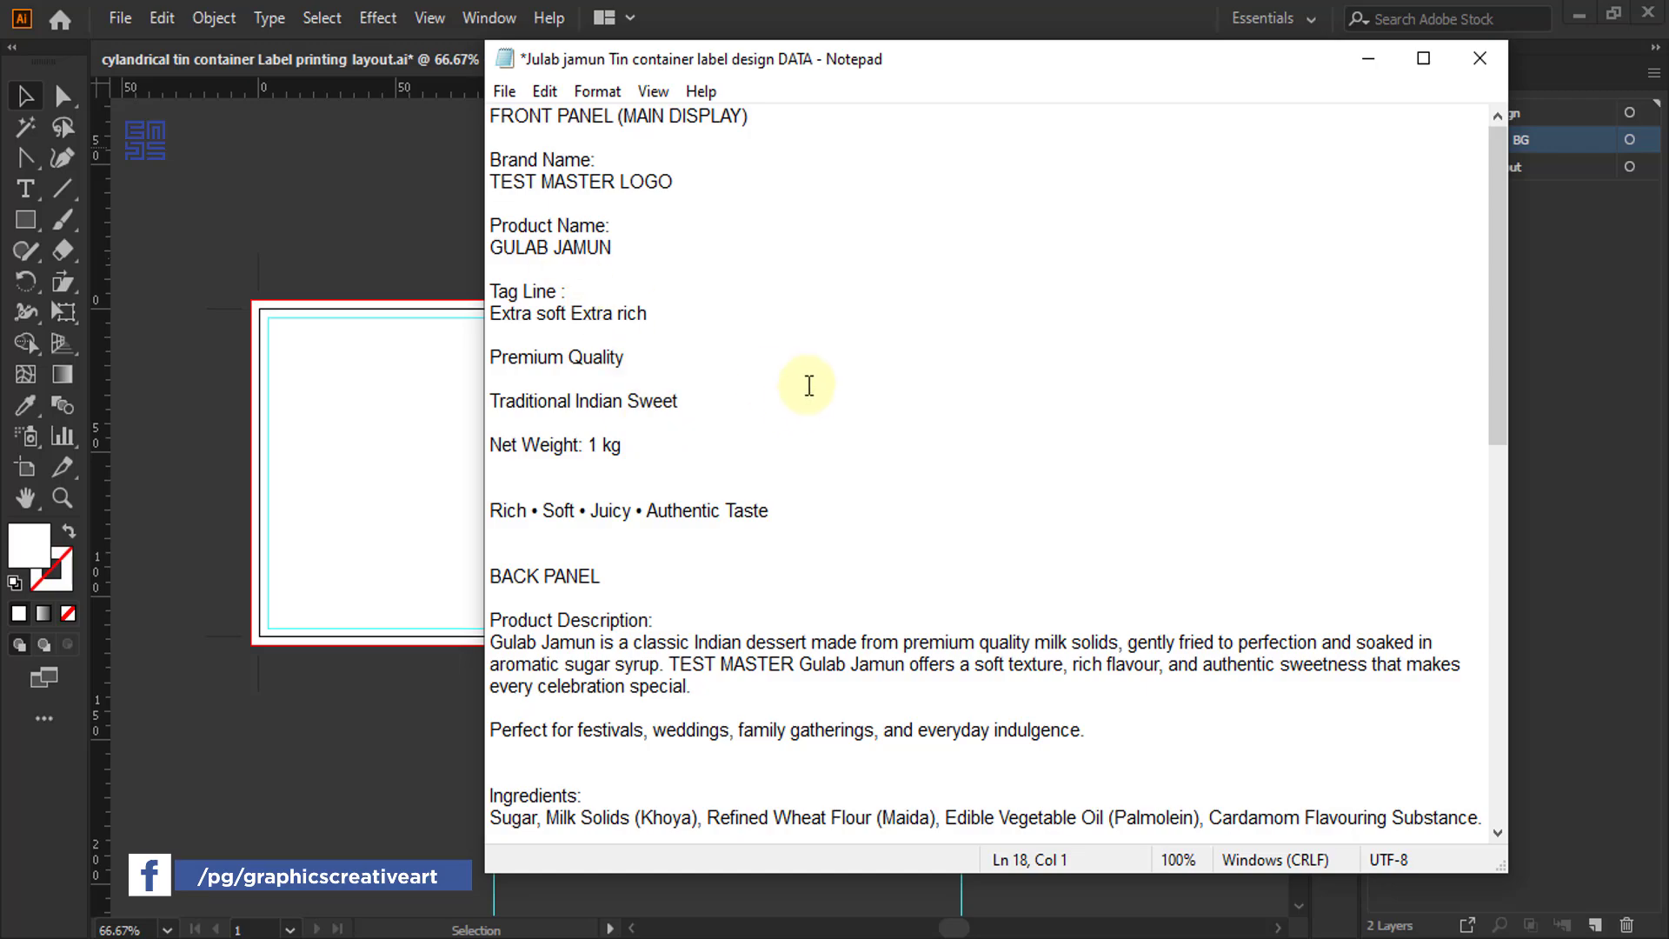
pyautogui.moveTo(489, 115); pyautogui.dragTo(793, 113)
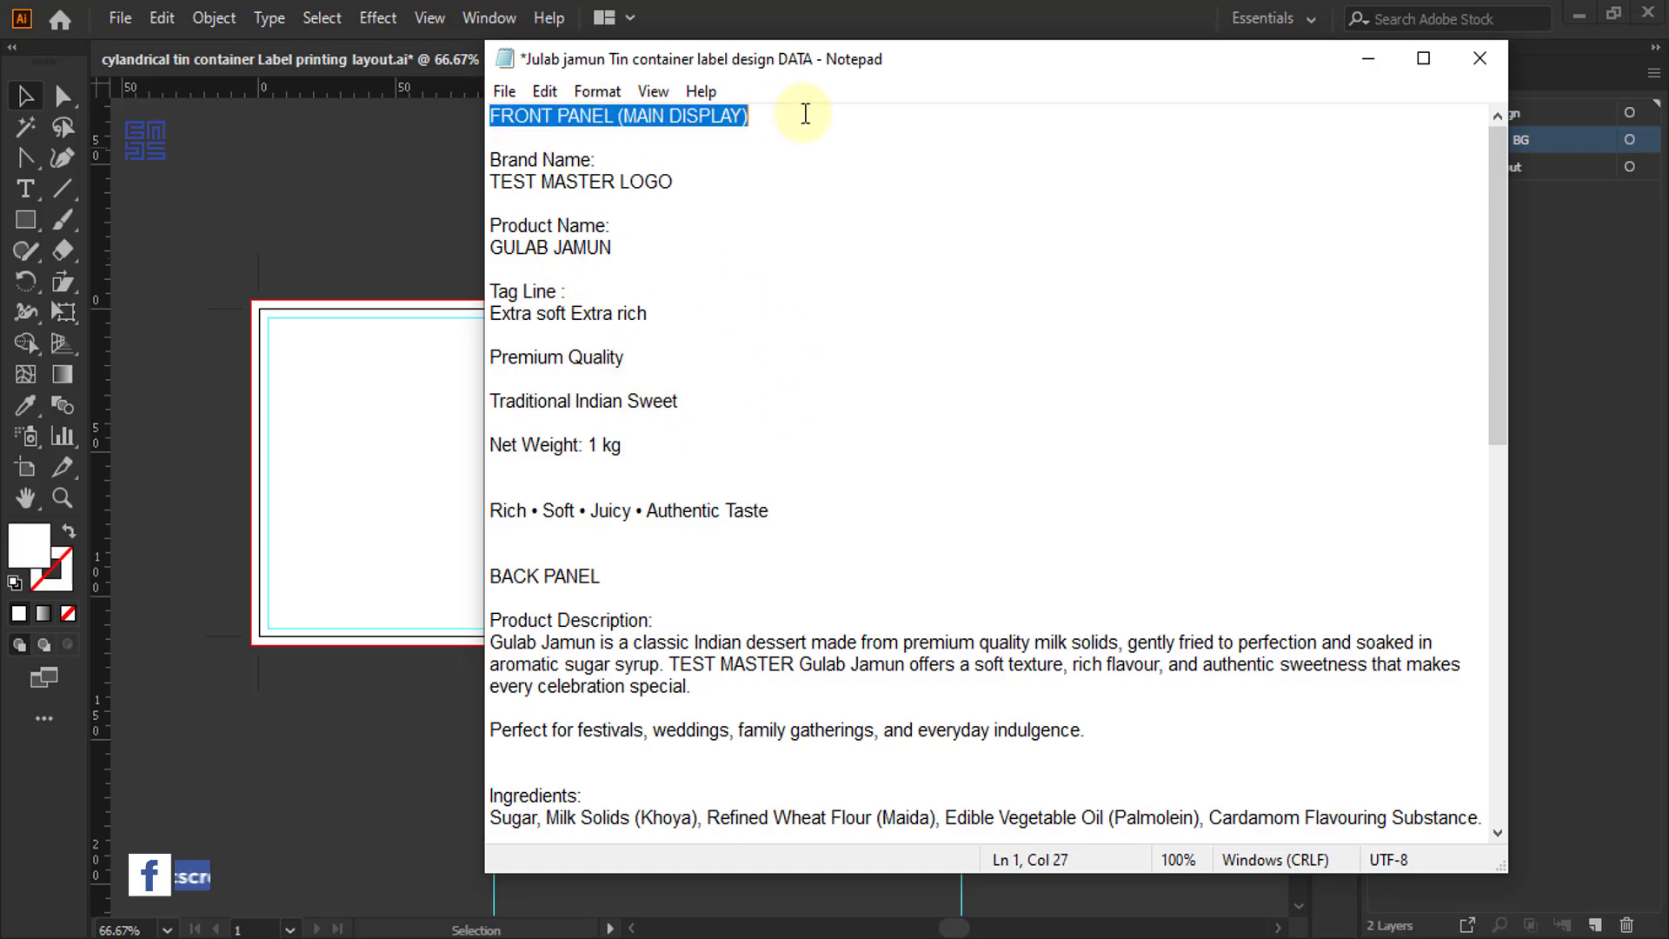
pyautogui.moveTo(937, 54); pyautogui.dragTo(1368, 69)
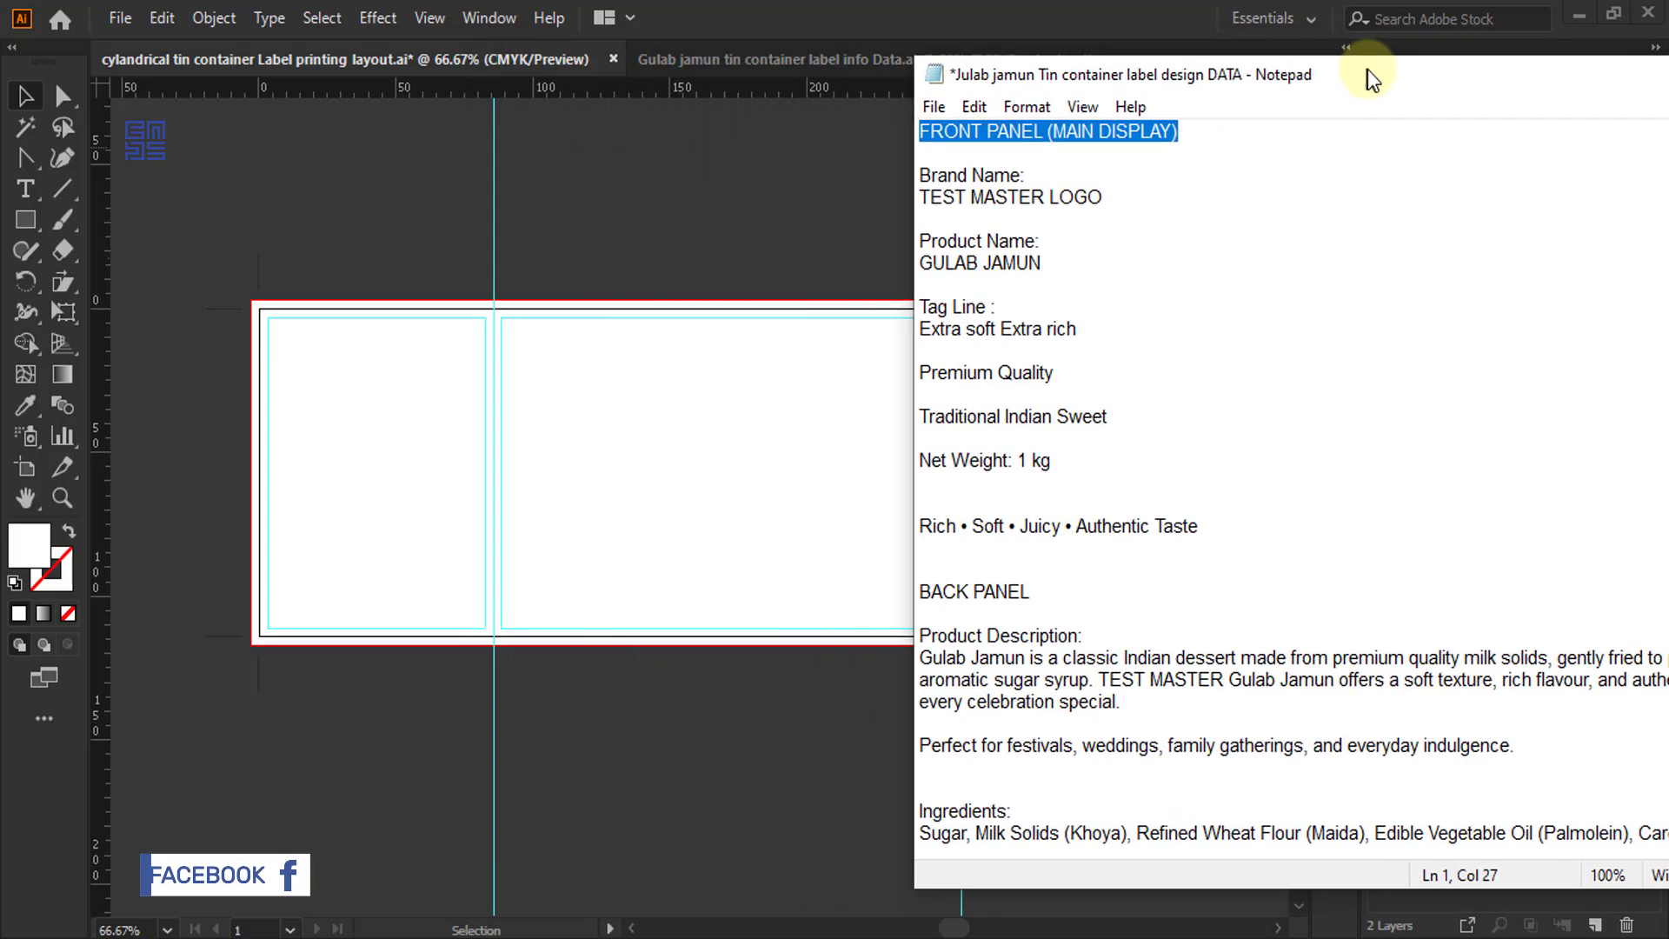
pyautogui.click(1104, 196)
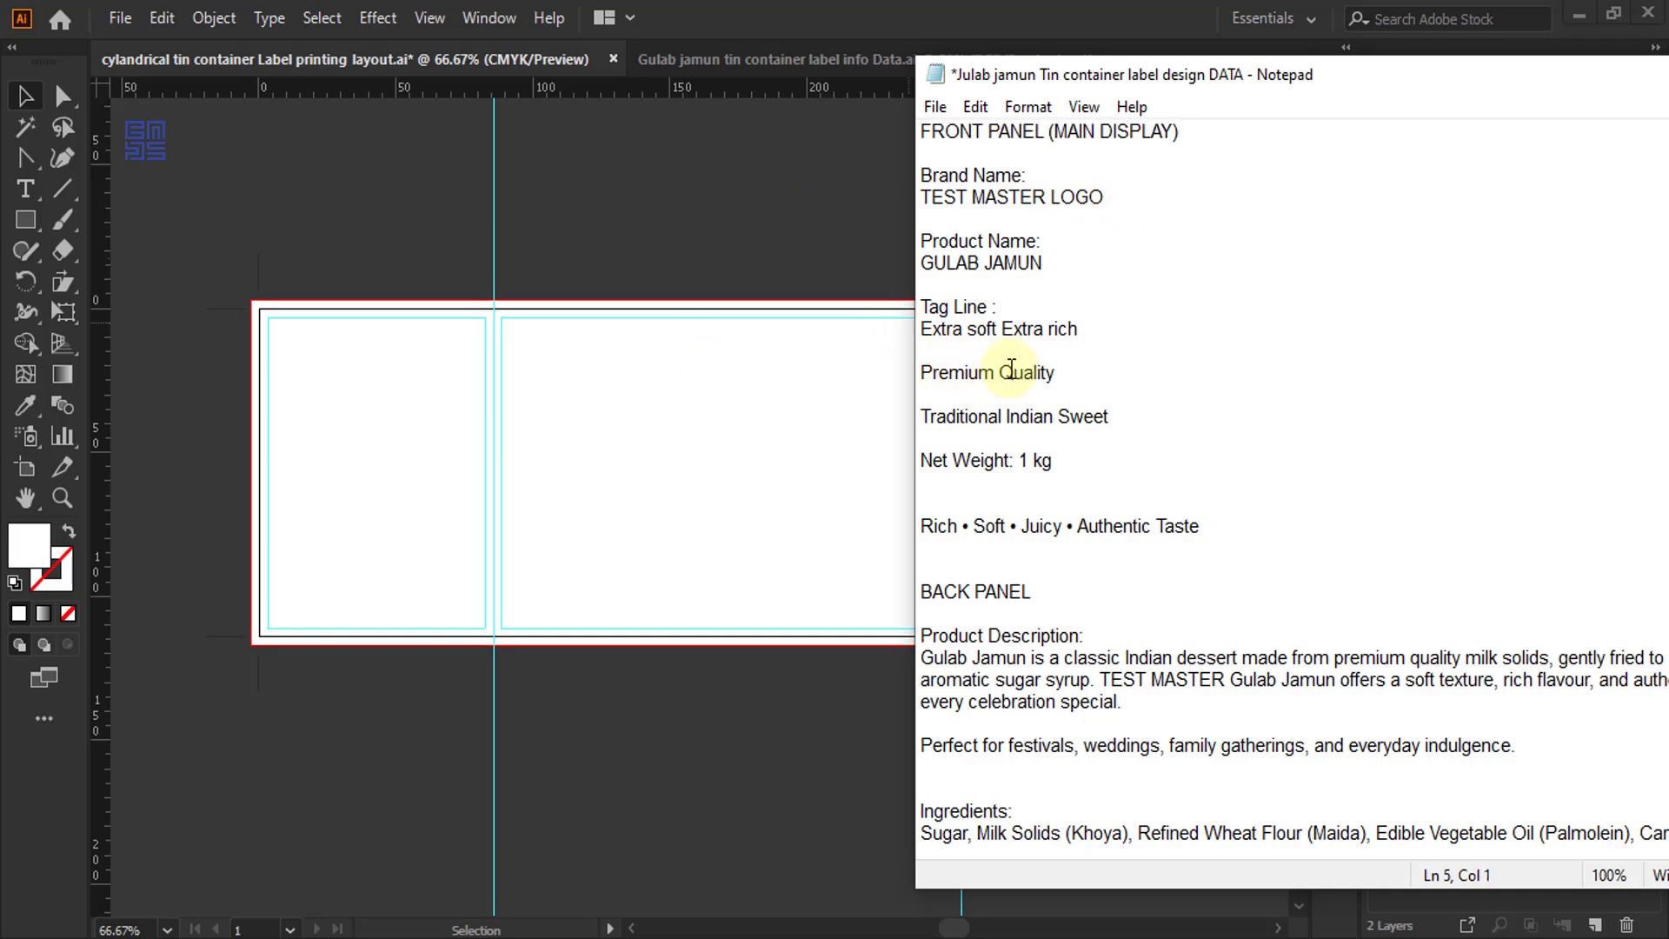
# - Review the front panel text line by line, from the product name and tag line through to the net weight
pyautogui.moveTo(1053, 262); pyautogui.dragTo(828, 269)
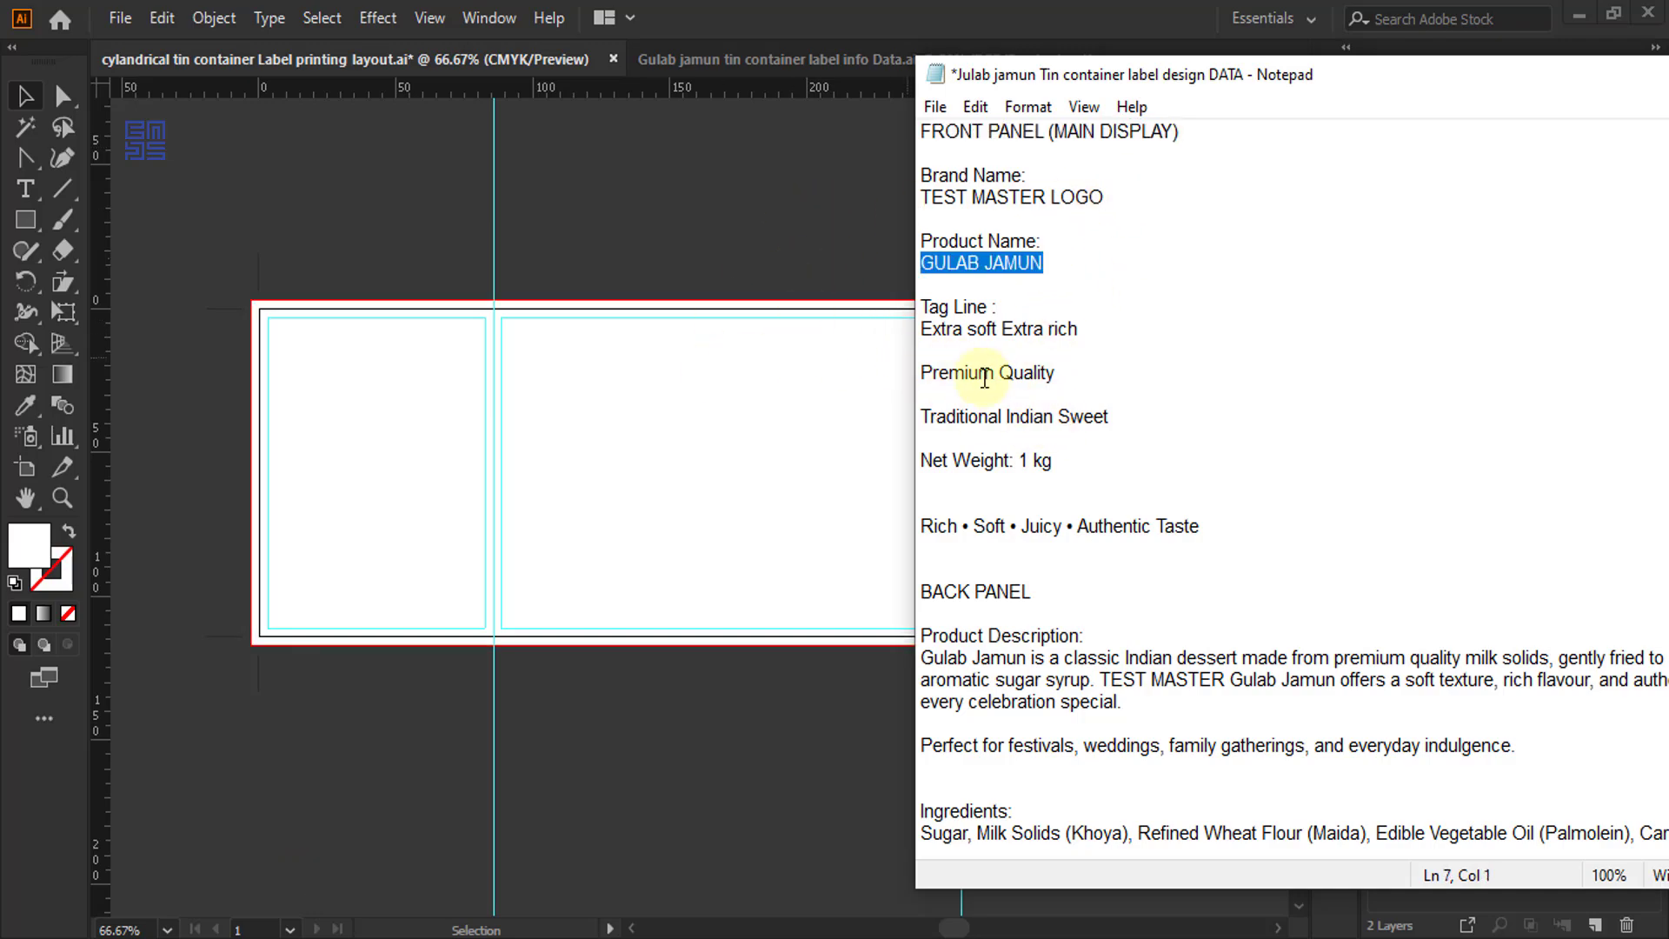
pyautogui.moveTo(1099, 329); pyautogui.dragTo(822, 346)
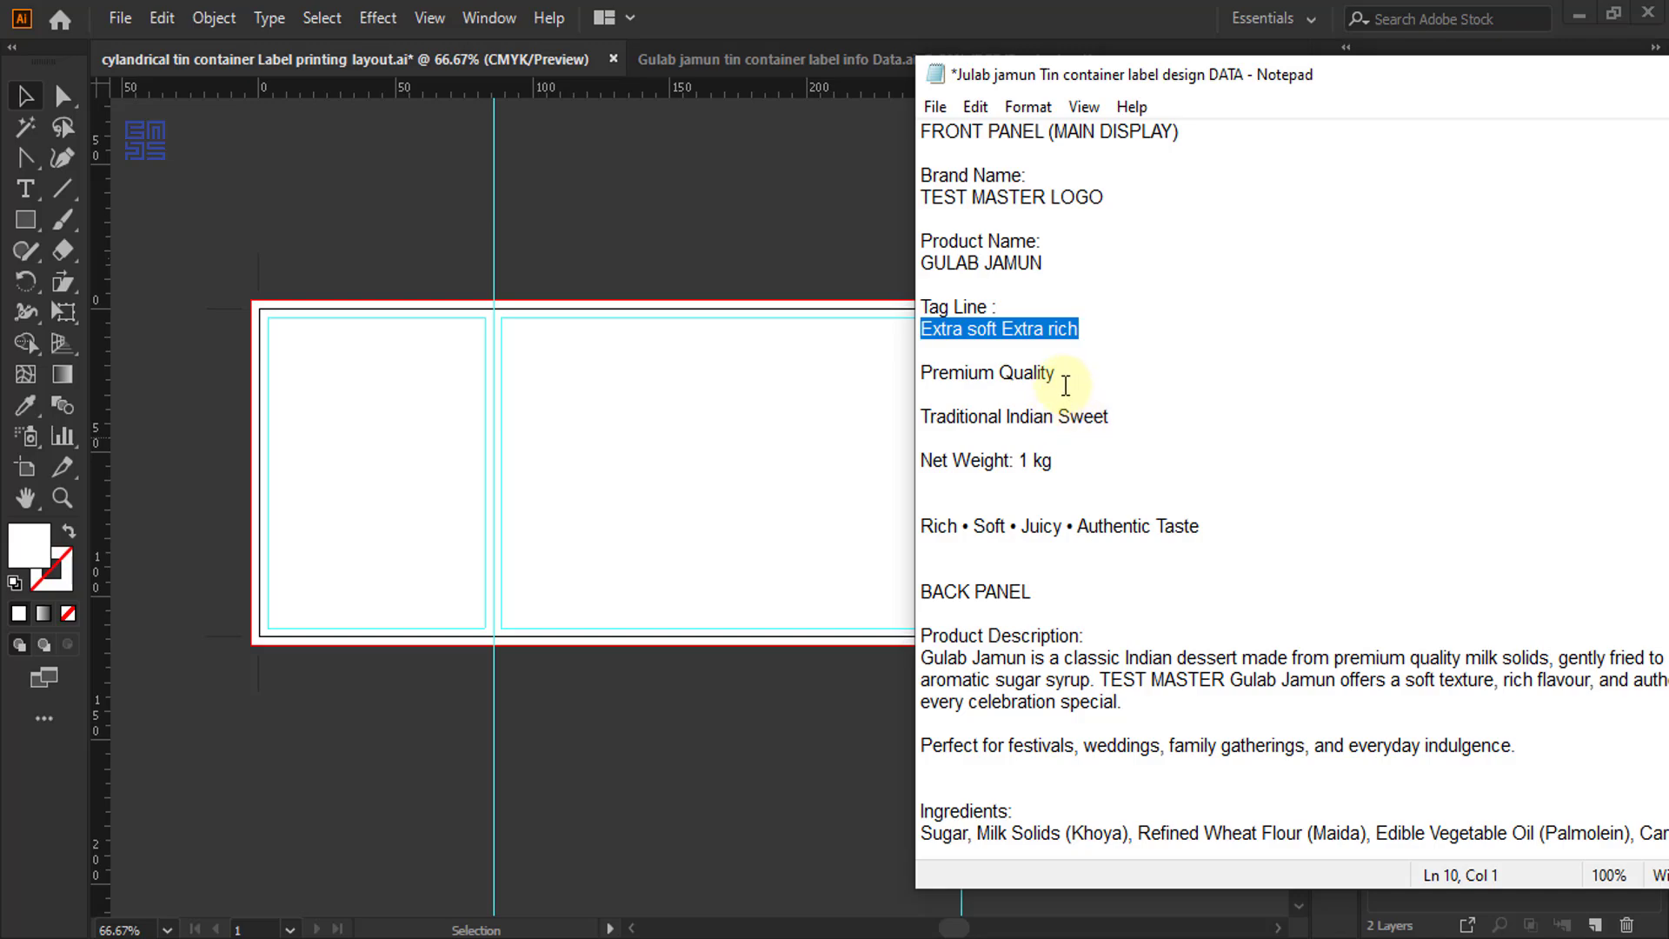
pyautogui.moveTo(1055, 372); pyautogui.dragTo(833, 461)
pyautogui.moveTo(1111, 417); pyautogui.dragTo(893, 449)
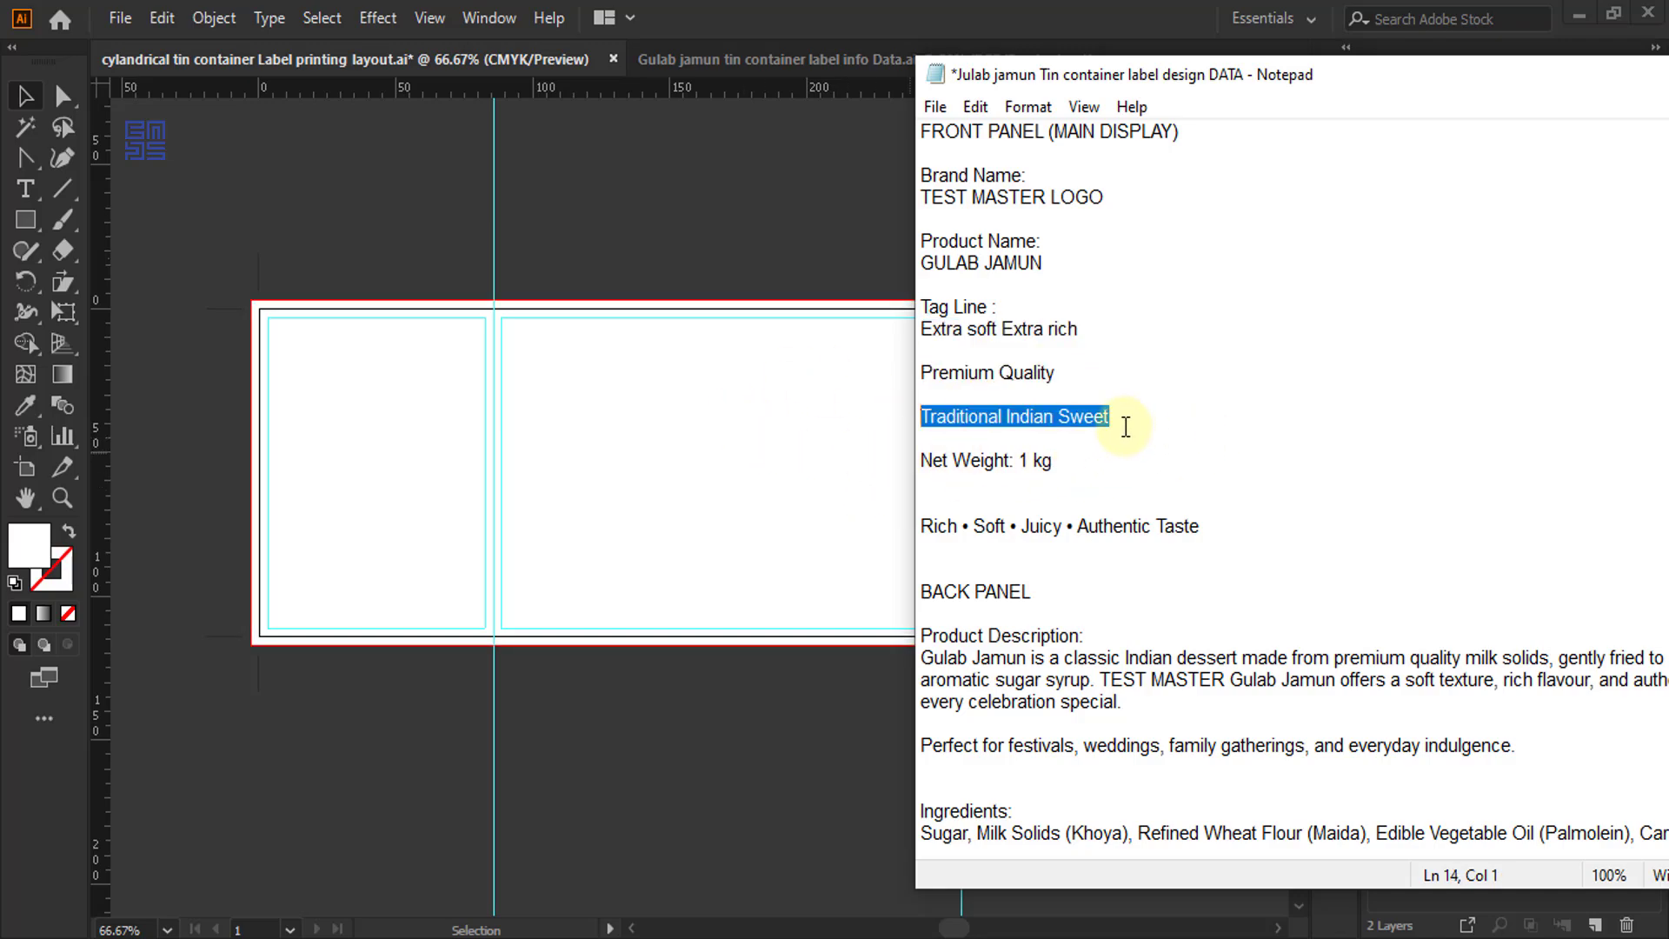
pyautogui.moveTo(1069, 461); pyautogui.dragTo(800, 447)
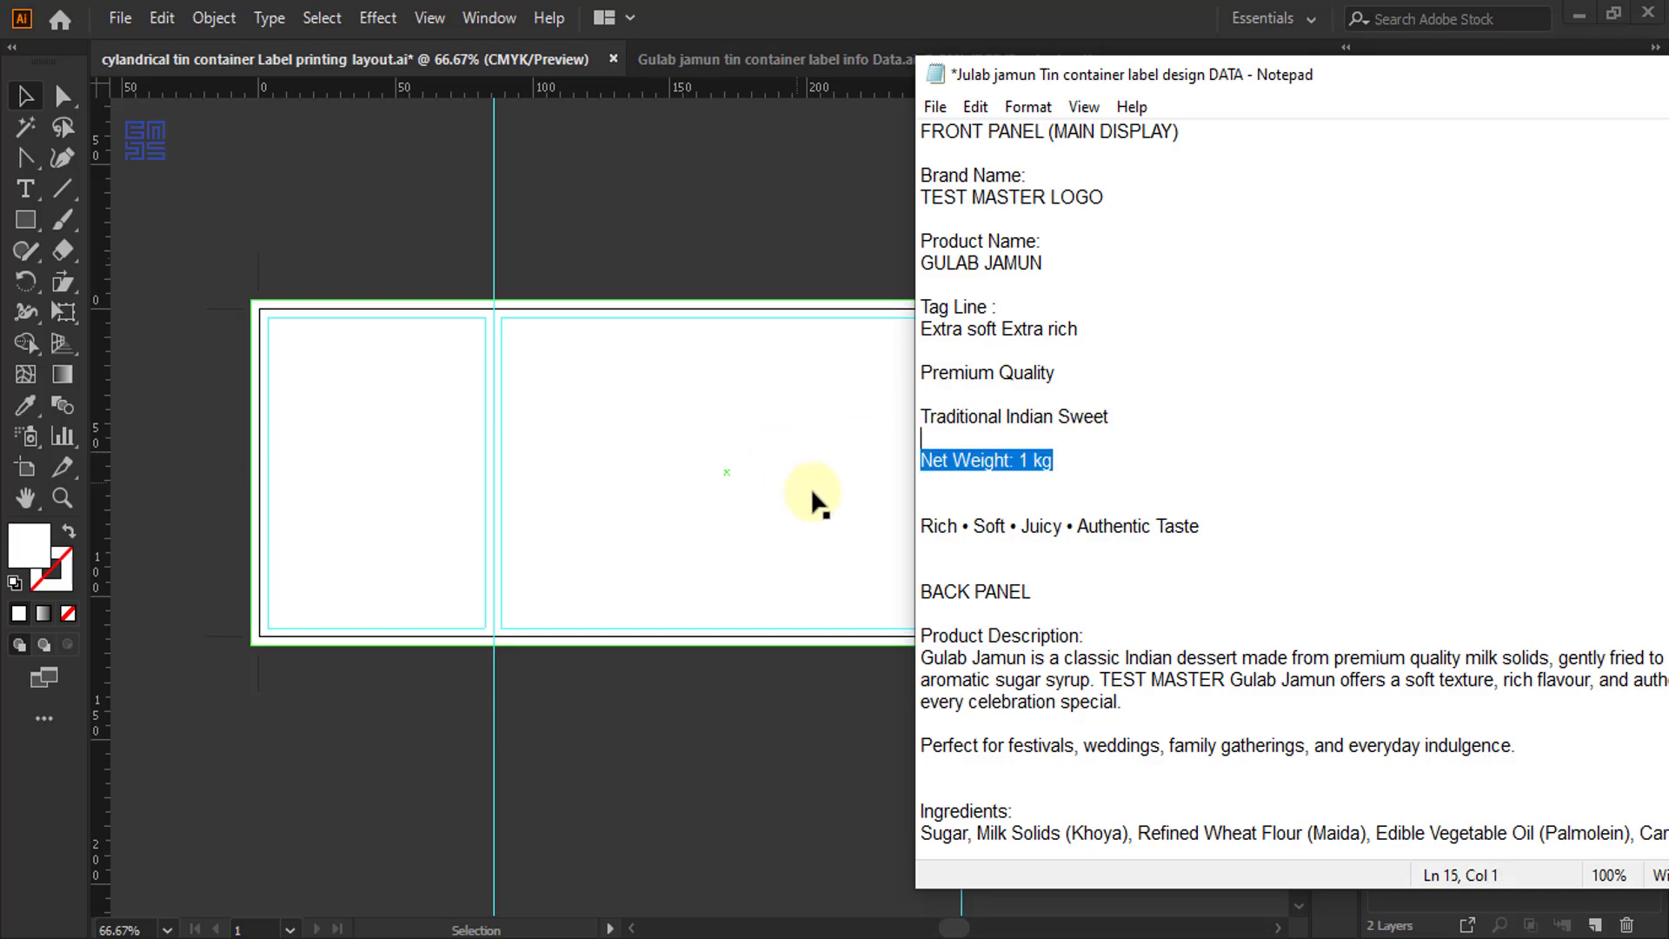
# - Read the back panel description, ingredients and allergen text in Notepad, repositioning its window to compare it with the label layout
pyautogui.moveTo(1361, 98); pyautogui.dragTo(1245, 60)
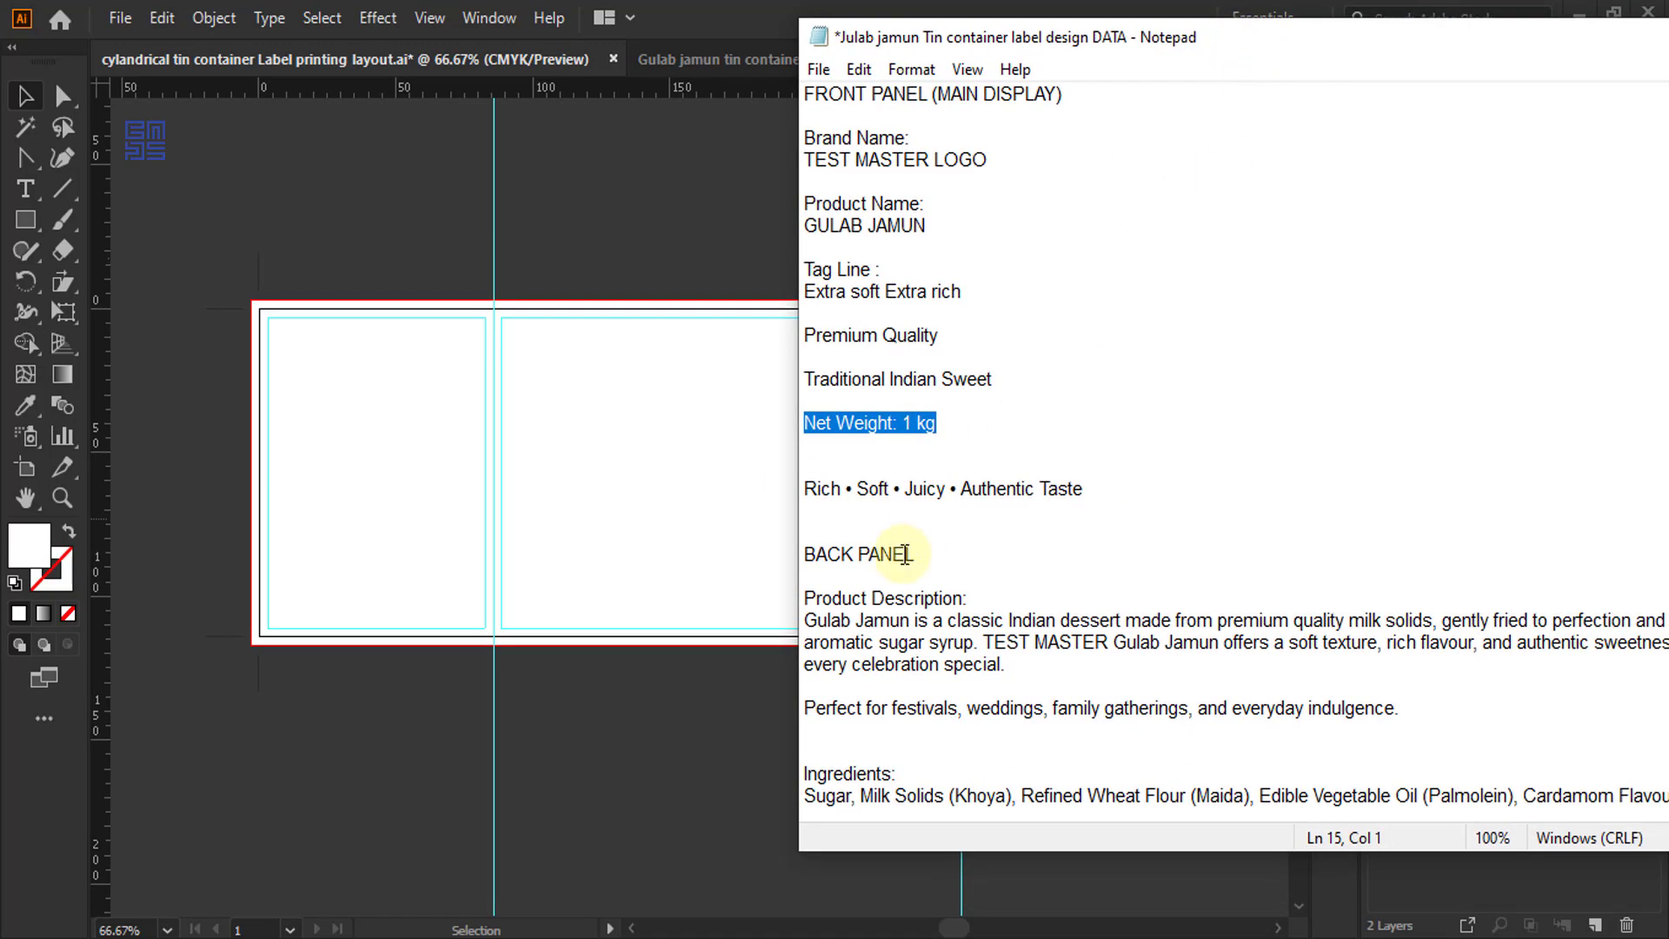
pyautogui.scroll(-1, 939, 630)
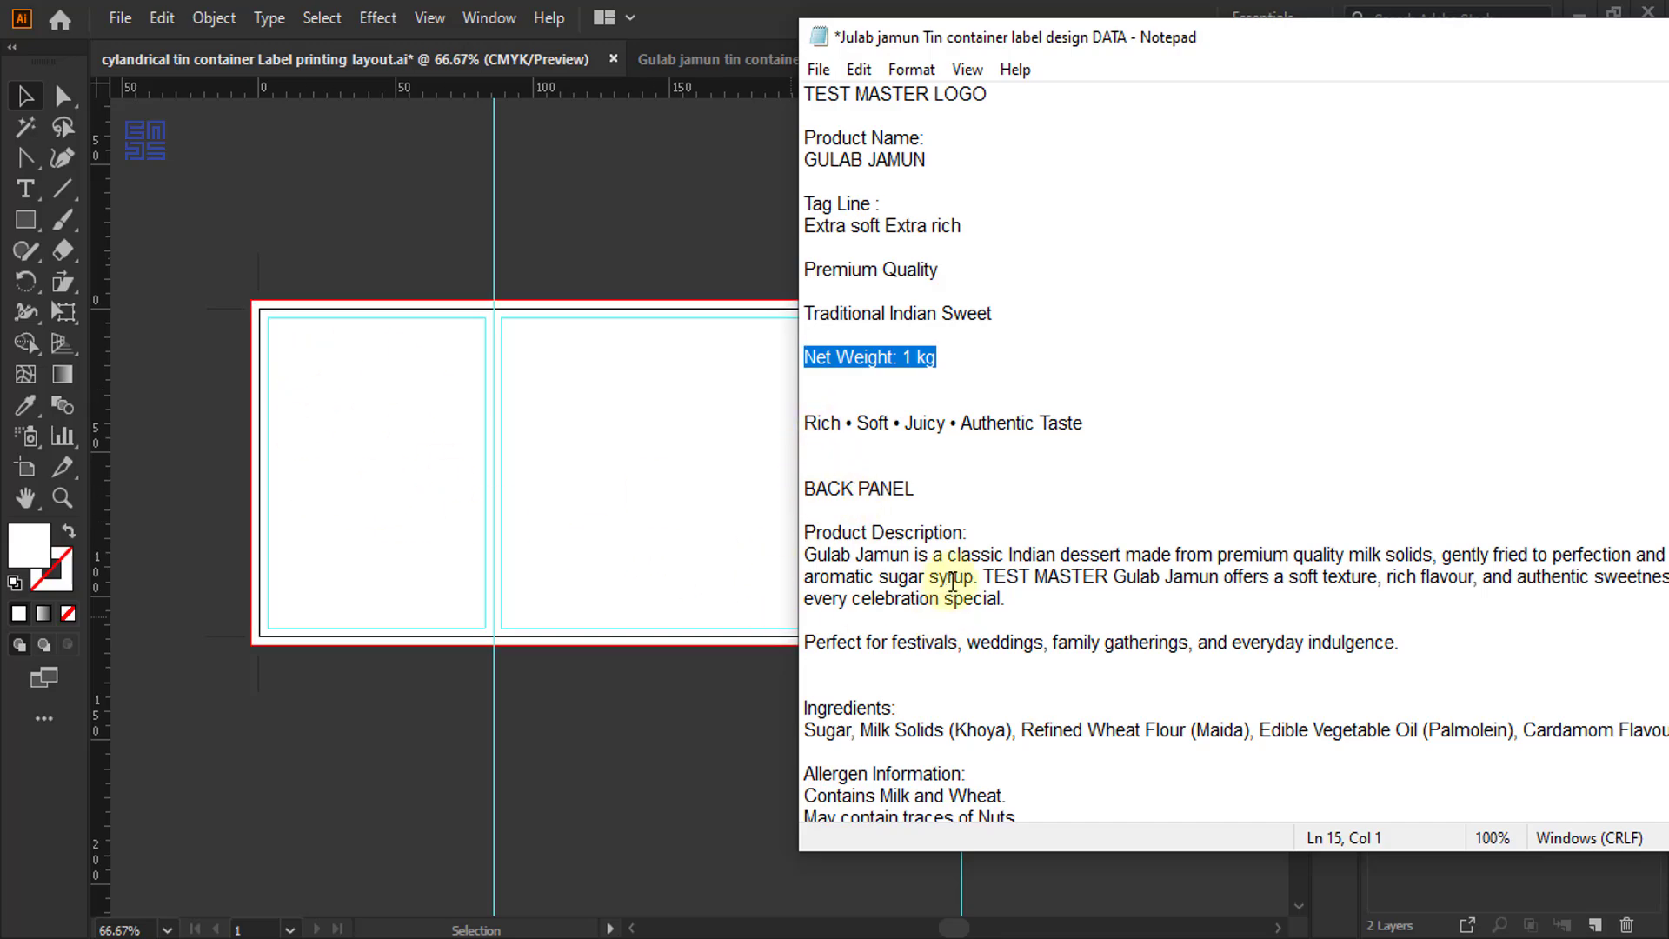
pyautogui.scroll(-2, 956, 574)
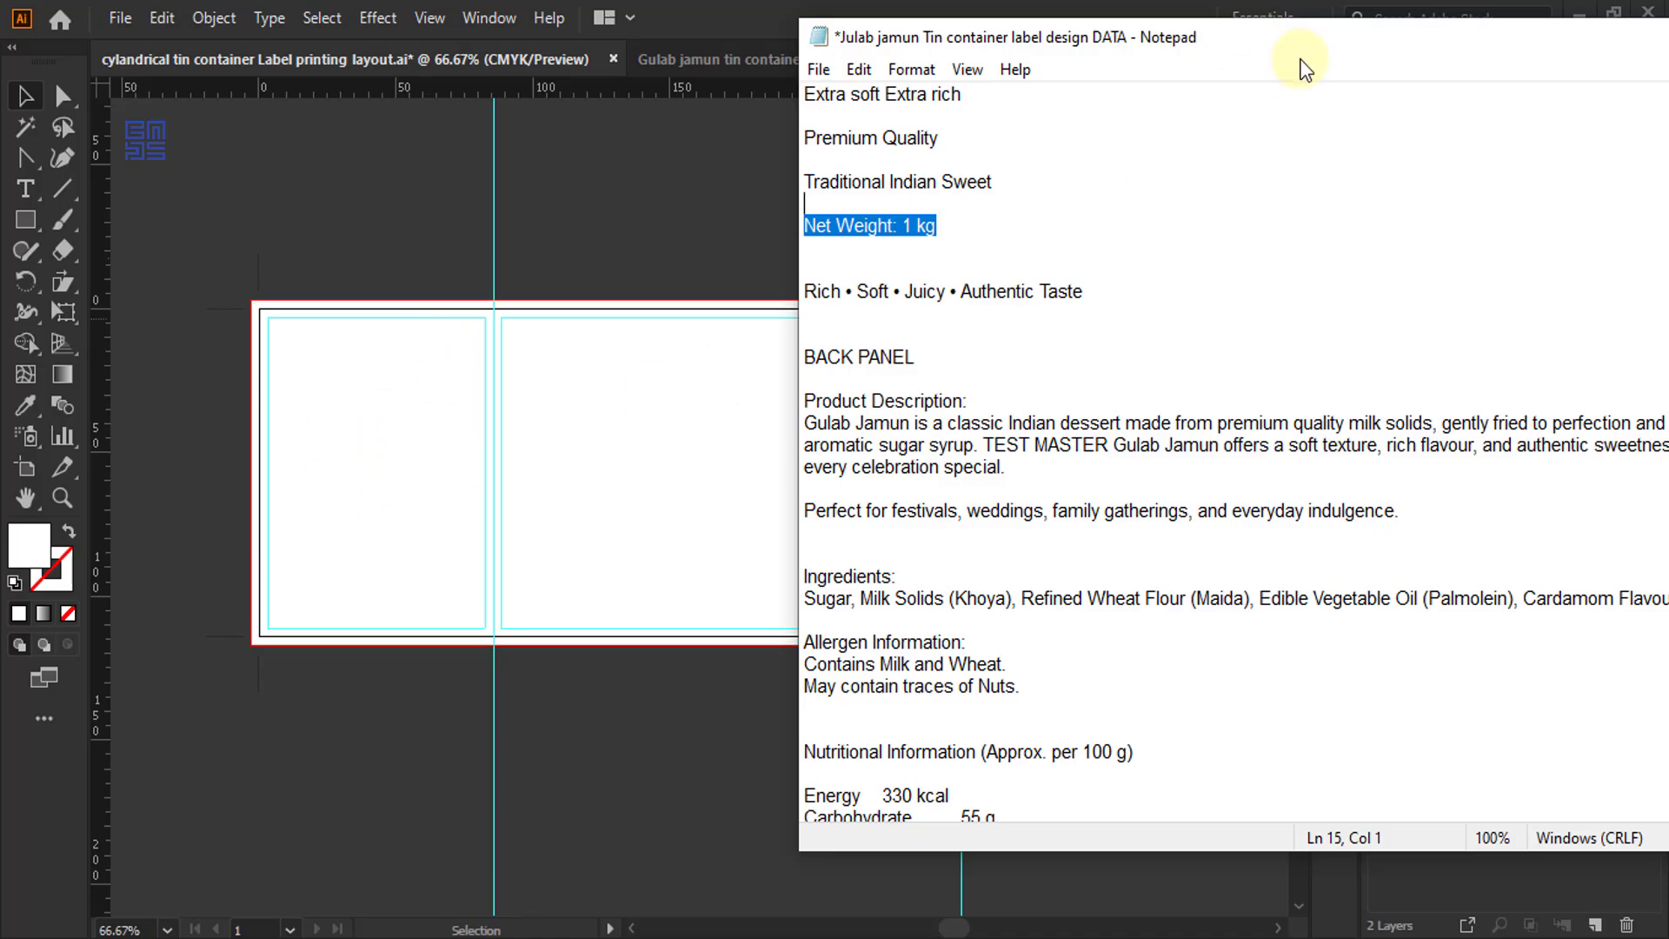
pyautogui.moveTo(1312, 36); pyautogui.dragTo(1038, 715)
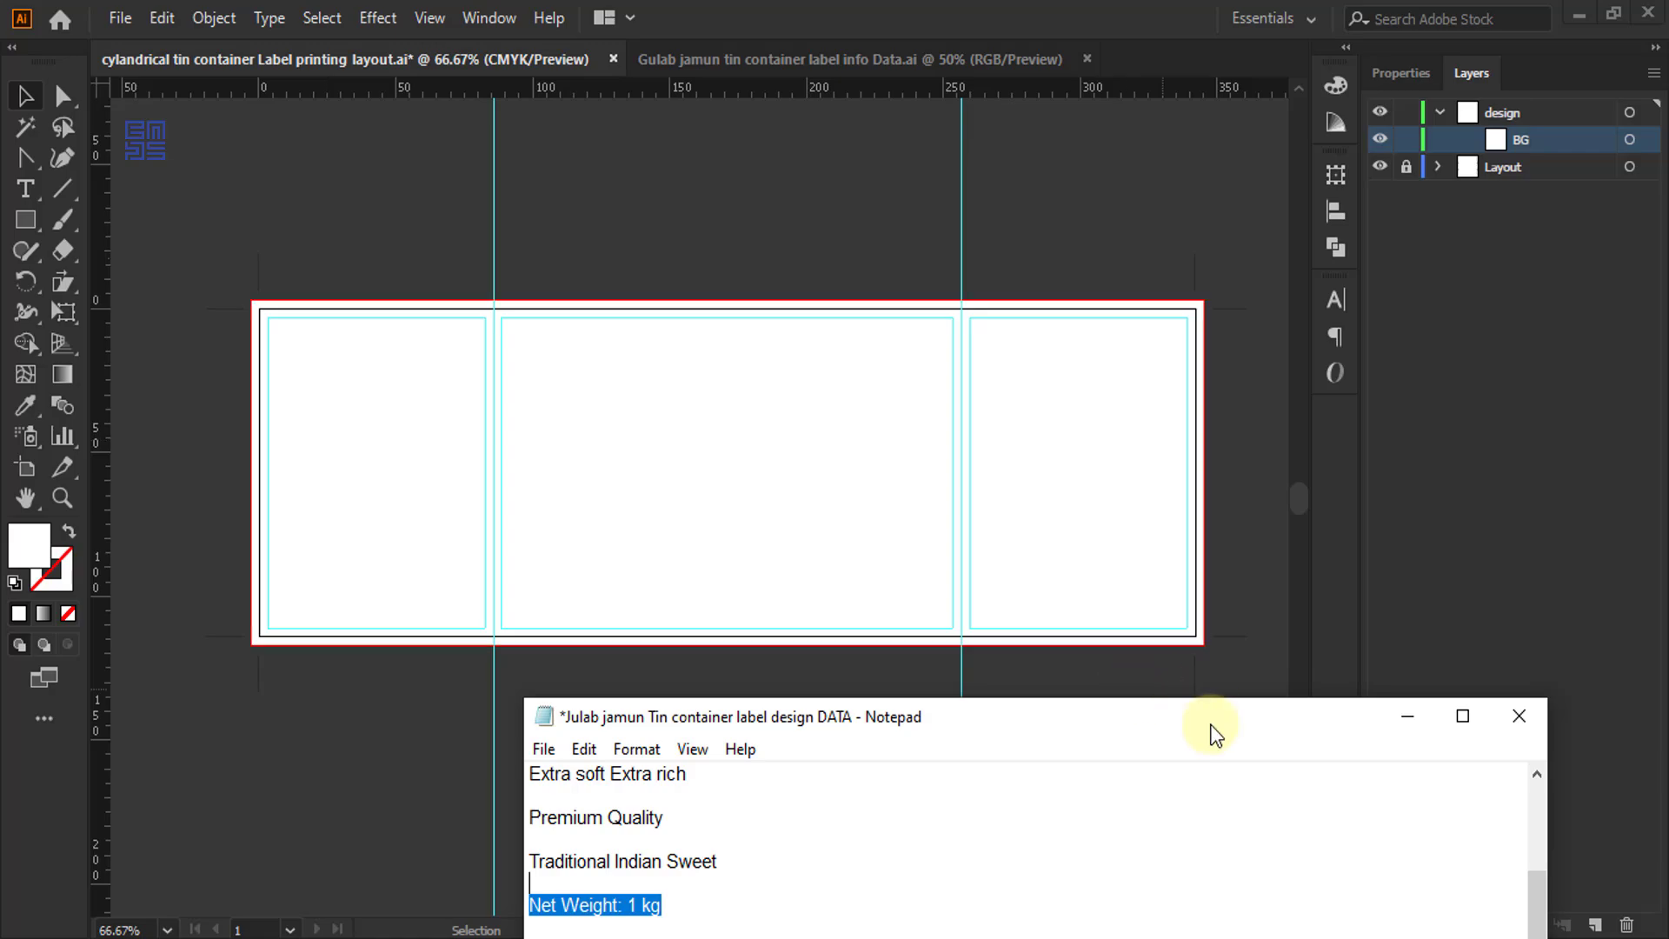
pyautogui.moveTo(1210, 719); pyautogui.dragTo(1300, 551)
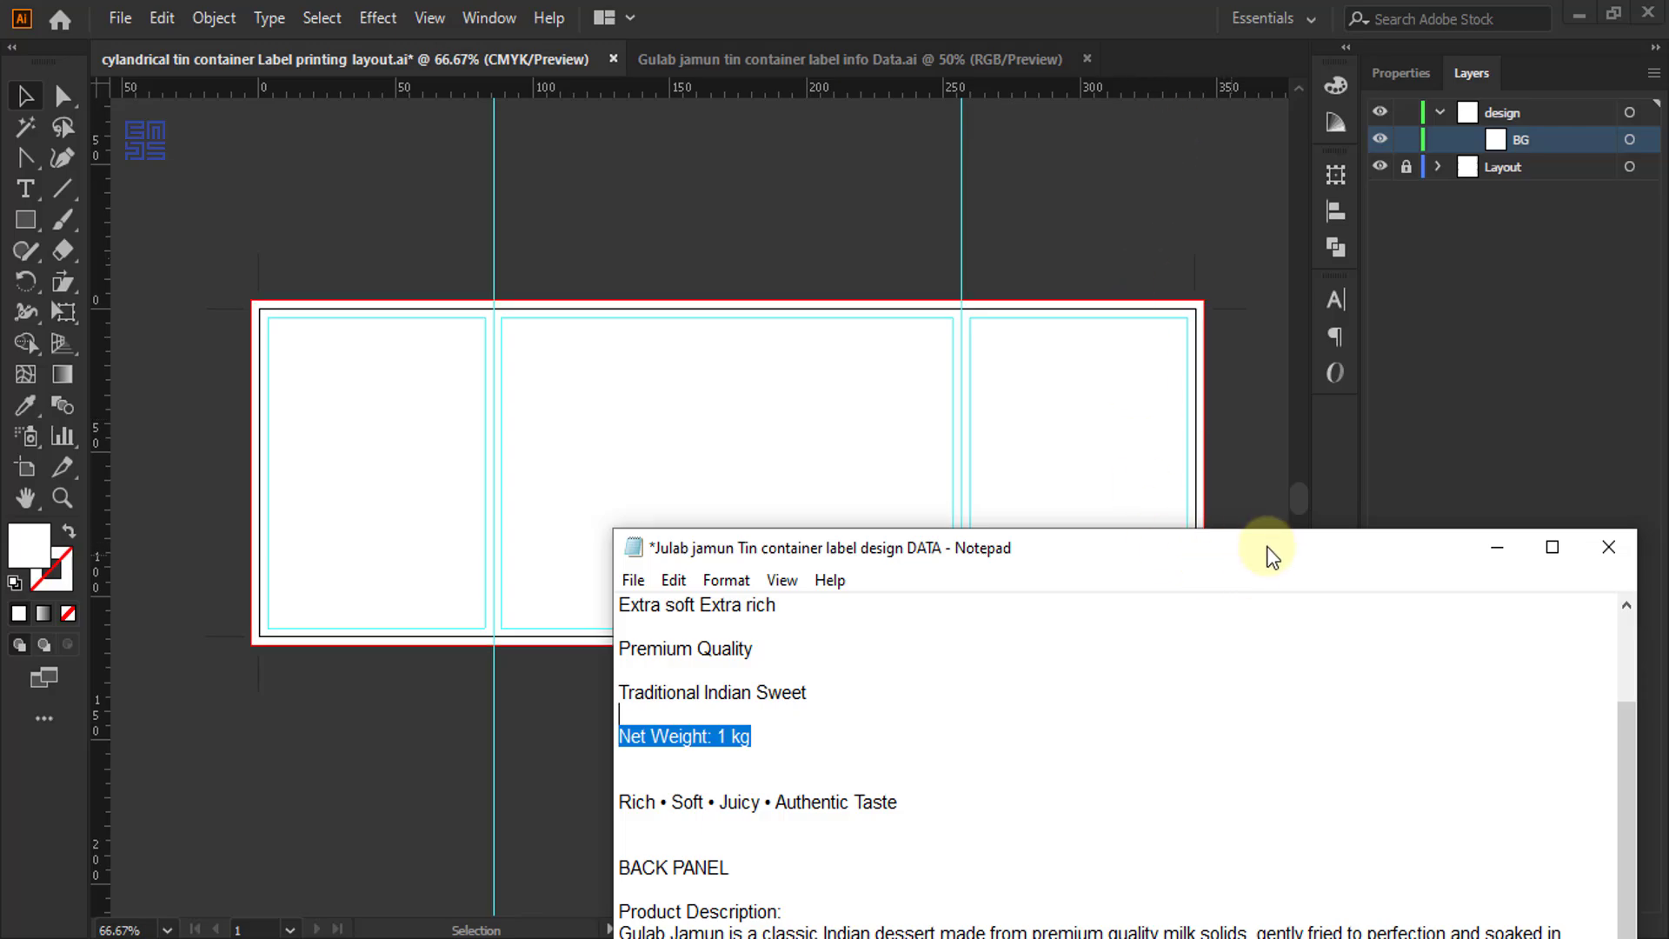
pyautogui.moveTo(1265, 546); pyautogui.dragTo(1178, 82)
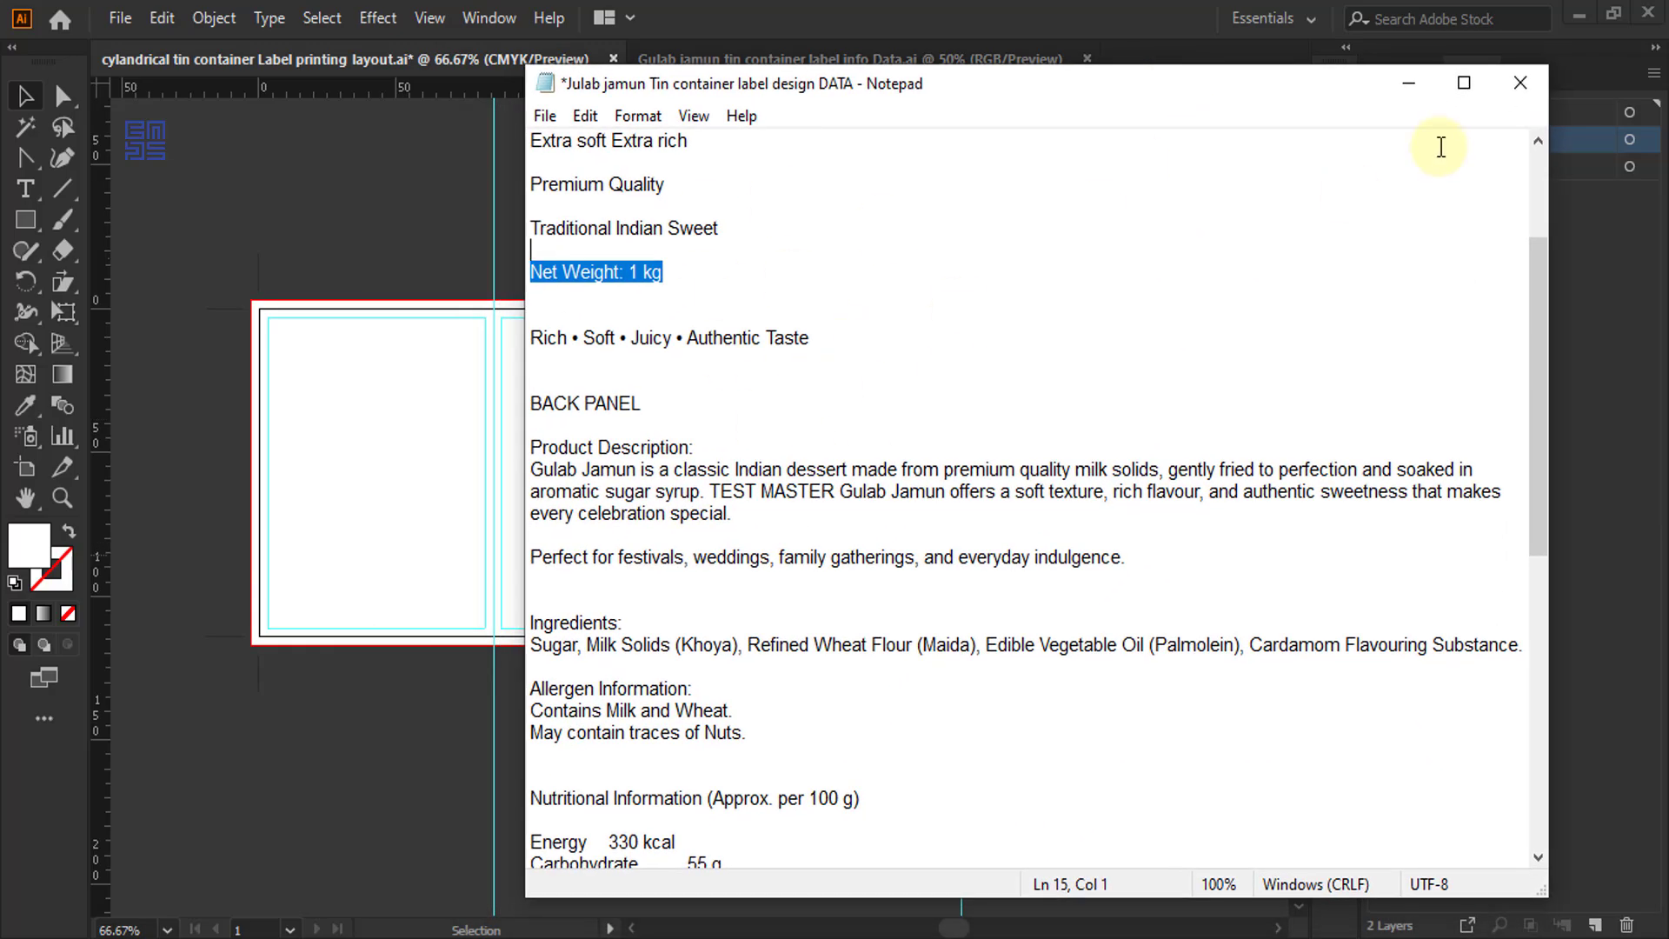
# - Switch to the Gulab jamun tin container label info Data document in Illustrator and examine its nutritional information table
pyautogui.hotkey('alt', 'Tab')
pyautogui.click(706, 64)
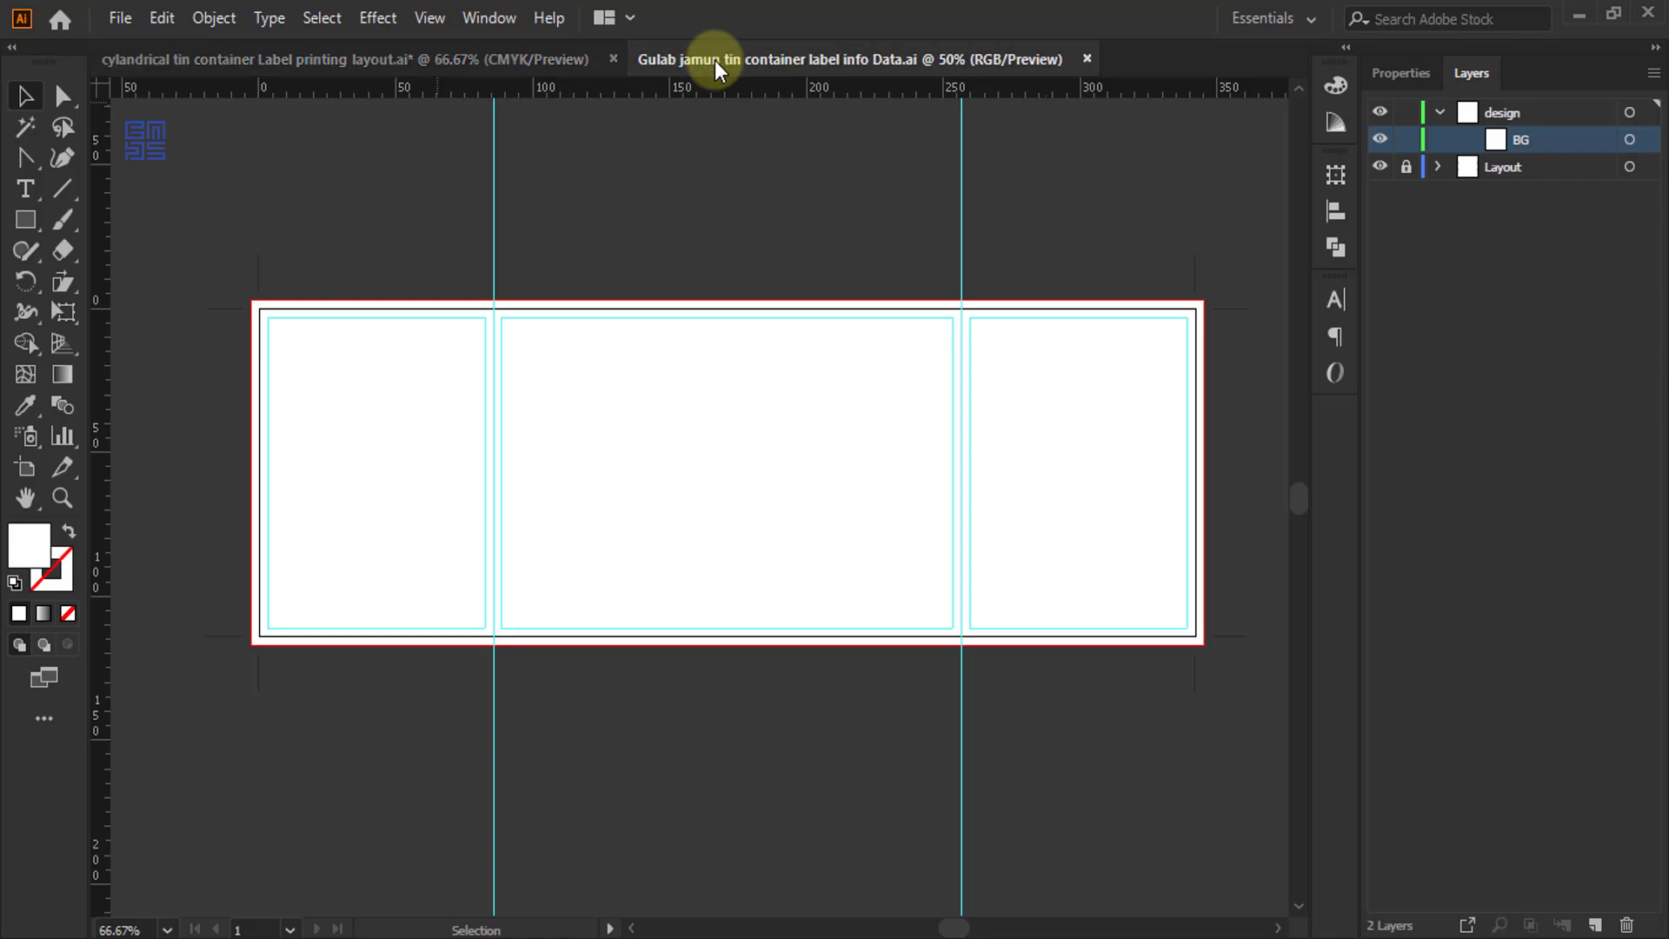
pyautogui.moveTo(382, 278); pyautogui.dragTo(415, 193)
pyautogui.scroll(5, 954, 400)
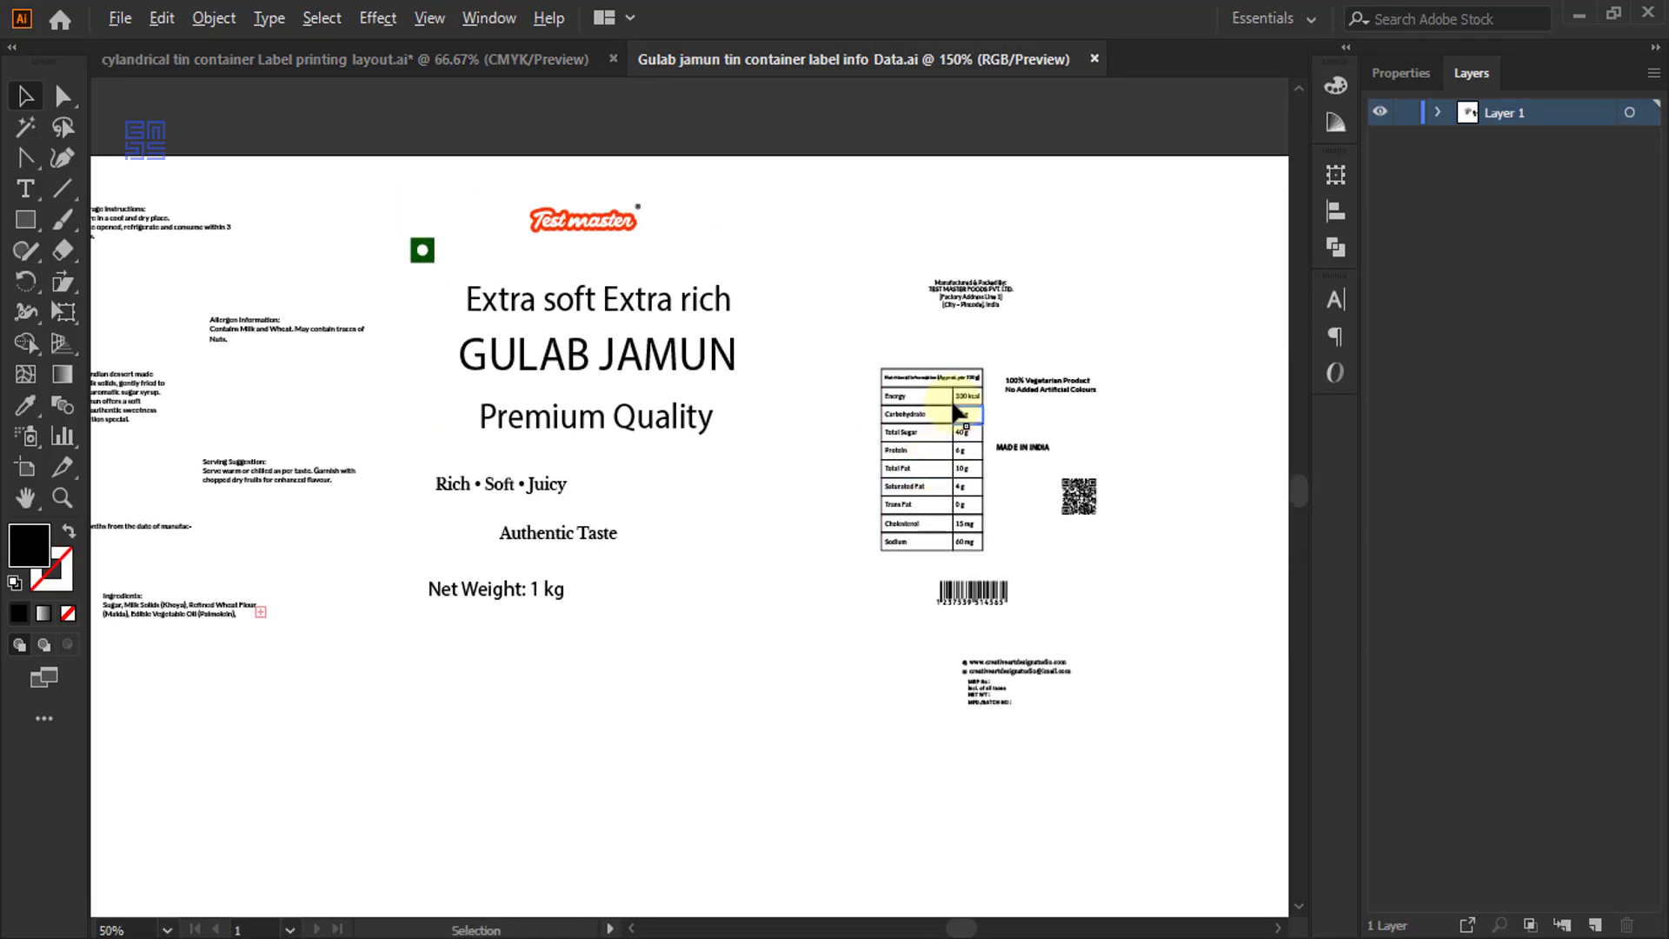
pyautogui.scroll(-4, 580, 228)
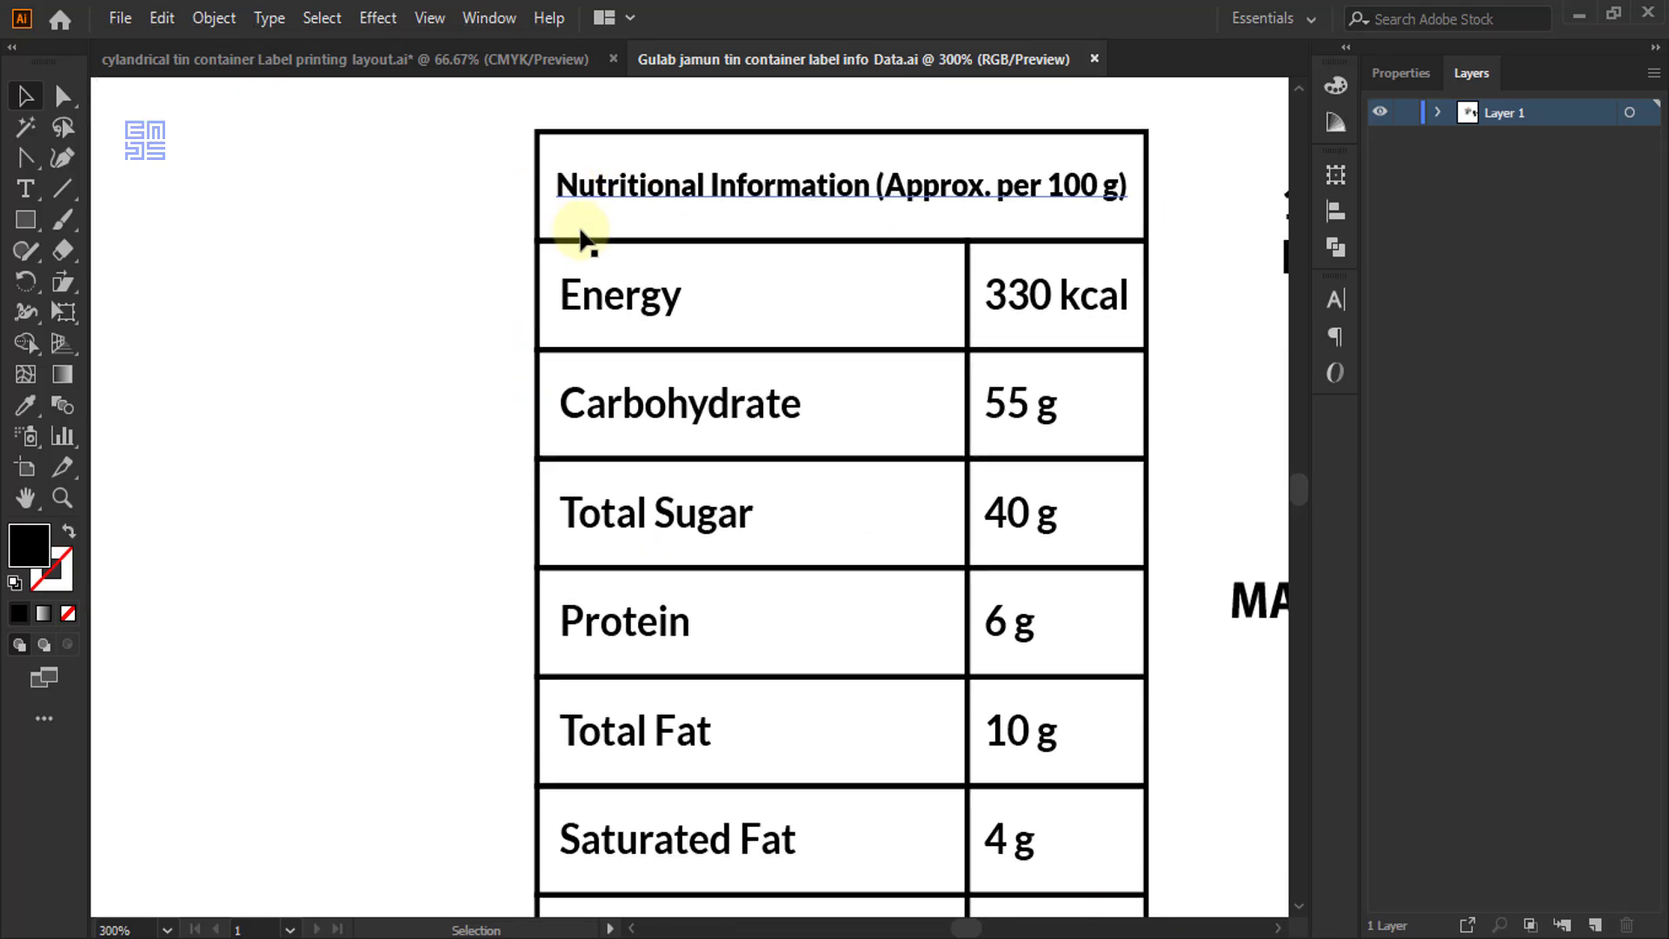
pyautogui.scroll(-3, 901, 691)
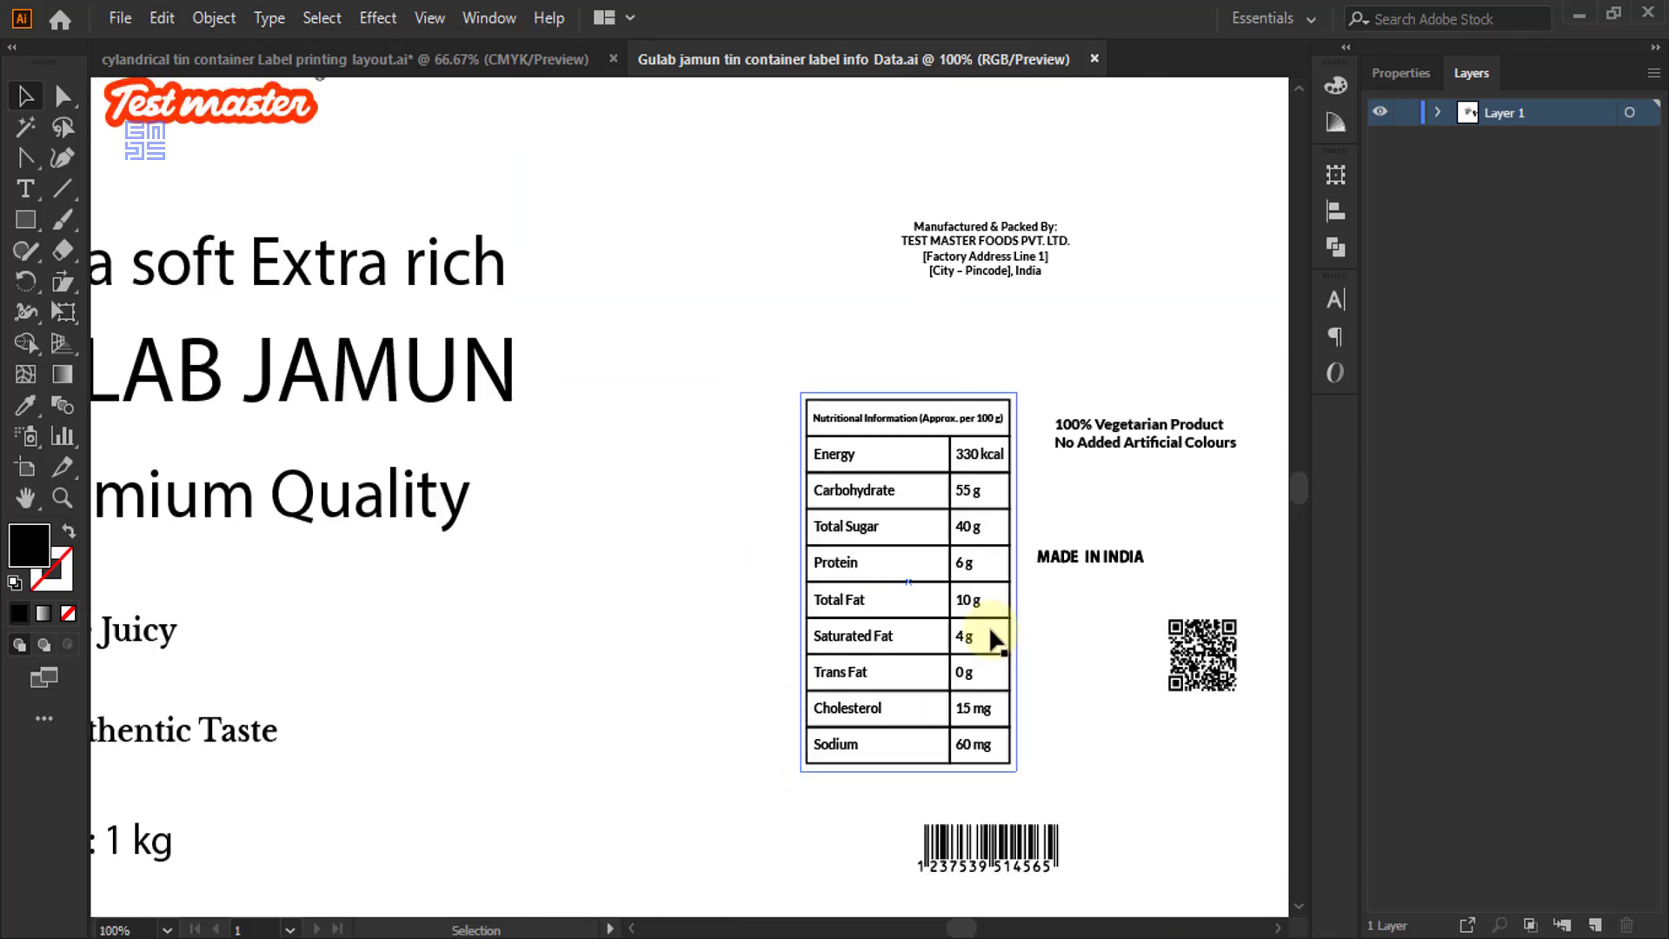
# - Check the nutritional values, serving, storage and manufacturer text in the Notepad label data, and minimize its window
pyautogui.hotkey('alt', 'Tab')
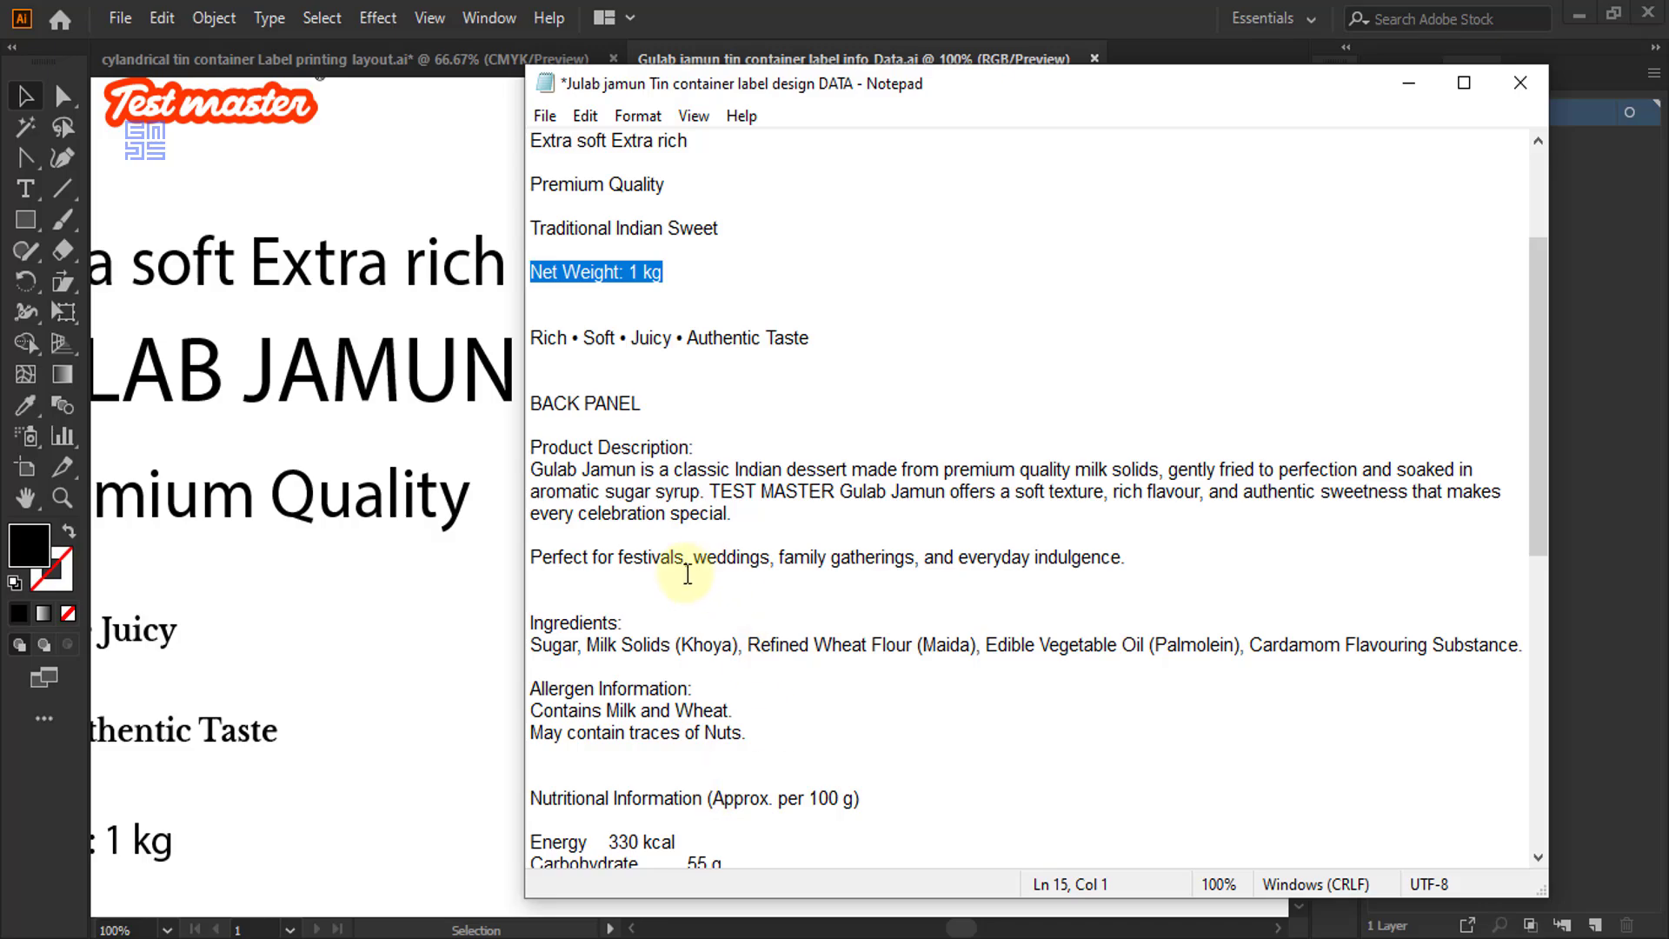
pyautogui.scroll(-9, 686, 566)
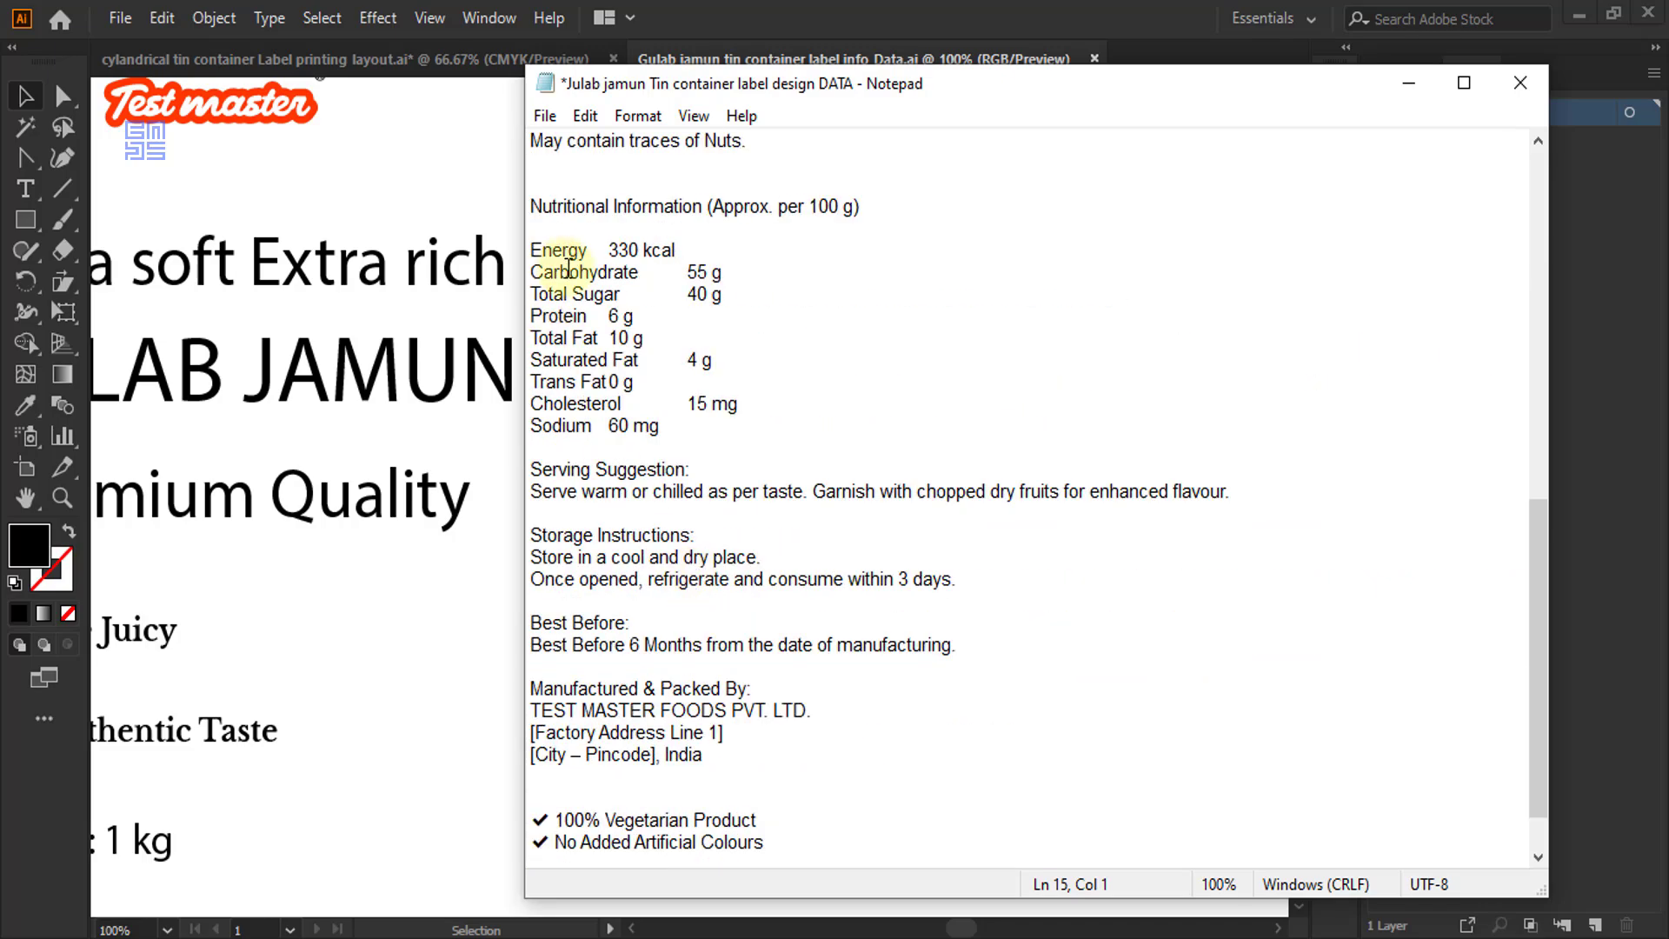
pyautogui.press('alt')
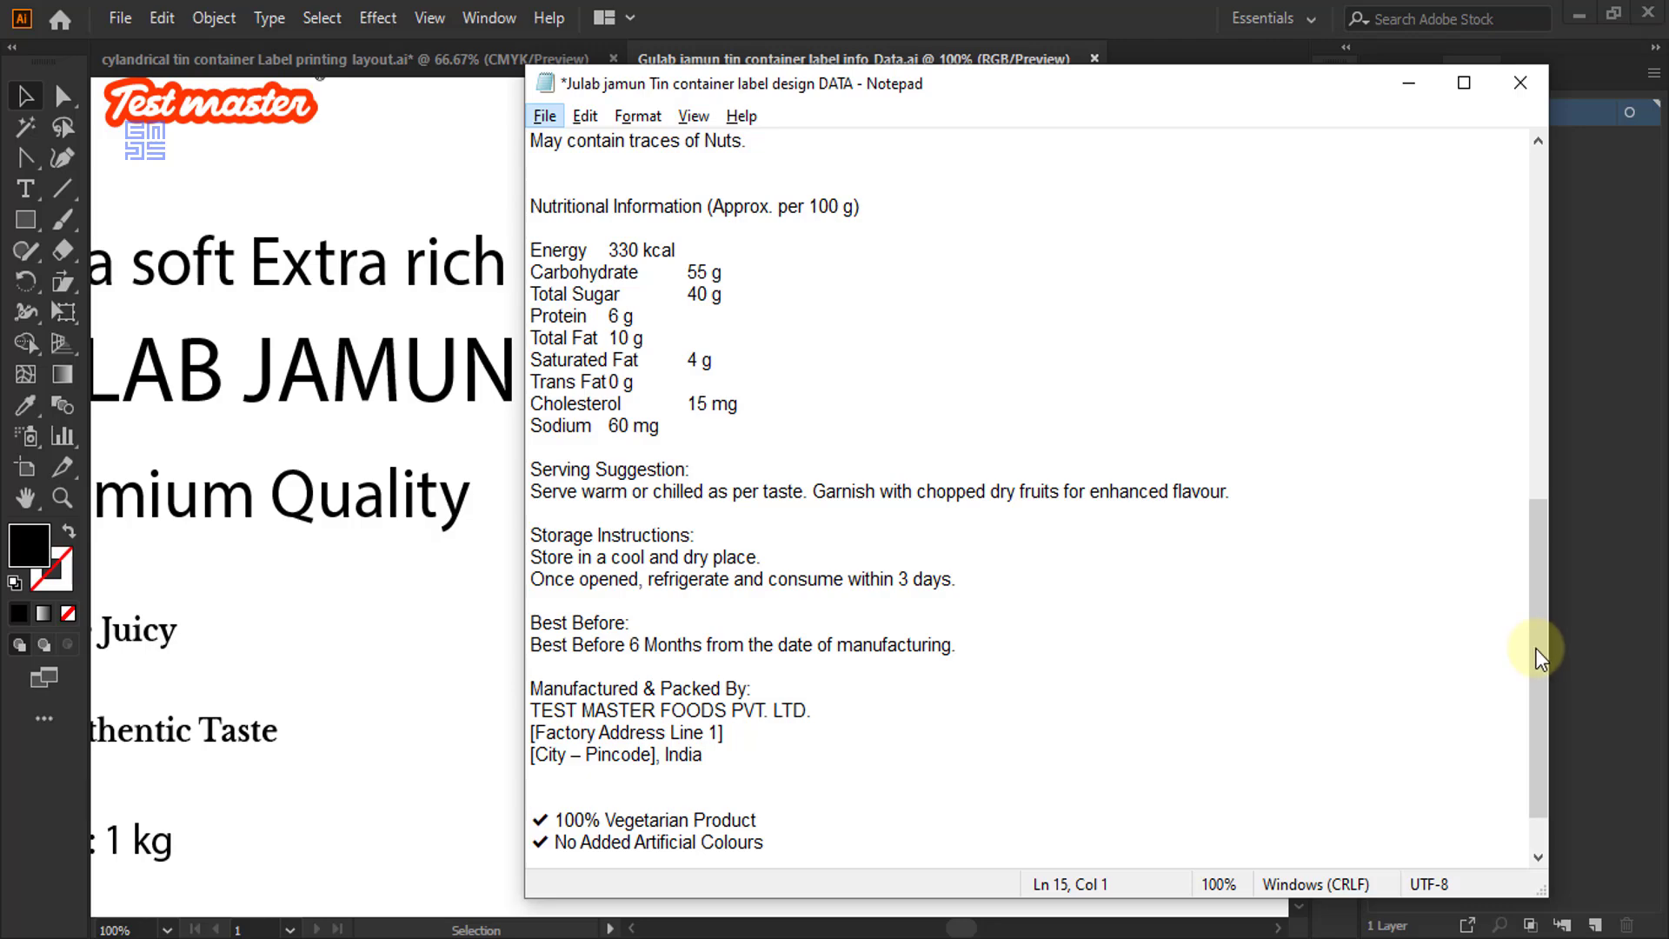
pyautogui.scroll(5, 1535, 648)
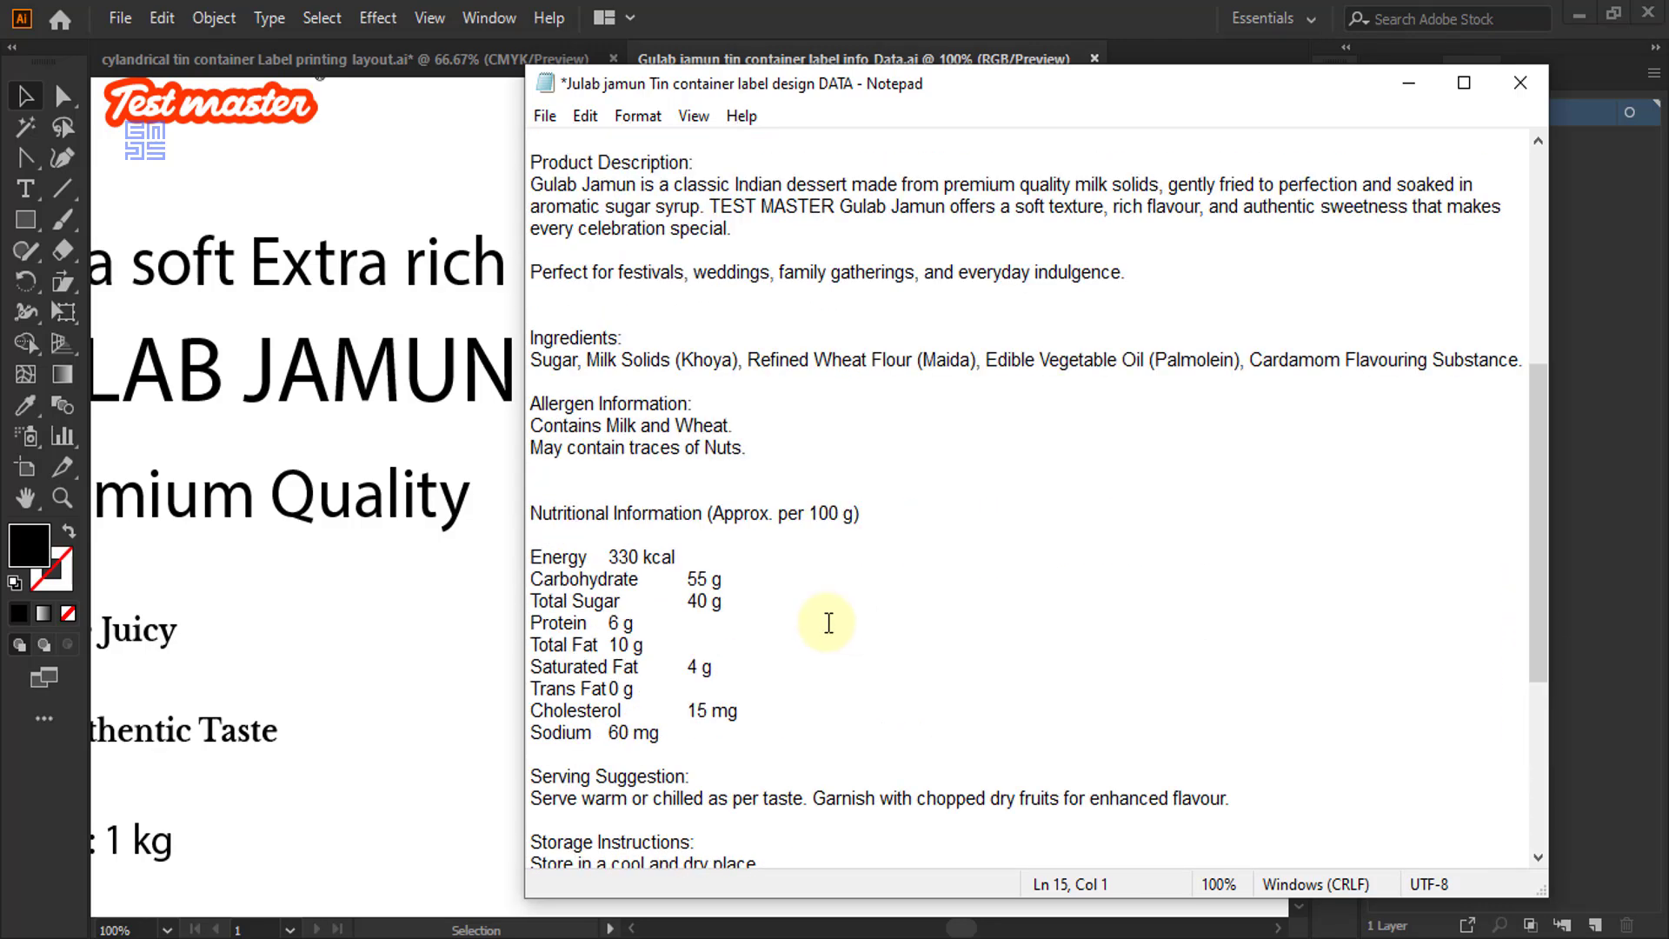
pyautogui.moveTo(695, 601)
pyautogui.mouseDown()
pyautogui.moveTo(758, 584)
pyautogui.moveTo(688, 579)
pyautogui.mouseUp()
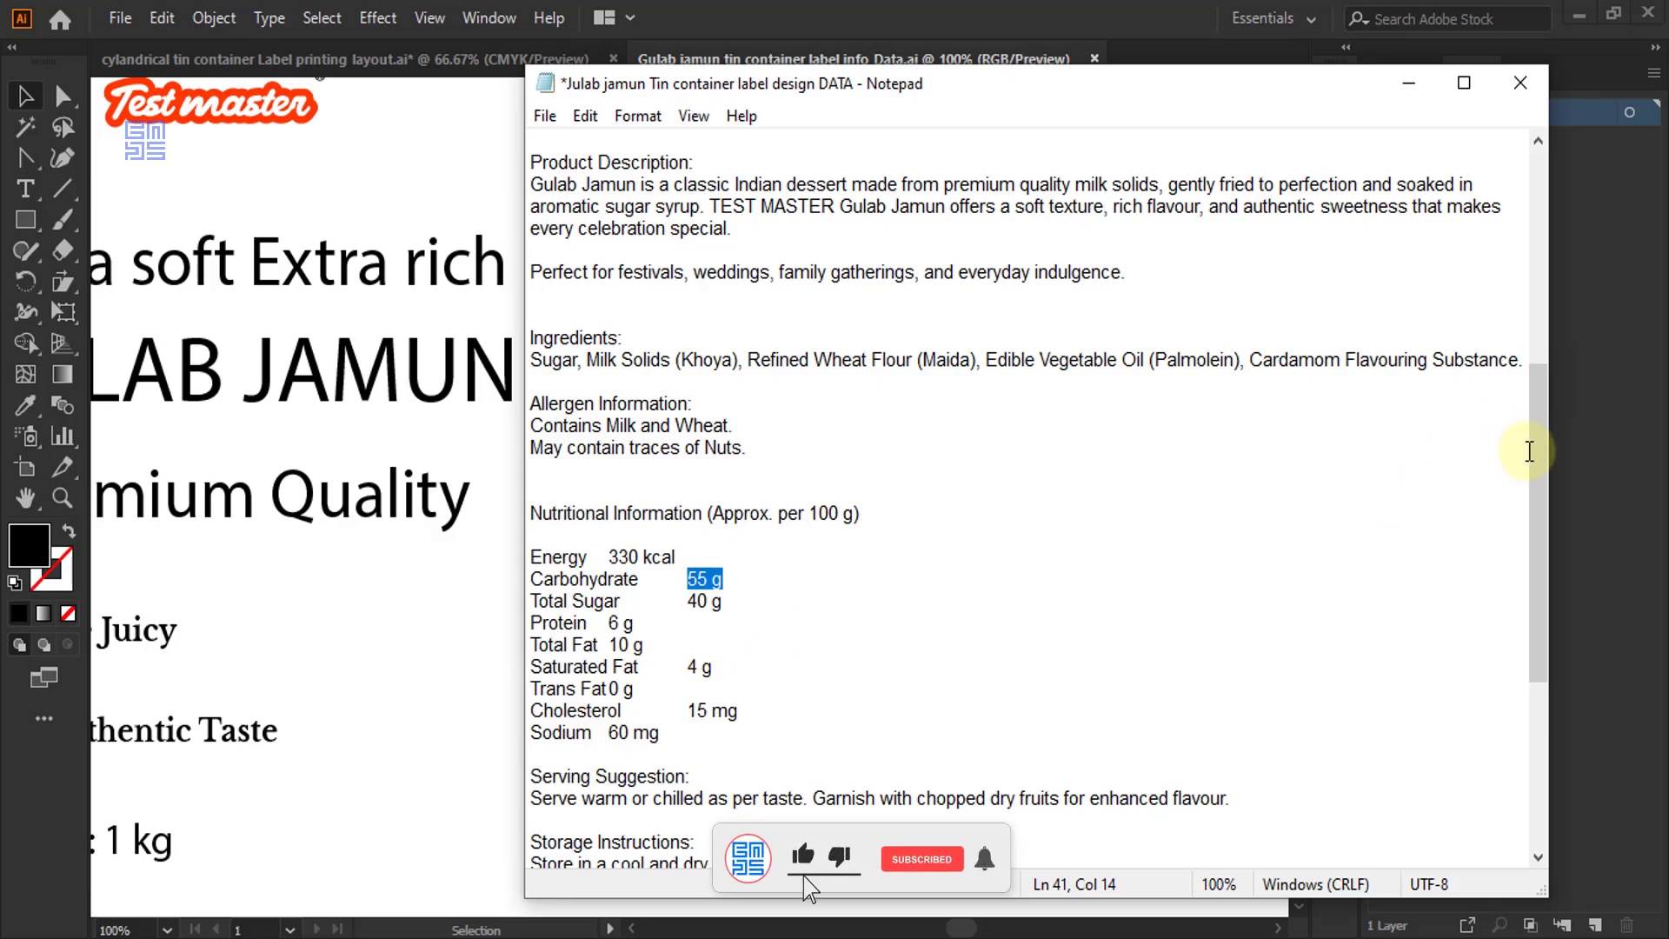
pyautogui.moveTo(1540, 450); pyautogui.dragTo(1540, 231)
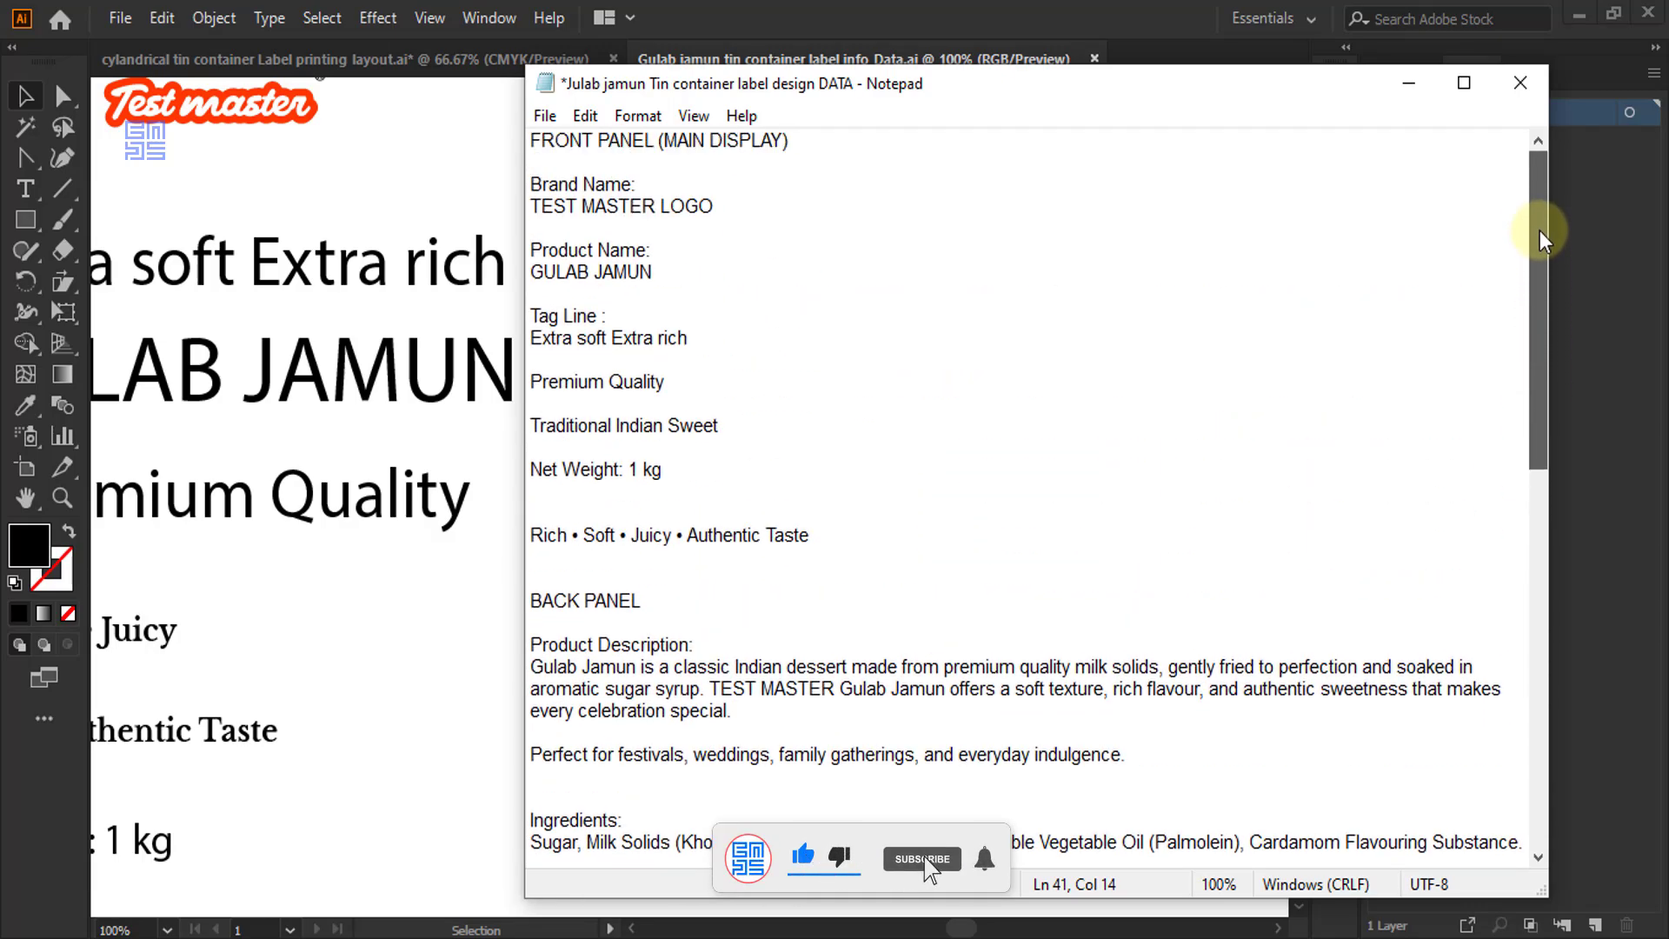
pyautogui.click(1409, 83)
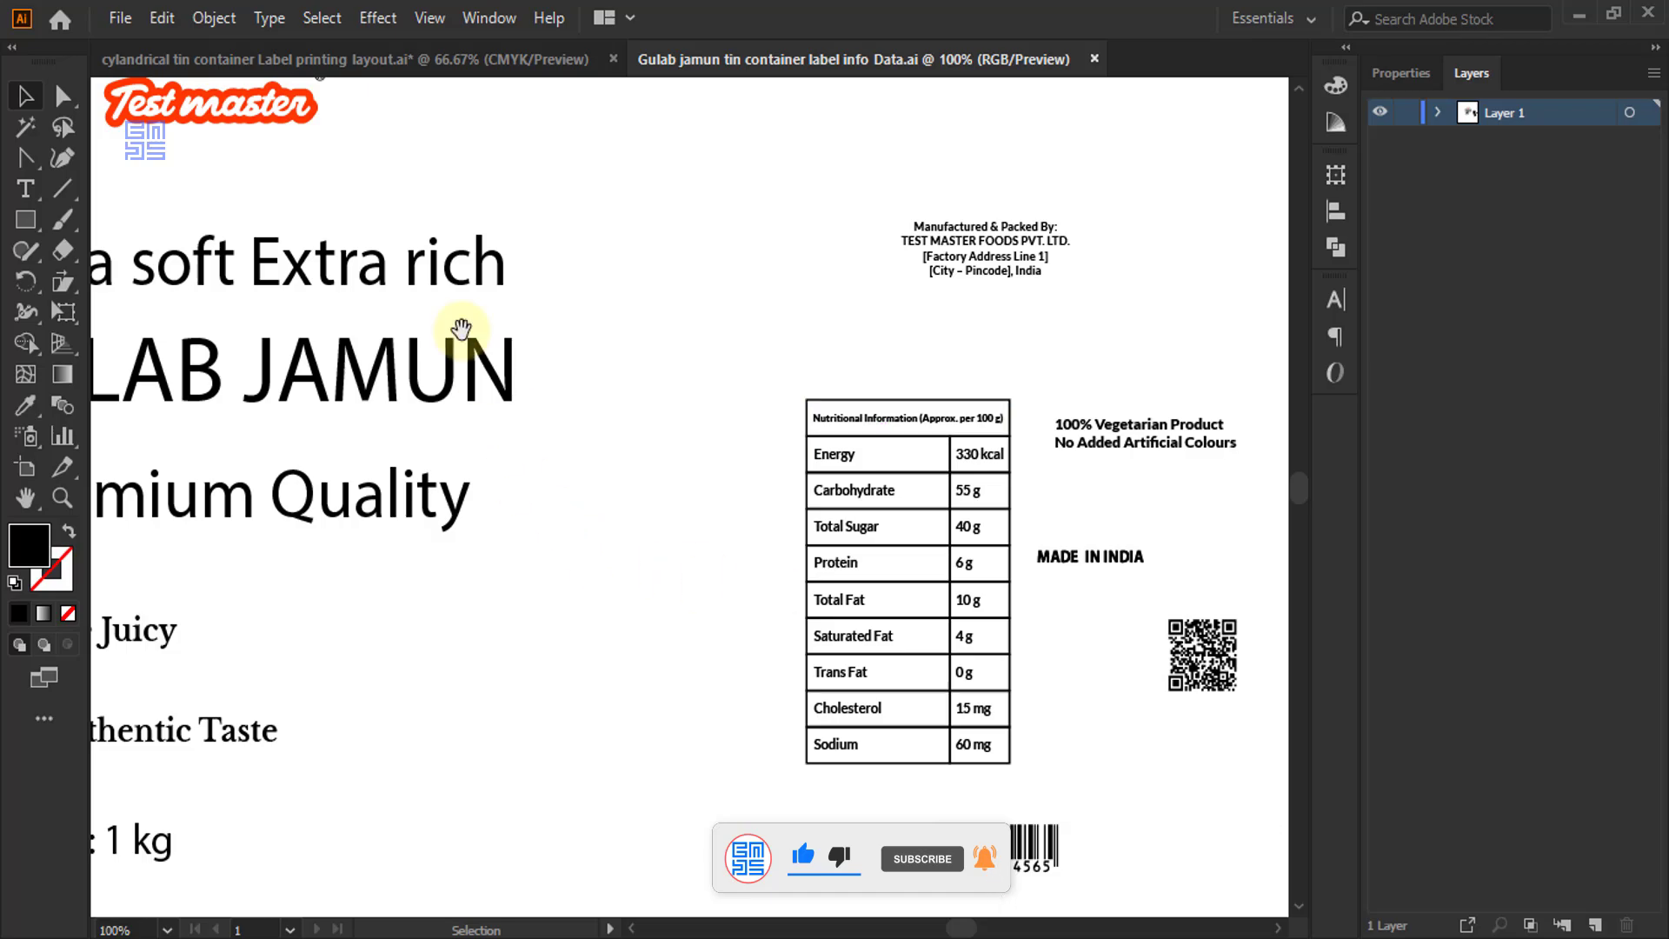
# - Select all the label texts, logo, nutrition table and codes on the info Data artboard and copy them
pyautogui.moveTo(462, 328); pyautogui.dragTo(1242, 289)
pyautogui.moveTo(474, 242); pyautogui.dragTo(431, 395)
pyautogui.scroll(-2, 380, 392)
pyautogui.scroll(1, 374, 508)
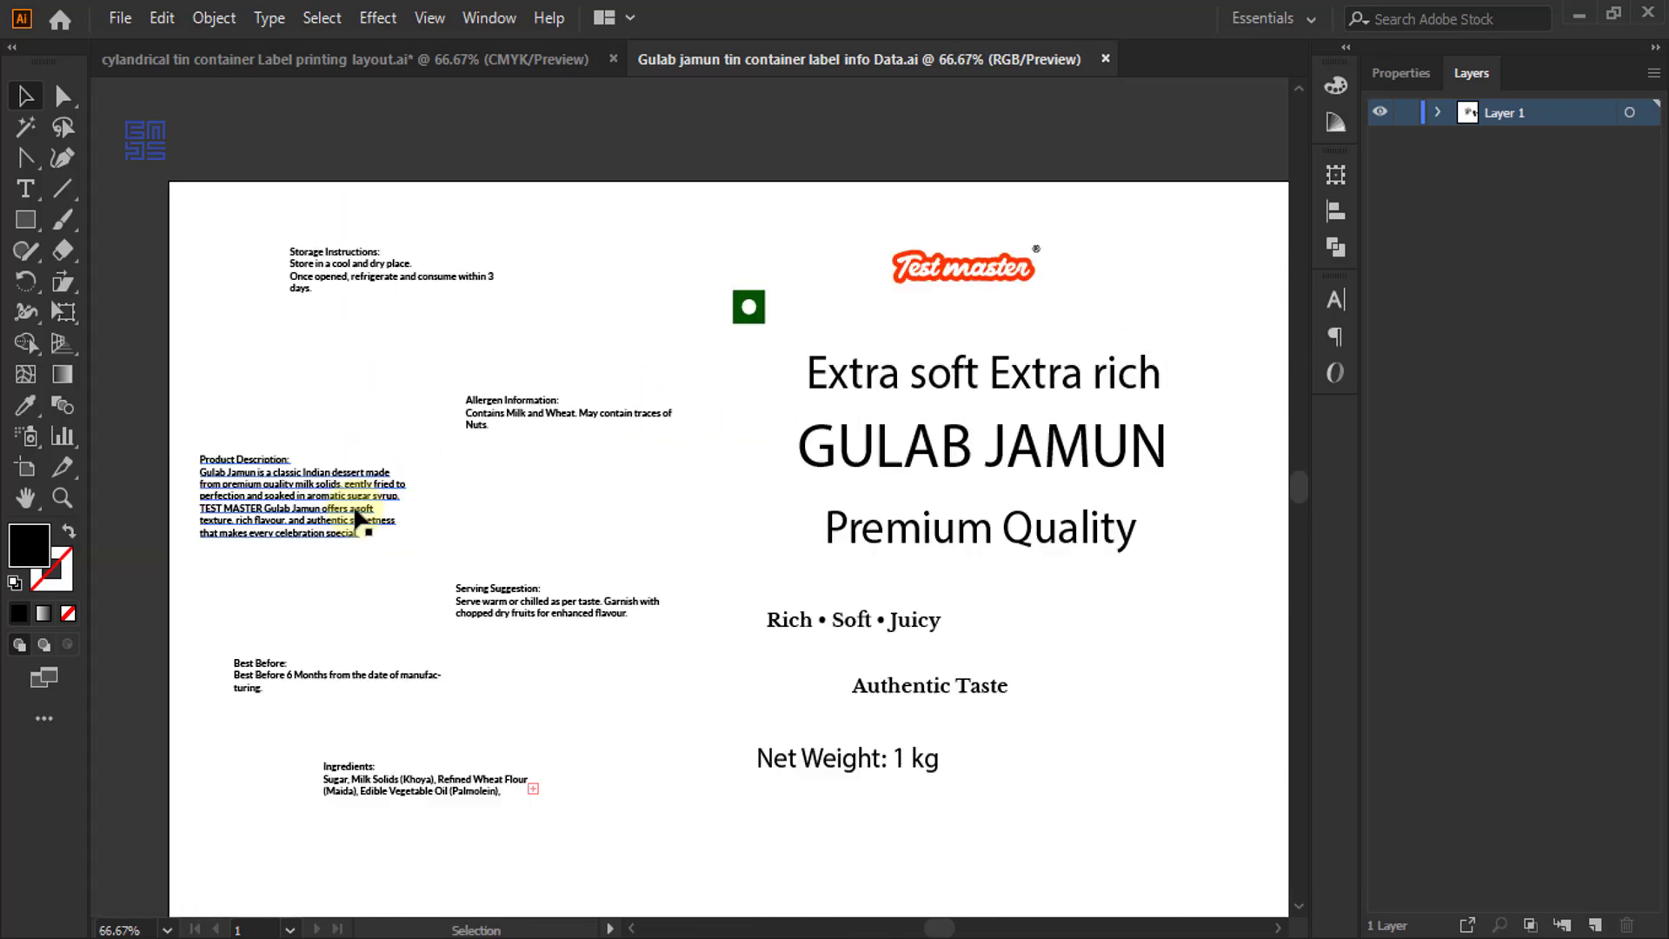
pyautogui.scroll(-2, 343, 469)
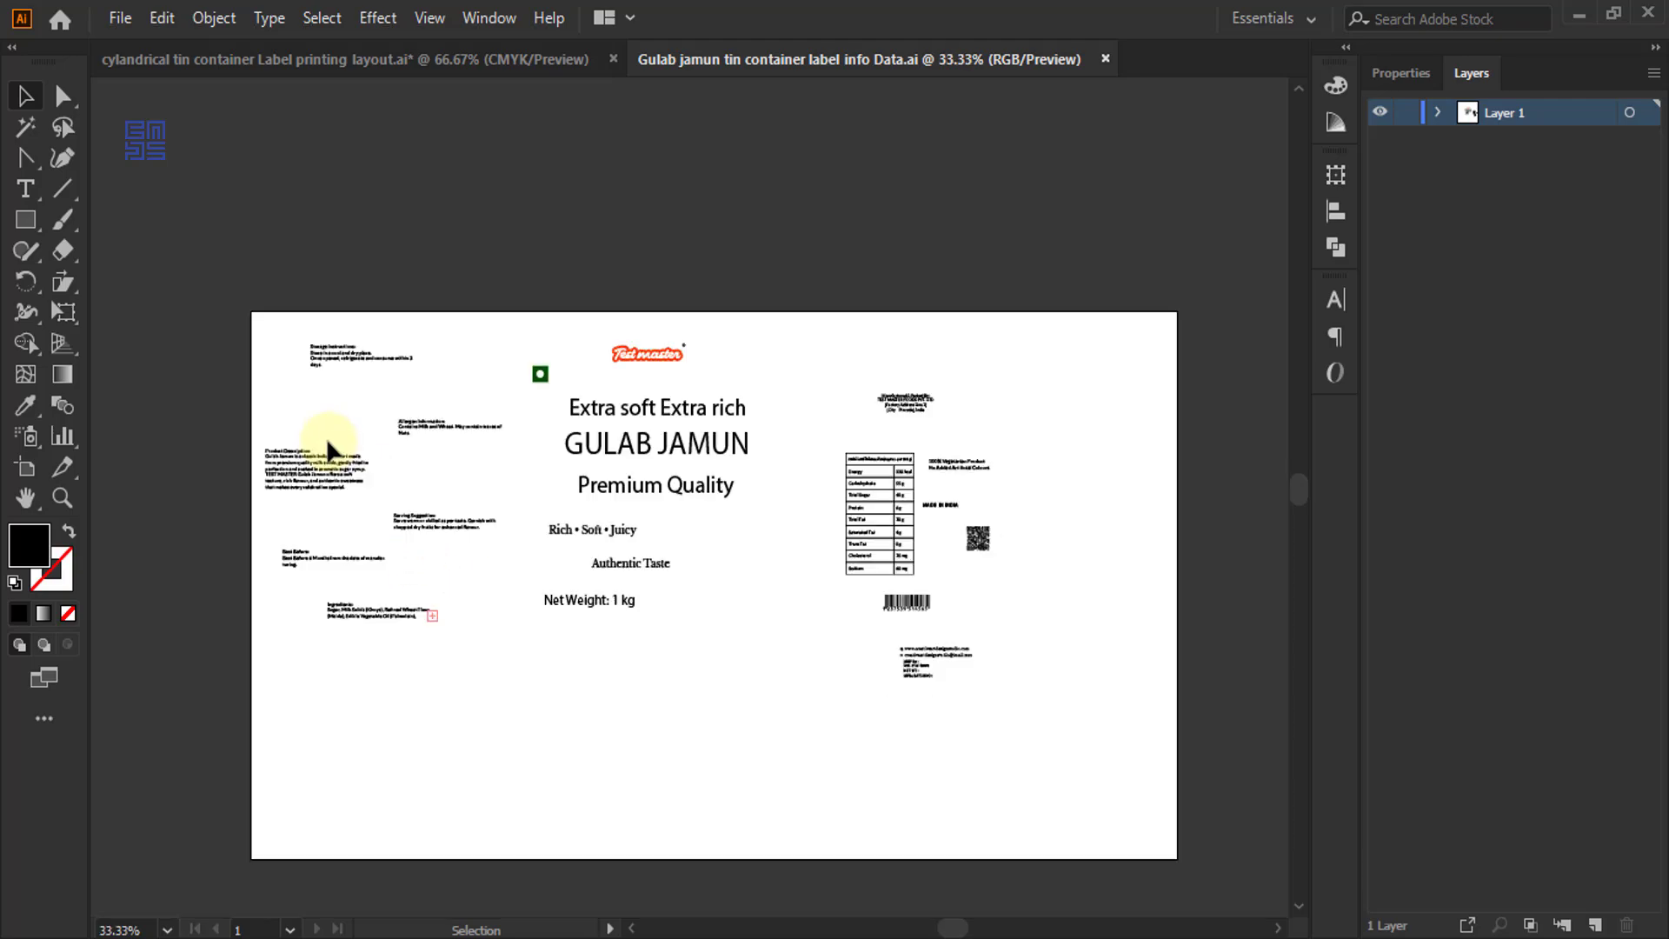
pyautogui.moveTo(182, 269); pyautogui.dragTo(1124, 737)
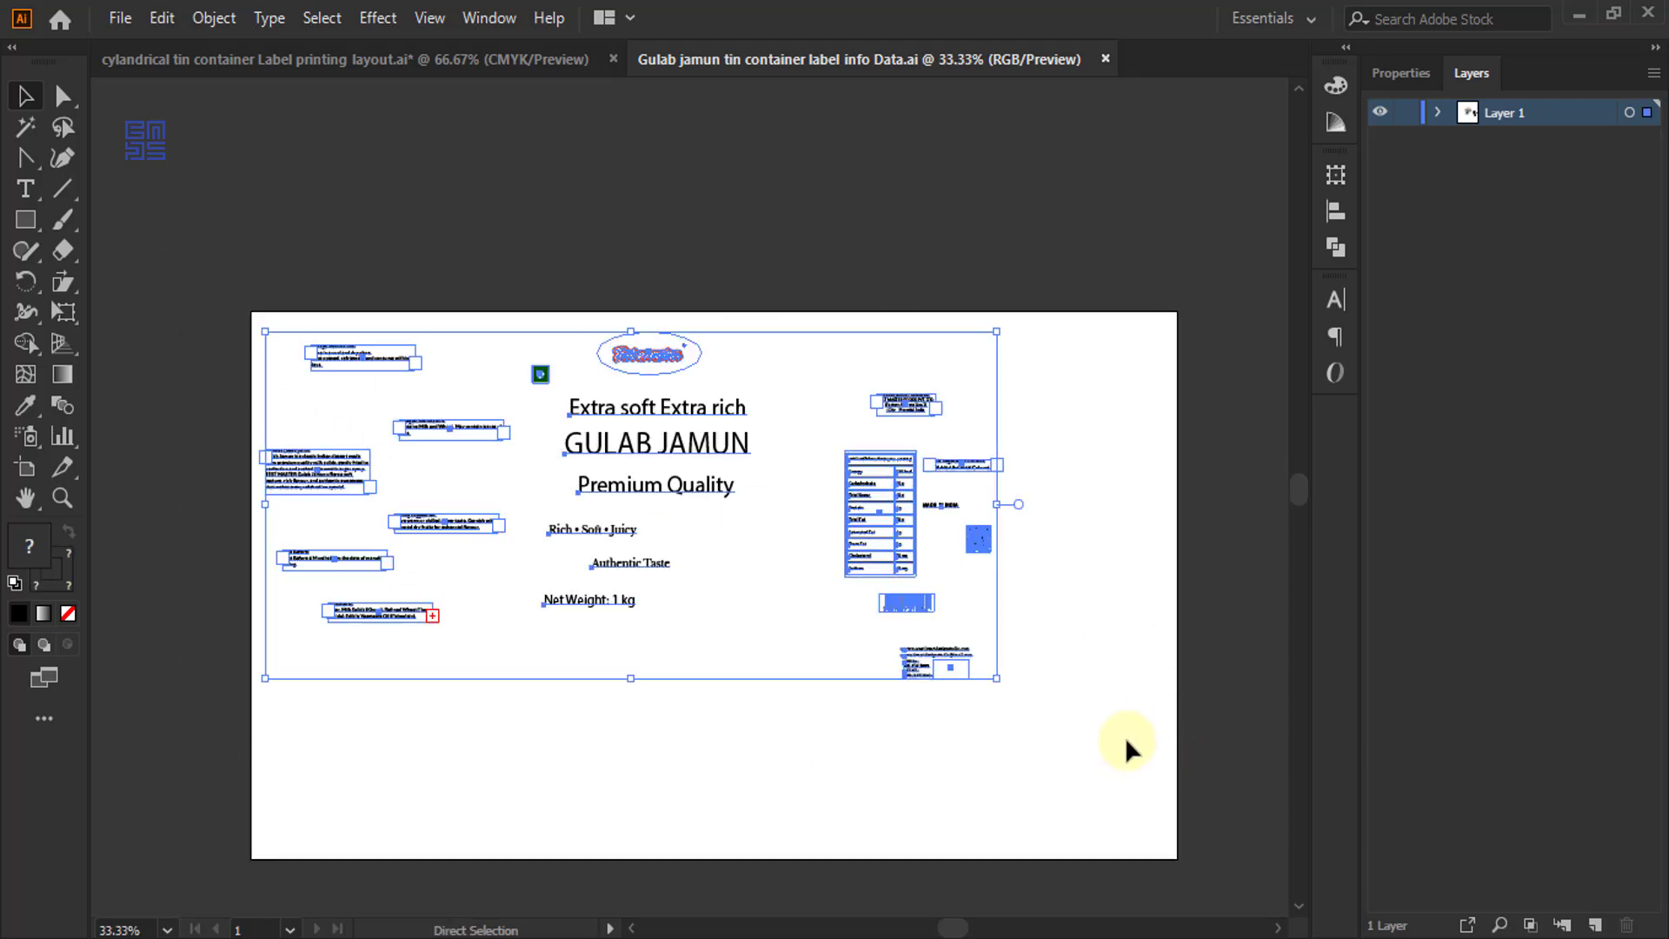
# - Change the document color mode of the cylindrical tin container label printing layout to RGB Color
pyautogui.click(526, 56)
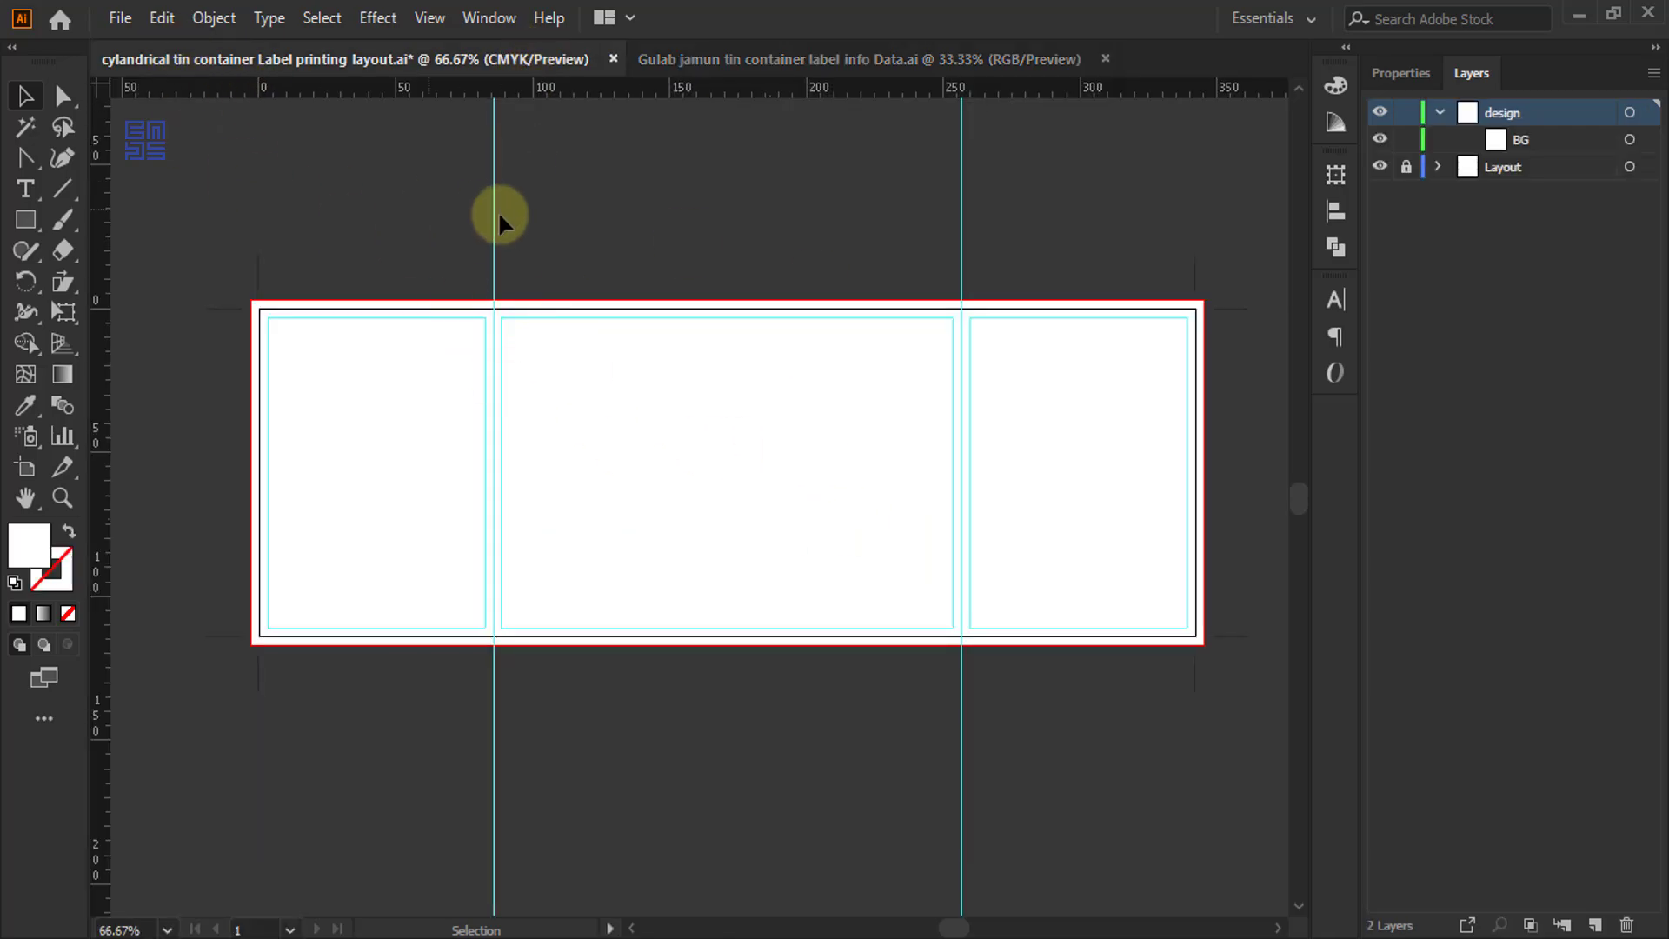
pyautogui.click(121, 18)
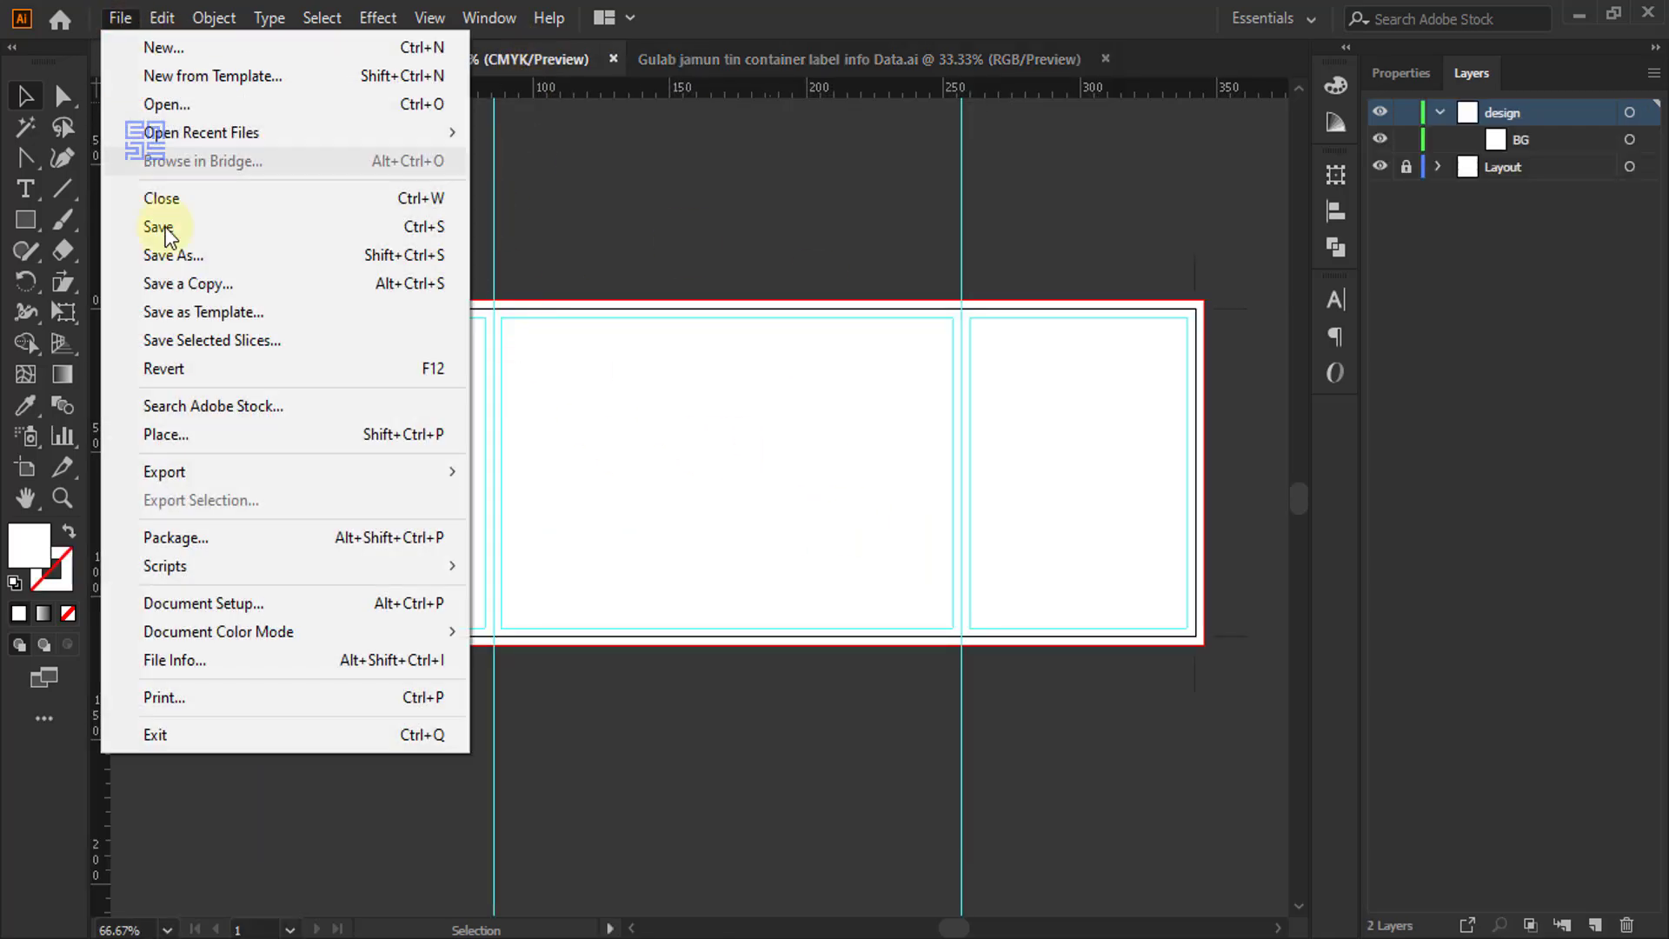
pyautogui.moveTo(237, 633)
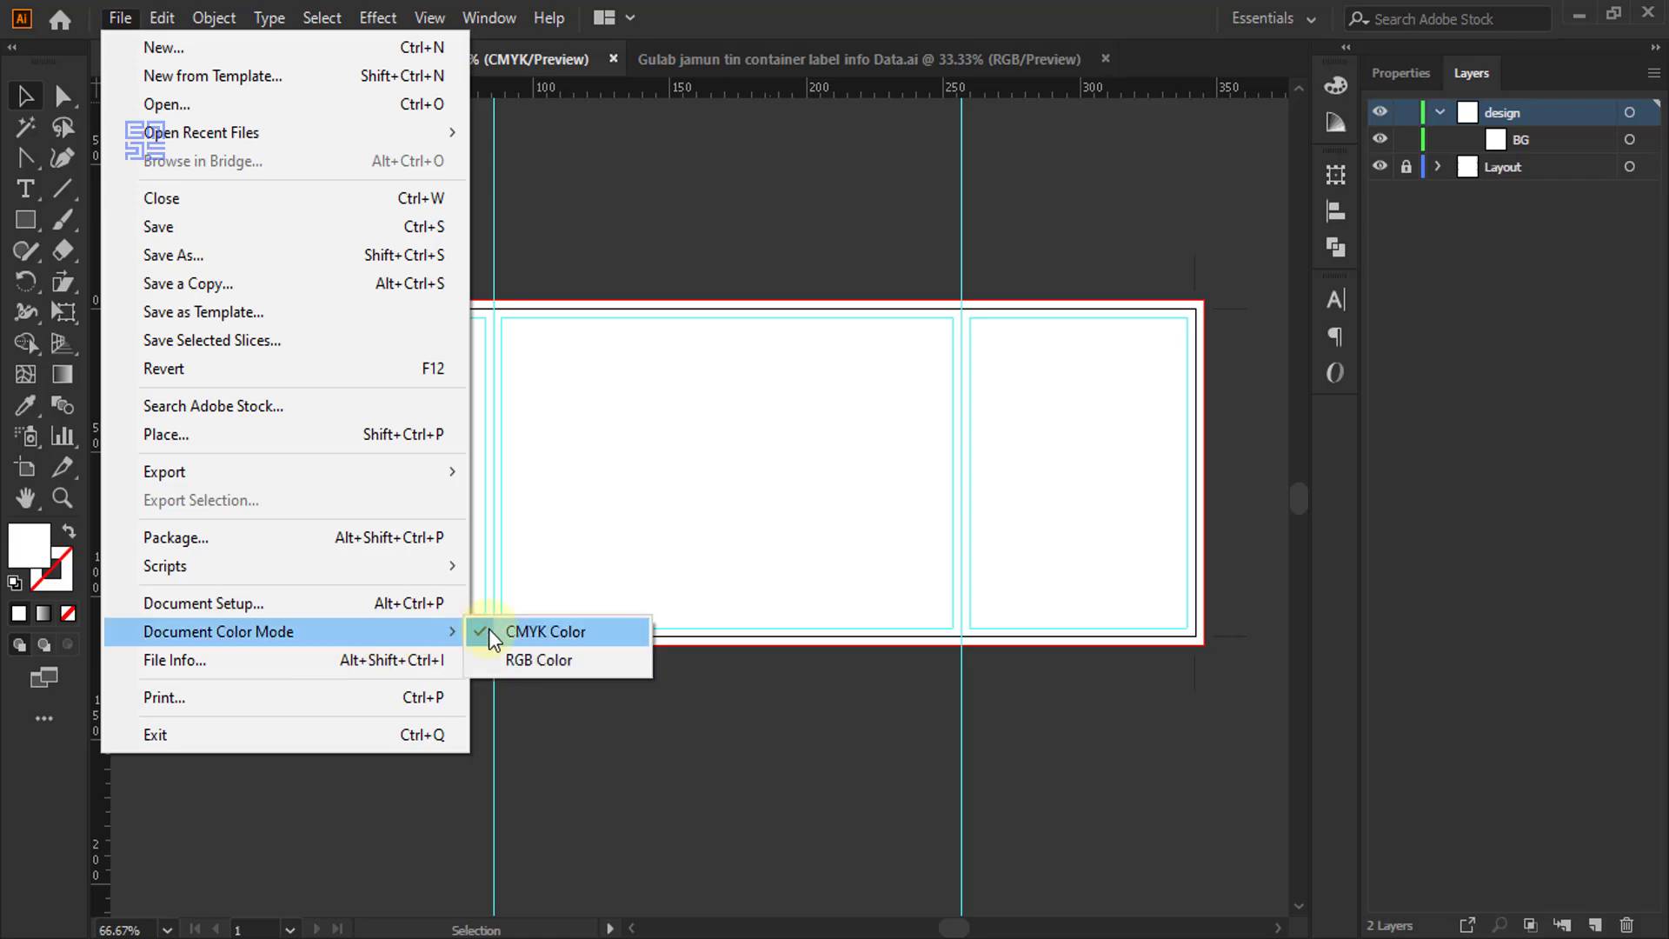
pyautogui.click(535, 661)
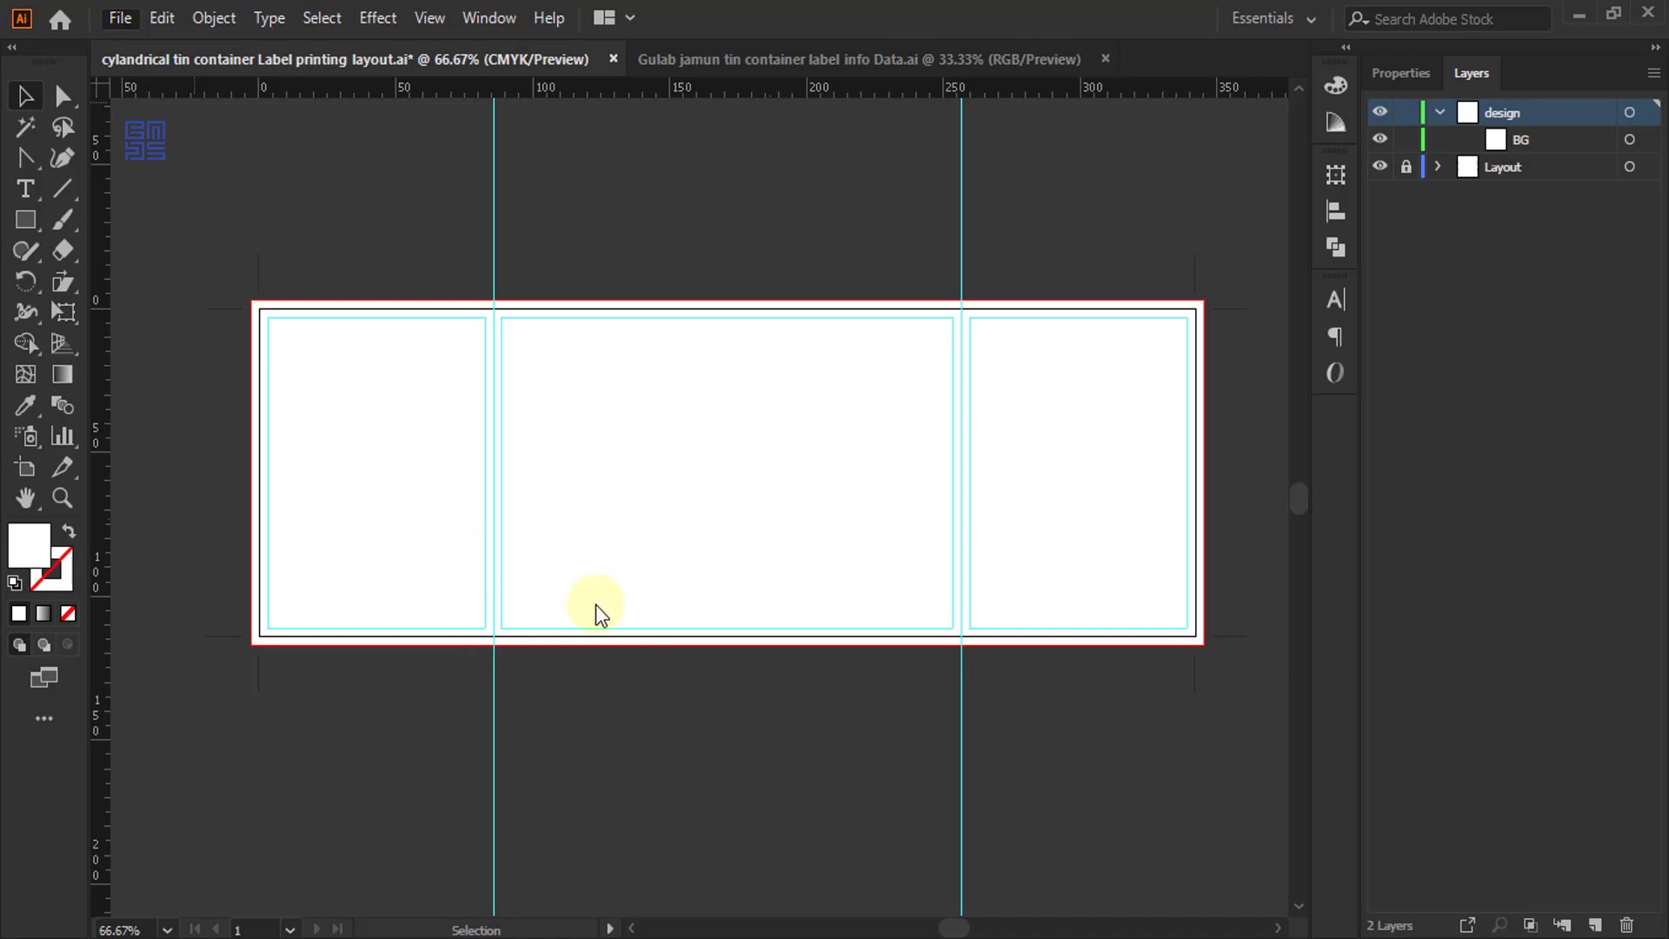
# - Paste the copied label content into the design layer, move it below the three-panel layout, and deselect it
pyautogui.press('ctrl')
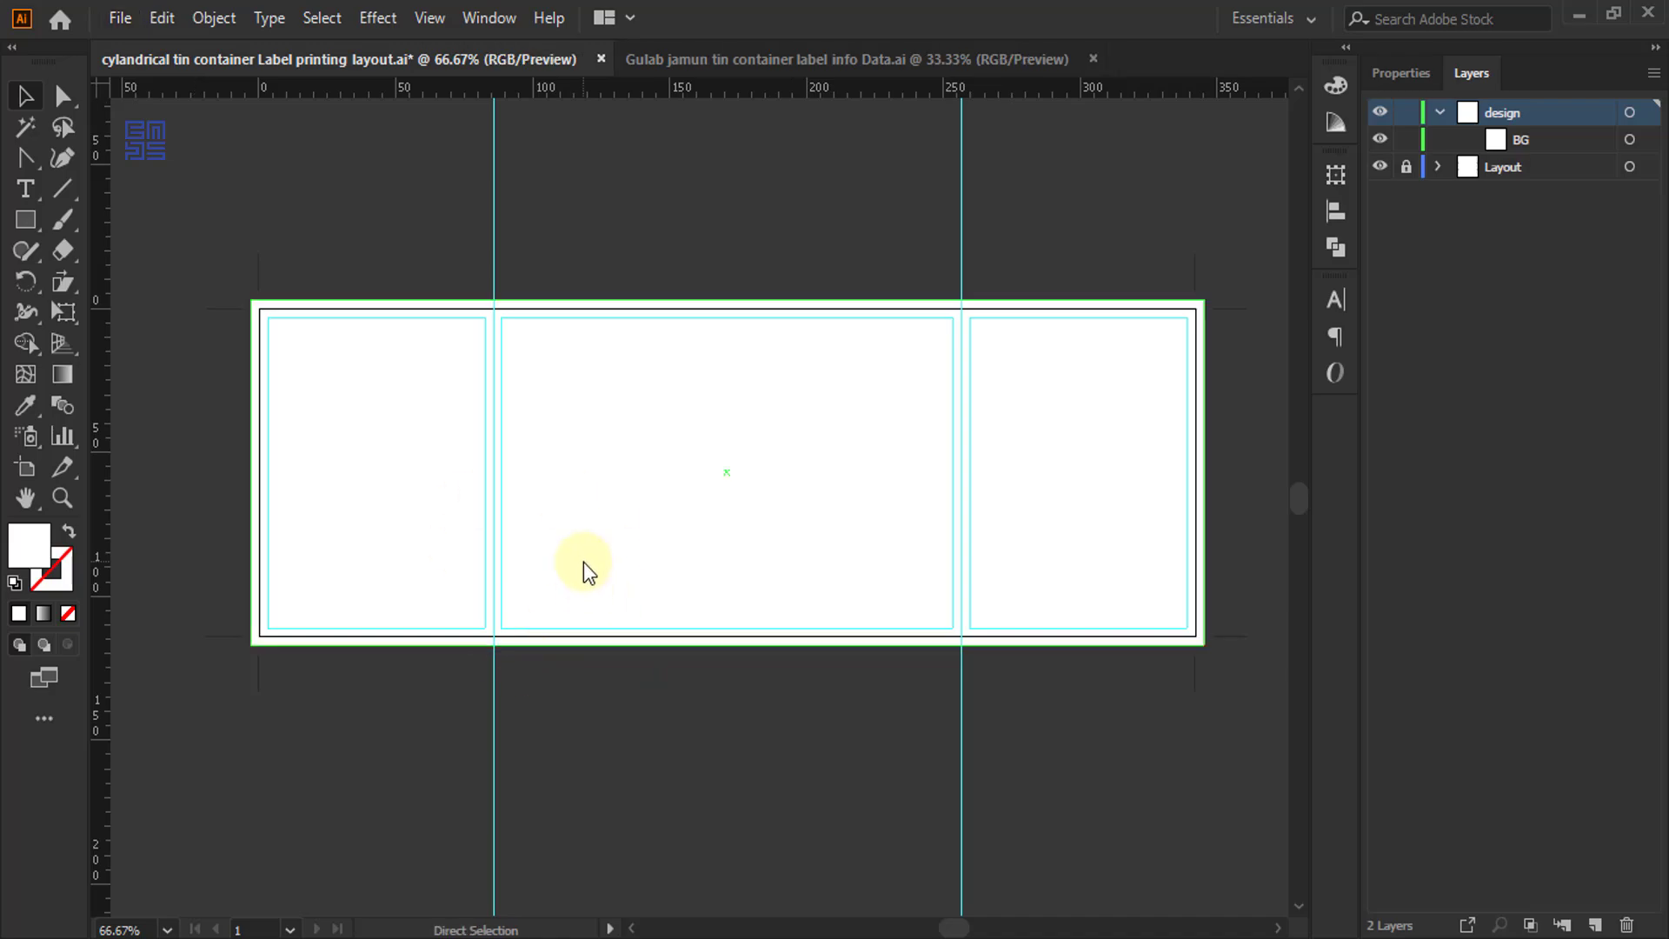
pyautogui.hotkey('ctrl', 'v')
pyautogui.hotkey('ctrl', '-')
pyautogui.hotkey('ctrl', '-')
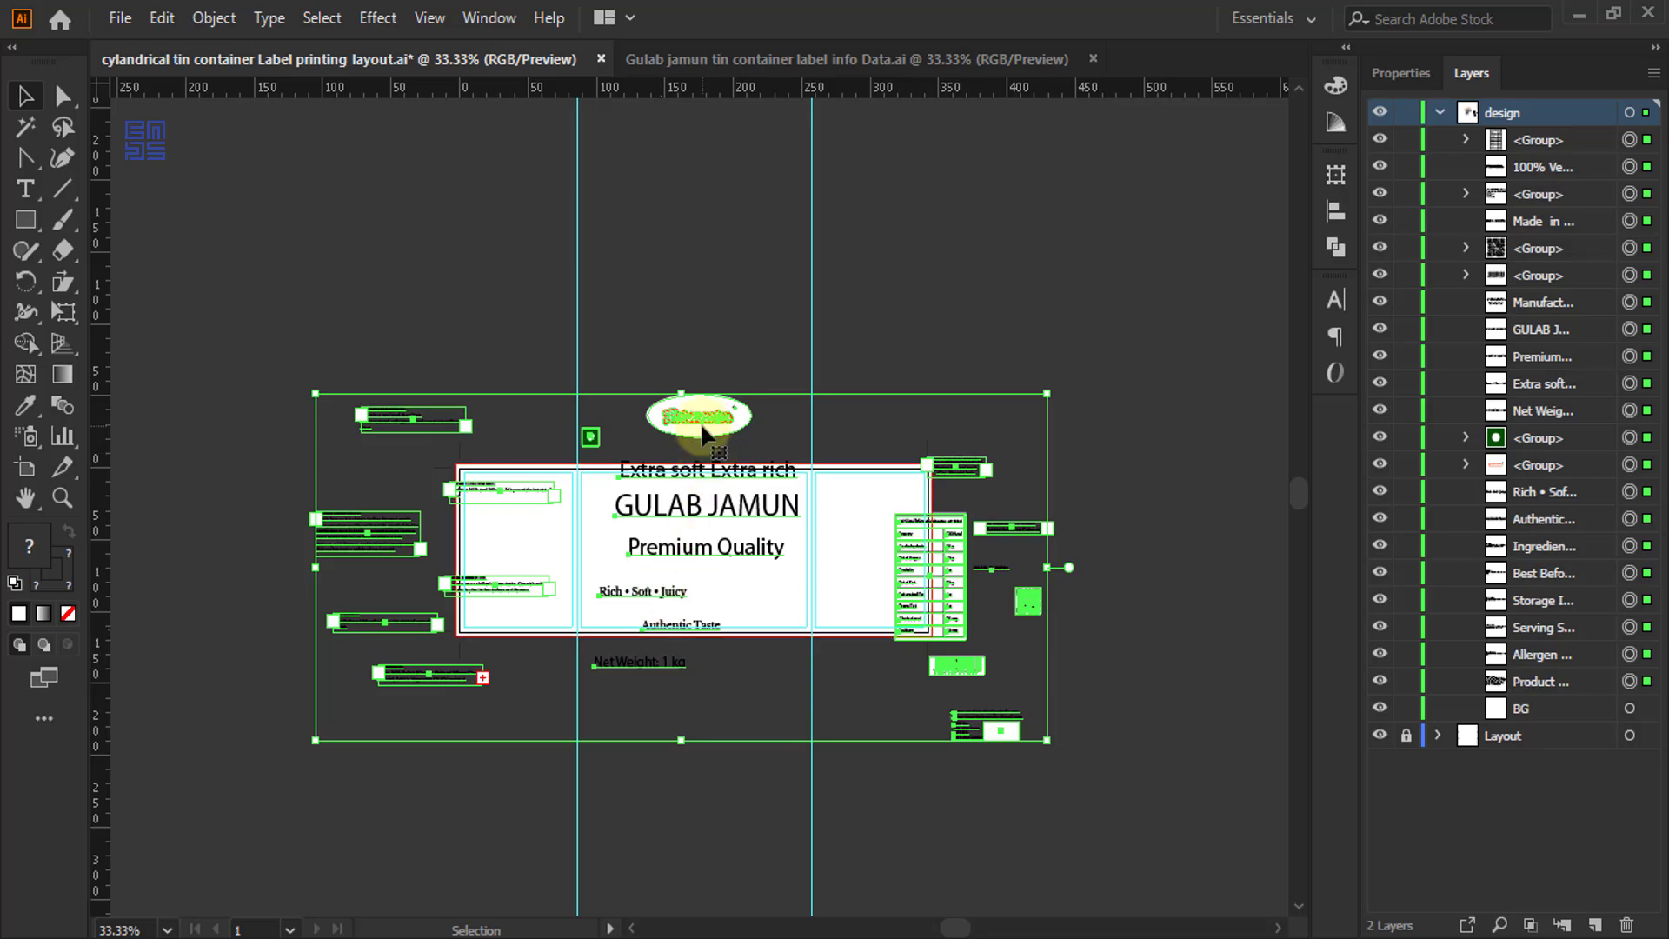
pyautogui.moveTo(702, 427); pyautogui.dragTo(699, 708)
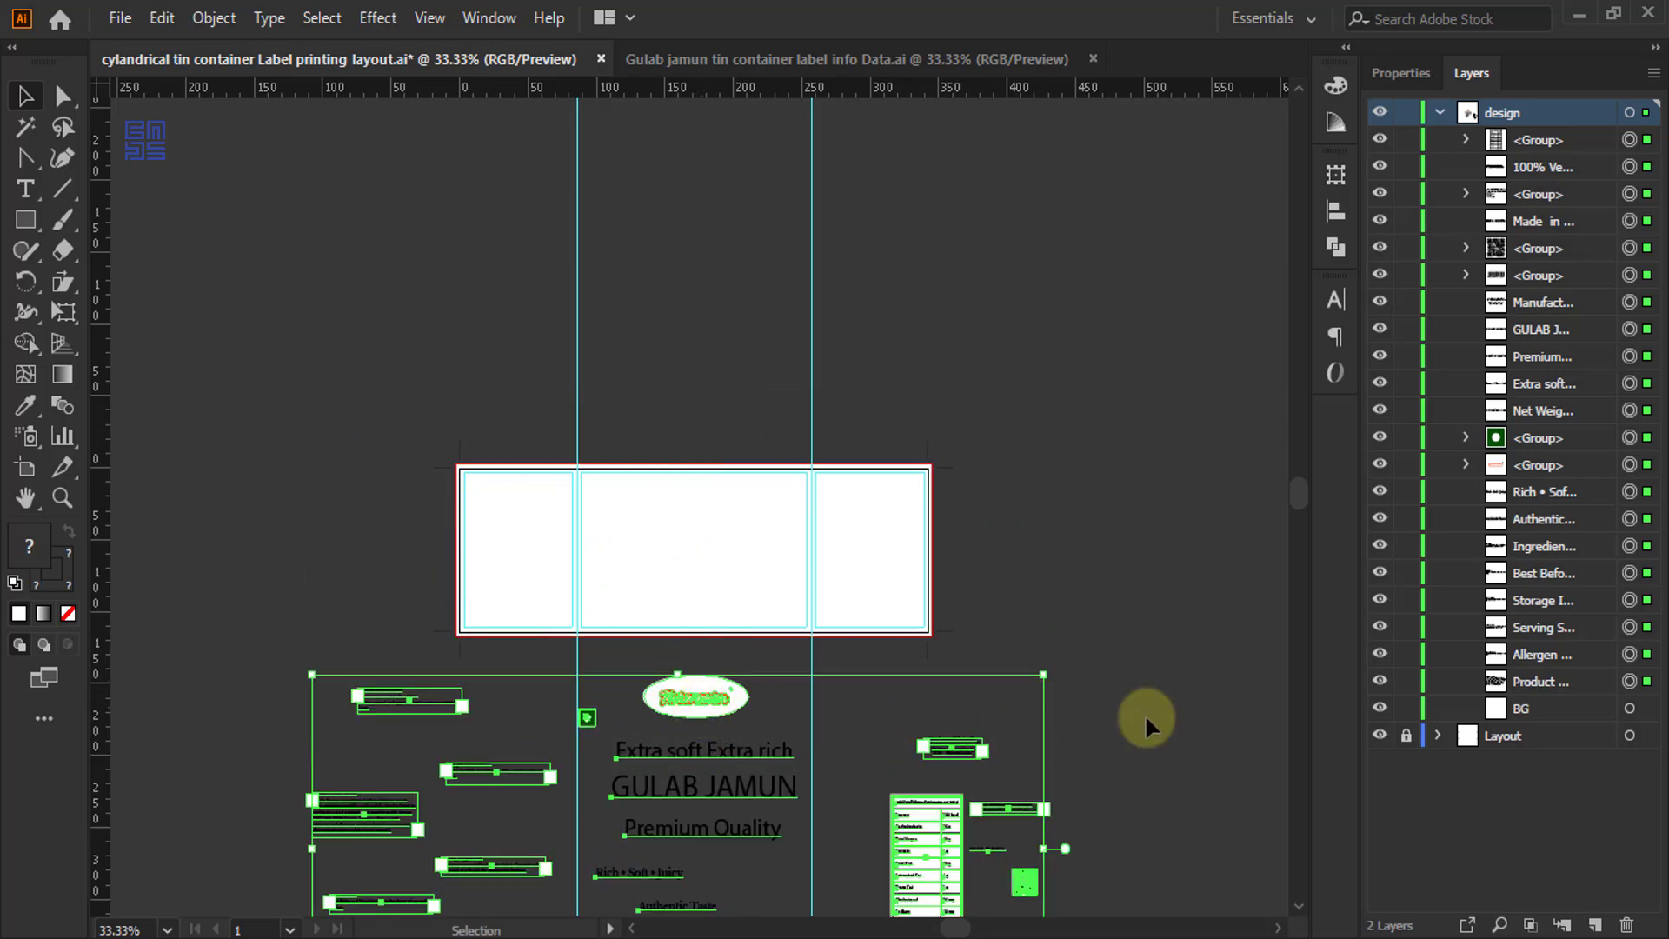
pyautogui.click(1100, 609)
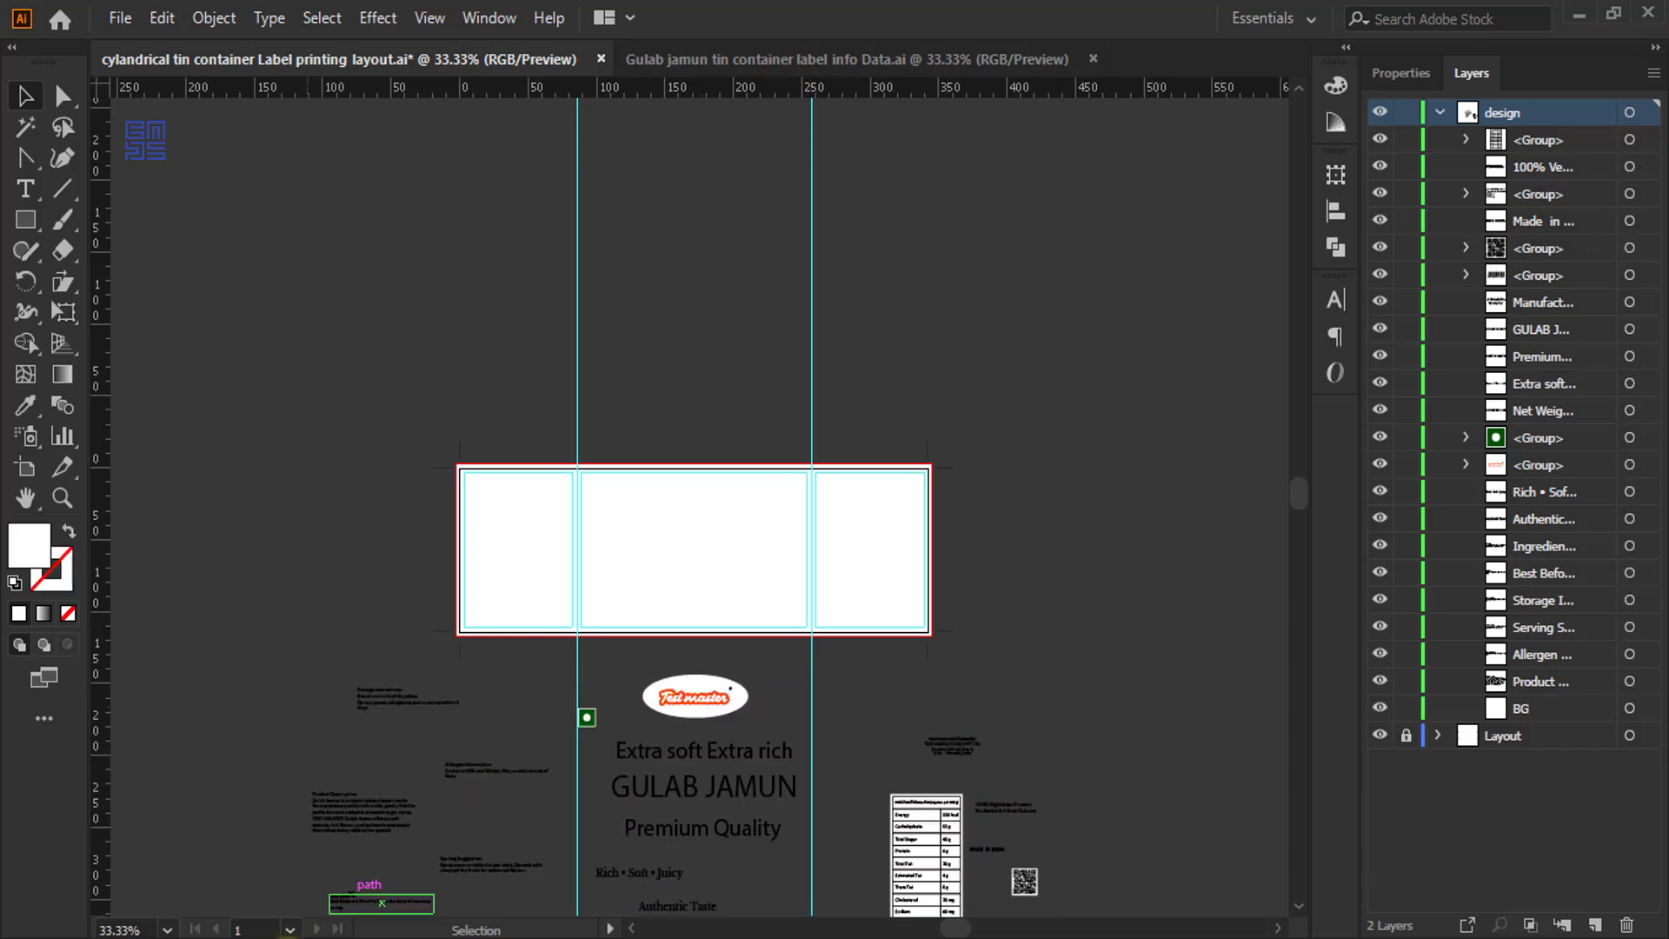
# - Review the front and back panel data in Notepad once more and return to the layout at 100% zoom
pyautogui.click(283, 938)
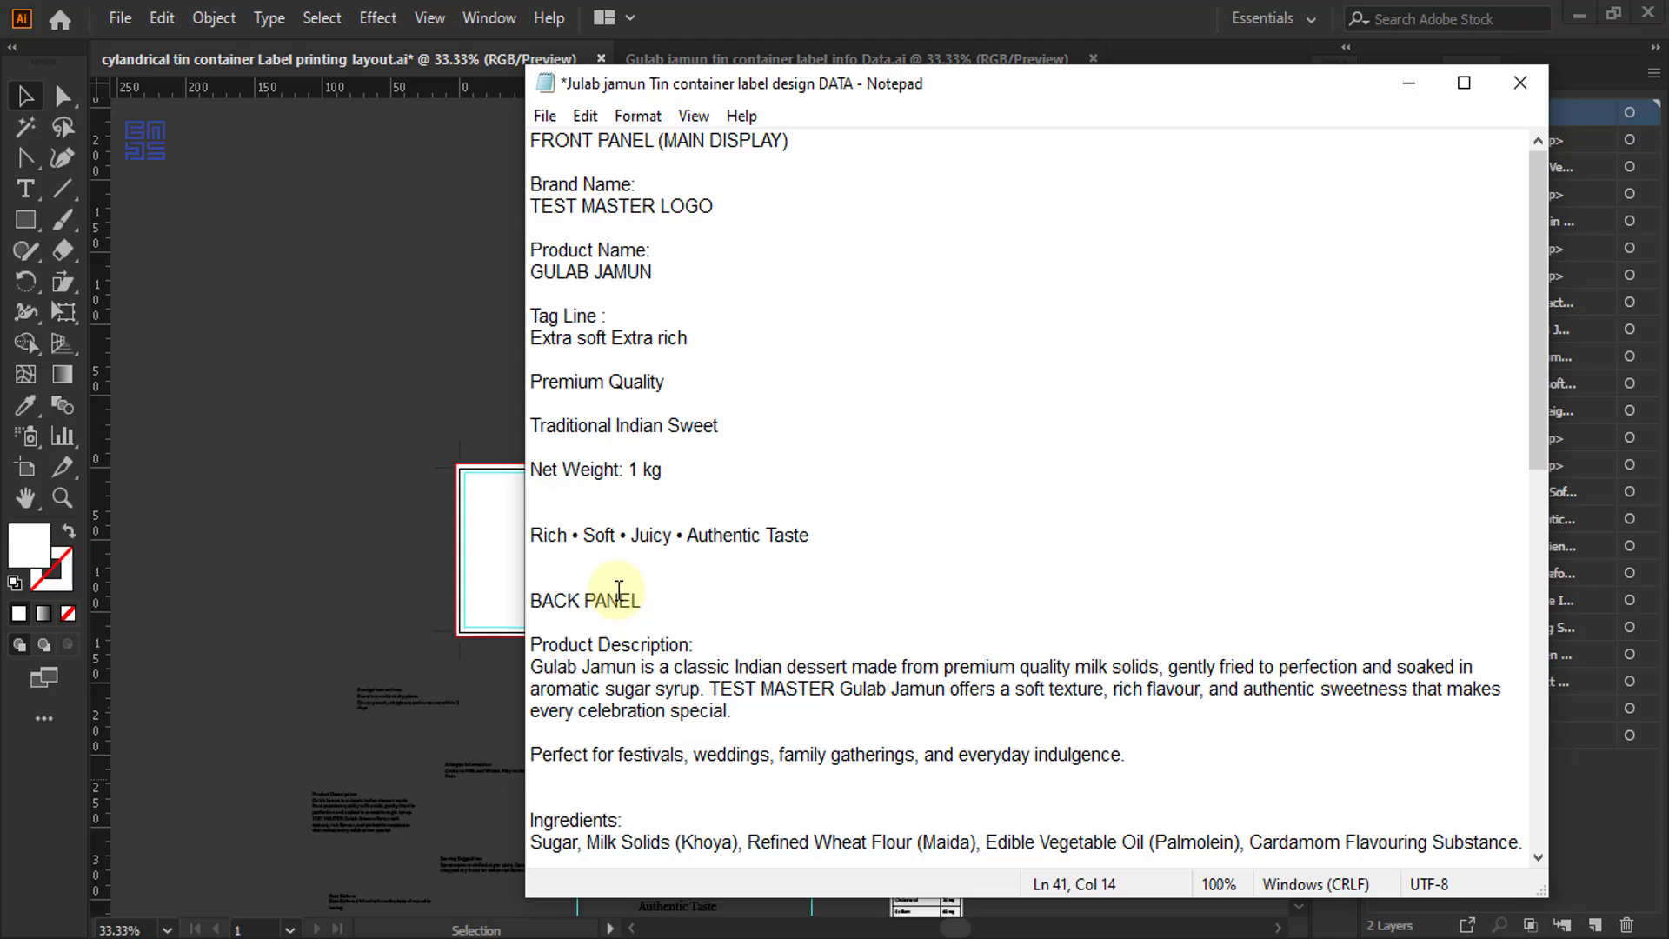
pyautogui.click(1409, 85)
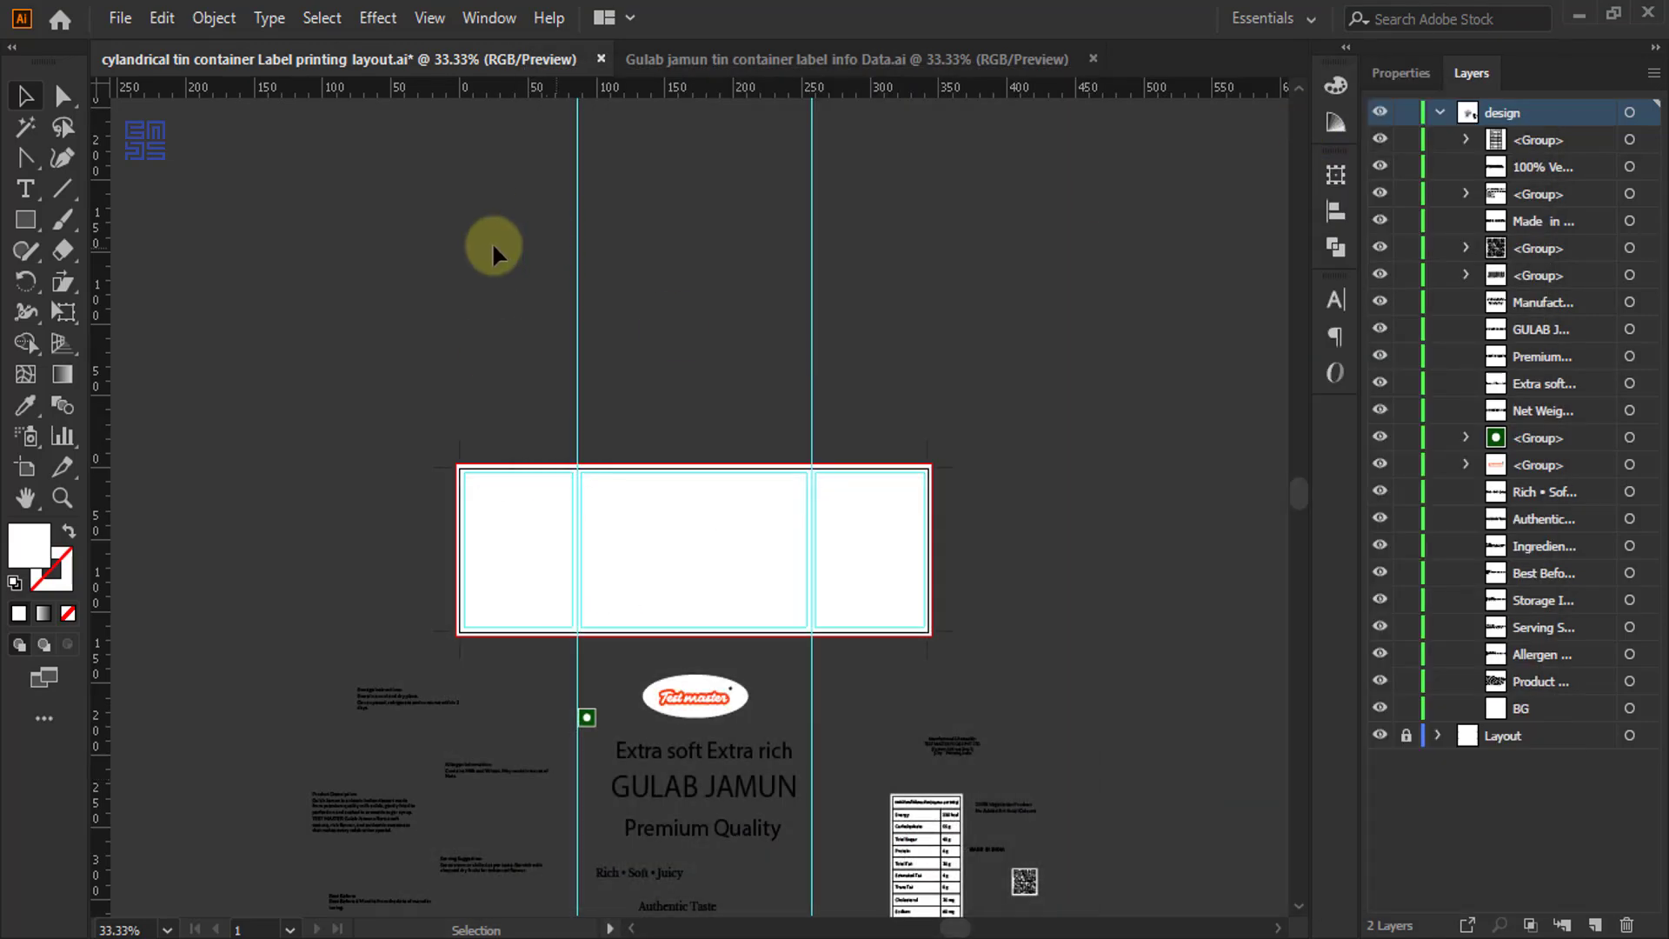
pyautogui.hotkey('ctrl', '1')
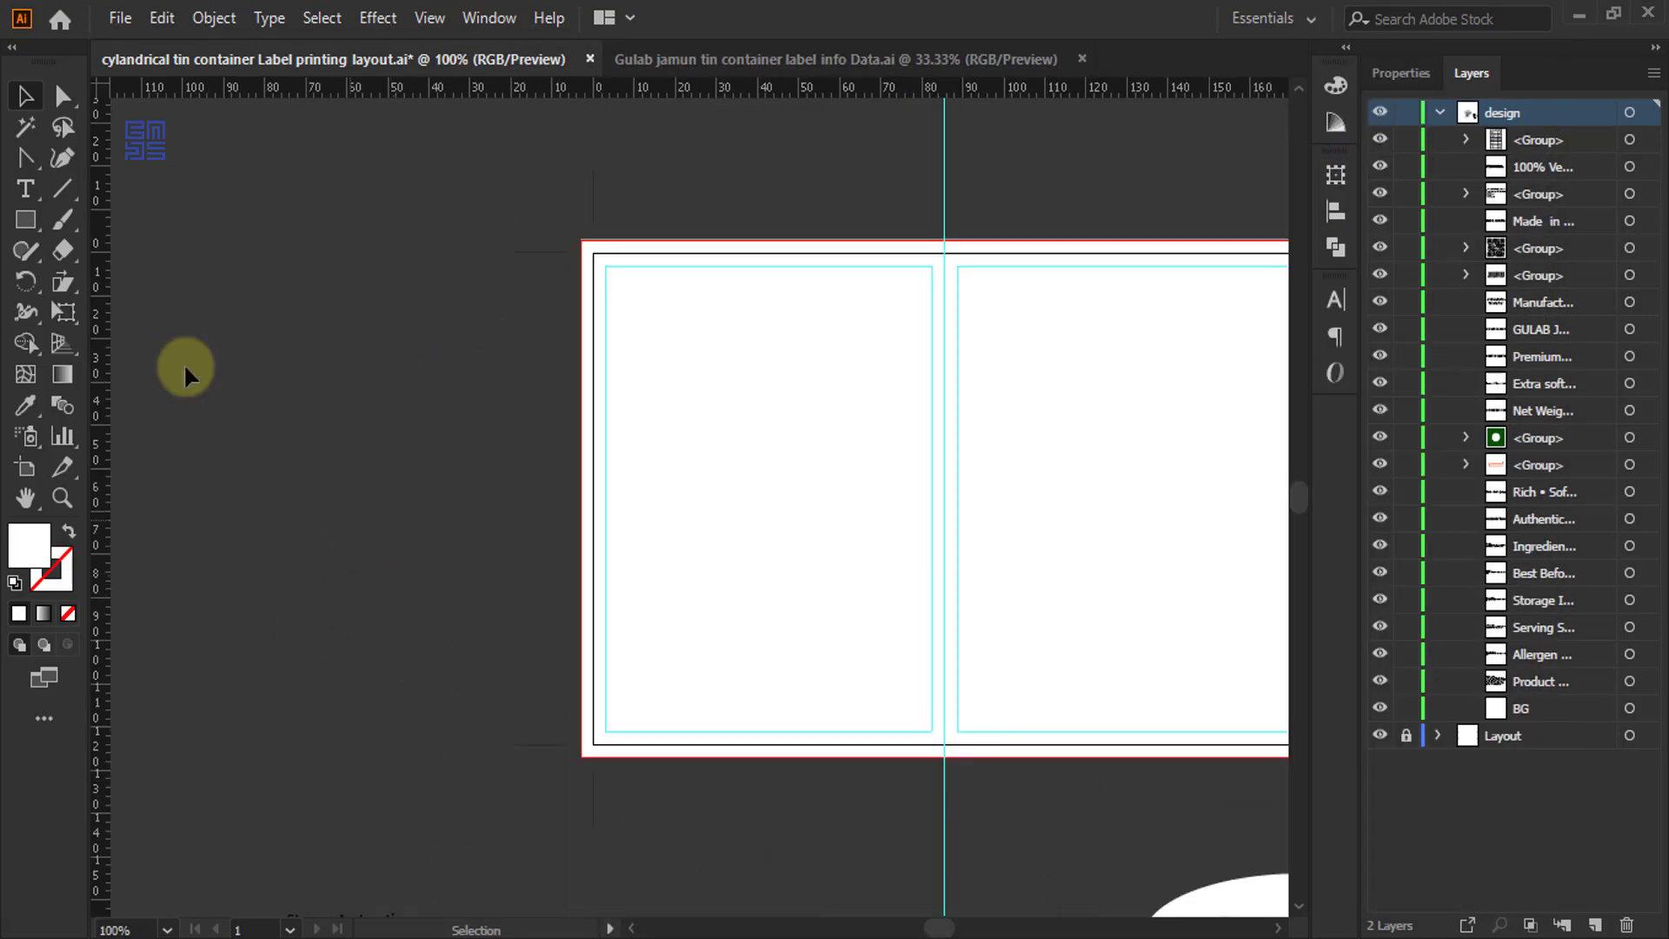
# - Draw a small square swatch outside the layout beside the back panel and set its color sliders to HSB
pyautogui.click(24, 219)
pyautogui.scroll(2, 418, 335)
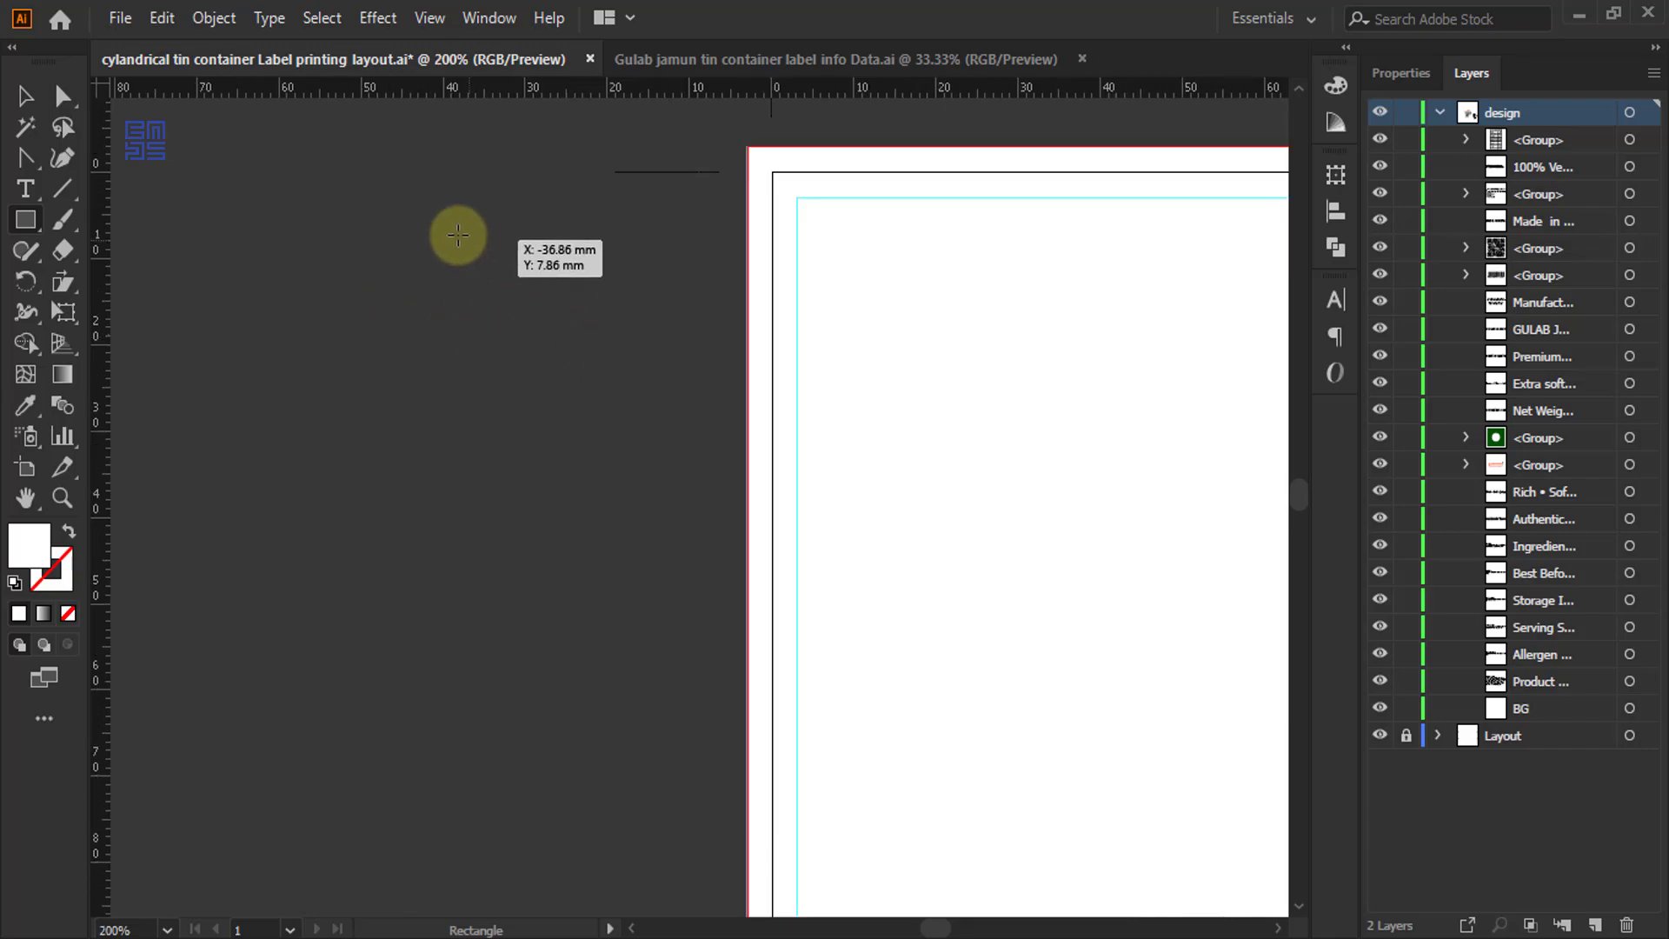
pyautogui.moveTo(459, 235); pyautogui.dragTo(551, 331)
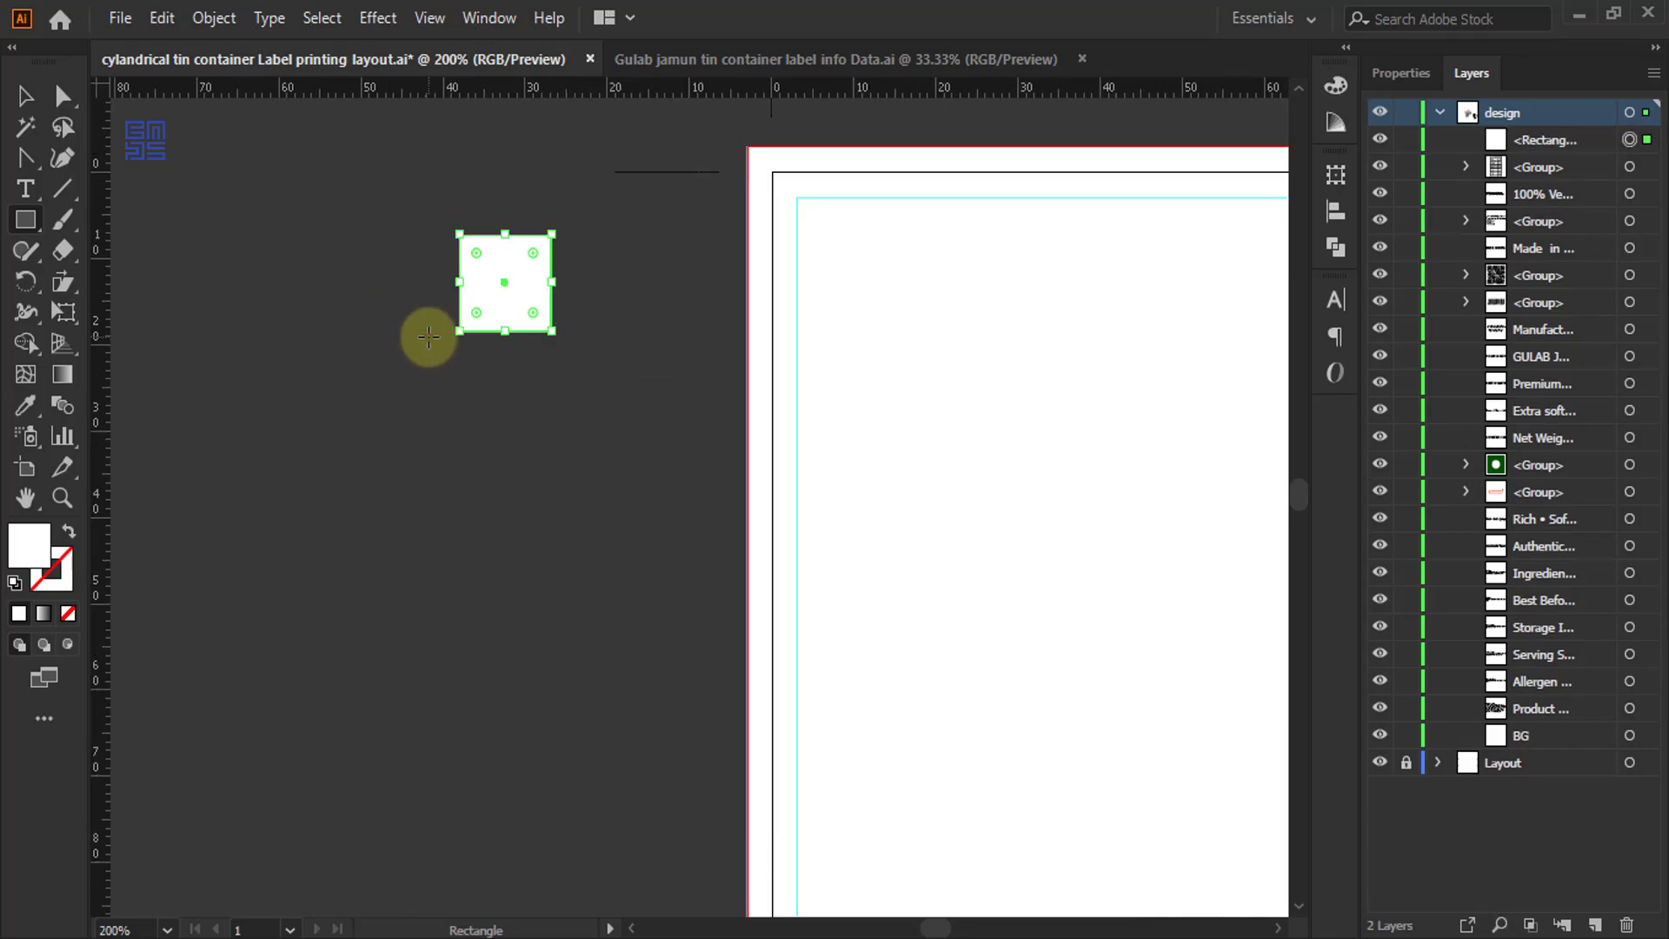
pyautogui.click(1335, 84)
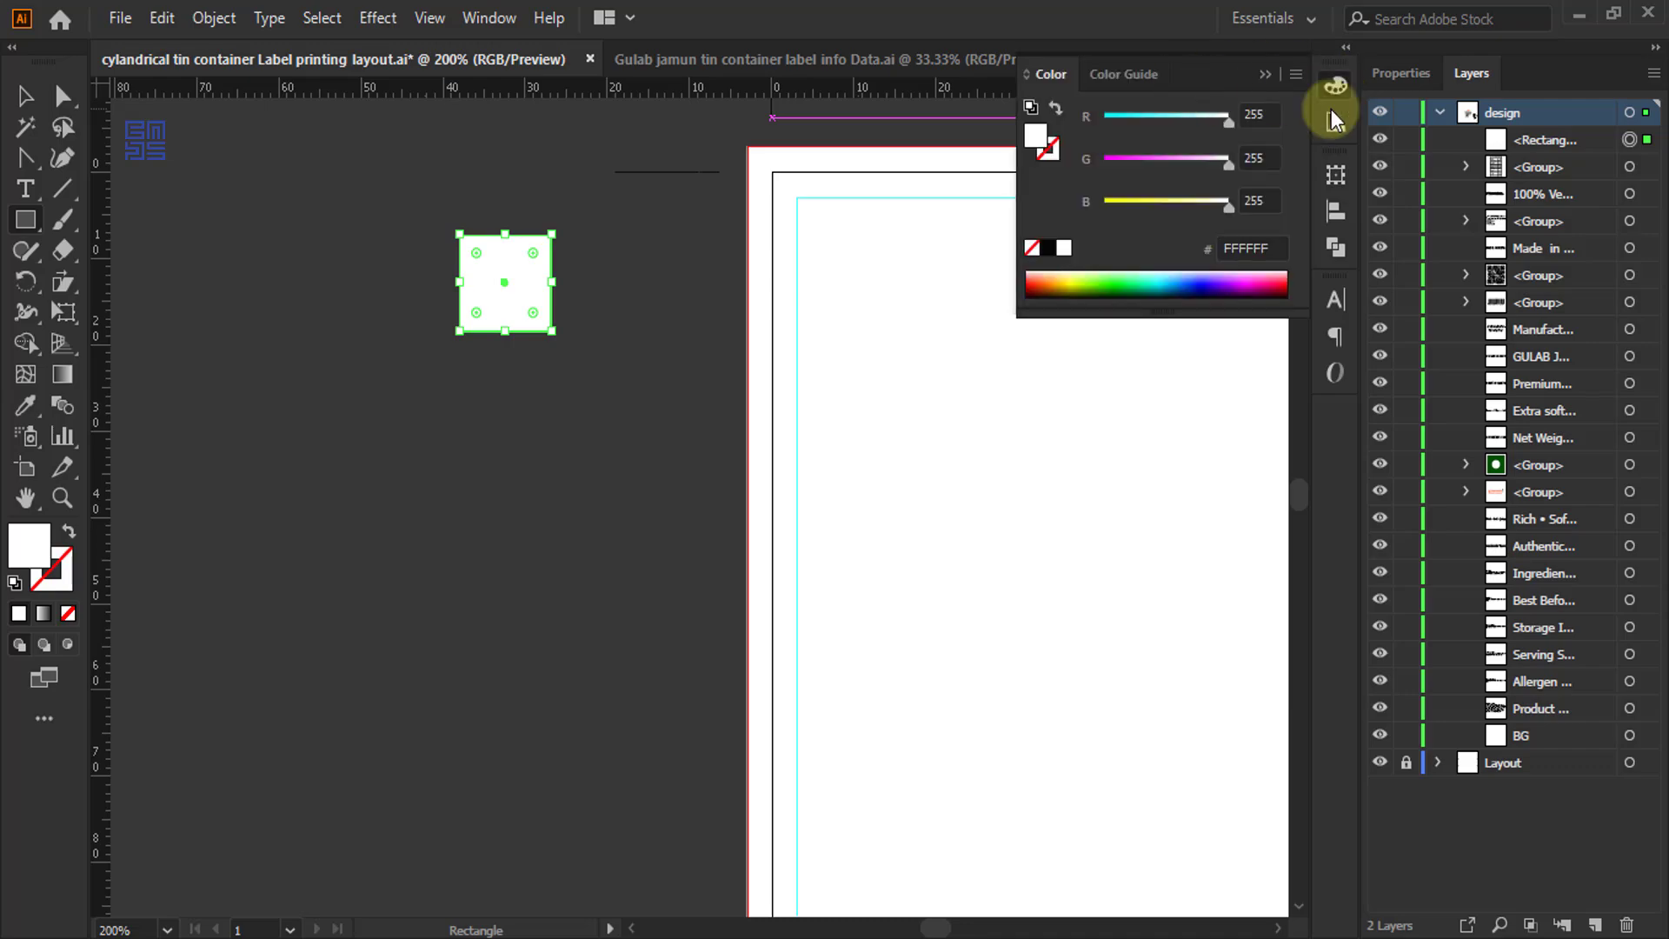
pyautogui.click(1296, 75)
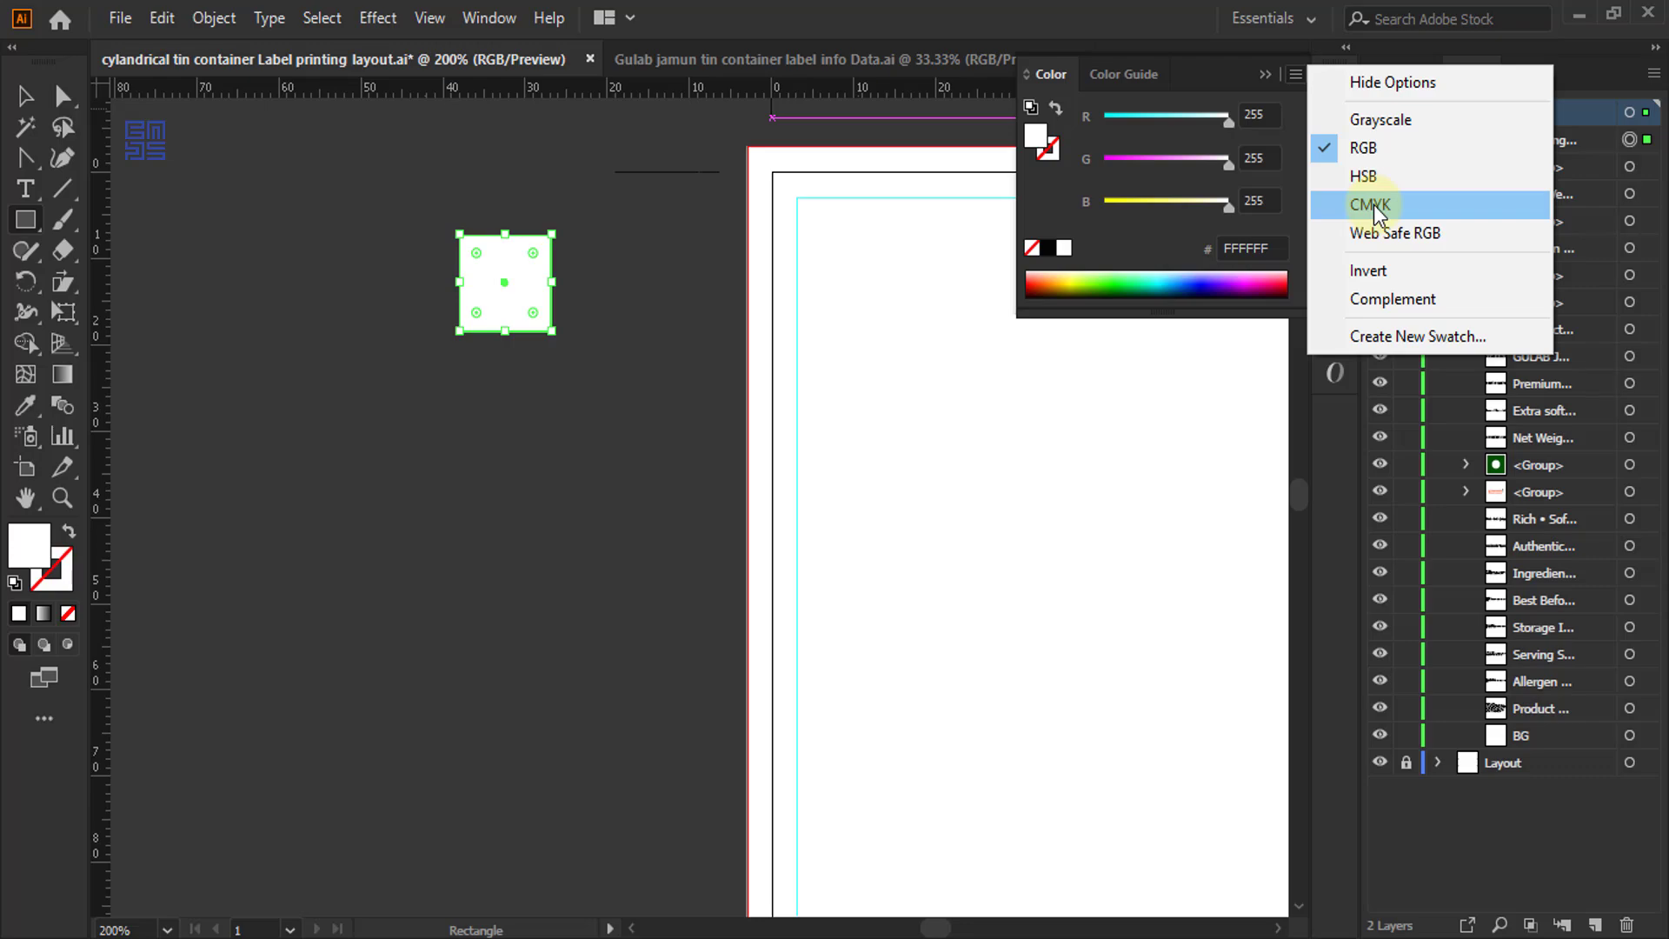
pyautogui.click(1357, 175)
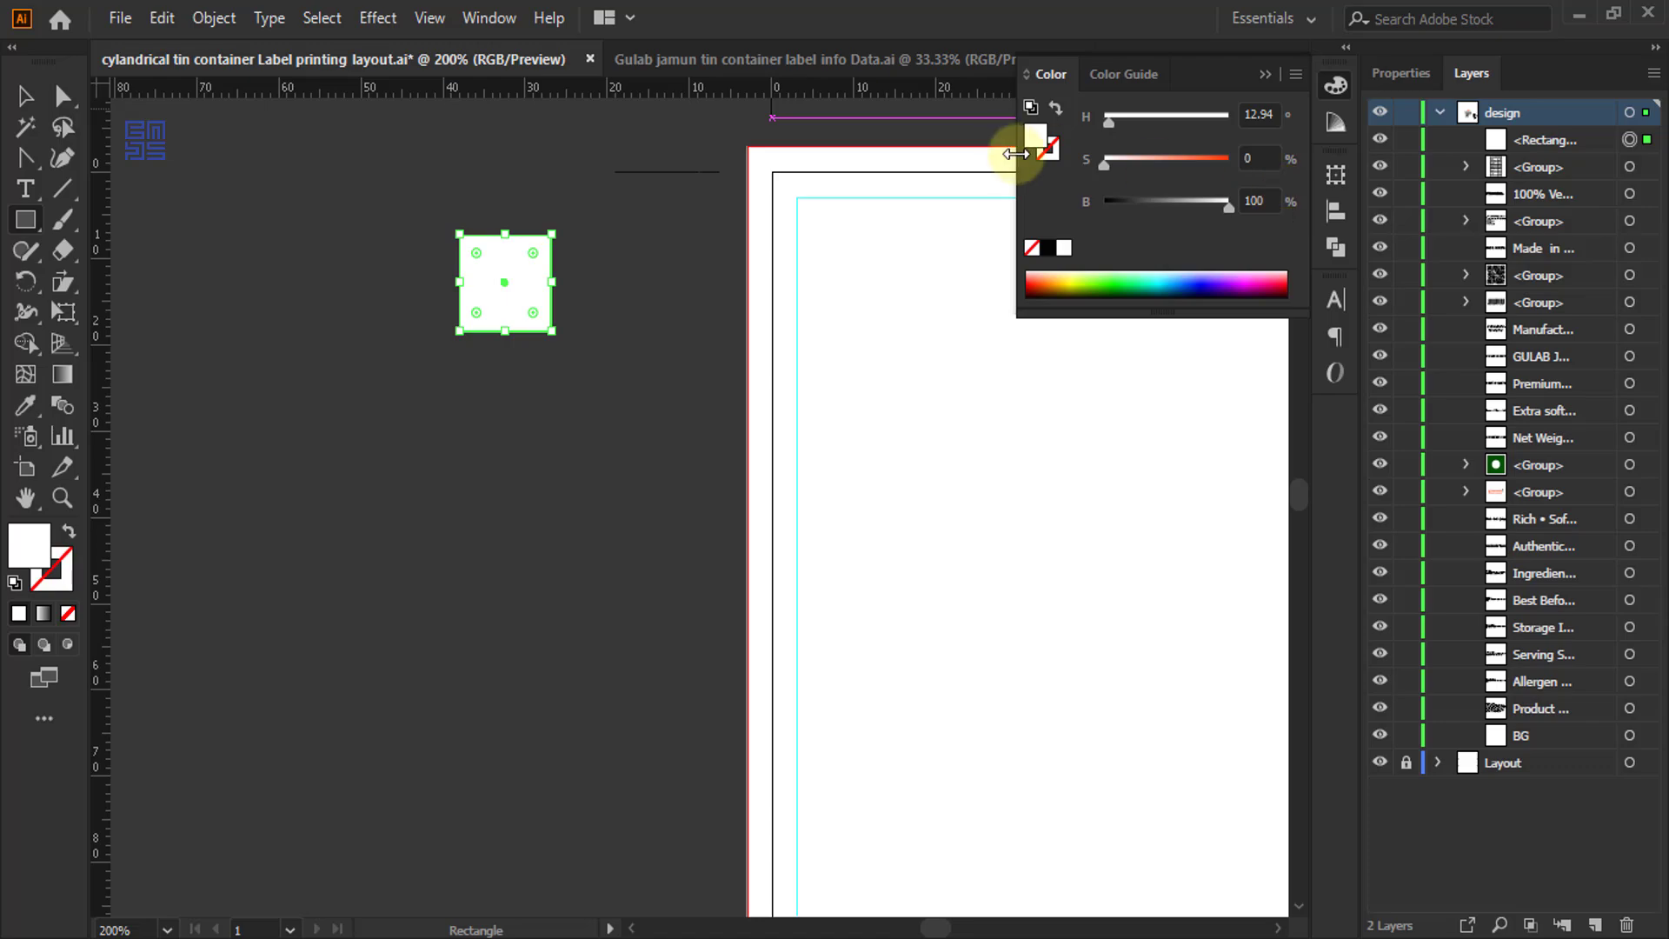
# - Fill the swatch with deep purple at hue about 267°, saturation 100% and brightness 50%
pyautogui.moveTo(1225, 165); pyautogui.dragTo(1229, 205)
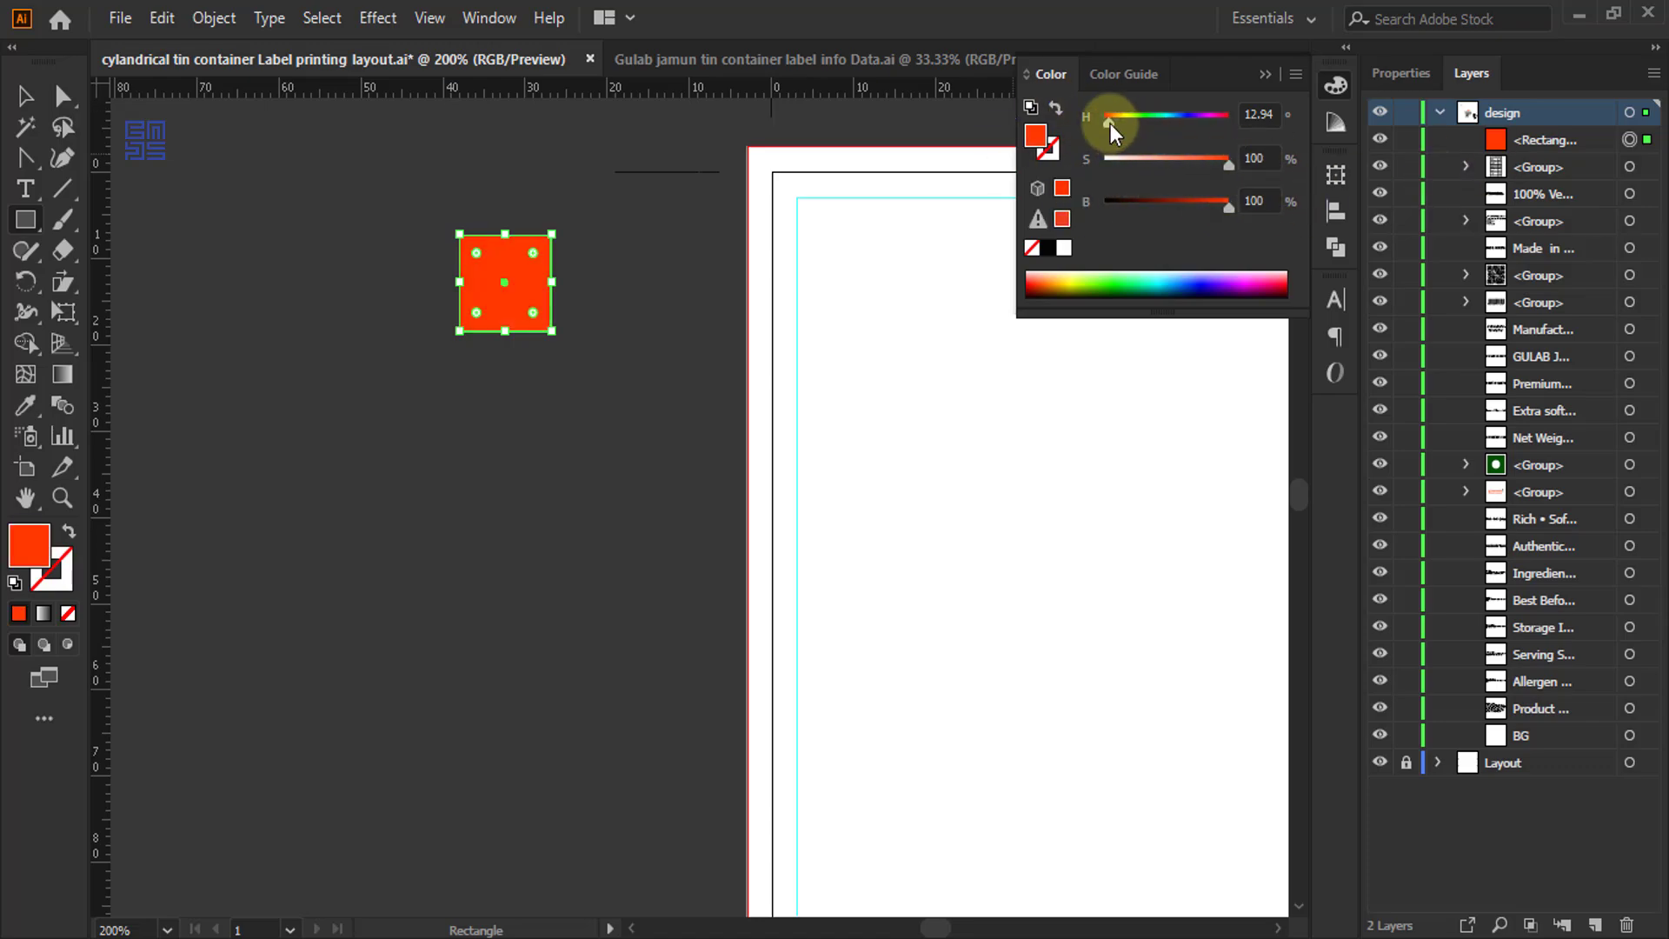
pyautogui.moveTo(1109, 124); pyautogui.dragTo(1197, 133)
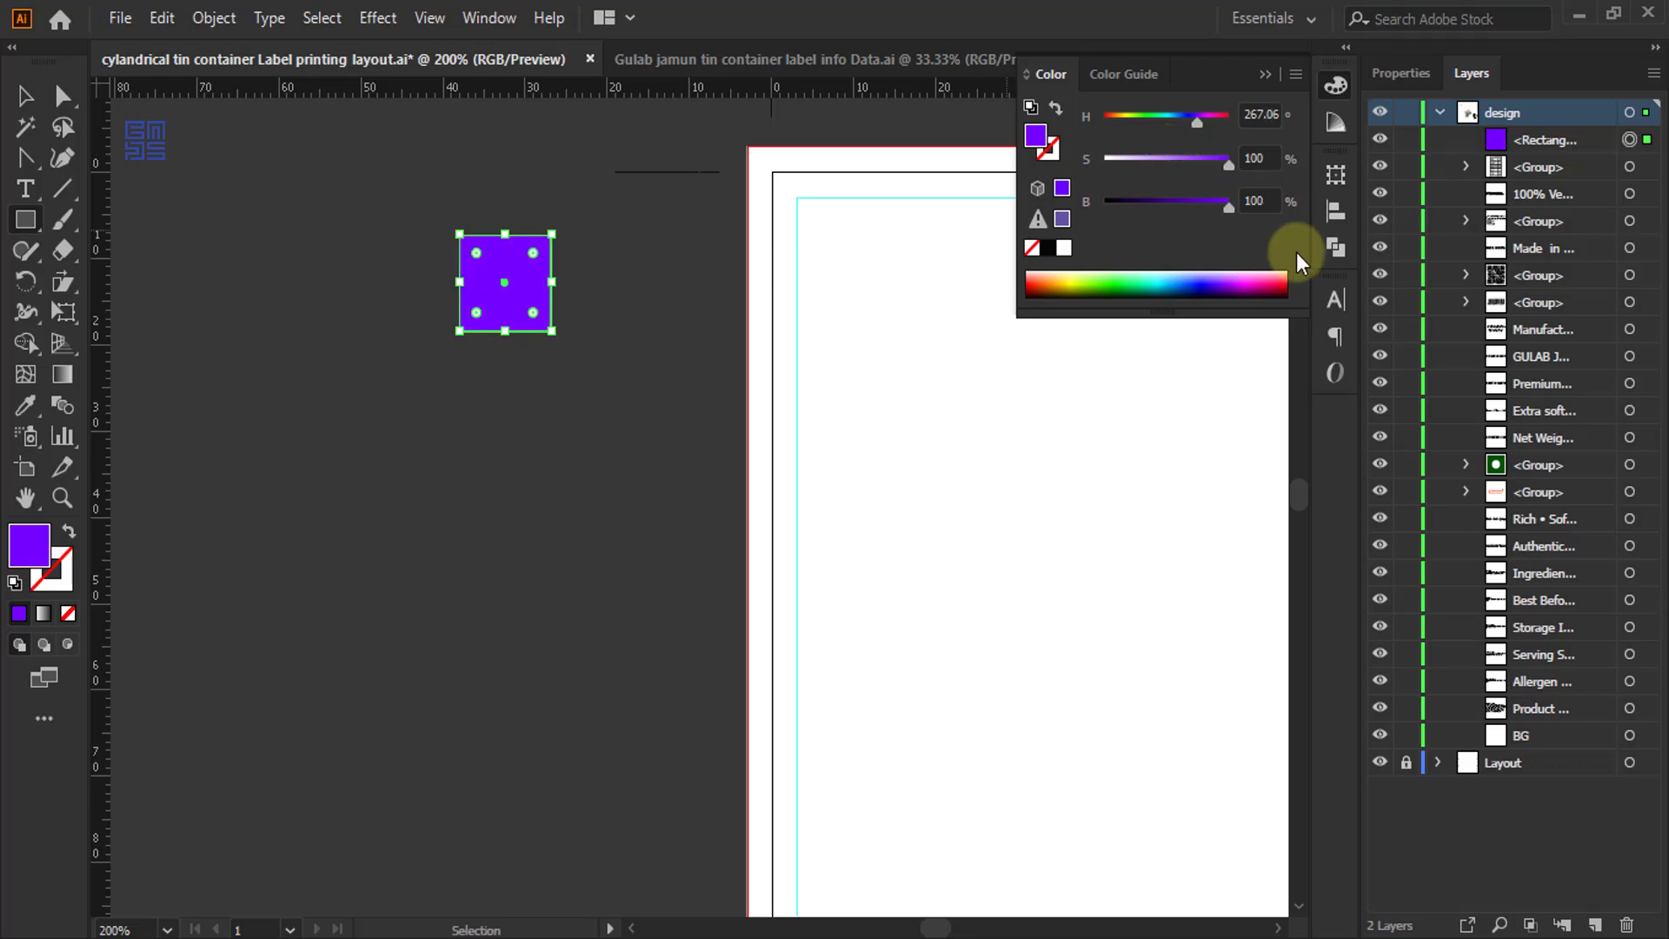
pyautogui.moveTo(1232, 218); pyautogui.dragTo(1165, 205)
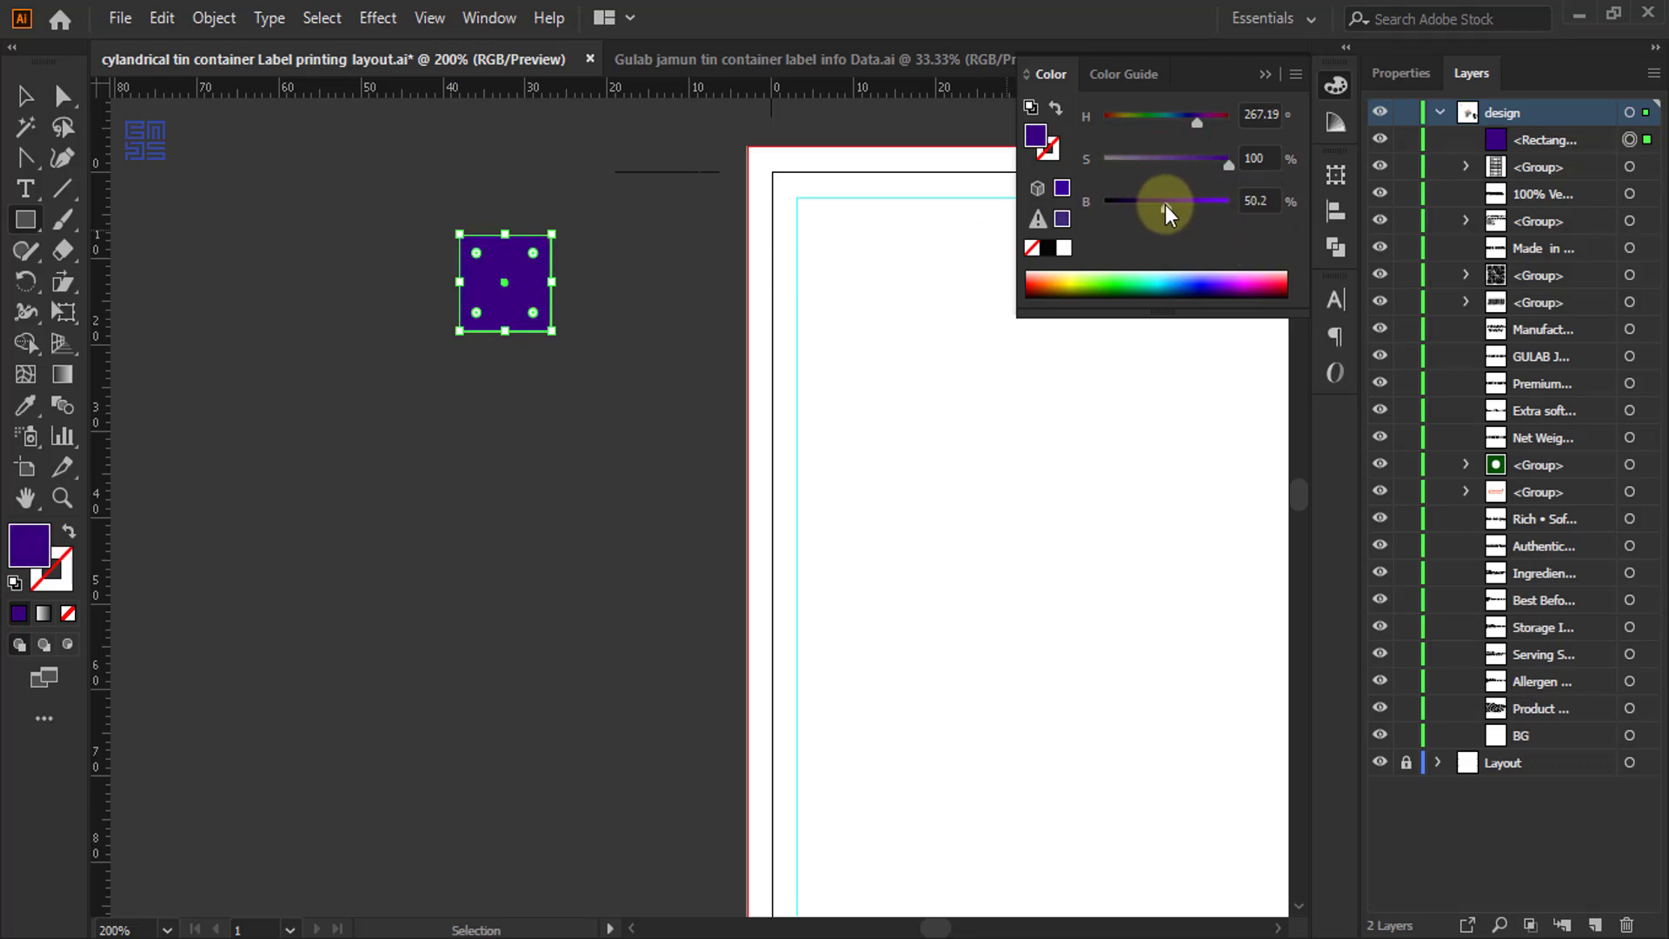
pyautogui.click(1271, 200)
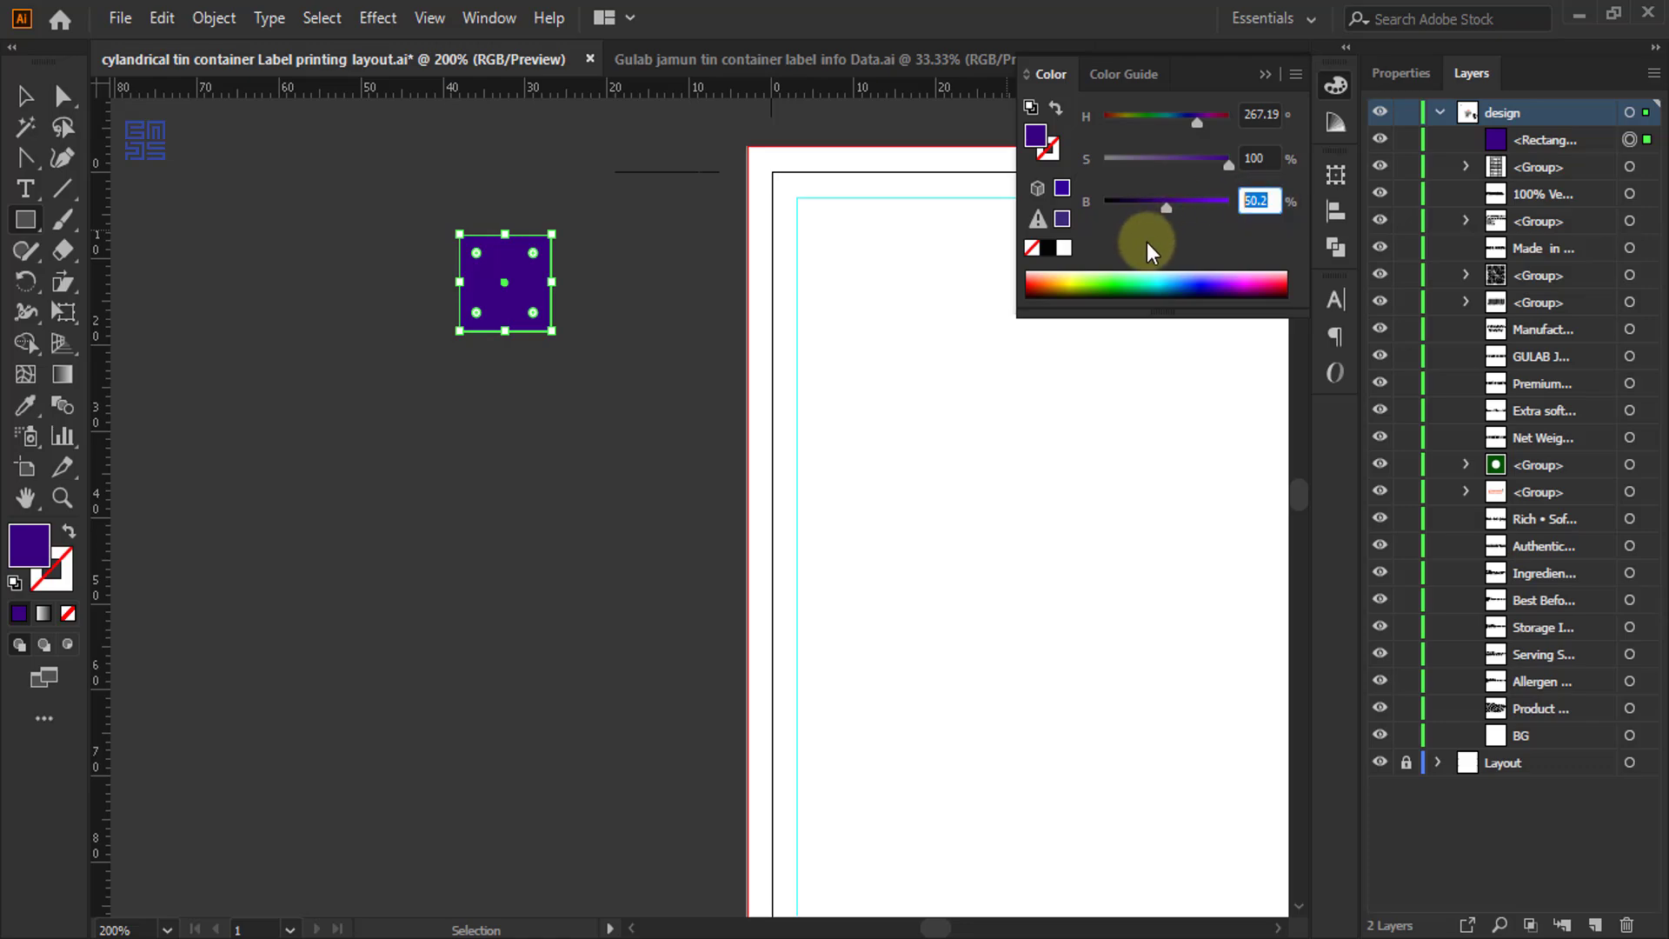
pyautogui.write('50')
pyautogui.press('Return')
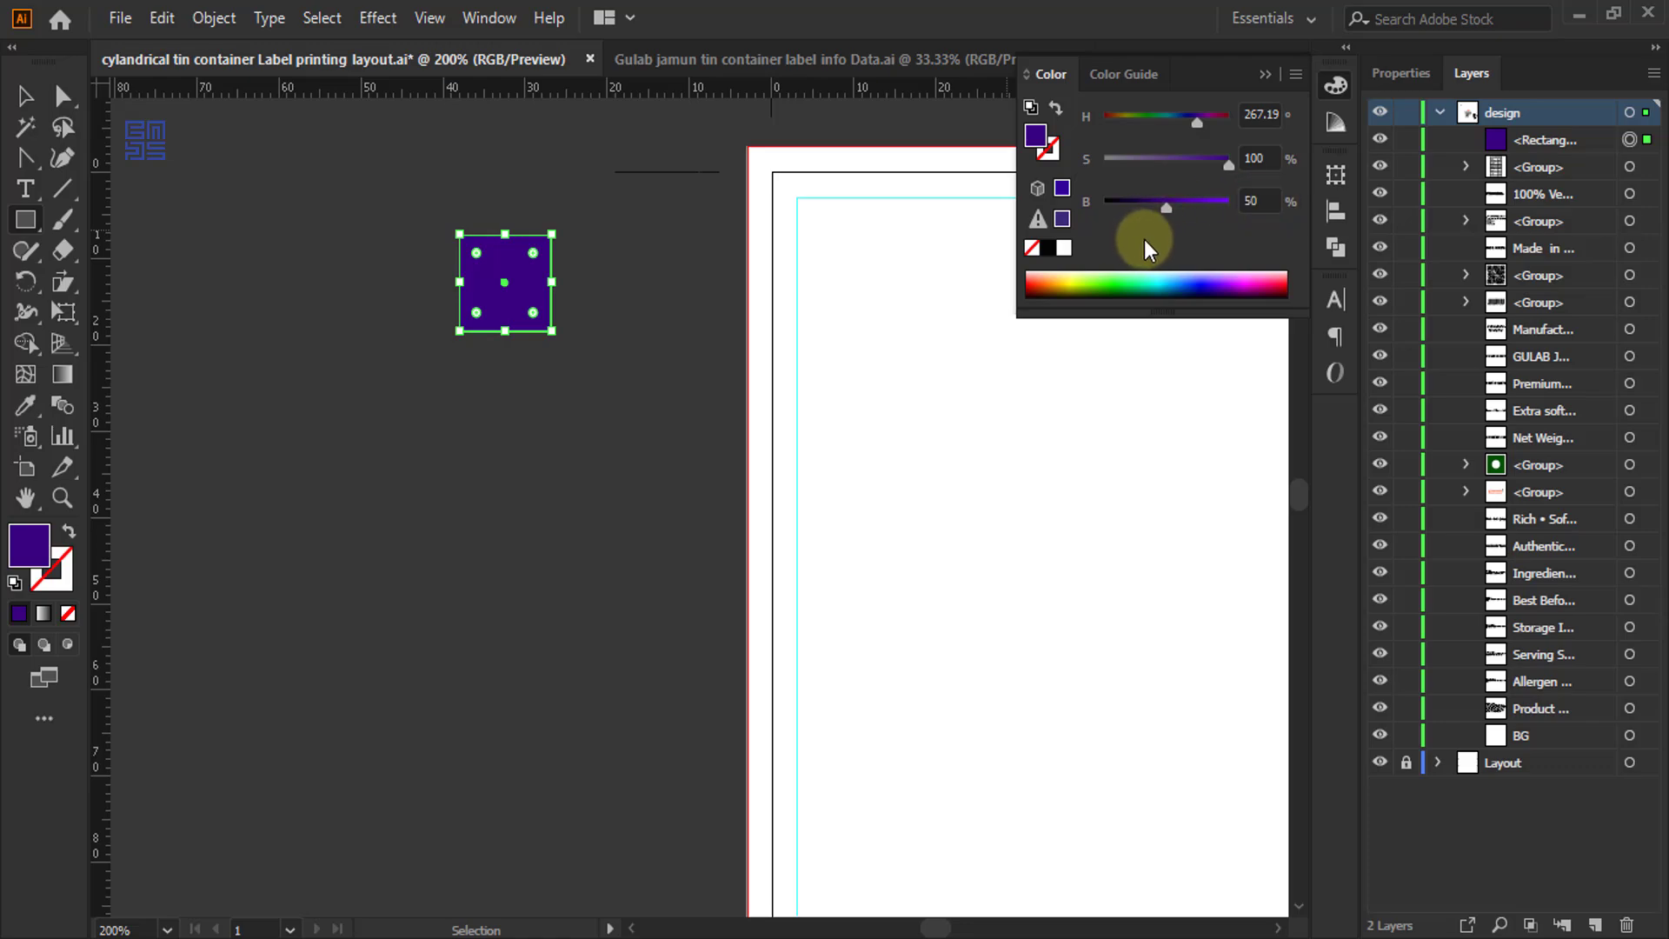
# - Duplicate the purple swatch directly below and recolor the copy orange with hue about 38°, saturation 100% and brightness 100%
pyautogui.click(25, 97)
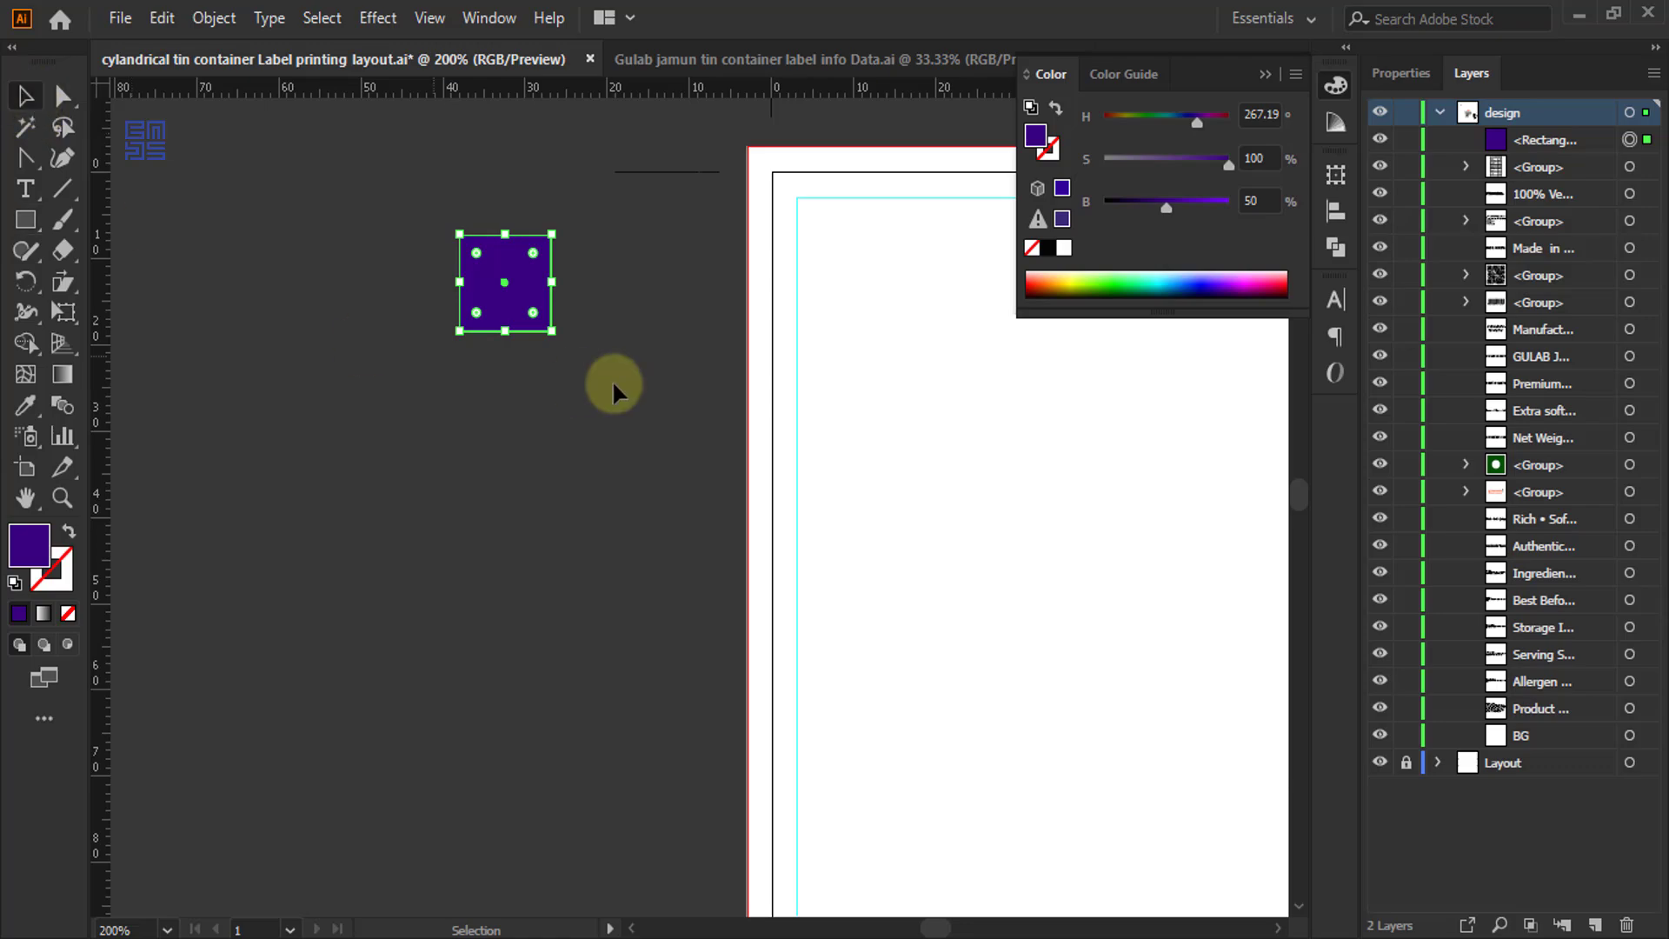
pyautogui.moveTo(504, 283); pyautogui.dragTo(511, 401)
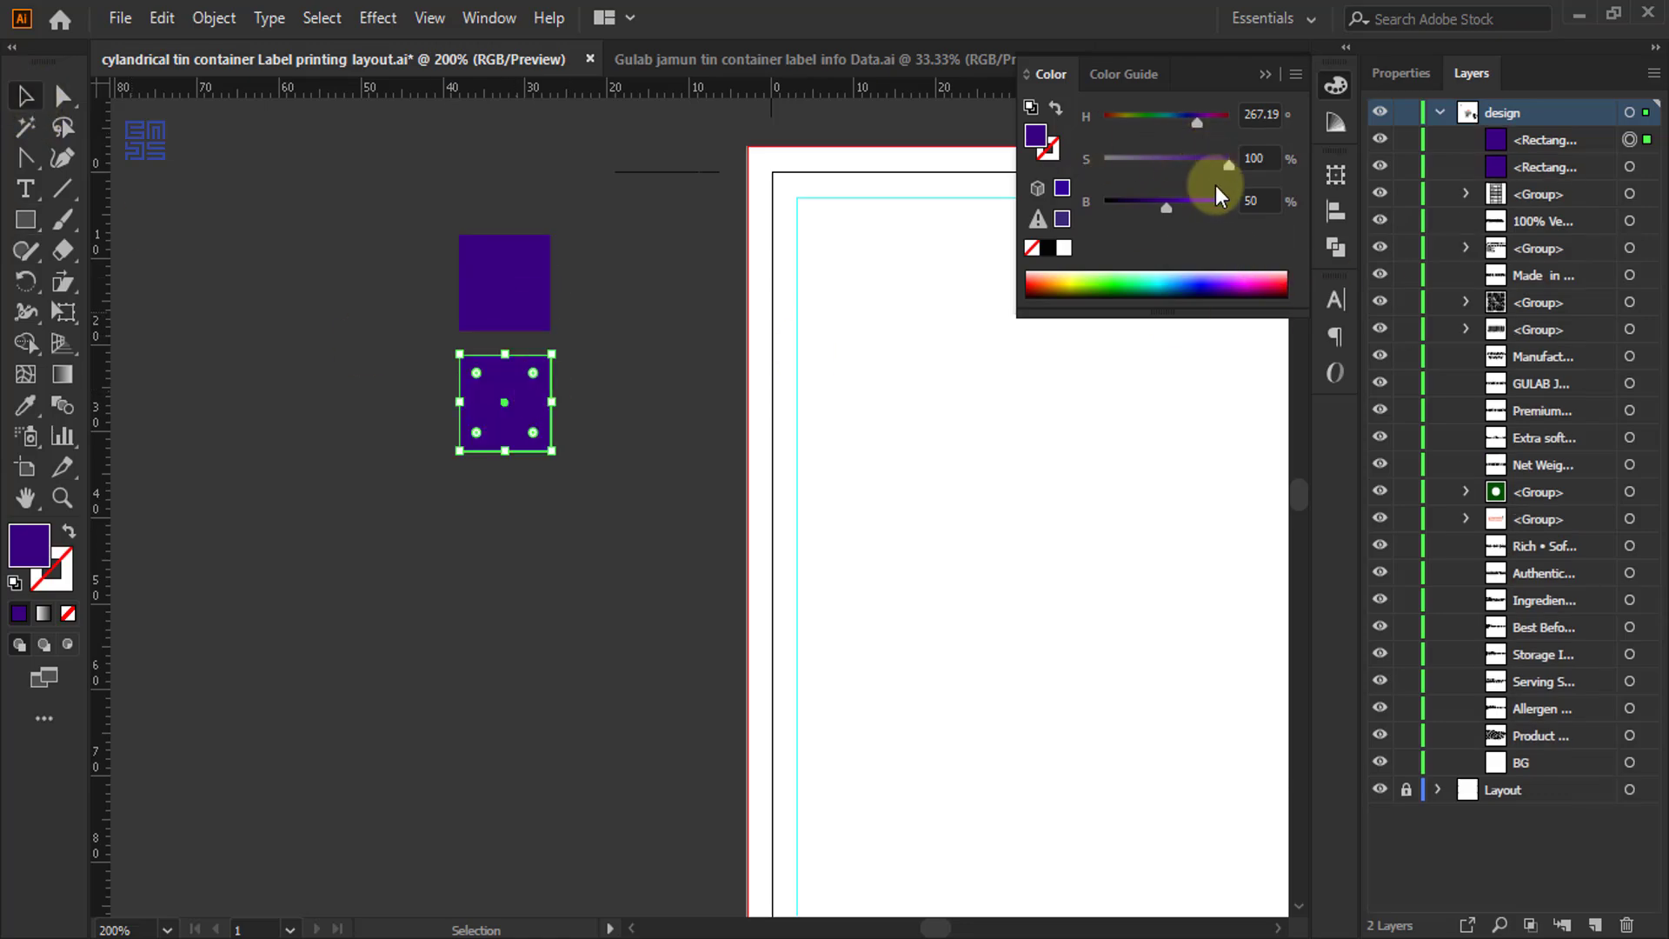
pyautogui.moveTo(1168, 211); pyautogui.dragTo(1117, 131)
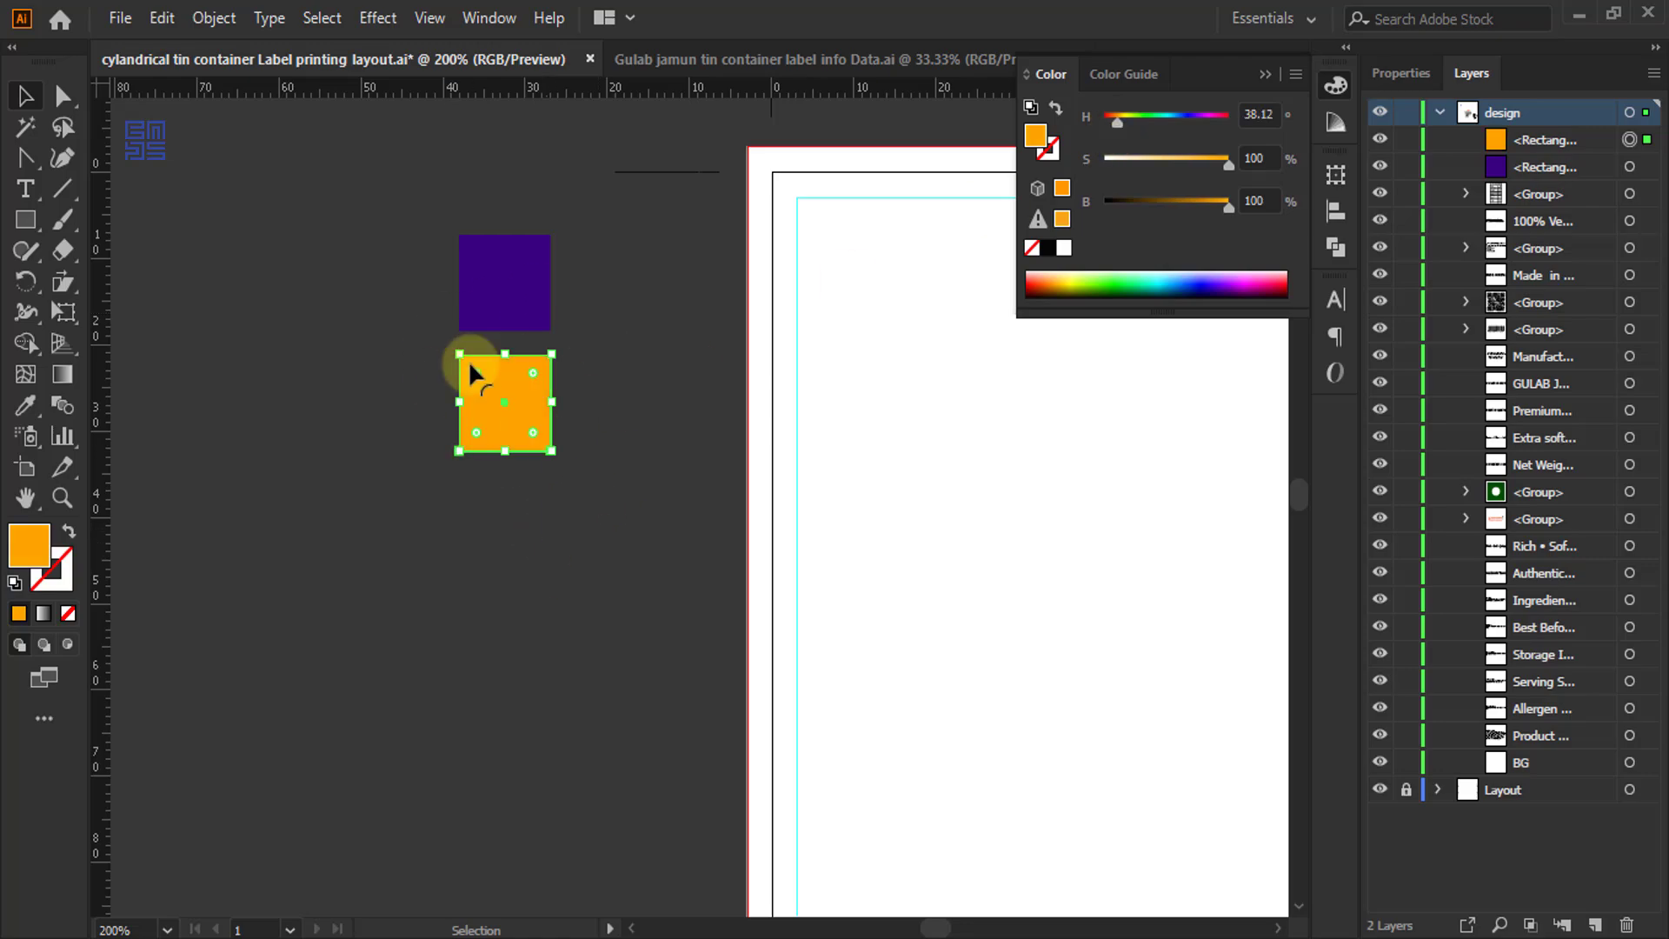
pyautogui.click(613, 523)
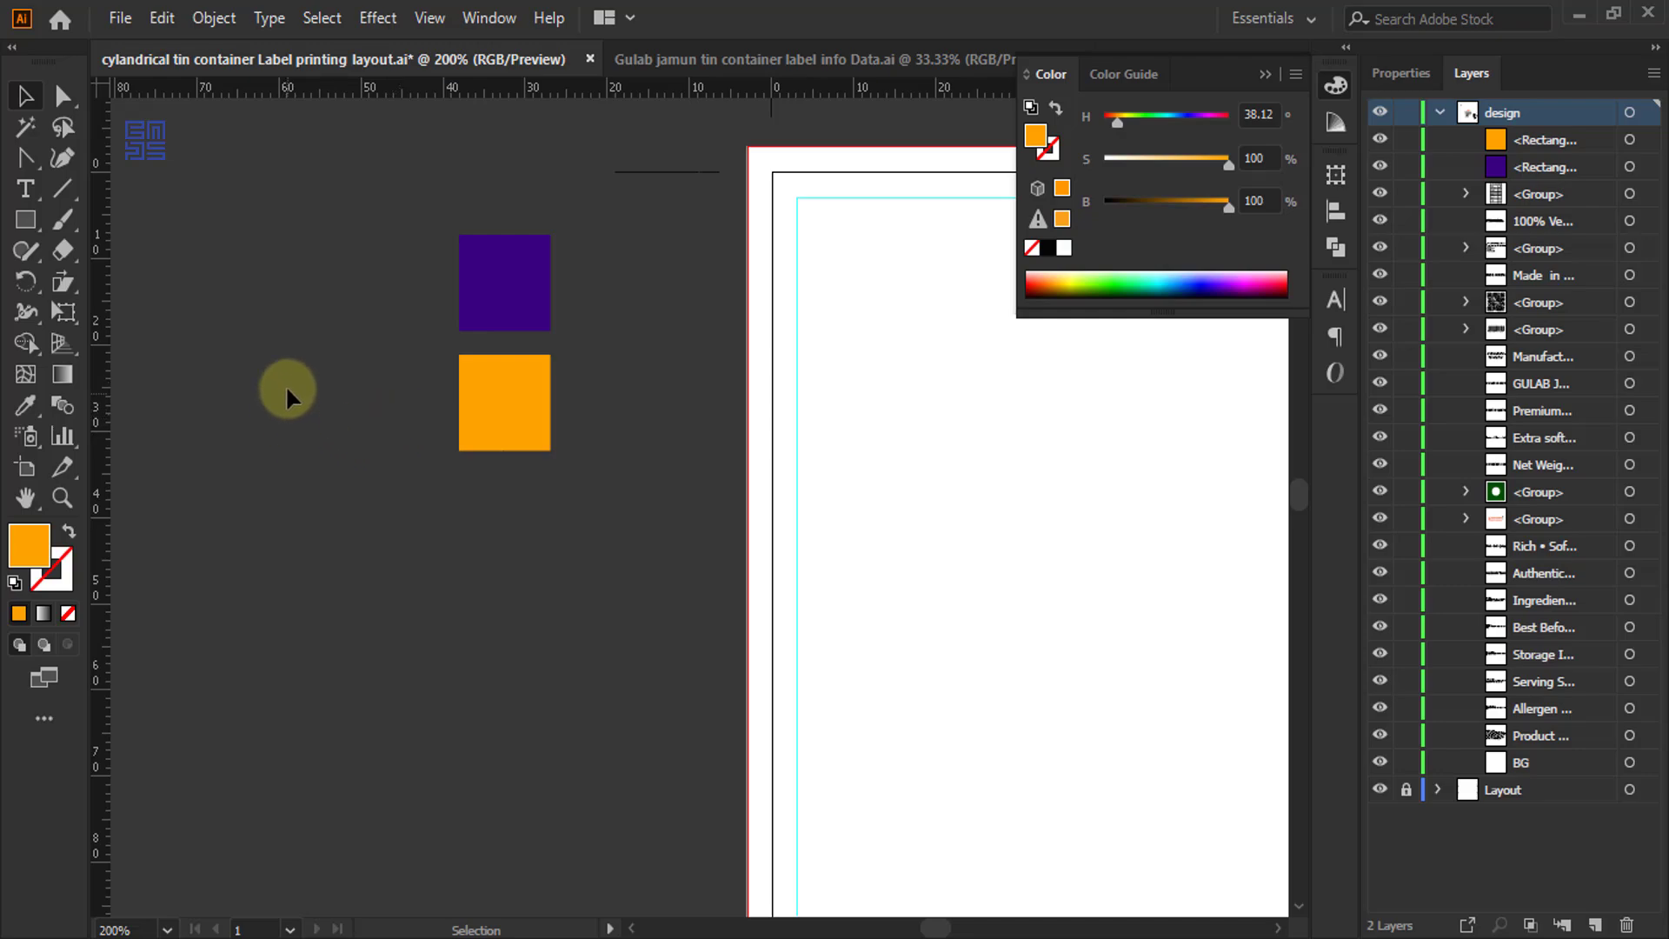
pyautogui.scroll(-5, 344, 326)
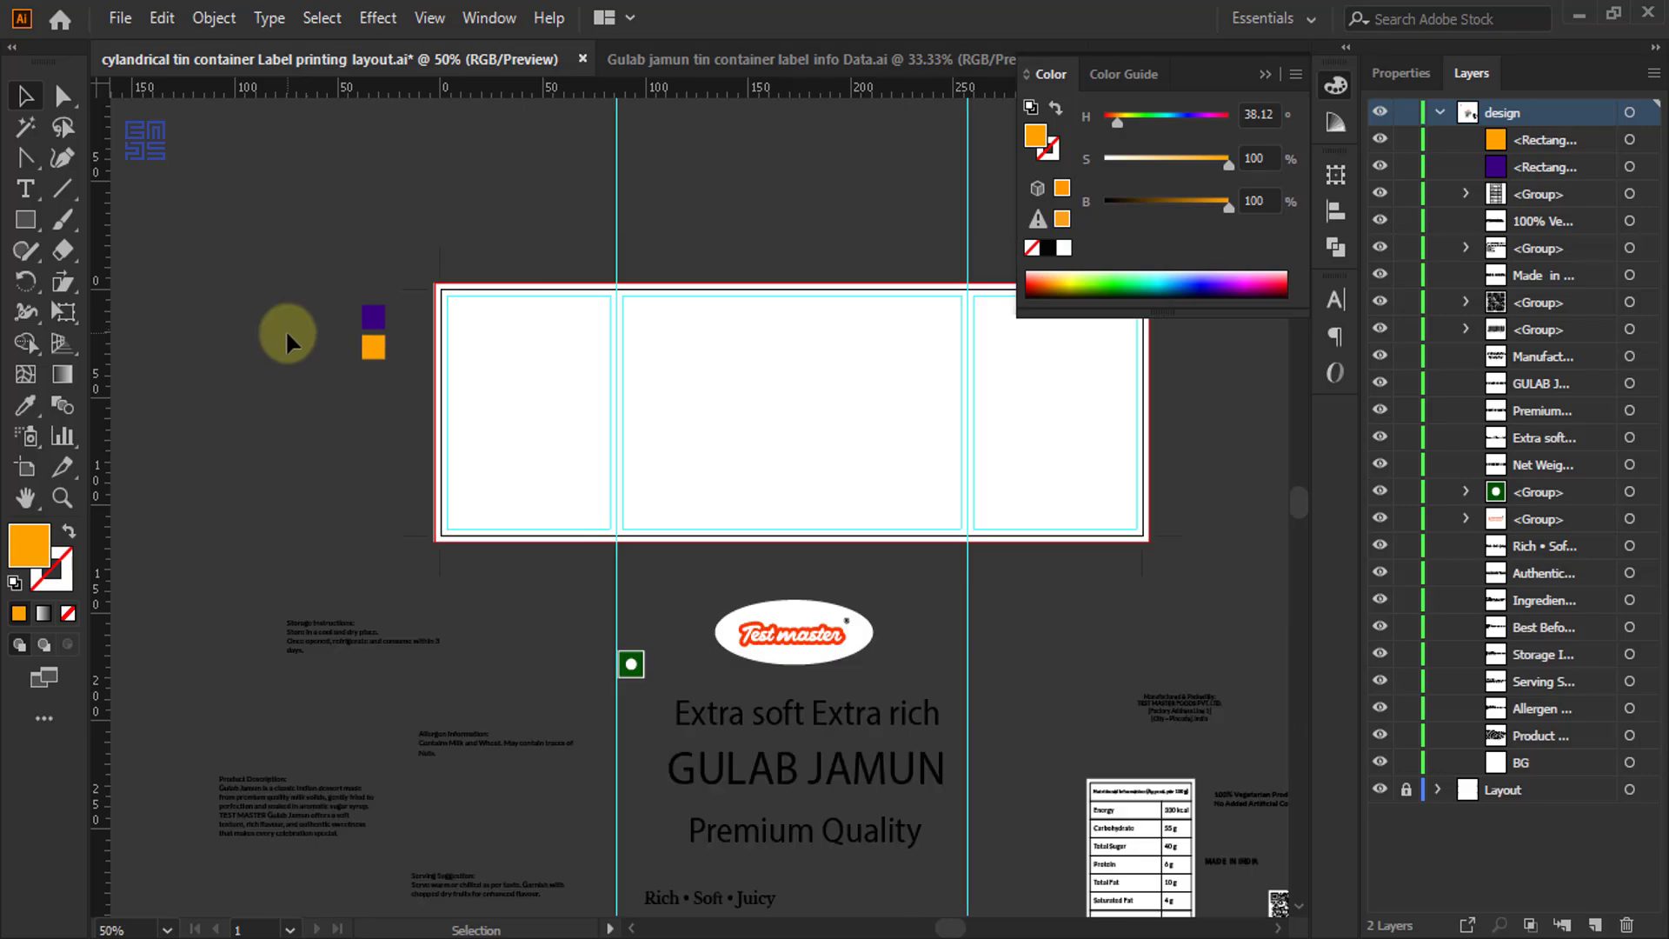
pyautogui.click(1271, 66)
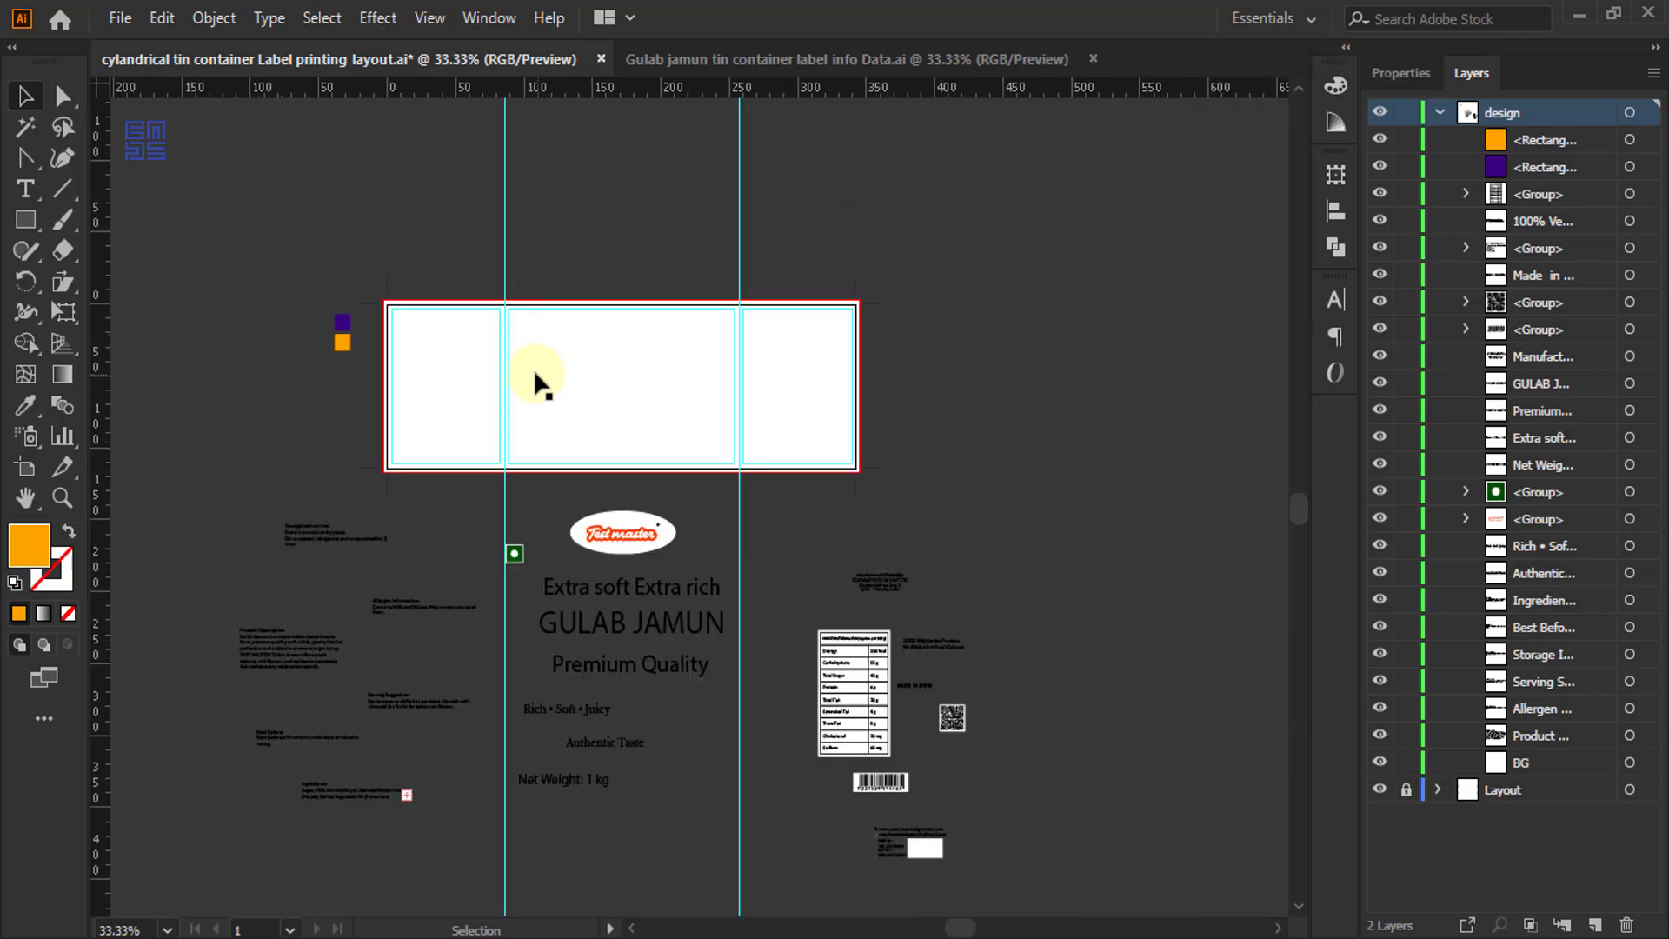
# - Fill the label's BG rectangle with the orange sampled from the swatch and deselect it
pyautogui.scroll(2, 523, 365)
pyautogui.click(692, 324)
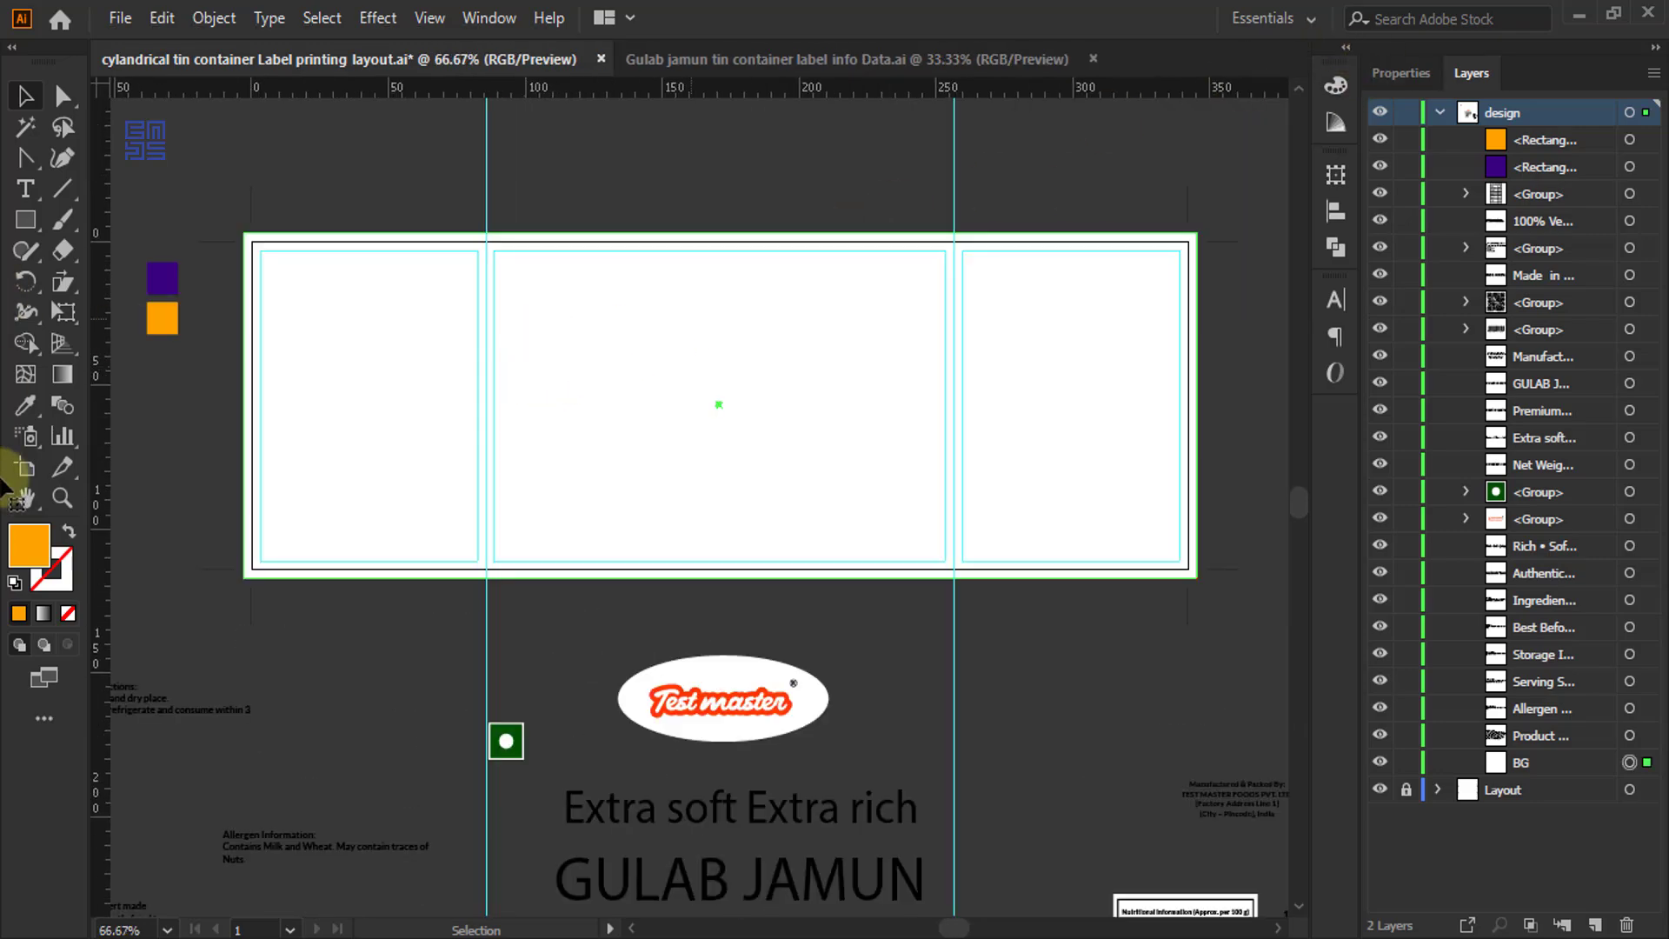
pyautogui.click(24, 405)
pyautogui.click(173, 330)
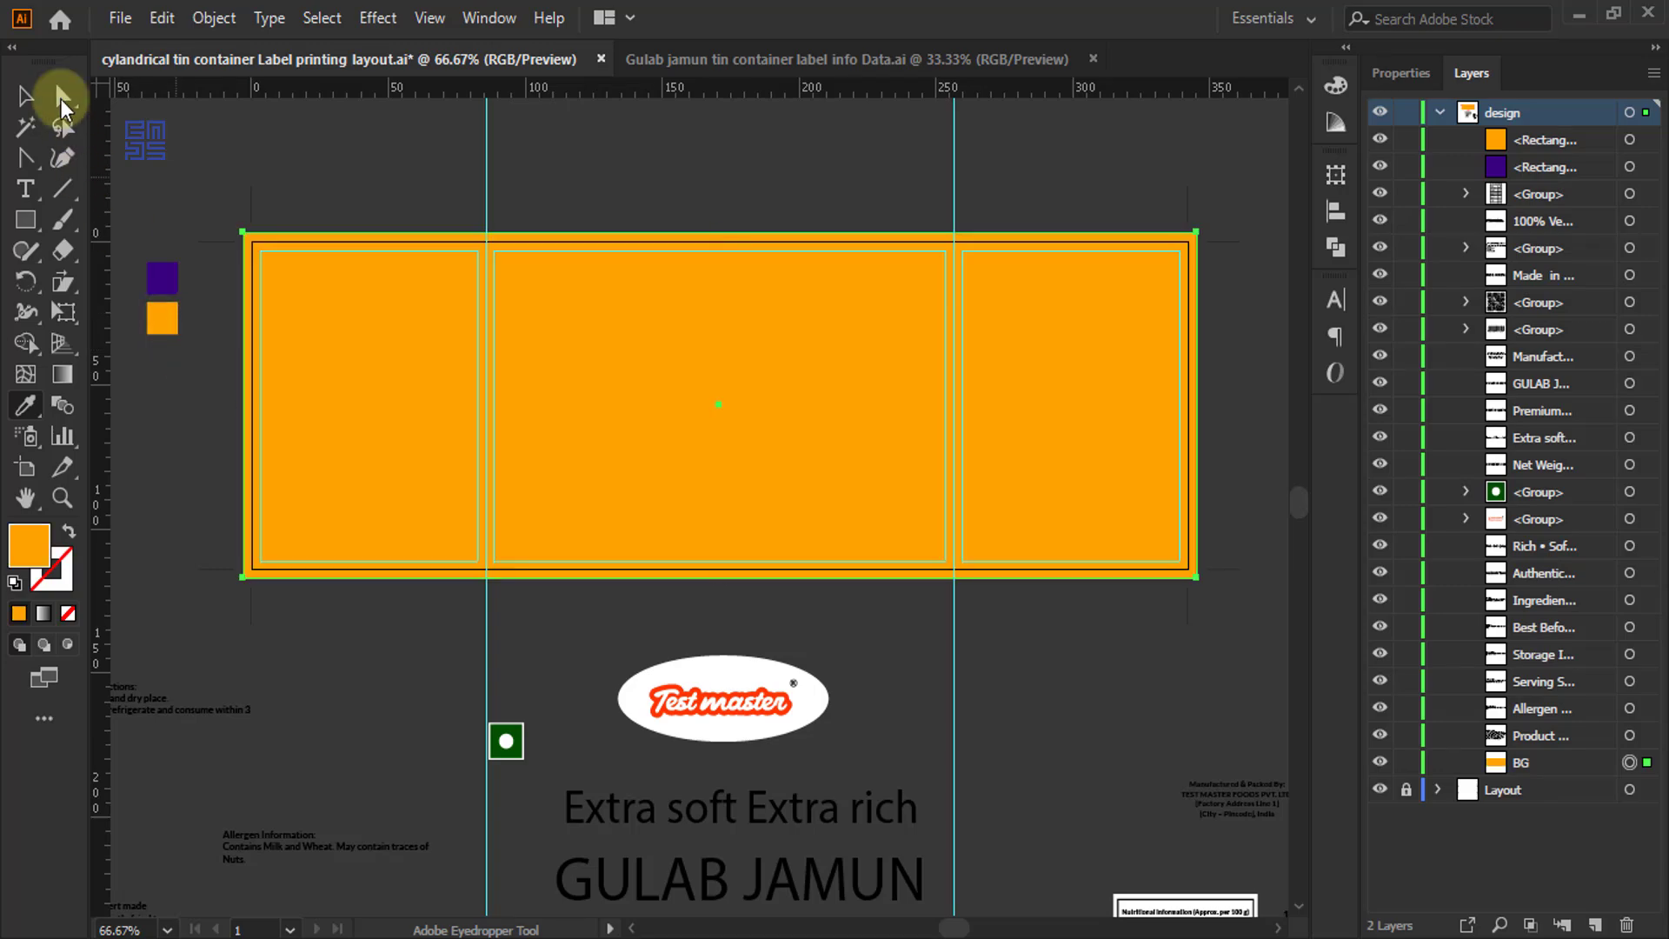
pyautogui.click(23, 96)
pyautogui.scroll(-1, 503, 671)
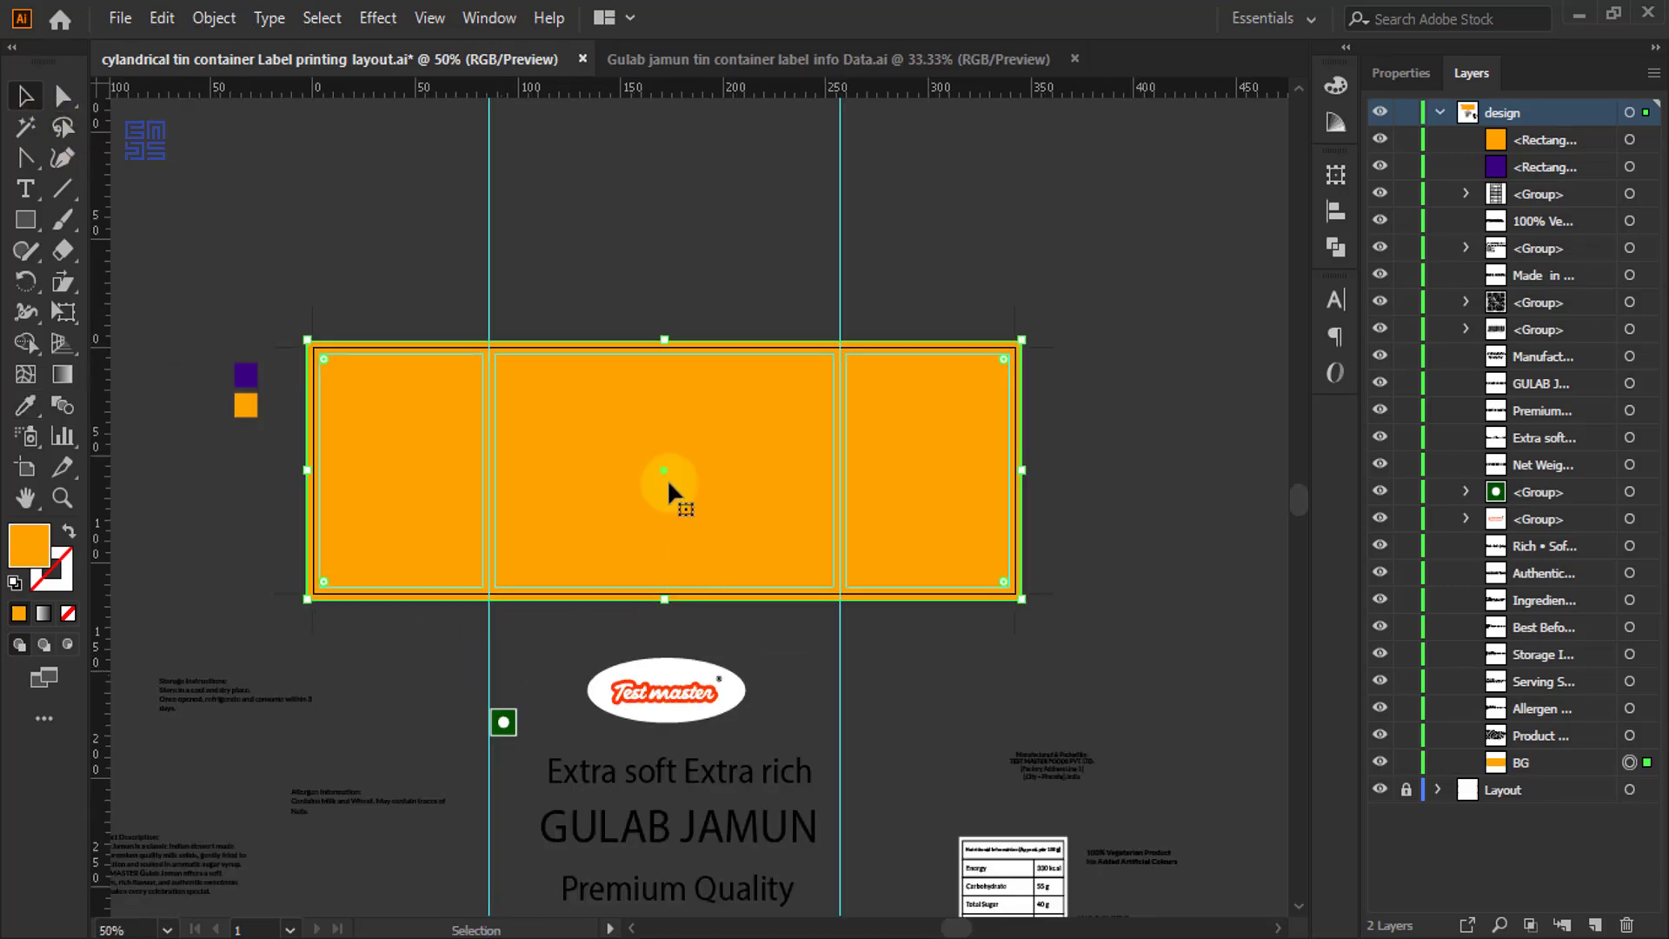
pyautogui.click(743, 638)
# - Duplicate the orange background rectangle straight up into the empty area above the label layout and deselect it
pyautogui.scroll(2, 631, 608)
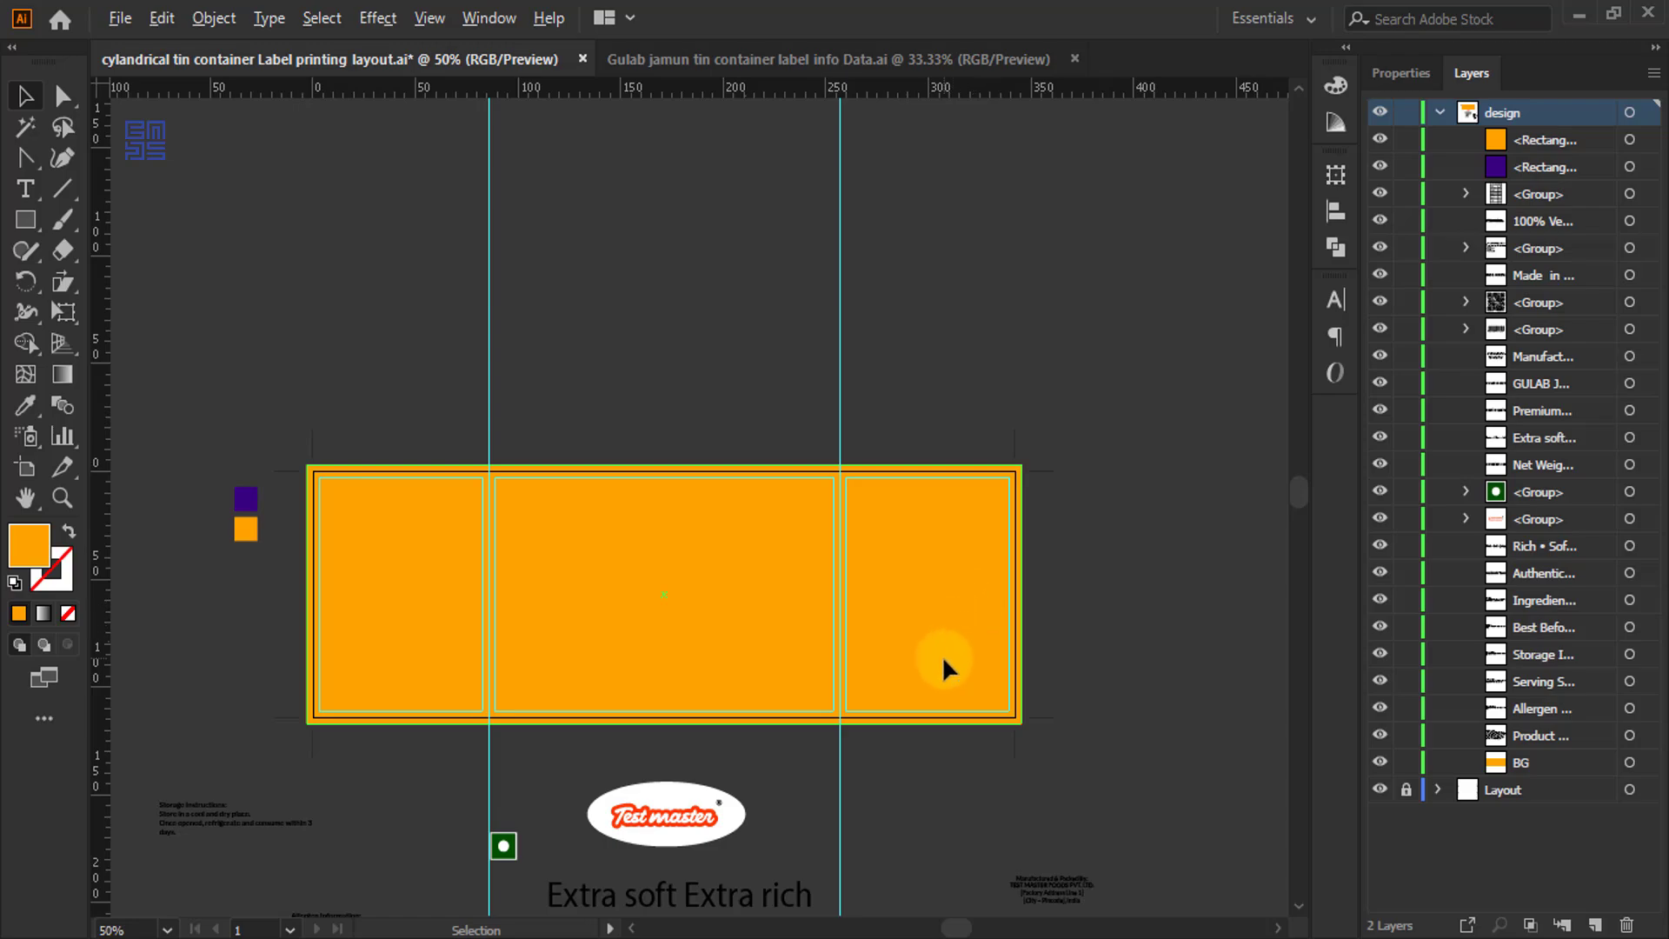
pyautogui.moveTo(942, 656); pyautogui.dragTo(974, 340)
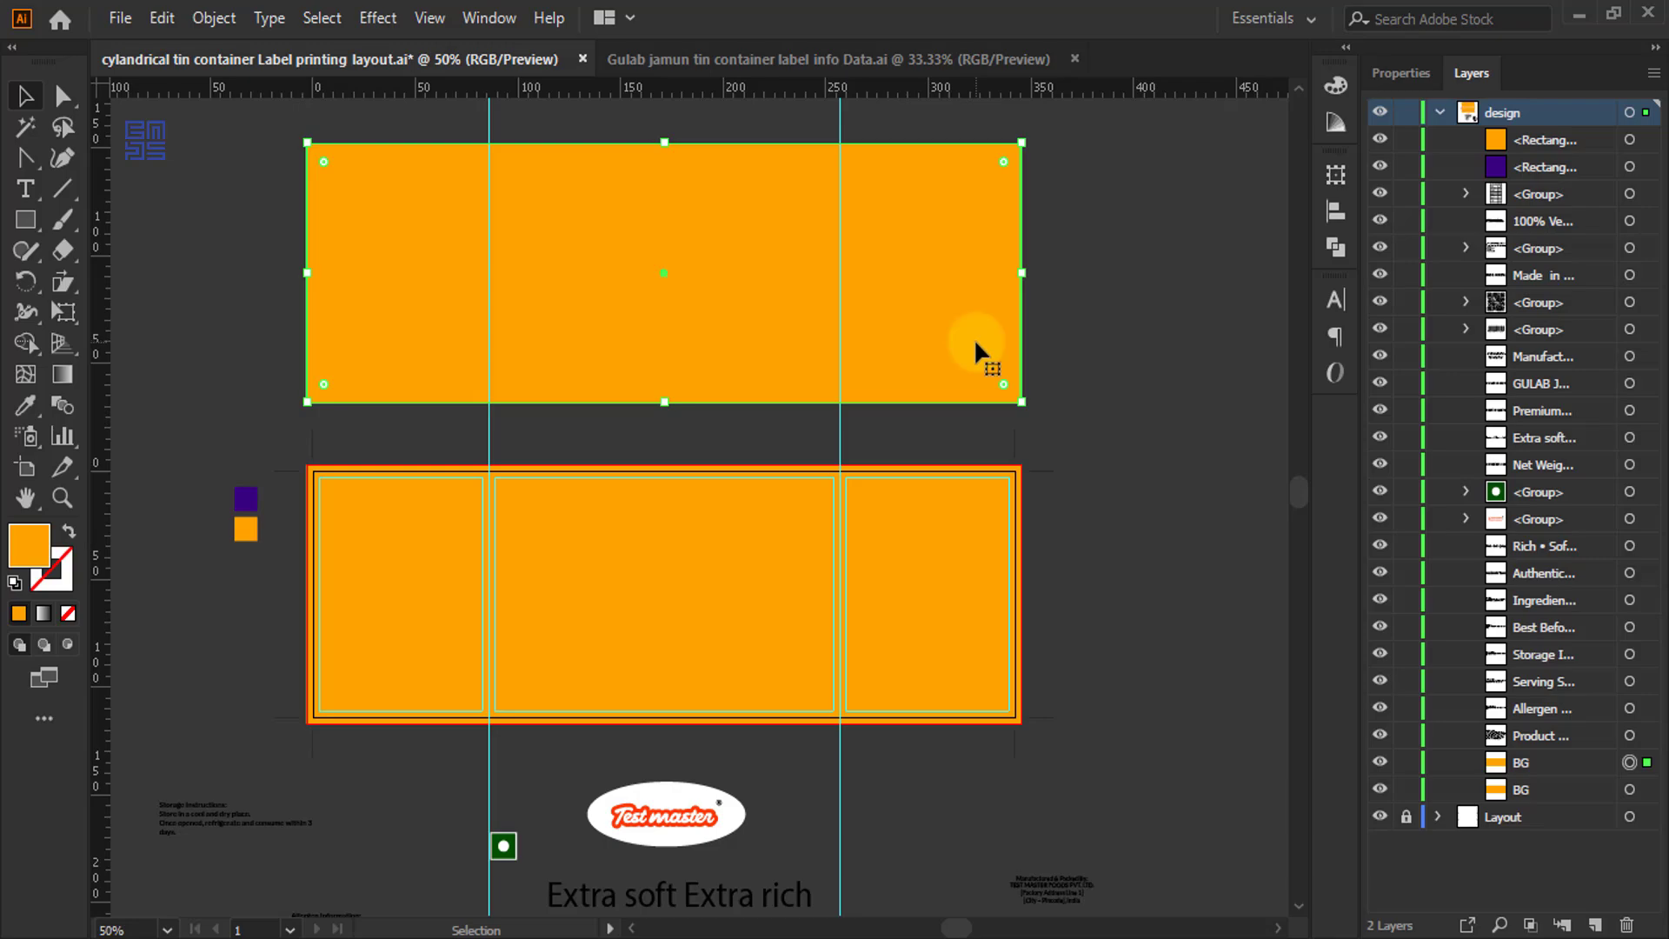
pyautogui.click(1177, 375)
# - Shorten the copied background from its lower edge into a narrow full-width strip and fill it with the swatch's purple
pyautogui.scroll(2, 1164, 406)
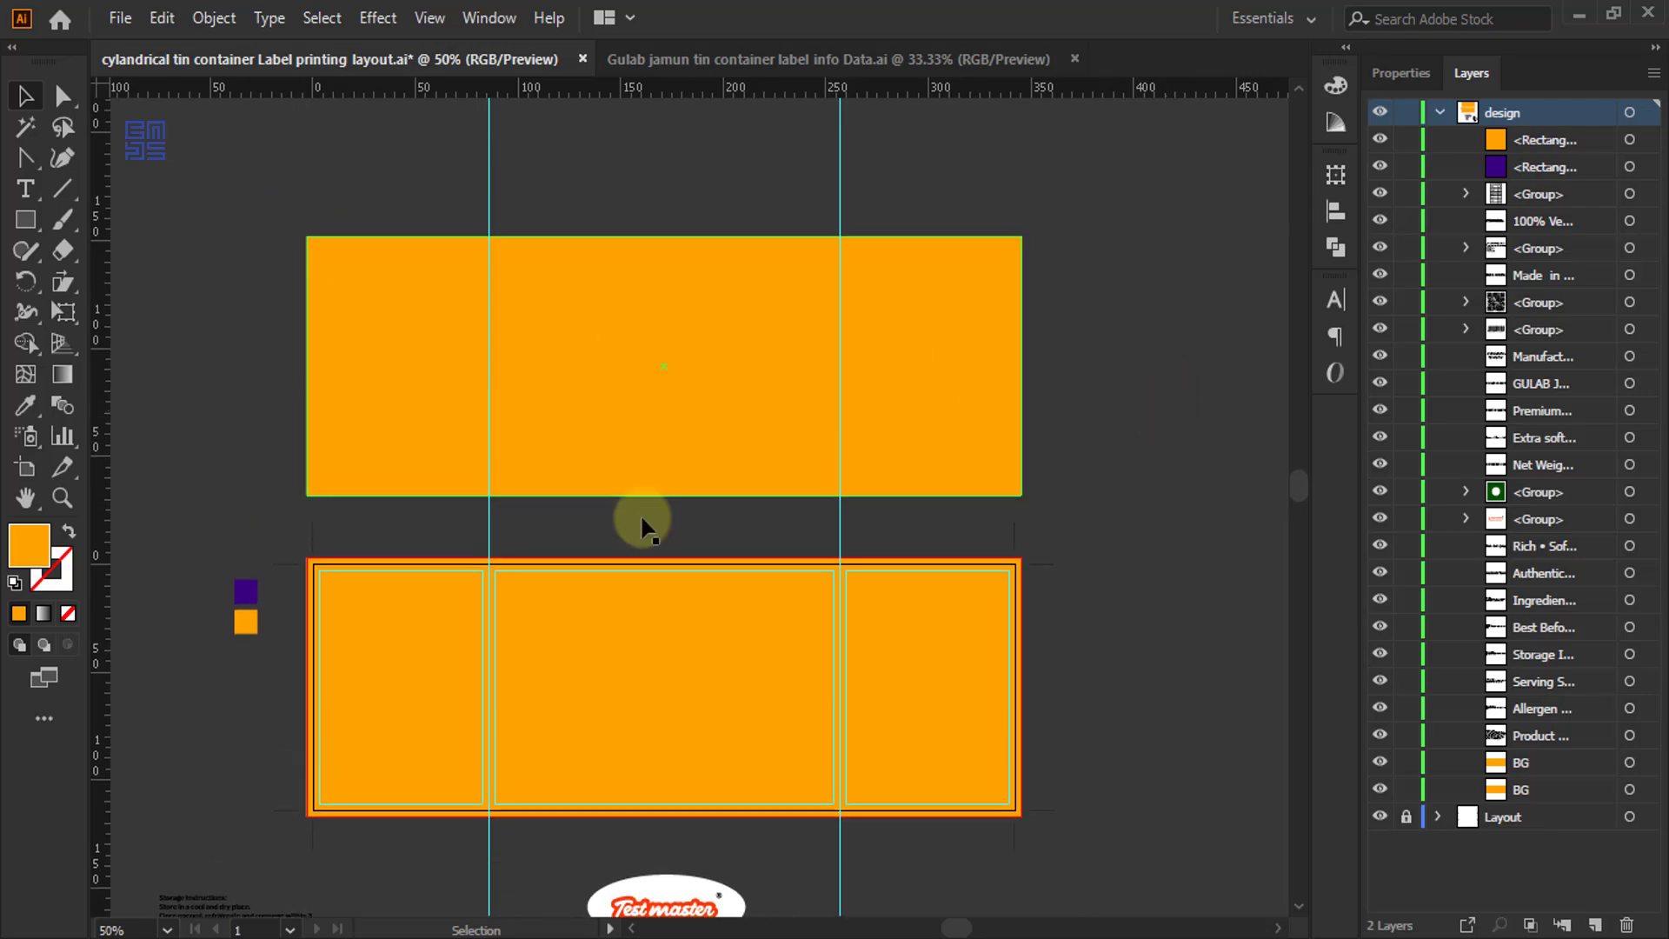
pyautogui.click(659, 383)
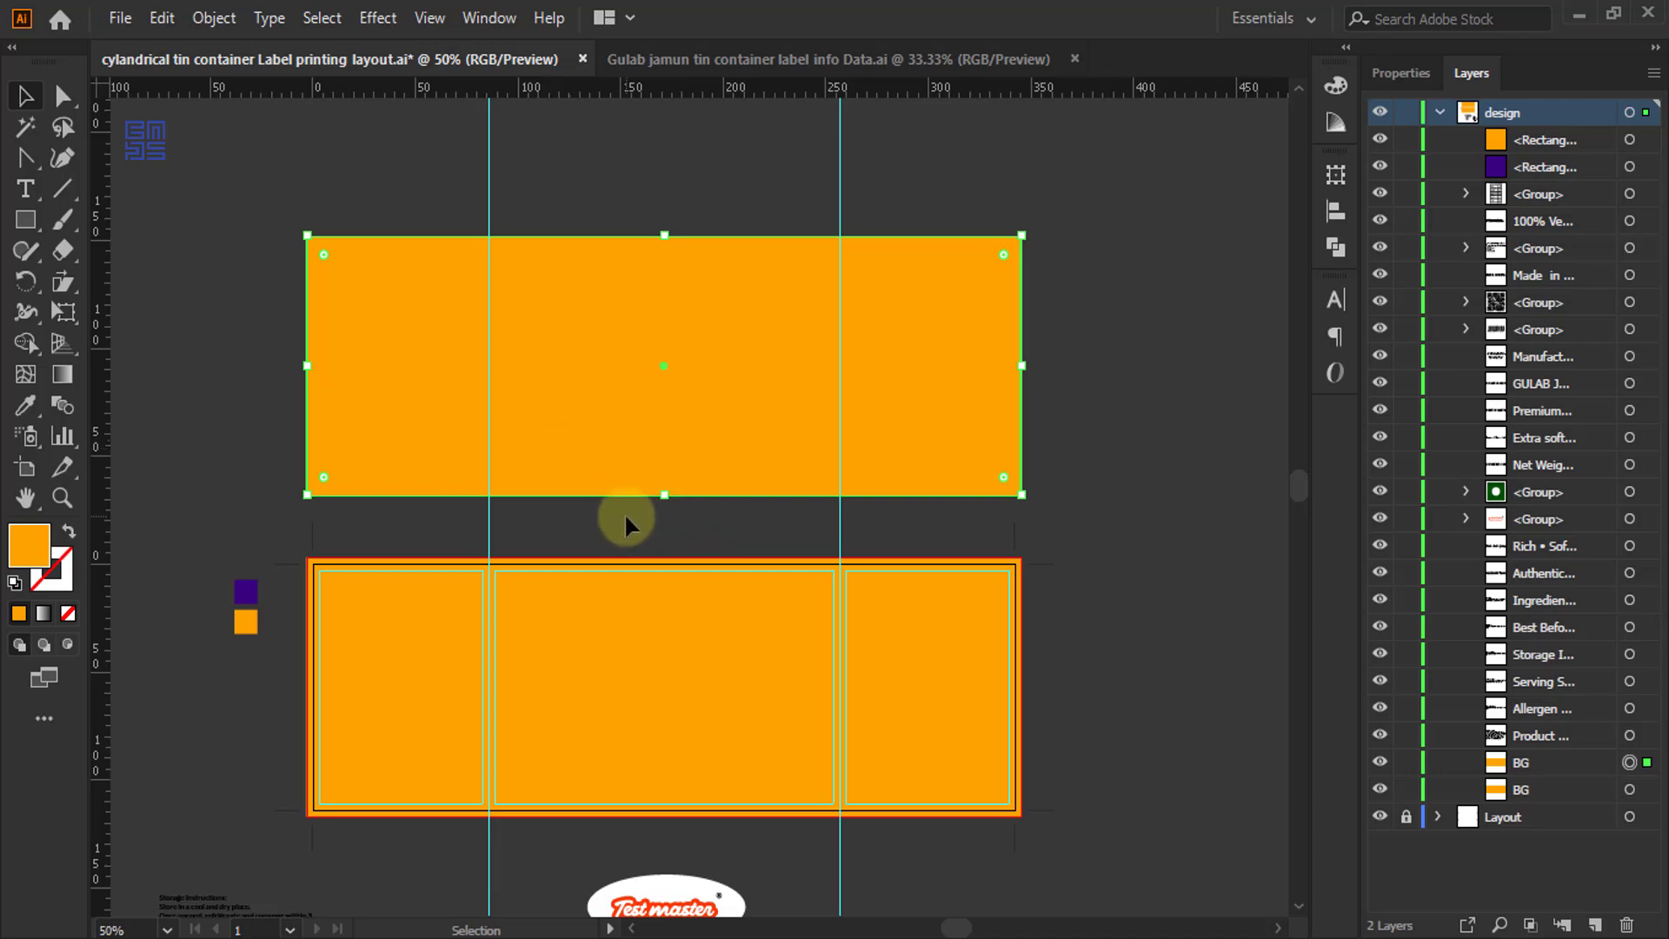
pyautogui.moveTo(664, 495); pyautogui.dragTo(652, 316)
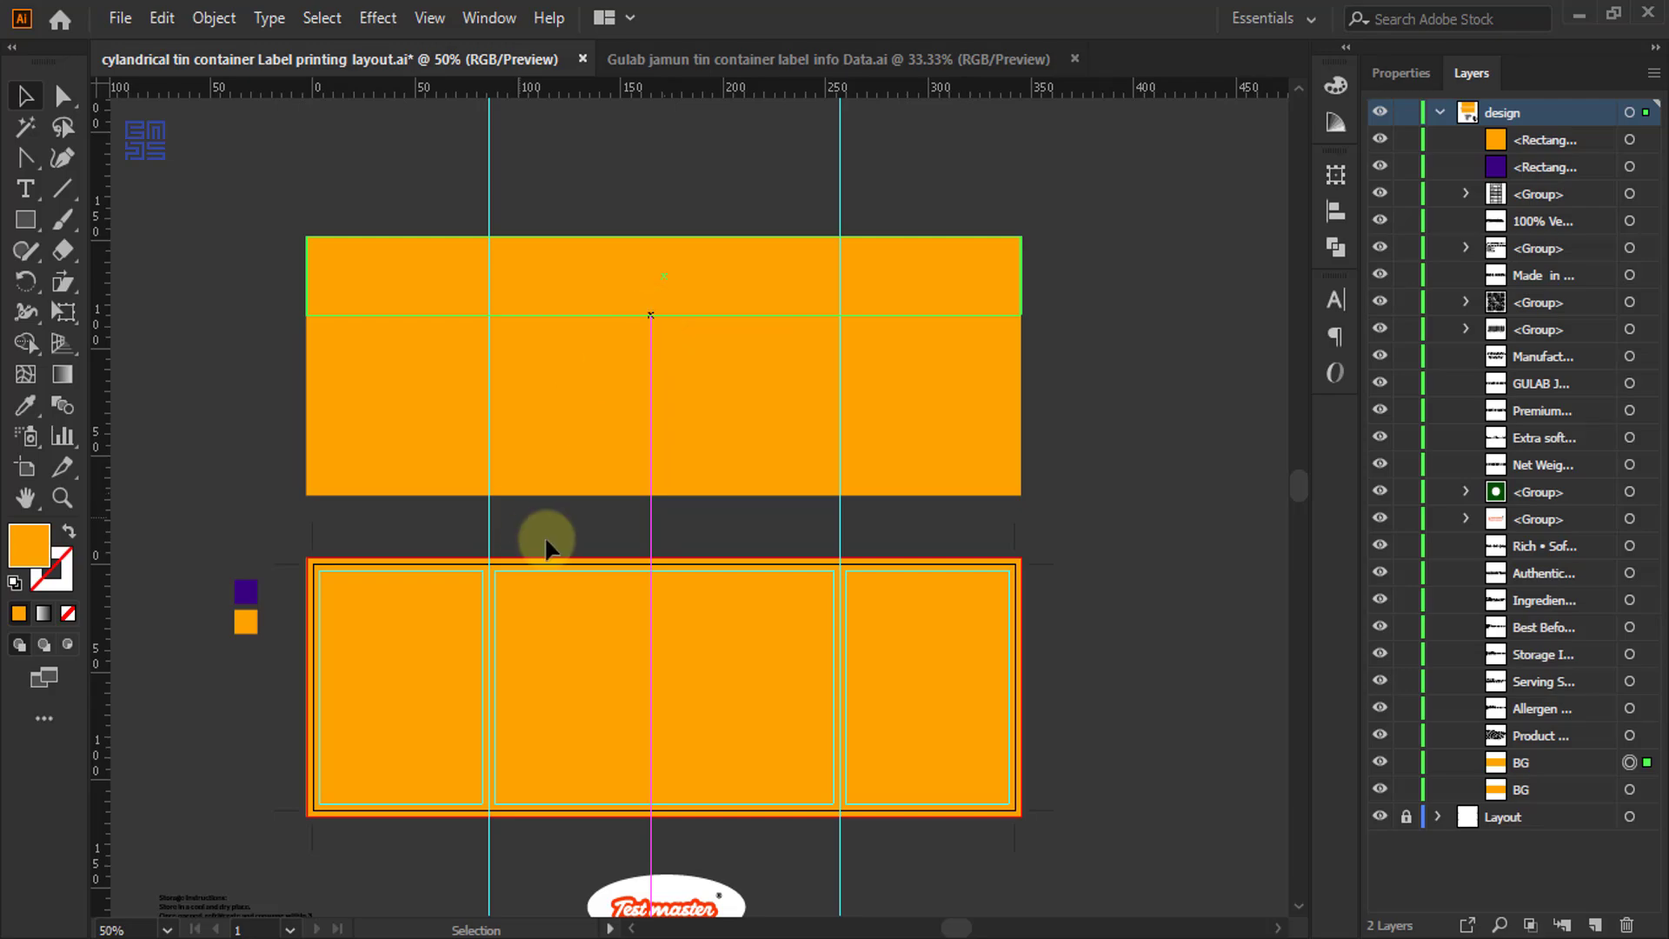
pyautogui.click(25, 404)
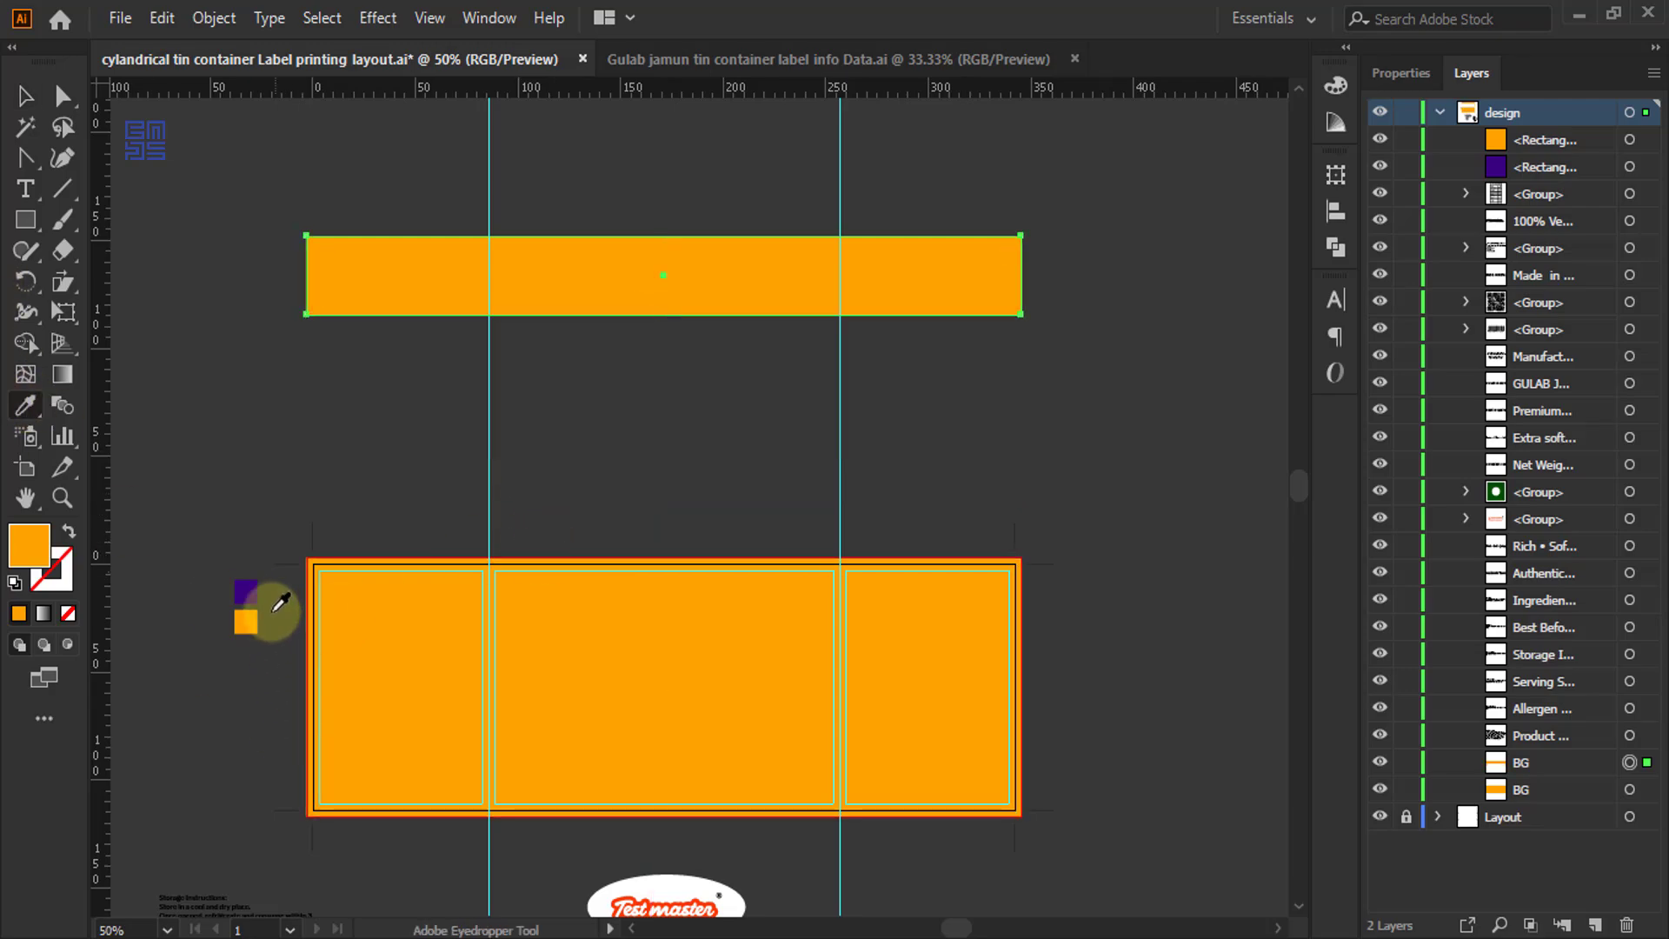
pyautogui.click(246, 593)
pyautogui.click(25, 96)
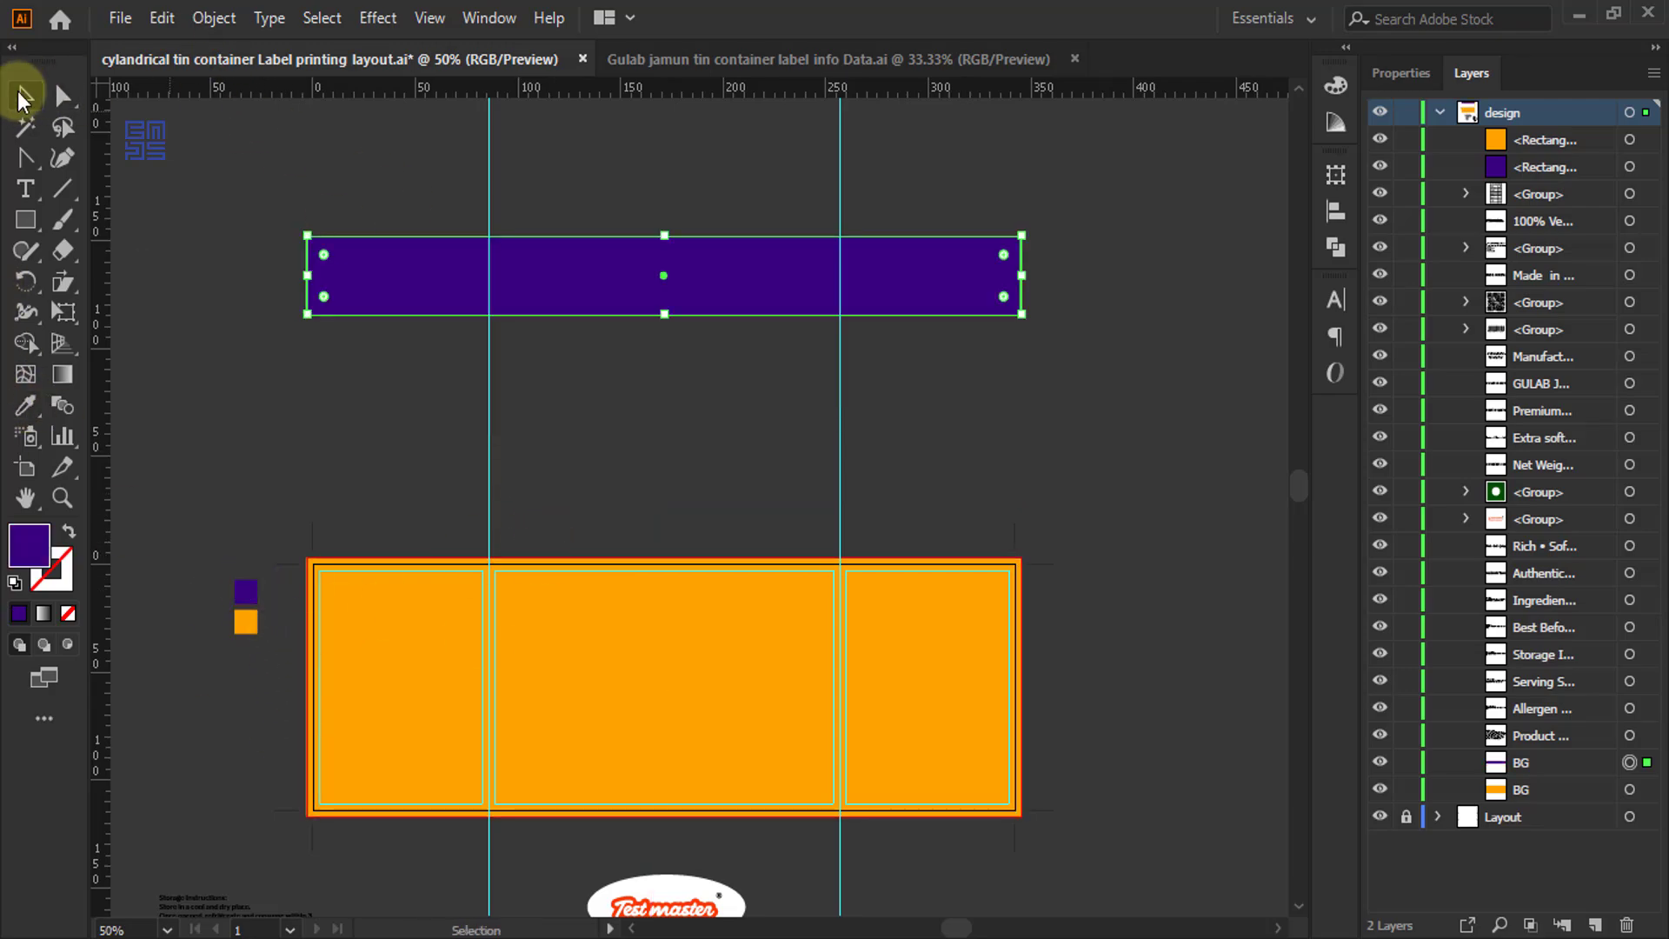
pyautogui.click(711, 430)
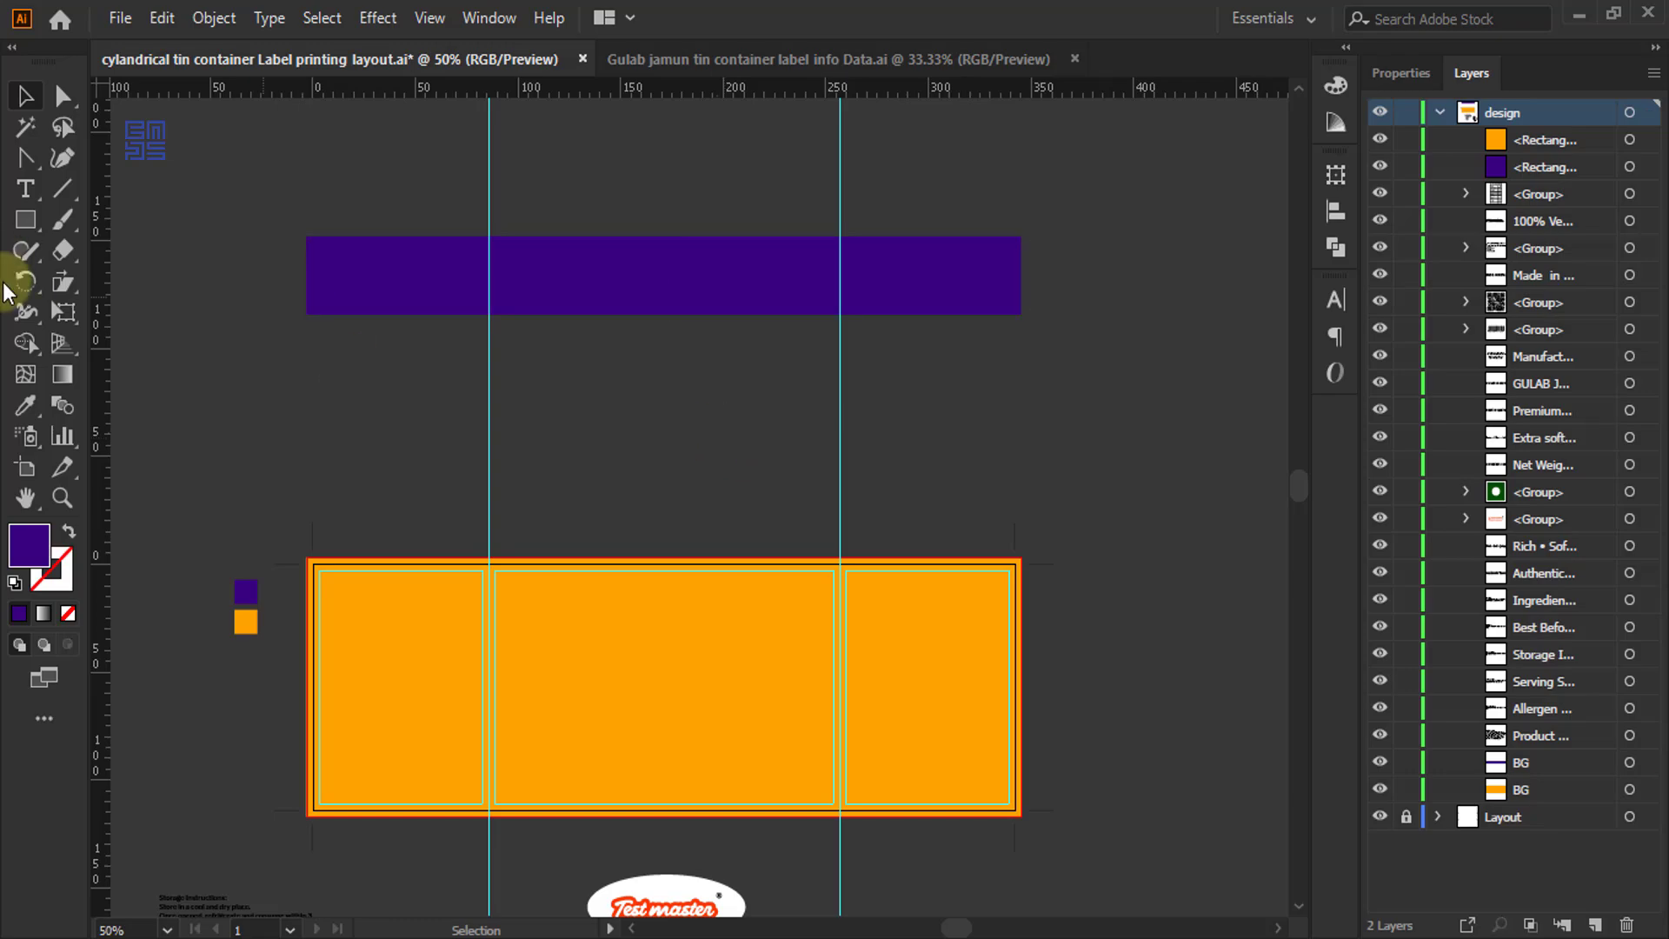
# - Draw a wide purple rectangle between the purple strip and the label layout, then widen it toward the left guide
pyautogui.click(33, 211)
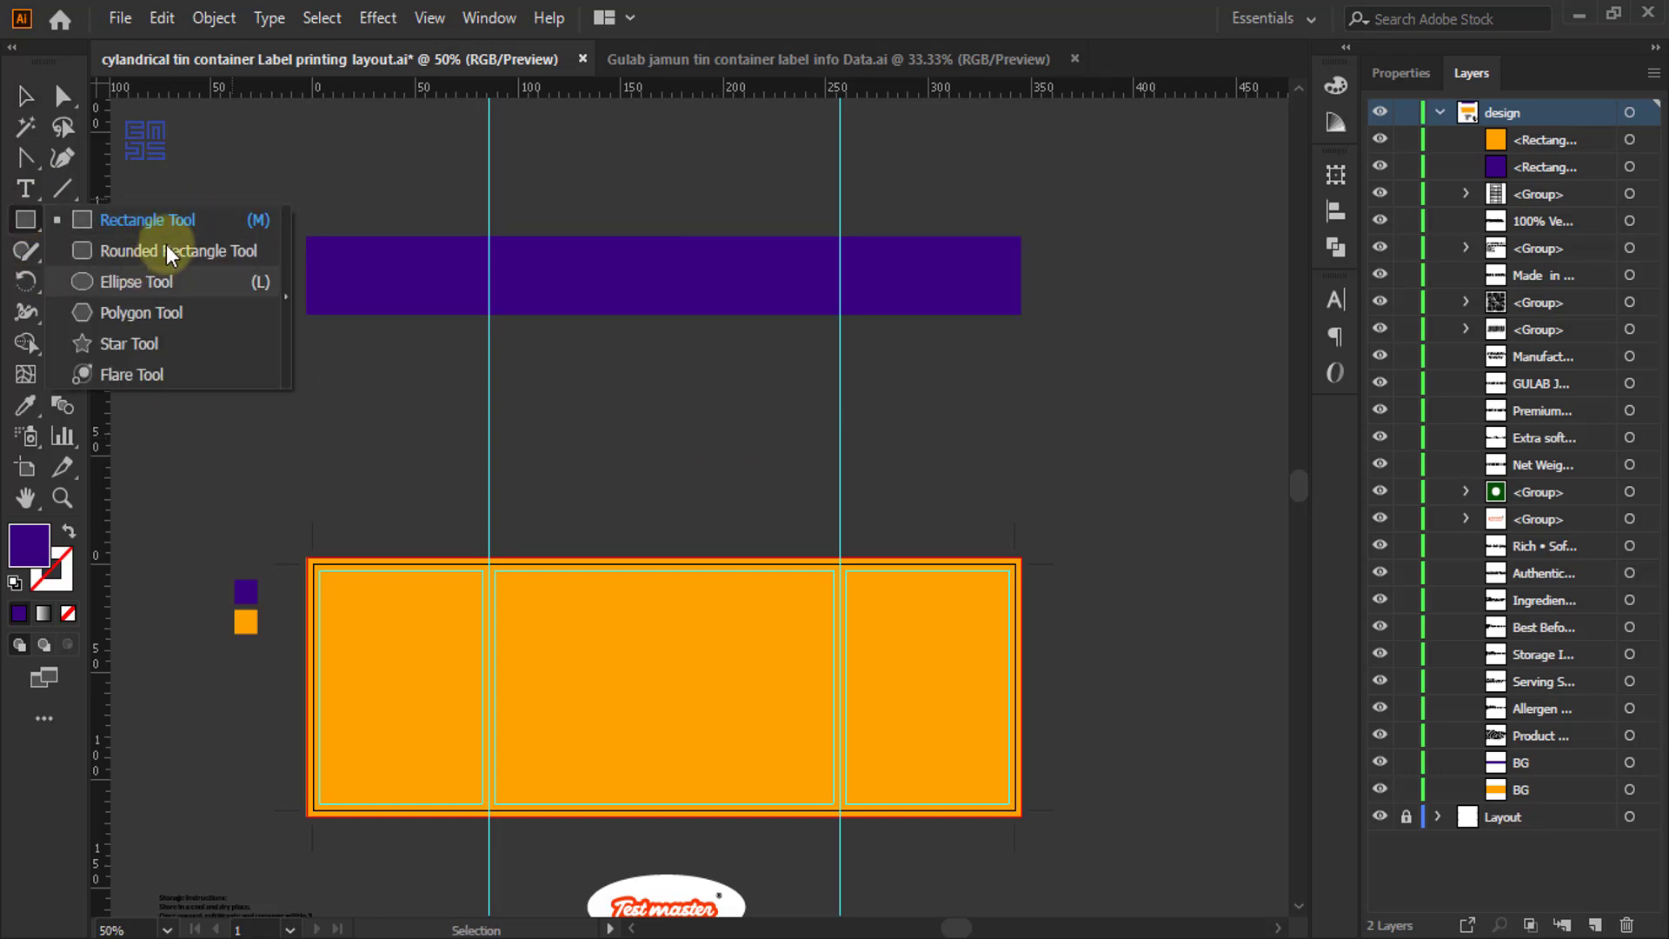
pyautogui.click(164, 221)
pyautogui.hotkey('ctrl', '1')
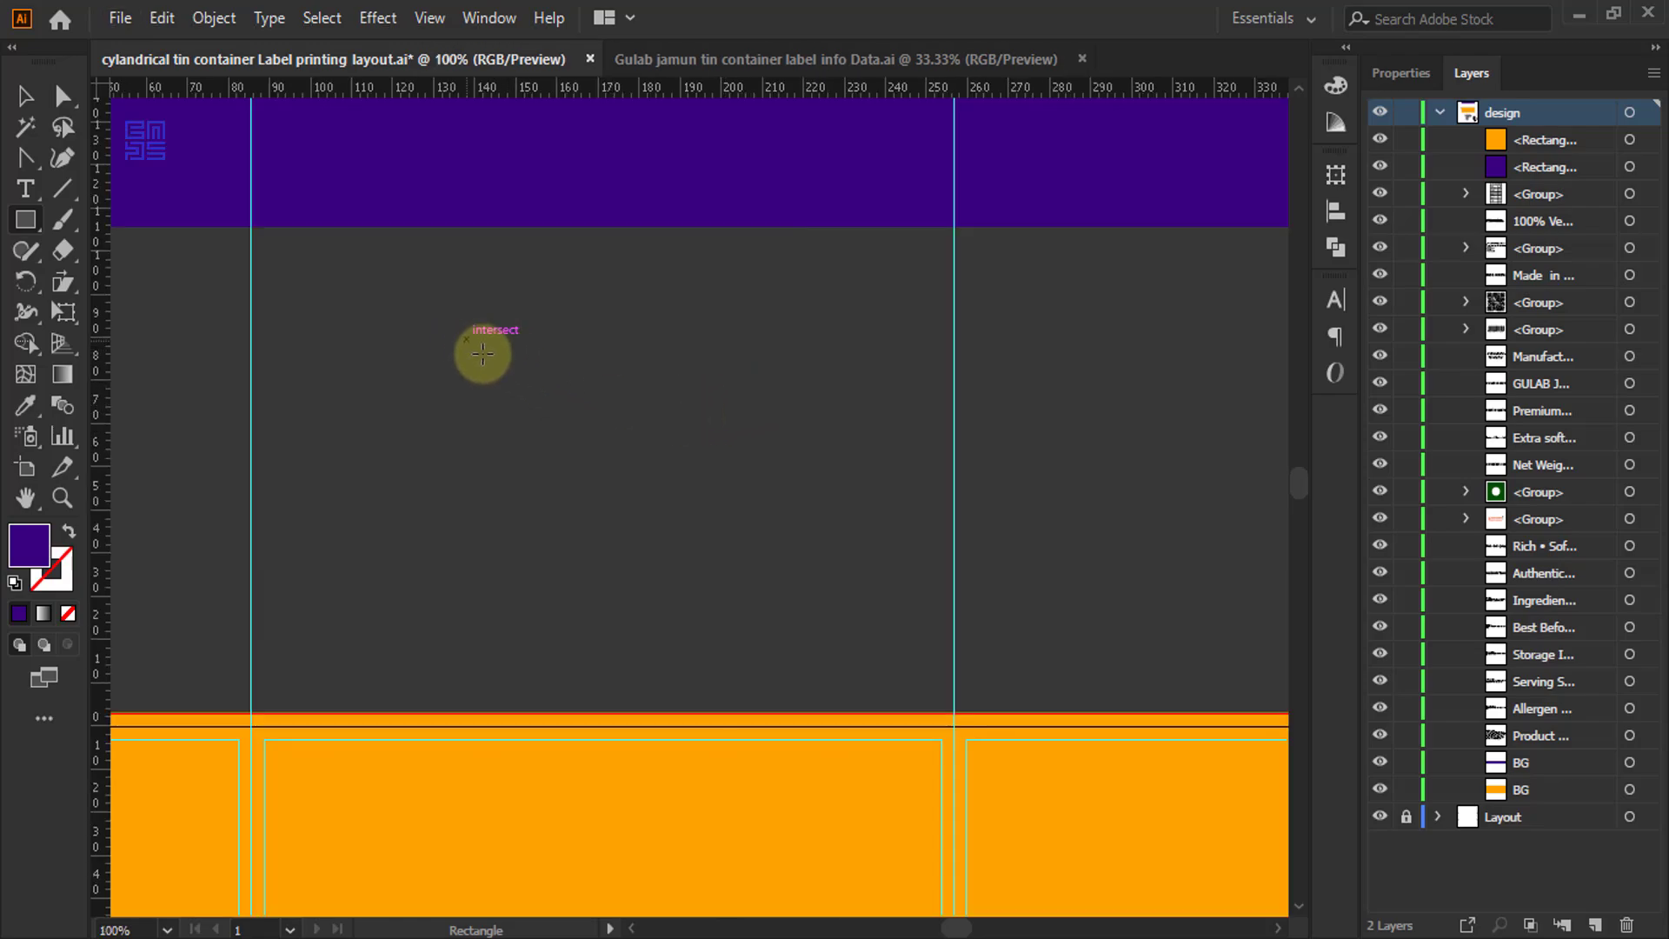
pyautogui.moveTo(482, 353); pyautogui.dragTo(921, 573)
pyautogui.click(26, 96)
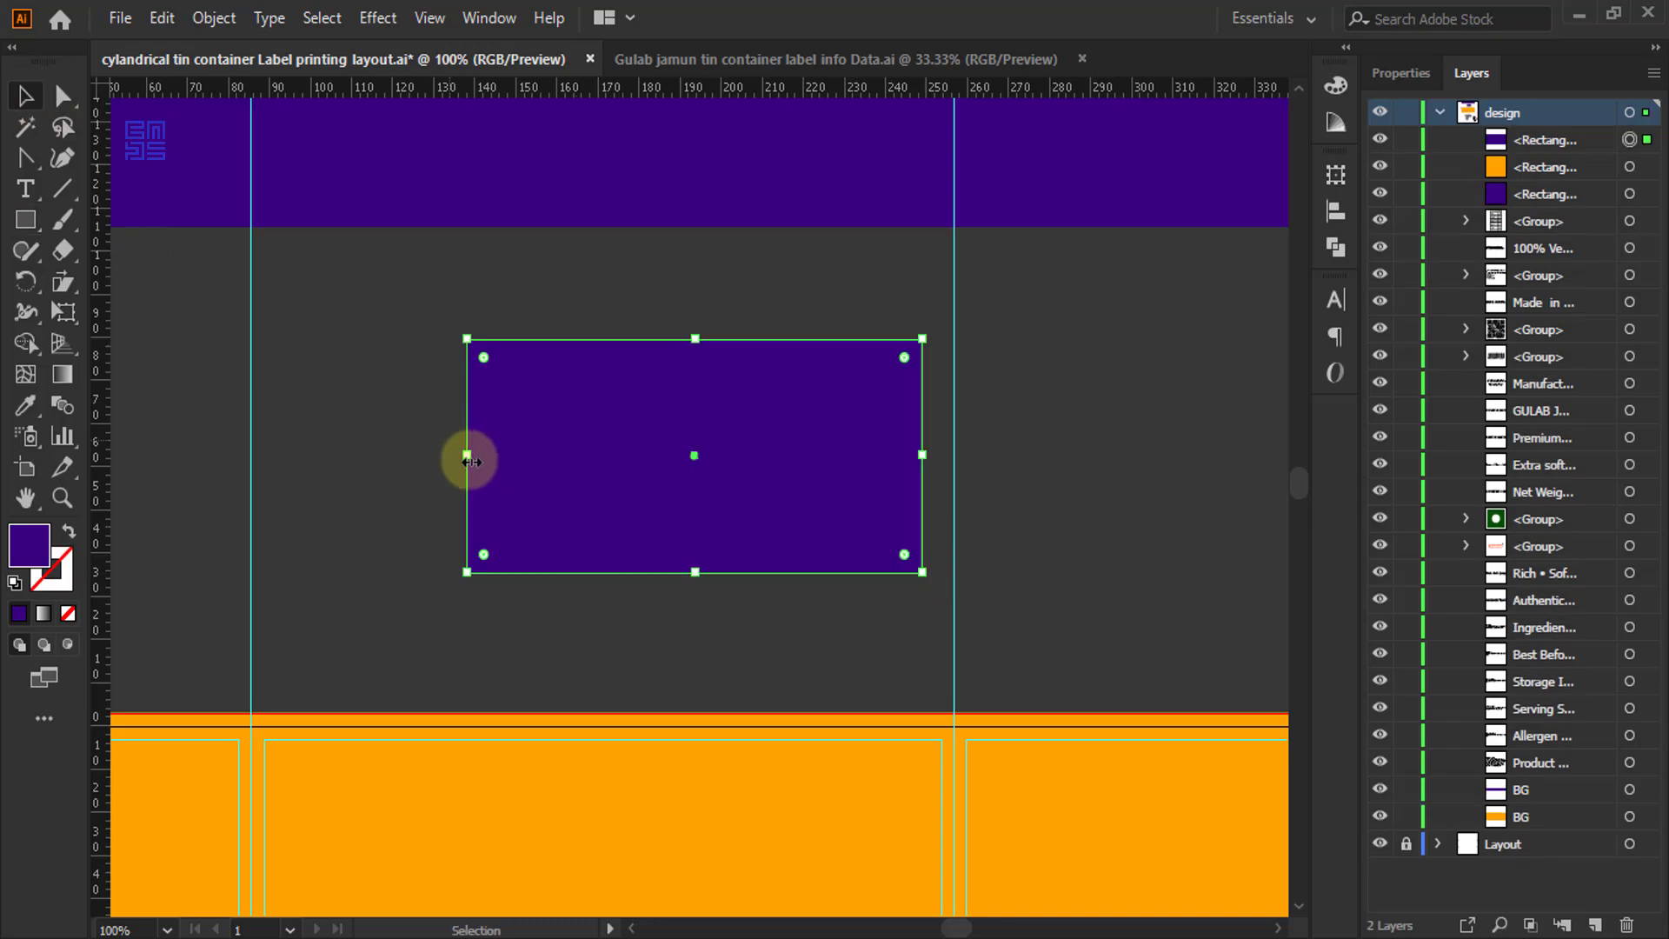
pyautogui.moveTo(468, 454); pyautogui.dragTo(346, 455)
pyautogui.moveTo(352, 457); pyautogui.dragTo(363, 454)
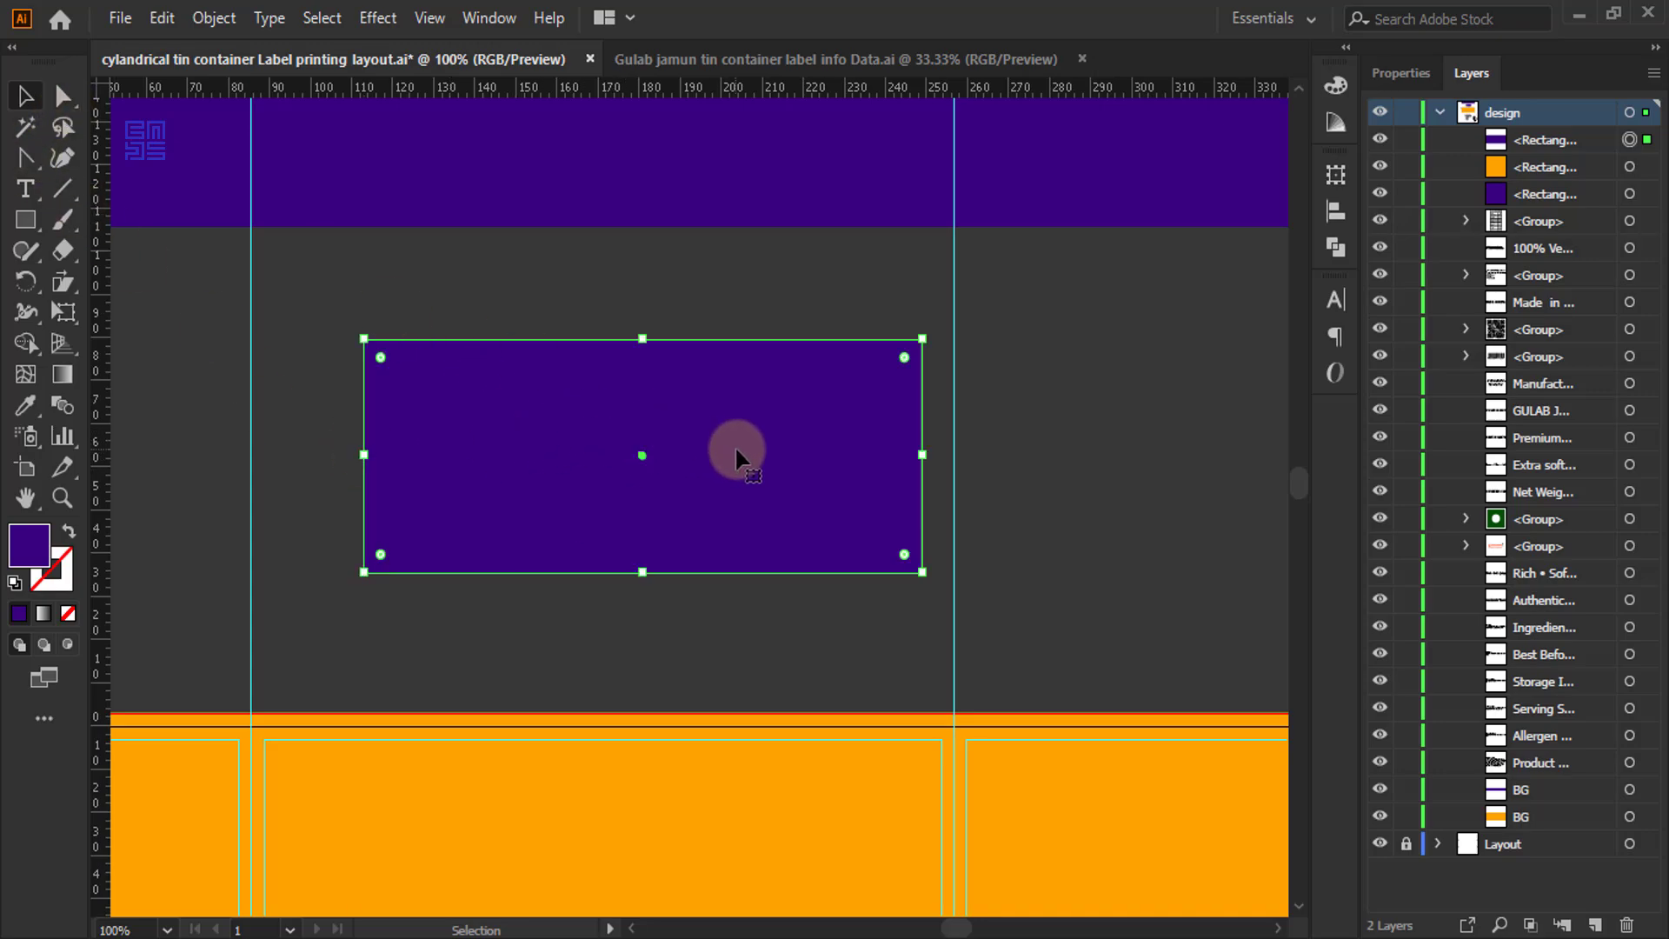
# - Round both upper corners of the purple rectangle with a large radius, keeping its lower corners square
pyautogui.click(62, 96)
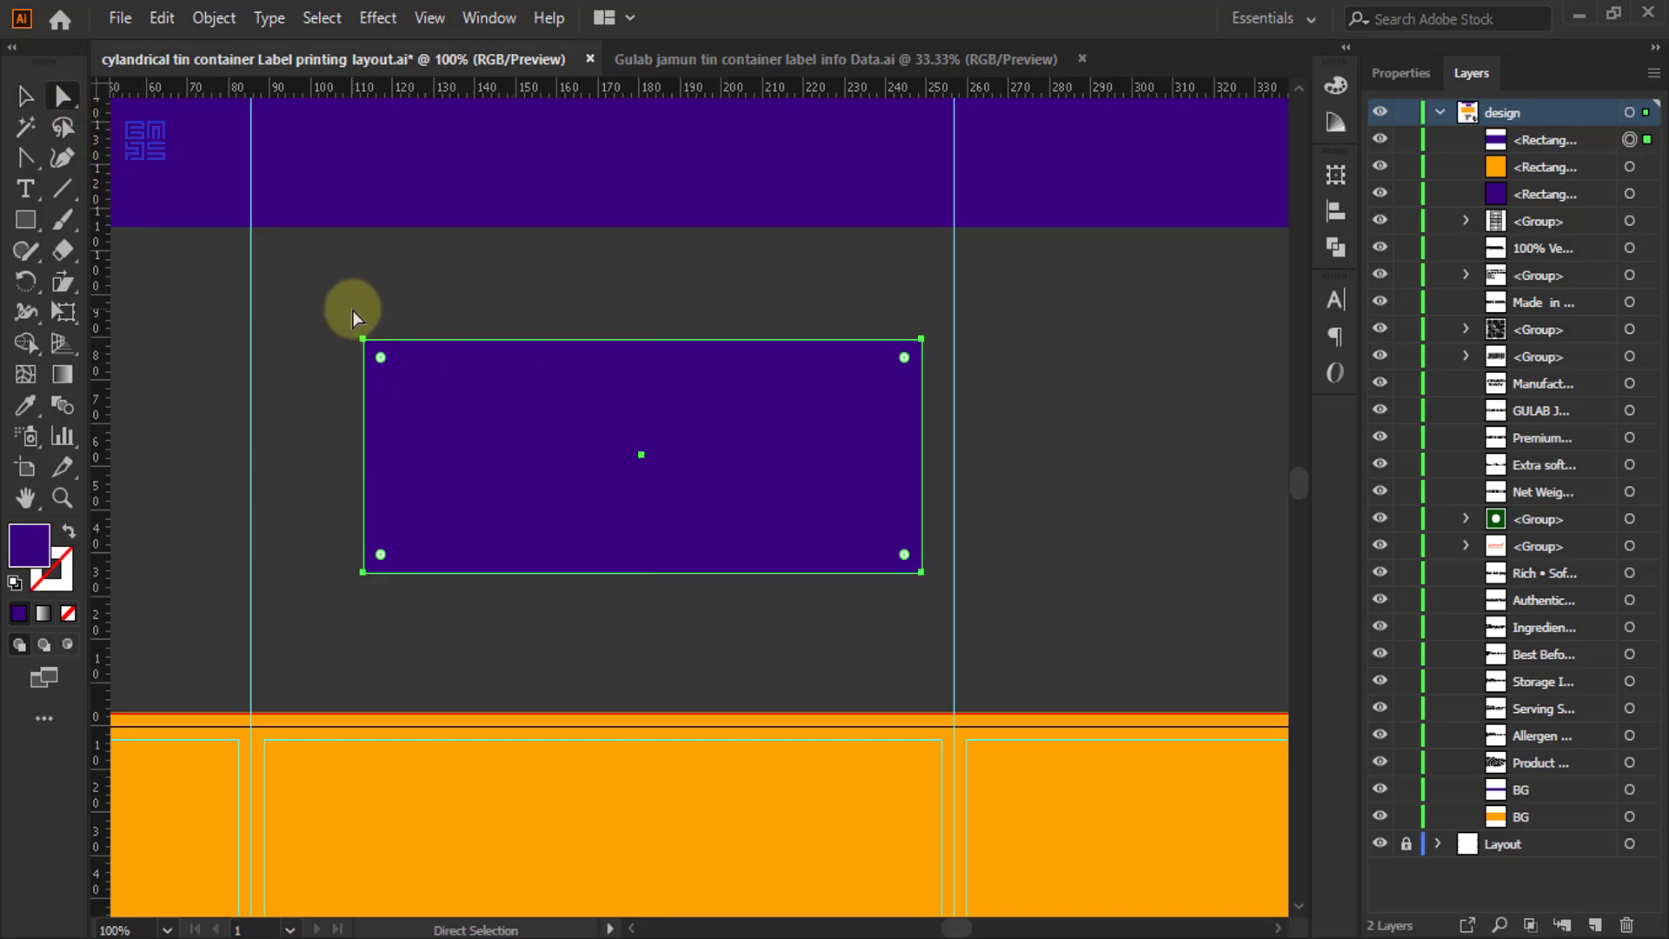
pyautogui.moveTo(353, 310); pyautogui.dragTo(870, 406)
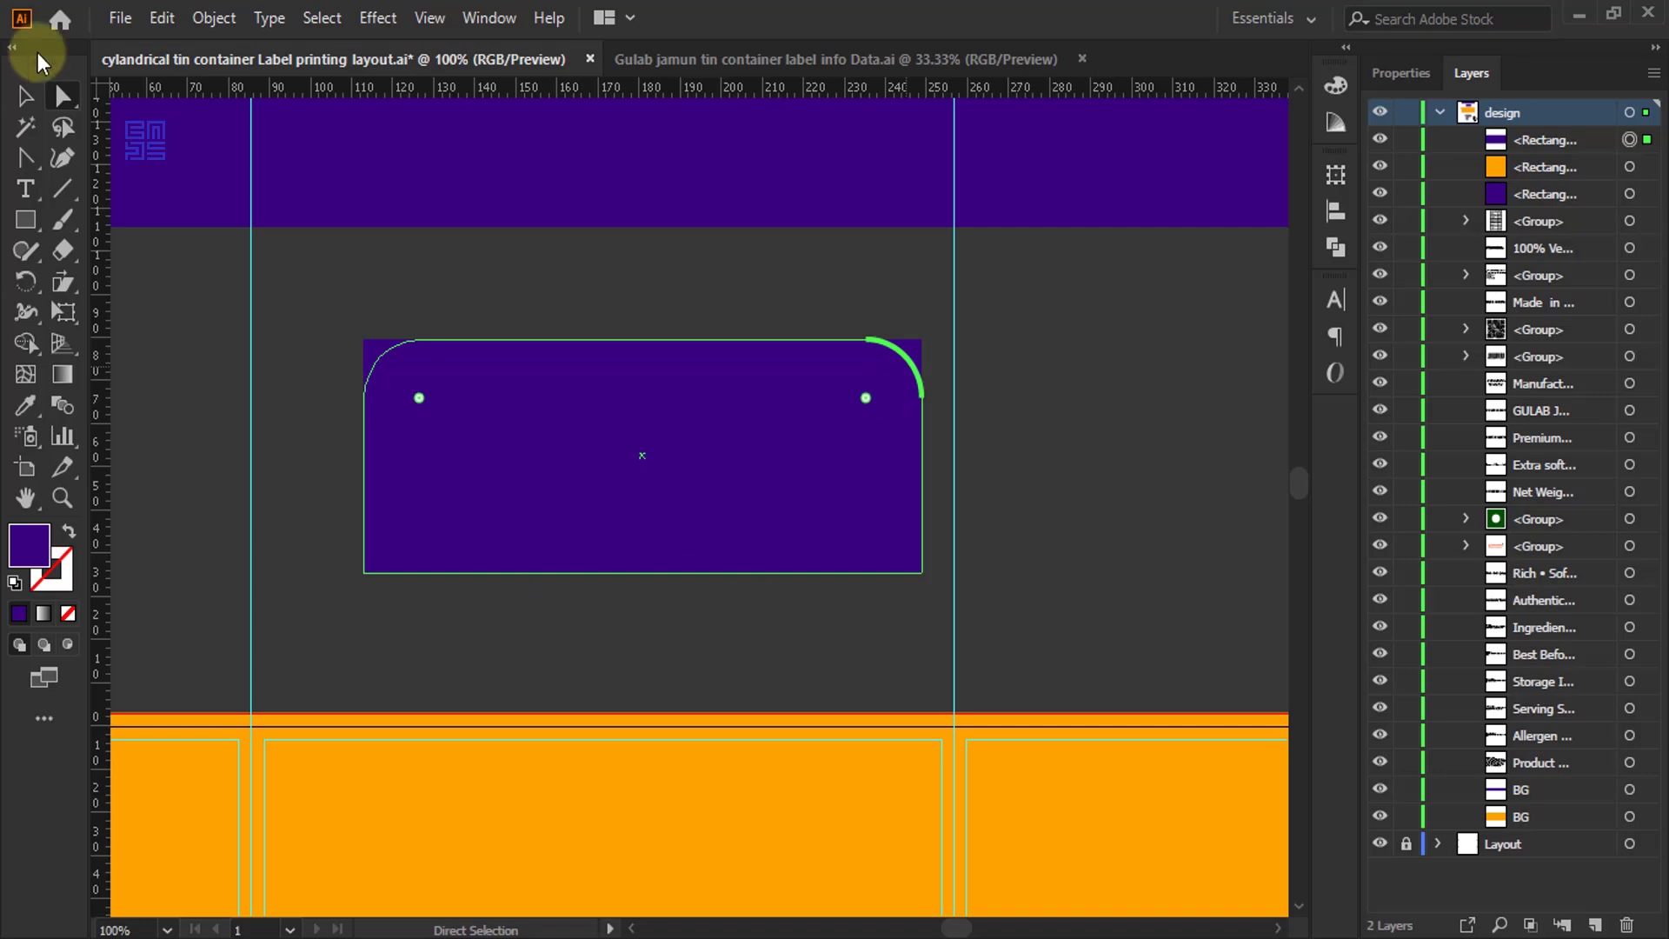
# - Duplicate the round-cornered purple rectangle, scale the copy down proportionally, and place it so it rises above the original's top edge
pyautogui.click(25, 97)
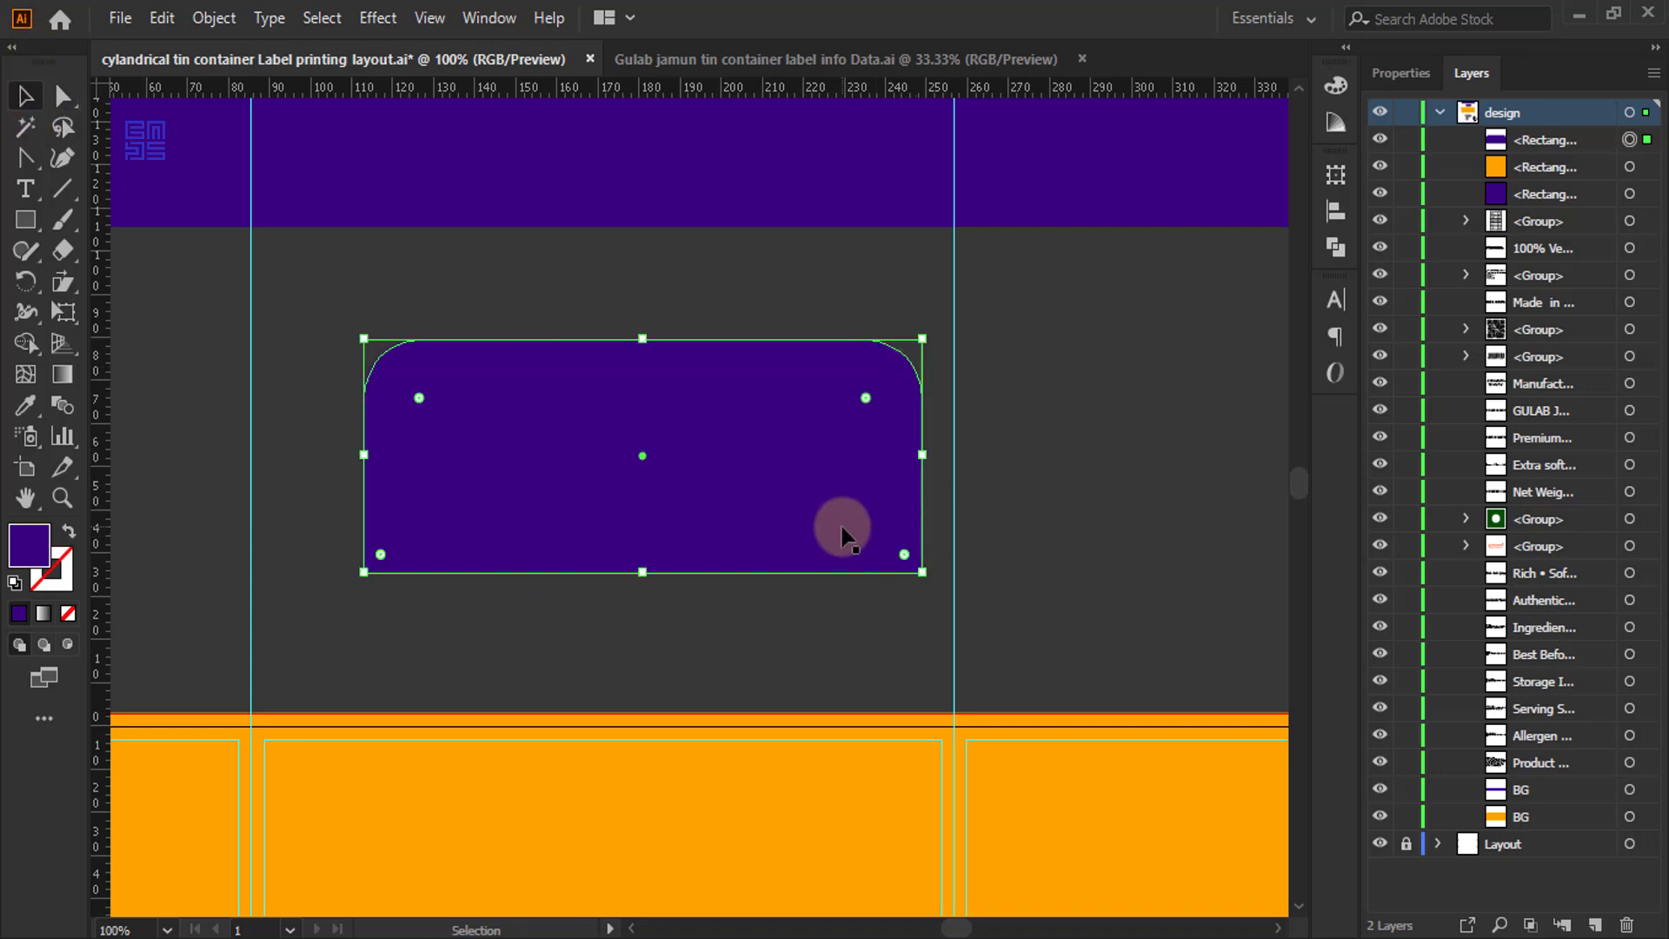
pyautogui.moveTo(840, 526); pyautogui.dragTo(812, 299)
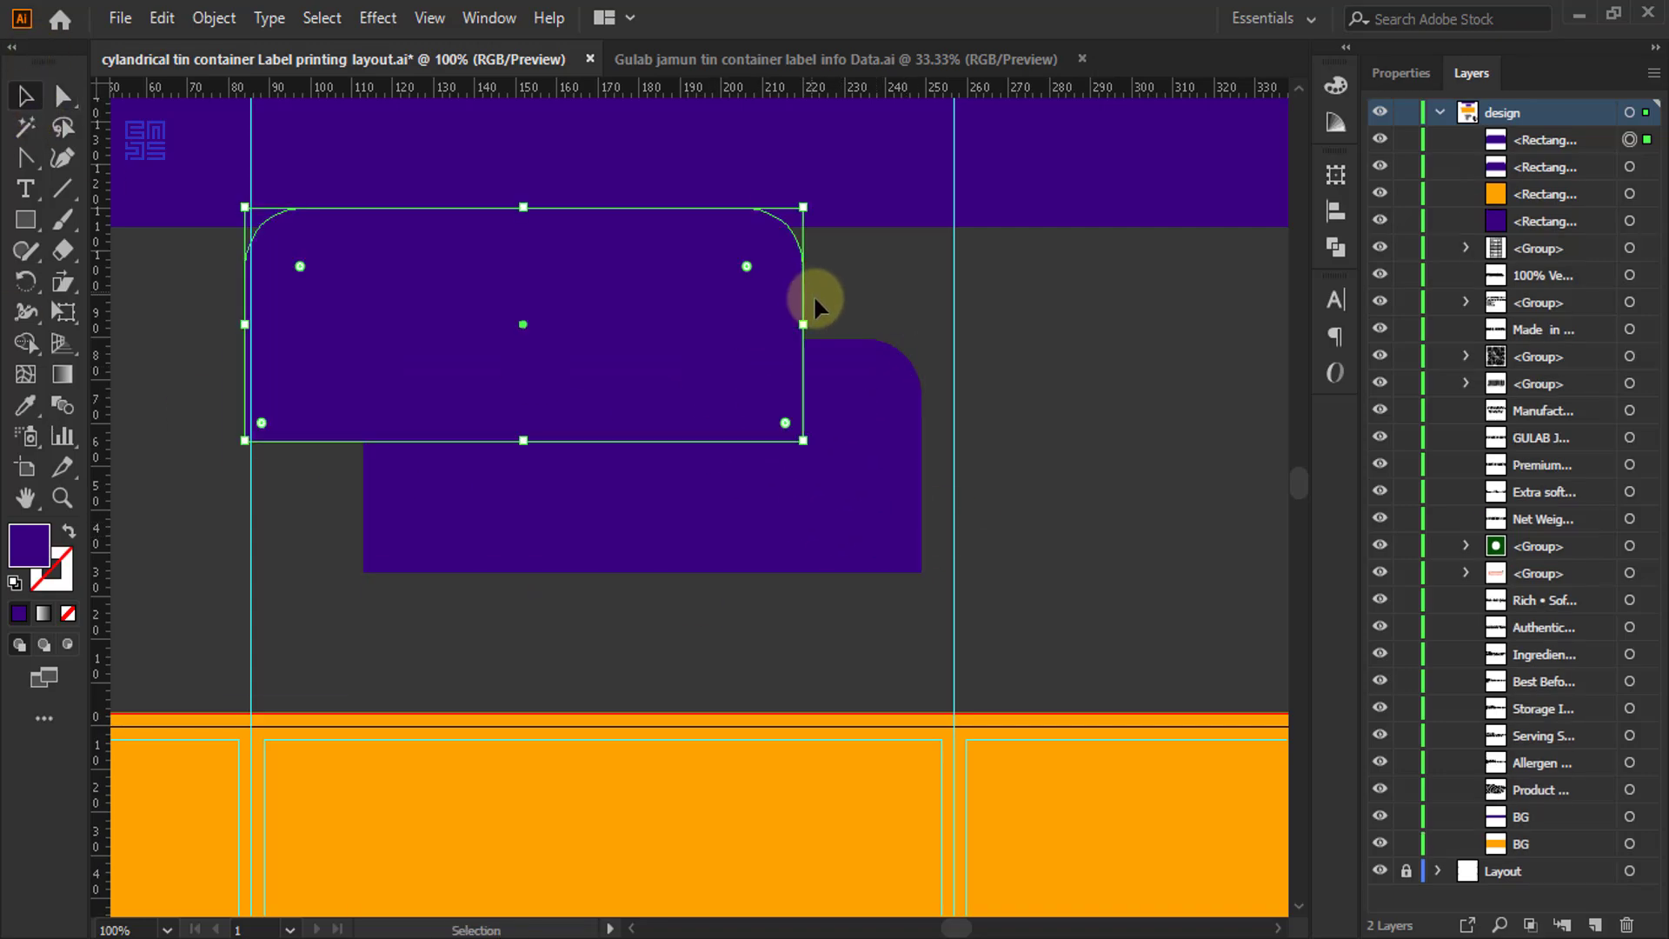
pyautogui.moveTo(803, 206); pyautogui.dragTo(662, 266)
pyautogui.moveTo(600, 352); pyautogui.dragTo(805, 376)
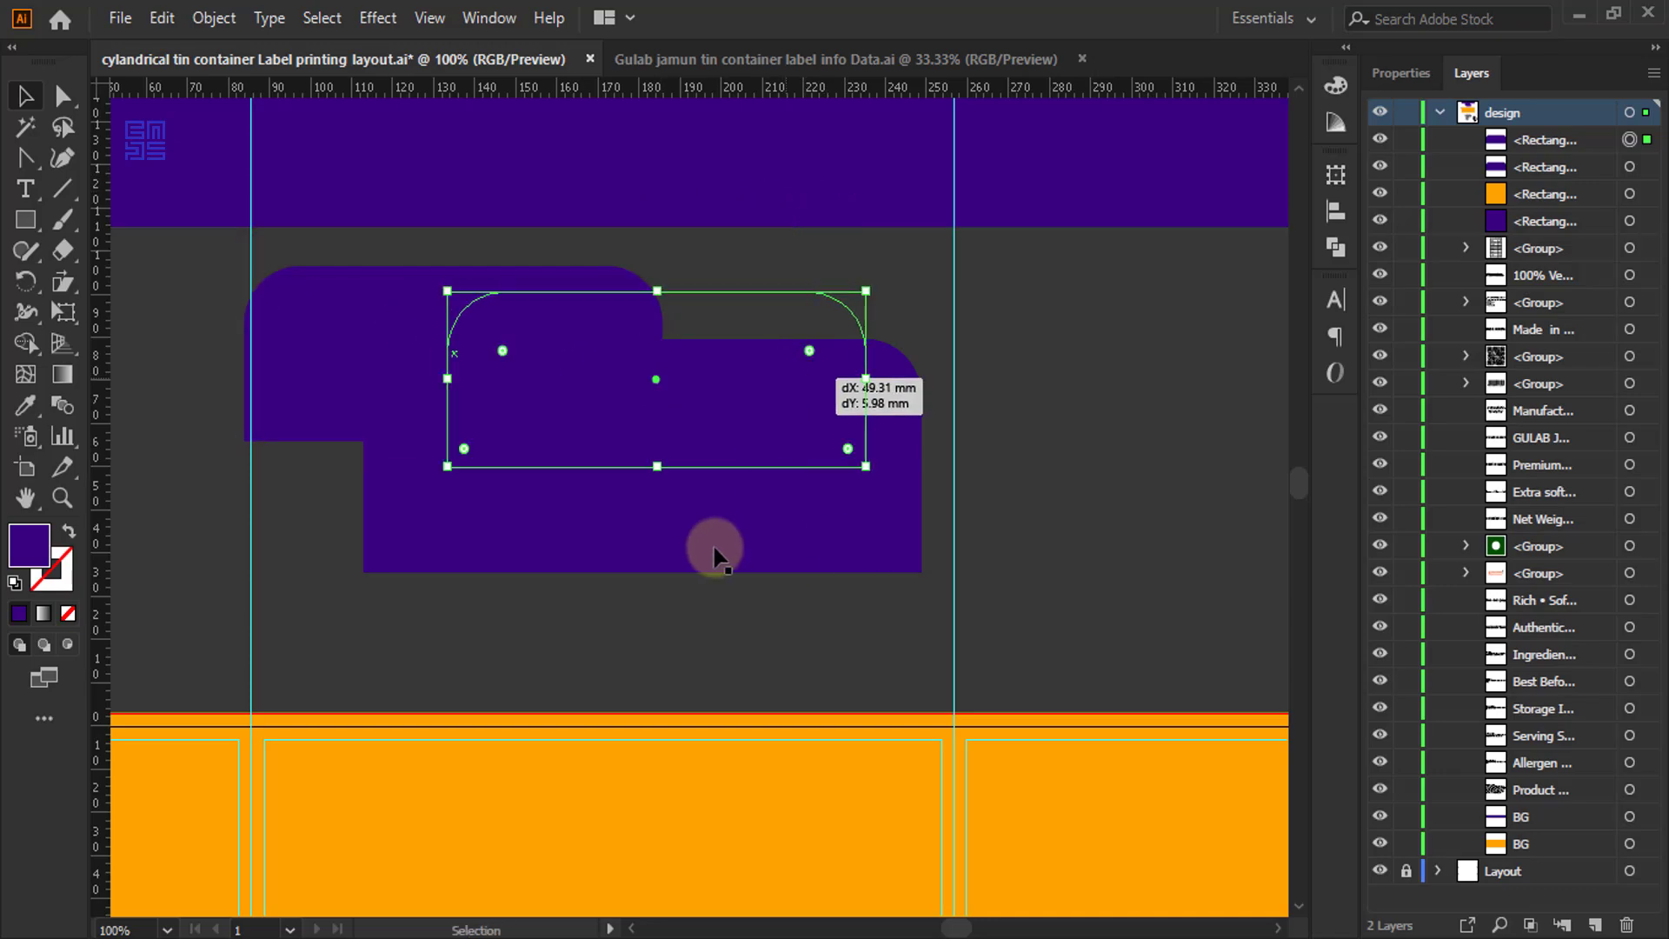
# - Fill both round-cornered rectangles with white and center-align them horizontally on each other
pyautogui.moveTo(398, 261); pyautogui.dragTo(753, 559)
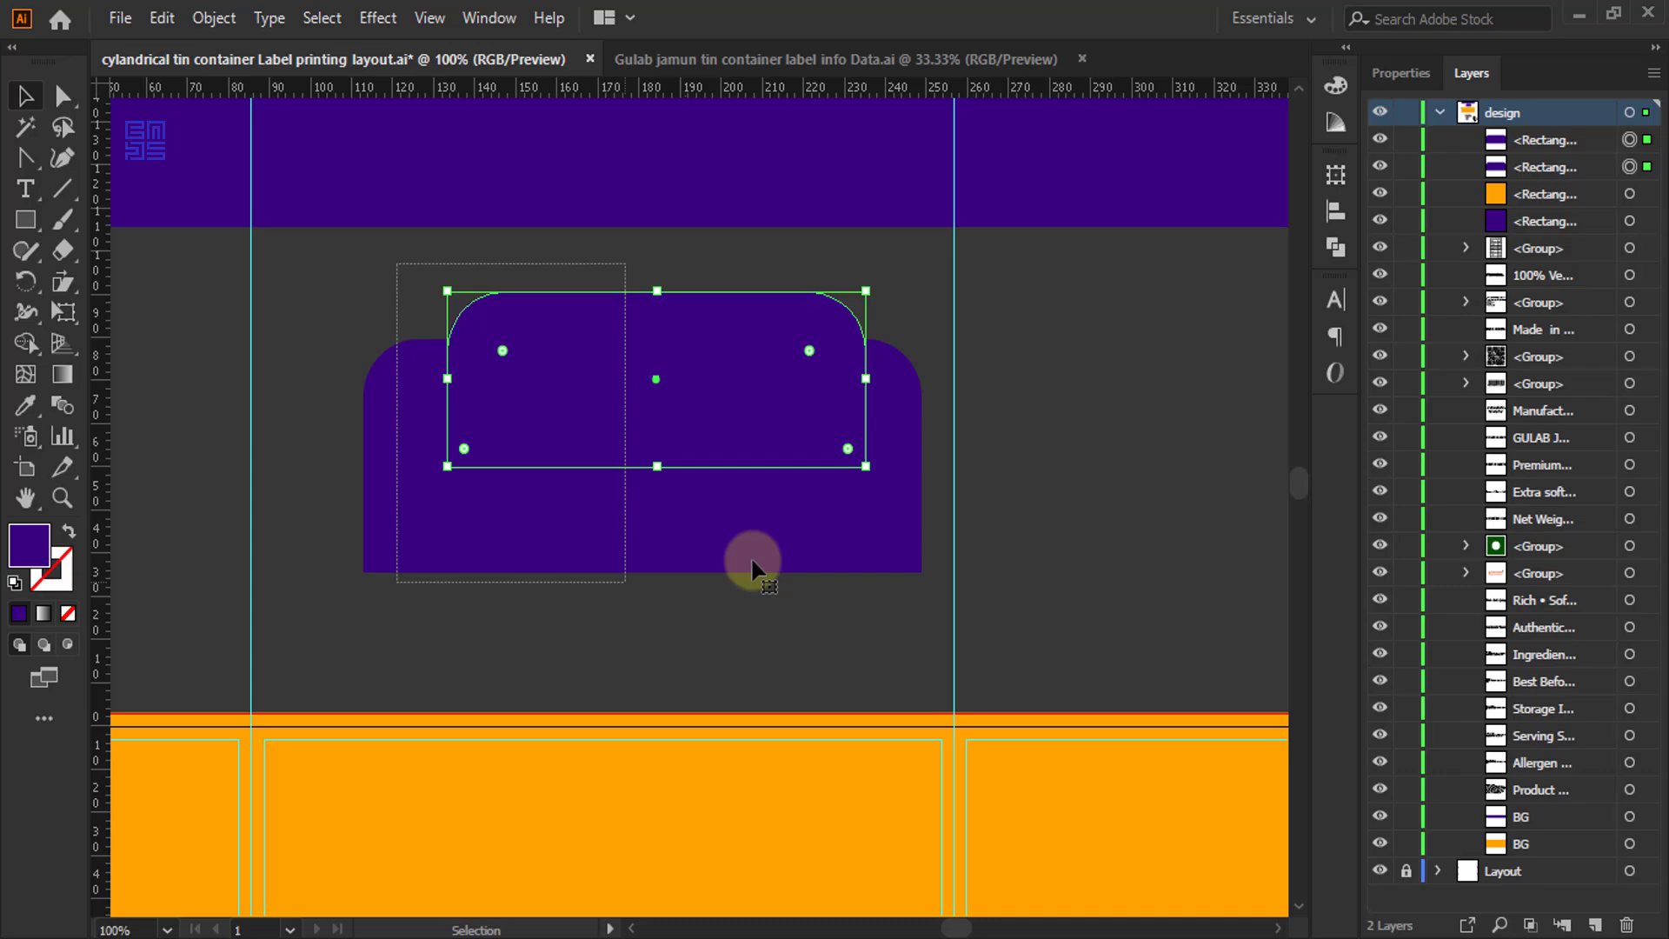
pyautogui.click(1335, 85)
pyautogui.click(1065, 250)
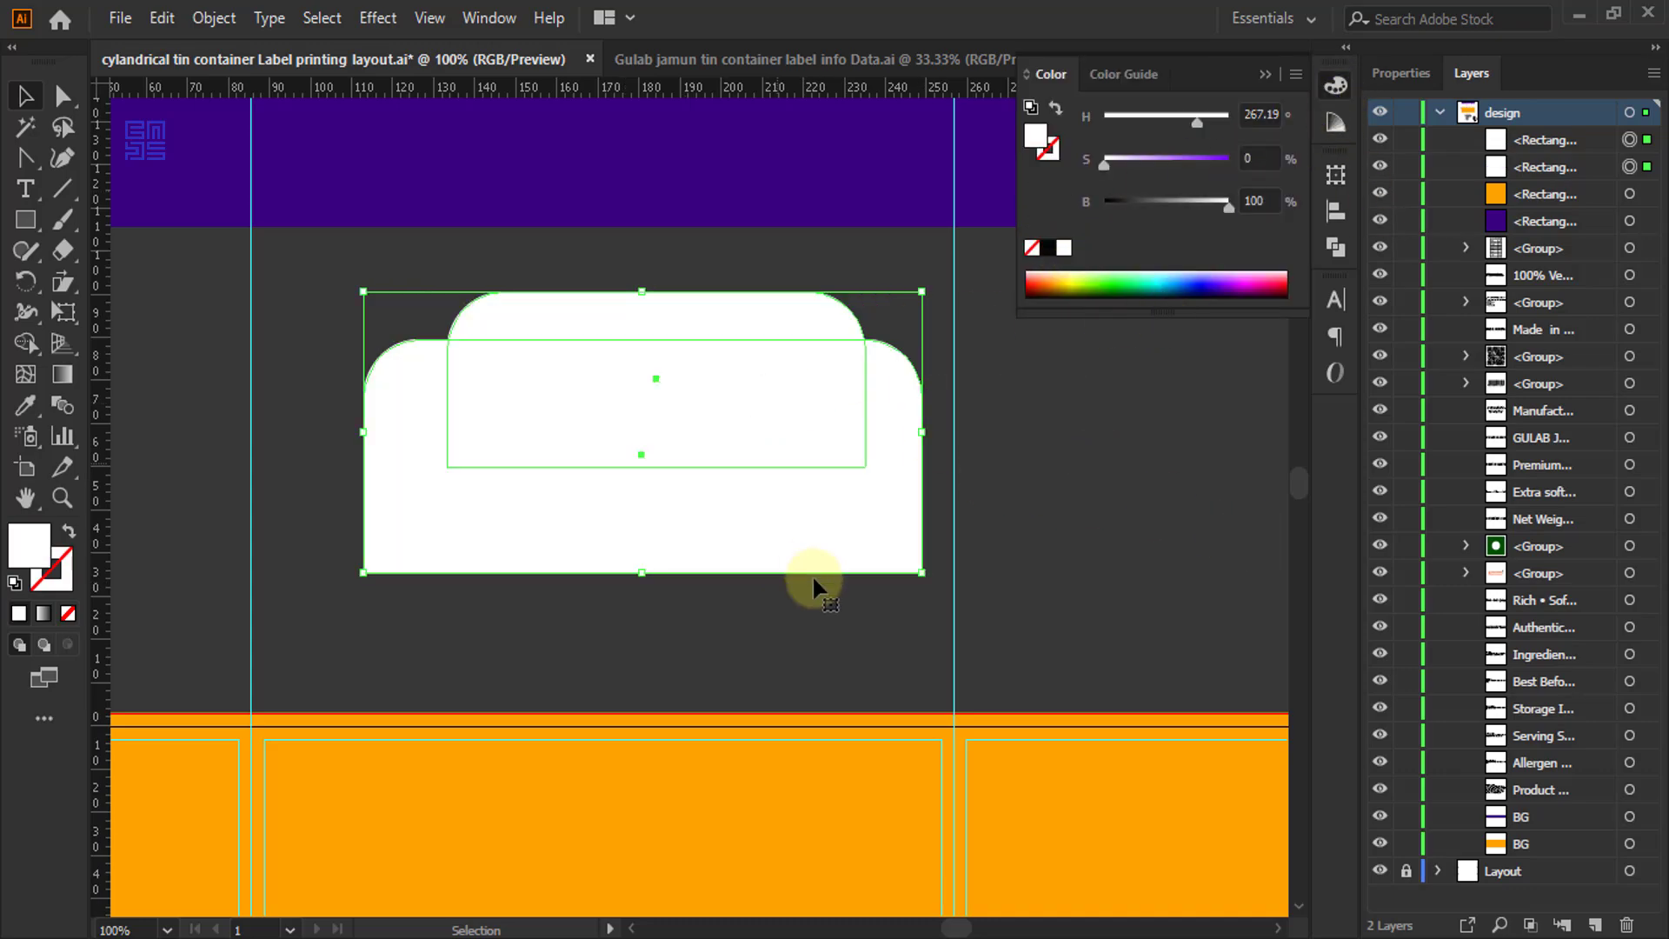
pyautogui.click(1334, 214)
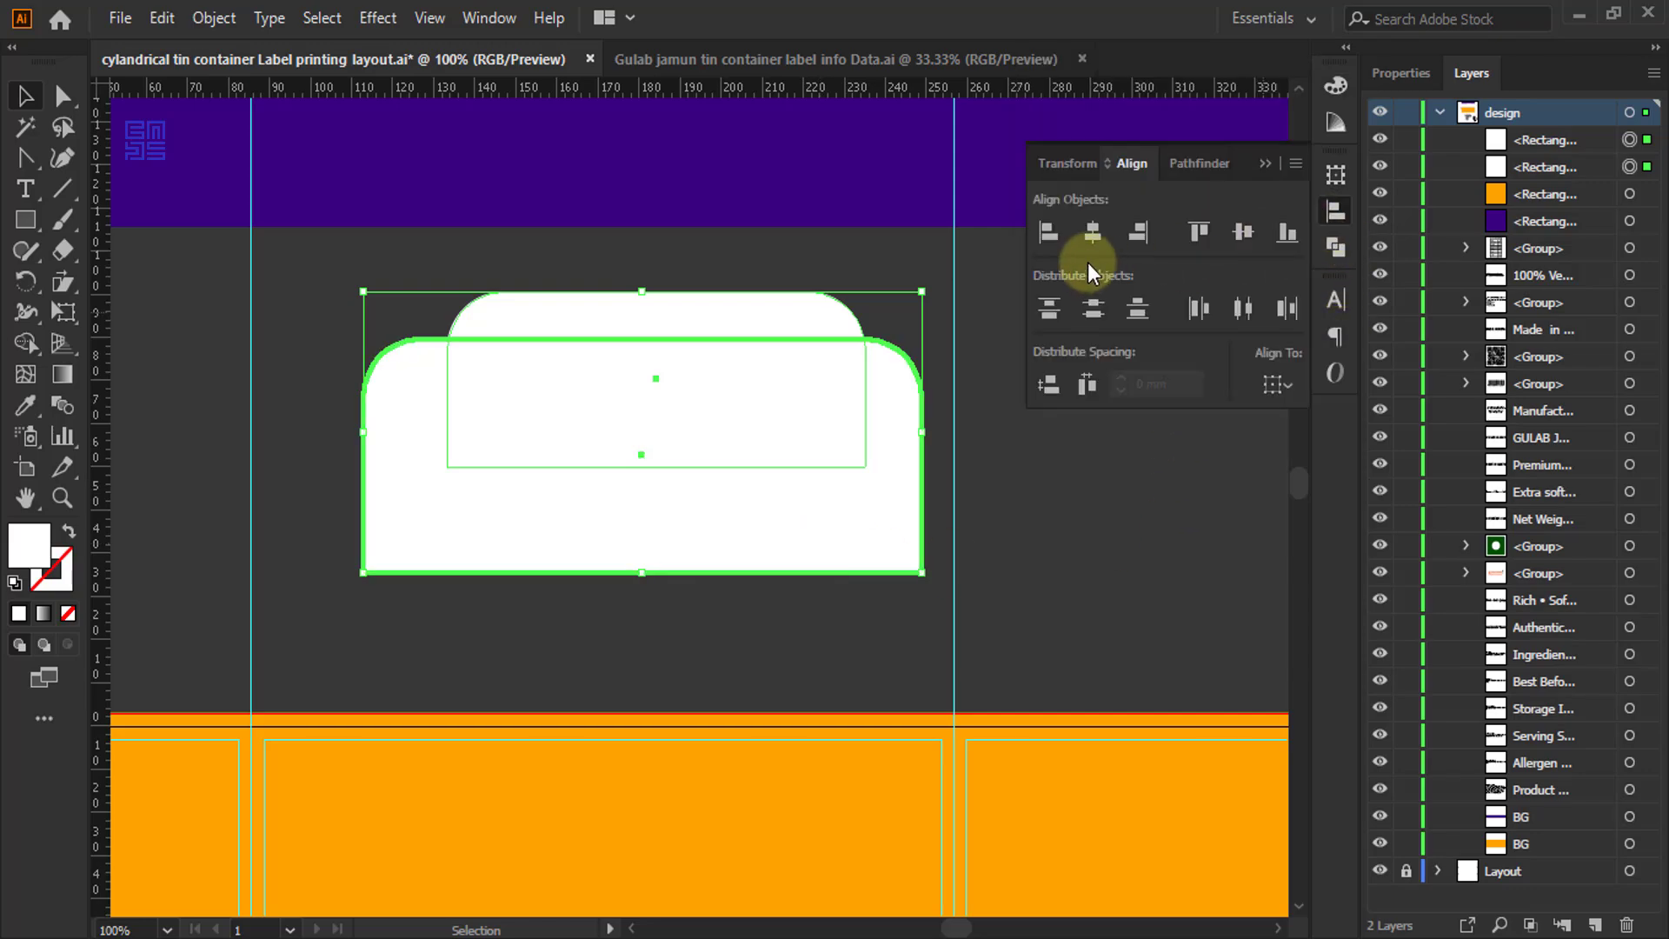
pyautogui.click(1154, 525)
# - Shorten the larger white rectangle by raising its lower edge close to the smaller rectangle's lower edge
pyautogui.scroll(-1, 363, 479)
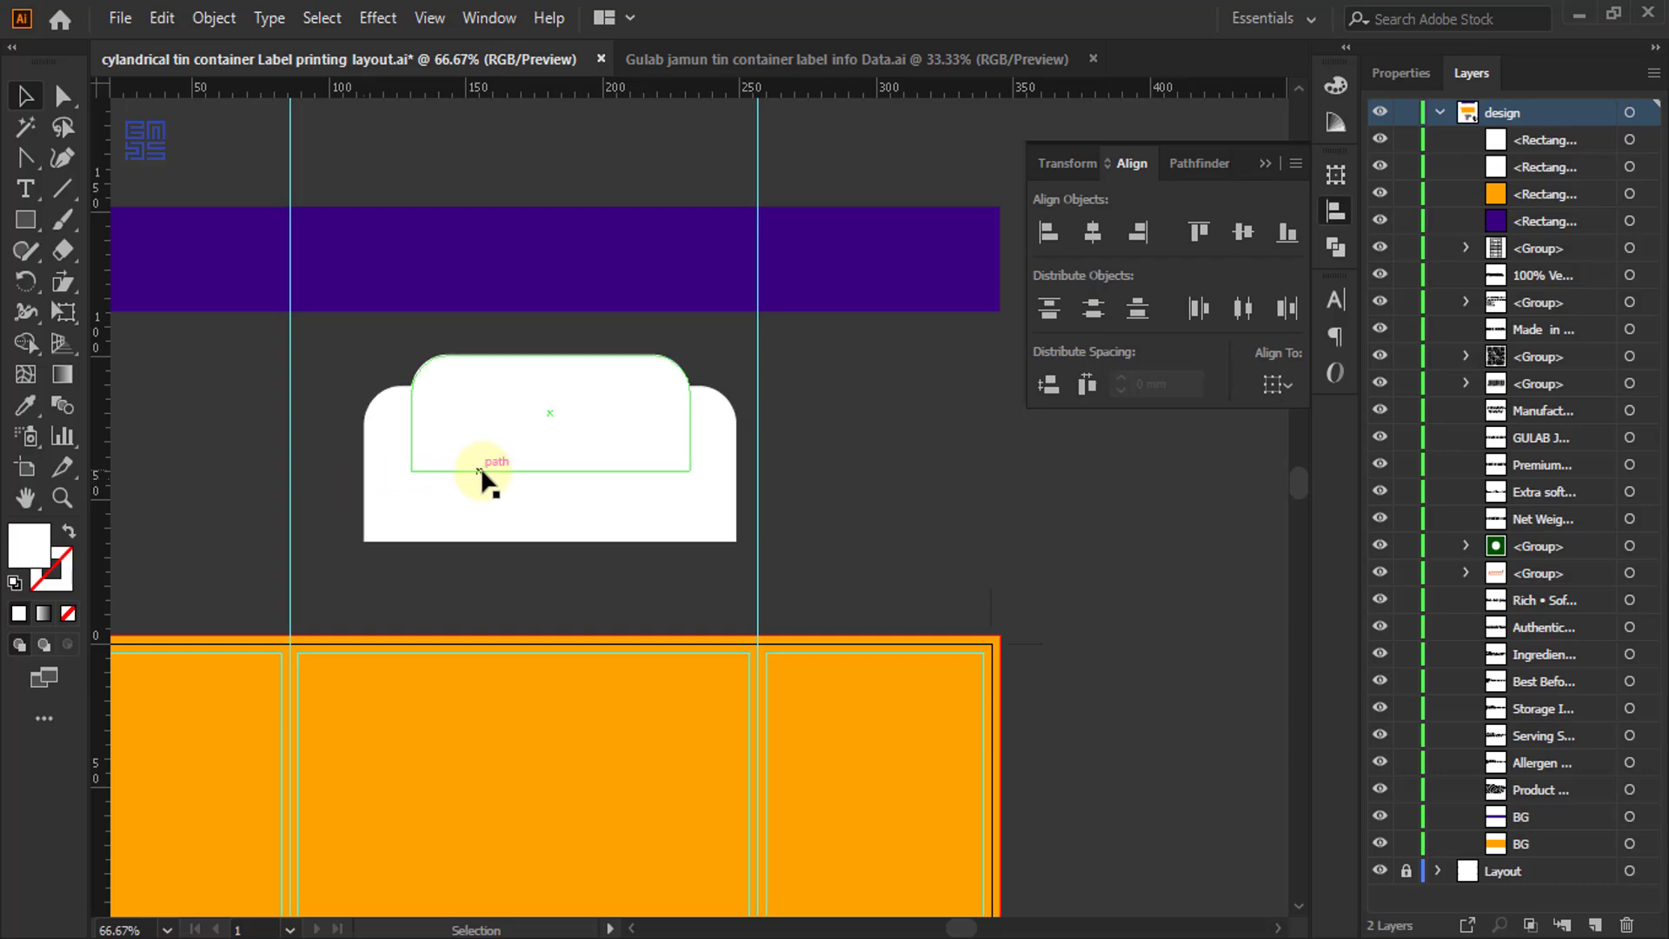
pyautogui.scroll(1, 491, 473)
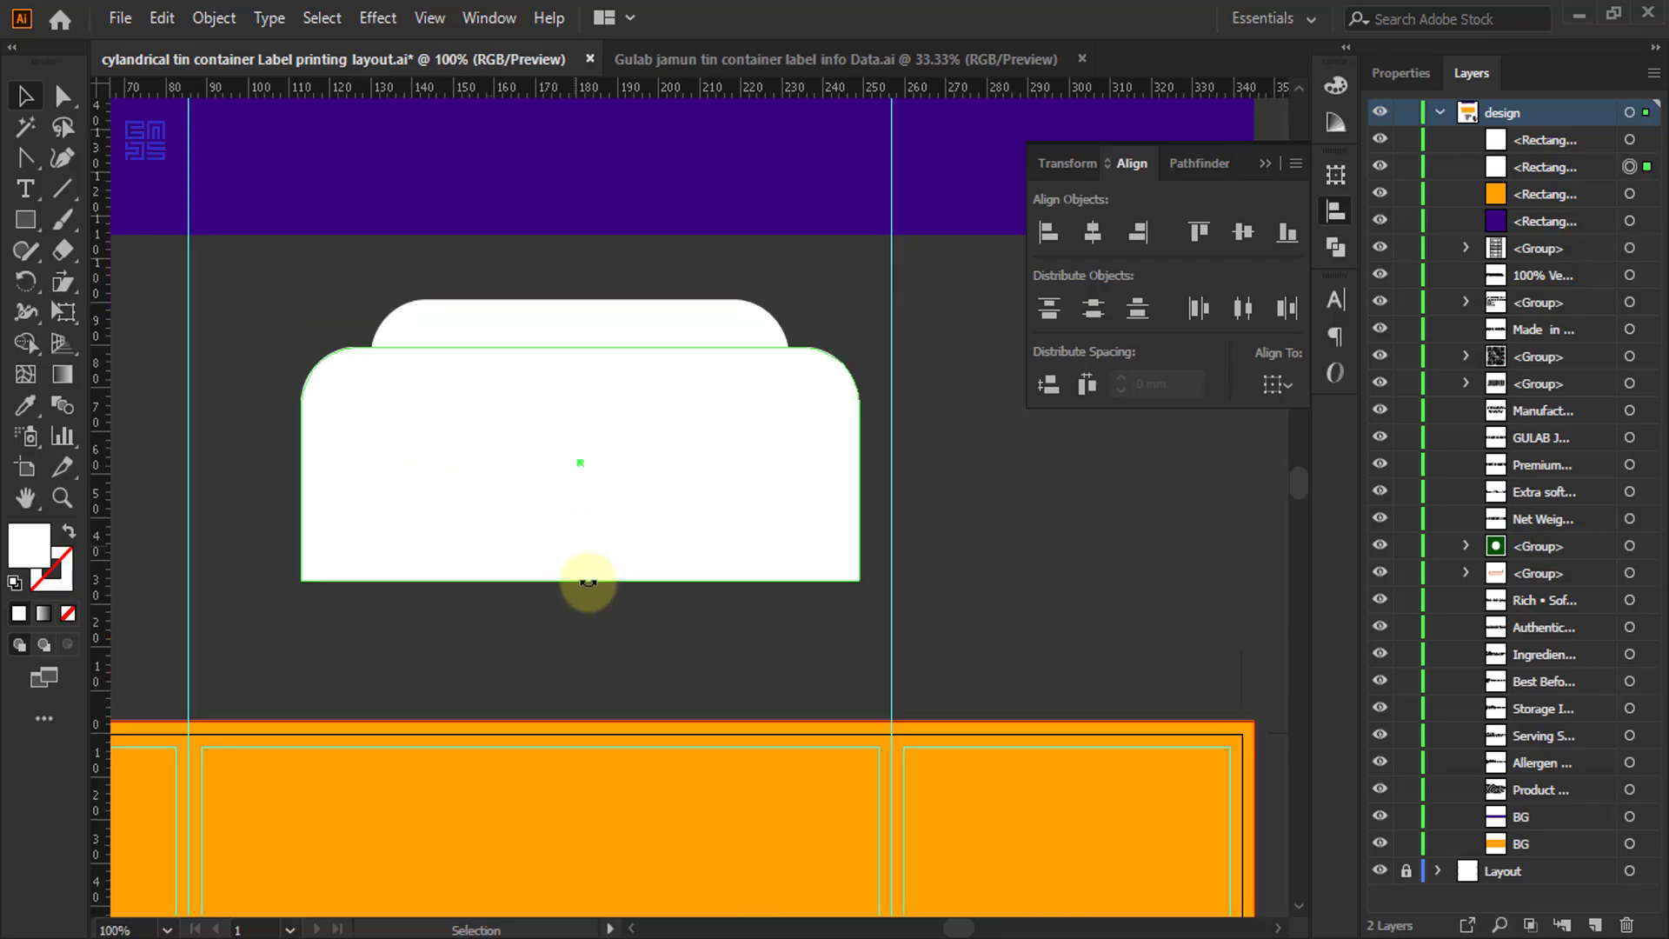
pyautogui.click(588, 580)
pyautogui.moveTo(582, 580); pyautogui.dragTo(576, 474)
pyautogui.scroll(3, 577, 601)
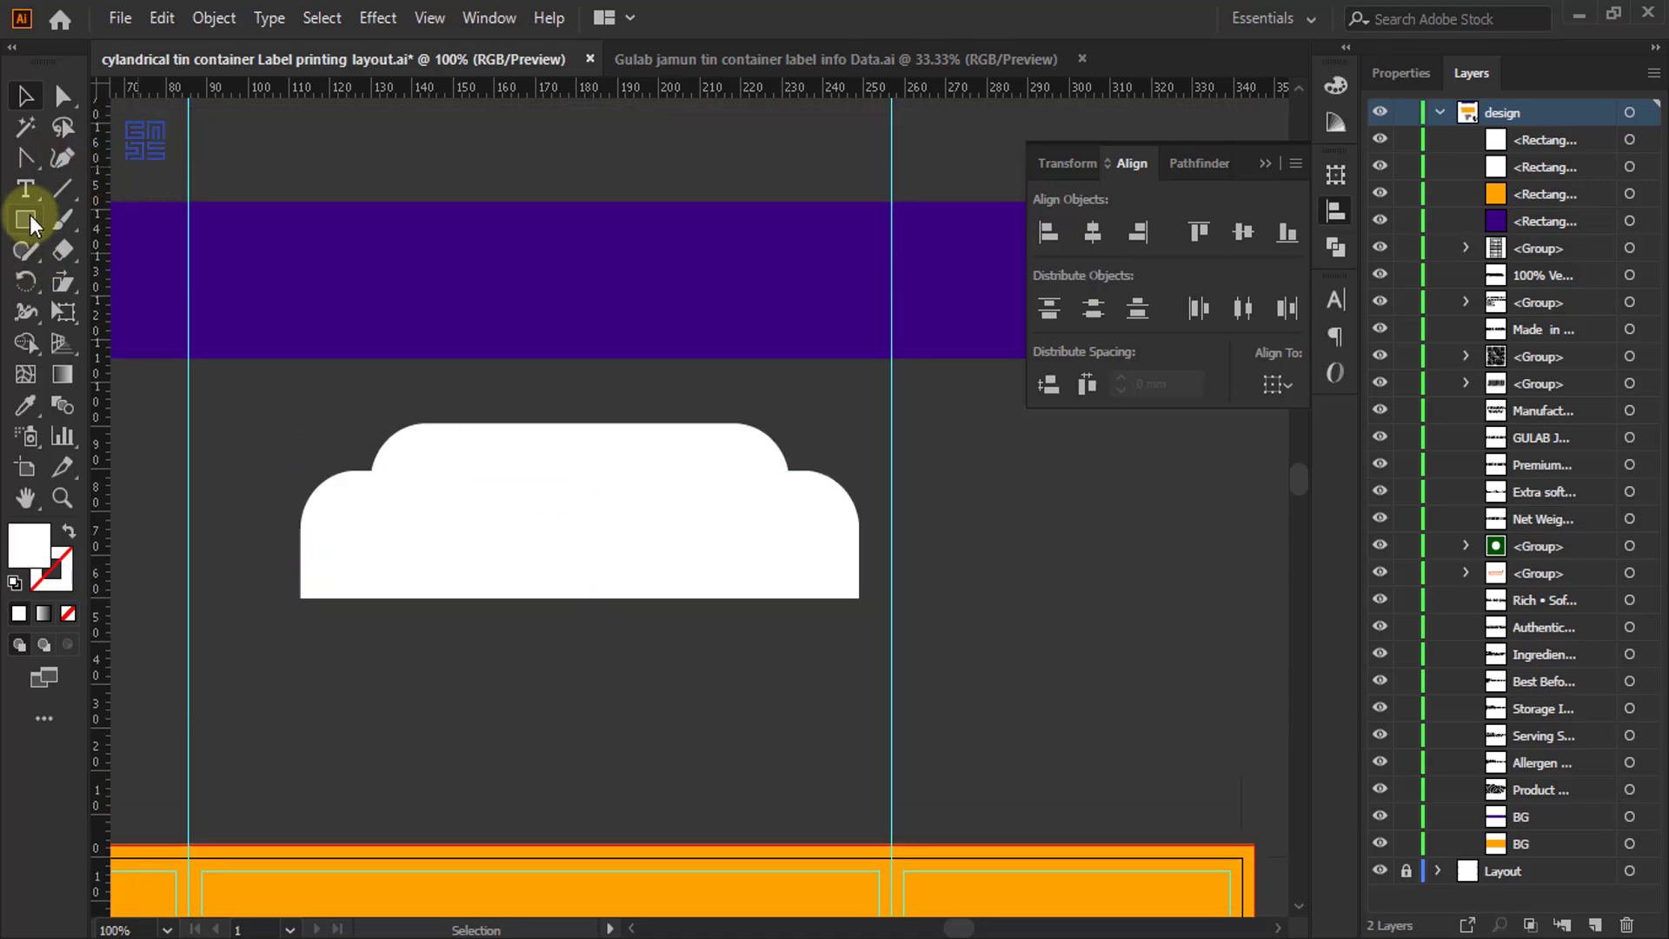
# - Draw a tall white ellipse about 40 mm wide and 55 mm high in the empty area beside the white shapes
pyautogui.click(28, 217)
pyautogui.click(126, 282)
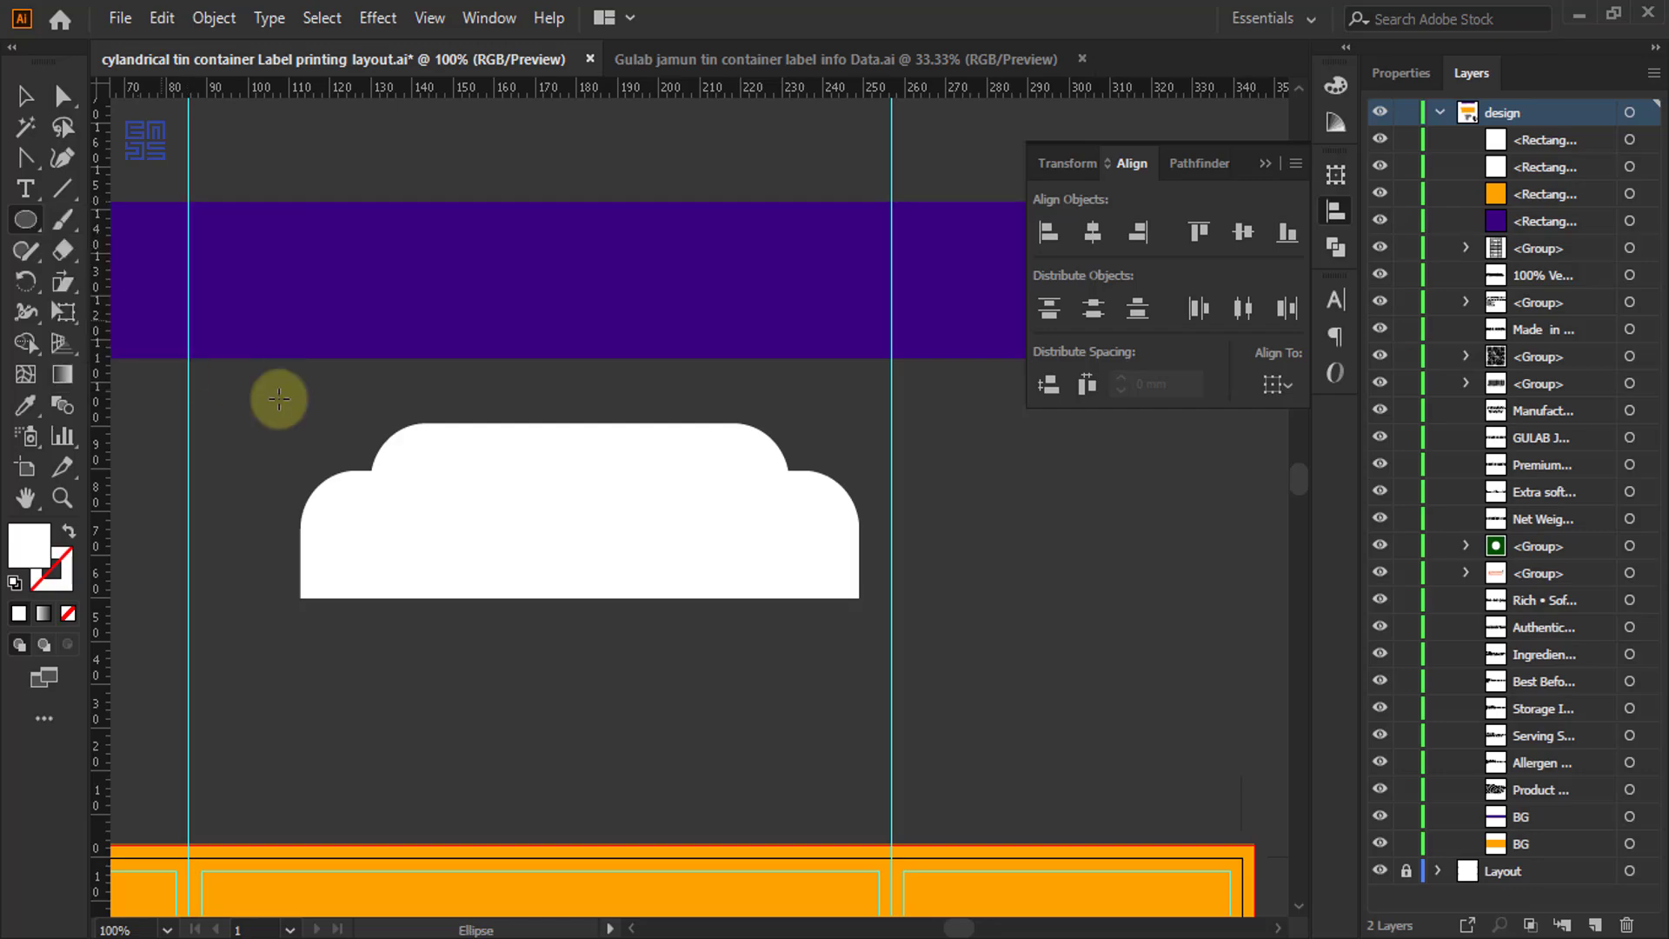
pyautogui.scroll(-1, 228, 353)
pyautogui.scroll(1, 844, 512)
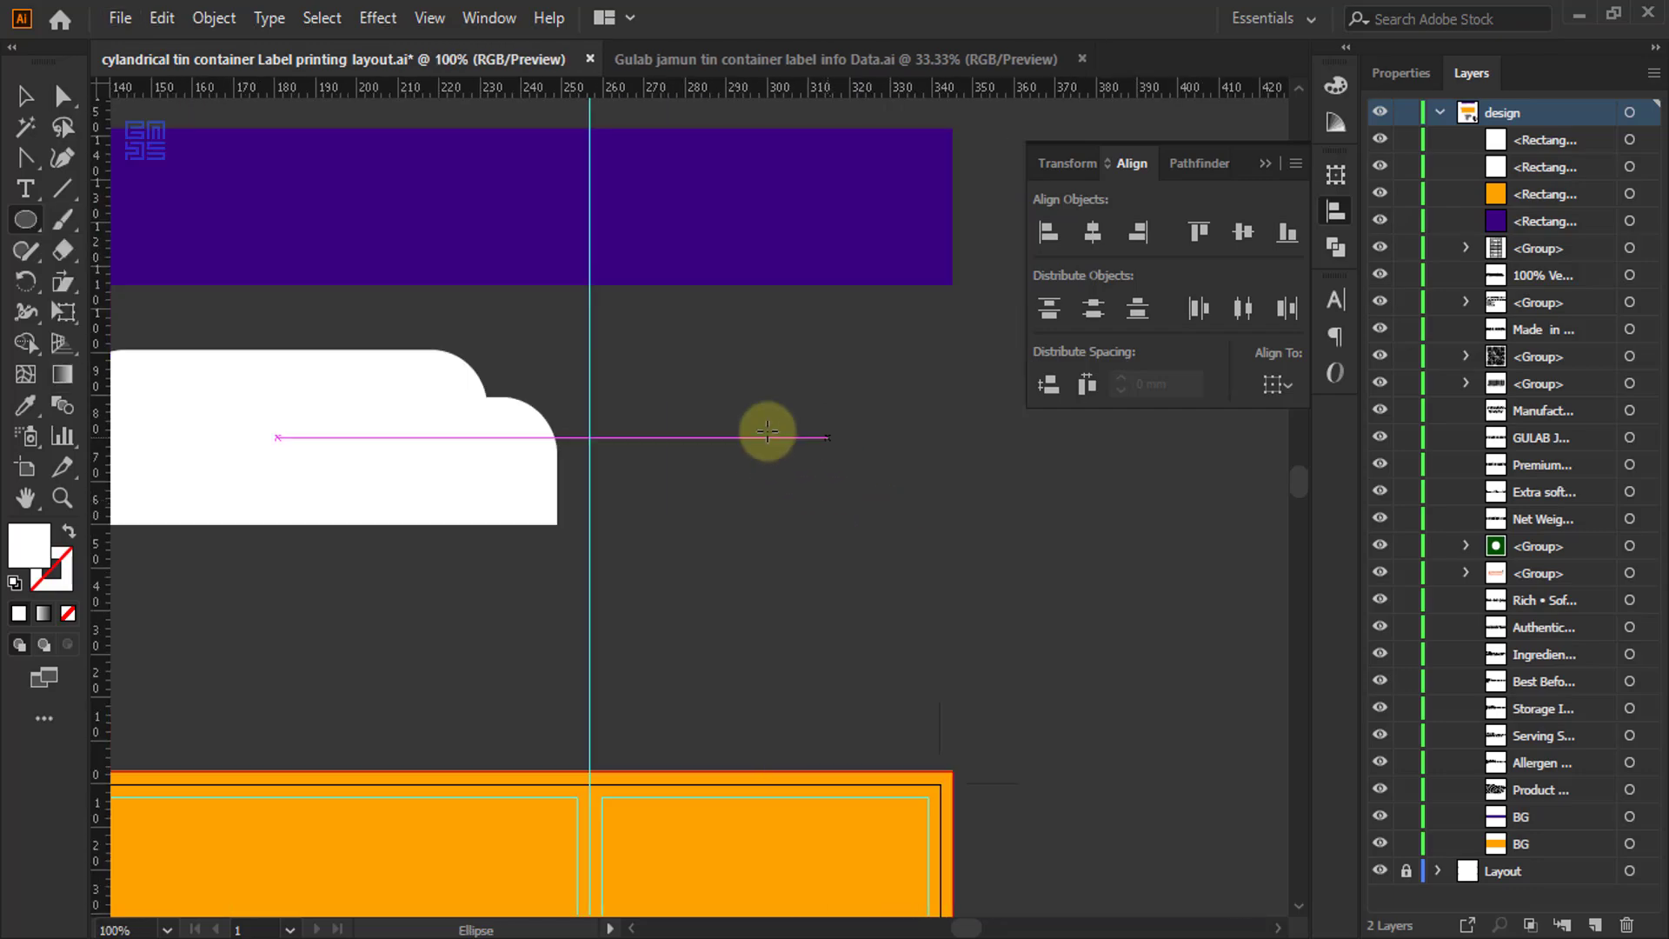
pyautogui.moveTo(689, 384)
pyautogui.mouseDown()
pyautogui.moveTo(880, 548)
pyautogui.moveTo(853, 610)
pyautogui.mouseUp()
pyautogui.click(26, 95)
pyautogui.scroll(1, 817, 456)
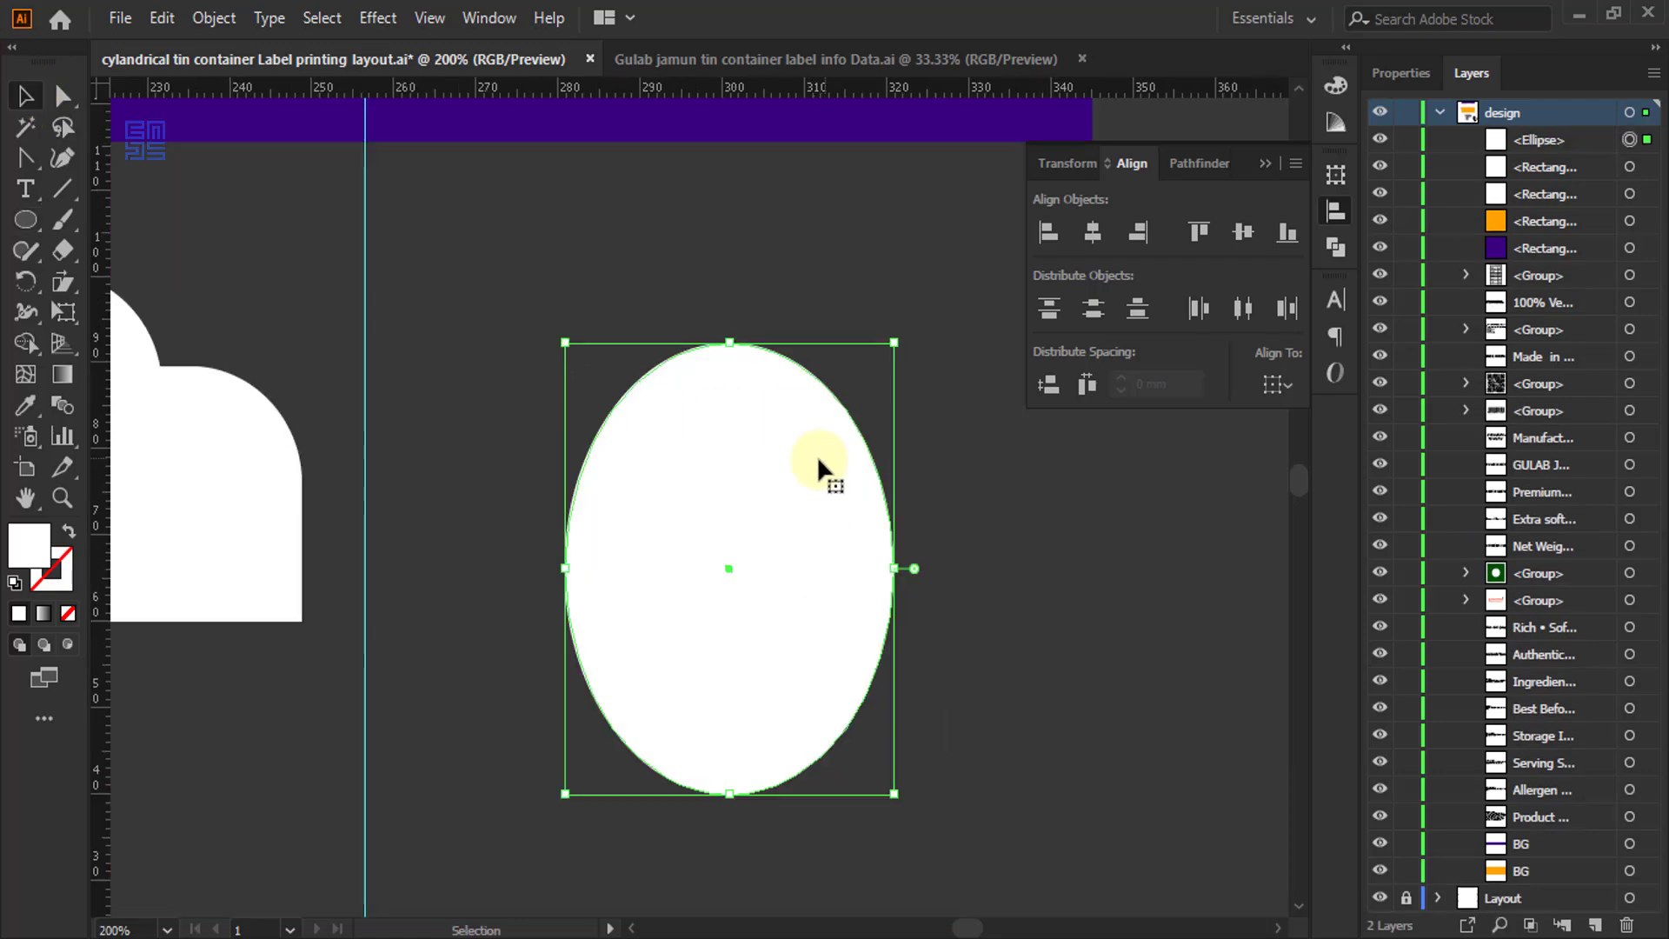
# - Duplicate the ellipse about 12.4 mm horizontally to the left and intersect the two ellipses into a pointed leaf shape
pyautogui.moveTo(782, 466); pyautogui.dragTo(677, 468)
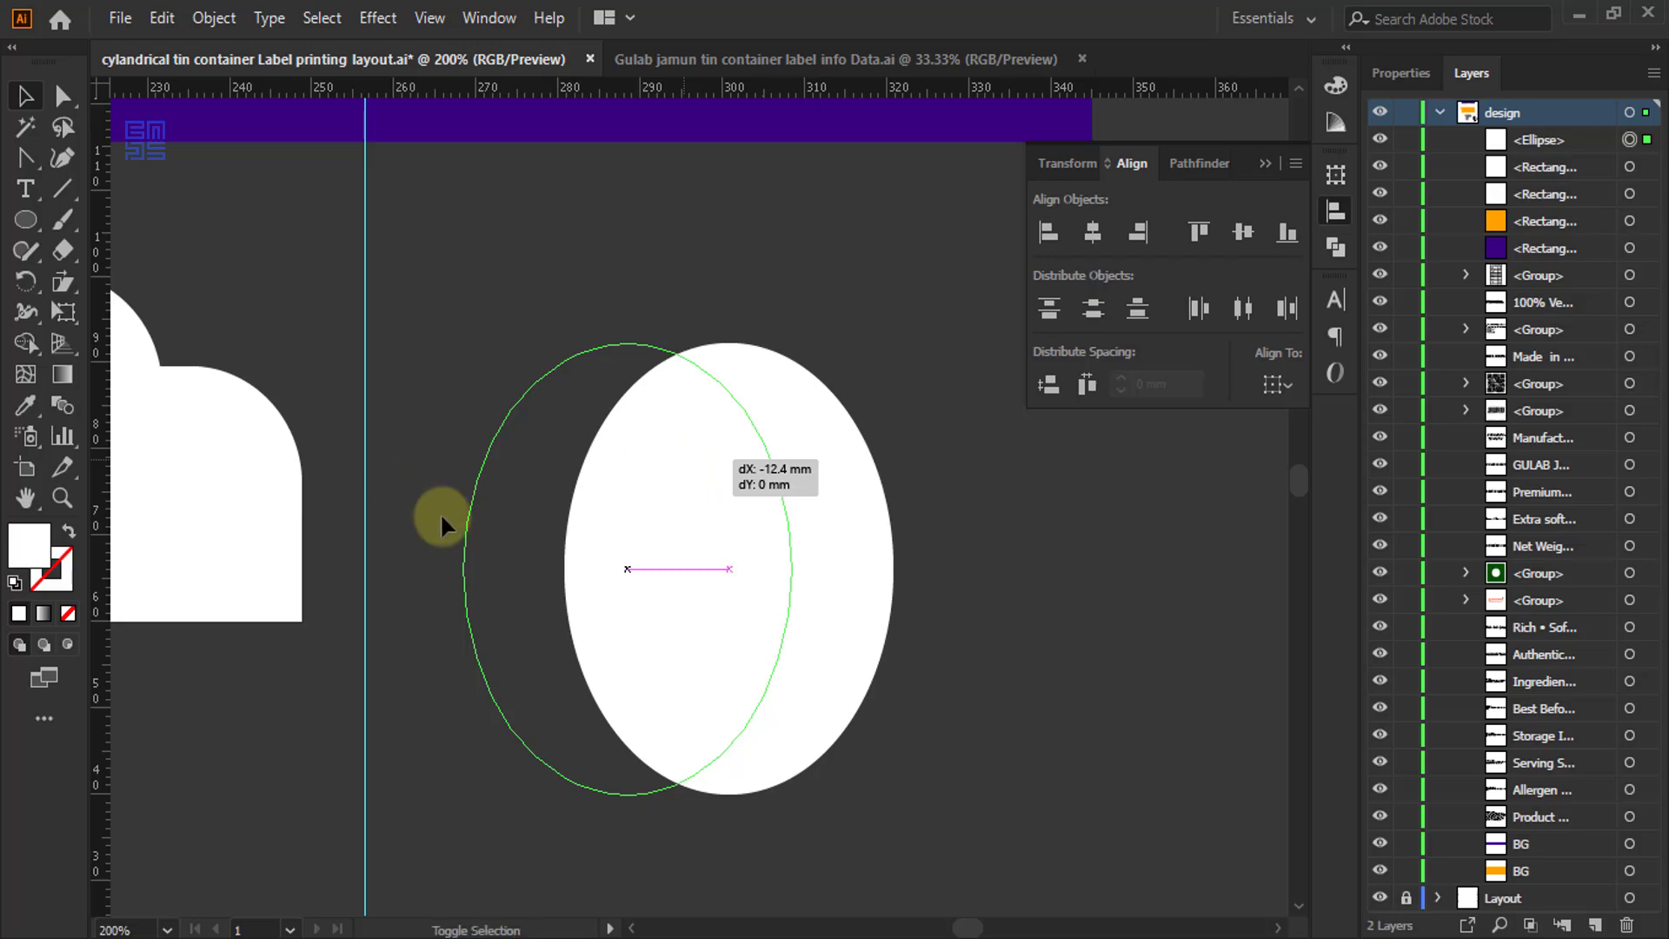
pyautogui.moveTo(541, 276); pyautogui.dragTo(1039, 582)
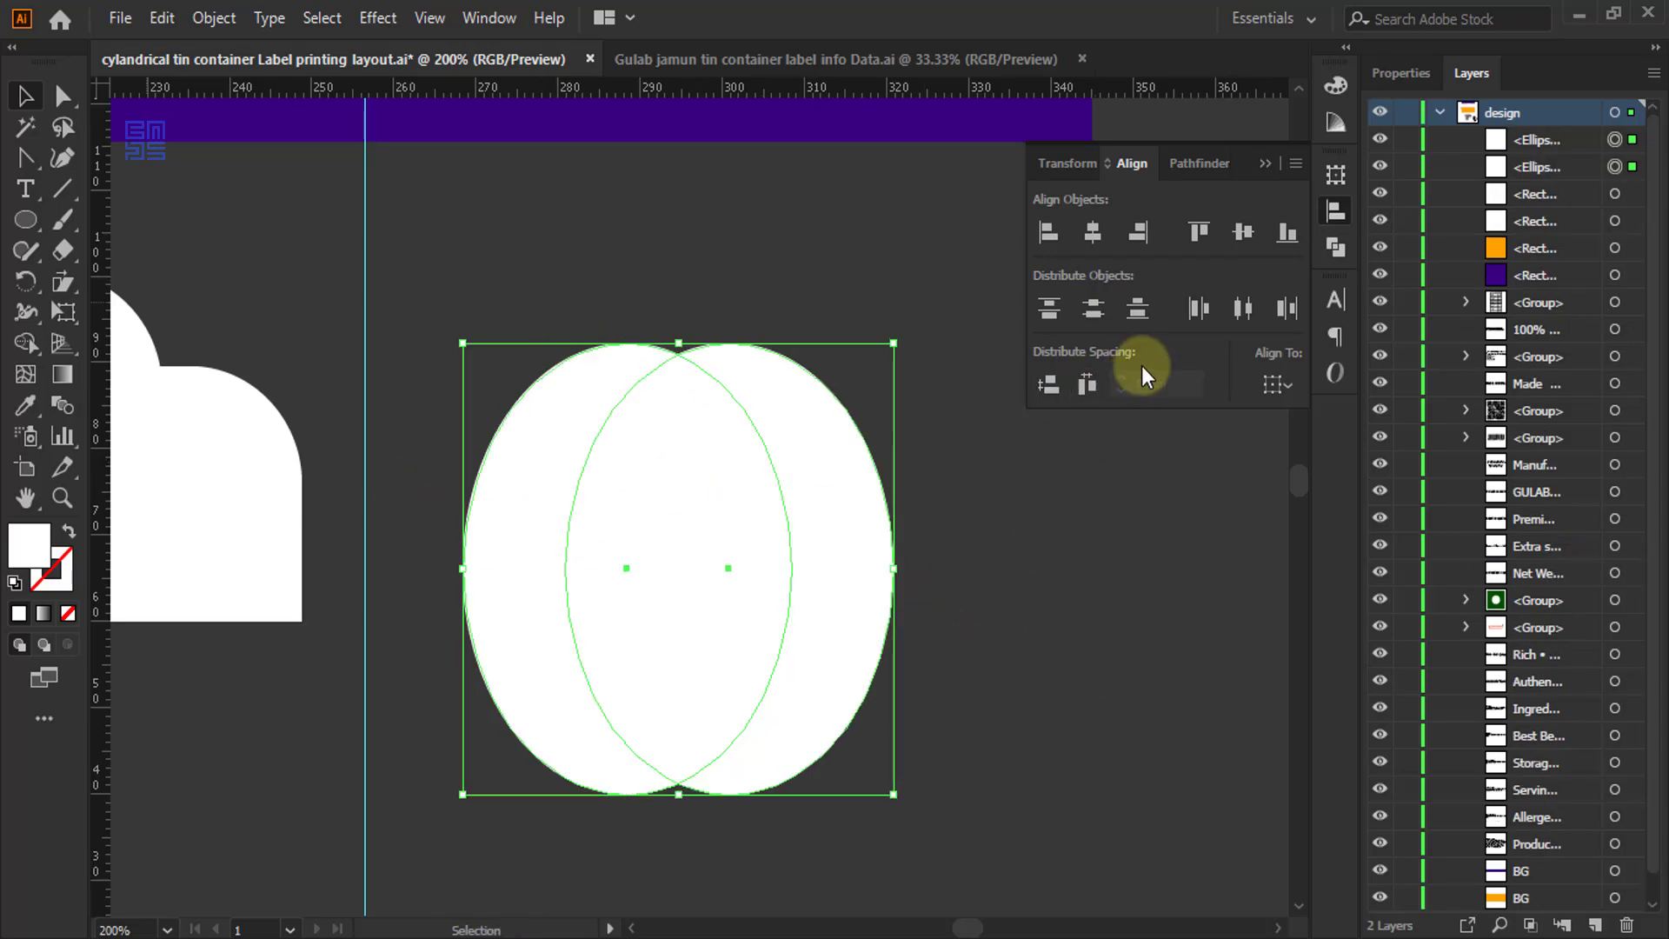
pyautogui.click(1188, 174)
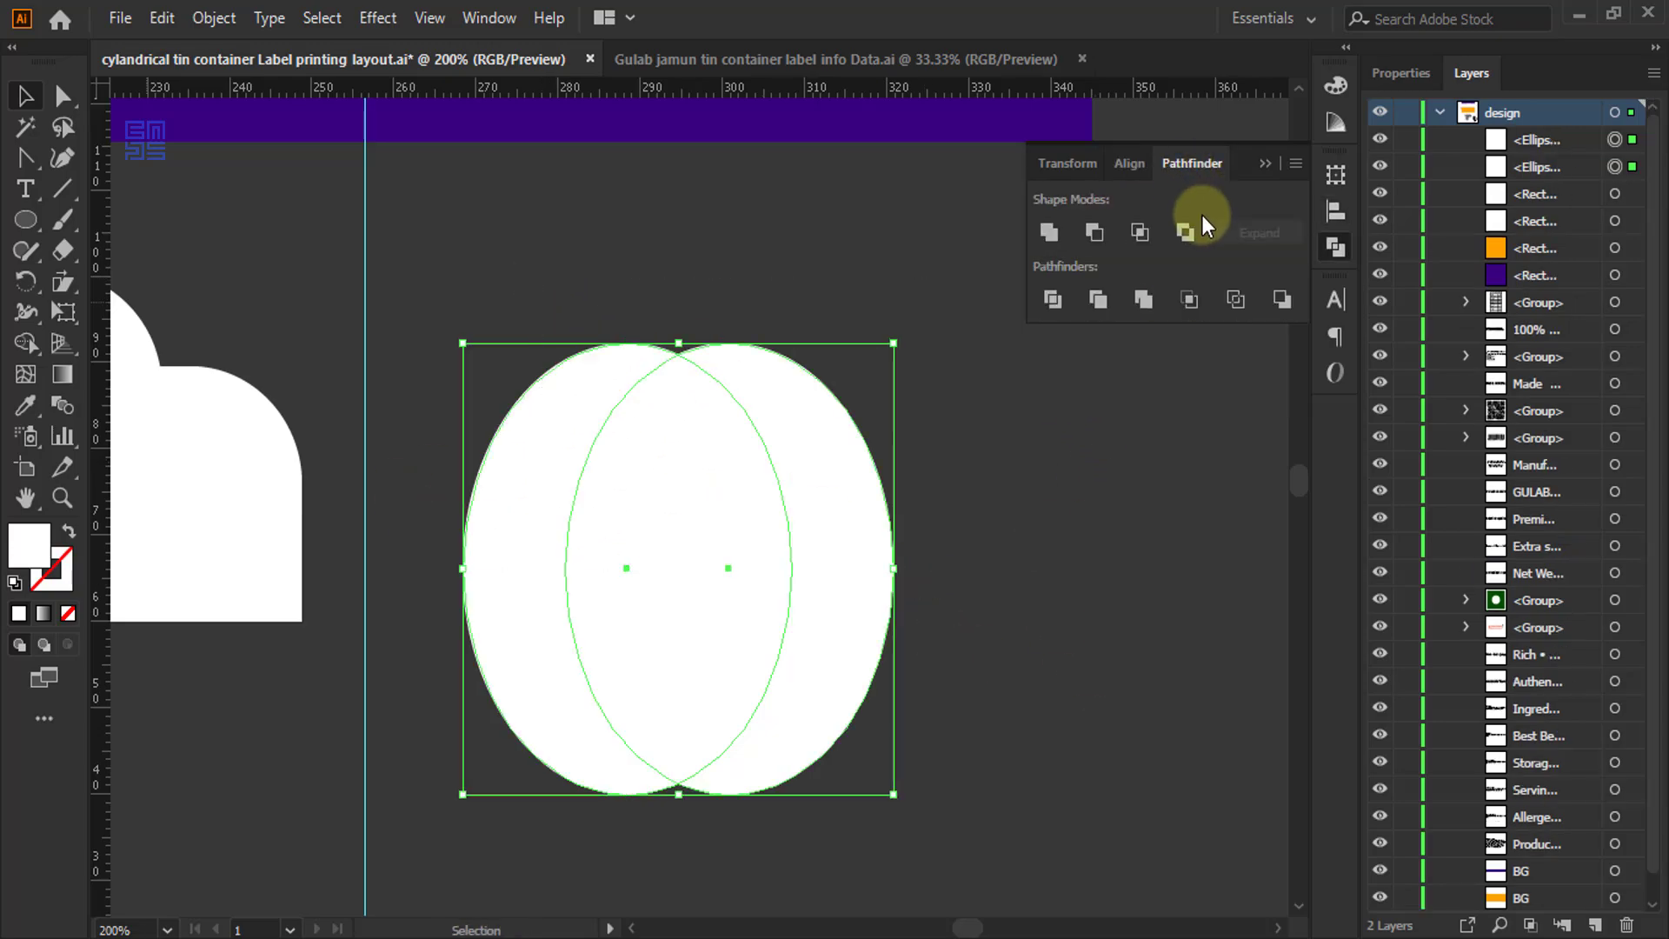
pyautogui.click(1138, 234)
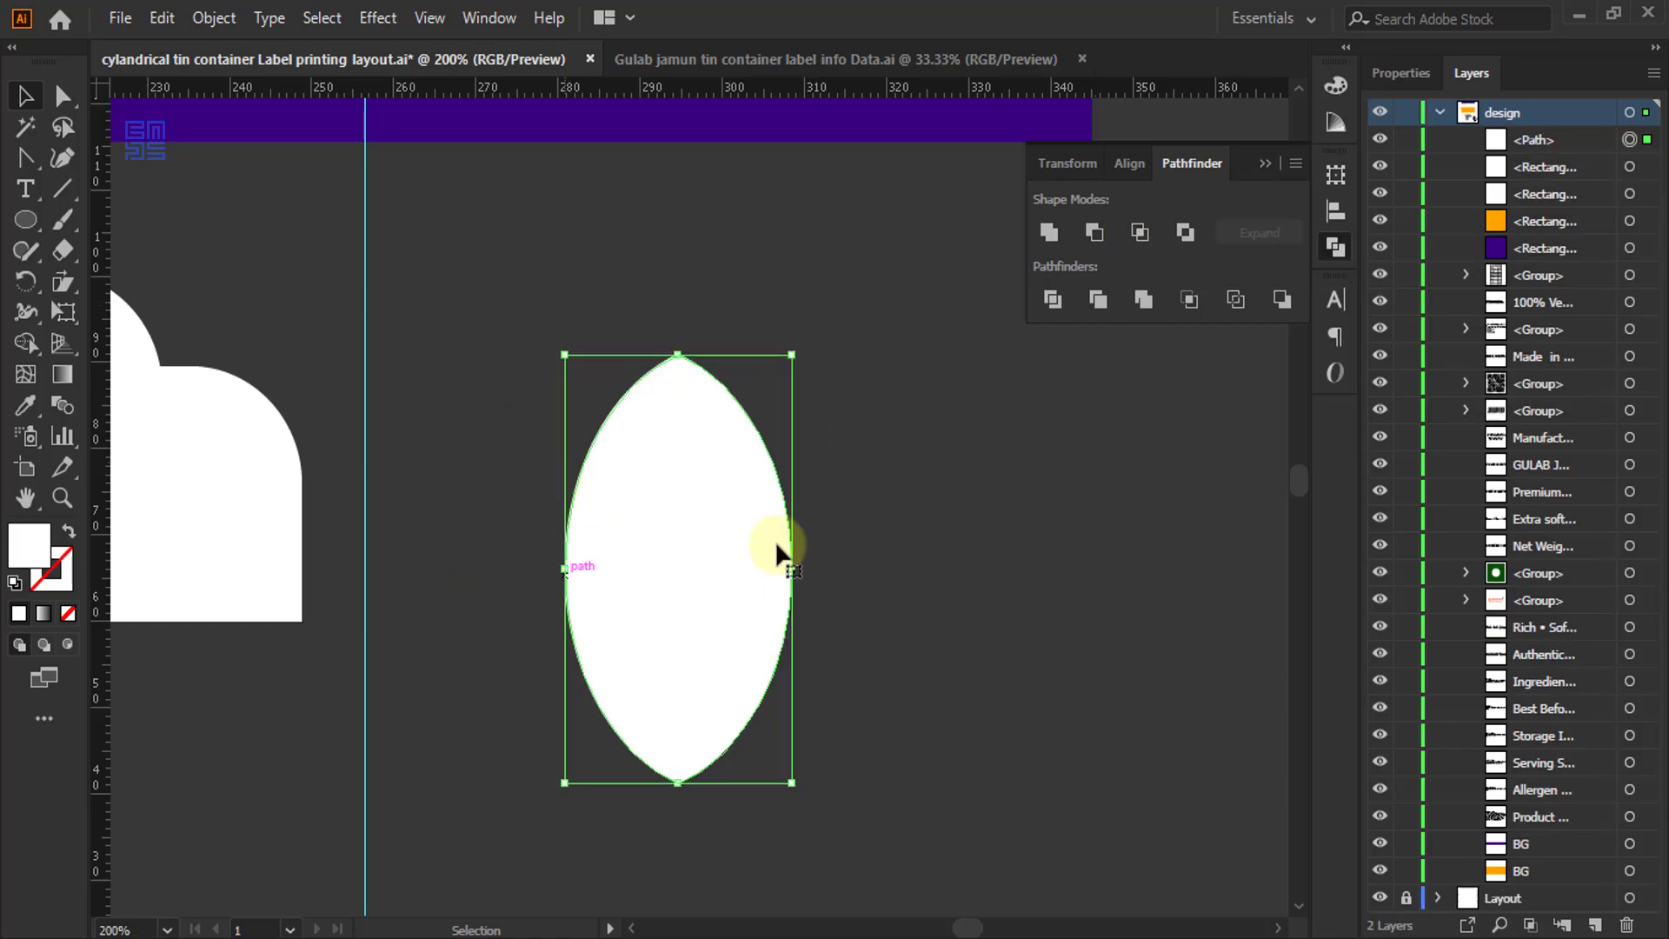
# - Shorten the leaf shape and place it near the middle of the white shapes' top edge, with its tip projecting above
pyautogui.scroll(-2, 895, 544)
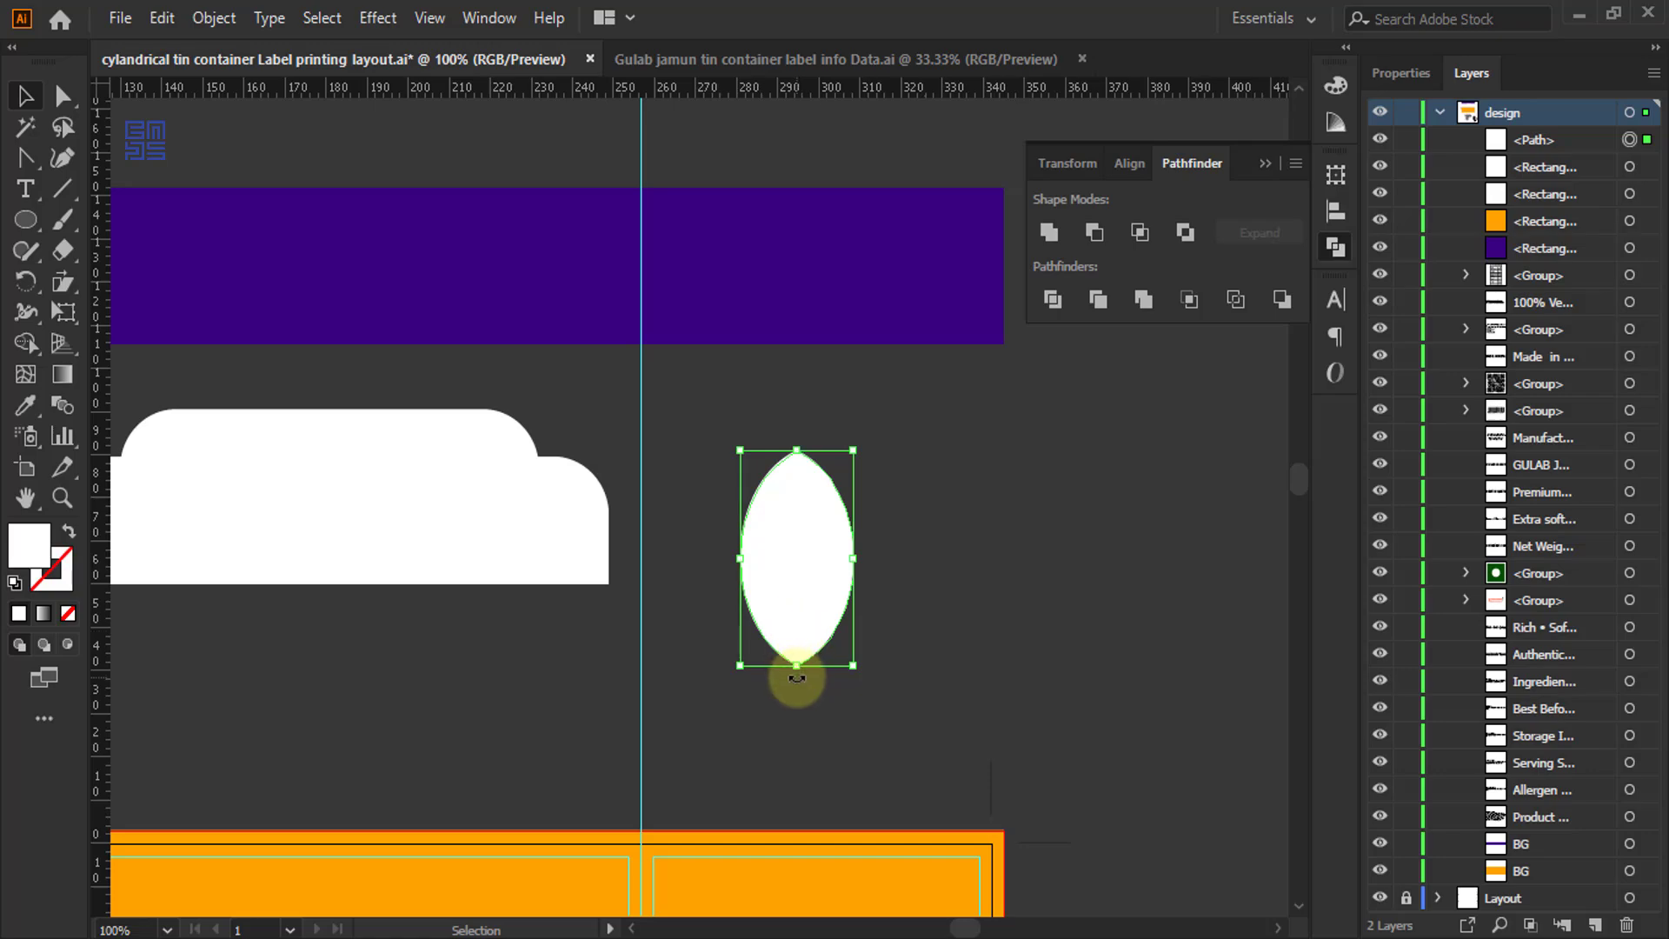
pyautogui.moveTo(797, 669); pyautogui.dragTo(325, 449)
pyautogui.scroll(-2, 726, 485)
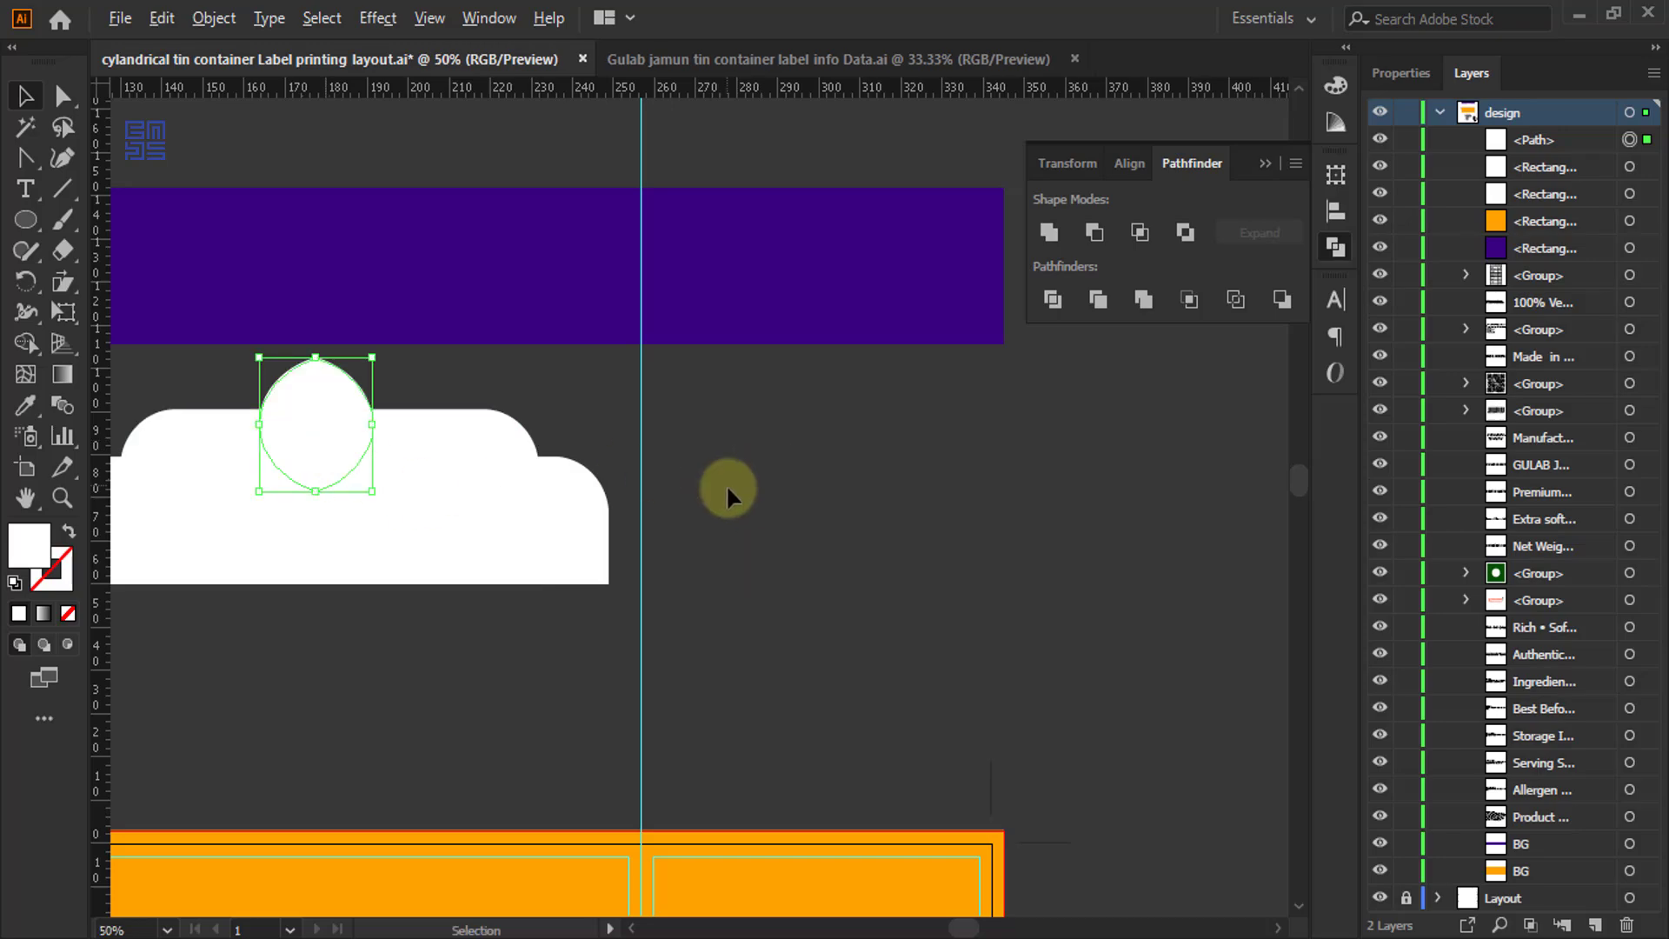
pyautogui.scroll(3, 491, 466)
pyautogui.scroll(3, 488, 462)
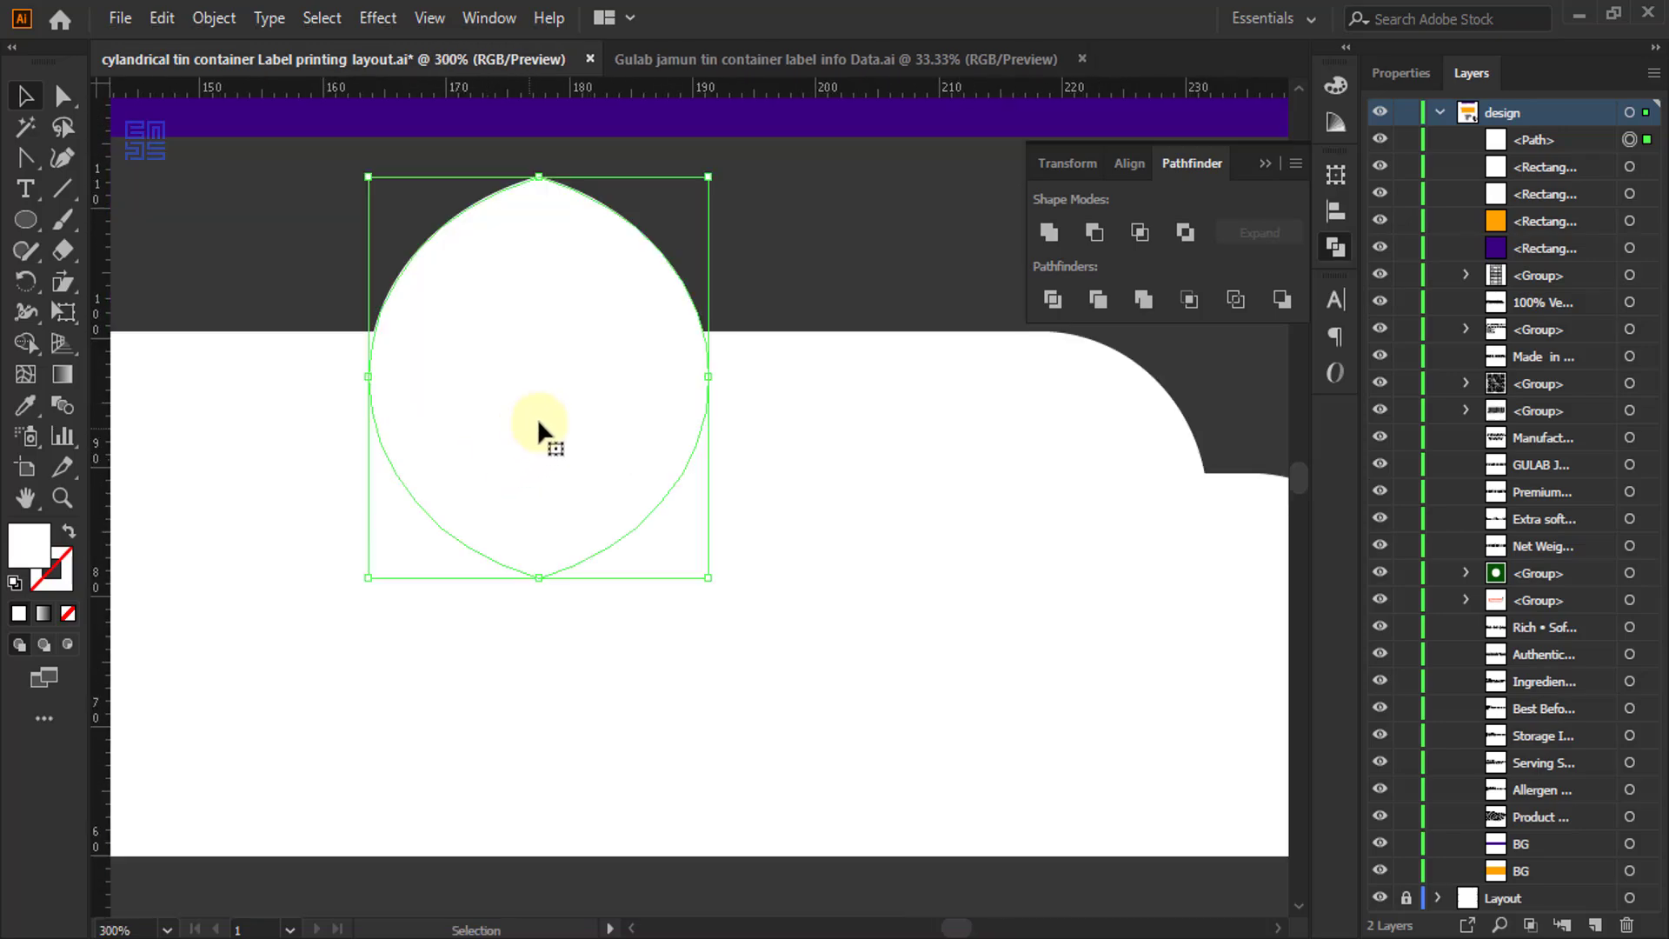
pyautogui.moveTo(539, 420); pyautogui.dragTo(565, 462)
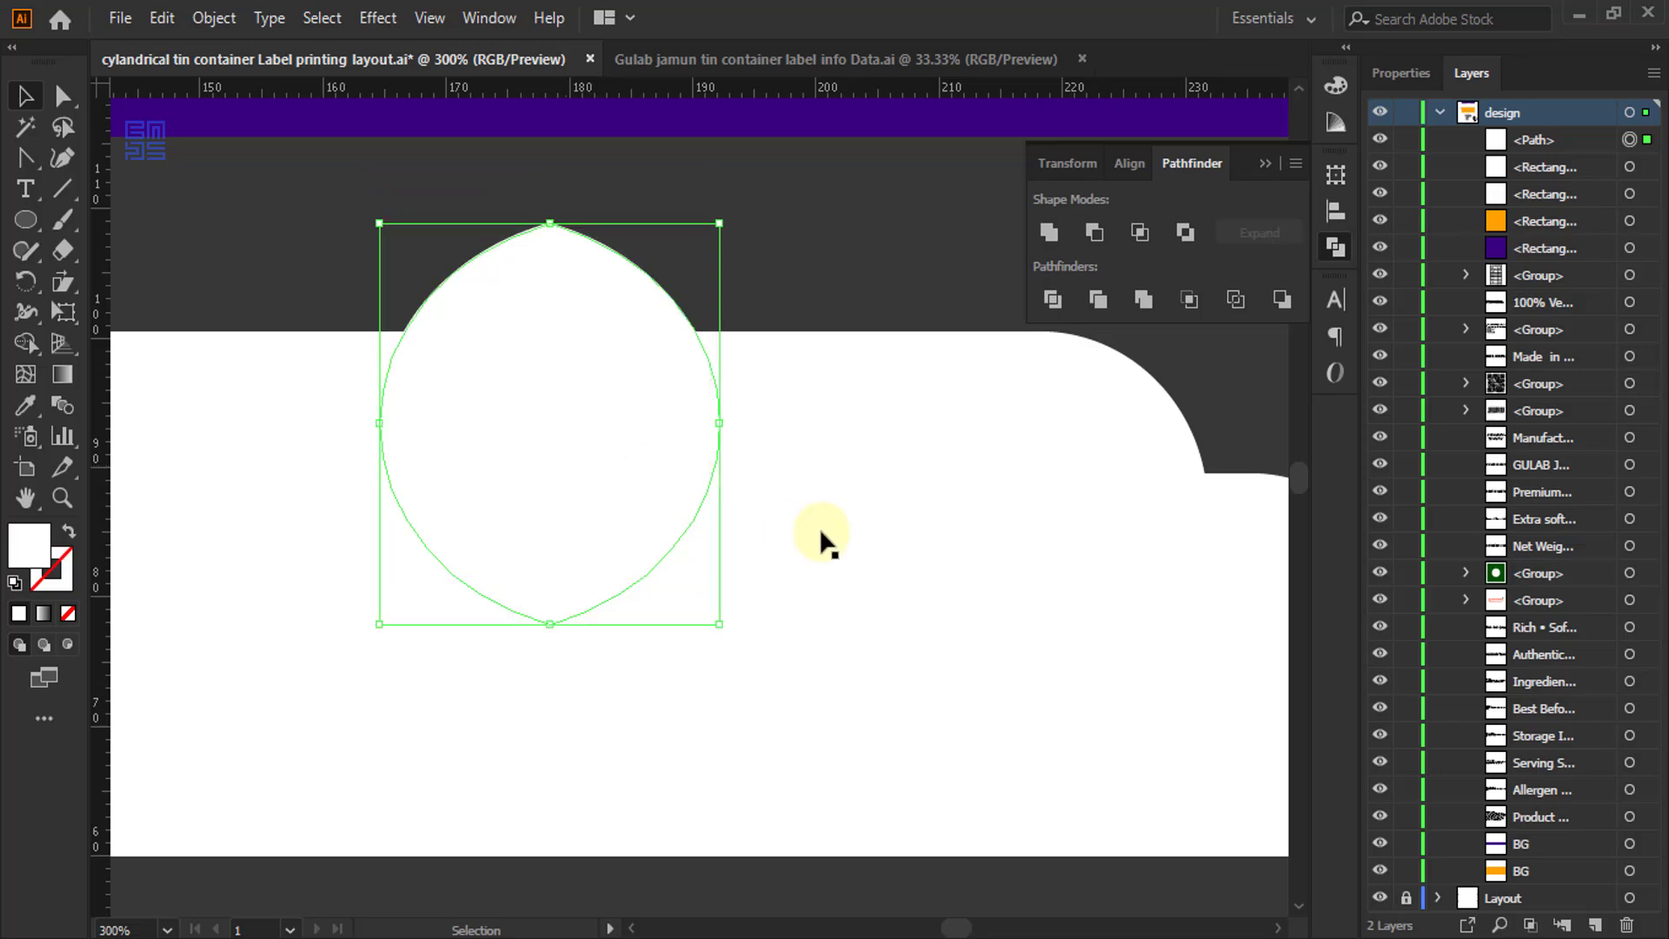
# - Center-align the leaf shape and both white rectangles horizontally, then deselect them
pyautogui.moveTo(826, 247); pyautogui.dragTo(530, 507)
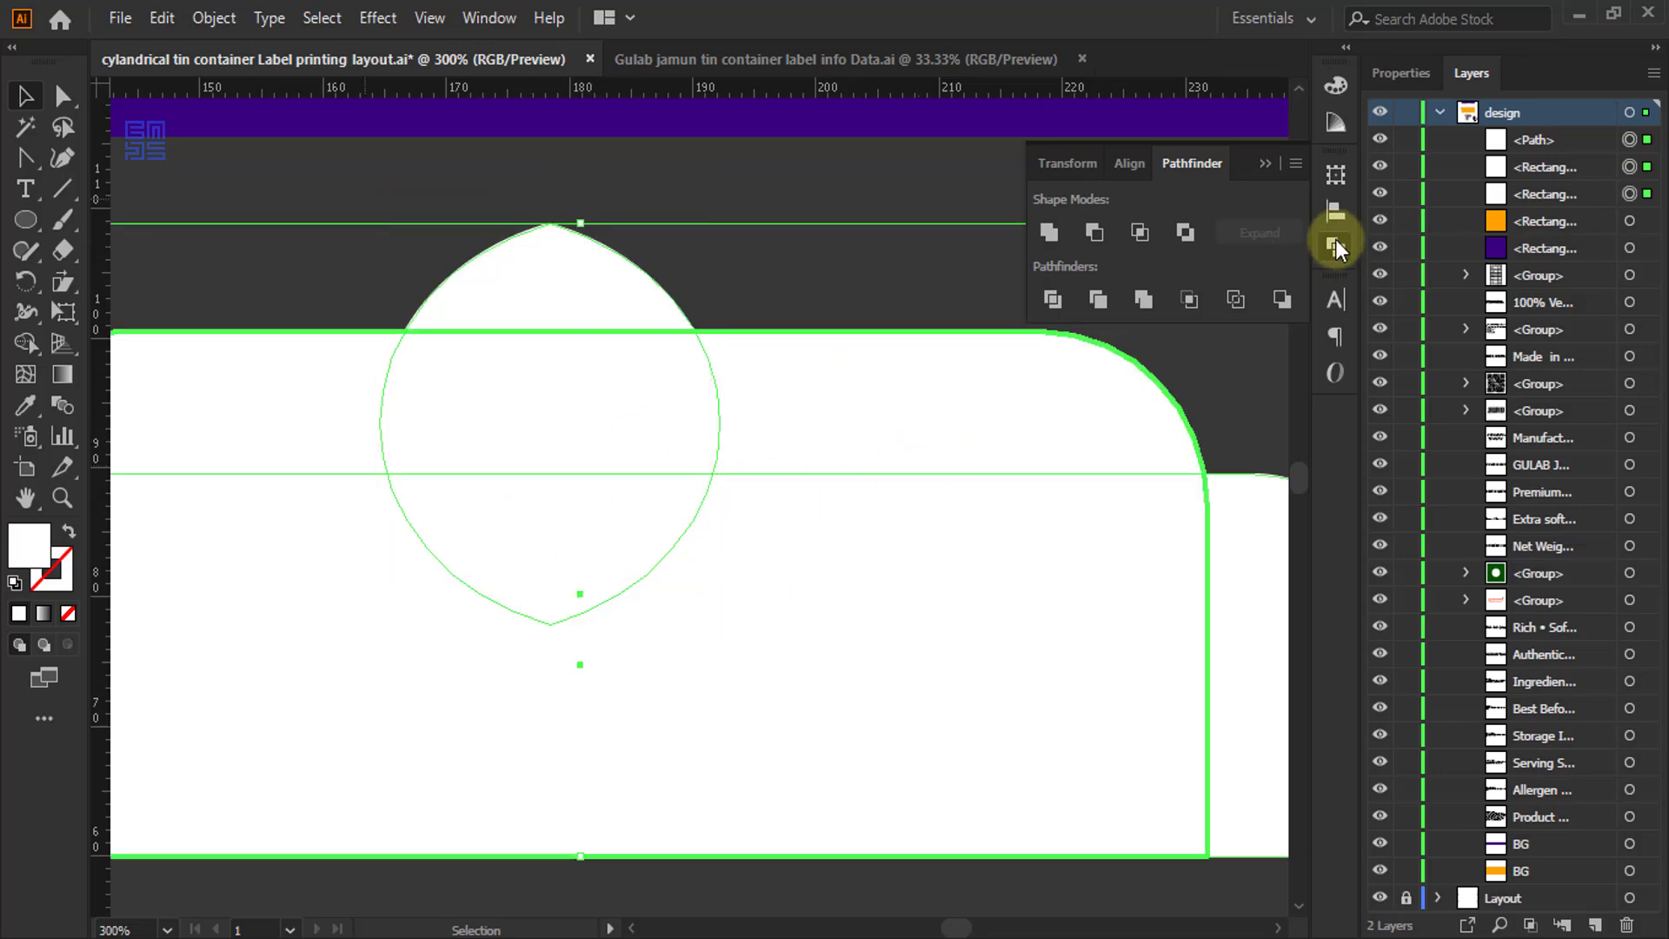
pyautogui.click(1130, 164)
pyautogui.click(1093, 232)
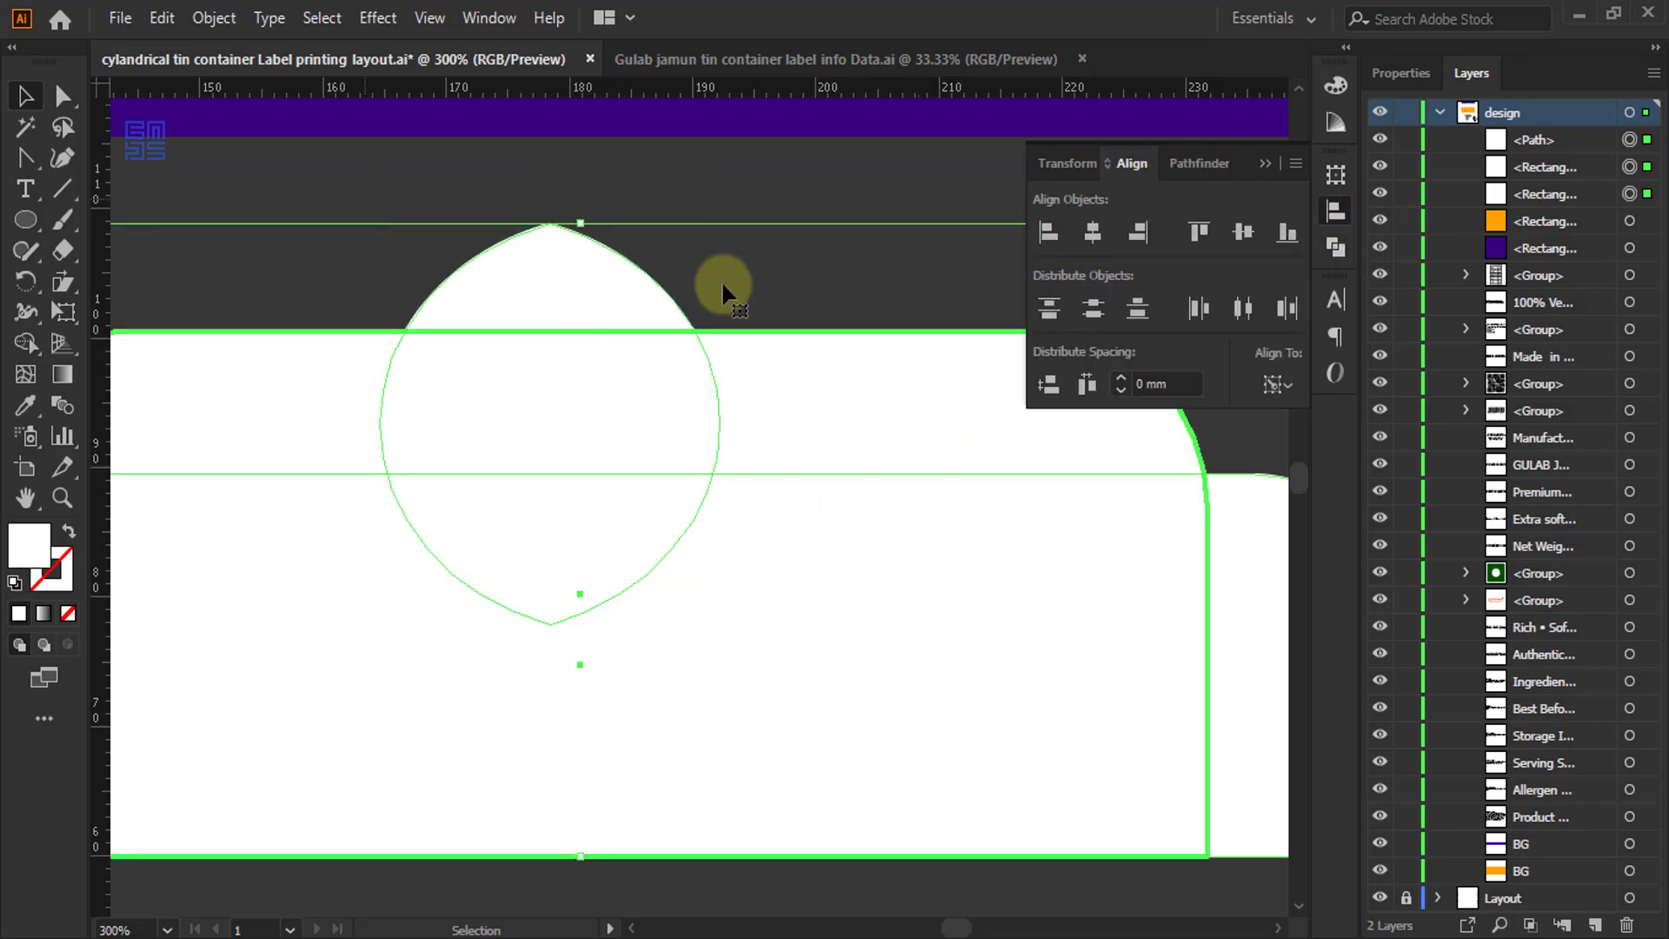
pyautogui.click(231, 195)
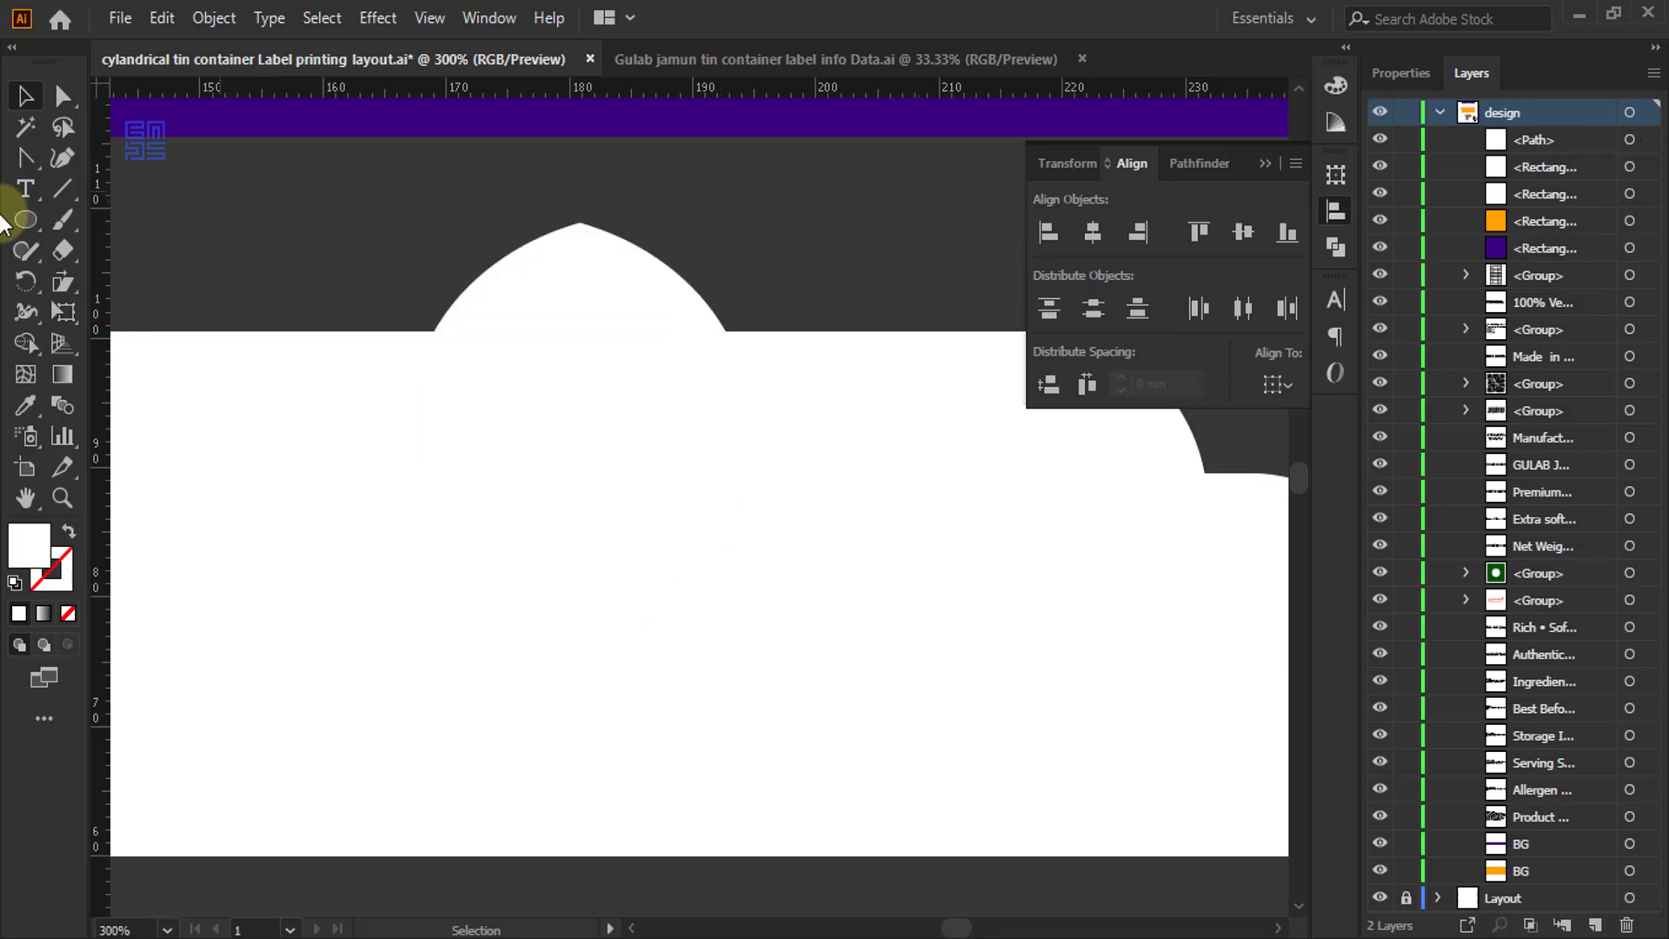
# - Add two small matching white circles where the leaf shape meets the top edge, one on each side
pyautogui.moveTo(23, 217); pyautogui.dragTo(194, 290)
pyautogui.moveTo(282, 232); pyautogui.dragTo(723, 344)
pyautogui.click(24, 95)
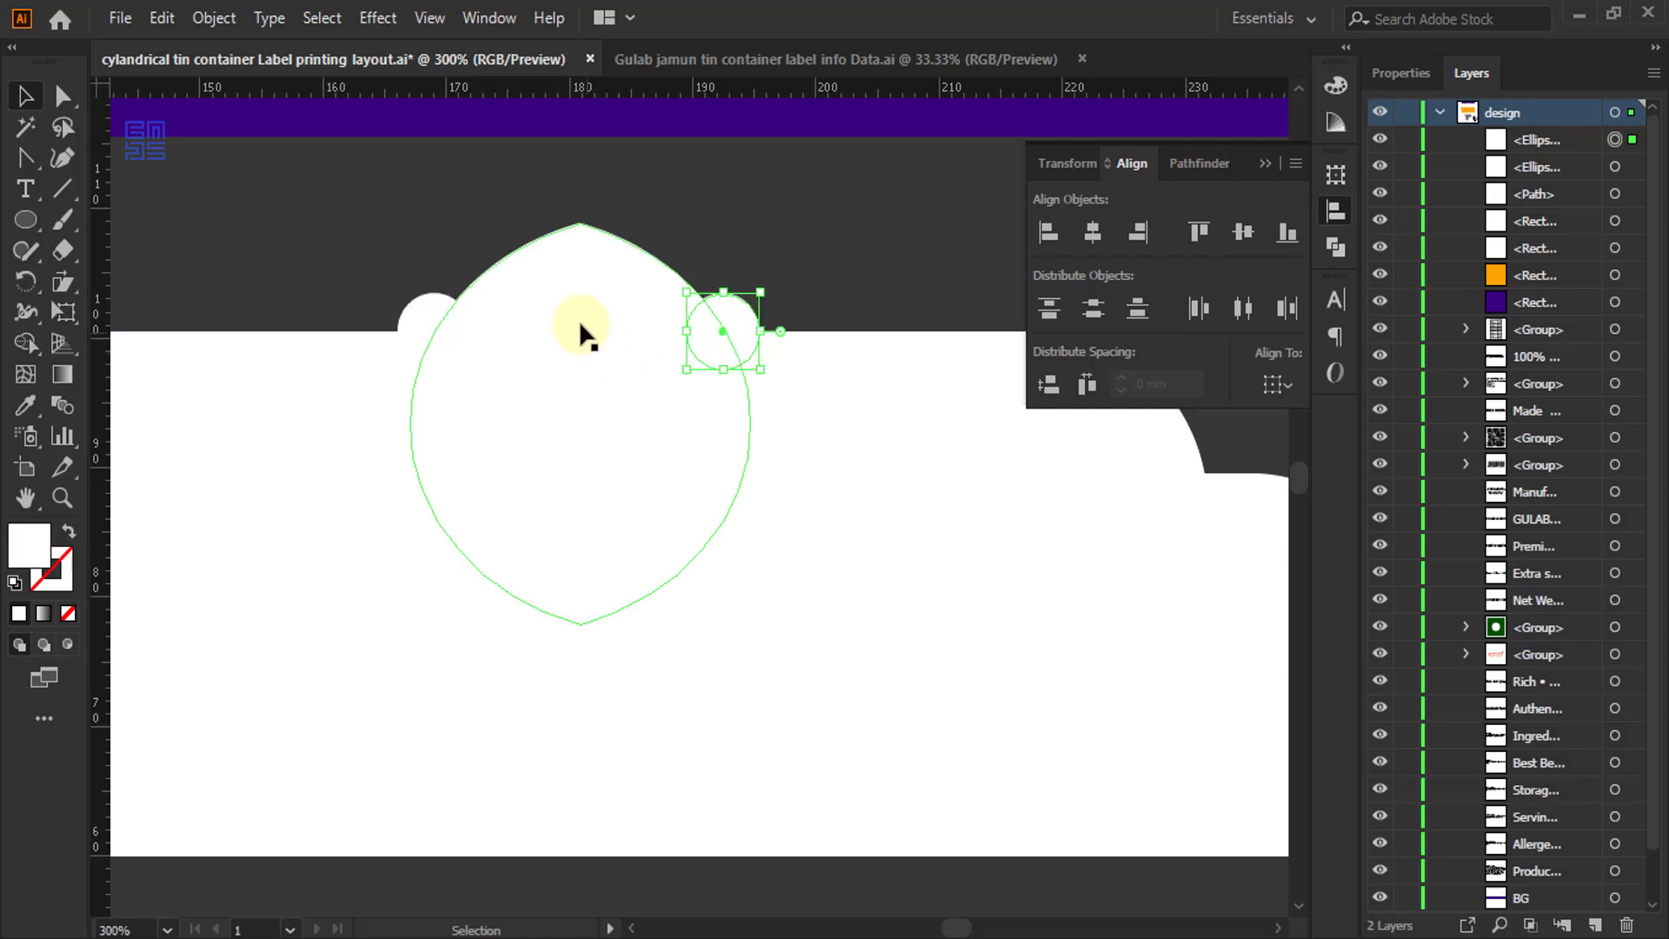
pyautogui.keyDown('alt'); pyautogui.scroll(-2, 577, 320); pyautogui.keyUp('alt')
pyautogui.click(219, 315)
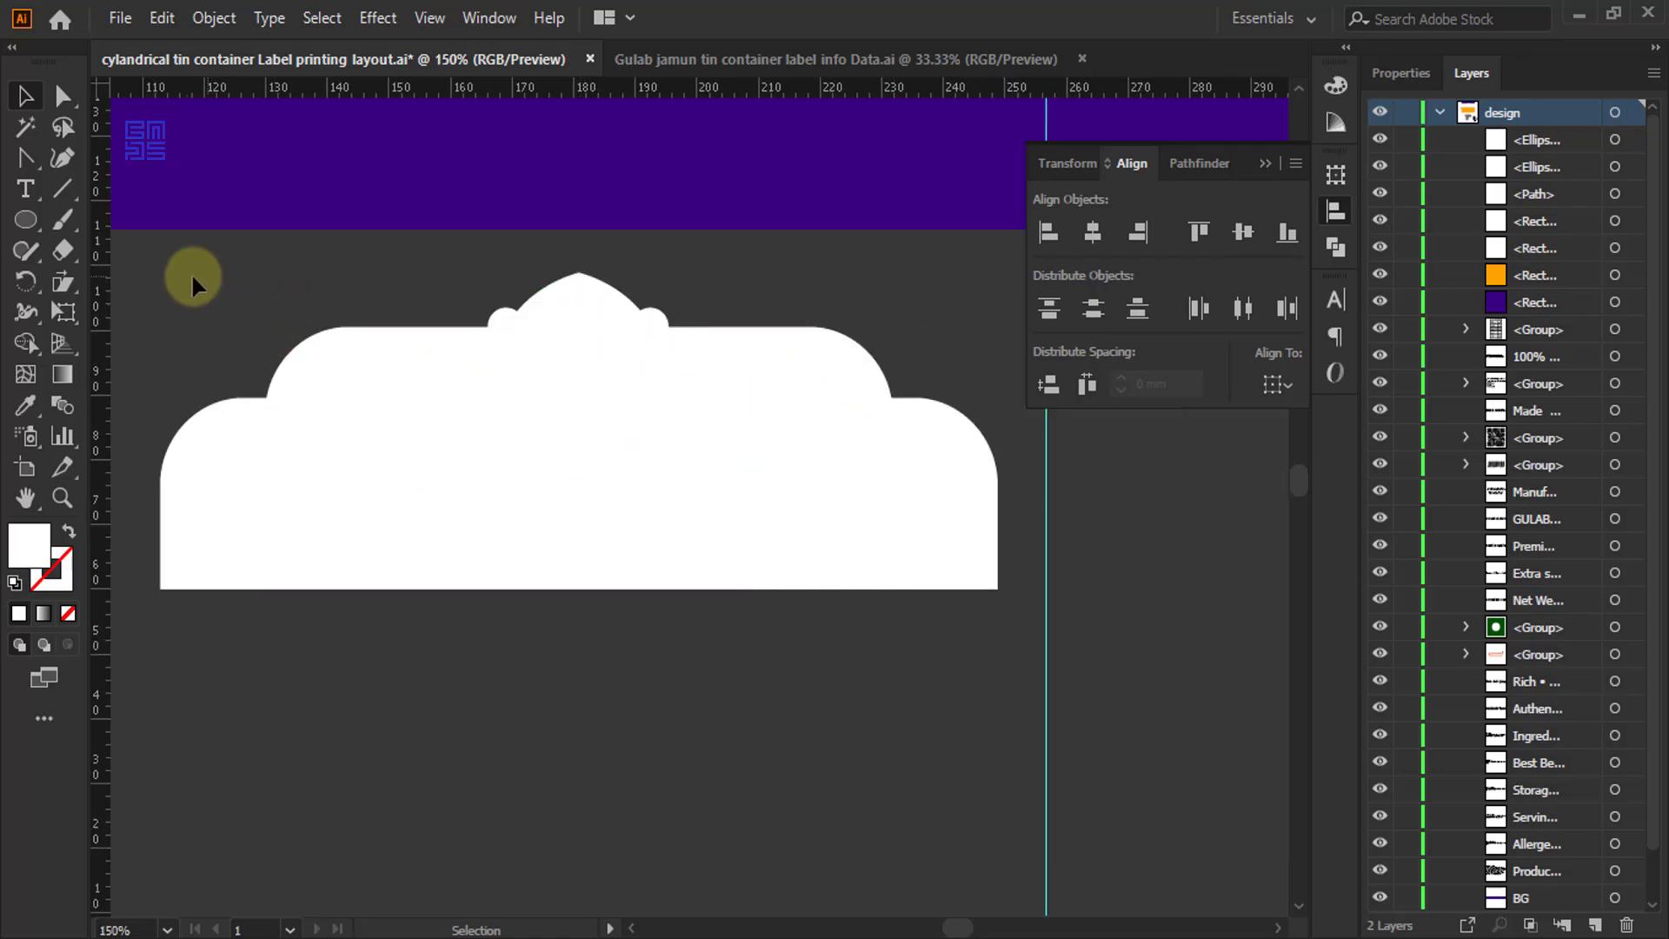
# - Unite the two circles, the leaf shape and both rectangles into a single white arch silhouette and deselect it
pyautogui.moveTo(821, 526); pyautogui.dragTo(920, 585)
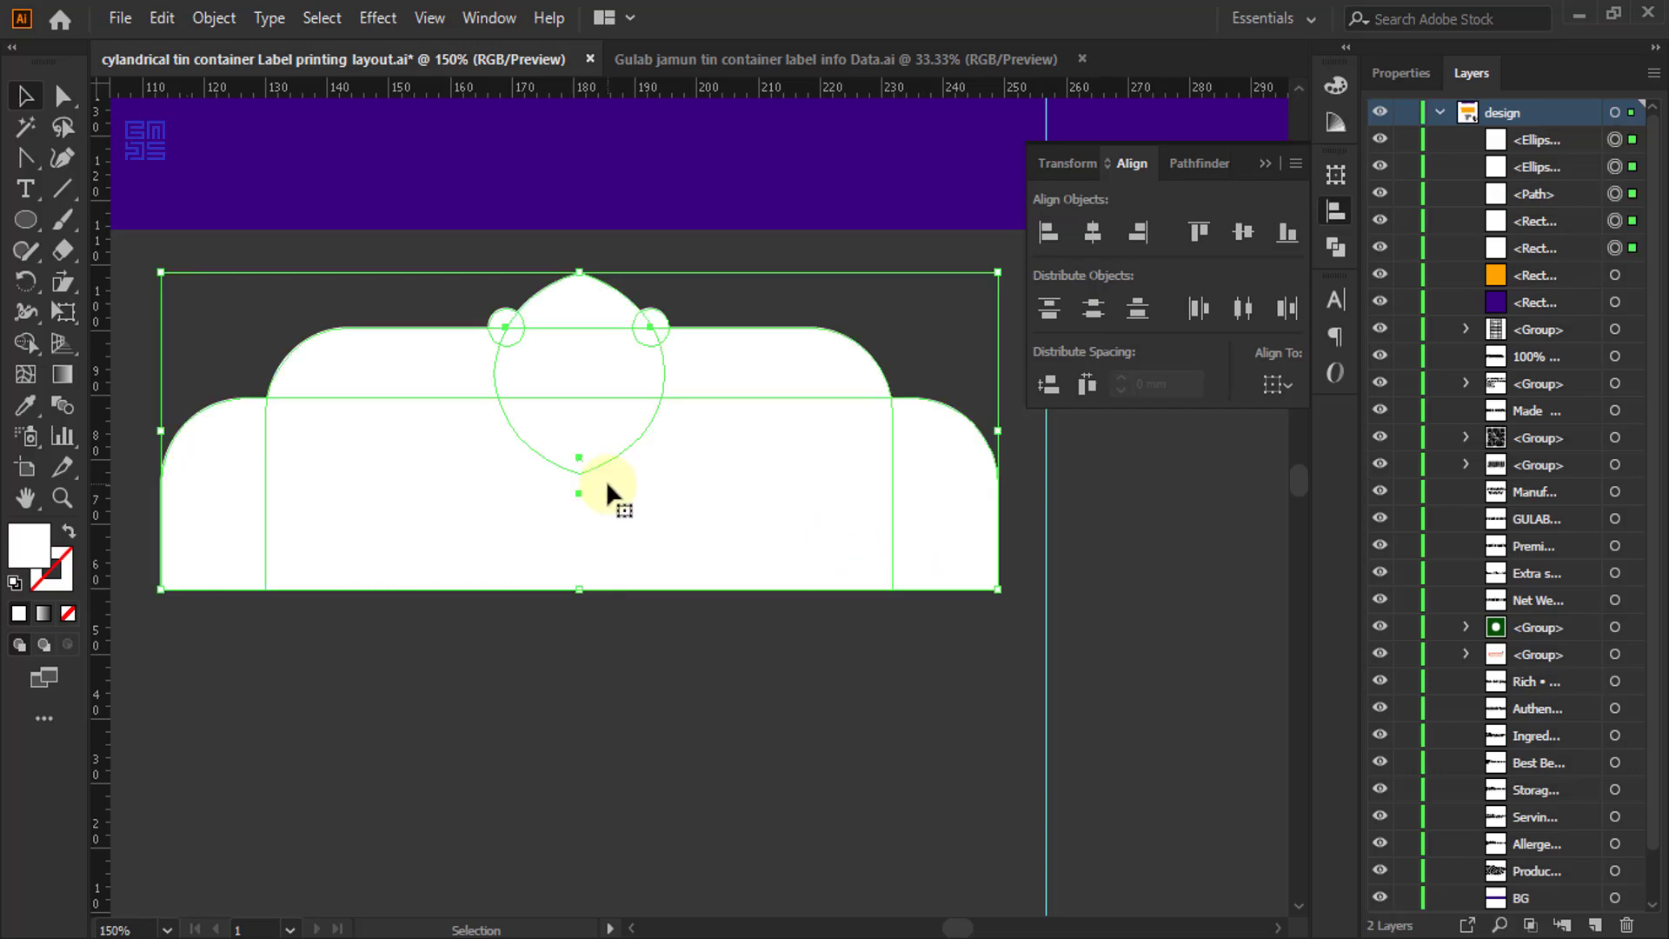
pyautogui.click(1207, 172)
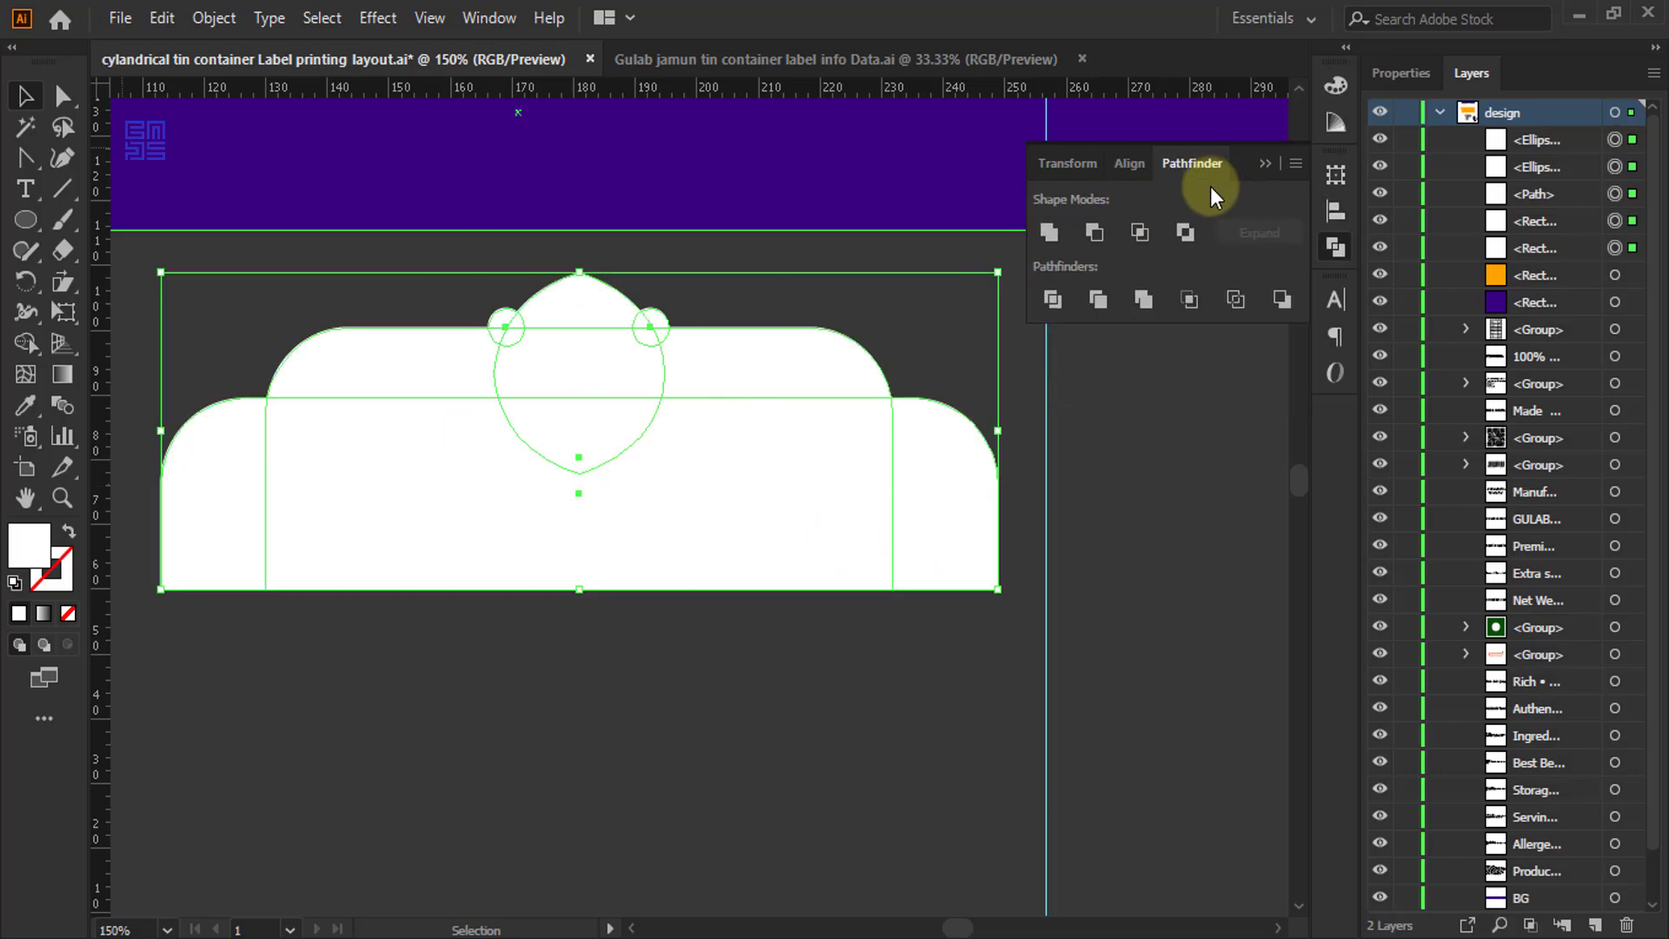
pyautogui.click(1050, 232)
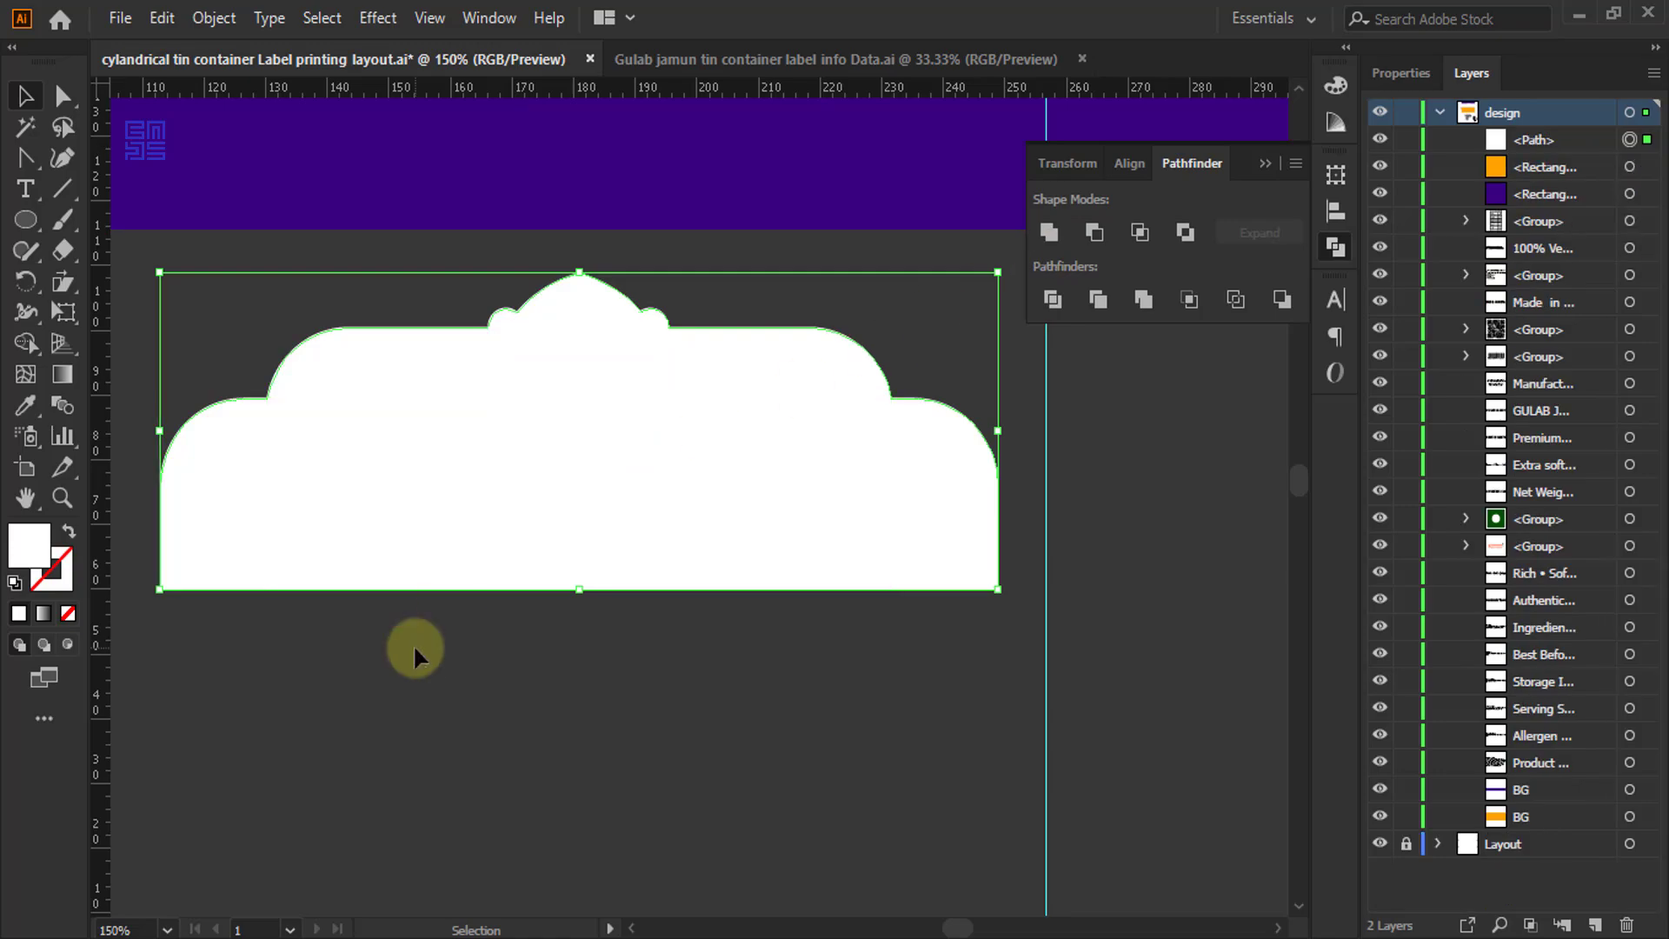
pyautogui.scroll(-2, 451, 683)
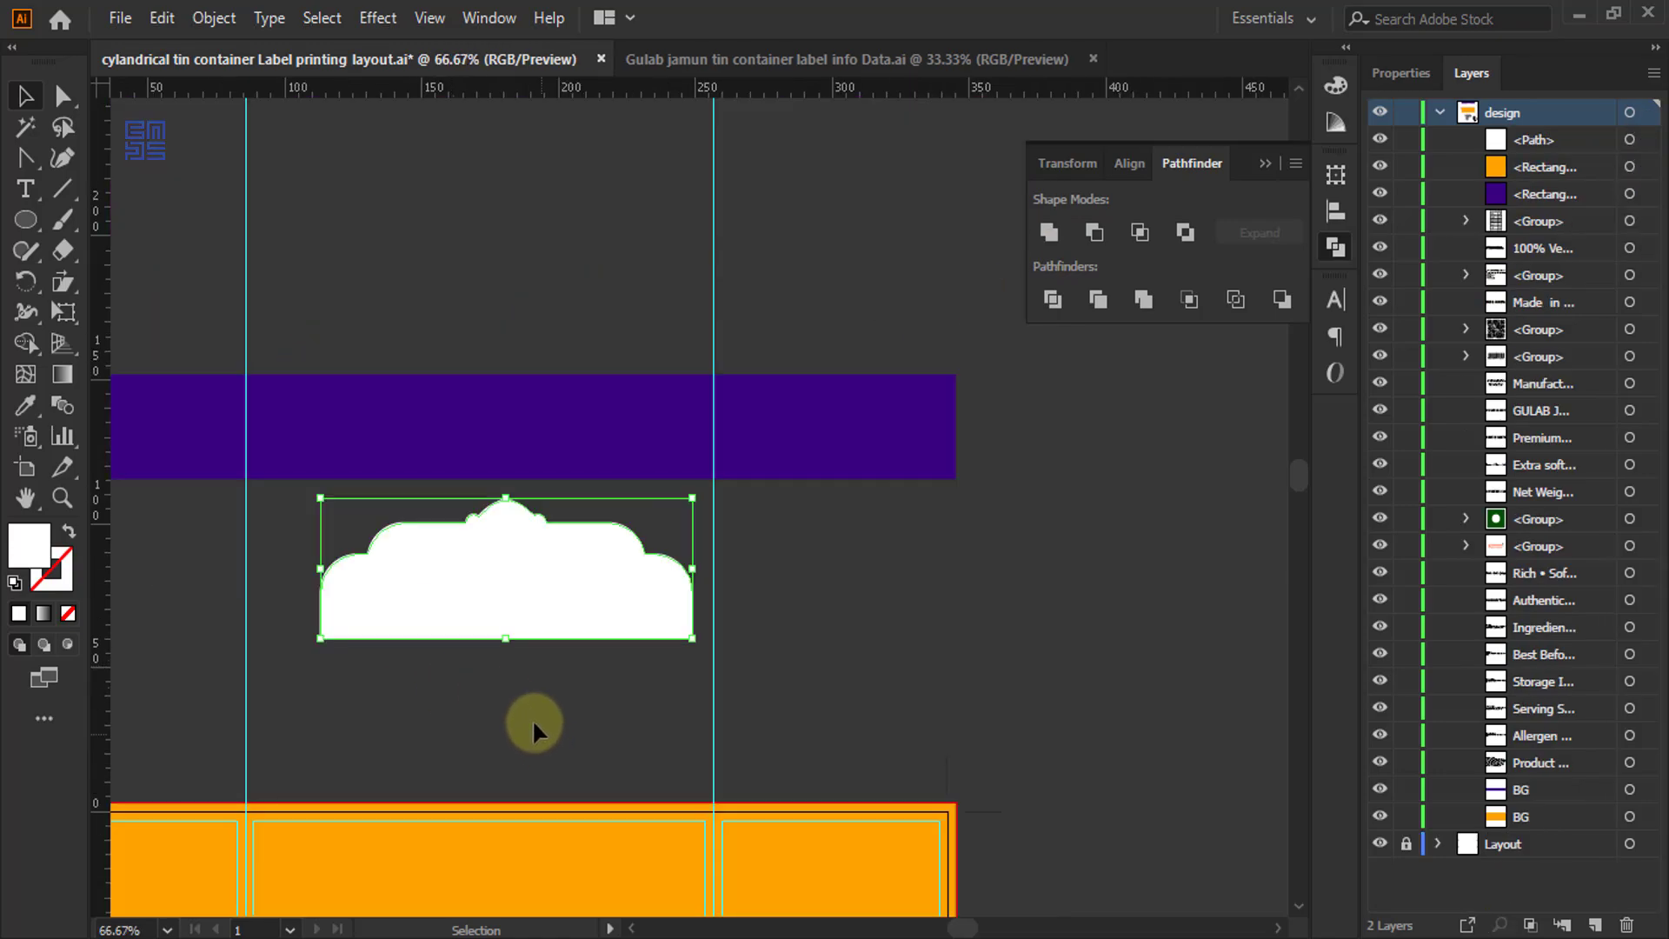
pyautogui.click(532, 718)
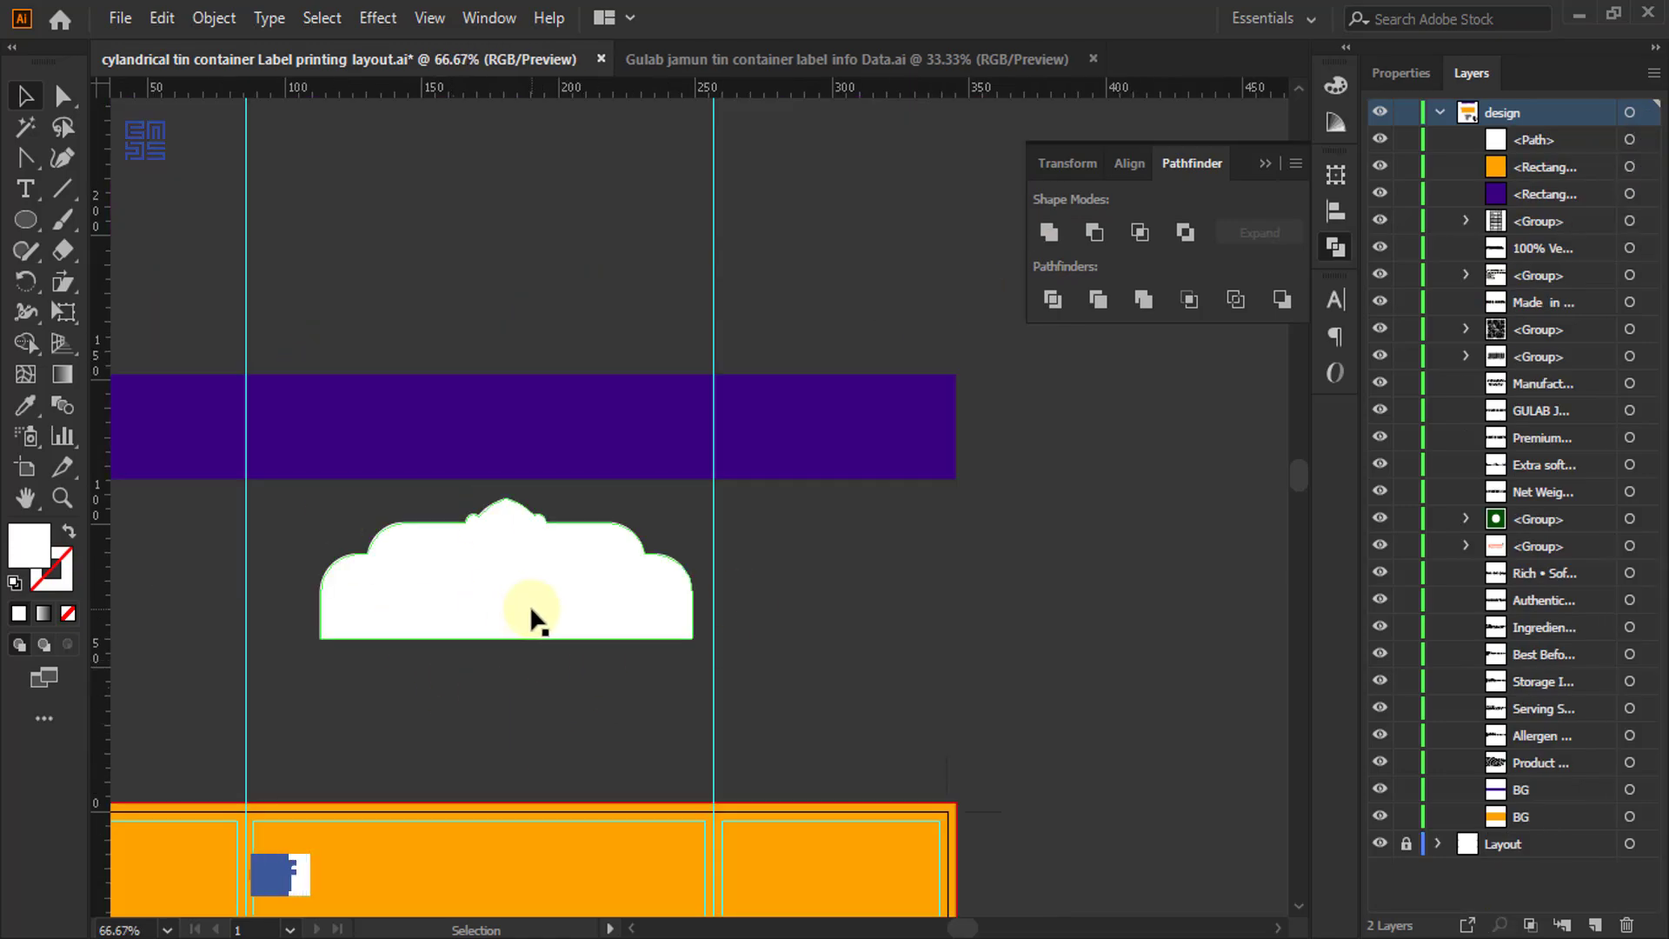
# - Move the white arch silhouette up onto the purple strip, leaving a margin above its tip and its base hanging below
pyautogui.click(491, 532)
pyautogui.moveTo(492, 533); pyautogui.dragTo(471, 440)
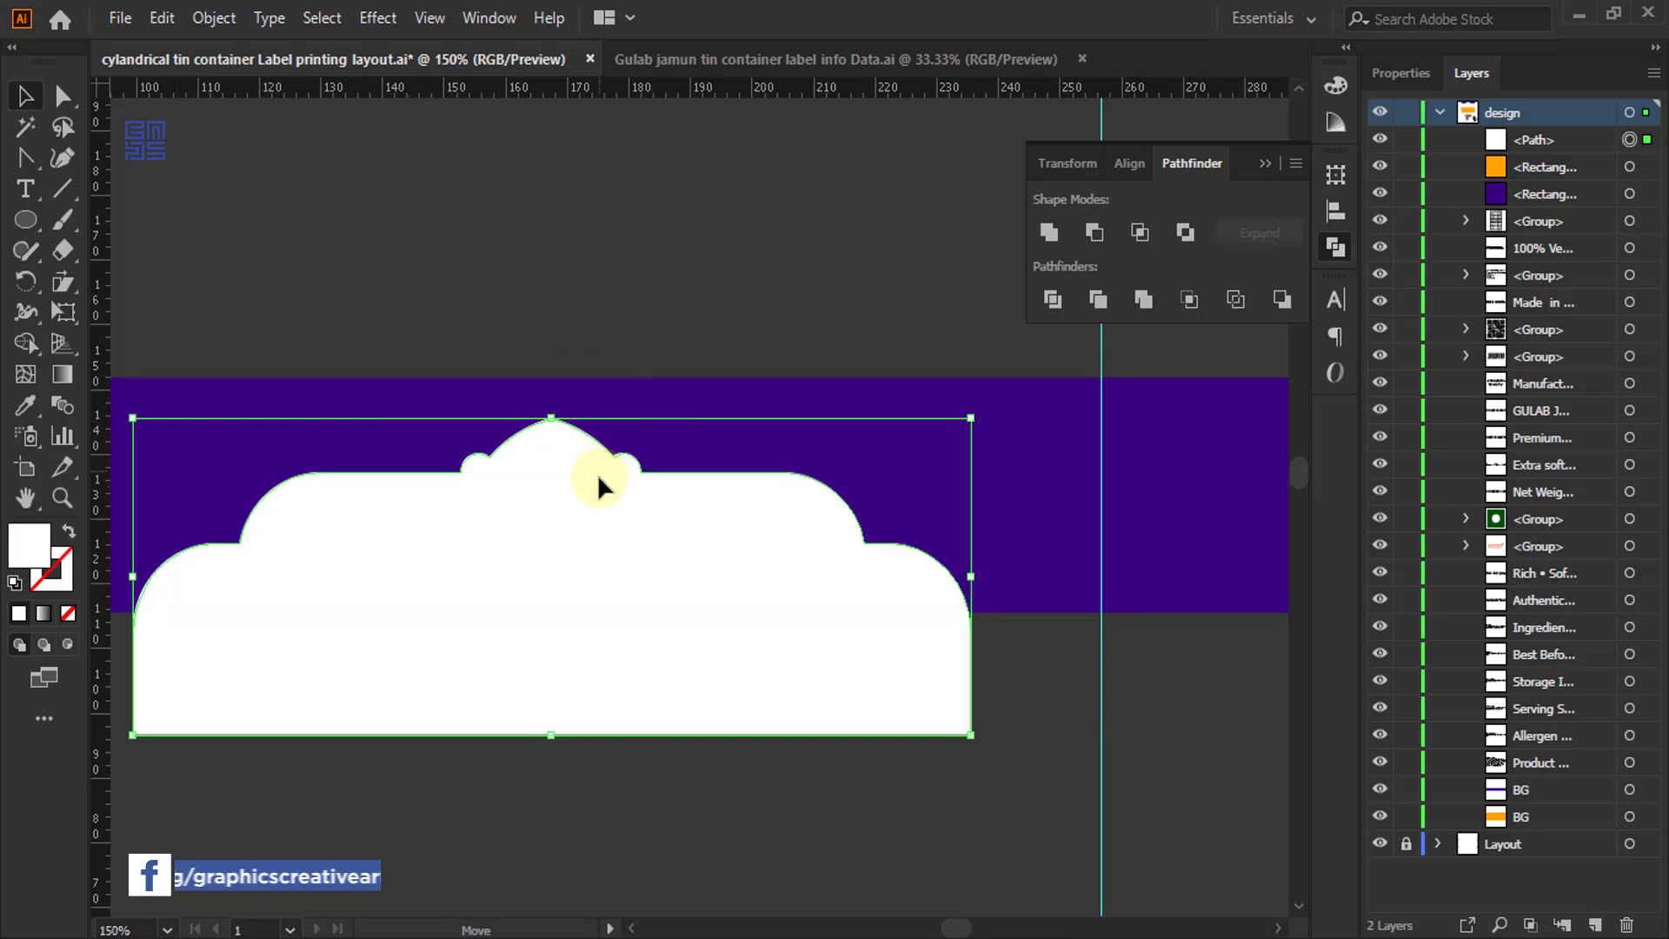
pyautogui.moveTo(597, 472); pyautogui.dragTo(597, 489)
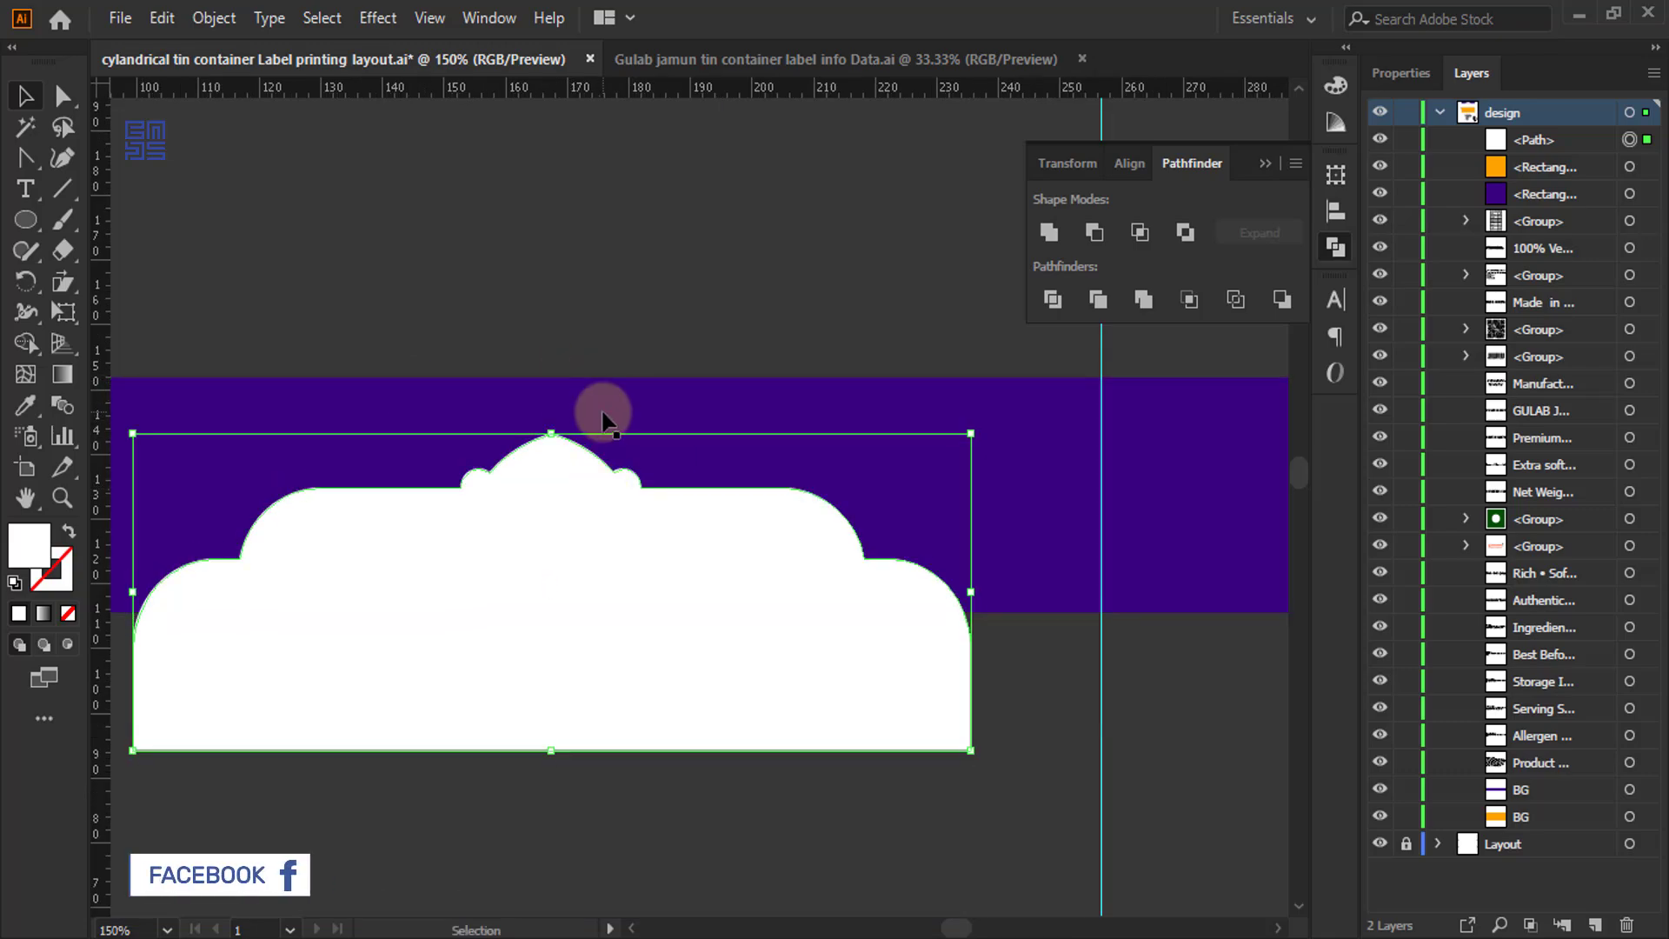
pyautogui.scroll(-2, 599, 404)
pyautogui.scroll(-3, 689, 372)
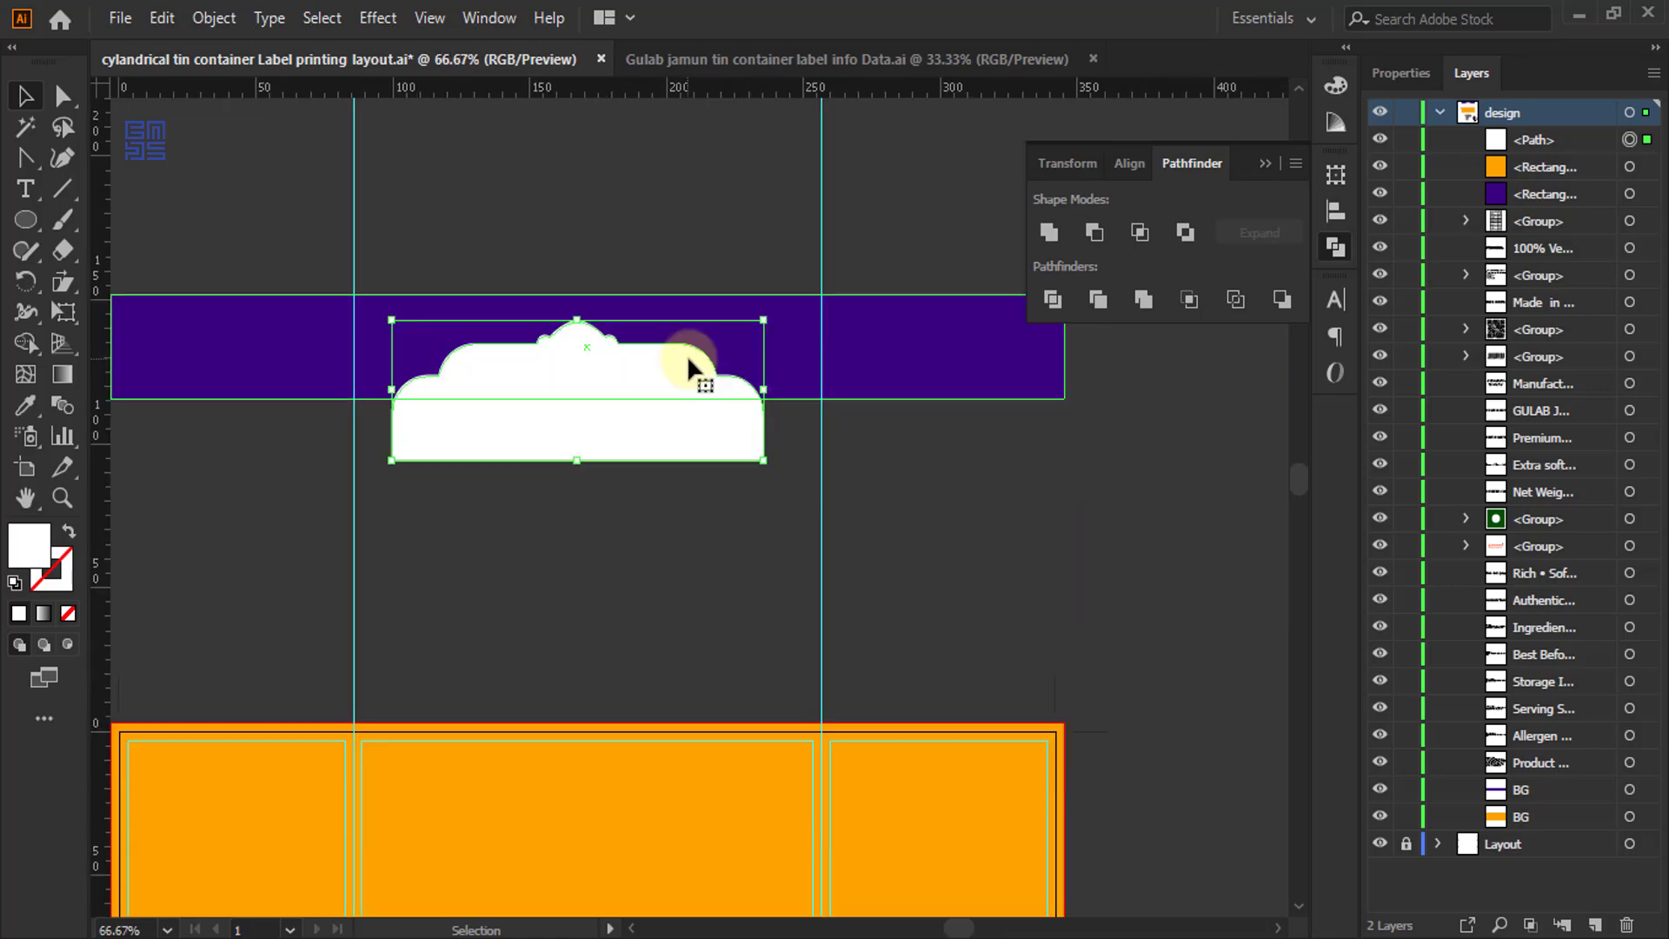
pyautogui.scroll(8, 576, 663)
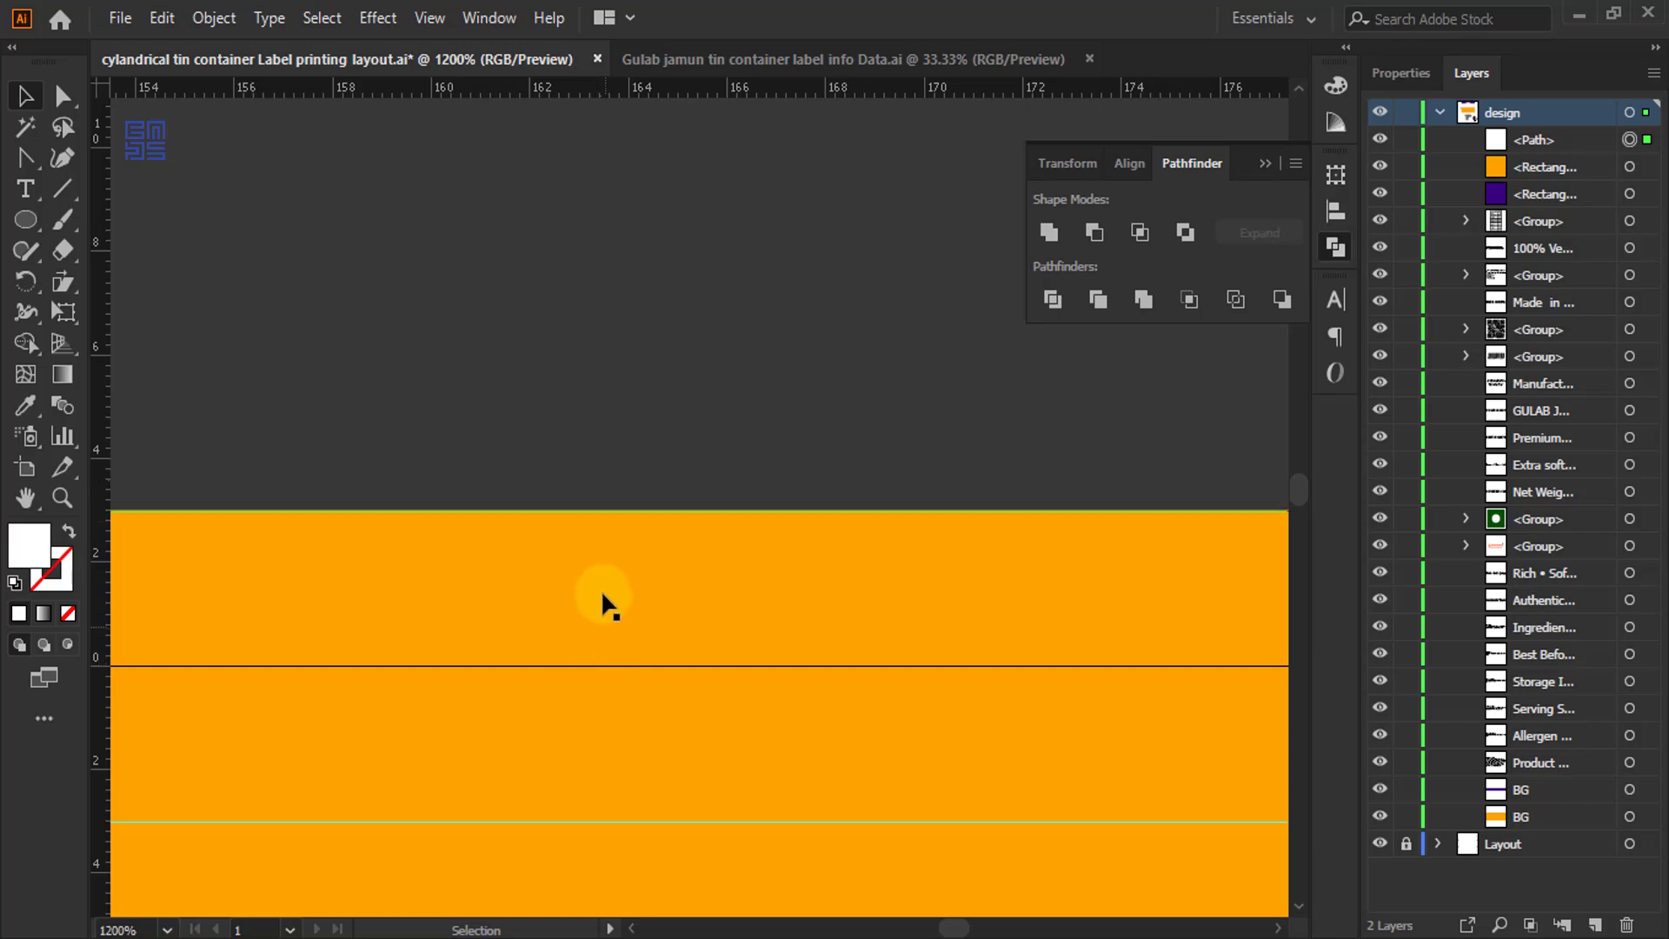
pyautogui.scroll(-2, 499, 600)
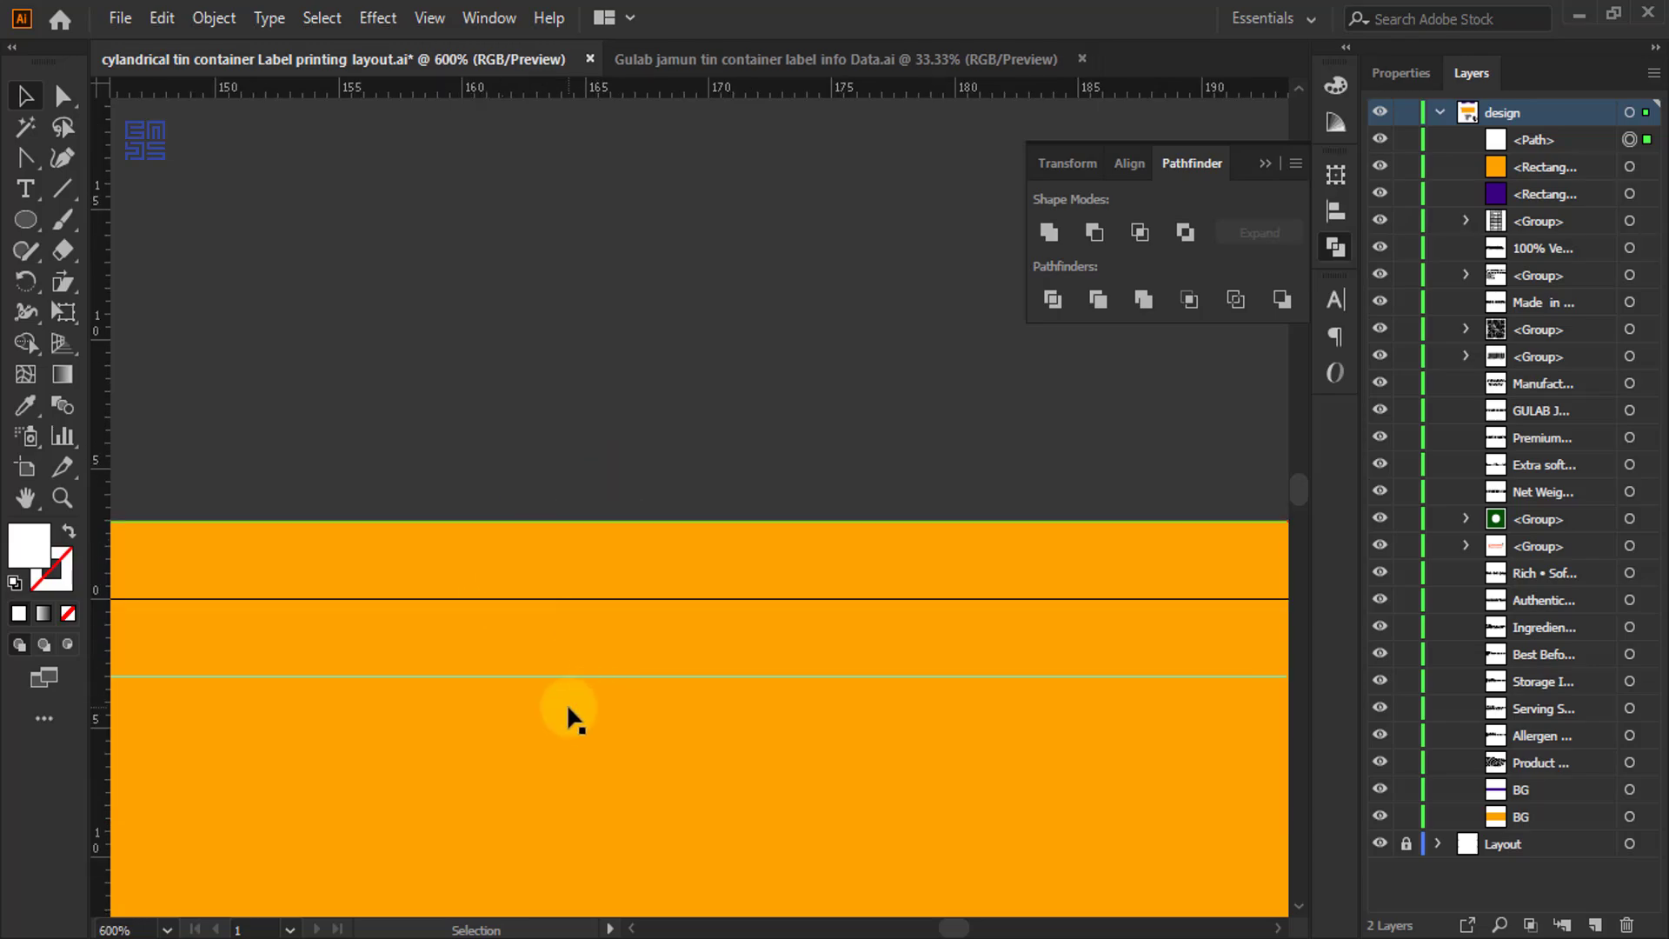
# - Center-align the white arch silhouette horizontally with the purple strip
pyautogui.scroll(-2, 569, 717)
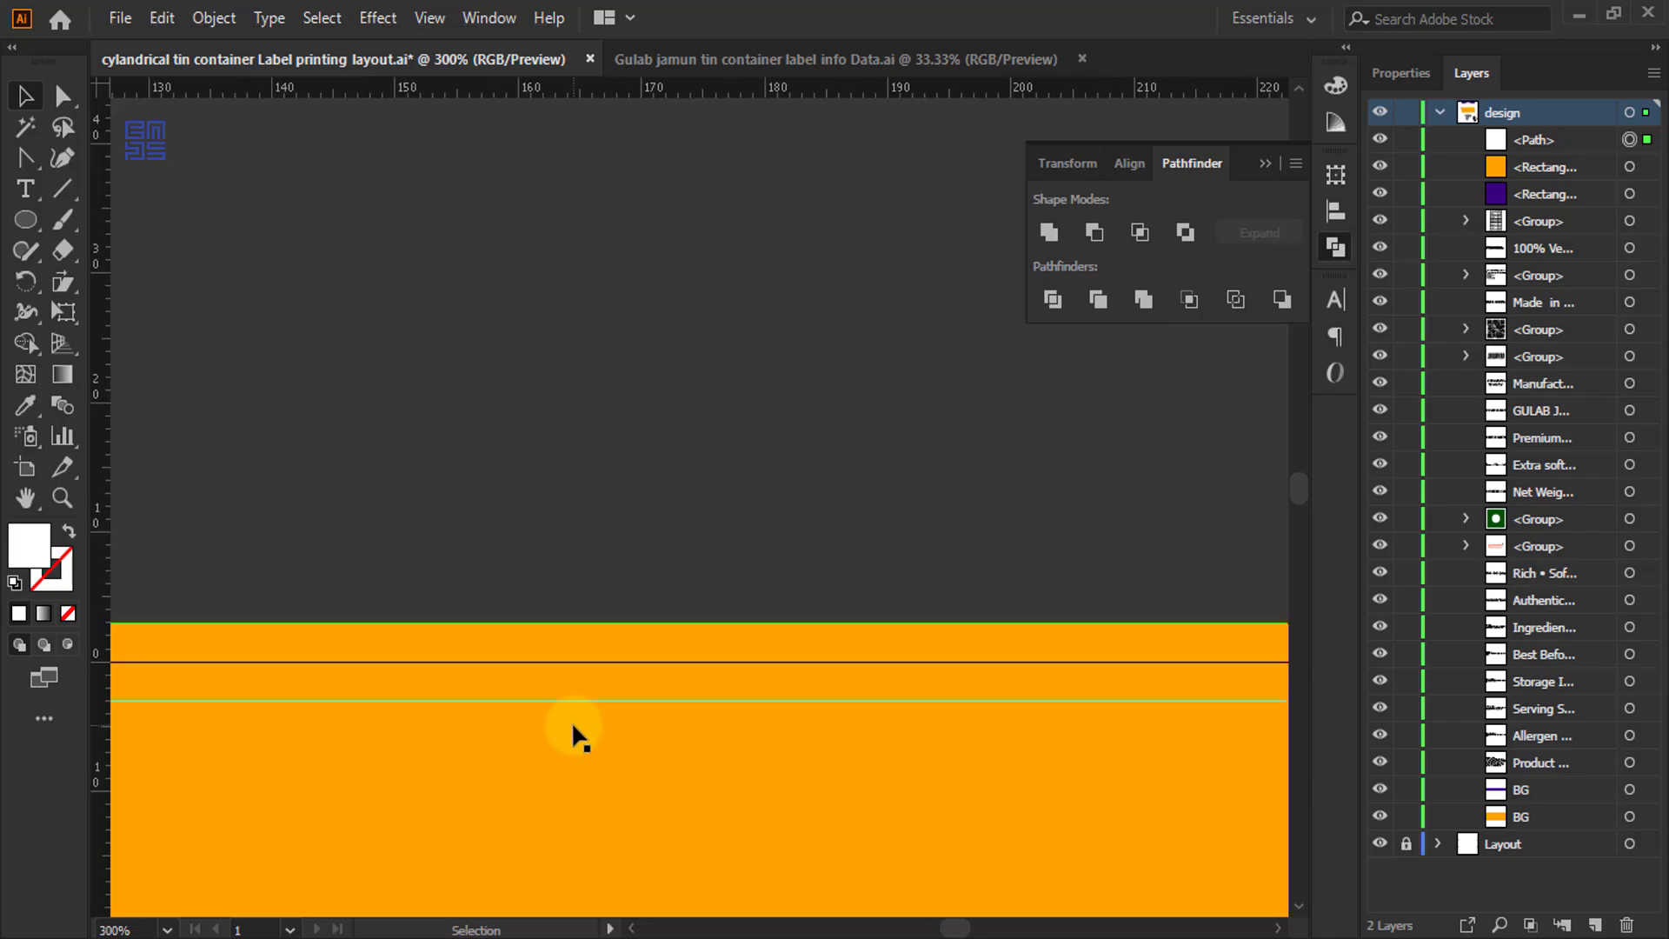
pyautogui.scroll(-2, 586, 813)
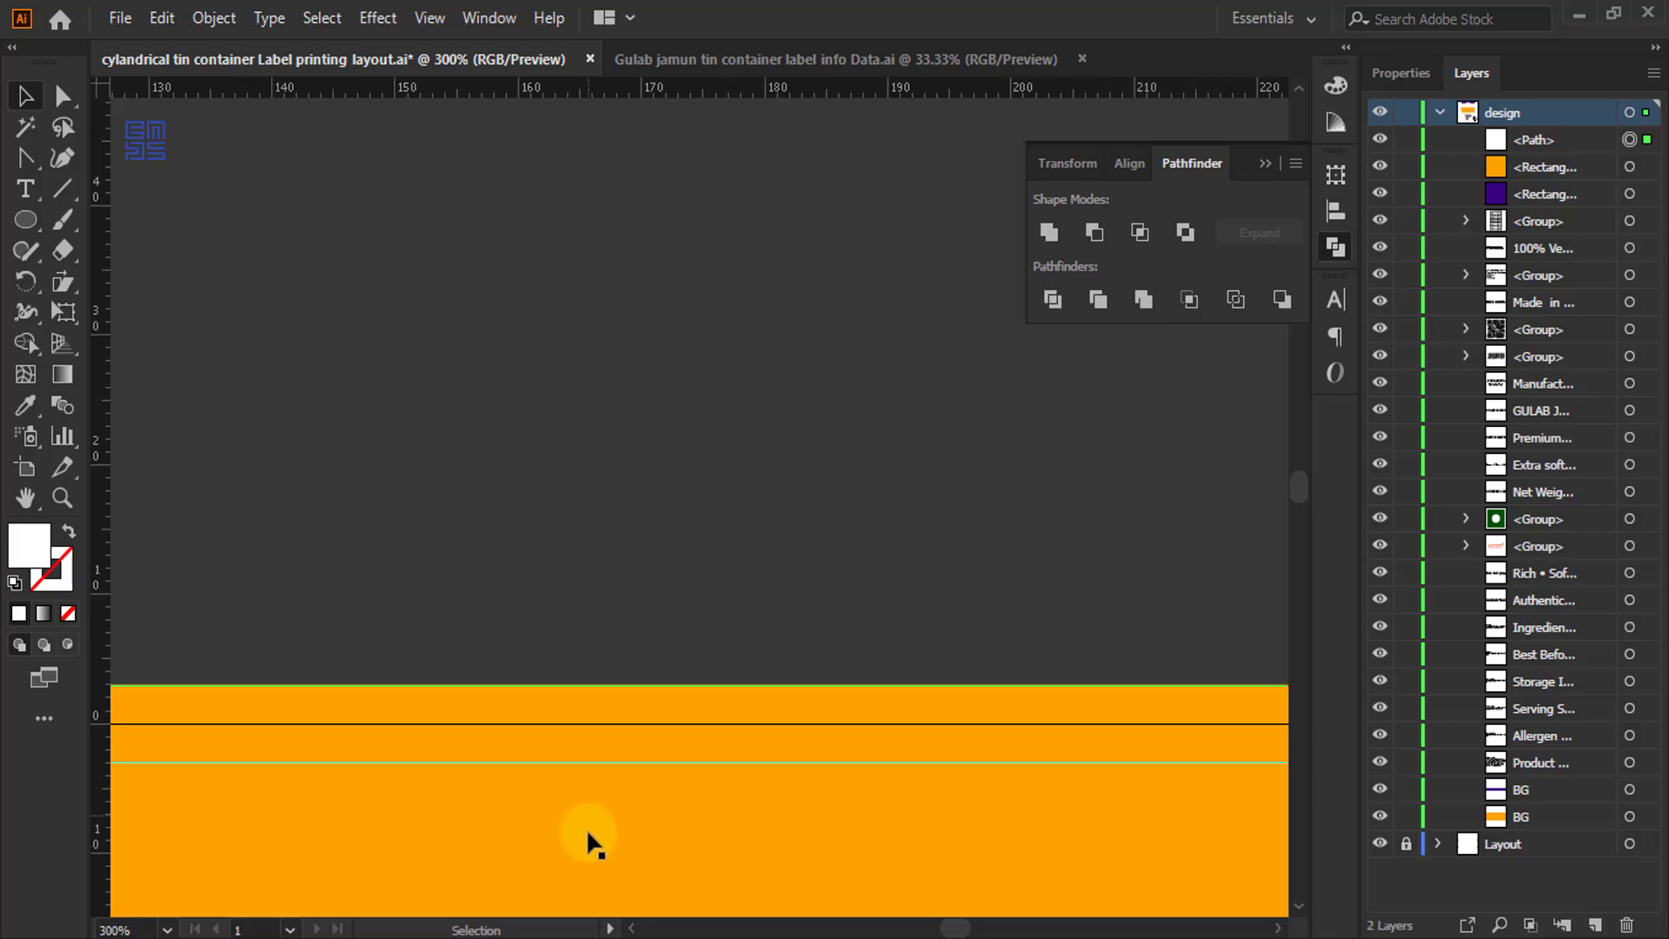
pyautogui.scroll(-2, 620, 836)
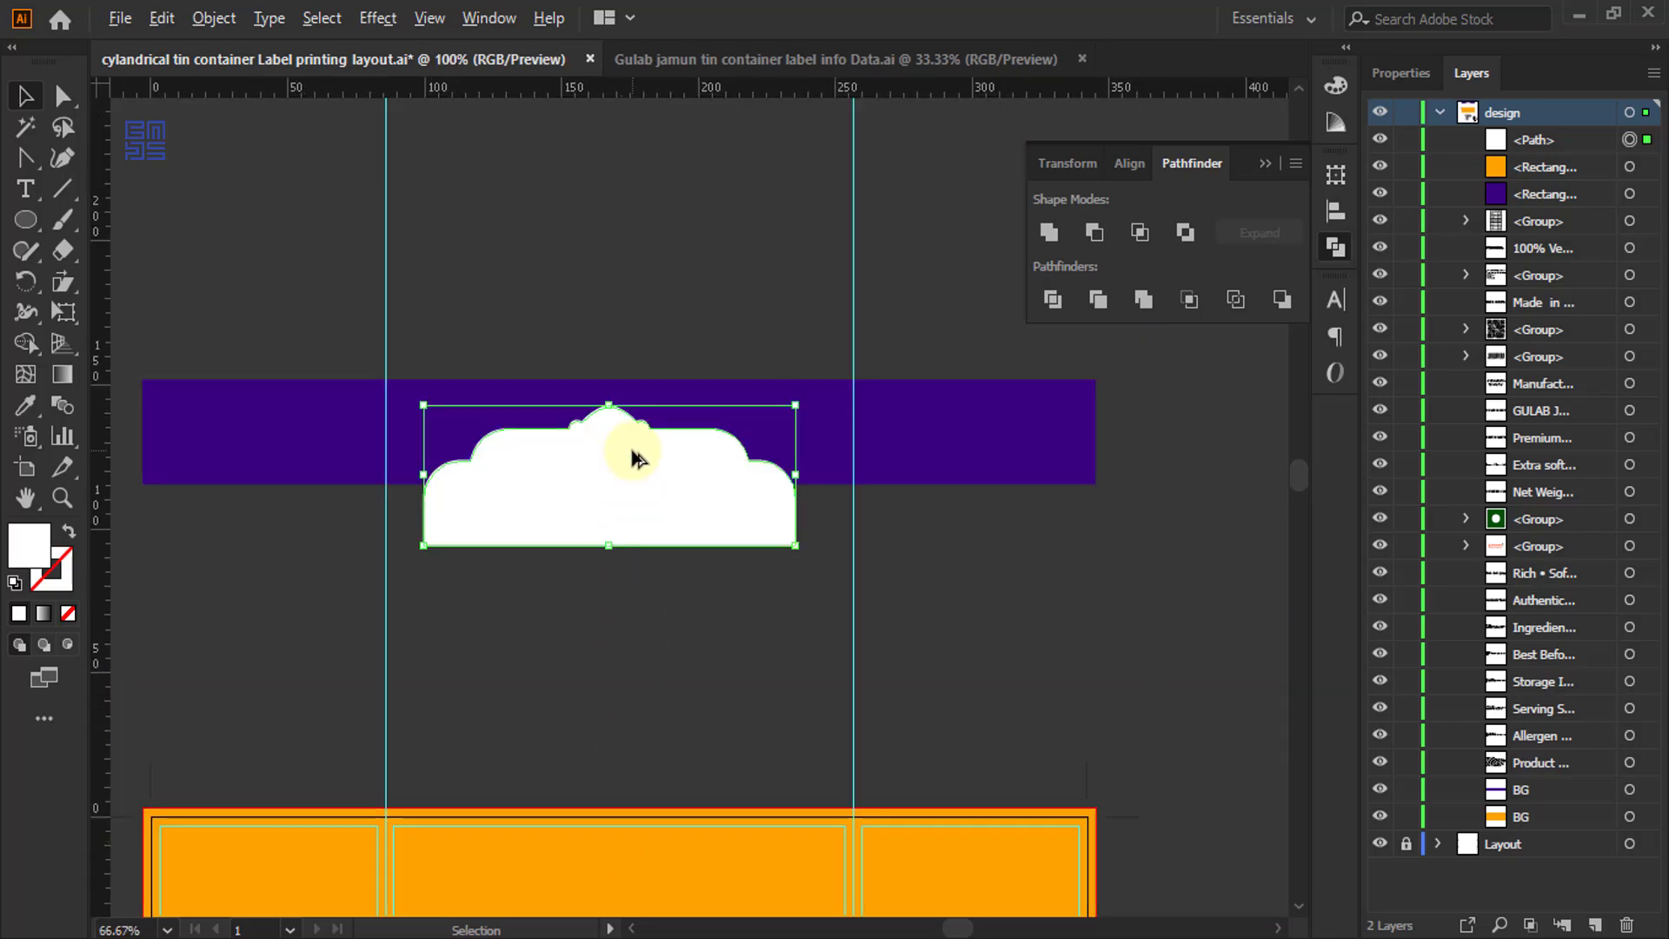
pyautogui.scroll(2, 634, 447)
pyautogui.scroll(-1, 574, 430)
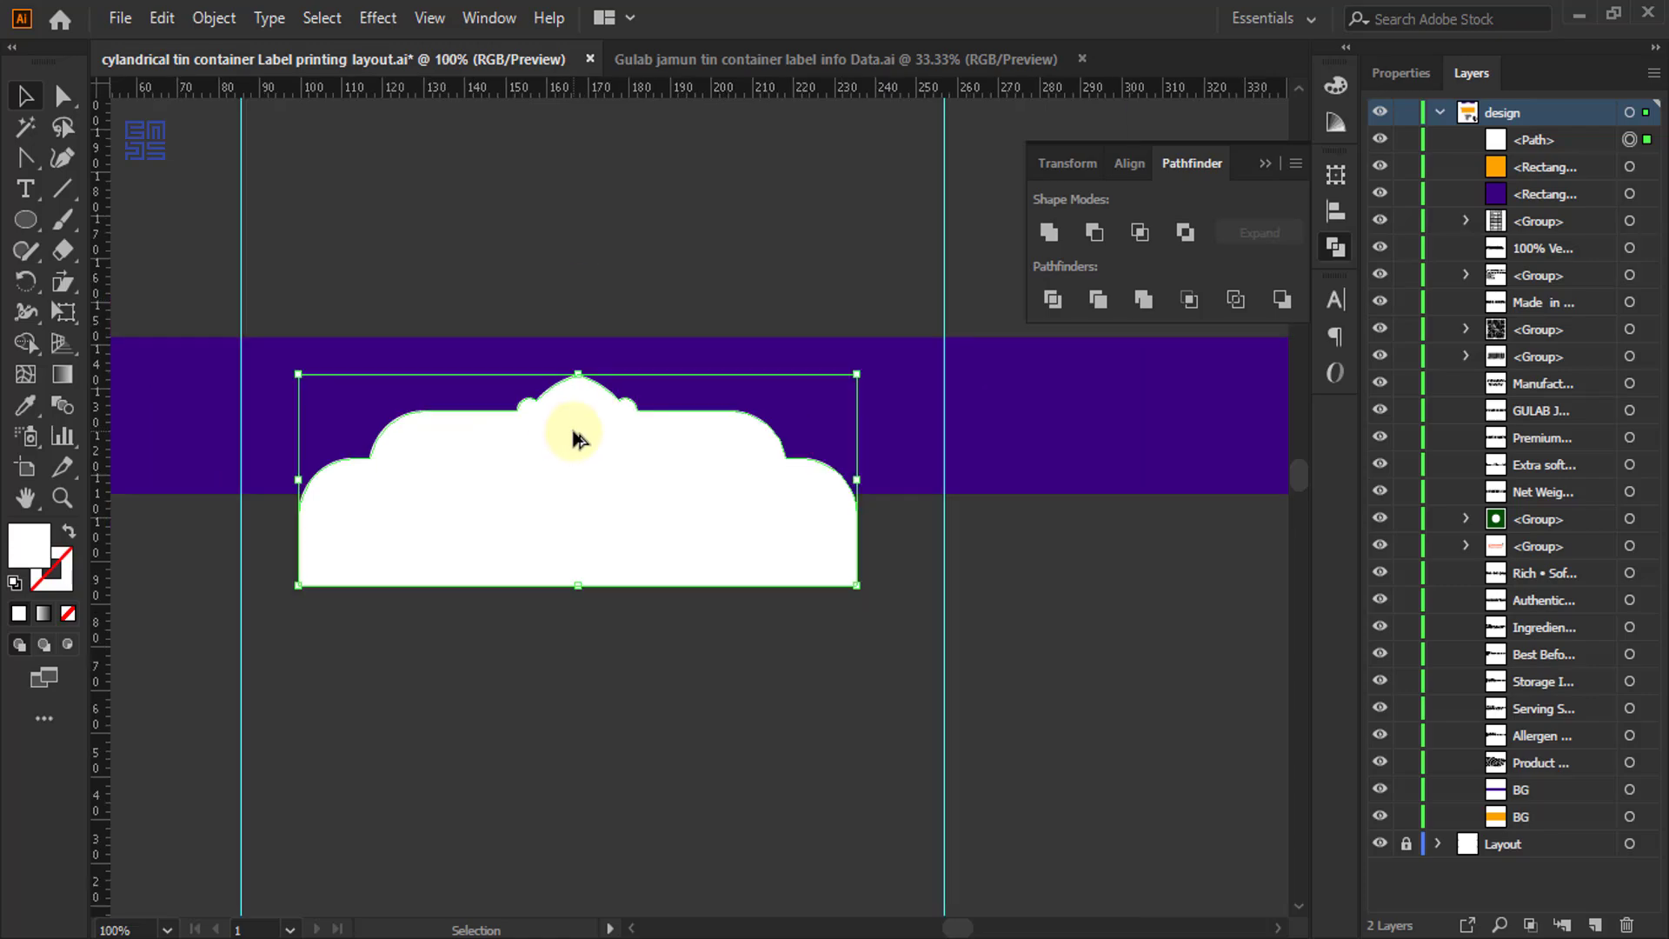
pyautogui.moveTo(488, 238); pyautogui.dragTo(1092, 461)
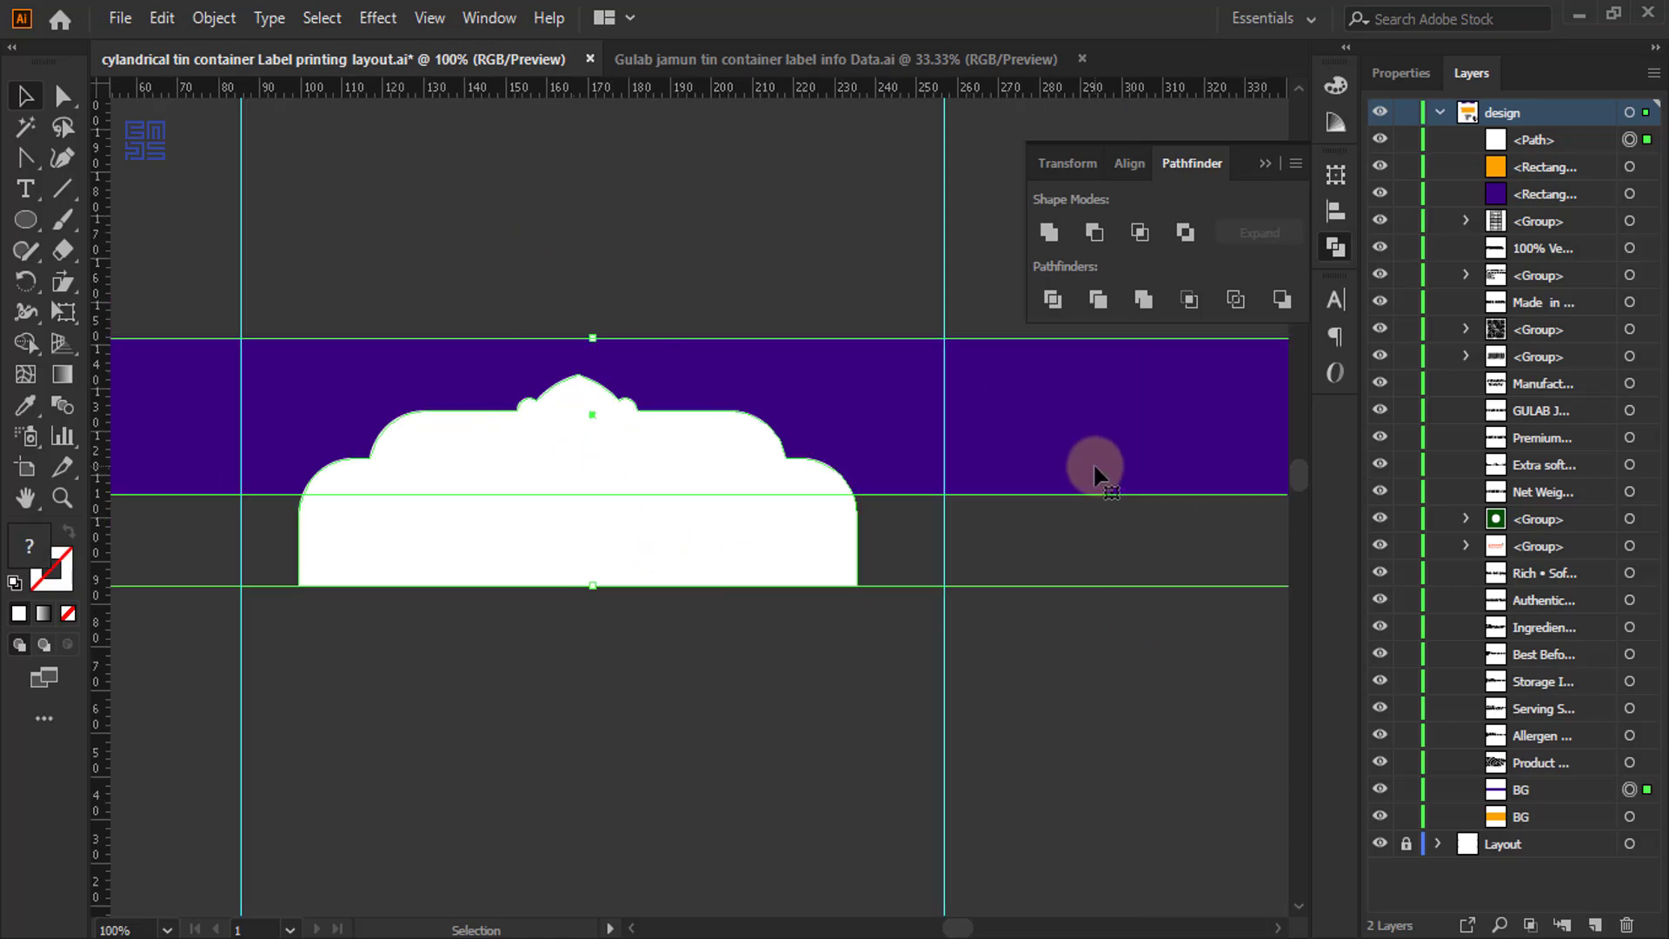
pyautogui.hotkey('shift', 'm')
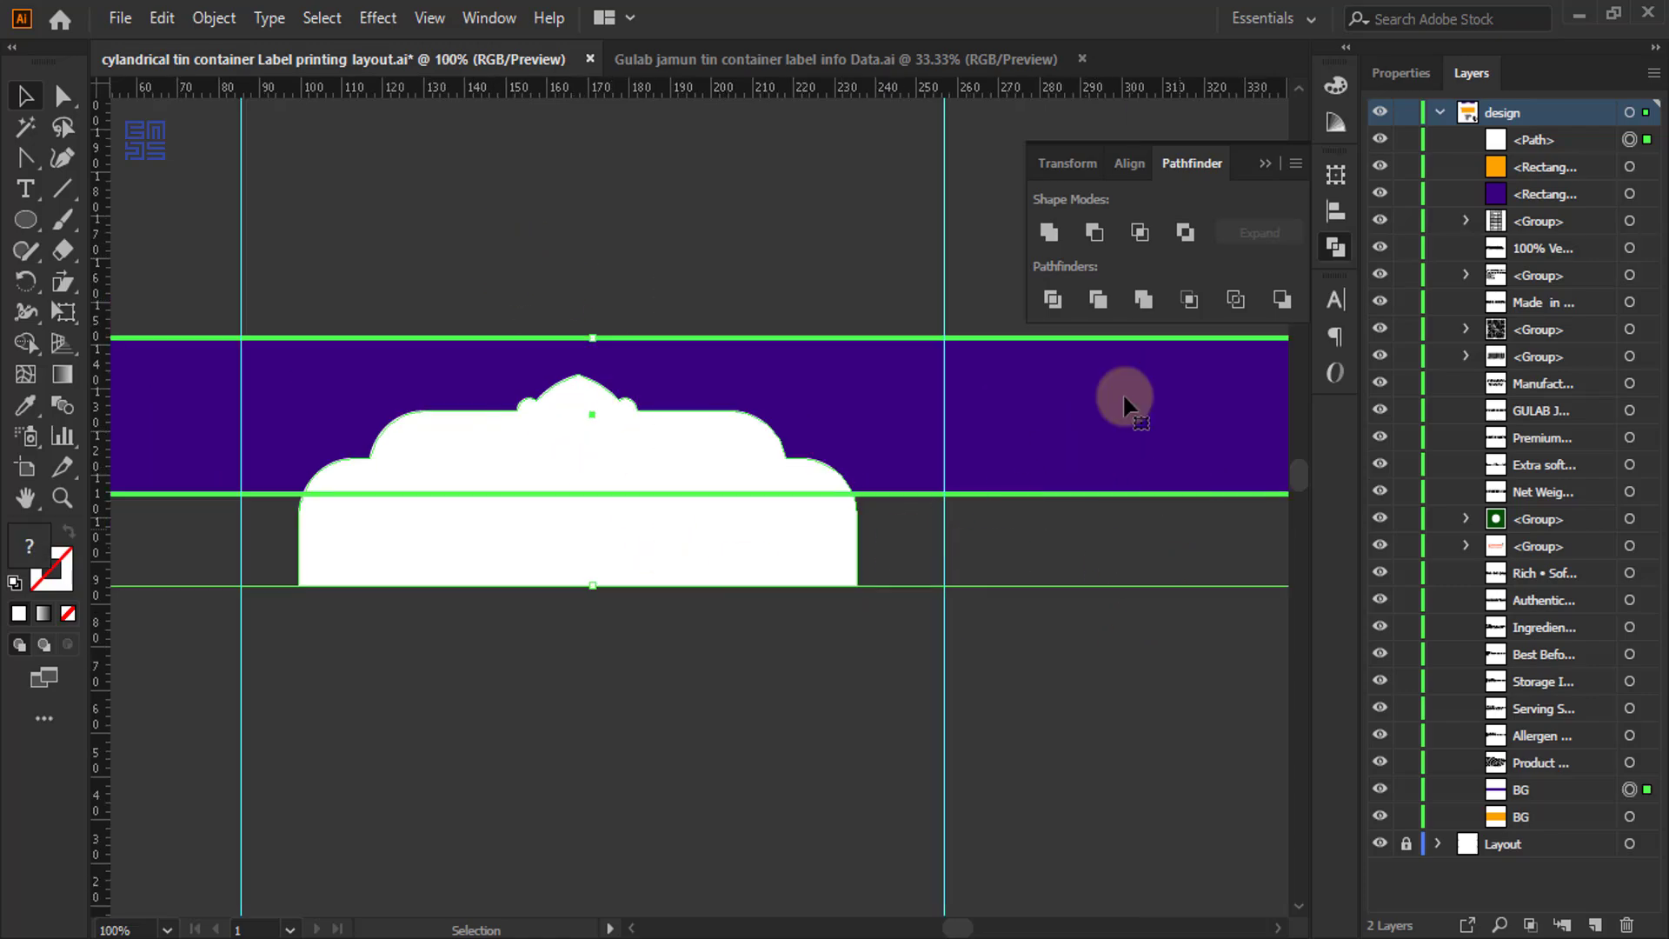
pyautogui.click(1128, 164)
pyautogui.click(1097, 233)
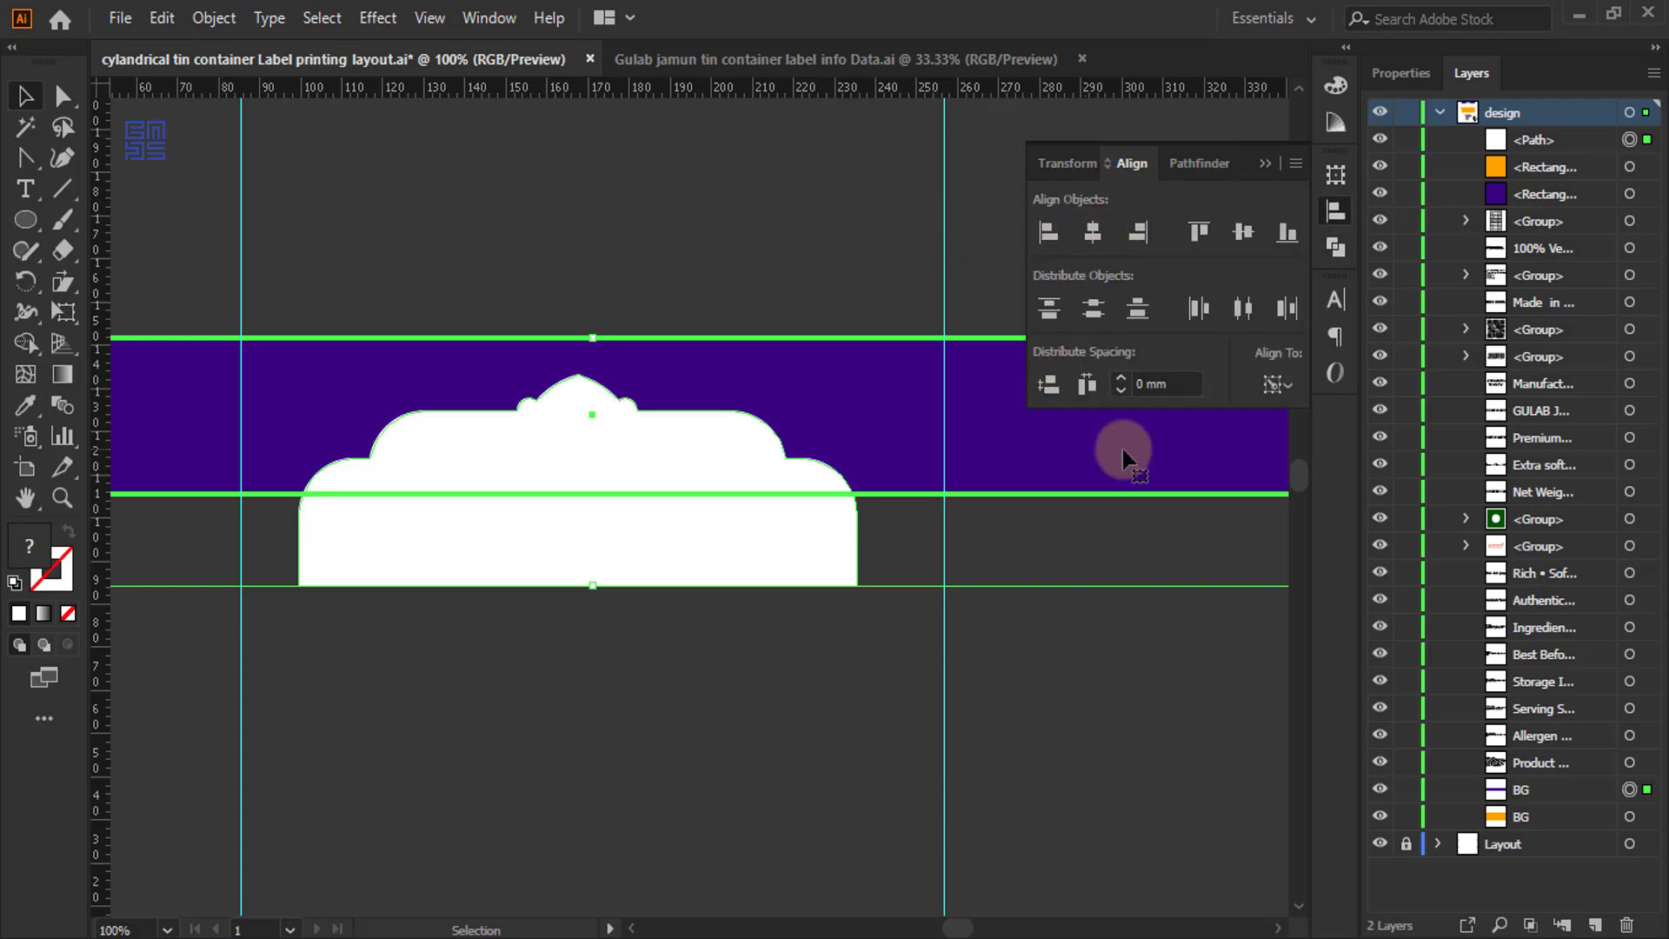
# - Cut the white arch silhouette out of the purple strip with Minus Front and deselect the result
pyautogui.click(1190, 165)
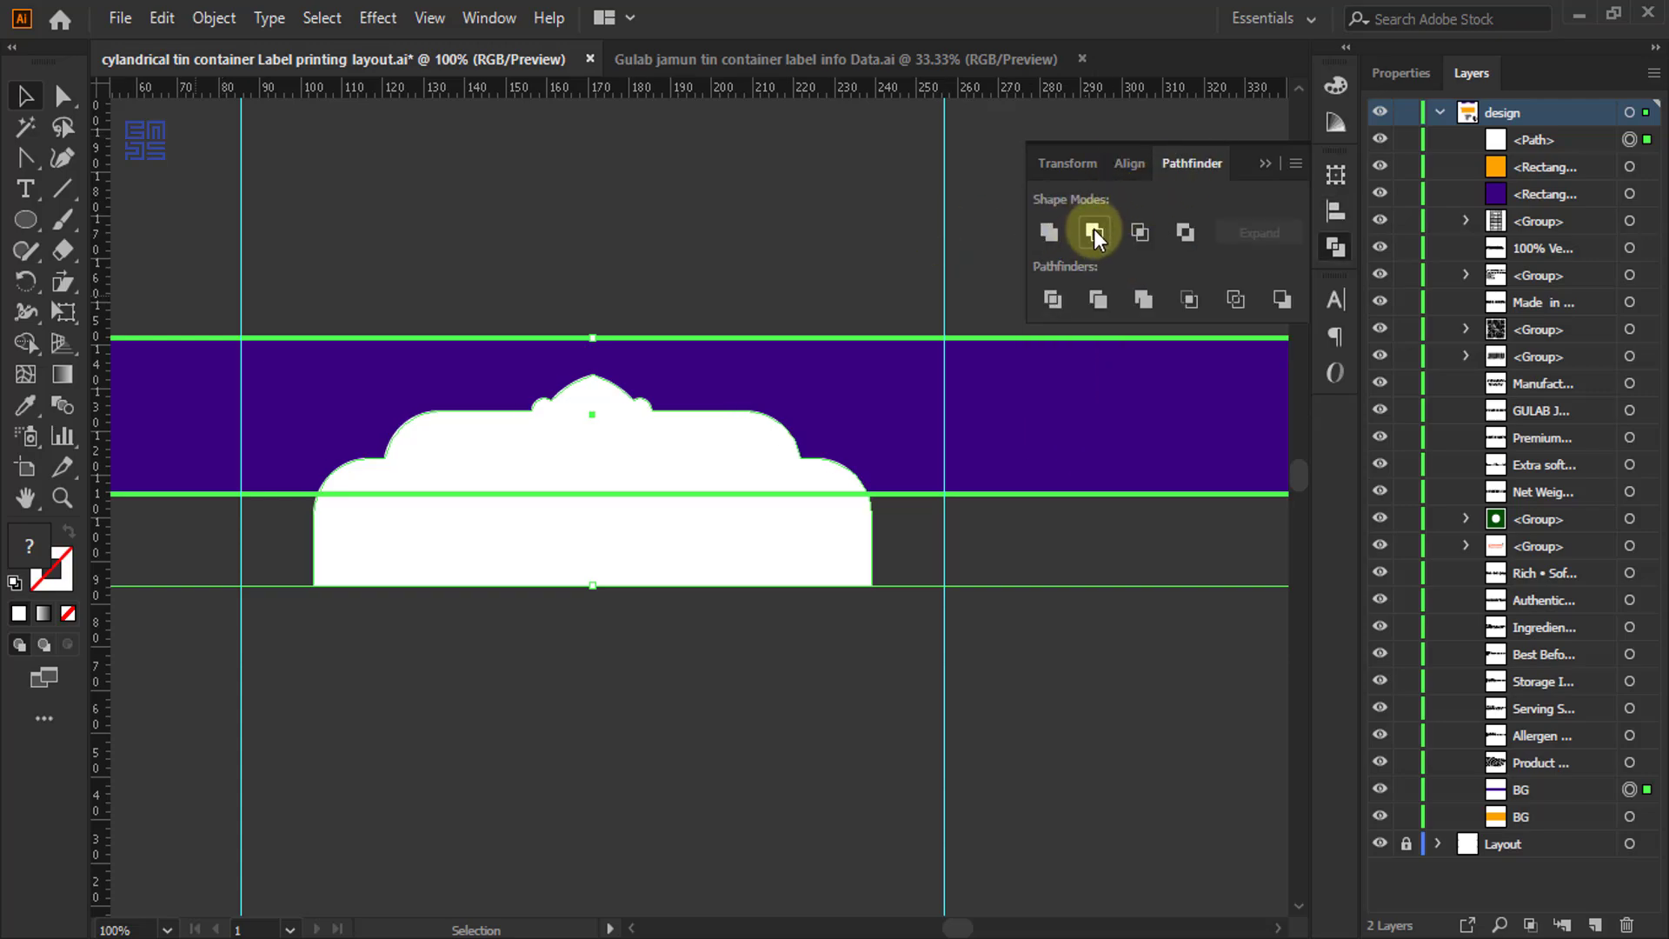
pyautogui.click(1094, 231)
pyautogui.scroll(-2, 586, 571)
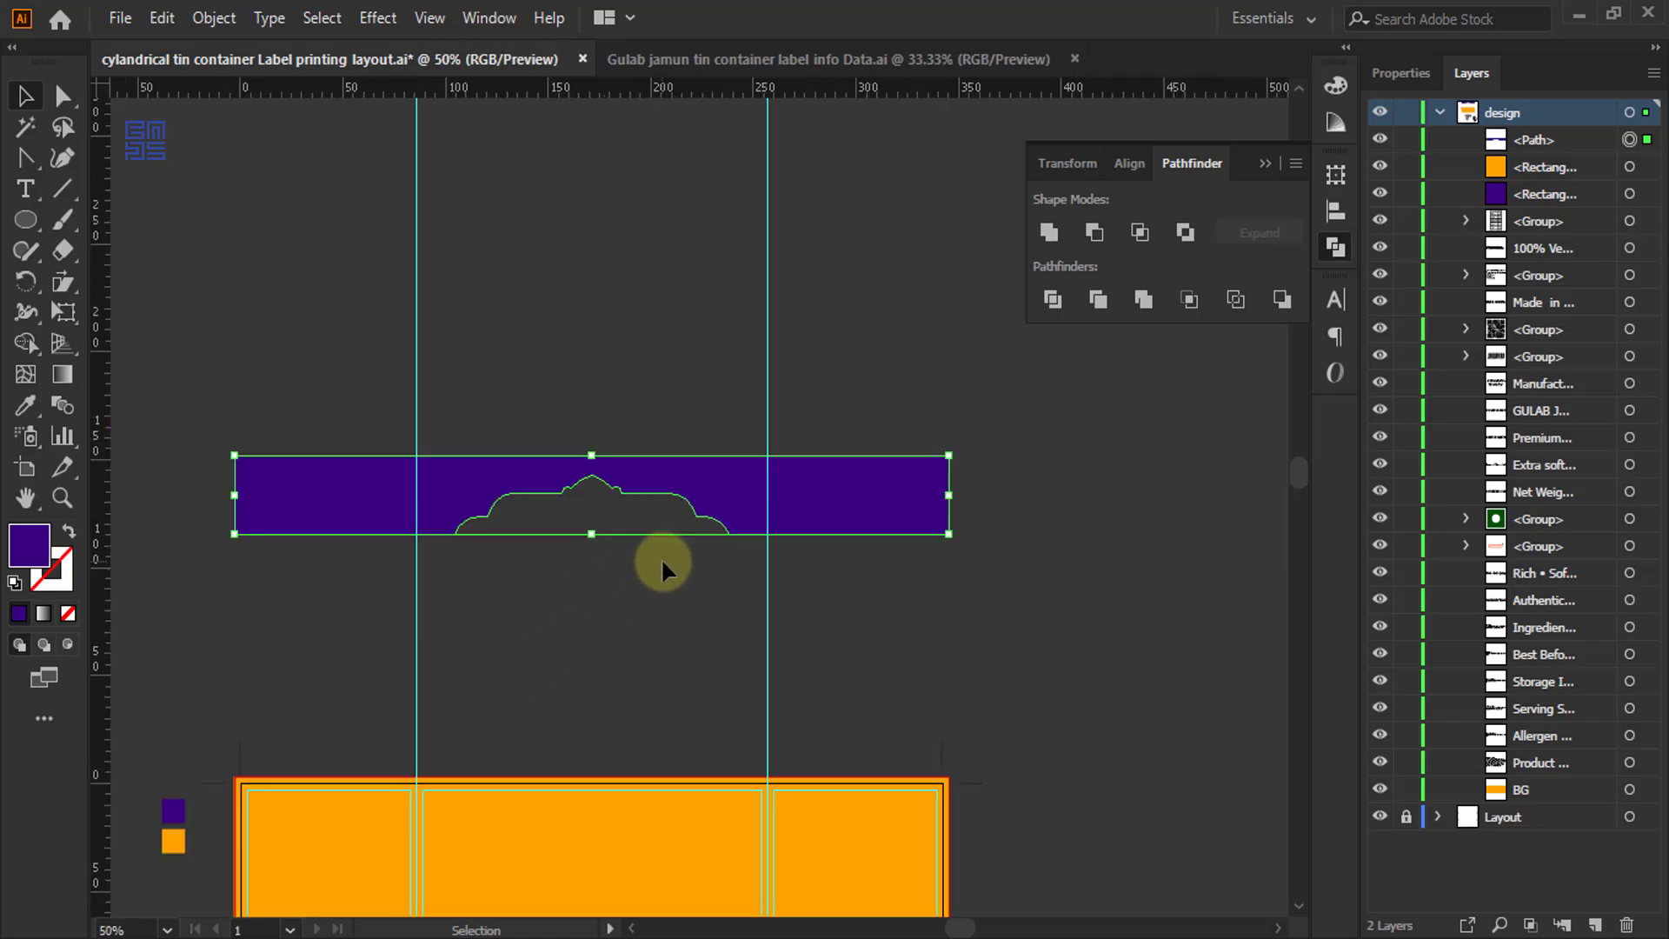
pyautogui.click(783, 388)
# - Align the cut-out purple strip to the top edge and horizontal center of the orange label background, then deselect both
pyautogui.scroll(-5, 782, 388)
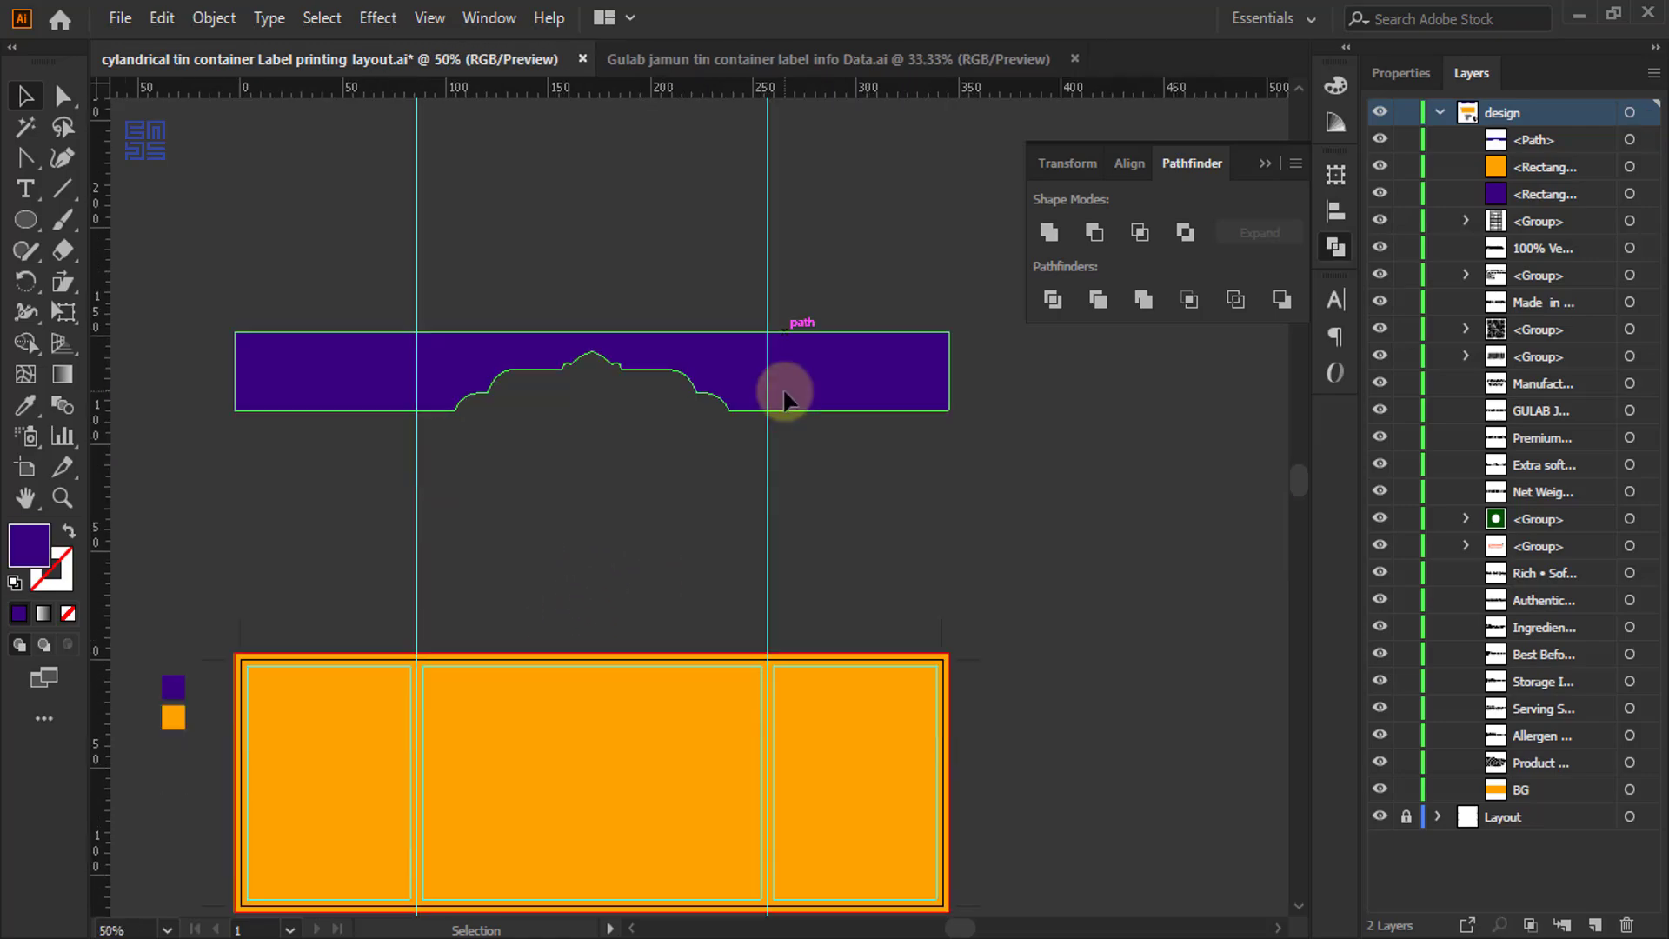
pyautogui.keyDown('shift'); pyautogui.click(901, 642); pyautogui.keyUp('shift')
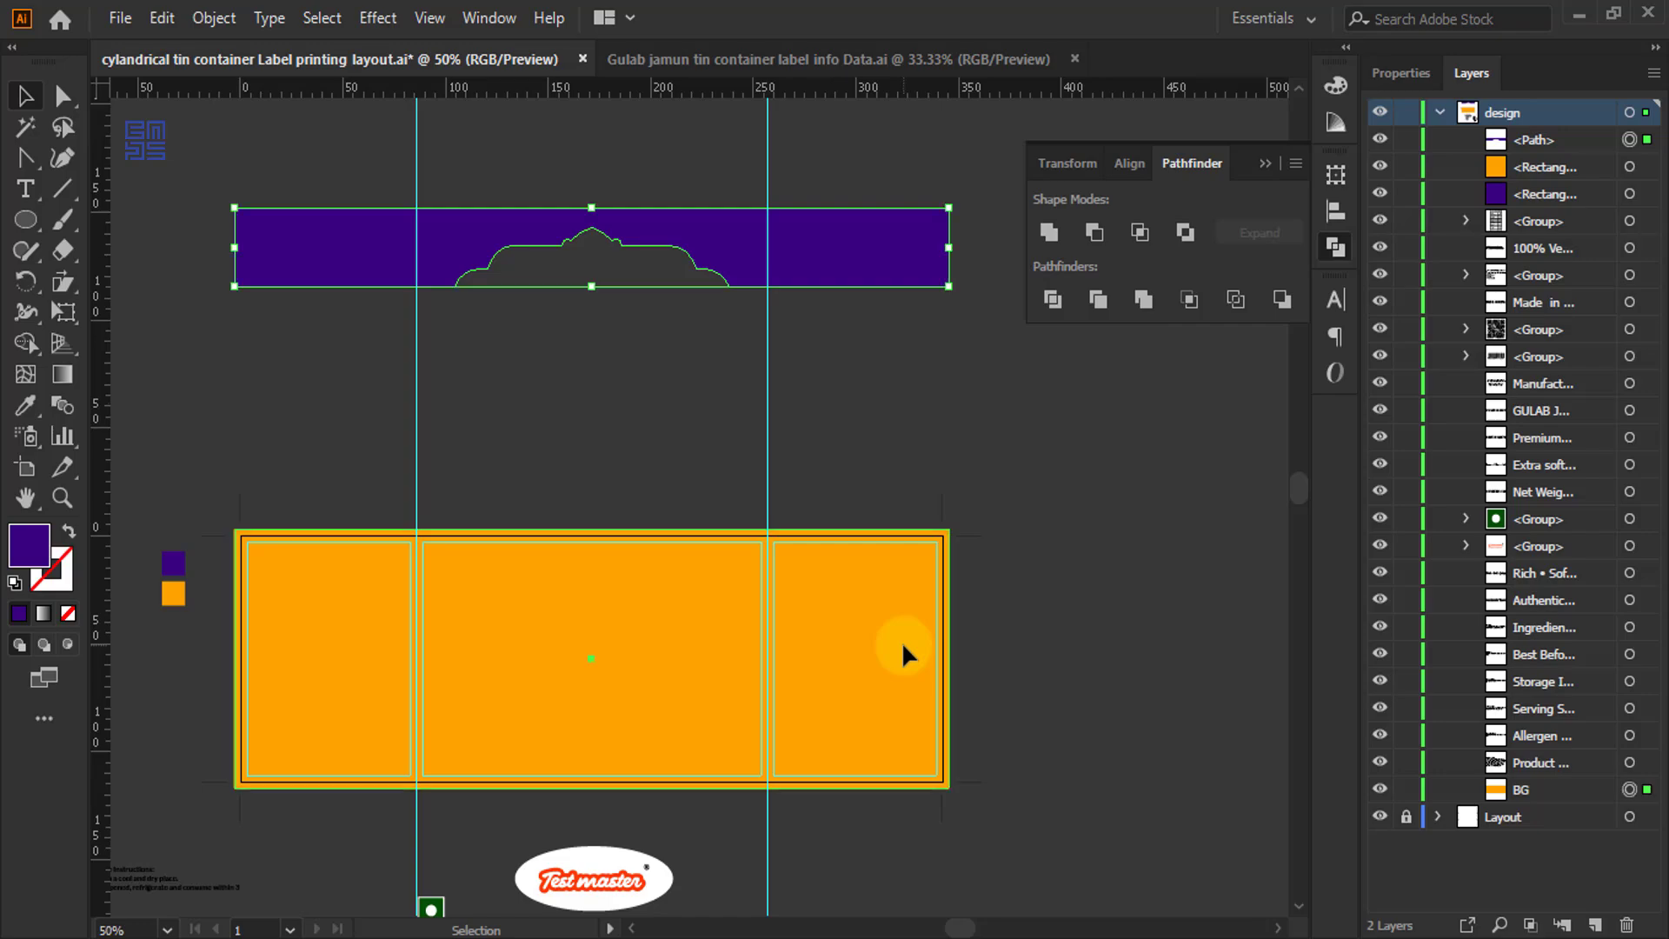
pyautogui.click(1131, 164)
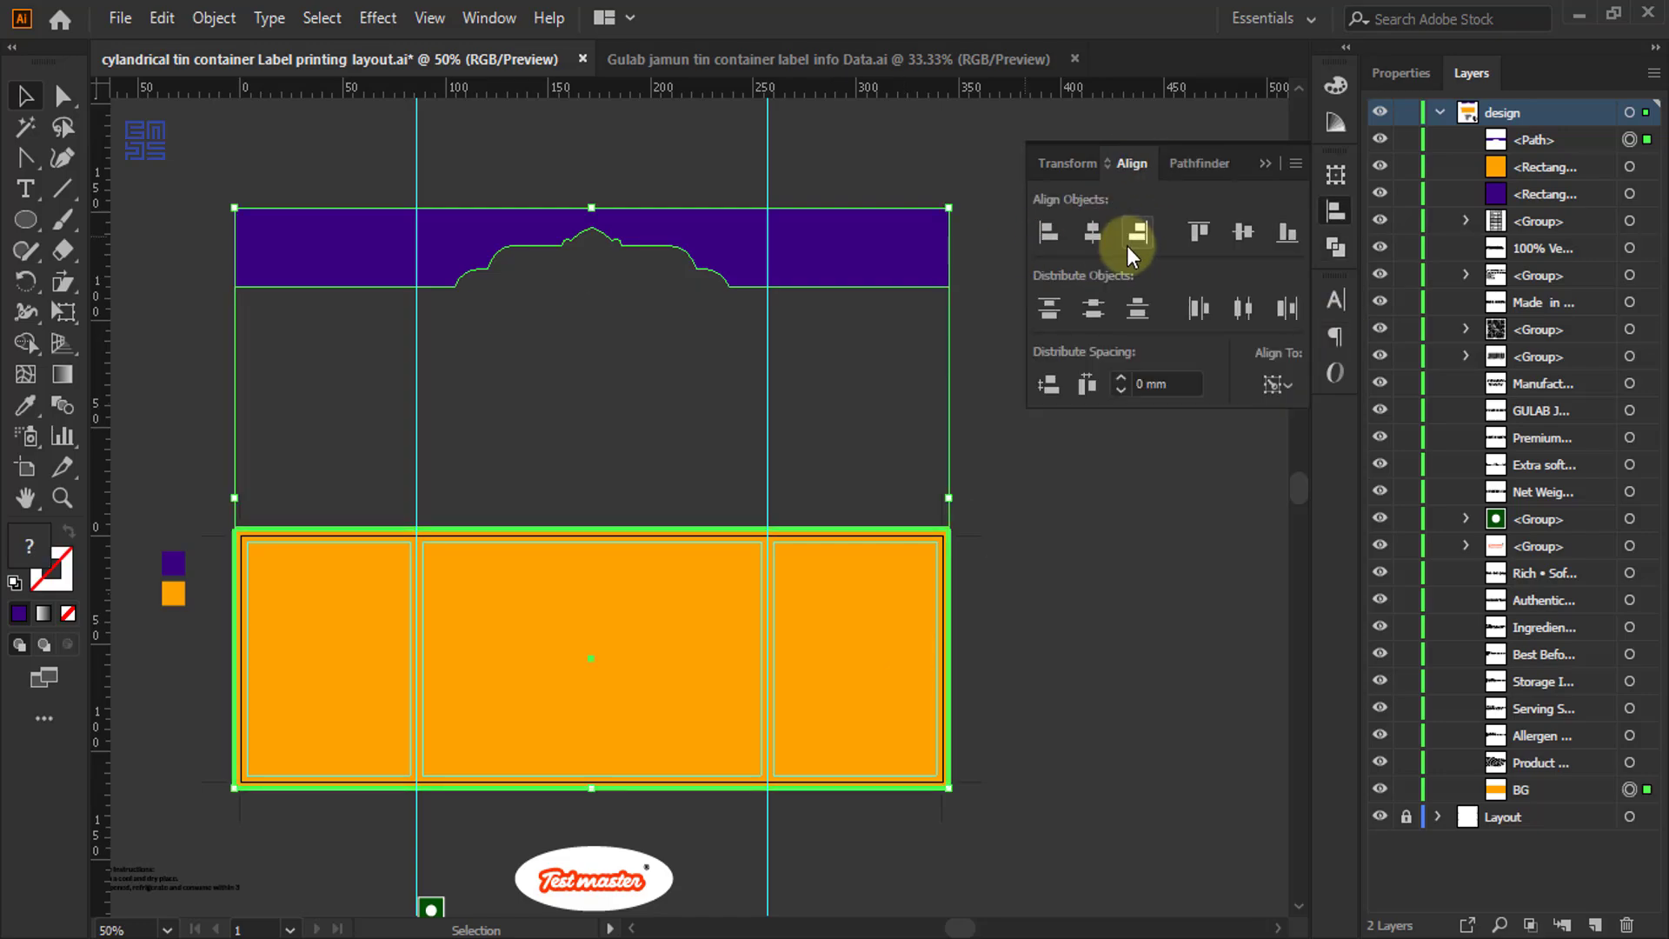
pyautogui.click(1200, 231)
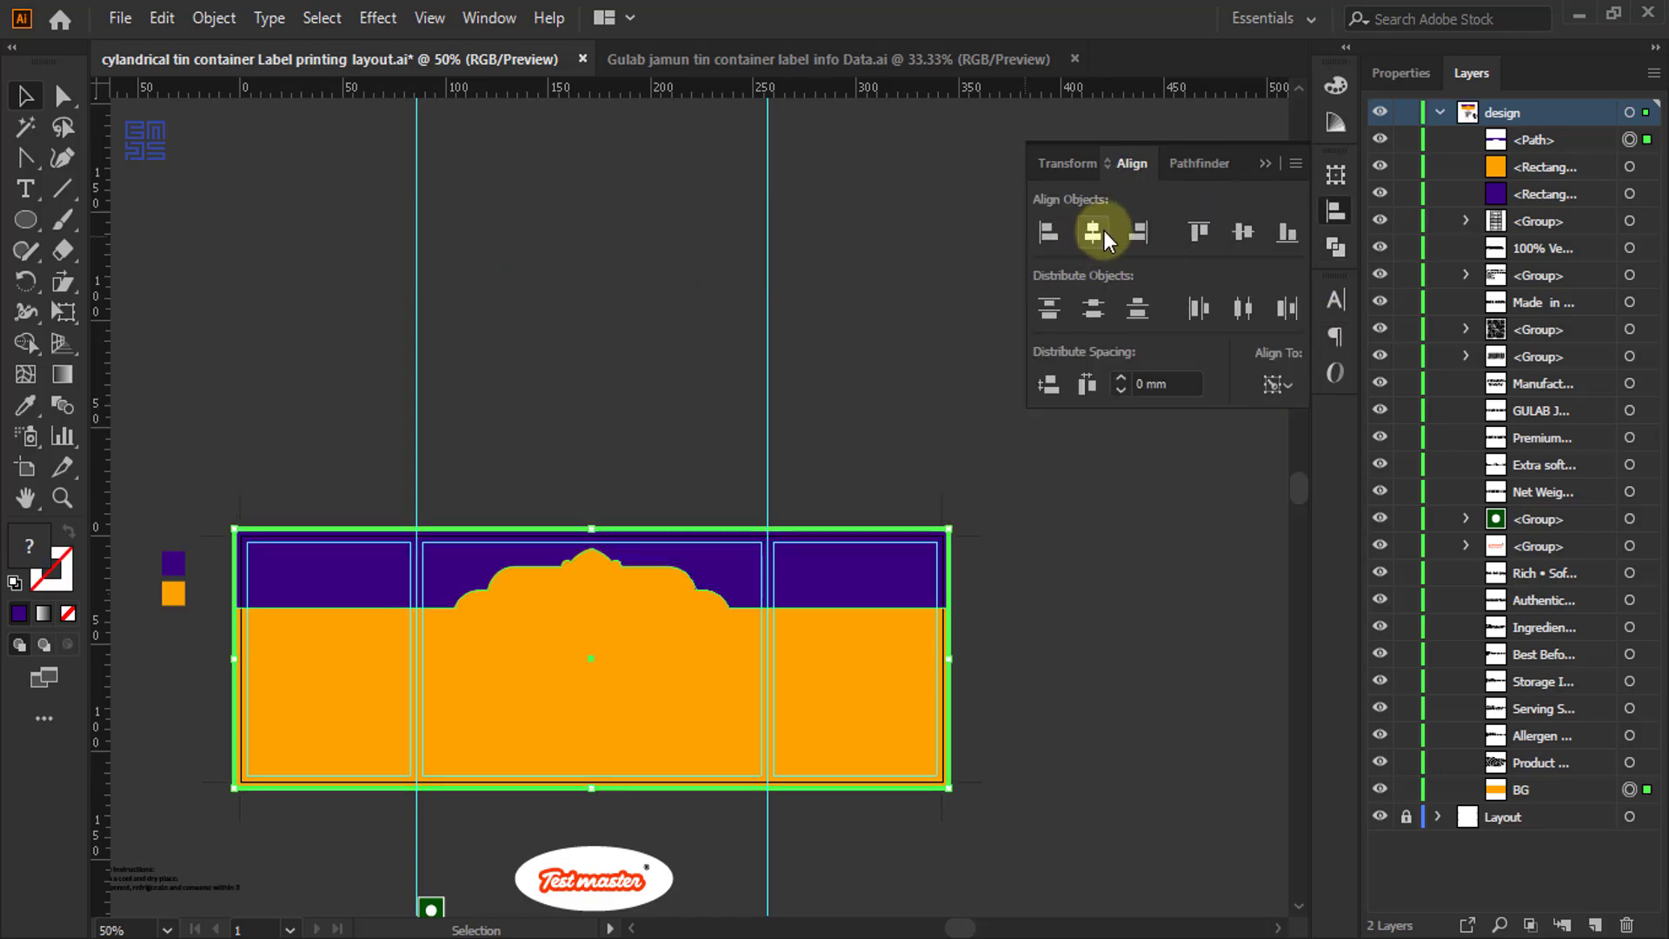
pyautogui.click(1062, 643)
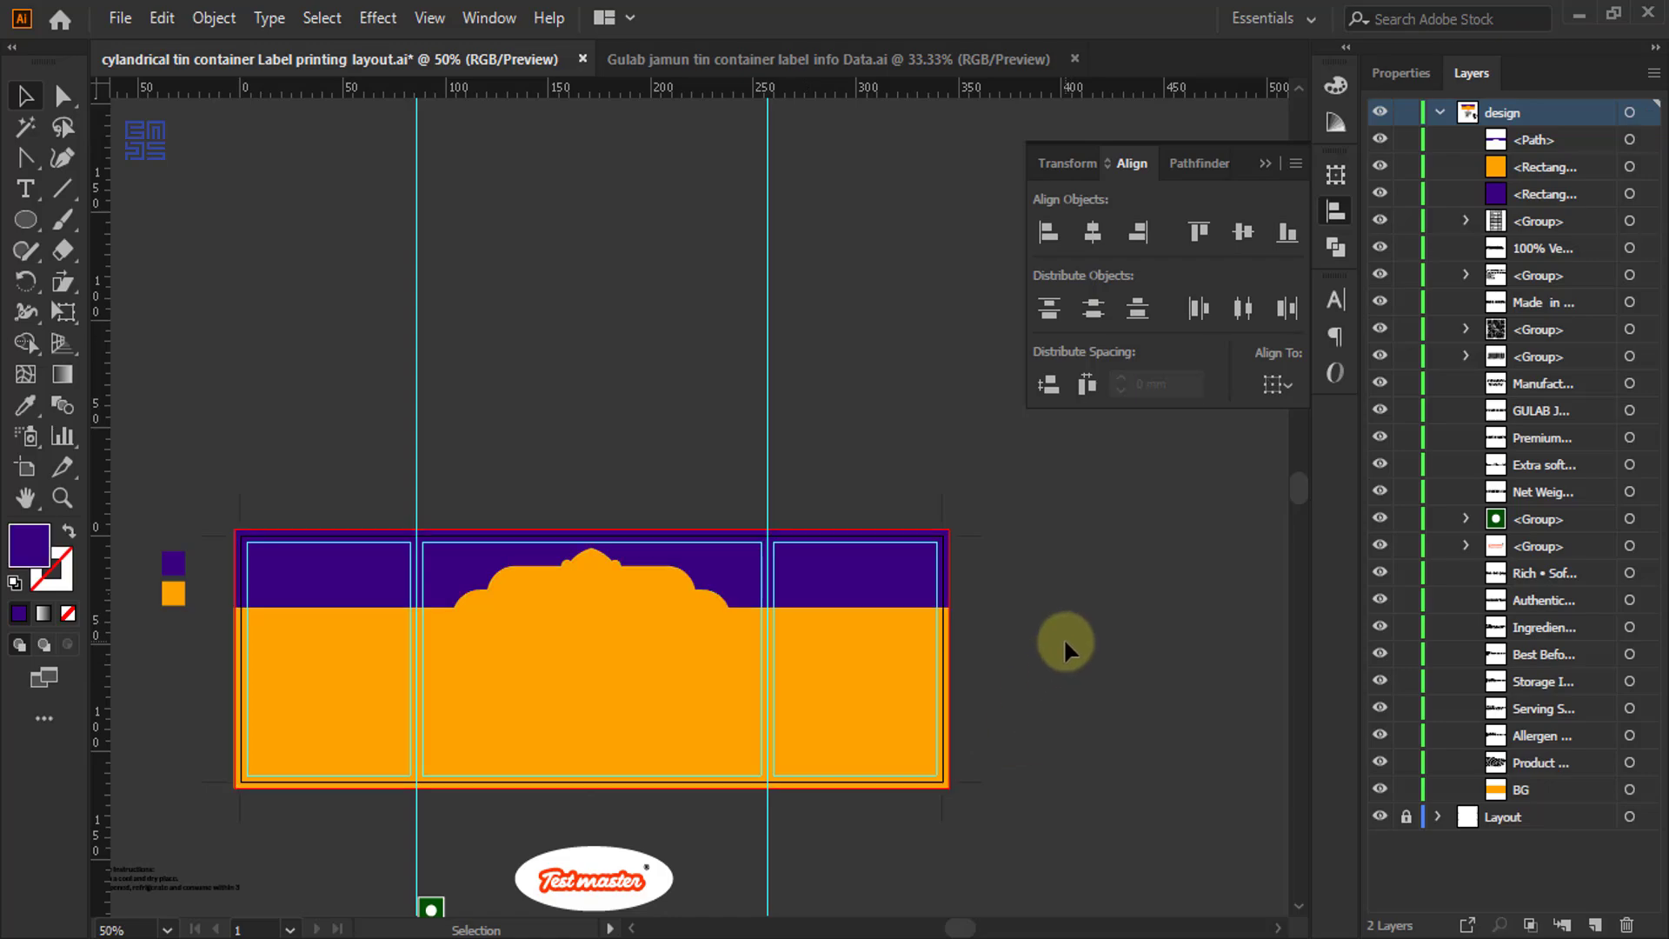
# - Duplicate the cut-out purple strip straight down and flip the copy vertically
pyautogui.scroll(-2, 597, 671)
pyautogui.moveTo(730, 477); pyautogui.dragTo(741, 565)
pyautogui.click(1421, 71)
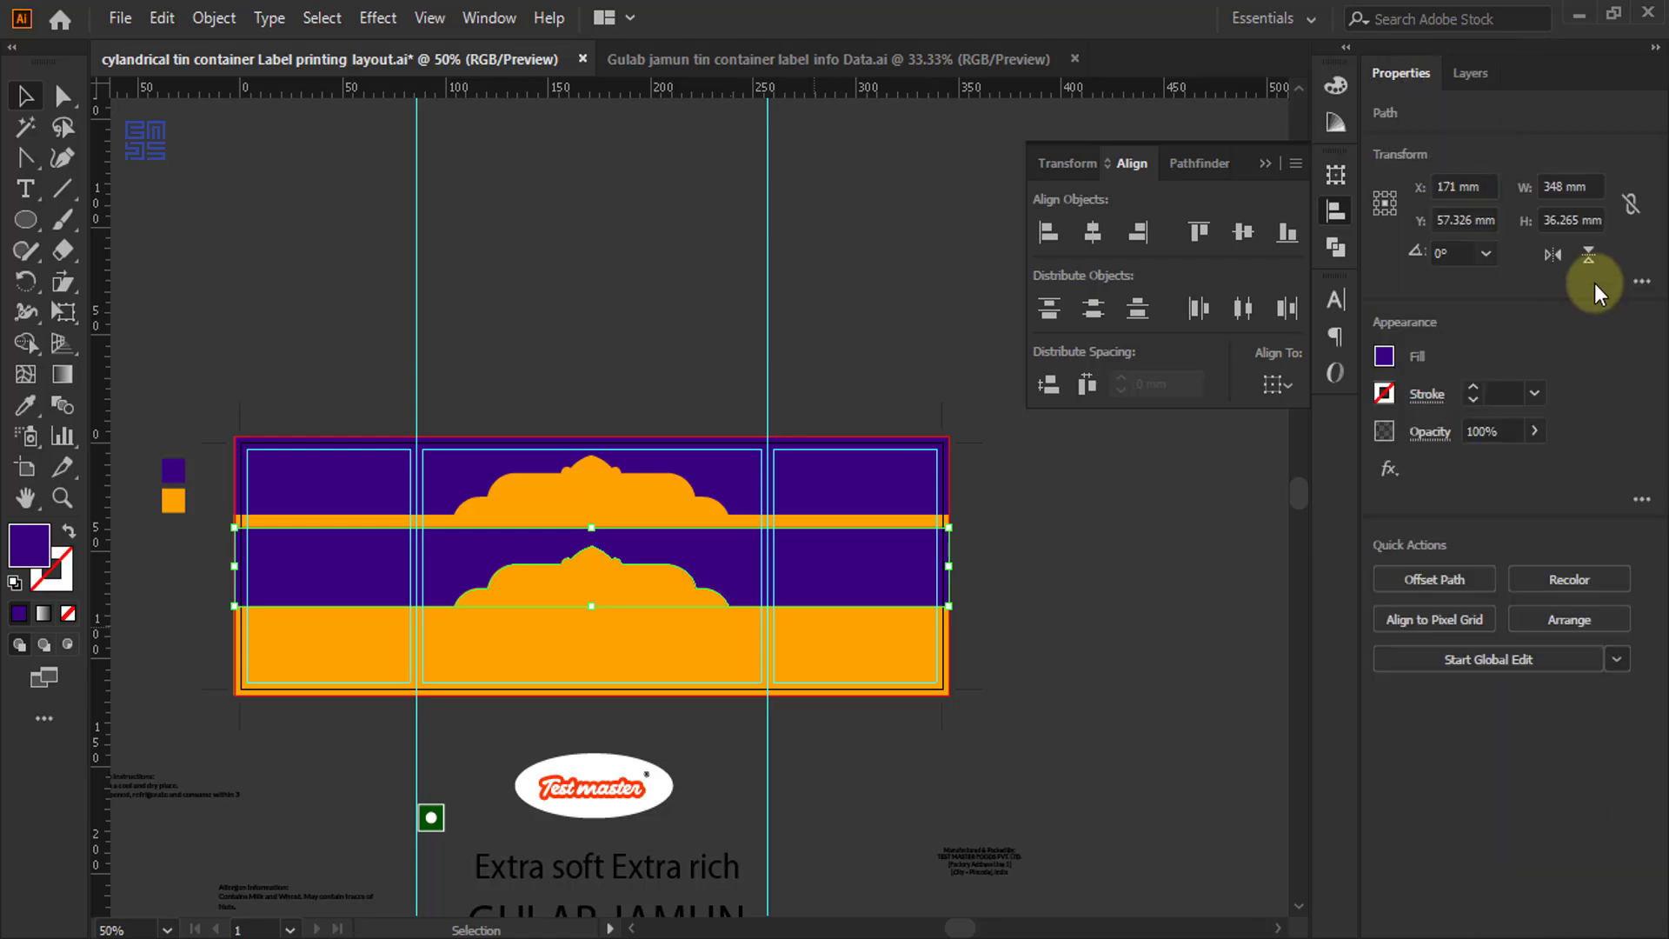
pyautogui.click(1588, 254)
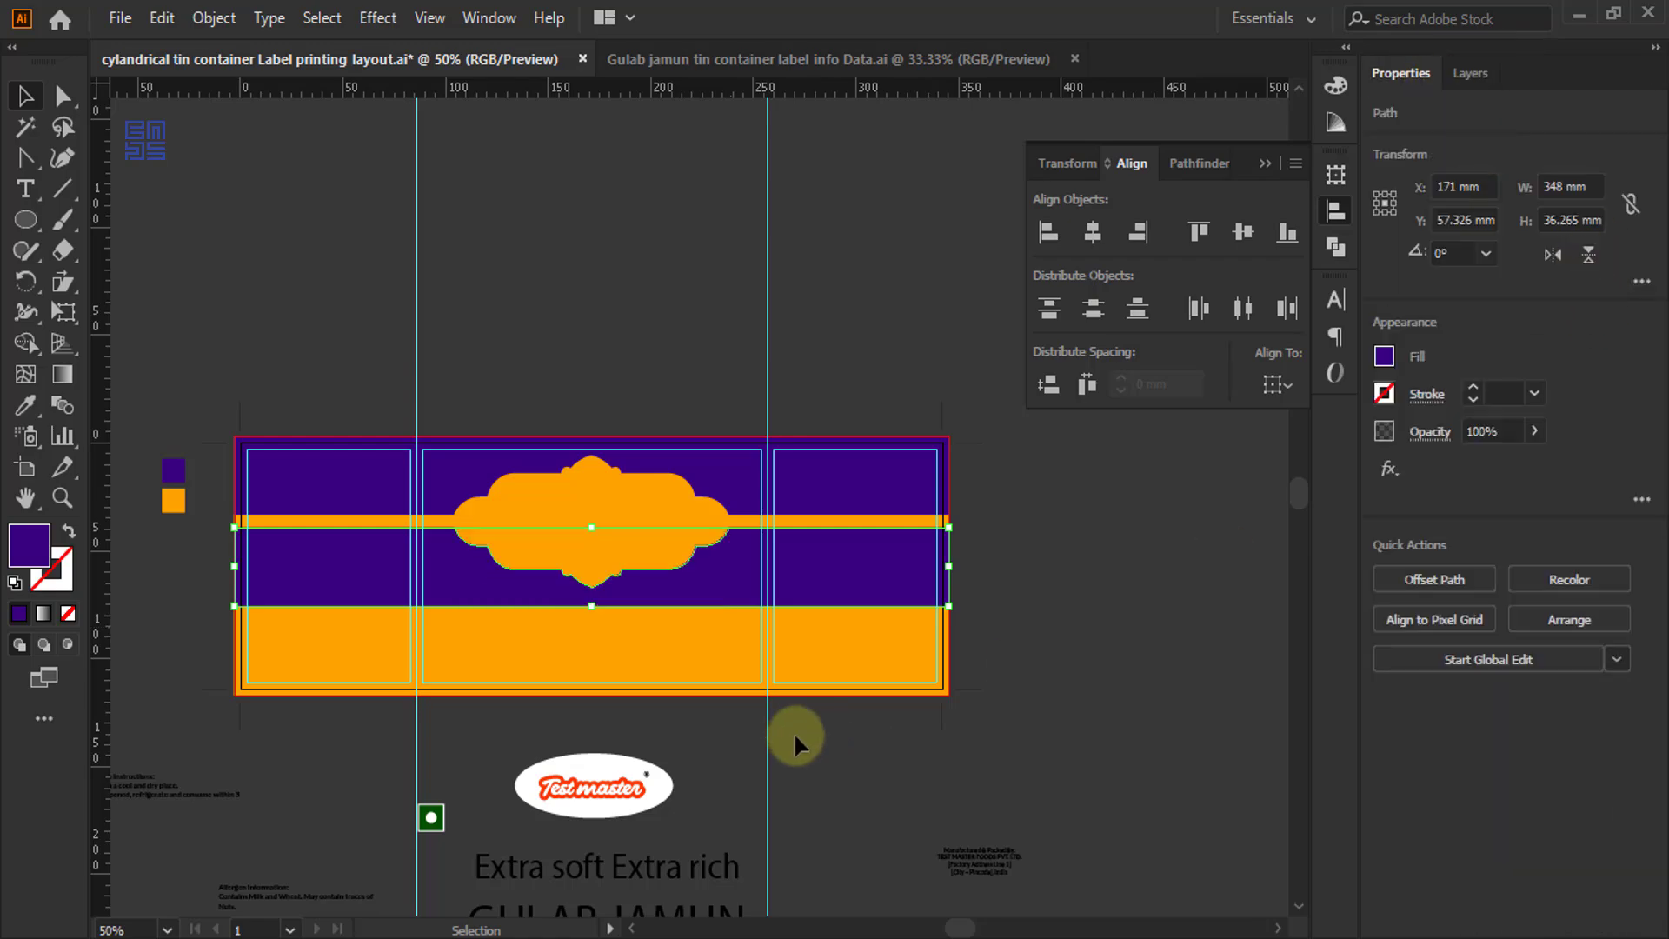
# - Align the flipped purple strip to the bottom edge of the orange background and deselect both
pyautogui.keyDown('shift'); pyautogui.click(864, 639); pyautogui.keyUp('shift')
pyautogui.click(1286, 249)
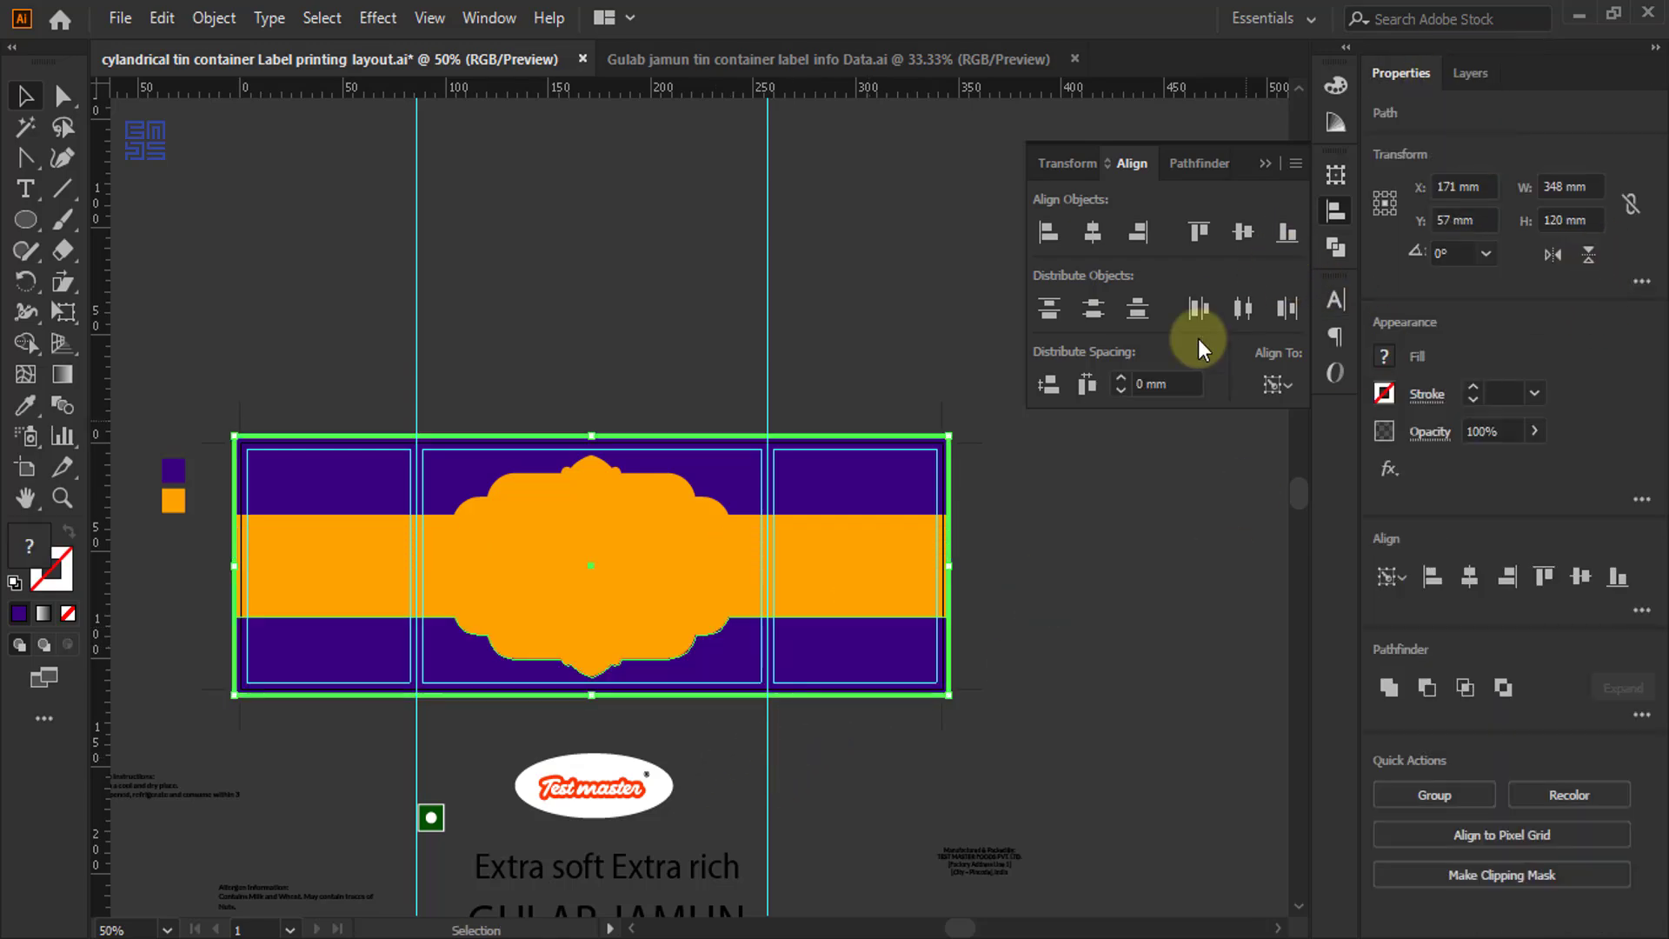
pyautogui.click(1059, 635)
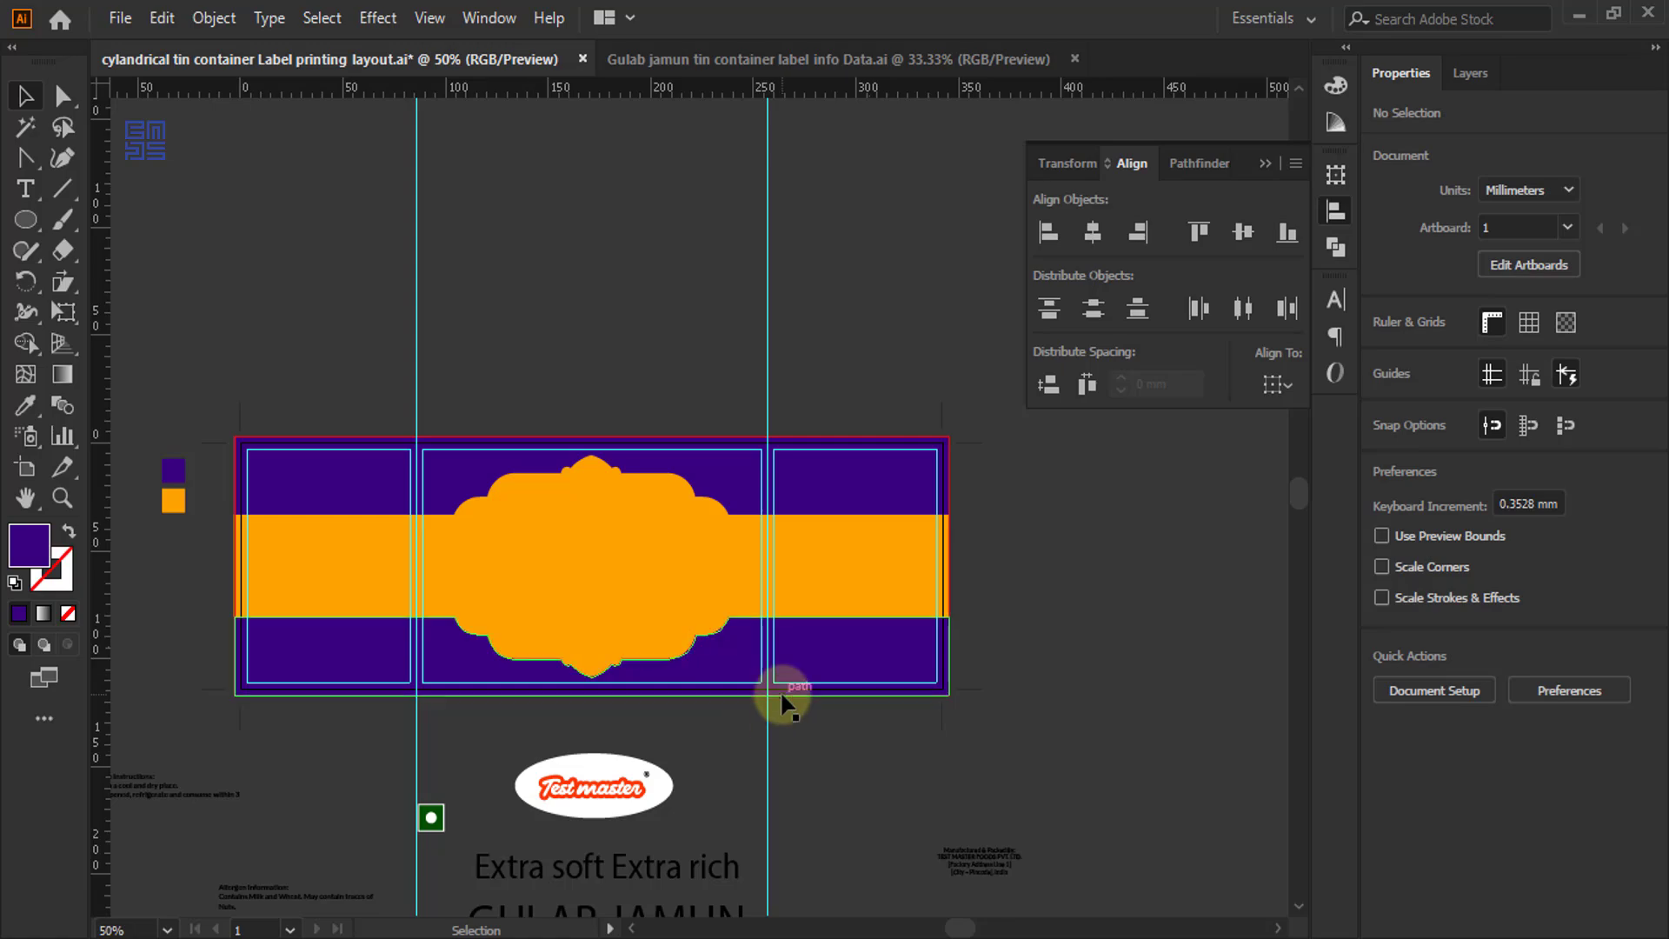
# - Place the image Gulab jamun 001 from the New folder in Pictures into the label document and minimize the file window
pyautogui.scroll(-4, 609, 261)
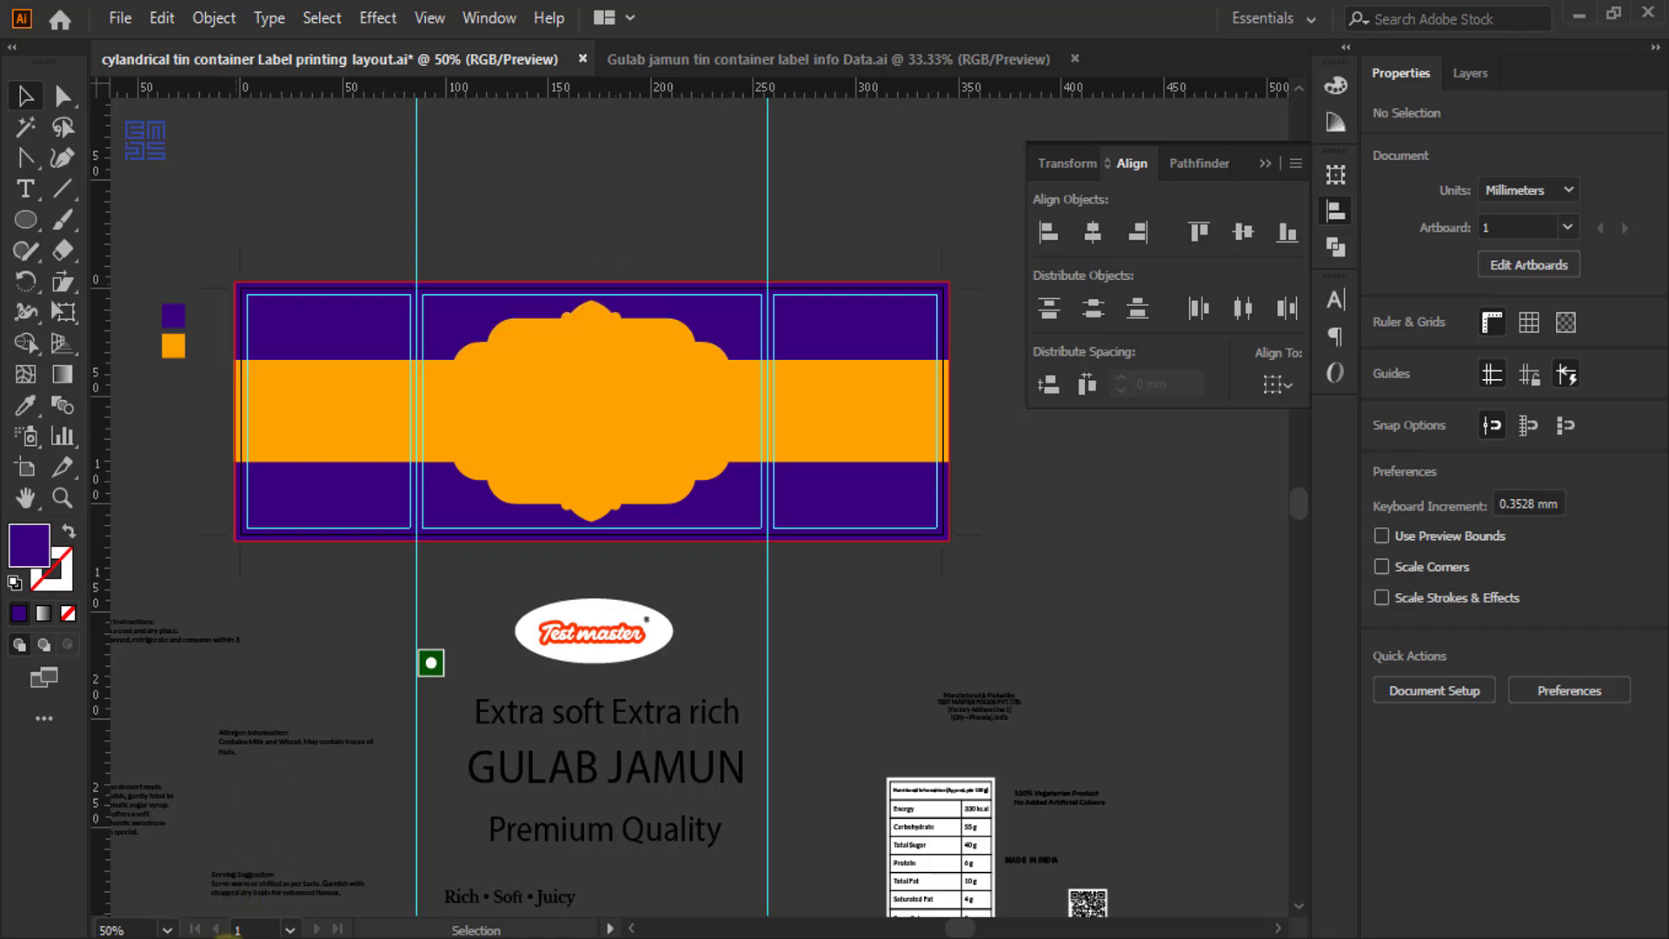
pyautogui.click(222, 934)
pyautogui.moveTo(727, 33); pyautogui.dragTo(1352, 151)
pyautogui.moveTo(1076, 315); pyautogui.dragTo(512, 231)
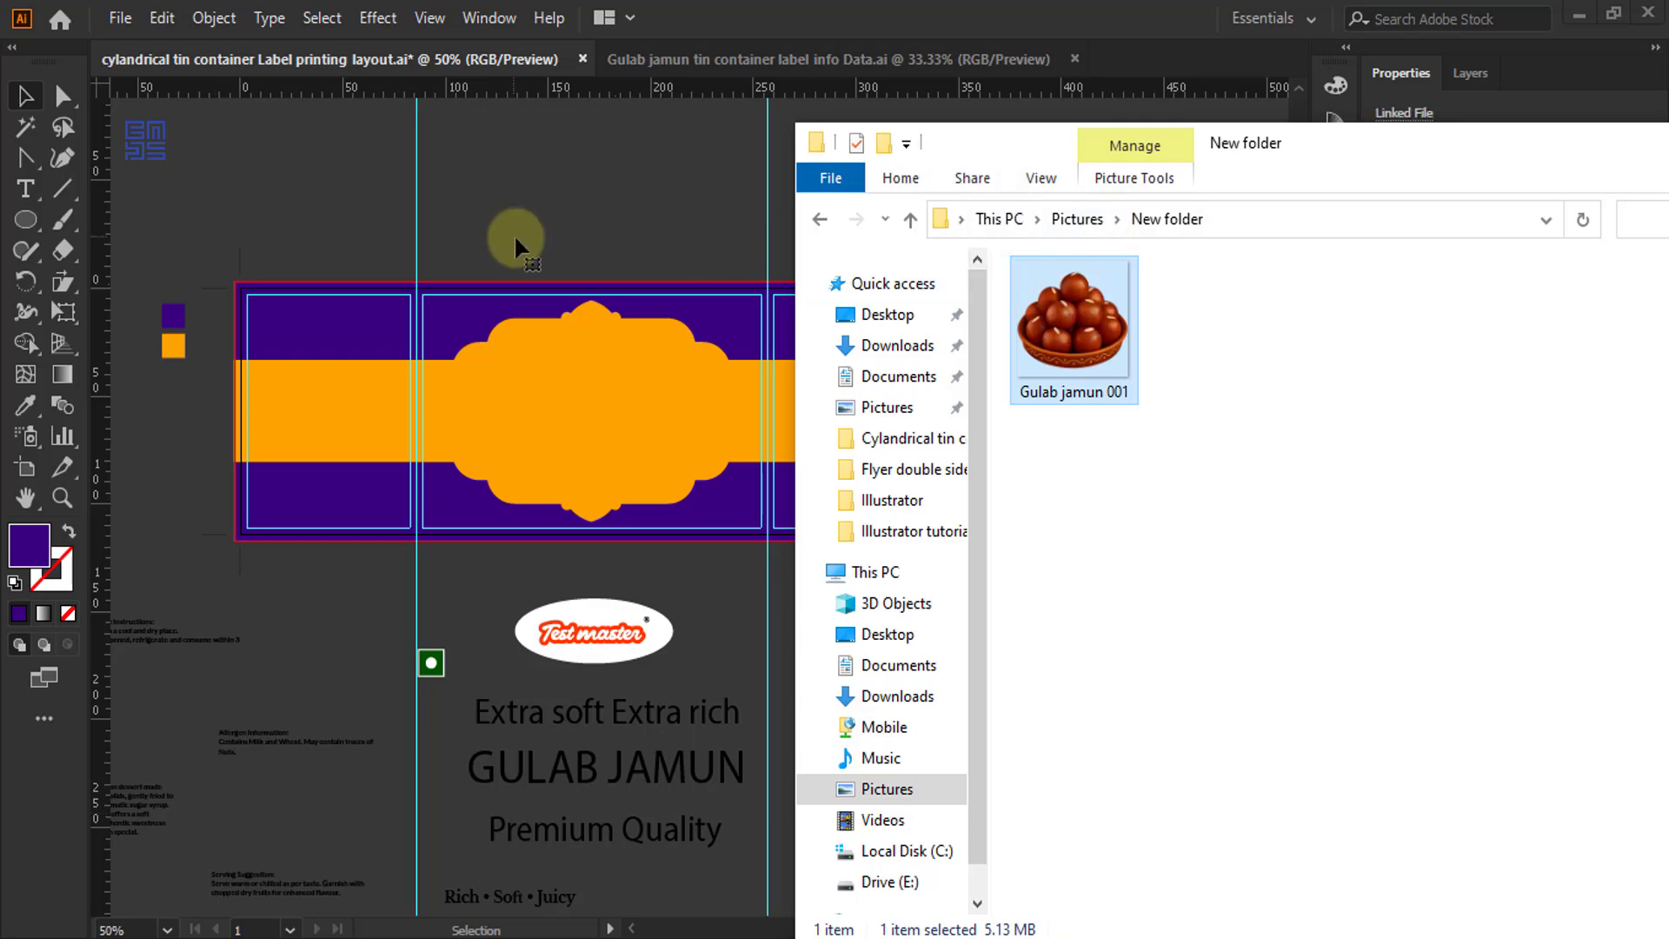
pyautogui.moveTo(1041, 215); pyautogui.dragTo(1057, 222)
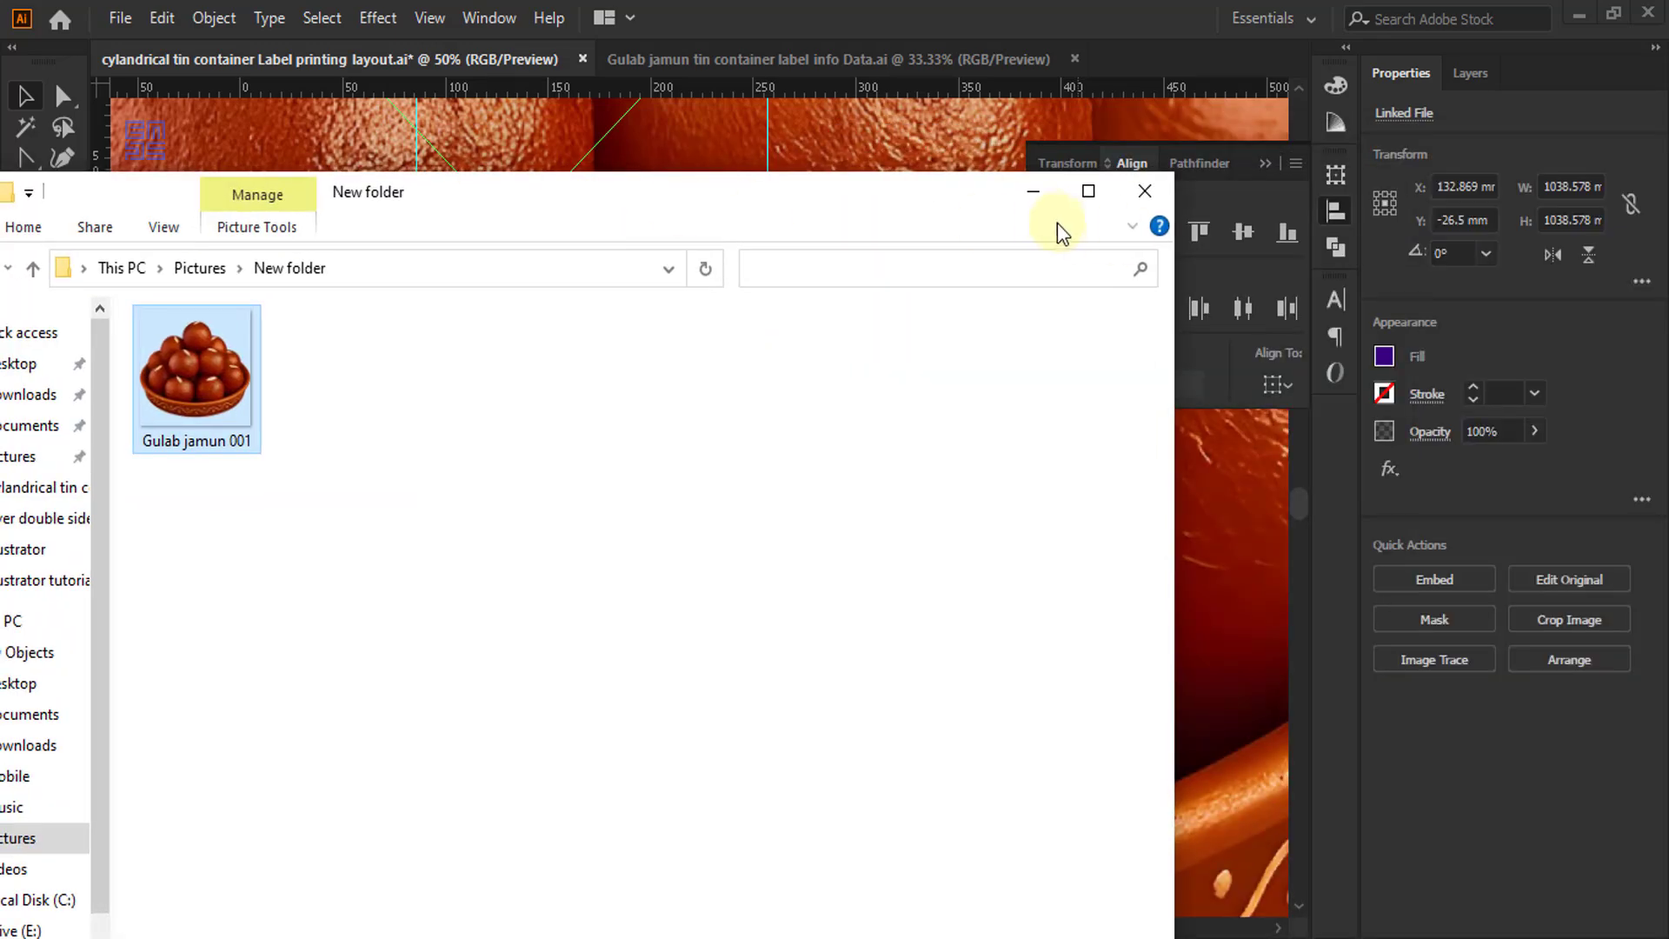
pyautogui.click(1052, 201)
# - Scale the placed gulab jamun image down proportionally to about 120 mm square and deselect it
pyautogui.hotkey('ctrl', '-')
pyautogui.hotkey('ctrl', '-')
pyautogui.hotkey('ctrl', '-')
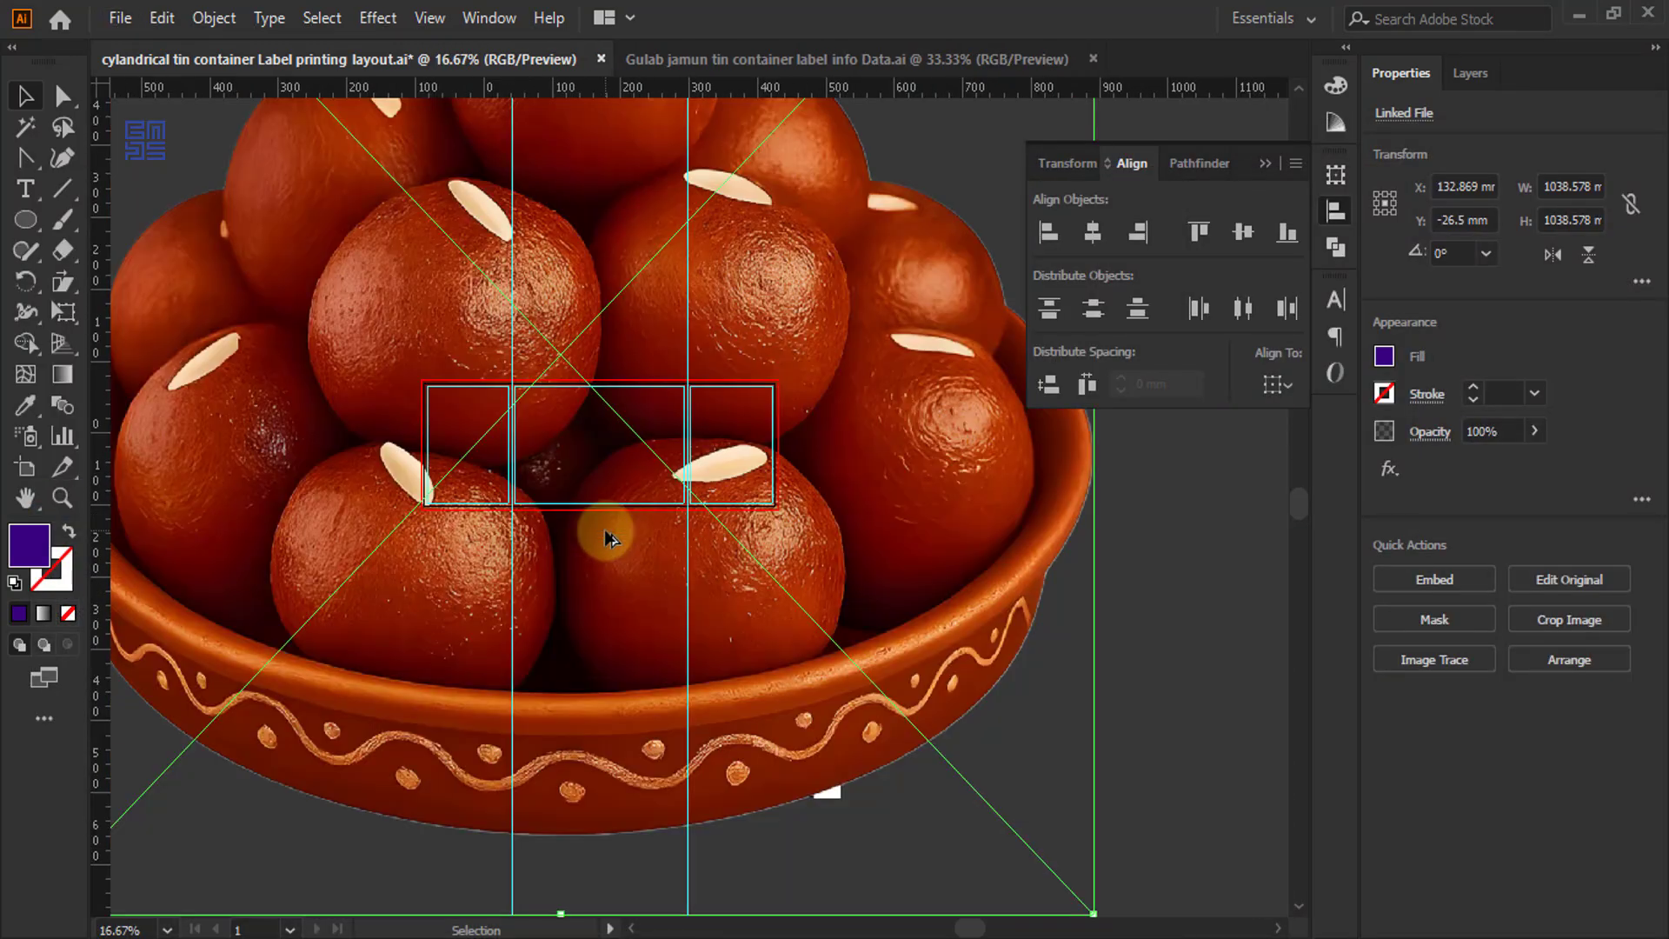
pyautogui.hotkey('ctrl', '-')
pyautogui.hotkey('ctrl', '-')
pyautogui.hotkey('ctrl', '-')
pyautogui.hotkey('ctrl', '-')
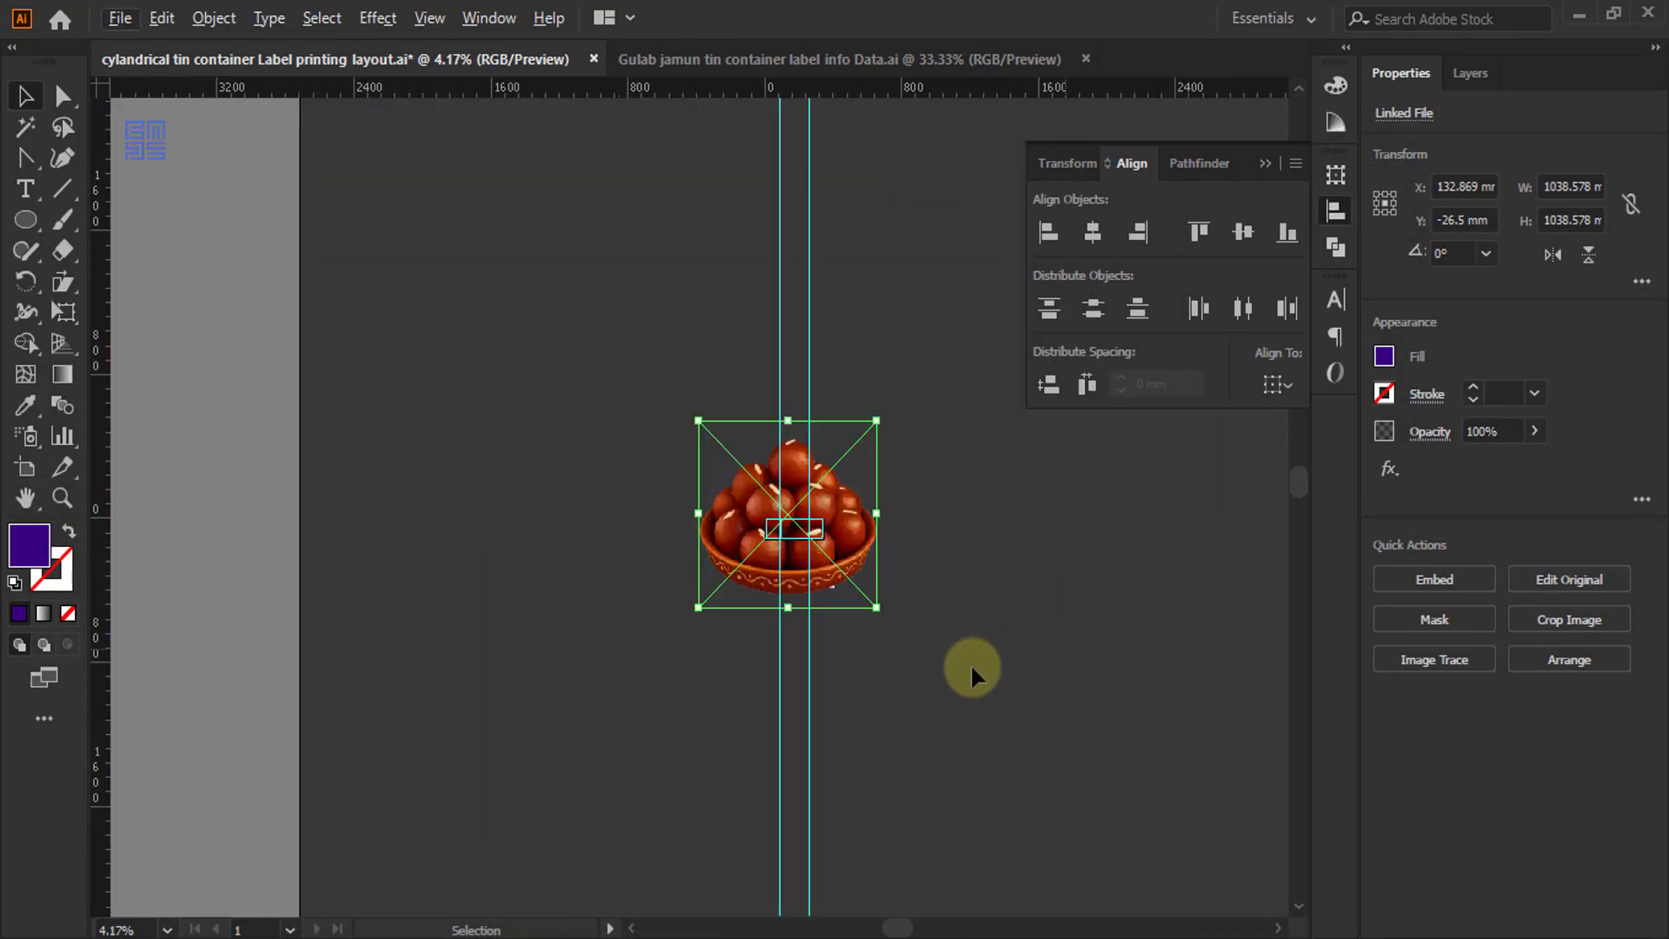
pyautogui.moveTo(880, 610); pyautogui.dragTo(720, 443)
pyautogui.click(879, 508)
# - Move the gulab jamun image to just above the label's left panel and scale it down to about 77 mm square
pyautogui.scroll(2, 879, 508)
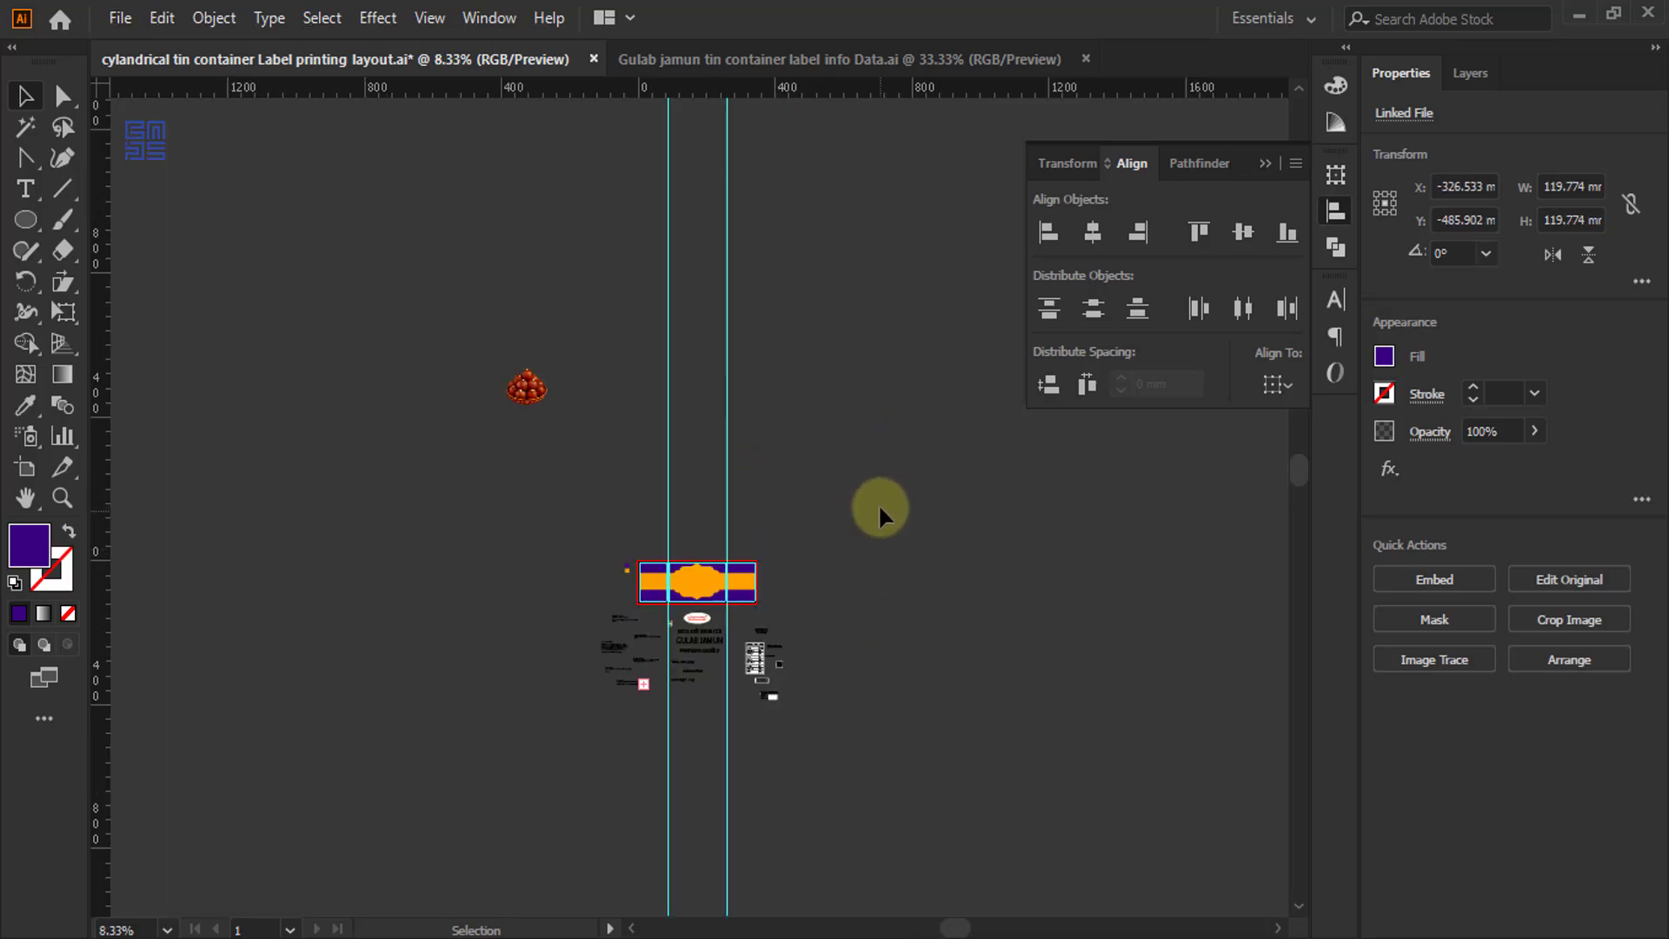
pyautogui.moveTo(527, 387); pyautogui.dragTo(723, 613)
pyautogui.scroll(3, 723, 613)
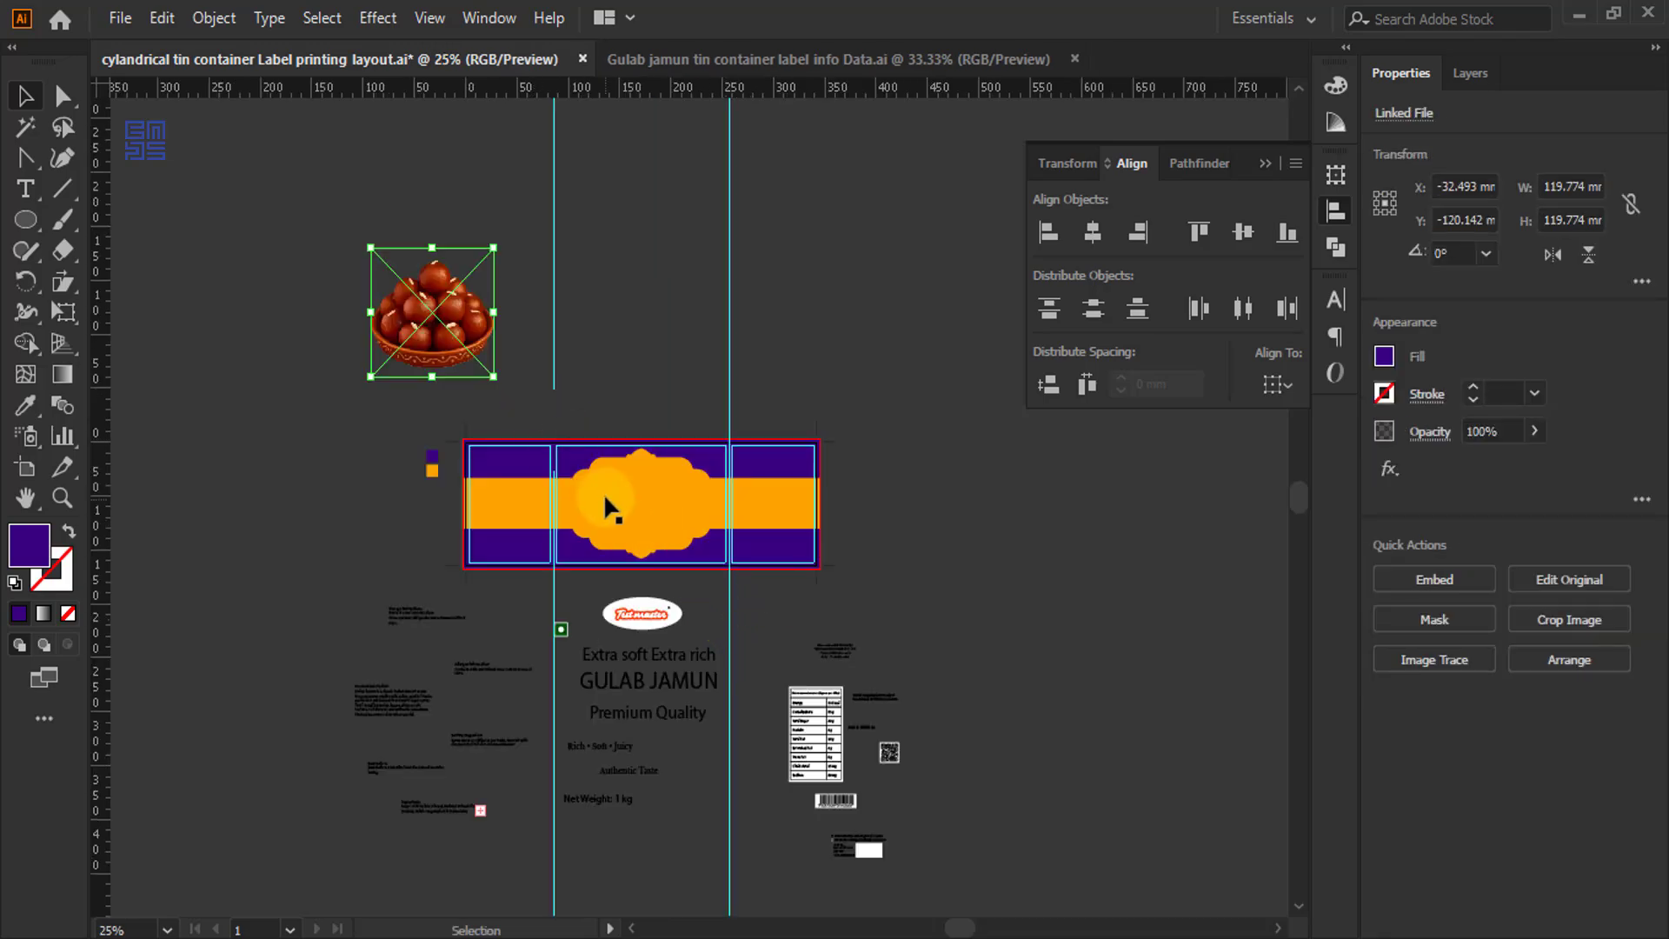
pyautogui.scroll(2, 600, 482)
pyautogui.moveTo(348, 225); pyautogui.dragTo(549, 329)
pyautogui.moveTo(587, 110); pyautogui.dragTo(501, 193)
pyautogui.scroll(1, 602, 311)
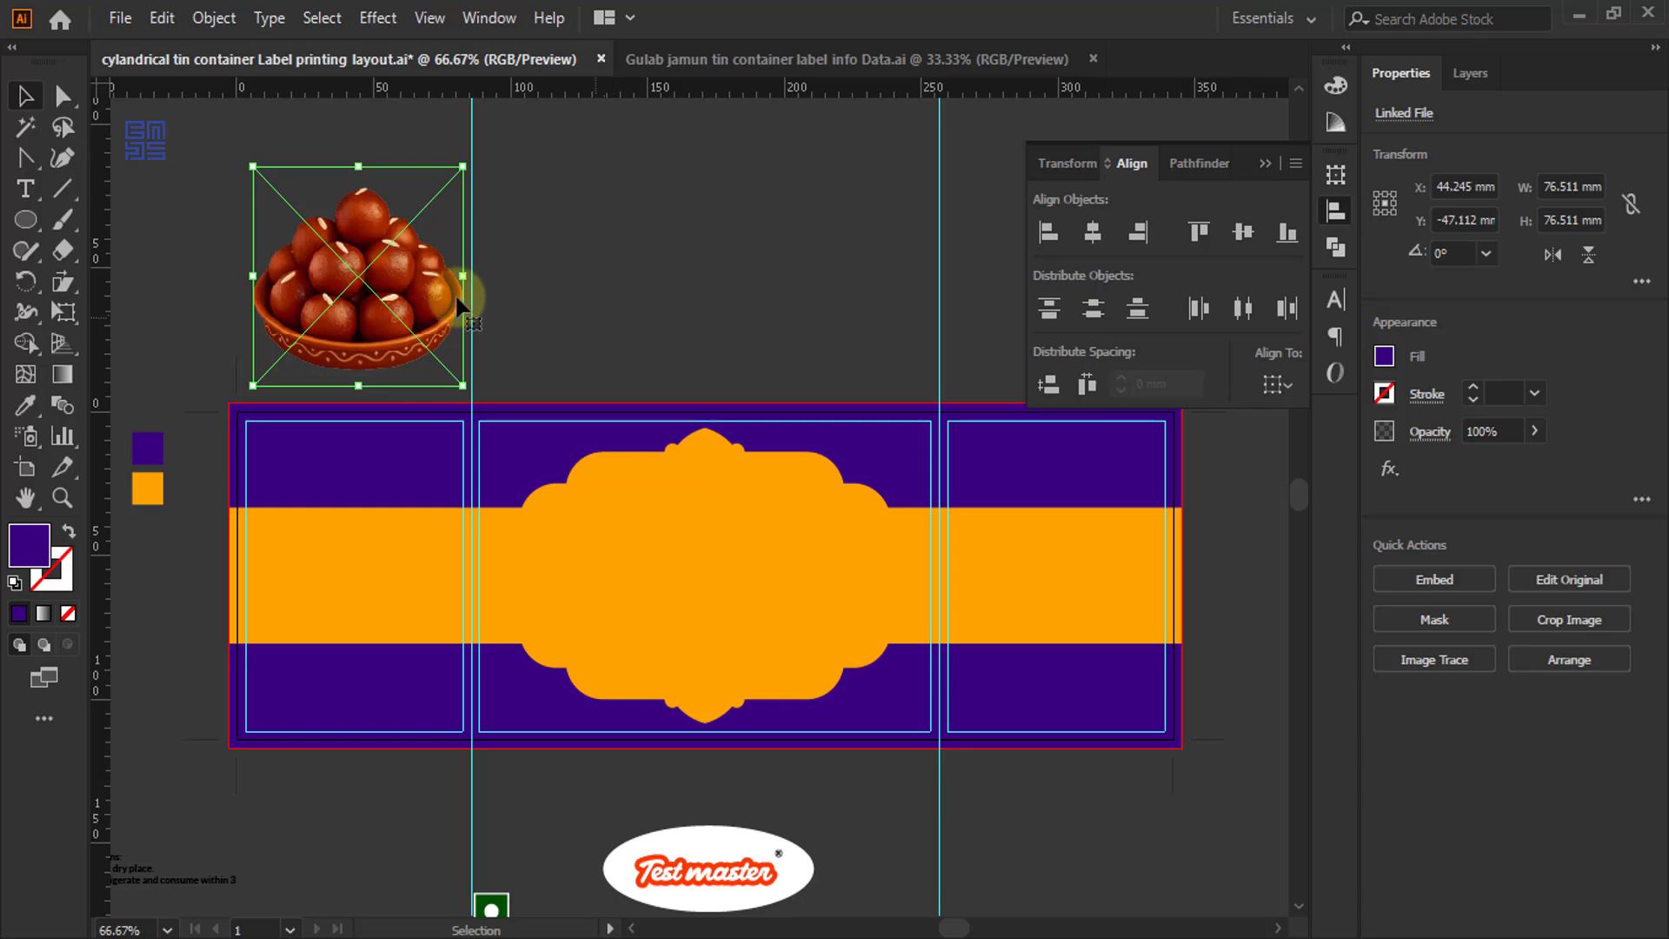
# - Embed the gulab jamun image, place it centered over the upper part of the ornamental orange frame at X 171 mm, and deselect it
pyautogui.moveTo(384, 283); pyautogui.dragTo(683, 279)
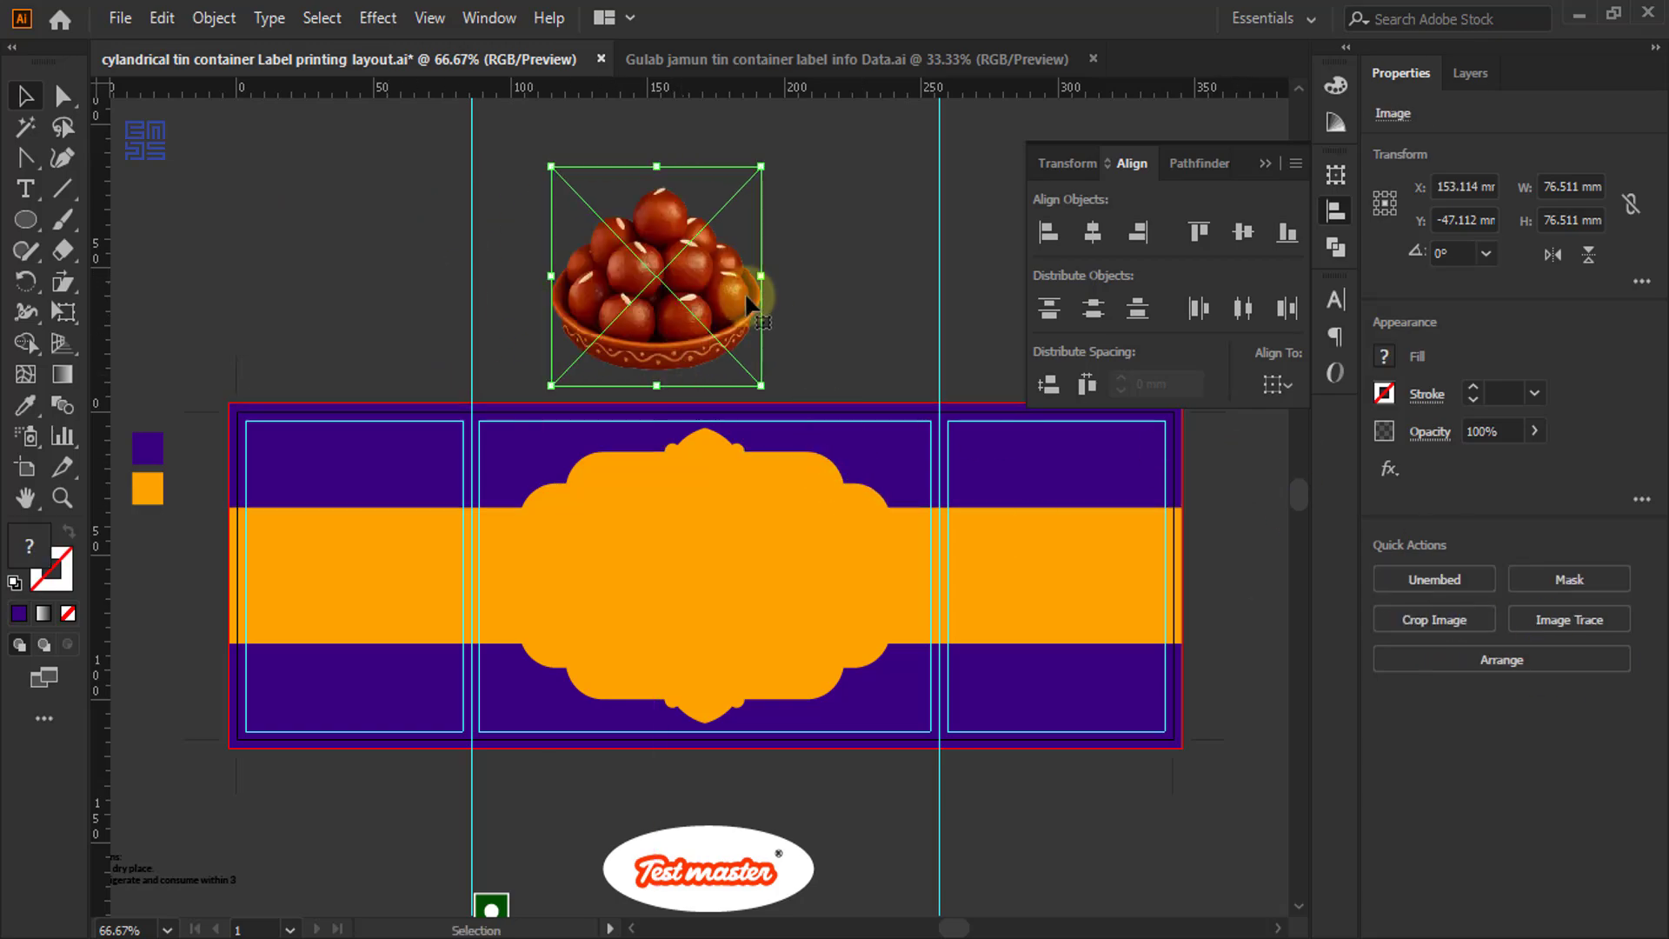
pyautogui.scroll(2, 731, 288)
pyautogui.moveTo(702, 313); pyautogui.dragTo(718, 228)
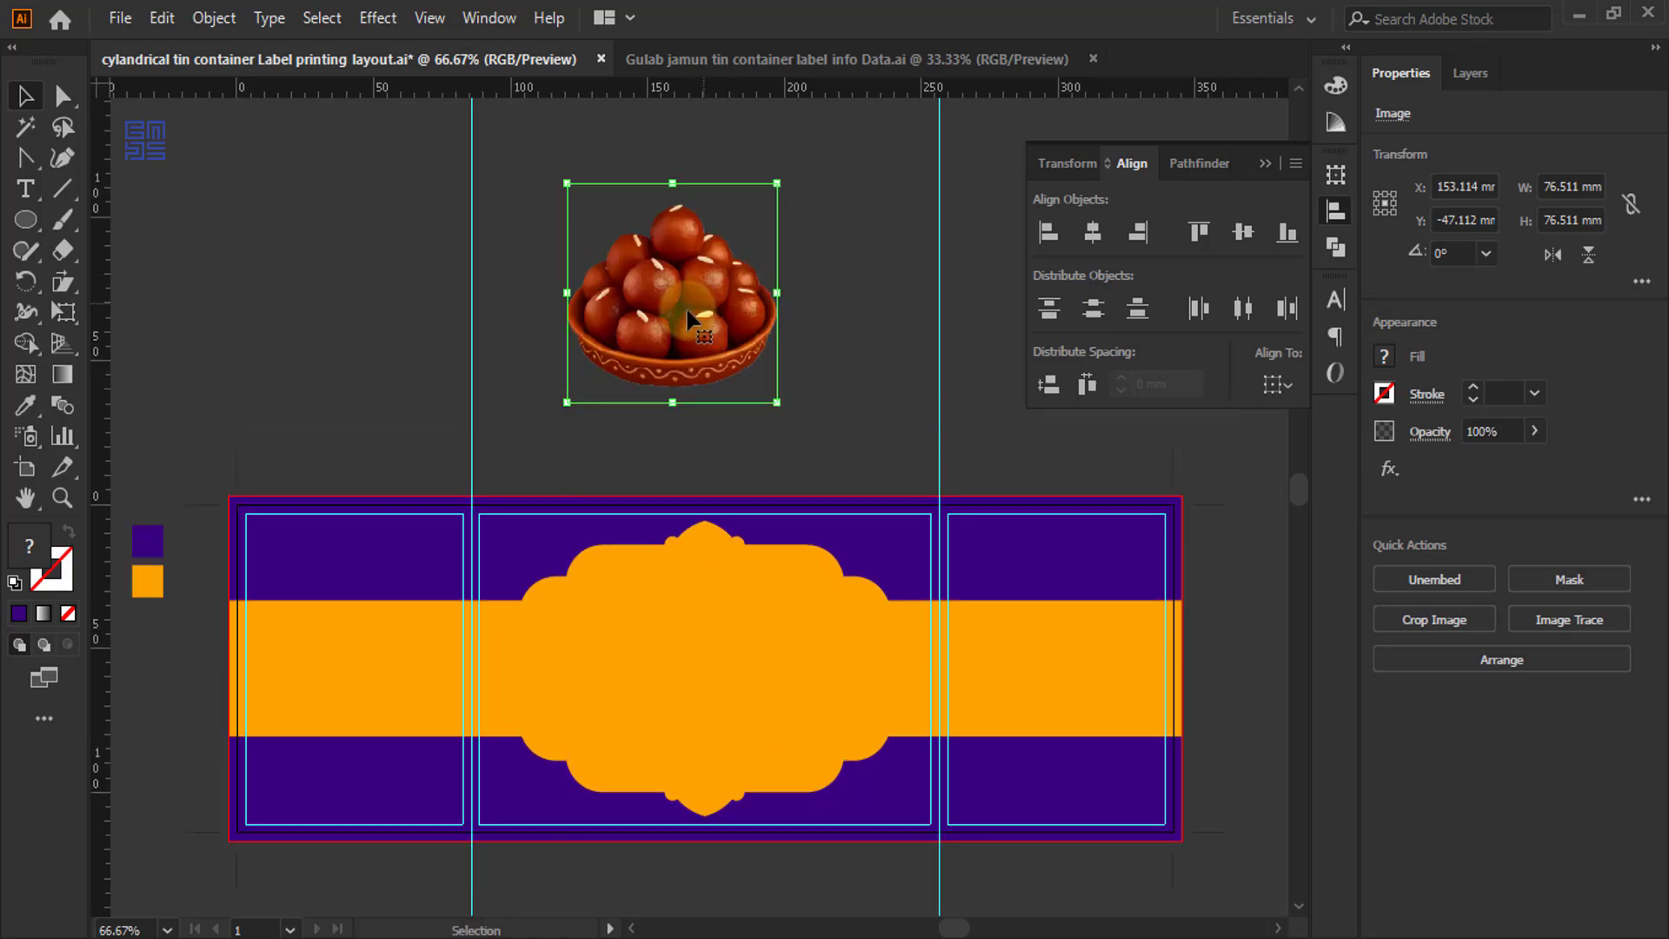
pyautogui.moveTo(683, 306); pyautogui.dragTo(715, 609)
pyautogui.scroll(-2, 737, 551)
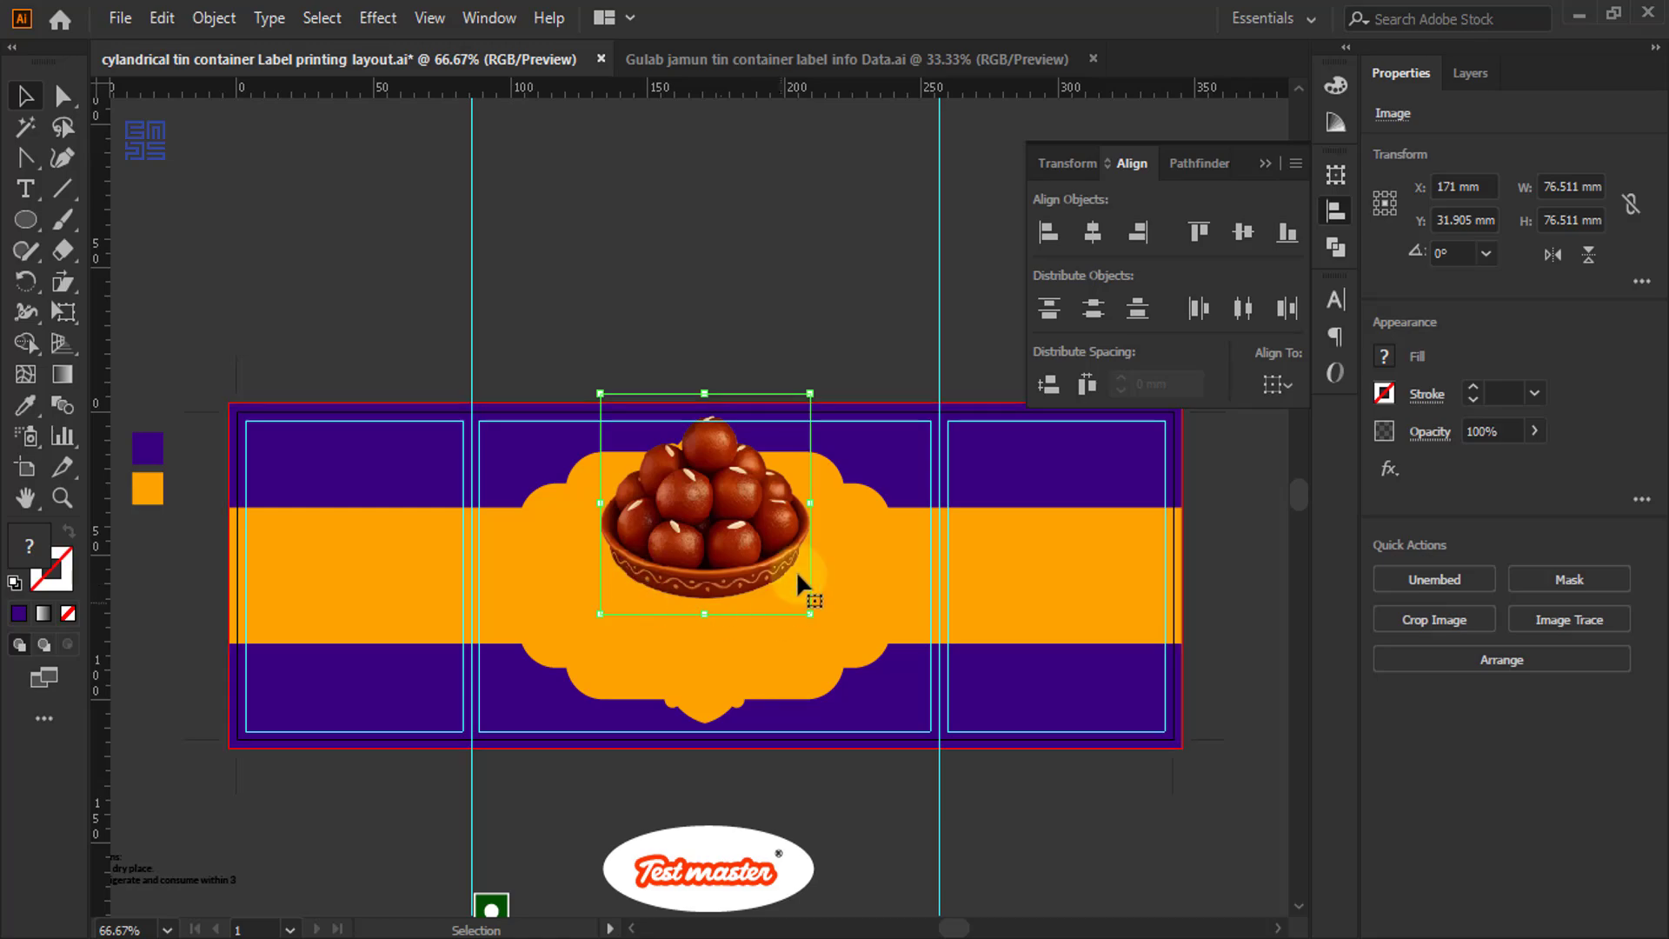
pyautogui.click(699, 214)
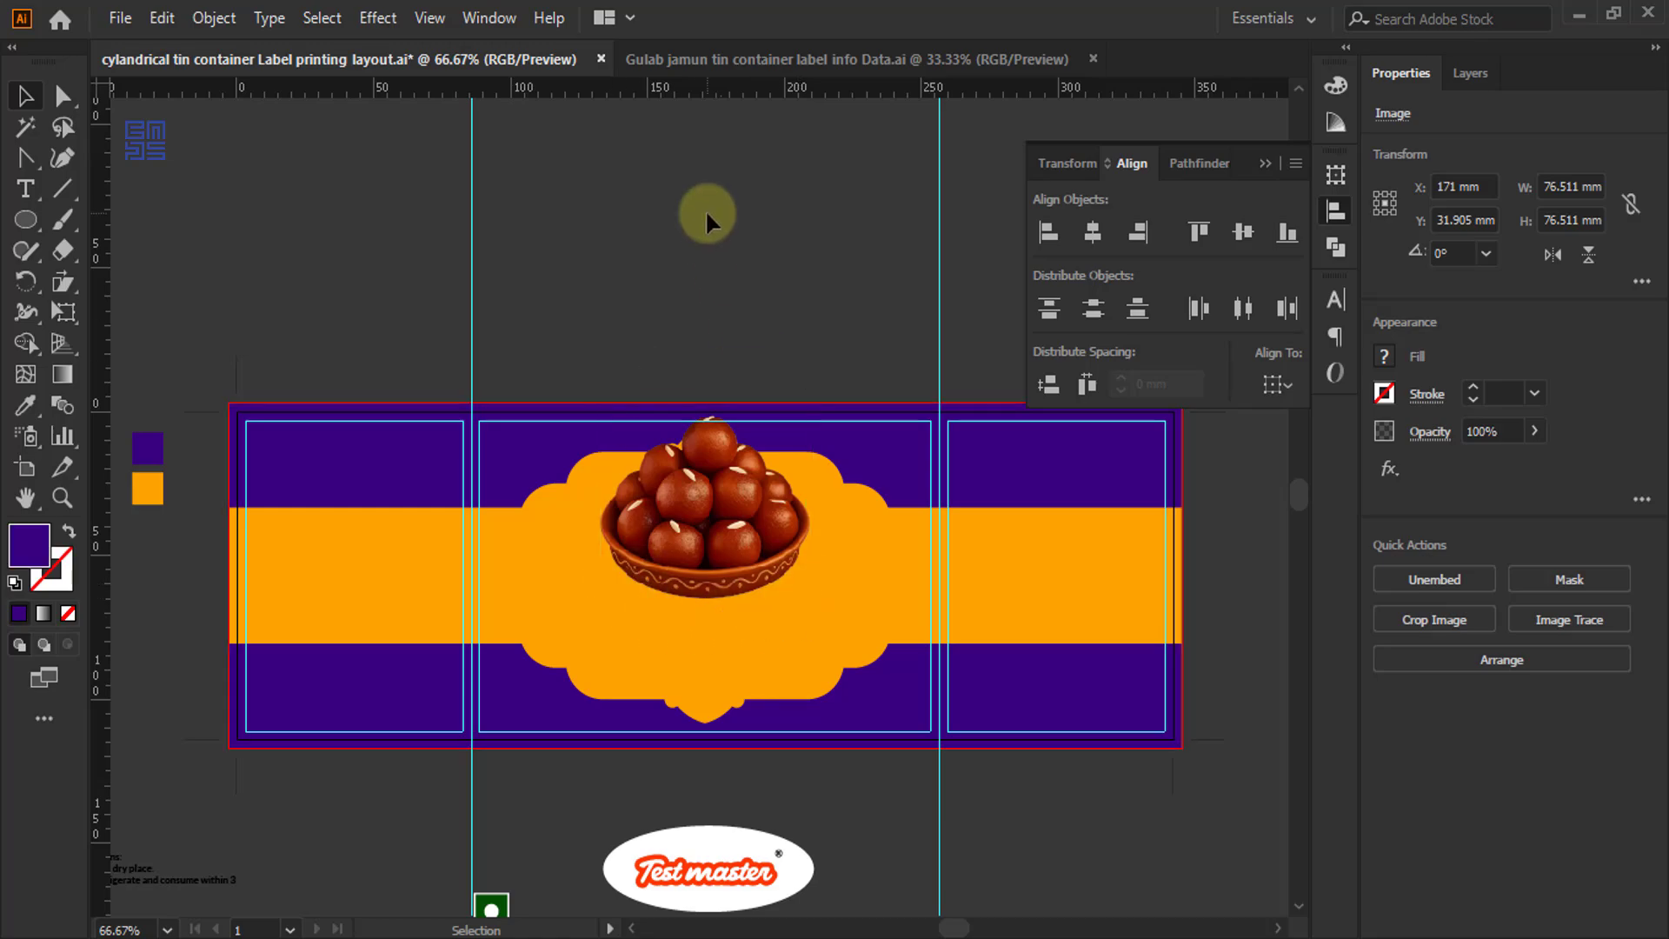
# - Draw a flat purple ellipse about 65 mm wide and 13 mm high below the bowl inside the orange frame
pyautogui.click(29, 231)
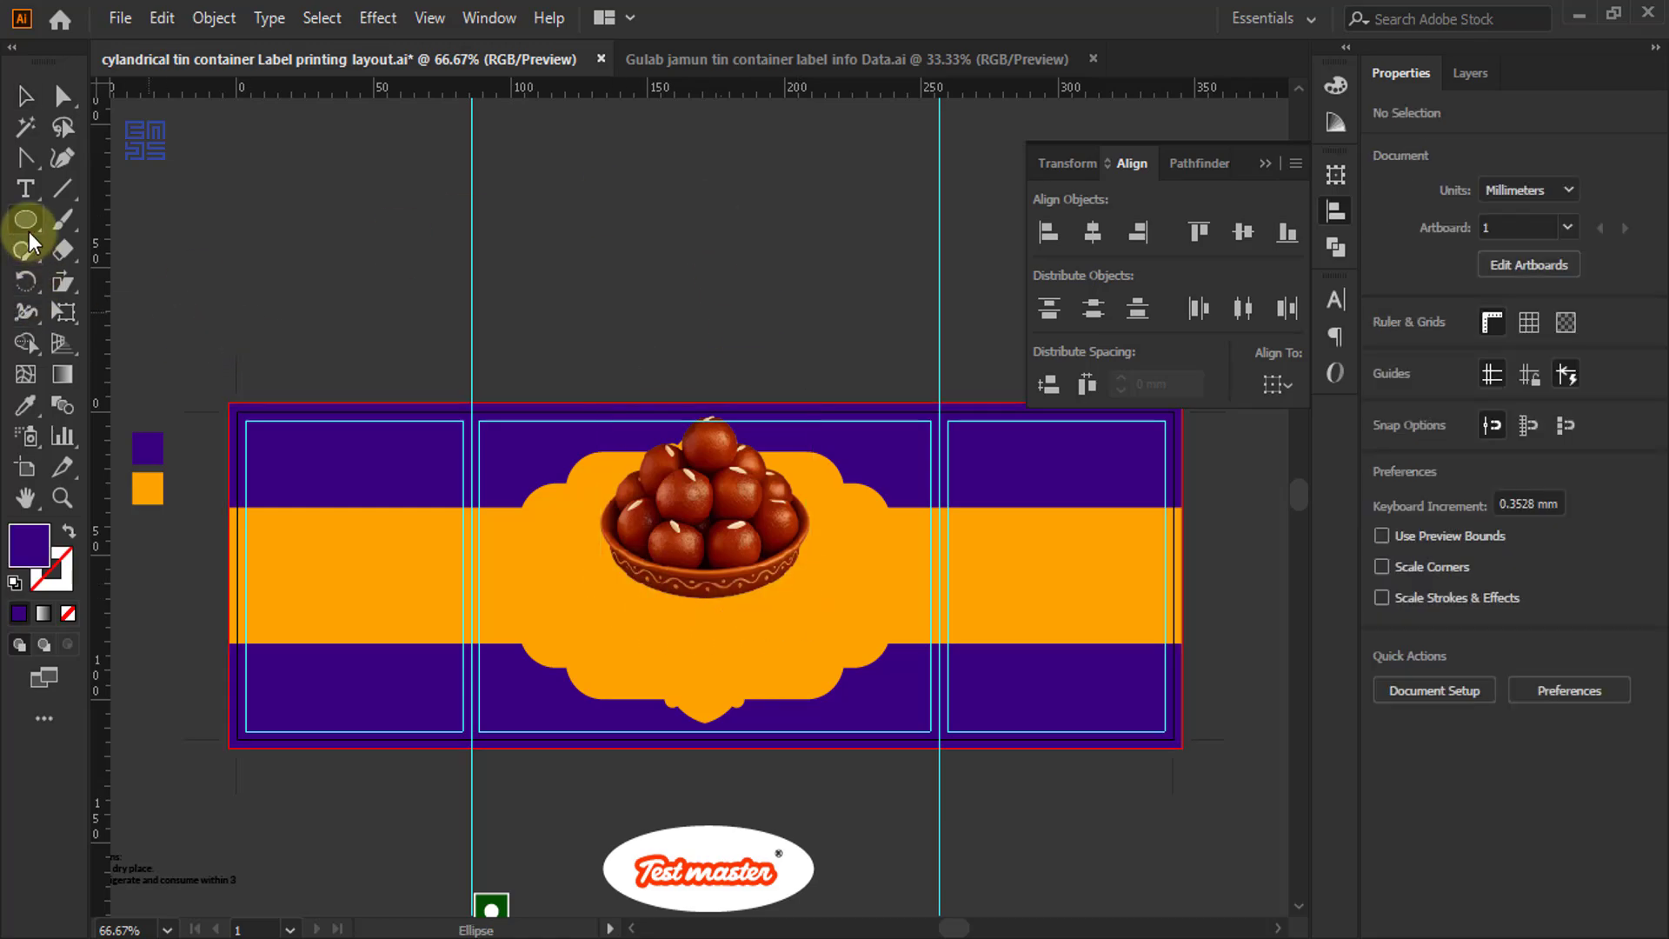
pyautogui.click(146, 223)
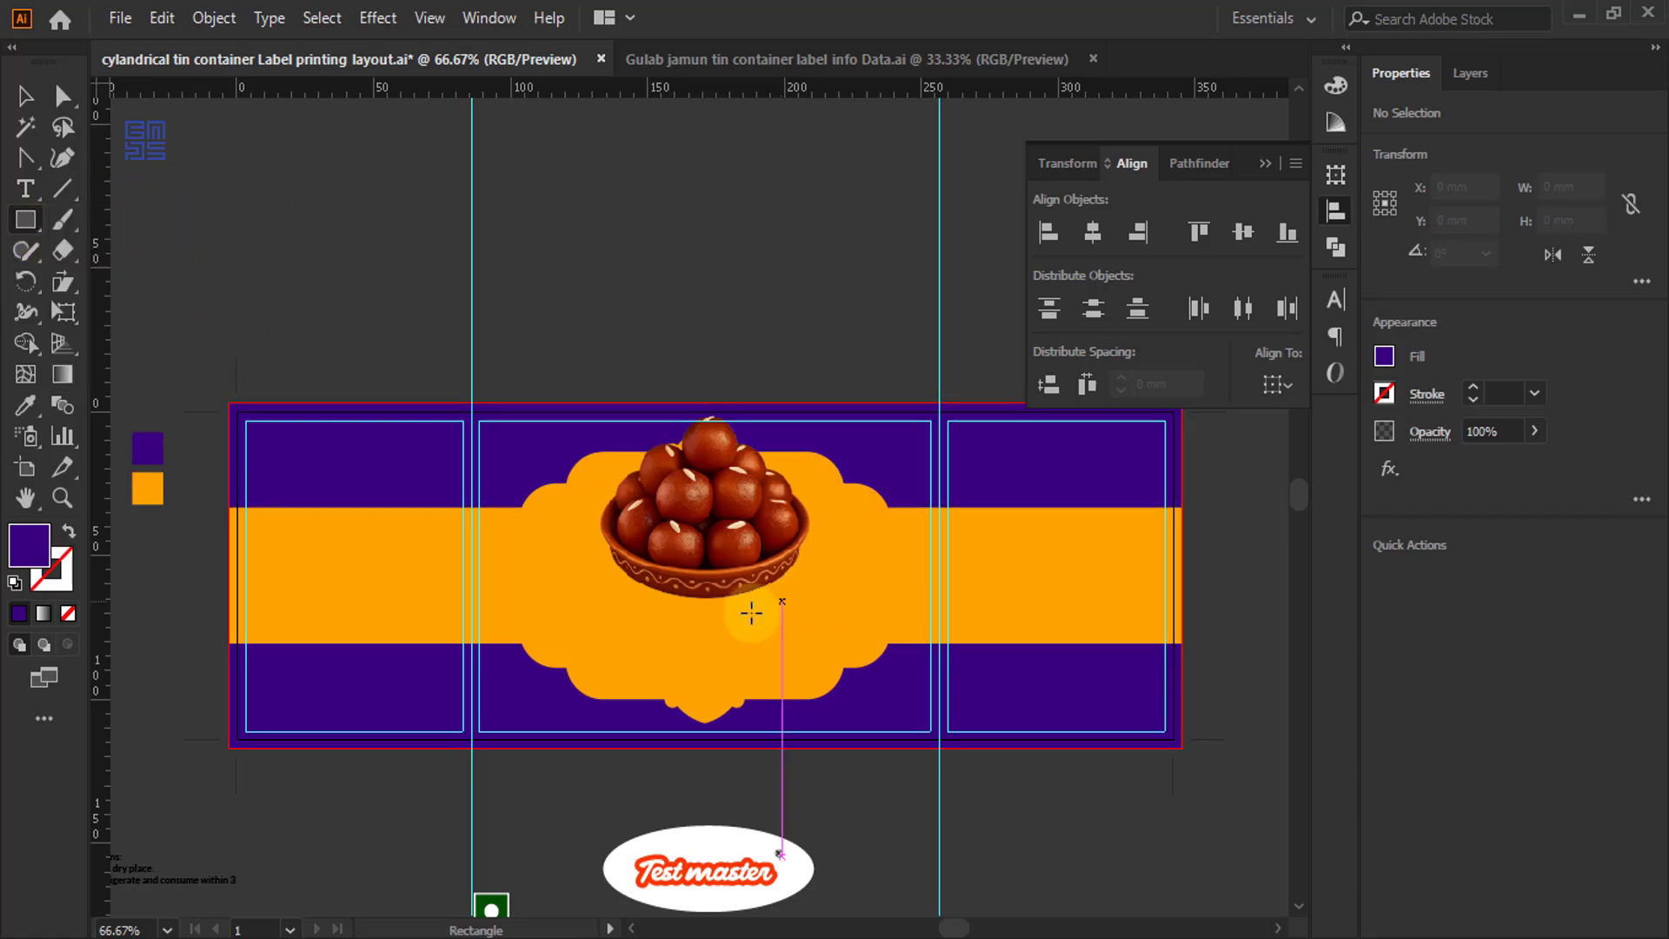
pyautogui.scroll(2, 716, 607)
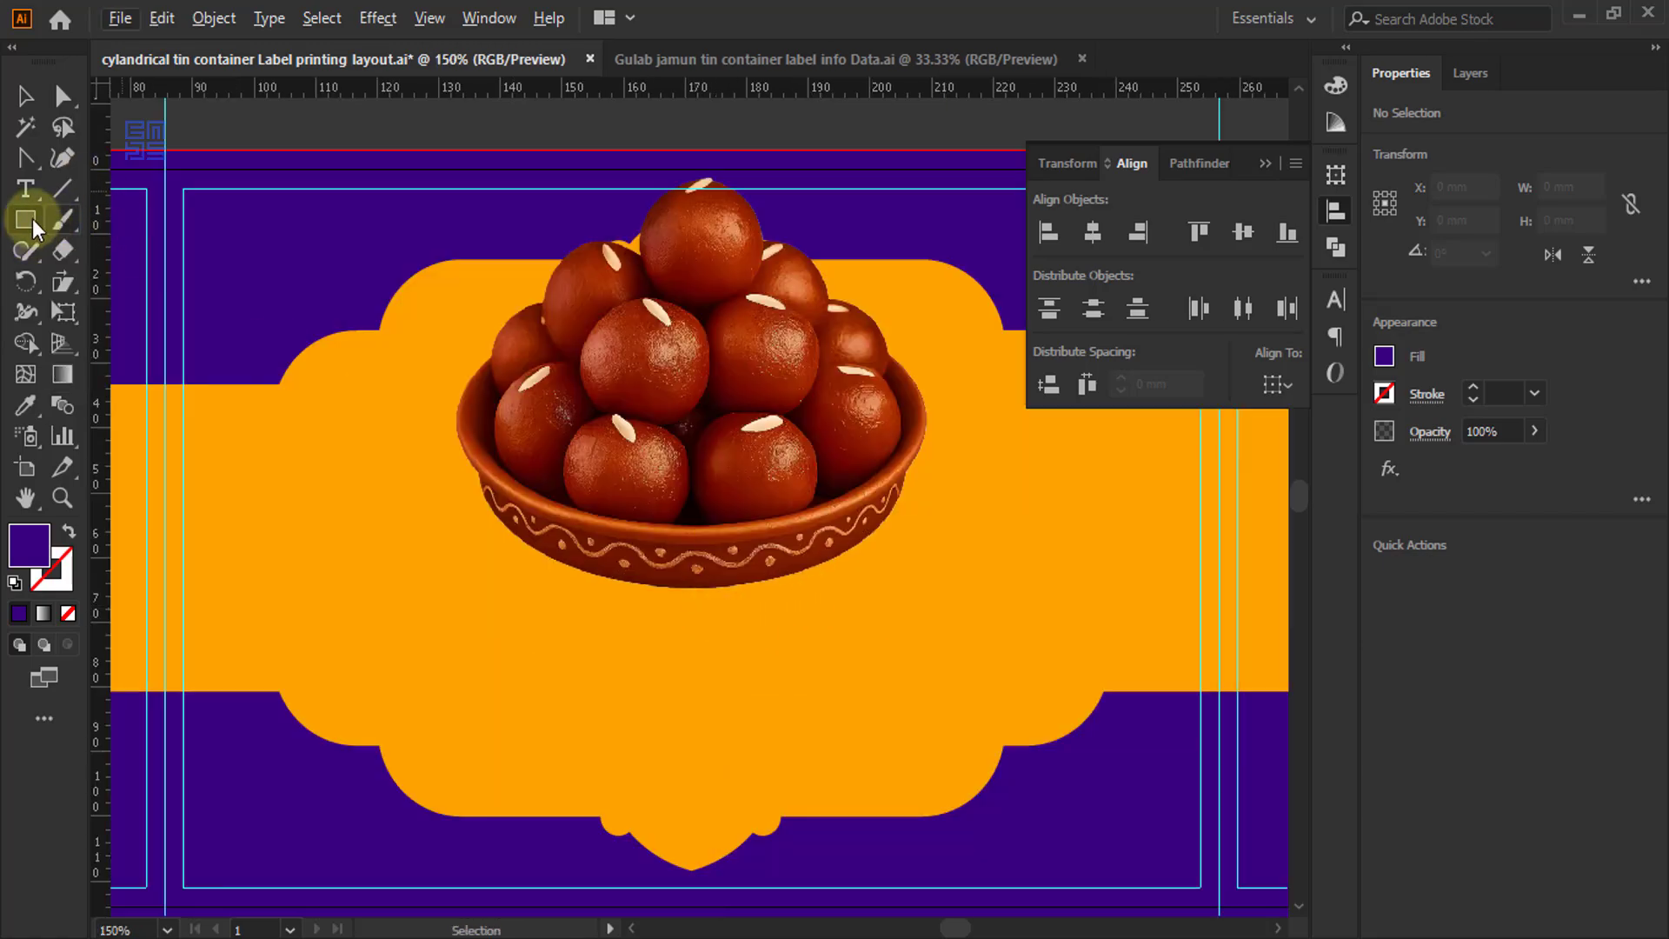
pyautogui.moveTo(33, 219); pyautogui.dragTo(108, 277)
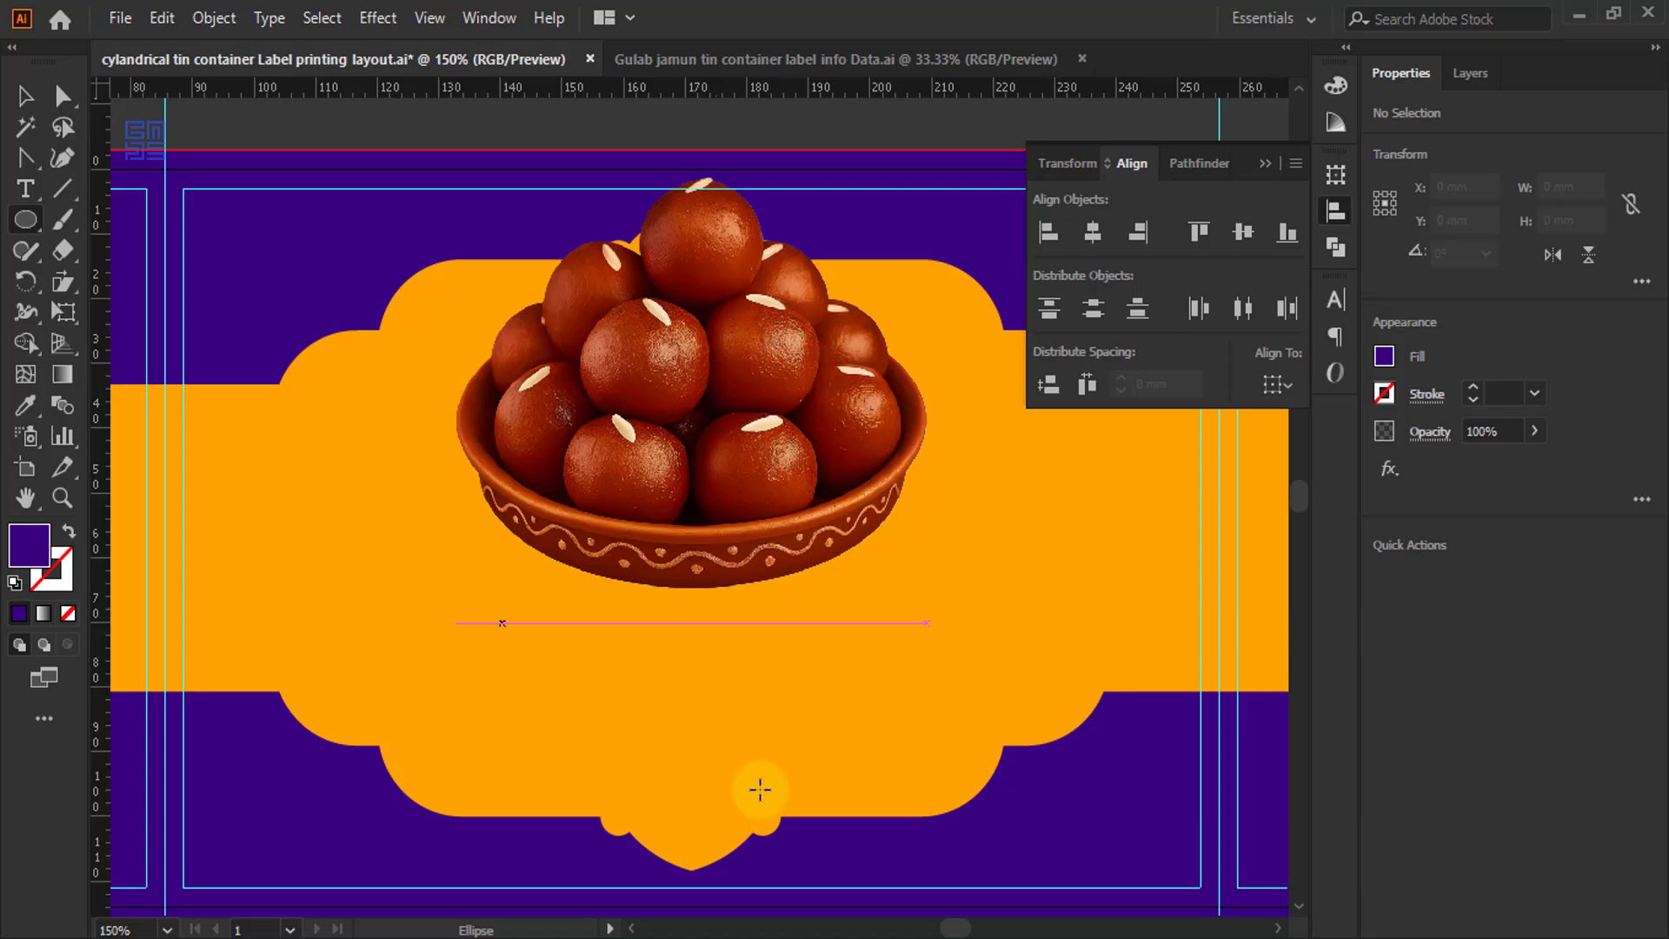
pyautogui.moveTo(489, 624); pyautogui.dragTo(886, 711)
pyautogui.scroll(-1, 563, 676)
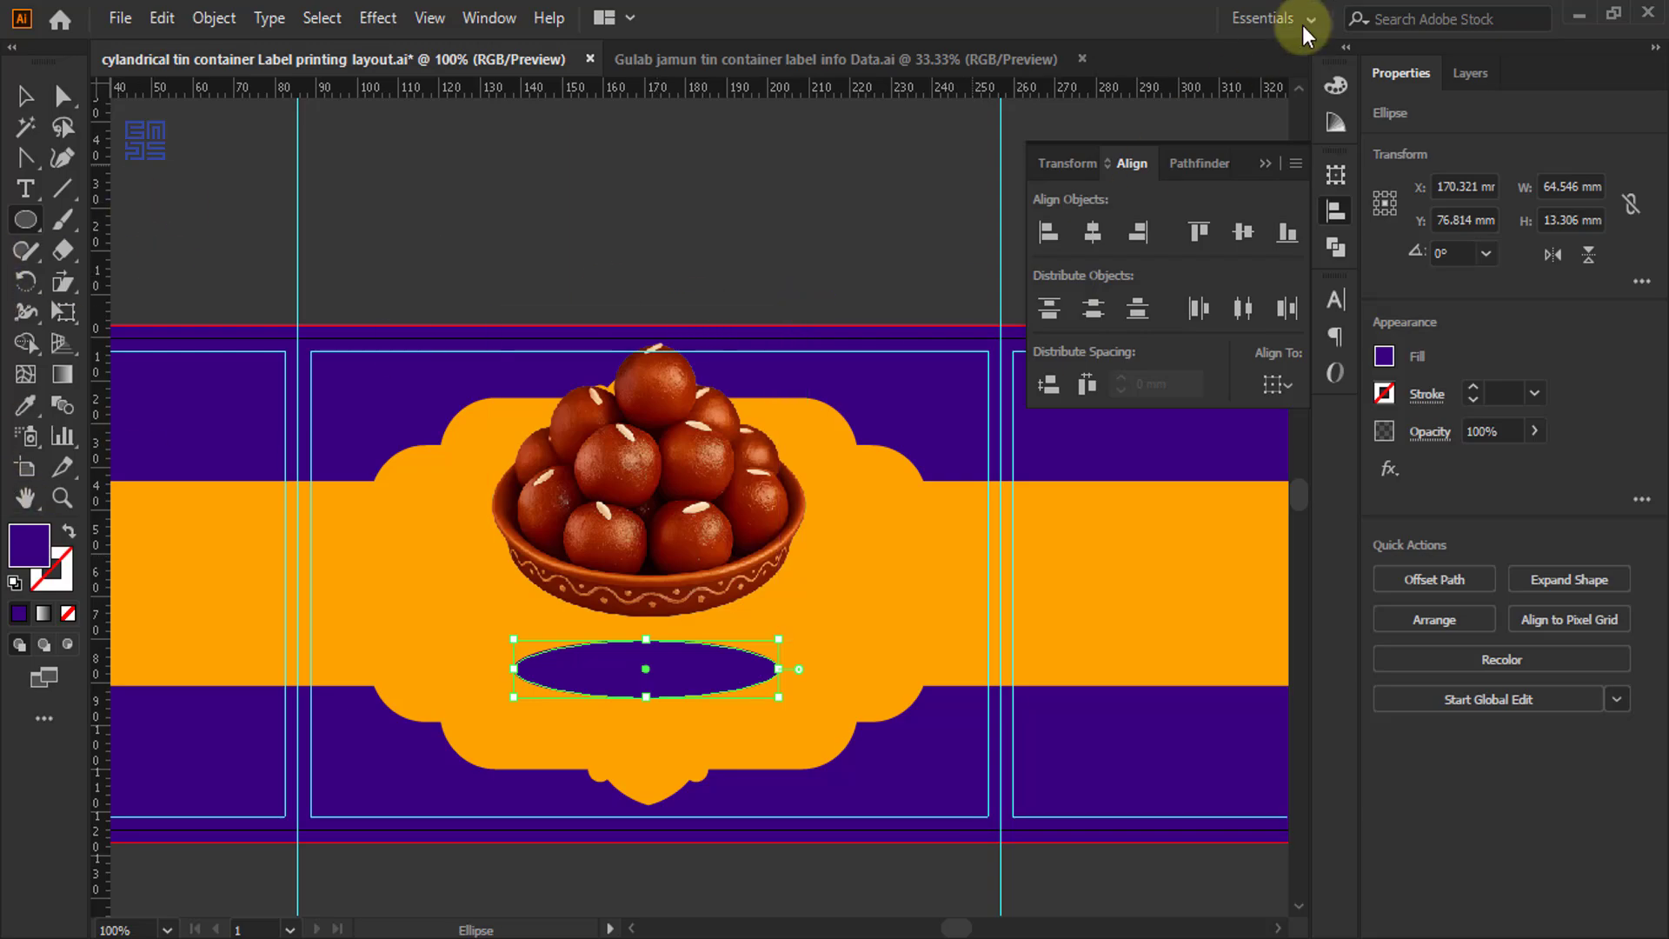
# - Fill the ellipse below the bowl with the White, Black gradient preset and make the gradient radial
pyautogui.click(1335, 86)
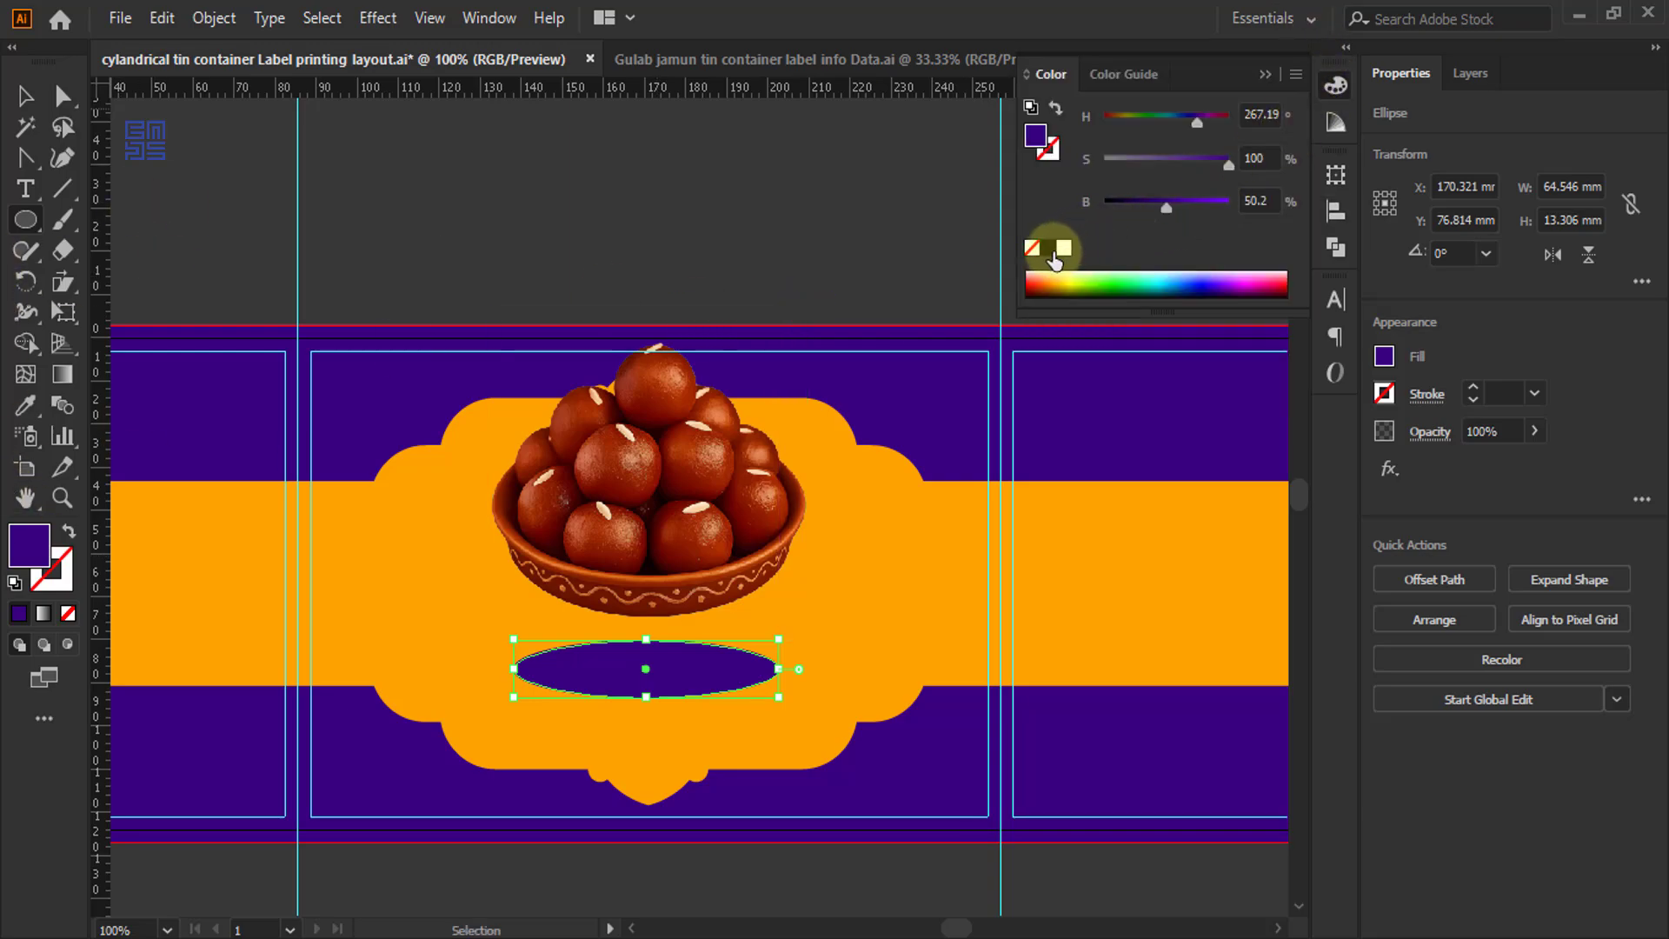
pyautogui.click(1049, 250)
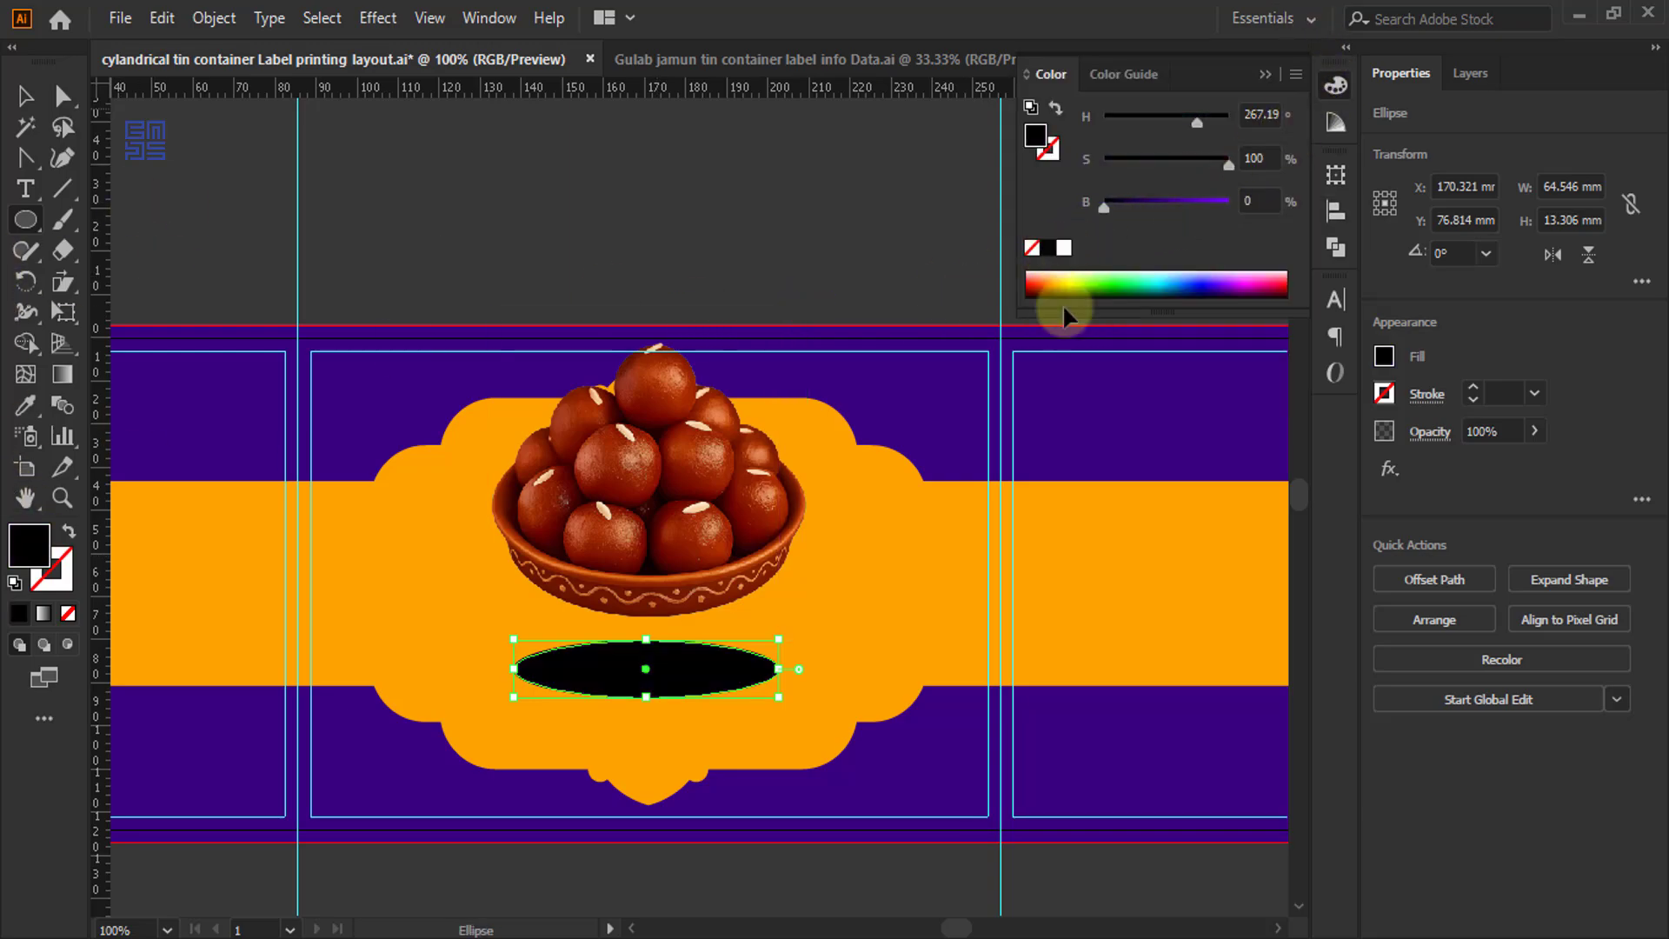
pyautogui.click(63, 376)
pyautogui.doubleClick(65, 375)
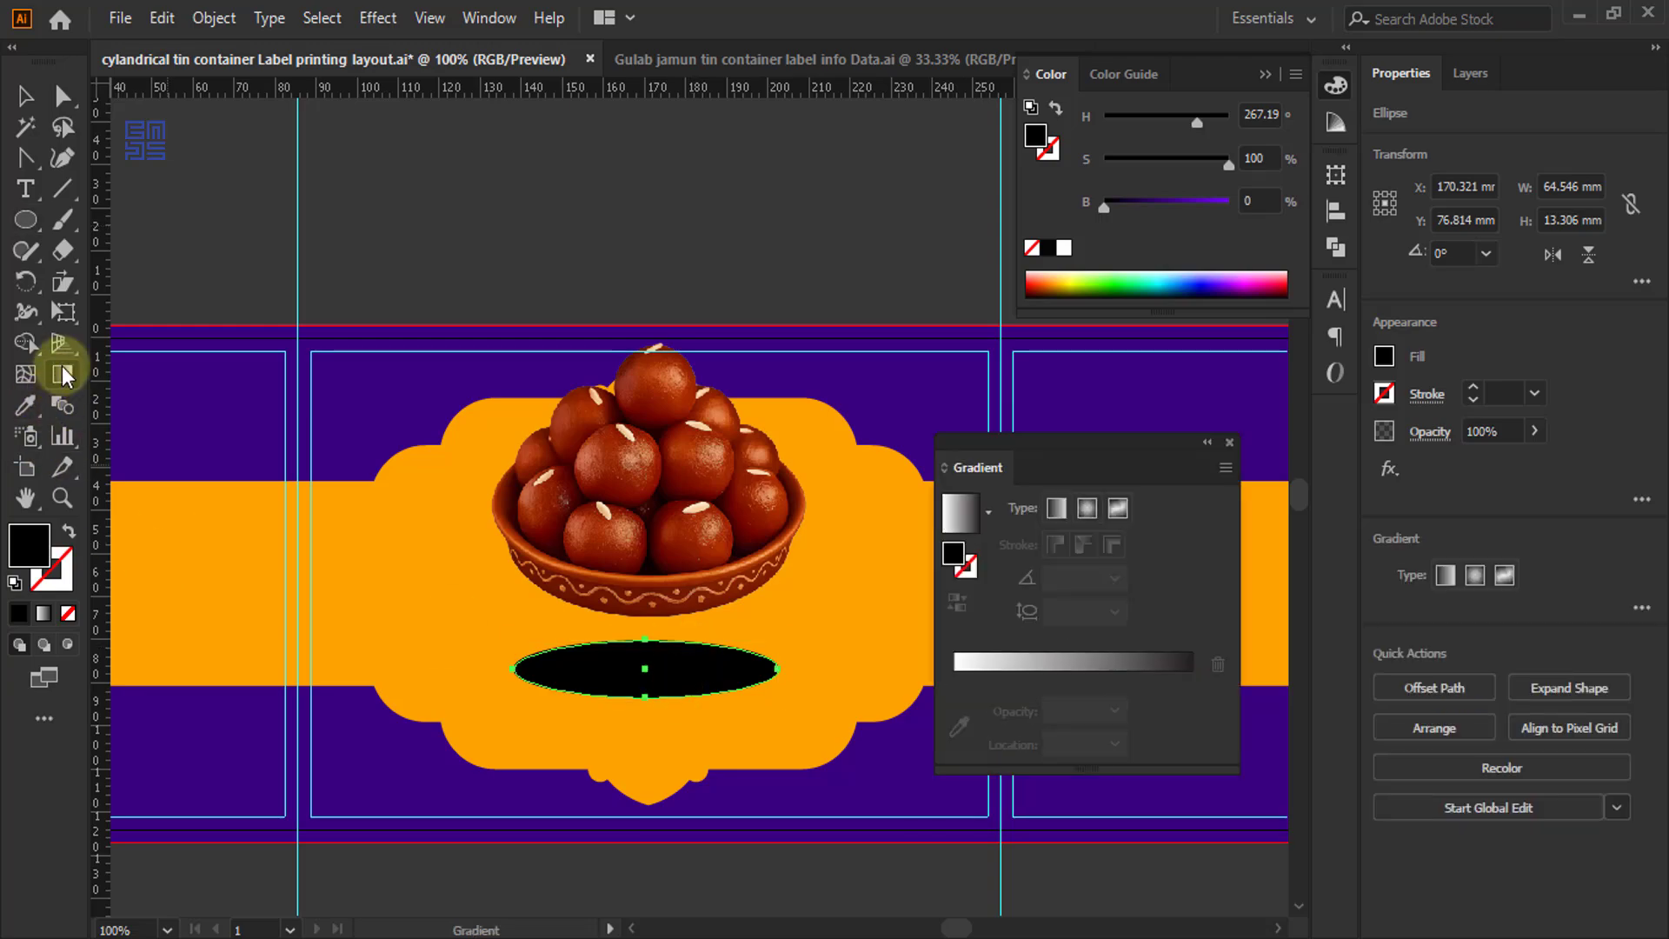
pyautogui.click(988, 512)
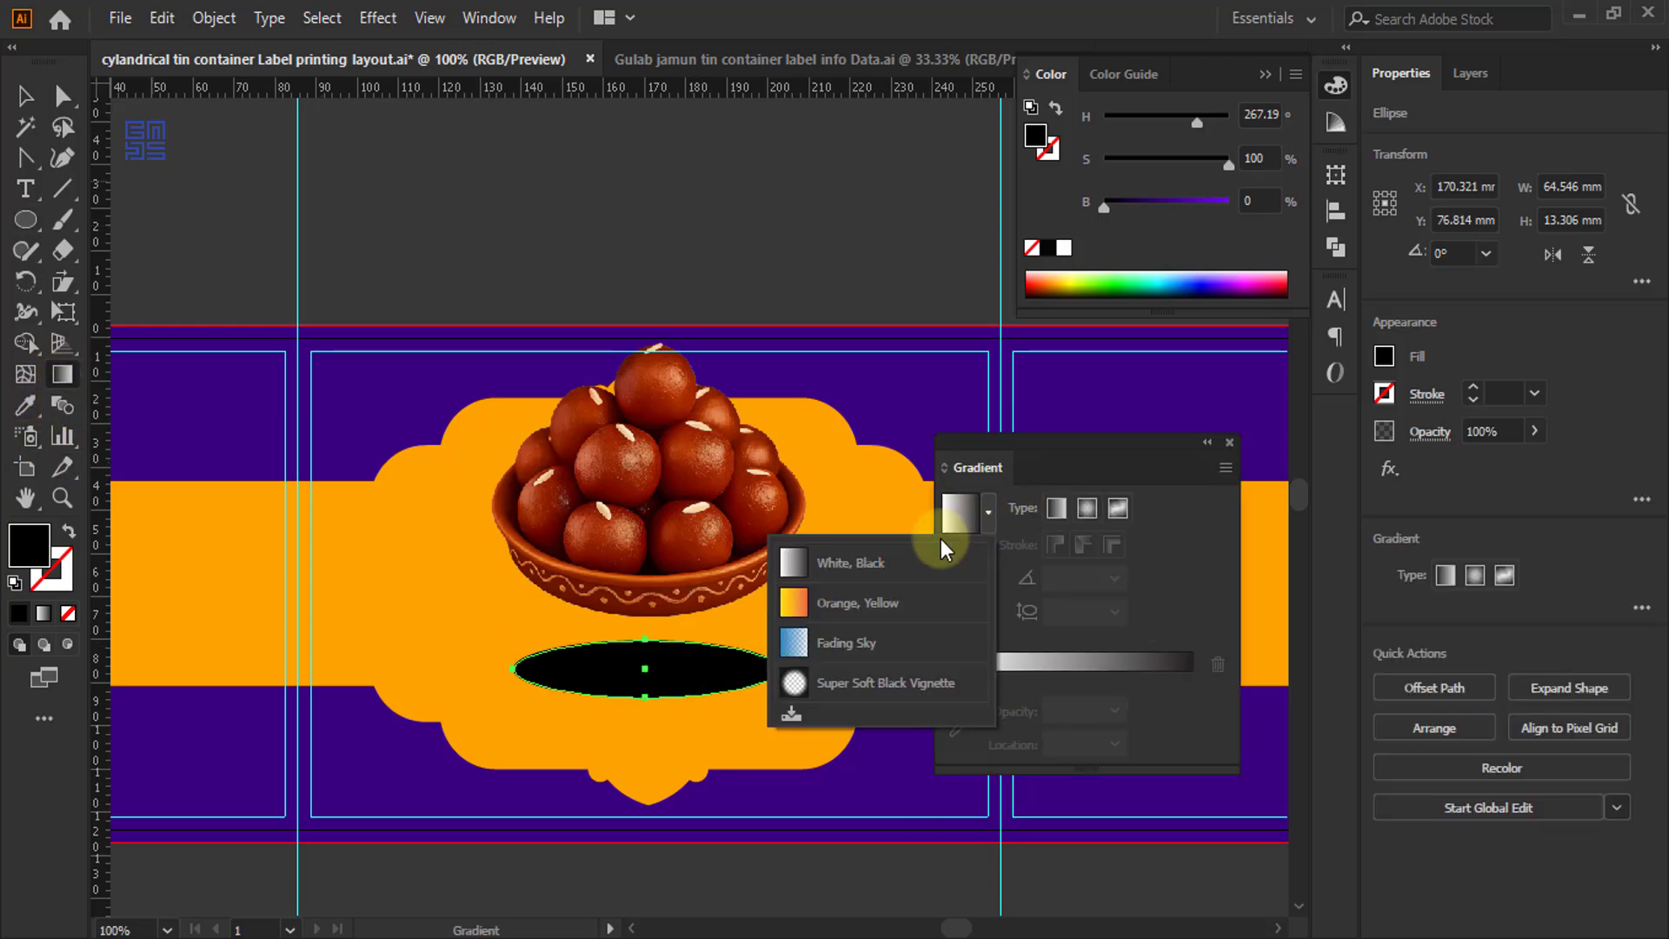
pyautogui.click(833, 564)
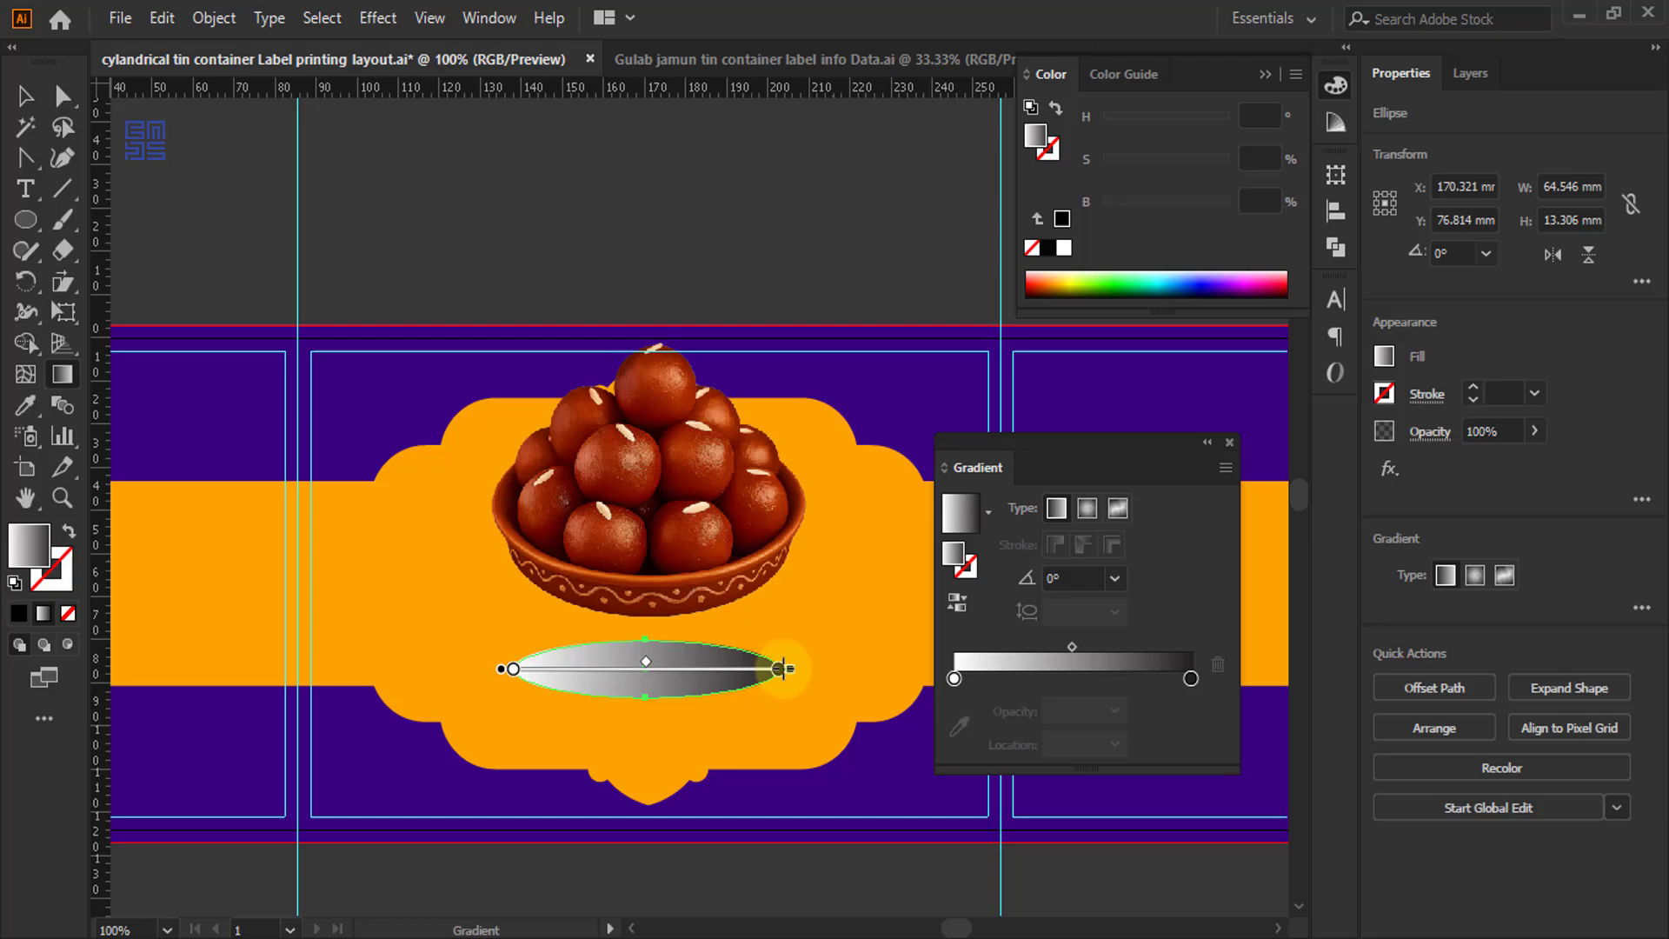
pyautogui.click(1087, 508)
pyautogui.press('g')
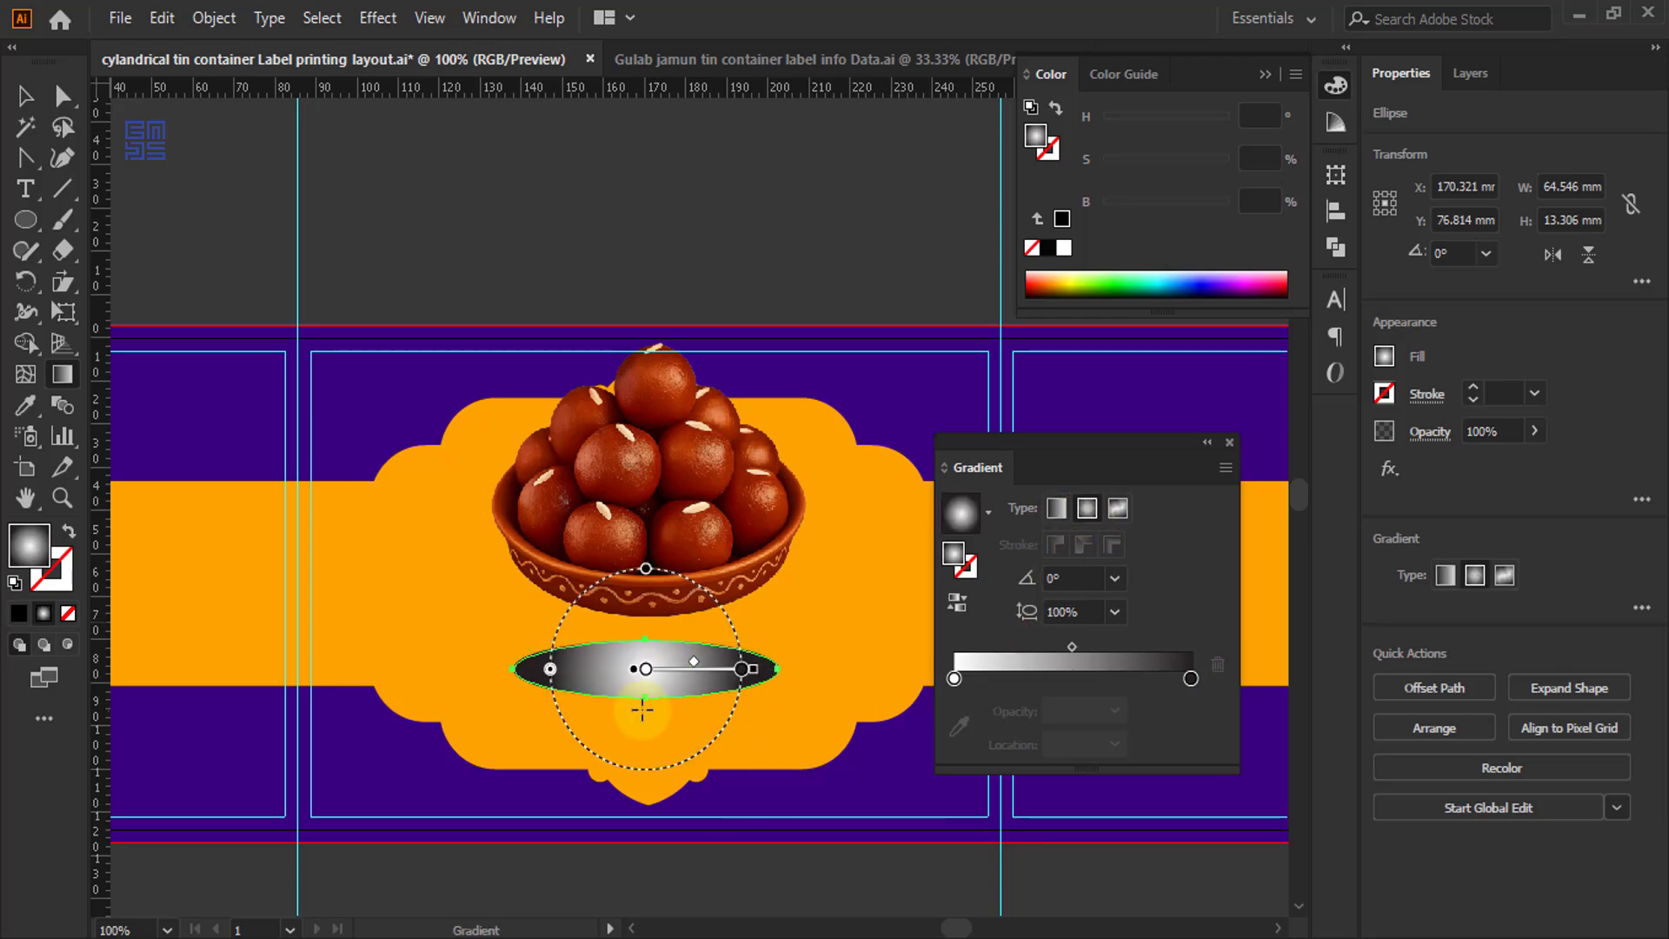
# - Stretch and flatten the radial gradient to a 19% aspect ratio so it matches the ellipse's outline
pyautogui.scroll(1, 628, 693)
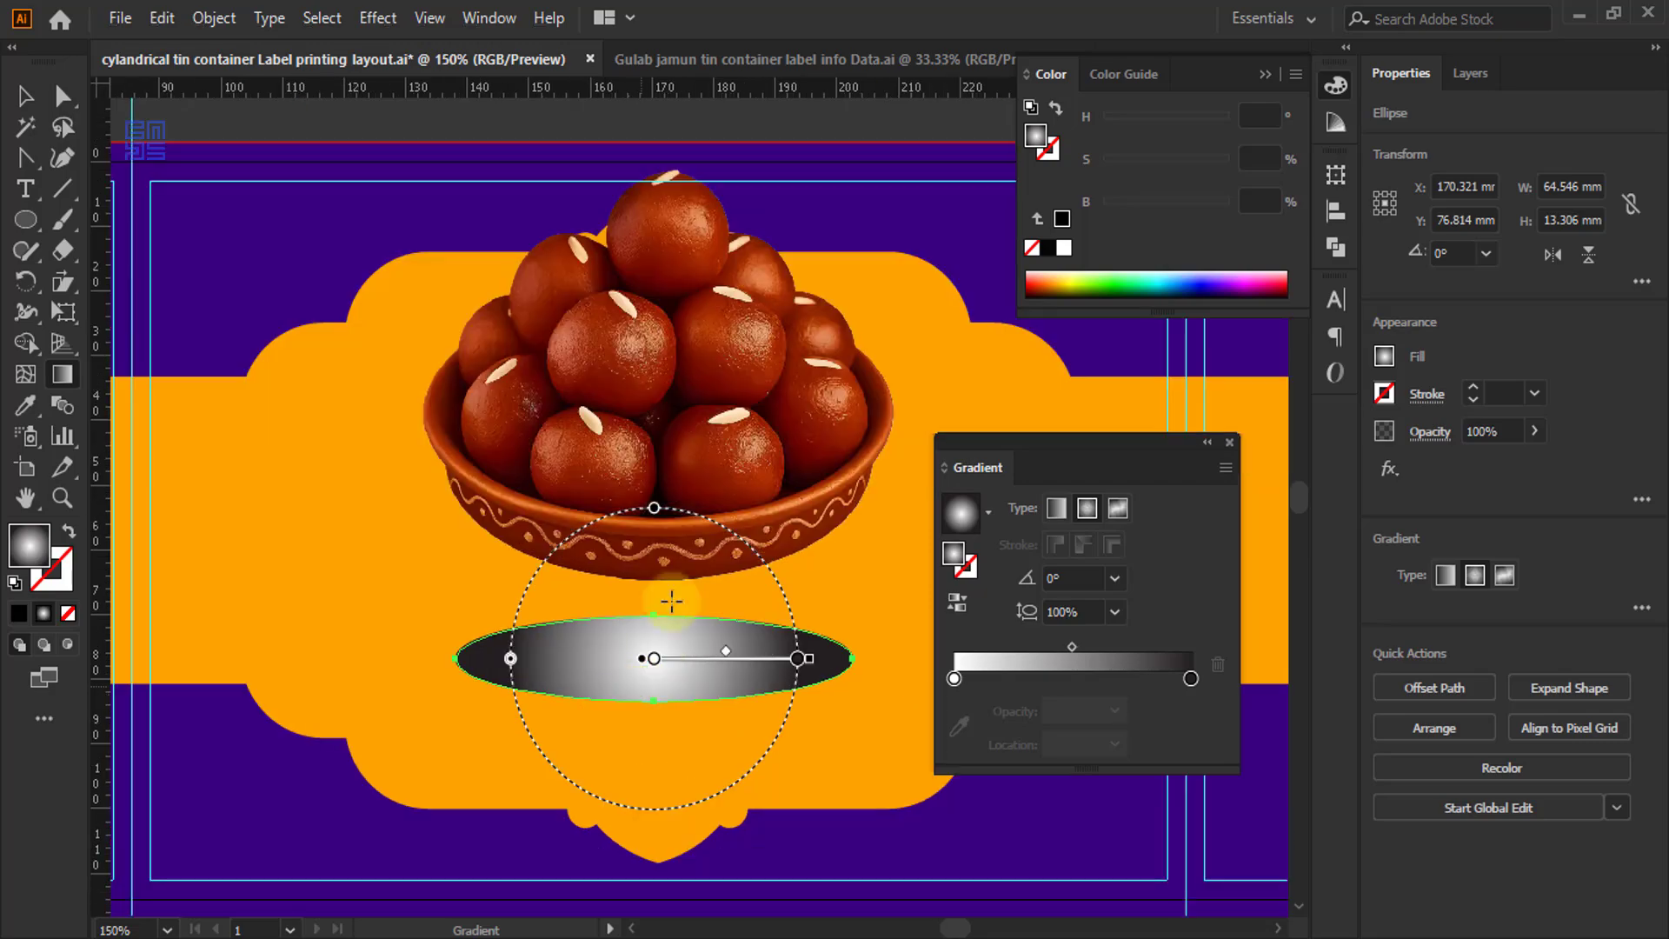
pyautogui.moveTo(654, 508); pyautogui.dragTo(652, 614)
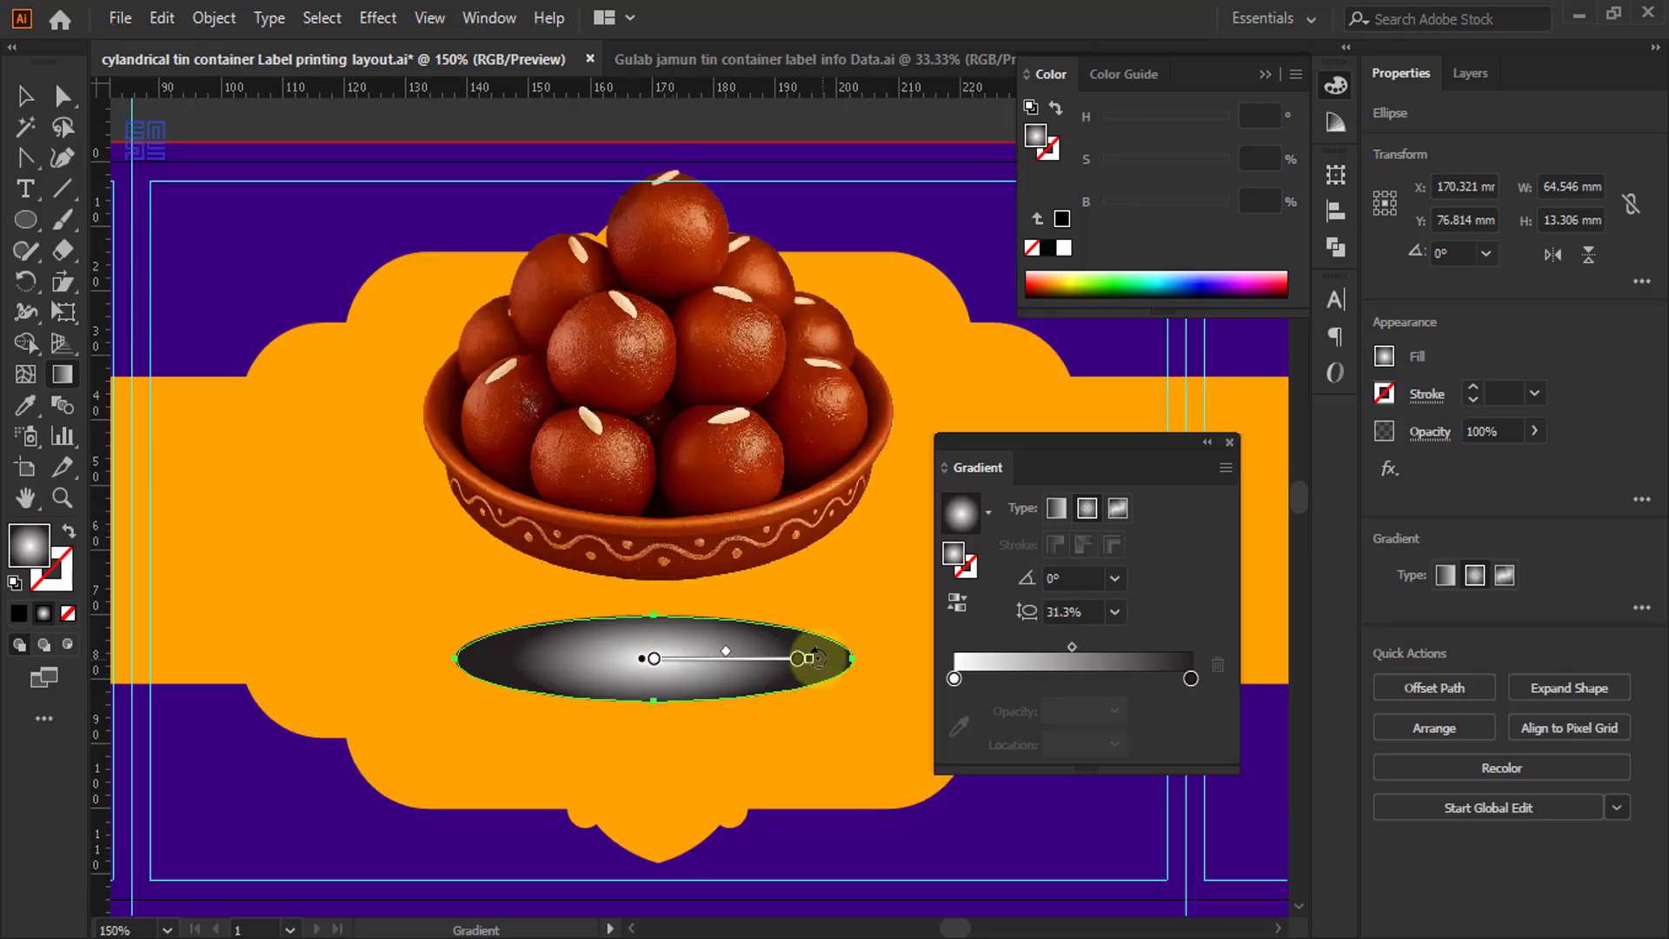
pyautogui.moveTo(810, 661); pyautogui.dragTo(868, 659)
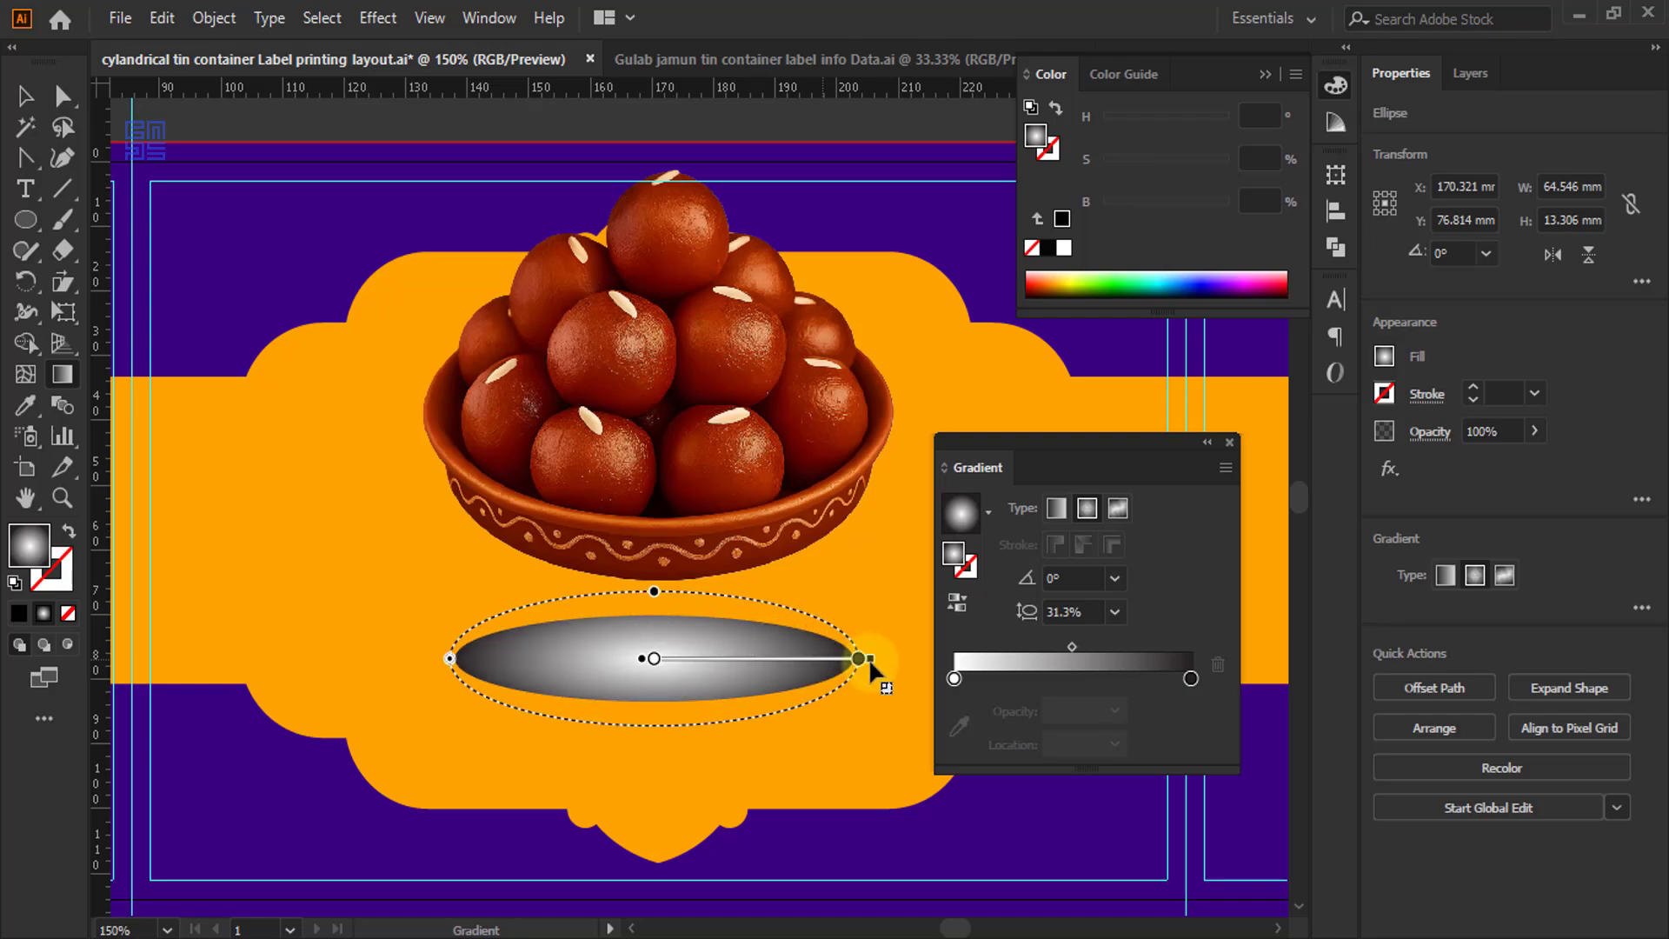
pyautogui.moveTo(654, 593); pyautogui.dragTo(653, 619)
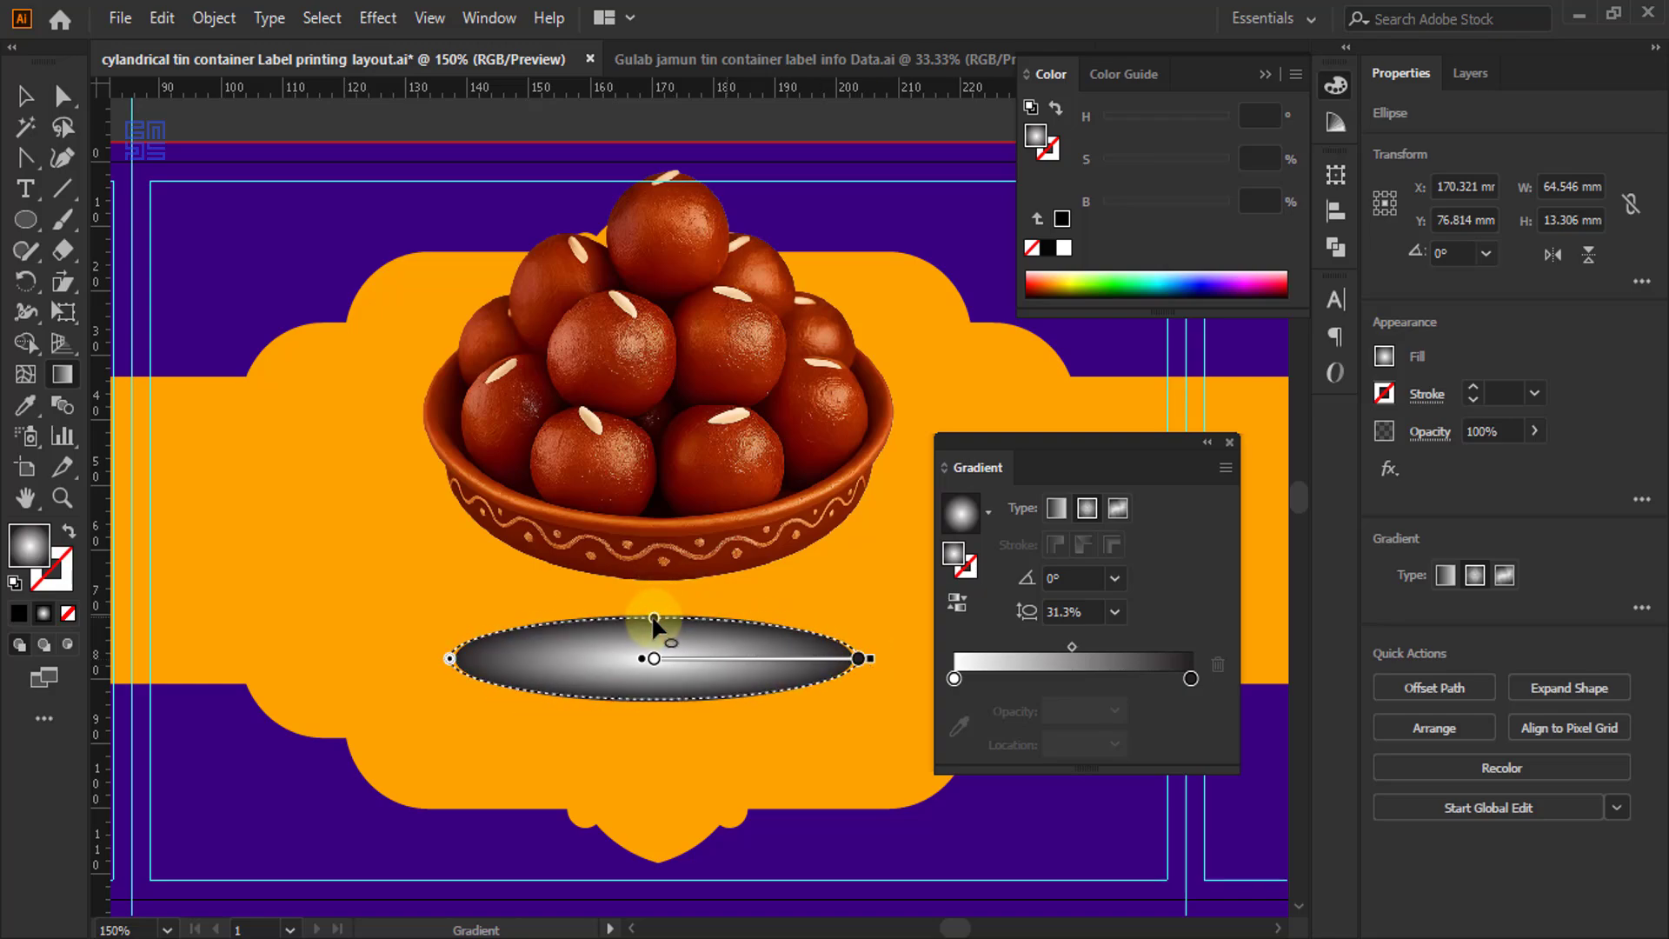
# - Make both color stops of the ellipse's radial gradient pure black
pyautogui.click(1191, 679)
pyautogui.doubleClick(858, 657)
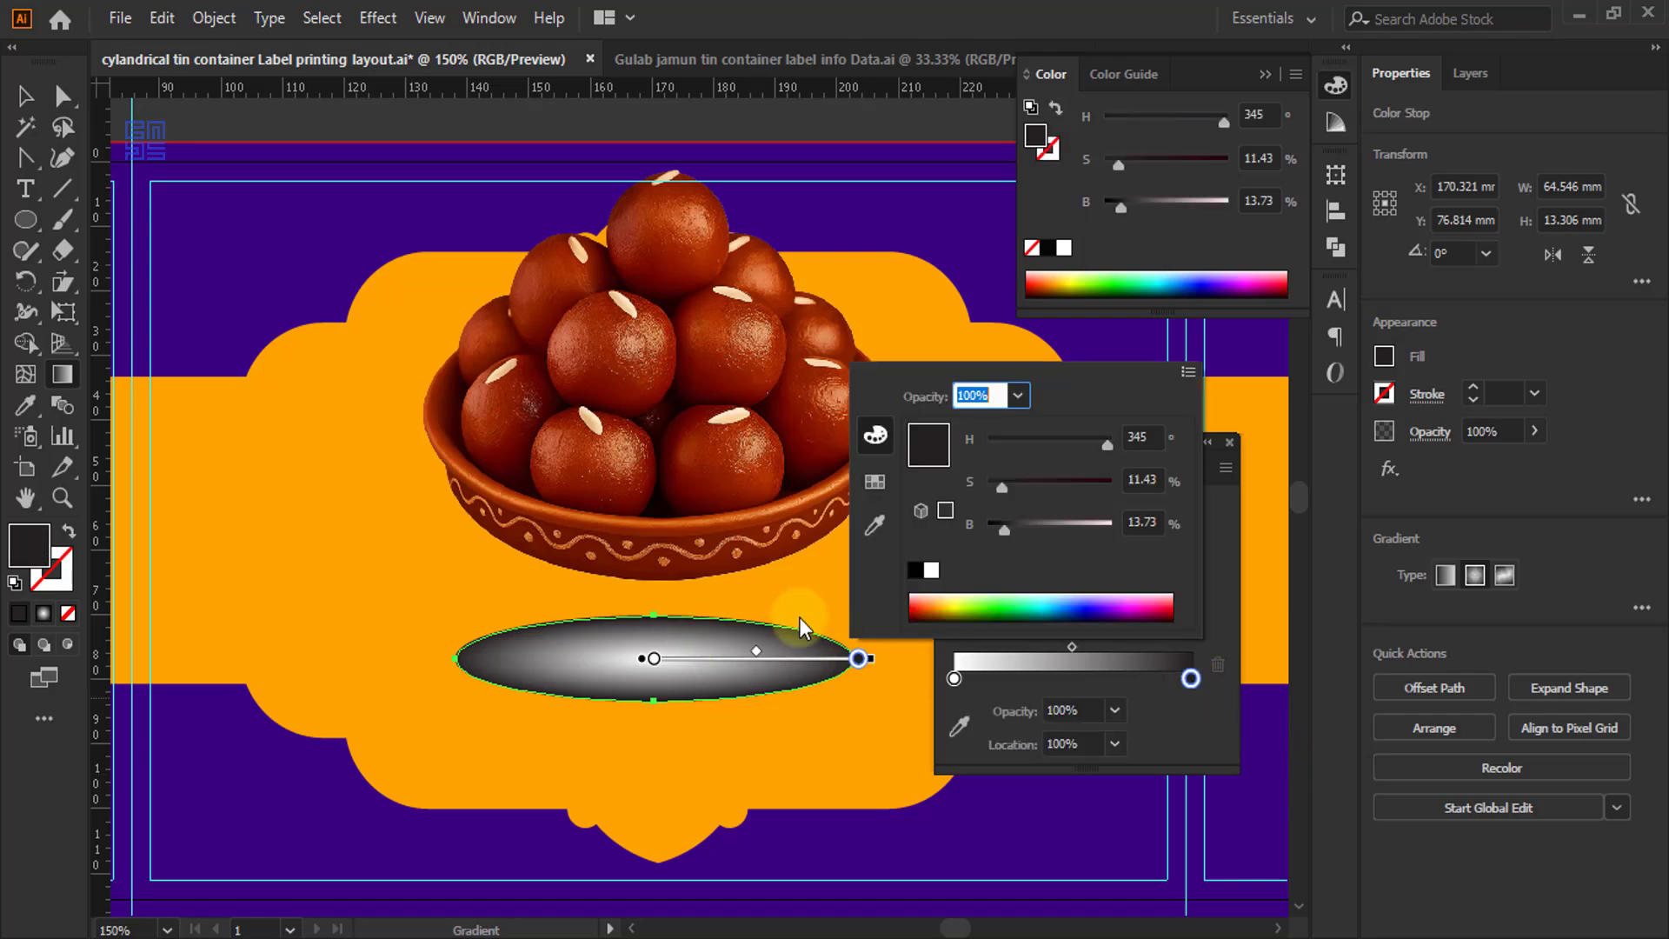
pyautogui.click(915, 570)
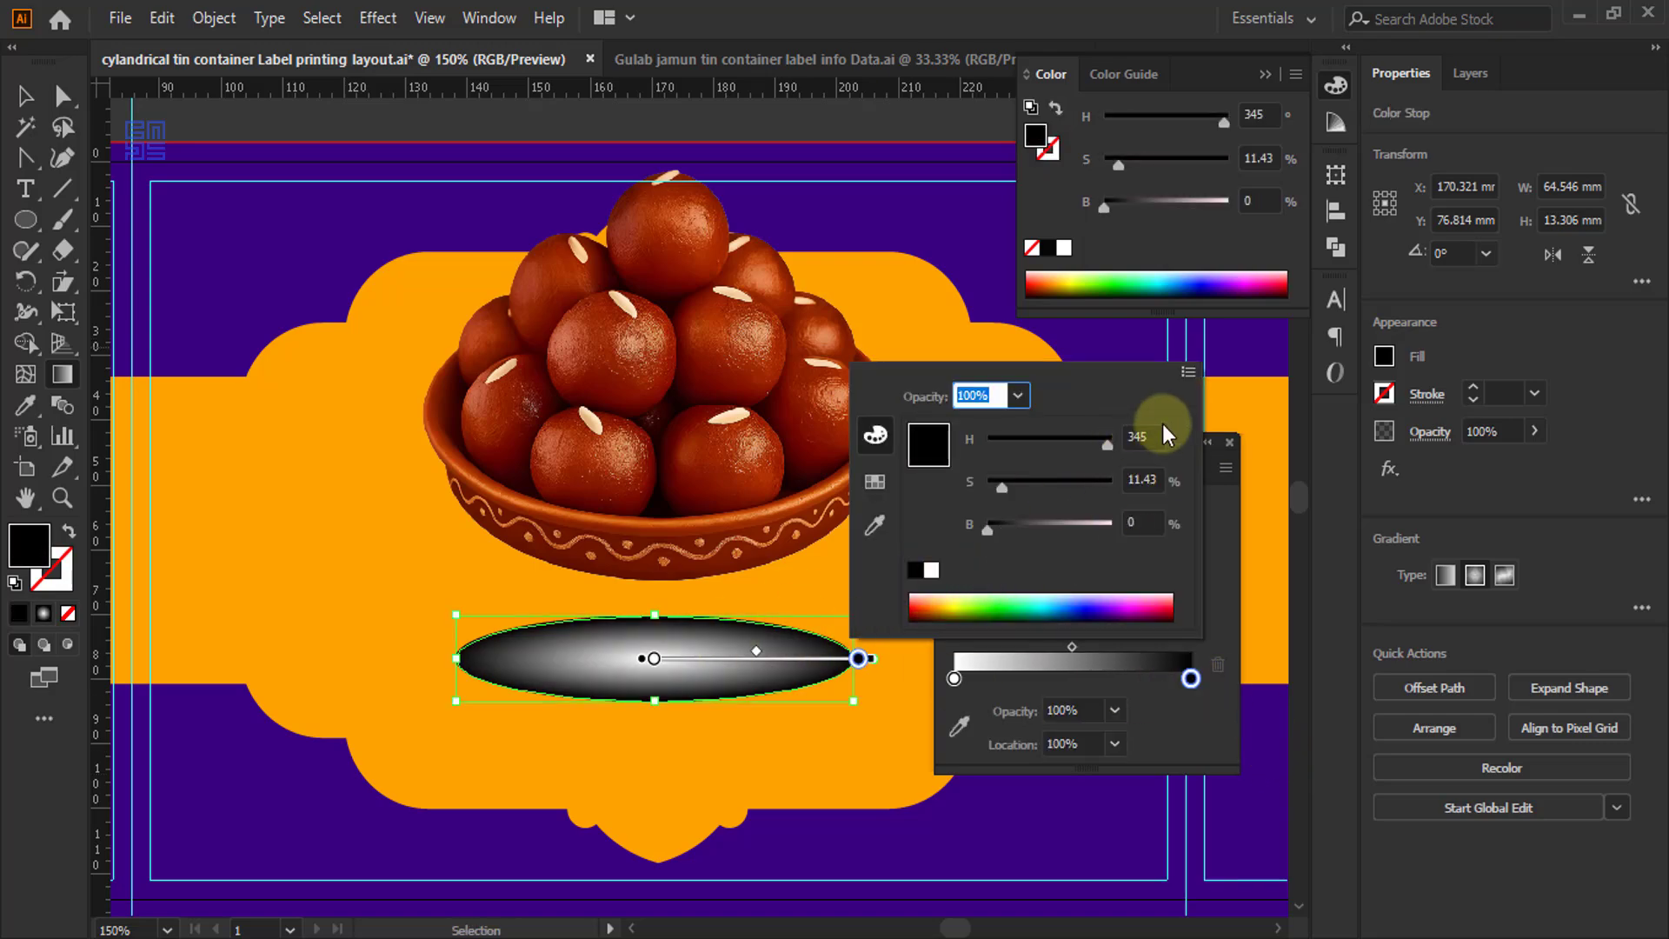
pyautogui.click(1215, 612)
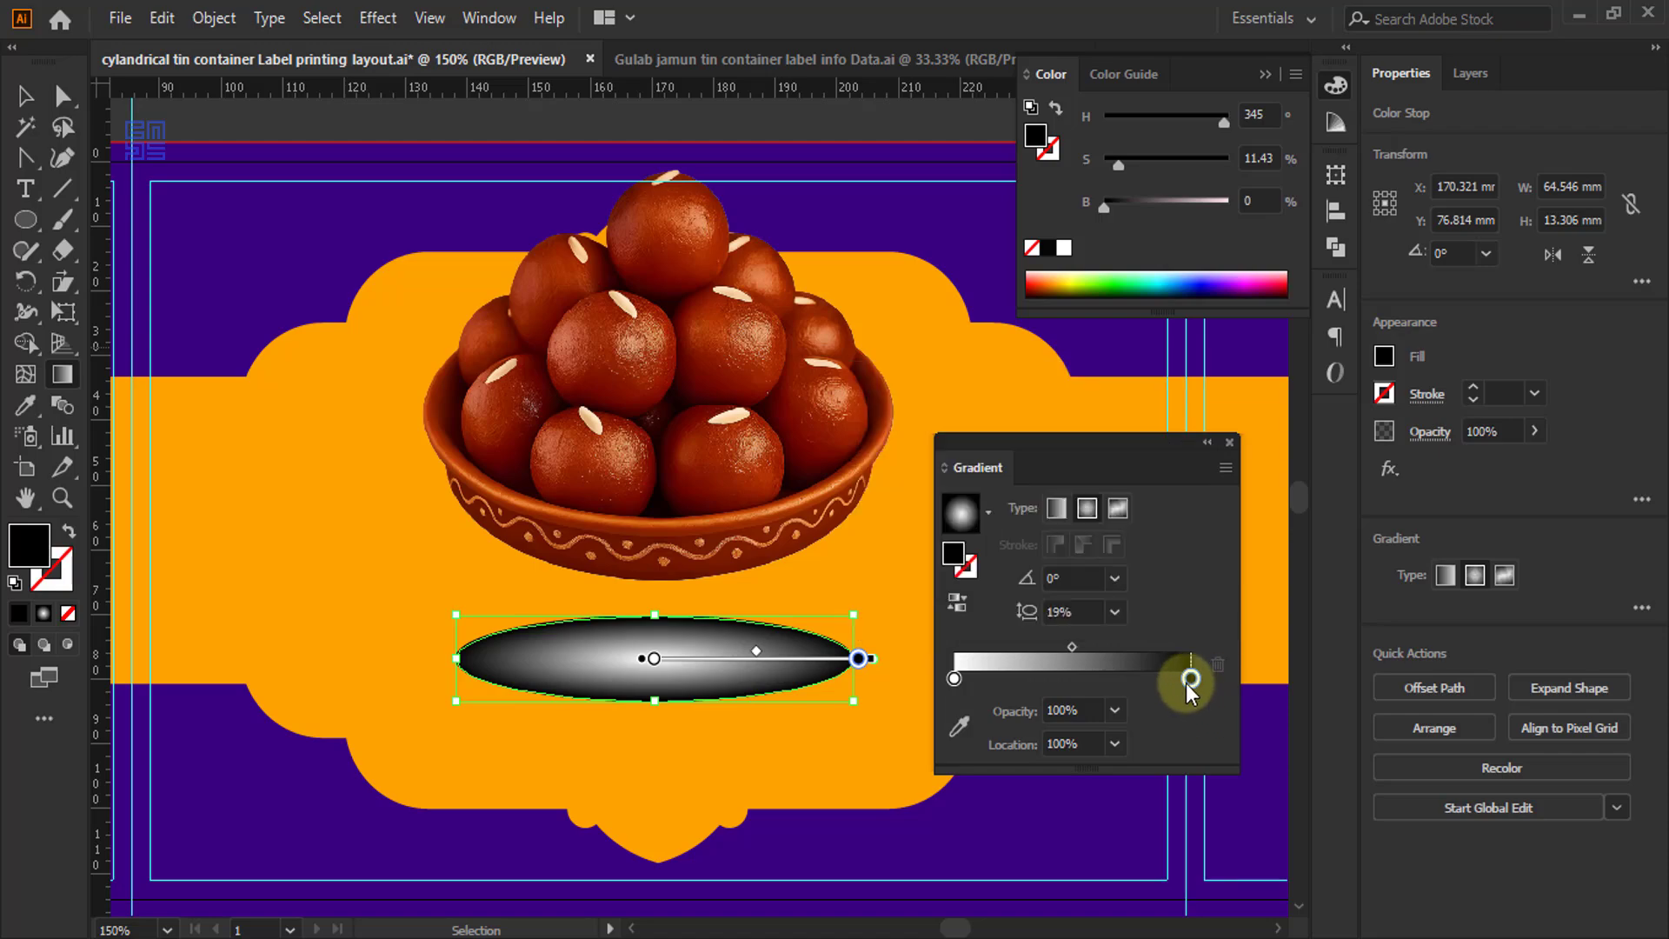
pyautogui.moveTo(1191, 679); pyautogui.dragTo(1069, 679)
pyautogui.moveTo(953, 679); pyautogui.dragTo(894, 749)
pyautogui.moveTo(1068, 680); pyautogui.dragTo(896, 683)
pyautogui.press('g')
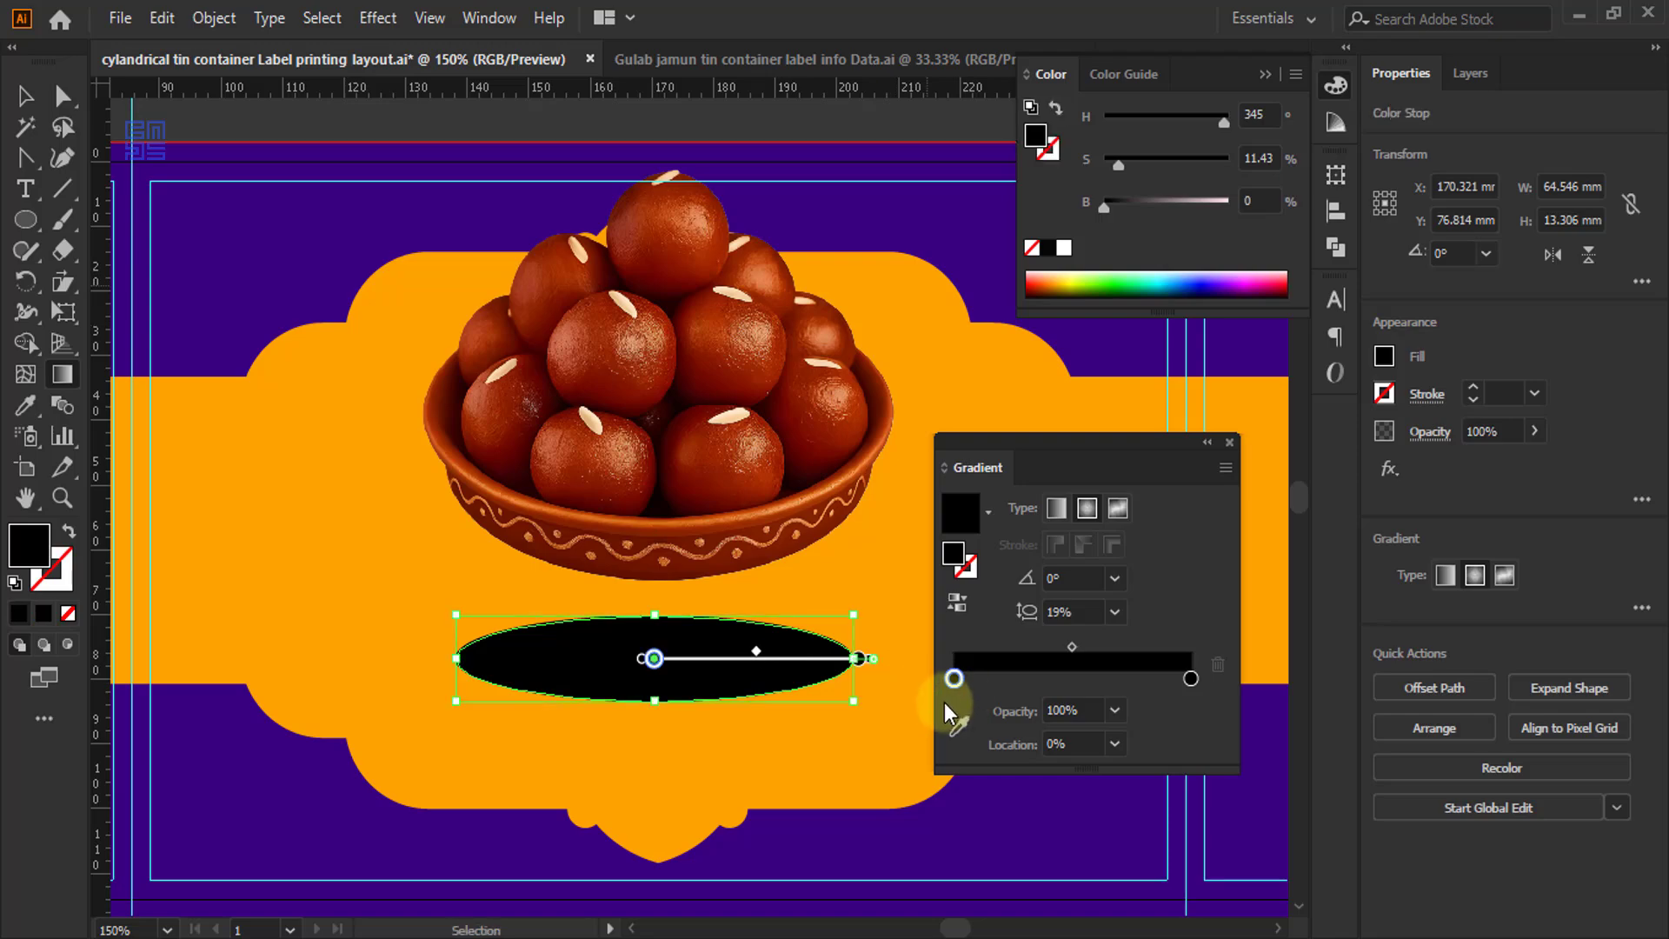
# - Set the outer gradient stop's opacity to 0% so the ellipse fades out at its edge, and finish the gradient editing
pyautogui.click(652, 658)
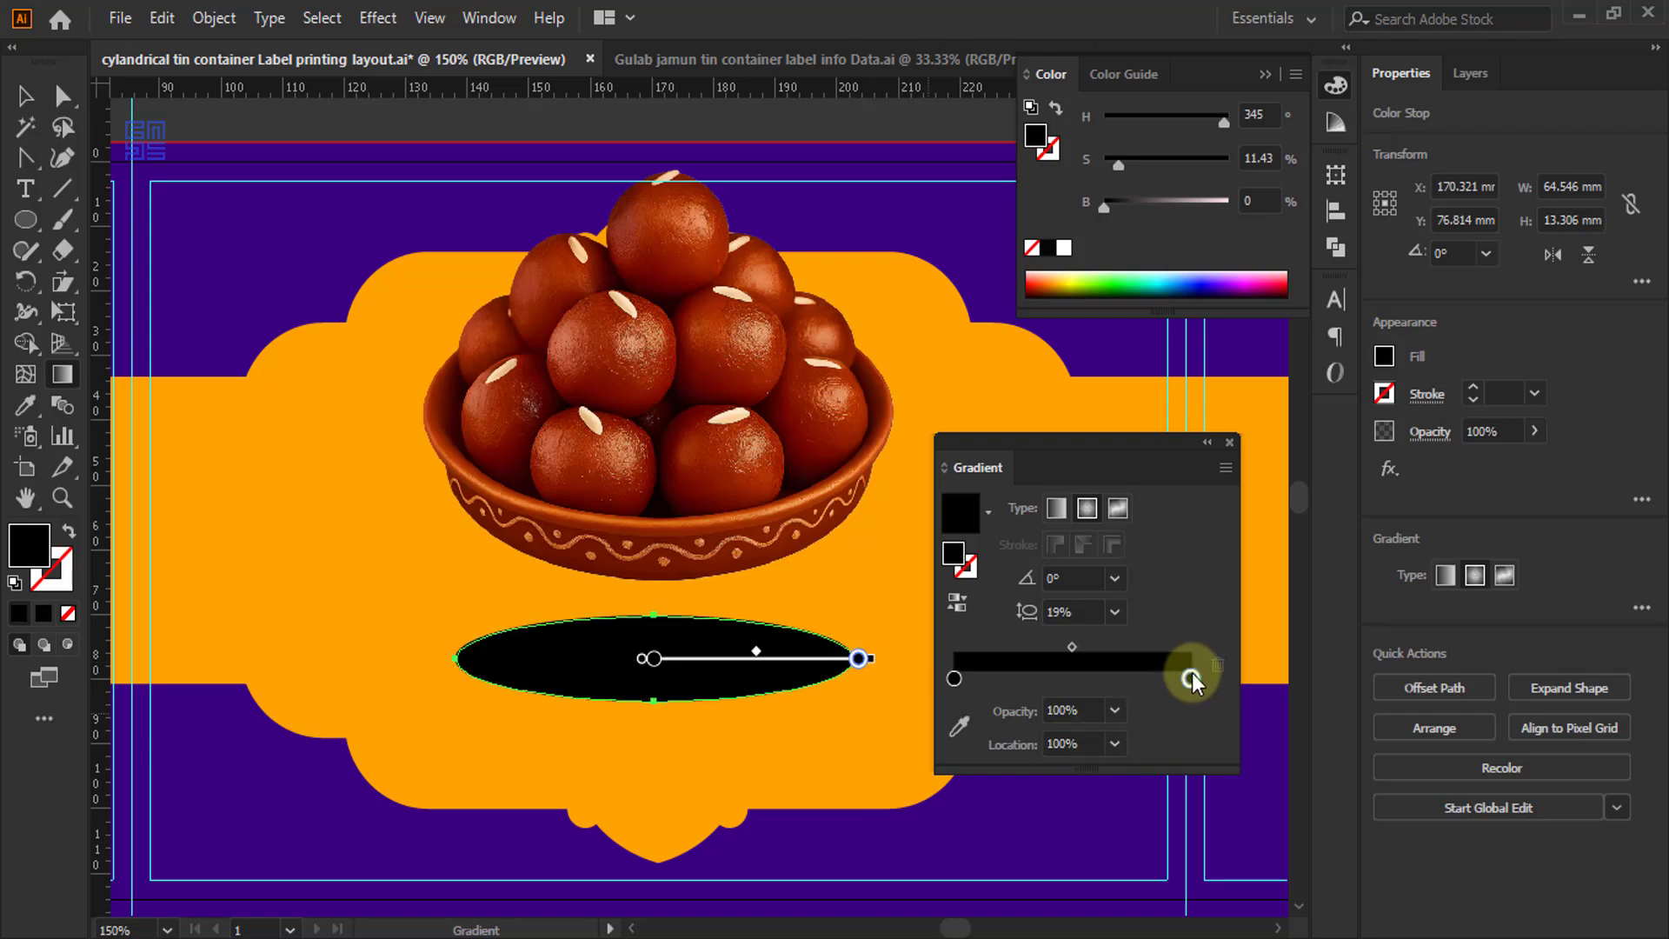
pyautogui.click(1113, 710)
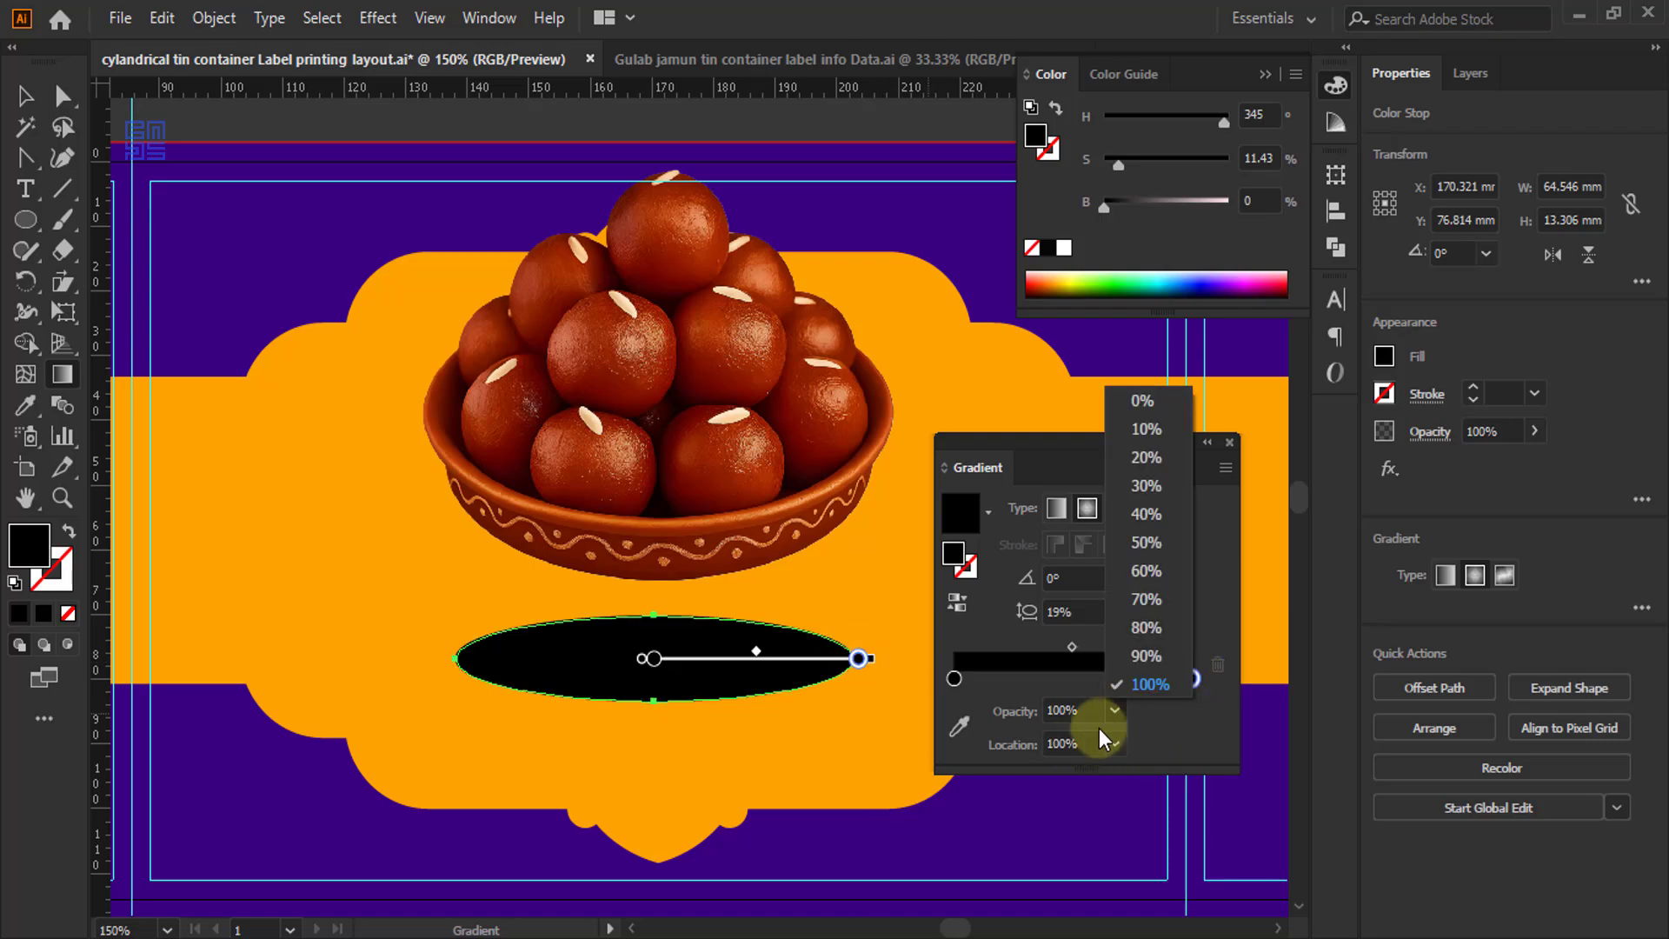
pyautogui.click(1142, 400)
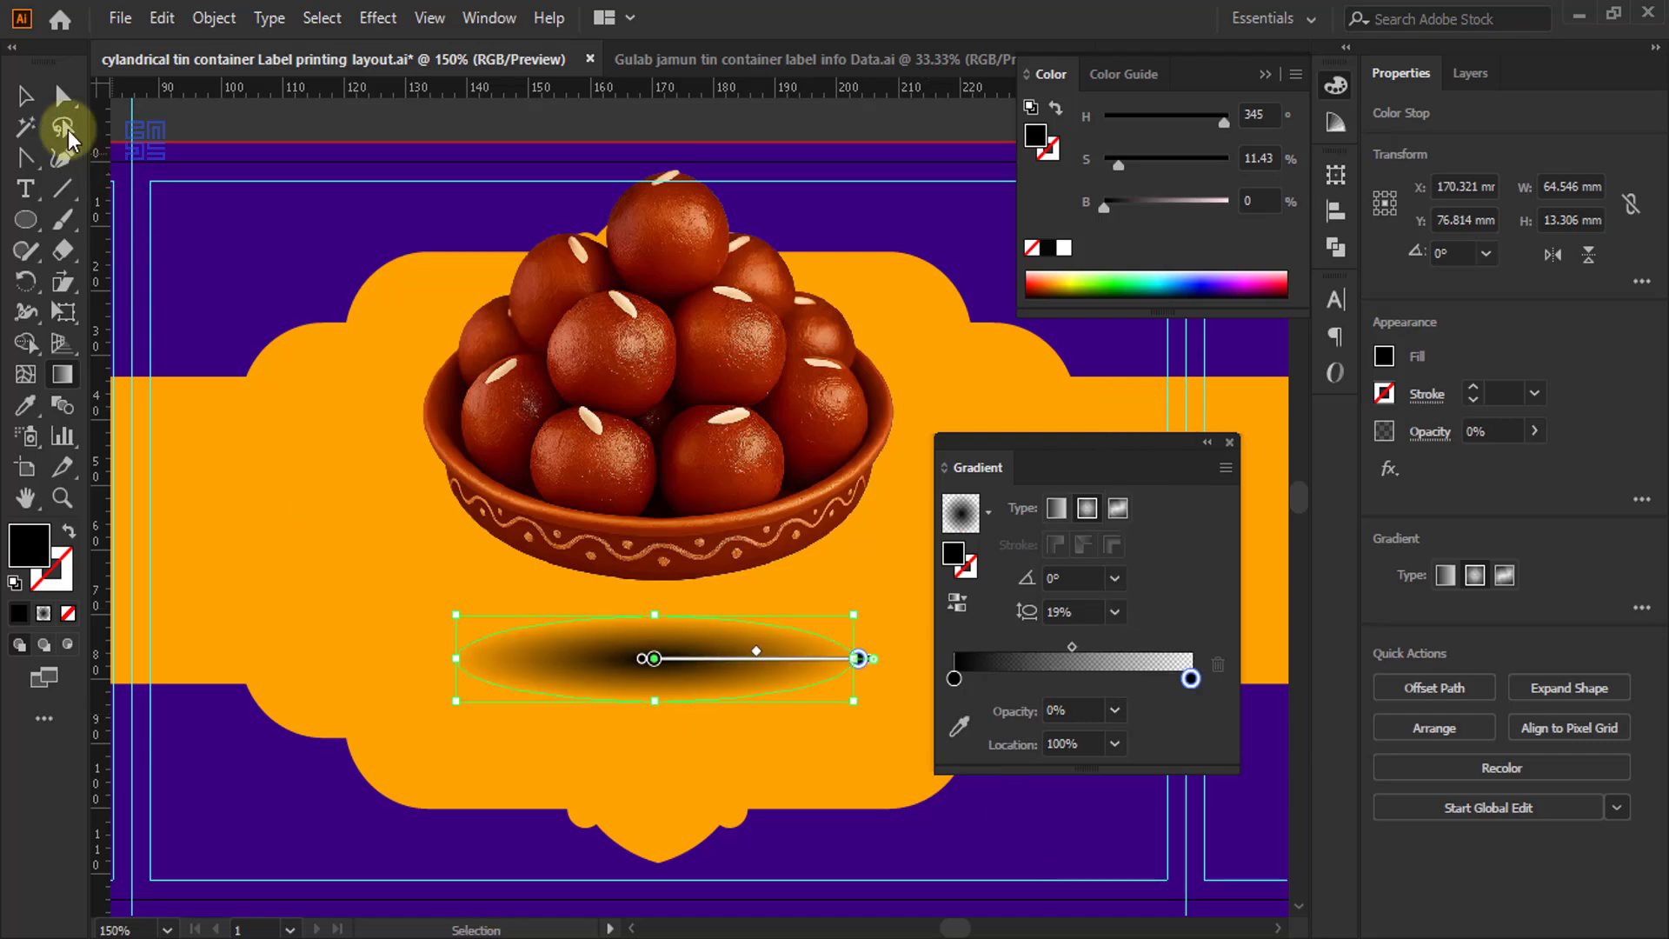
pyautogui.click(26, 96)
pyautogui.click(1228, 441)
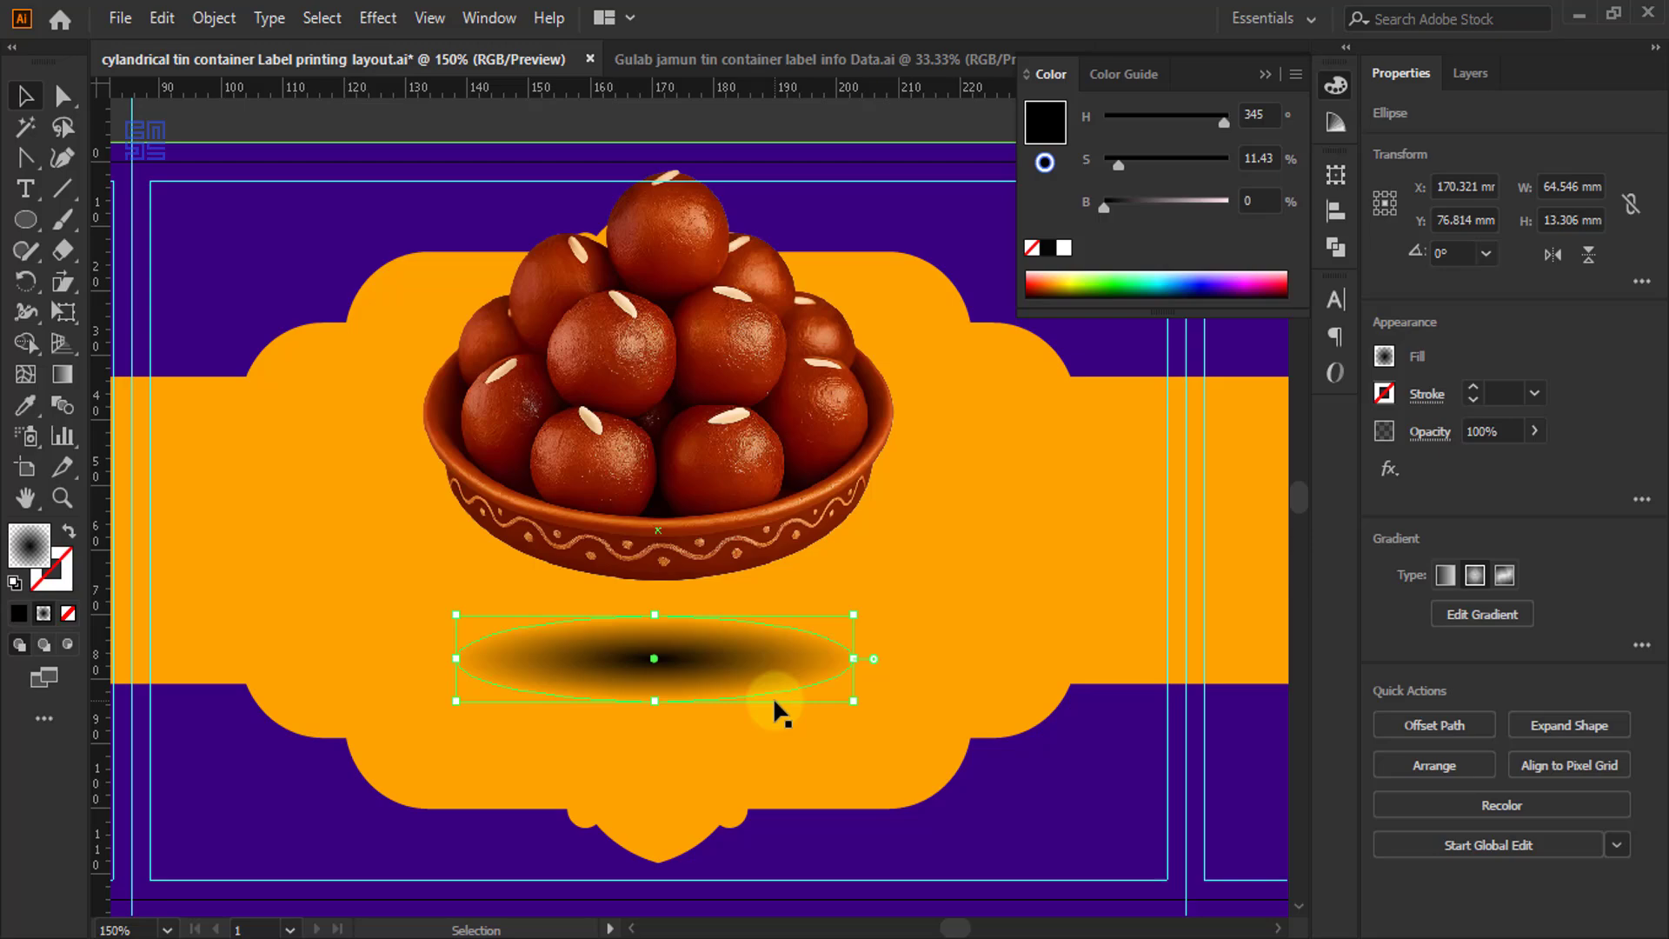
# - Apply a Gaussian Blur effect with a 10-pixel radius to the shadow ellipse
pyautogui.click(391, 15)
pyautogui.moveTo(596, 446)
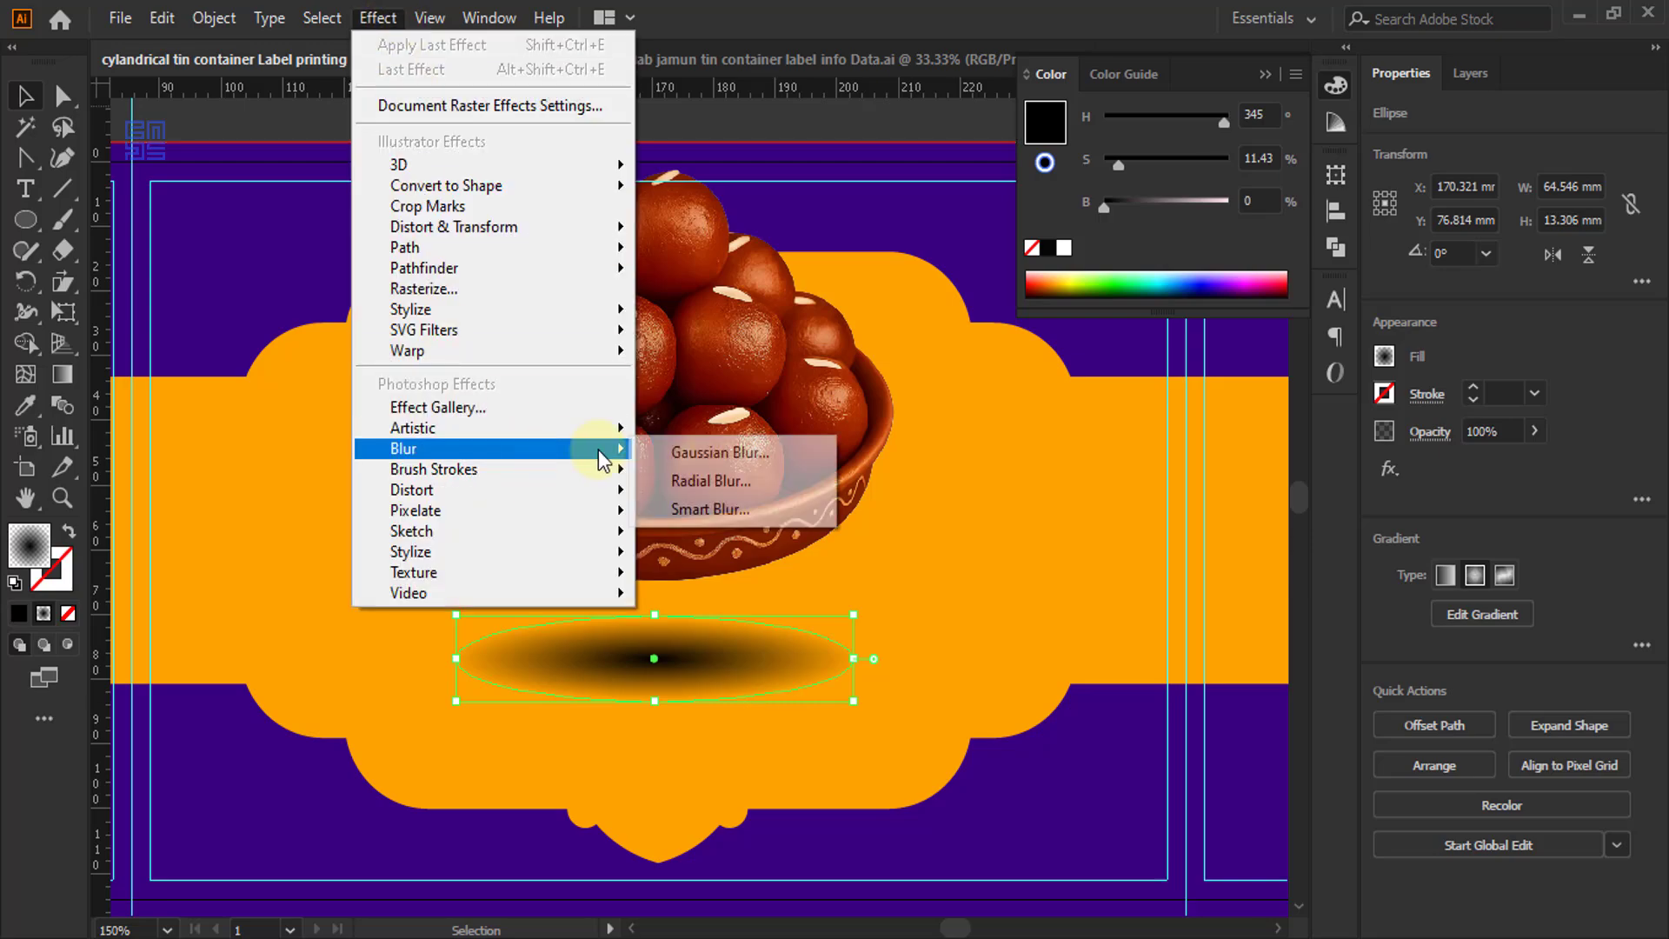
pyautogui.click(765, 450)
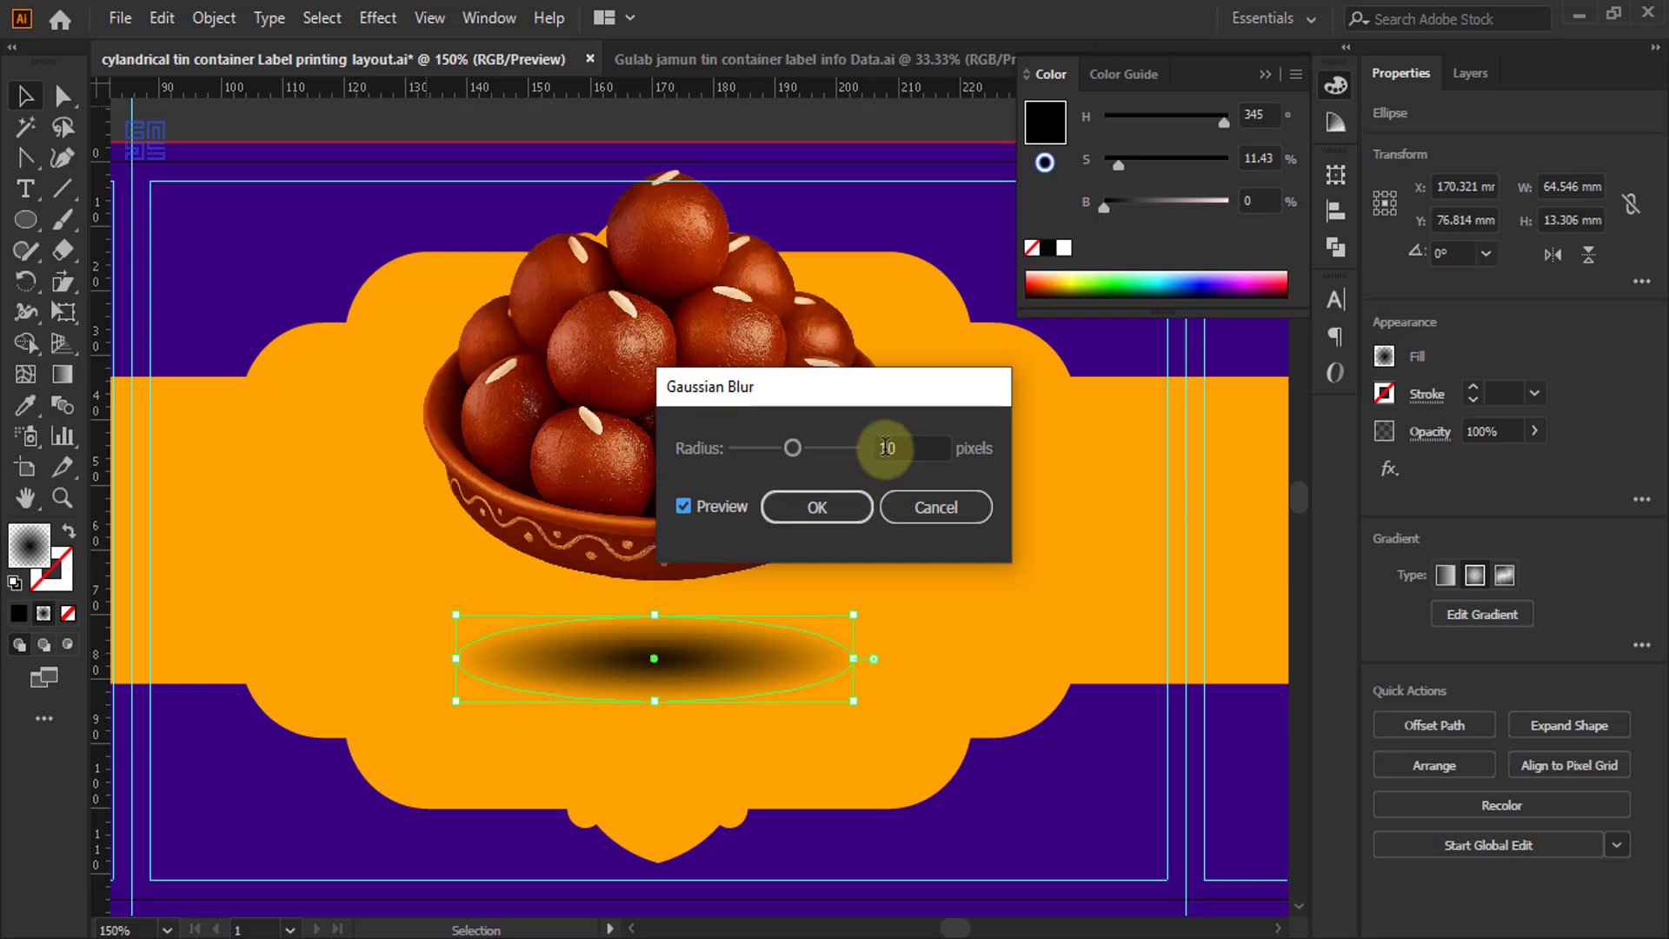
pyautogui.click(841, 506)
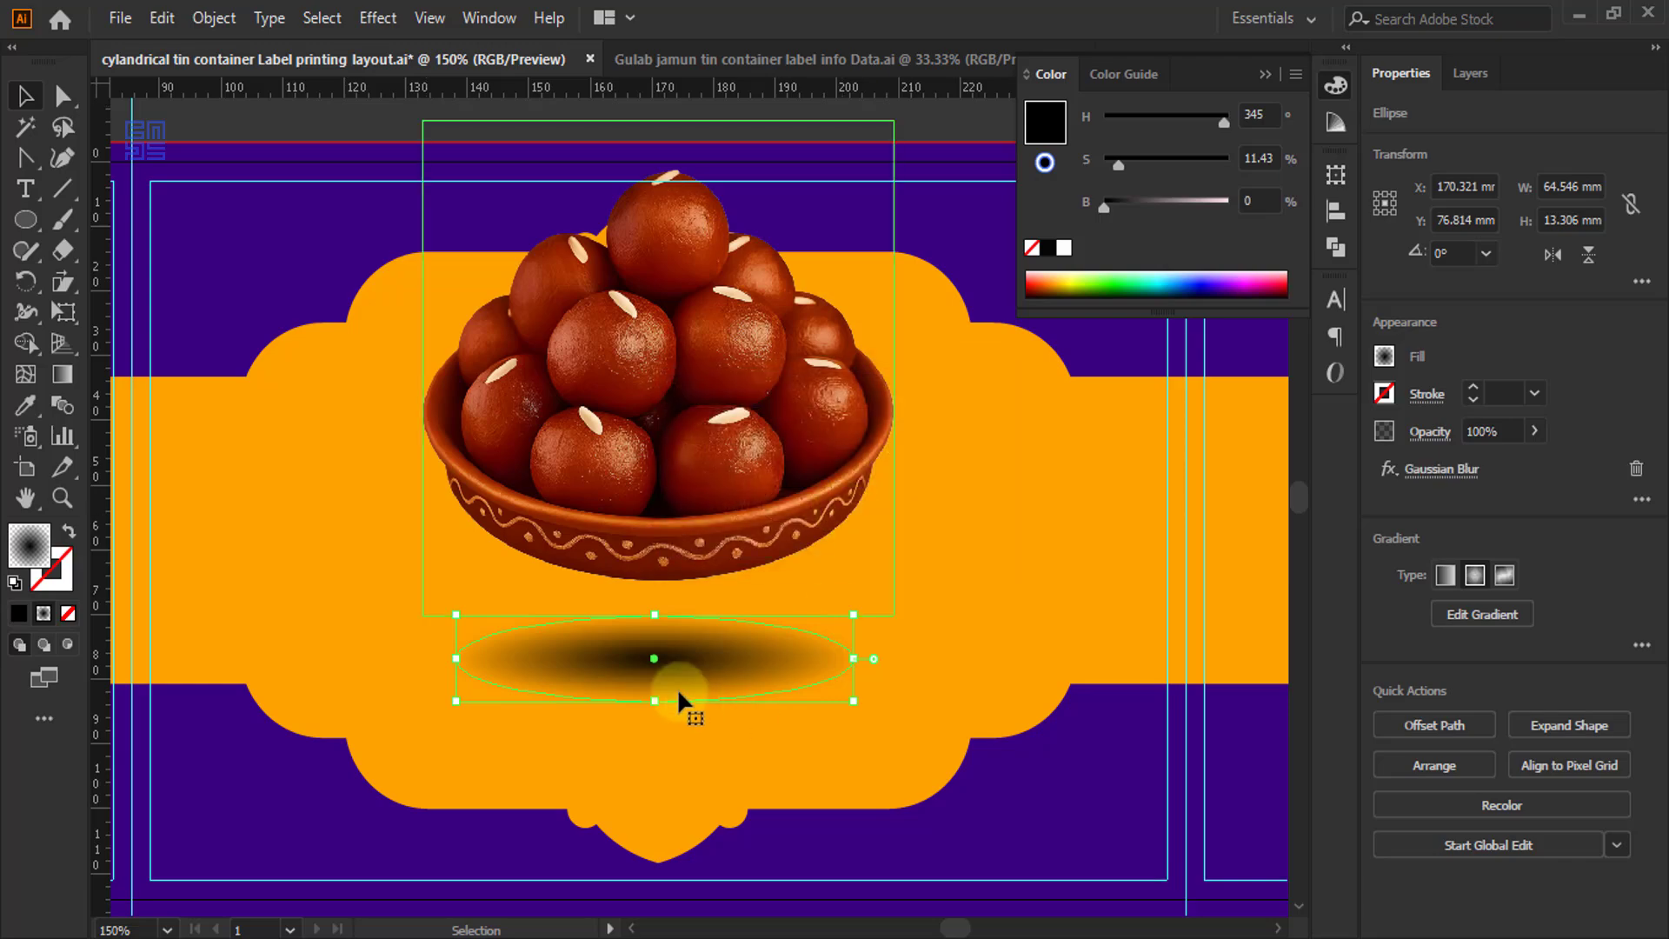
# - Set the shadow ellipse's blending mode to Multiply
pyautogui.click(1430, 432)
pyautogui.click(1241, 482)
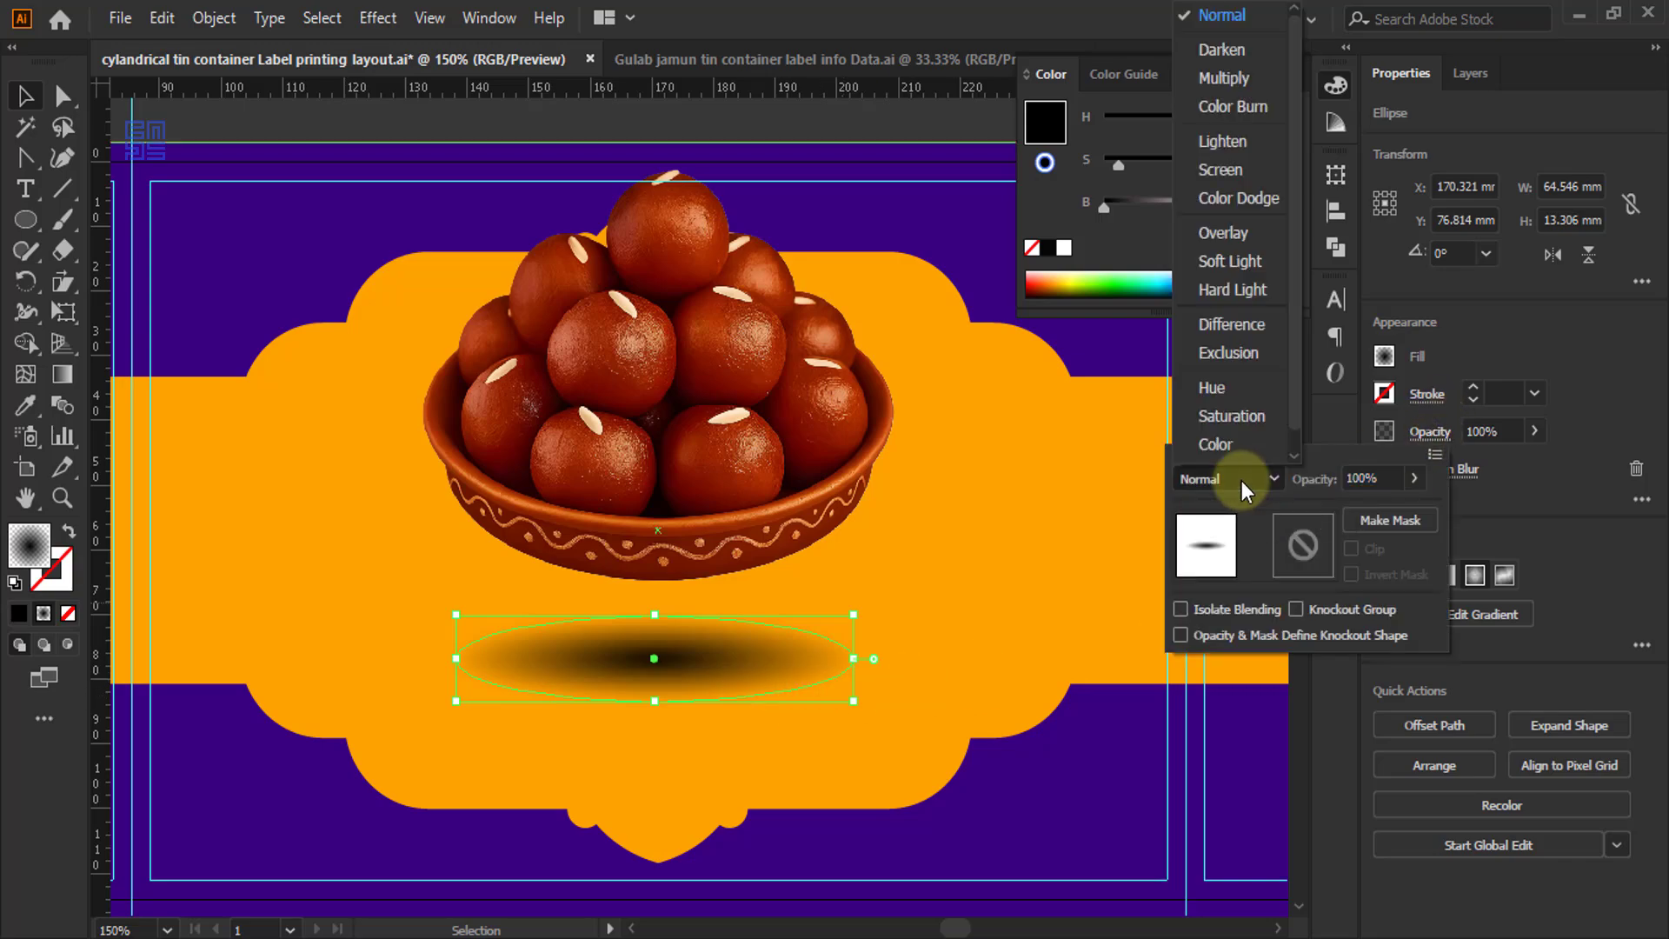
pyautogui.click(1212, 89)
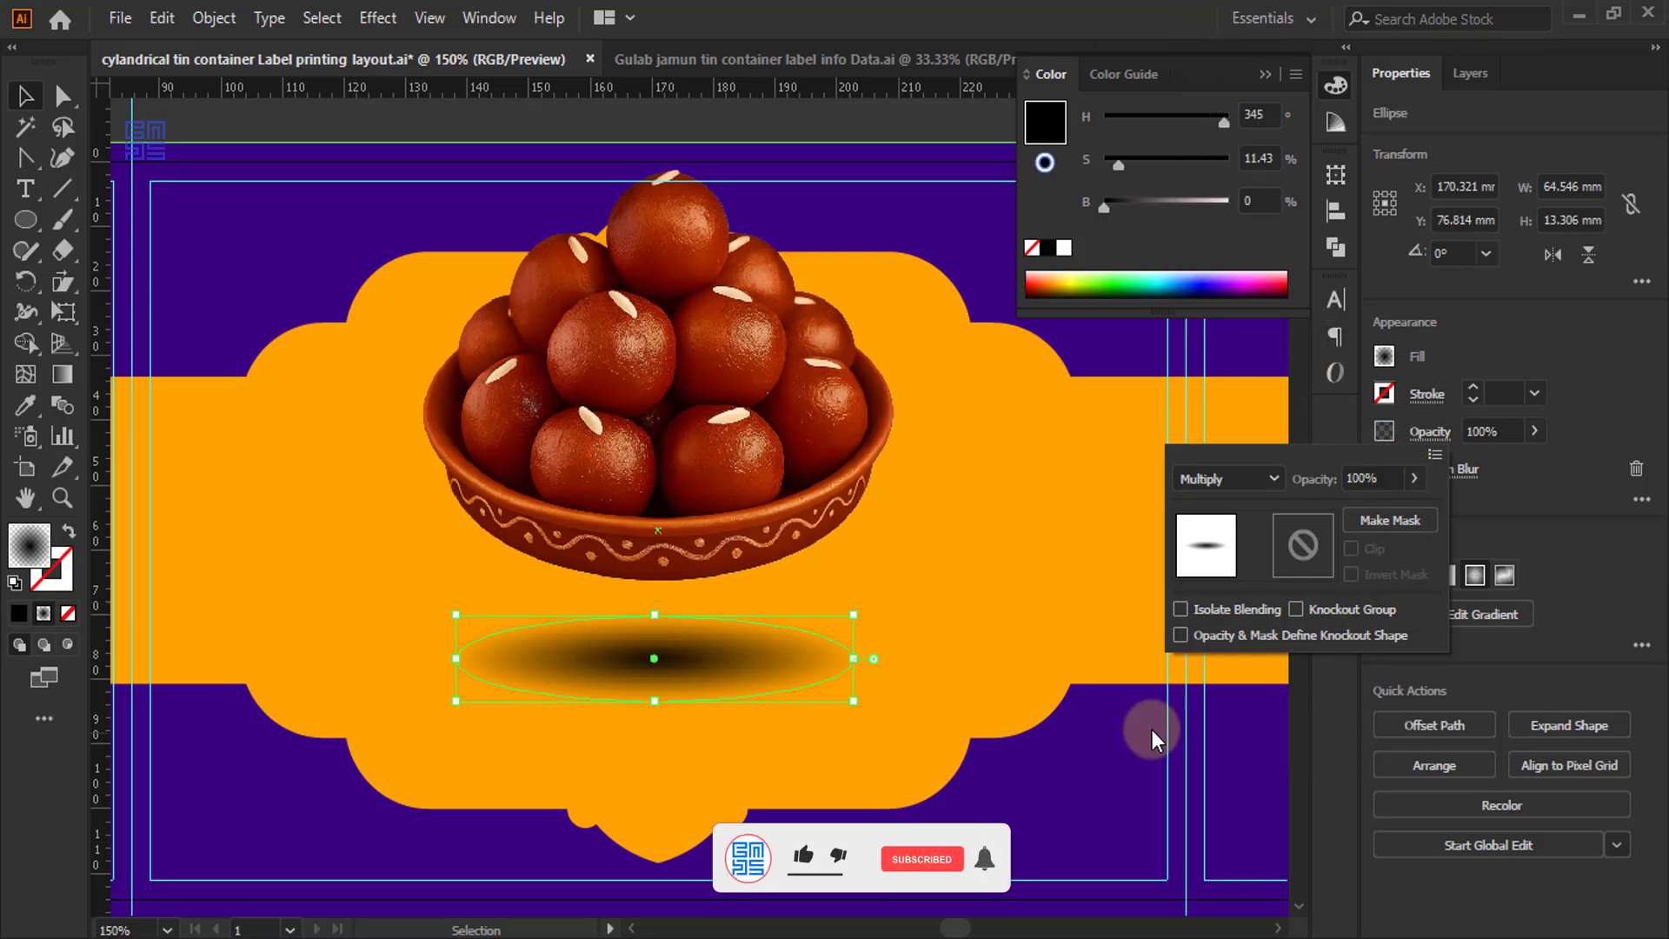
pyautogui.click(1082, 715)
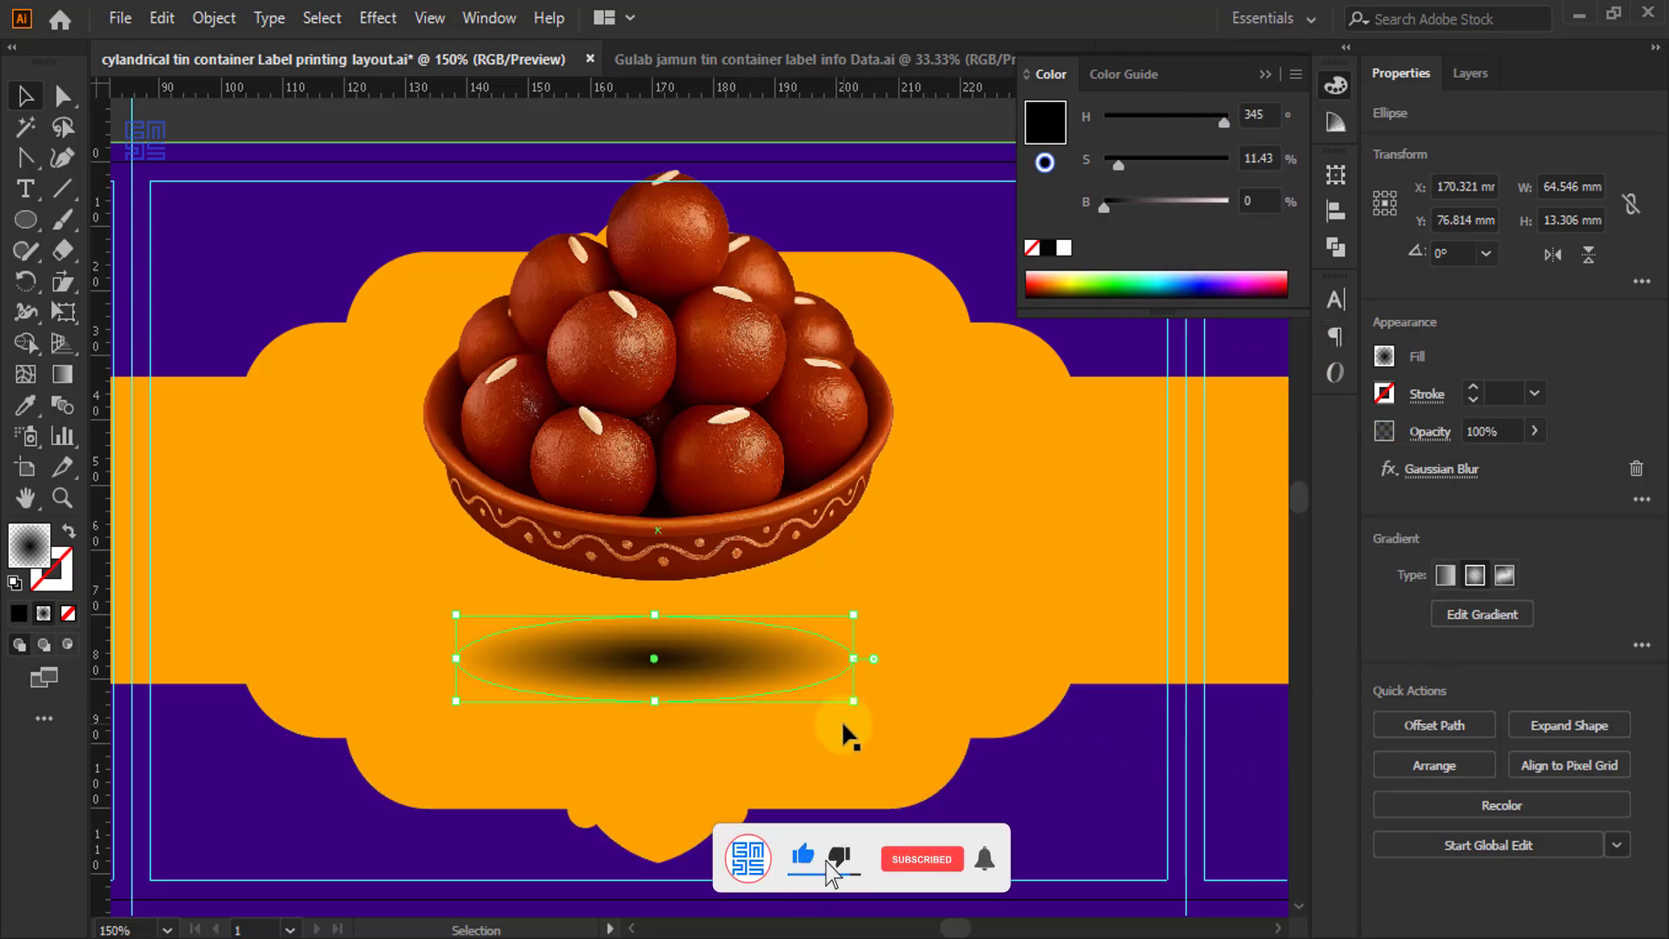
# - Move the shadow ellipse up under the base of the bowl and bring the gulab jamun image to the front
pyautogui.moveTo(684, 666); pyautogui.dragTo(701, 577)
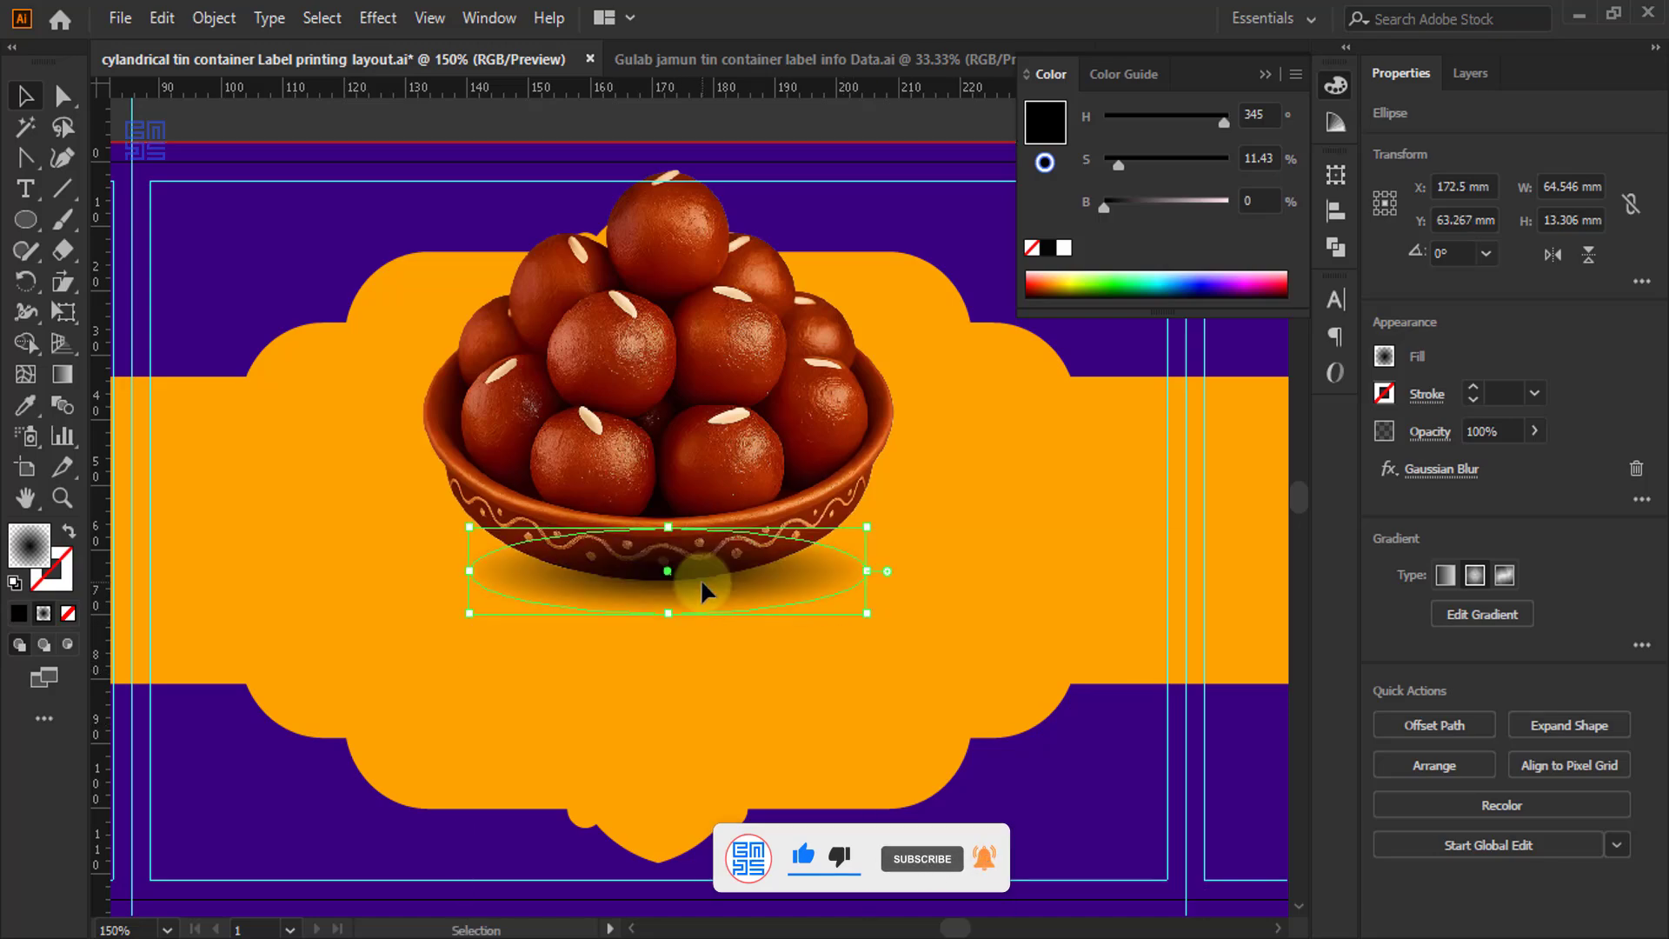
pyautogui.click(761, 386)
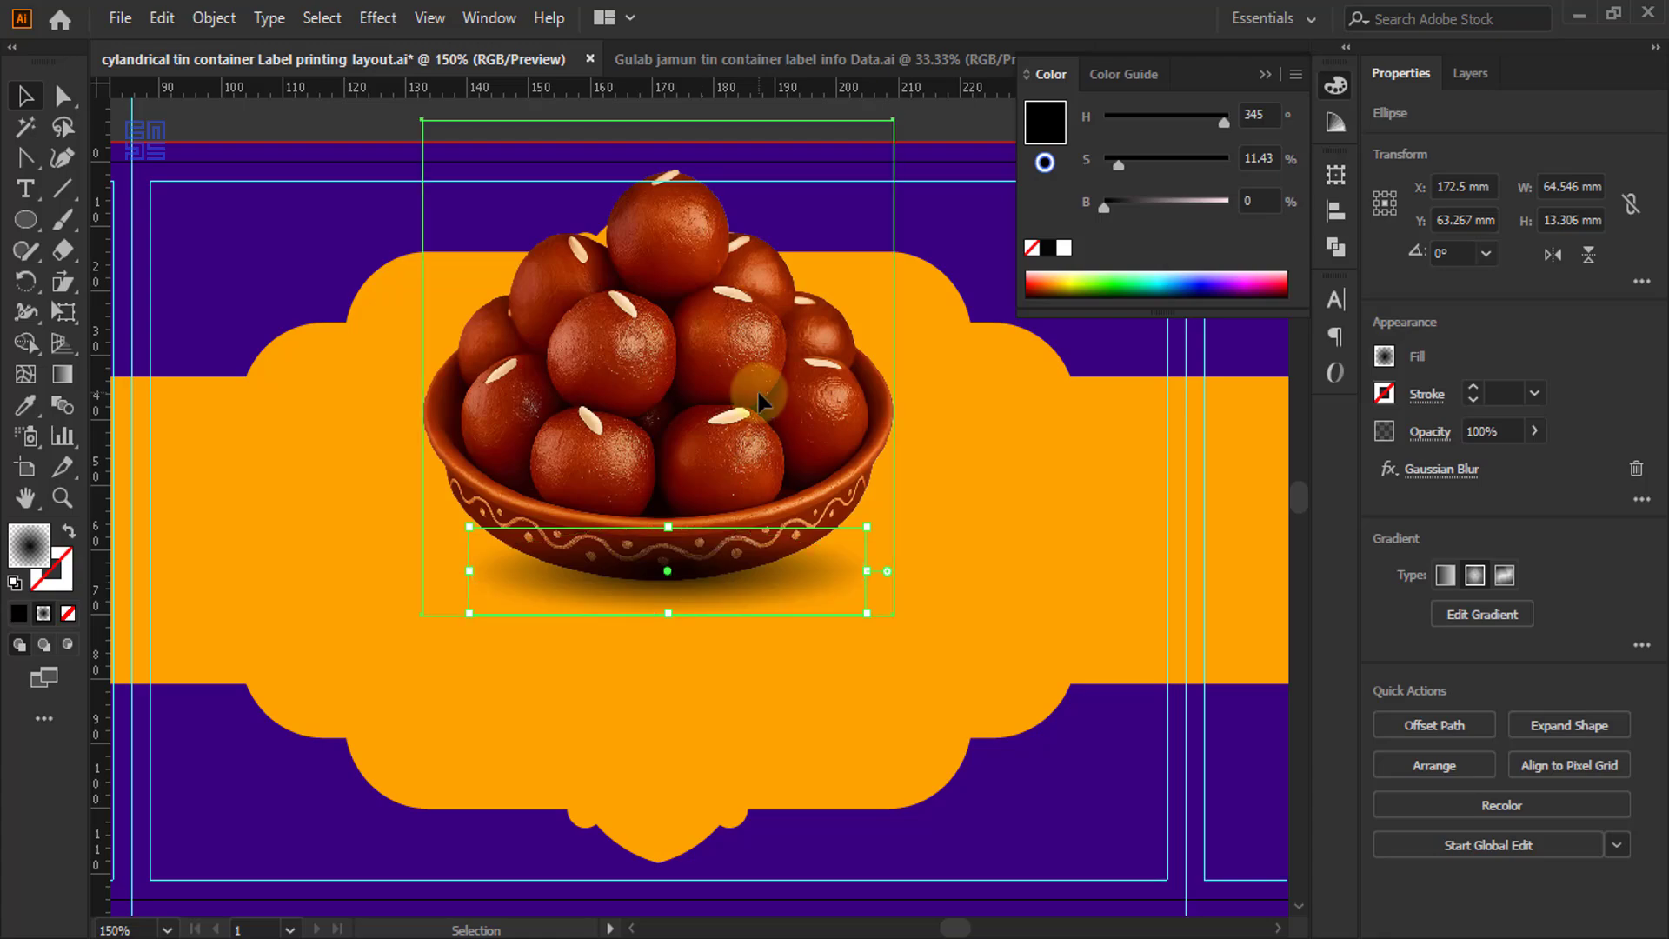
pyautogui.rightClick(759, 393)
pyautogui.moveTo(890, 601)
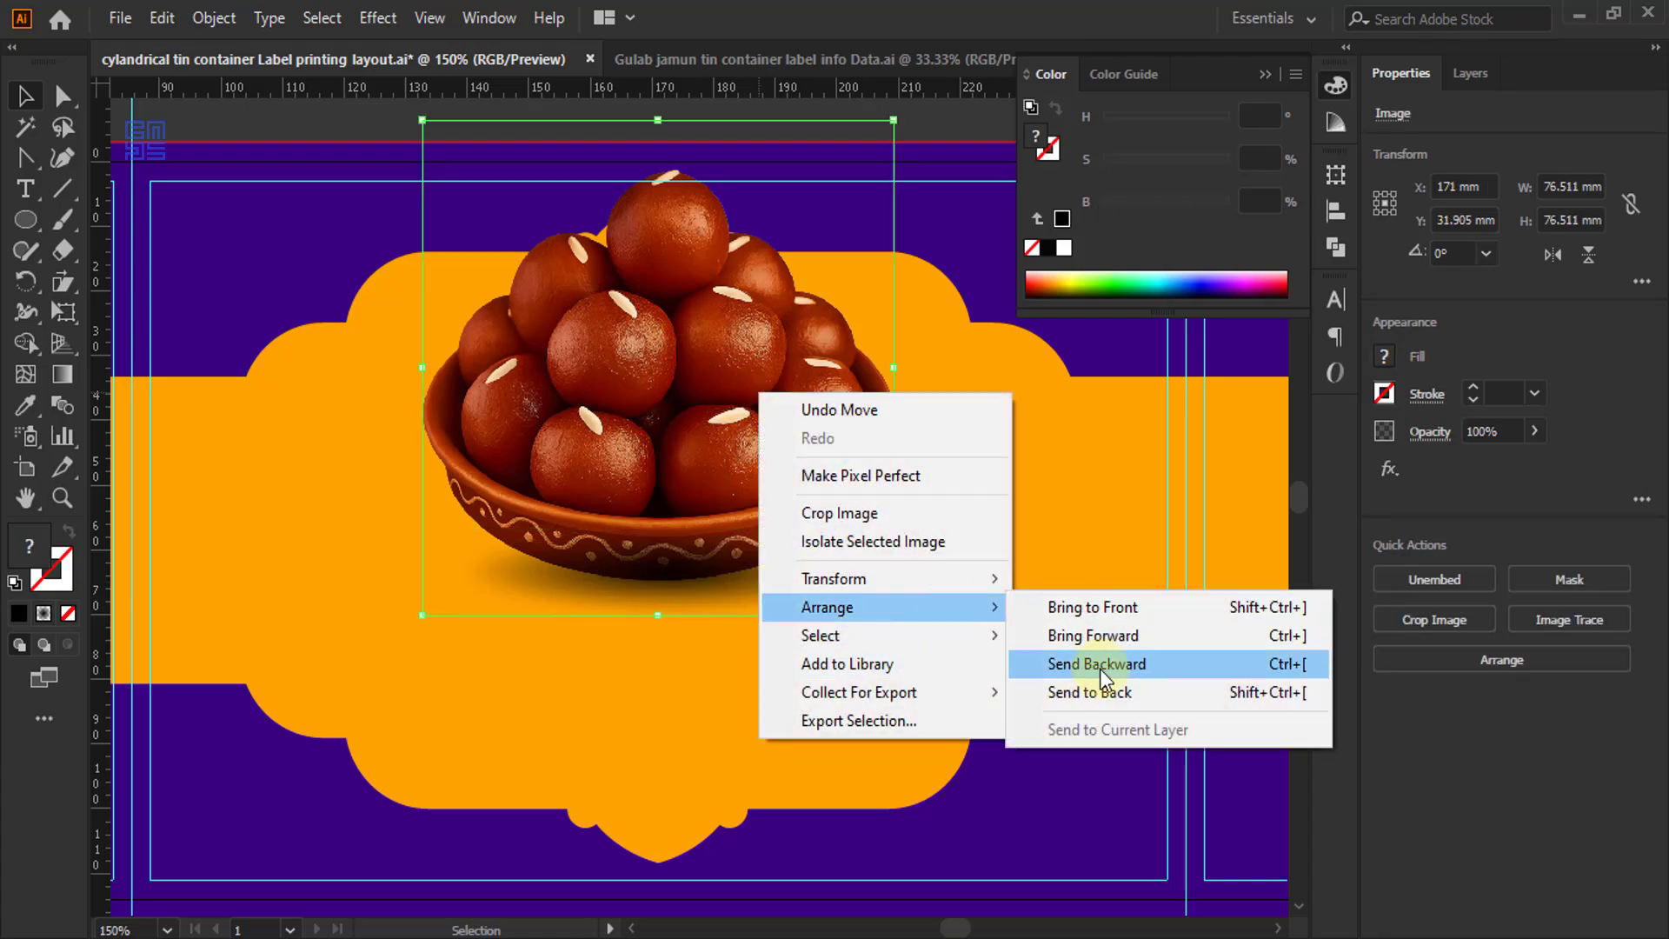
pyautogui.click(1116, 609)
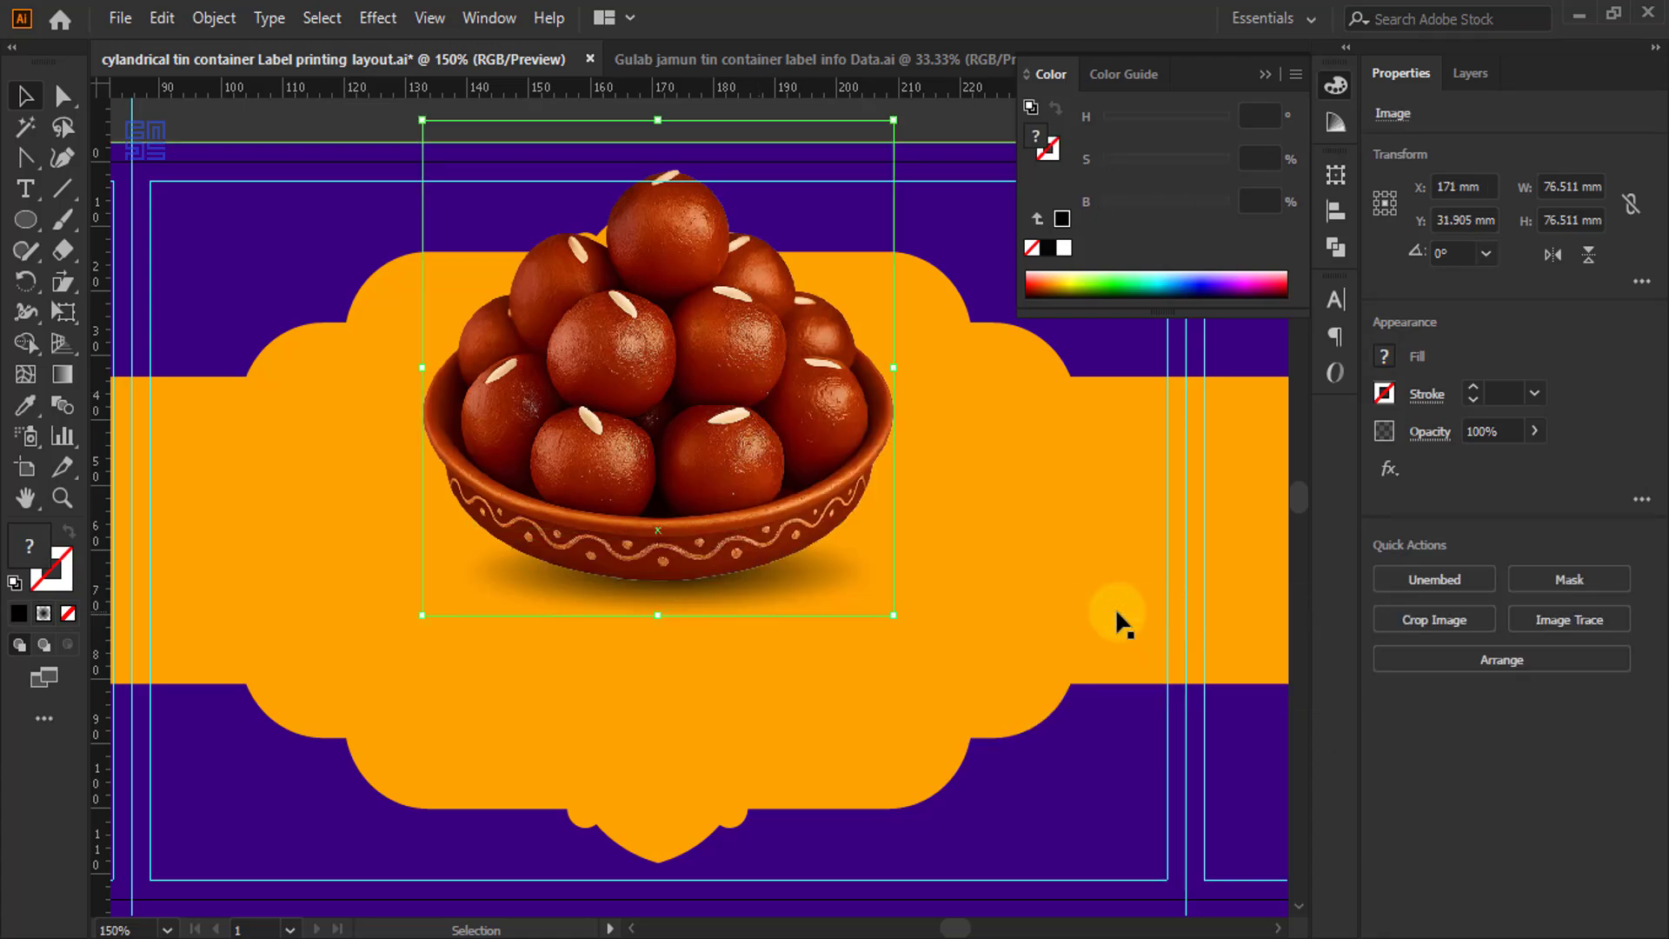
# - Lower the shadow ellipse's opacity to 85% and group it with the gulab jamun image
pyautogui.click(683, 621)
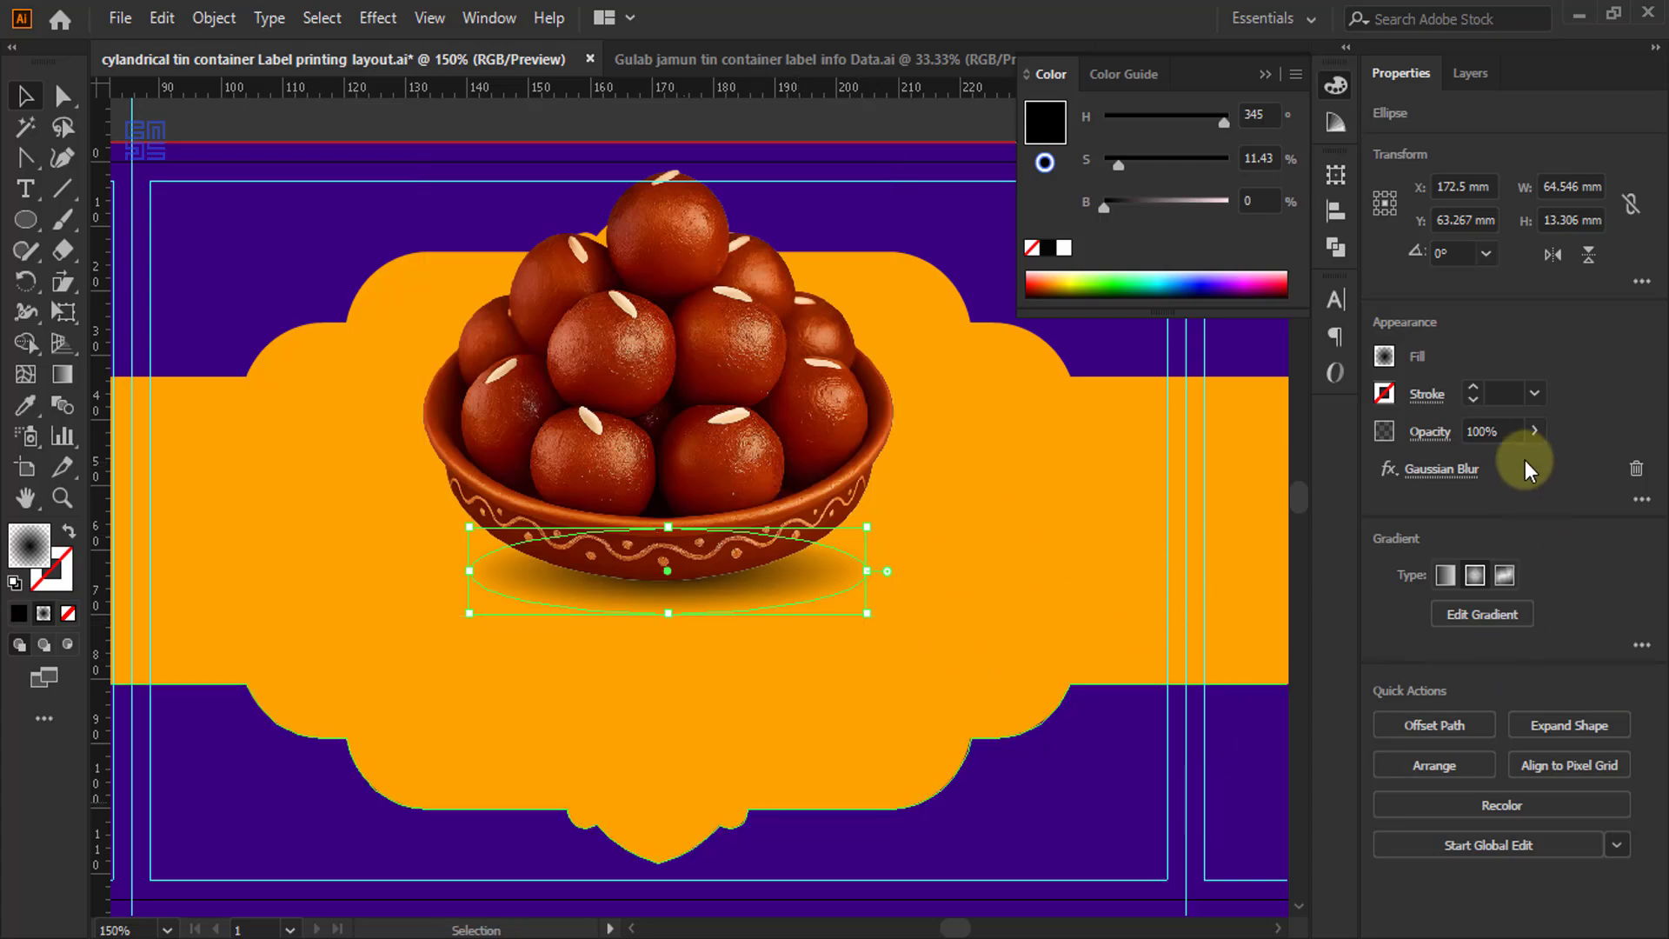
pyautogui.click(1537, 430)
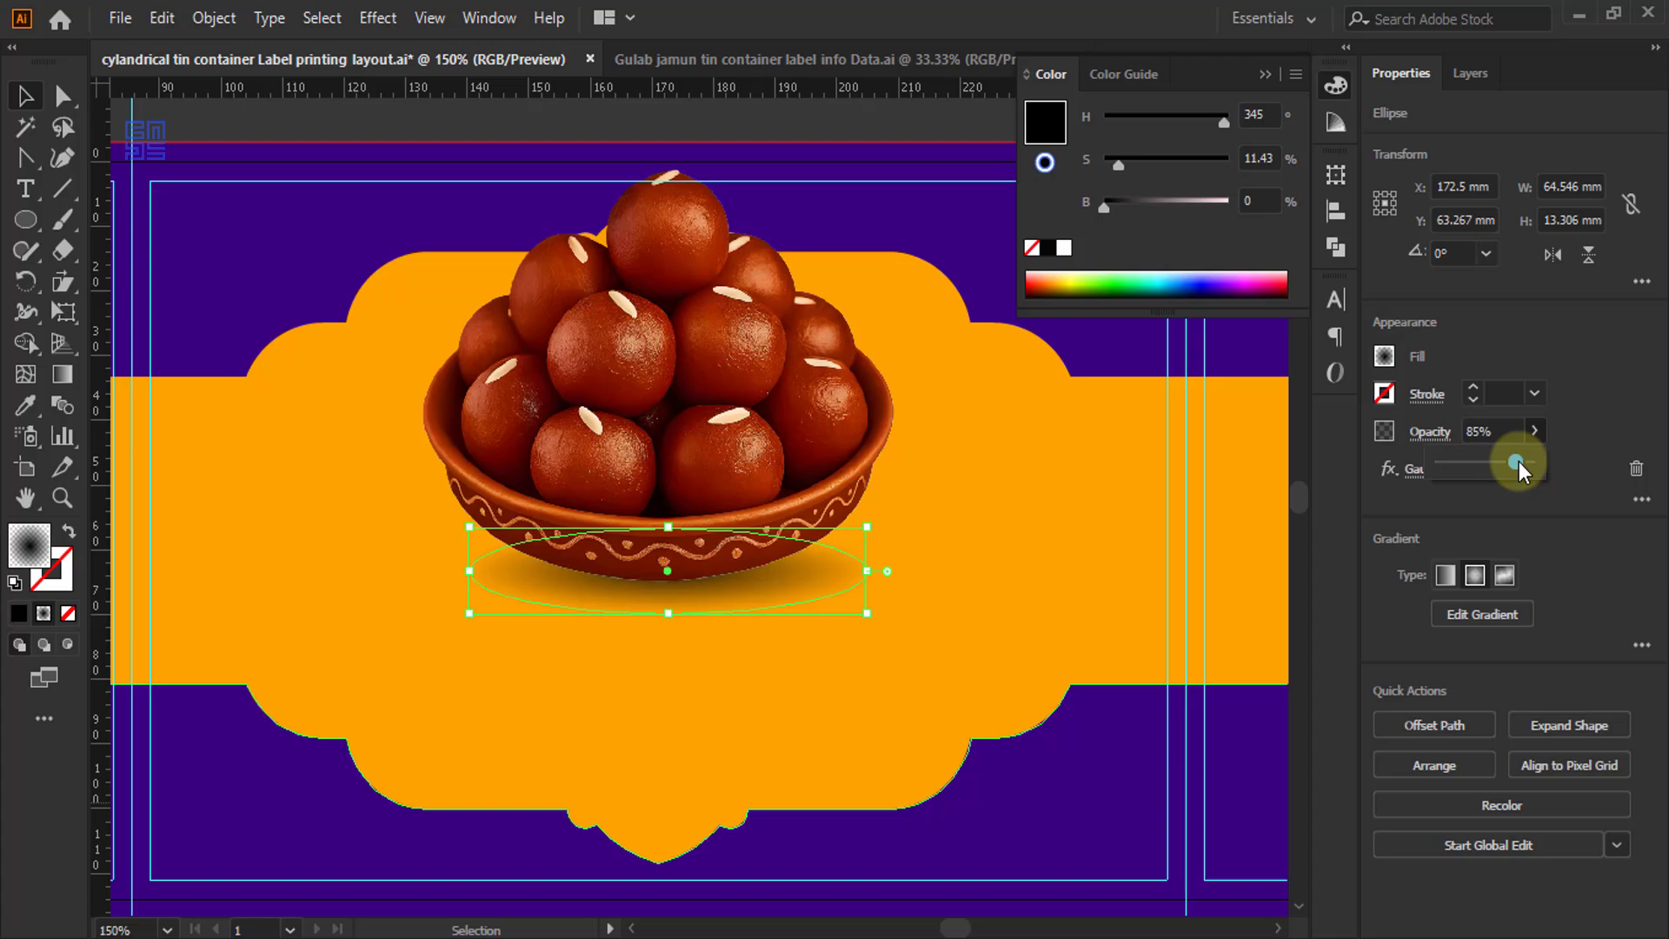
pyautogui.keyDown('shift'); pyautogui.click(690, 361); pyautogui.keyUp('shift')
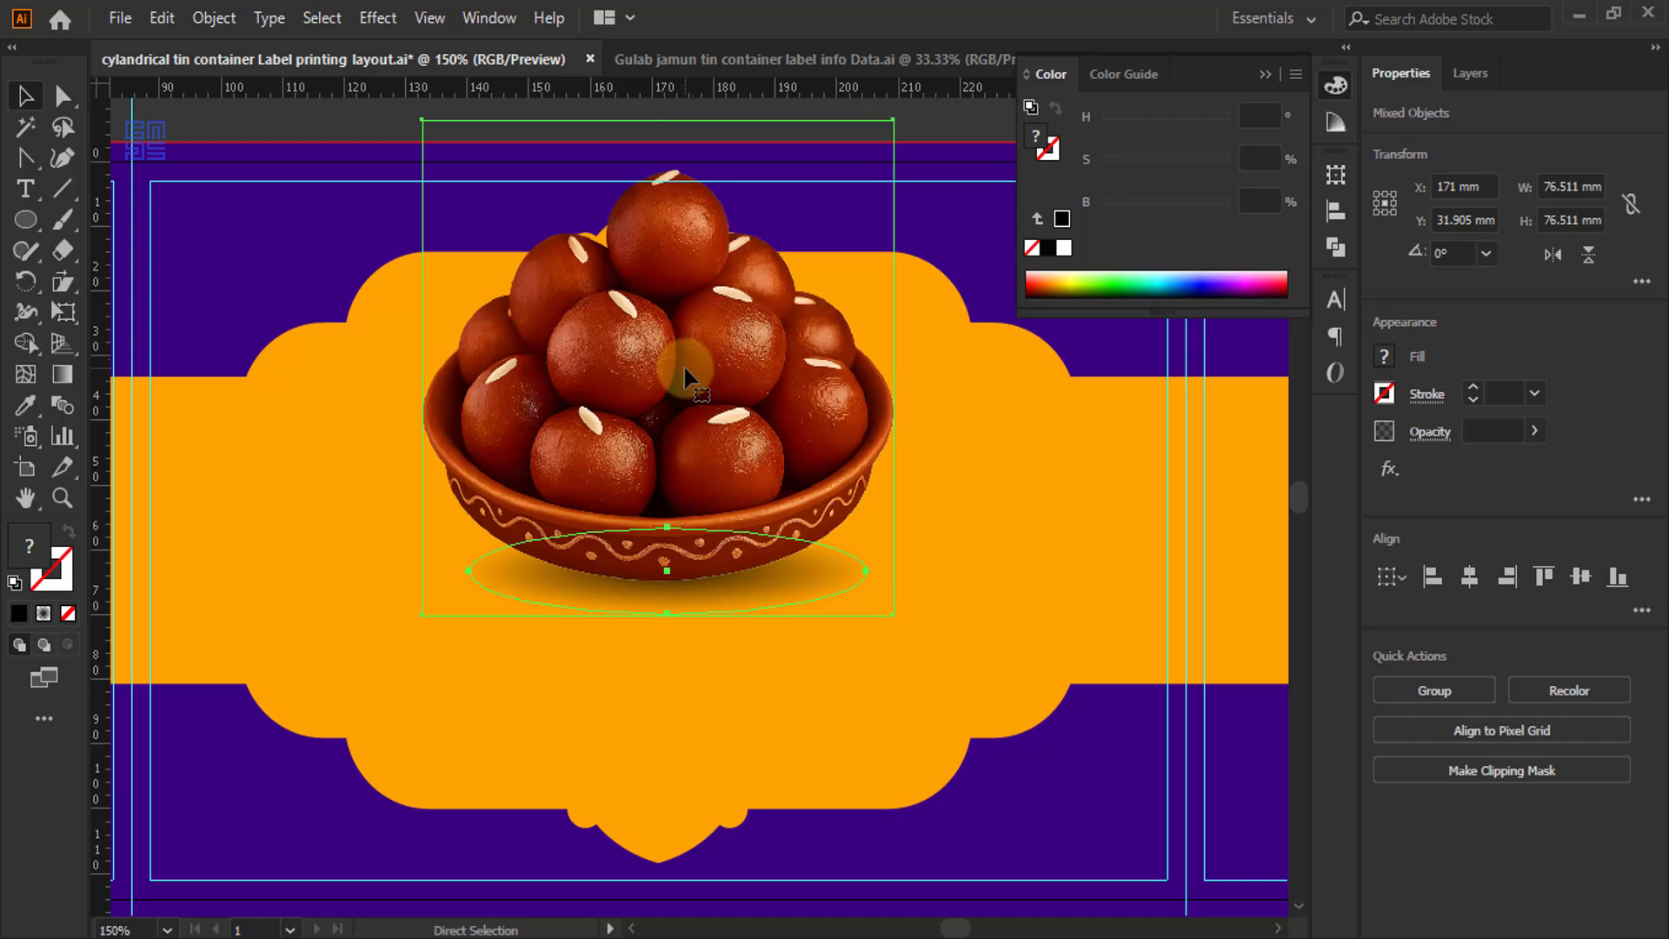
pyautogui.hotkey('ctrl', 'g')
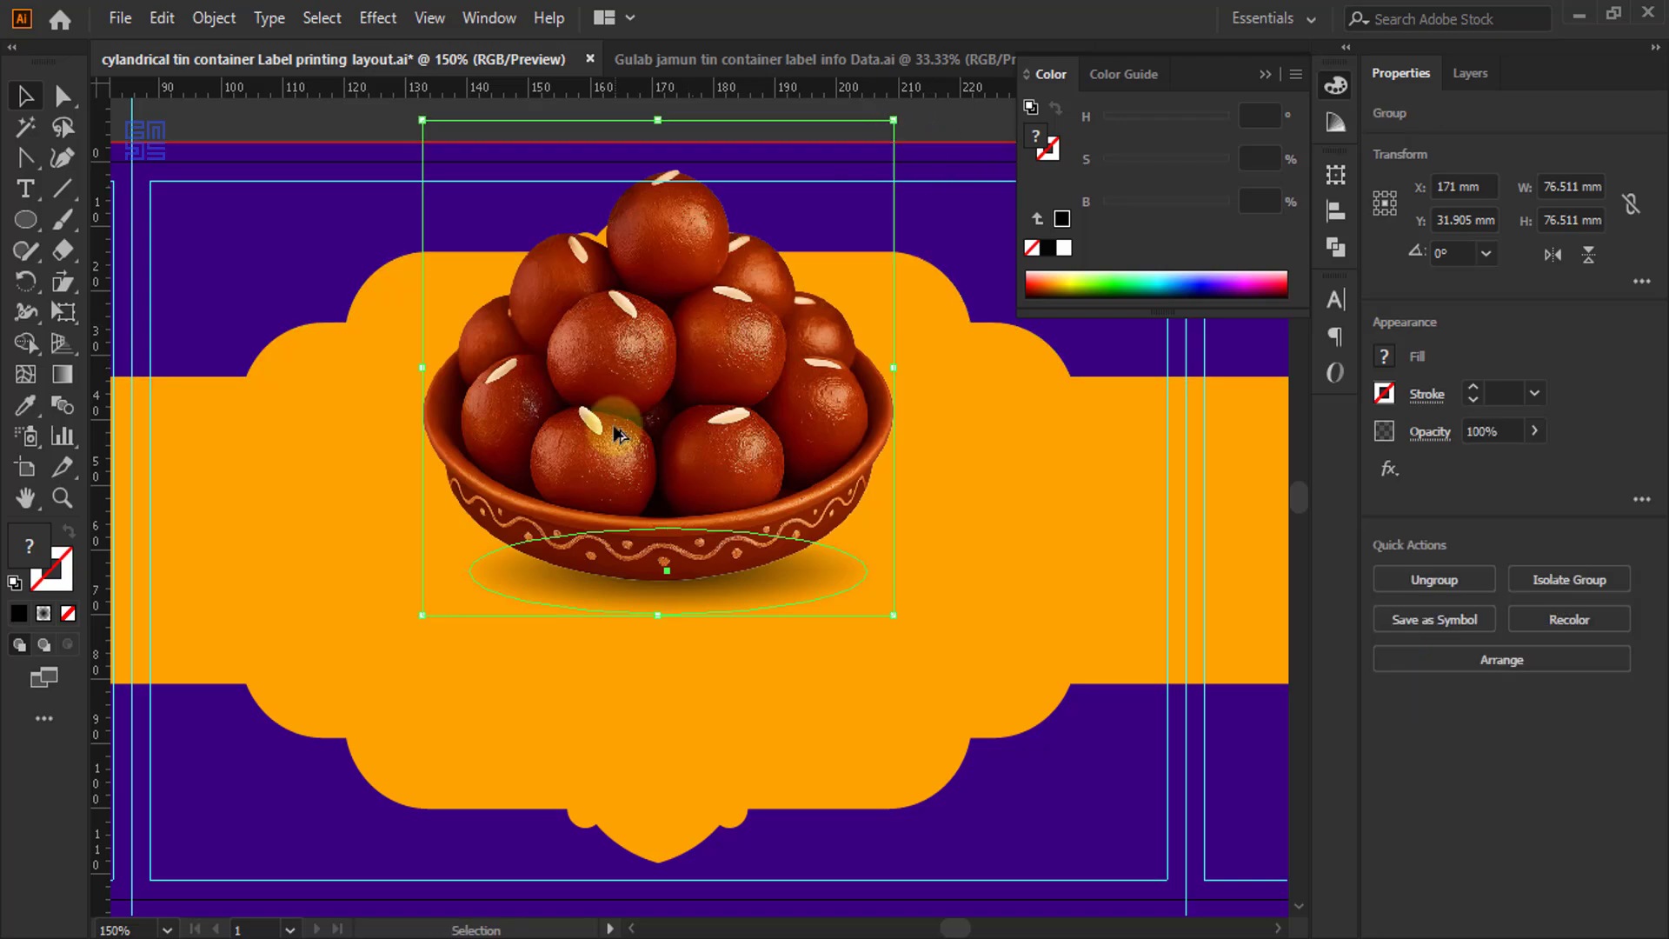
# - Scale the bowl and shadow group to about 58 mm square and center it in the lower part of the orange frame at X 171 mm
pyautogui.hotkey('ctrl', '-')
pyautogui.moveTo(800, 220); pyautogui.dragTo(703, 323)
pyautogui.moveTo(646, 465); pyautogui.dragTo(711, 531)
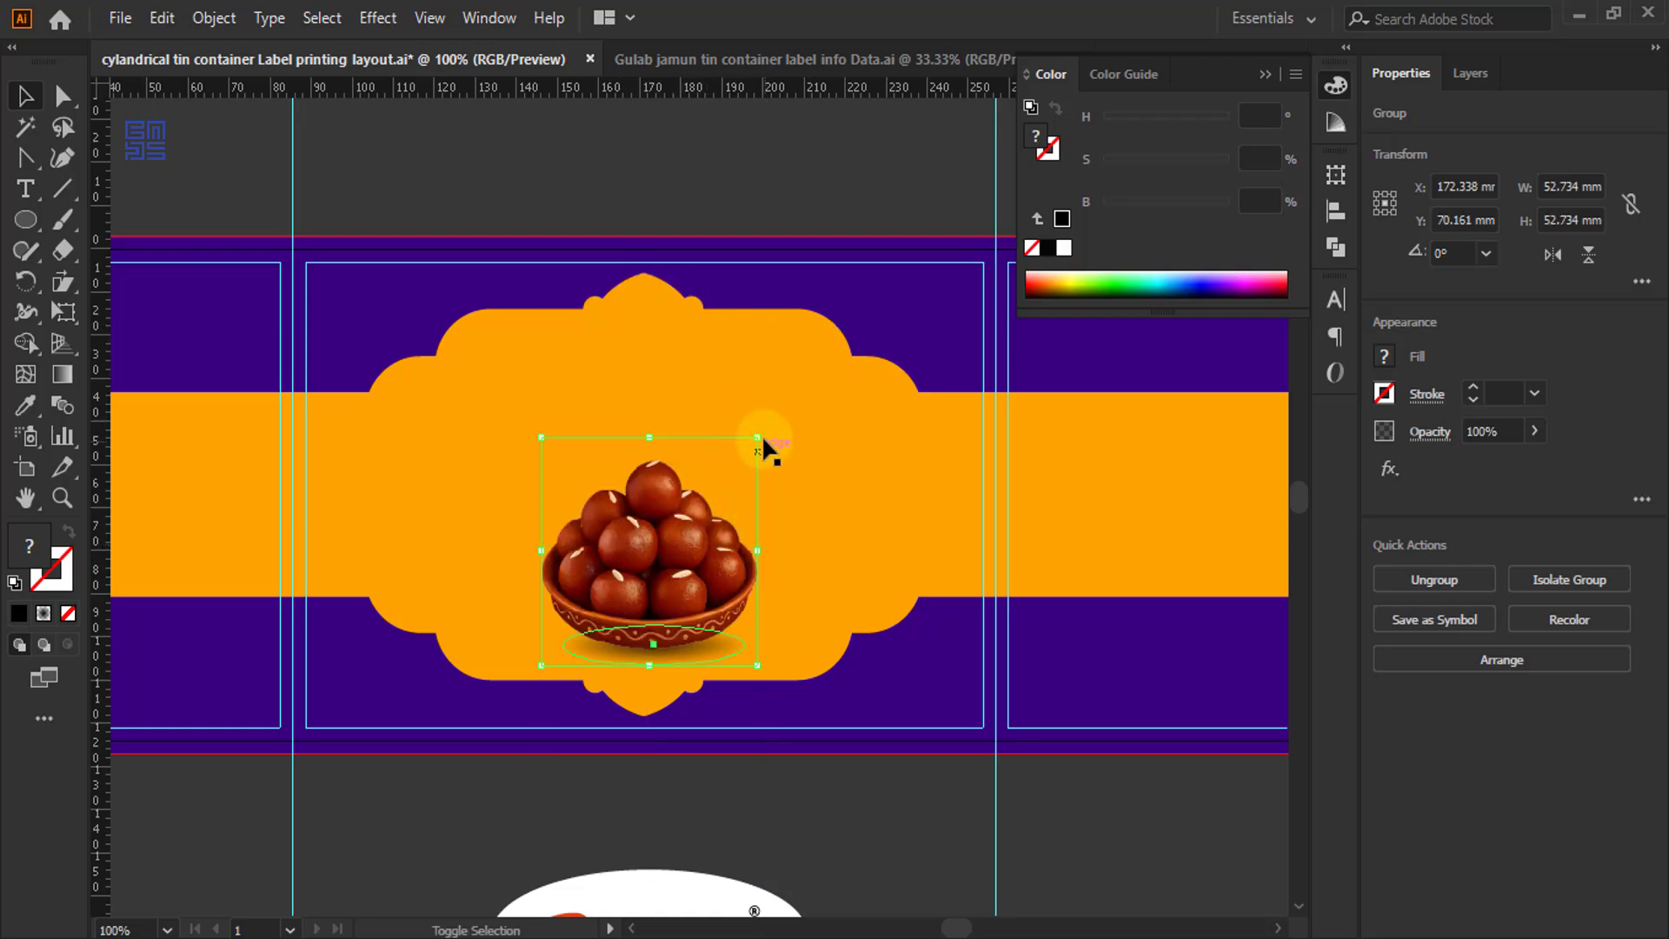
pyautogui.moveTo(762, 439); pyautogui.dragTo(807, 415)
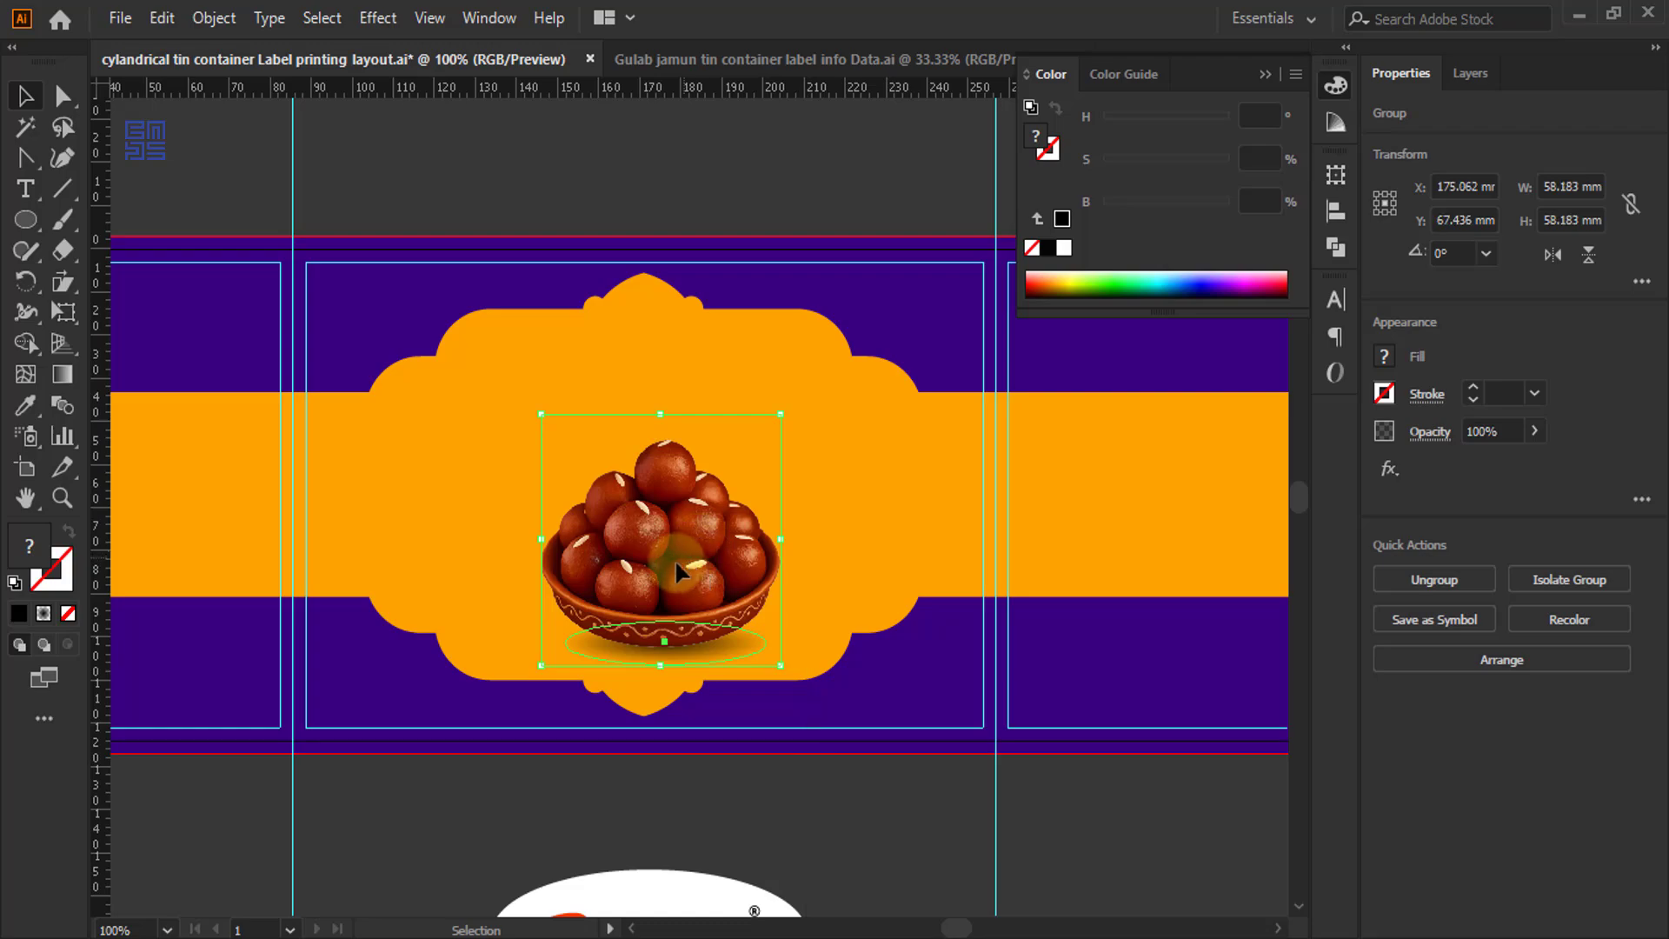
pyautogui.moveTo(674, 560); pyautogui.dragTo(657, 570)
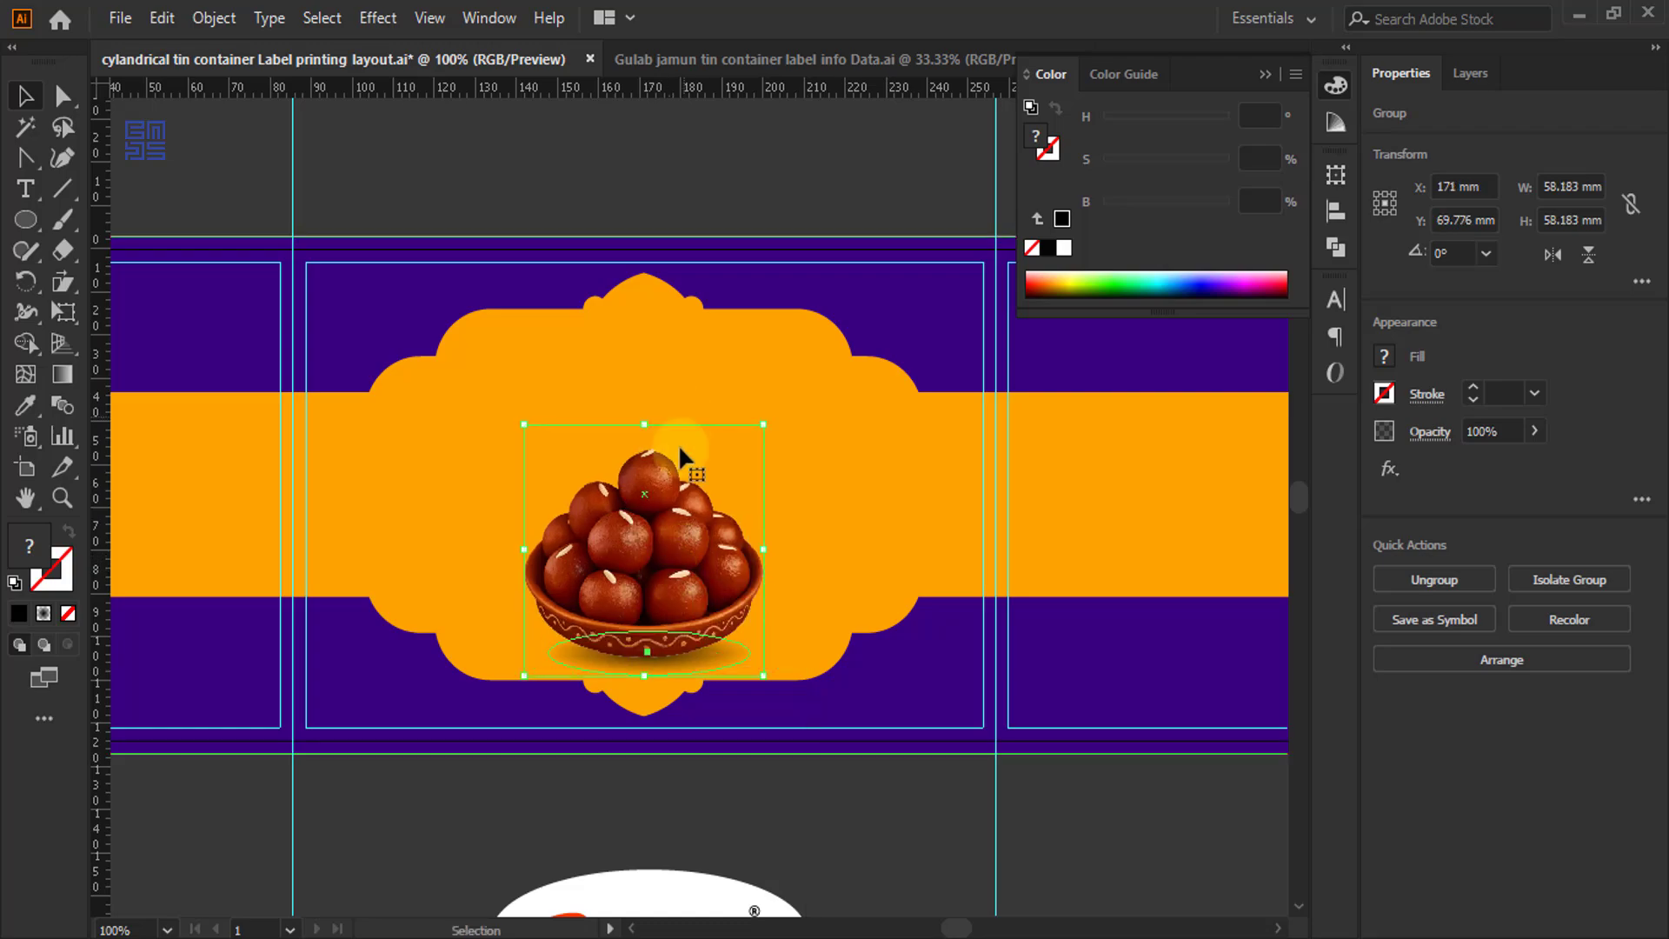
# - Check the product name in the Notepad label data and move the GULAB JAMUN title from the content below to above the label
pyautogui.click(874, 864)
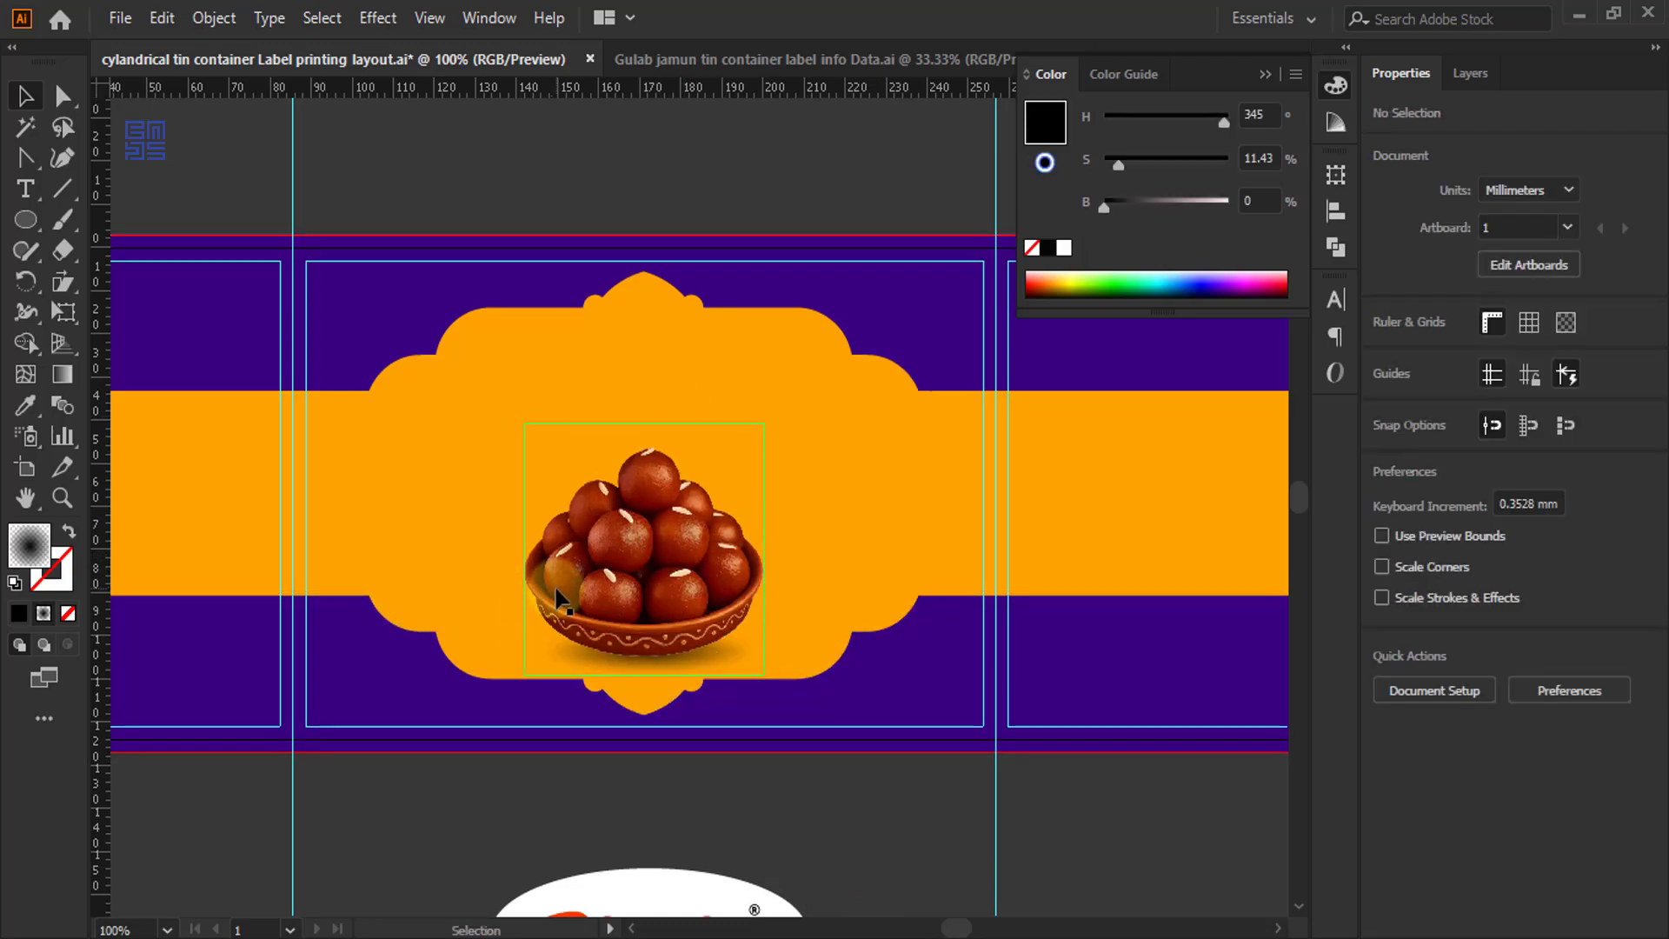
pyautogui.scroll(-1, 622, 561)
pyautogui.scroll(-1, 661, 487)
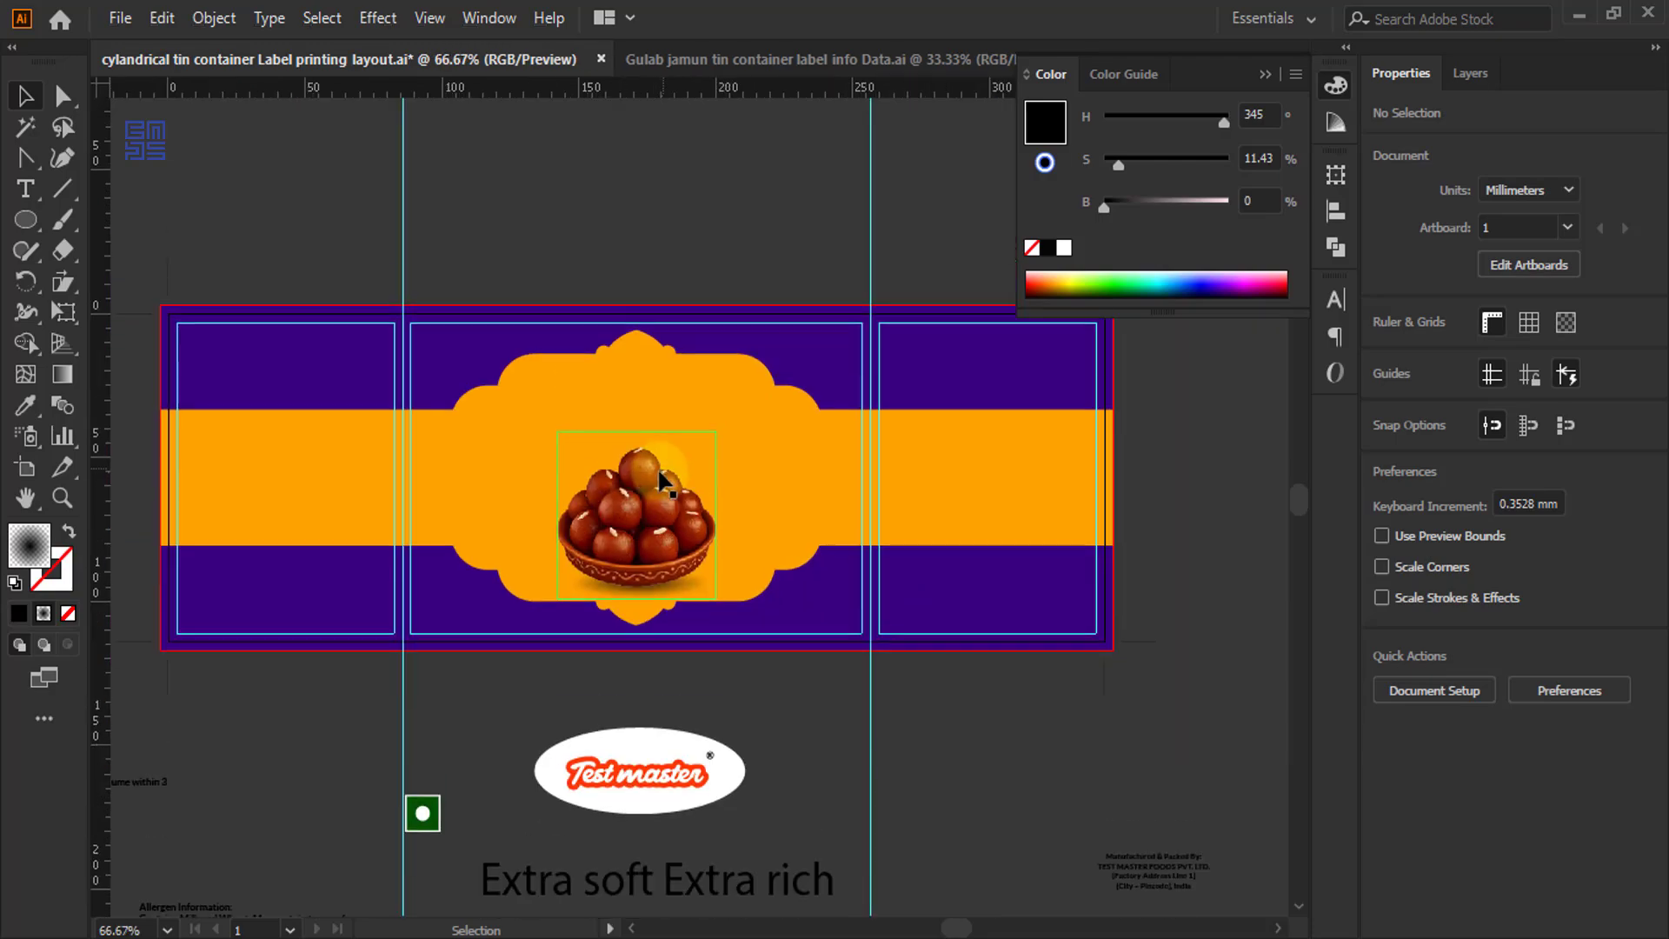
pyautogui.scroll(-3, 660, 476)
pyautogui.scroll(-1, 508, 828)
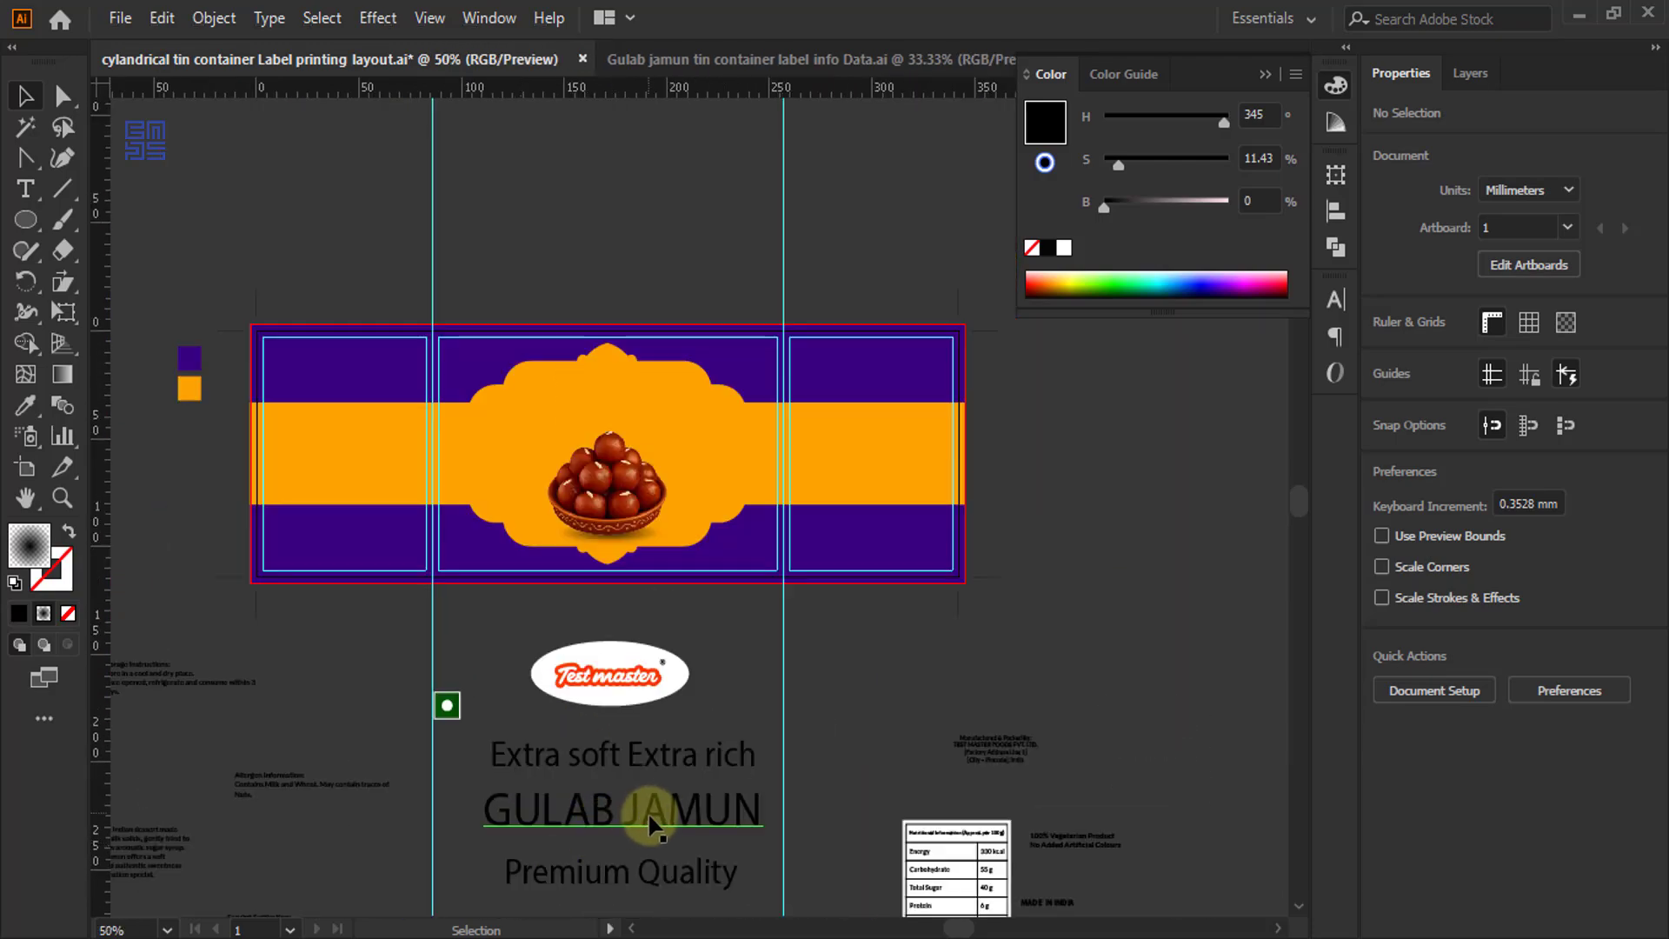
pyautogui.moveTo(652, 825); pyautogui.dragTo(589, 525)
pyautogui.click(306, 921)
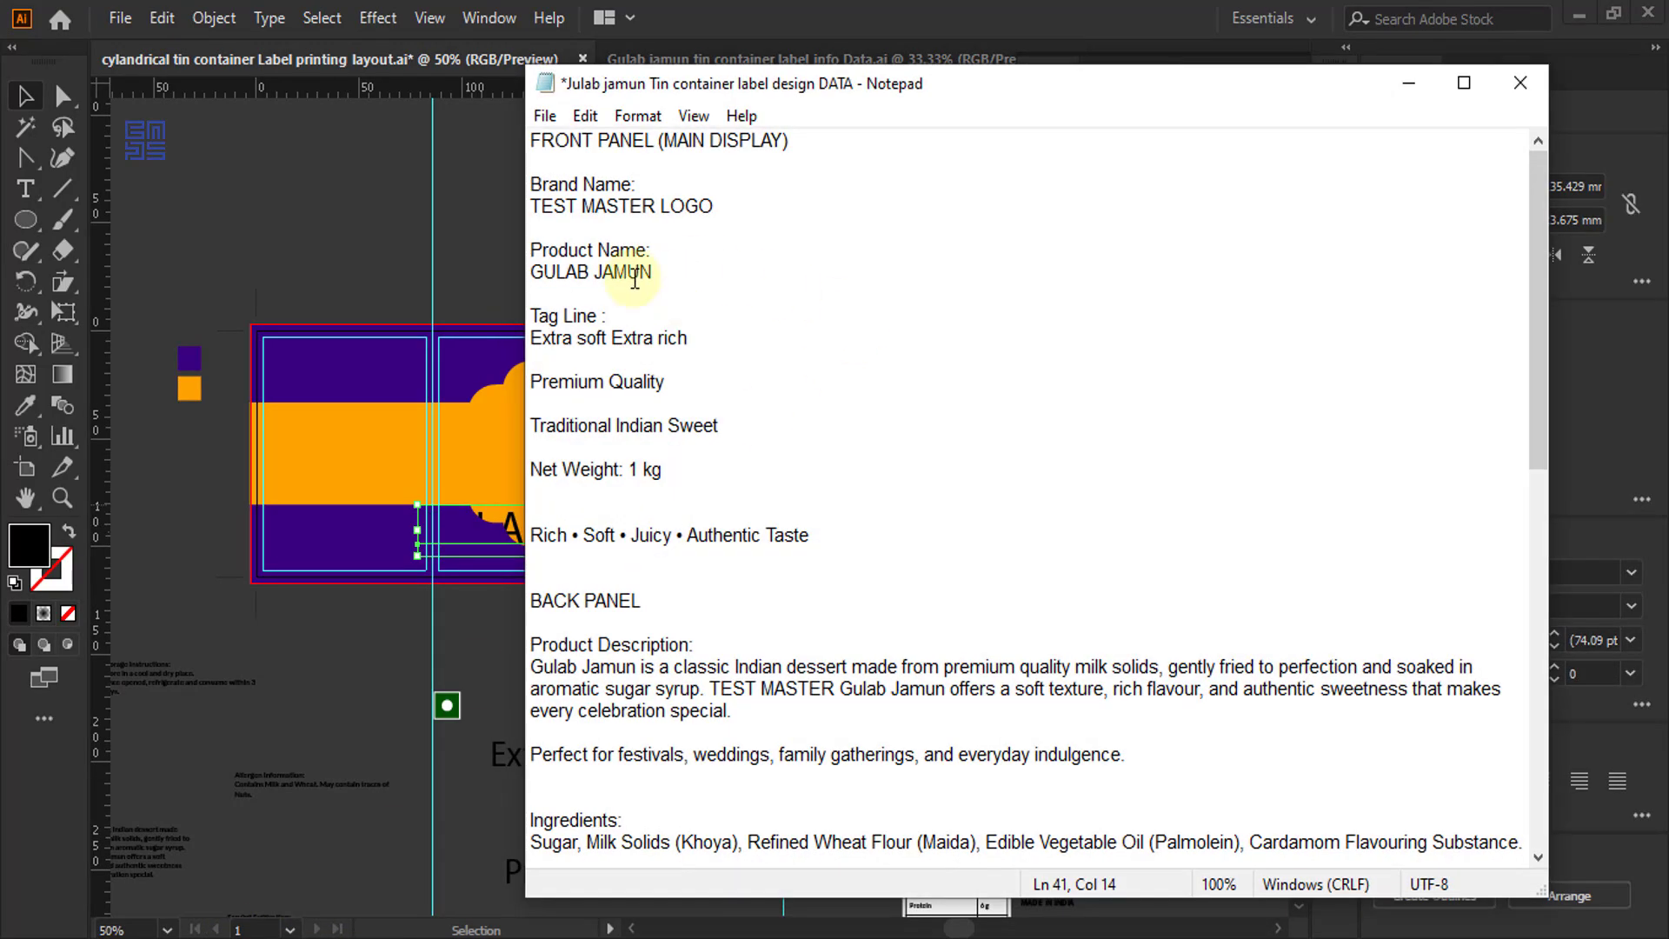
pyautogui.moveTo(660, 253); pyautogui.dragTo(489, 245)
pyautogui.moveTo(667, 278); pyautogui.dragTo(500, 274)
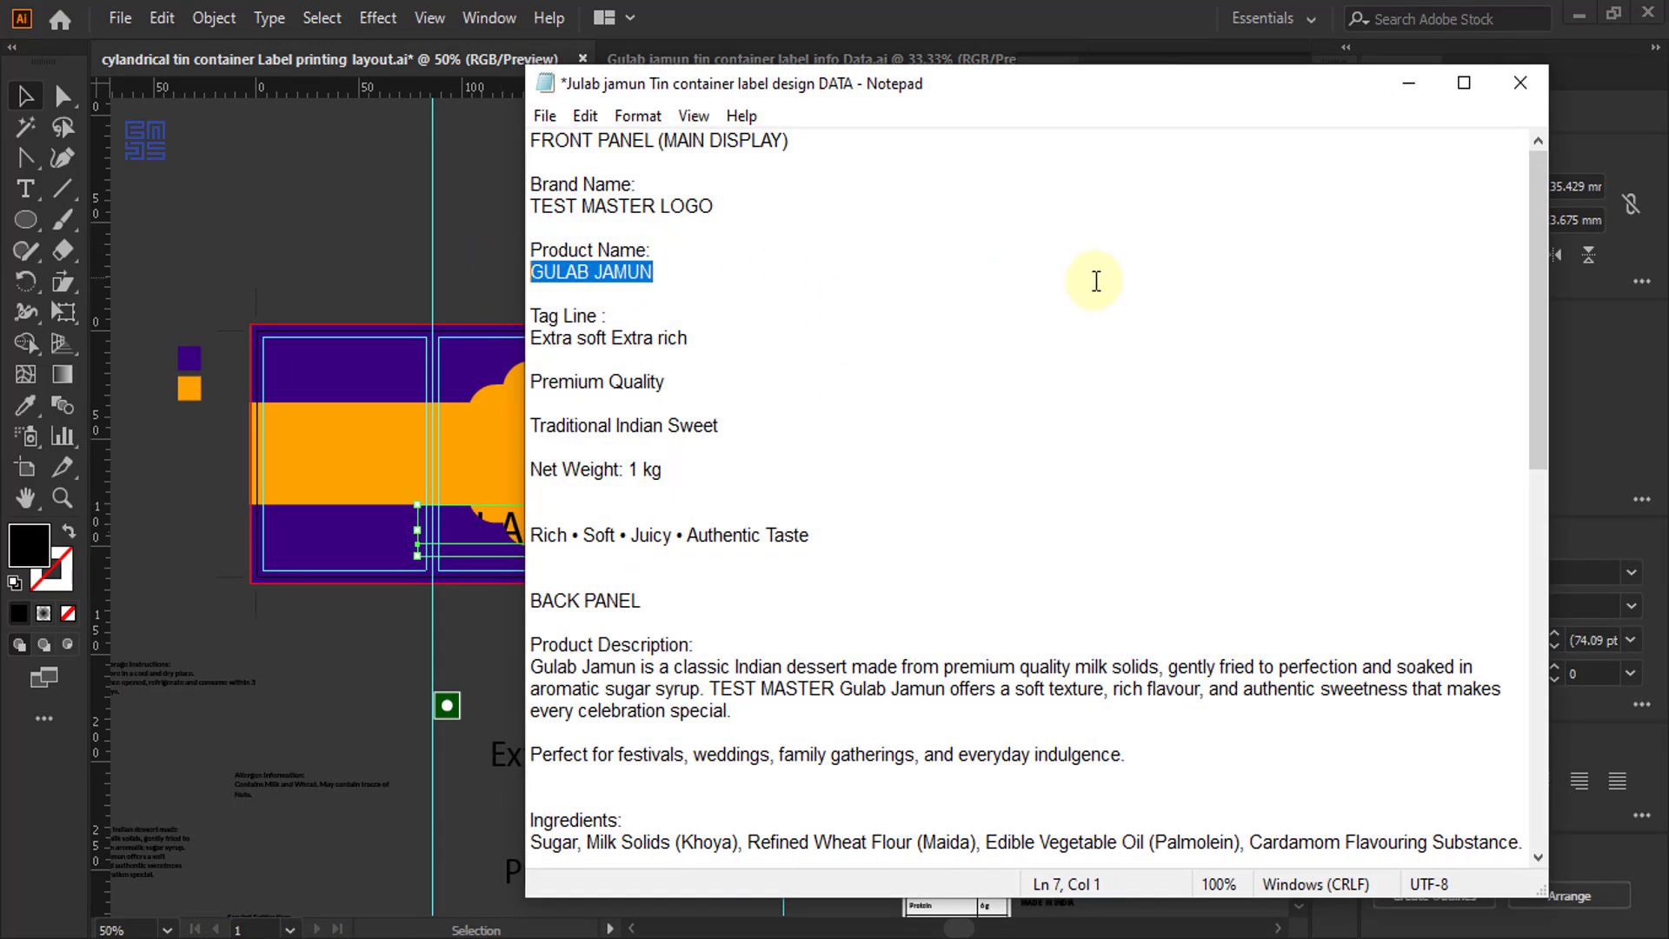
pyautogui.click(1408, 83)
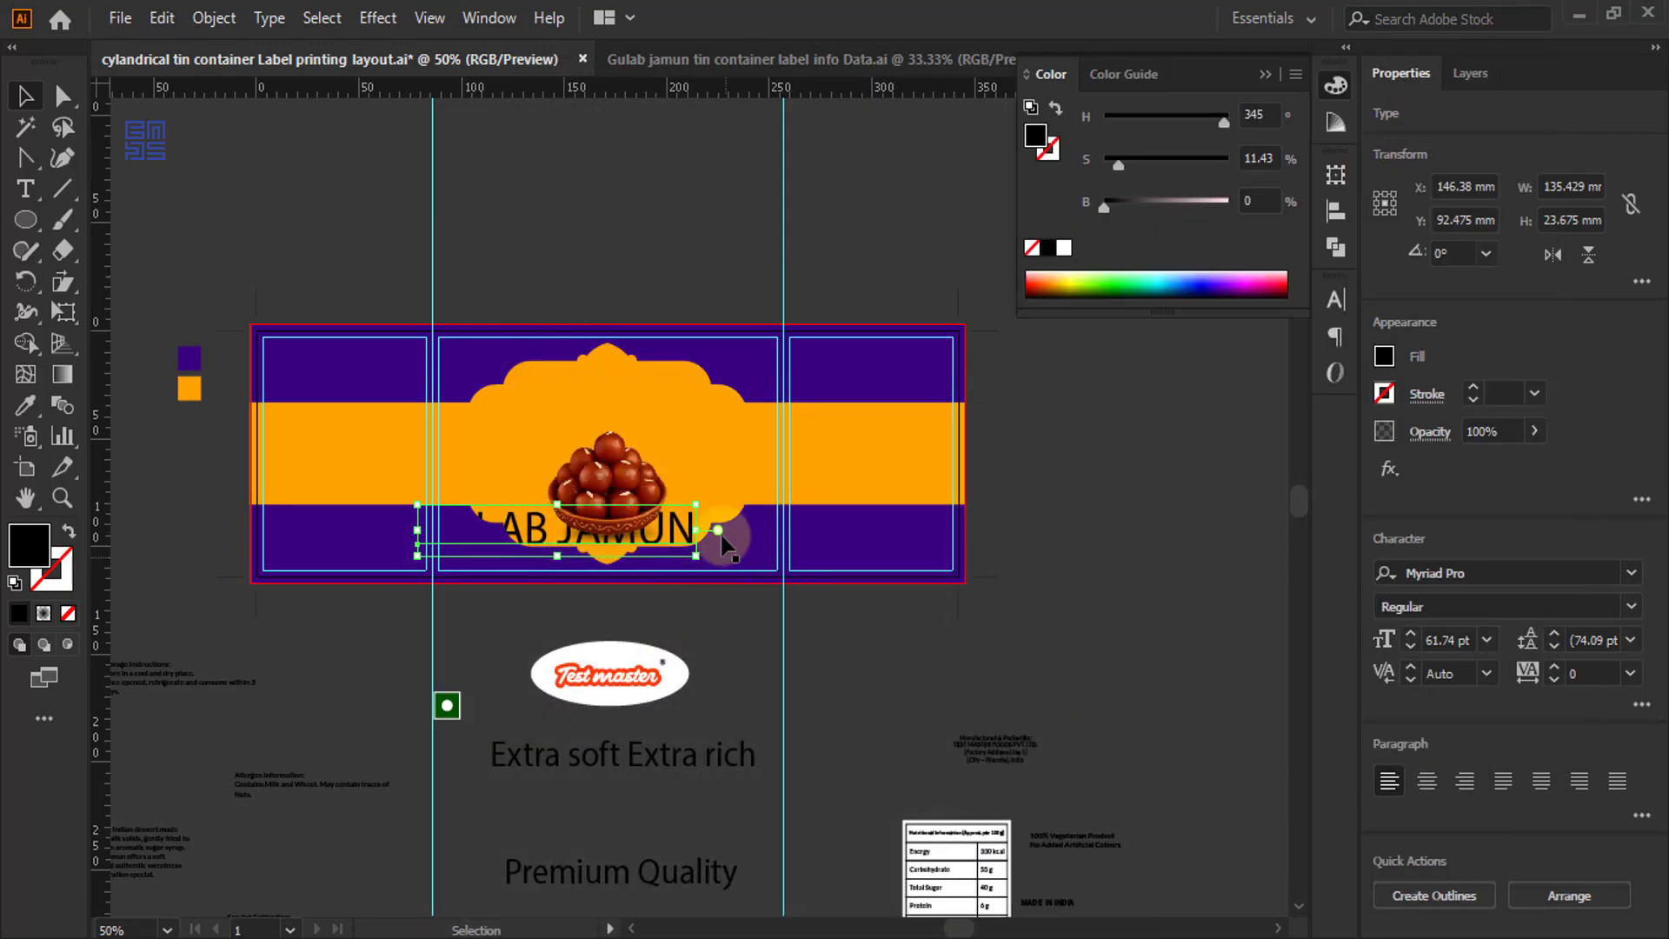
pyautogui.moveTo(691, 539); pyautogui.dragTo(735, 265)
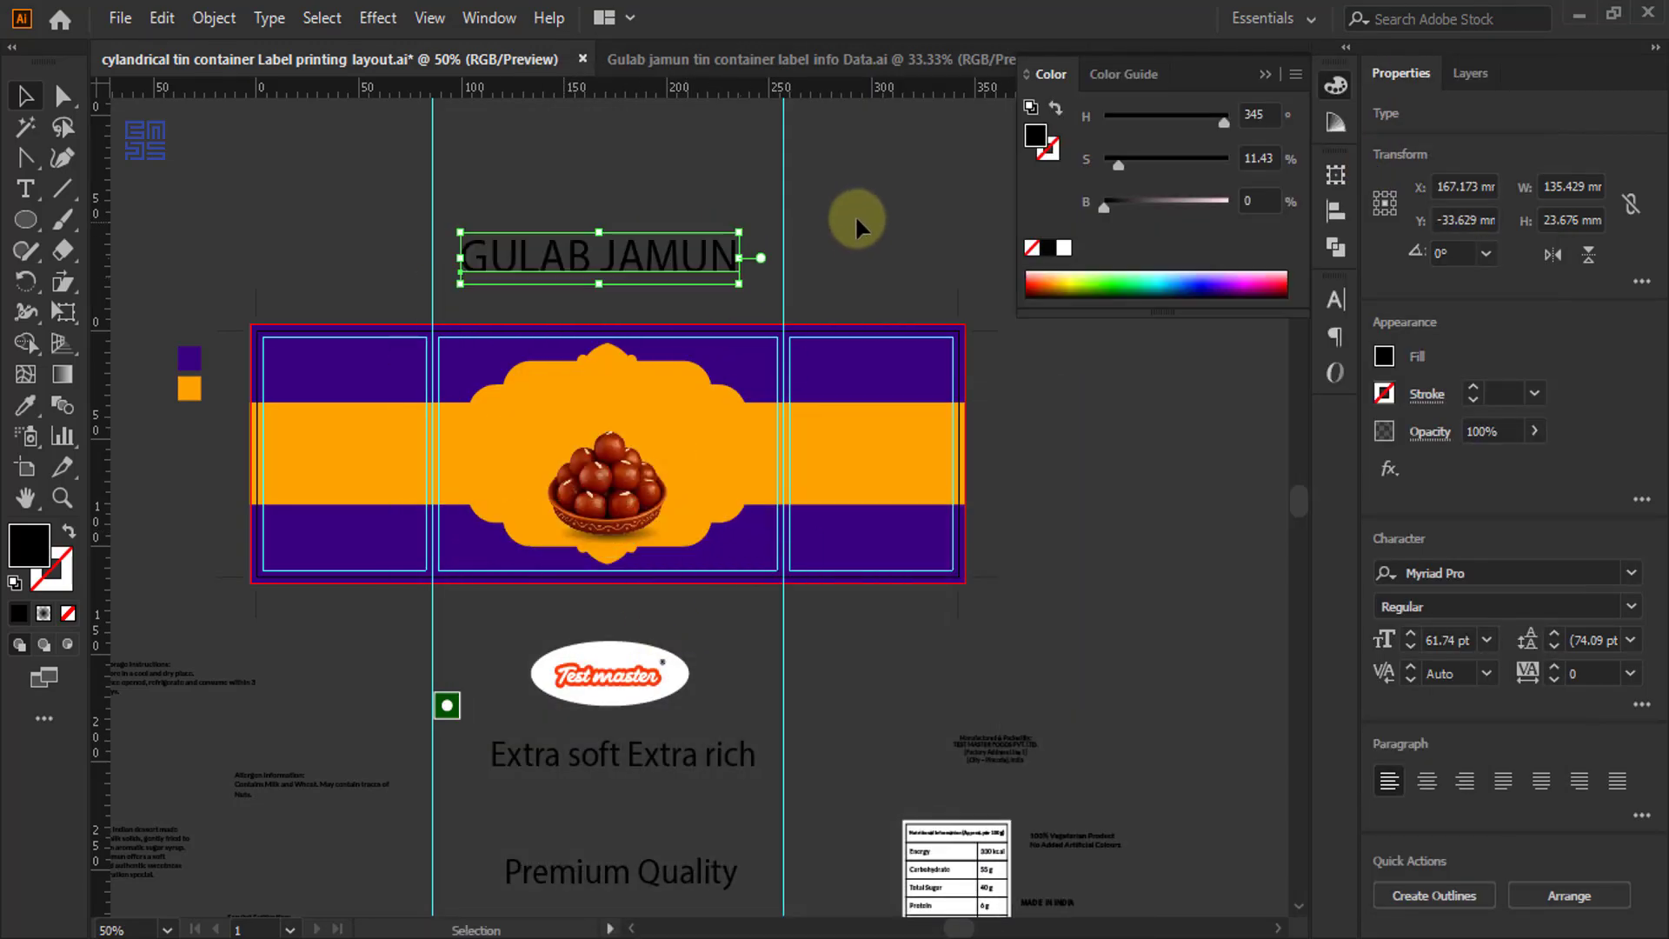
pyautogui.click(859, 213)
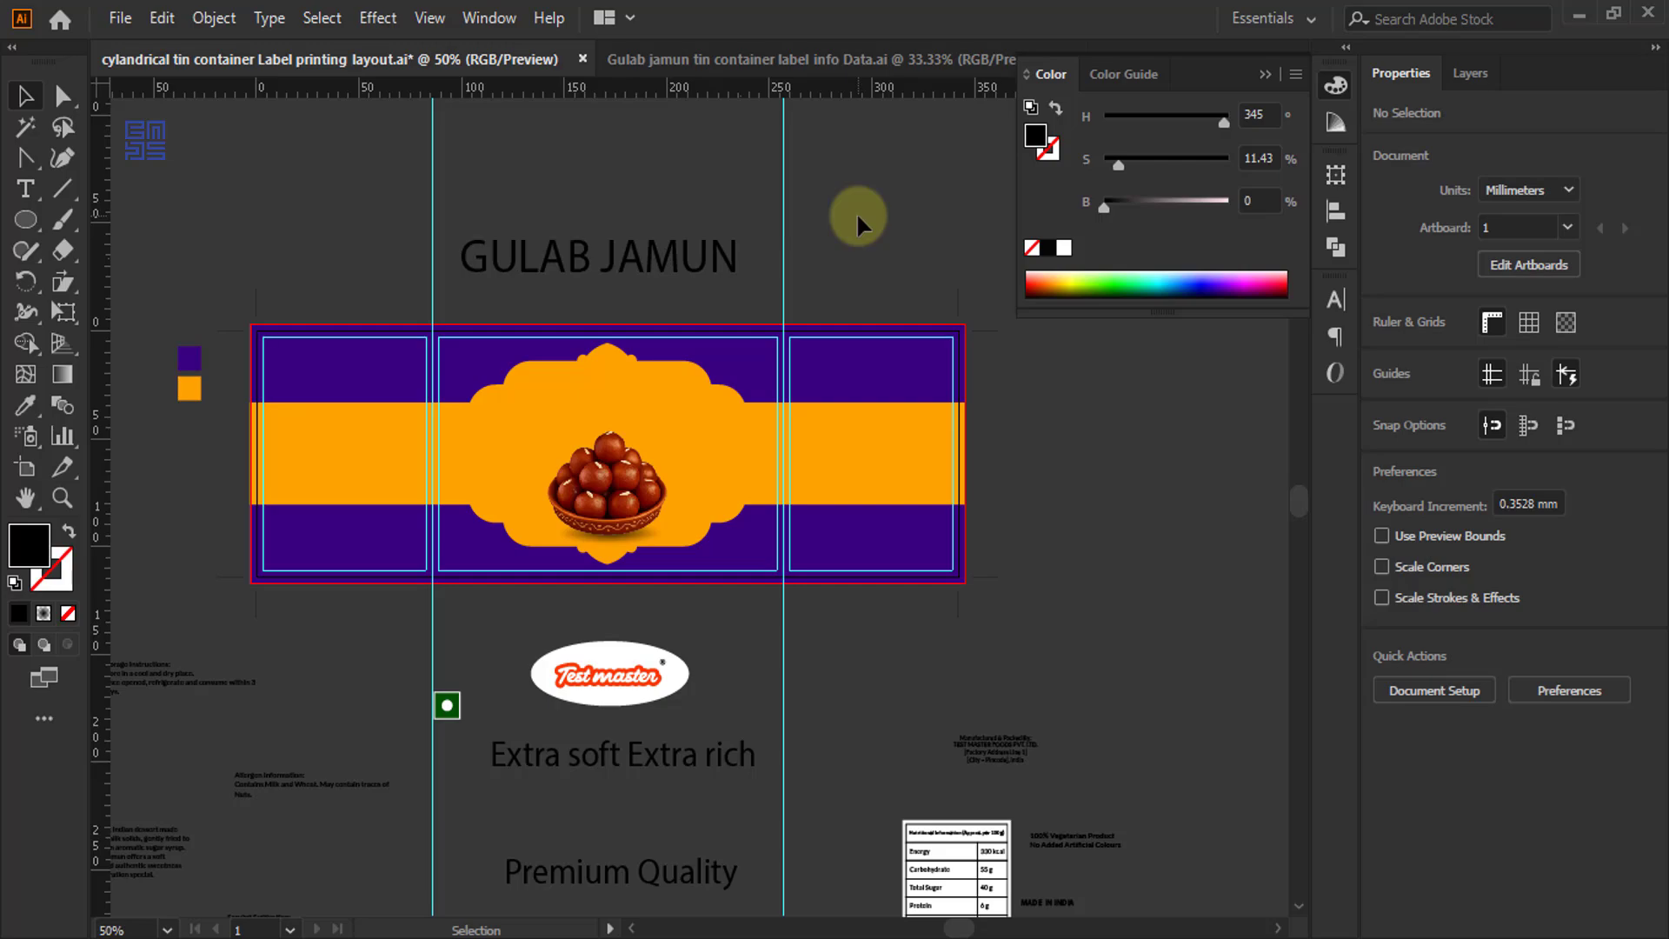
# - Review the label data in Notepad once more and set the GULAB JAMUN title in Libre Baskerville Bold
pyautogui.click(252, 937)
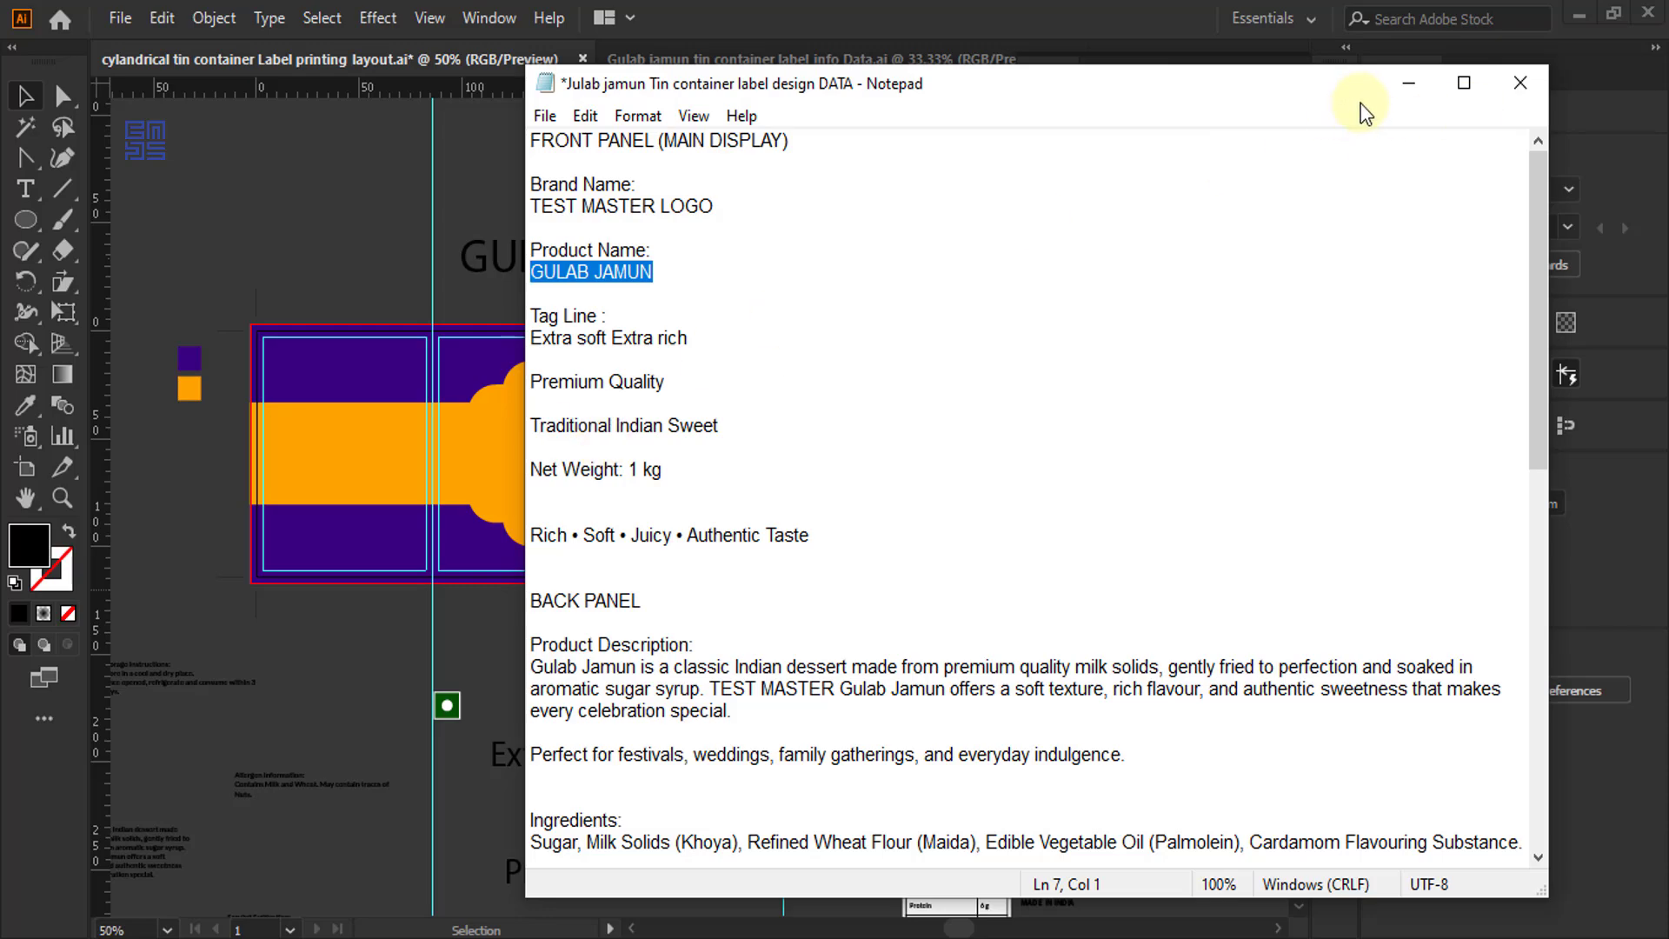
pyautogui.click(1409, 82)
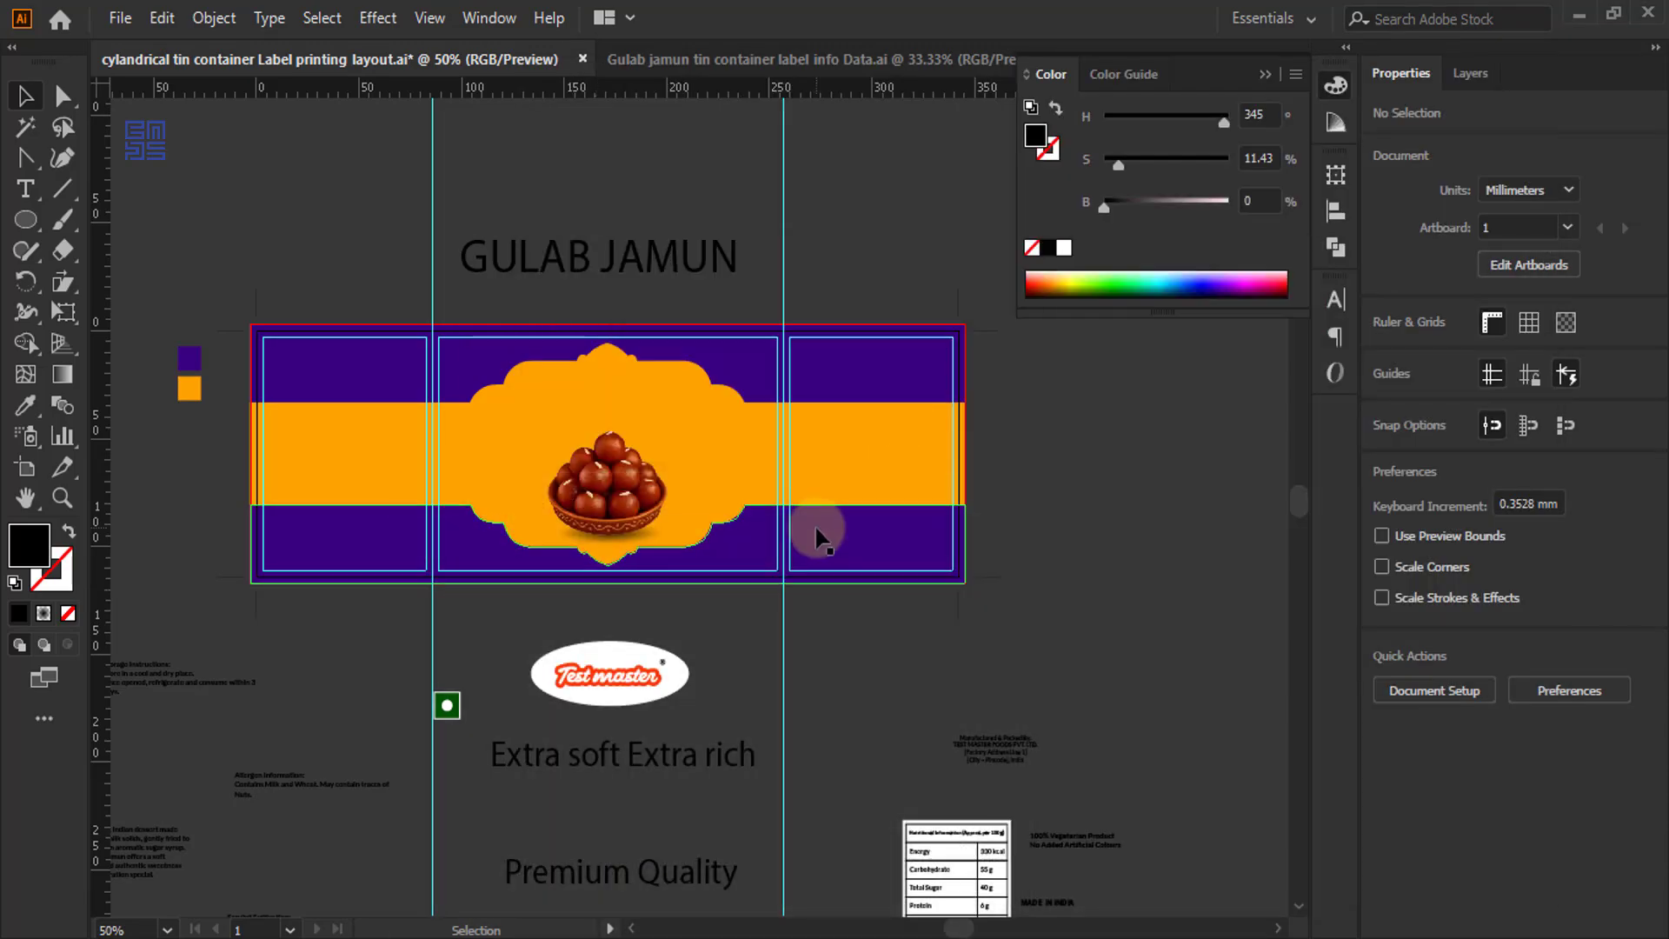
pyautogui.click(667, 261)
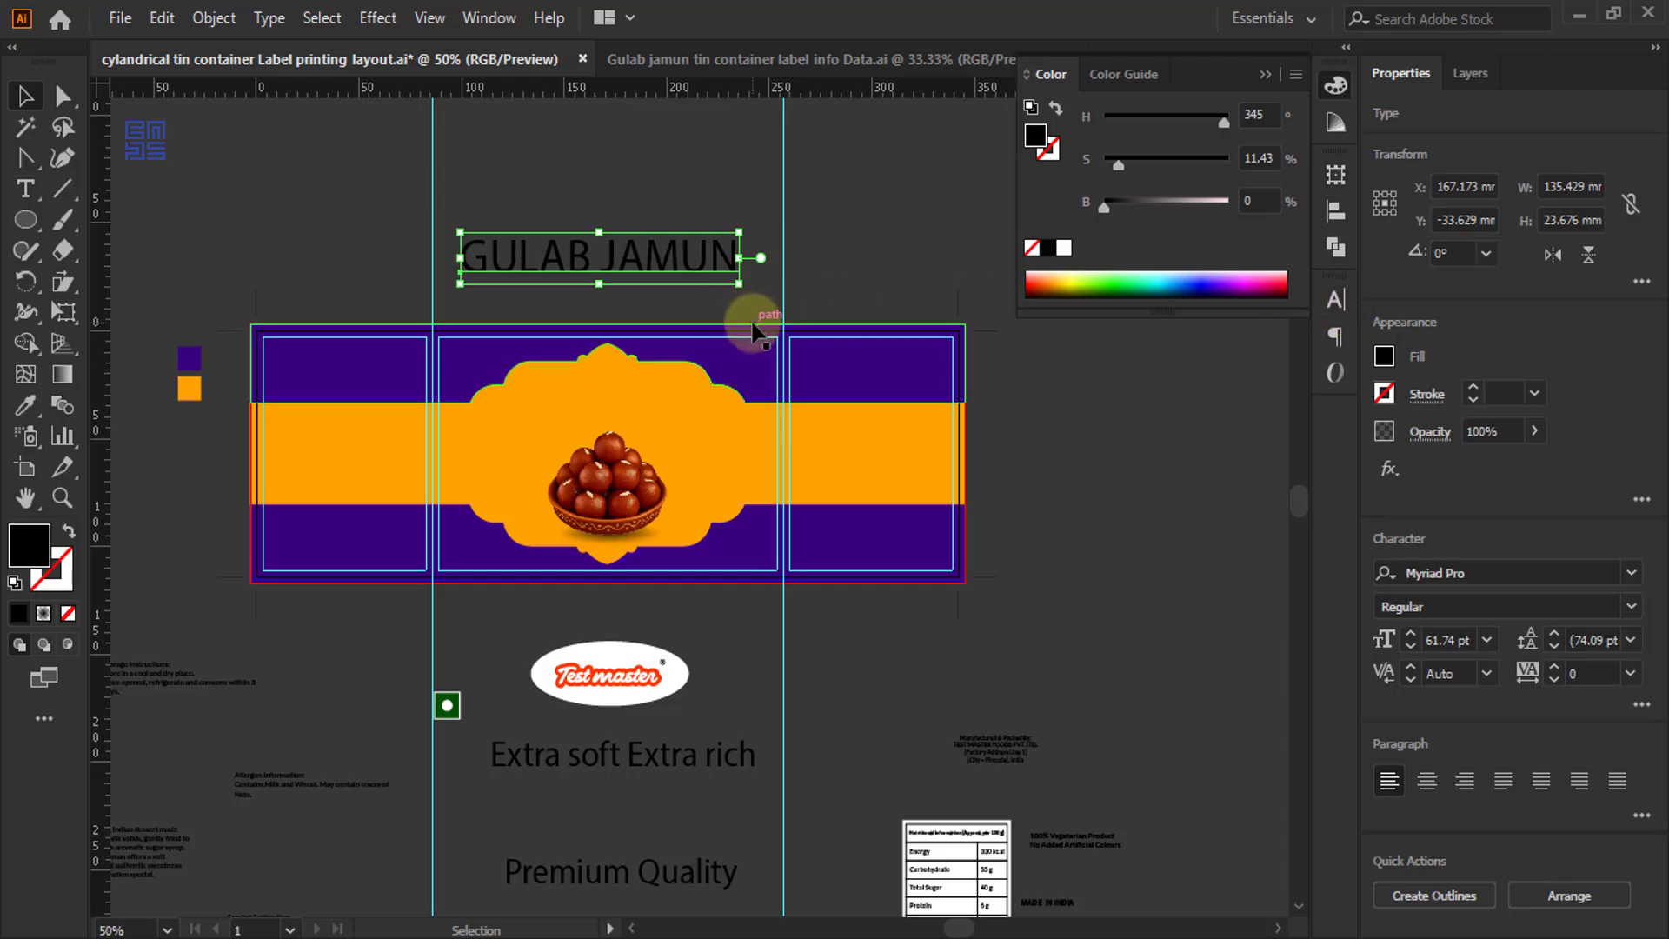
pyautogui.click(1334, 295)
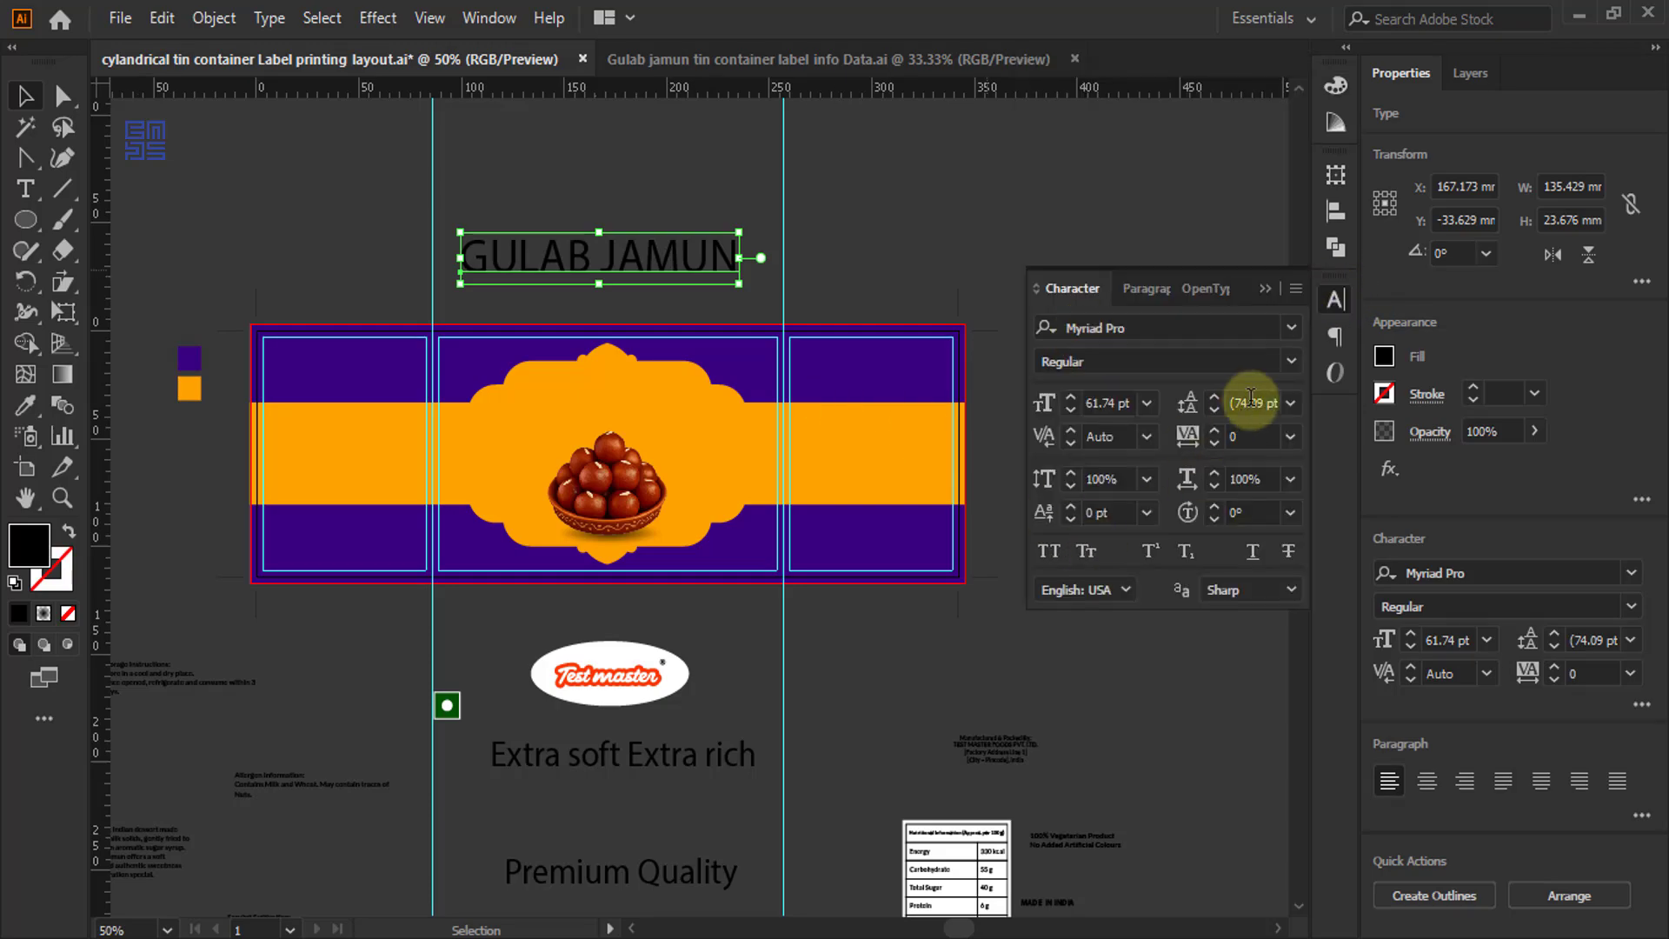
pyautogui.click(1293, 333)
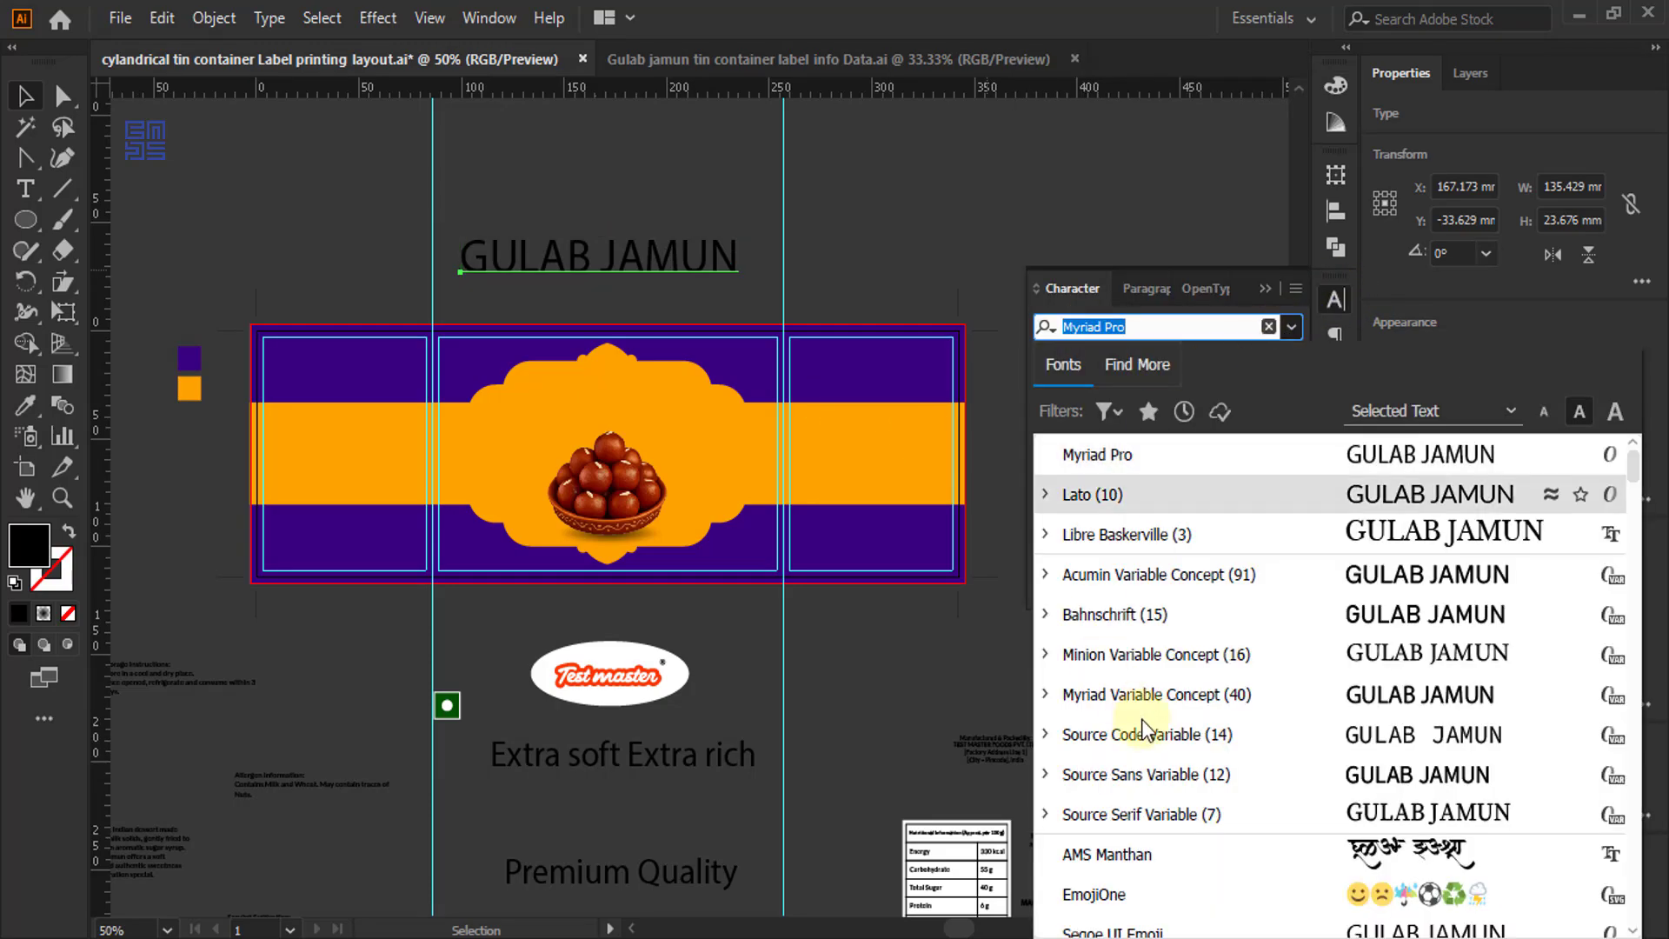
pyautogui.click(1050, 534)
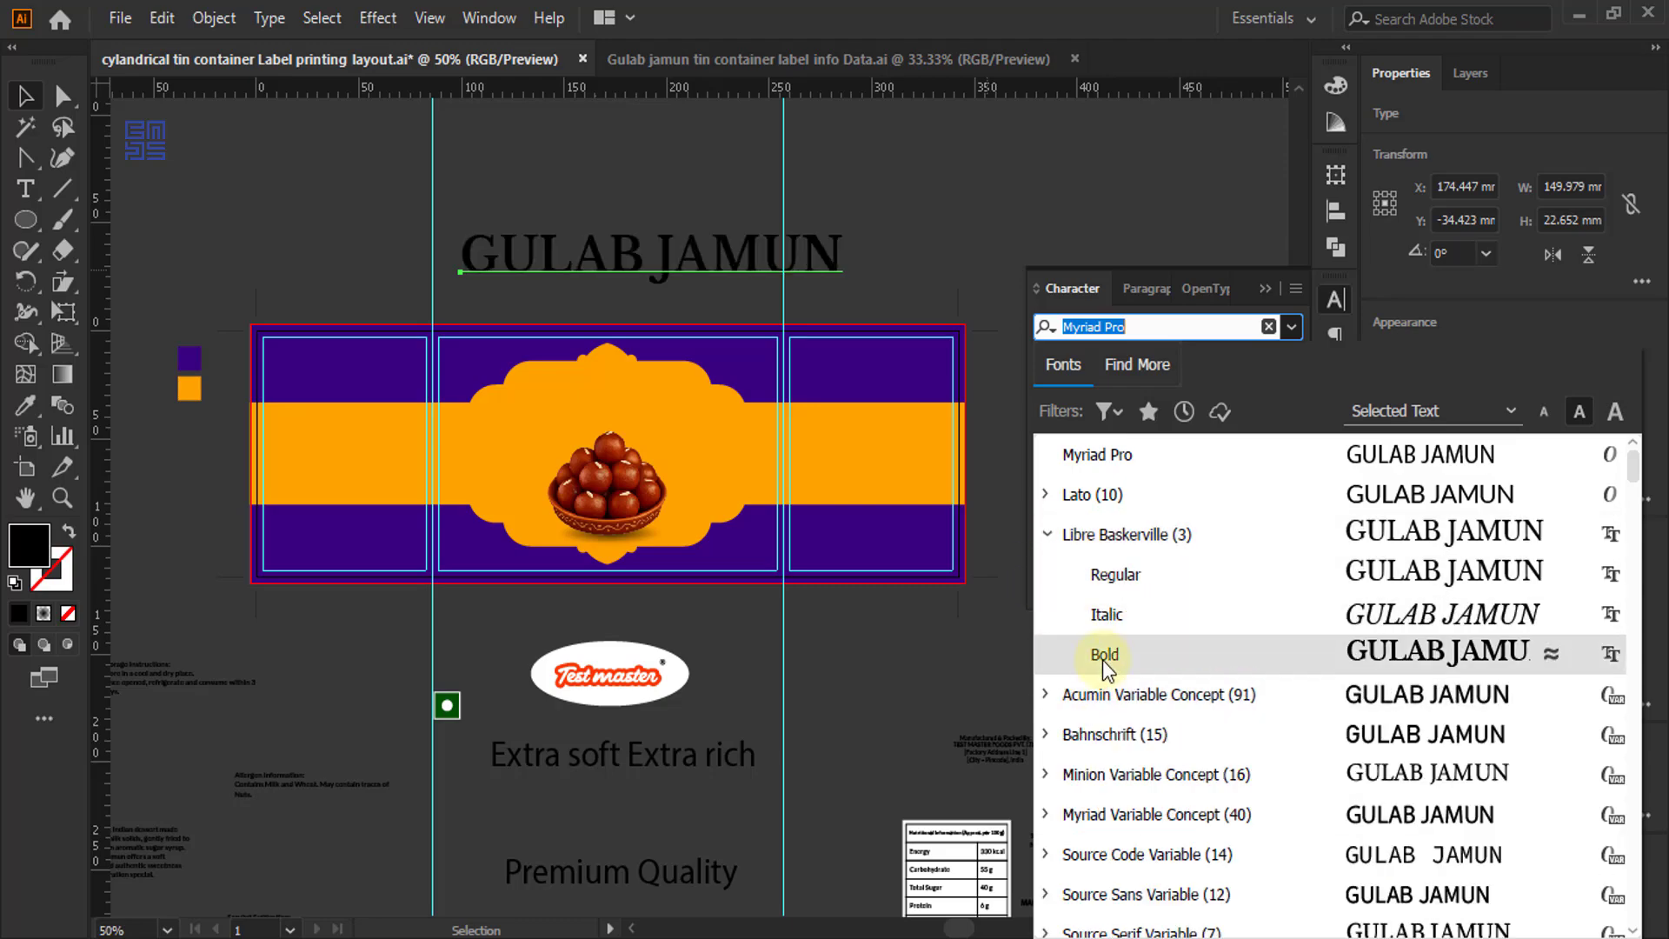
pyautogui.click(1102, 658)
pyautogui.click(687, 243)
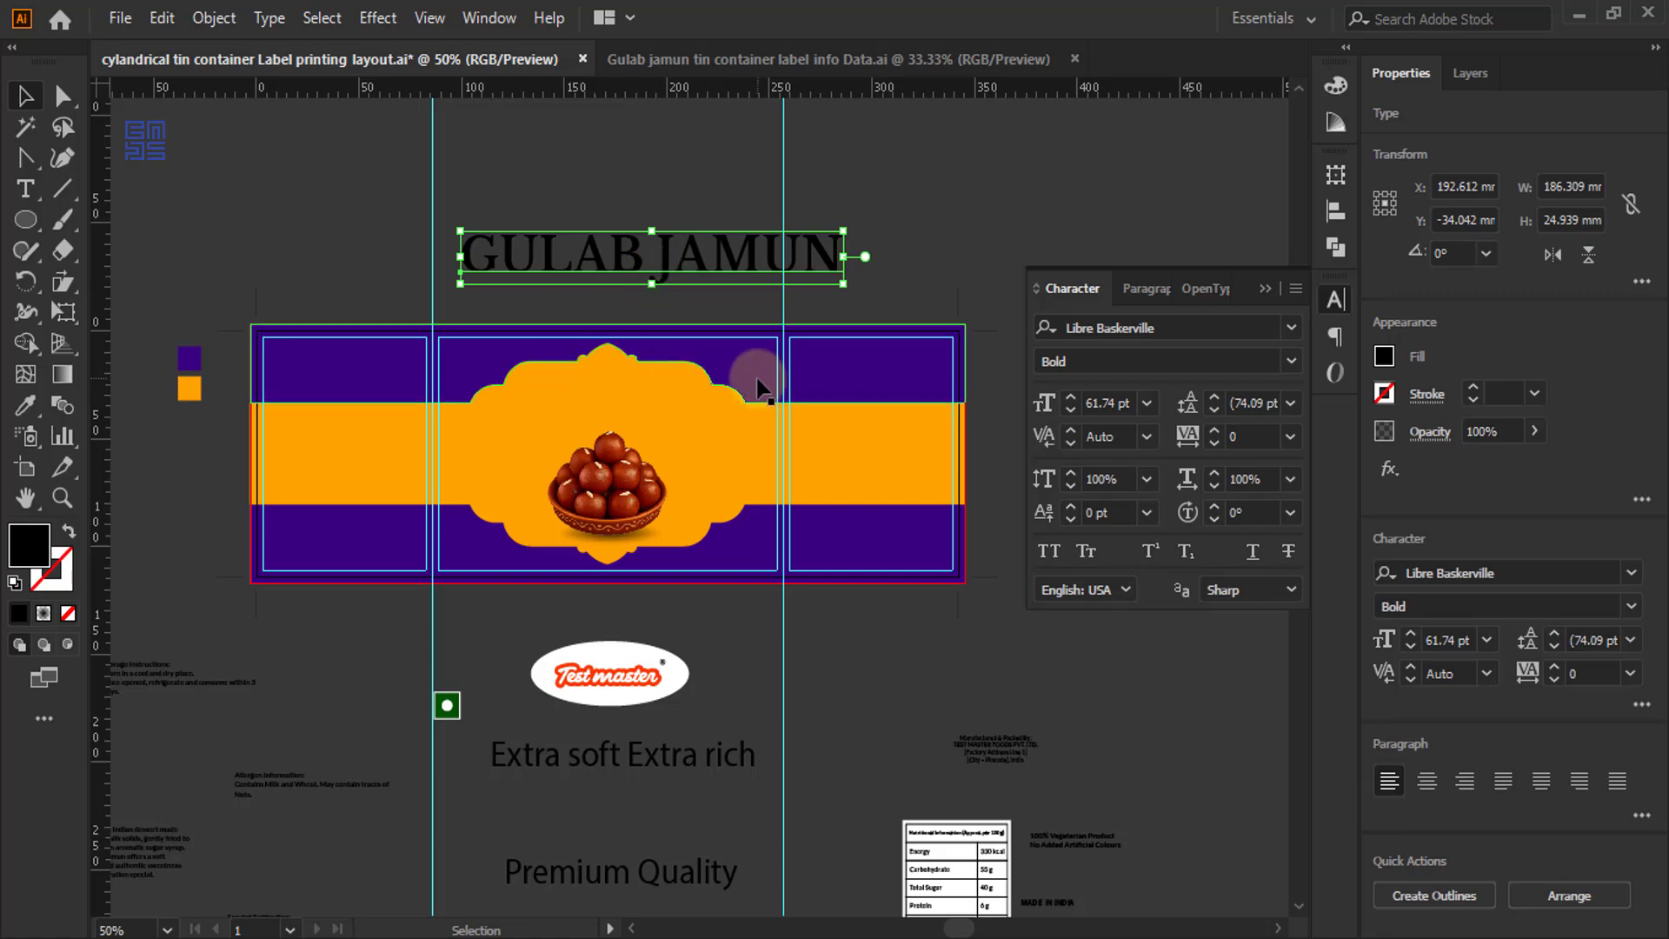
# - Color the GULAB JAMUN title with the orange swatch and move it to the empty canvas beyond the label's upper right corner
pyautogui.click(25, 405)
pyautogui.click(190, 388)
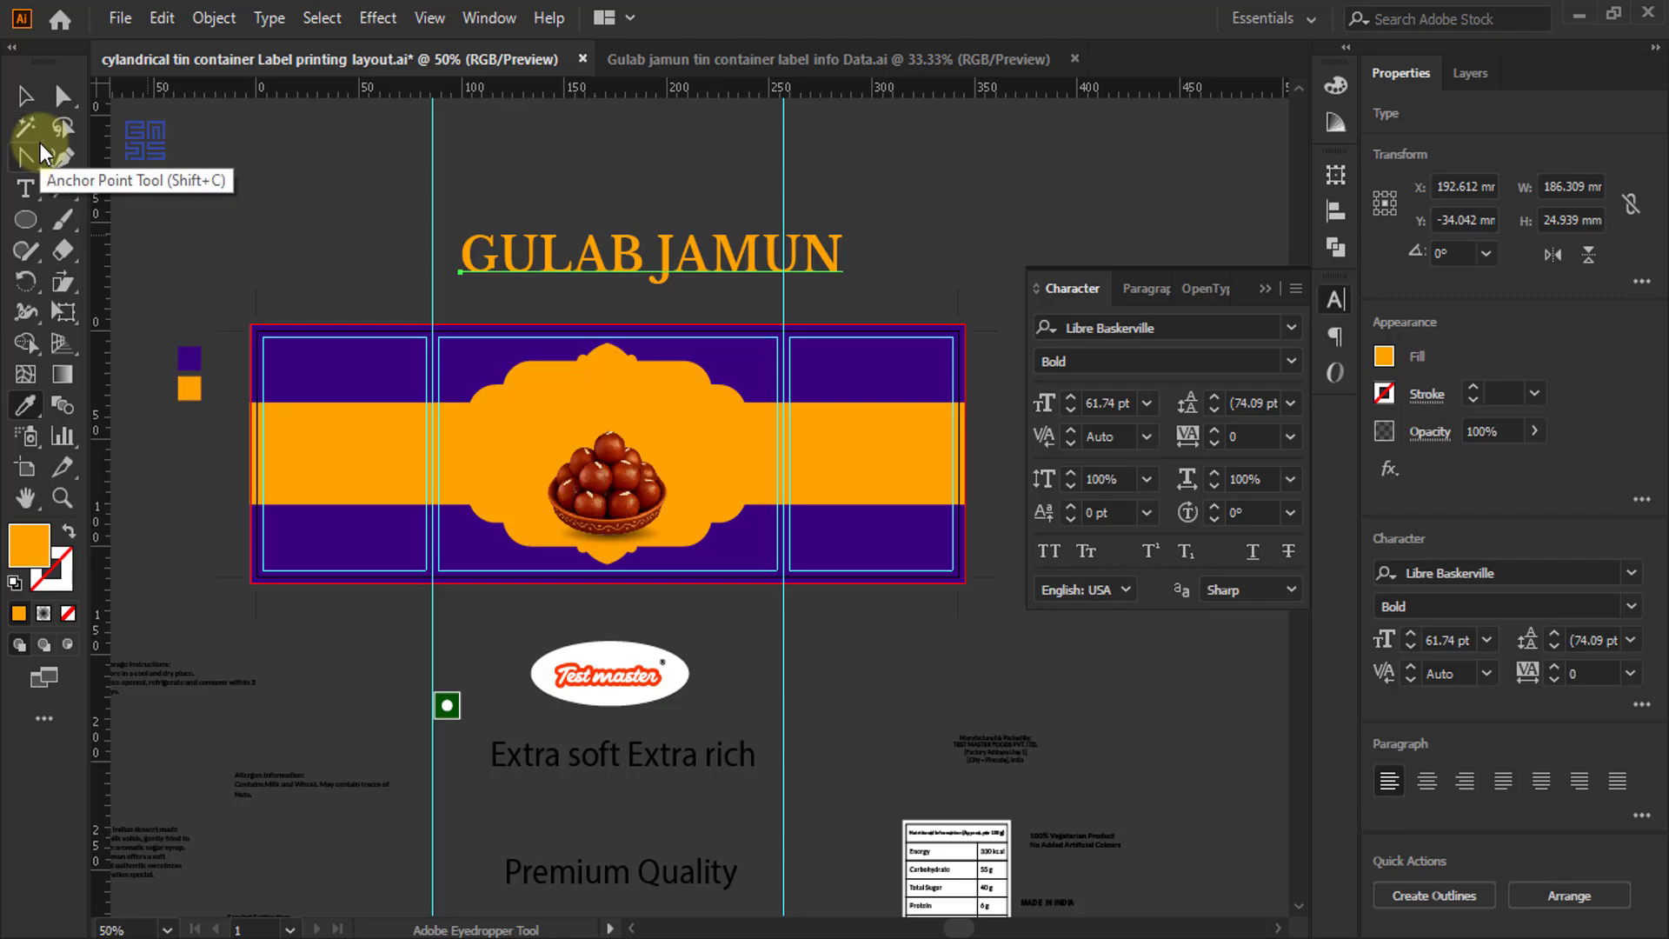
pyautogui.click(24, 94)
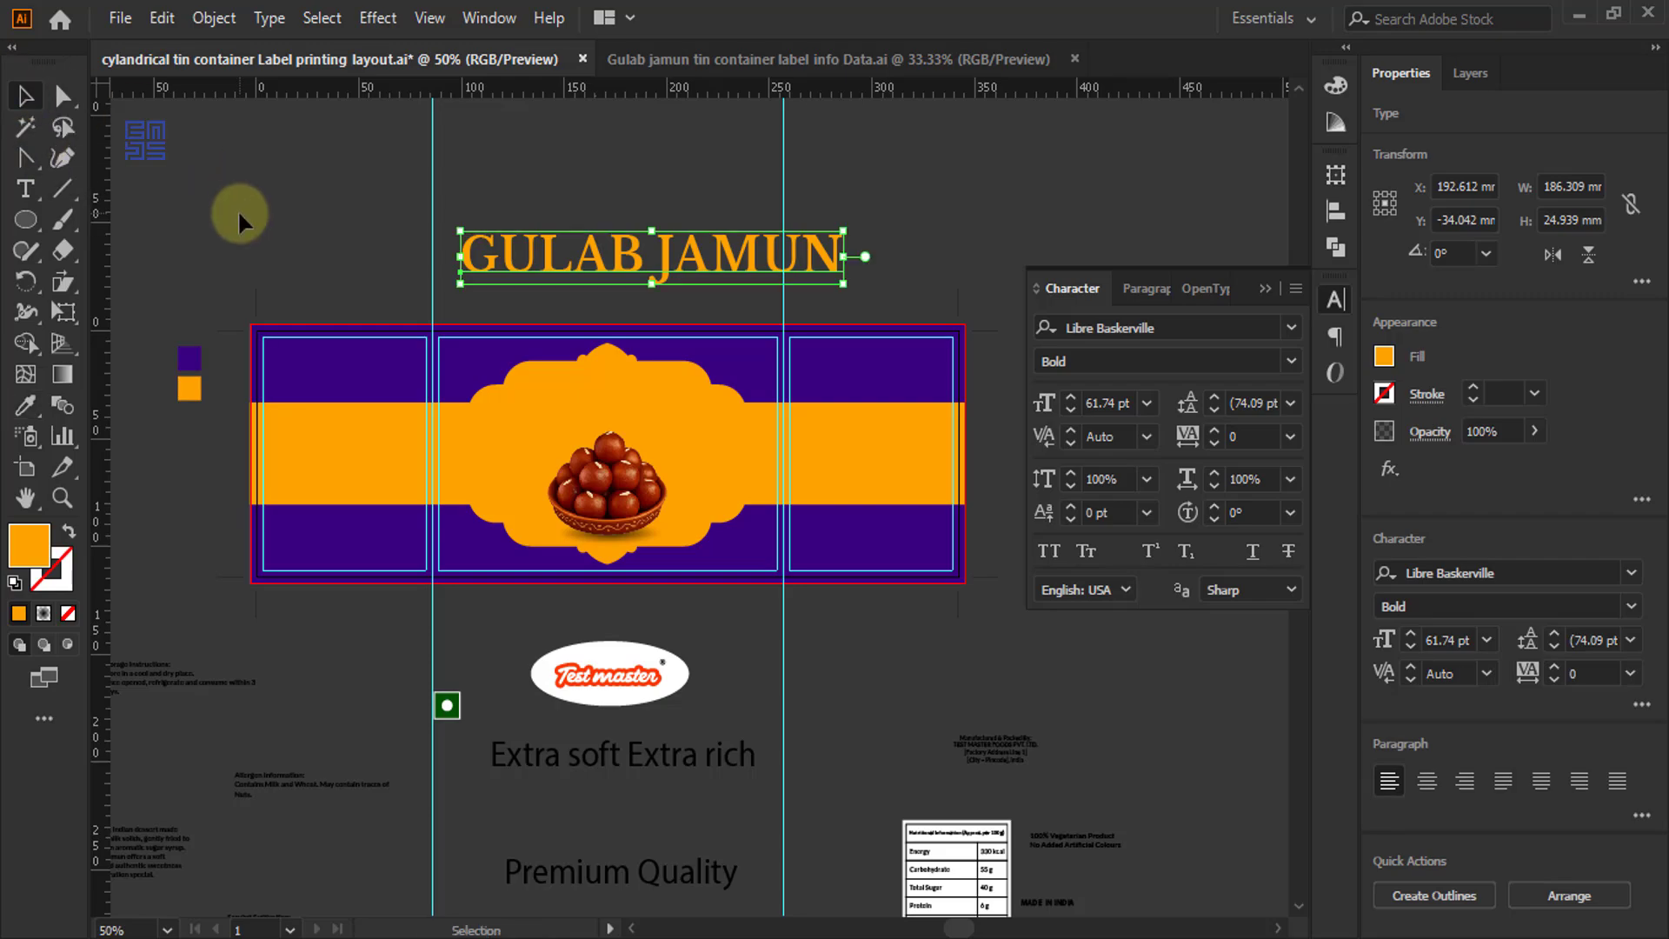
pyautogui.scroll(-2, 350, 422)
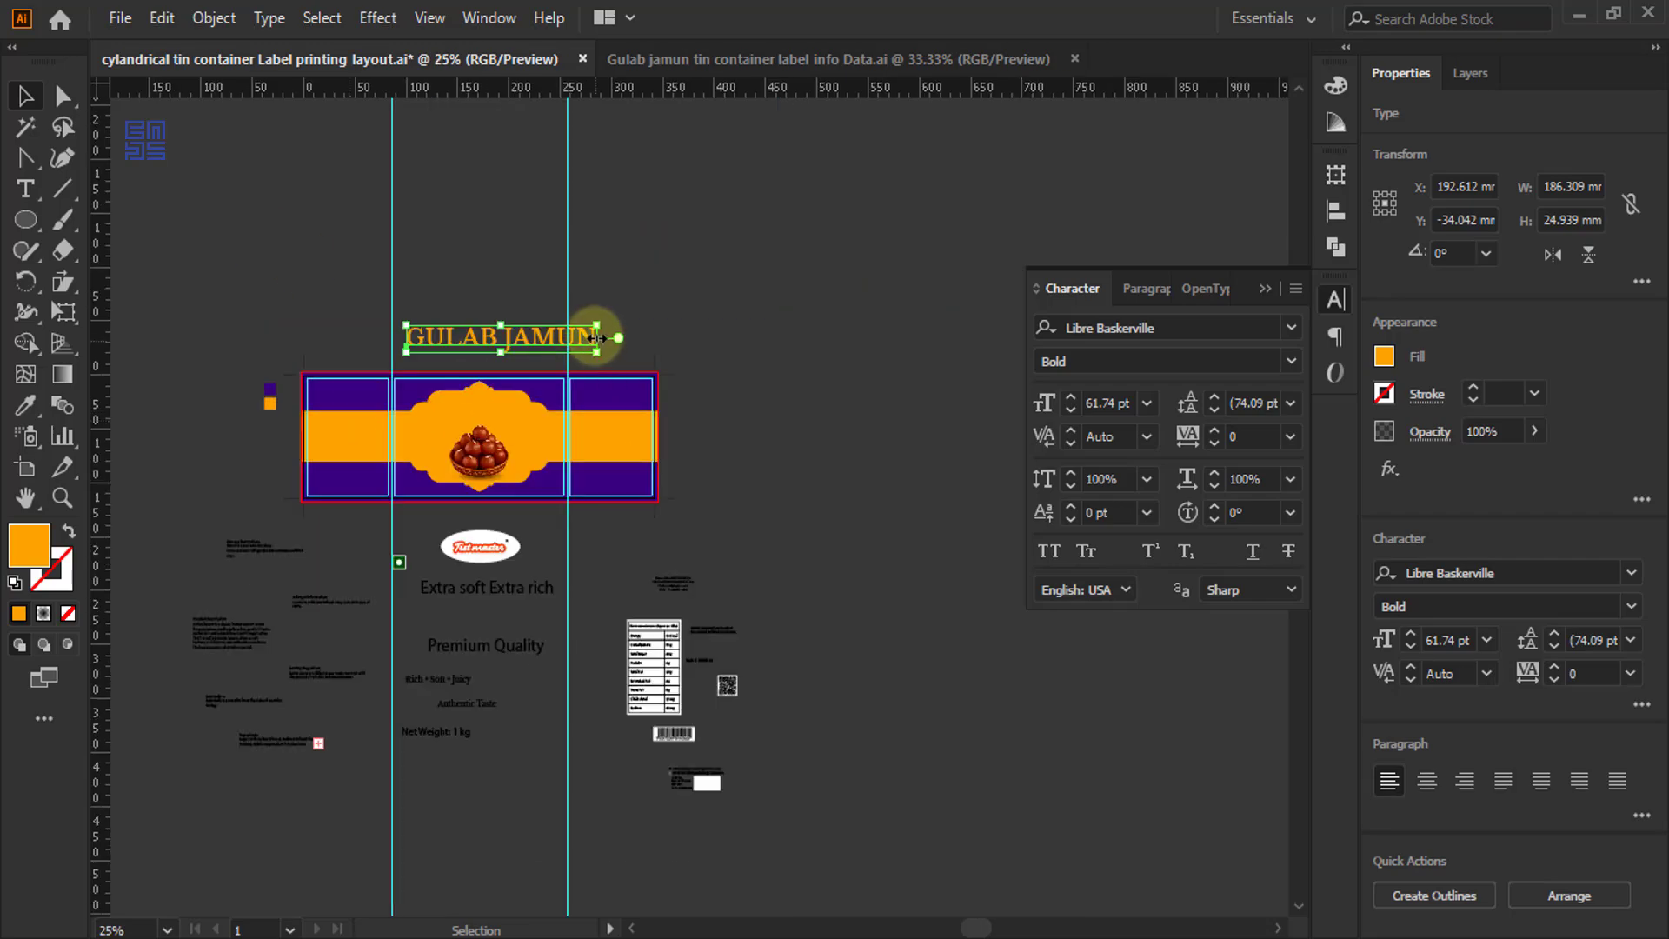
pyautogui.moveTo(626, 335); pyautogui.dragTo(847, 273)
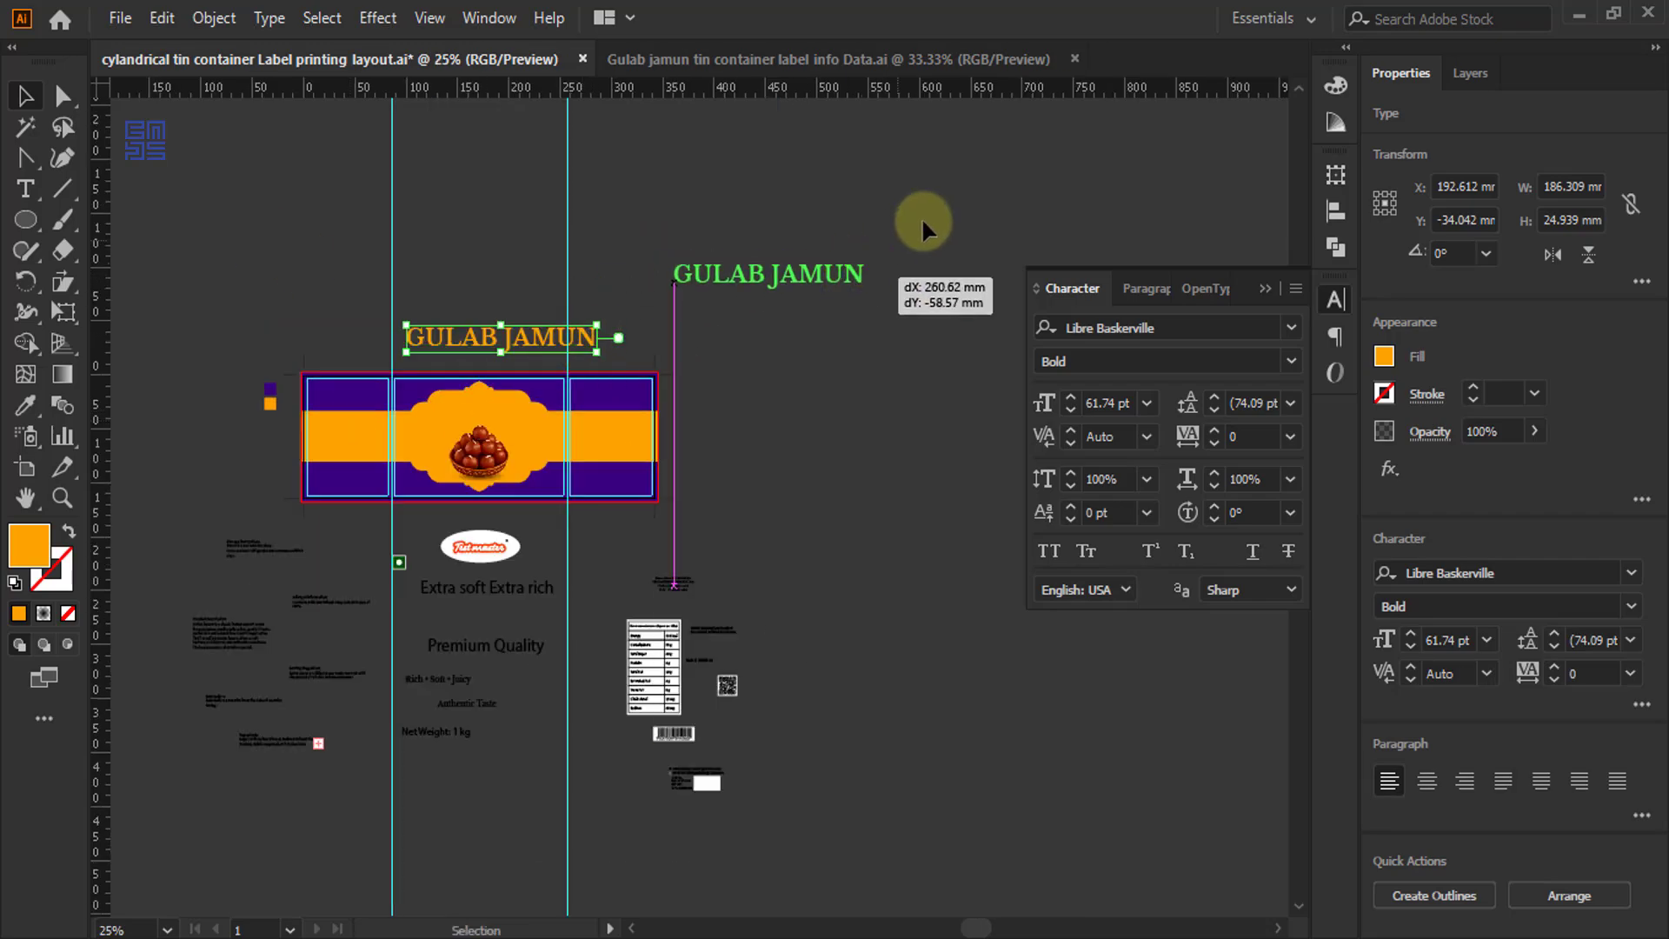
pyautogui.click(879, 213)
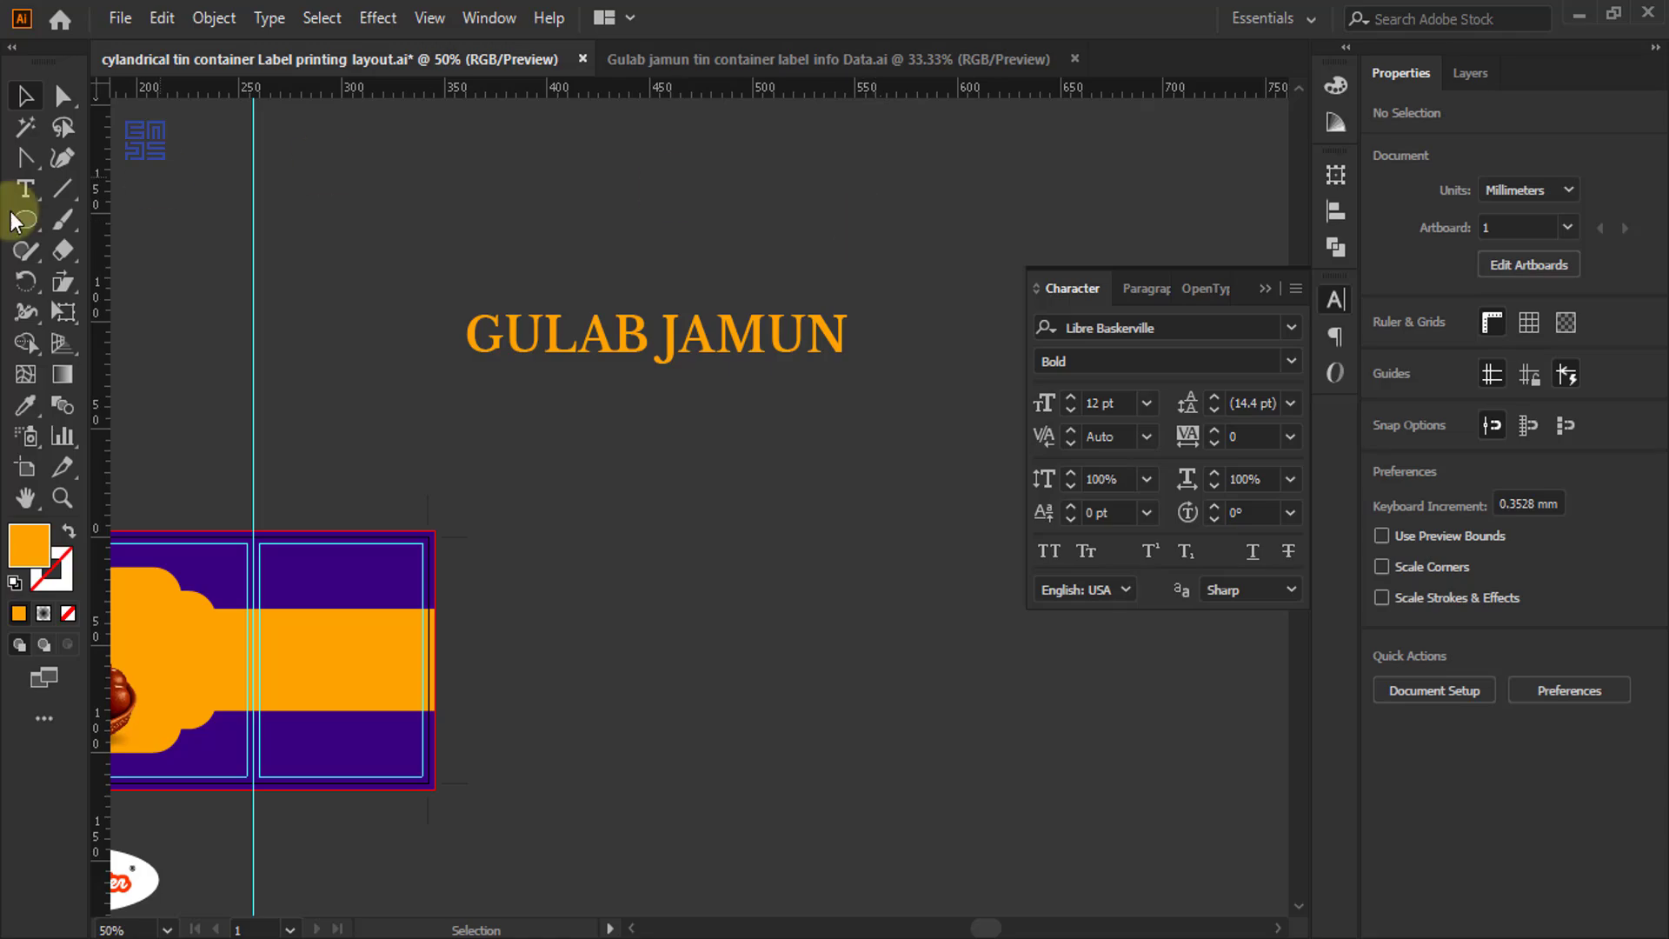
# - Draw a rectangle about 235 by 85 mm over the GULAB JAMUN title
pyautogui.click(44, 223)
pyautogui.click(139, 220)
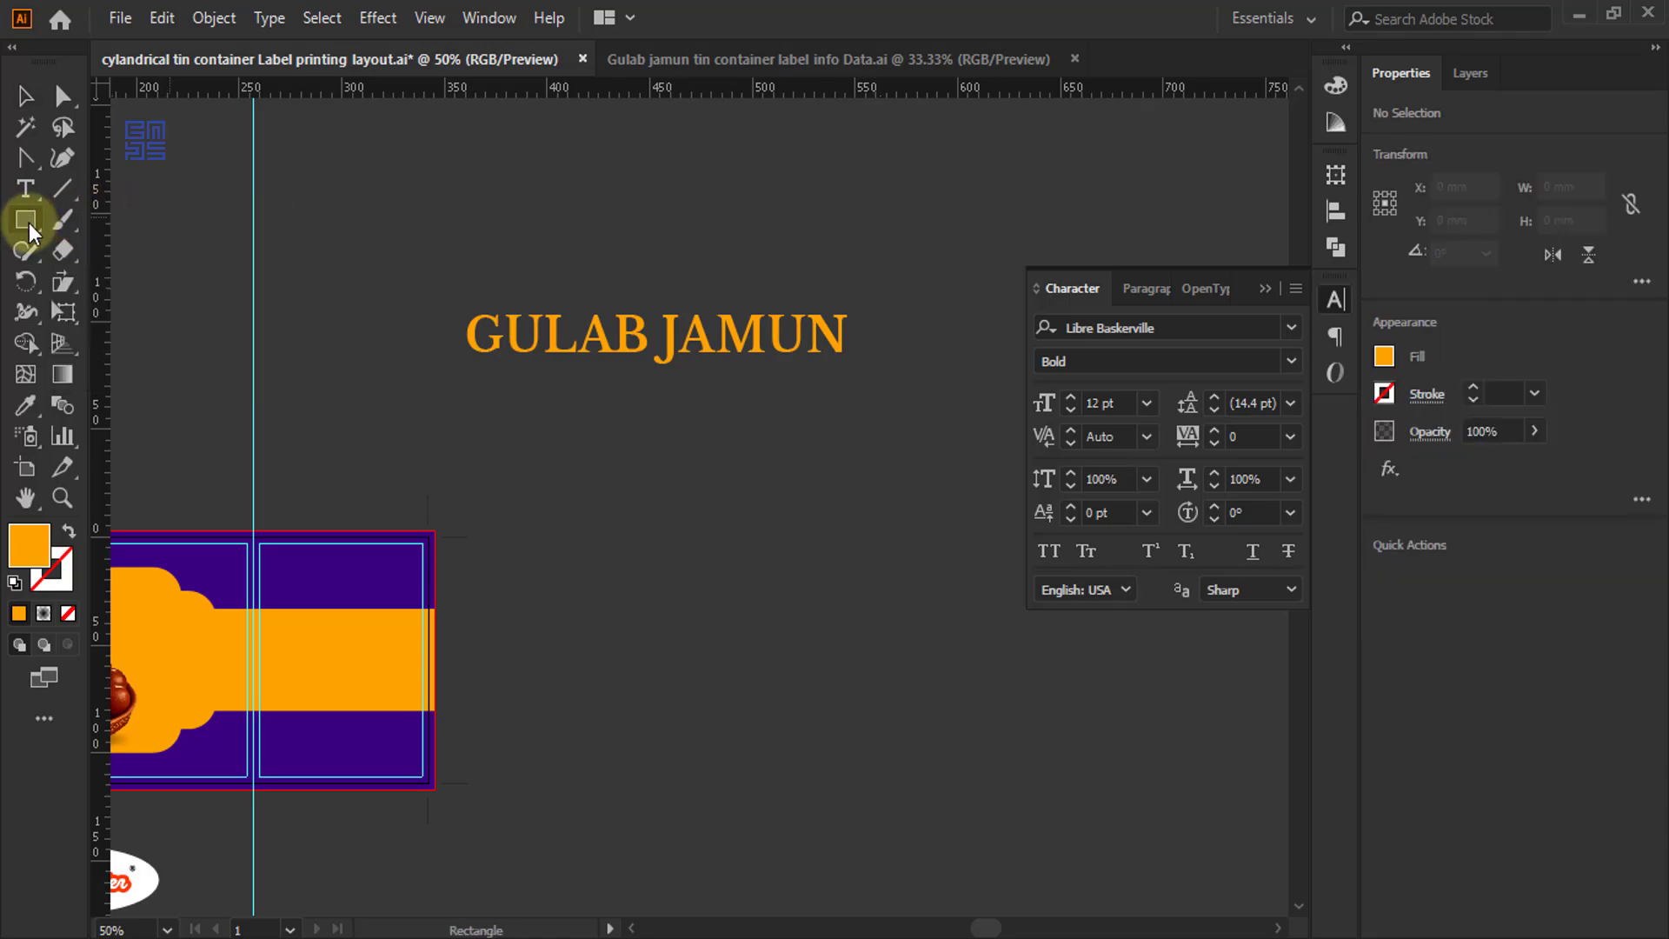
pyautogui.click(29, 222)
pyautogui.click(103, 223)
pyautogui.moveTo(416, 249); pyautogui.dragTo(898, 432)
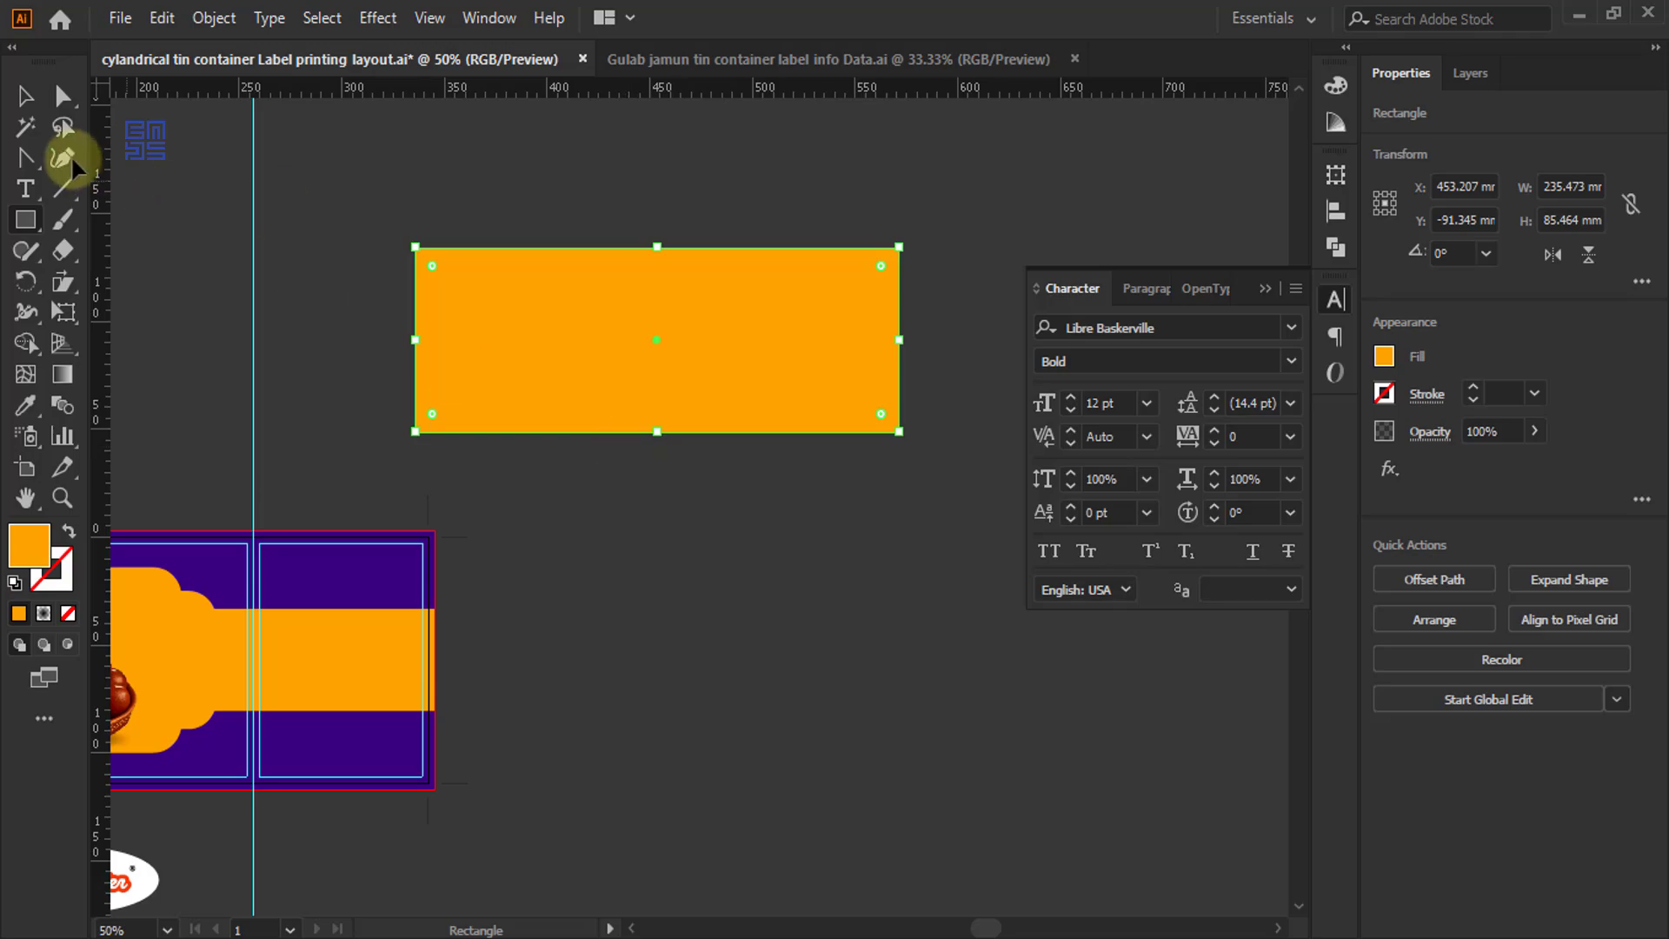
# - Fill the rectangle with the label's purple and send it behind the GULAB JAMUN title
pyautogui.click(25, 94)
pyautogui.click(26, 405)
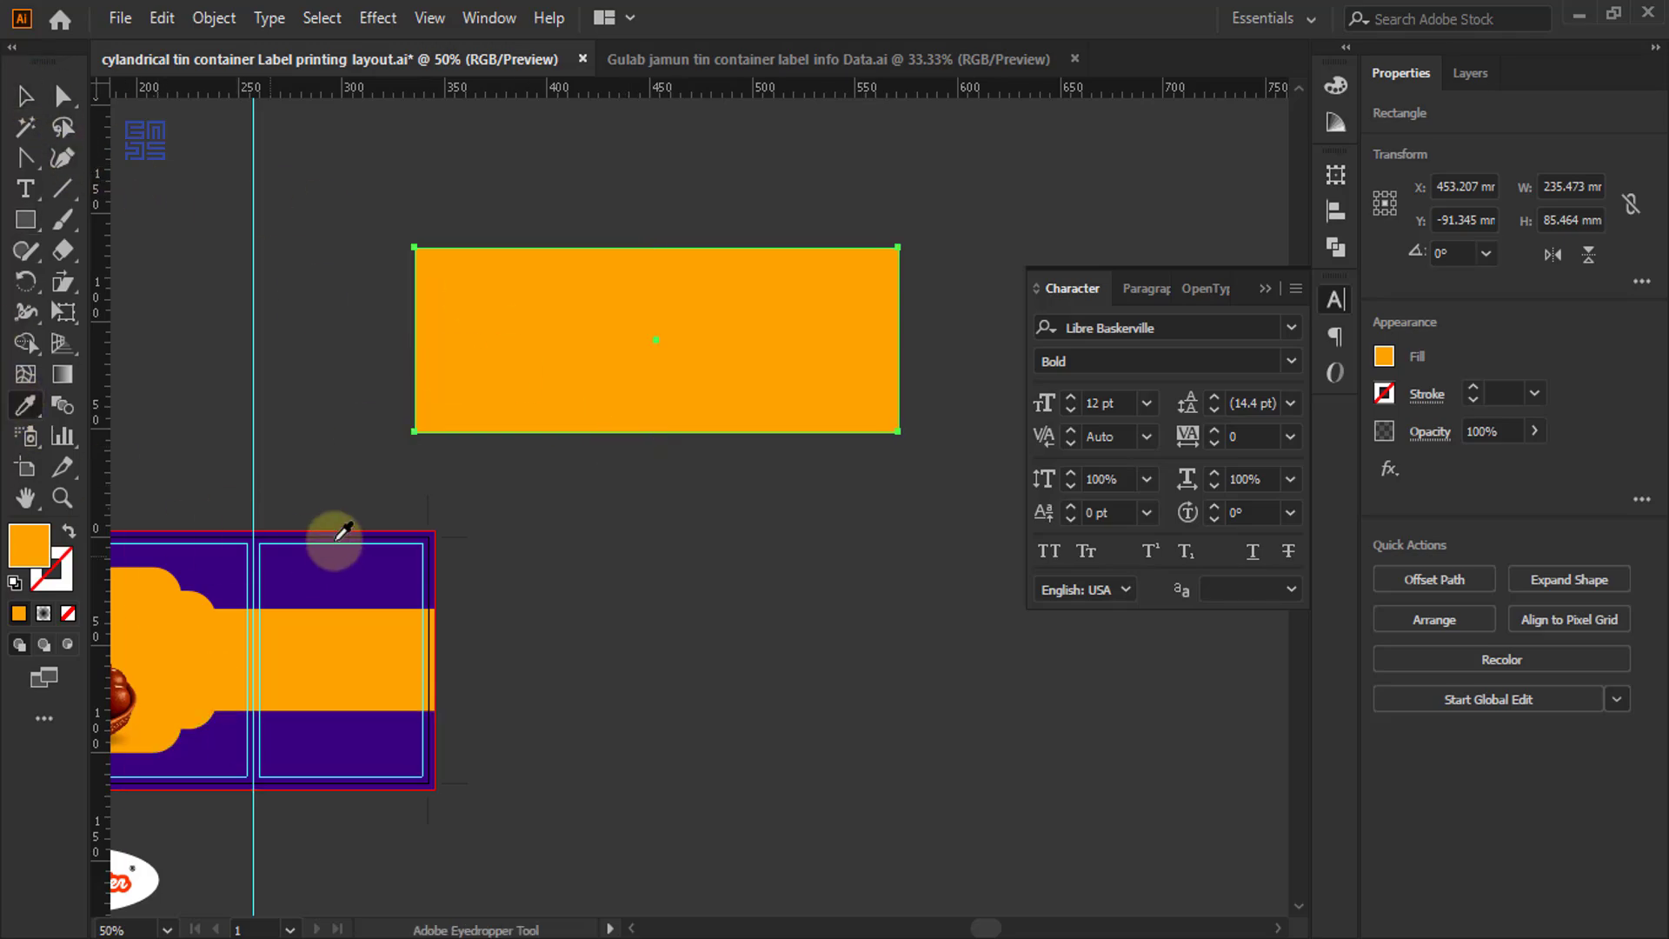
pyautogui.click(354, 551)
pyautogui.click(24, 97)
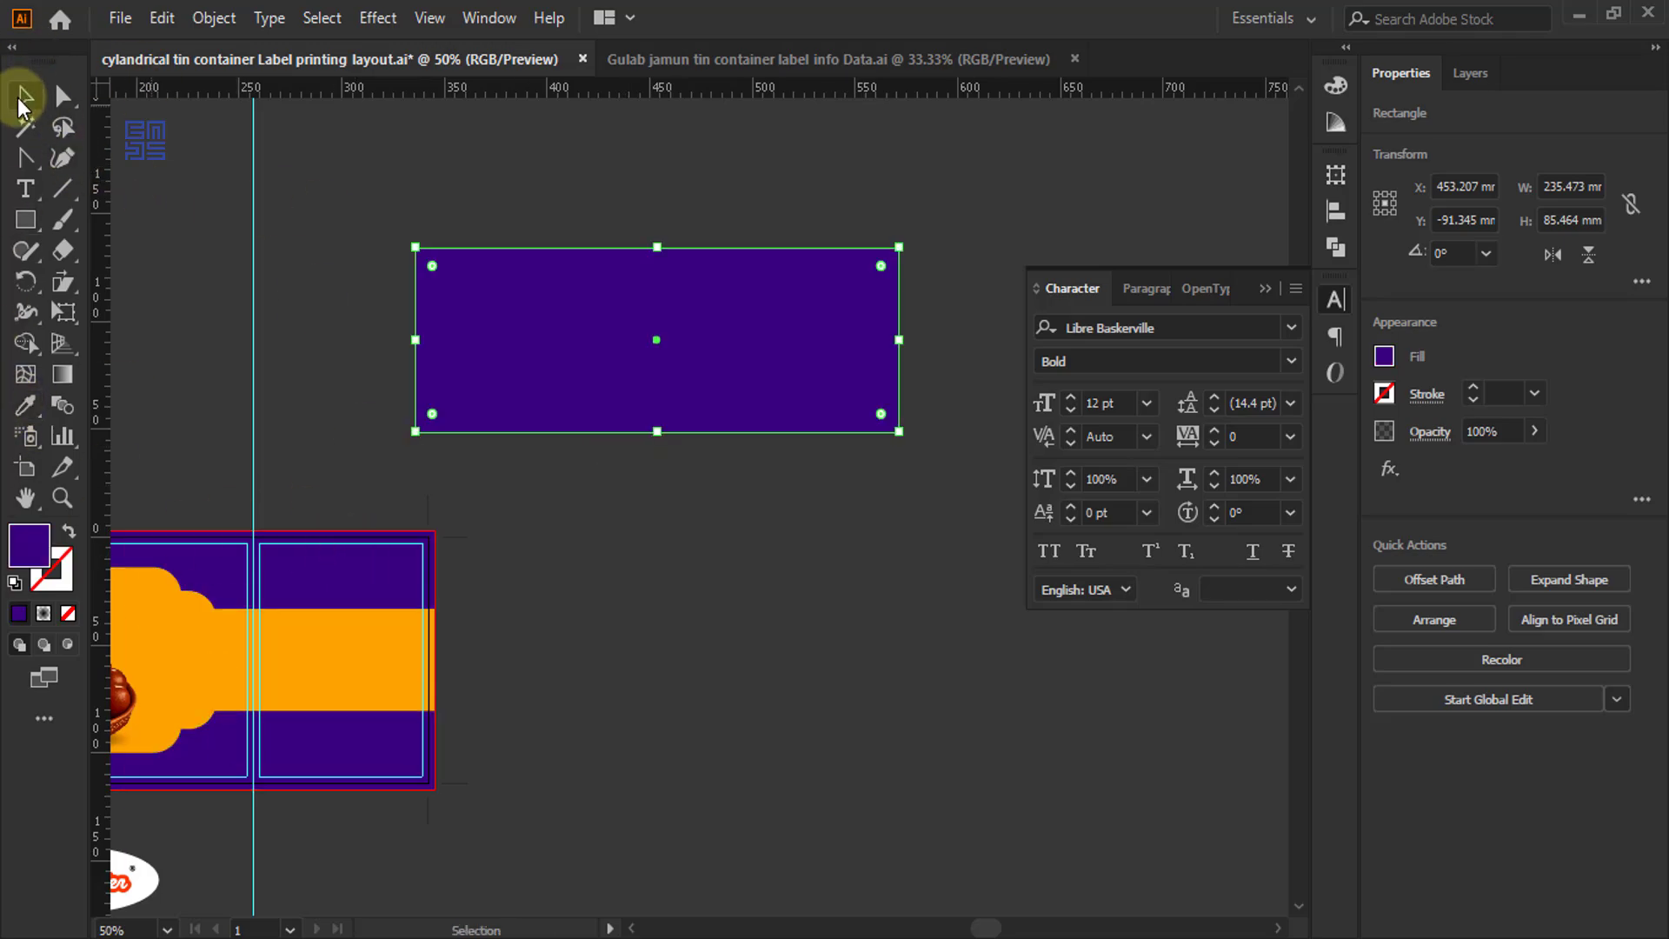
pyautogui.rightClick(706, 313)
pyautogui.moveTo(856, 743)
pyautogui.click(1083, 829)
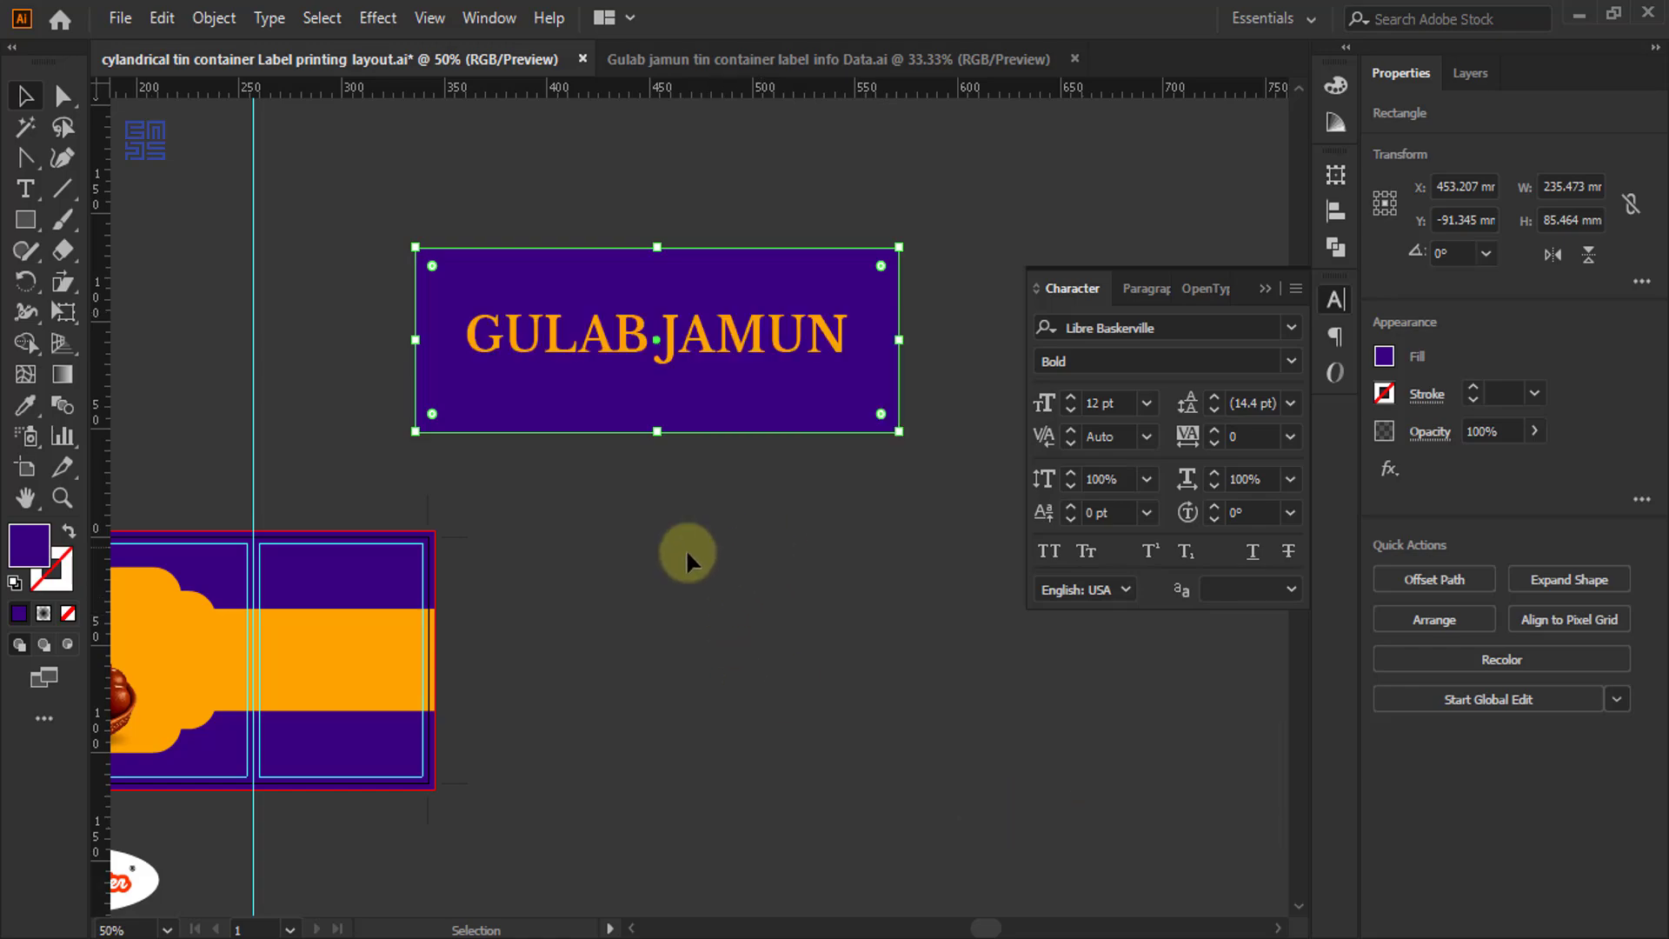
# - Move the GULAB JAMUN title below the purple rectangle and shift the rectangle up slightly
pyautogui.click(704, 504)
pyautogui.moveTo(754, 343); pyautogui.dragTo(848, 588)
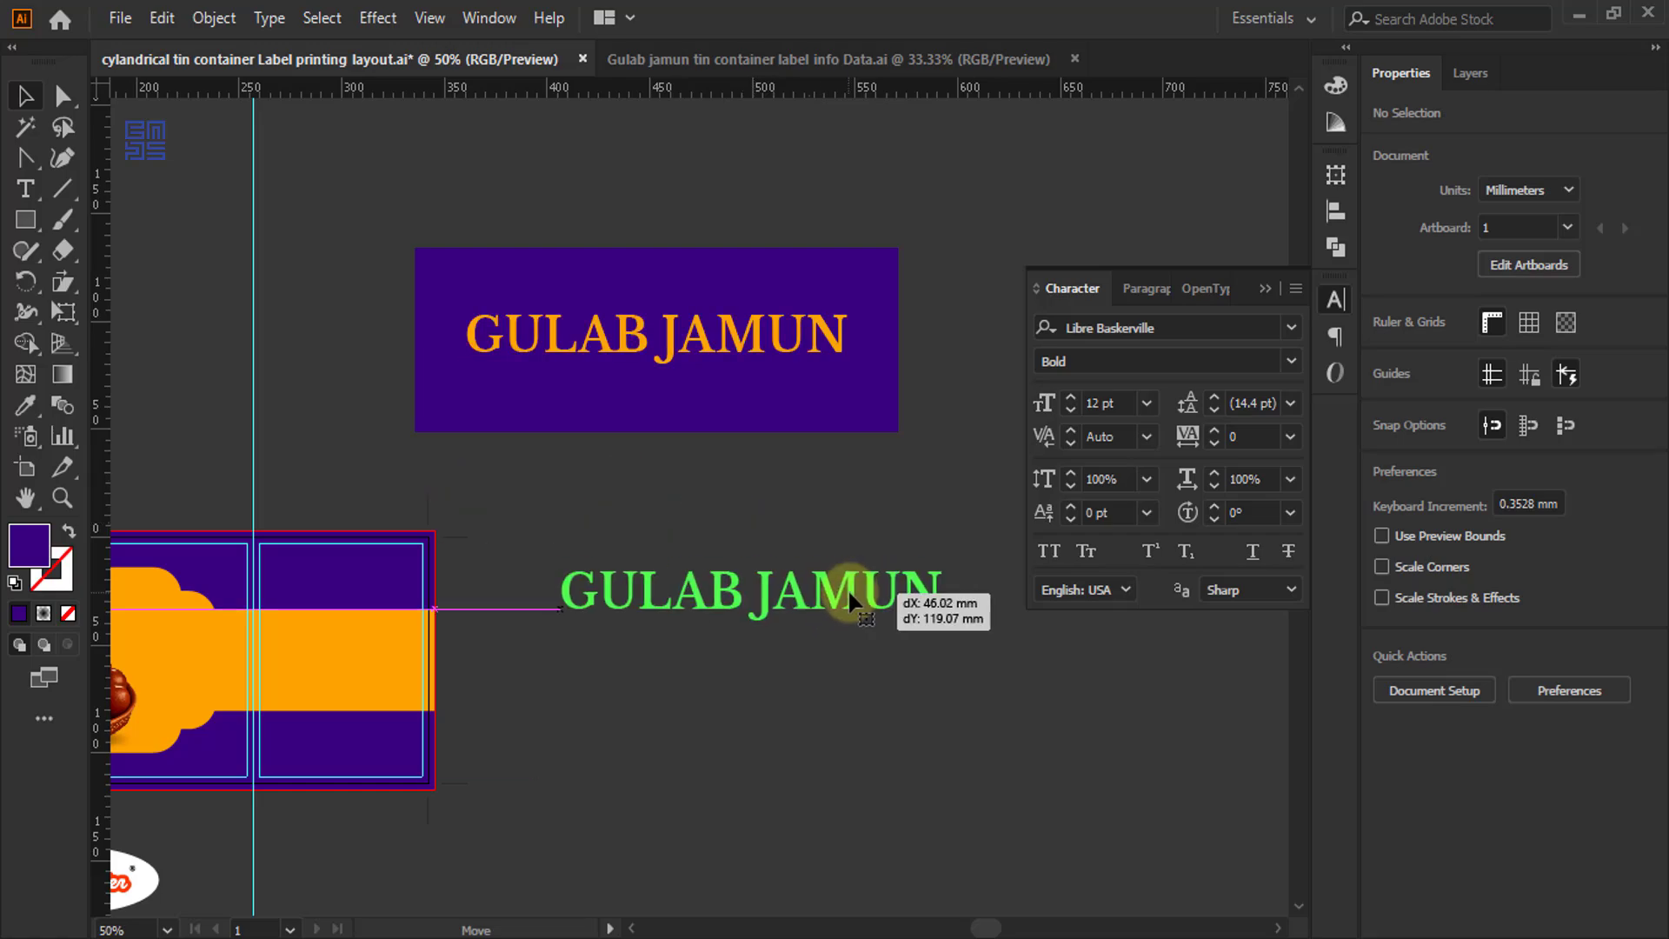
pyautogui.moveTo(728, 352); pyautogui.dragTo(725, 314)
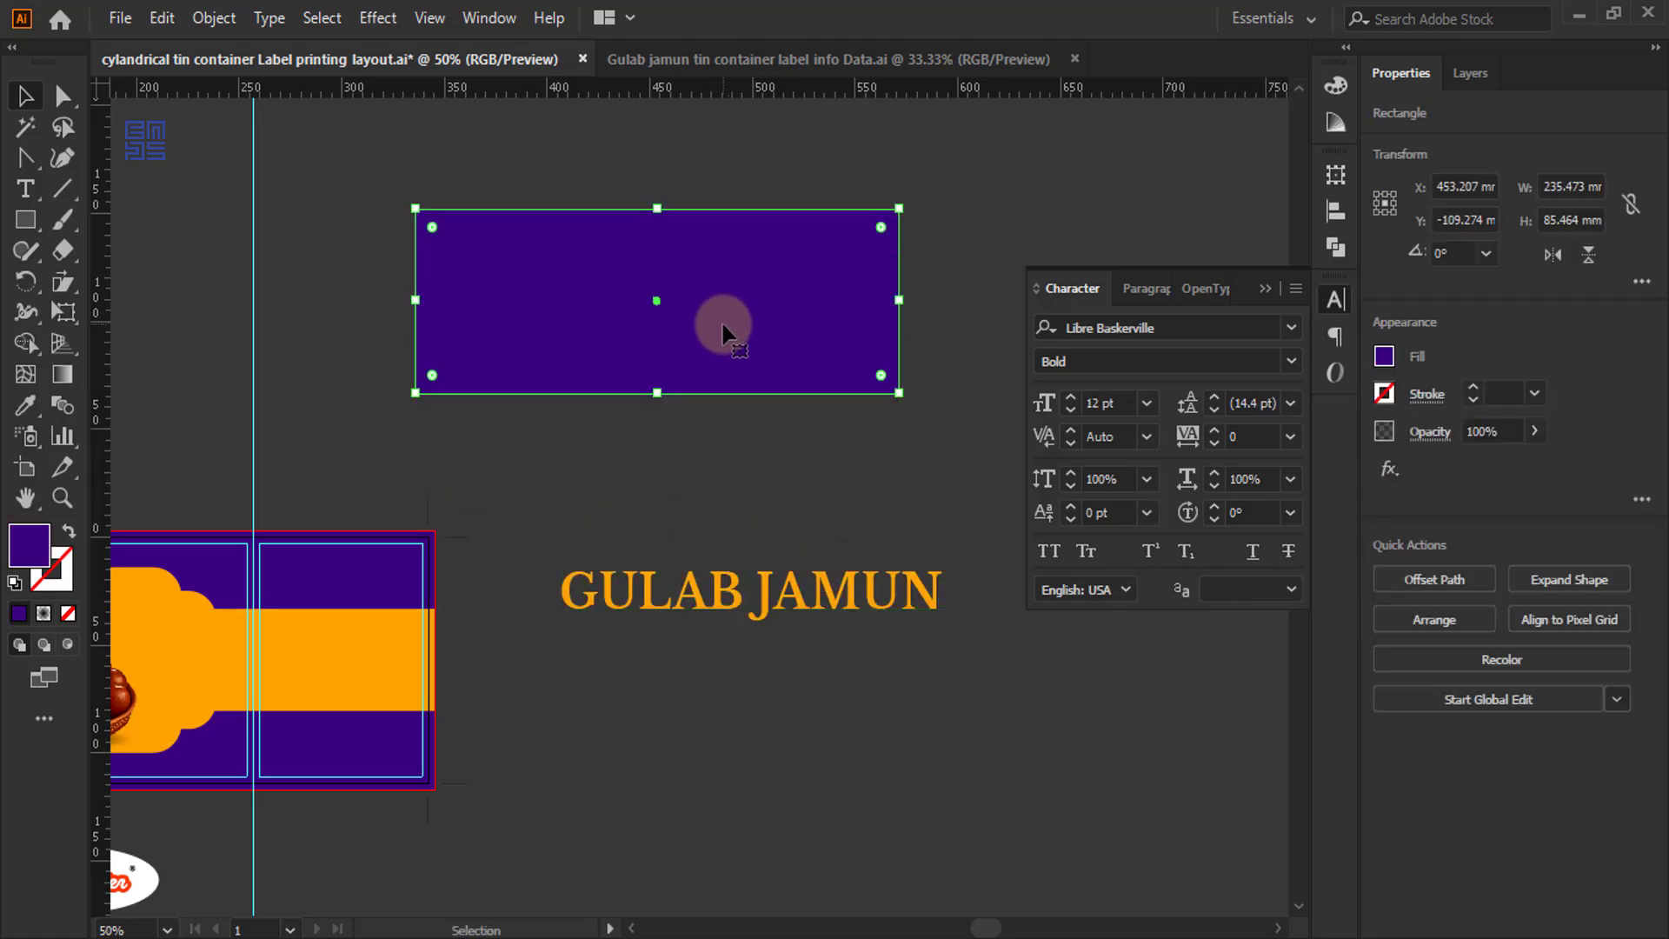
# - Bend the purple rectangle's bottom edge upward and its top edge slightly downward with the Anchor Point tool
pyautogui.click(24, 158)
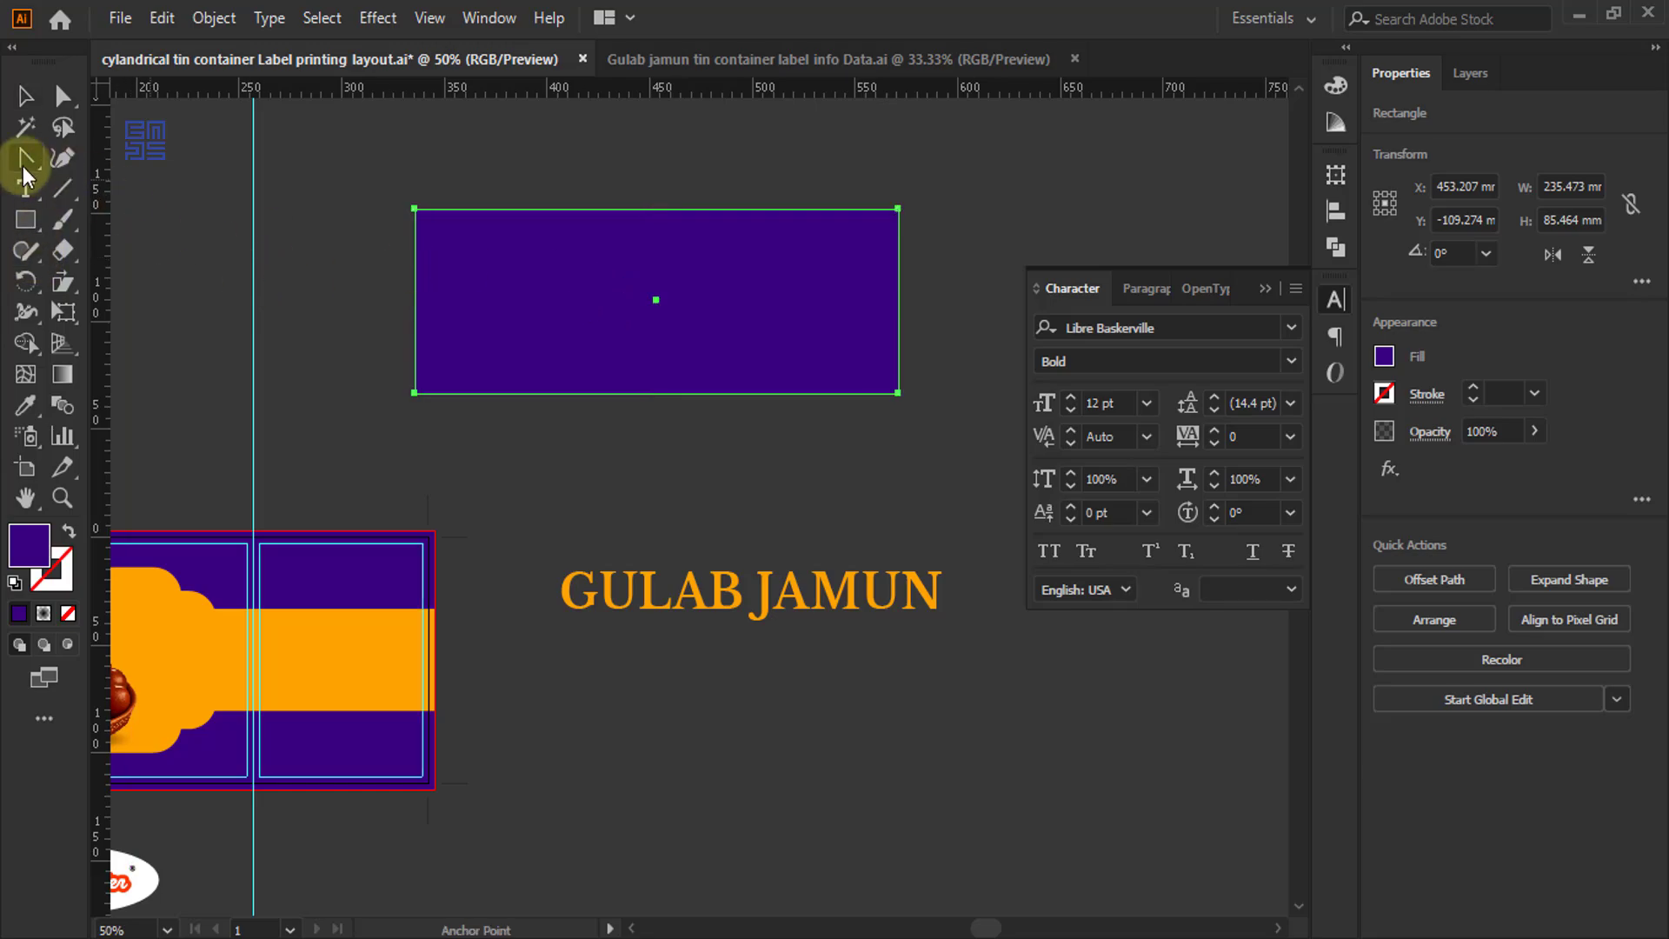
pyautogui.moveTo(30, 165); pyautogui.dragTo(146, 252)
pyautogui.moveTo(826, 389); pyautogui.dragTo(836, 353)
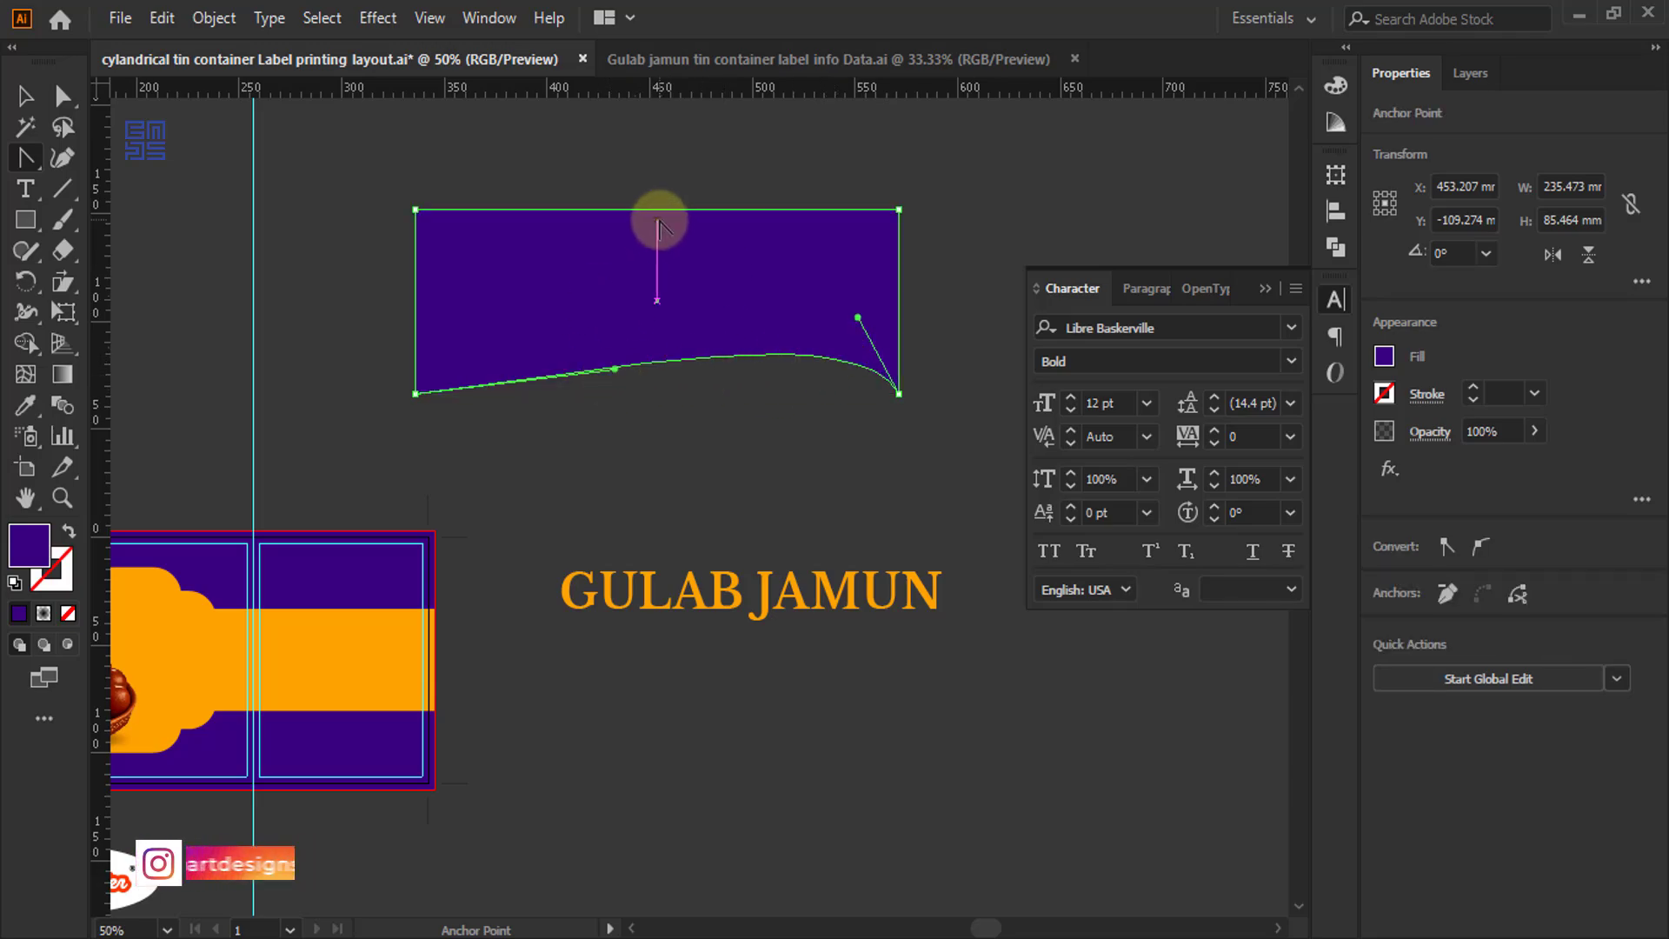
pyautogui.moveTo(657, 206); pyautogui.dragTo(660, 219)
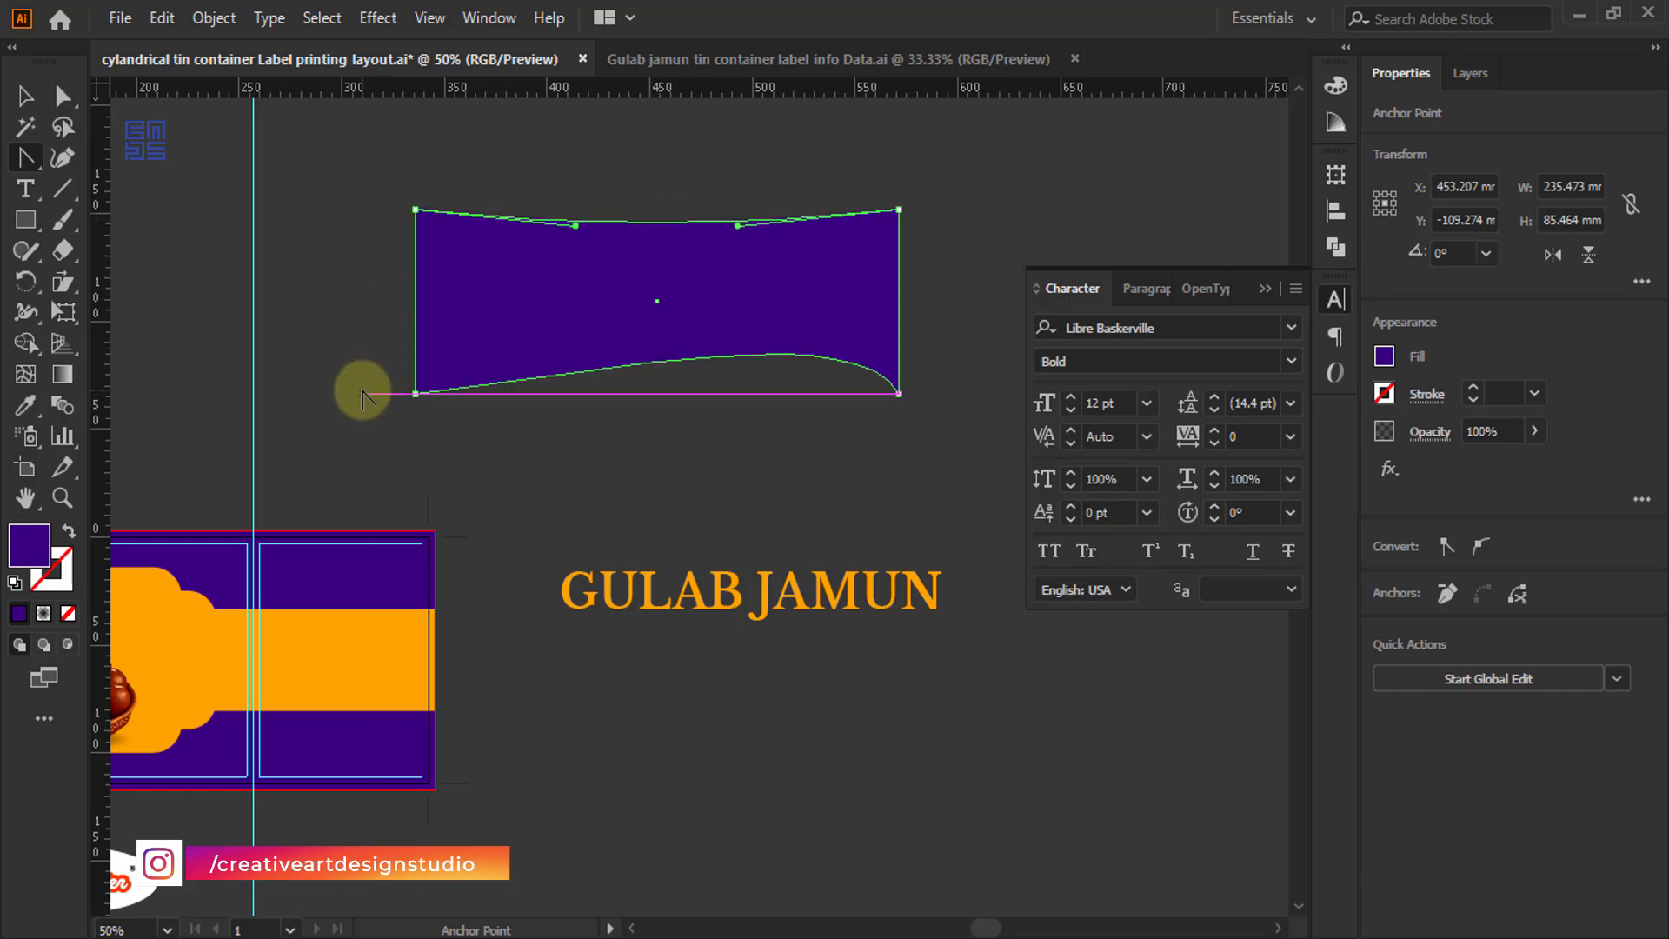
pyautogui.click(26, 97)
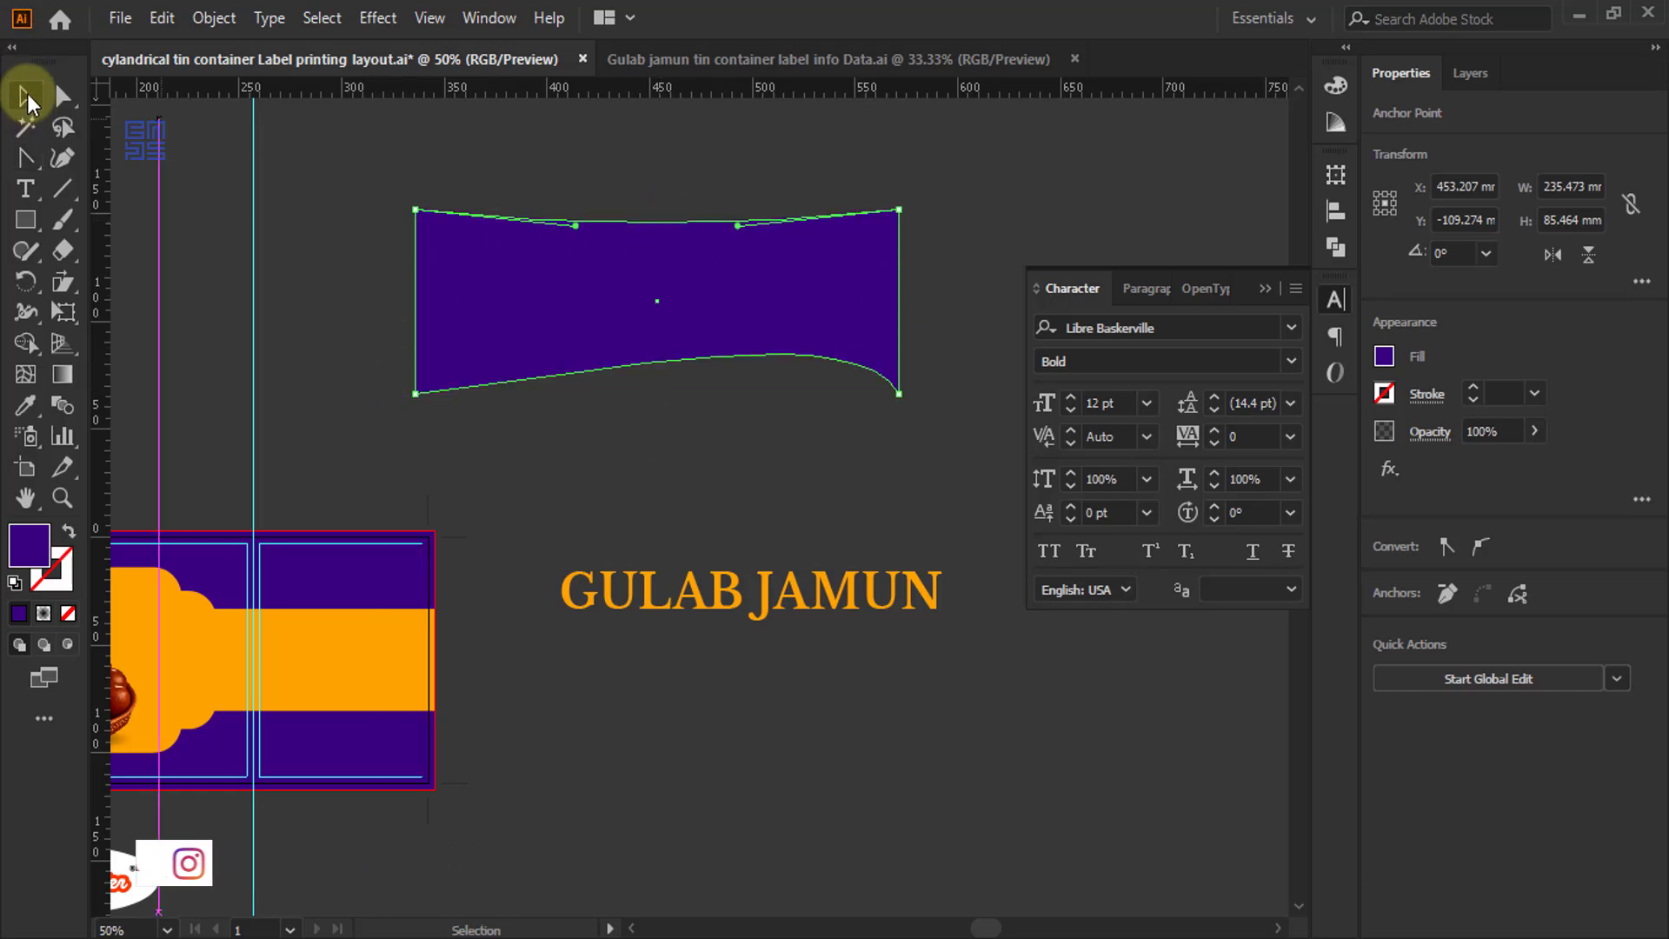
# - Draw an orange rectangle about 235 by 29 mm along the purple shape's lower edge and send it to the back
pyautogui.click(29, 223)
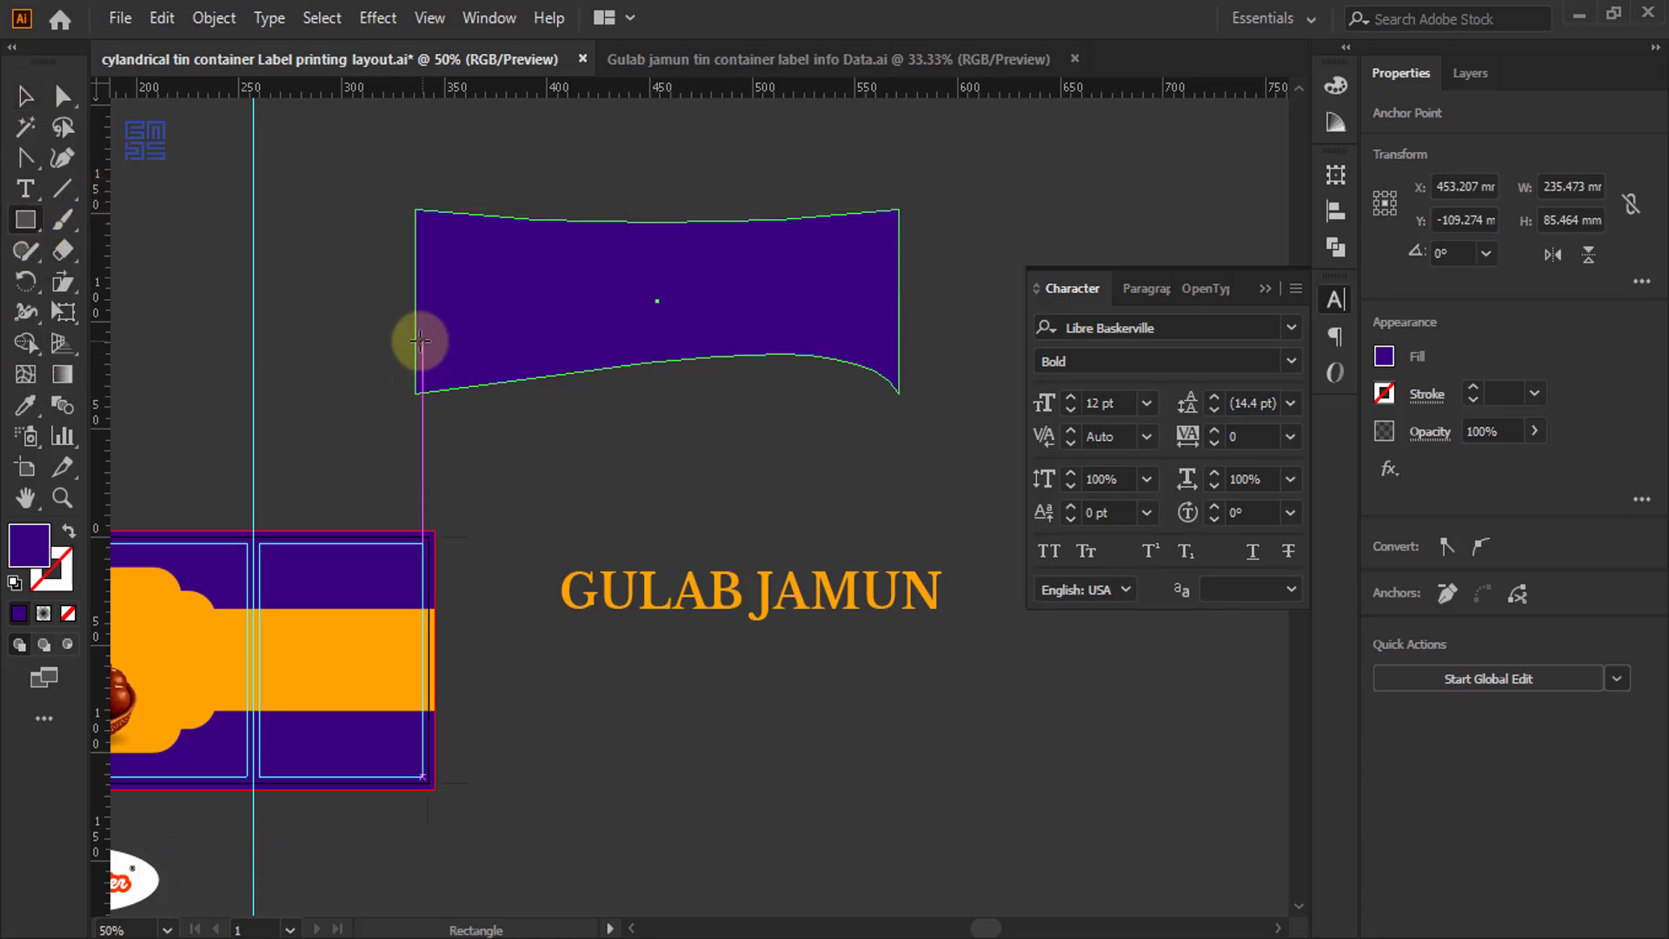
pyautogui.moveTo(415, 330); pyautogui.dragTo(897, 393)
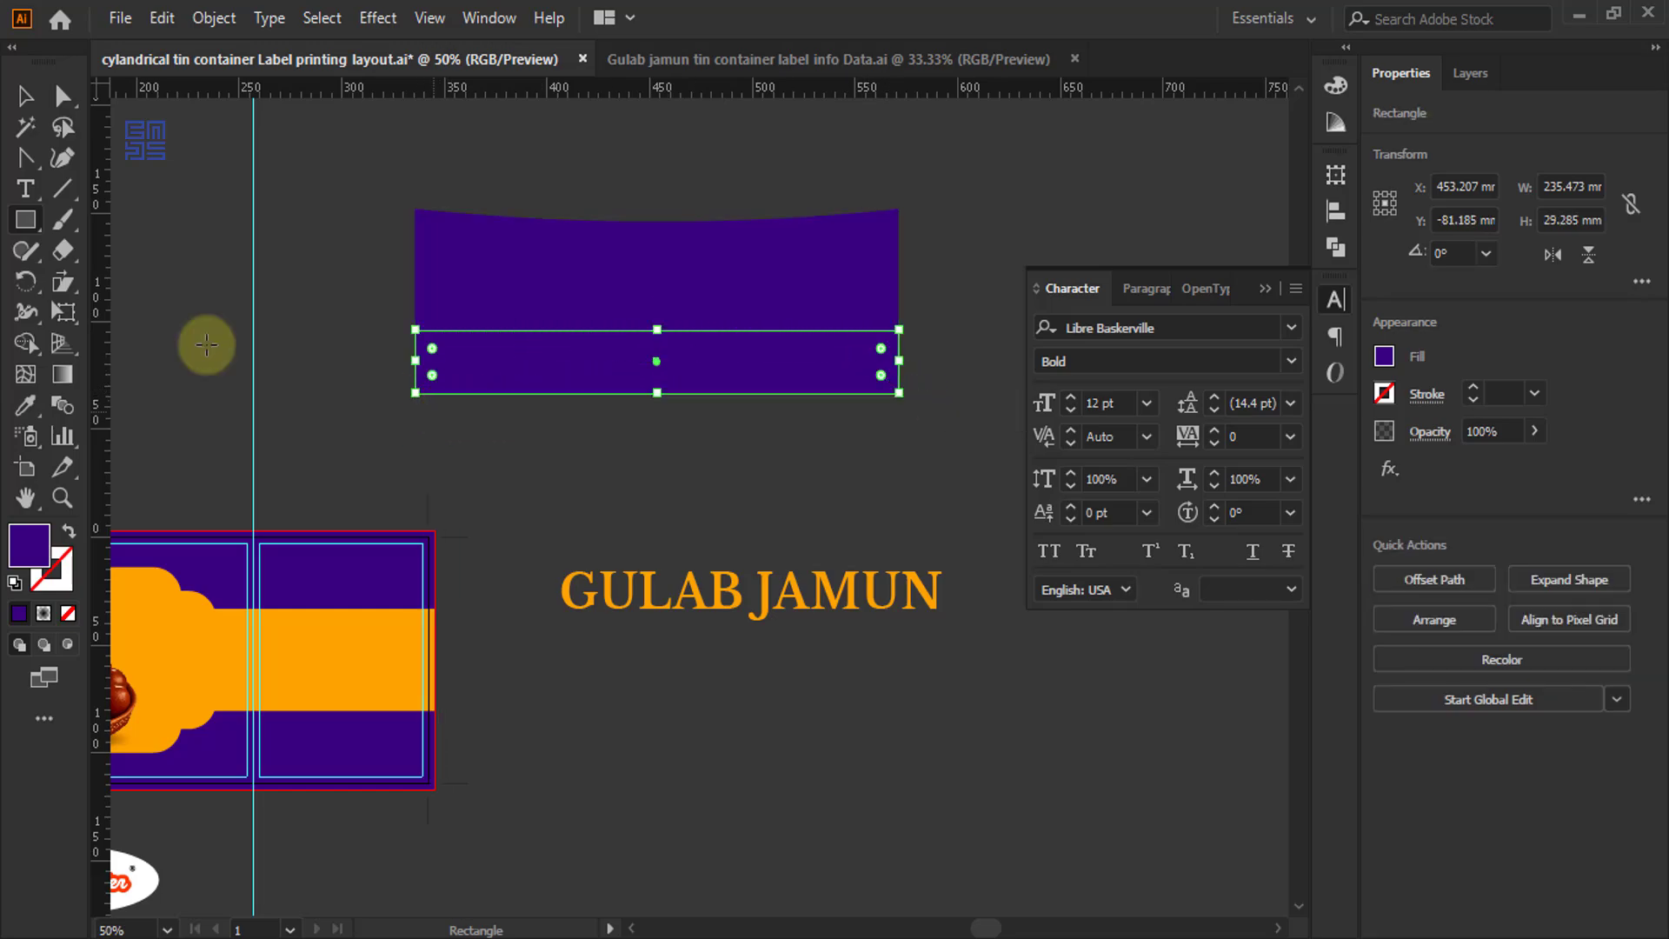
pyautogui.click(299, 632)
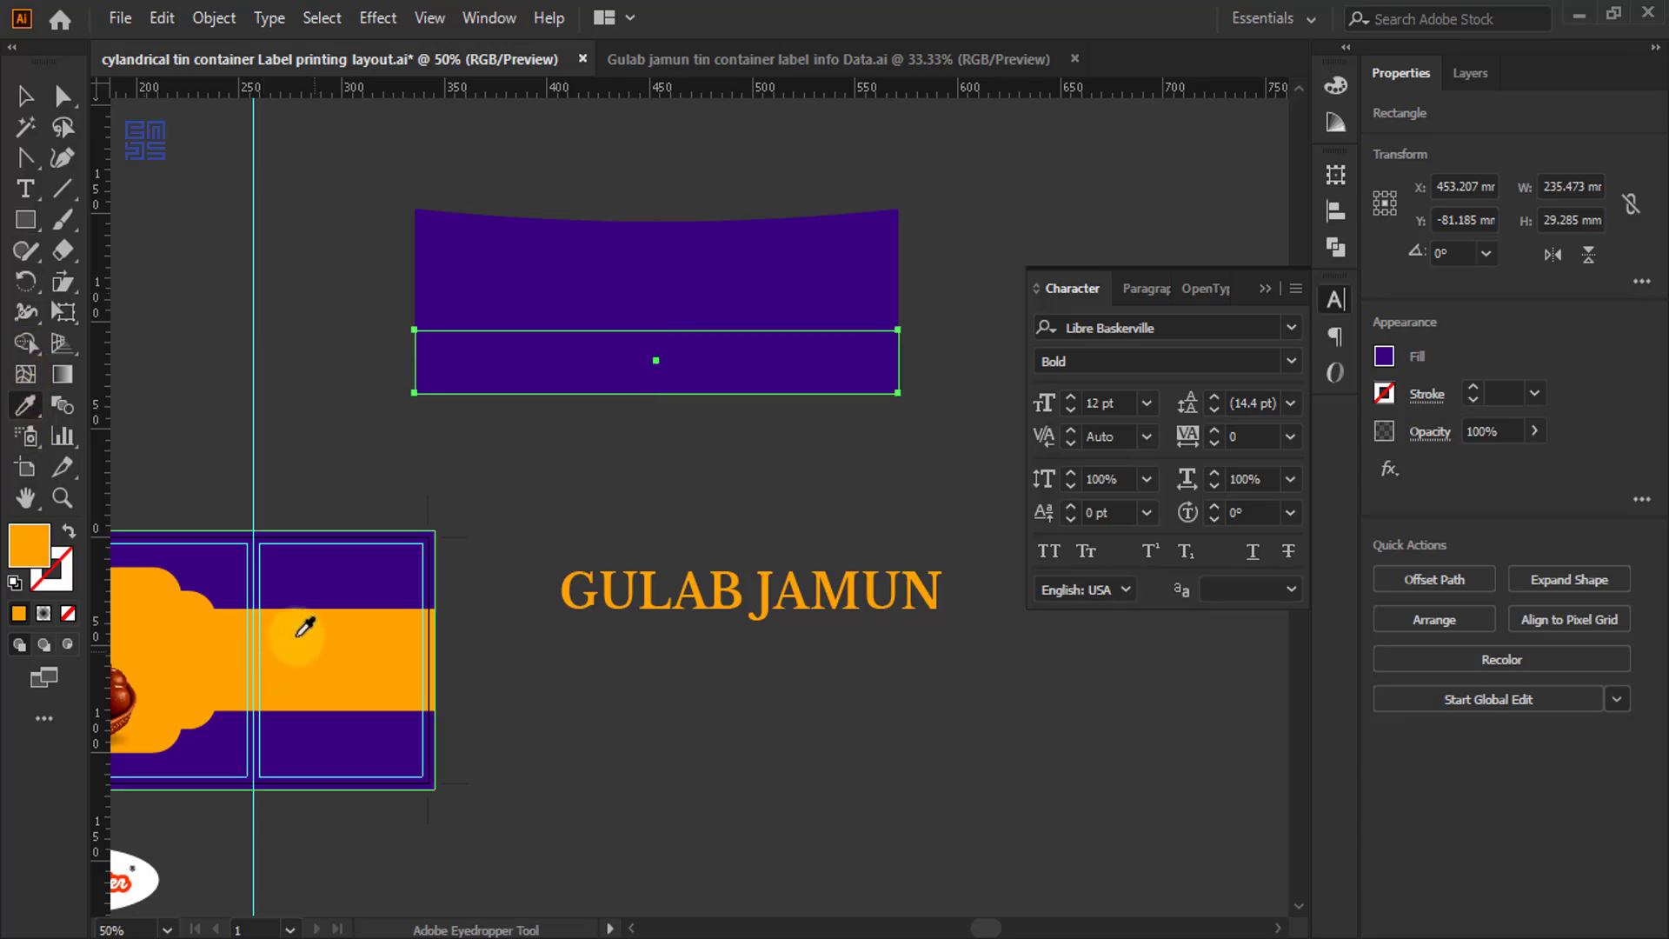
pyautogui.click(23, 97)
pyautogui.rightClick(713, 364)
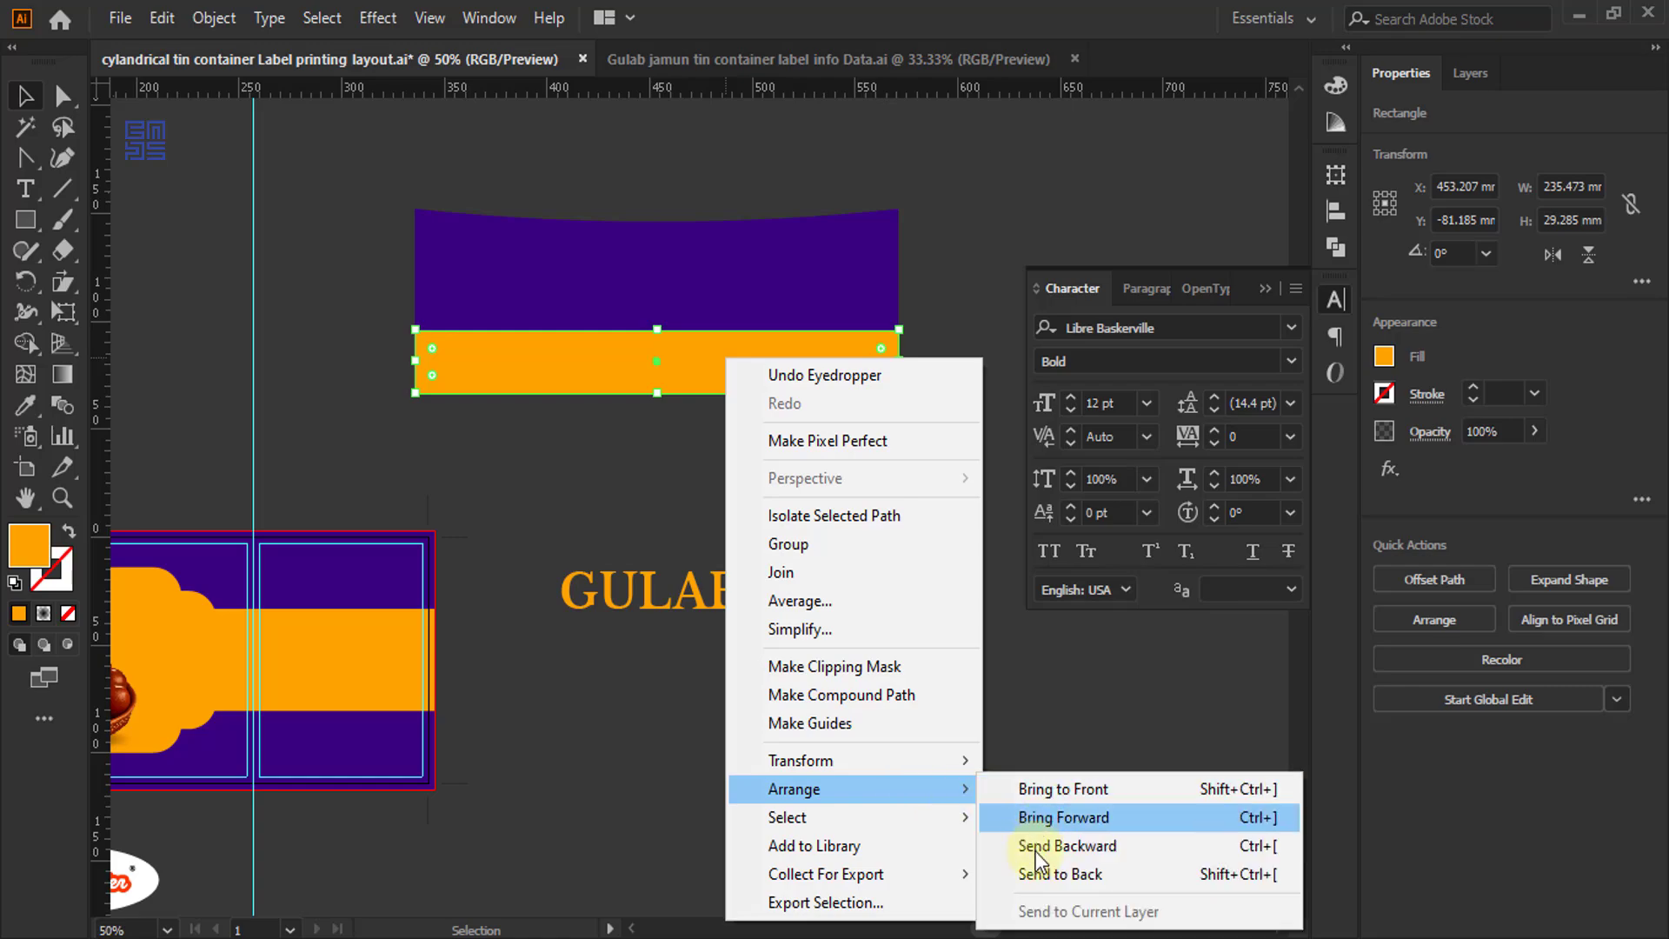
pyautogui.click(1042, 871)
pyautogui.click(758, 477)
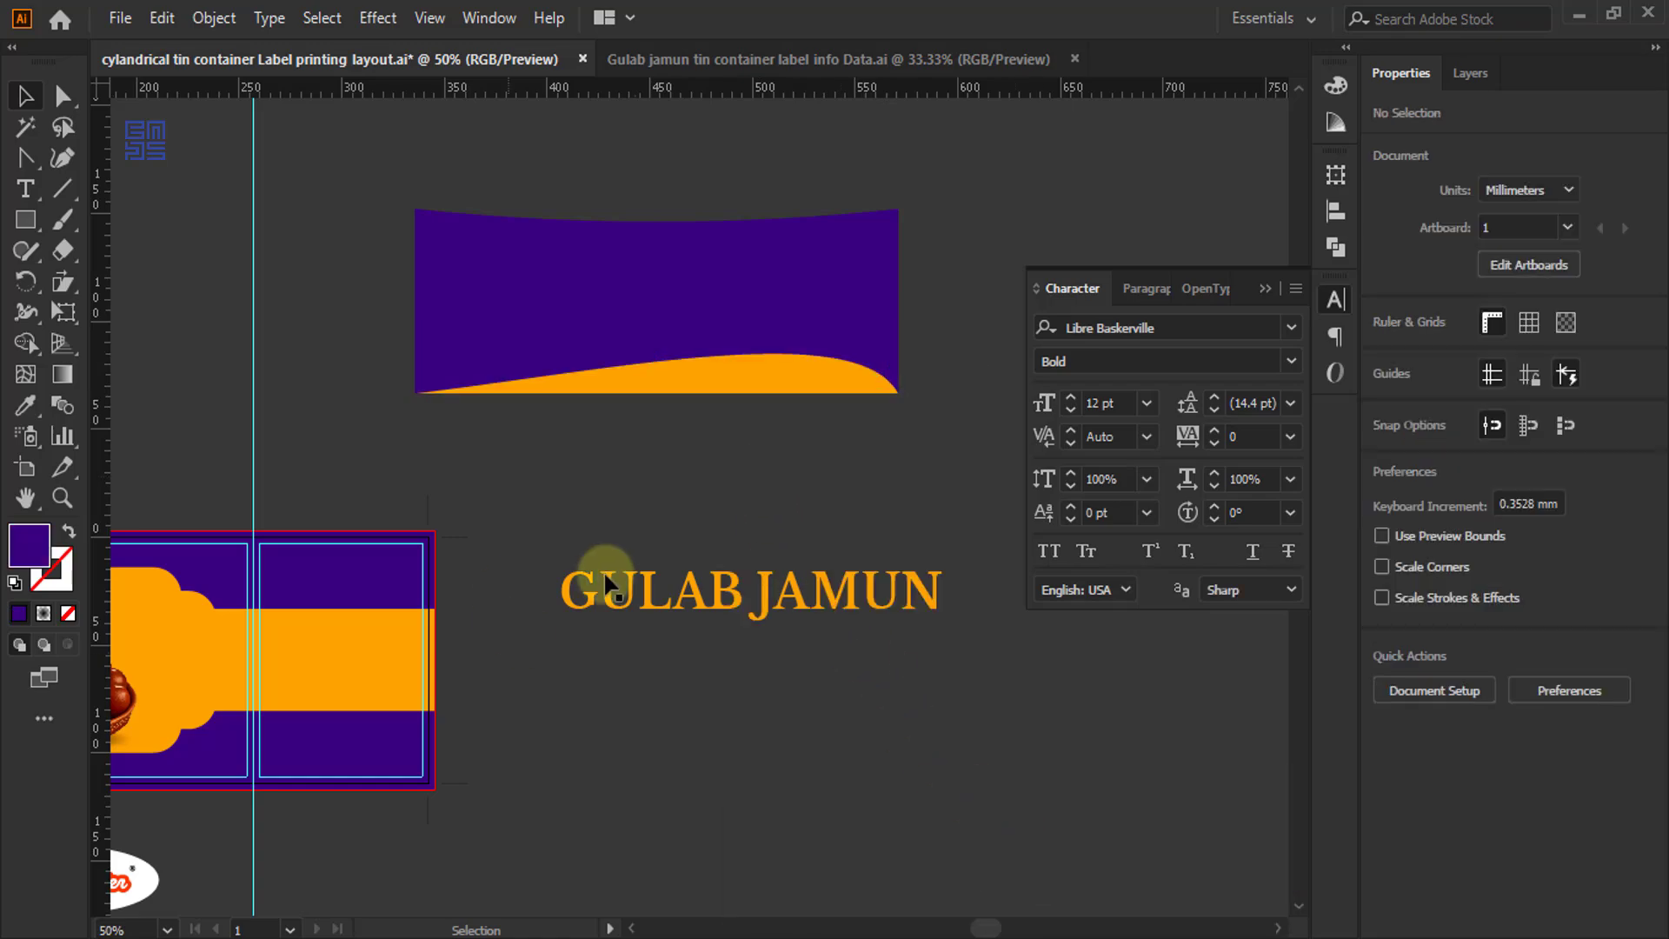
# - Move the GULAB JAMUN title onto the purple shape, centre it horizontally and raise it about 11 mm
pyautogui.moveTo(831, 612); pyautogui.dragTo(729, 300)
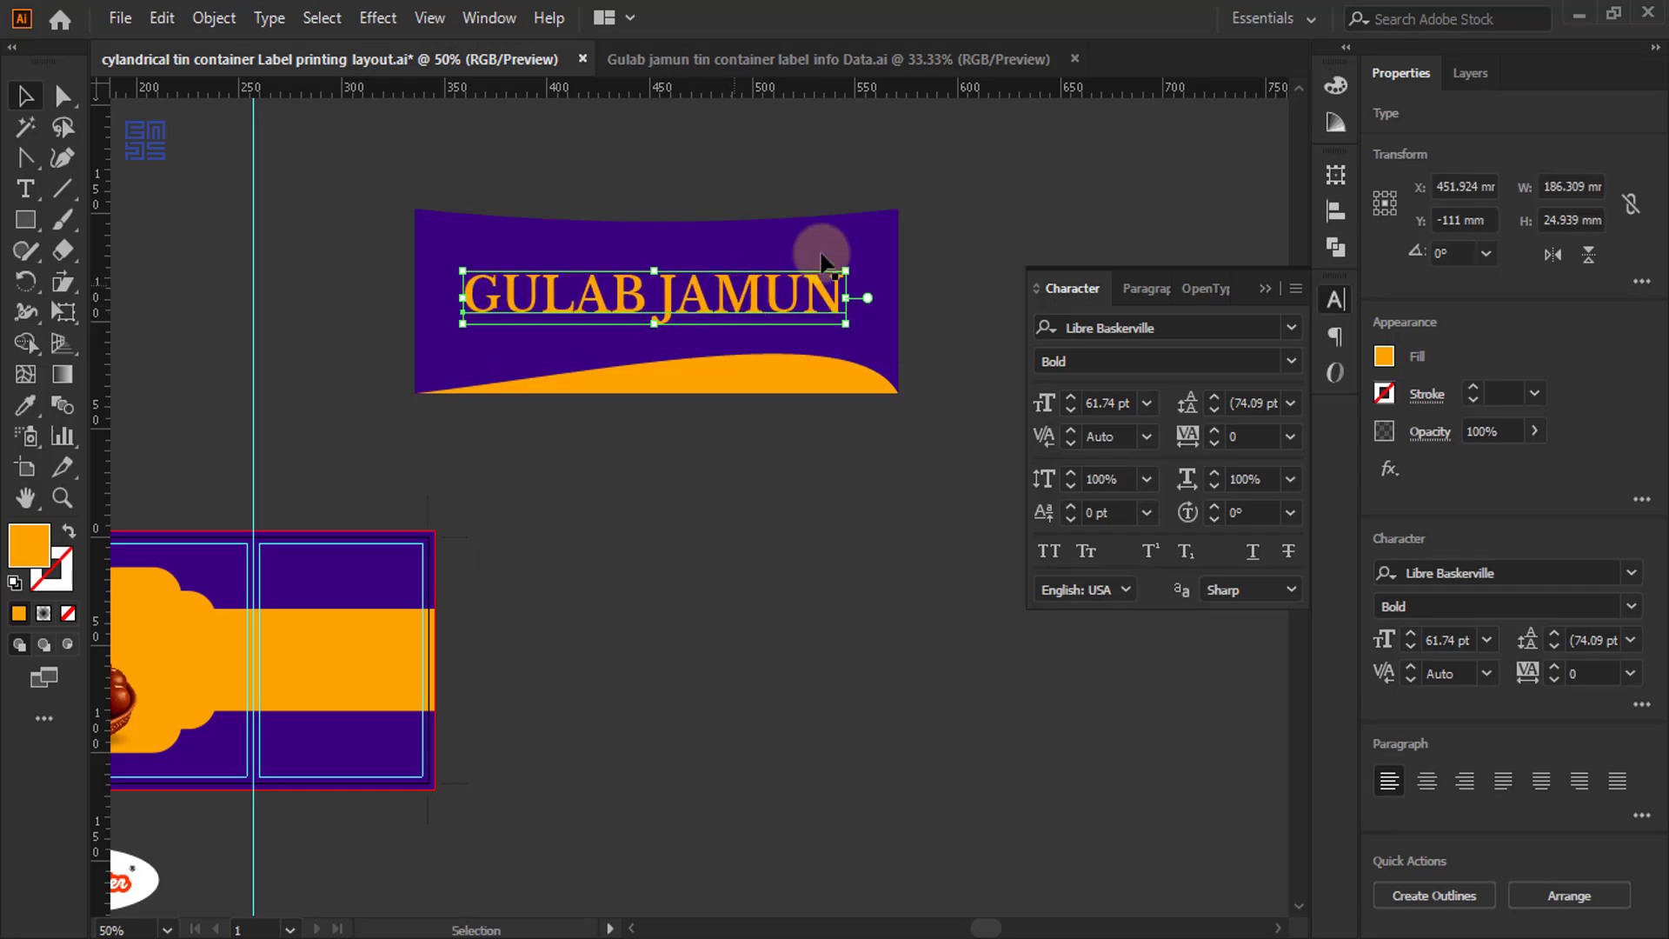
pyautogui.keyDown('shift'); pyautogui.click(884, 245); pyautogui.keyUp('shift')
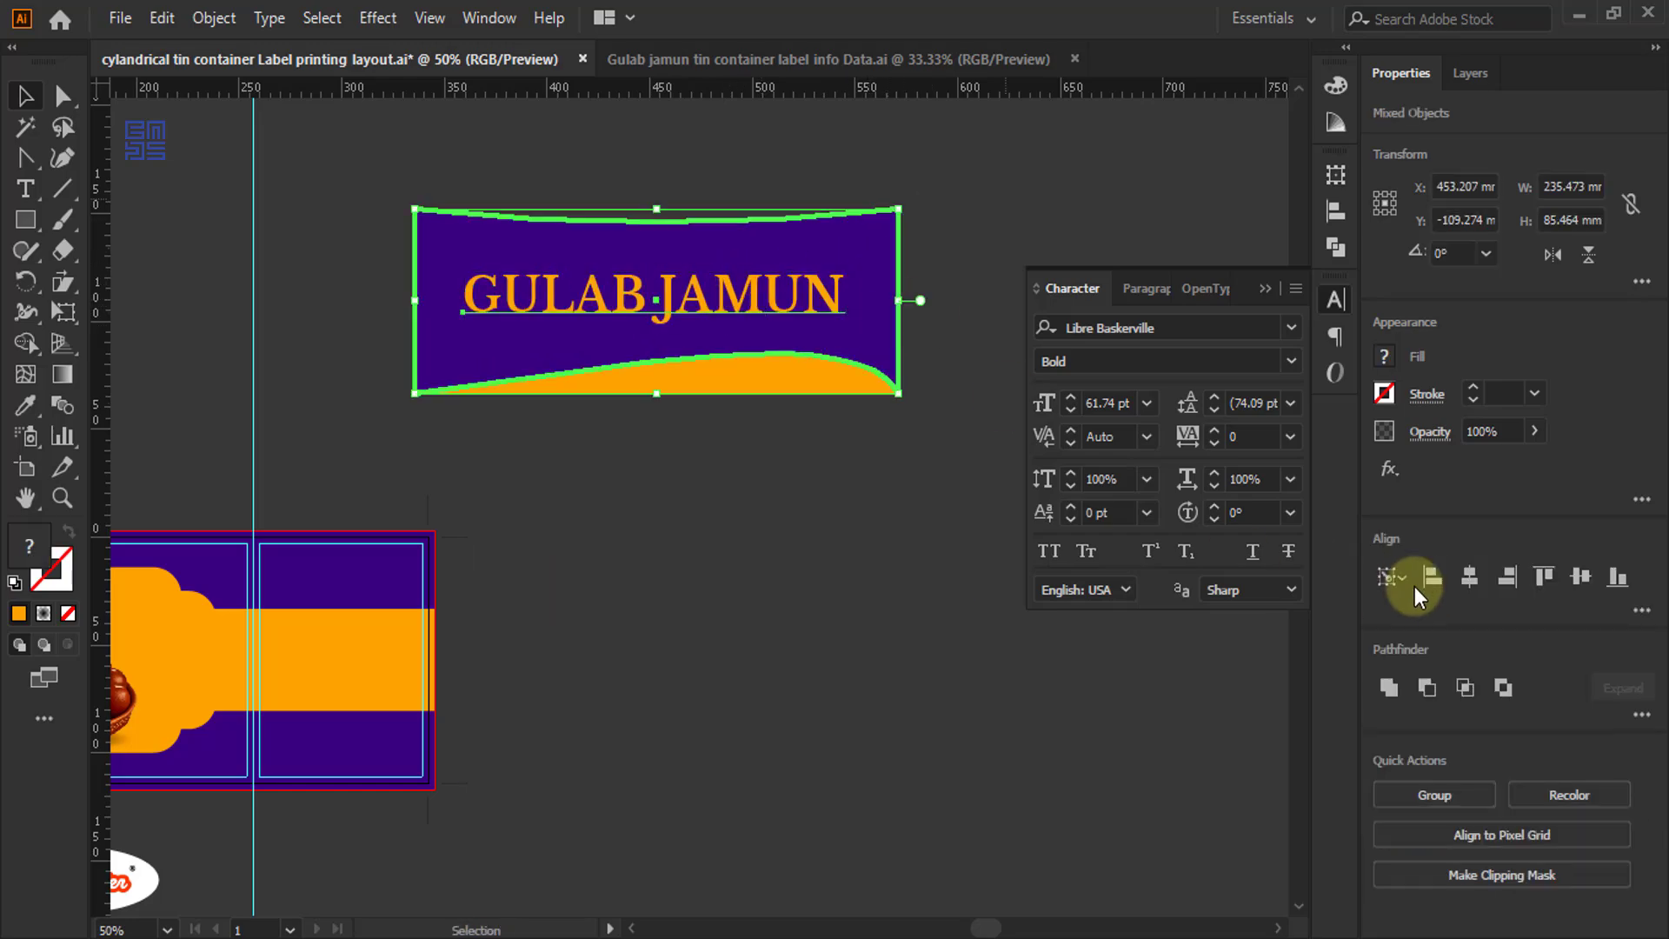
pyautogui.click(1468, 577)
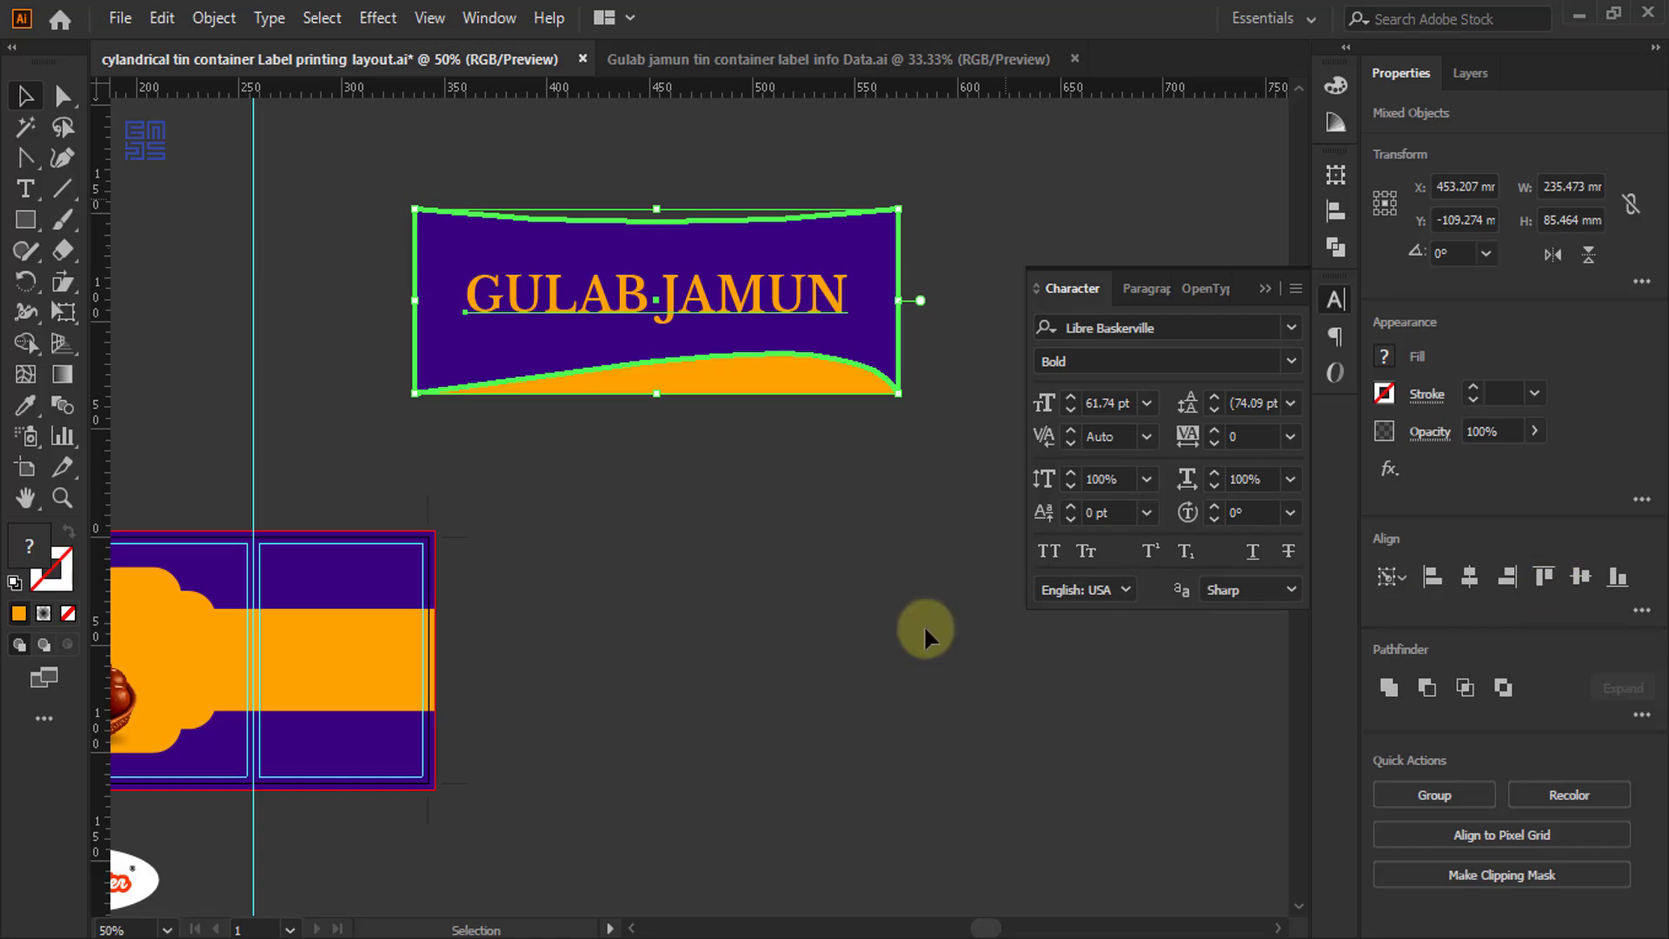
pyautogui.click(347, 321)
pyautogui.scroll(1, 548, 216)
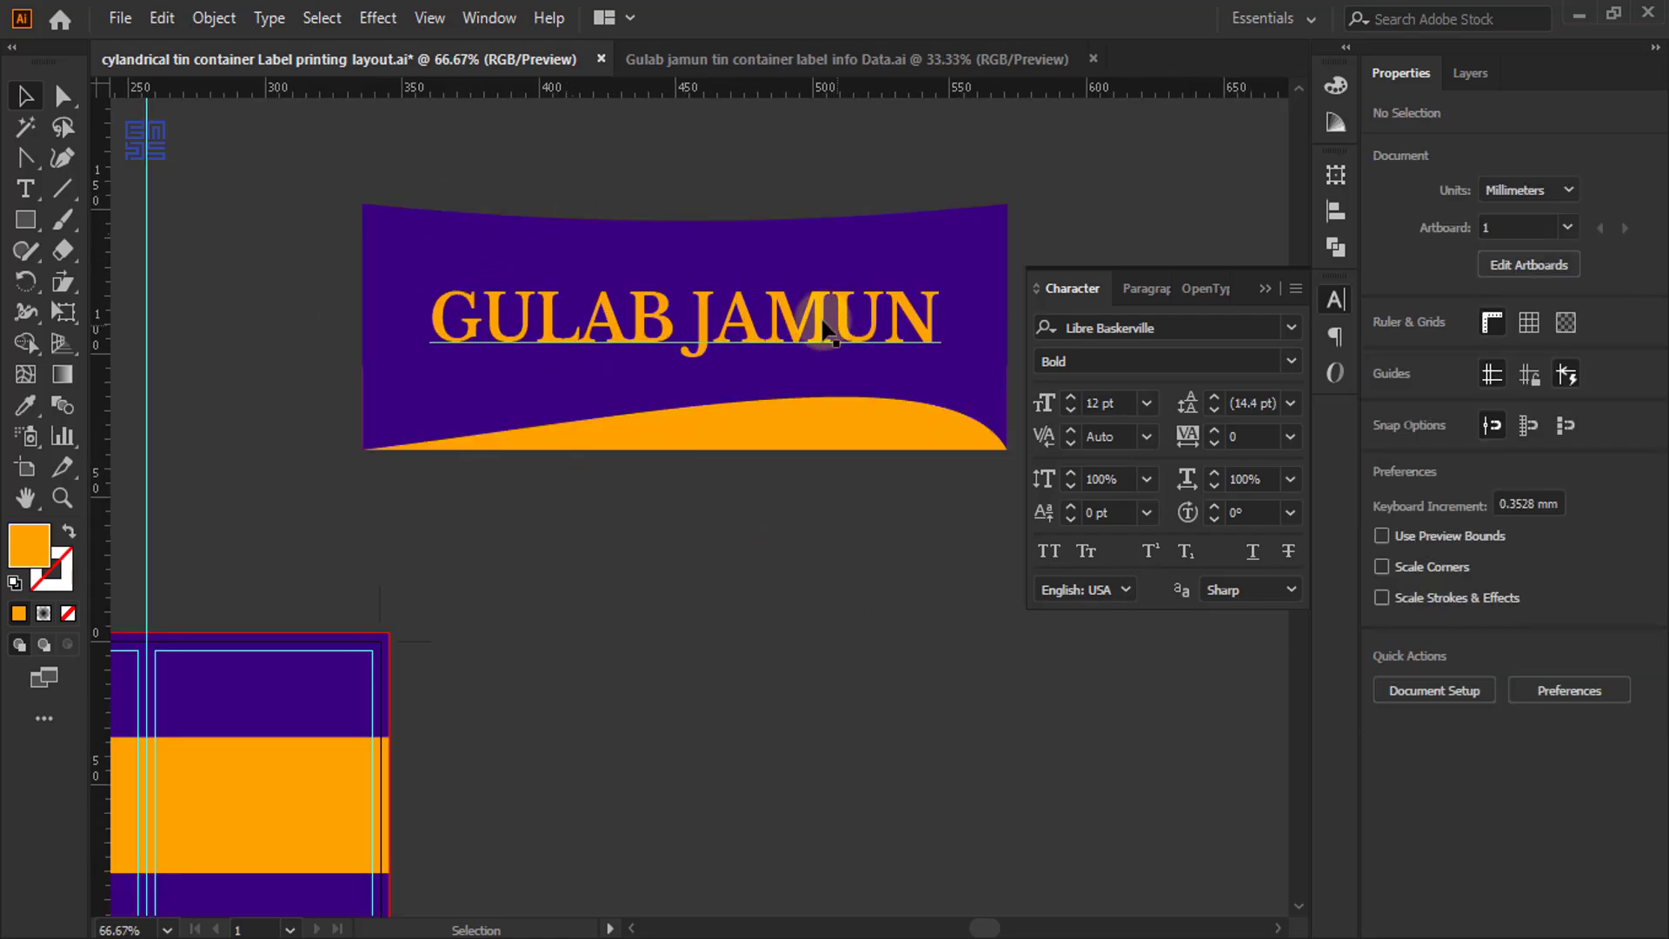
pyautogui.moveTo(821, 325); pyautogui.dragTo(822, 296)
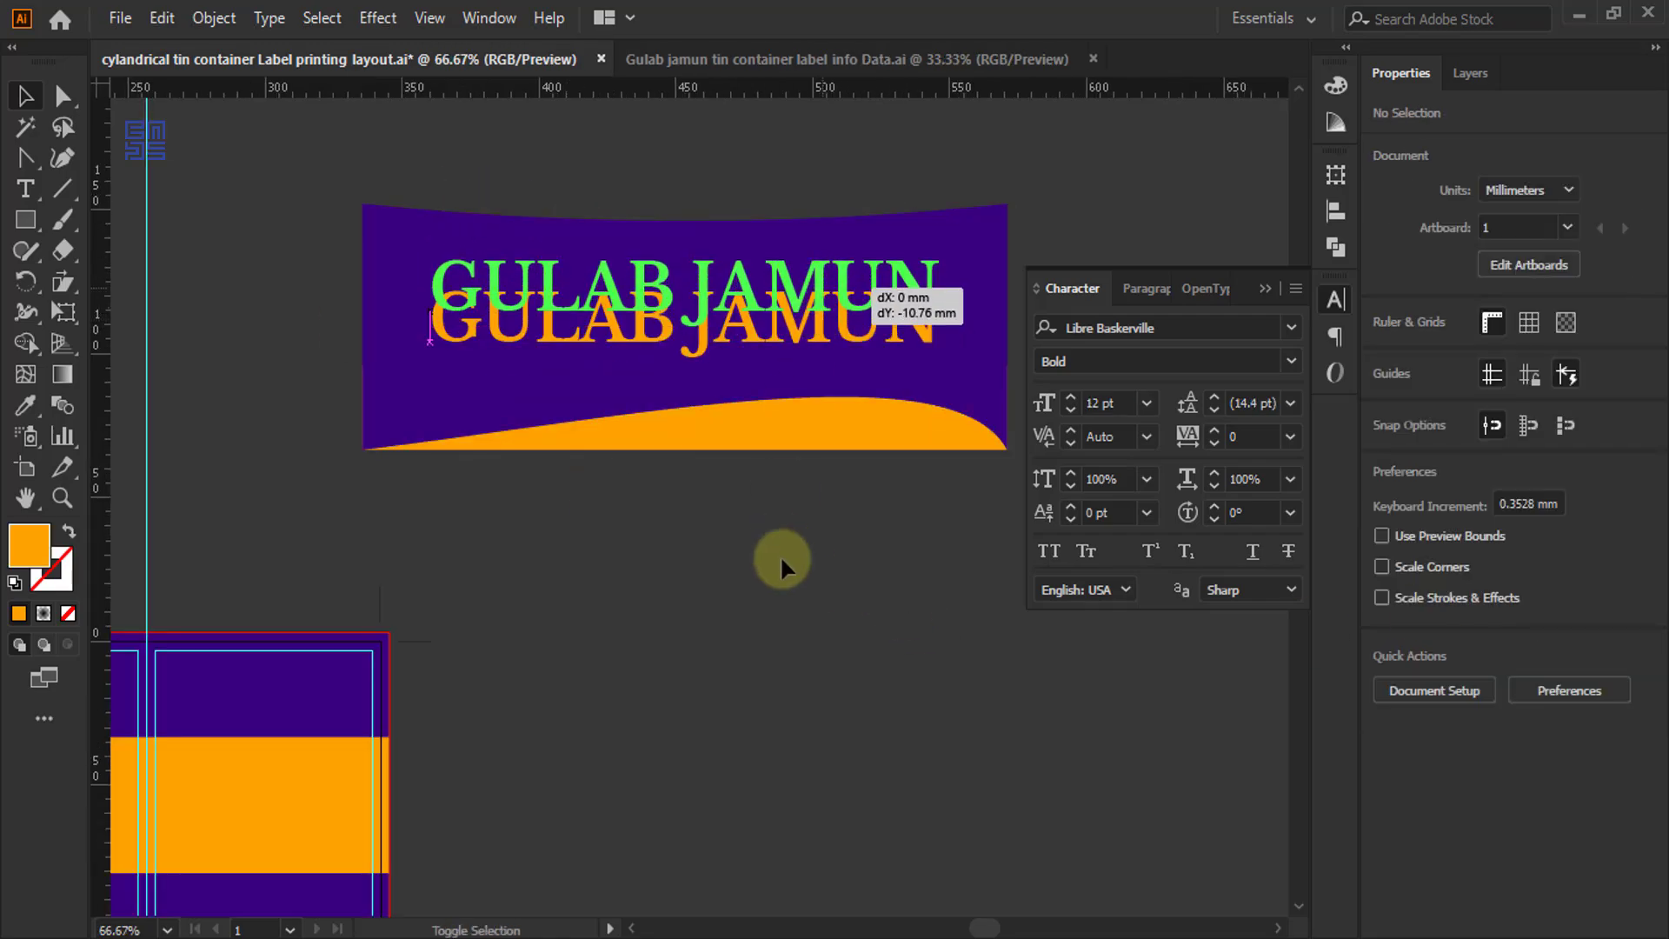
pyautogui.moveTo(781, 560); pyautogui.dragTo(781, 556)
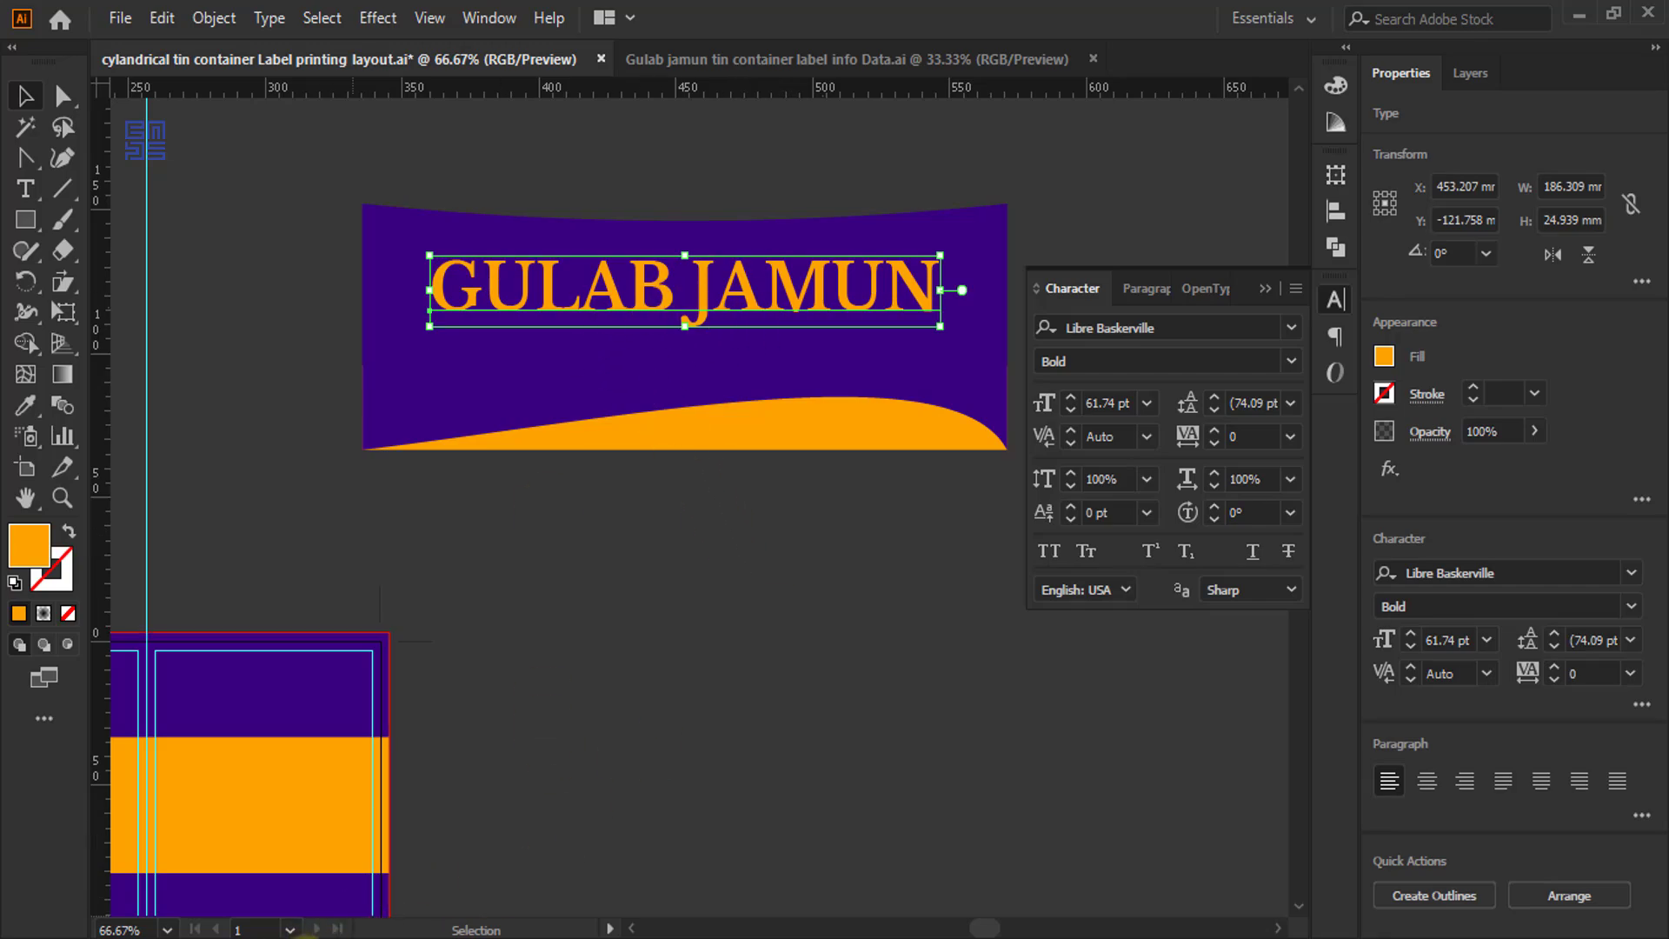
# - Check the tag line in the Notepad label data and place the "Extra soft Extra rich" text below the title on the purple shape
pyautogui.click(291, 937)
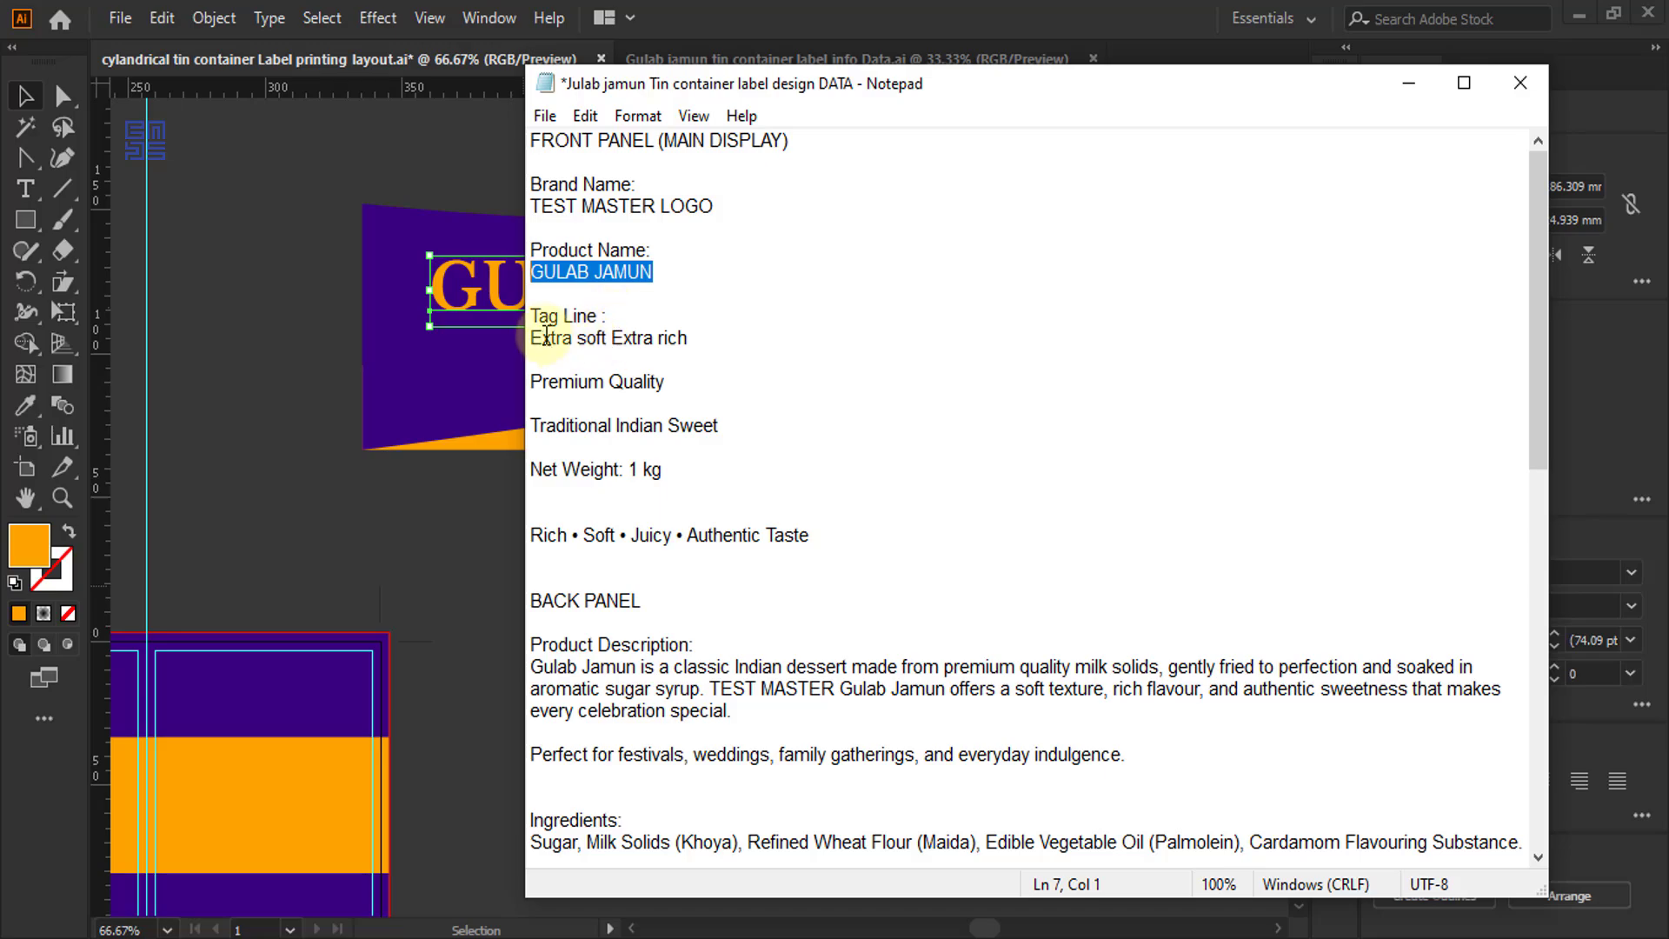
pyautogui.moveTo(598, 317); pyautogui.dragTo(530, 317)
pyautogui.moveTo(679, 338); pyautogui.dragTo(657, 339)
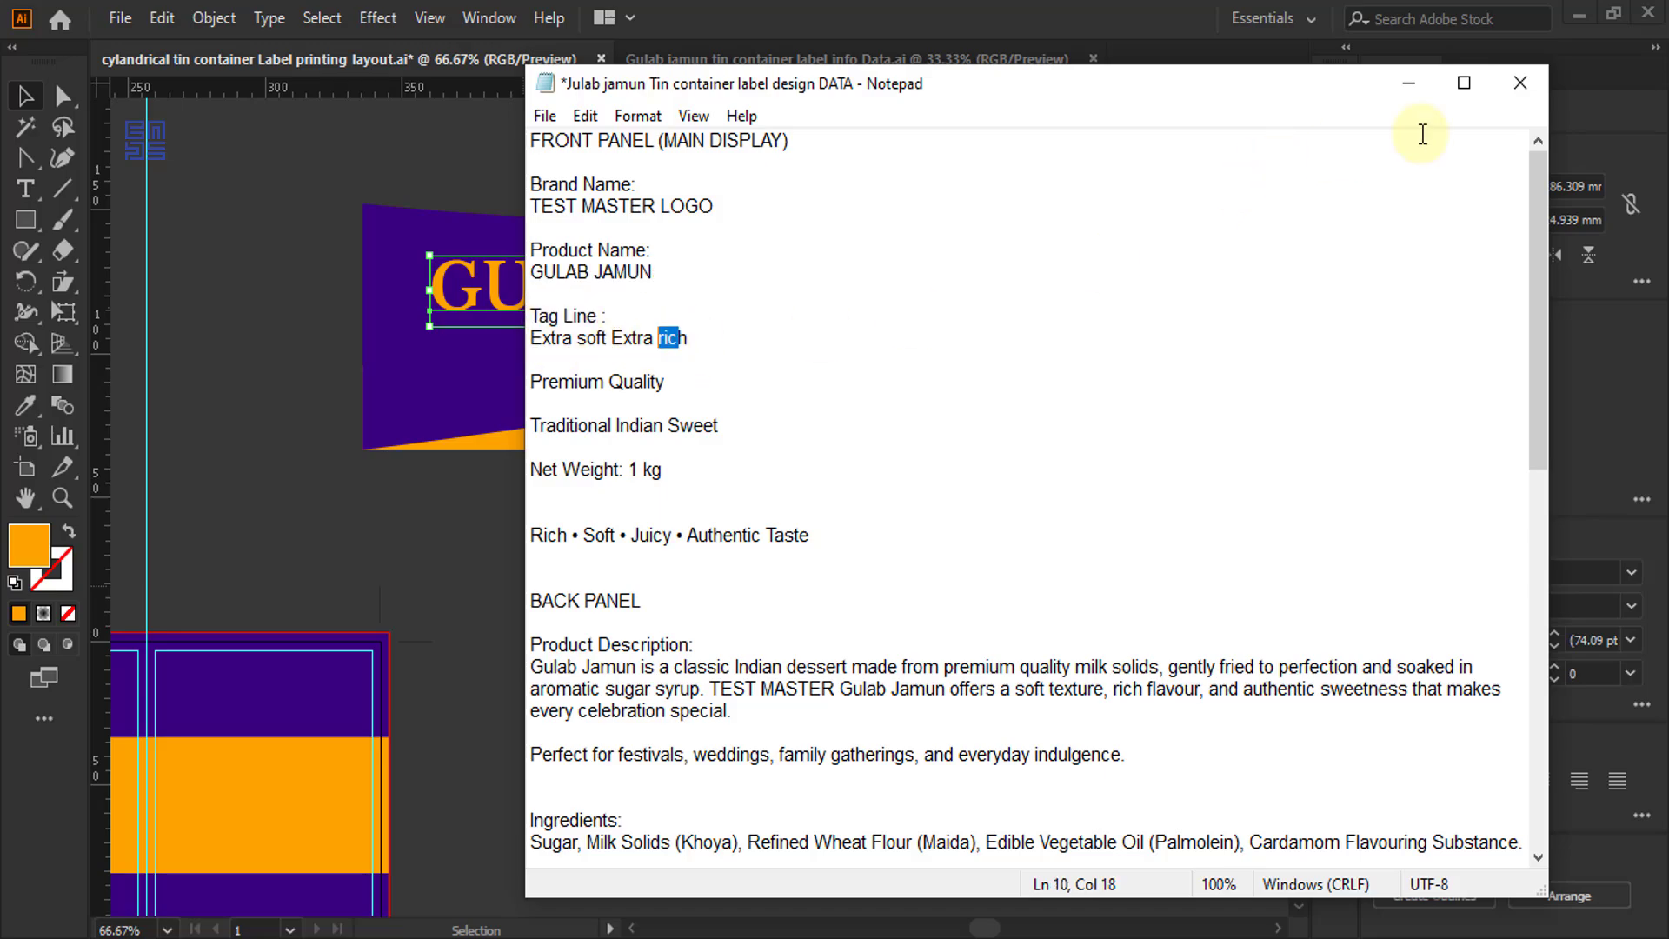
pyautogui.click(1417, 94)
pyautogui.scroll(-3, 676, 730)
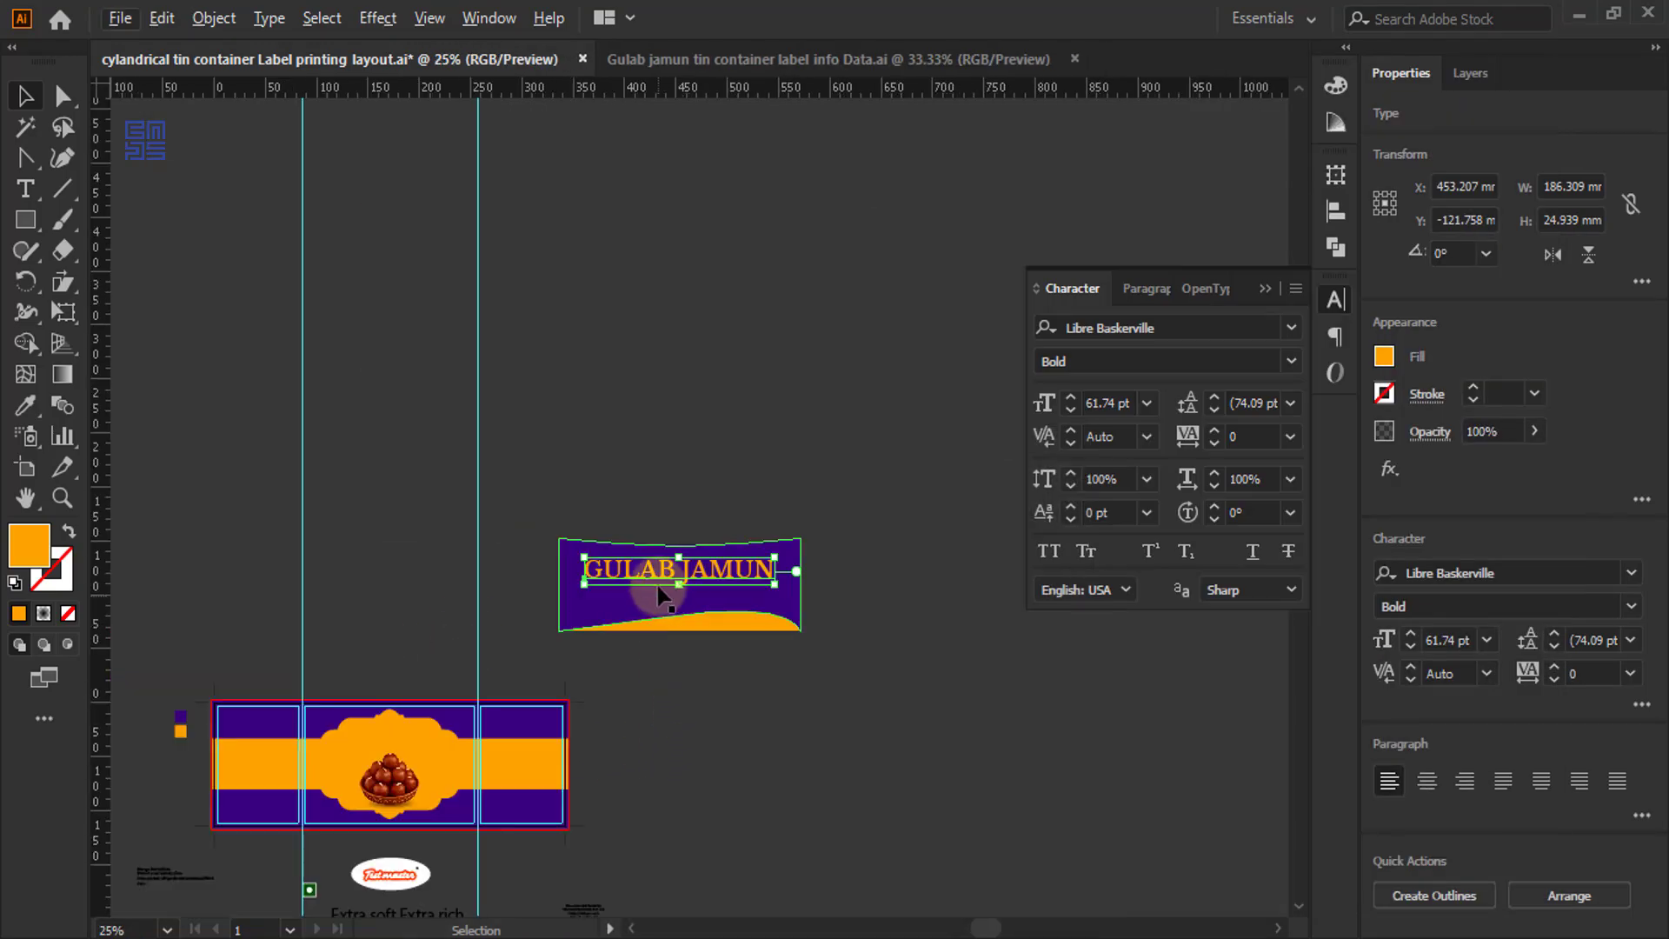
pyautogui.scroll(-2, 670, 540)
pyautogui.scroll(4, 491, 826)
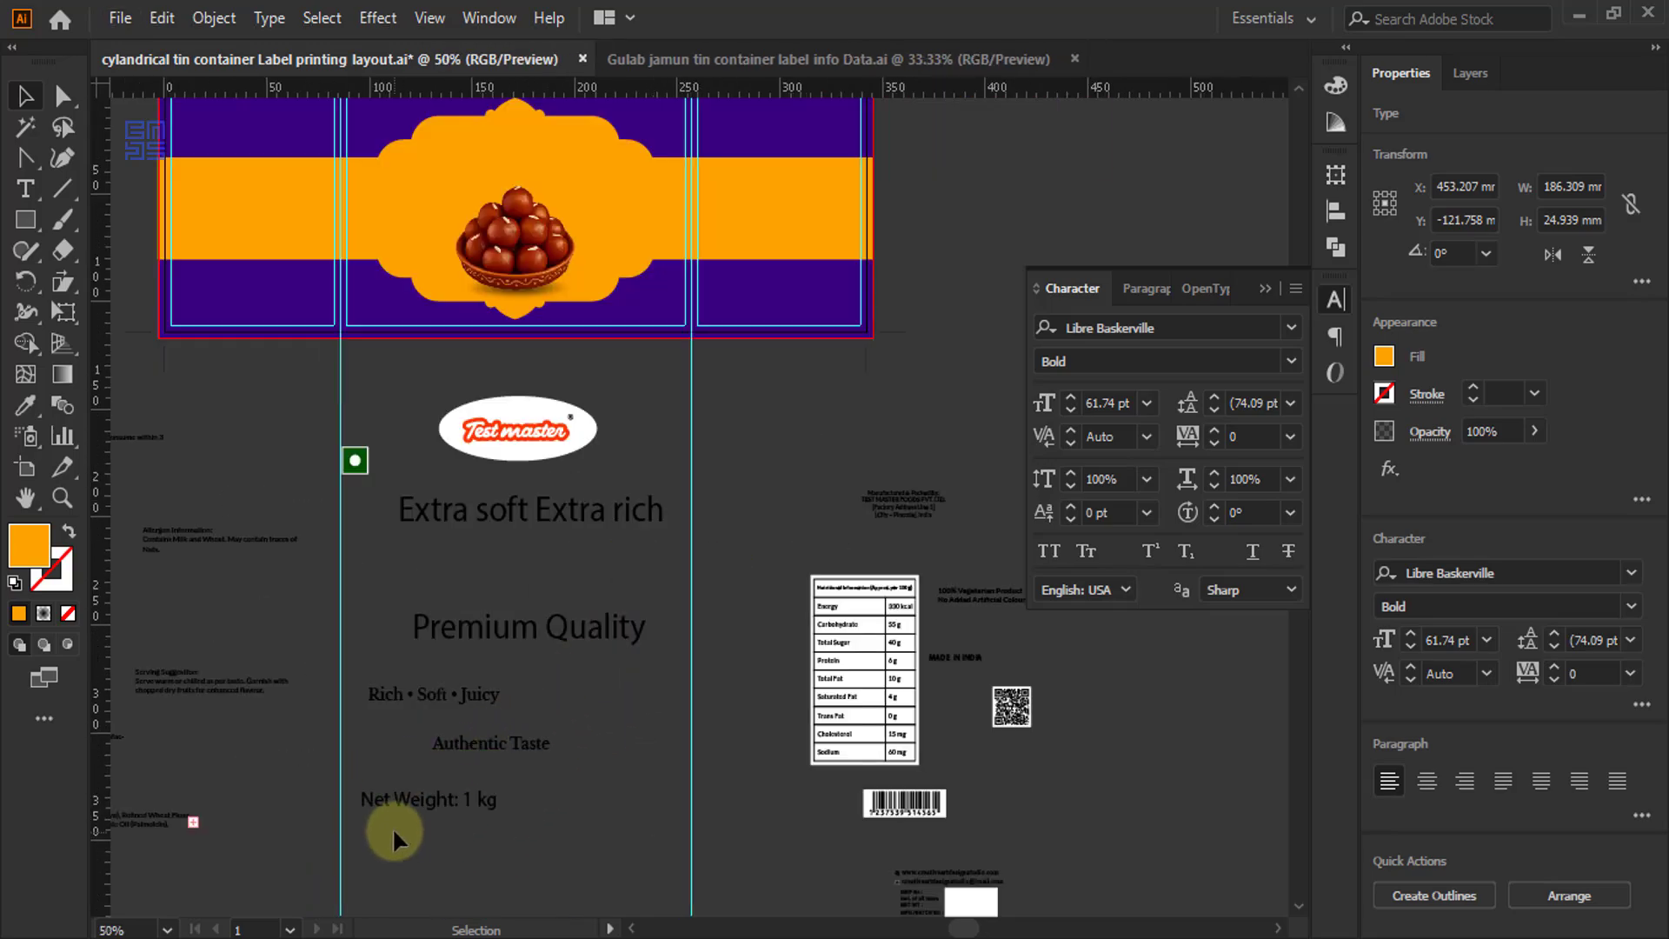
pyautogui.click(485, 535)
pyautogui.scroll(-1, 290, 744)
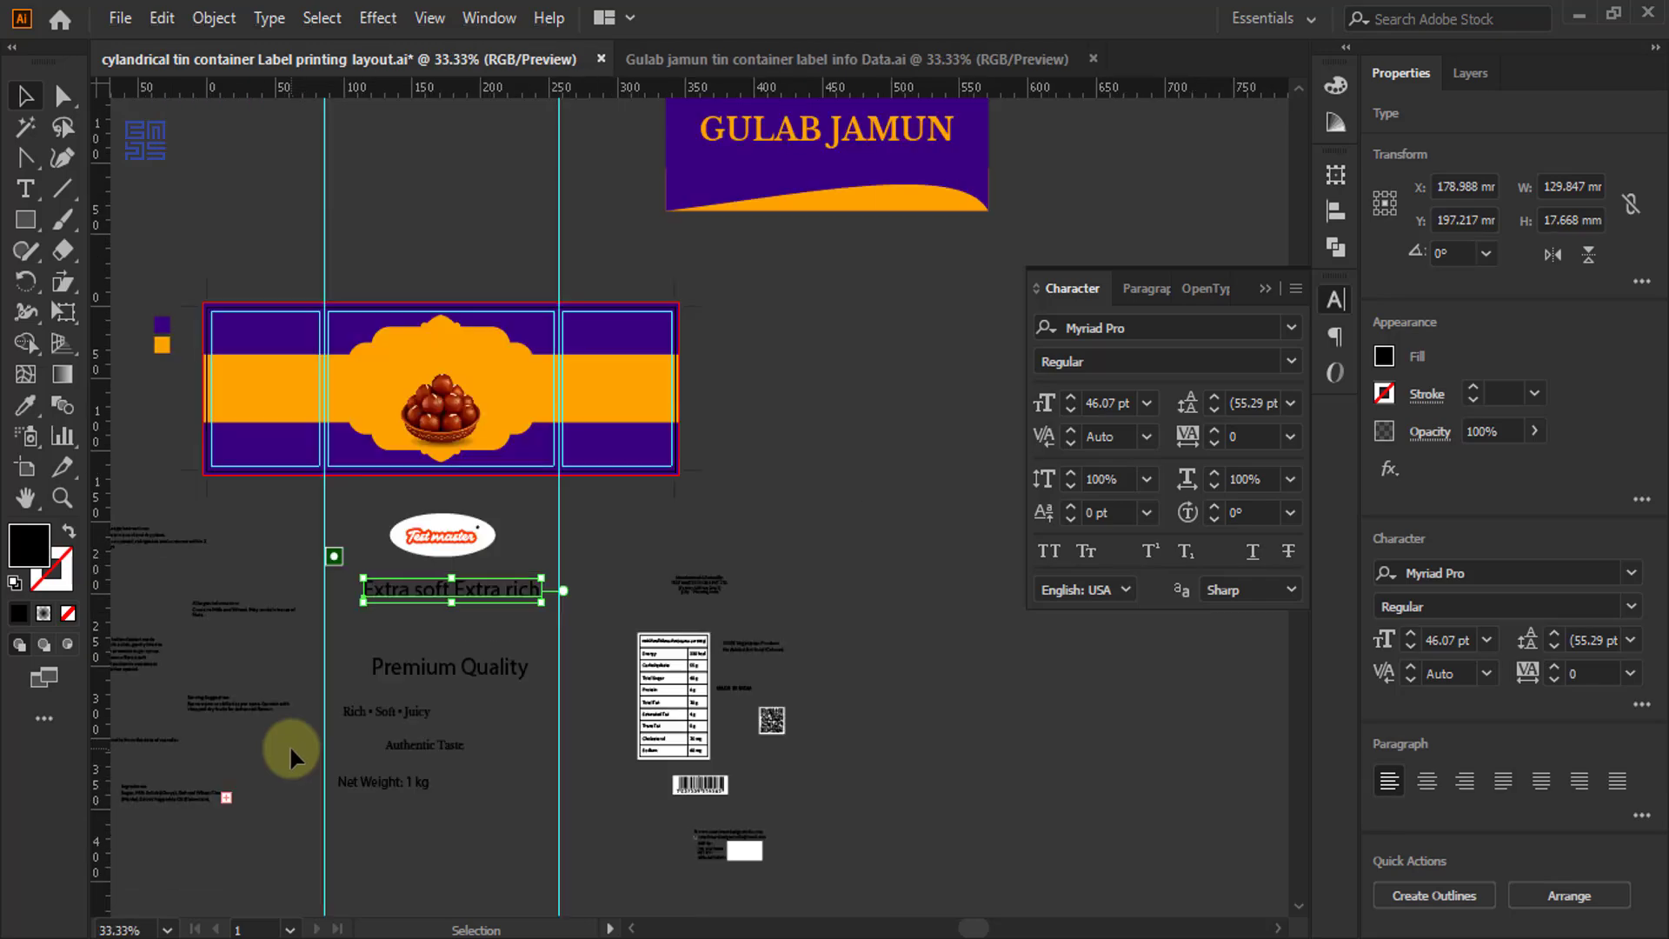
pyautogui.moveTo(481, 587); pyautogui.dragTo(888, 258)
pyautogui.scroll(3, 877, 252)
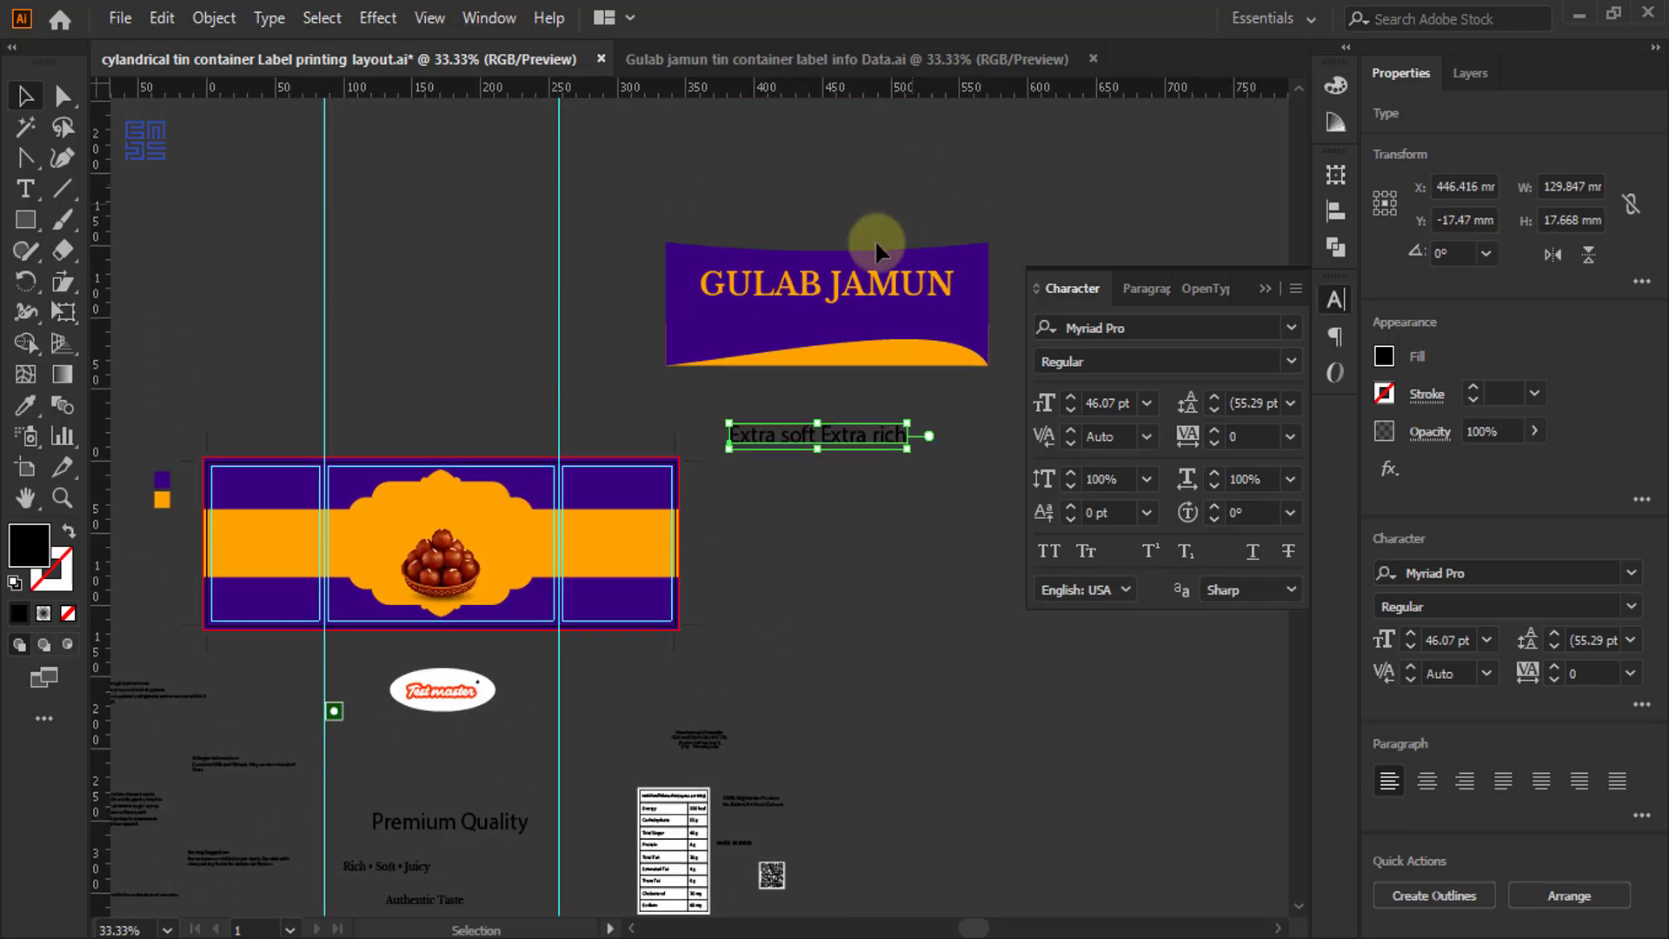
pyautogui.scroll(2, 934, 294)
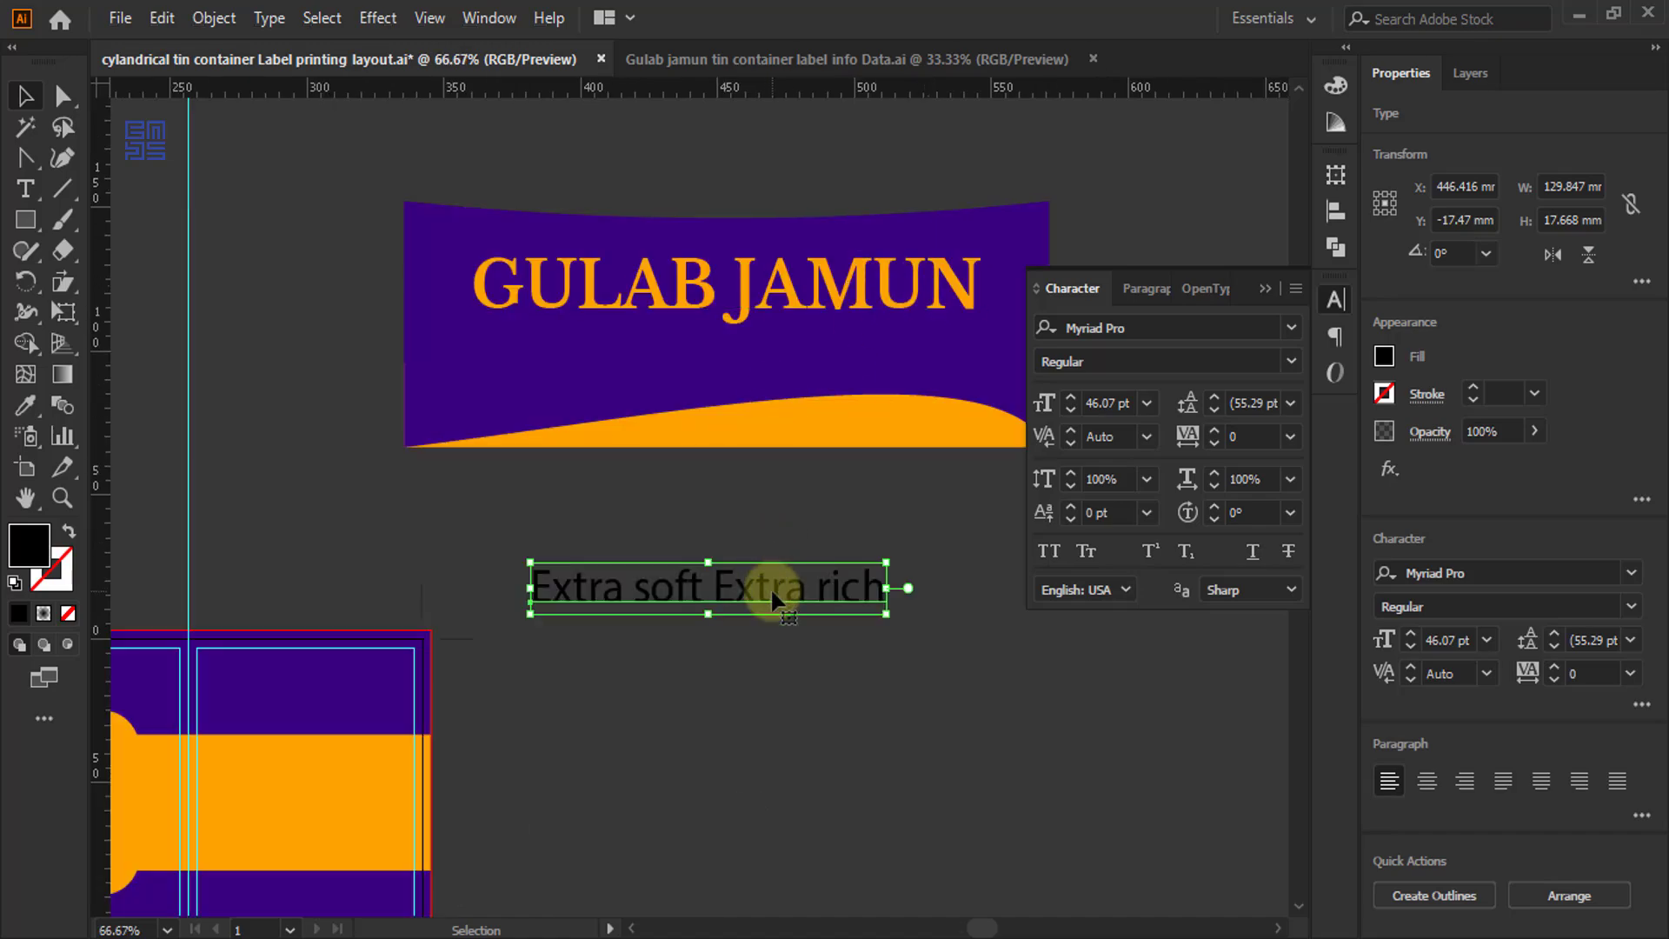
pyautogui.moveTo(770, 587); pyautogui.dragTo(770, 357)
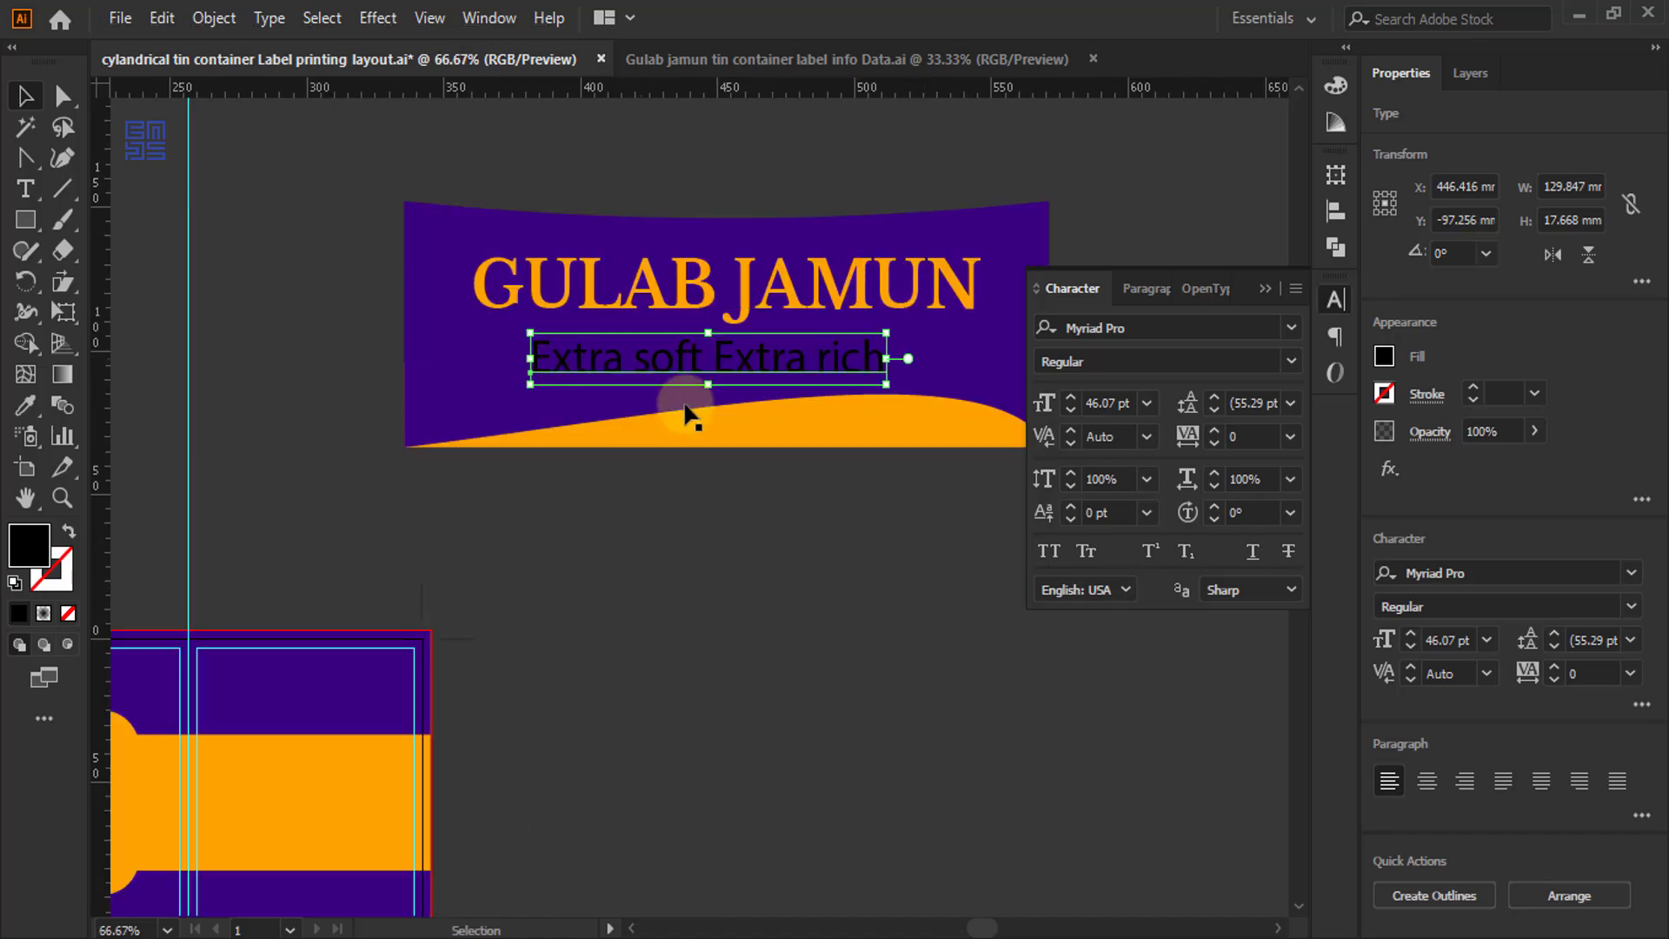
# - Fill the "Extra soft Extra rich" tag line with white and enlarge it to about 173 mm wide
pyautogui.click(1335, 86)
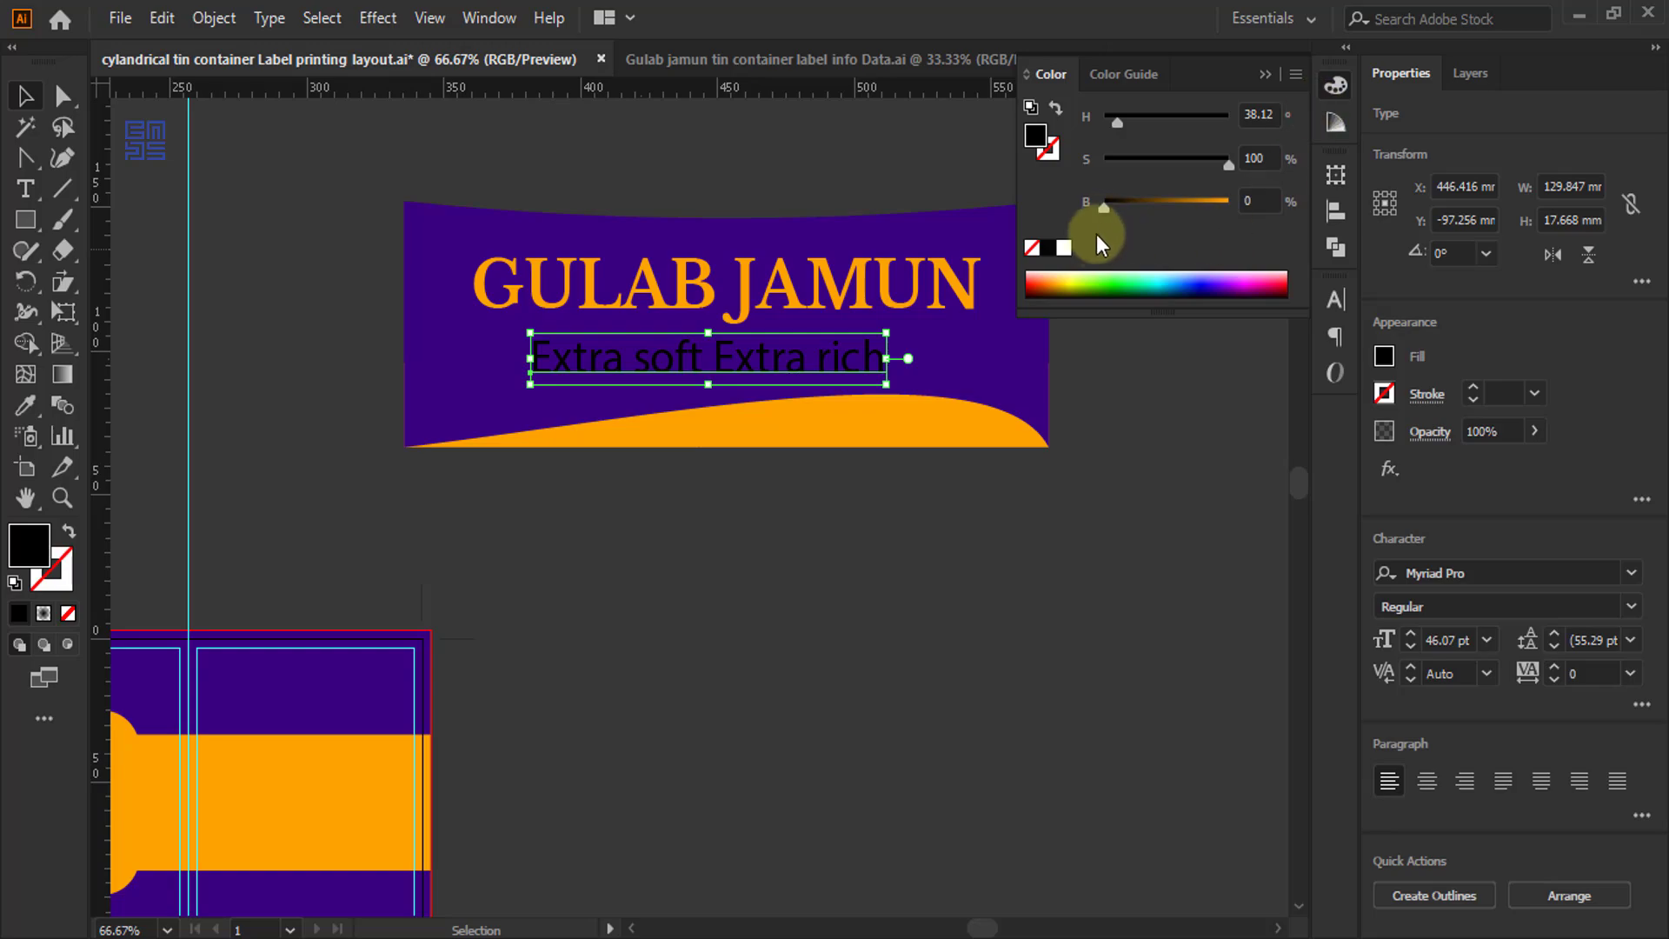
pyautogui.click(1064, 248)
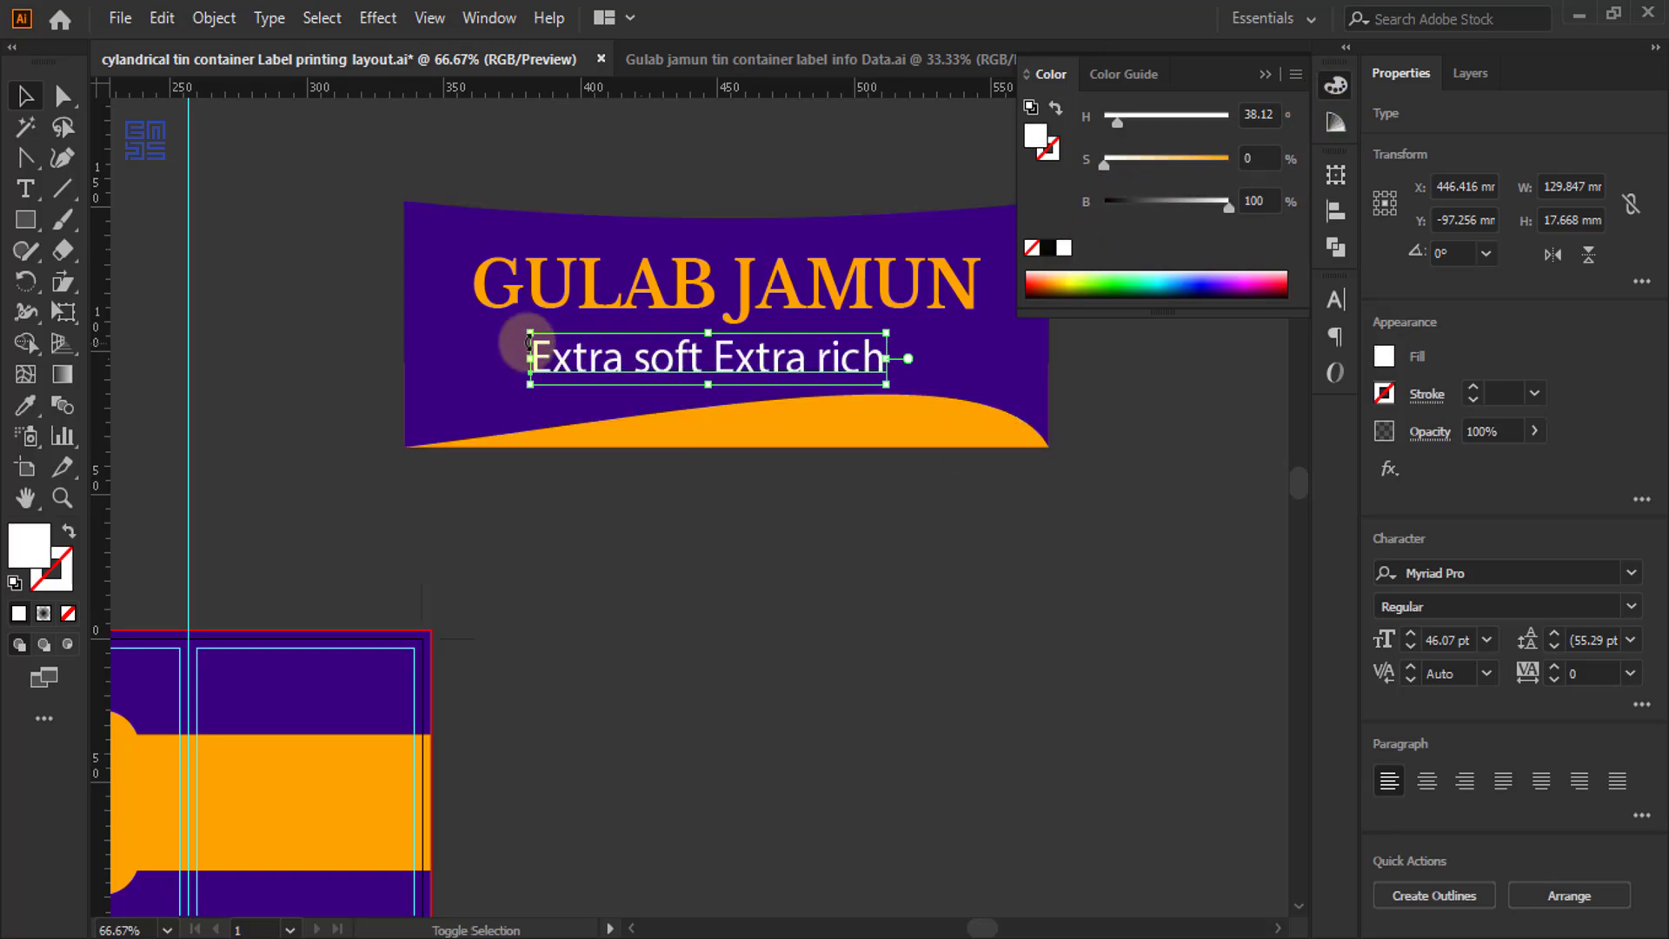
pyautogui.moveTo(531, 334); pyautogui.dragTo(494, 330)
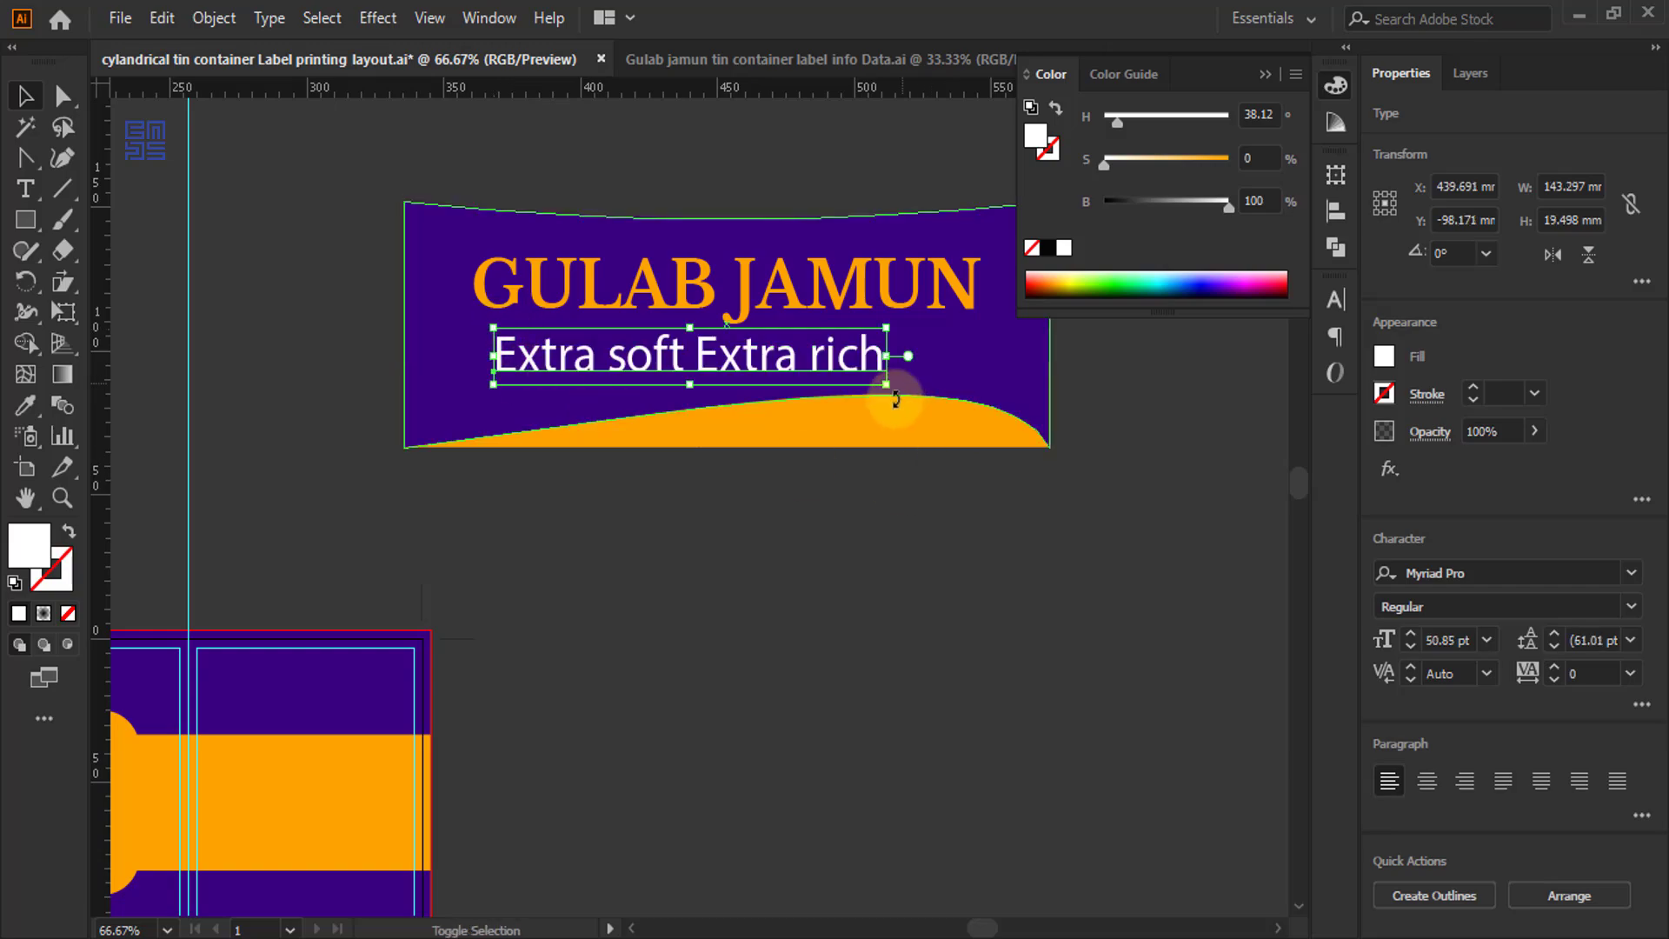
pyautogui.moveTo(889, 389); pyautogui.dragTo(989, 397)
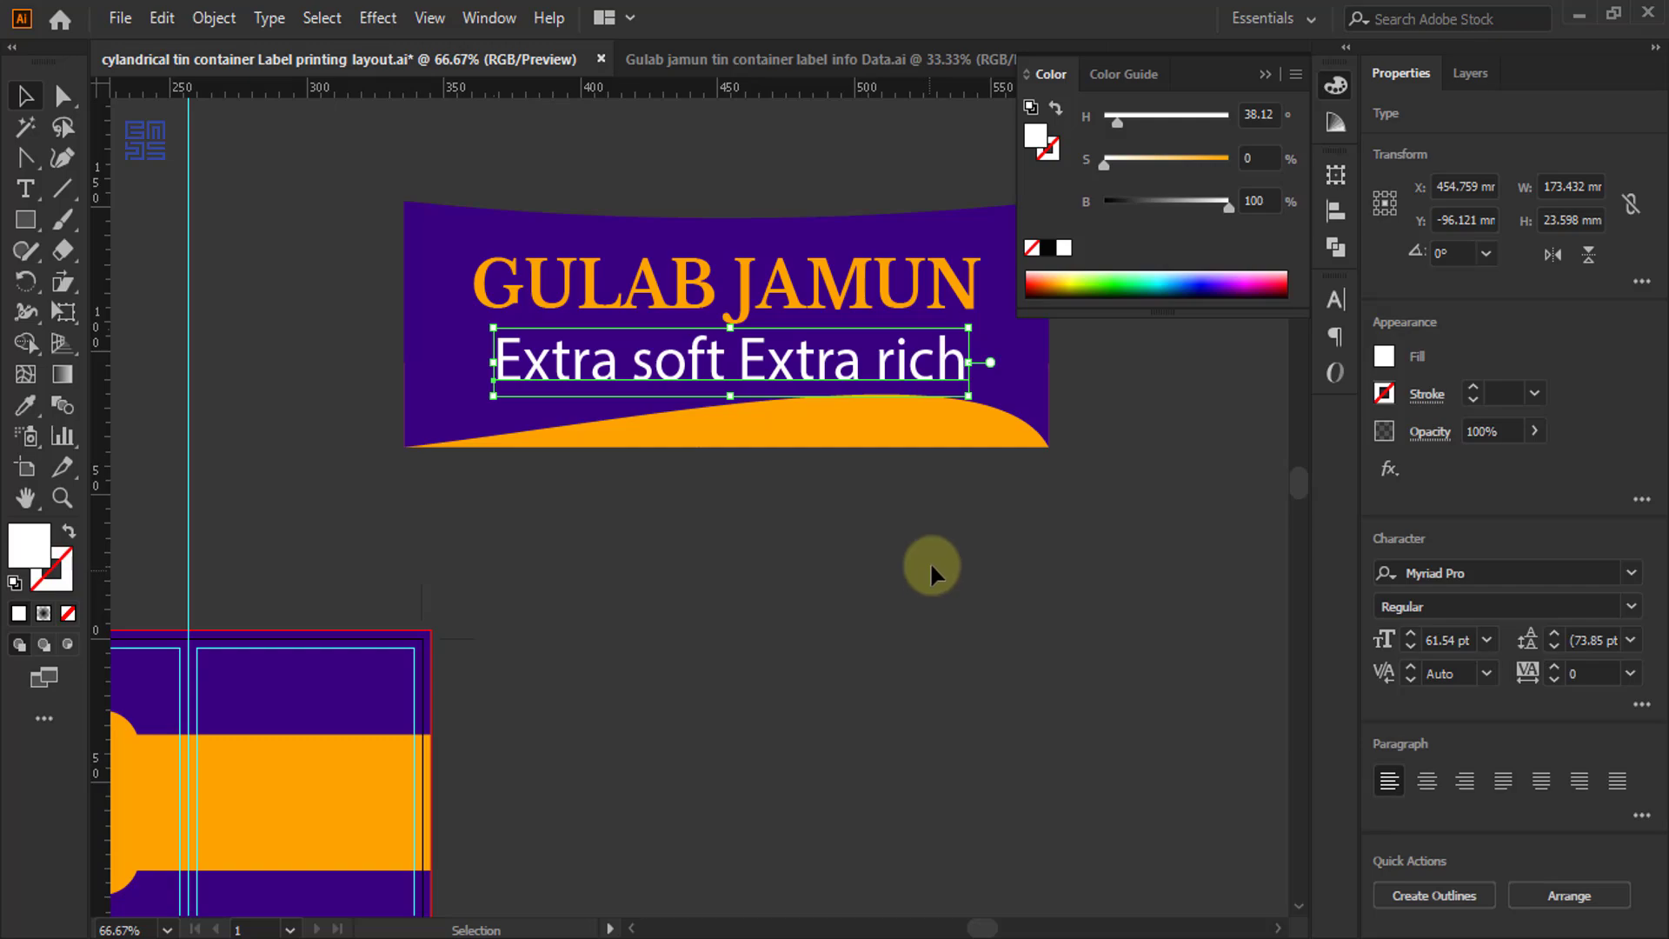
# - Scale the GULAB JAMUN title down proportionally to about 173 mm wide so it matches the tag line's width
pyautogui.click(937, 287)
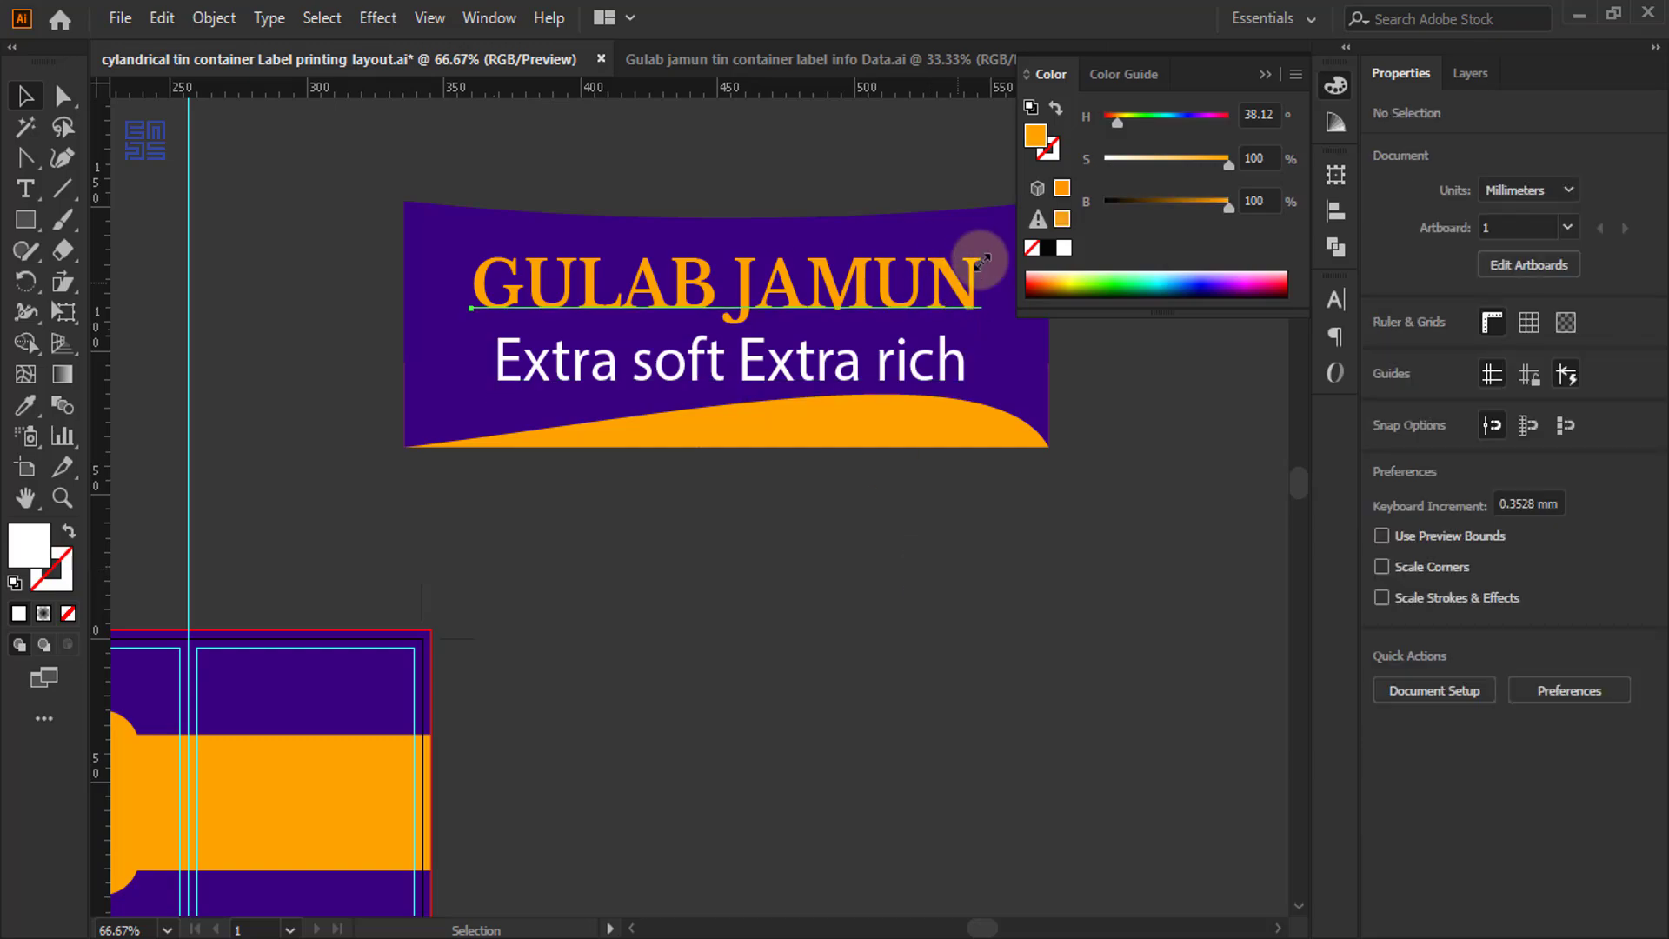
pyautogui.scroll(1, 982, 259)
pyautogui.moveTo(985, 279); pyautogui.dragTo(872, 326)
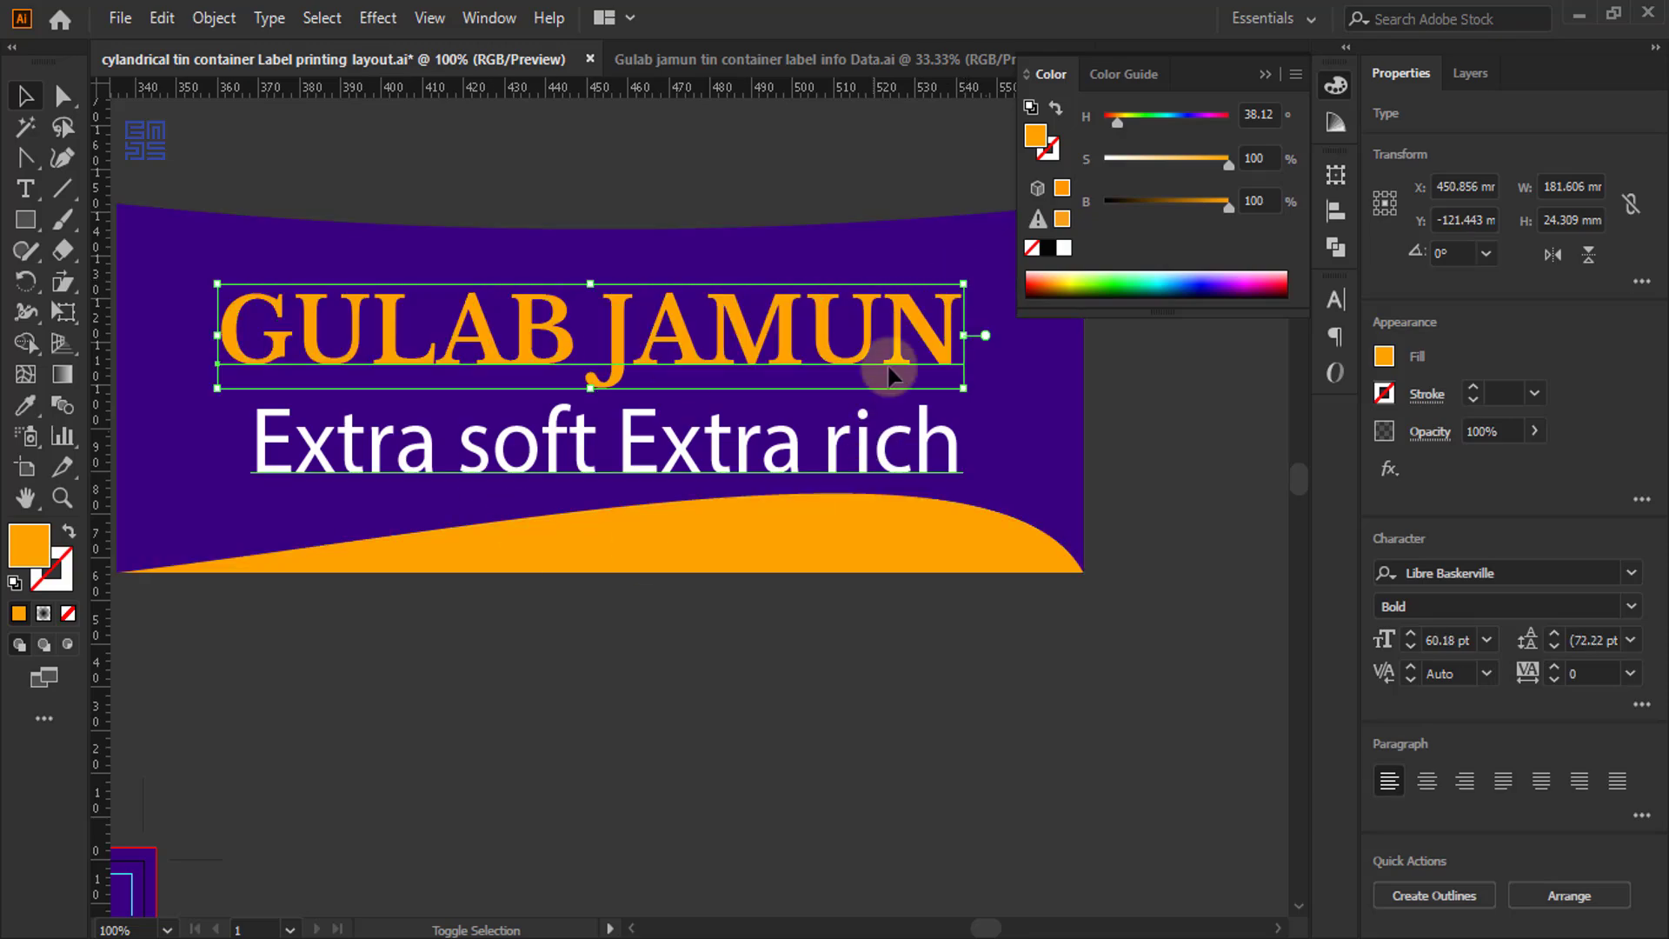
pyautogui.moveTo(216, 283); pyautogui.dragTo(305, 298)
pyautogui.scroll(4, 238, 280)
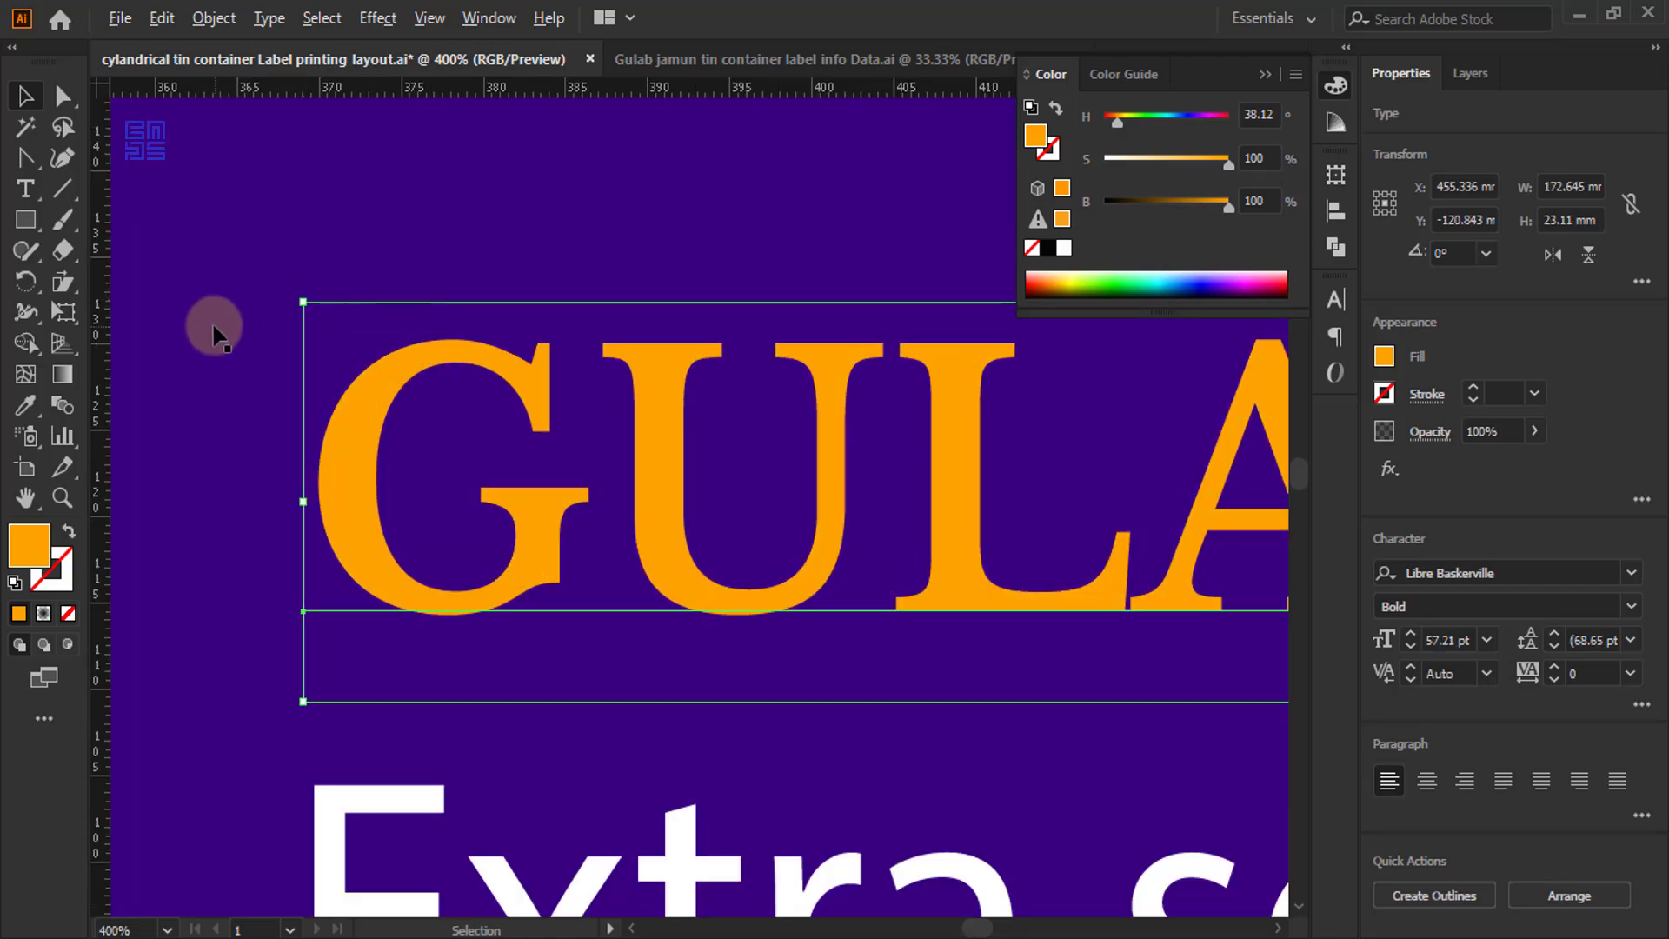
pyautogui.scroll(-2, 209, 328)
pyautogui.scroll(-1, 208, 329)
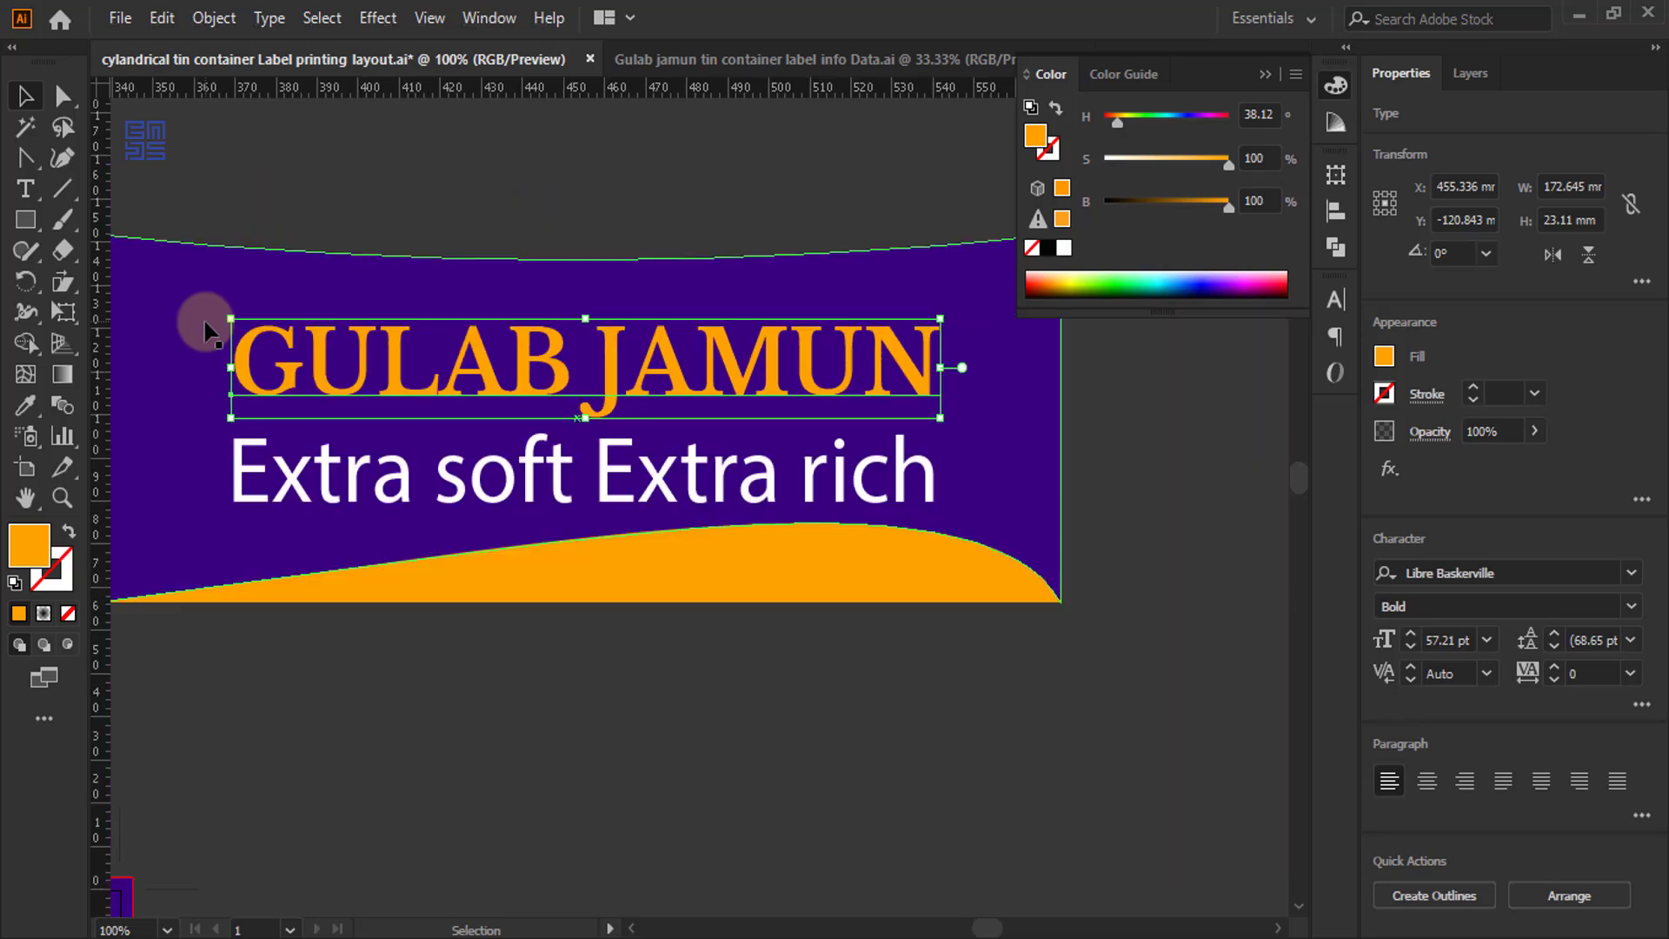
# - Align the title and tag line to each other by their horizontal centres and group them
pyautogui.keyDown('shift'); pyautogui.click(720, 498); pyautogui.keyUp('shift')
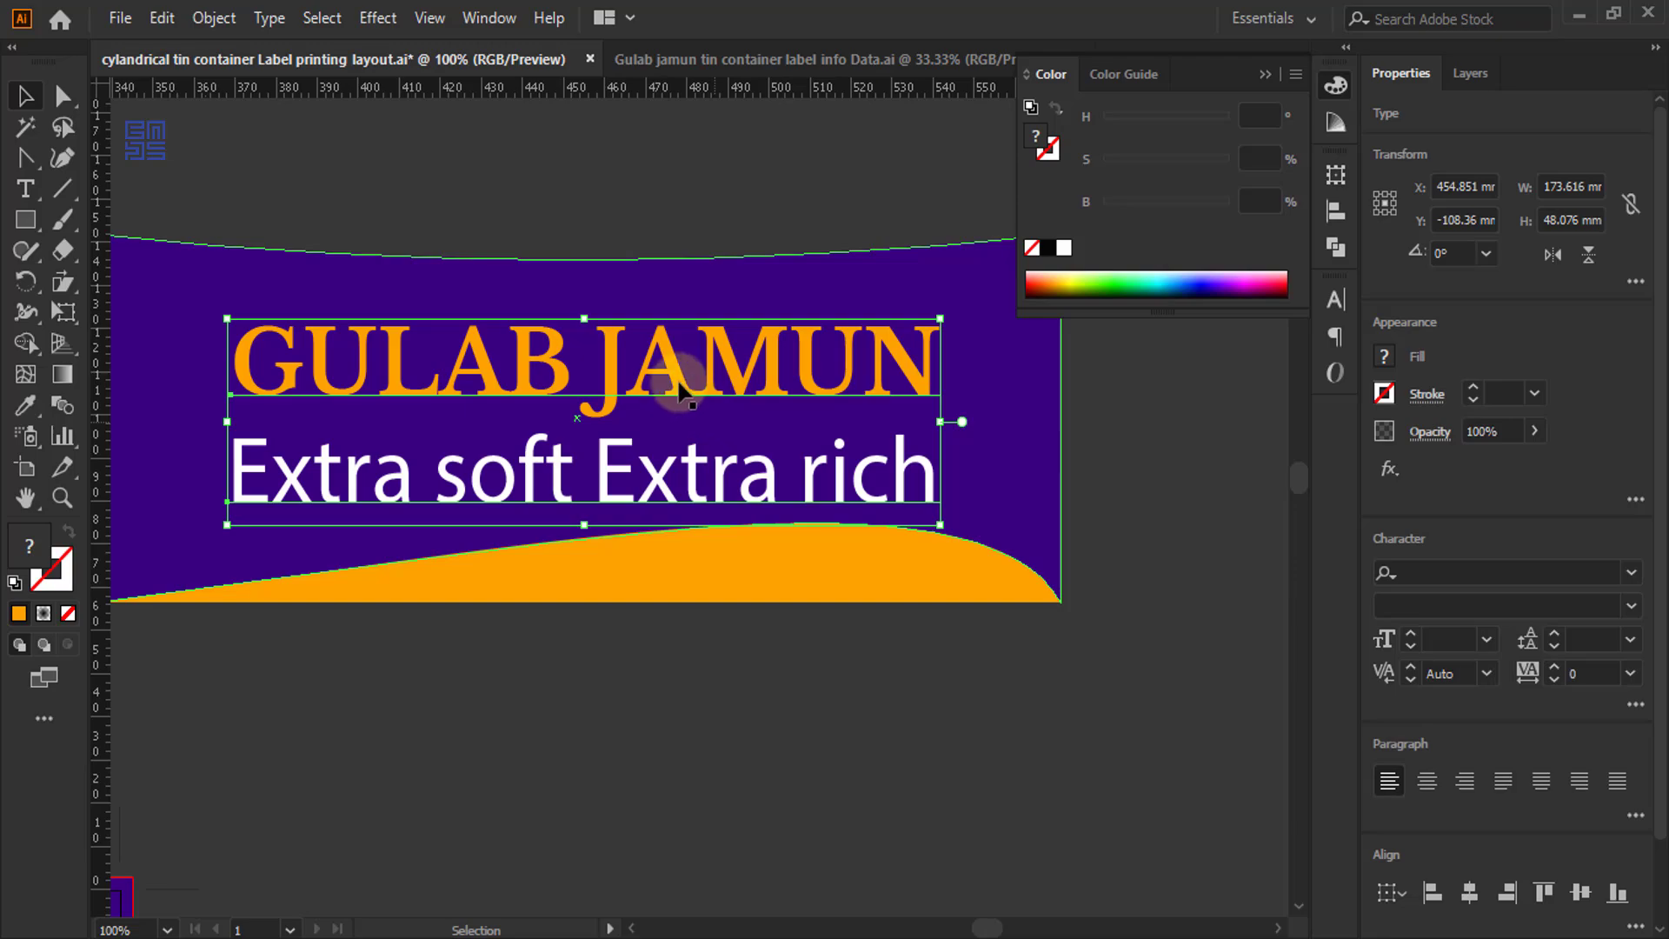
pyautogui.click(1388, 780)
pyautogui.click(1467, 888)
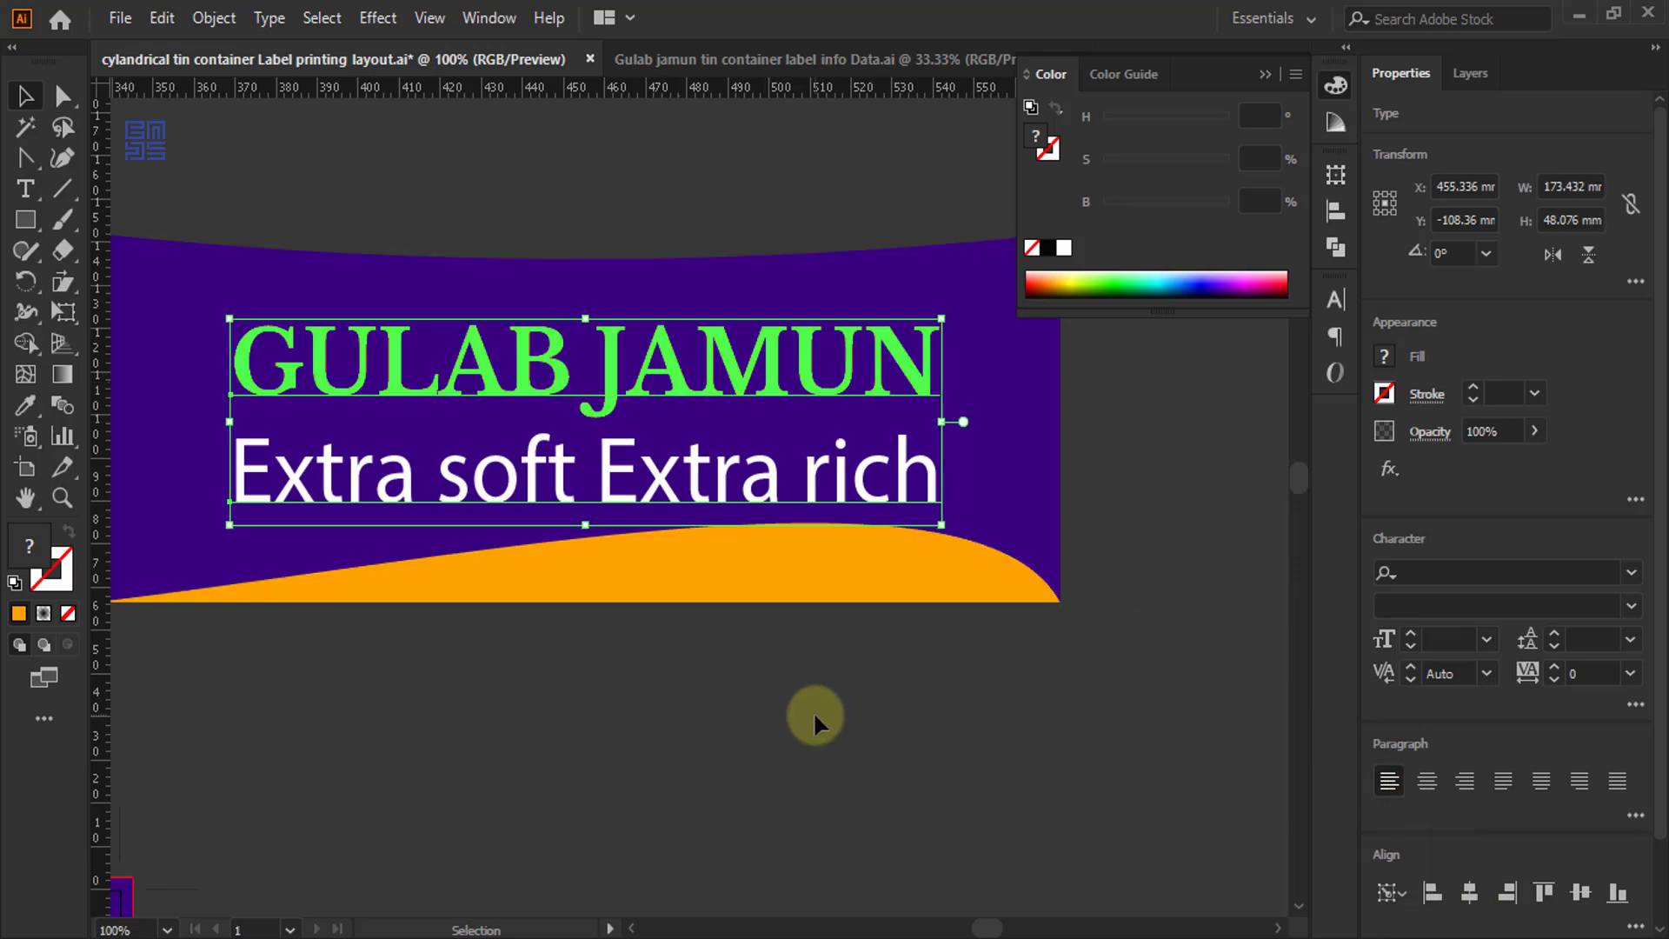
pyautogui.hotkey('ctrl', 'g')
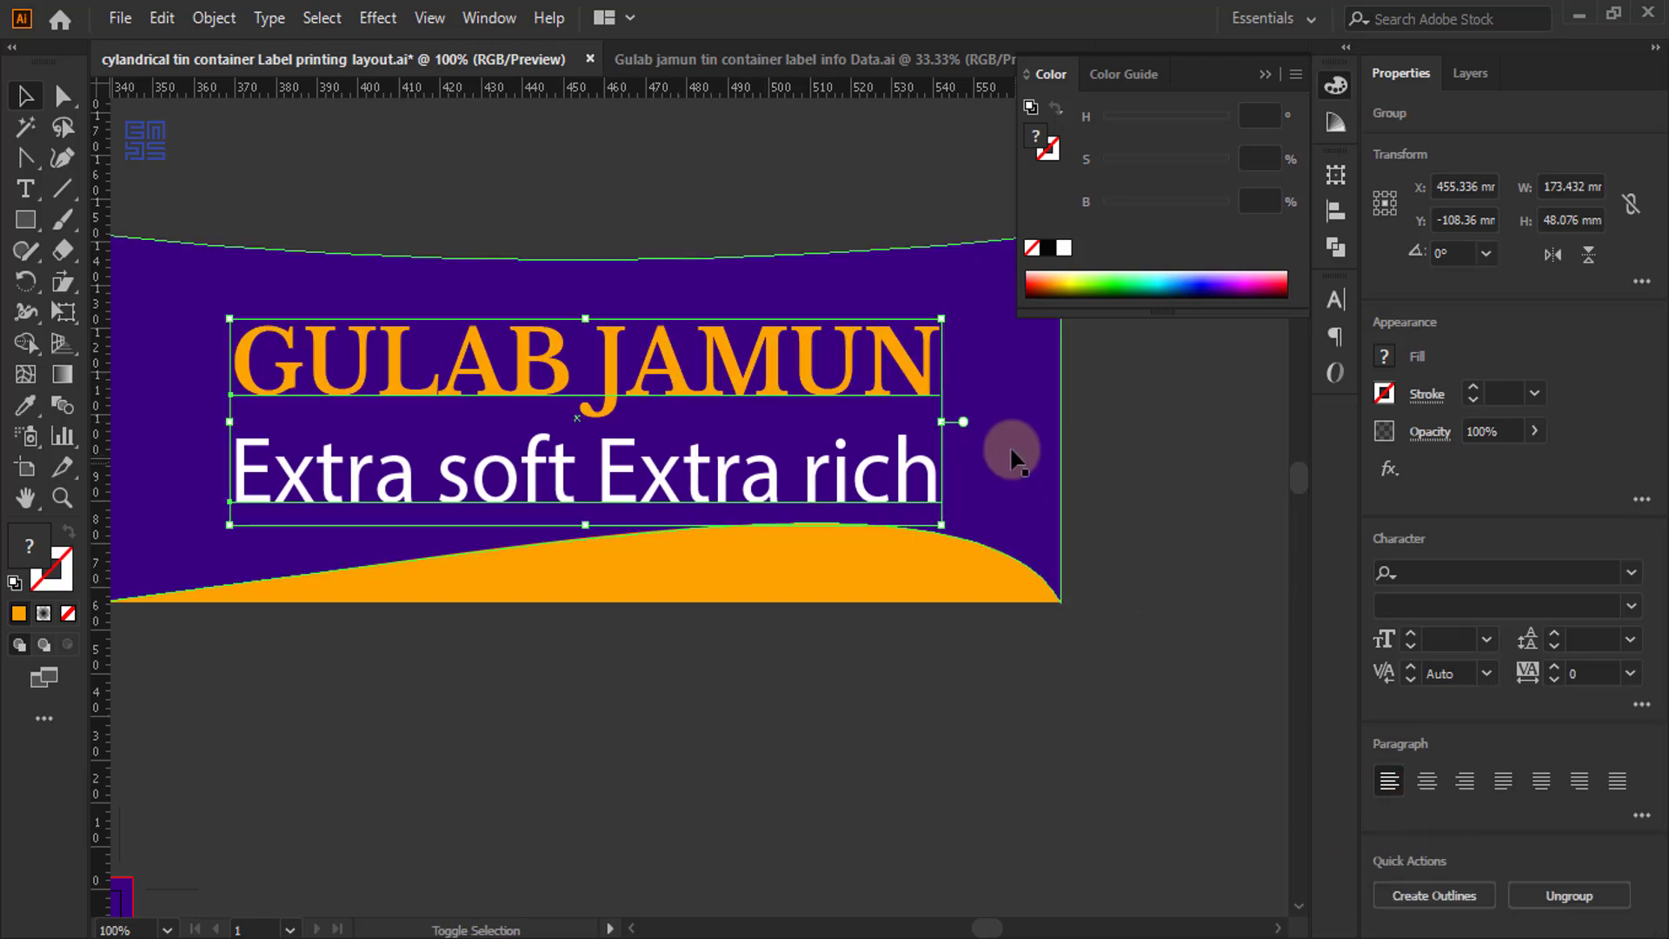
# - Centre the grouped title and tag line horizontally on the purple shape
pyautogui.keyDown('shift'); pyautogui.click(1010, 436); pyautogui.keyUp('shift')
pyautogui.click(1468, 578)
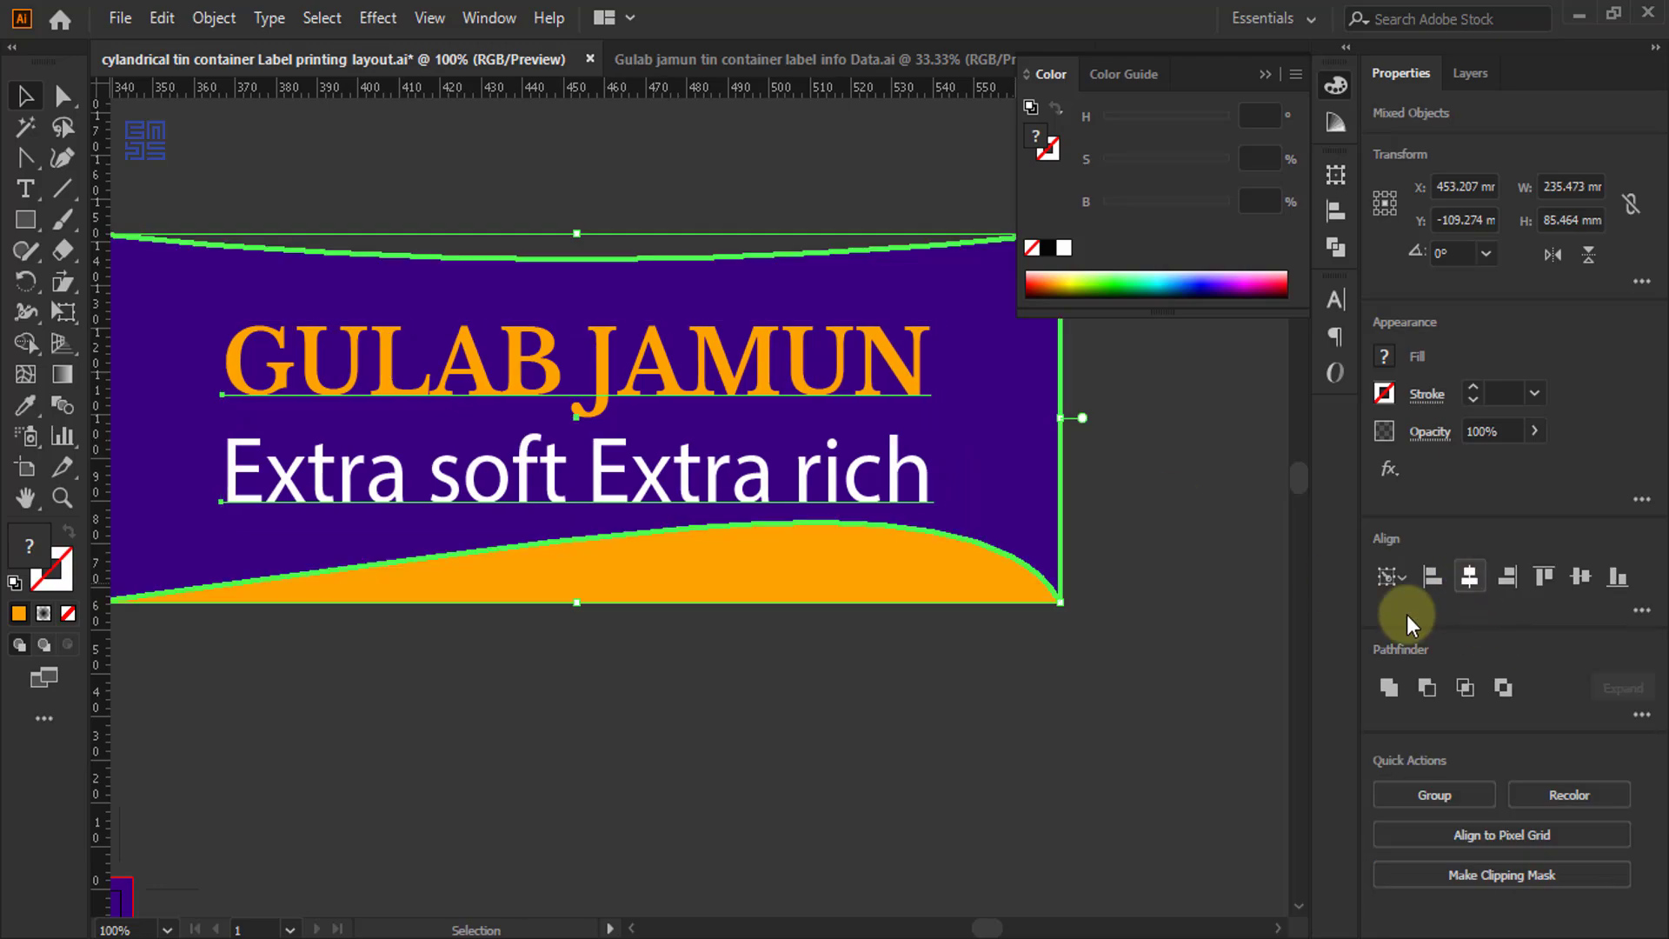
pyautogui.click(681, 686)
# - Deepen the downward curve of the purple banner's top edge slightly with the Anchor Point tool
pyautogui.scroll(-2, 680, 686)
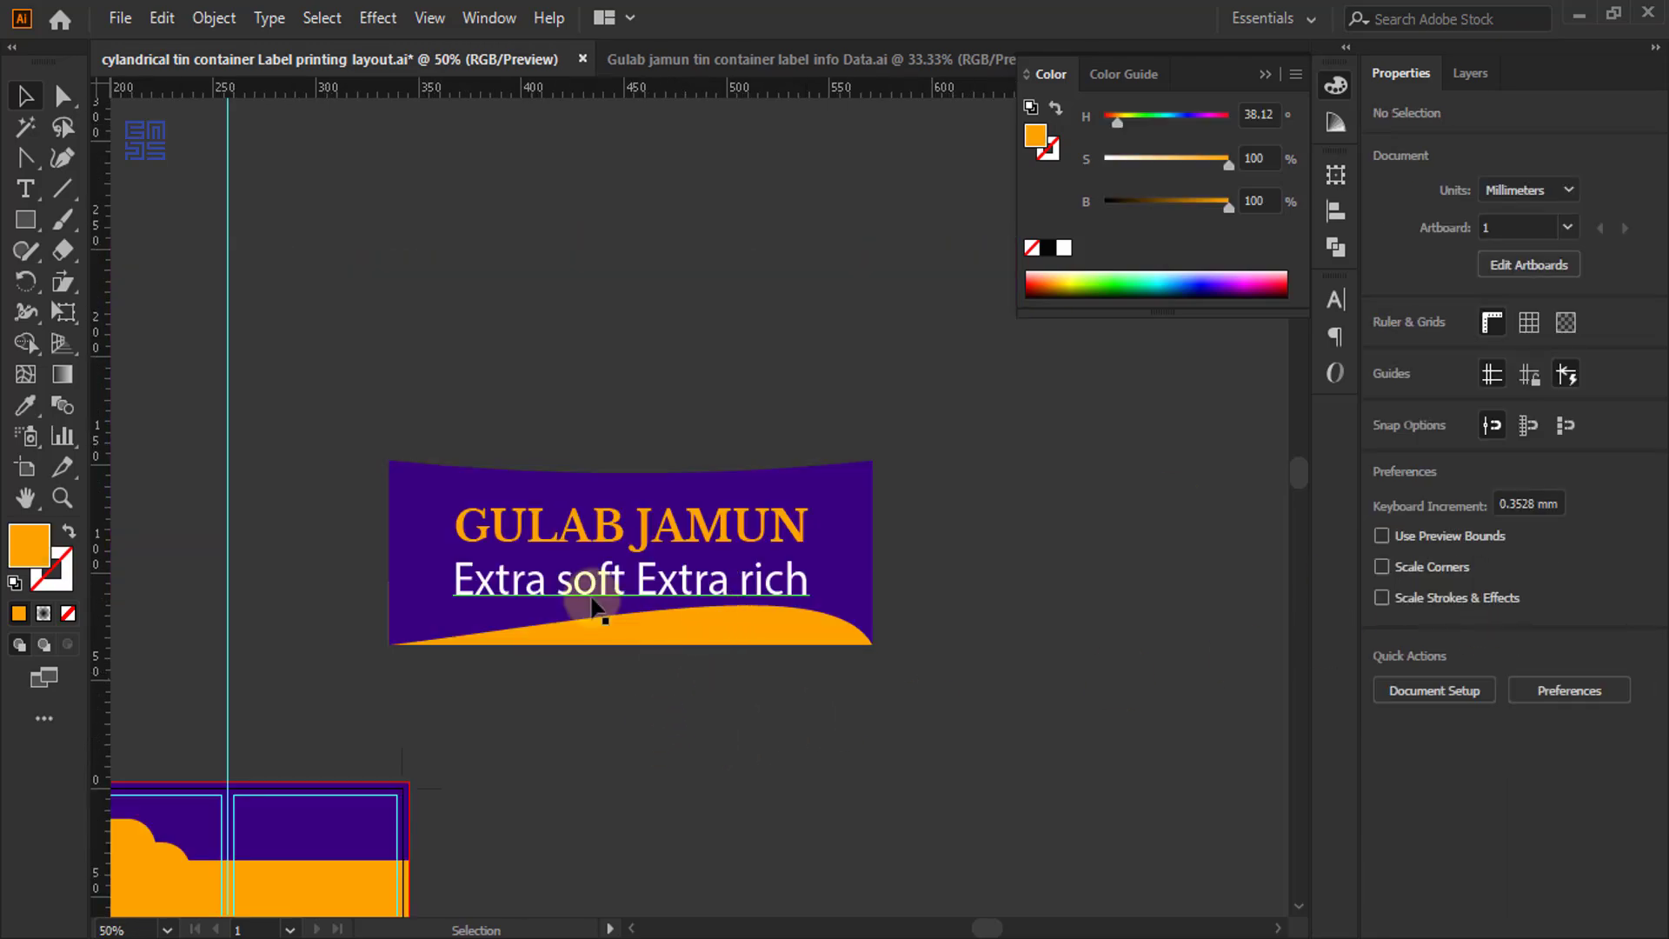
pyautogui.click(614, 478)
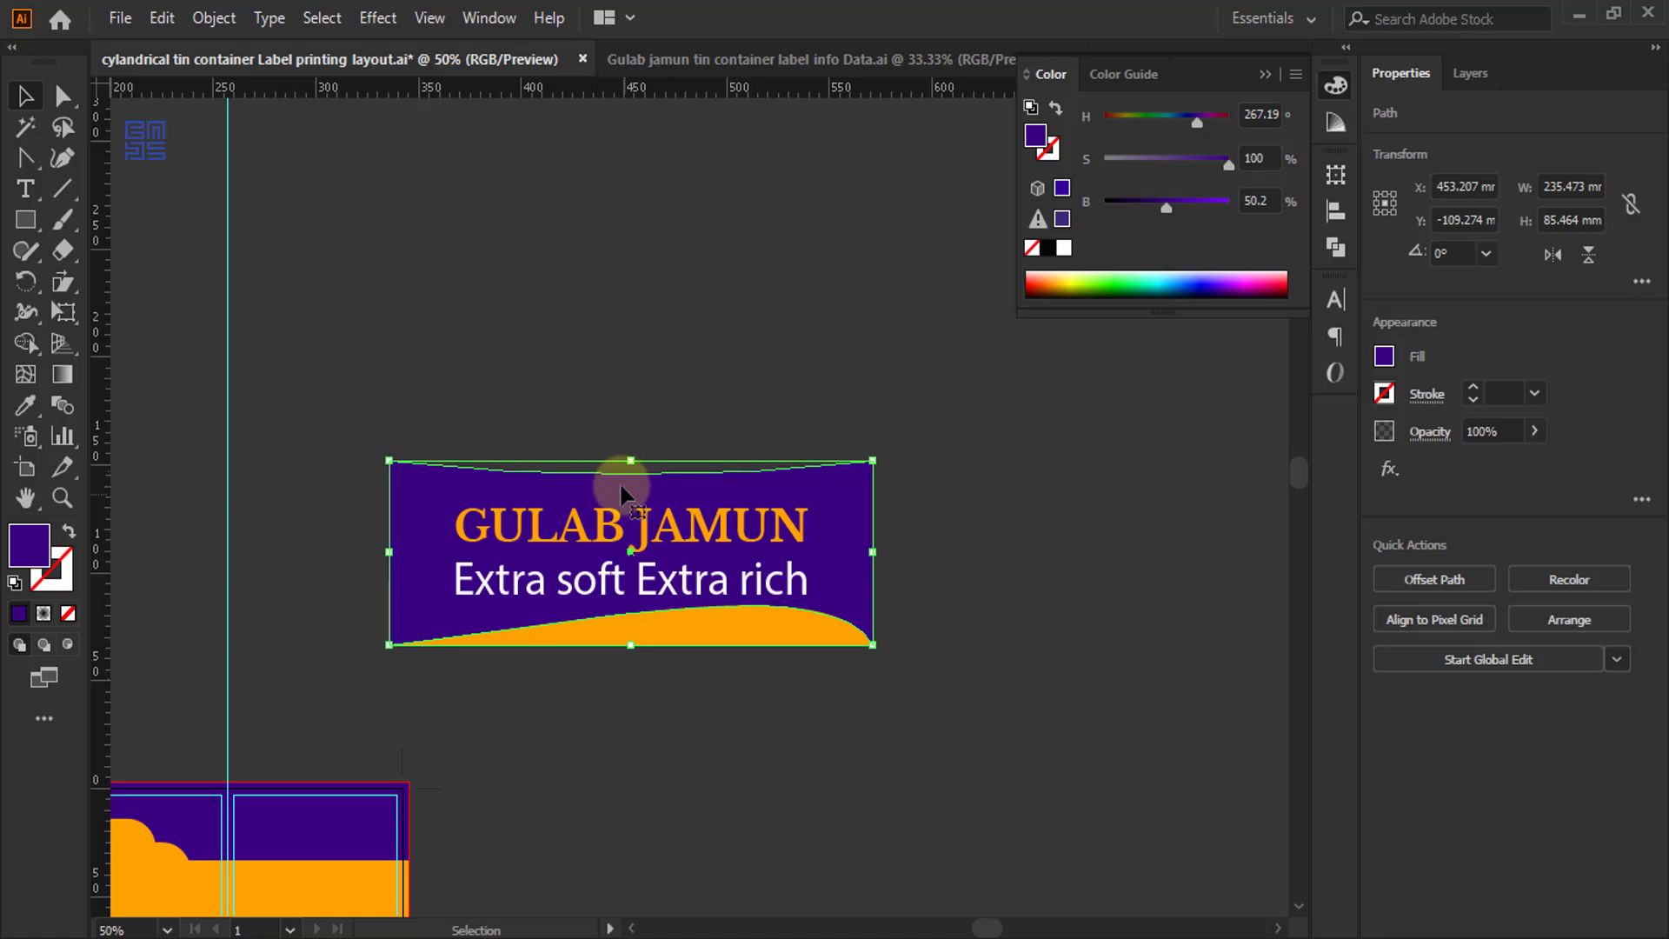
pyautogui.click(25, 158)
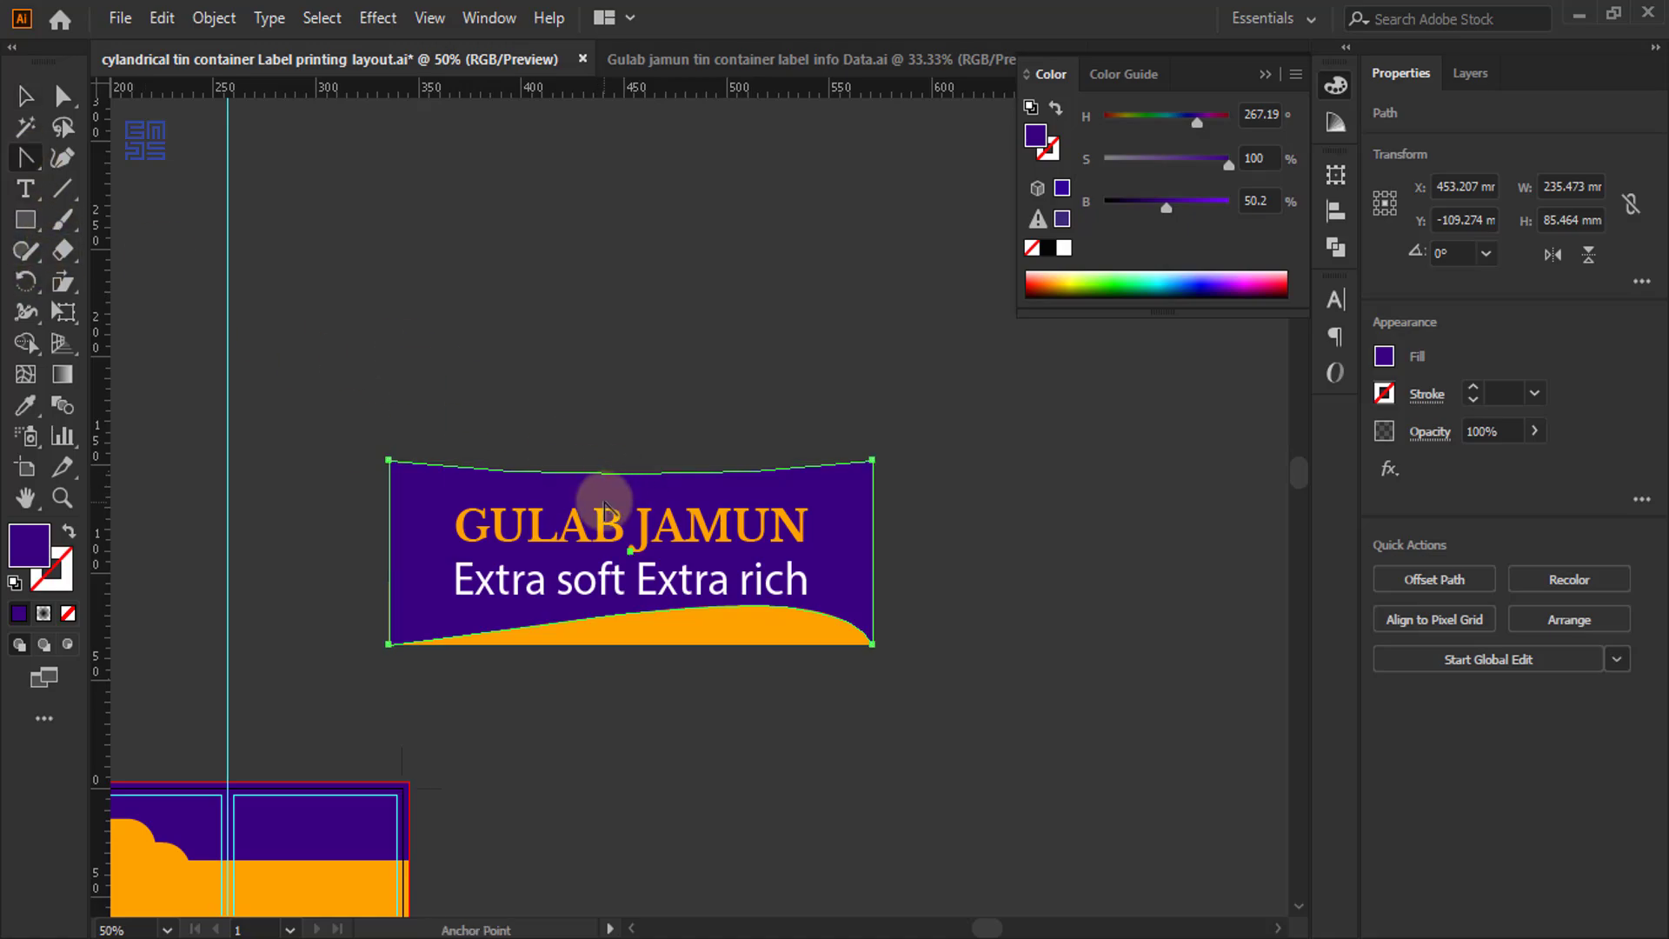
pyautogui.scroll(2, 643, 487)
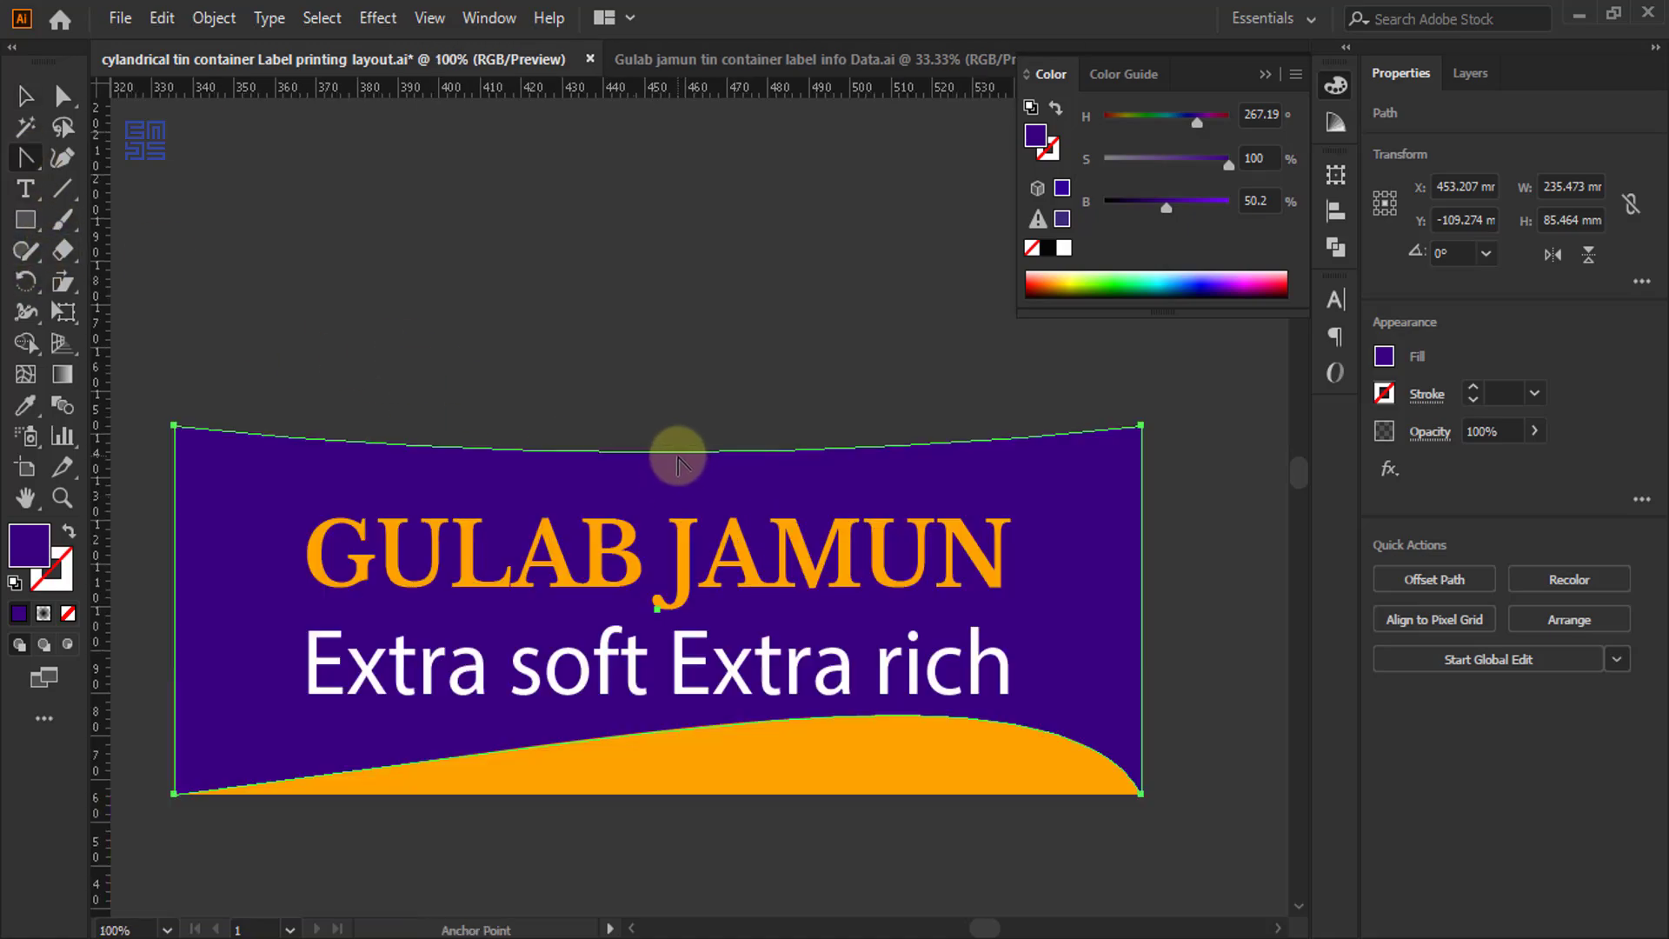
pyautogui.moveTo(677, 455); pyautogui.dragTo(678, 466)
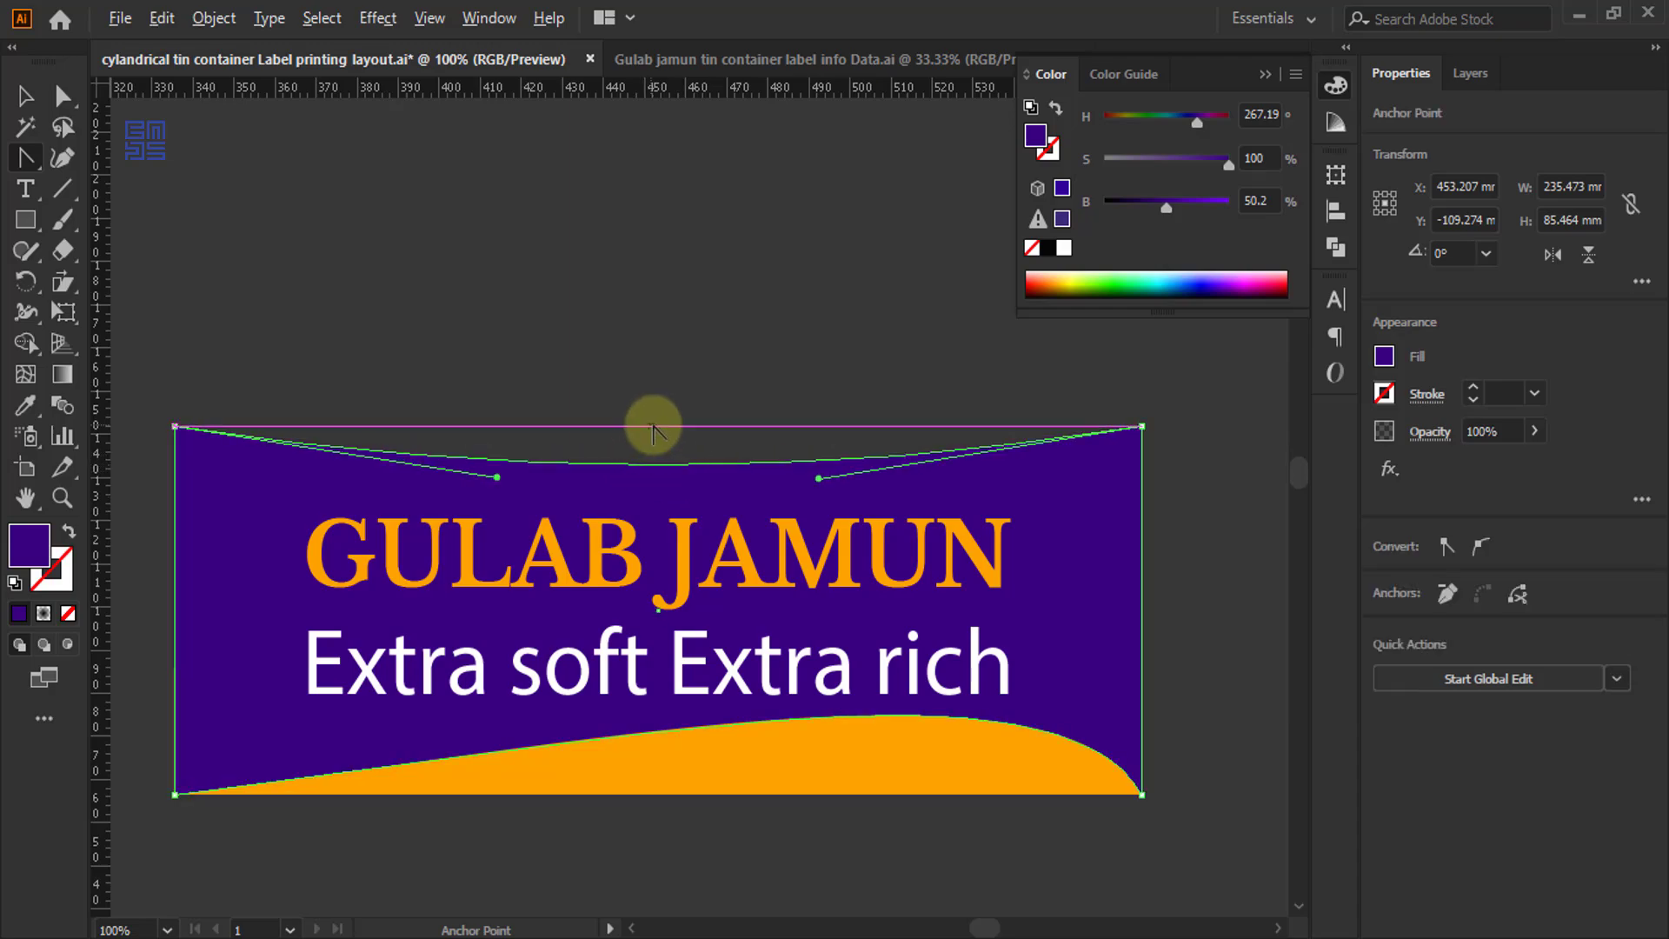
pyautogui.scroll(-2, 652, 421)
pyautogui.click(26, 95)
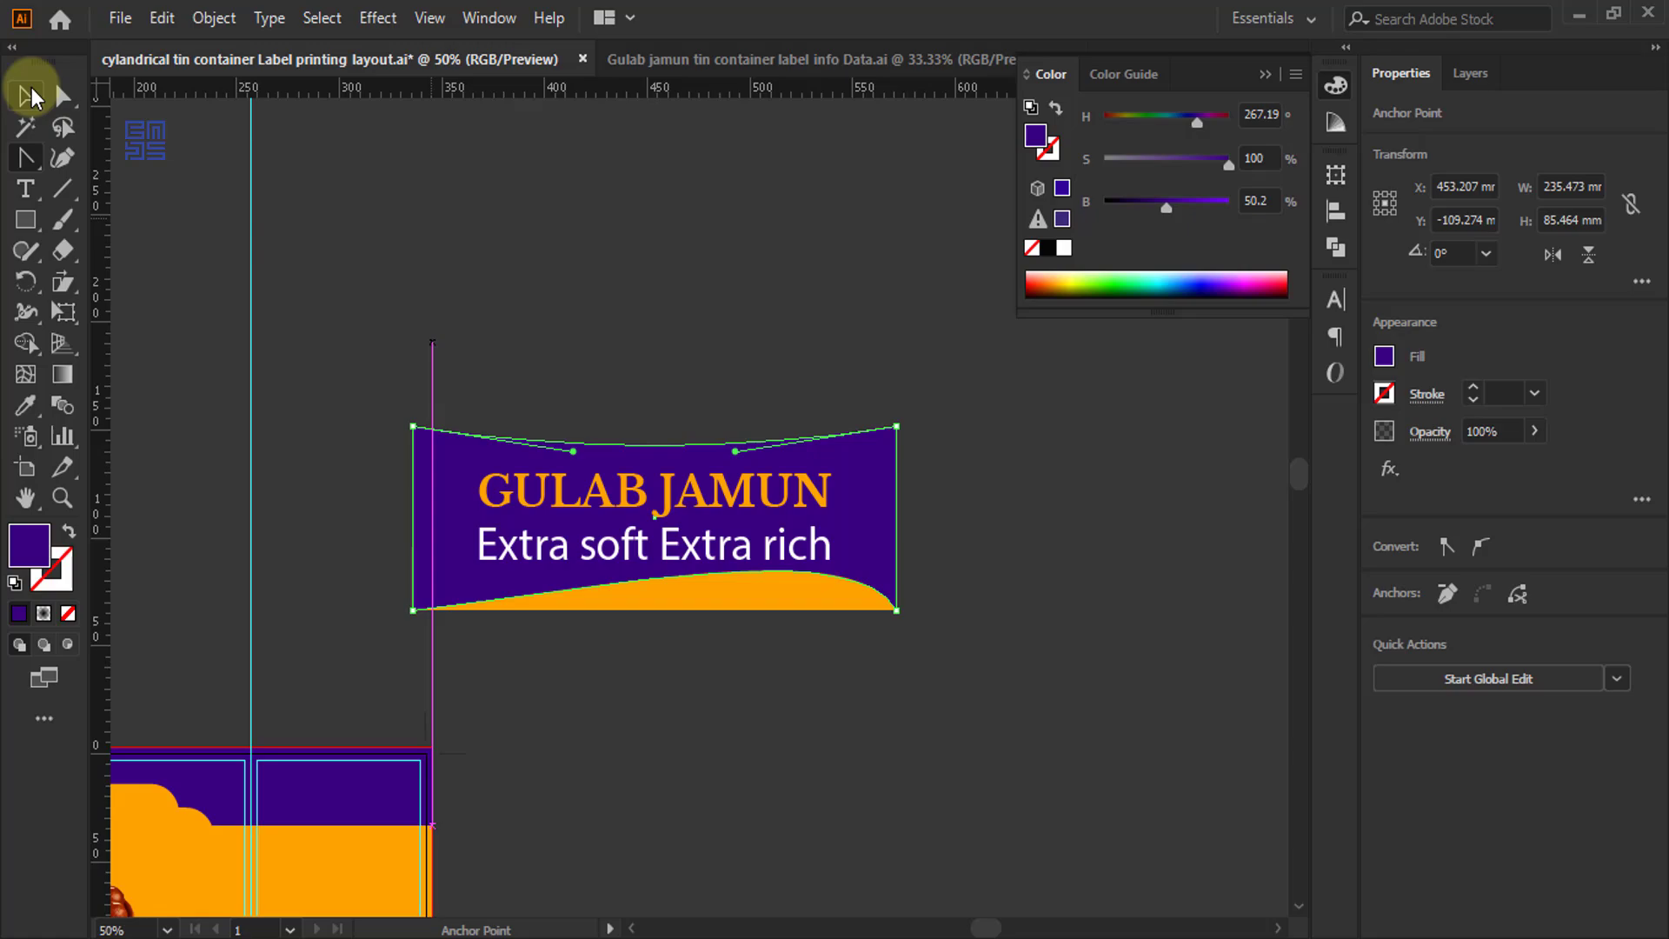
pyautogui.click(711, 290)
# - Fill the orange curved shape along the purple banner's lower edge with white
pyautogui.click(681, 596)
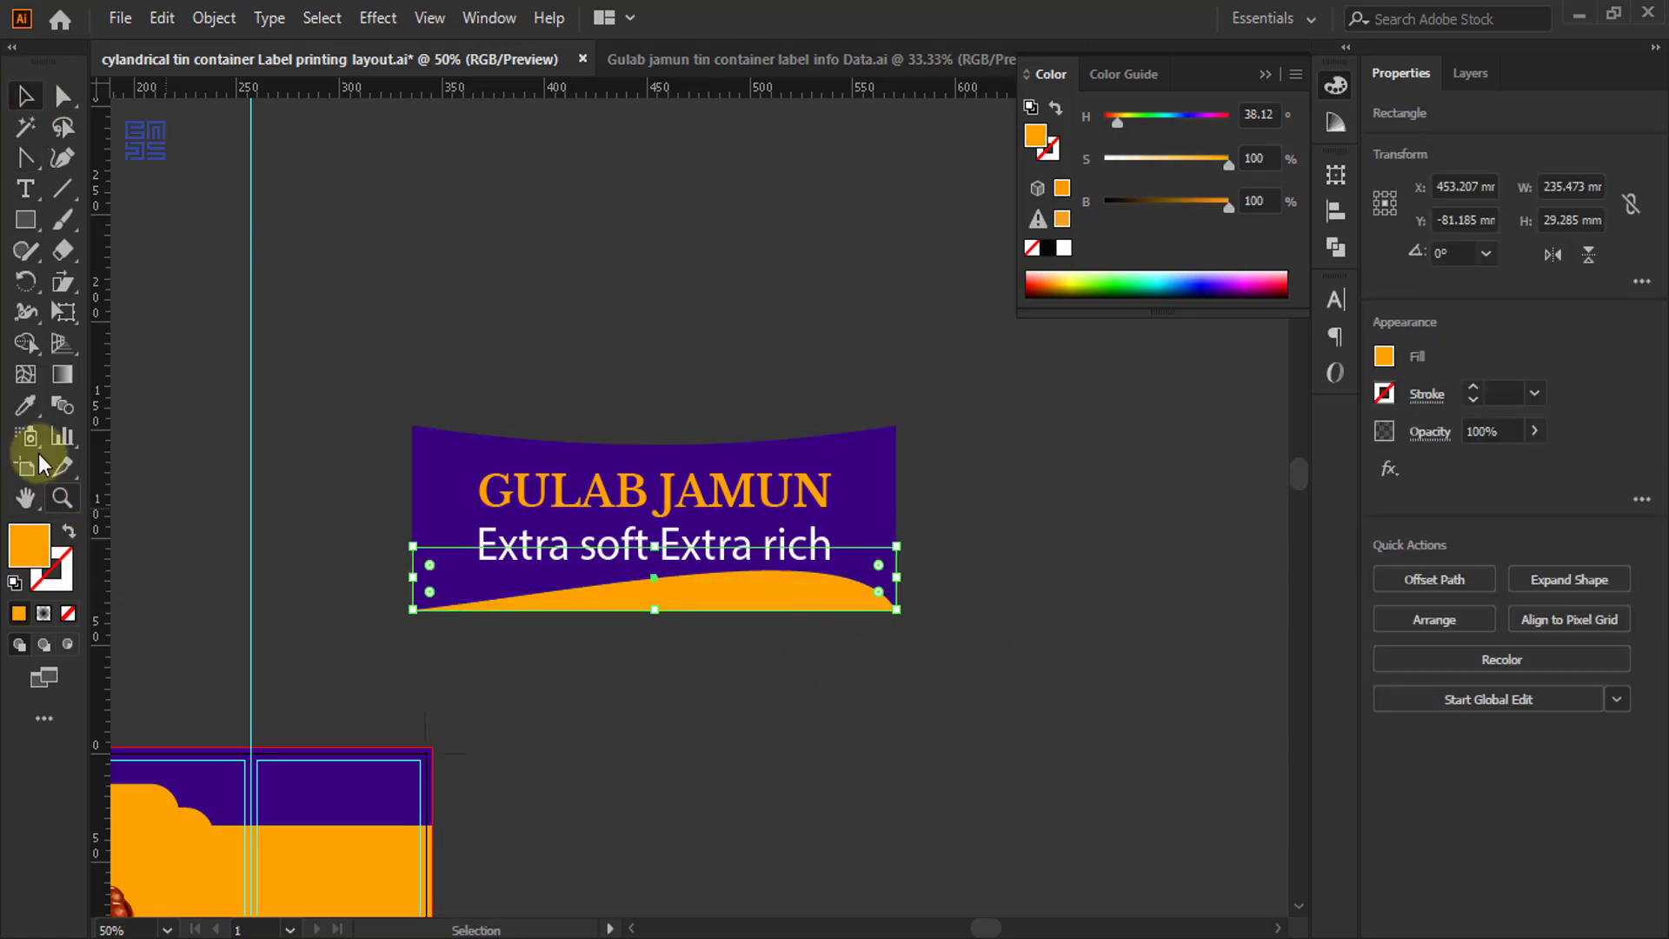
pyautogui.click(1062, 252)
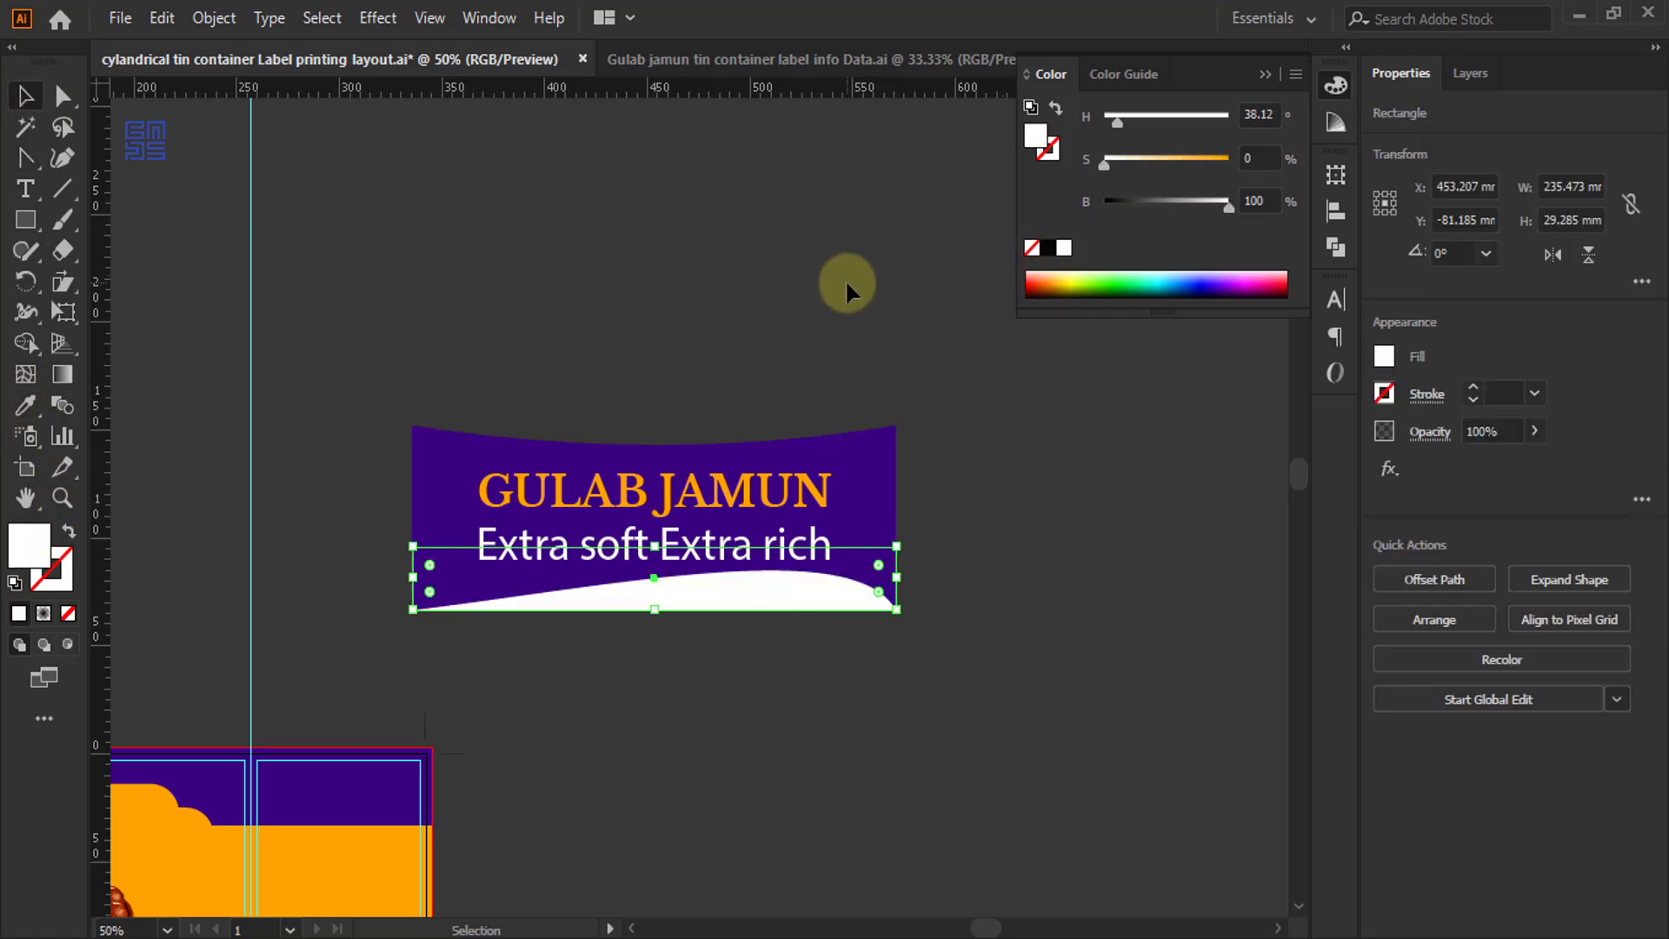
pyautogui.click(766, 224)
# - Check the front panel content in the Notepad data file and place the "Premium Quality" text just below the title banner
pyautogui.scroll(-1, 766, 225)
pyautogui.click(290, 936)
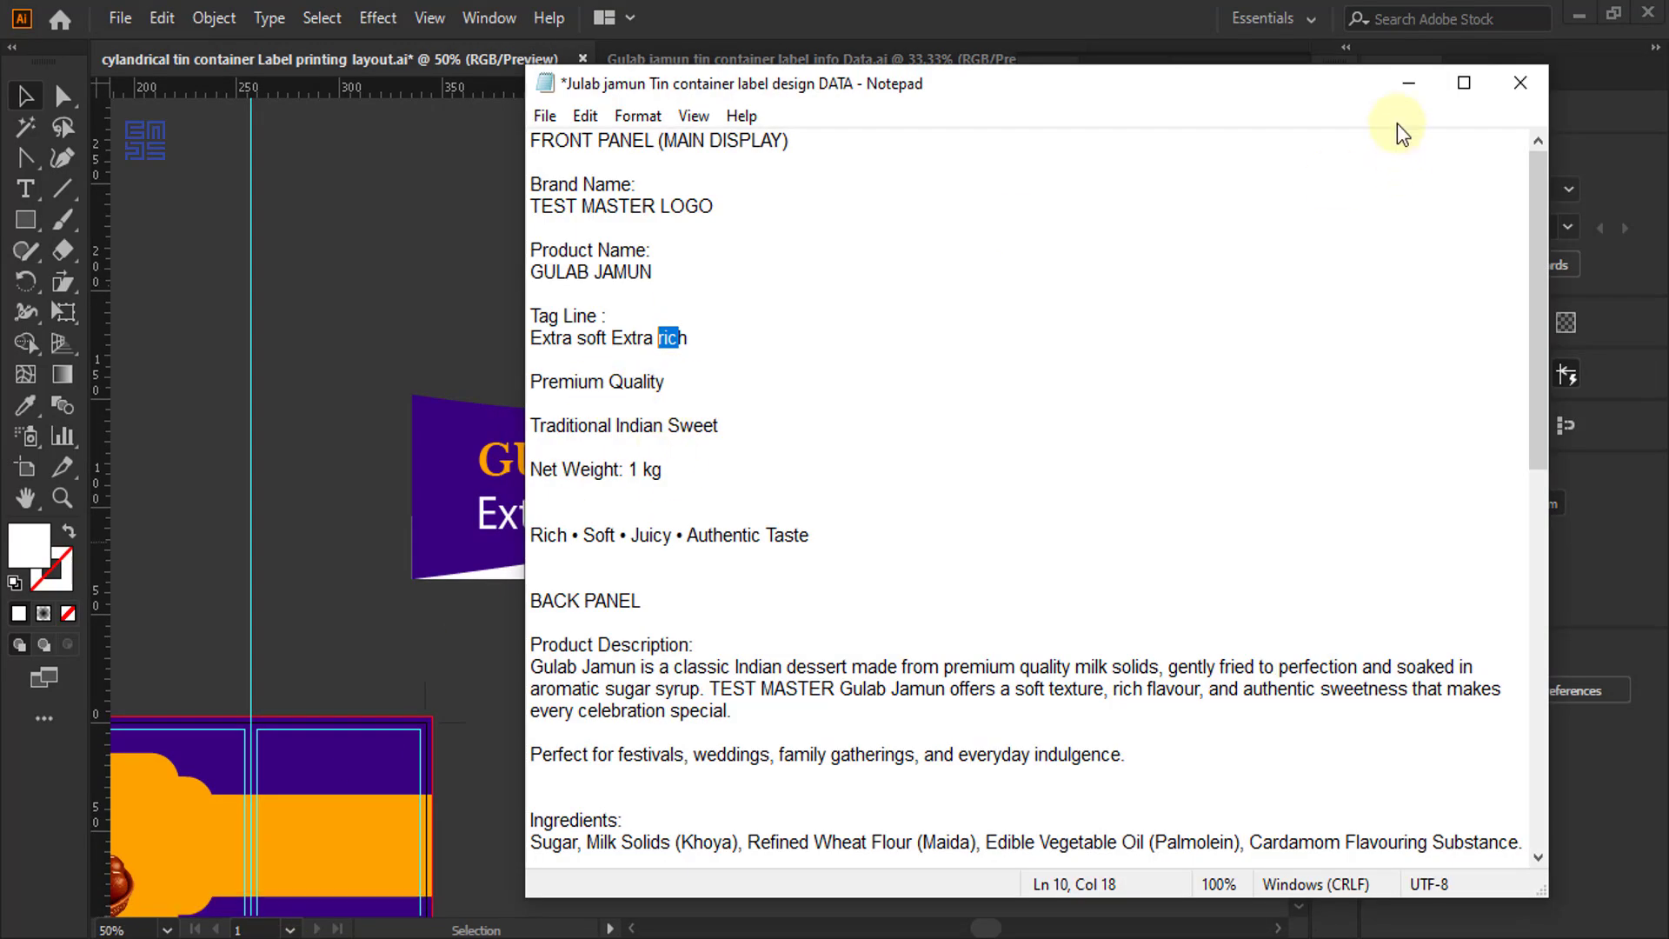
pyautogui.click(1408, 83)
pyautogui.scroll(-3, 732, 528)
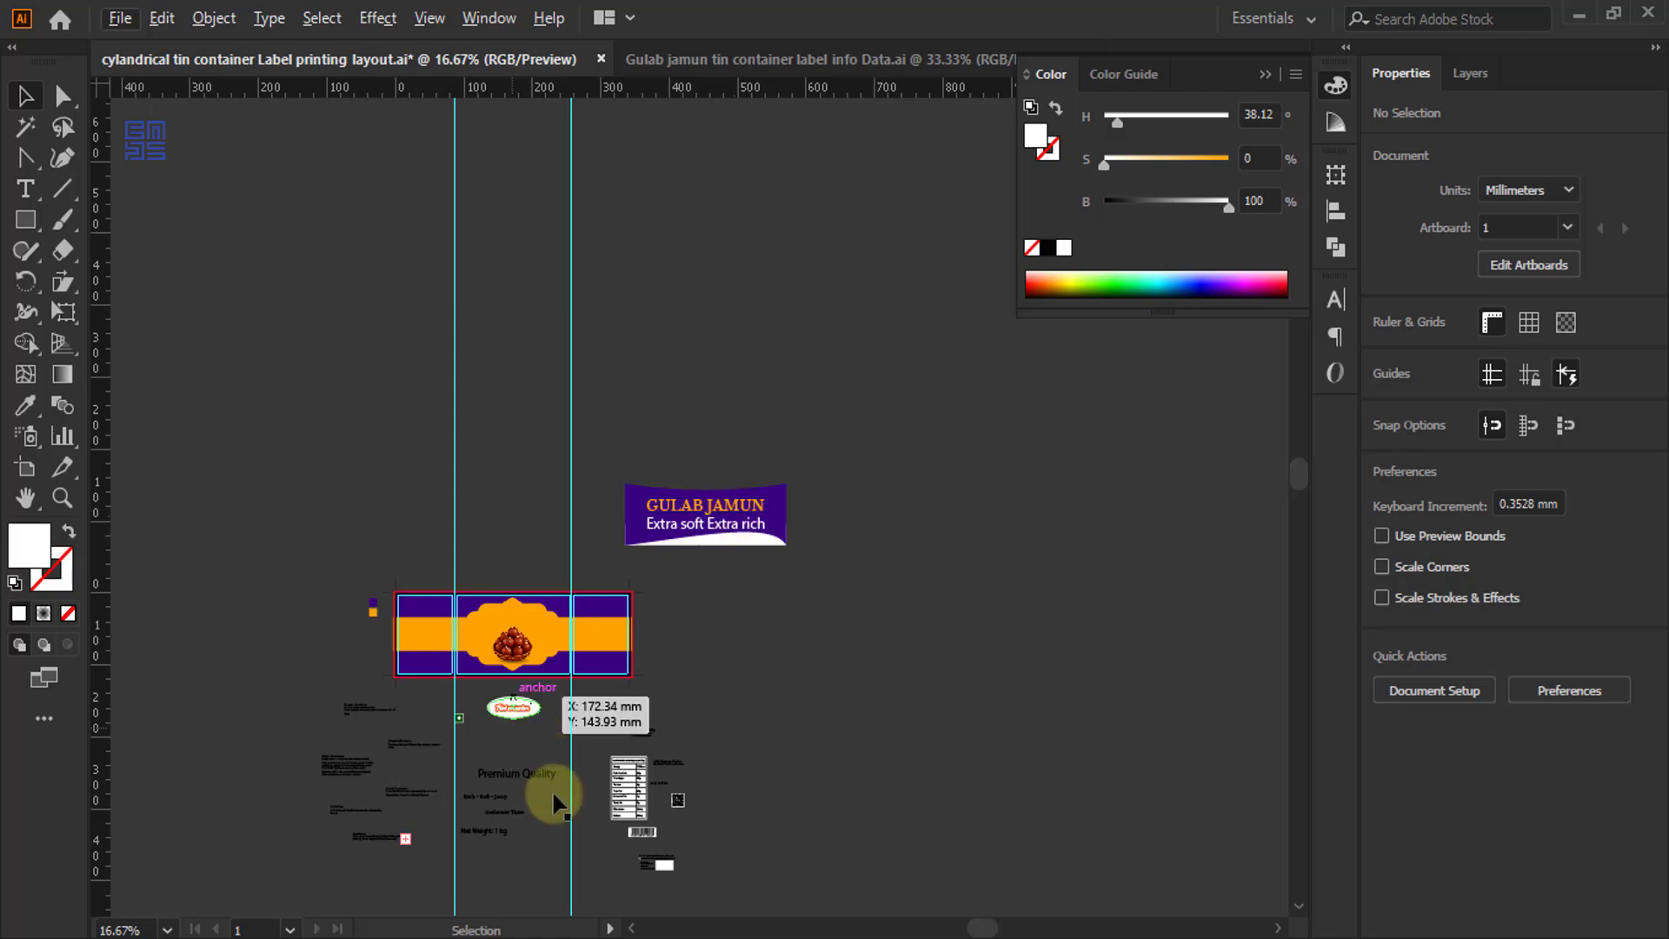
pyautogui.scroll(3, 555, 796)
pyautogui.scroll(-1, 314, 824)
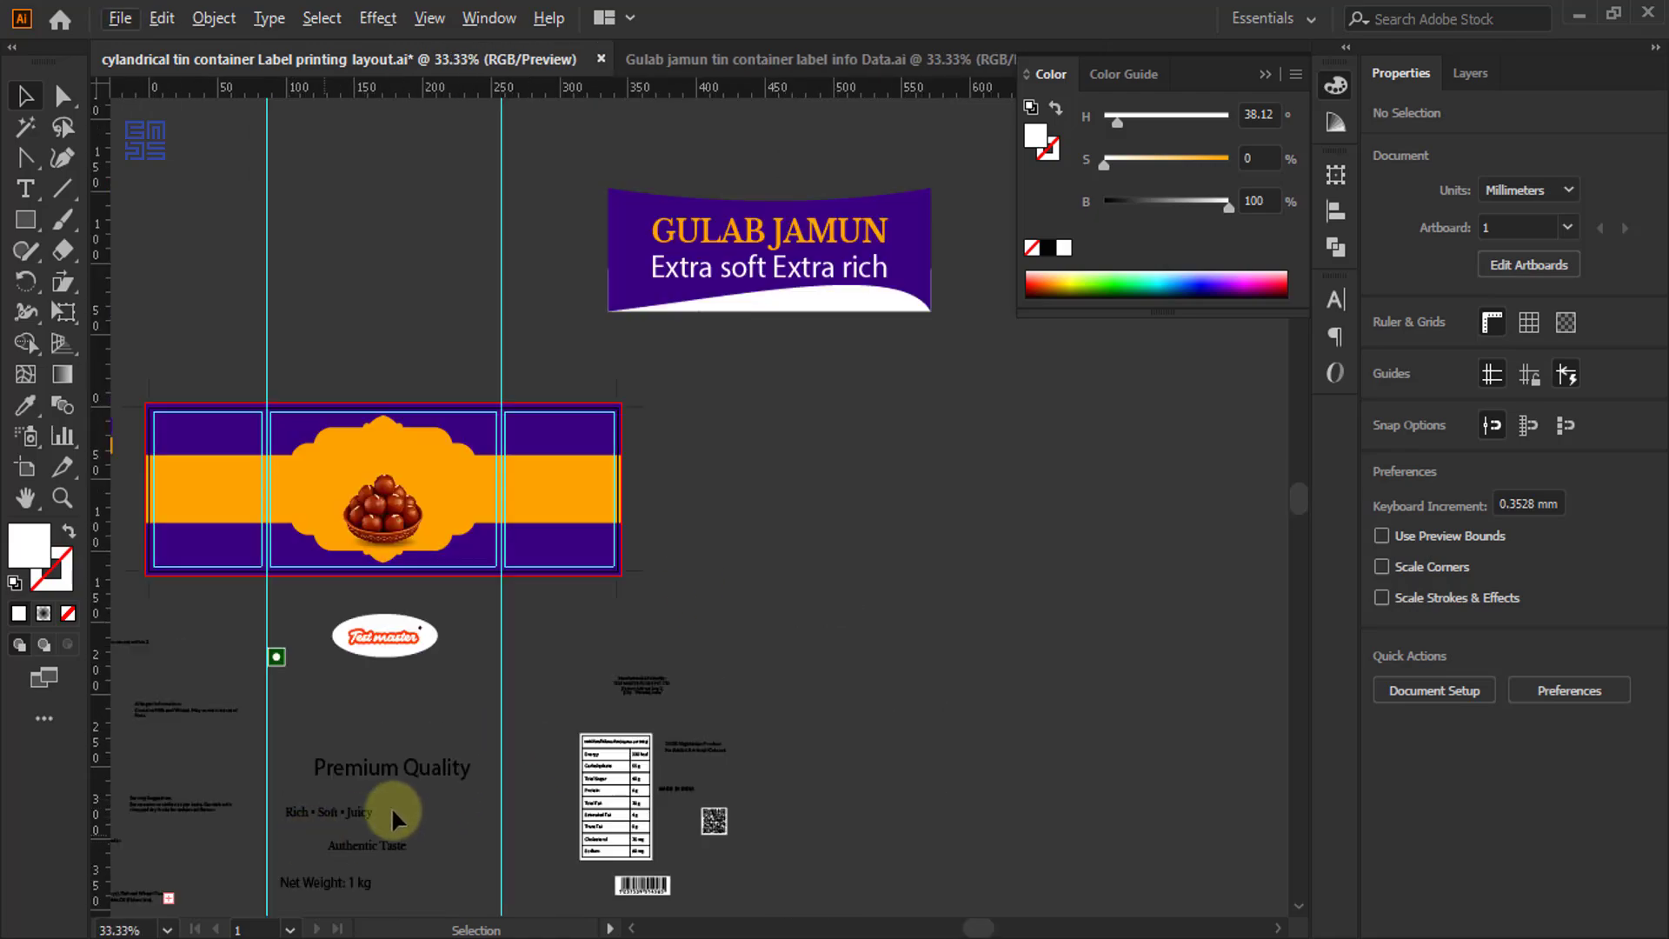
pyautogui.moveTo(469, 769); pyautogui.dragTo(899, 320)
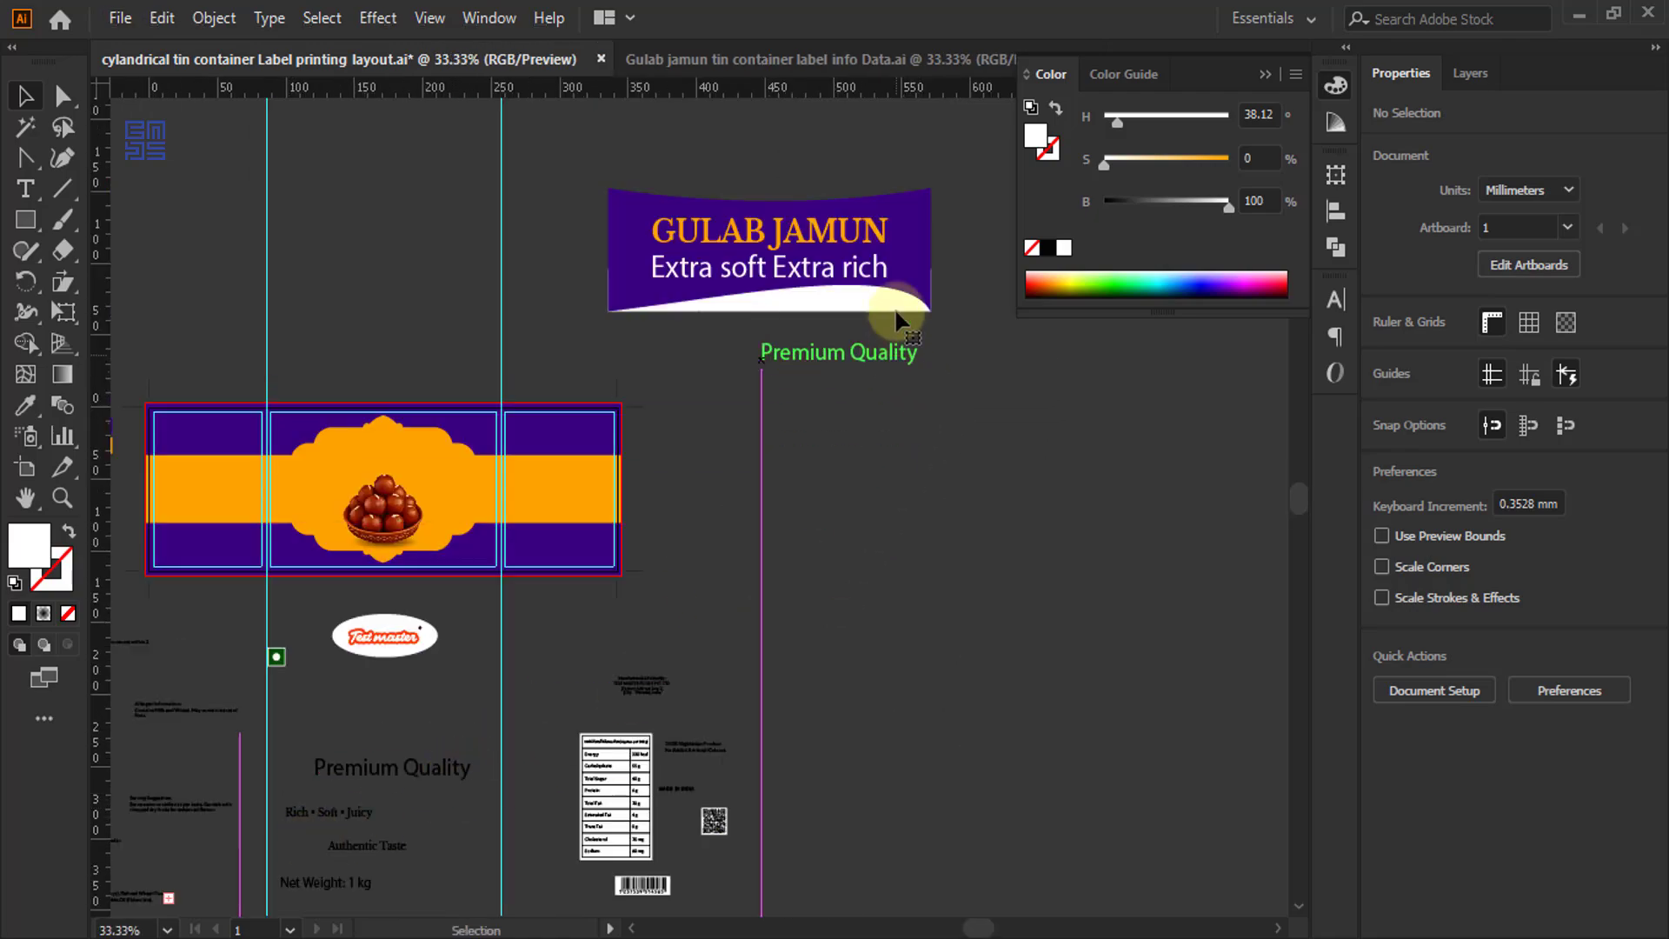
pyautogui.moveTo(913, 248); pyautogui.dragTo(913, 249)
# - Recolour the "Premium Quality" text with the purple sampled from the label background
pyautogui.scroll(2, 912, 249)
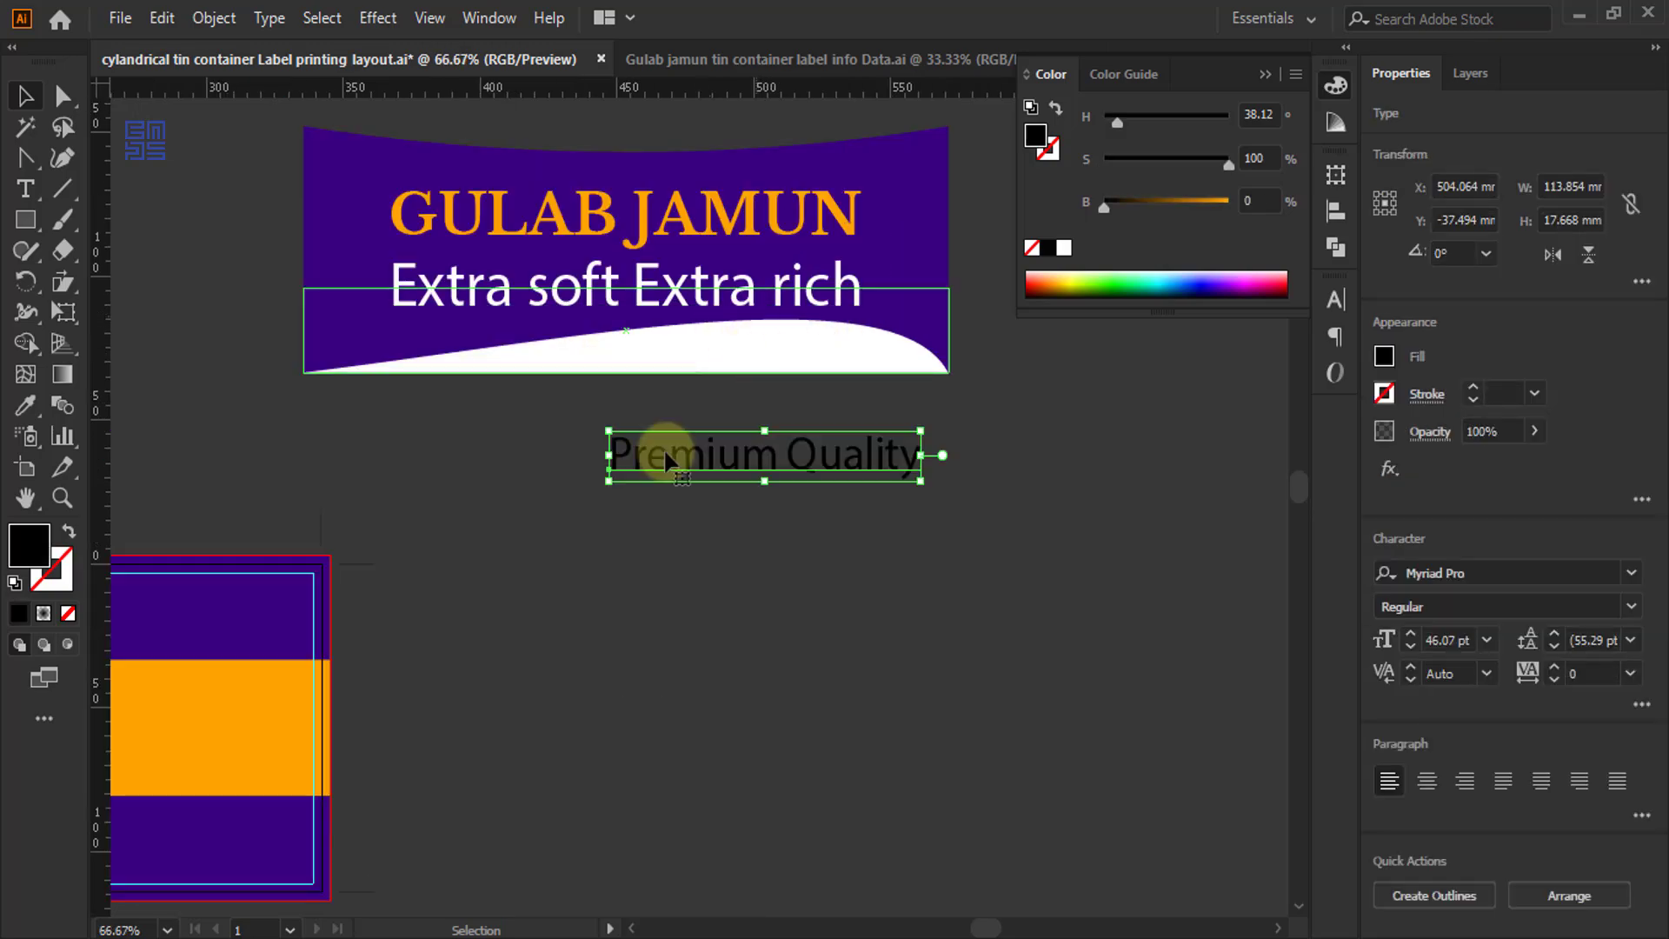
pyautogui.press('i')
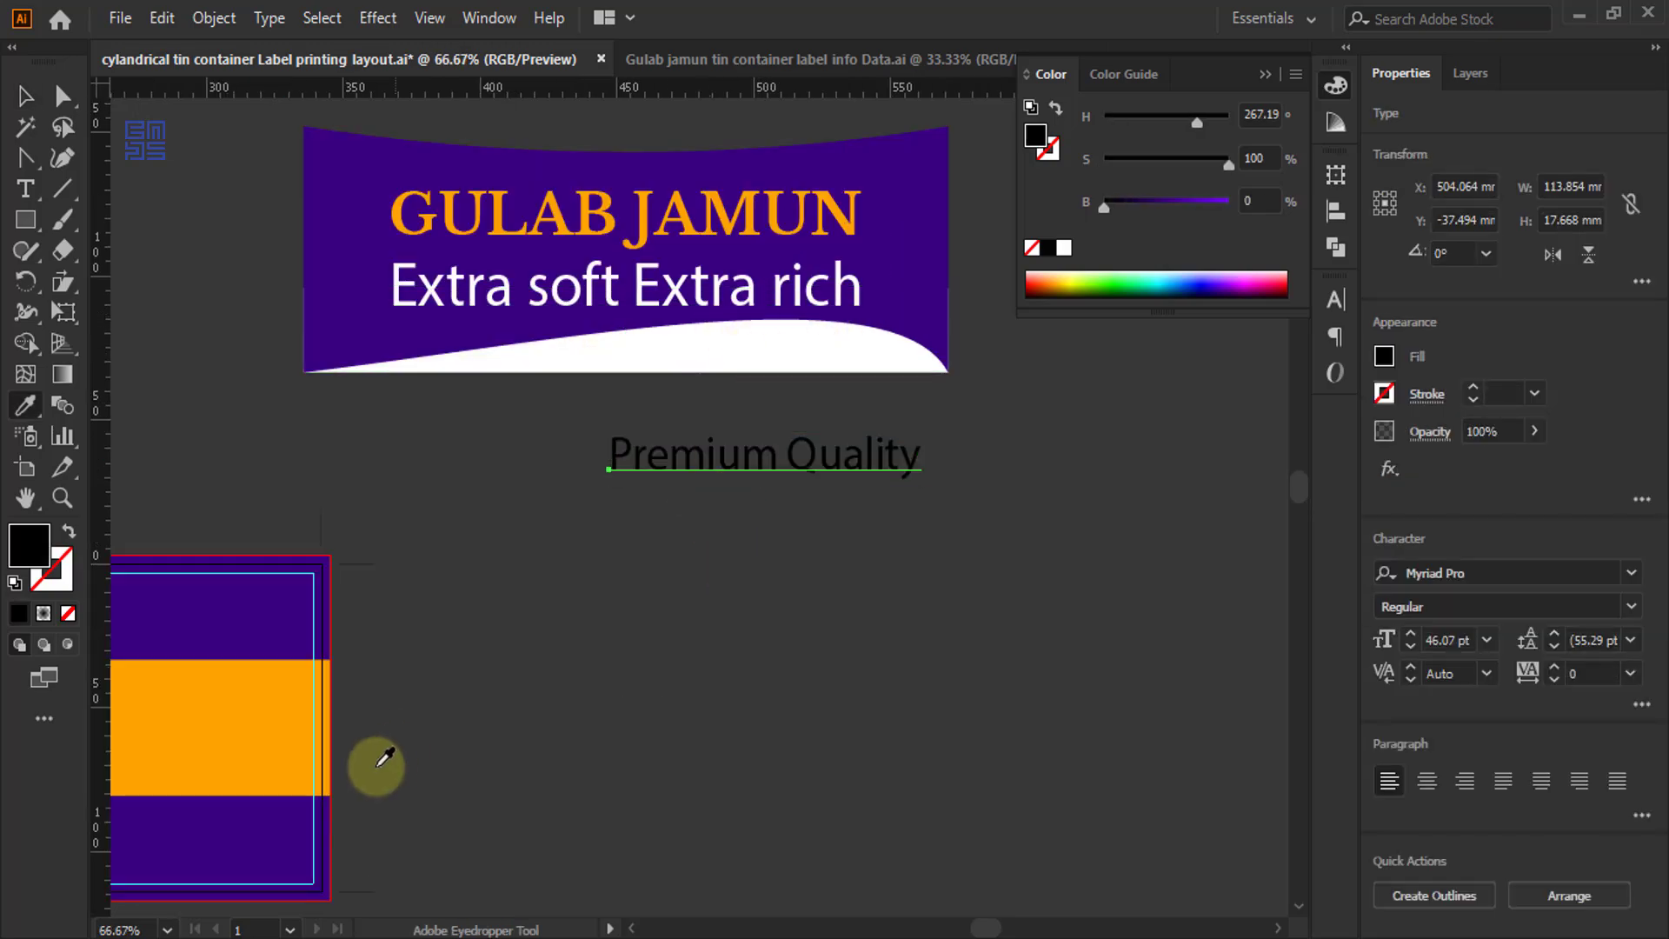
pyautogui.click(265, 599)
pyautogui.click(24, 95)
# - Set the "Premium Quality" text in Lato Bold and fit it inside the banner's white curve at about 75 mm wide
pyautogui.scroll(2, 869, 352)
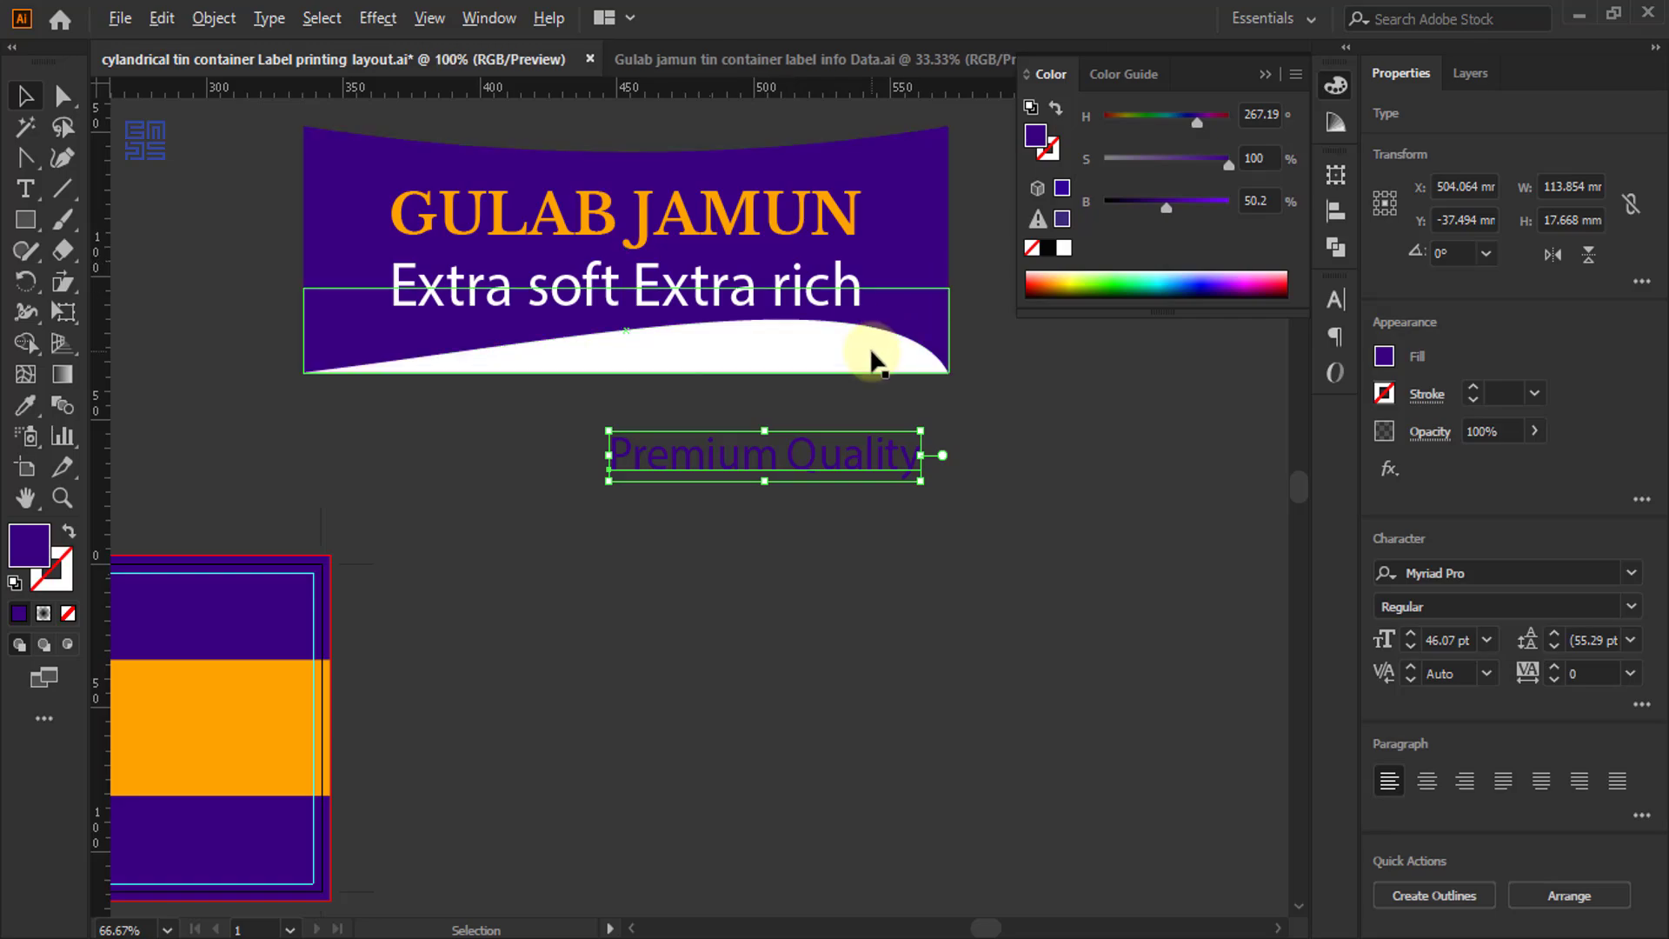
pyautogui.click(1335, 299)
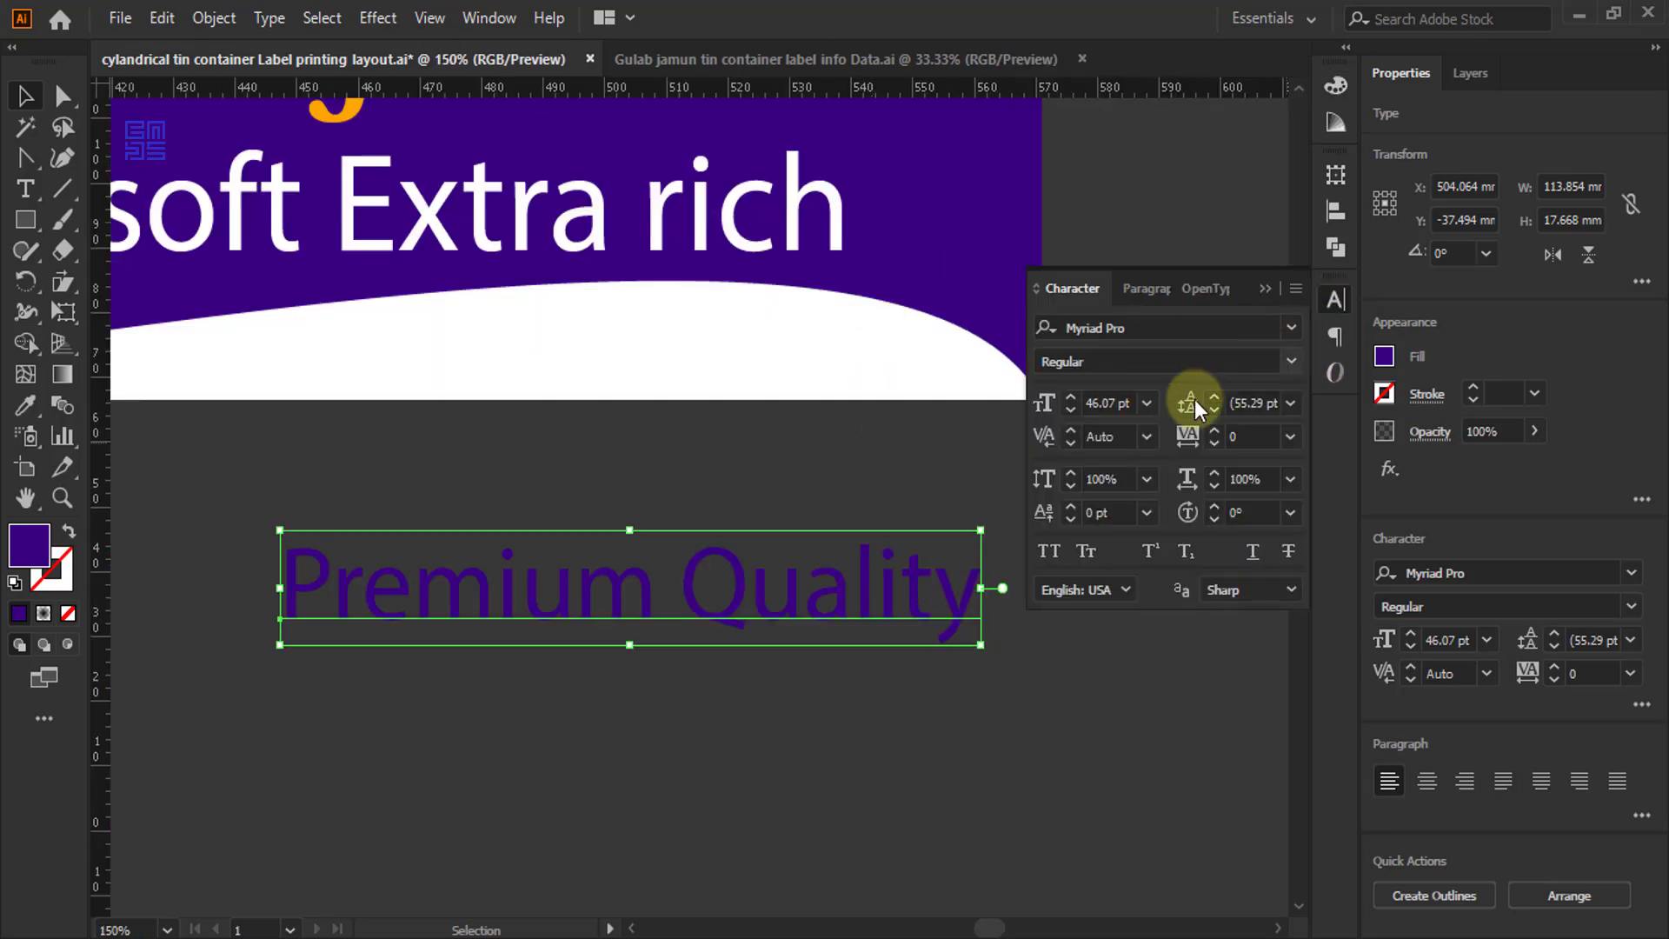
pyautogui.click(1291, 329)
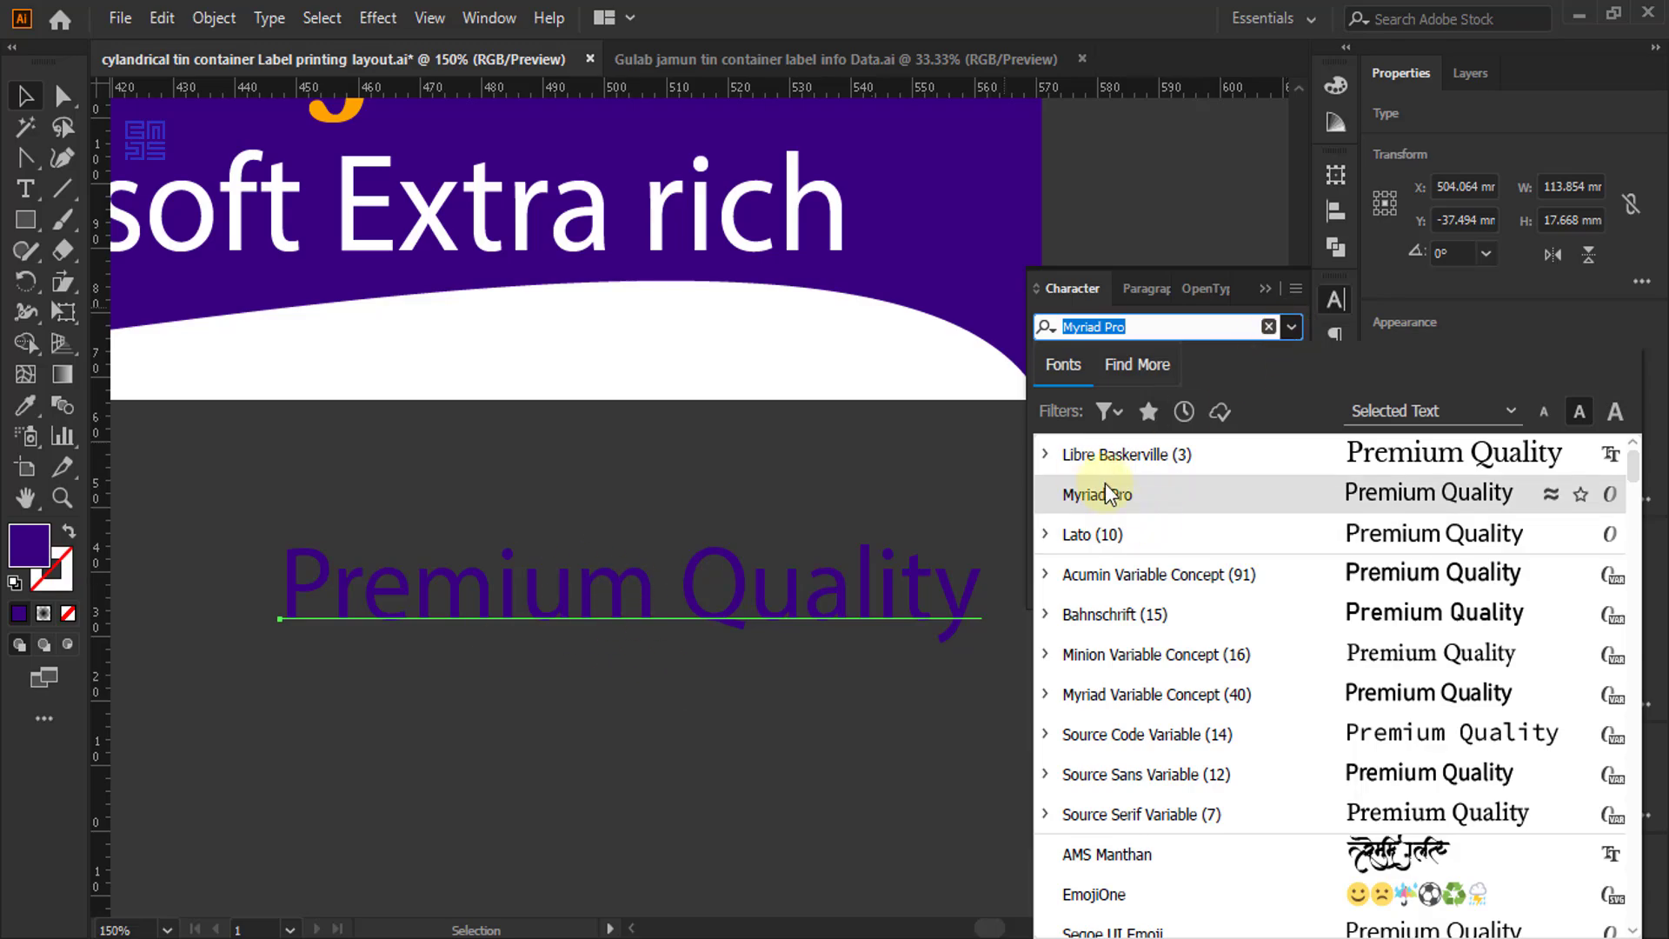
pyautogui.click(1048, 535)
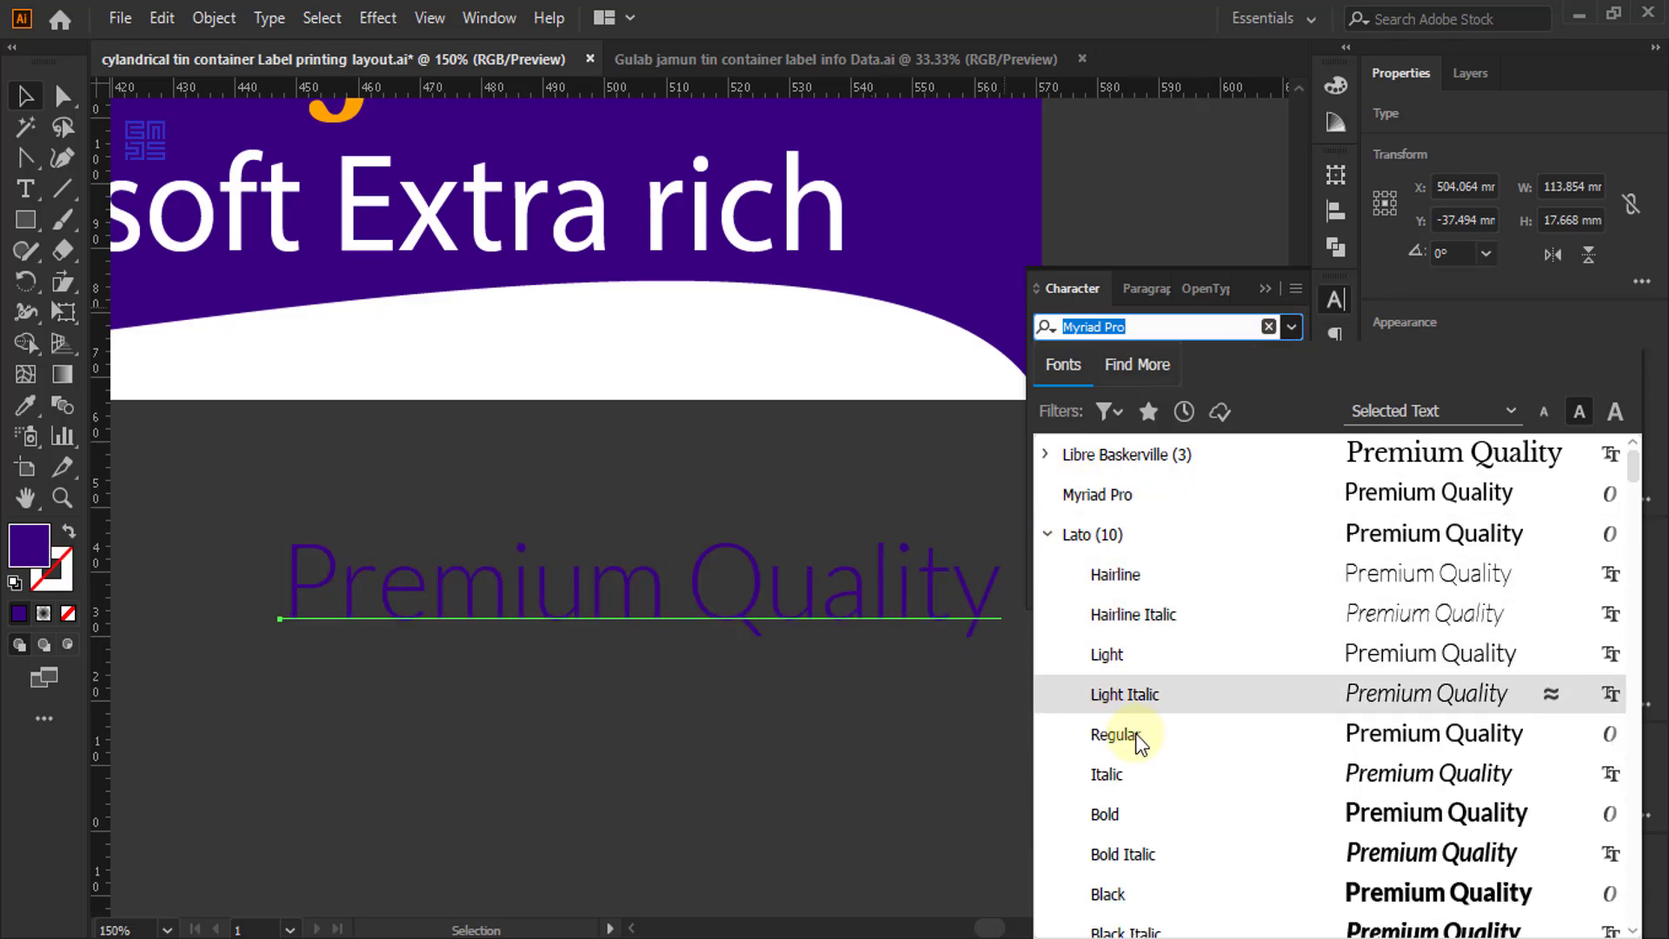
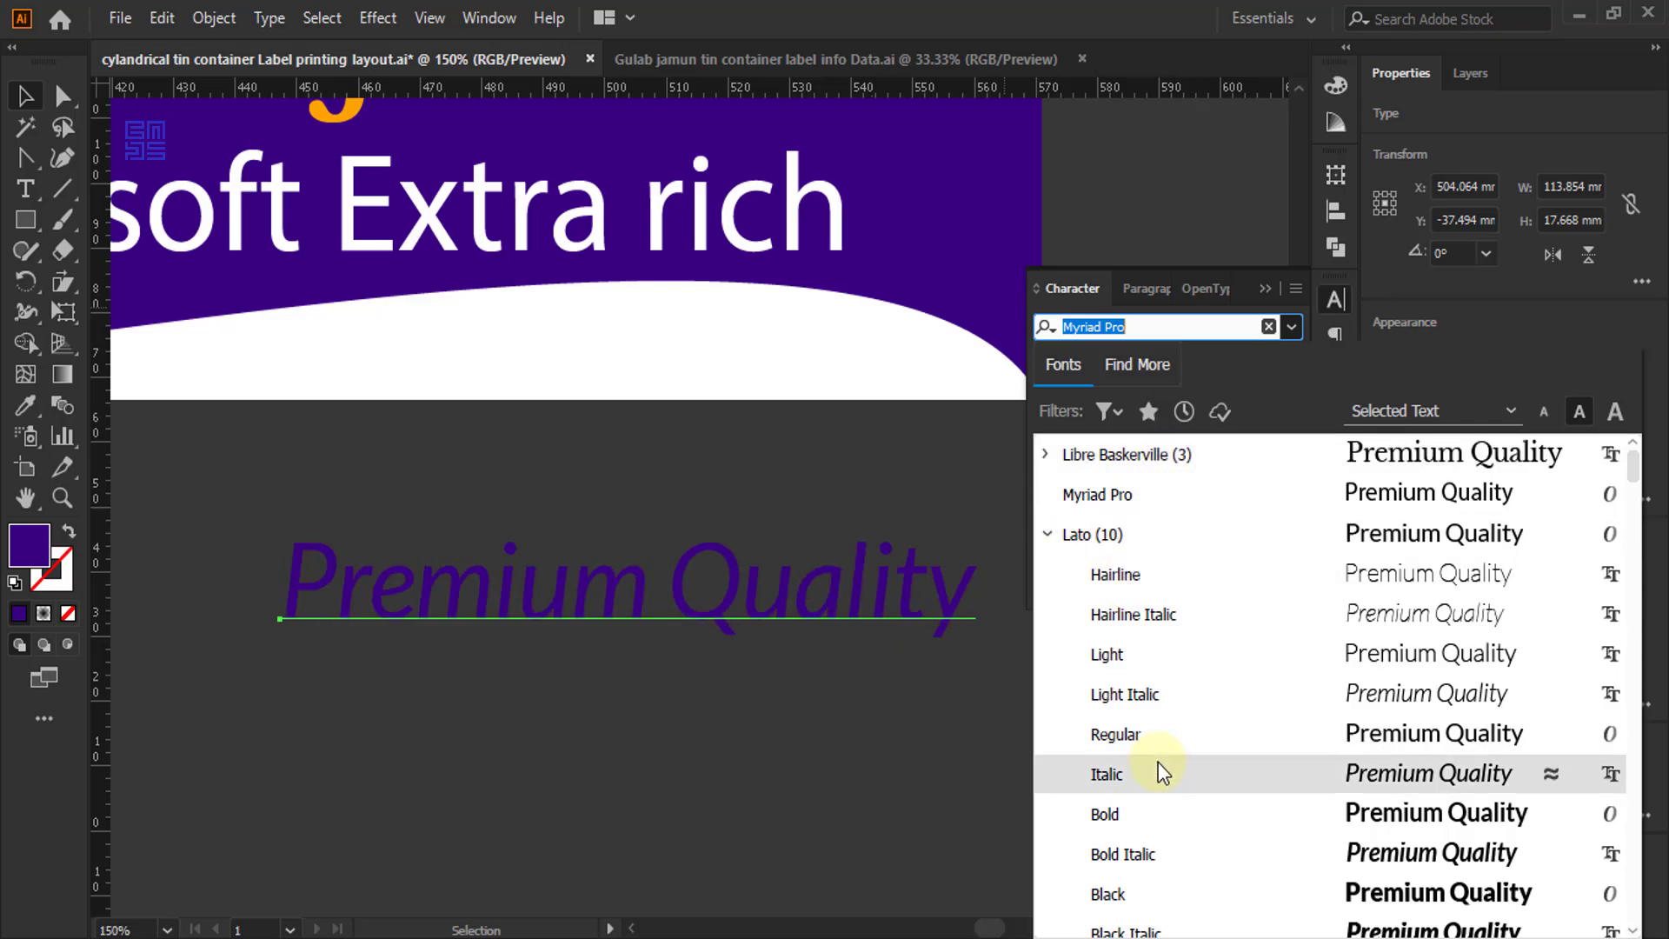
pyautogui.scroll(-1, 1125, 782)
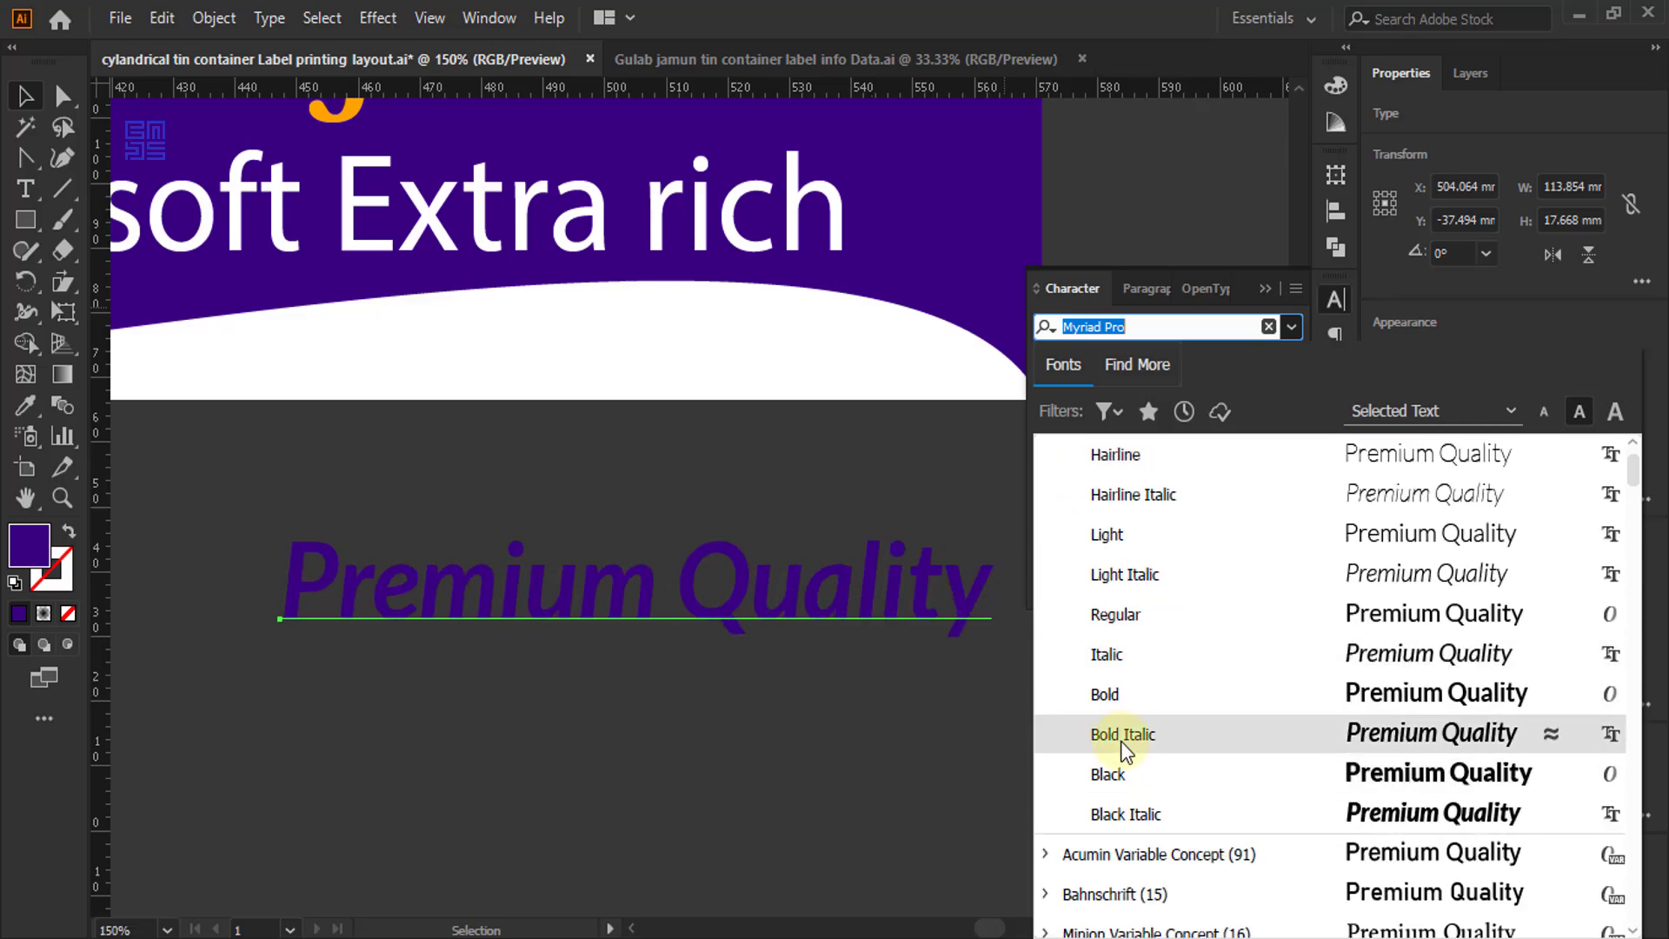
pyautogui.click(1111, 692)
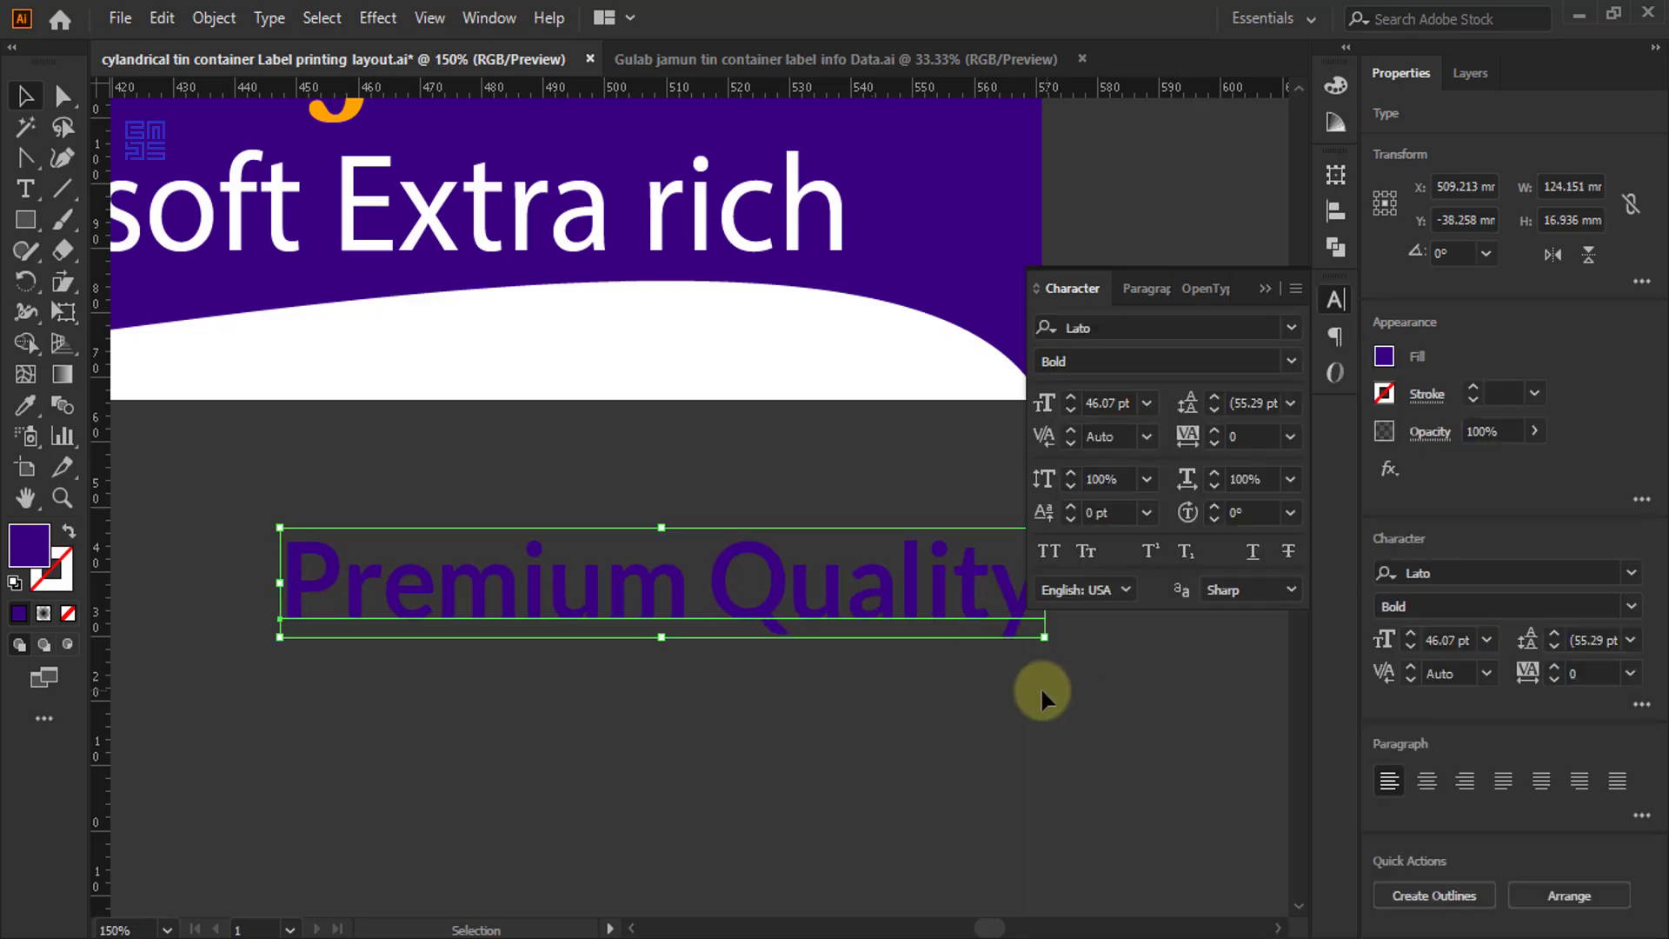
pyautogui.moveTo(1044, 642); pyautogui.dragTo(835, 363)
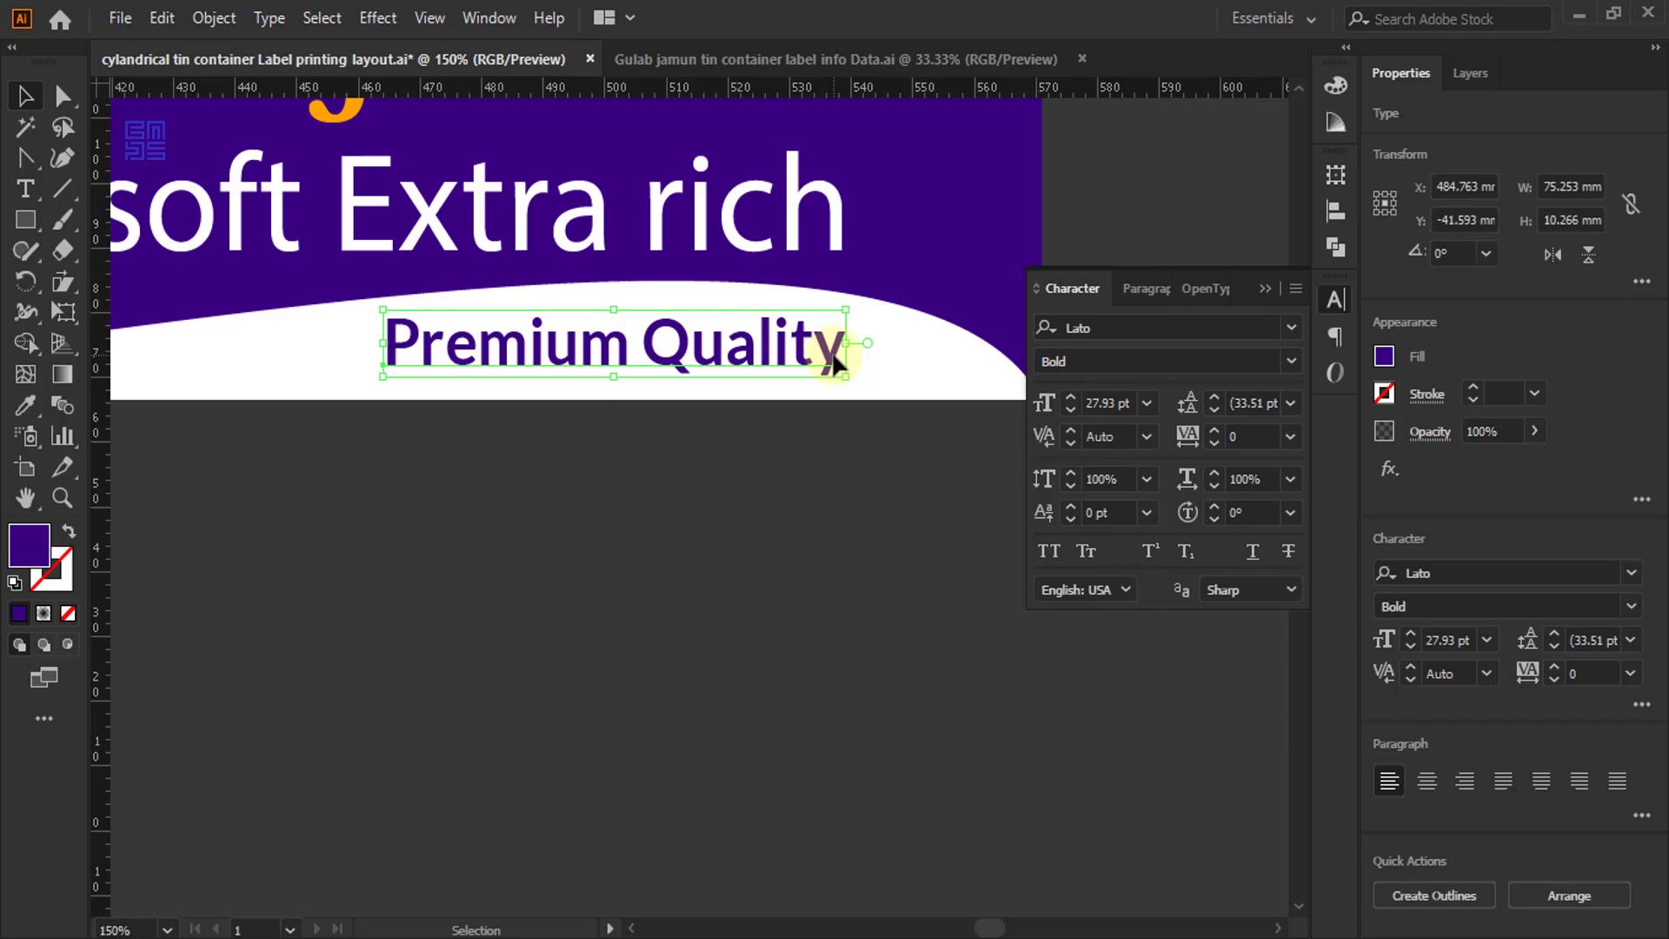
# - Align the right edge of the "Premium Quality" text with the "GULAB JAMUN" title and the "Extra soft Extra rich" tagline
pyautogui.keyDown('shift'); pyautogui.click(828, 228); pyautogui.keyUp('shift')
pyautogui.click(1511, 892)
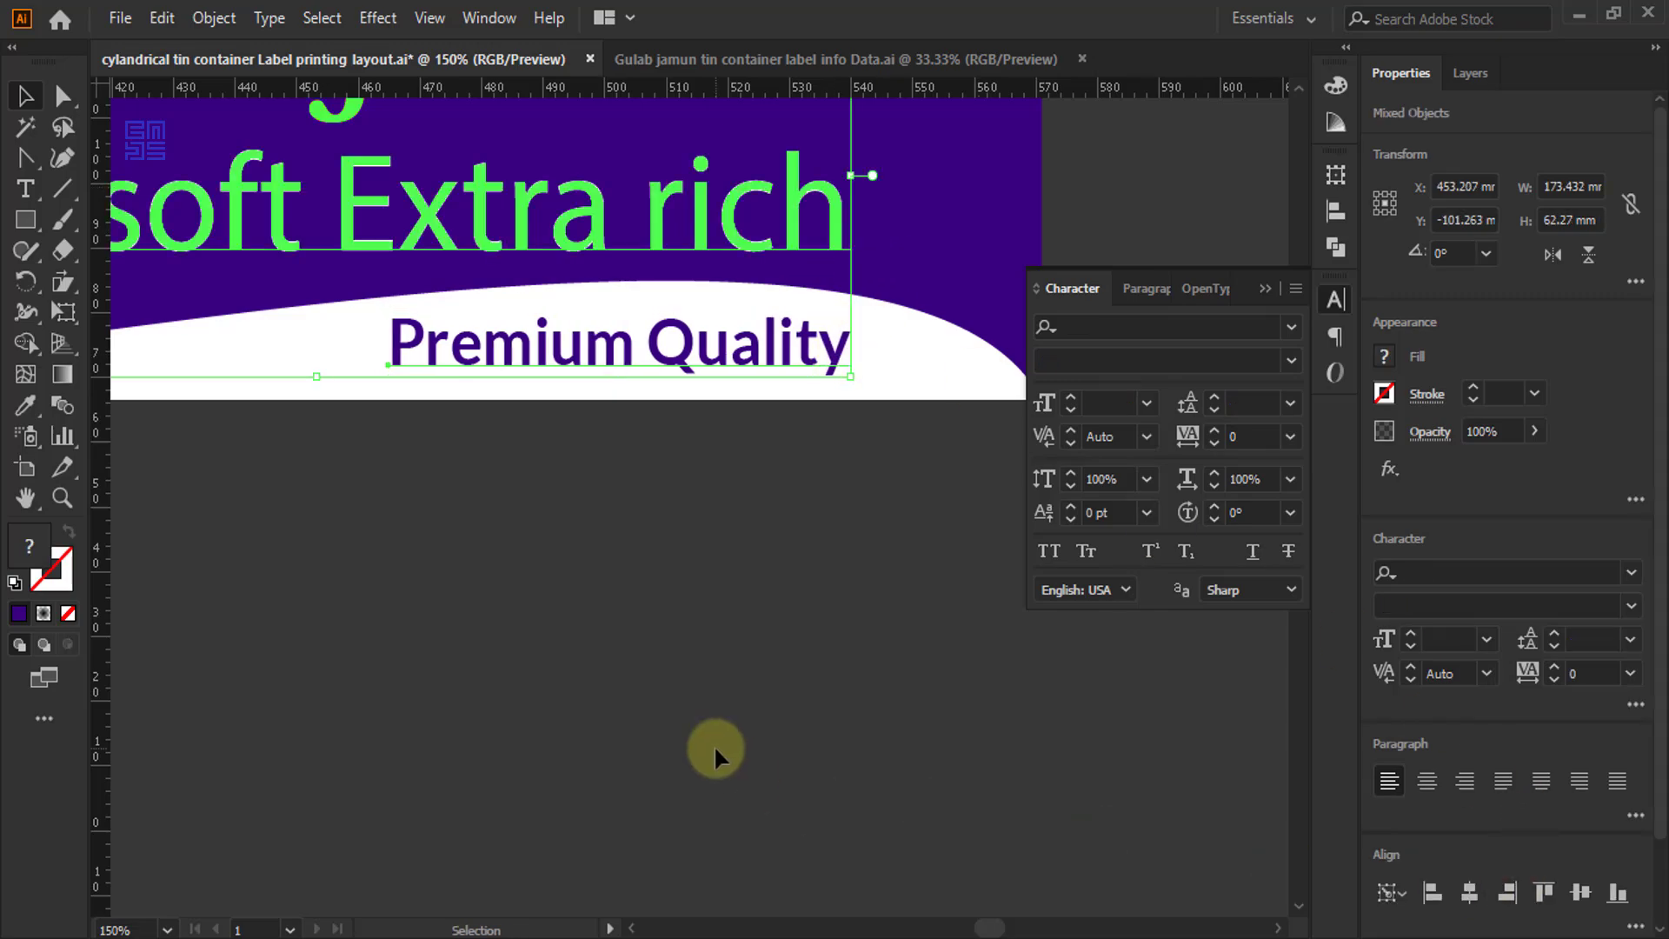
pyautogui.click(681, 666)
pyautogui.scroll(-2, 681, 666)
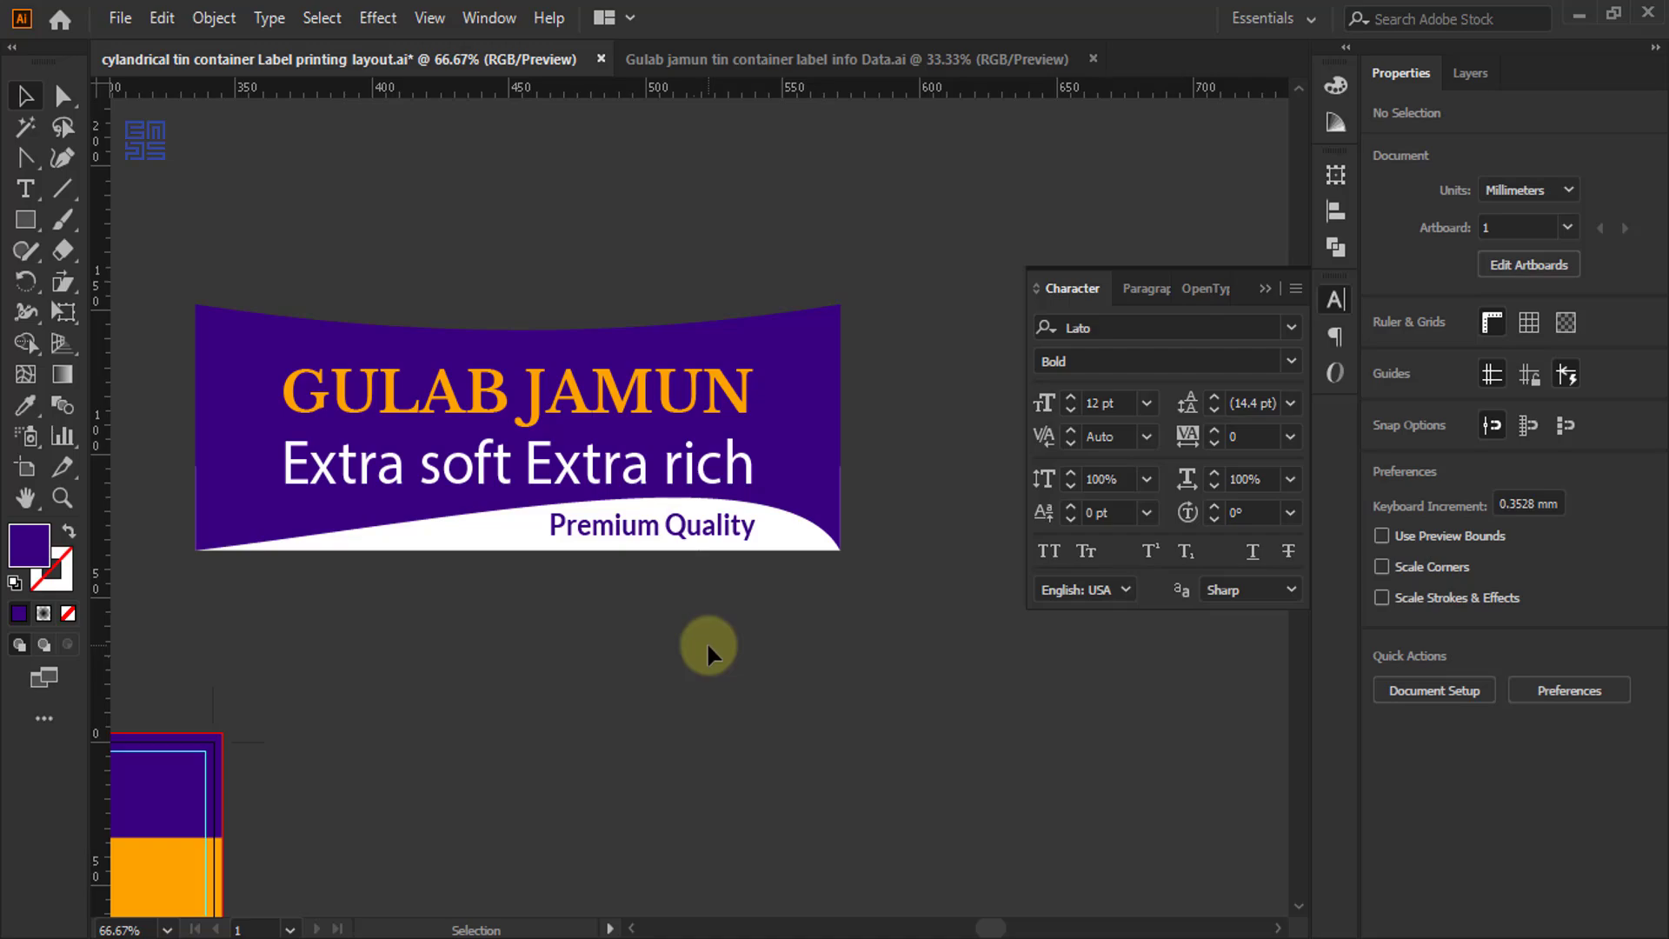
pyautogui.scroll(-1, 913, 478)
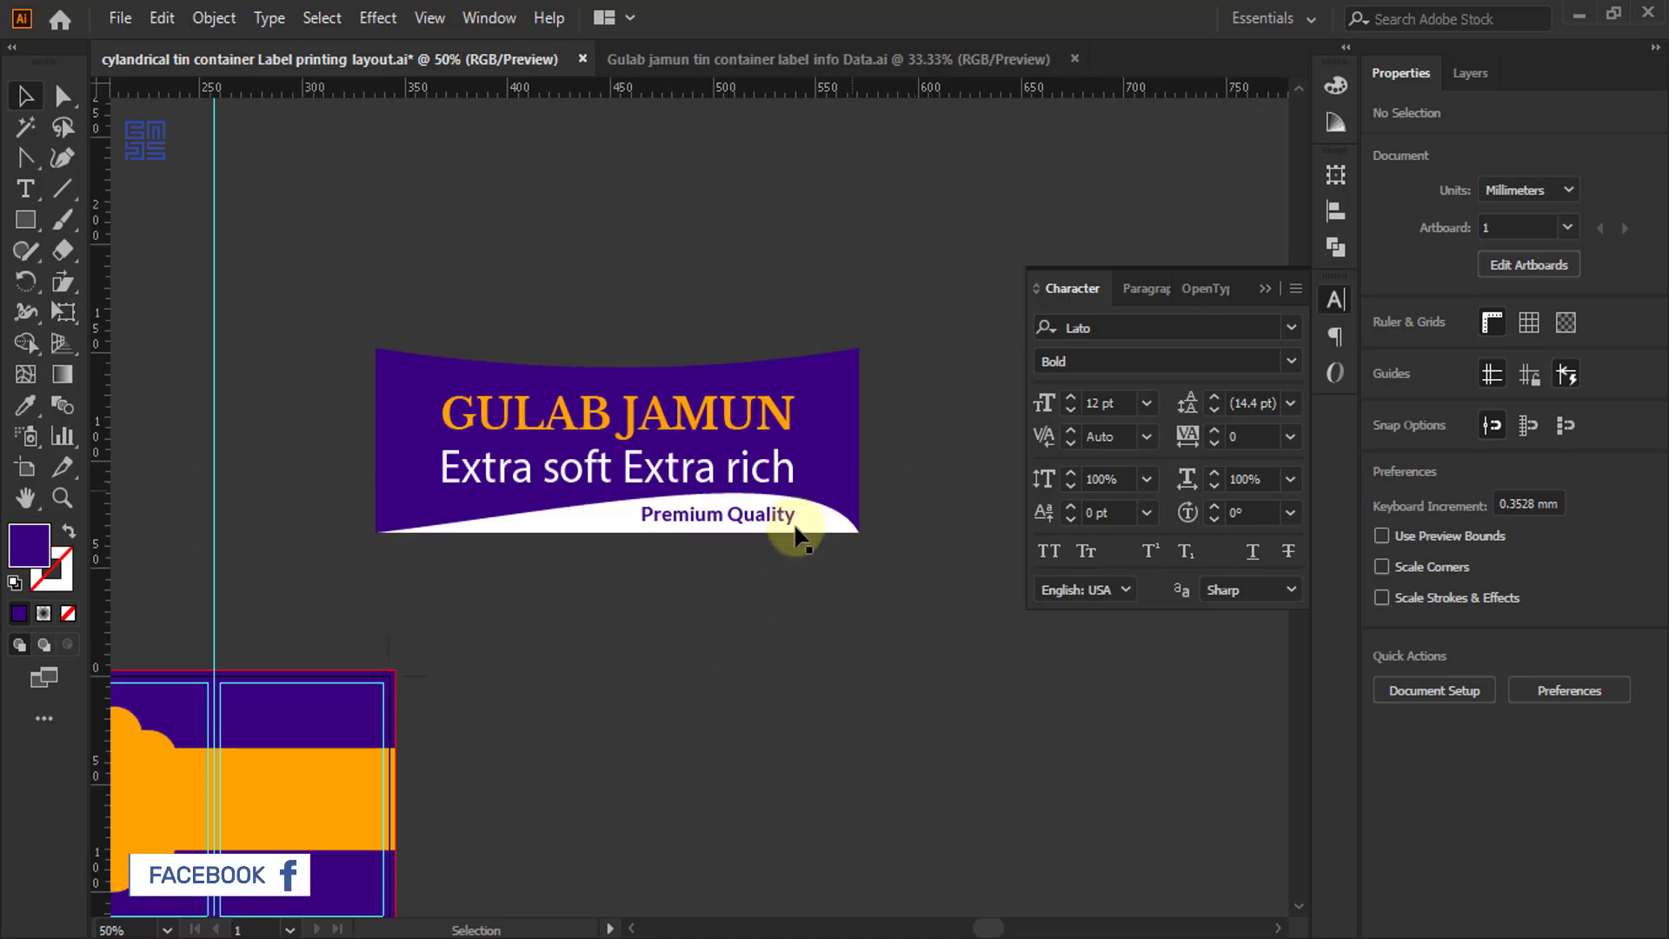
pyautogui.scroll(-1, 832, 584)
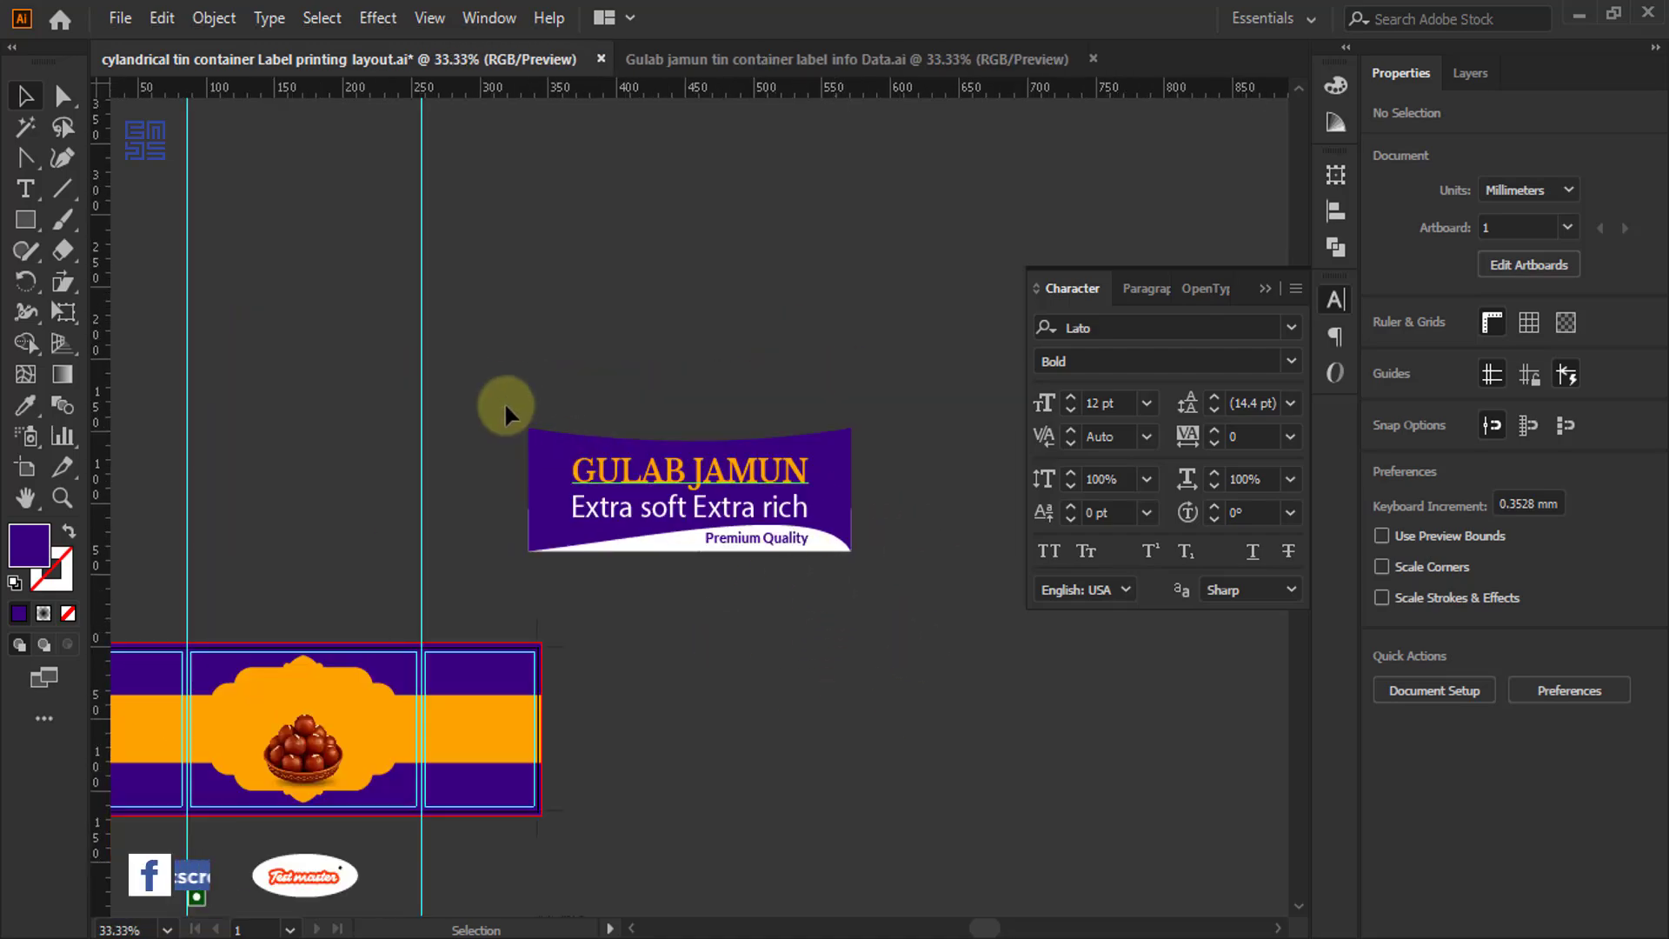
# - Group the purple banner, its white curved shape and all three text lines into one object
pyautogui.moveTo(676, 515); pyautogui.dragTo(896, 590)
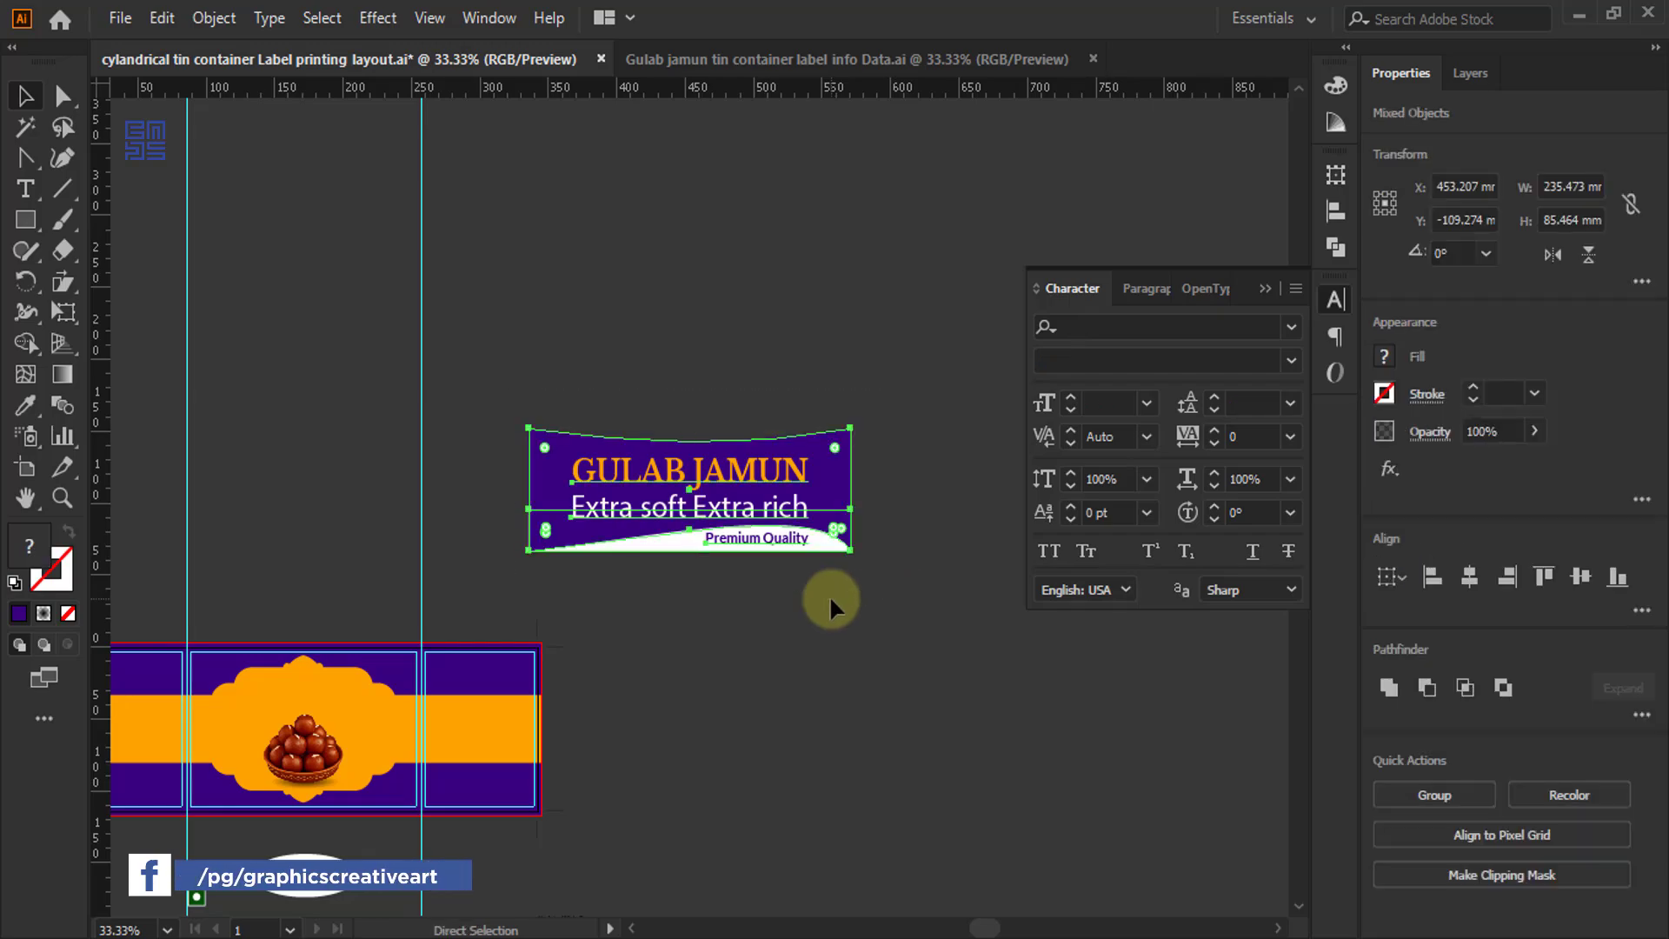
pyautogui.click(502, 528)
pyautogui.scroll(3, 539, 551)
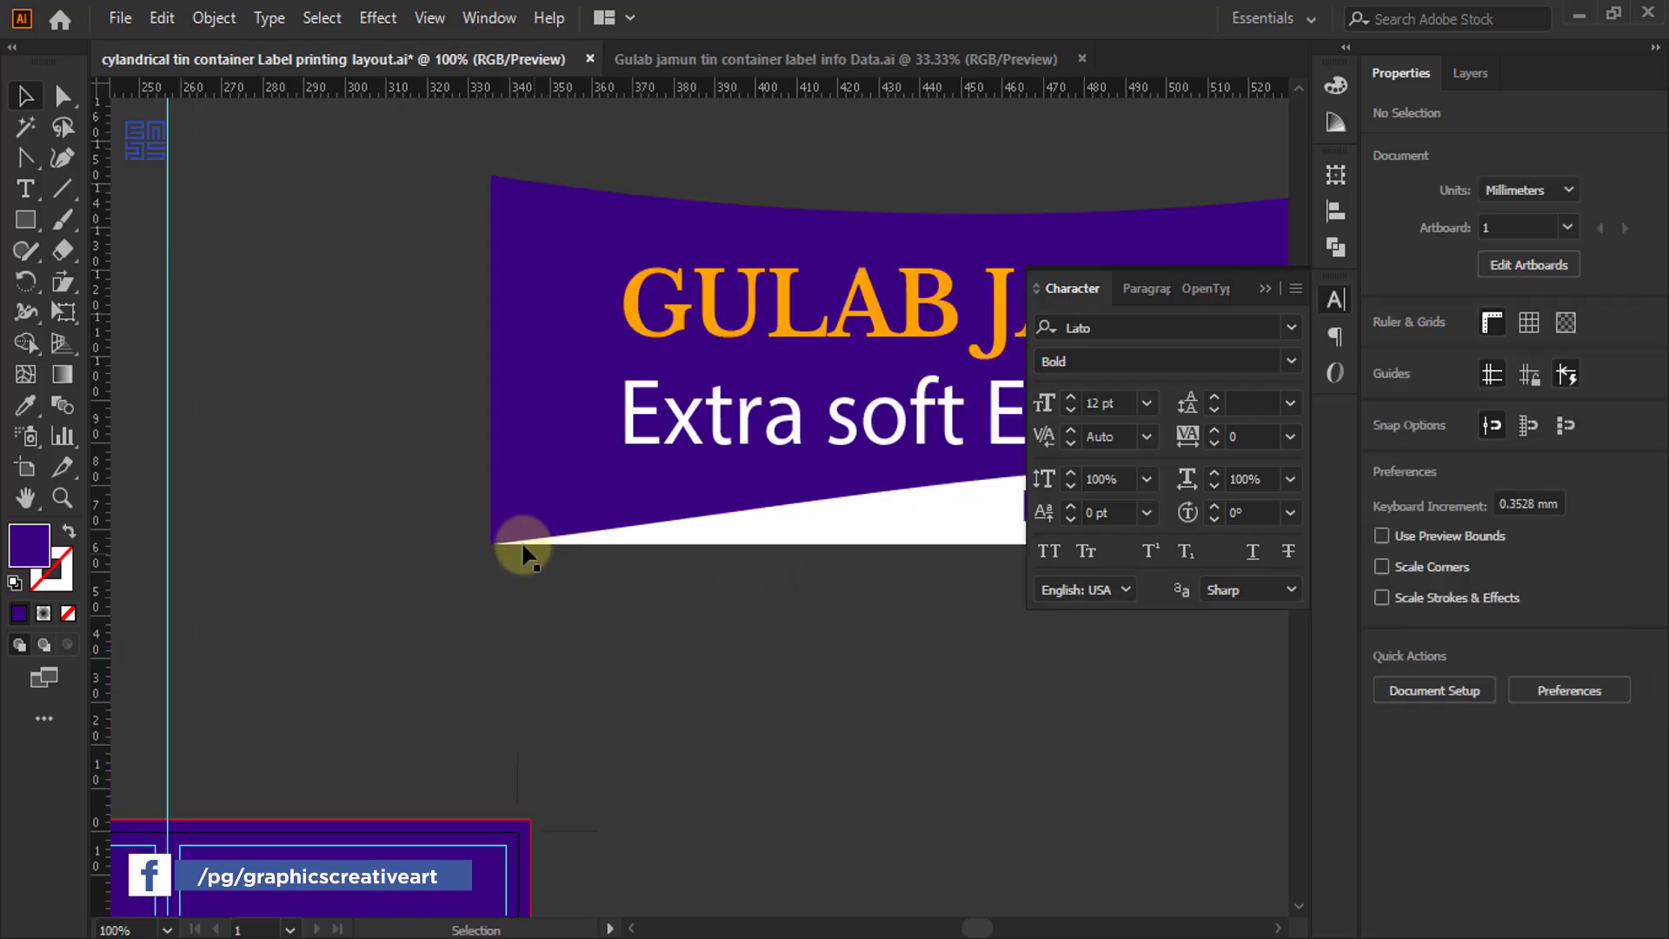
pyautogui.scroll(4, 497, 525)
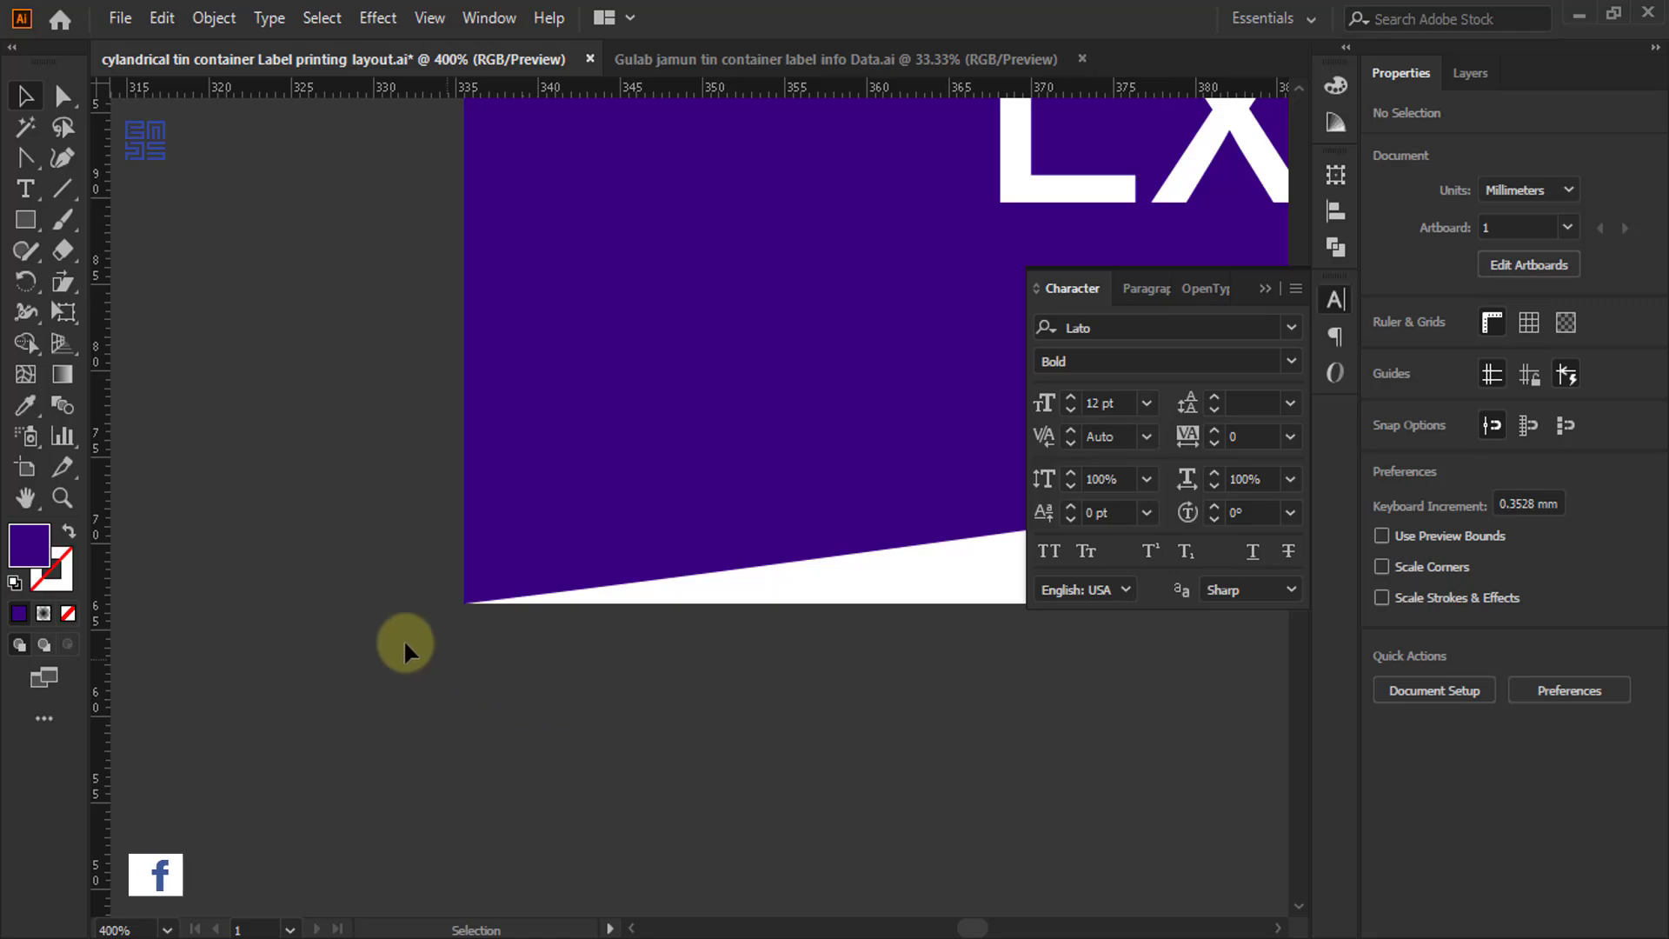
pyautogui.scroll(-5, 393, 624)
pyautogui.scroll(-2, 390, 622)
pyautogui.press('a')
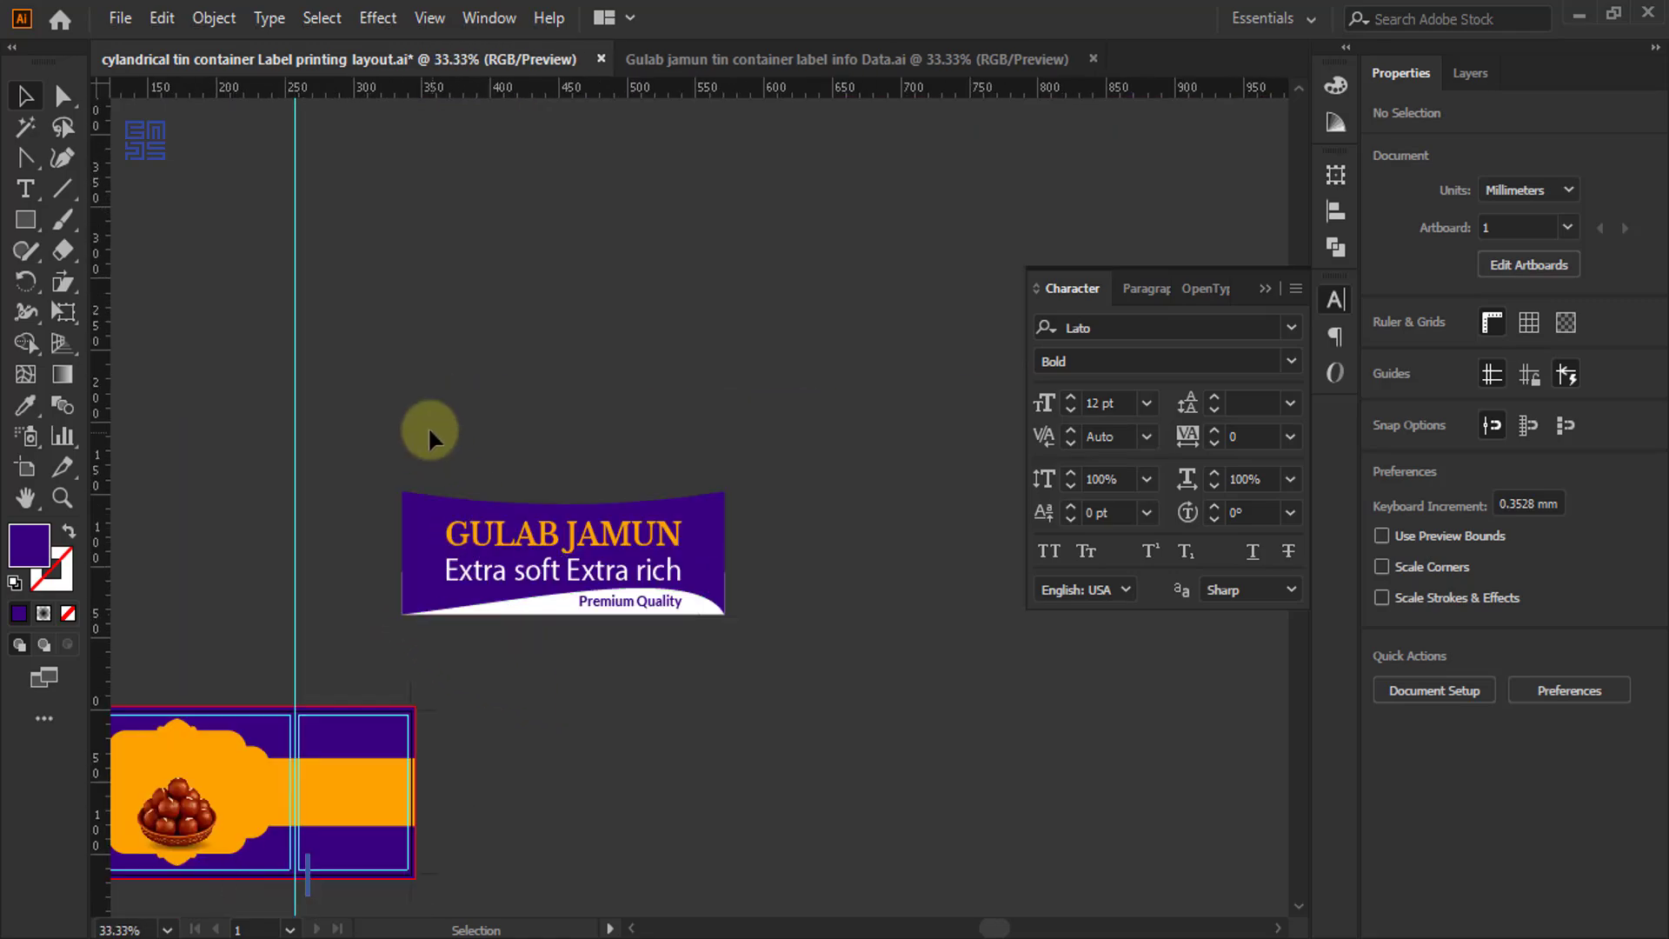
pyautogui.moveTo(430, 429); pyautogui.dragTo(728, 706)
pyautogui.press('v')
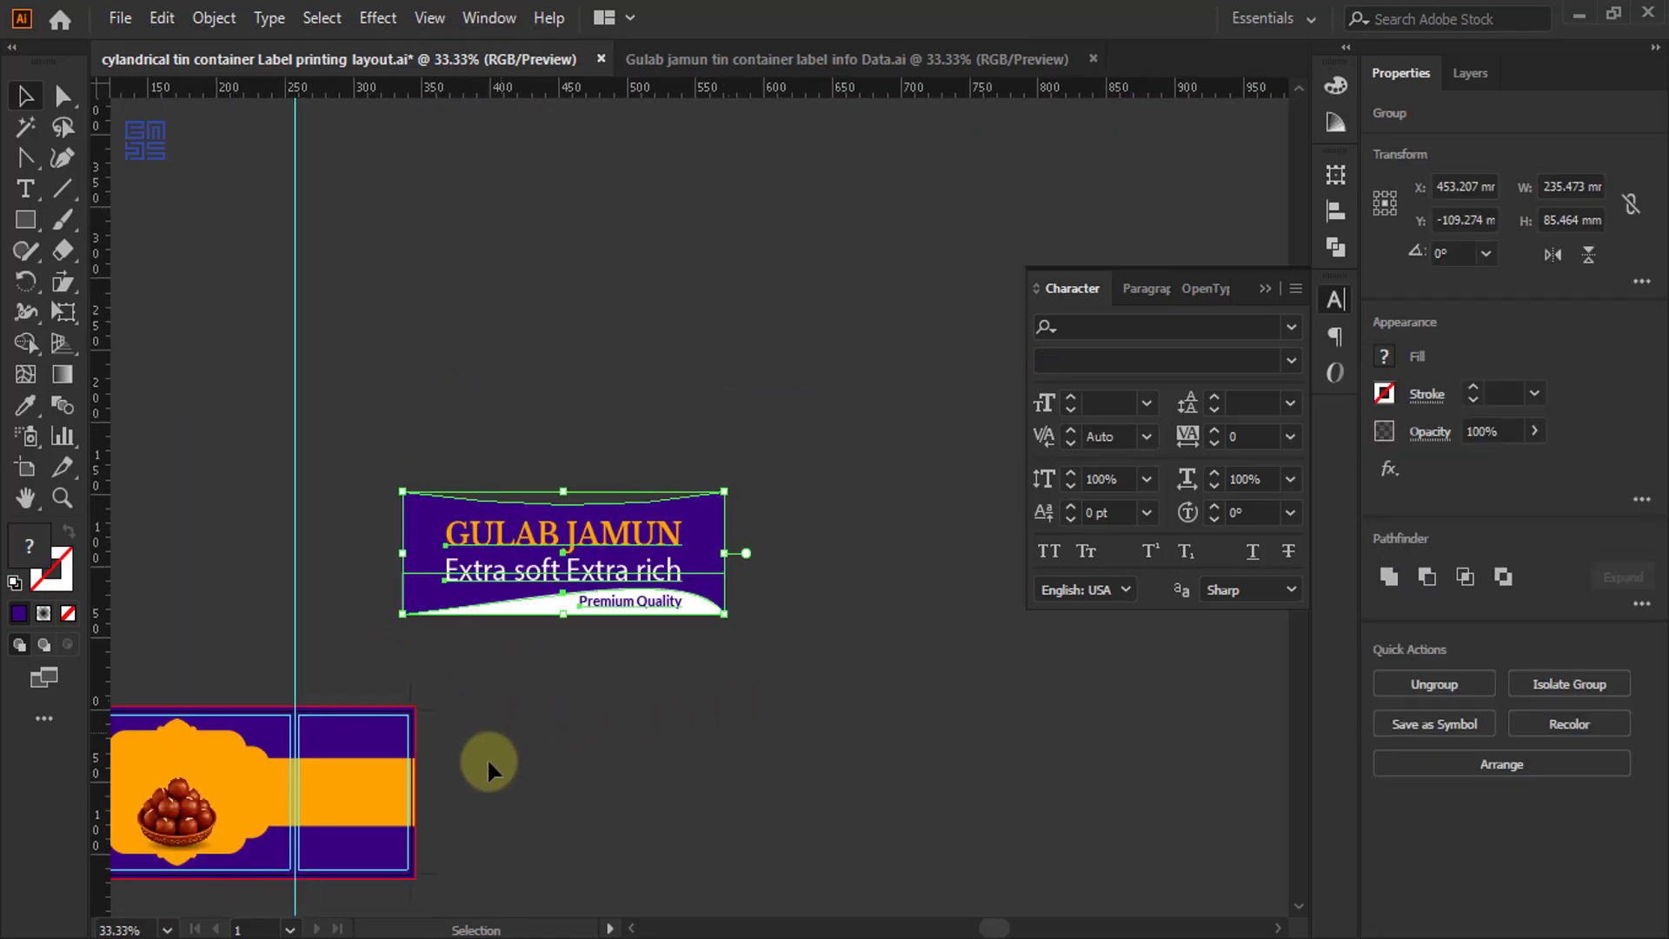
# - Move the banner group onto the label's orange ornamental frame and scale it down to about 95 × 34.5 mm
pyautogui.scroll(2, 489, 761)
pyautogui.scroll(-2, 945, 597)
pyautogui.moveTo(848, 475); pyautogui.dragTo(561, 650)
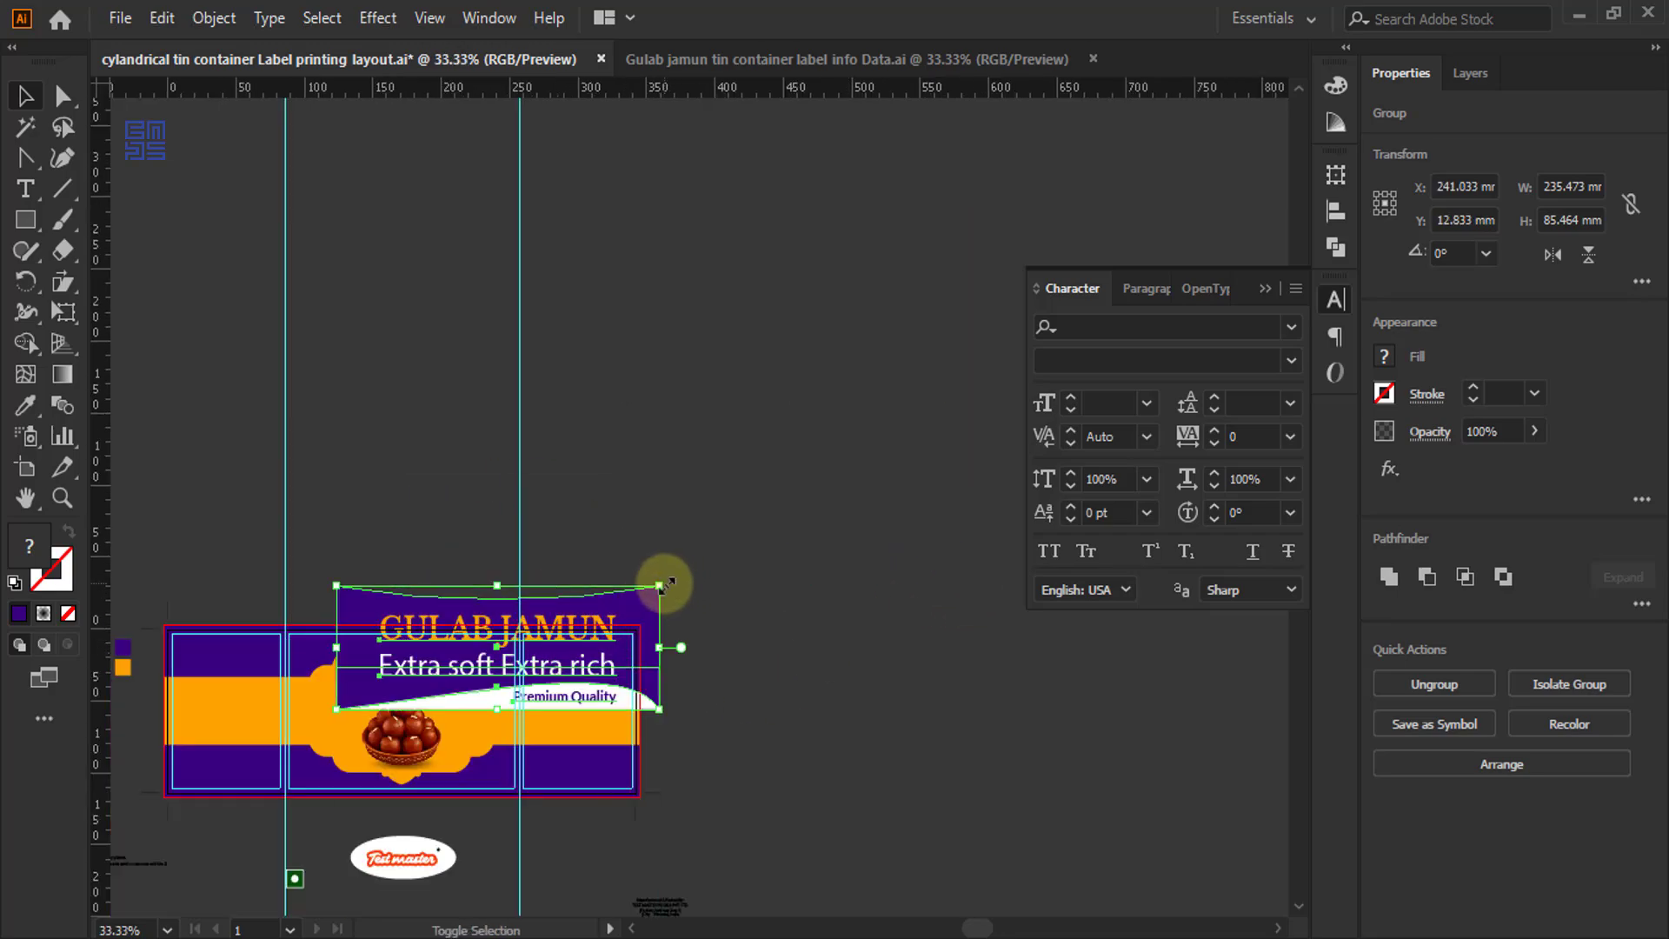
pyautogui.moveTo(661, 587); pyautogui.dragTo(339, 714)
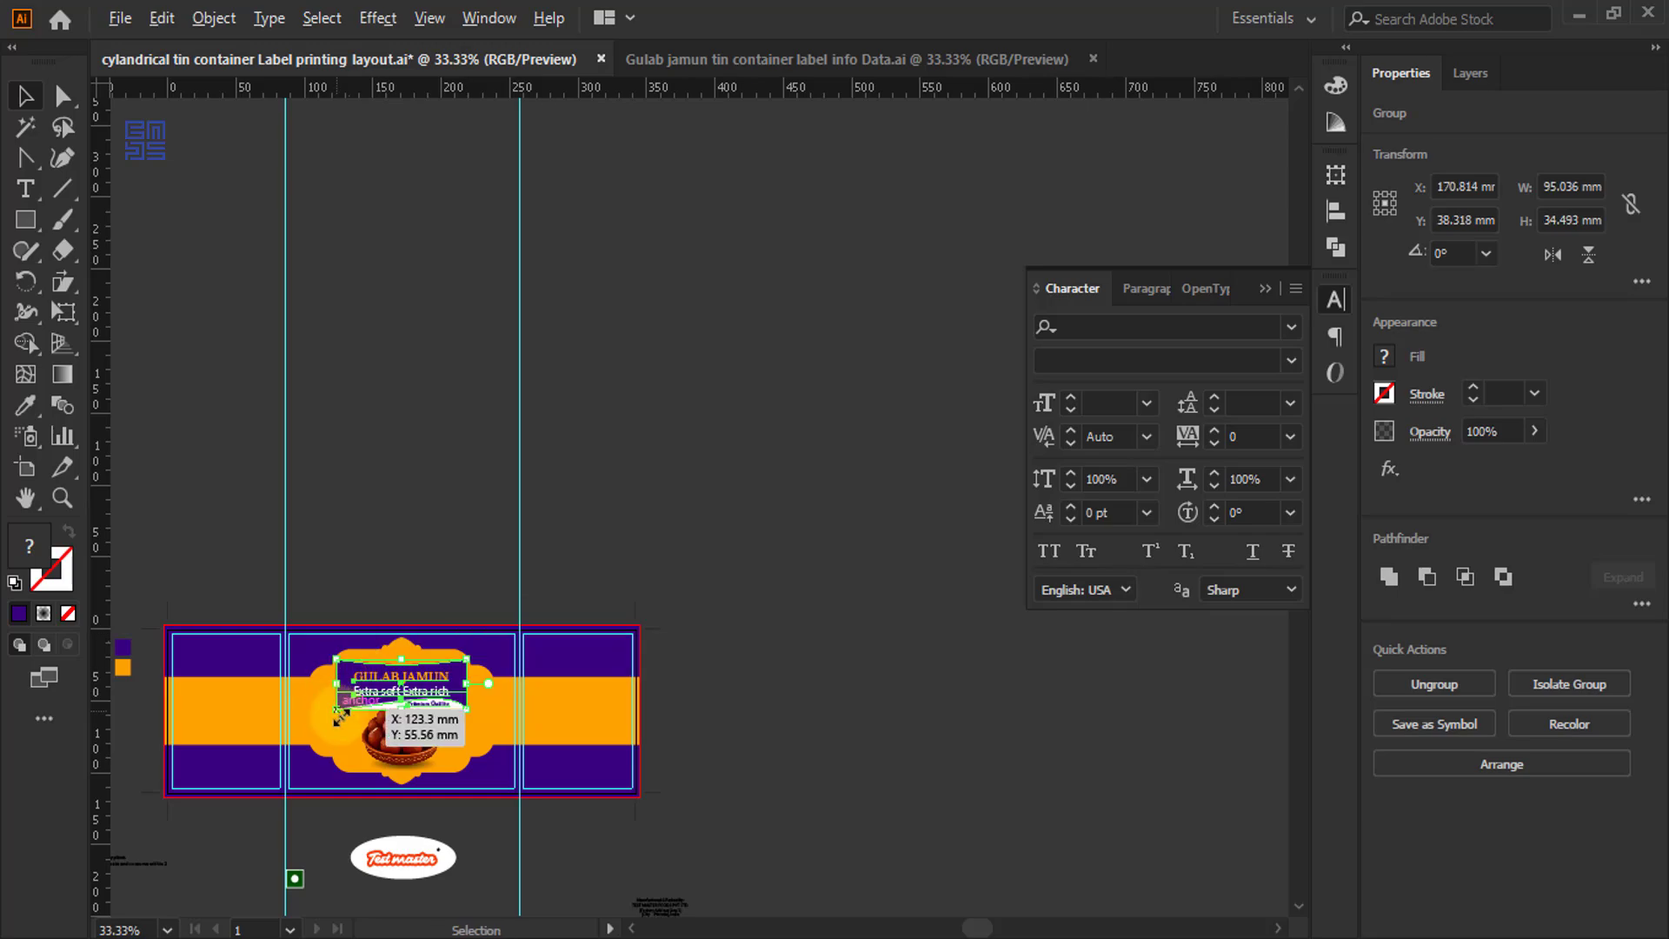
pyautogui.scroll(3, 339, 714)
pyautogui.scroll(1, 469, 743)
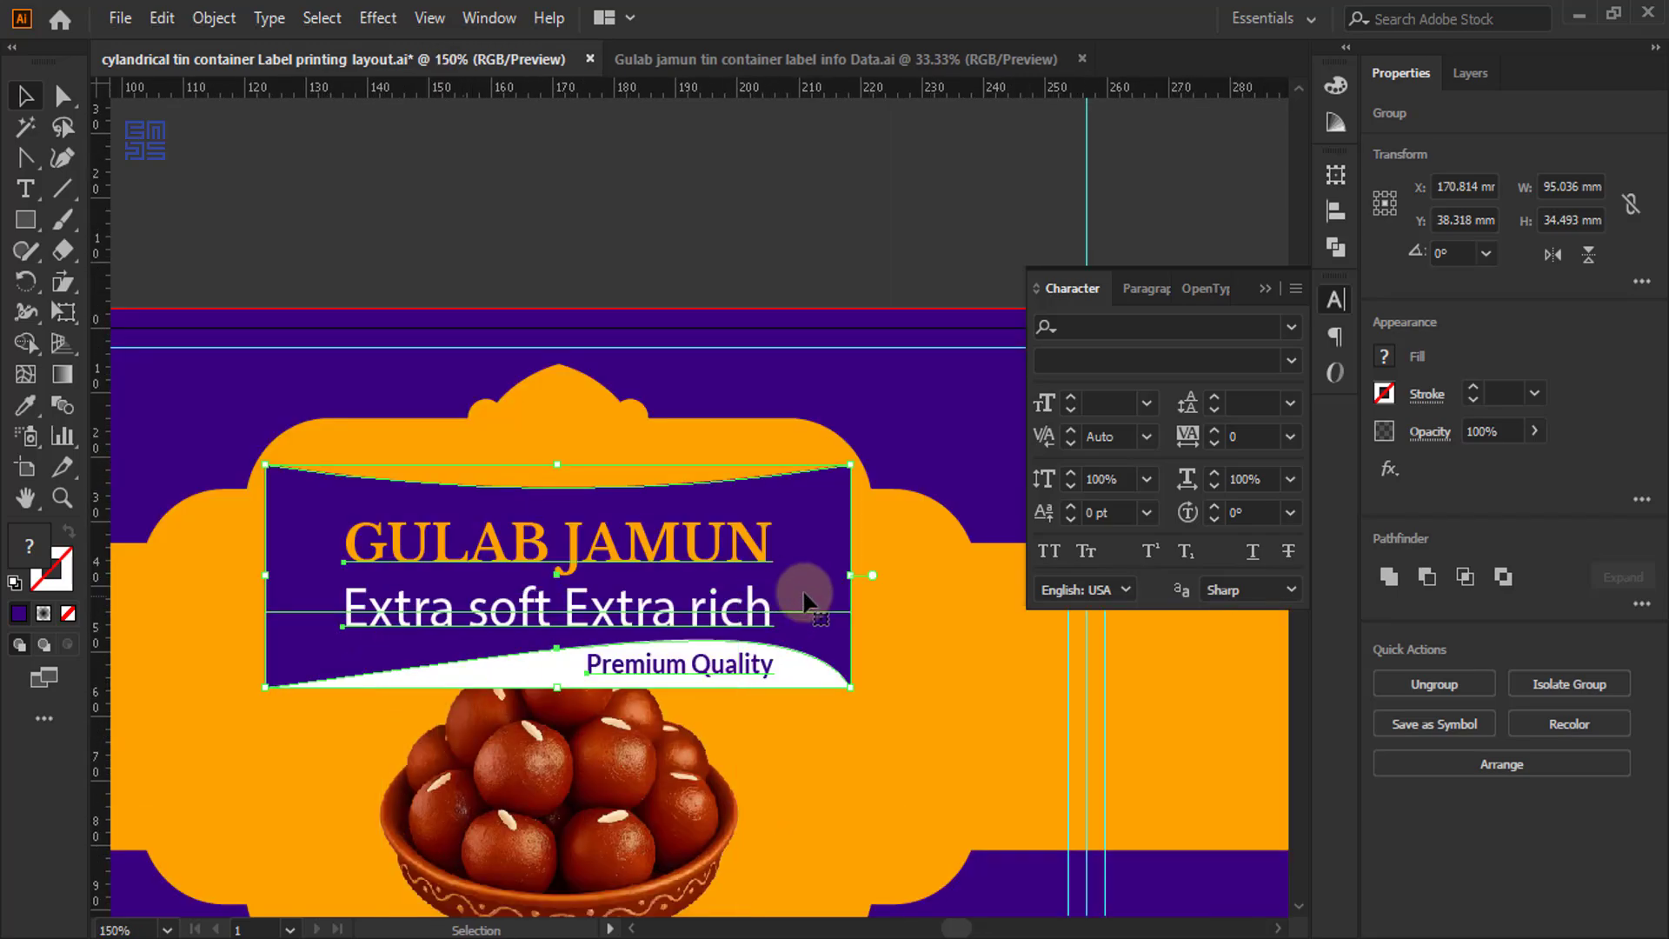
# - Center the banner group horizontally on the label background and nudge it slightly upward
pyautogui.keyDown('shift'); pyautogui.click(926, 612); pyautogui.keyUp('shift')
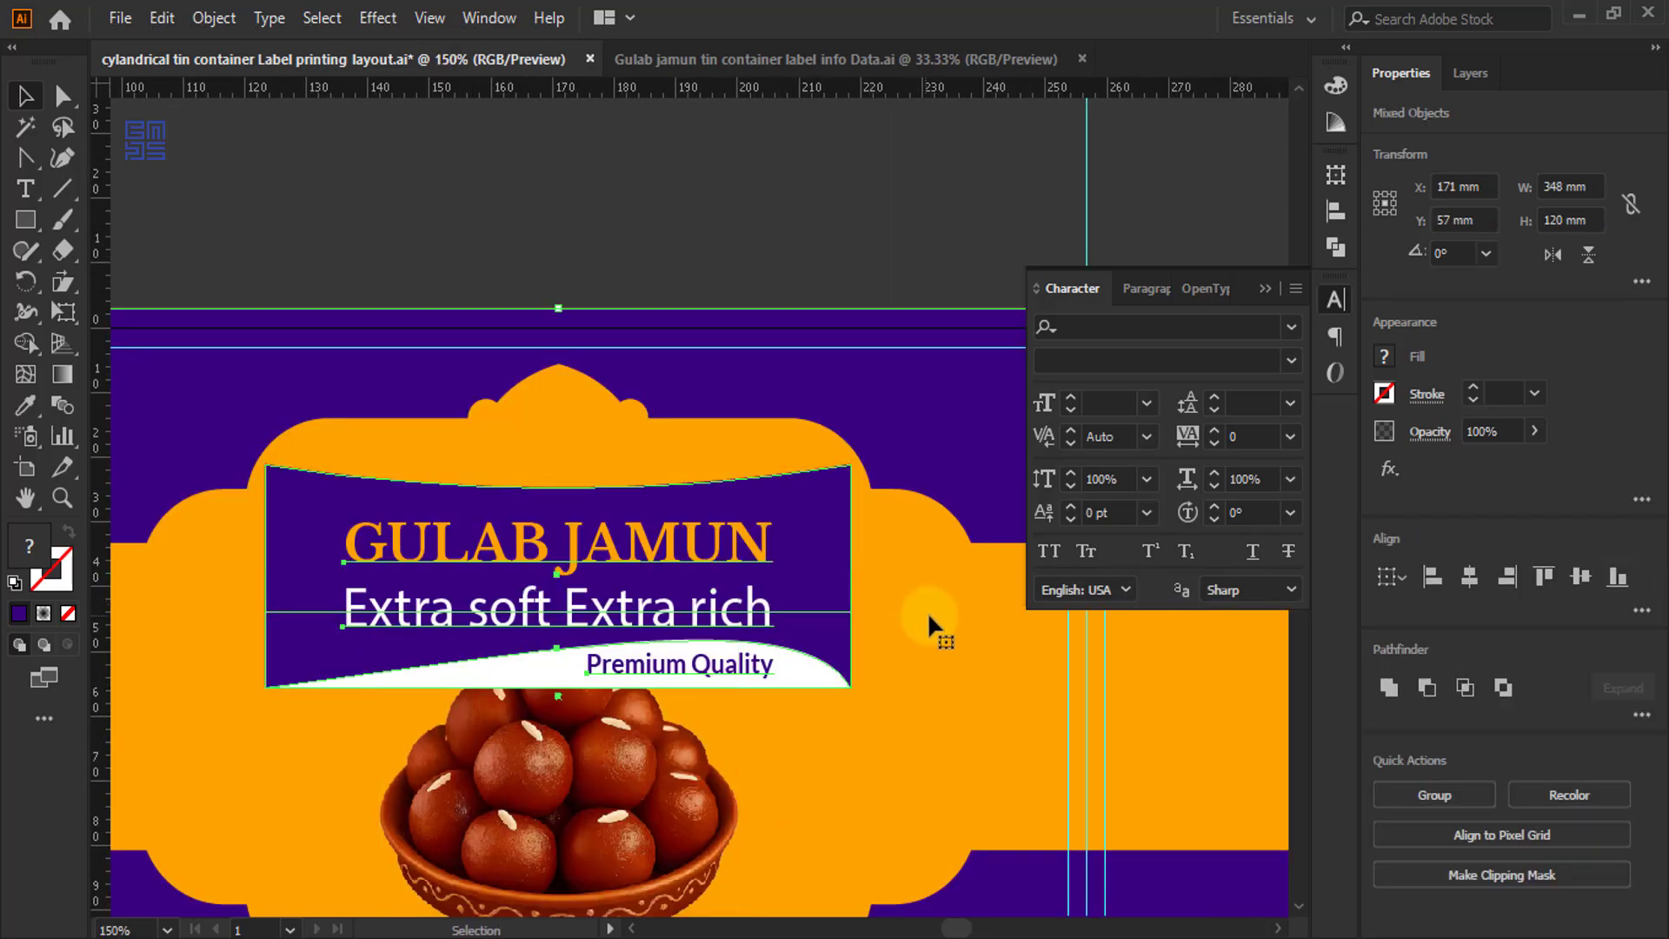
pyautogui.click(1467, 578)
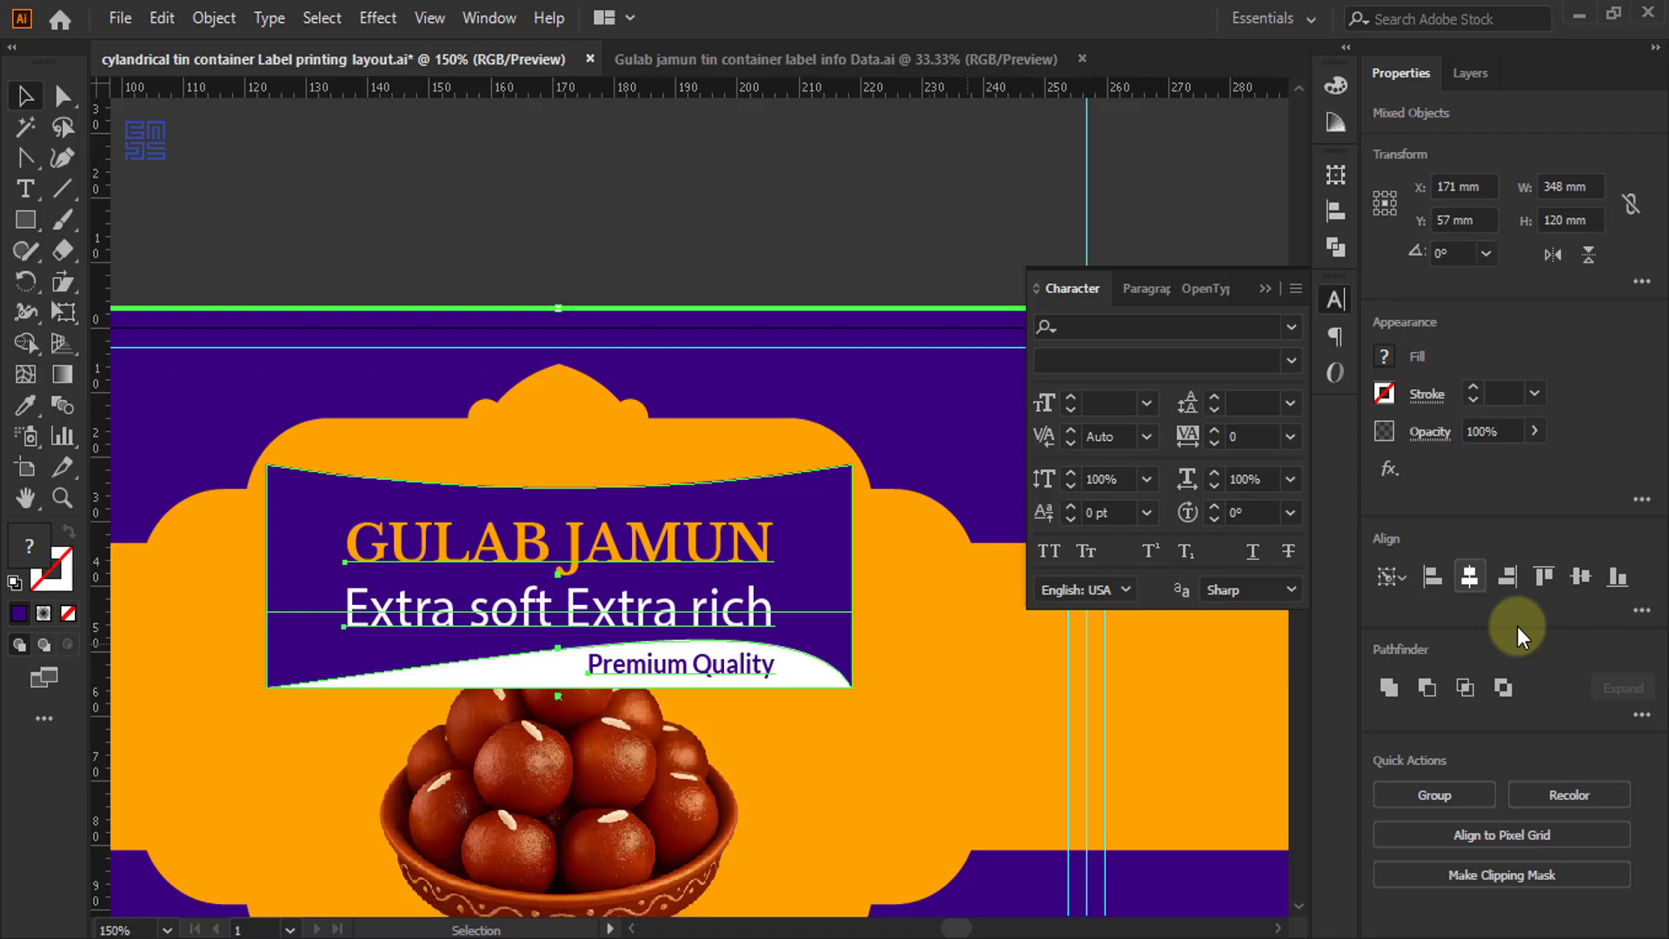
pyautogui.click(654, 228)
pyautogui.click(761, 579)
pyautogui.press('Up')
pyautogui.press('Up')
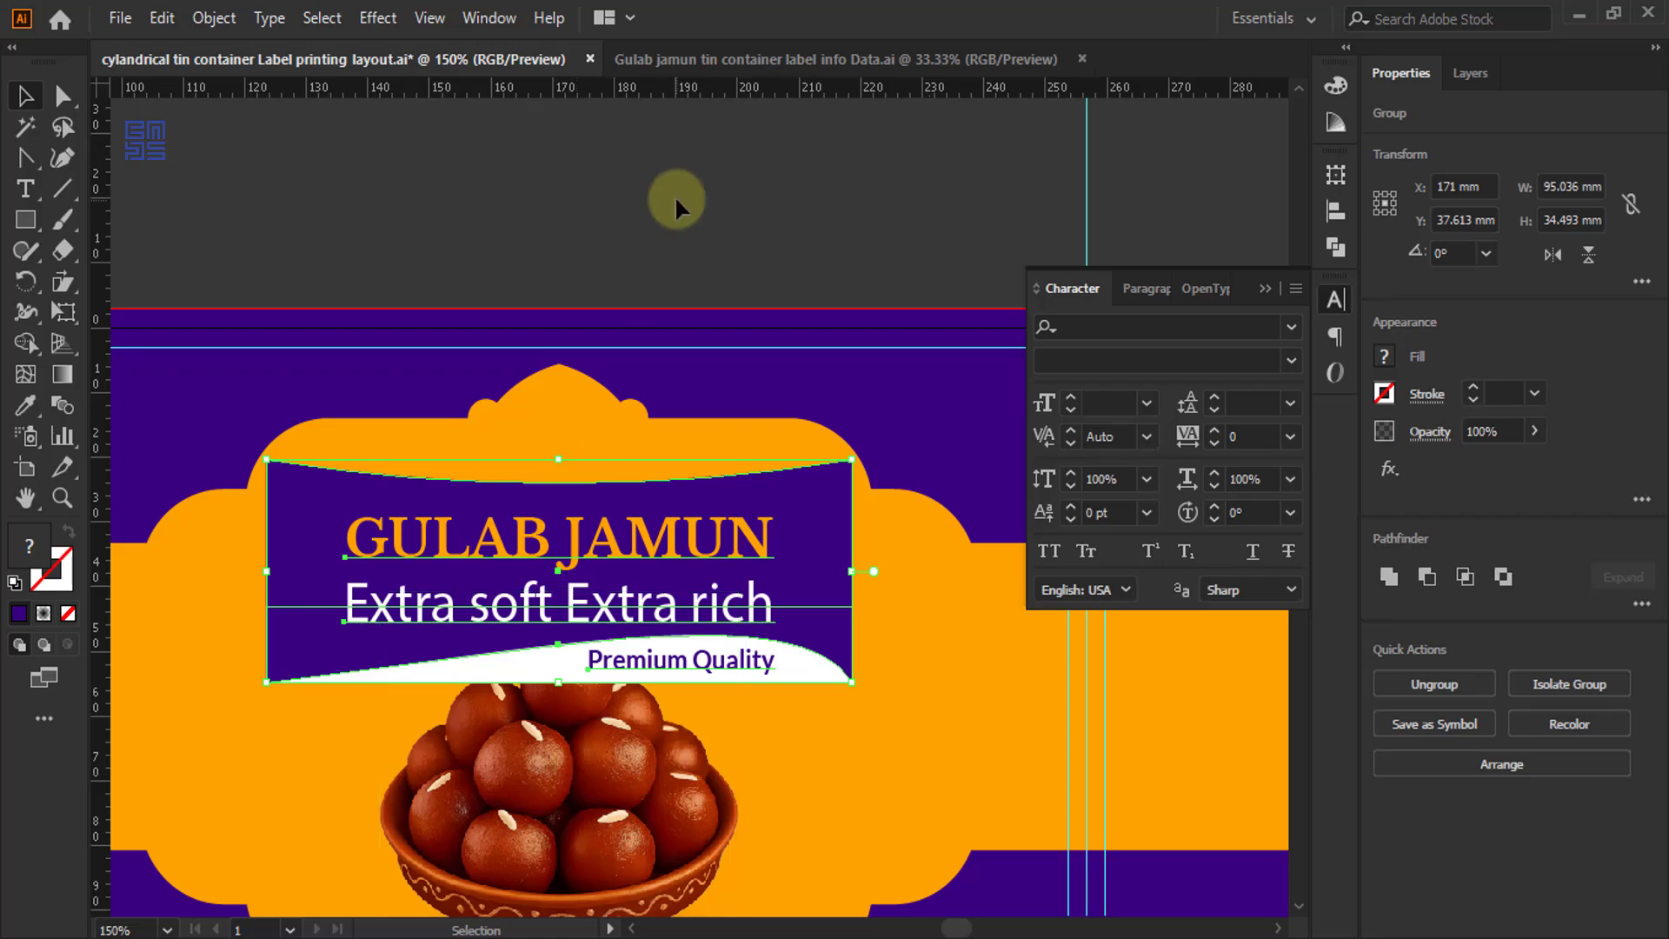
# - Bring the gulab jamun bowl image to the front so it overlaps the banner
pyautogui.scroll(-3, 670, 217)
pyautogui.click(618, 633)
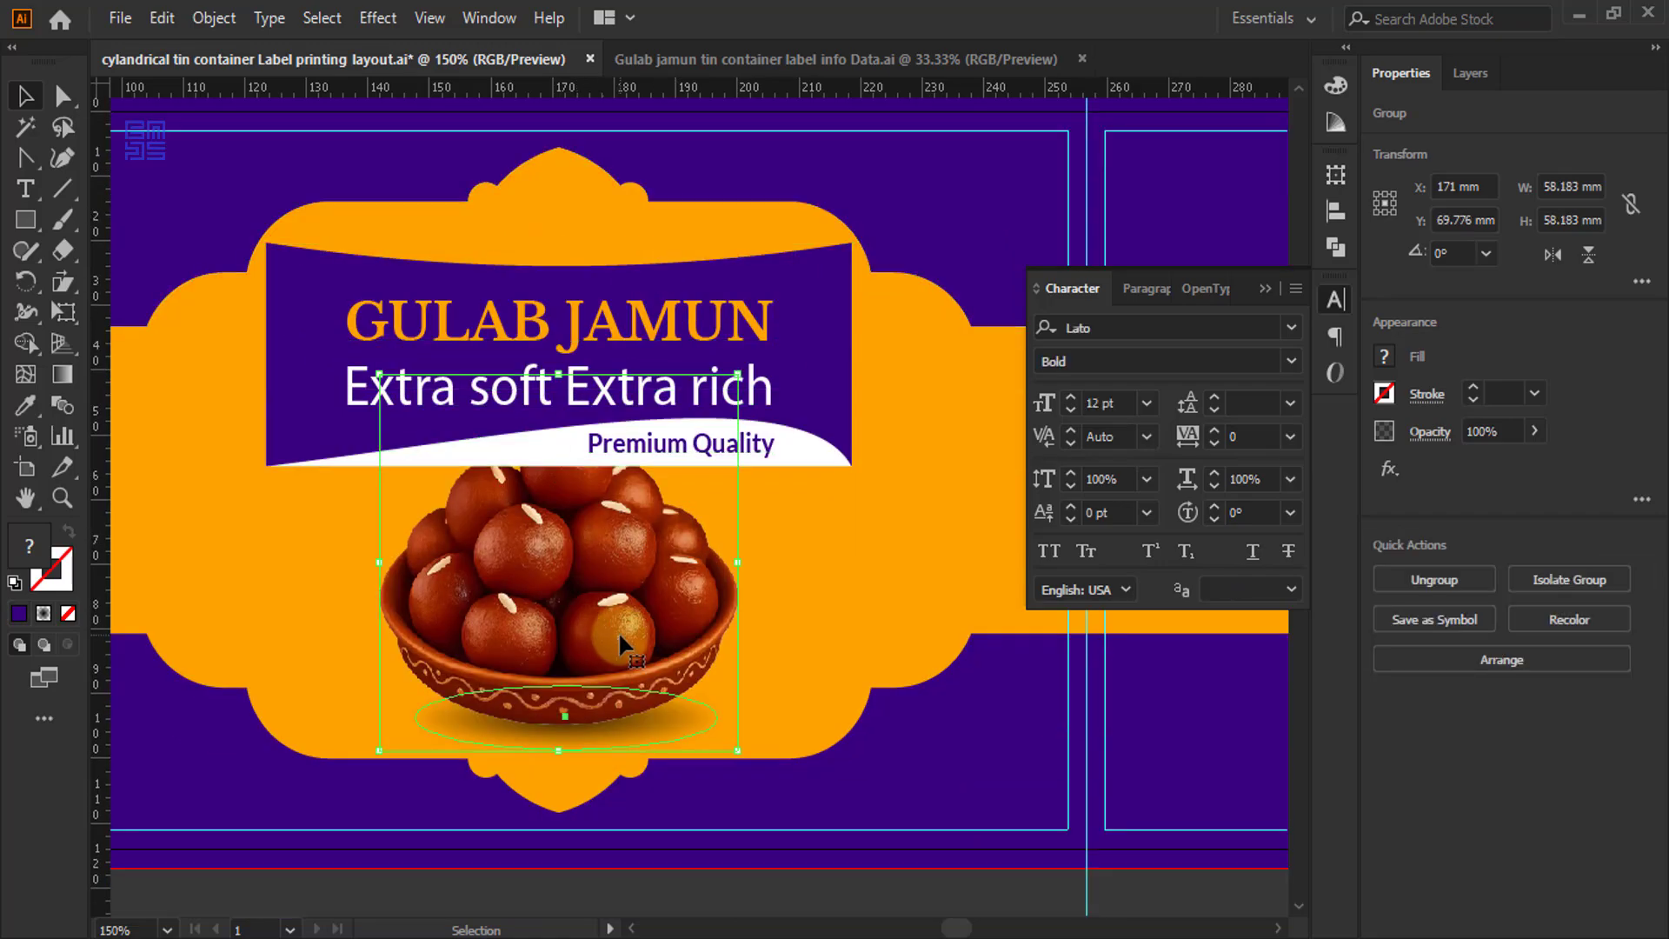
pyautogui.rightClick(618, 634)
pyautogui.moveTo(721, 502)
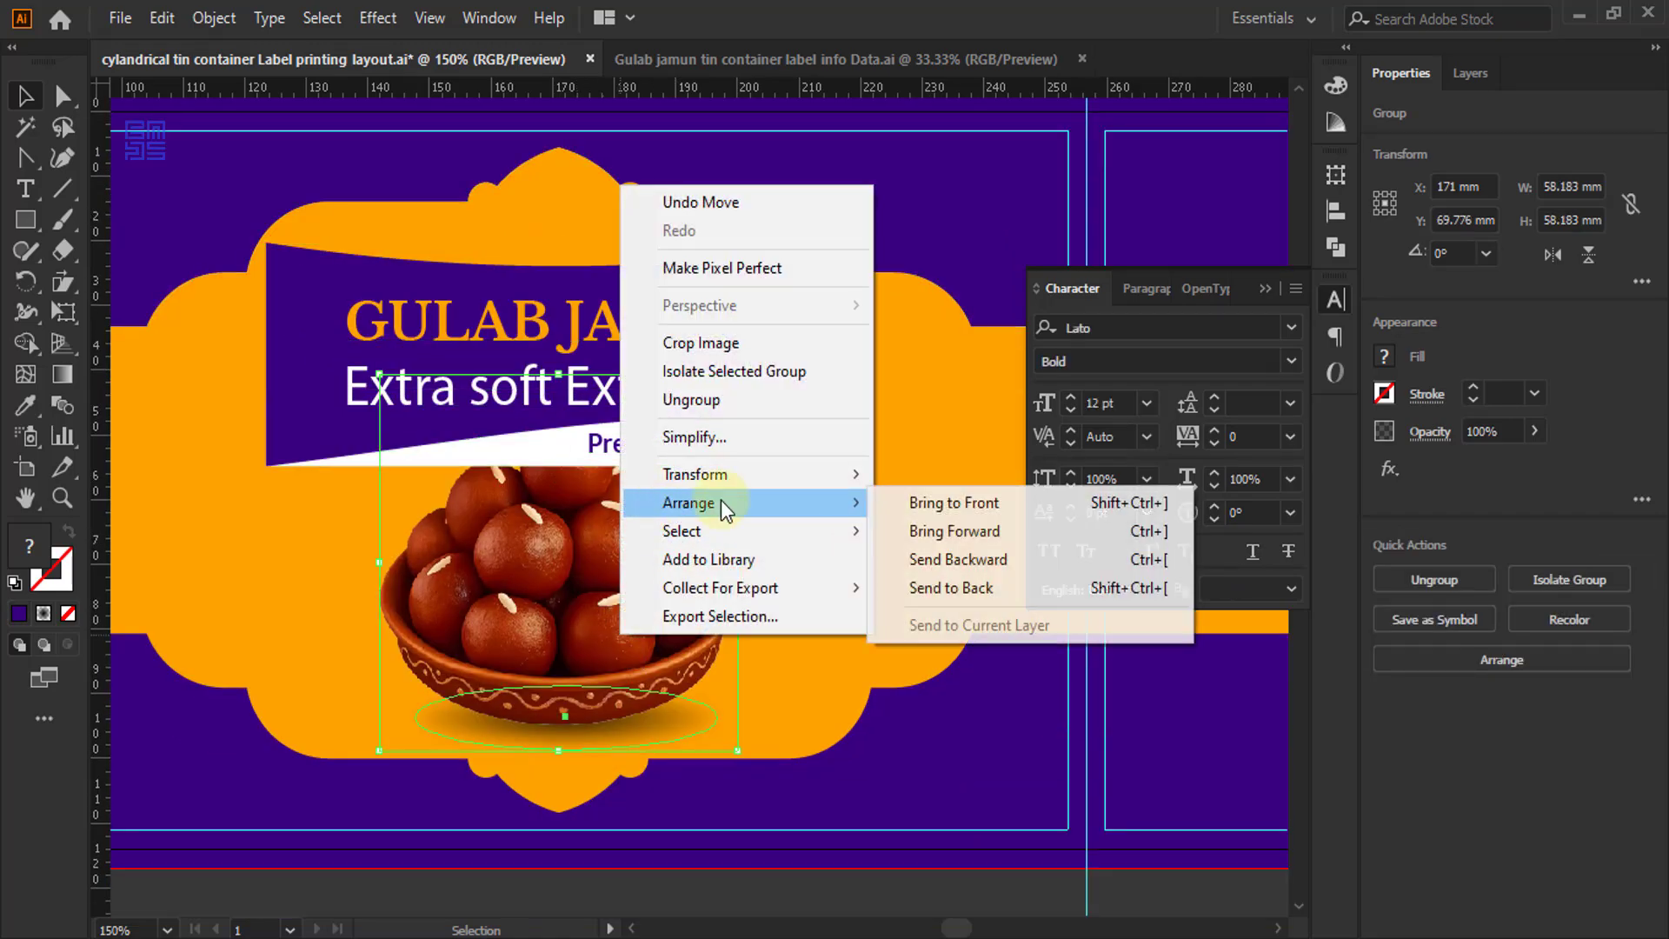
pyautogui.click(985, 502)
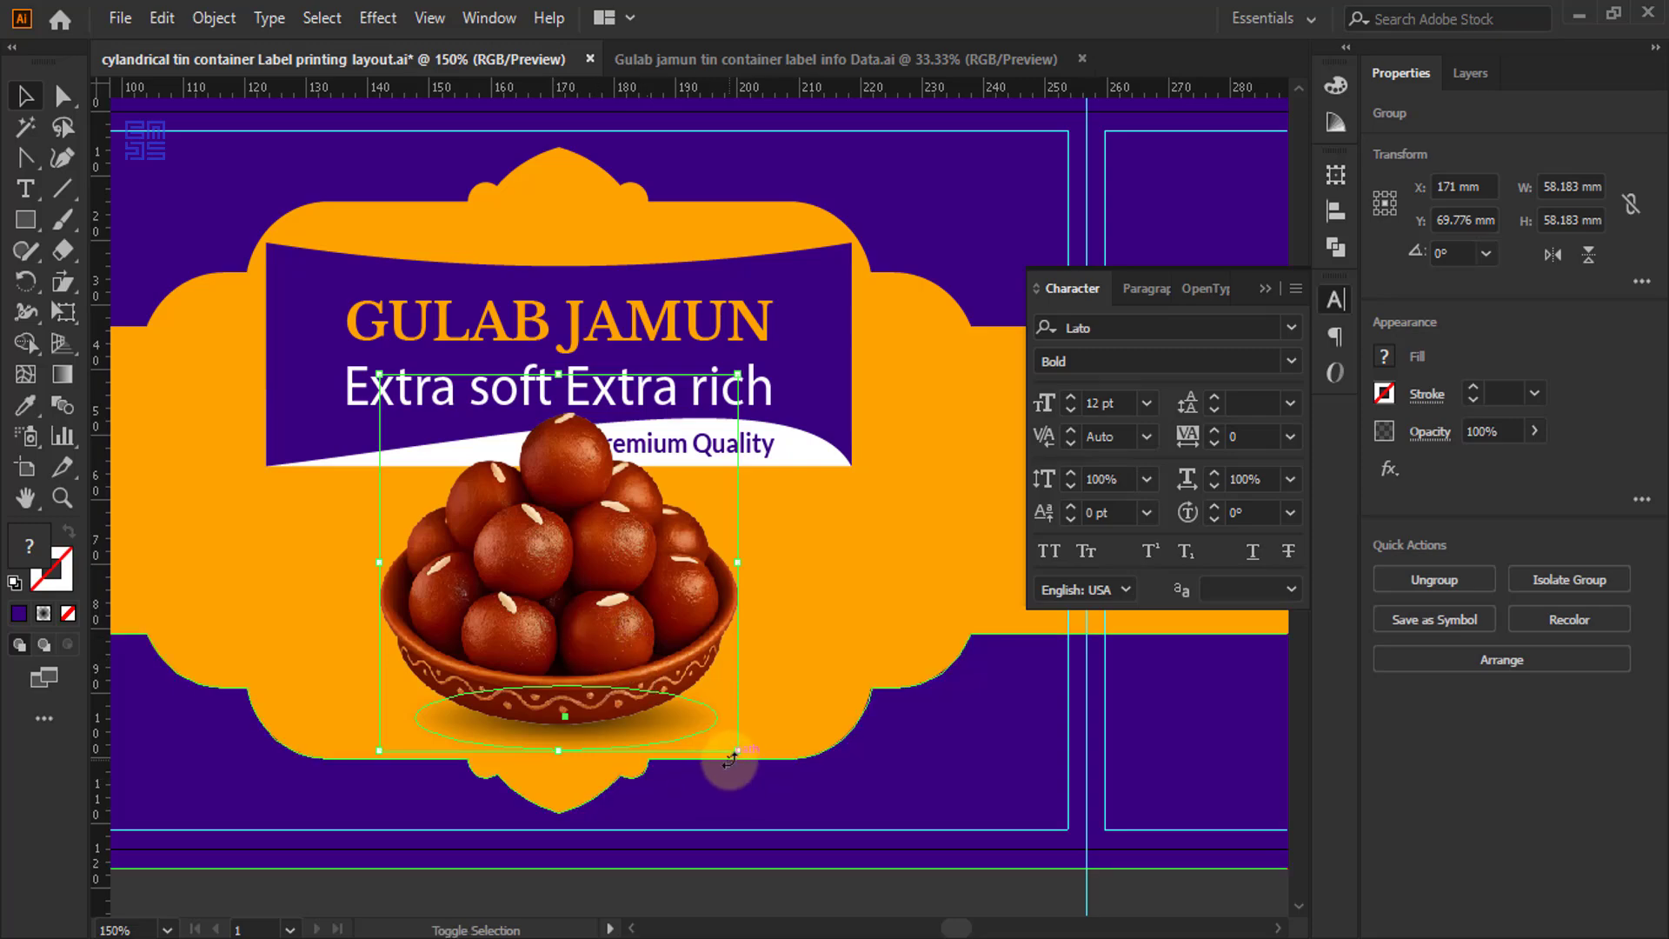
# - Enlarge the bowl image to about 61.5 mm square and reposition it lower, centered horizontally on the label
pyautogui.moveTo(740, 753); pyautogui.dragTo(758, 771)
pyautogui.moveTo(559, 640); pyautogui.dragTo(544, 674)
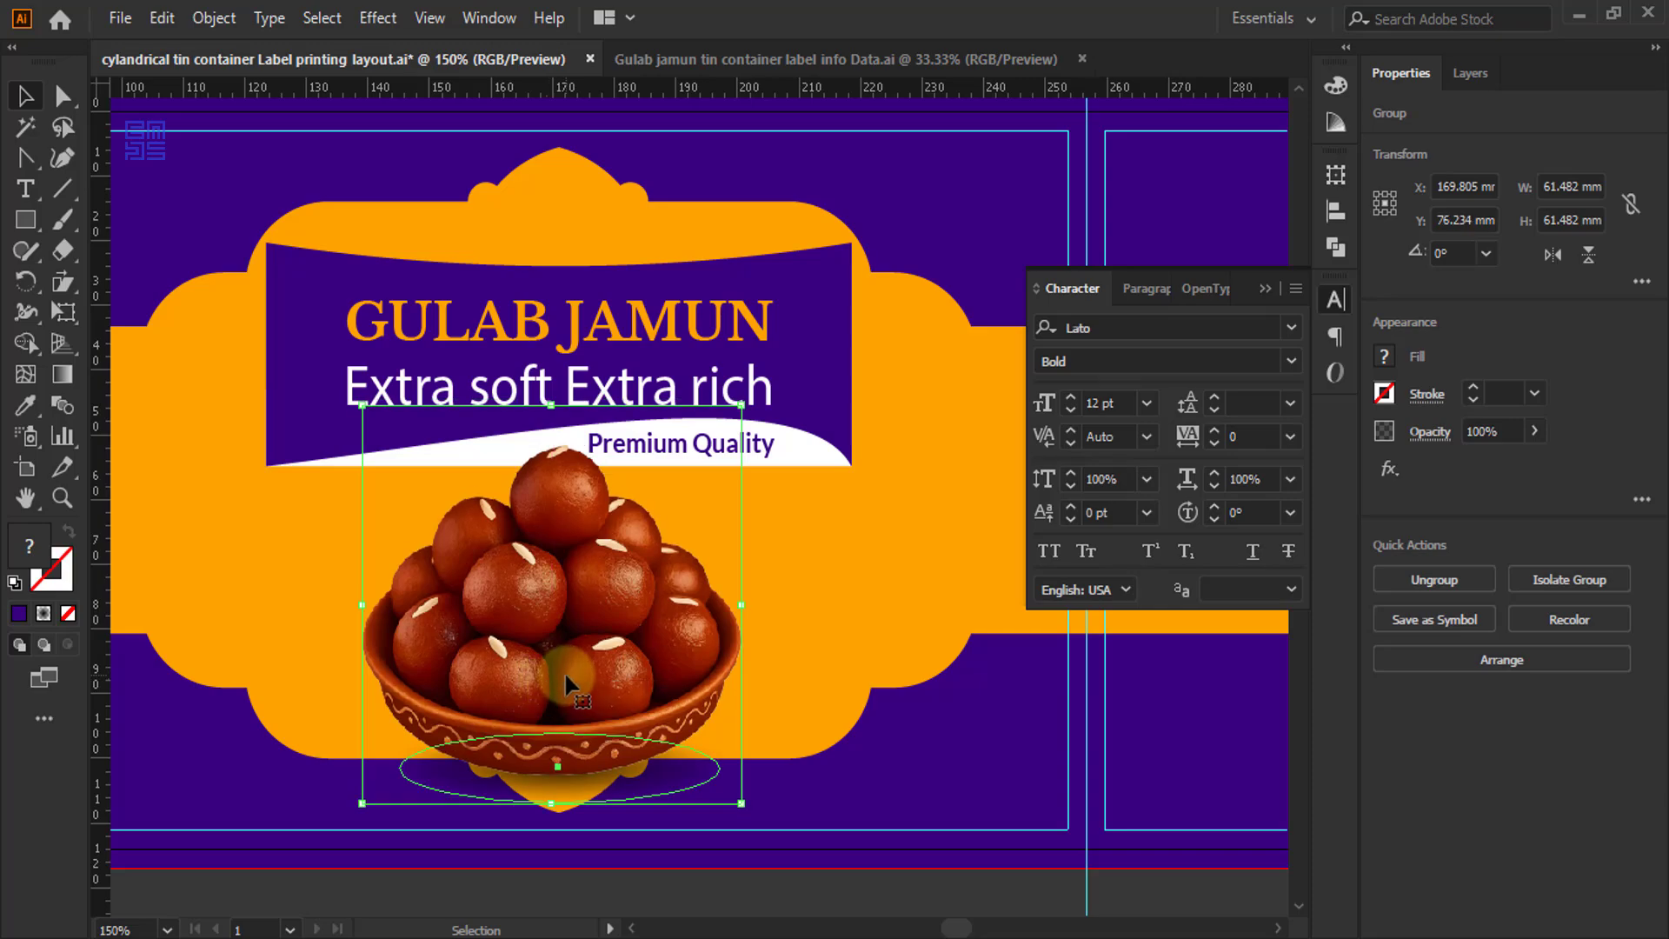
pyautogui.keyDown('shift'); pyautogui.click(872, 637); pyautogui.keyUp('shift')
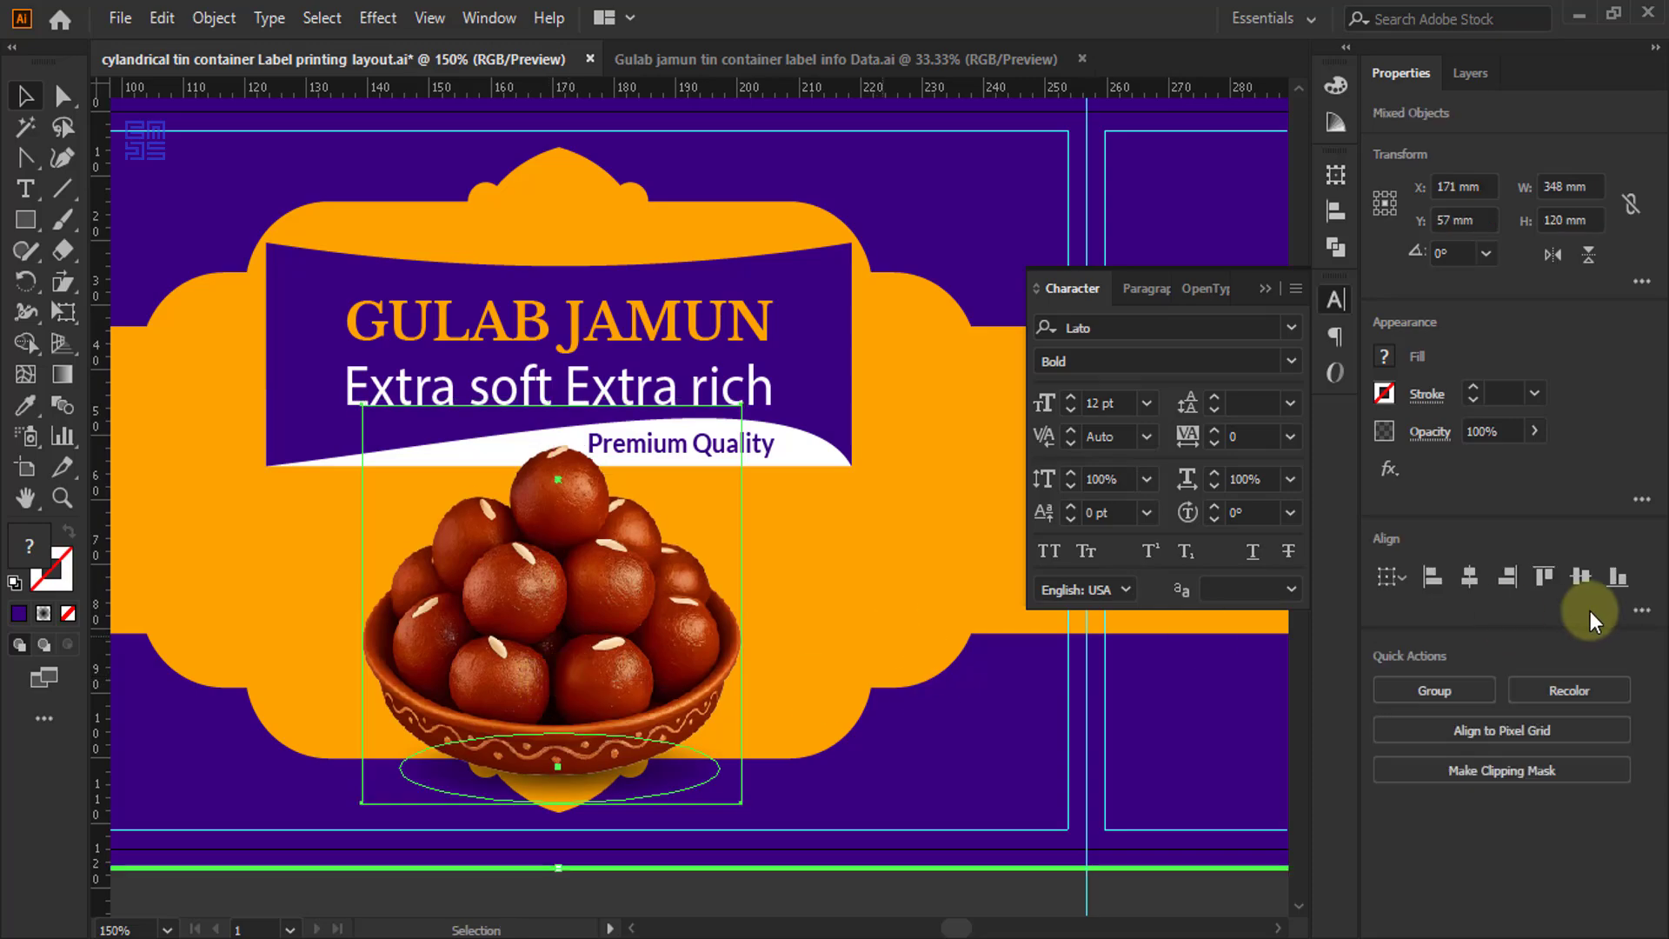
pyautogui.hotkey('ctrl', '-')
pyautogui.hotkey('ctrl', '-')
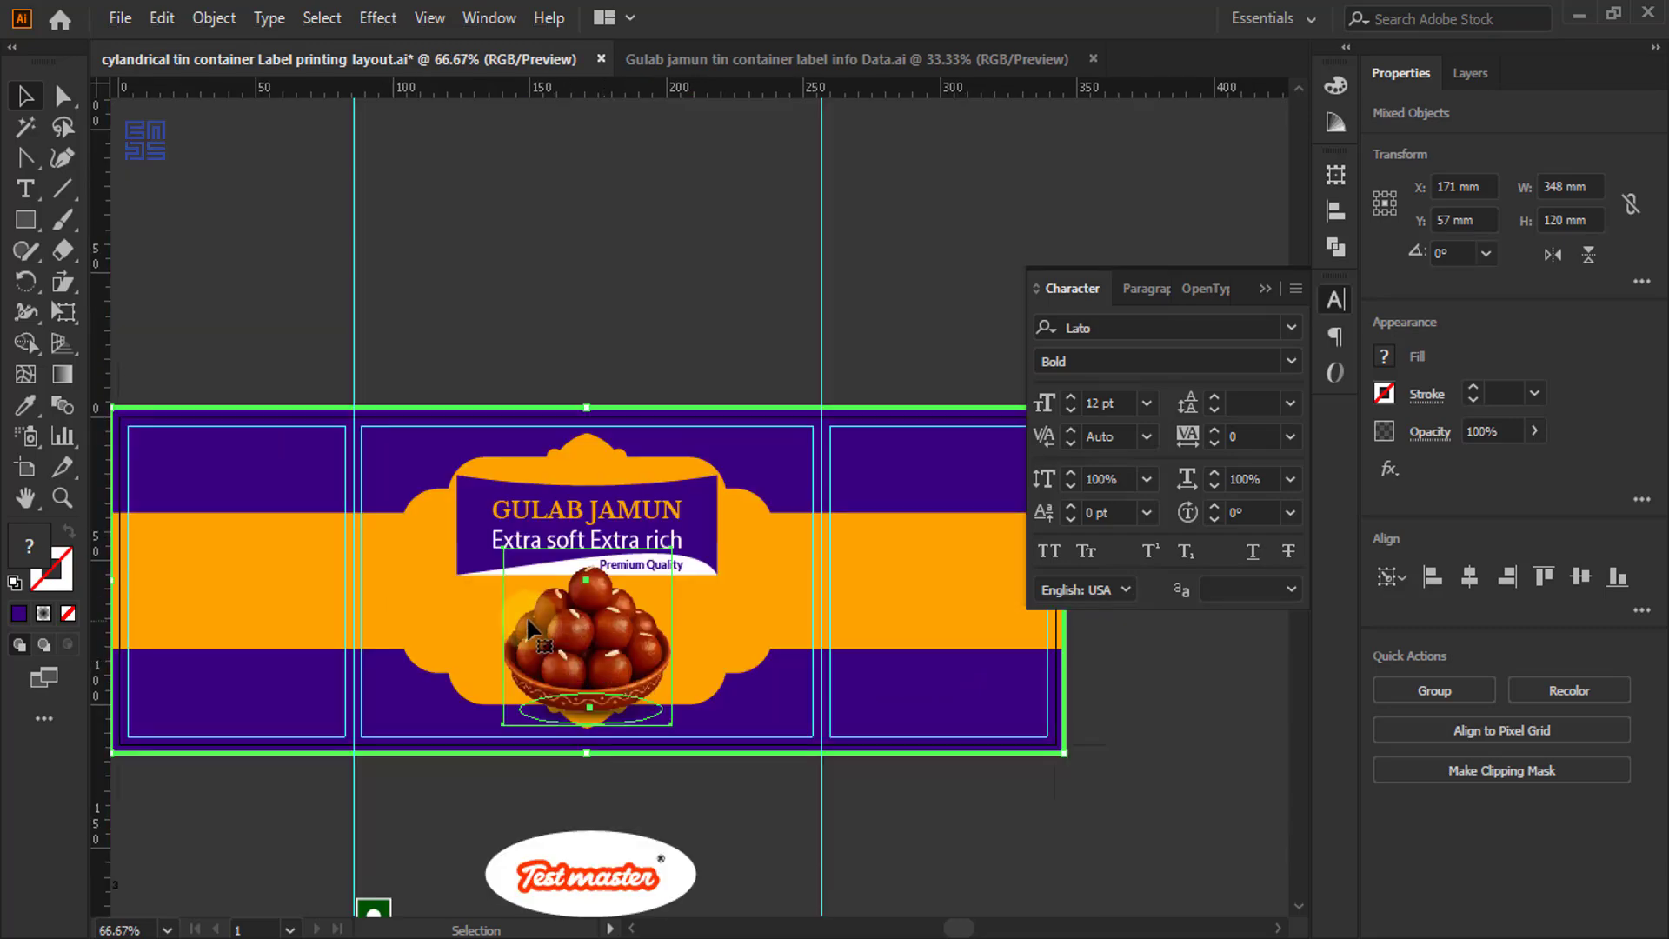
pyautogui.click(694, 255)
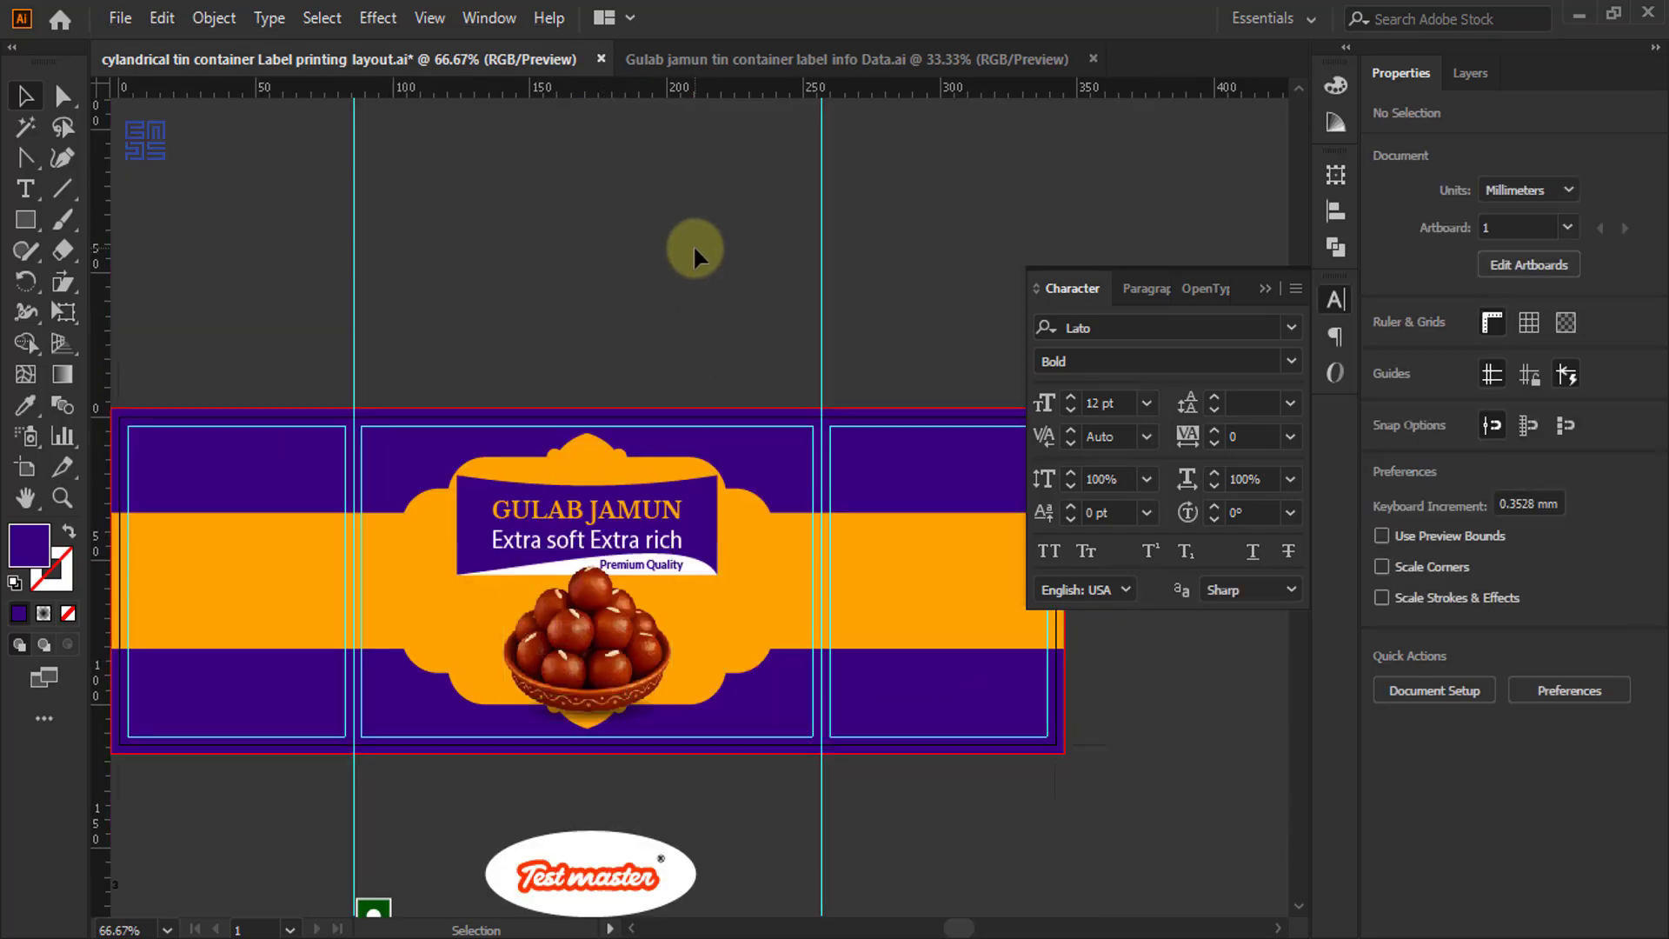
pyautogui.scroll(-3, 661, 366)
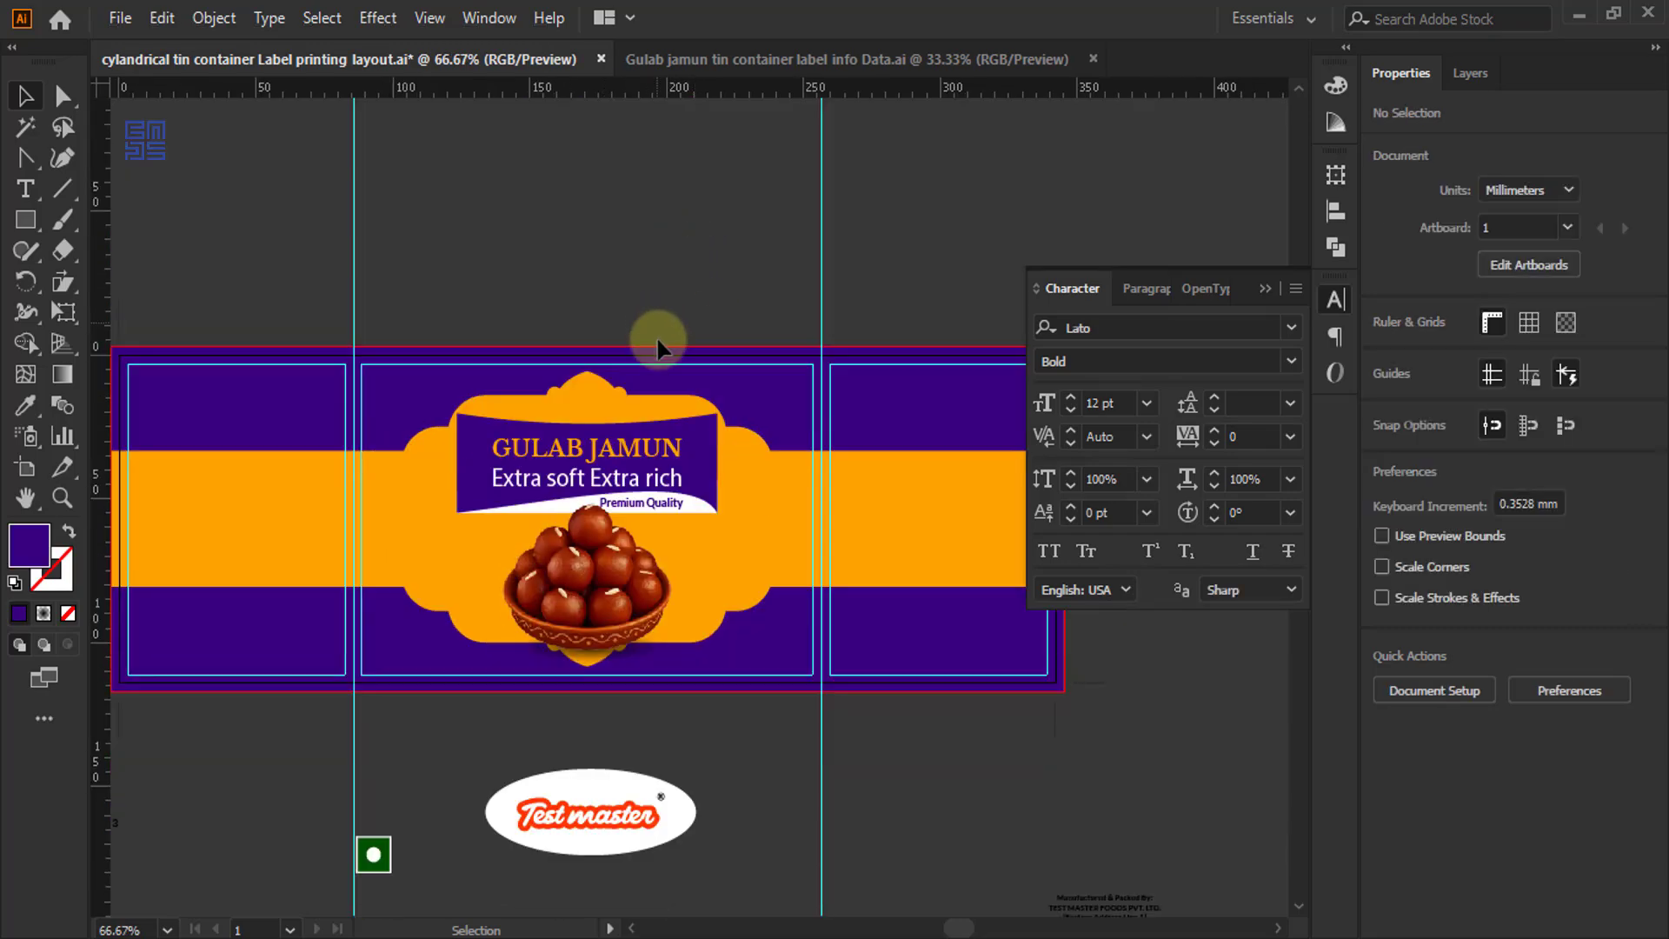
# - Move the Test master logo above the label's front panel and check the brand name in the Notepad label data
pyautogui.scroll(-2, 658, 347)
pyautogui.moveTo(638, 750); pyautogui.dragTo(616, 165)
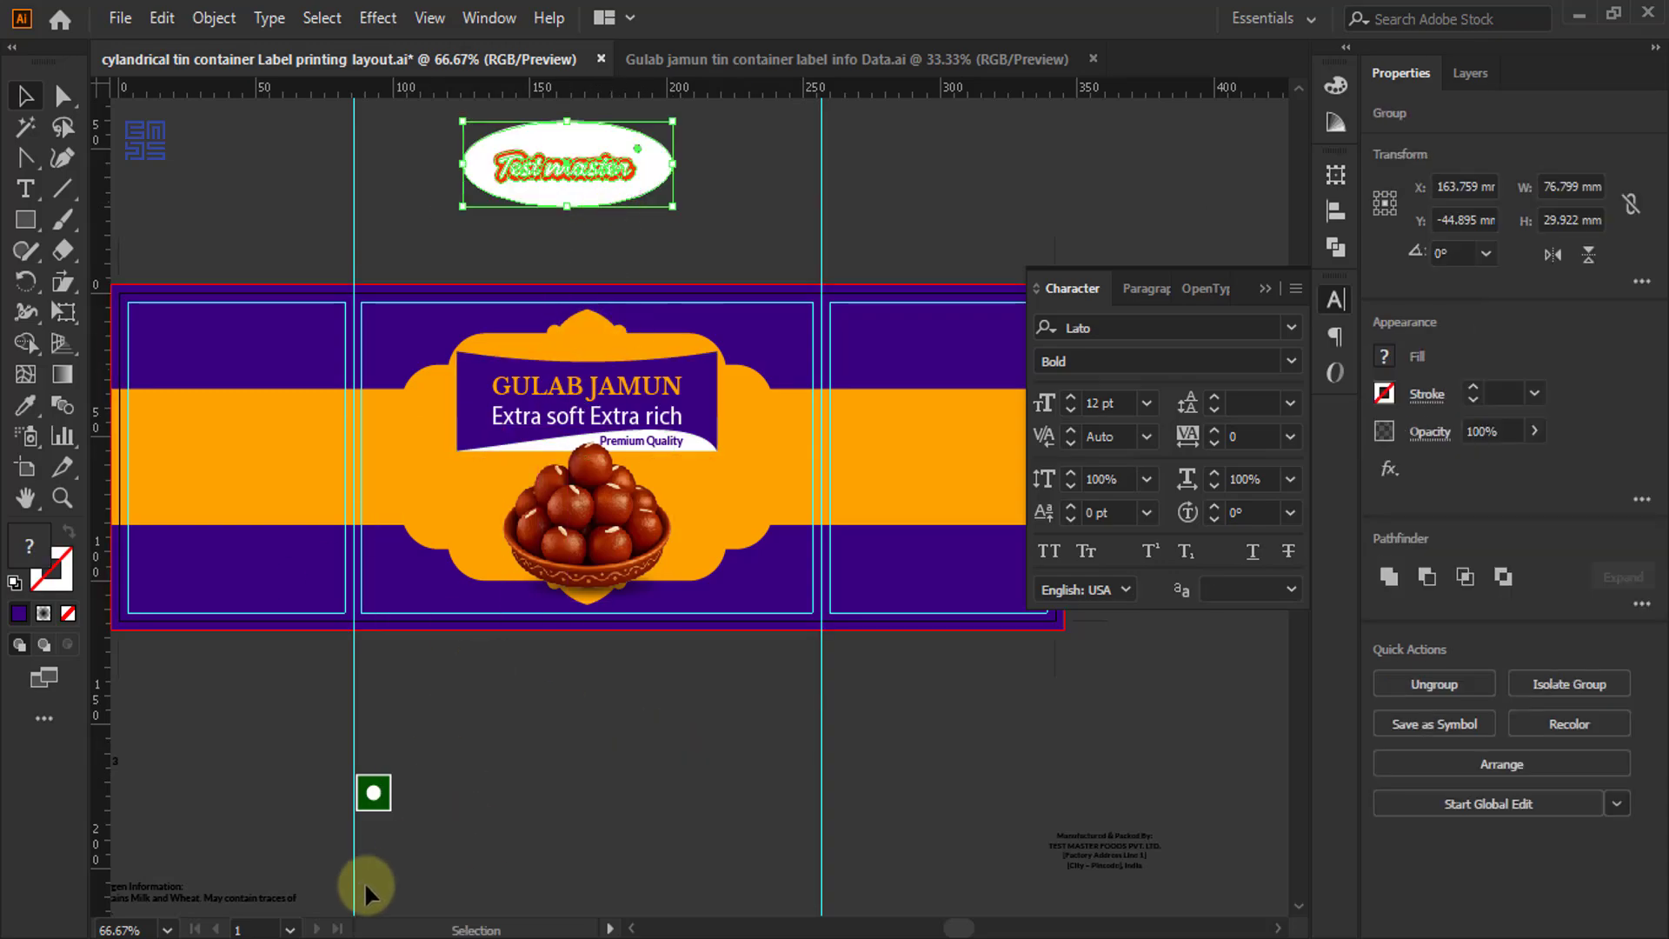
pyautogui.click(289, 937)
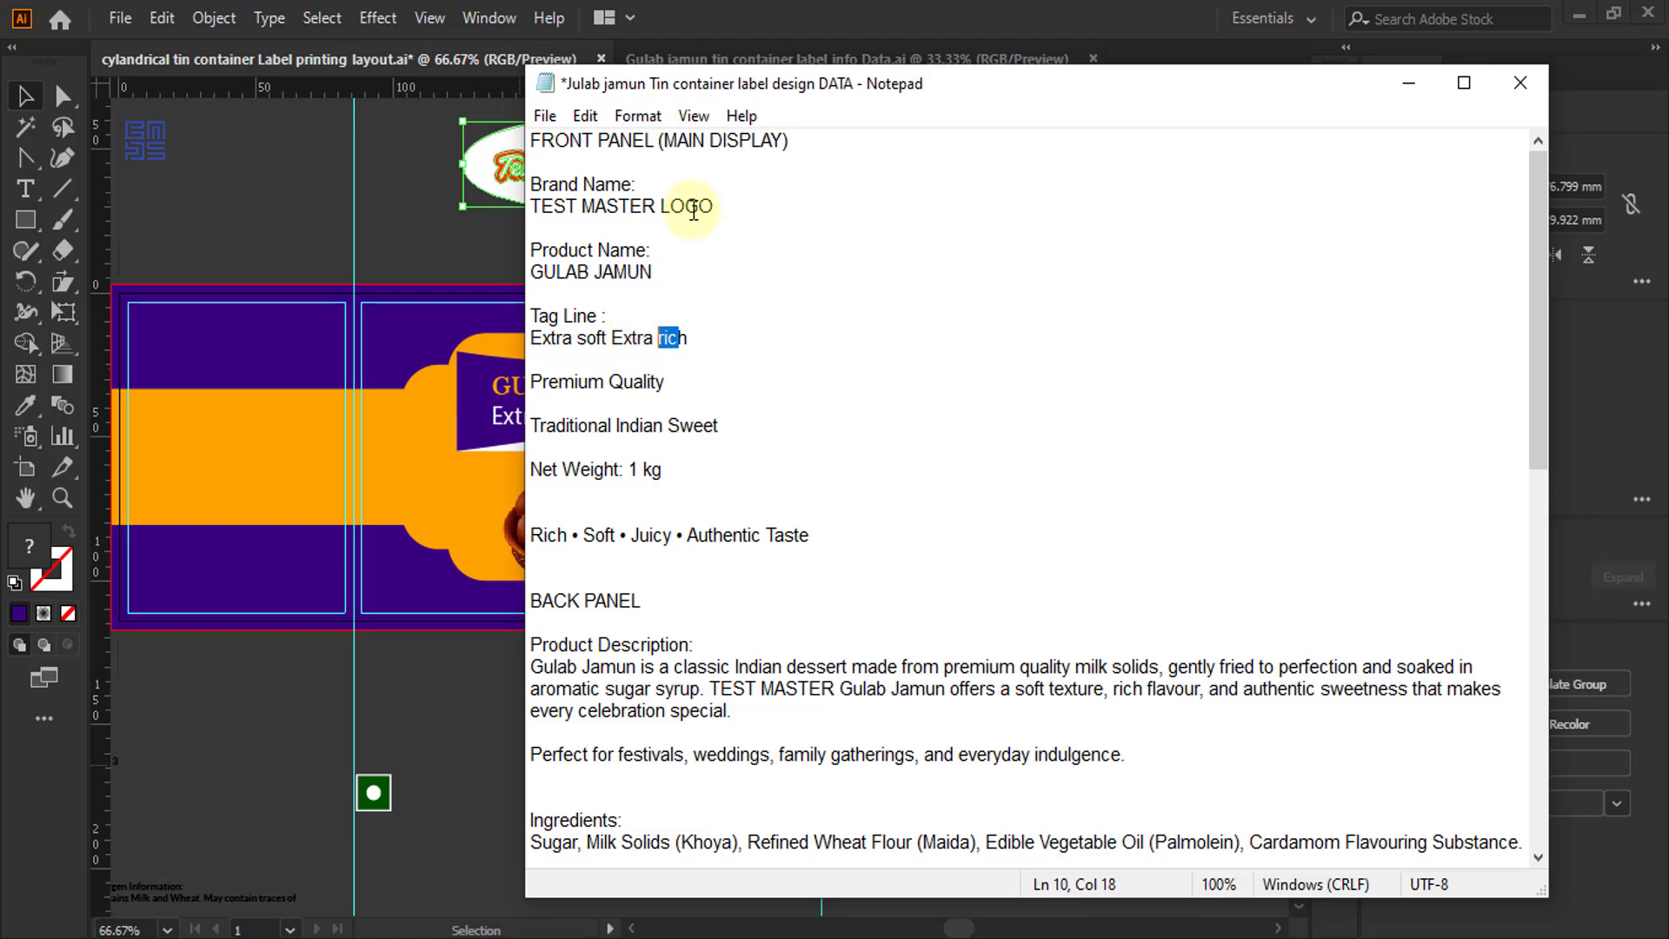
pyautogui.moveTo(715, 207); pyautogui.dragTo(559, 208)
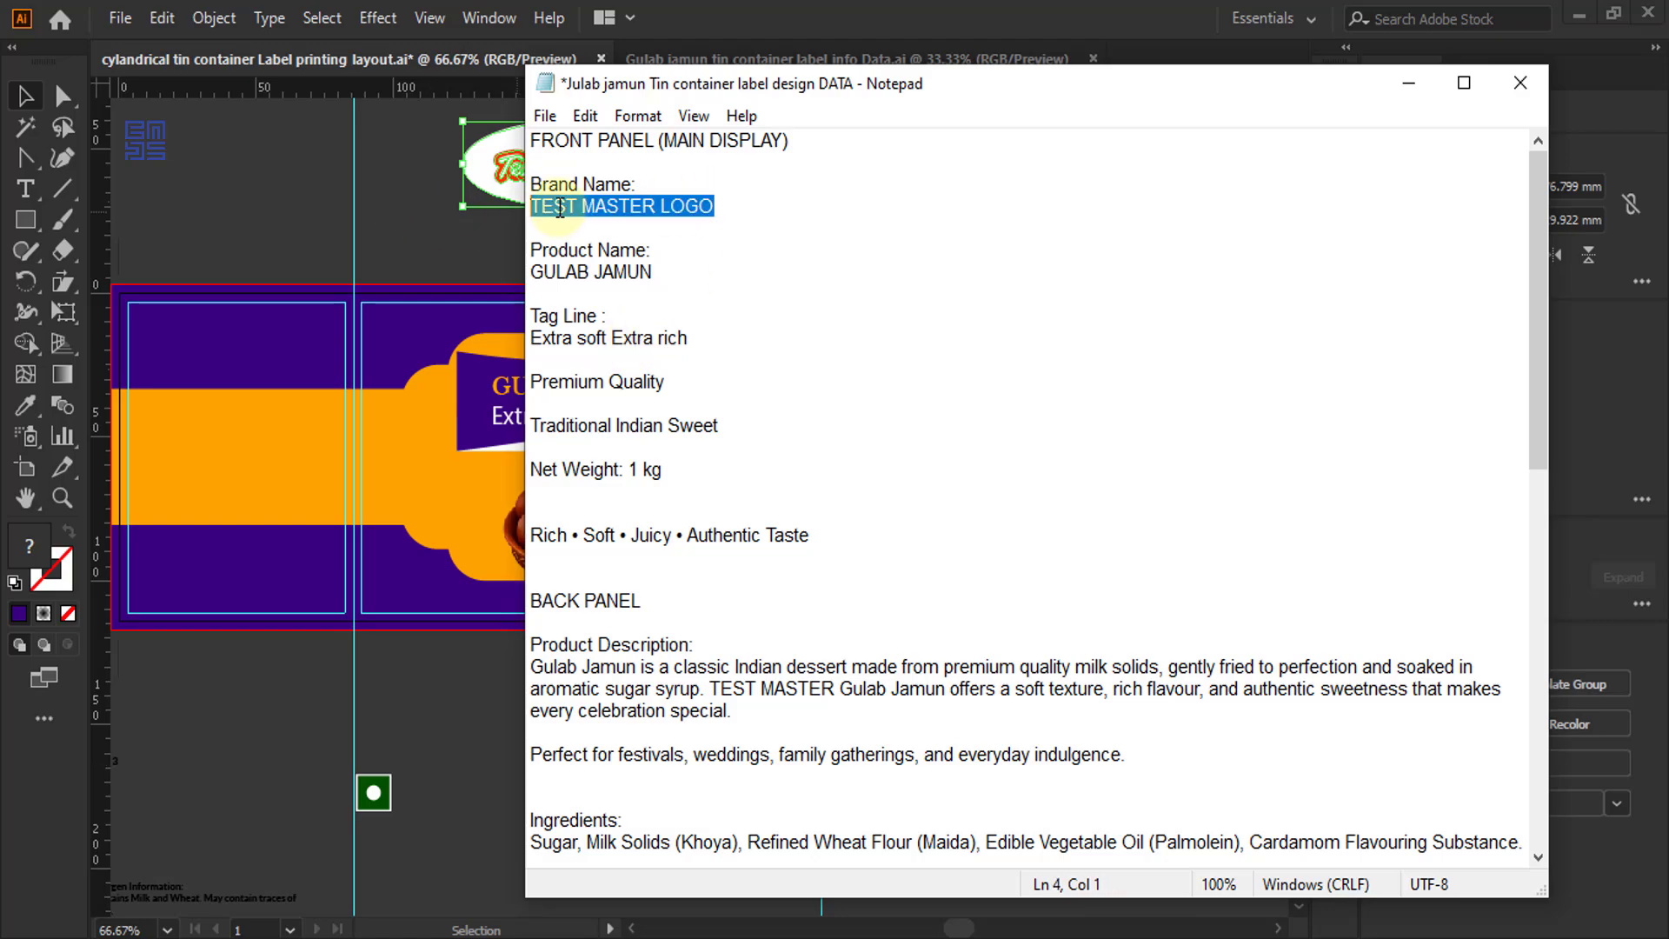
pyautogui.click(1408, 83)
# - Shrink the Test master logo to about 20.8 × 8.1 mm on the orange frame above the banner and bring it to the front
pyautogui.scroll(1, 693, 173)
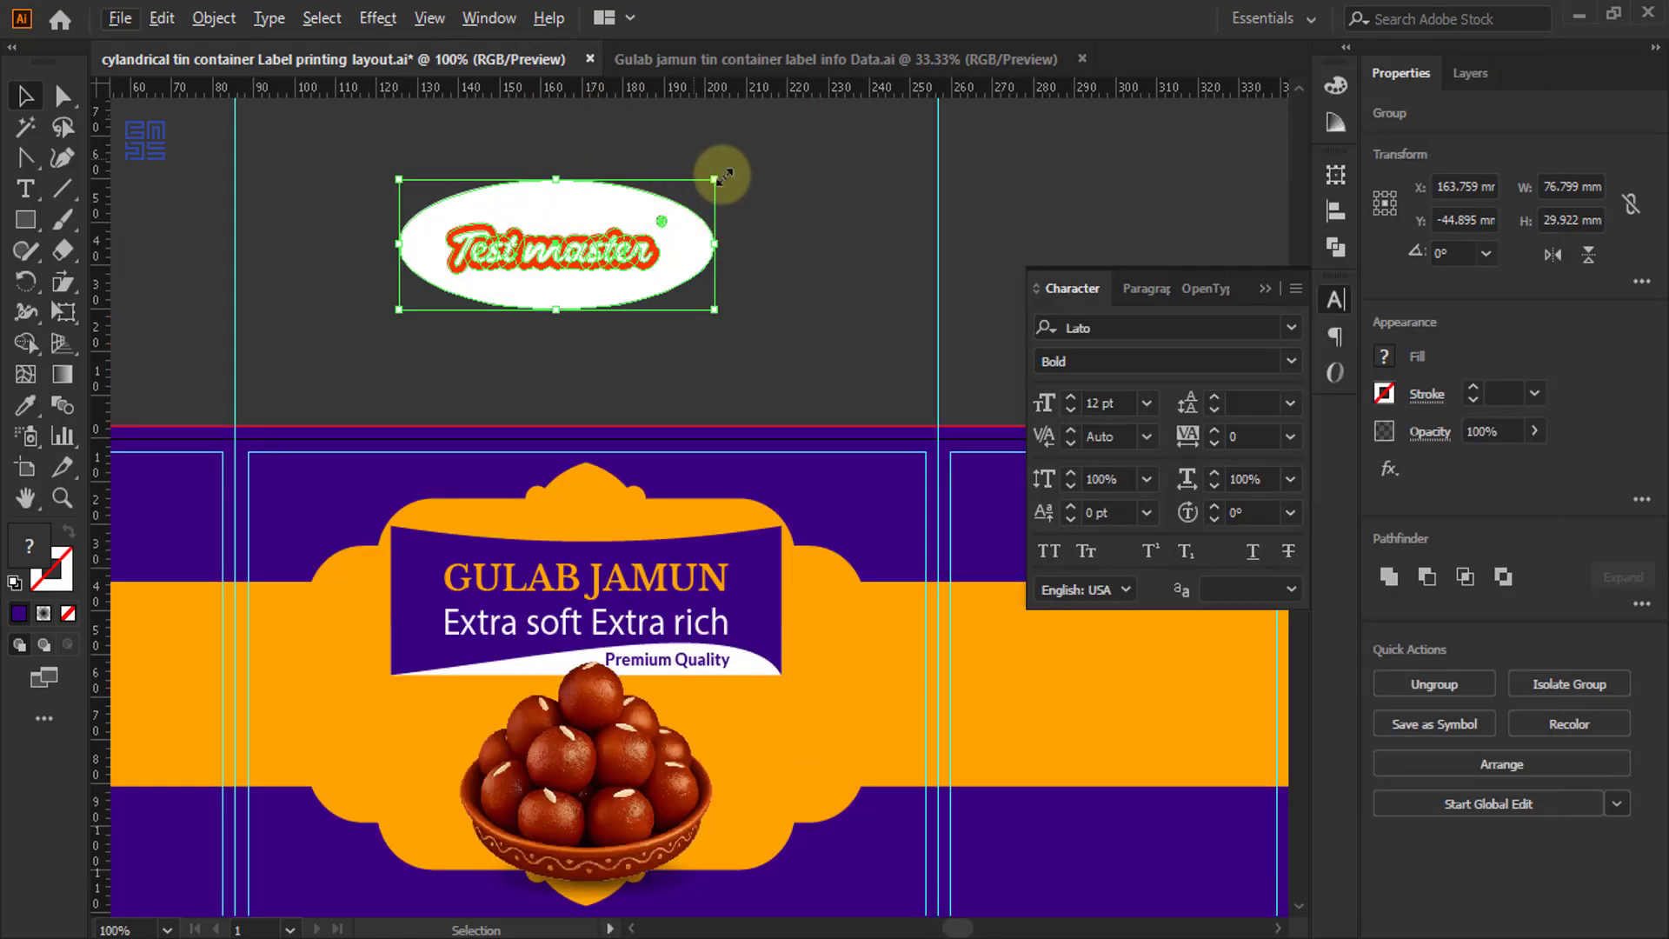
pyautogui.moveTo(720, 179); pyautogui.dragTo(756, 689)
pyautogui.scroll(2, 536, 347)
pyautogui.moveTo(773, 596); pyautogui.dragTo(645, 648)
pyautogui.rightClick(602, 707)
pyautogui.moveTo(765, 566)
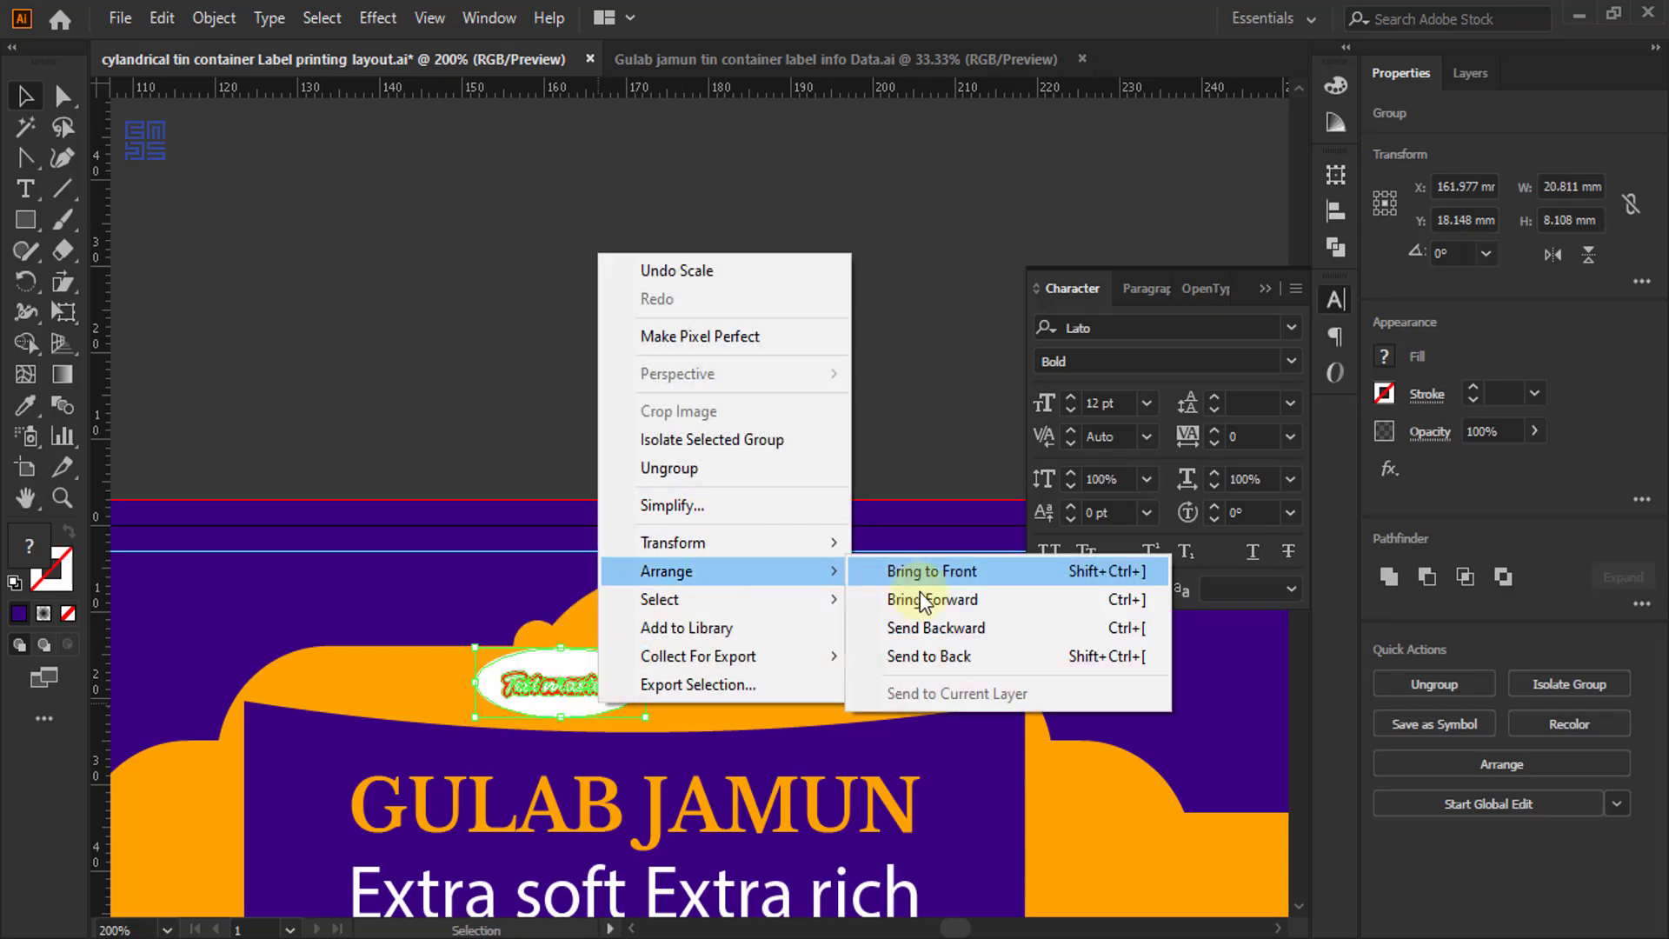
pyautogui.click(934, 590)
# - Center the Test master logo horizontally on the "GULAB JAMUN" banner, using the banner as the alignment reference
pyautogui.scroll(2, 703, 790)
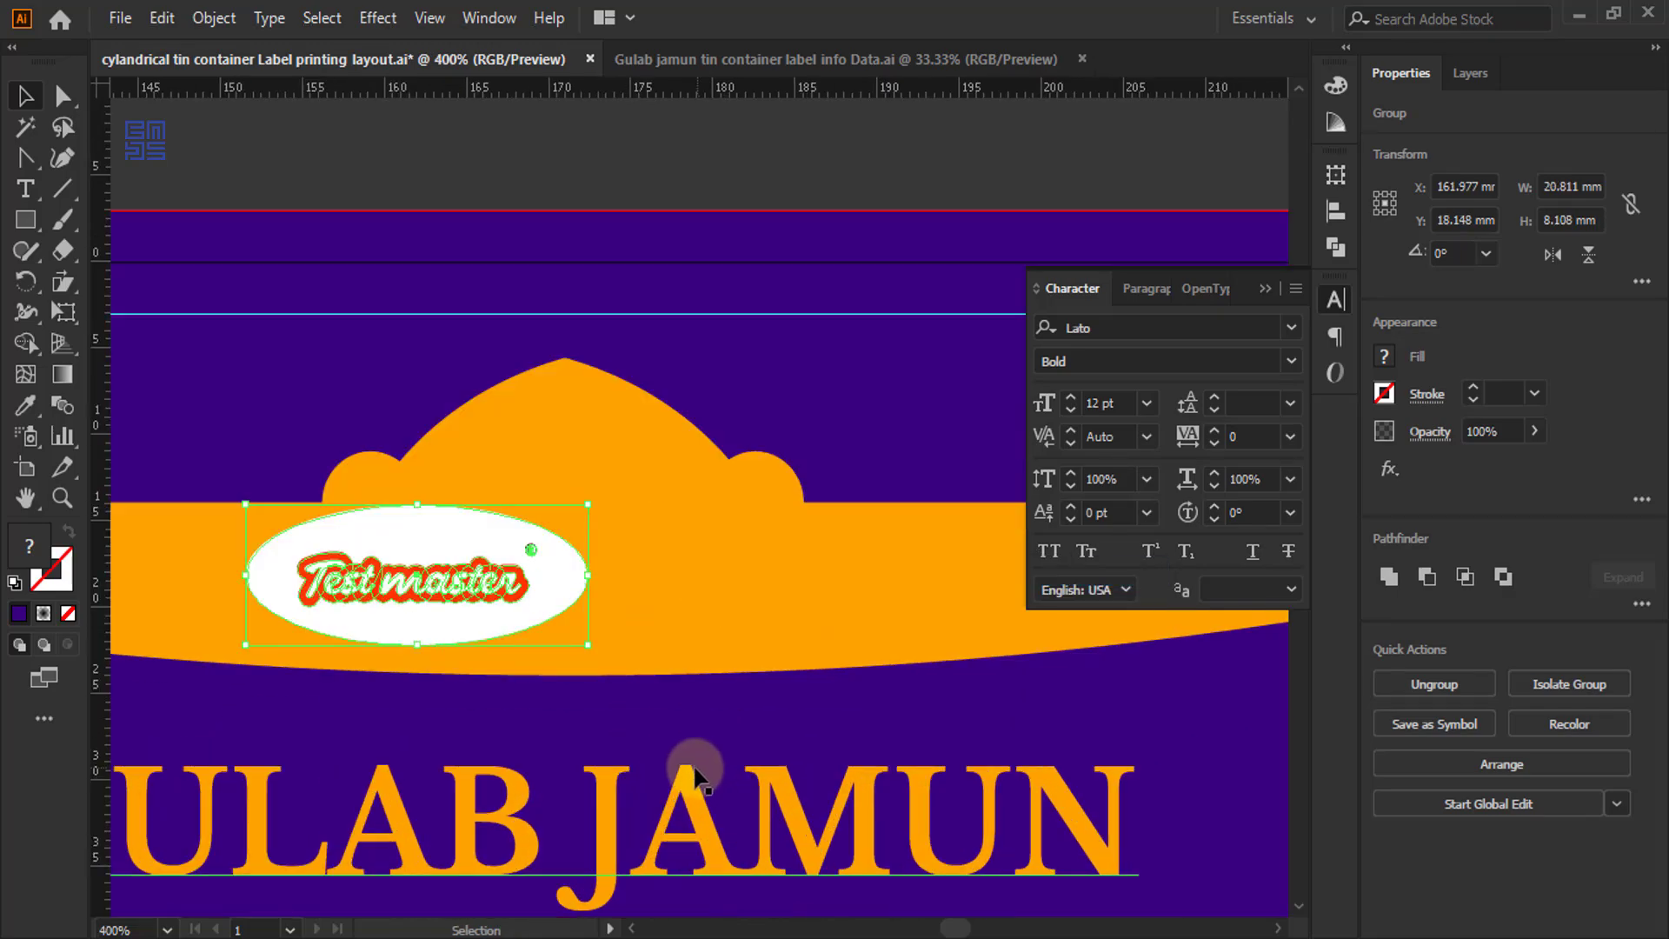
pyautogui.keyDown('shift'); pyautogui.click(843, 742); pyautogui.keyUp('shift')
pyautogui.click(848, 744)
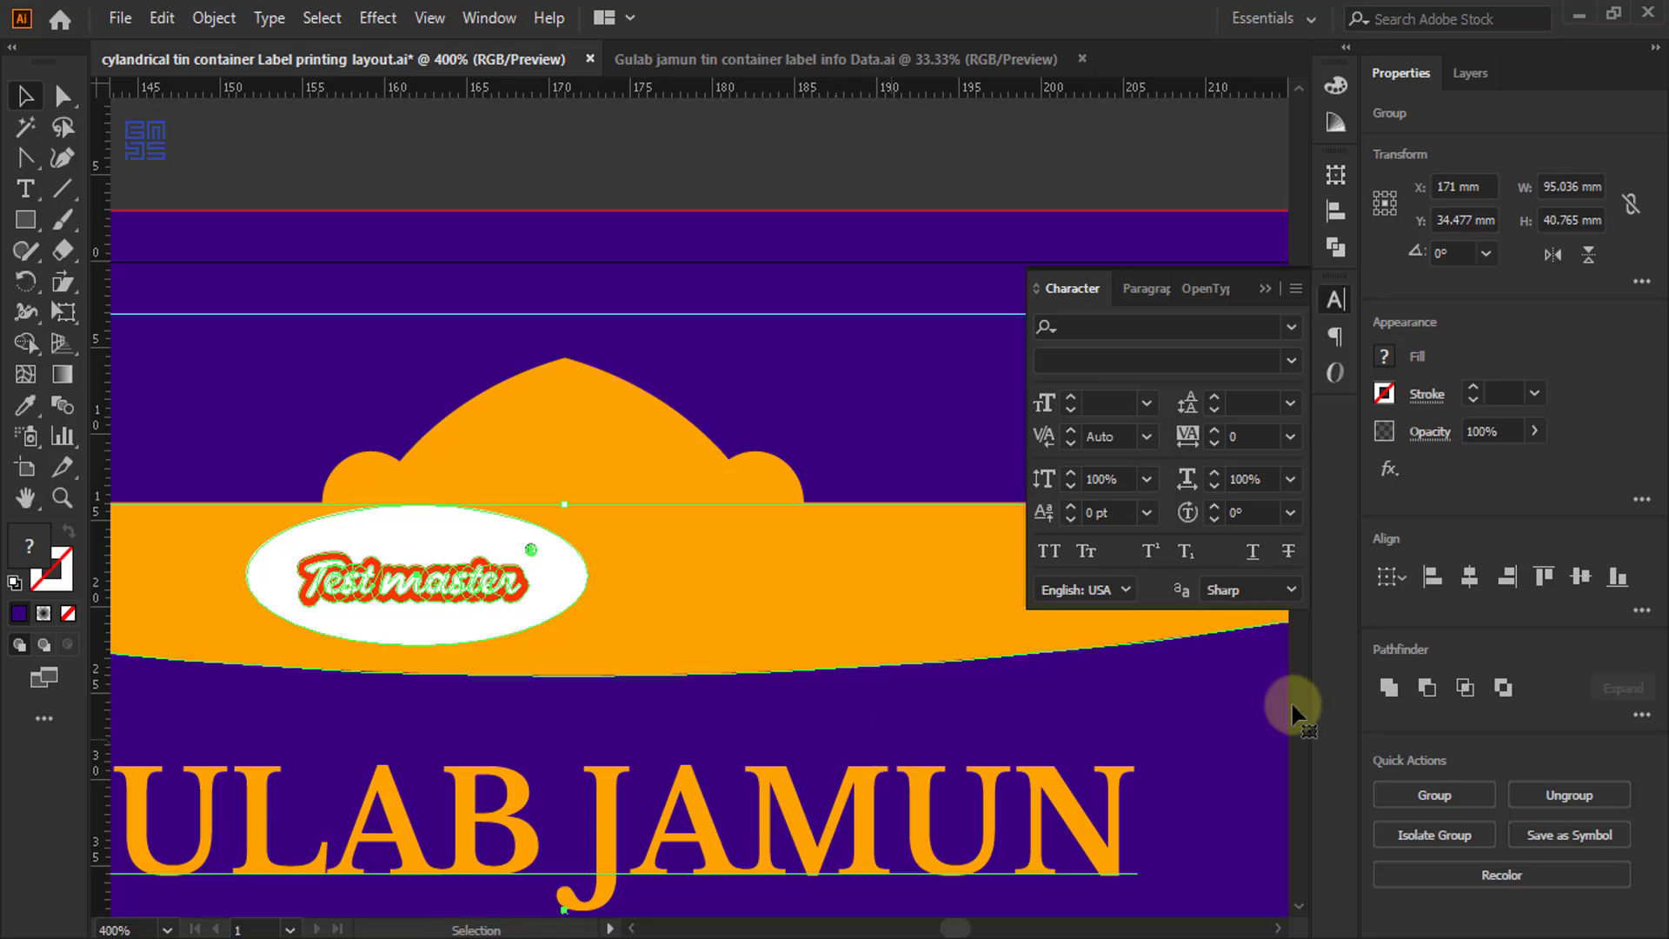
pyautogui.click(1468, 575)
pyautogui.click(615, 142)
pyautogui.scroll(-5, 503, 413)
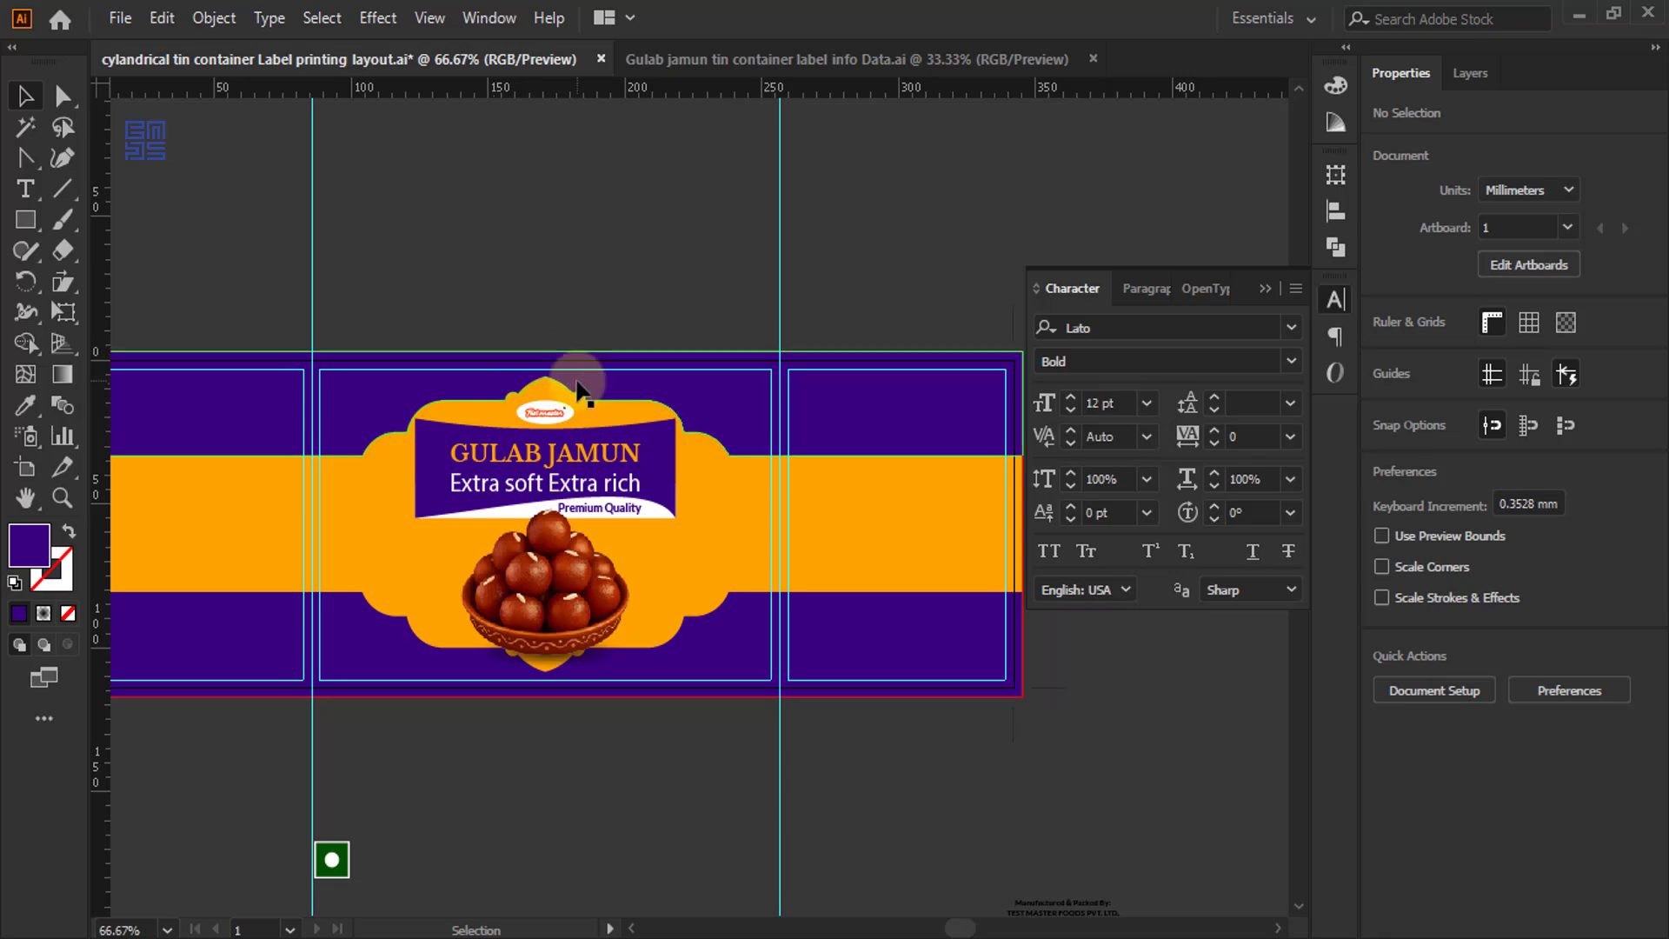
pyautogui.scroll(2, 535, 382)
pyautogui.scroll(-3, 536, 373)
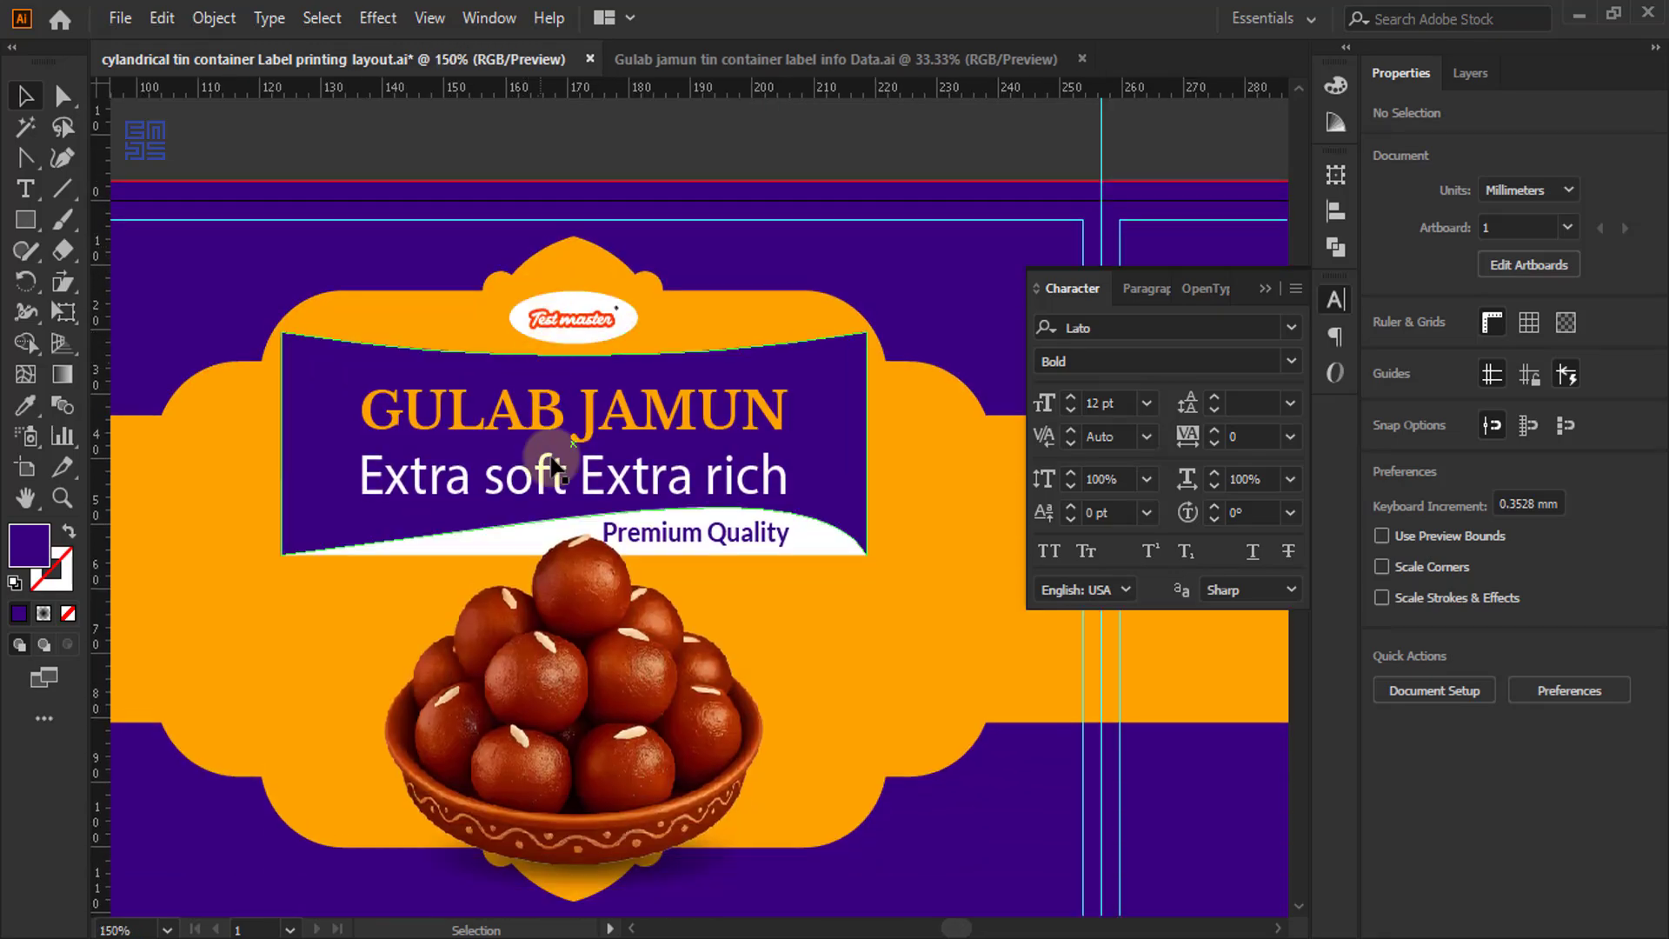
pyautogui.scroll(-1, 625, 530)
# - Check the remaining front-panel text in the Notepad label data and shrink the bowl image toward its lower-left corner
pyautogui.click(641, 606)
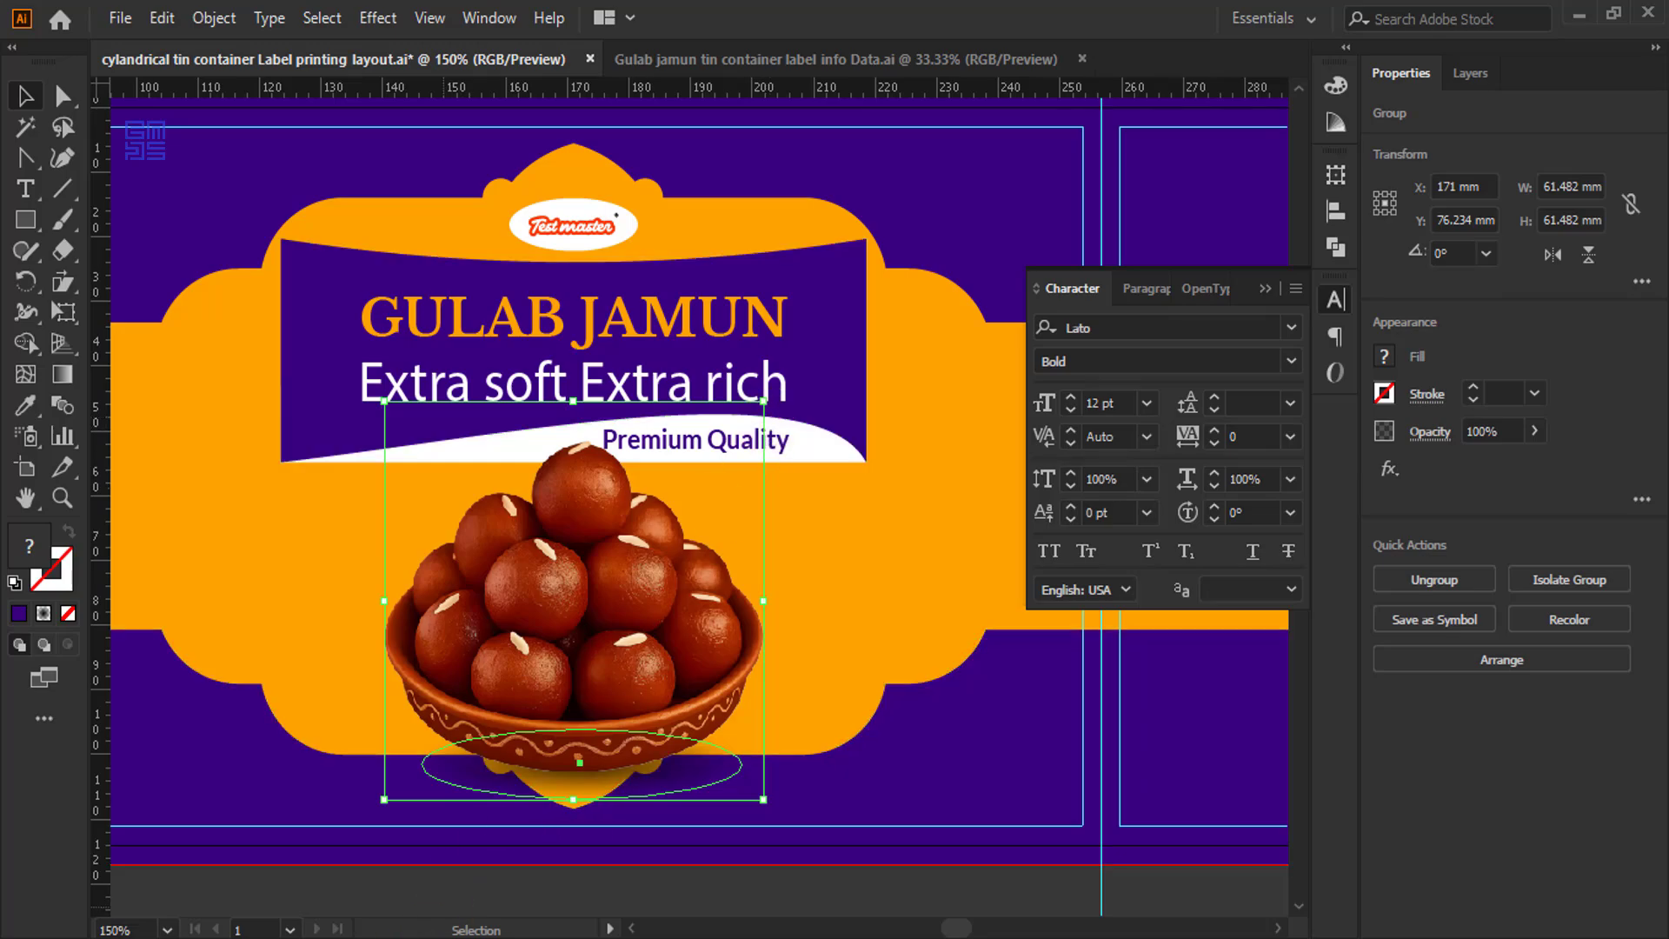
pyautogui.click(288, 936)
pyautogui.scroll(-2, 732, 517)
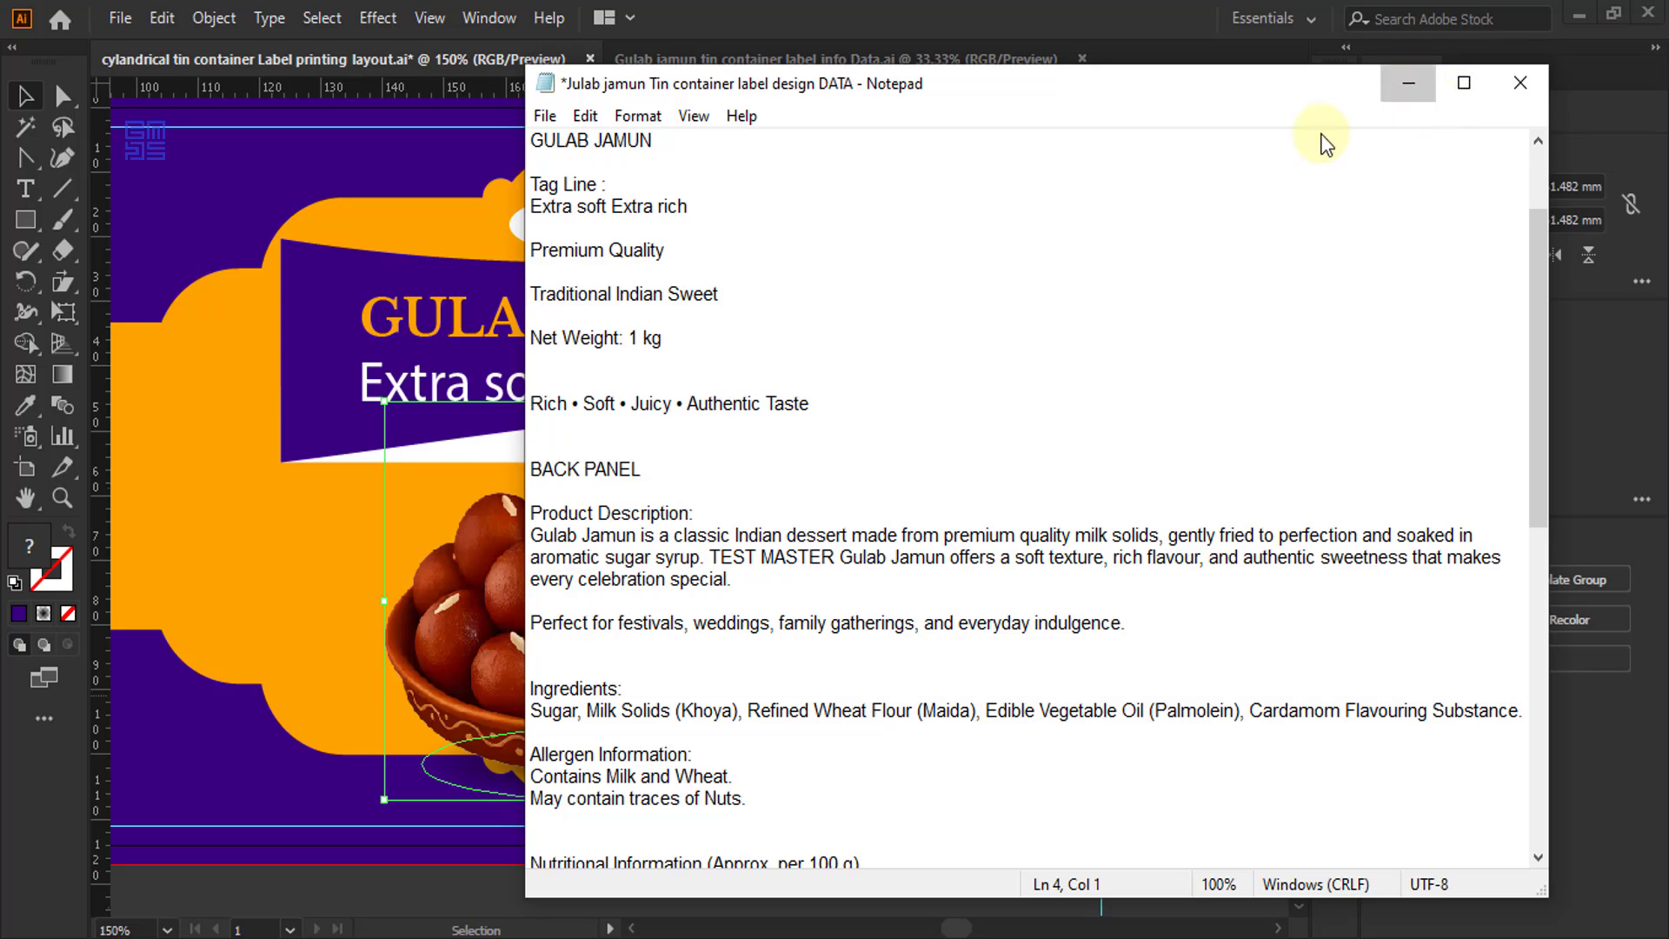
pyautogui.click(1408, 82)
pyautogui.moveTo(763, 402); pyautogui.dragTo(683, 466)
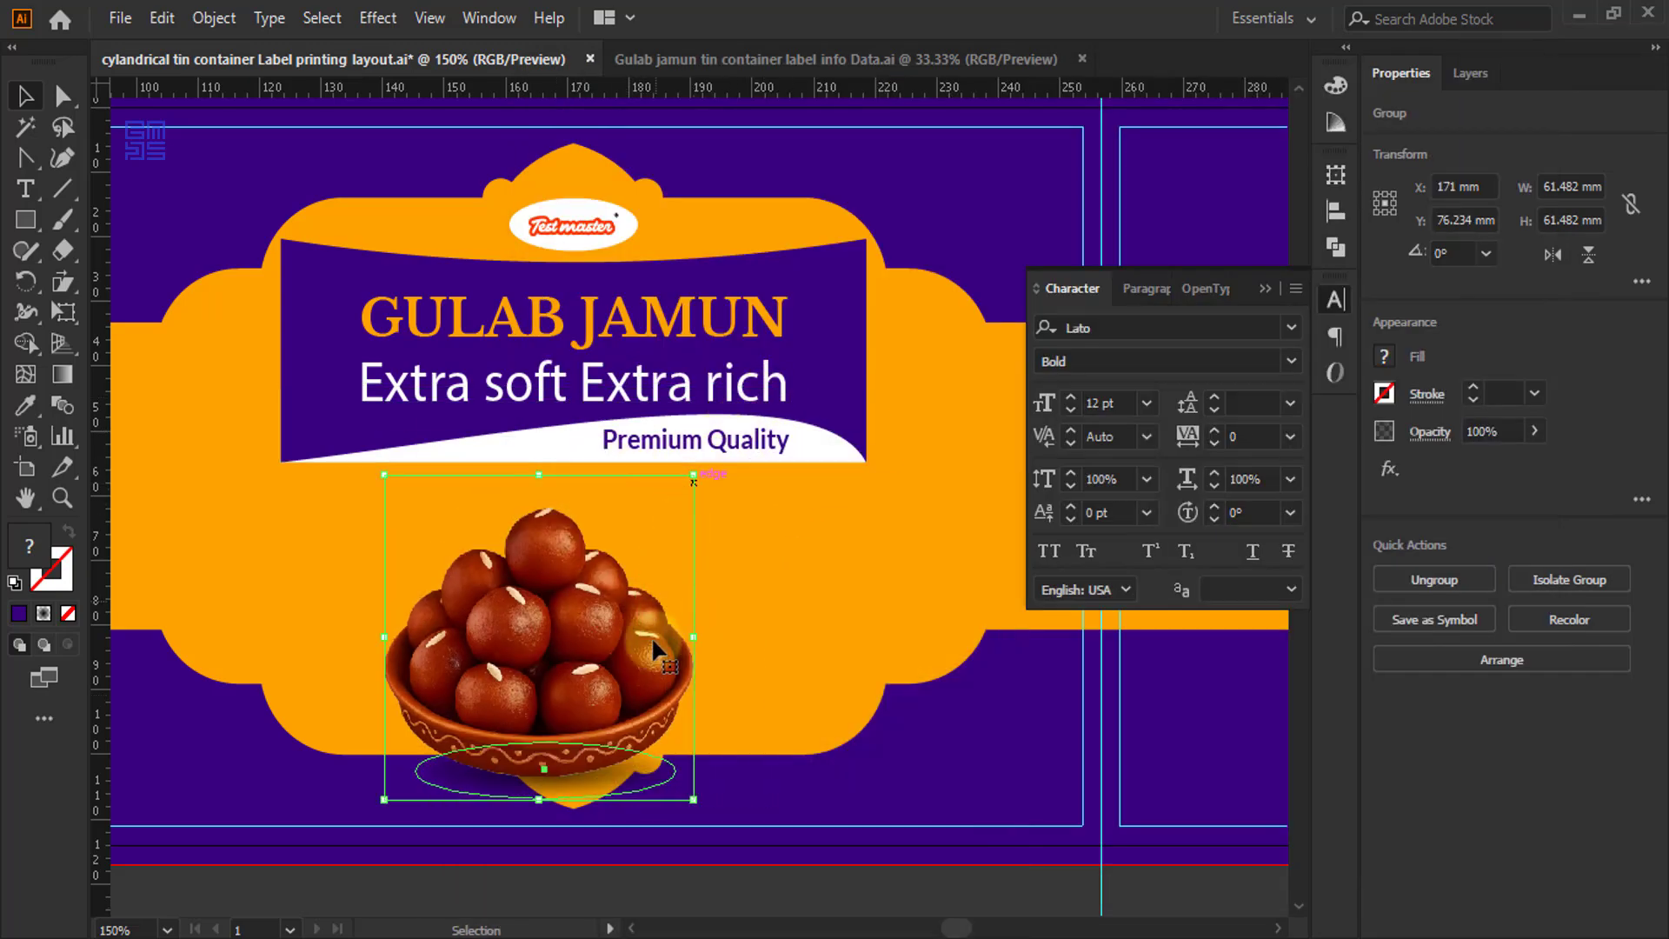
# - Center the bowl image horizontally on the purple label background and lower the "GULAB JAMUN" banner to a Y position of about 45.5 mm
pyautogui.keyDown('shift'); pyautogui.click(865, 668); pyautogui.keyUp('shift')
pyautogui.click(863, 664)
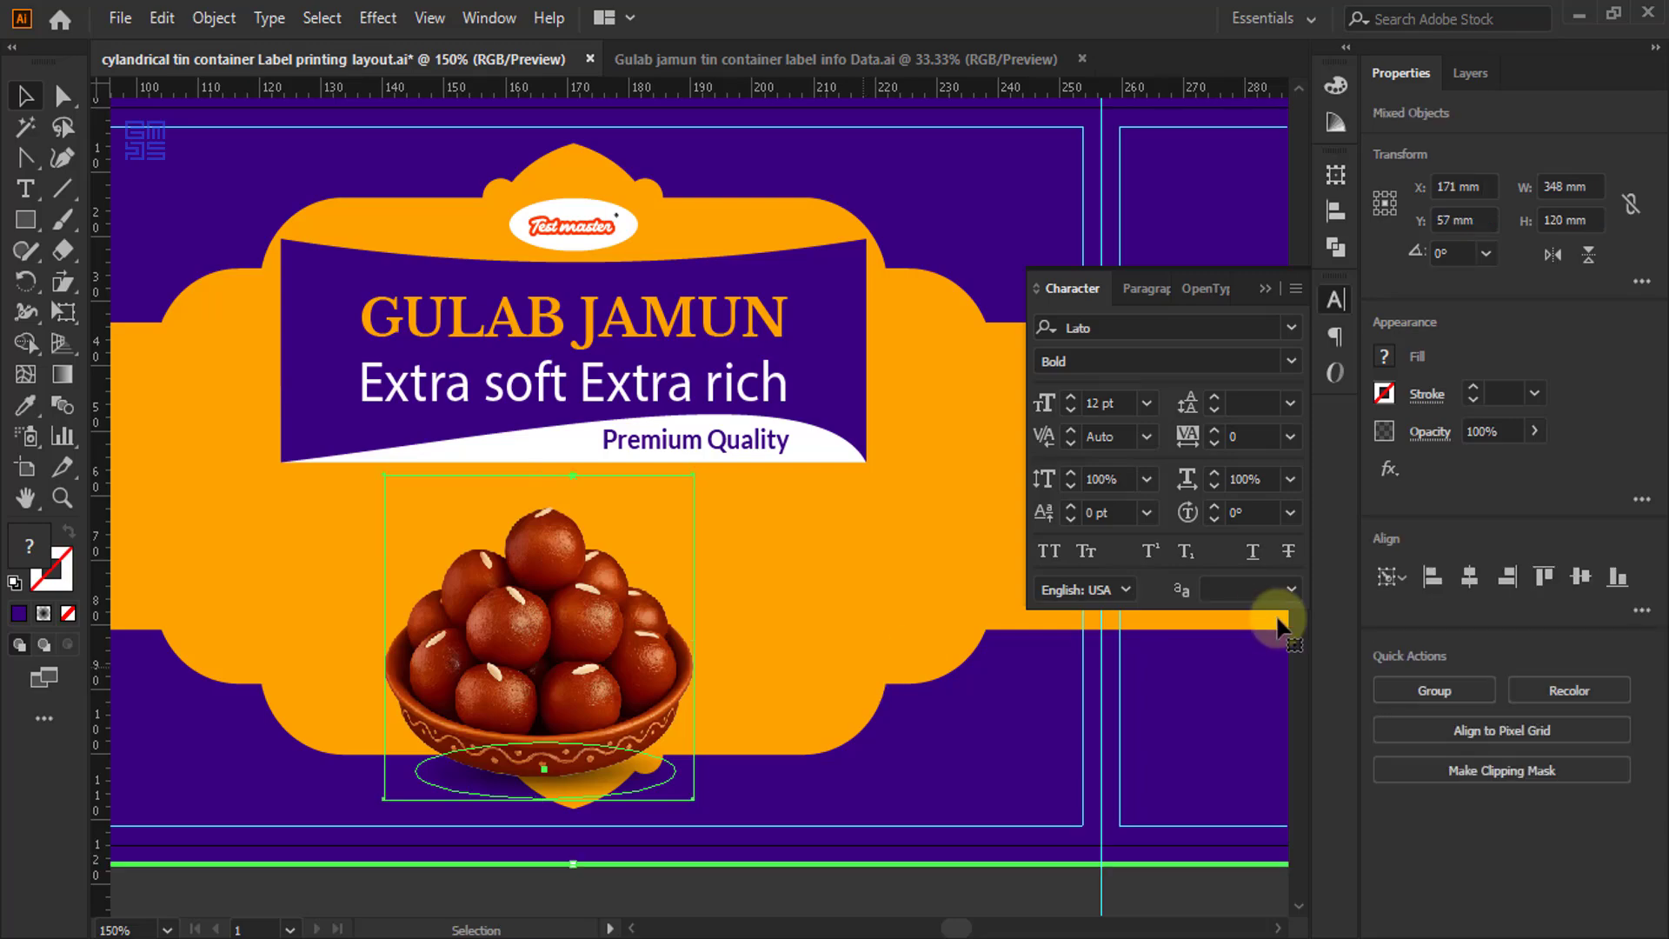
pyautogui.click(1471, 577)
pyautogui.scroll(-1, 608, 617)
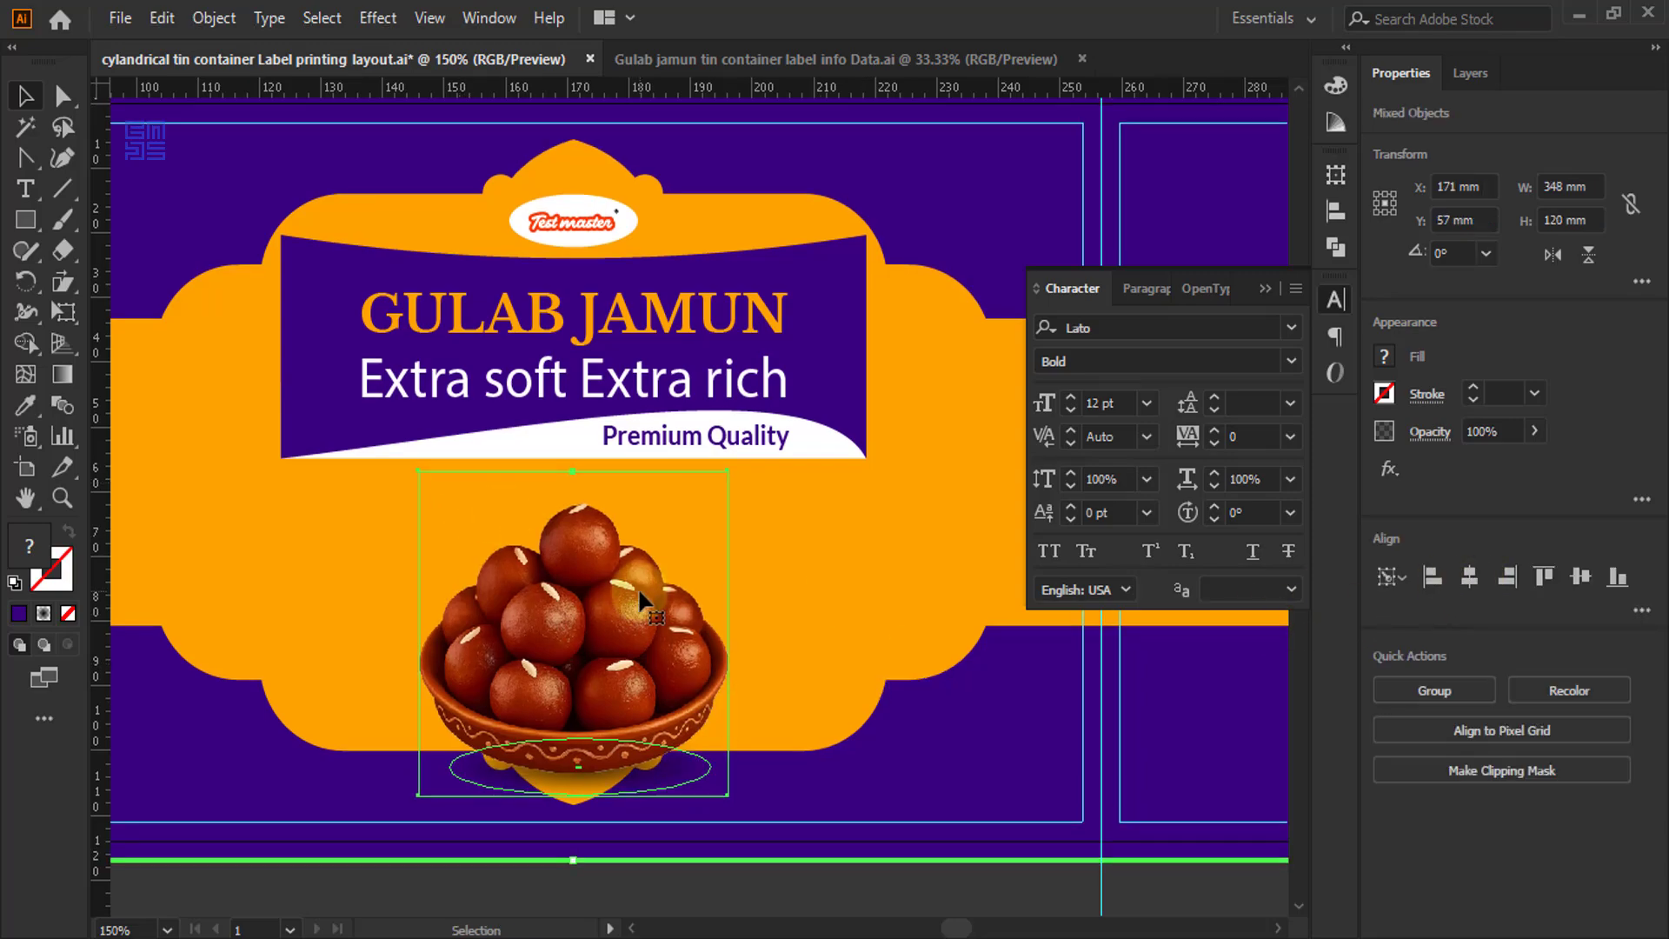
pyautogui.click(818, 415)
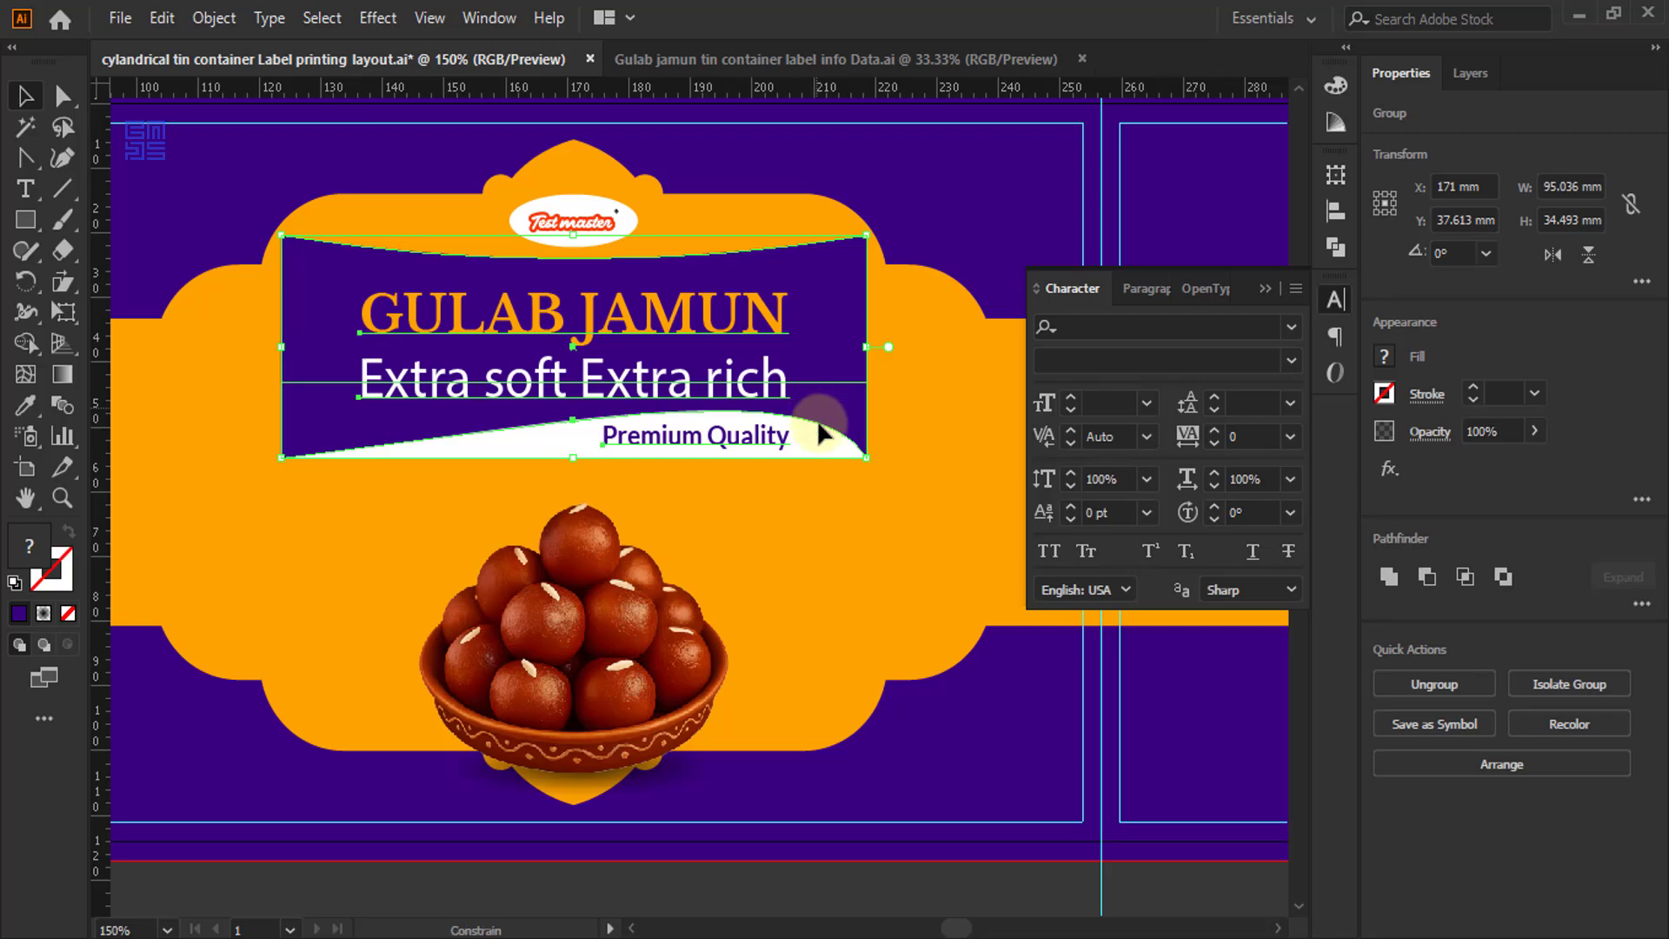
pyautogui.moveTo(819, 426); pyautogui.dragTo(814, 458)
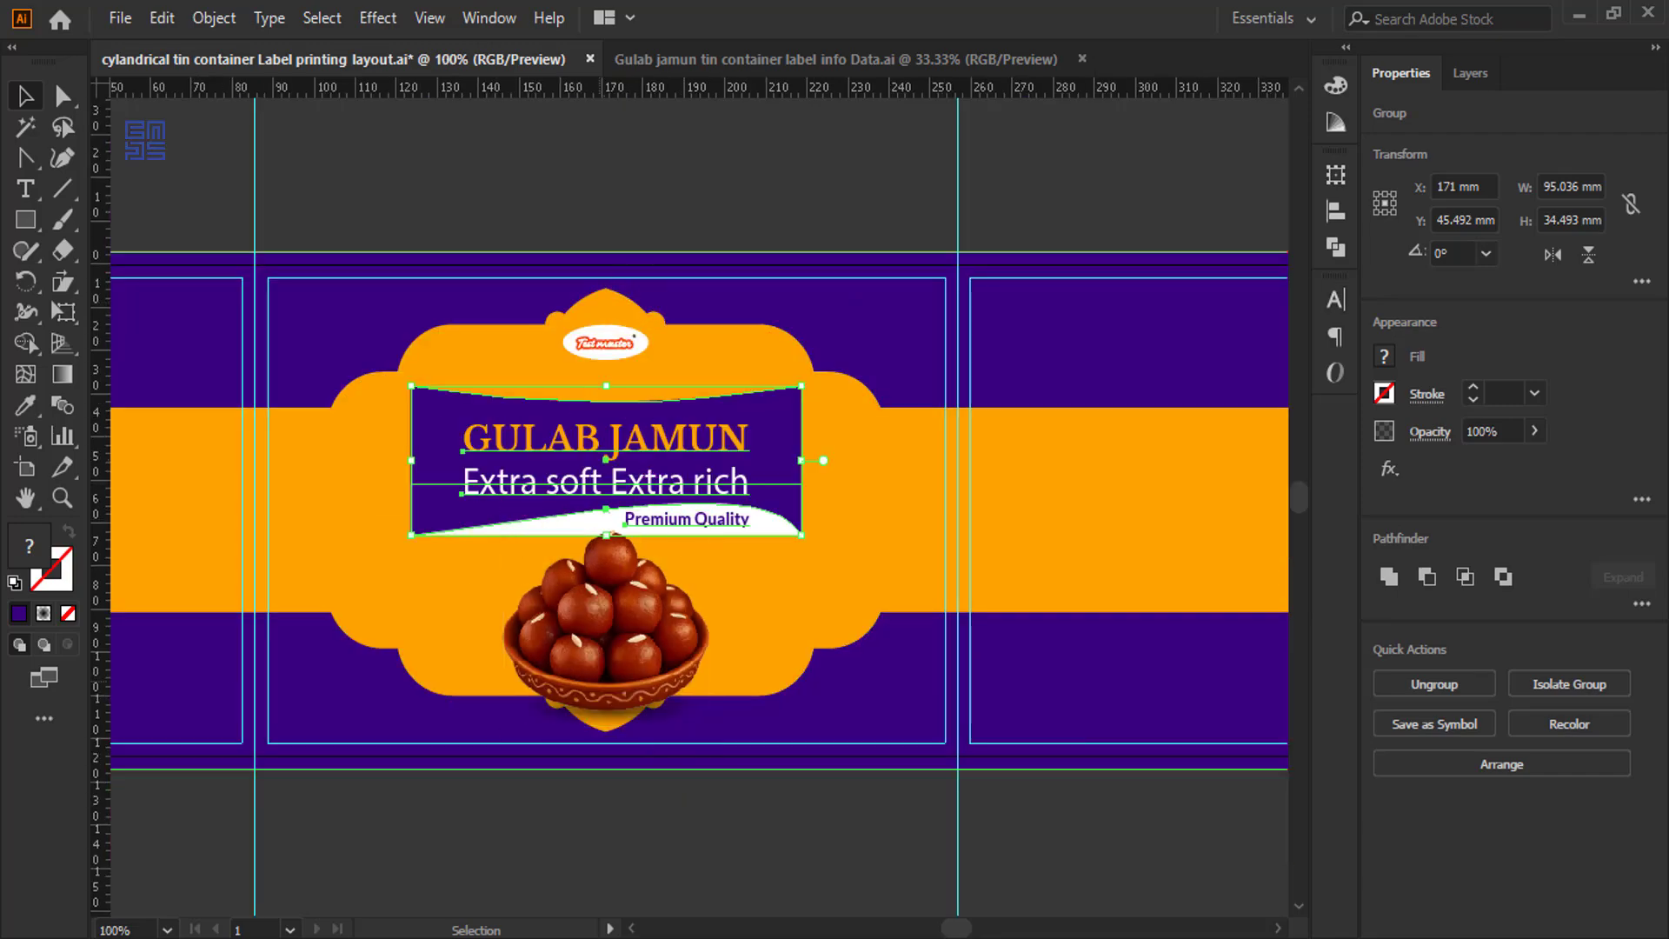
# - Copy the line "Traditional Indian Sweet" from the front-panel section of the Notepad label data
pyautogui.click(278, 937)
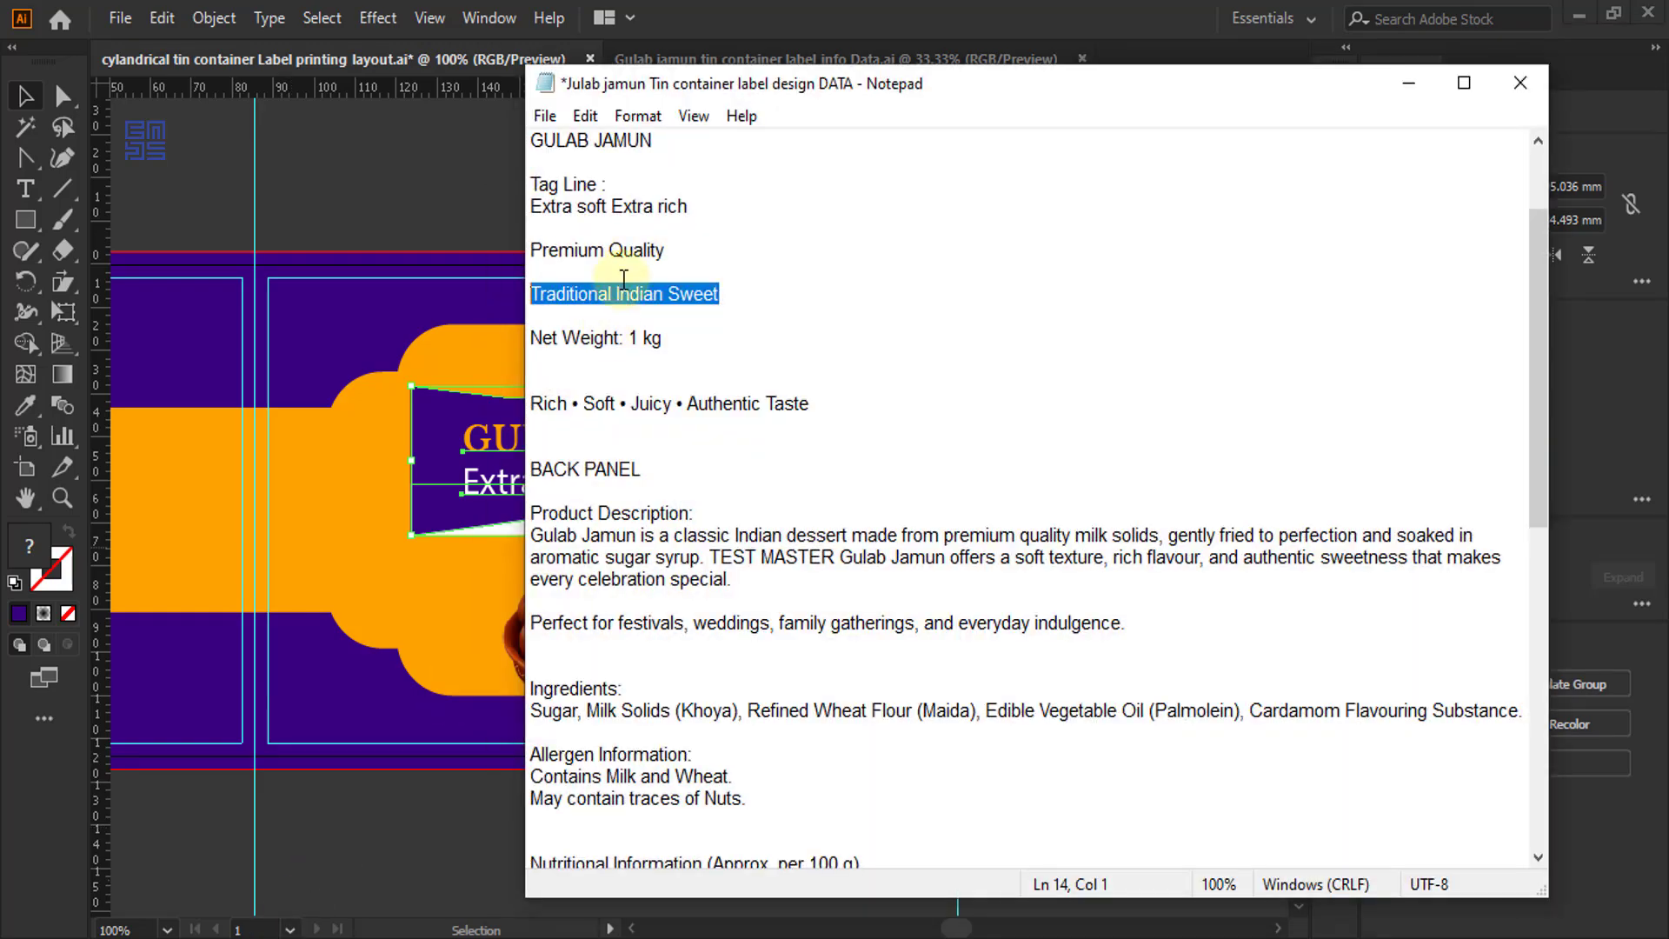
pyautogui.scroll(2, 652, 440)
pyautogui.click(771, 395)
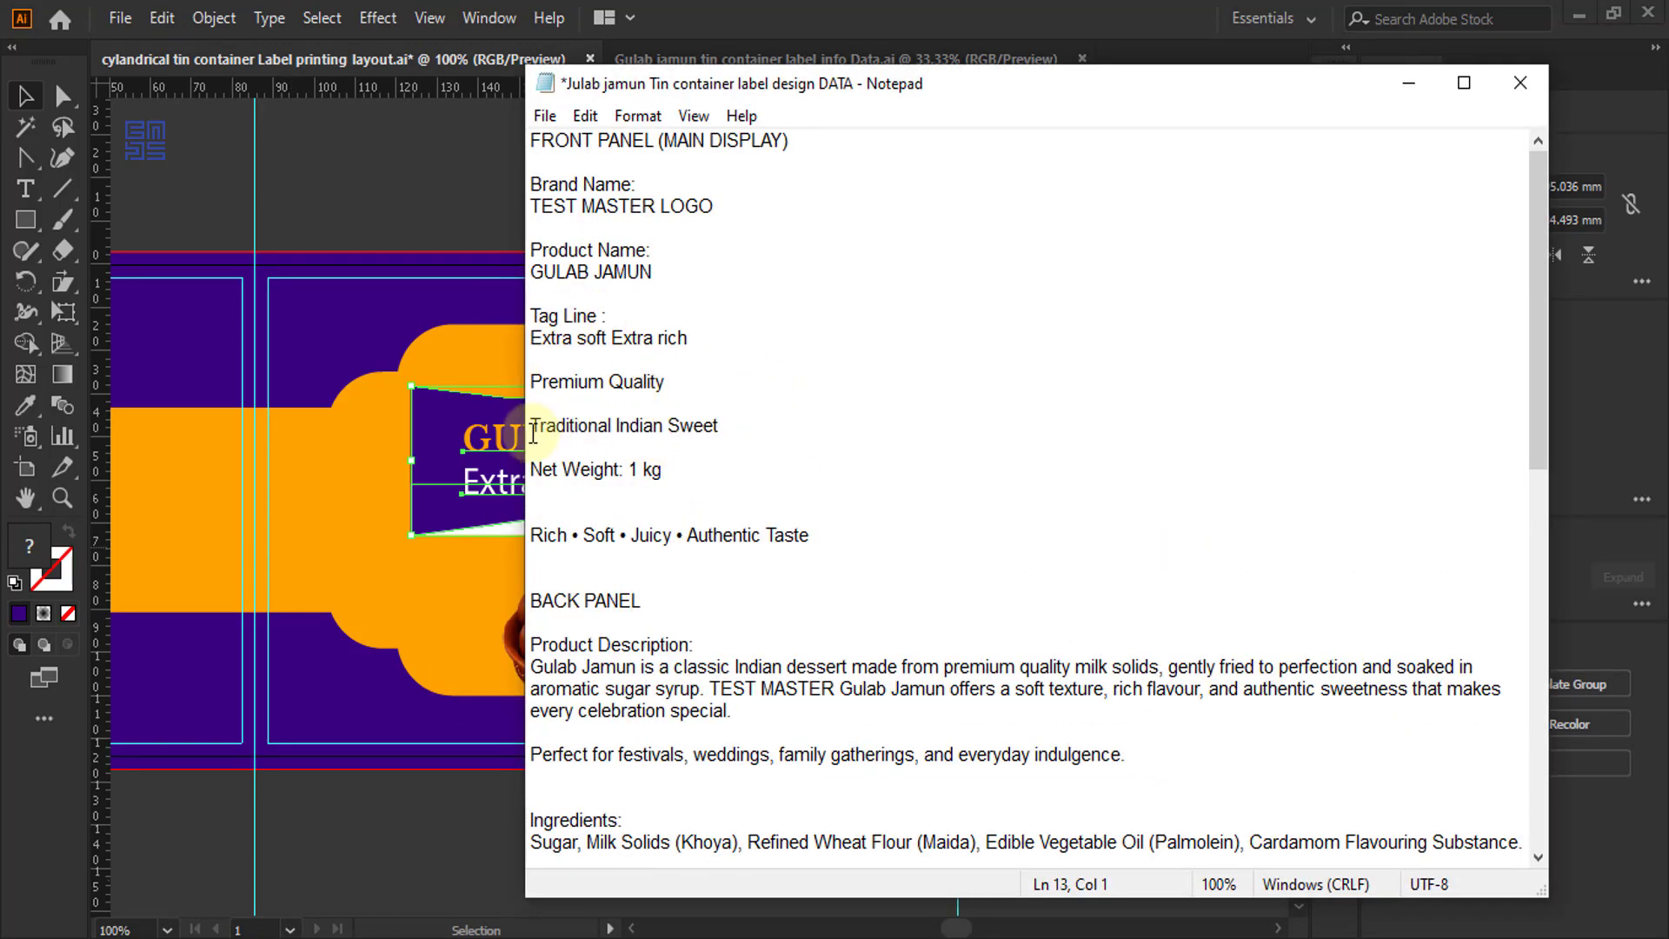
pyautogui.moveTo(532, 429); pyautogui.dragTo(774, 428)
pyautogui.hotkey('ctrl', 'c')
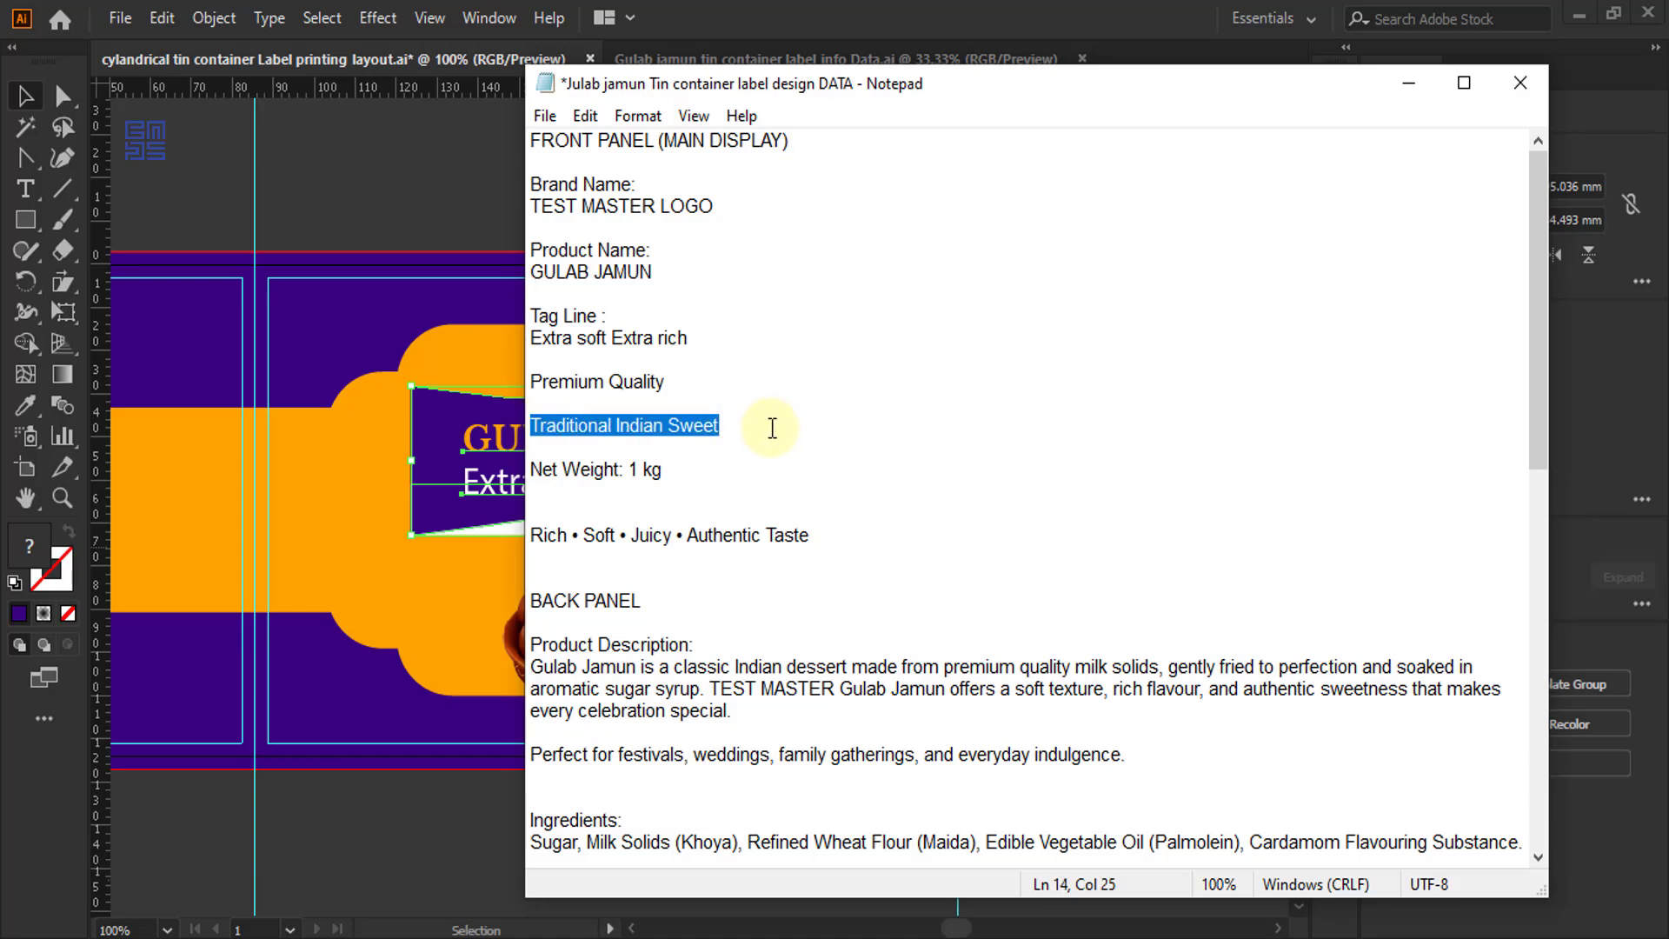
pyautogui.click(1409, 82)
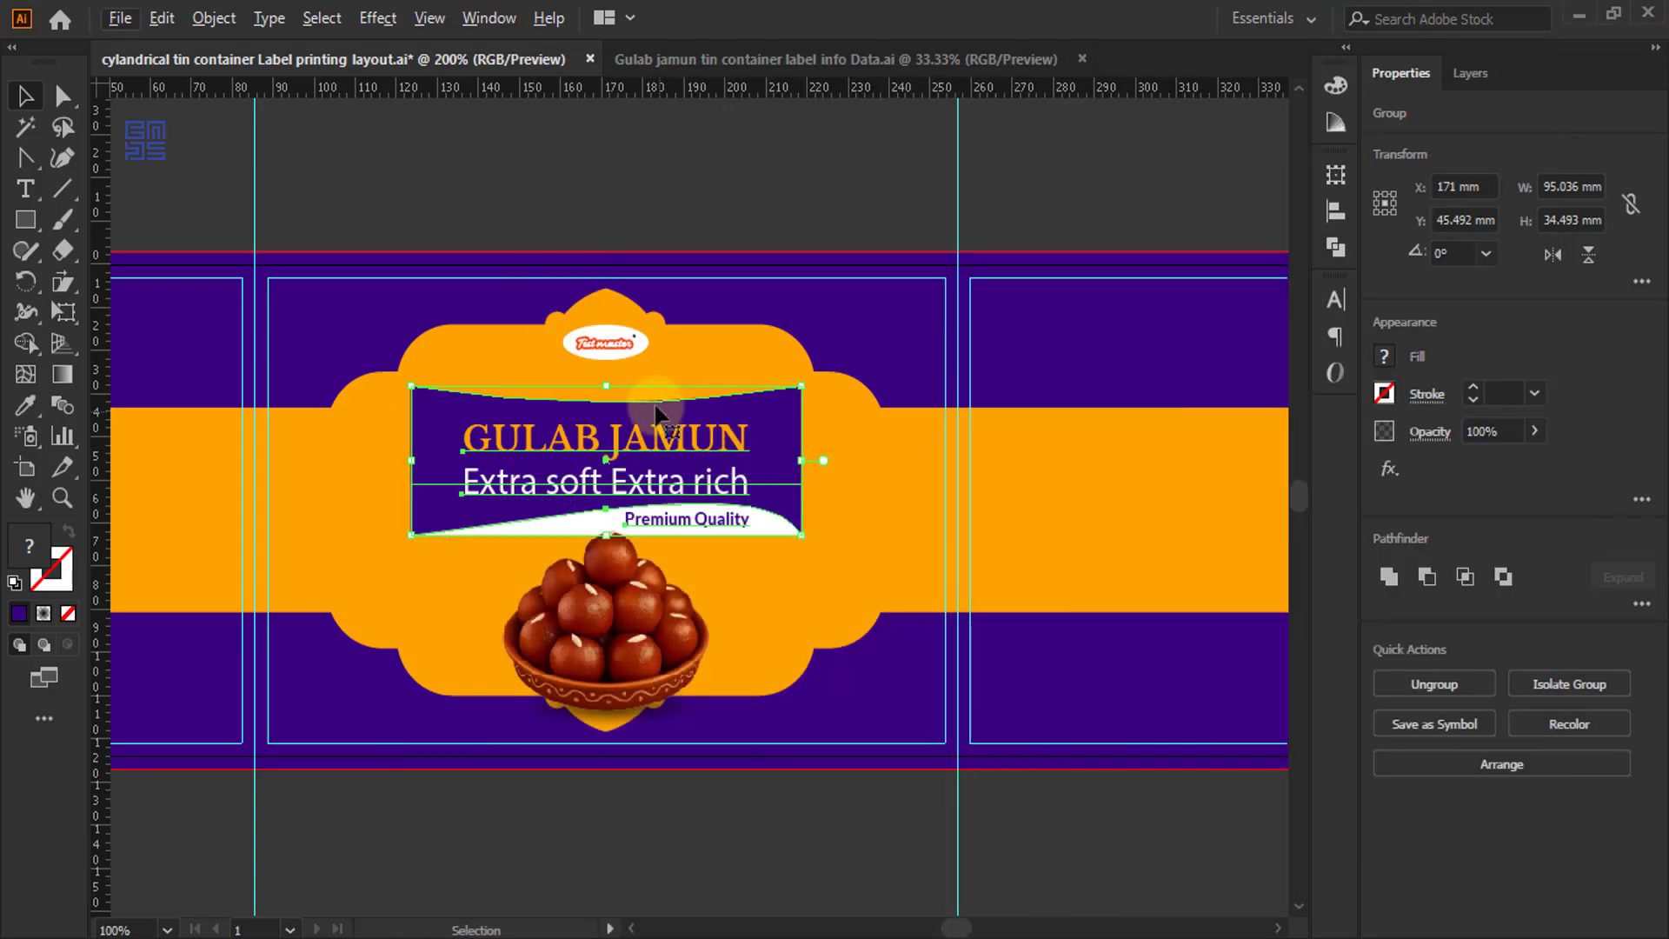
# - Paste "Traditional Indian Sweet" as a new text line on the empty canvas above the label
pyautogui.hotkey('ctrl', '=')
pyautogui.hotkey('ctrl', '-')
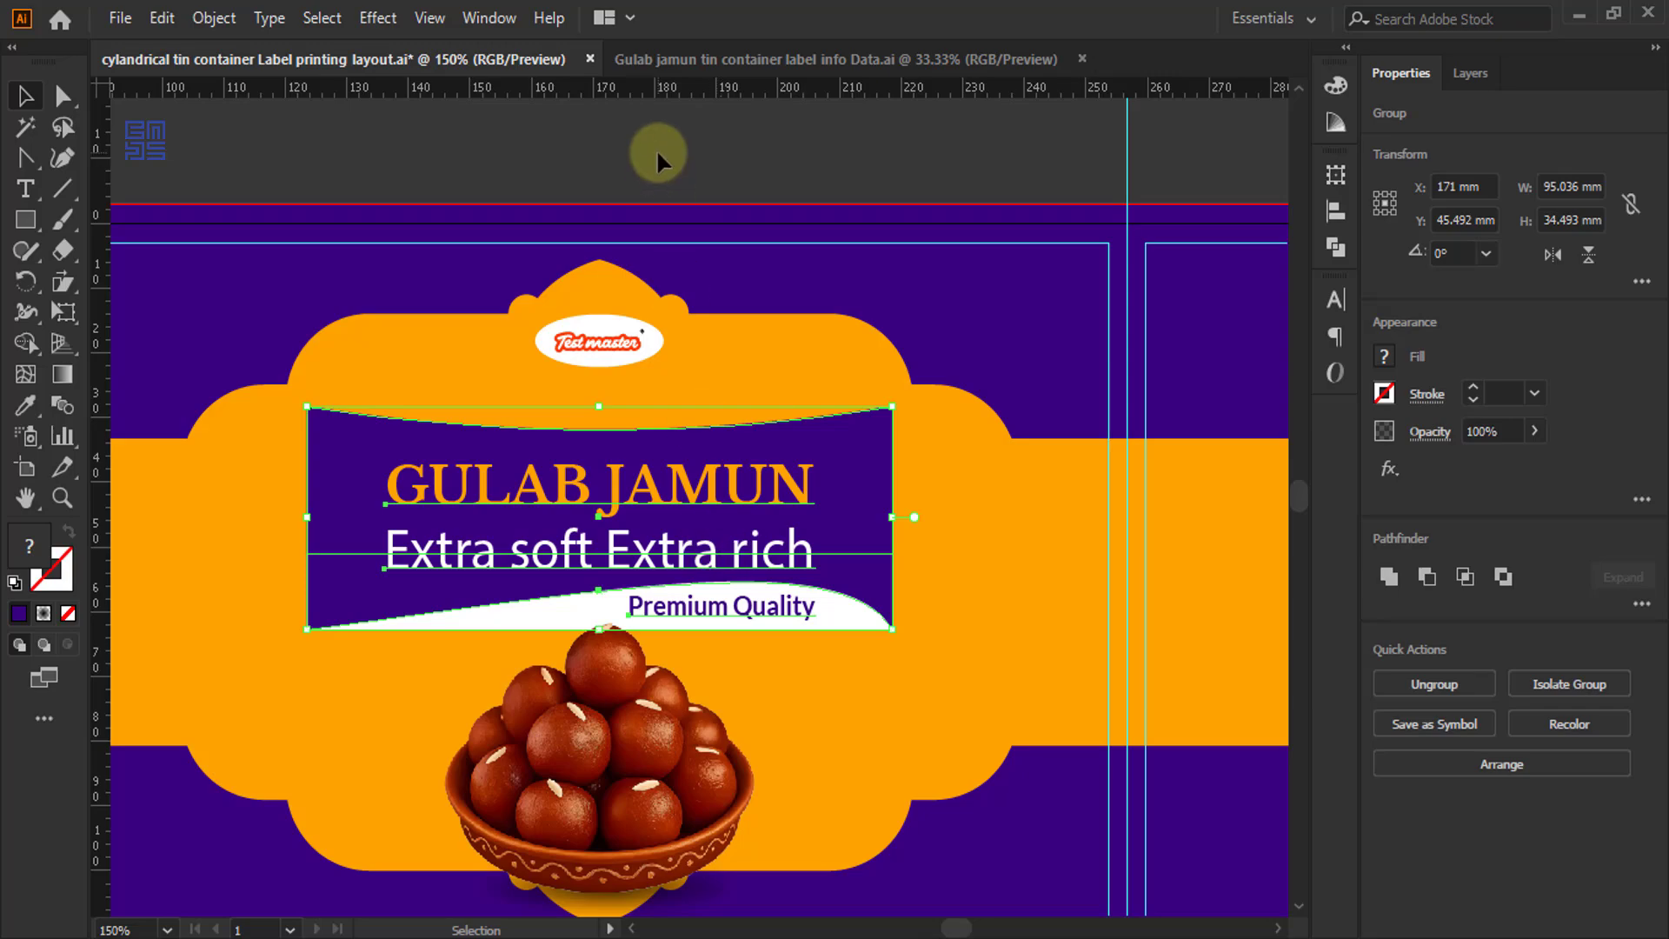
pyautogui.hotkey('ctrl', 'shift', 'a')
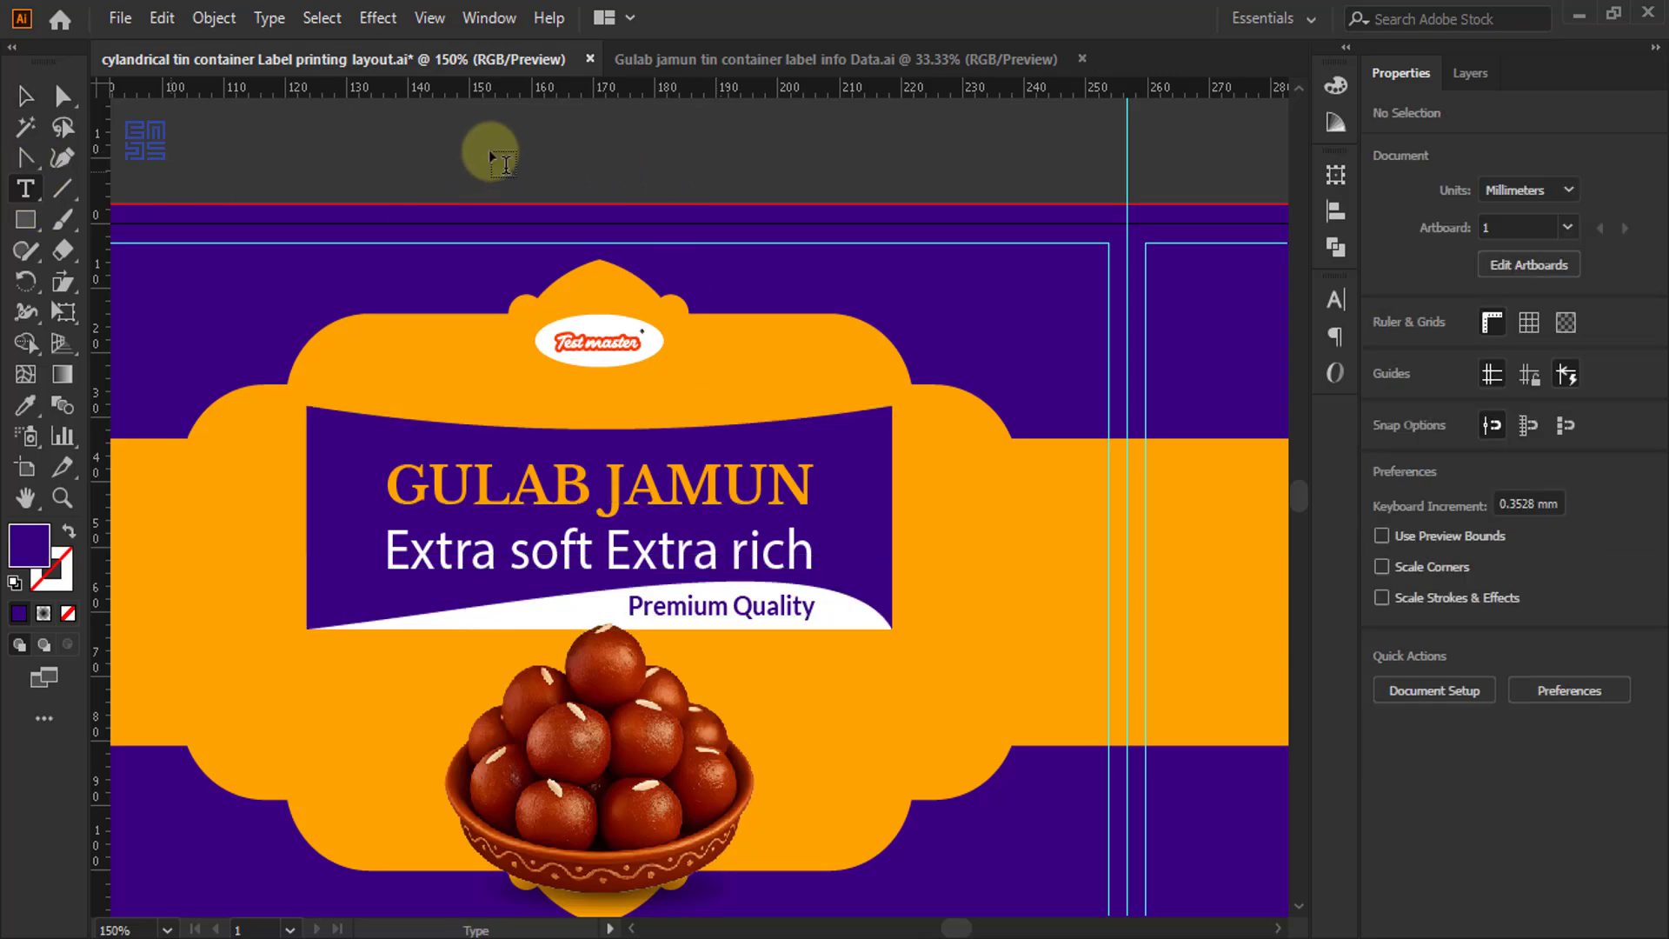
pyautogui.click(489, 152)
pyautogui.hotkey('ctrl', 'v')
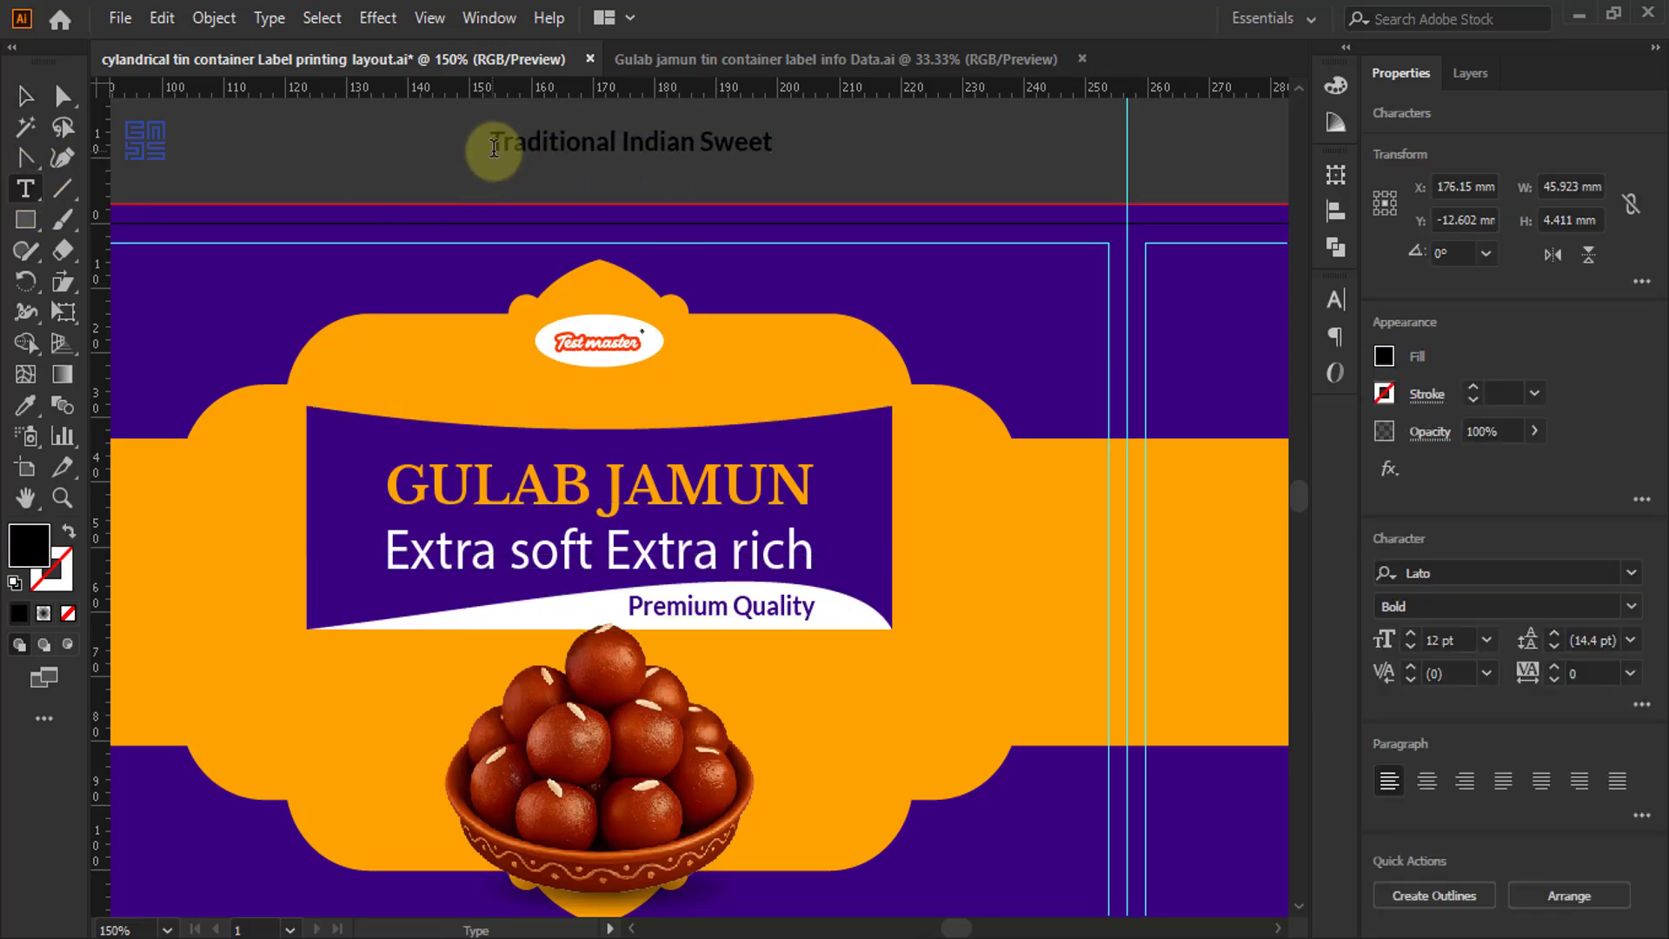
# - Set the whole "Traditional Indian Sweet" line to the Lato Regular font style
pyautogui.click(1334, 297)
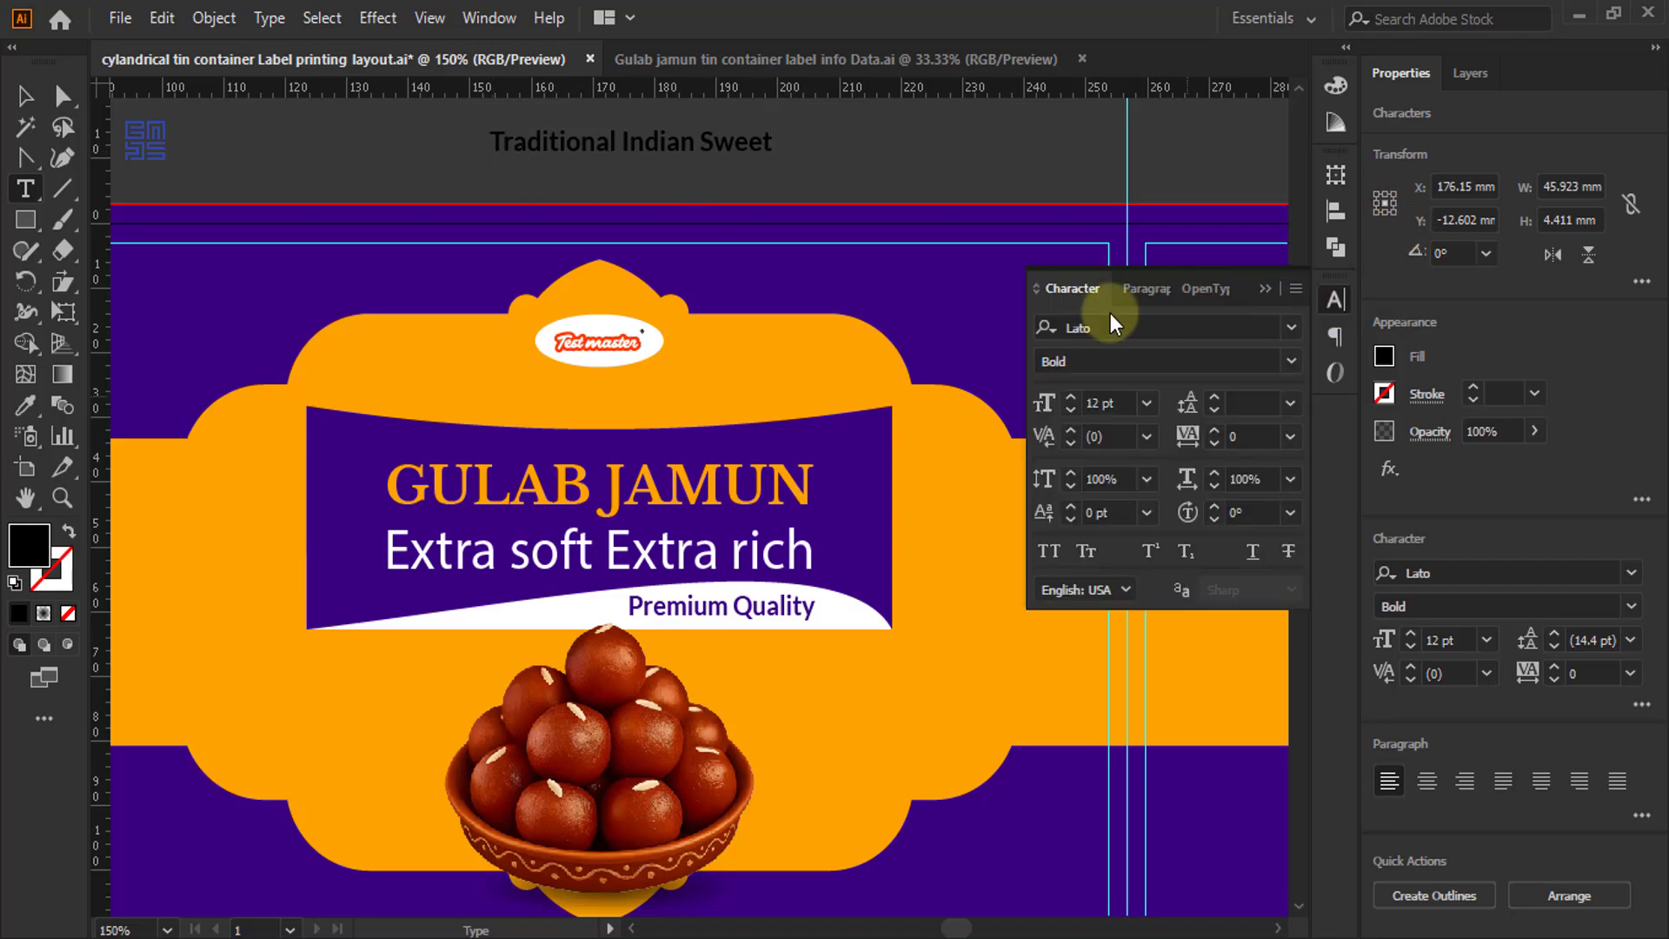
pyautogui.click(1290, 362)
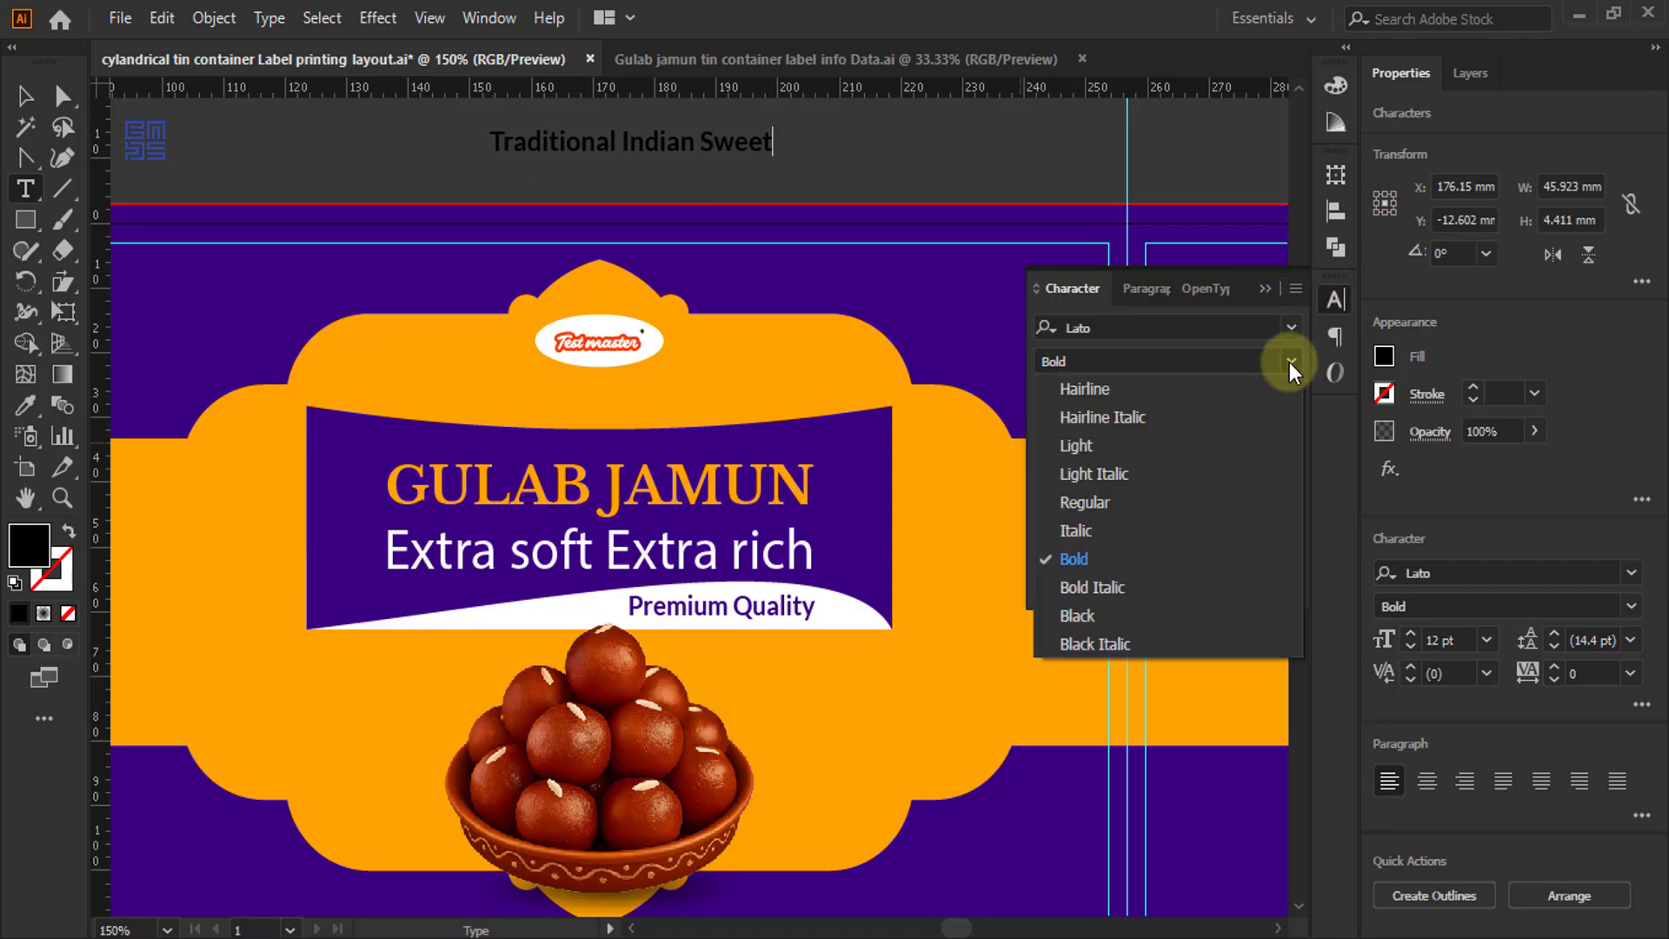
pyautogui.click(1119, 502)
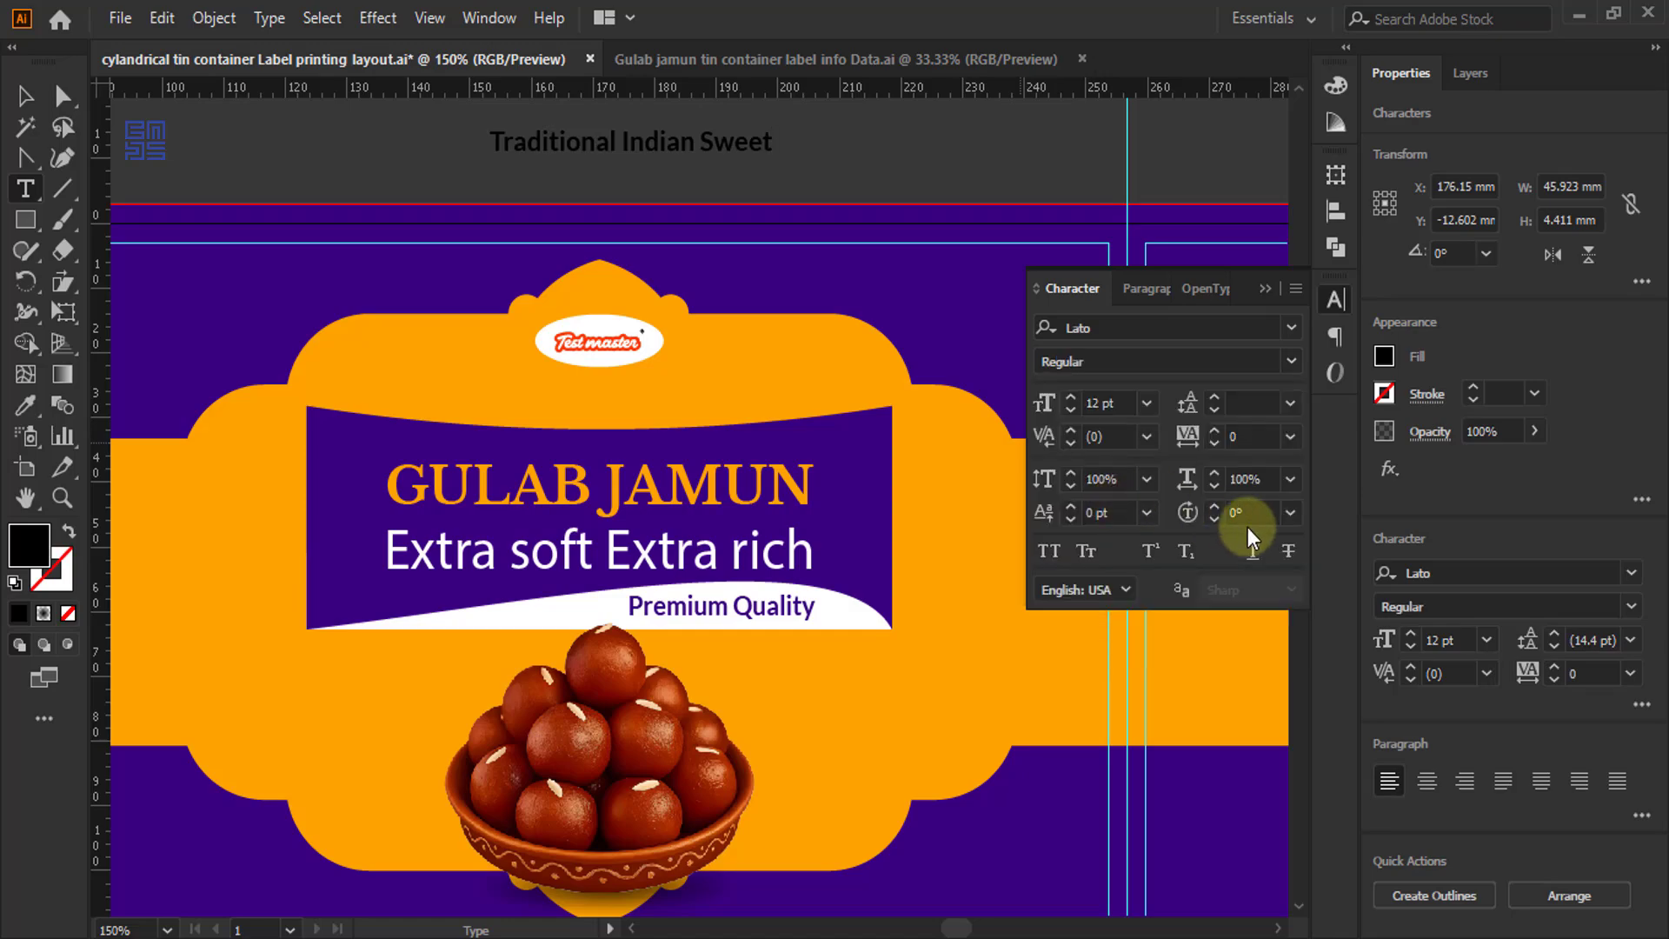
pyautogui.tripleClick(766, 142)
pyautogui.click(1286, 361)
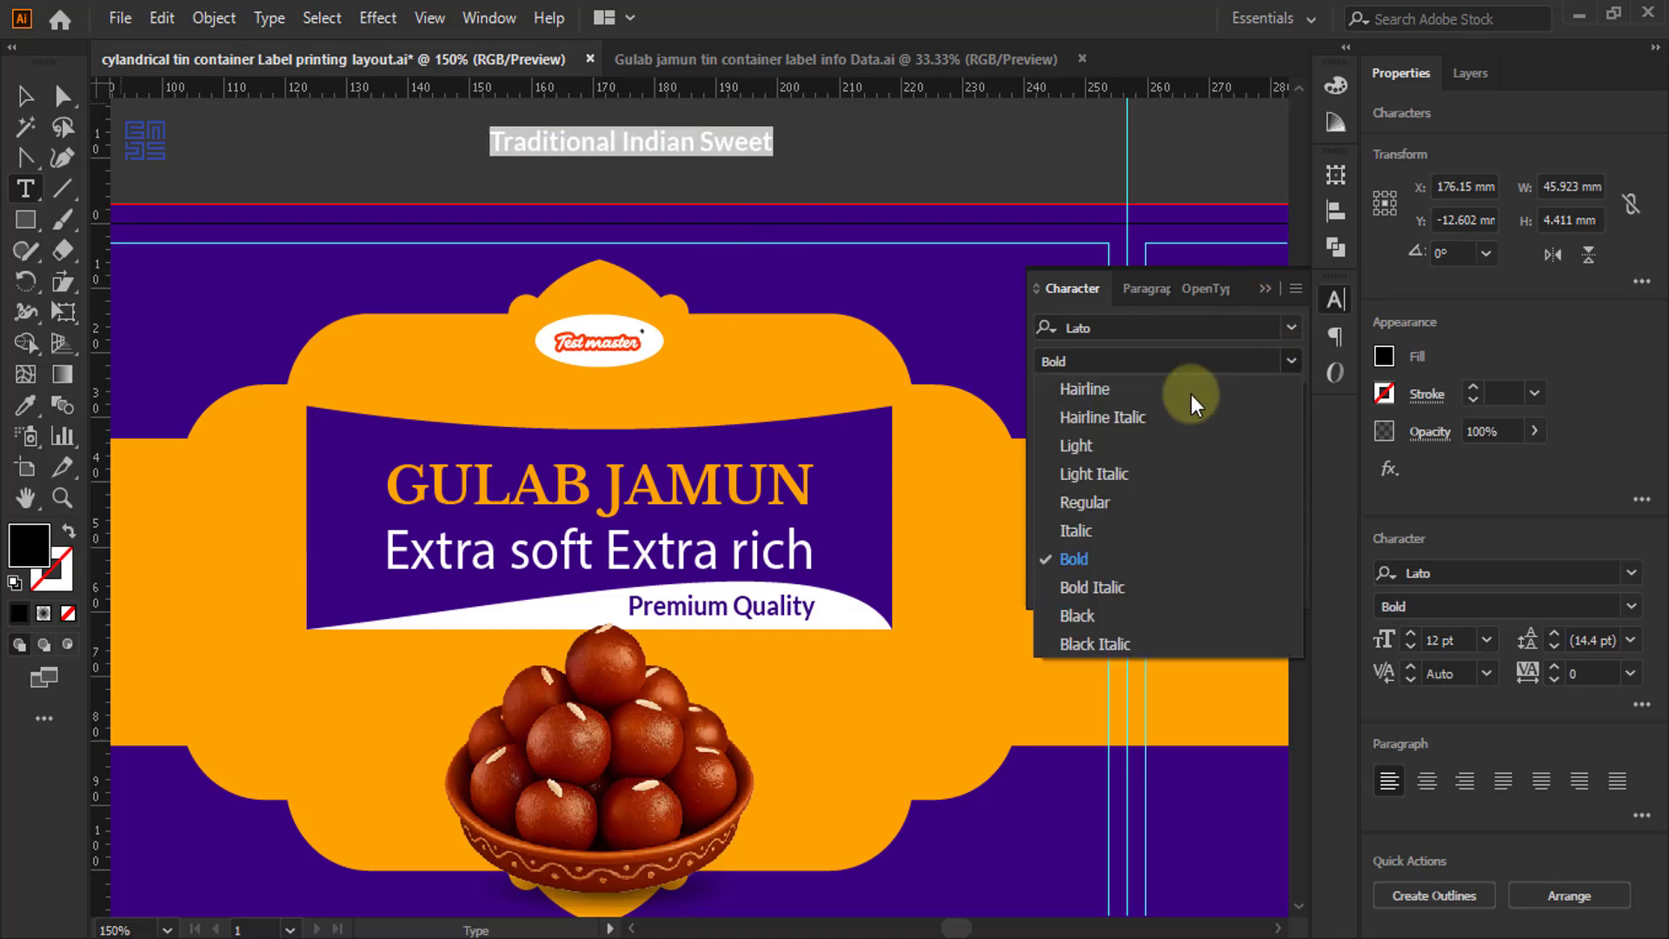
pyautogui.click(1093, 499)
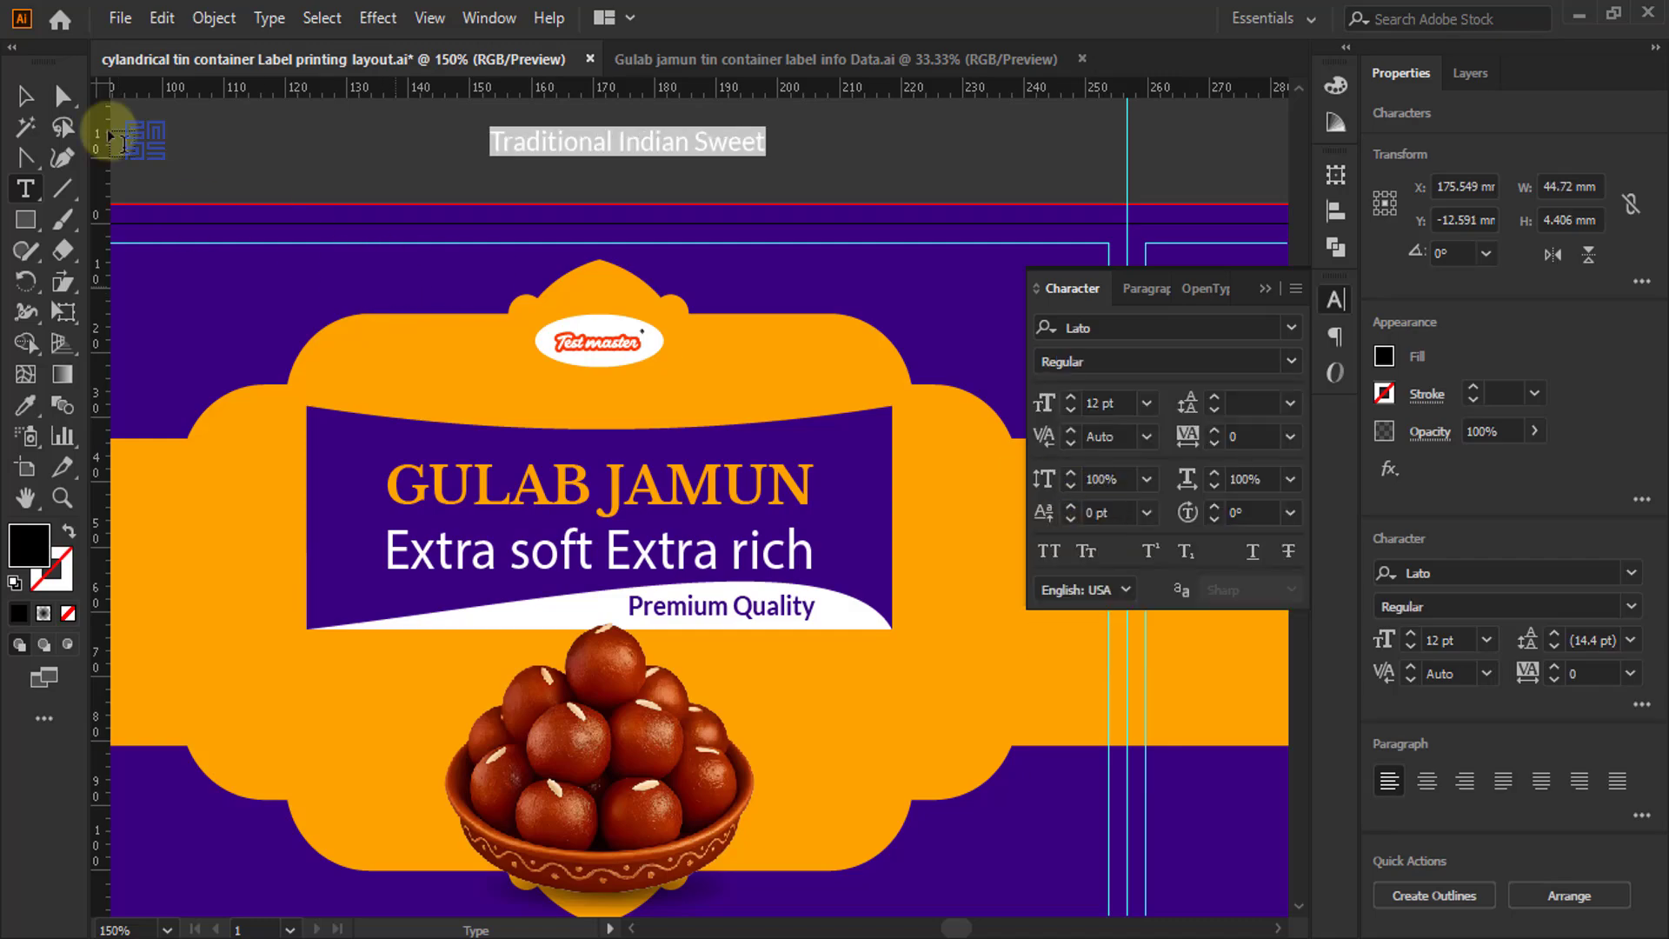
# - Move "Traditional Indian Sweet" between the logo and the banner and enlarge it to about 56.6 × 5.6 mm
pyautogui.click(25, 96)
pyautogui.moveTo(665, 141); pyautogui.dragTo(610, 393)
pyautogui.moveTo(714, 382); pyautogui.dragTo(785, 375)
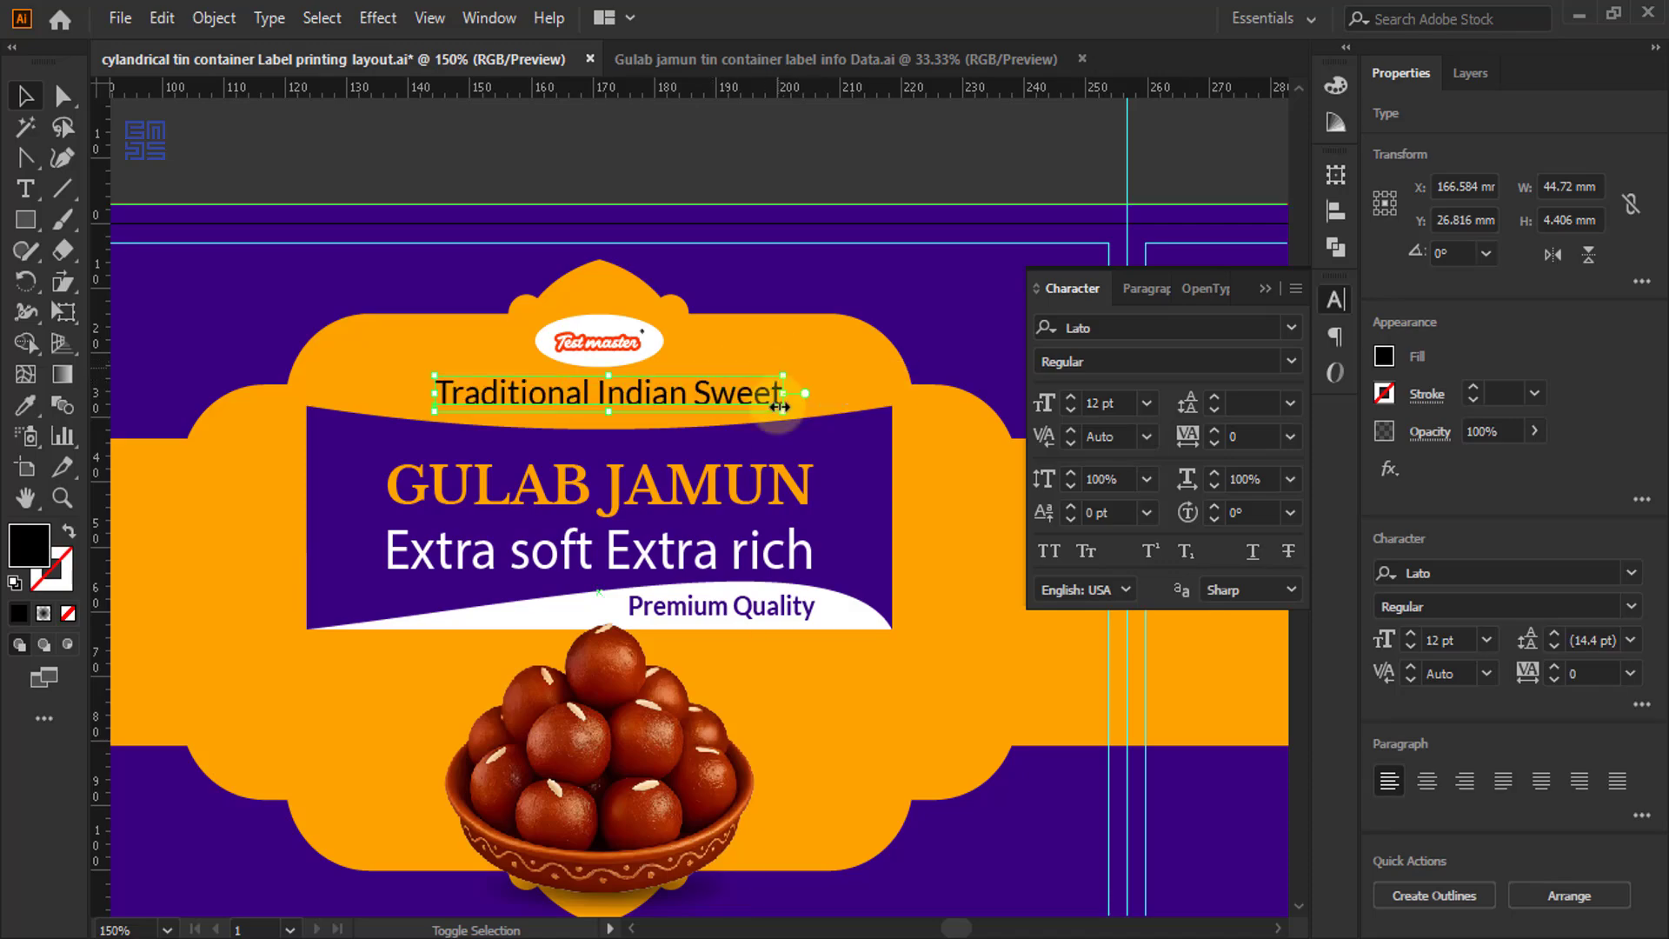
# - Center "Traditional Indian Sweet" horizontally on the "GULAB JAMUN" banner, using the banner as the alignment reference
pyautogui.keyDown('shift'); pyautogui.click(859, 461); pyautogui.keyUp('shift')
pyautogui.click(1469, 578)
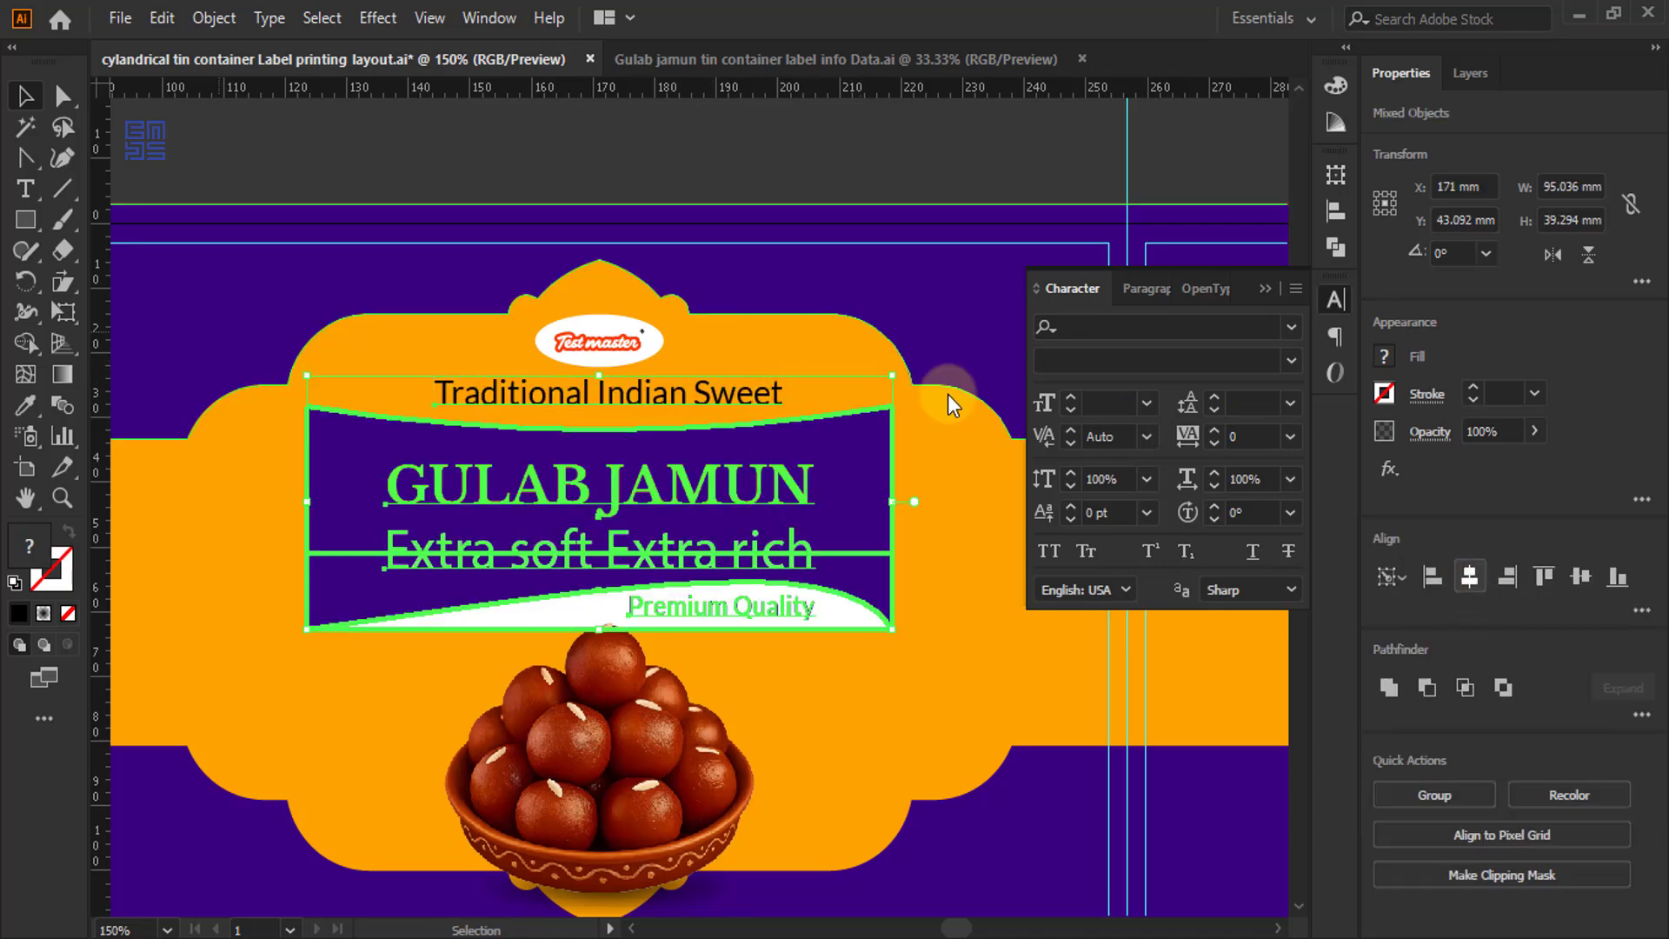
pyautogui.click(735, 176)
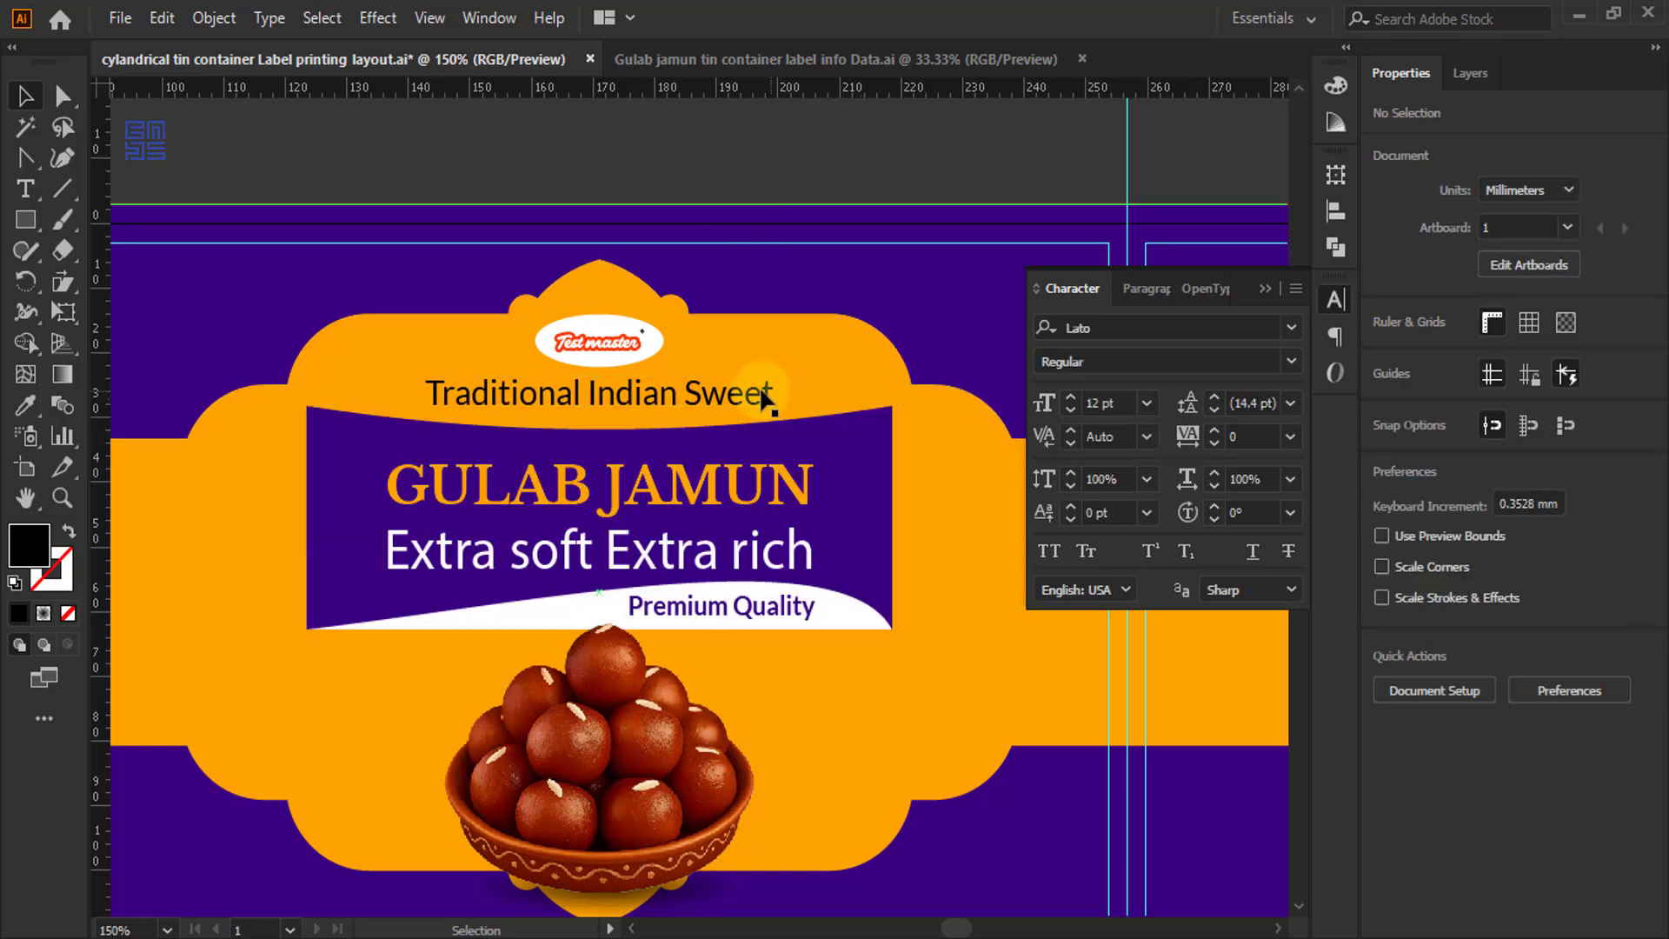
# - Recolor "Traditional Indian Sweet" with the Eyedropper, sampling the purple of the label background
pyautogui.click(754, 386)
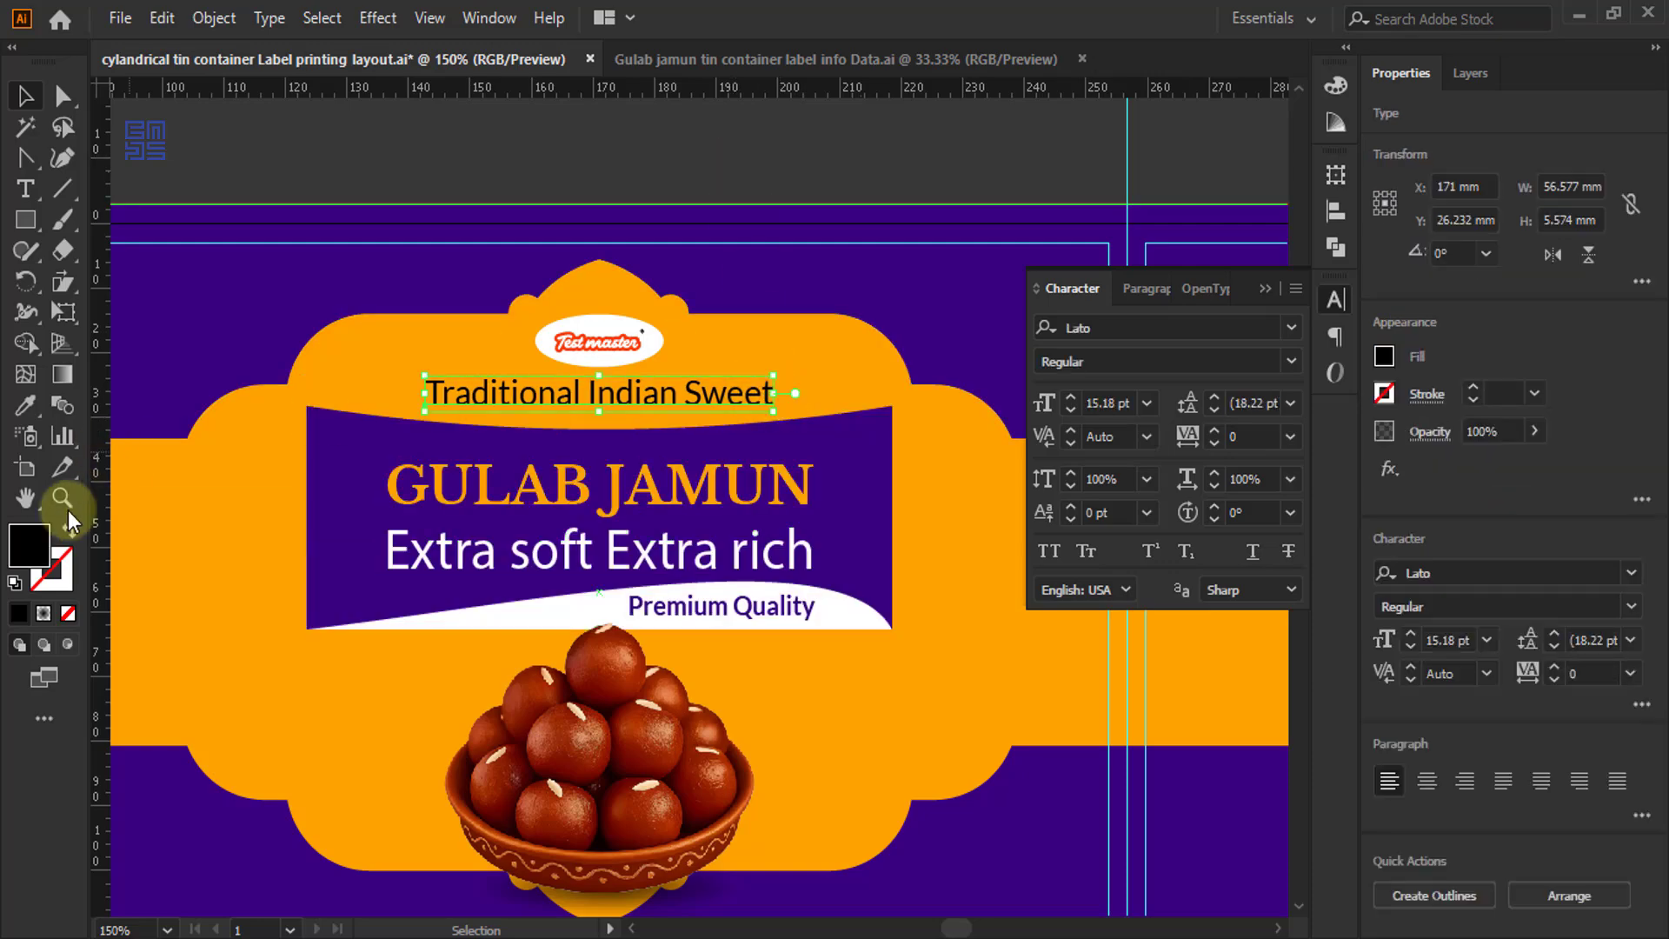
pyautogui.click(26, 404)
pyautogui.click(252, 312)
pyautogui.click(25, 95)
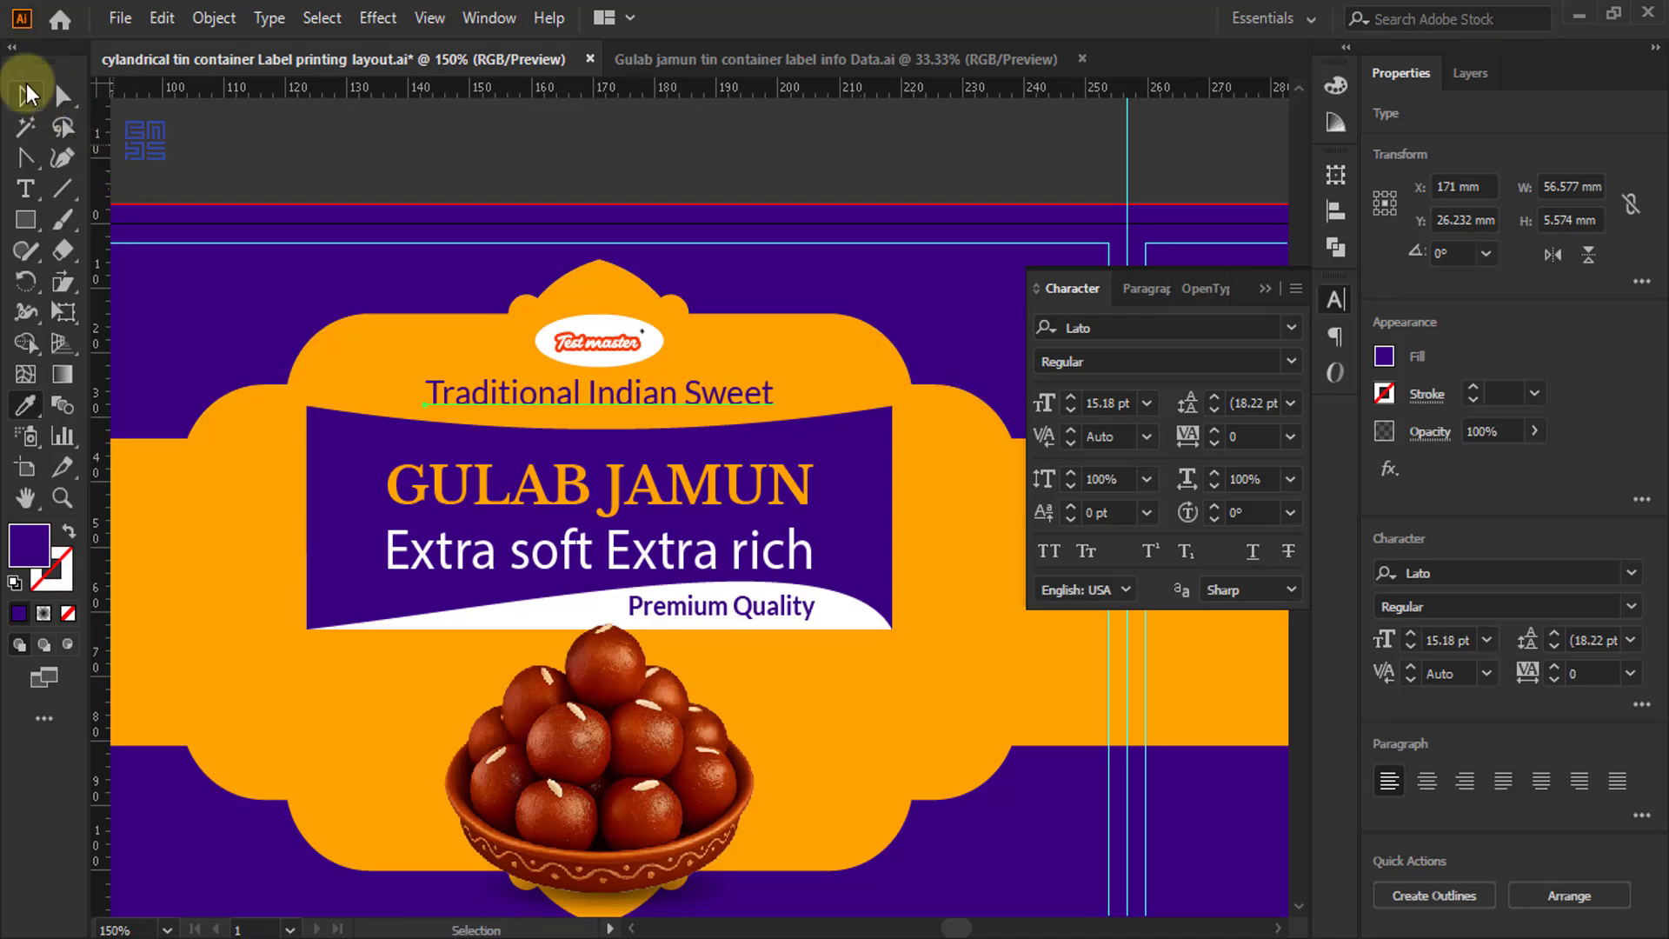
pyautogui.click(657, 198)
# - Nudge the "GULAB JAMUN" banner down to a Y position of about 47.3 mm, closer over the bowl image
pyautogui.scroll(-2, 657, 198)
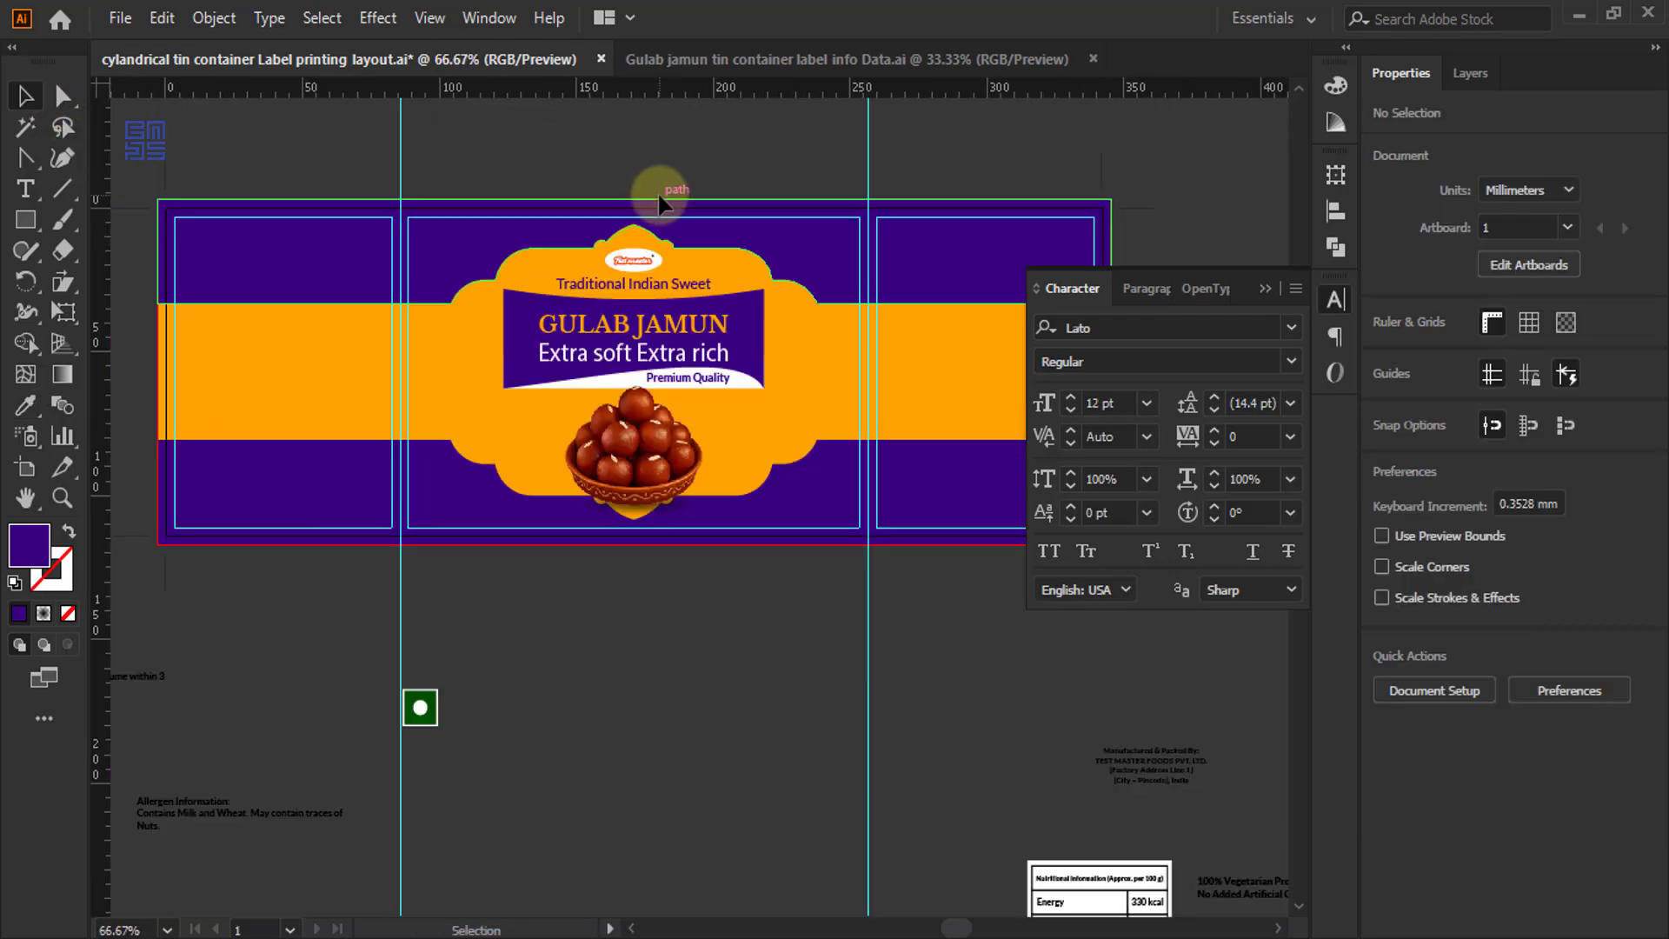
pyautogui.scroll(-1, 657, 205)
pyautogui.scroll(2, 657, 207)
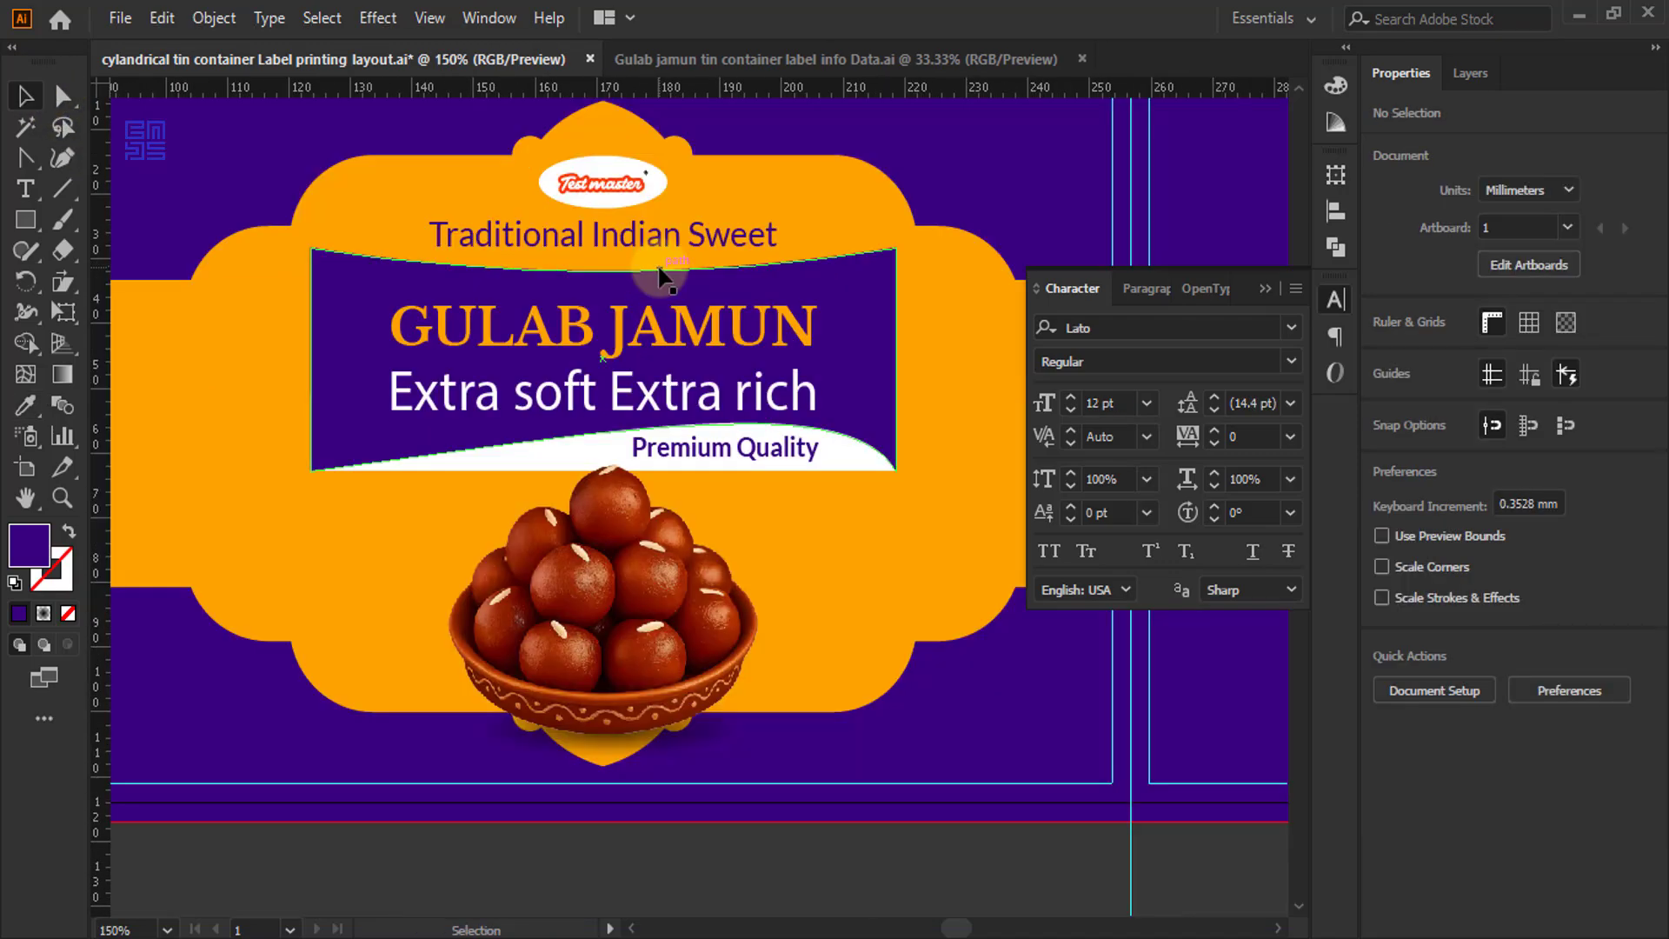
pyautogui.click(746, 423)
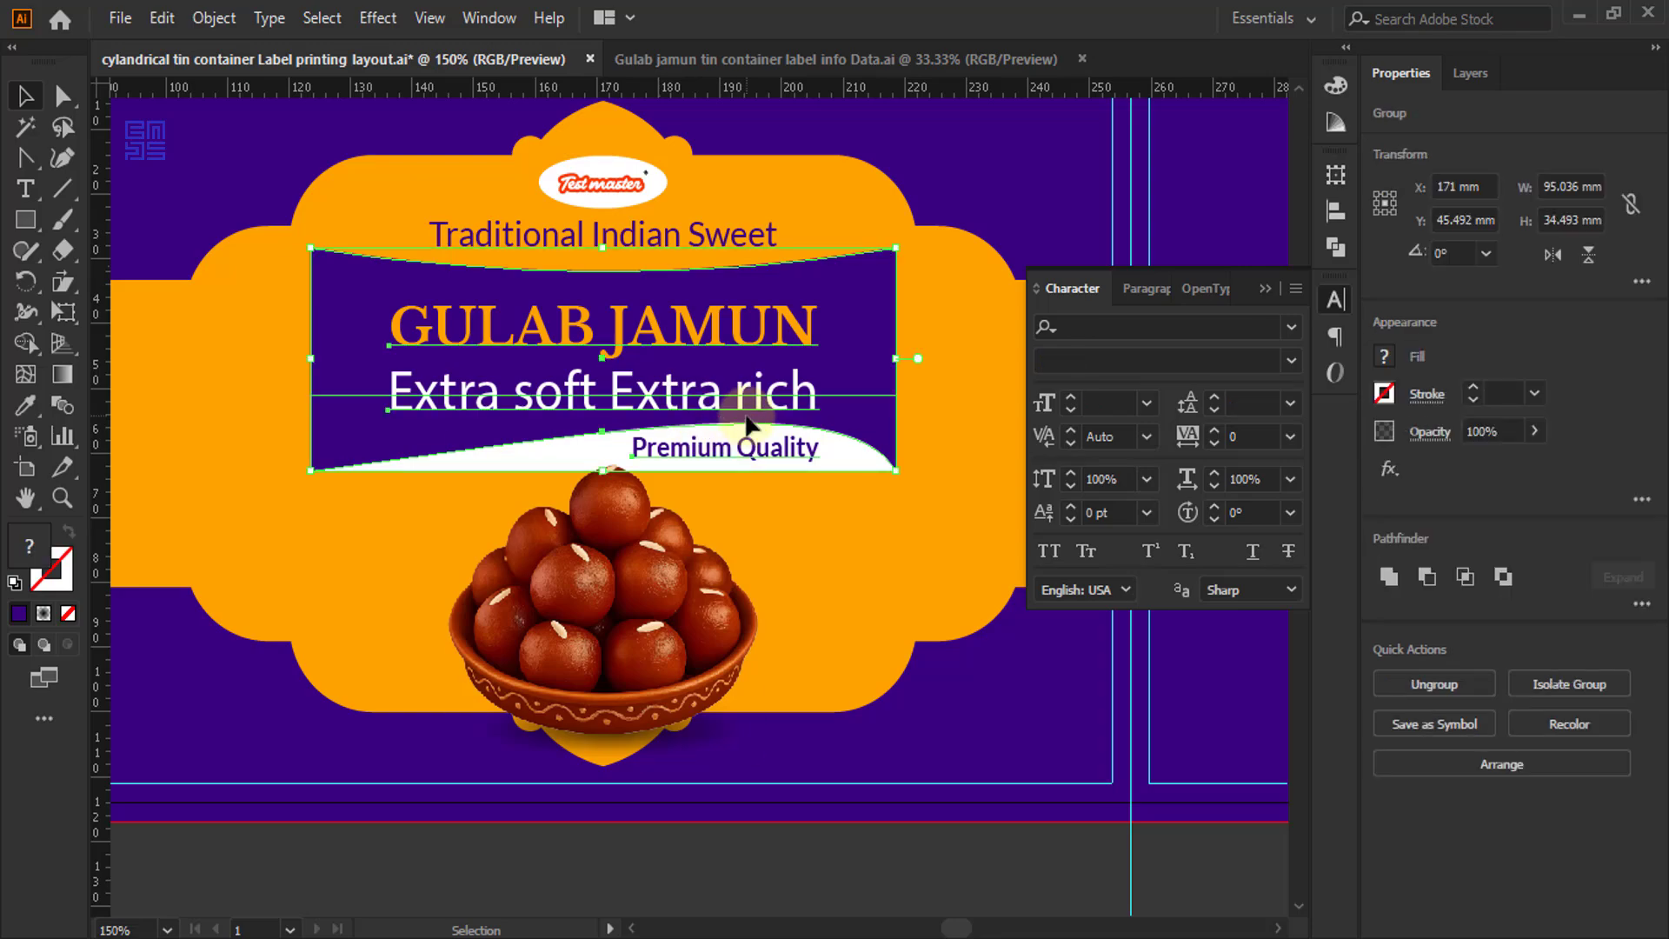
pyautogui.moveTo(745, 423); pyautogui.dragTo(747, 426)
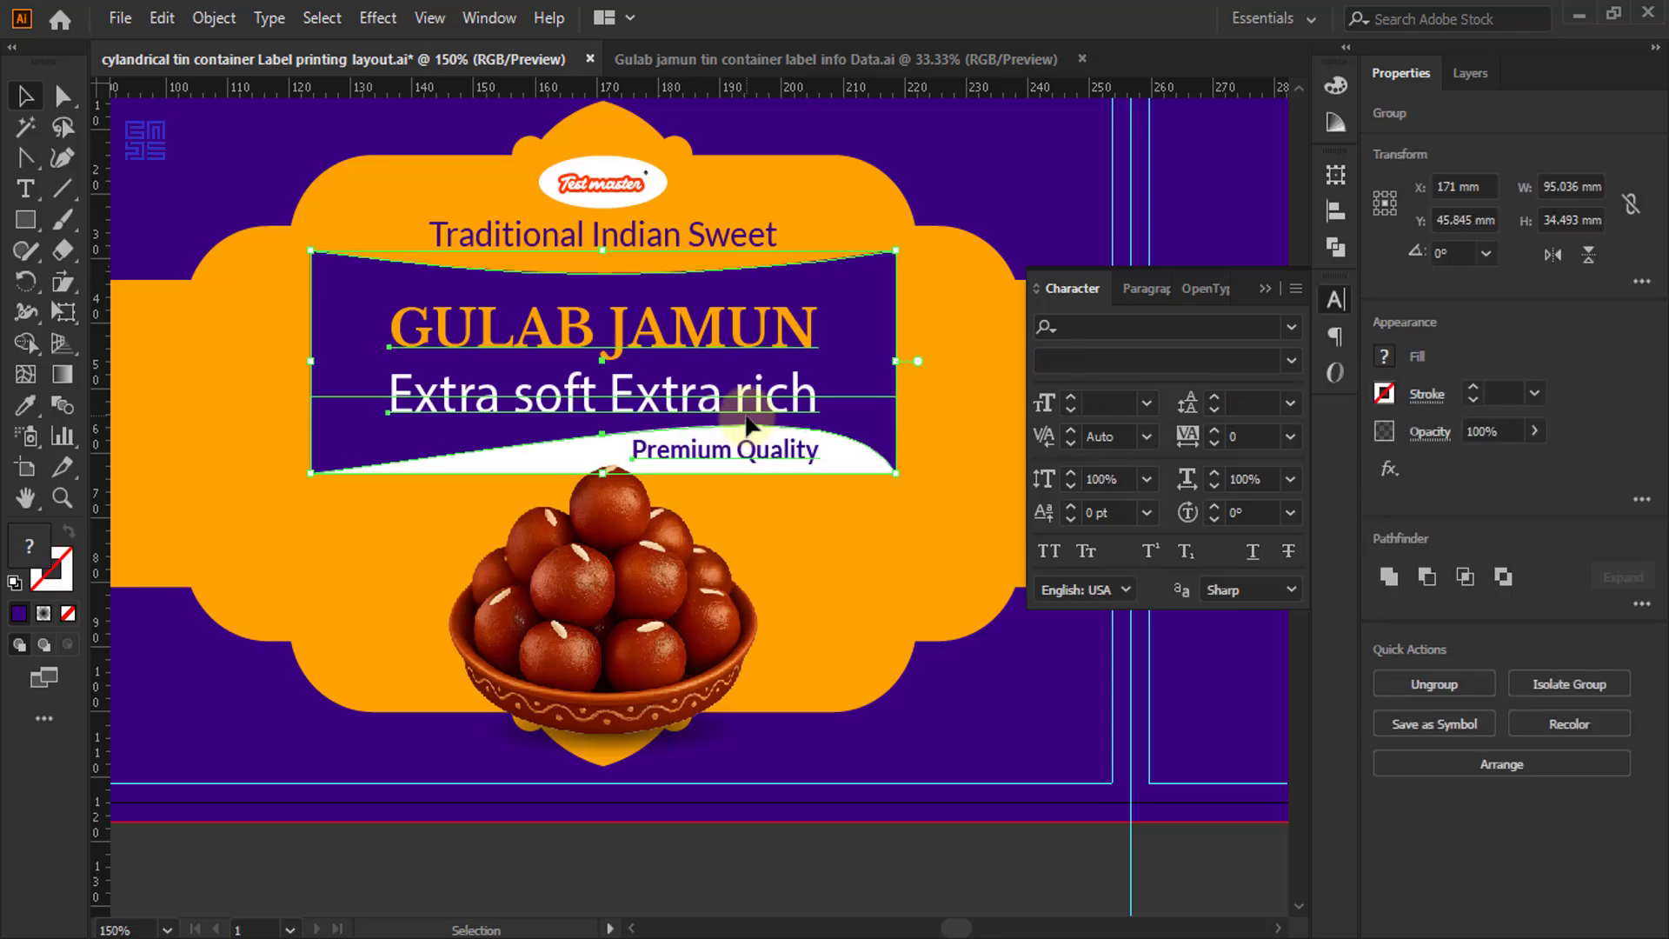
pyautogui.press('Down')
pyautogui.press('Down')
pyautogui.press('Down')
pyautogui.press('Down')
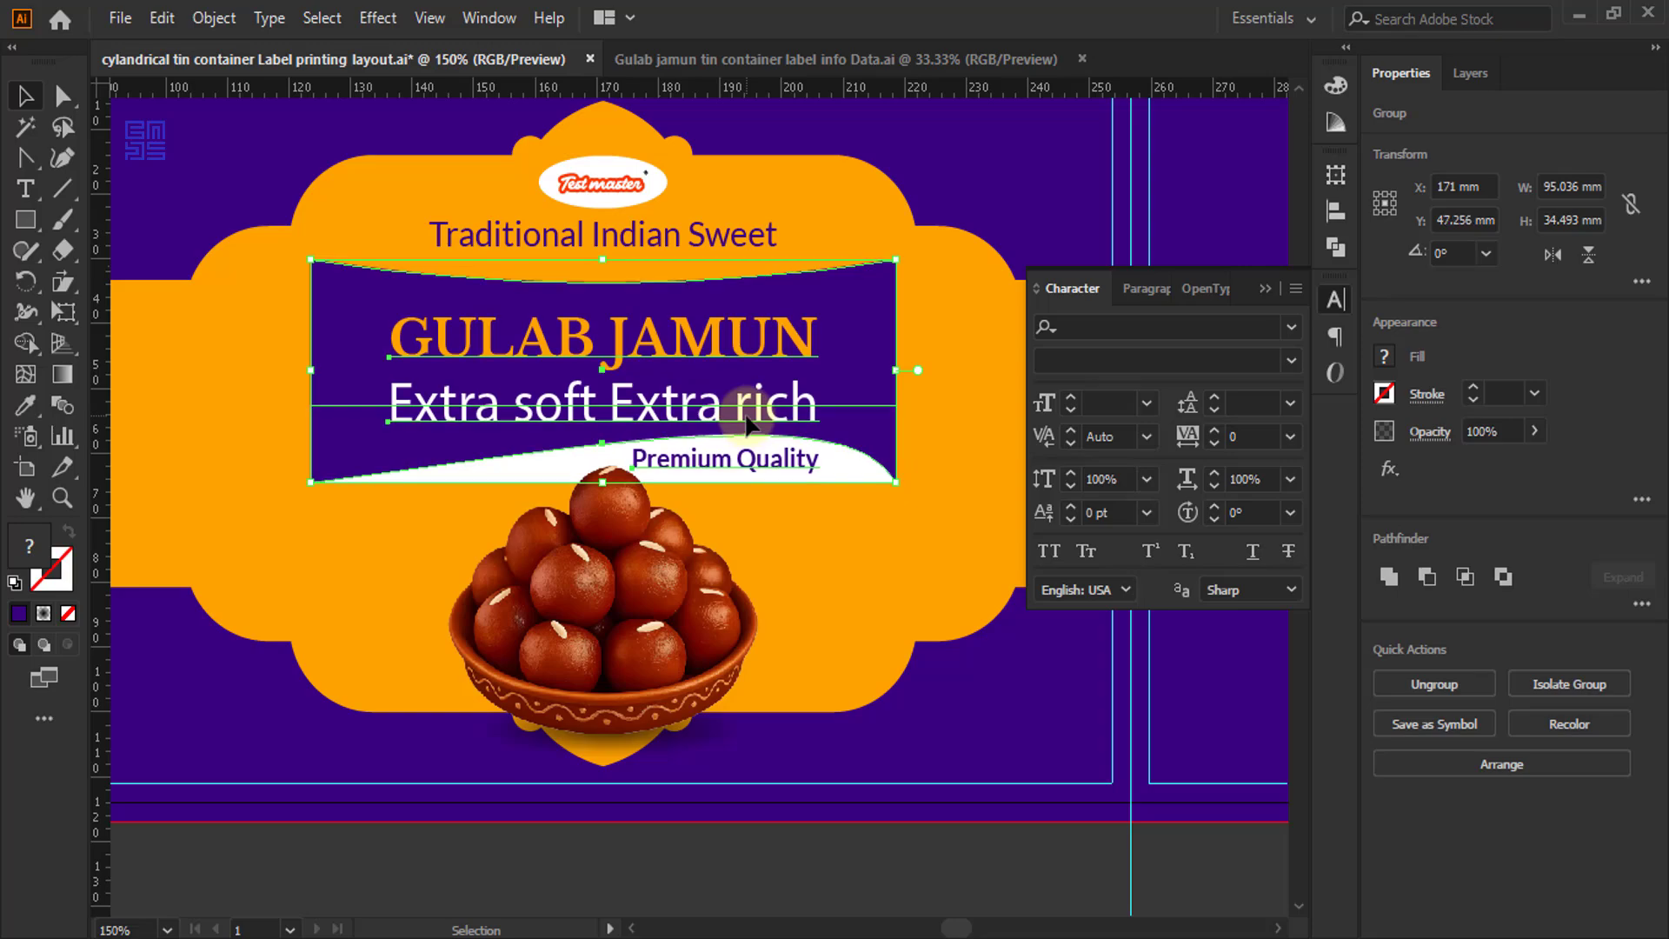
# - Nudge "Traditional Indian Sweet" down to a Y position of 27.29 mm, between the logo and the banner
pyautogui.scroll(2, 717, 335)
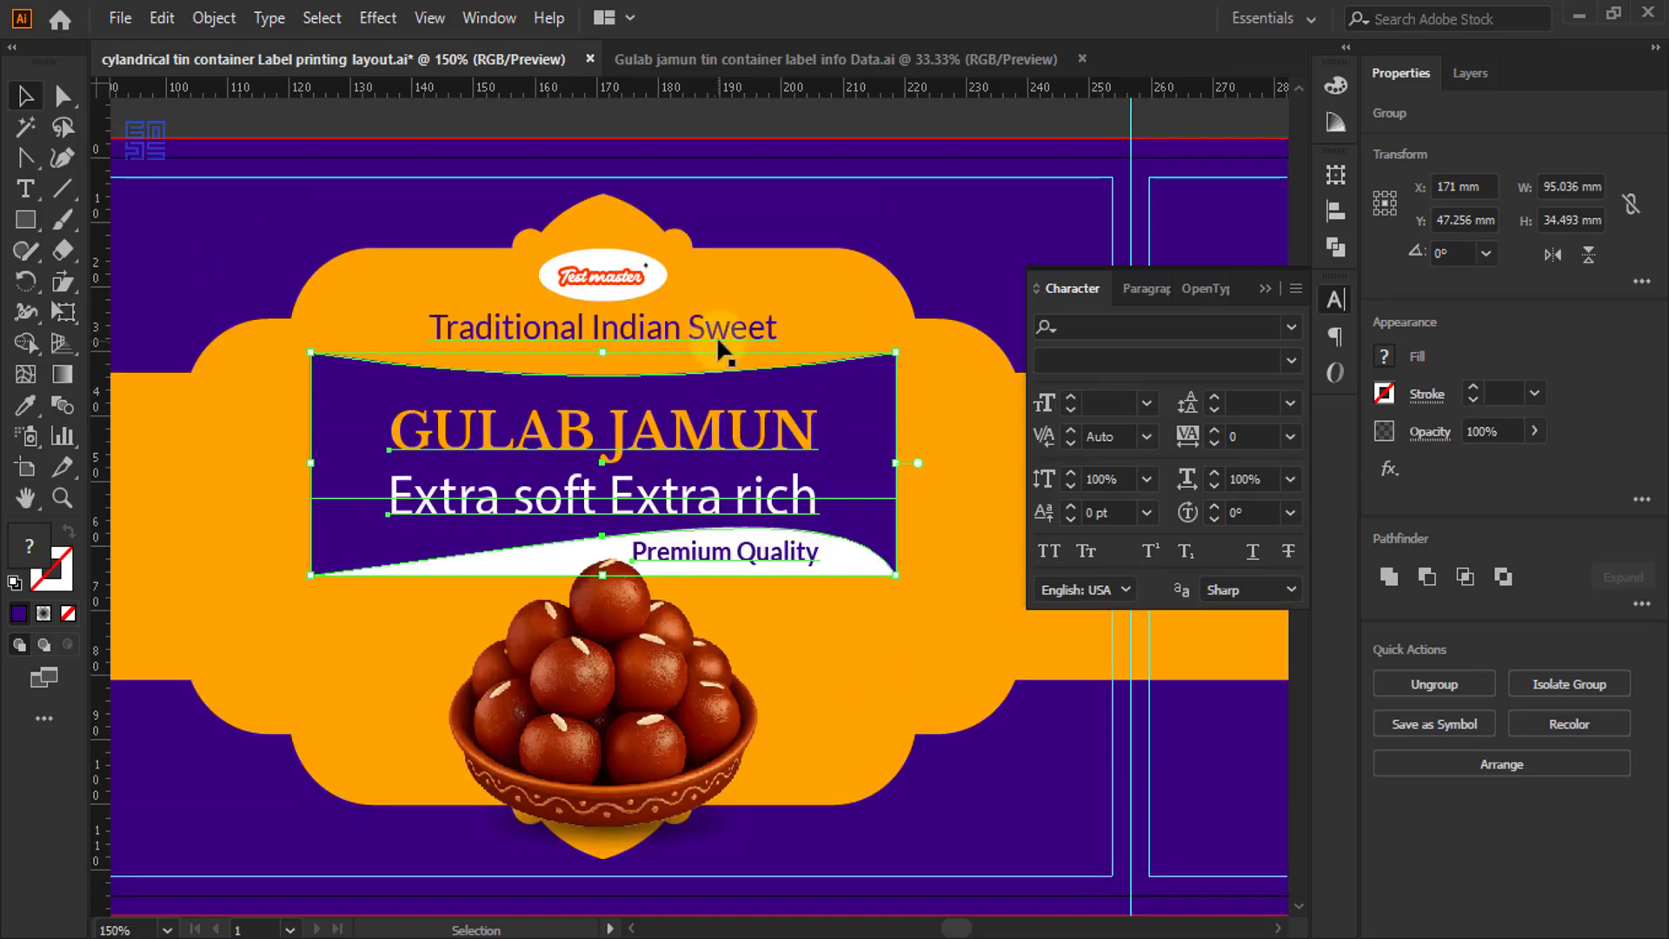
pyautogui.click(717, 332)
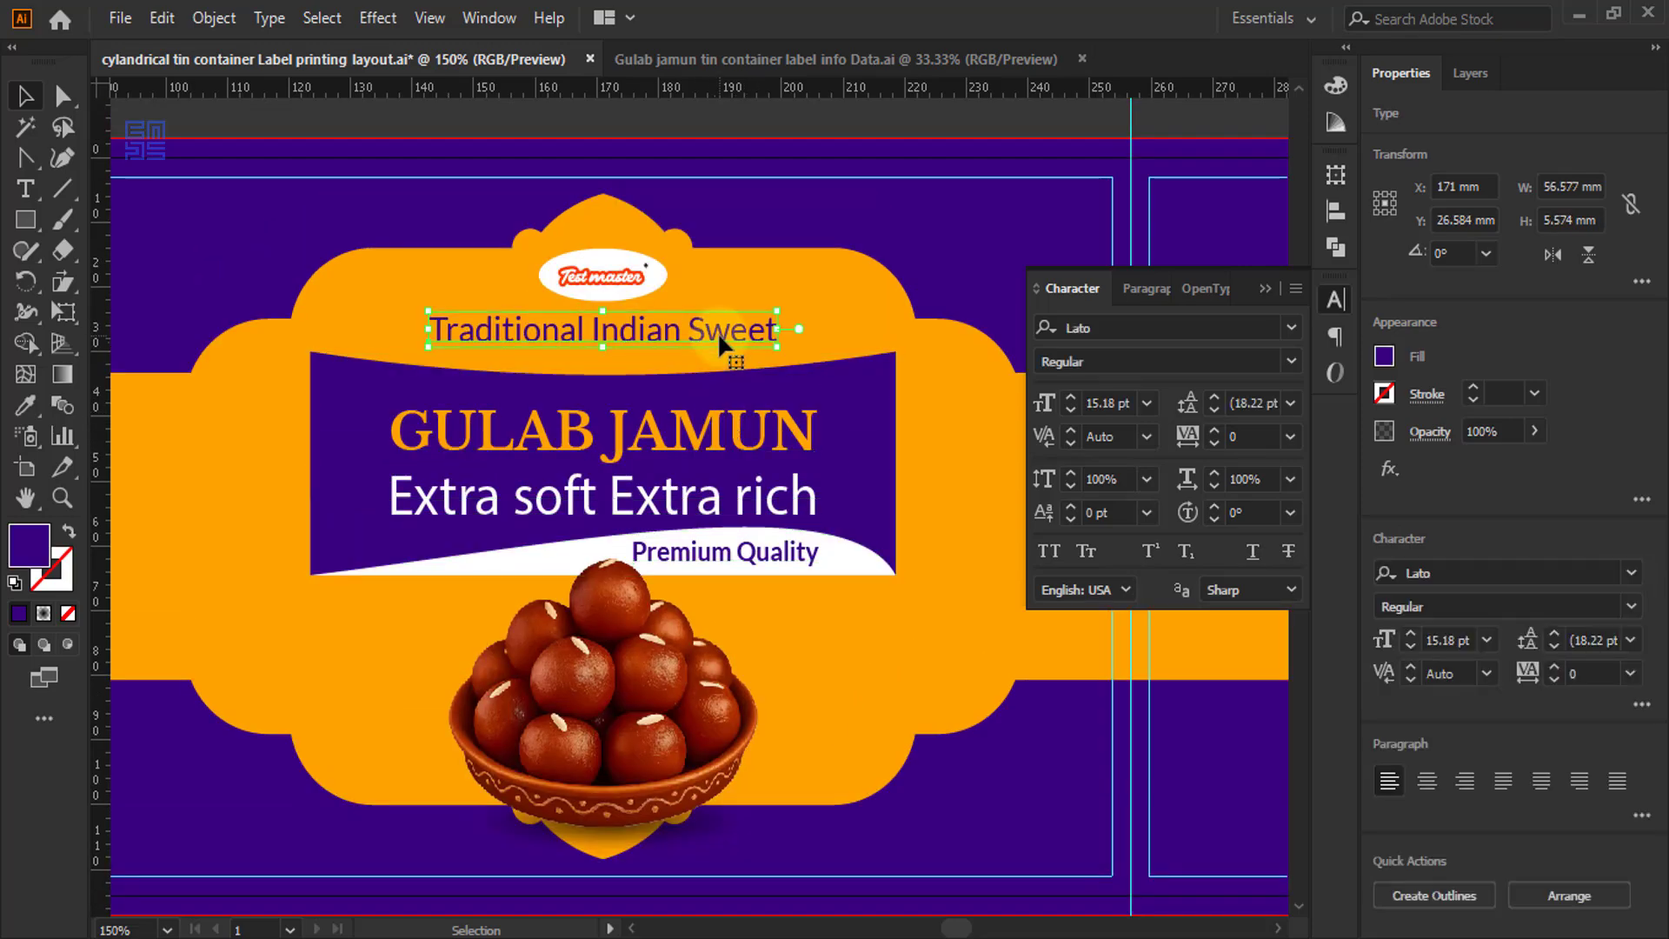
pyautogui.press('Down')
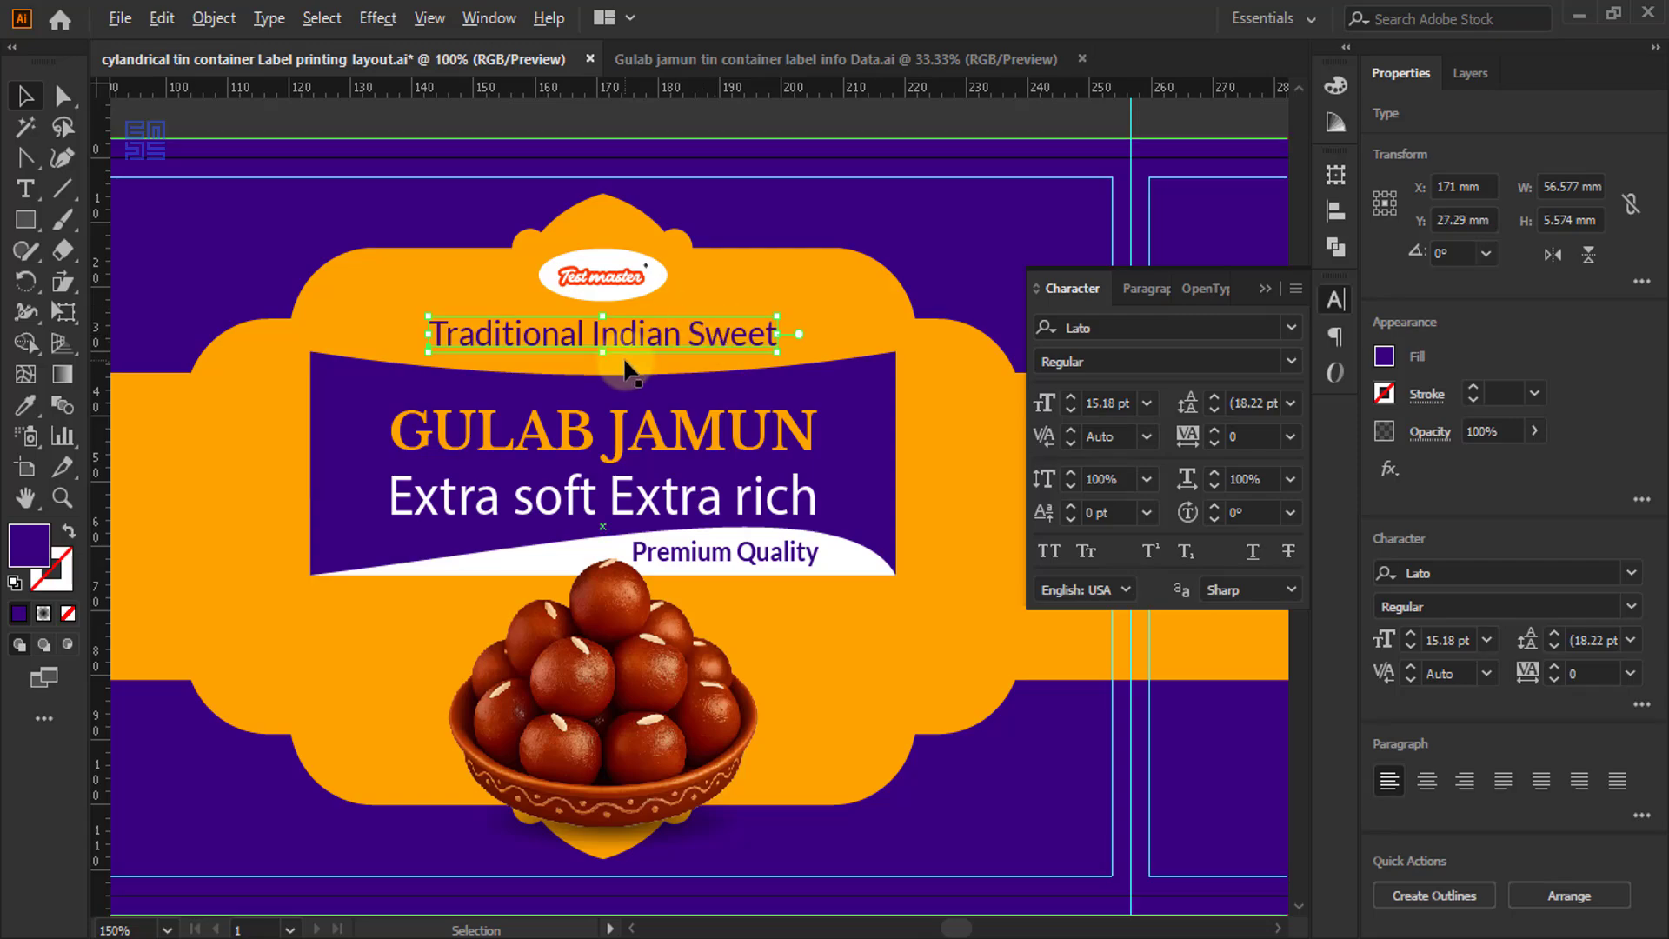
pyautogui.hotkey('ctrl', '-')
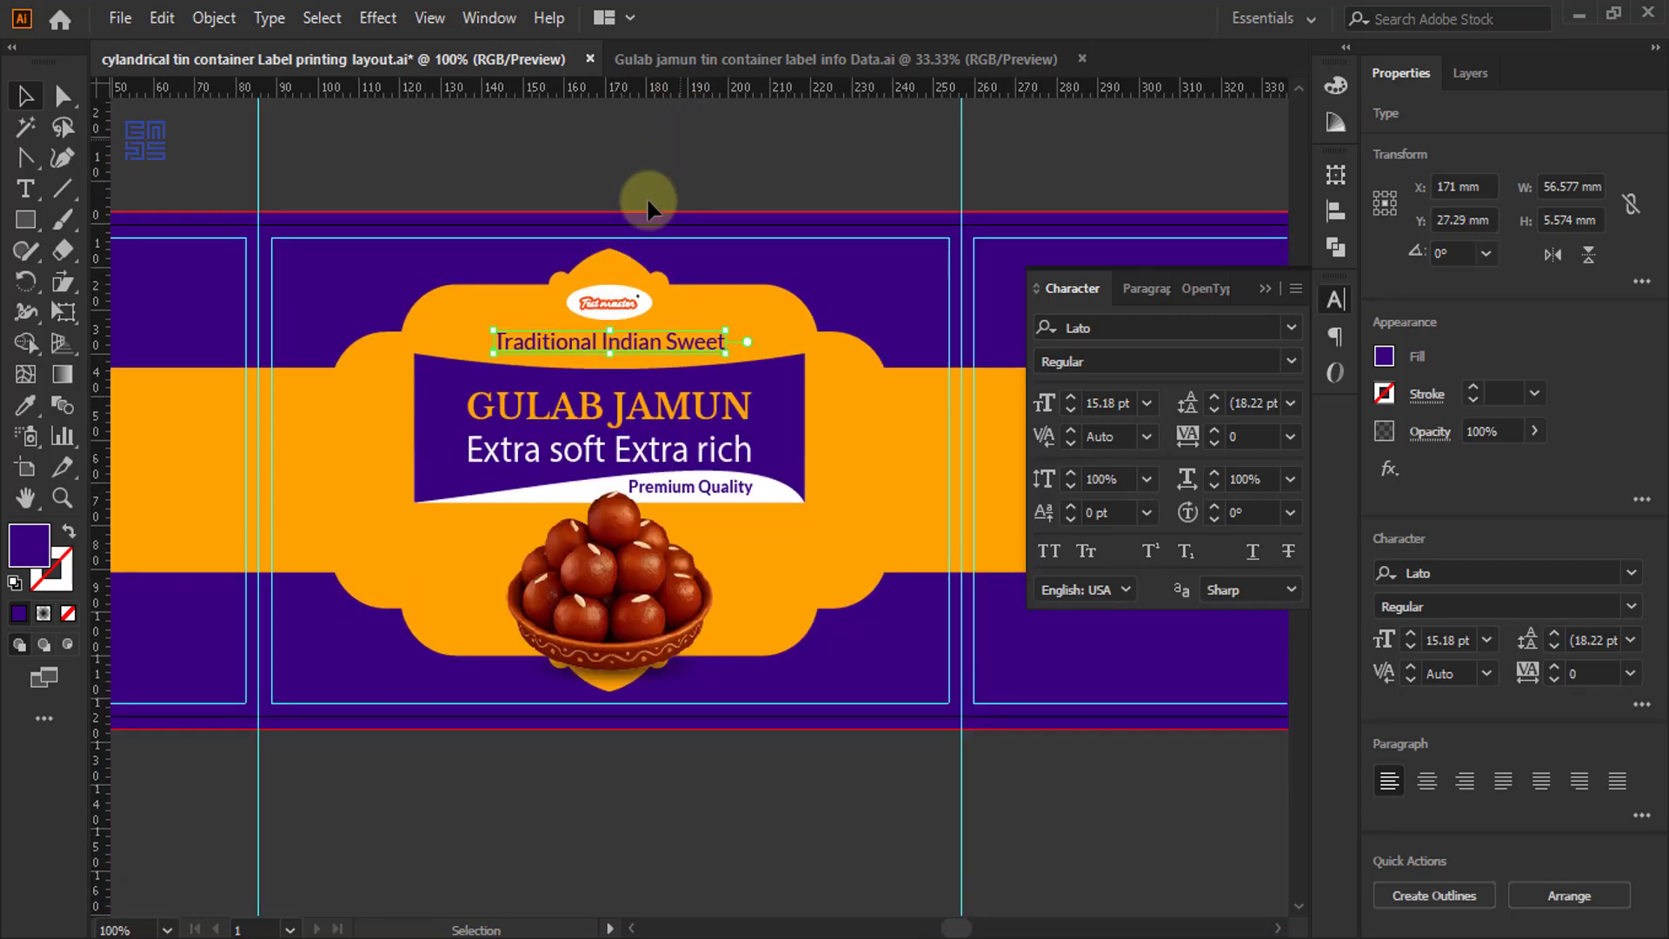
pyautogui.scroll(-2, 645, 448)
pyautogui.scroll(-2, 701, 415)
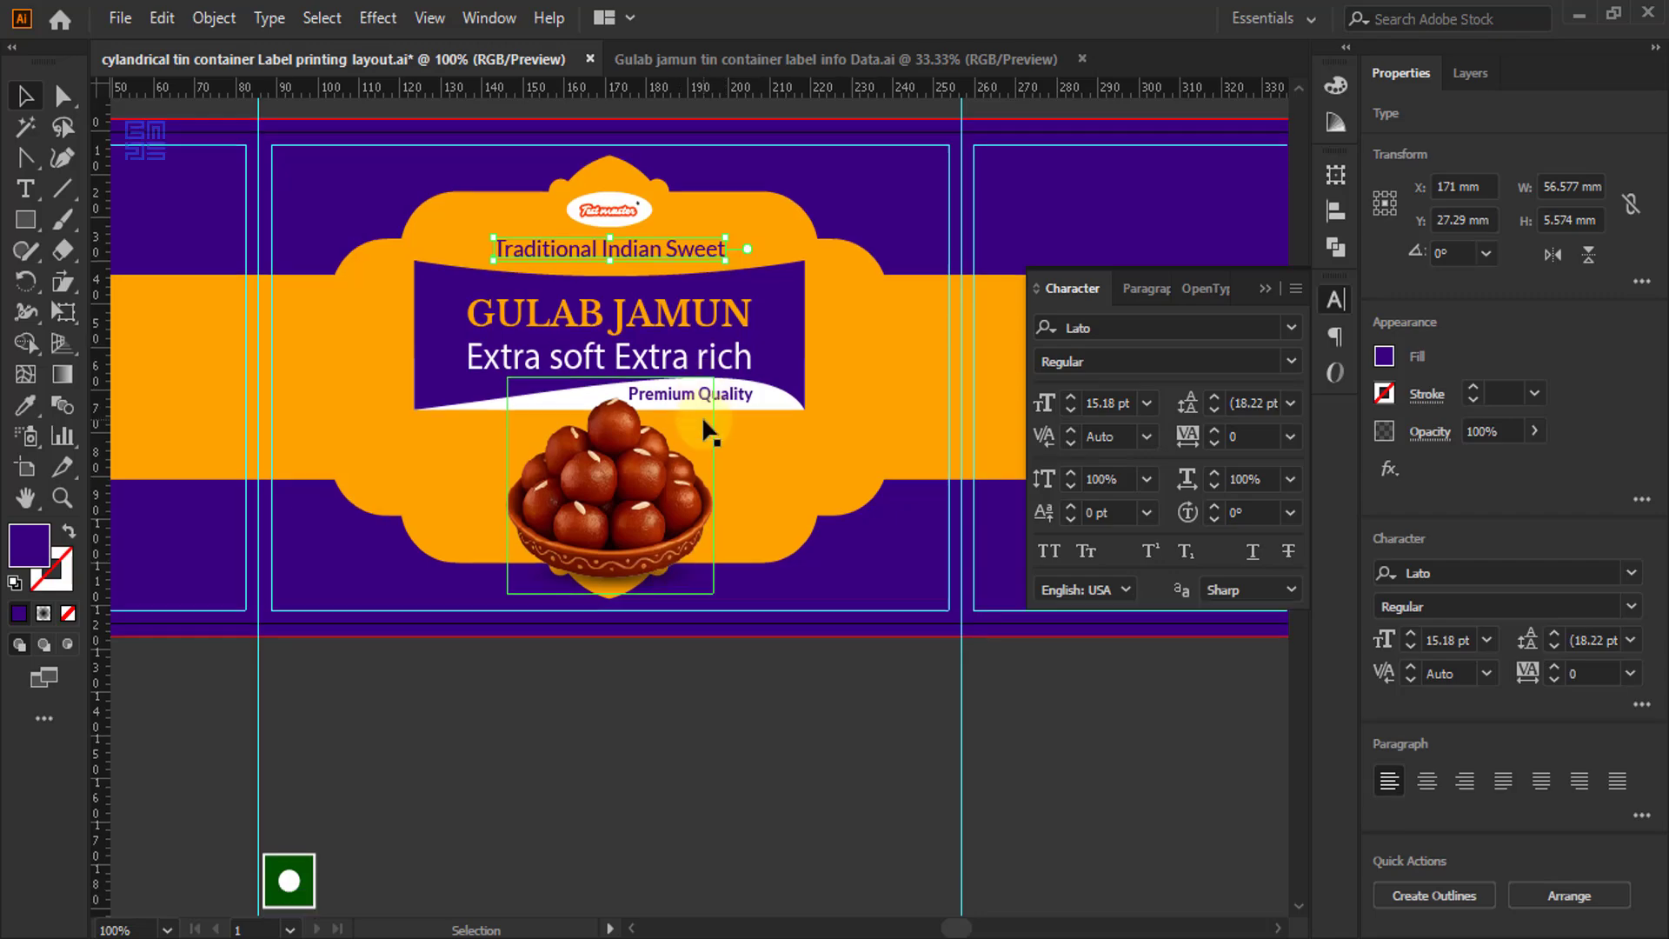
pyautogui.hotkey('ctrl', '-')
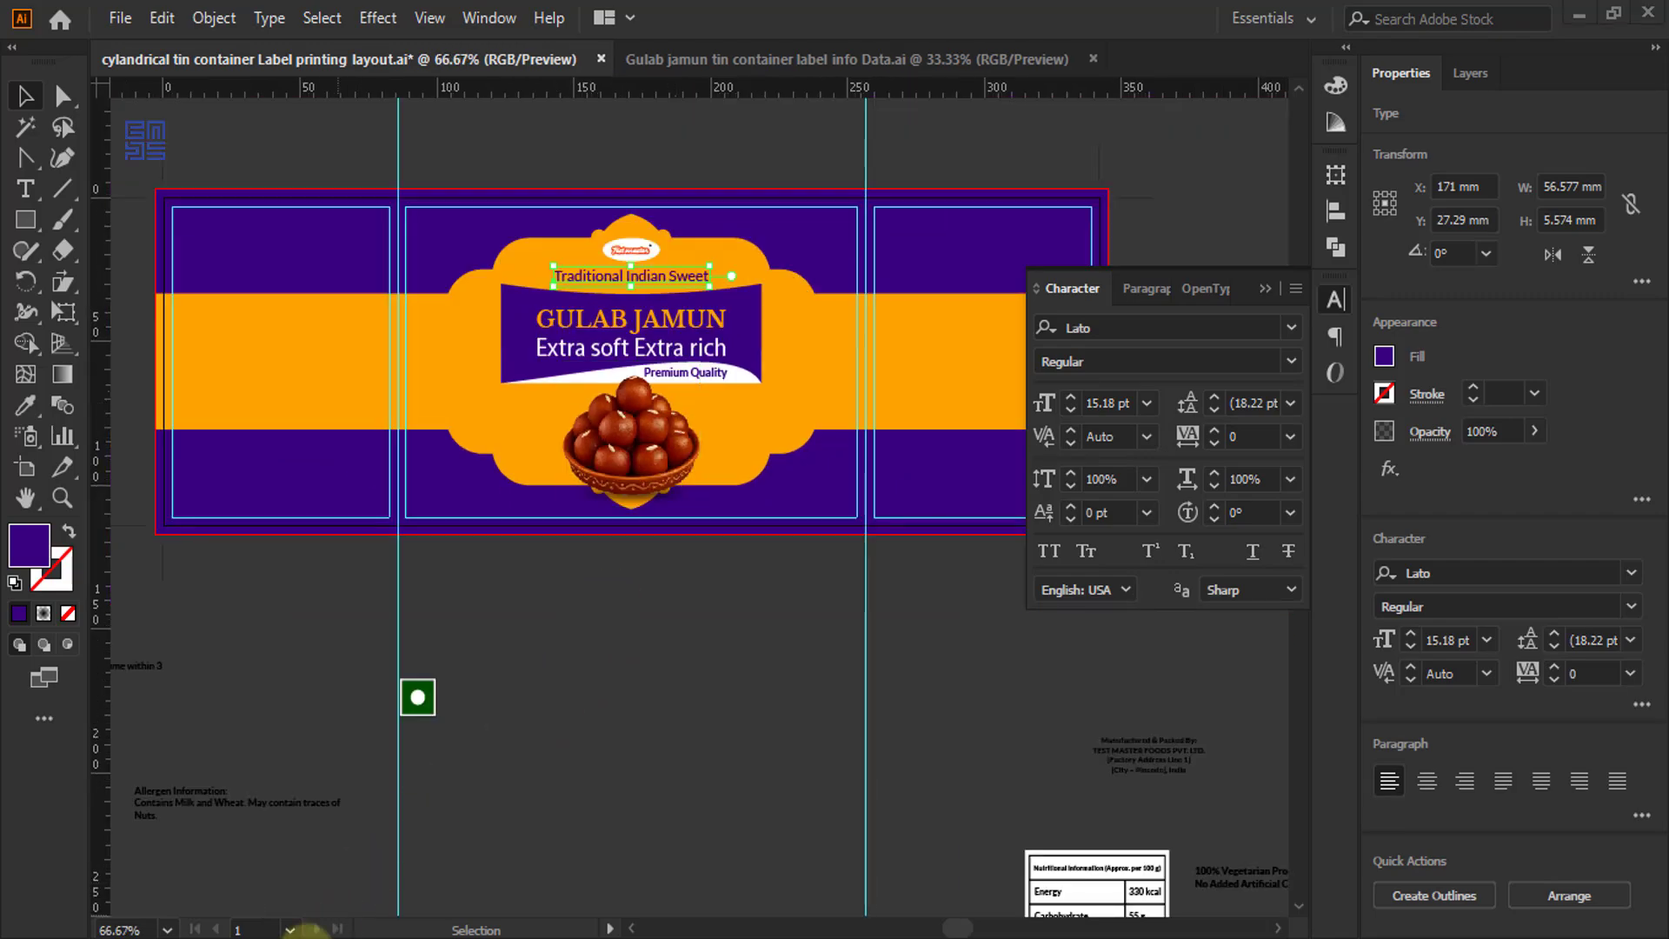
# - Switch to the Notepad label data, highlight the "Net Weight: 1 kg" line under the front panel text, and return to Illustrator
pyautogui.click(306, 935)
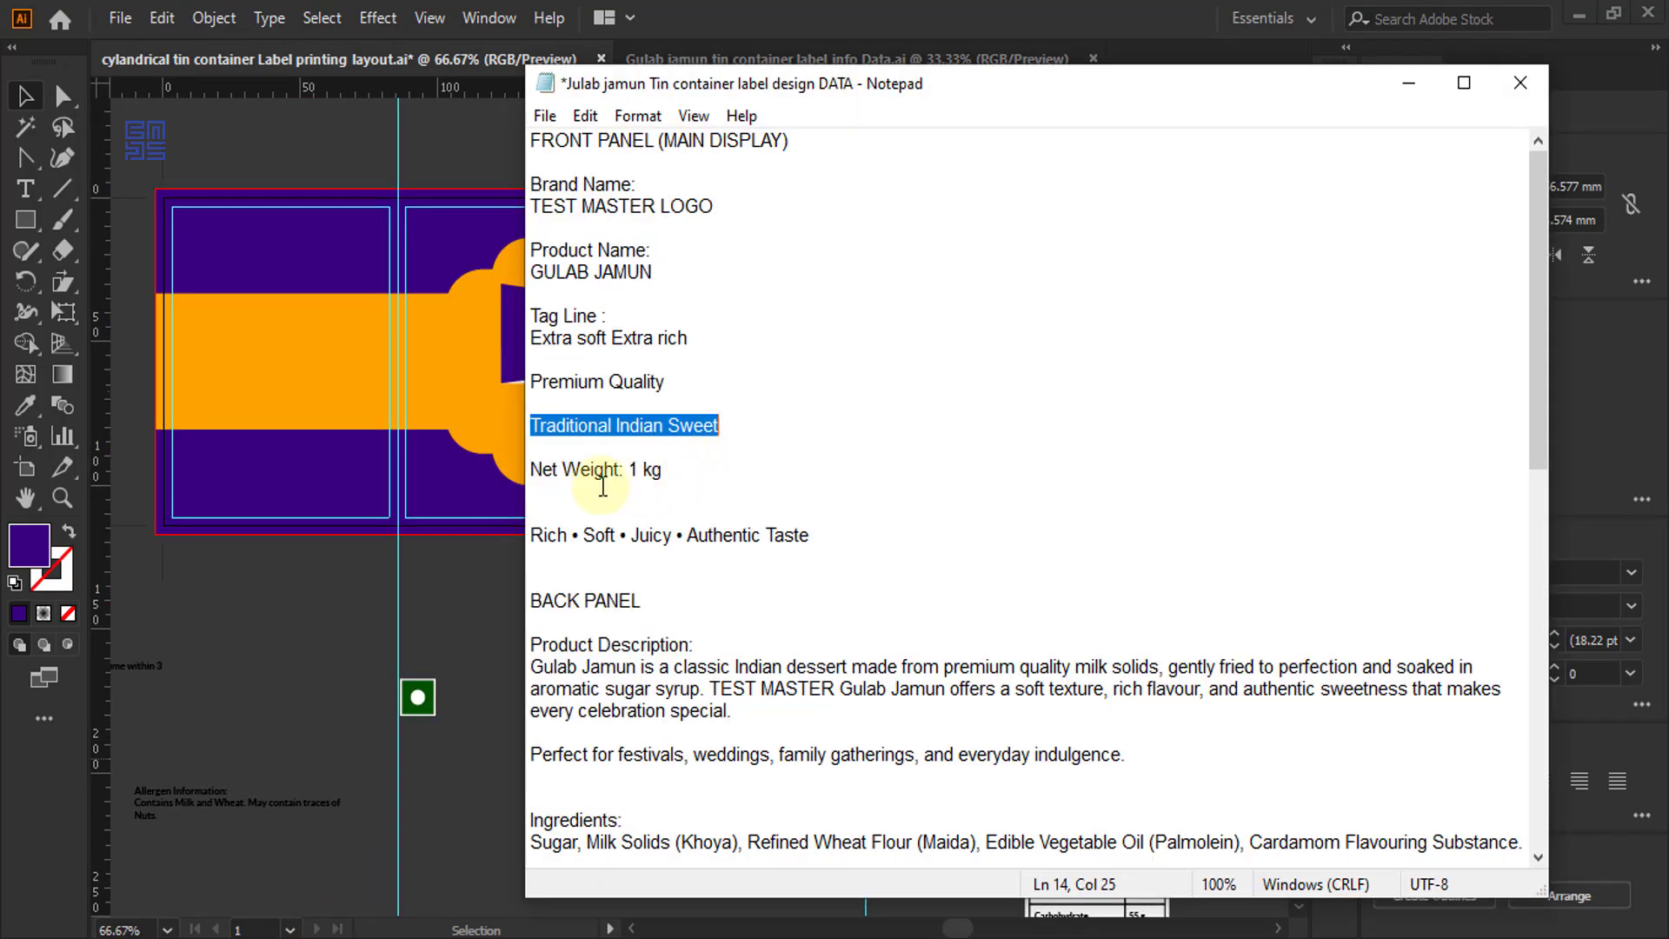
pyautogui.click(696, 469)
pyautogui.keyDown('shift'); pyautogui.click(532, 471); pyautogui.keyUp('shift')
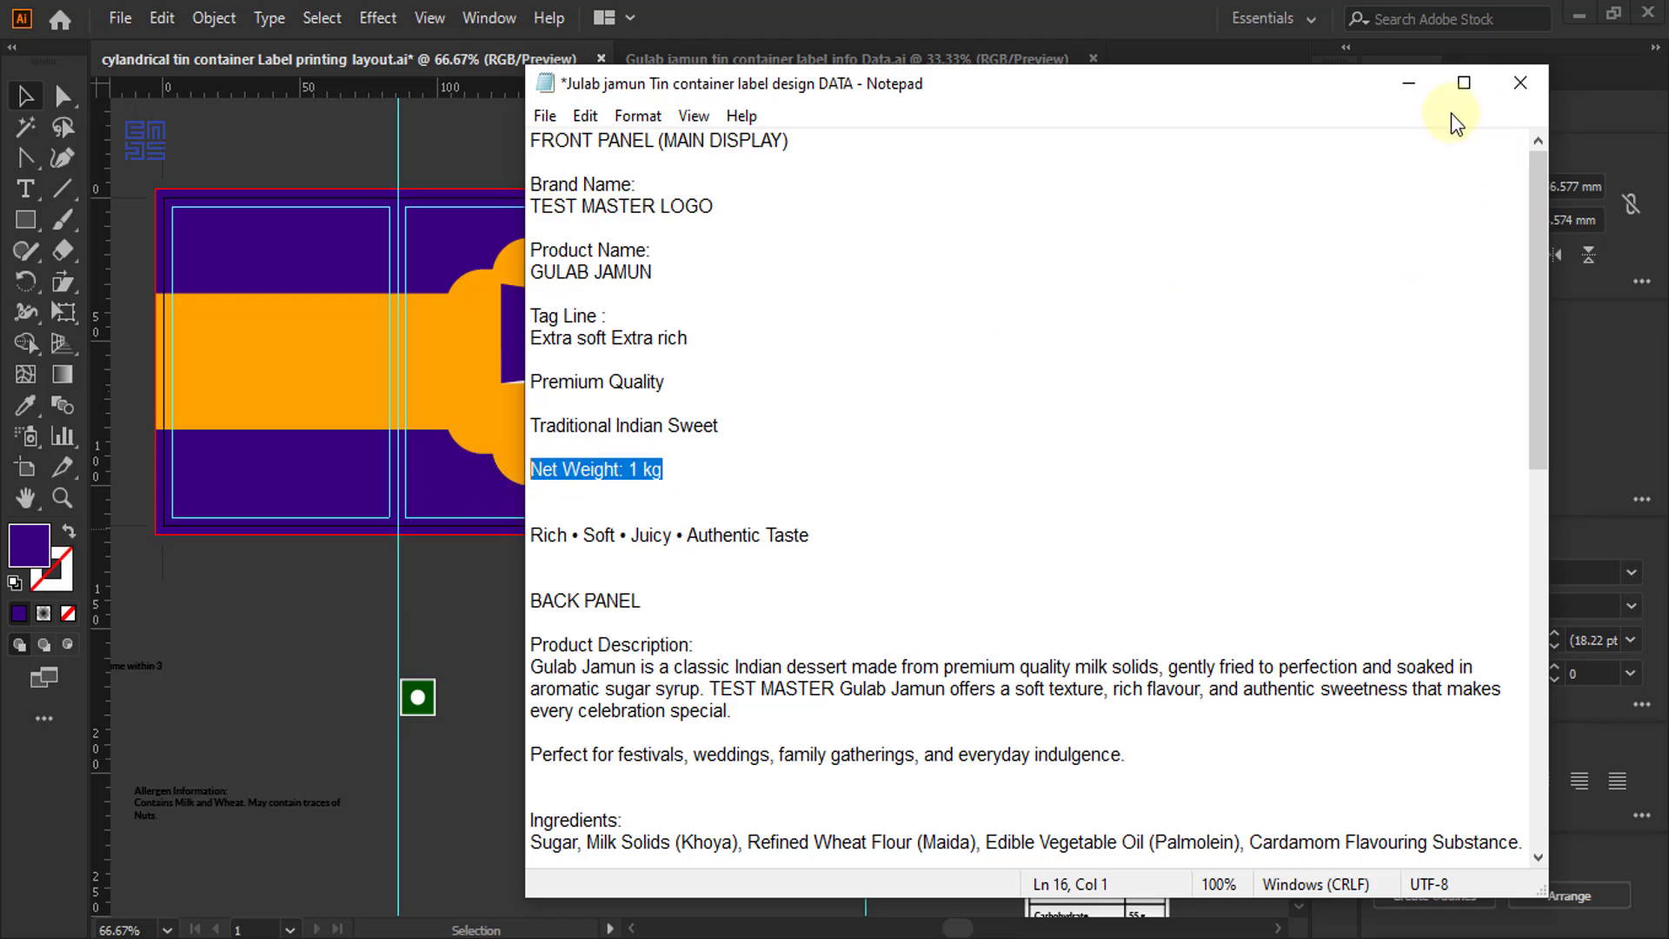
pyautogui.click(1408, 83)
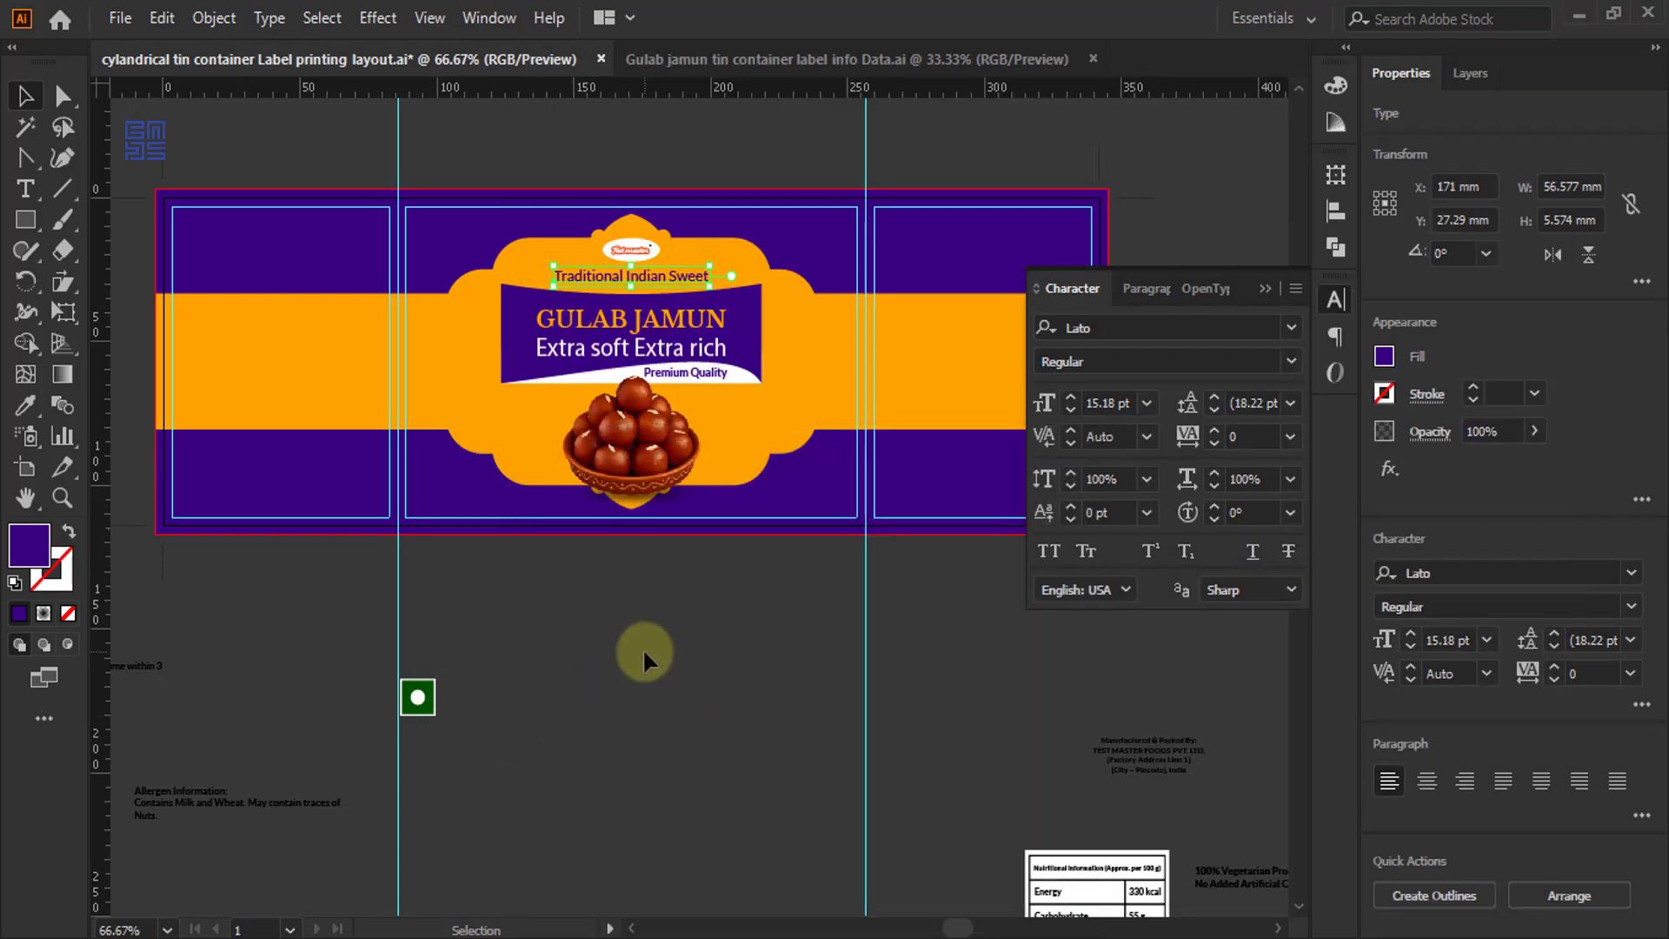
# - Bring the "Net Weight: 1 kg" text up to just below the label artwork, at about X 173.9 mm, Y 143.7 mm
pyautogui.scroll(-5, 740, 566)
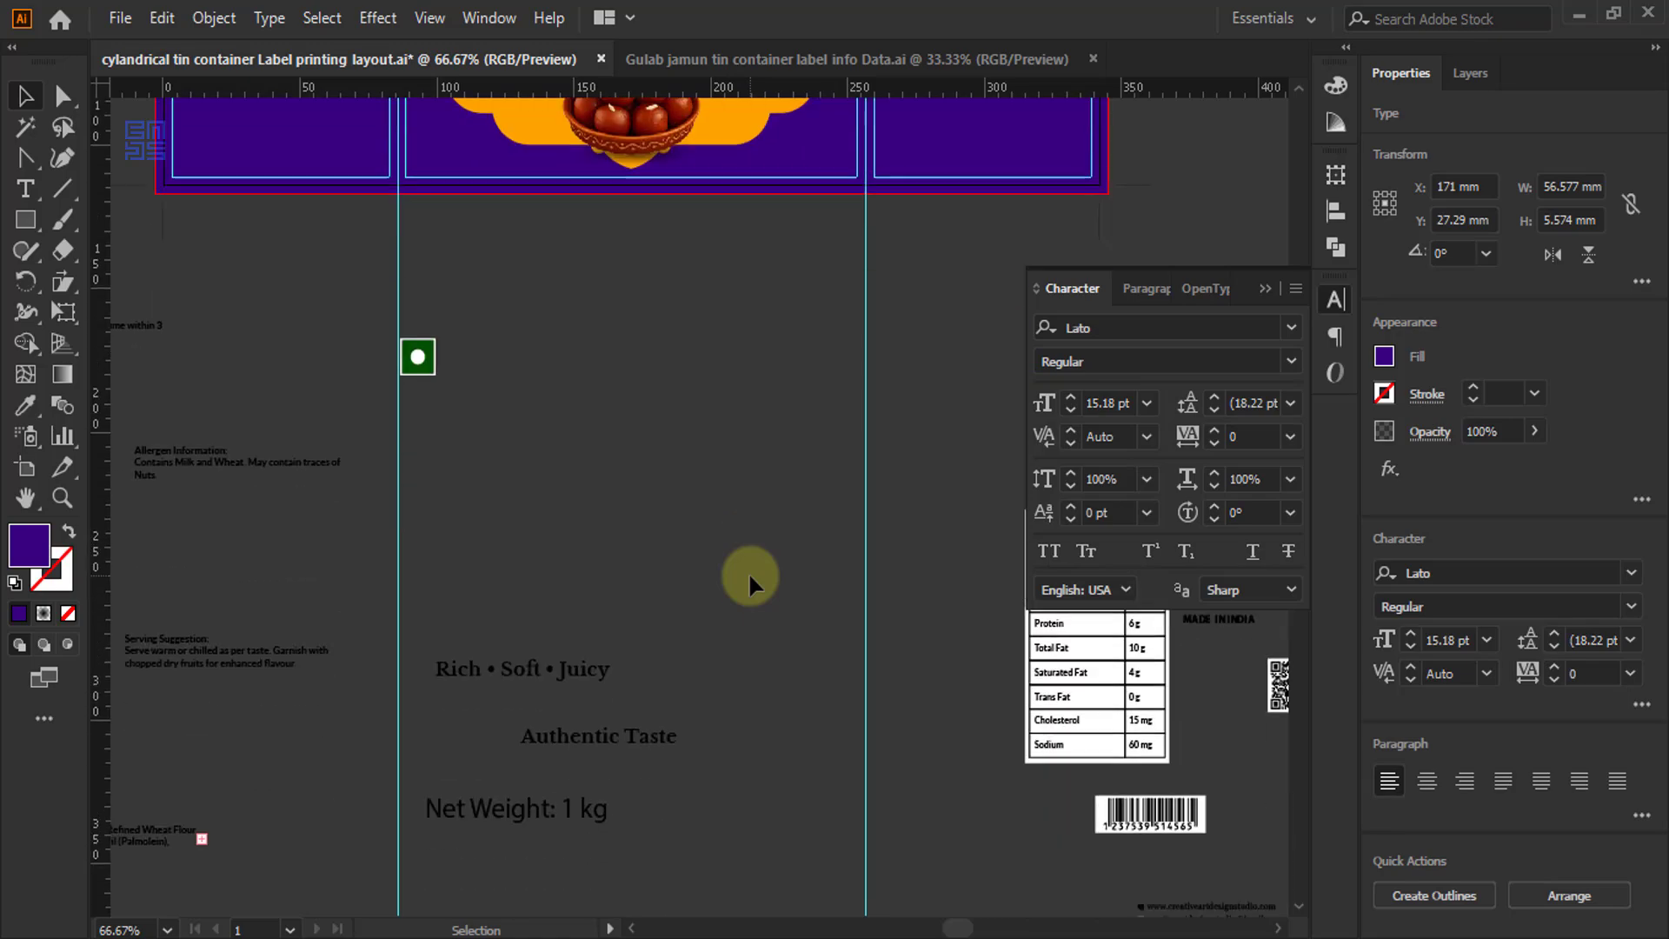
pyautogui.scroll(-1, 749, 571)
pyautogui.moveTo(578, 746); pyautogui.dragTo(624, 313)
pyautogui.scroll(5, 622, 347)
pyautogui.scroll(3, 645, 566)
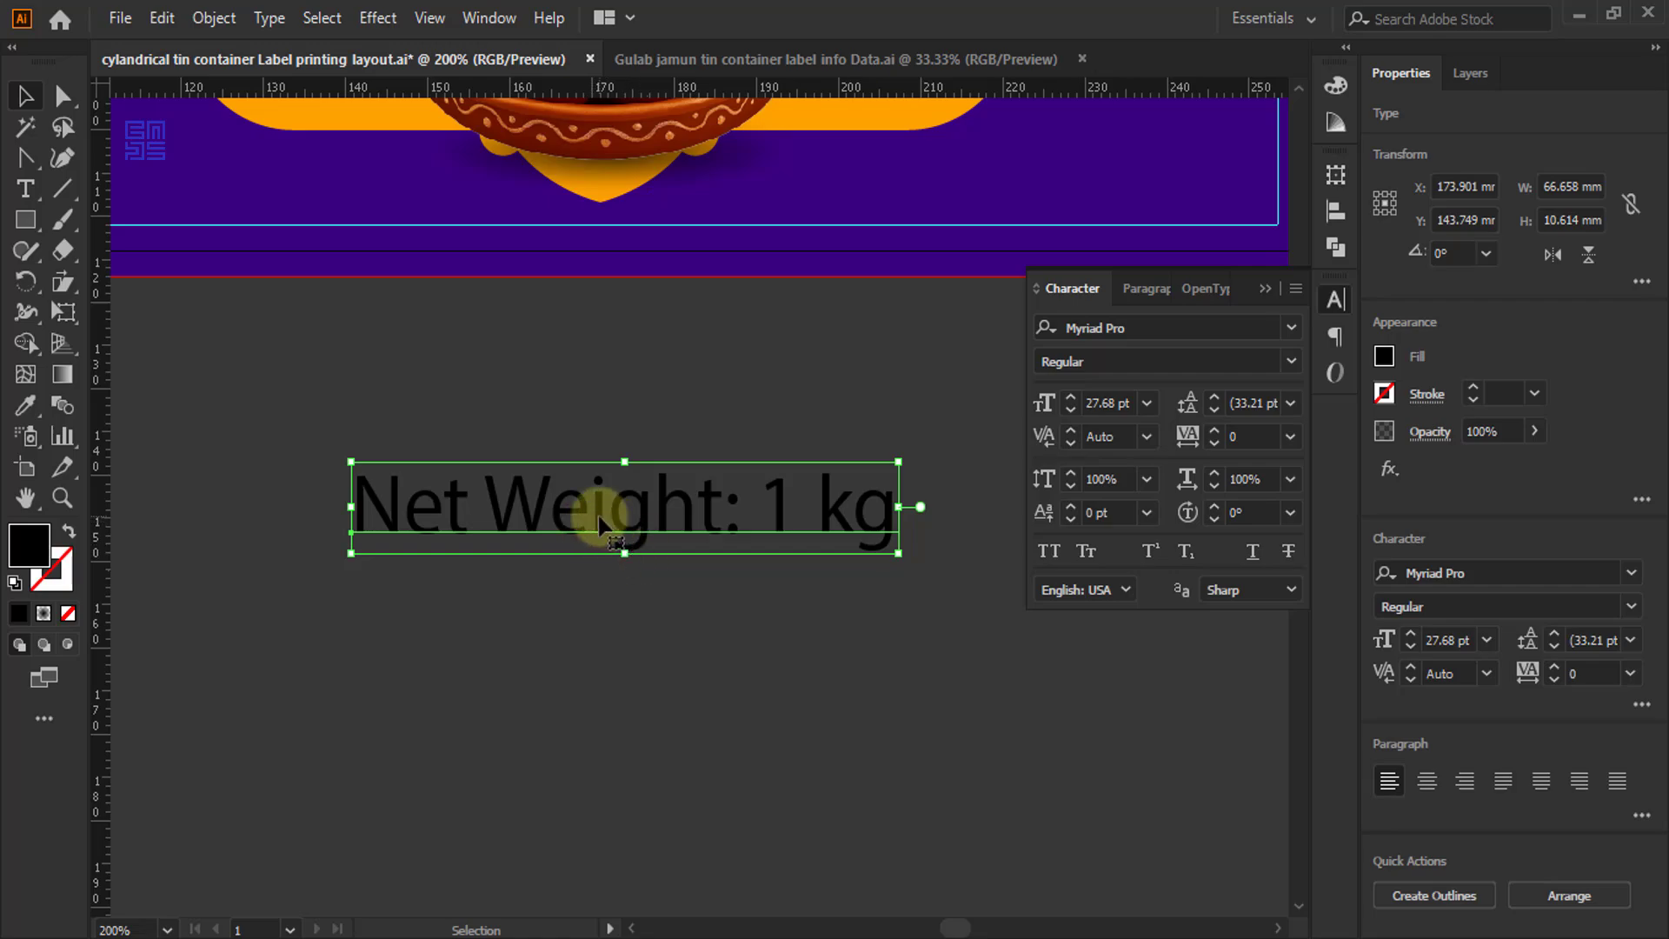
# - Duplicate "Net Weight: 1 kg" just below itself and trim the copies to "Net Weight" above and "1 kg" below
pyautogui.moveTo(594, 529); pyautogui.dragTo(604, 648)
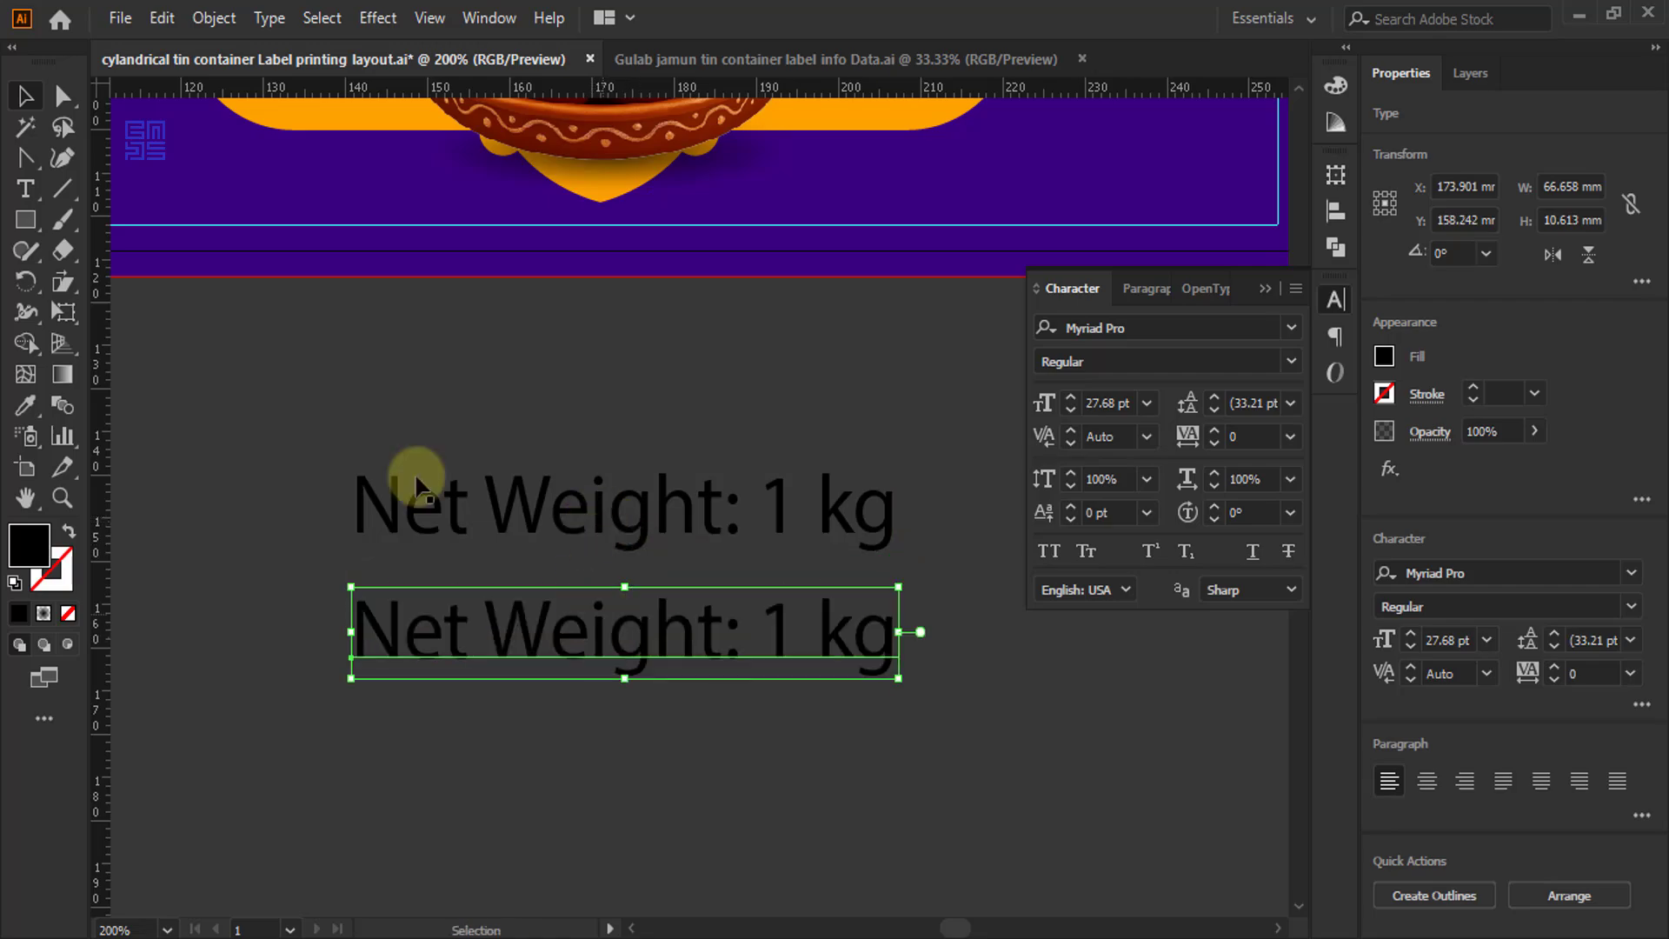
pyautogui.click(28, 189)
pyautogui.moveTo(743, 633); pyautogui.dragTo(123, 585)
pyautogui.press('BackSpace')
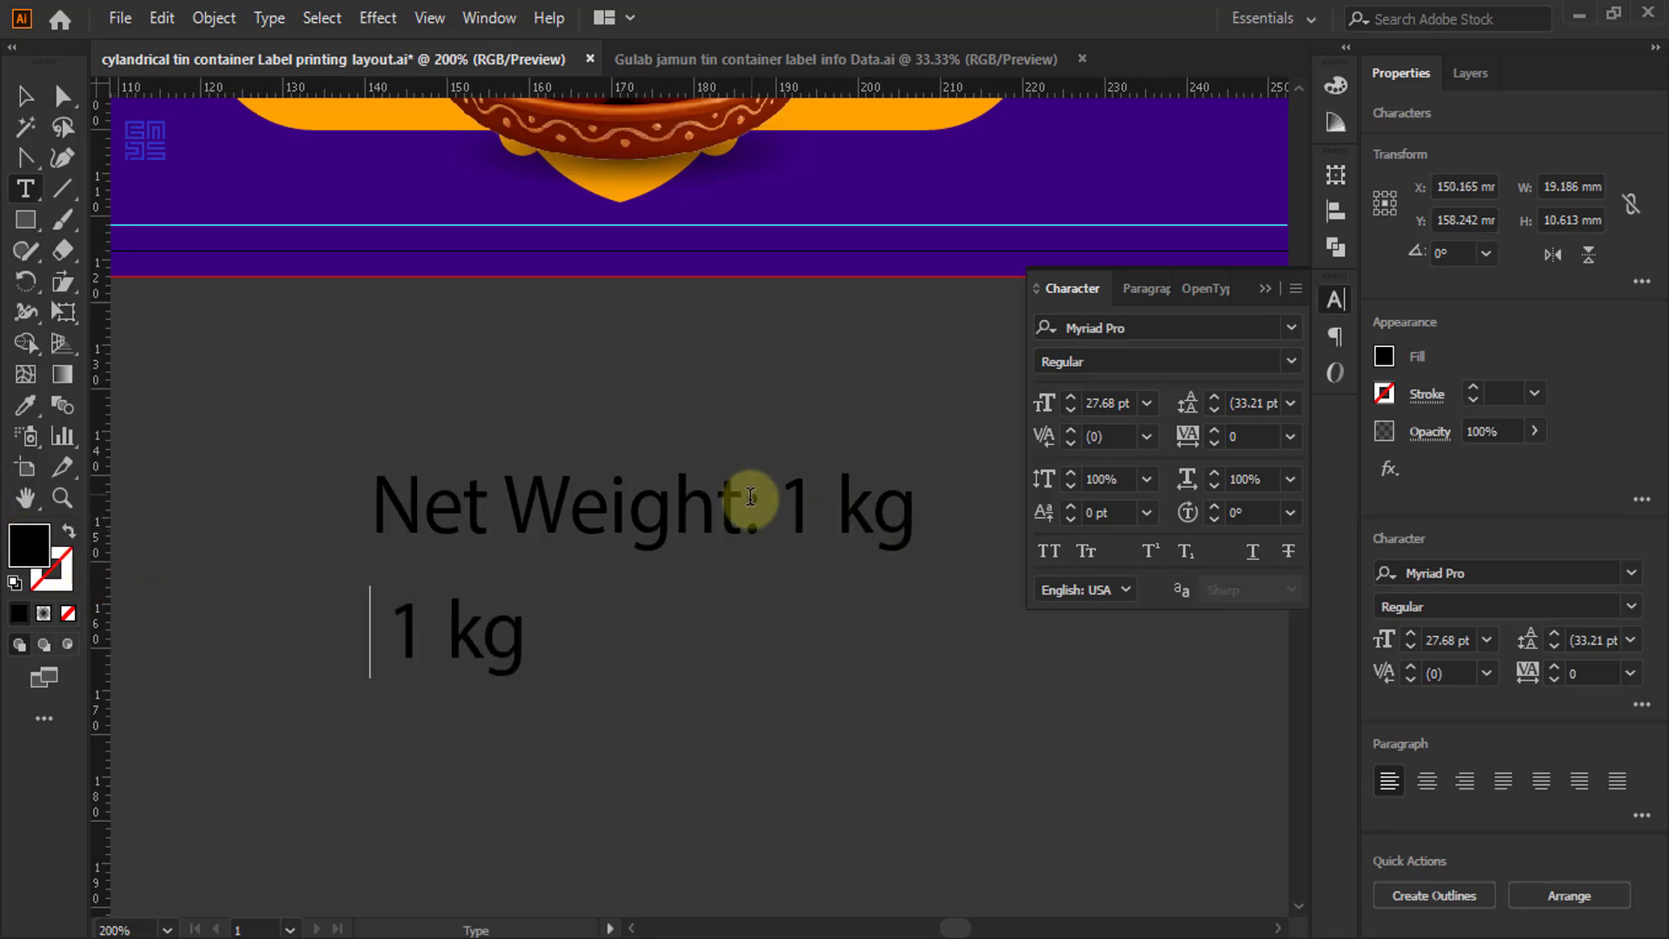
pyautogui.moveTo(745, 500); pyautogui.dragTo(1031, 572)
pyautogui.press('BackSpace')
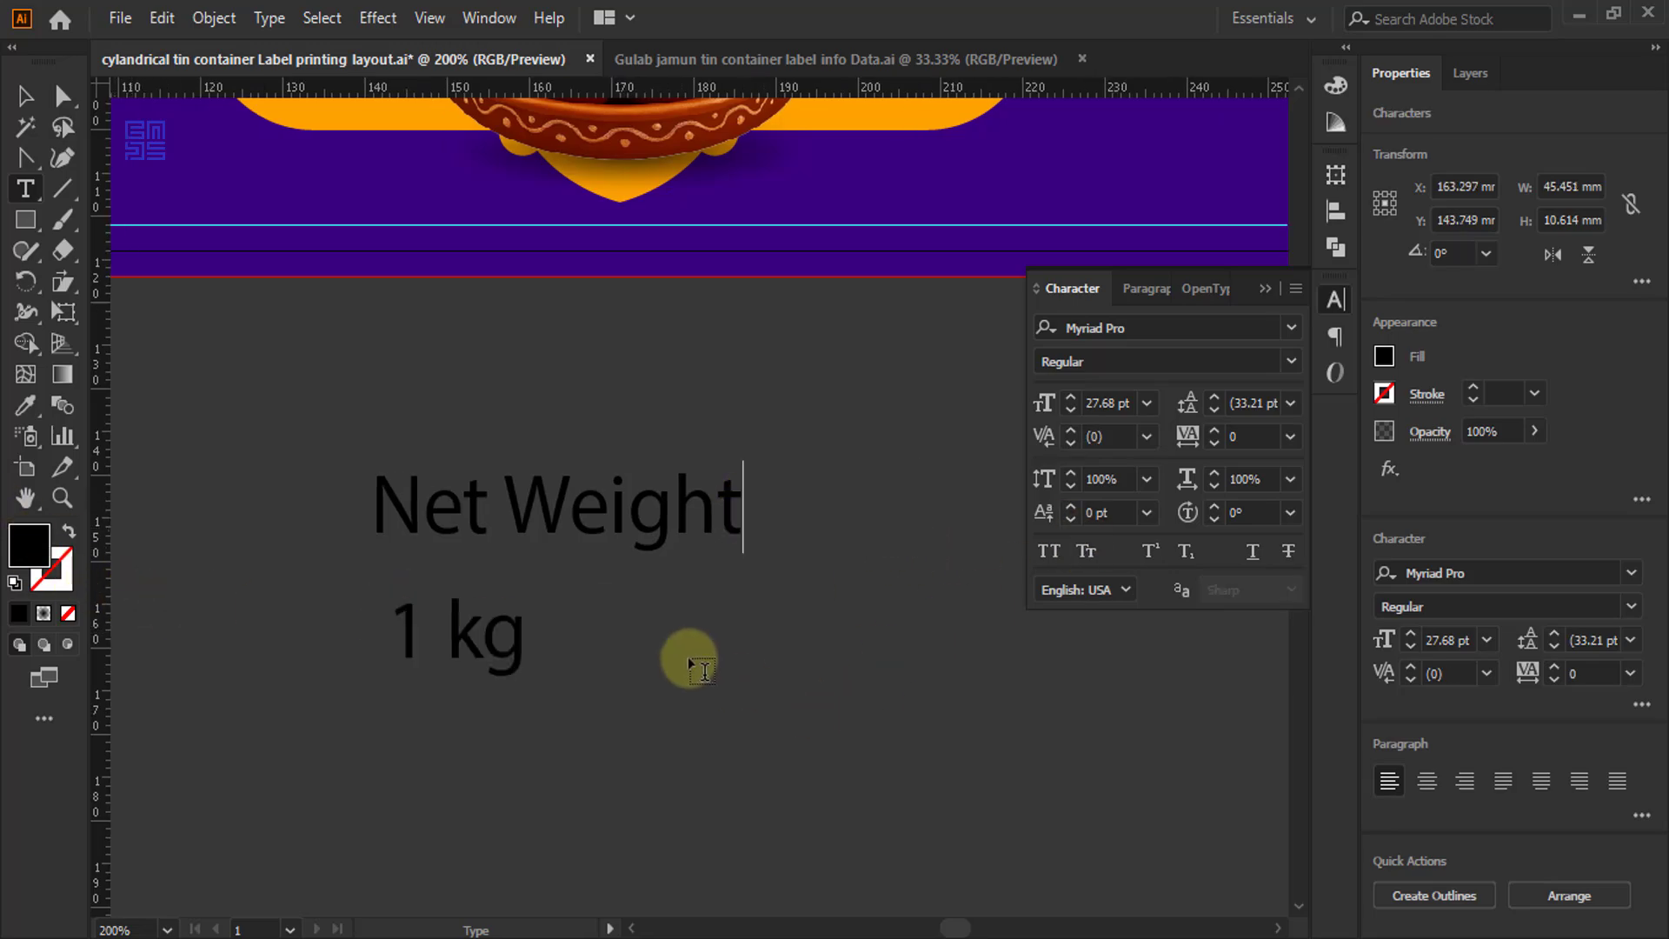
# - Set the font of the "Net Weight" text to Lato Regular
pyautogui.click(9, 98)
pyautogui.click(557, 505)
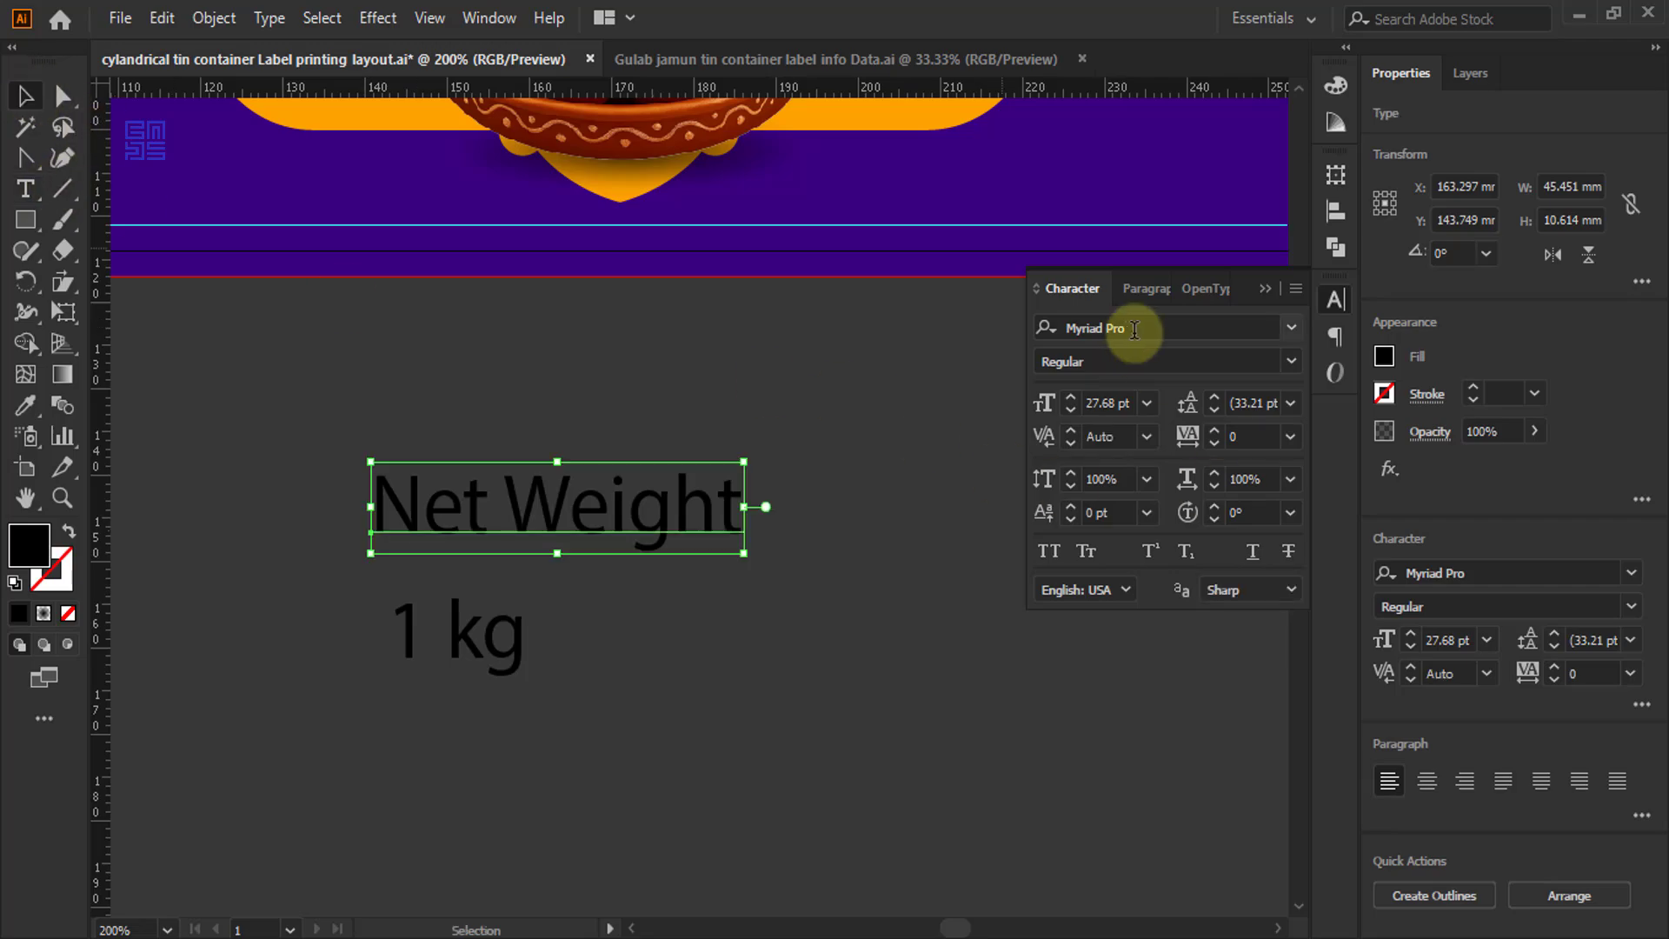
pyautogui.click(1290, 333)
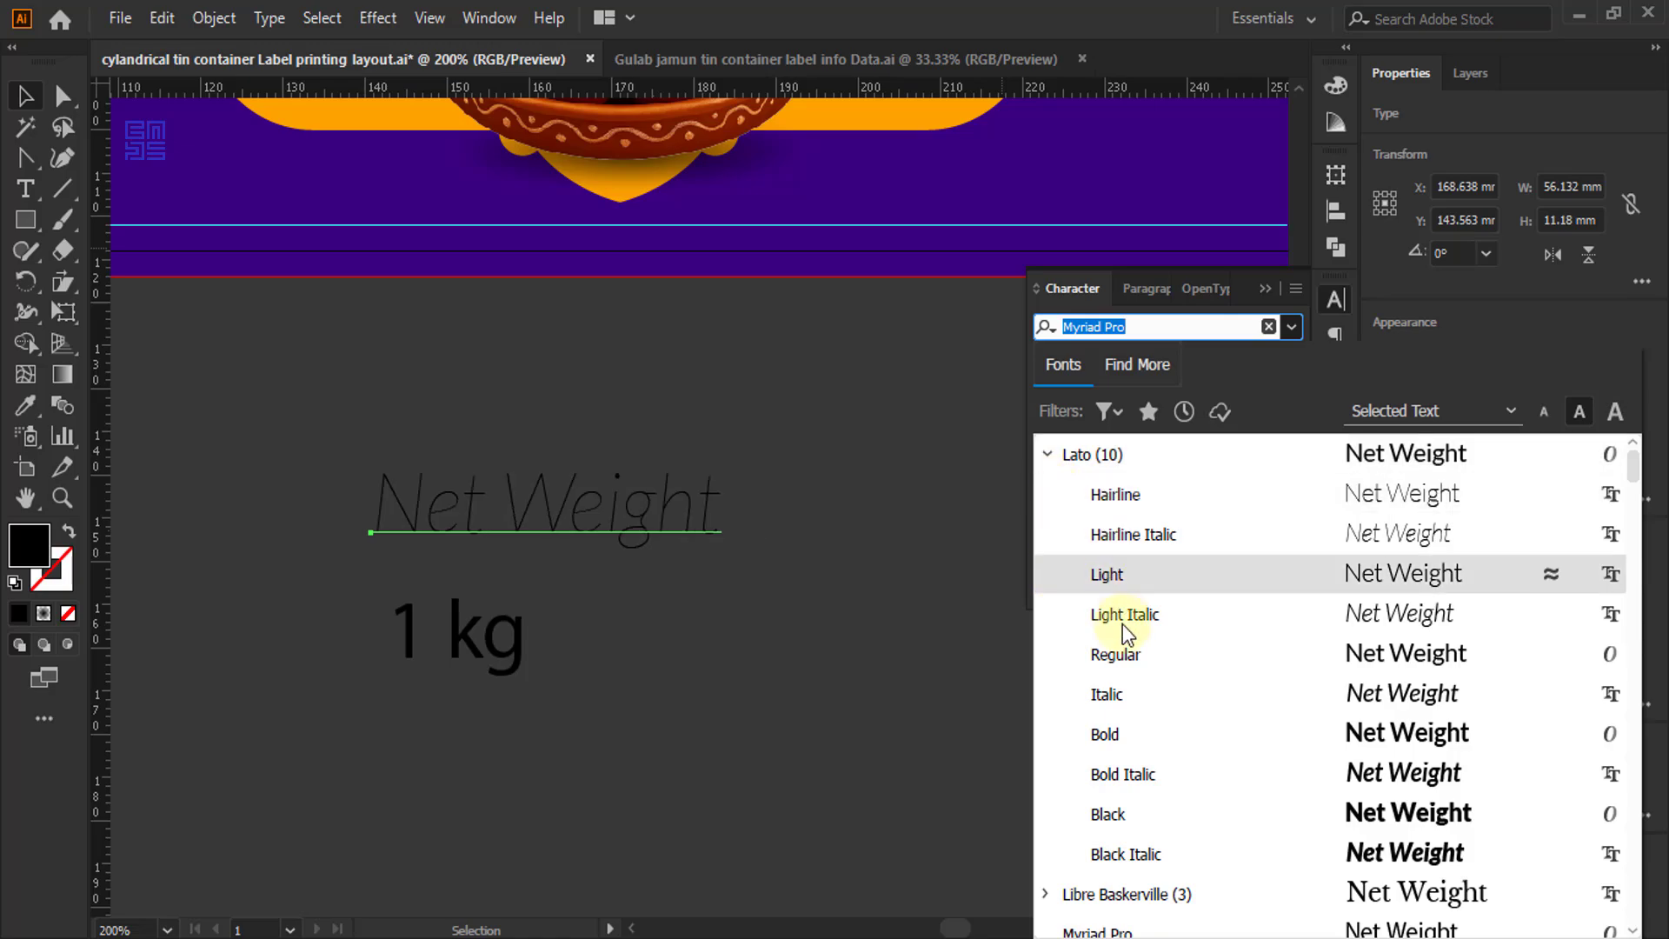
pyautogui.click(1117, 654)
# - Set the font of the "1 kg" text to Lato Black
pyautogui.click(466, 648)
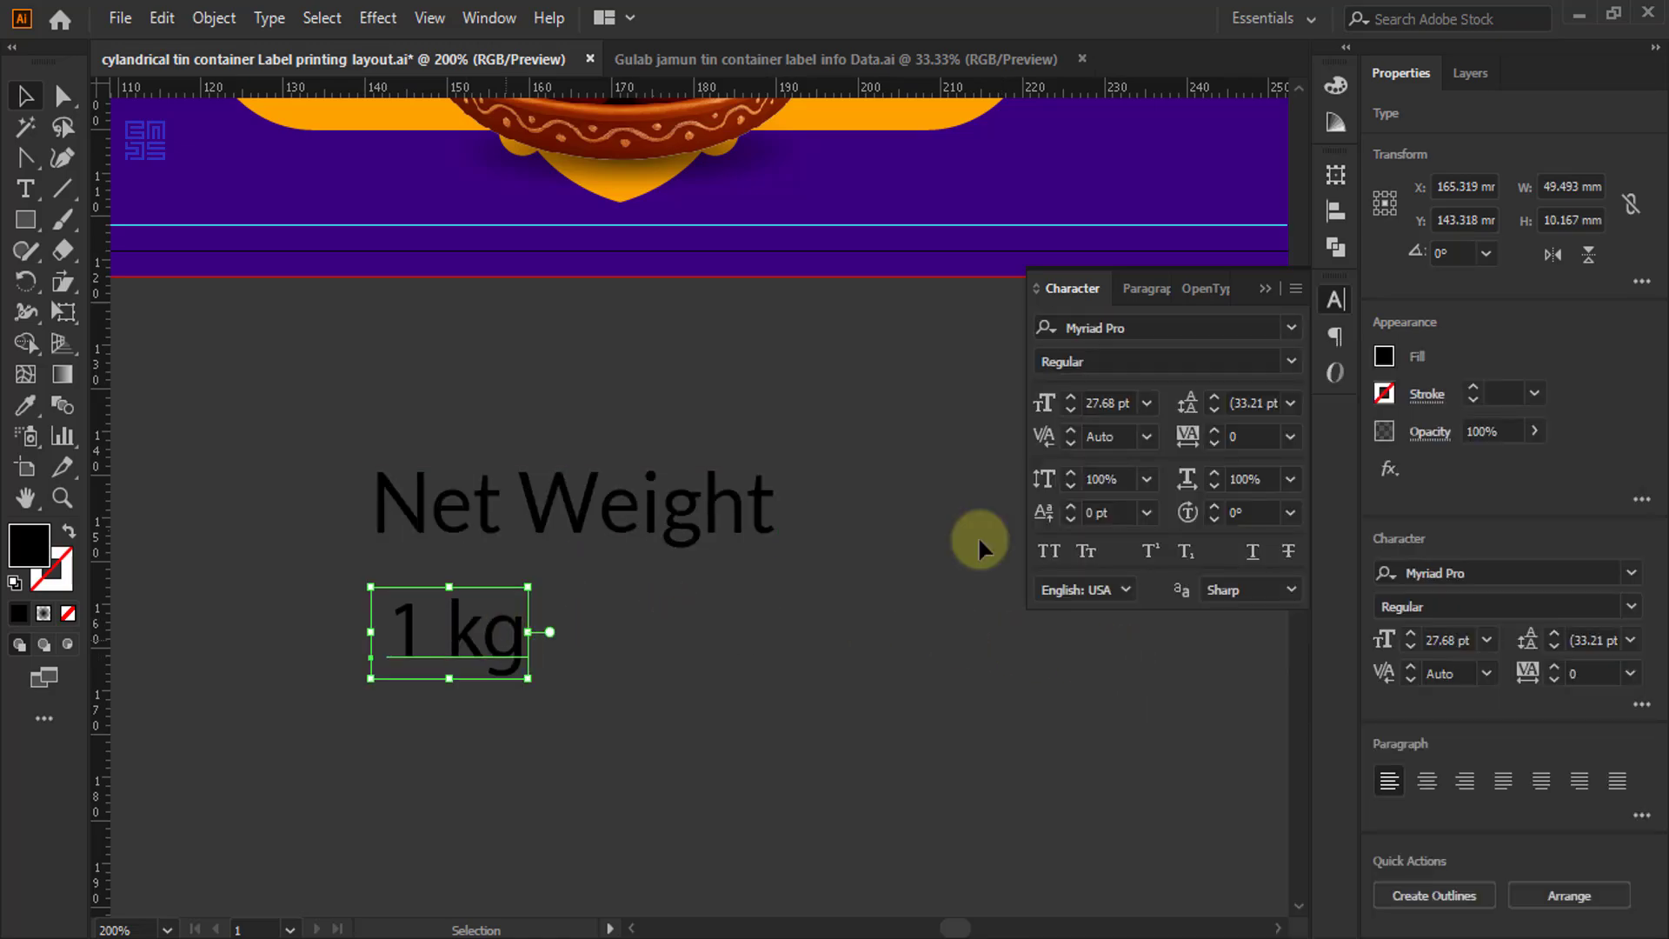
pyautogui.click(1291, 329)
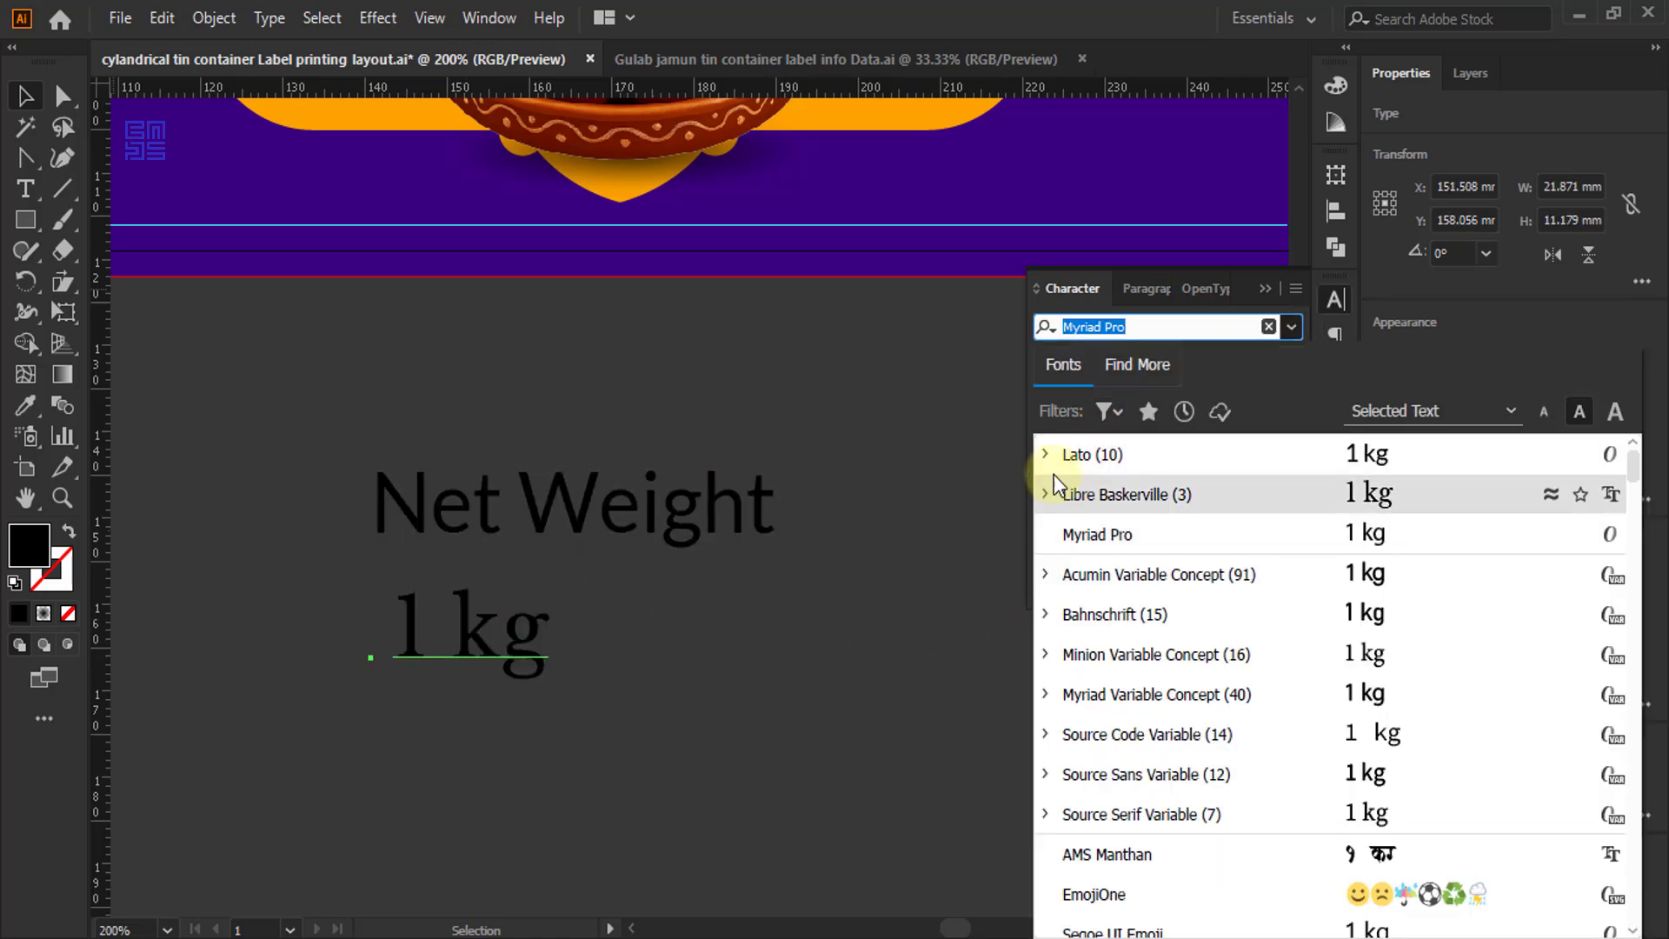
pyautogui.click(1045, 454)
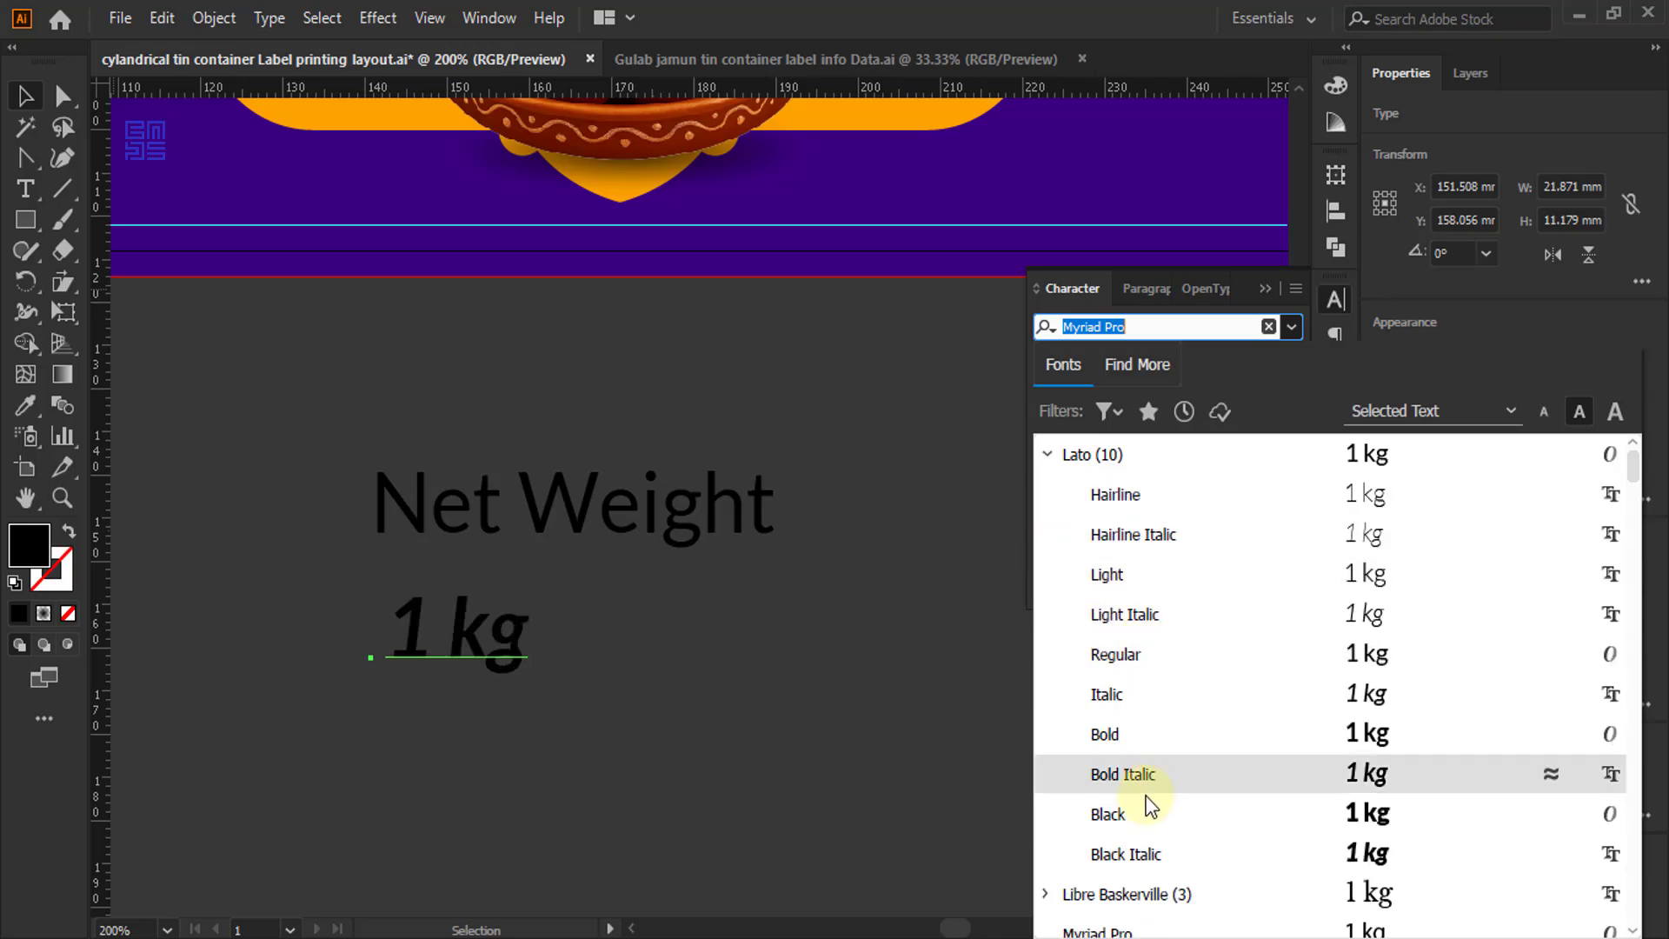
pyautogui.click(1206, 820)
pyautogui.click(560, 643)
# - Scale "Net Weight" down to about 17.5 mm wide and place it directly above "1 kg", matching its width
pyautogui.click(707, 522)
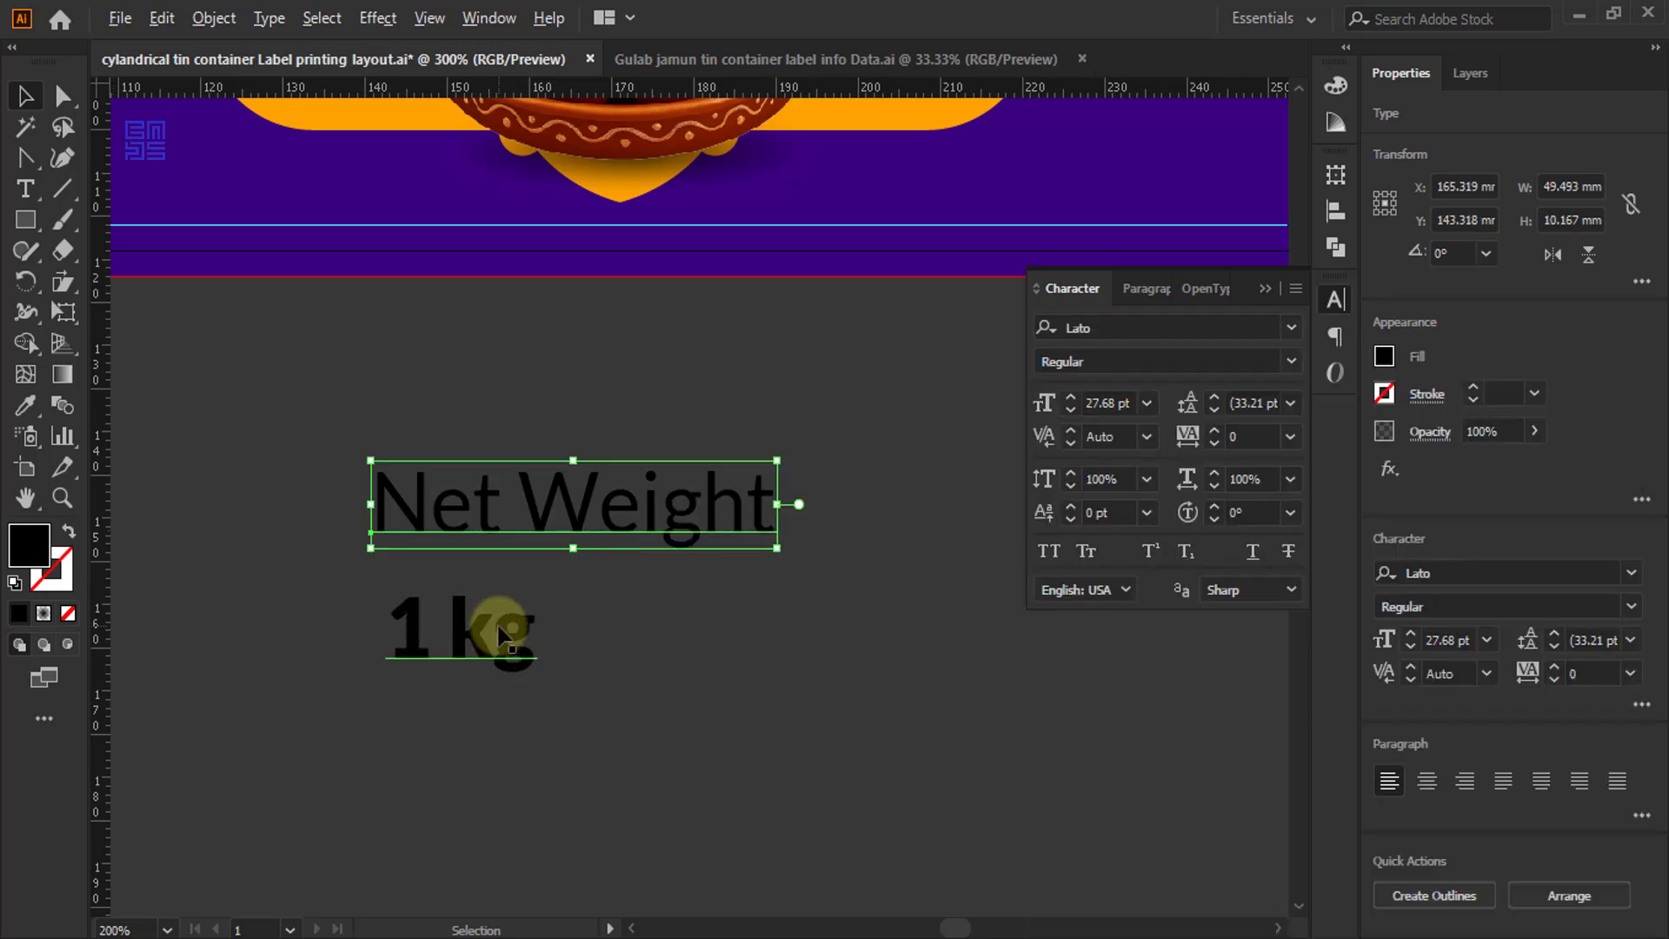
pyautogui.scroll(2, 502, 637)
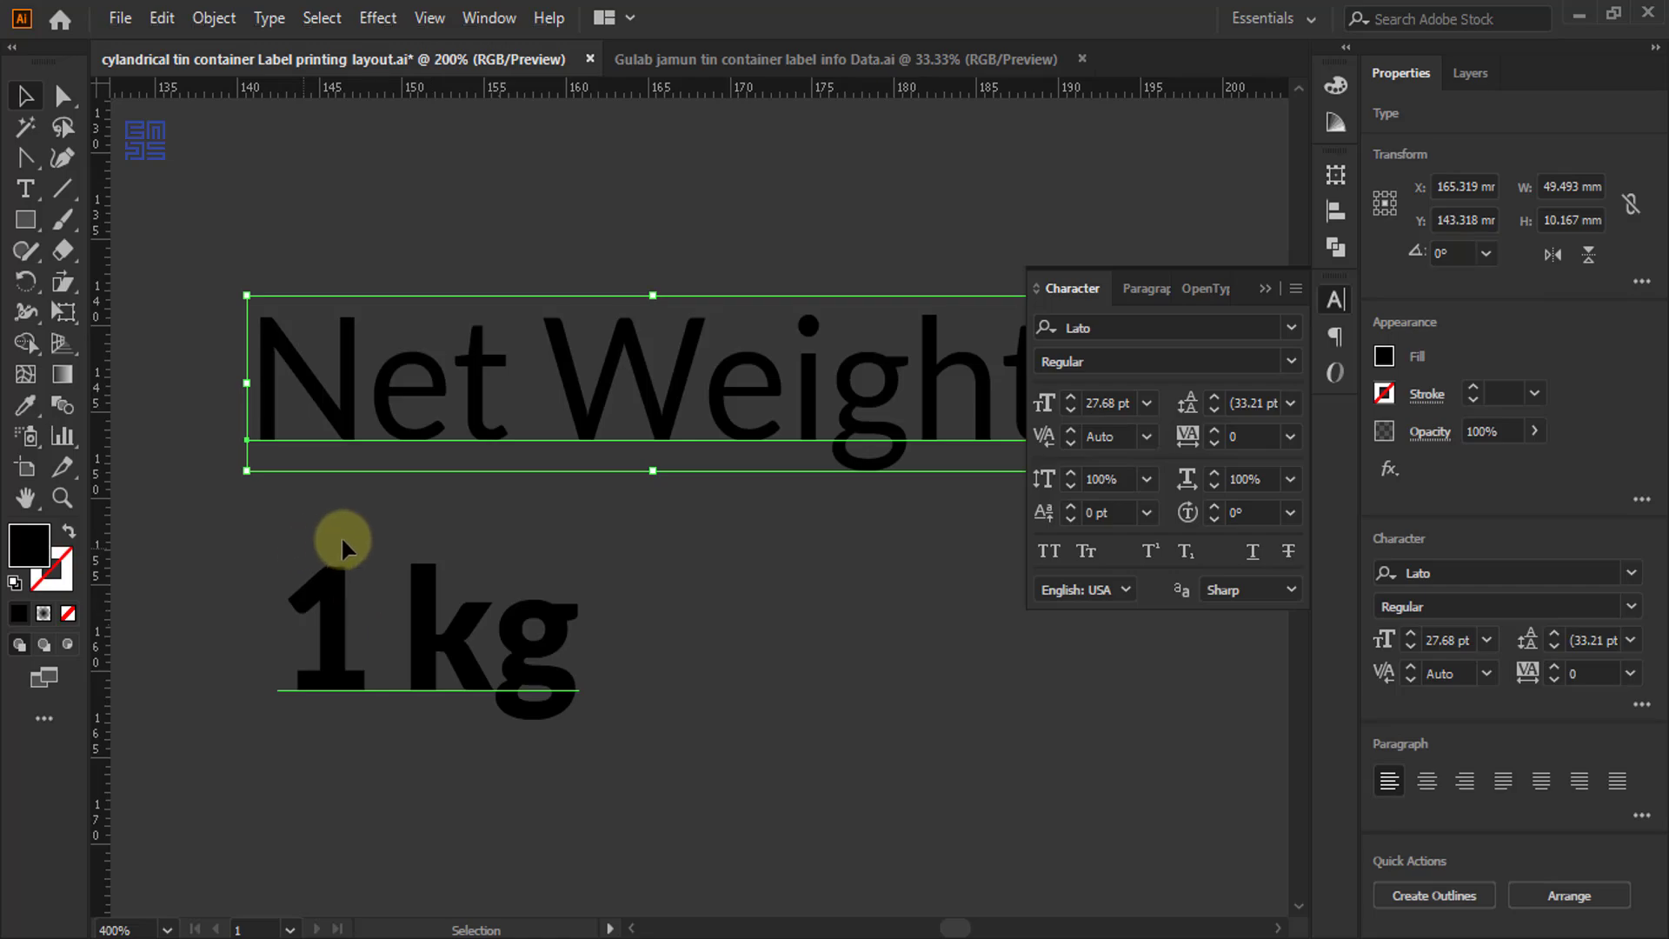
pyautogui.scroll(-2, 342, 543)
pyautogui.moveTo(681, 503); pyautogui.dragTo(384, 445)
pyautogui.scroll(3, 231, 521)
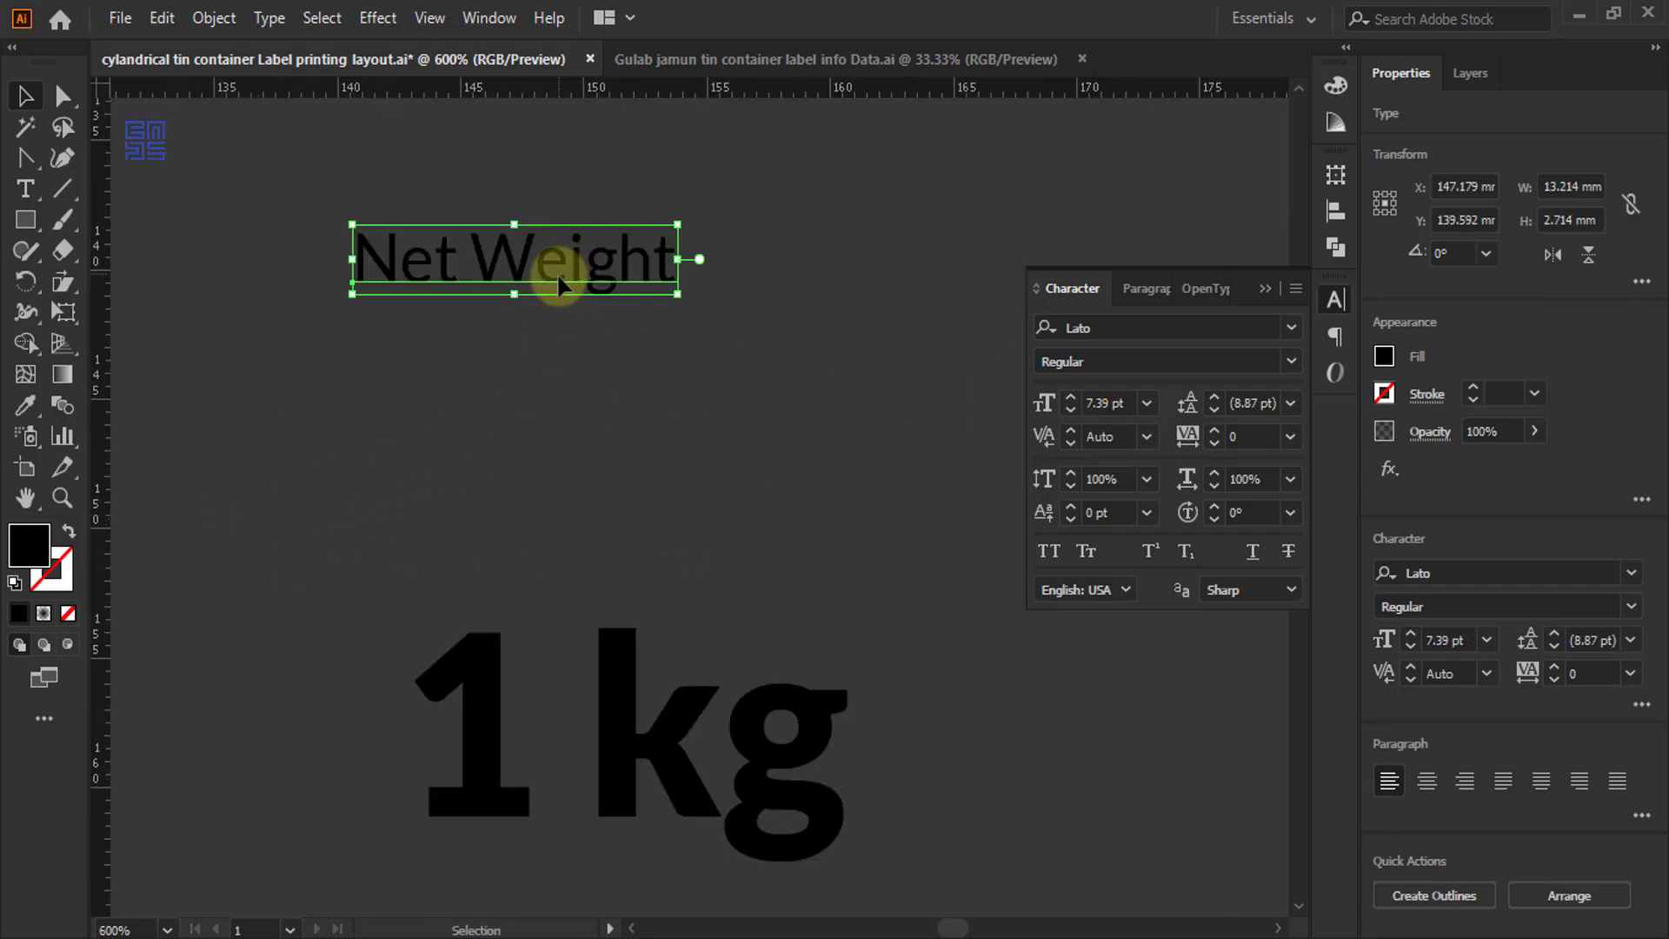
pyautogui.moveTo(561, 285); pyautogui.dragTo(847, 482)
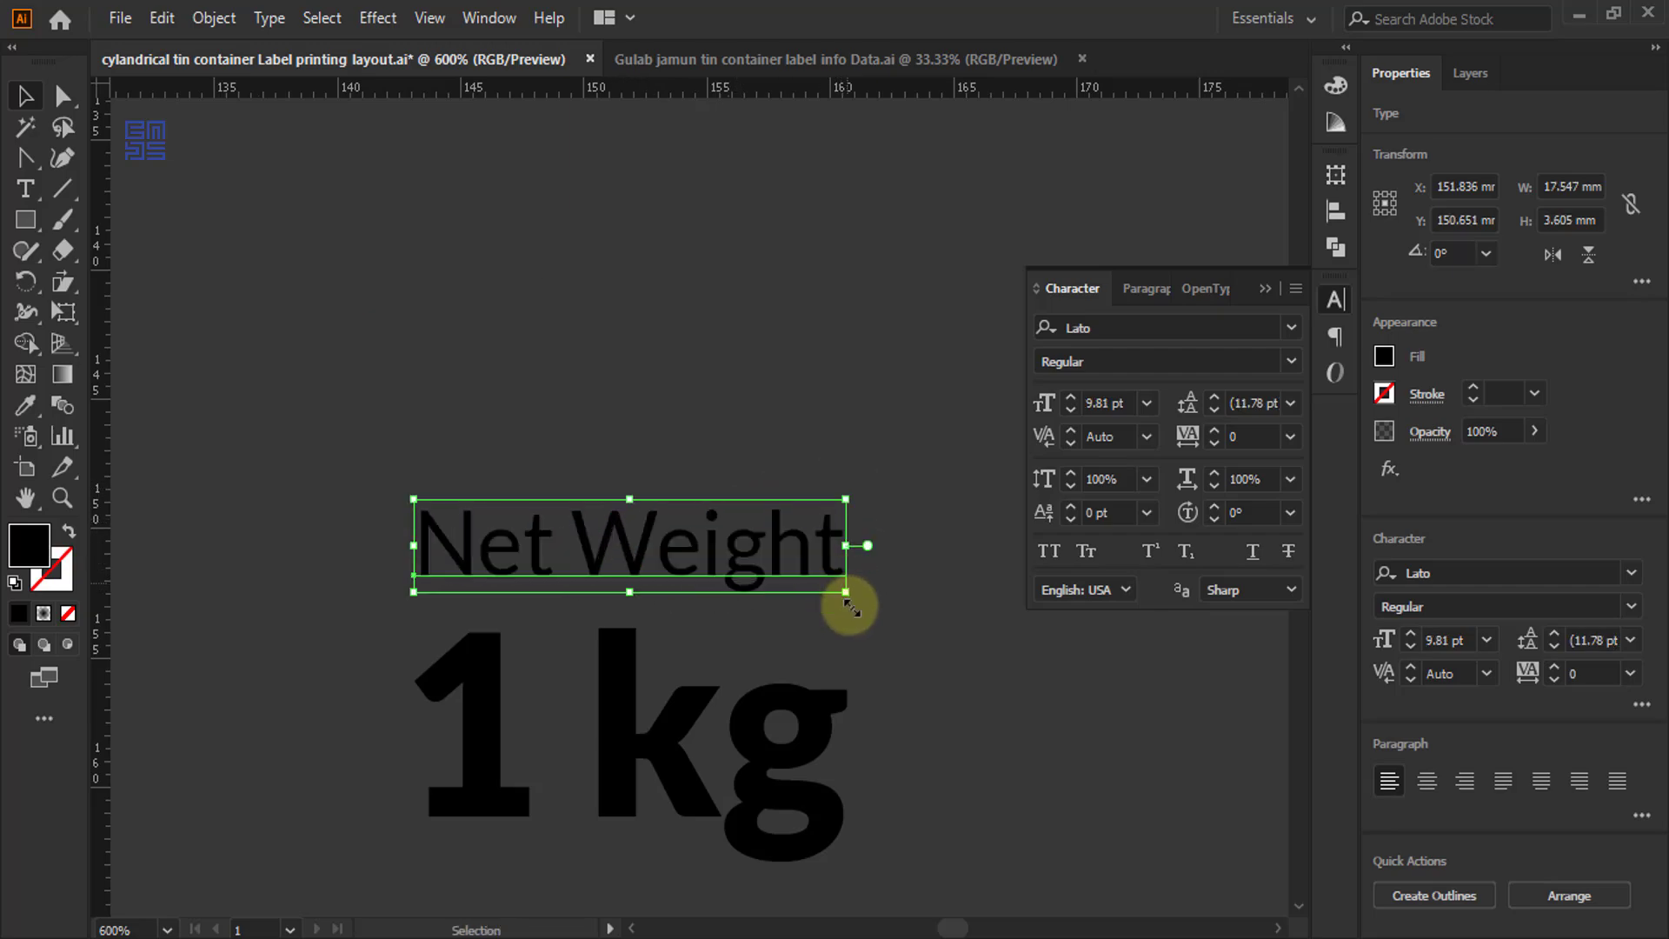
# - Nudge "1 kg" up to a Y position of about 157.06 mm, closer under "Net Weight"
pyautogui.click(624, 698)
pyautogui.press('Up')
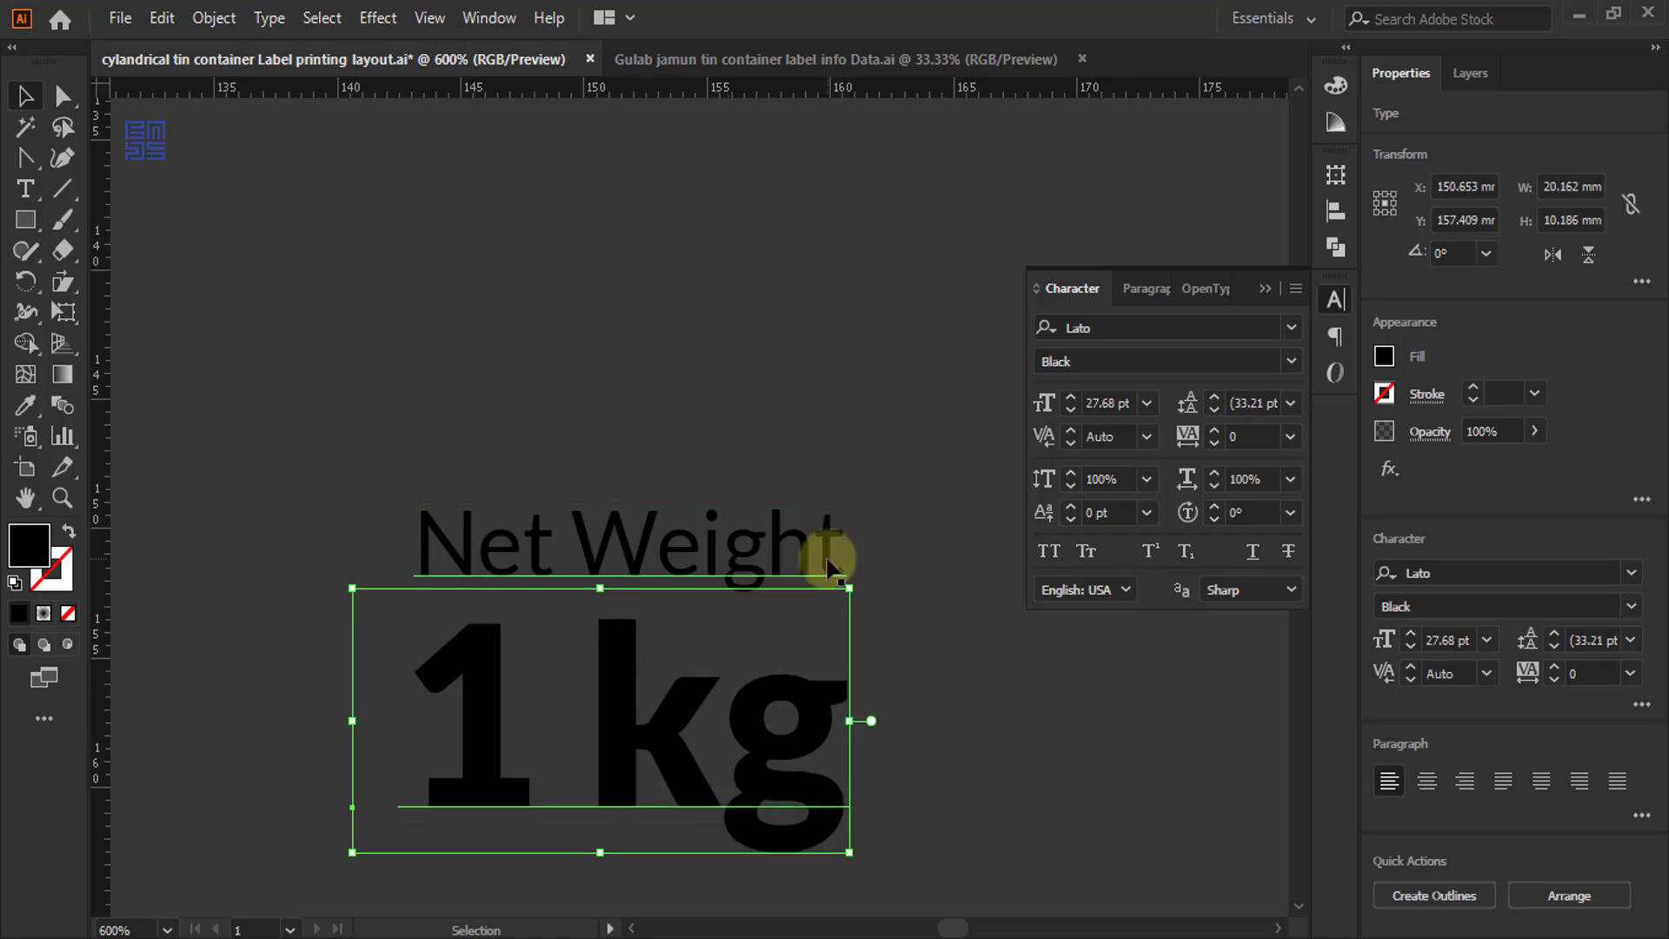
pyautogui.press('Up')
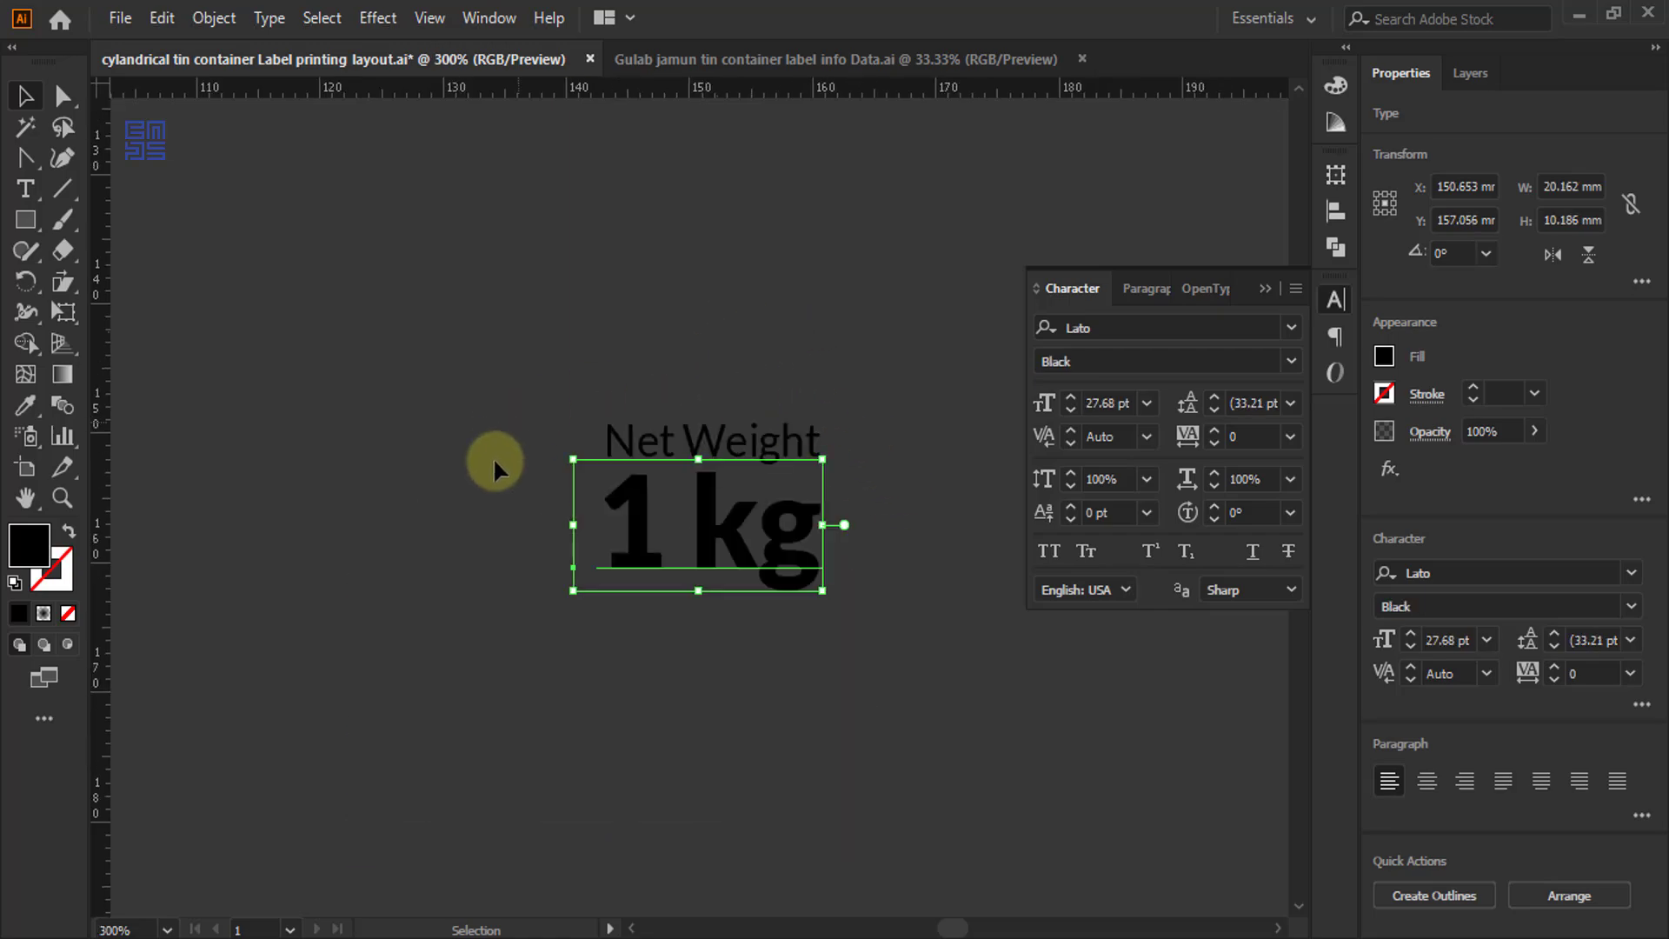
# - Group the "Net Weight" and "1 kg" texts together
pyautogui.scroll(-2, 494, 457)
pyautogui.moveTo(504, 383); pyautogui.dragTo(688, 609)
pyautogui.press('a')
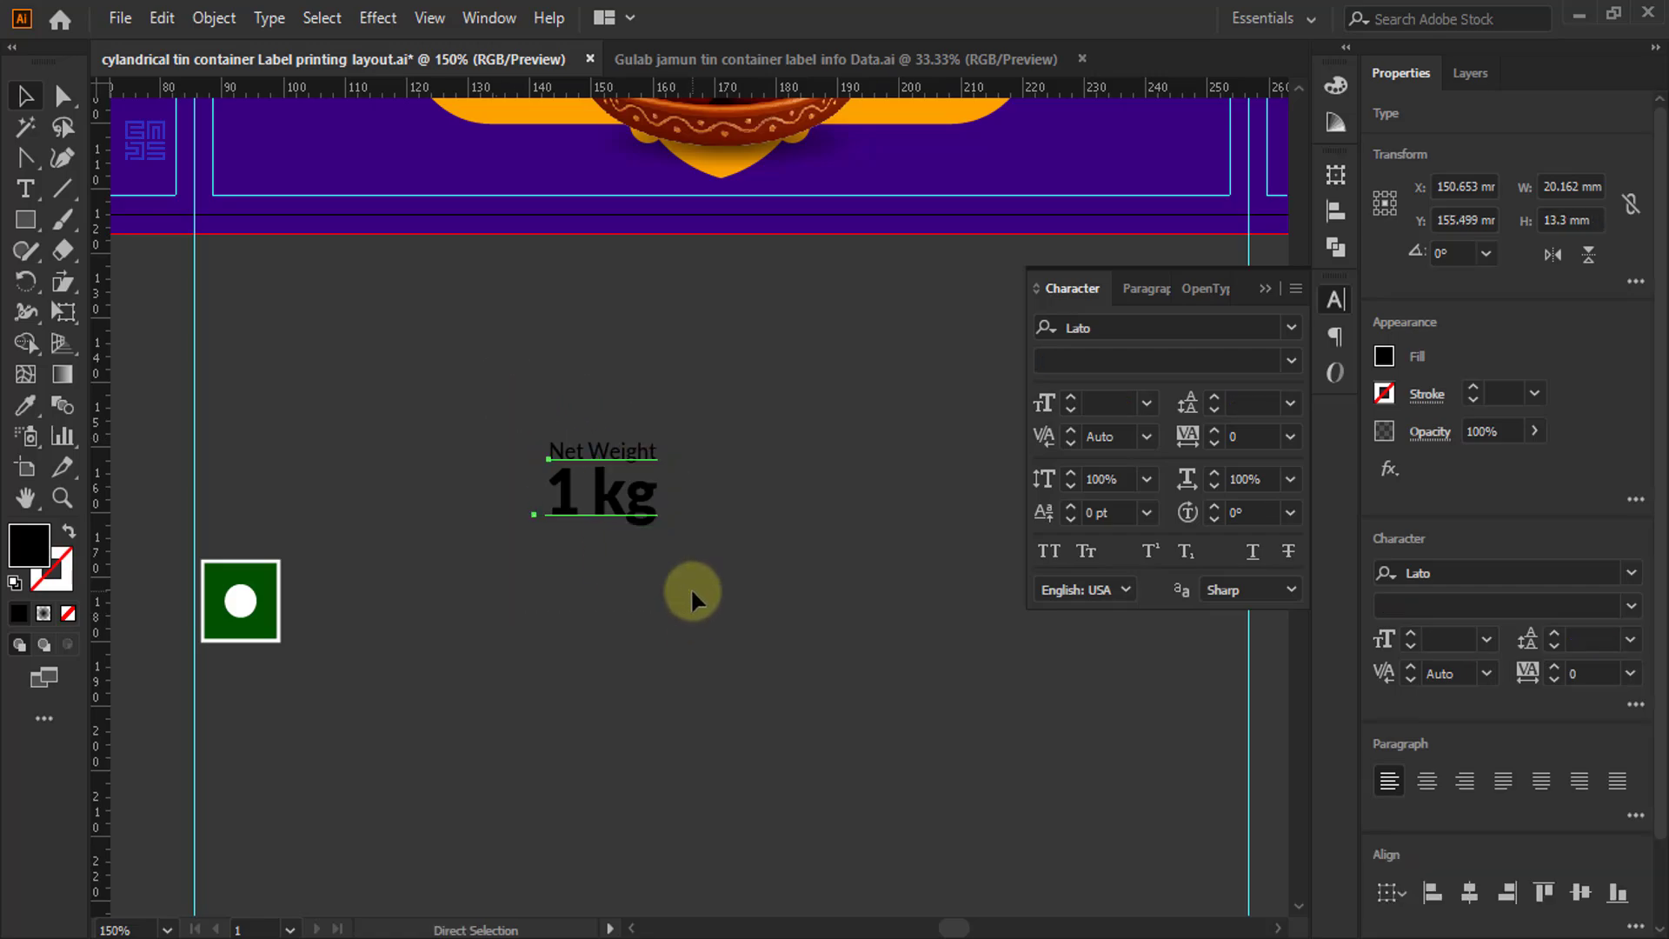
pyautogui.press('v')
pyautogui.hotkey('ctrl', 'g')
# - Move the net weight group onto the front panel's lower-left purple area, at about X 101.9 mm, Y 102.5 mm, and bring it to front
pyautogui.scroll(-2, 641, 664)
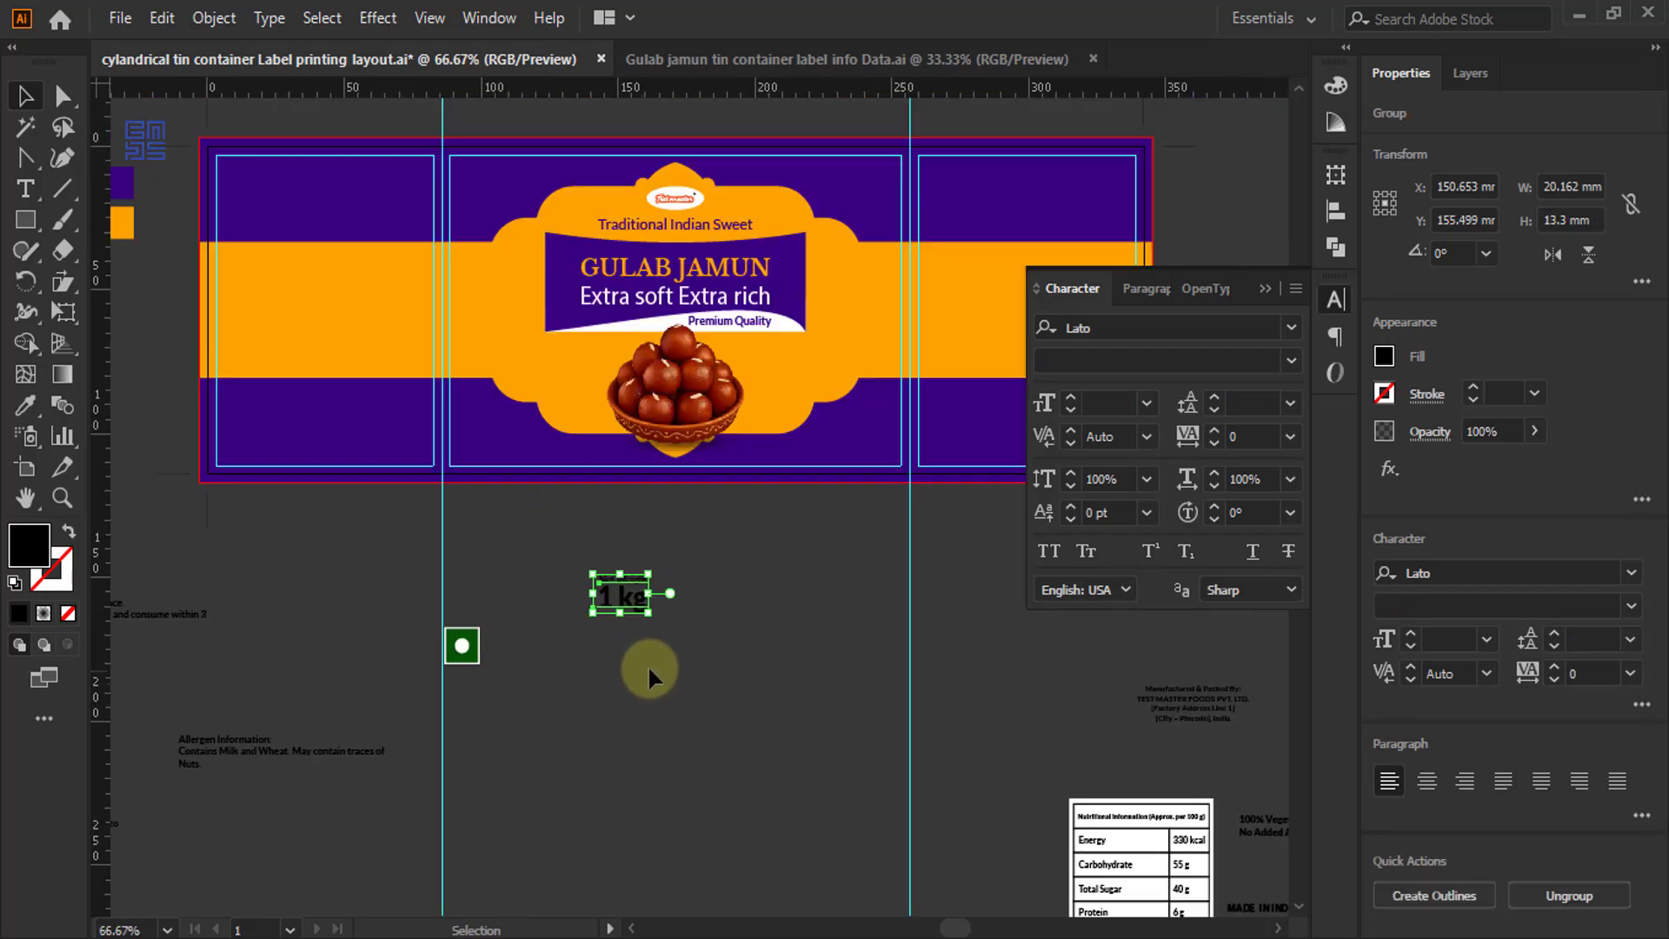
pyautogui.scroll(2, 648, 664)
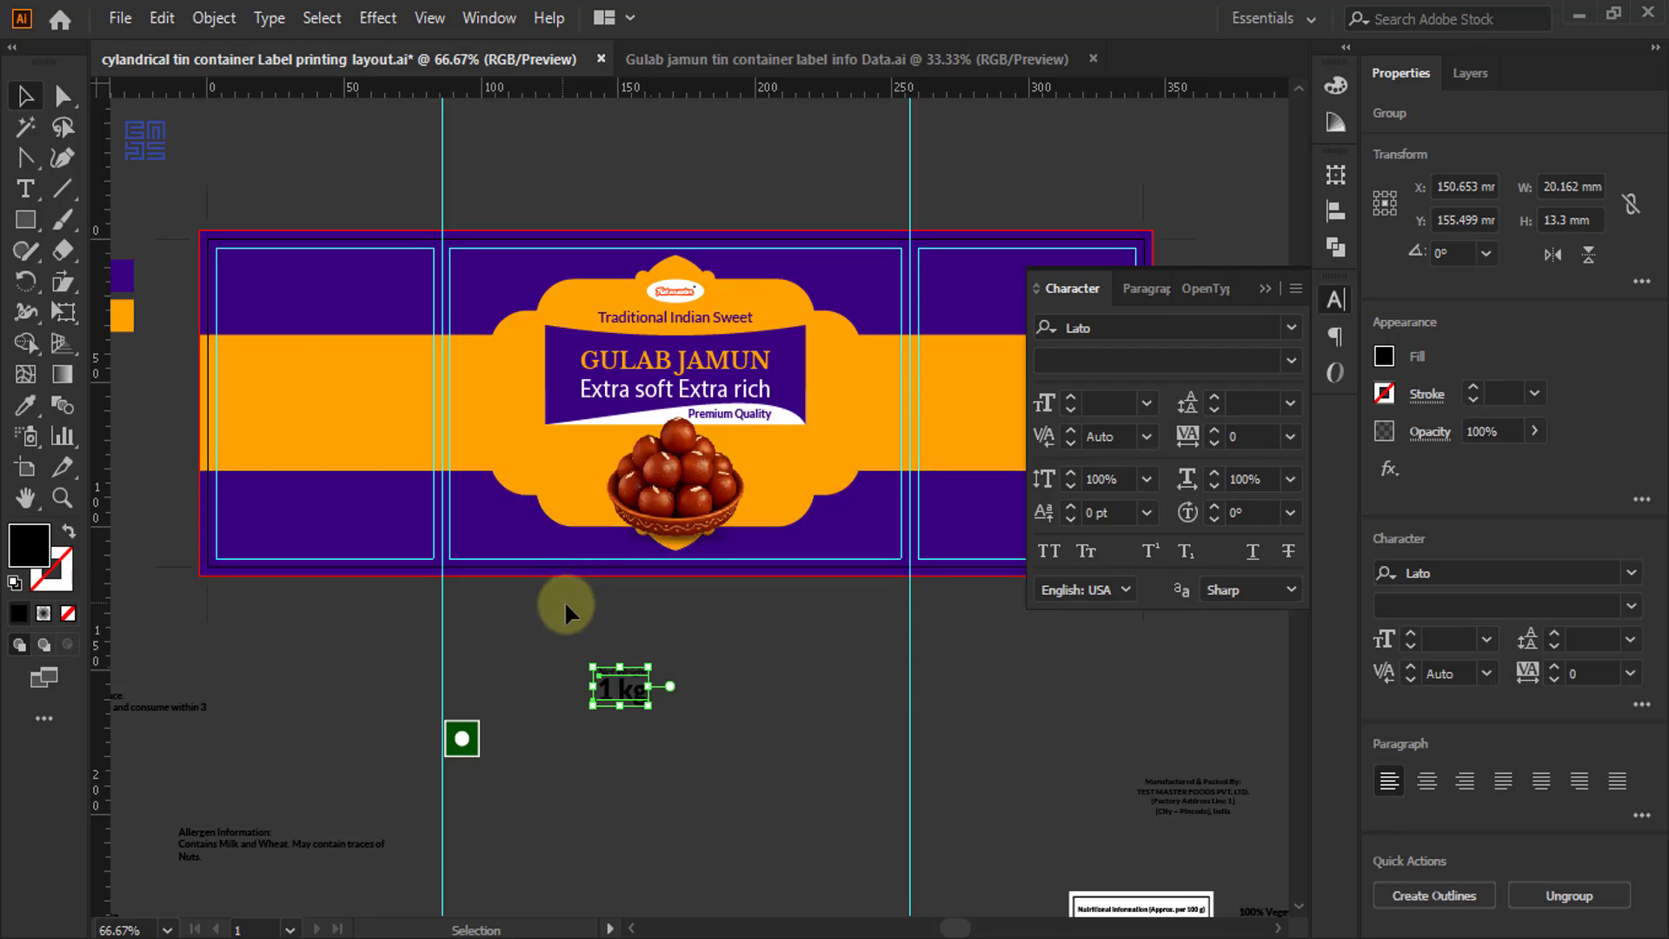
pyautogui.scroll(1, 564, 600)
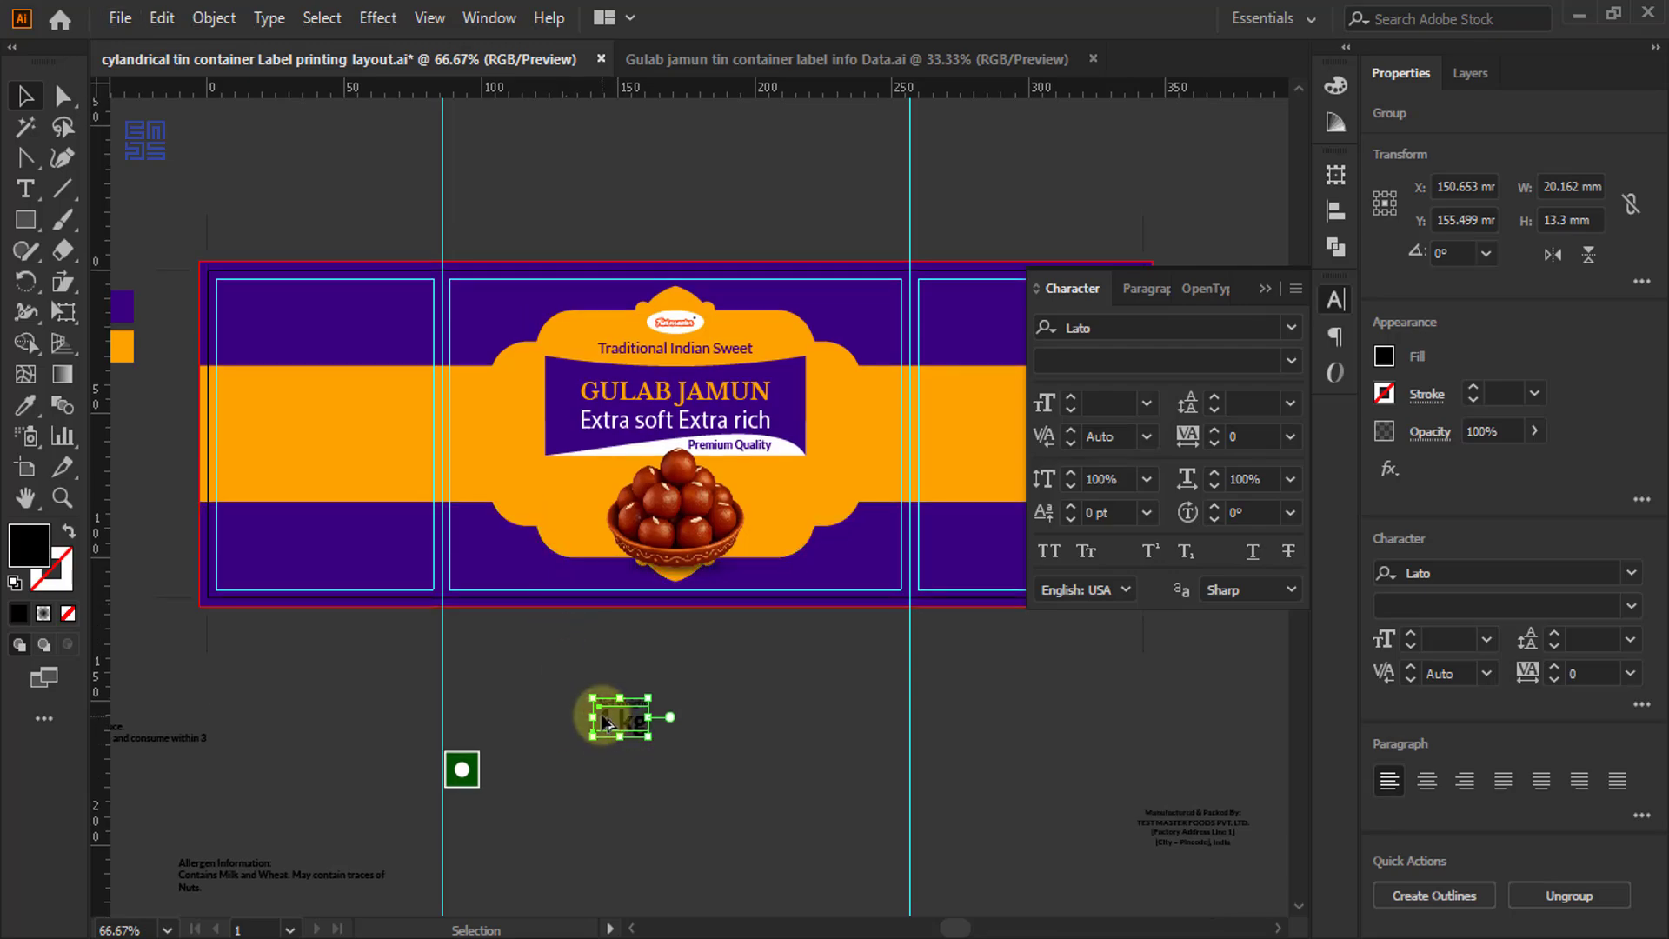
pyautogui.scroll(1, 606, 722)
pyautogui.moveTo(639, 756); pyautogui.dragTo(387, 506)
pyautogui.scroll(3, 386, 506)
pyautogui.rightClick(496, 551)
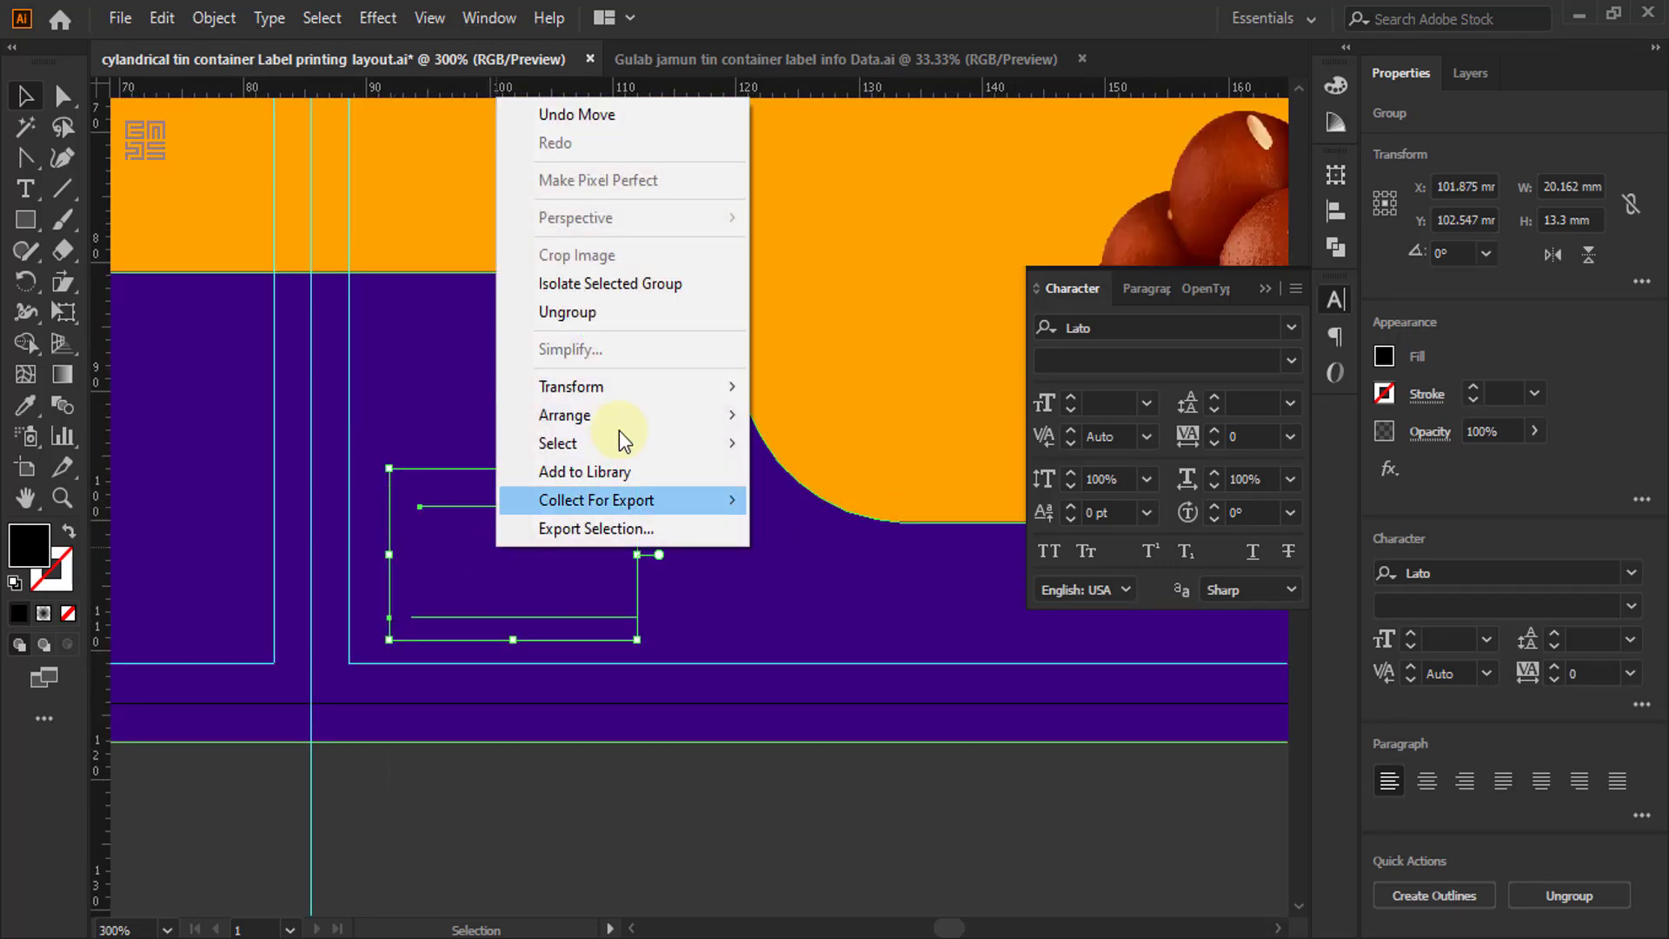
pyautogui.moveTo(619, 415)
pyautogui.click(852, 417)
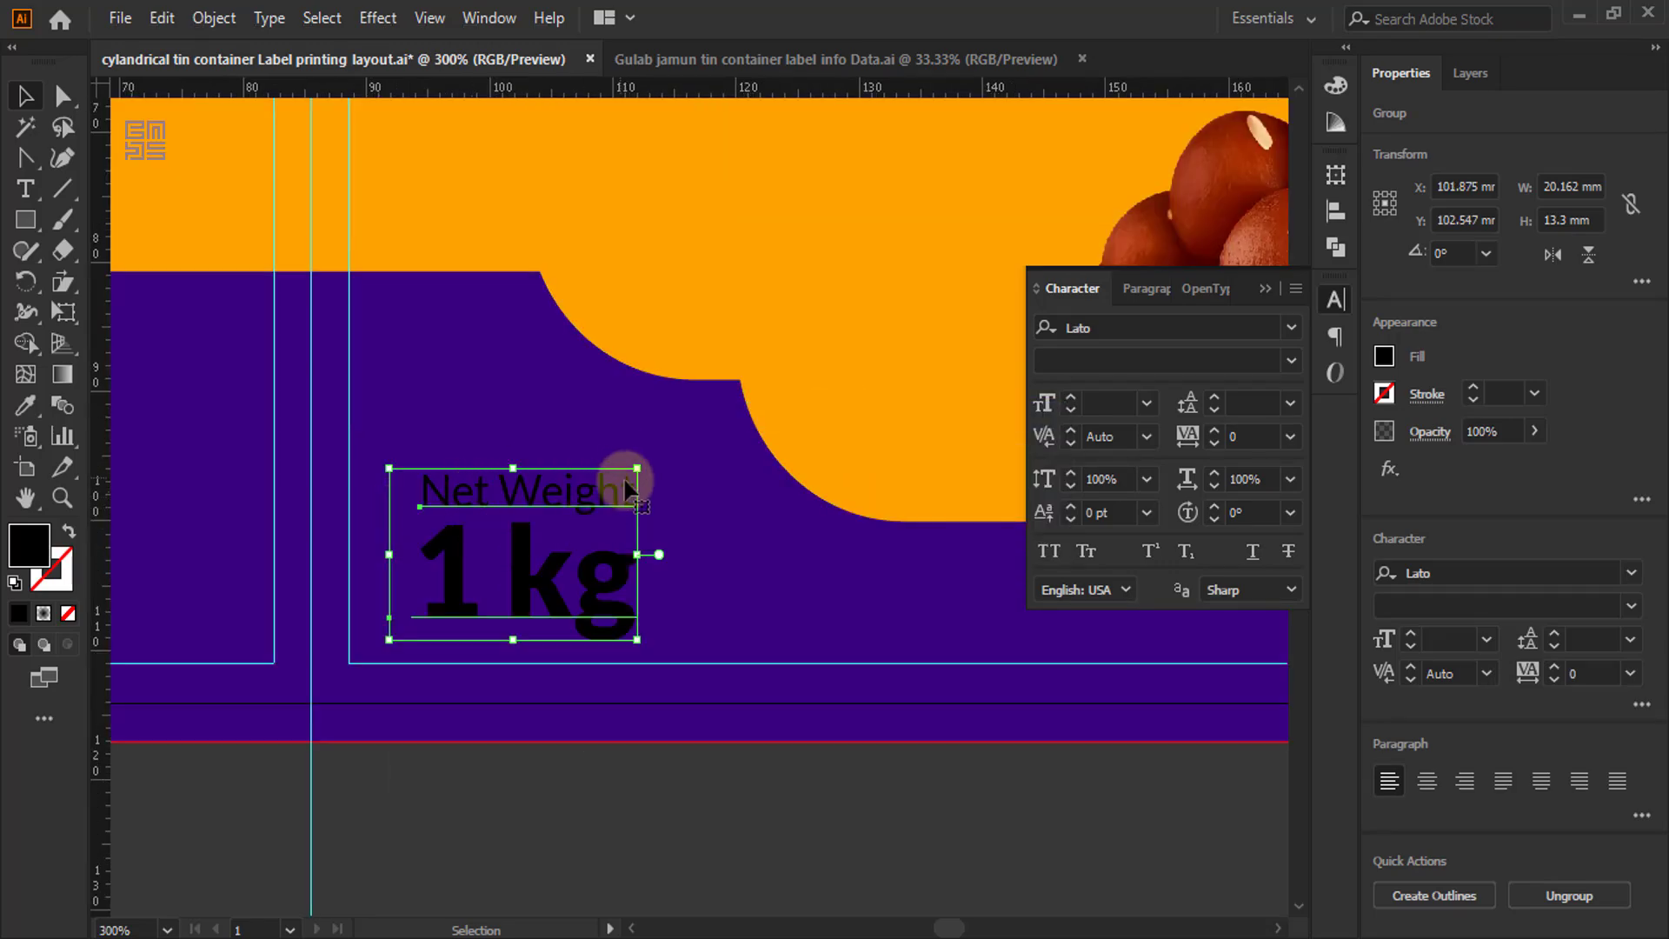
# - Fill the net weight group with white
pyautogui.click(1334, 84)
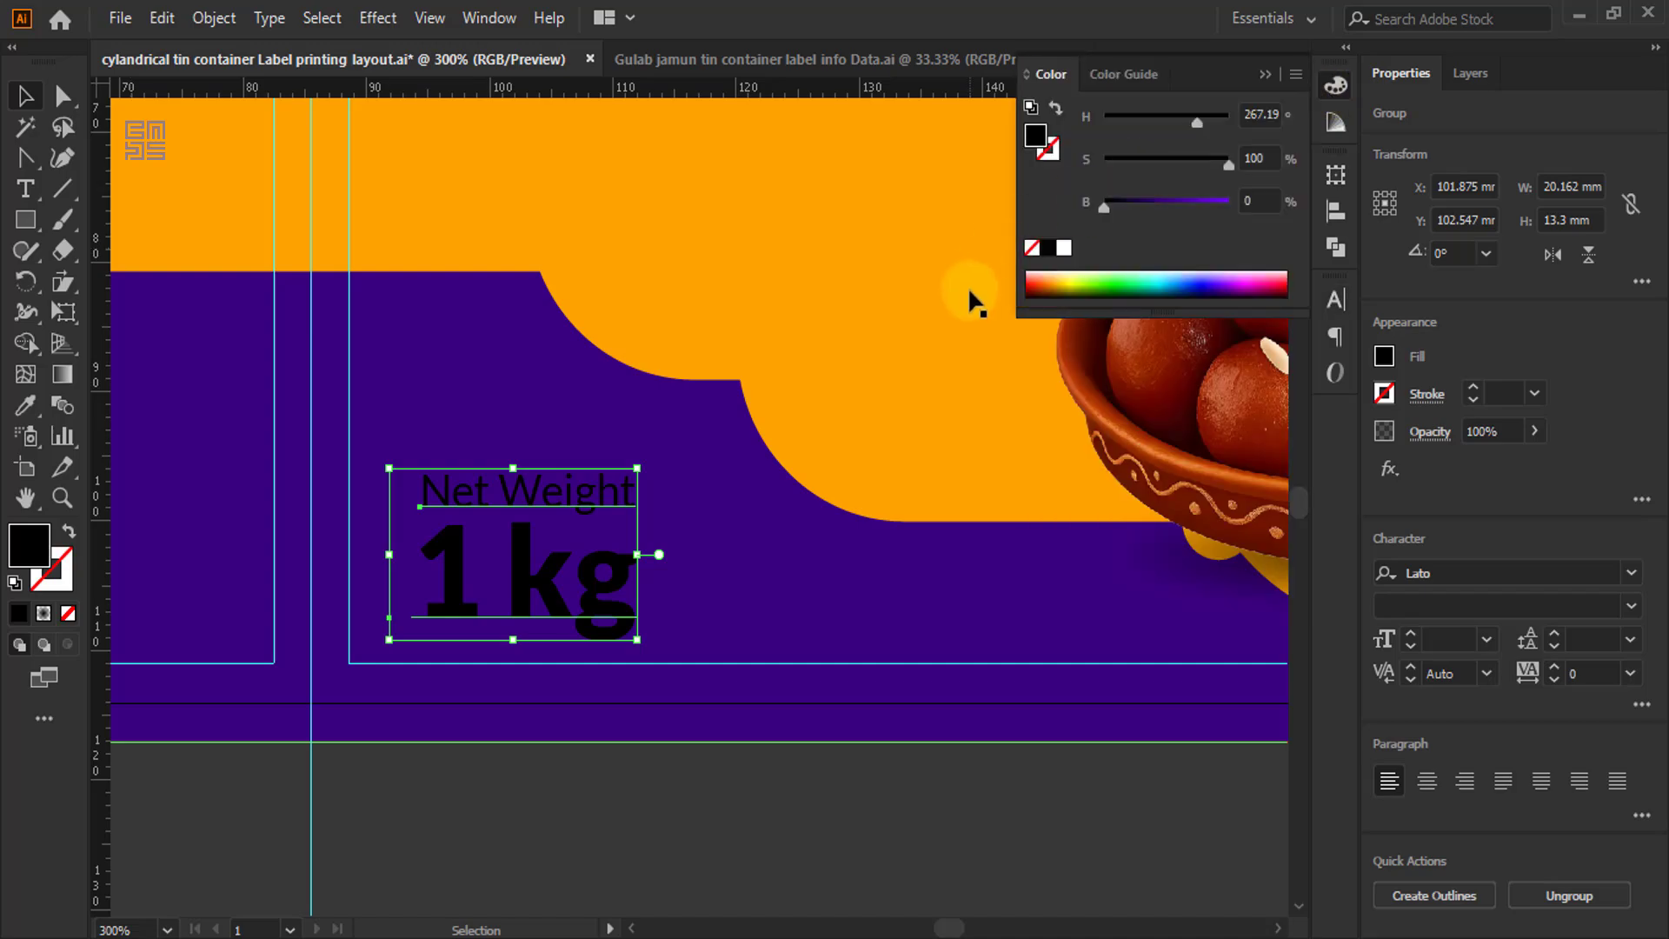
pyautogui.click(1063, 248)
pyautogui.click(756, 873)
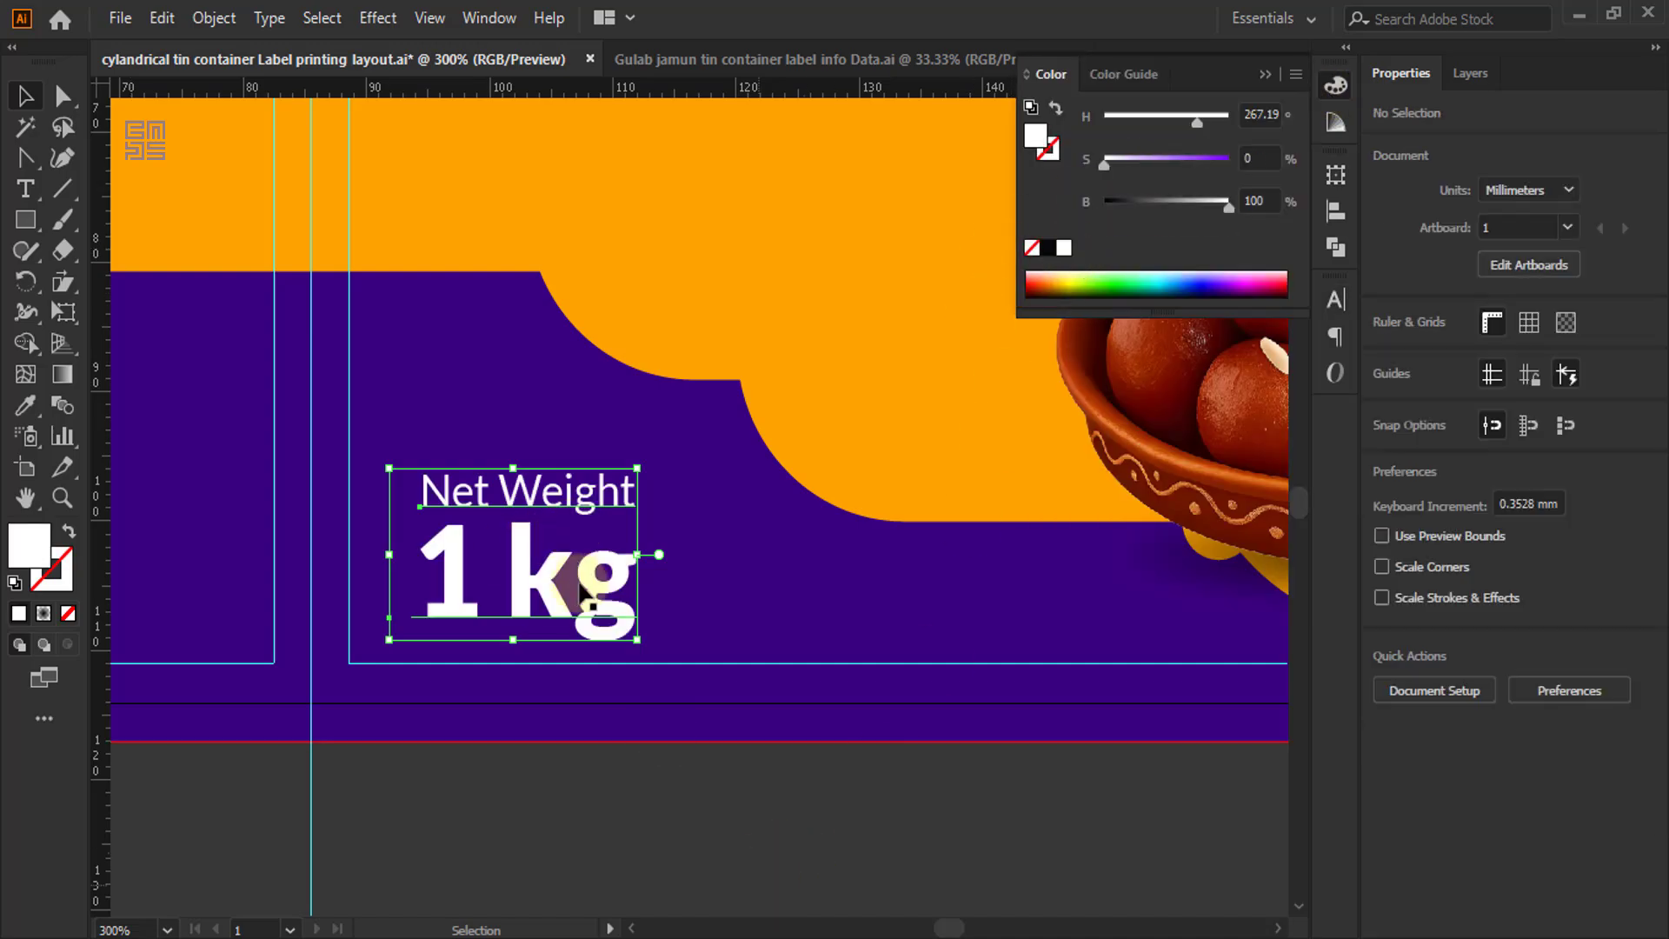
# - Scale the net weight group to about 7.1 mm wide and place it in the front panel's lower-left corner, just inside the margin guides
pyautogui.click(626, 465)
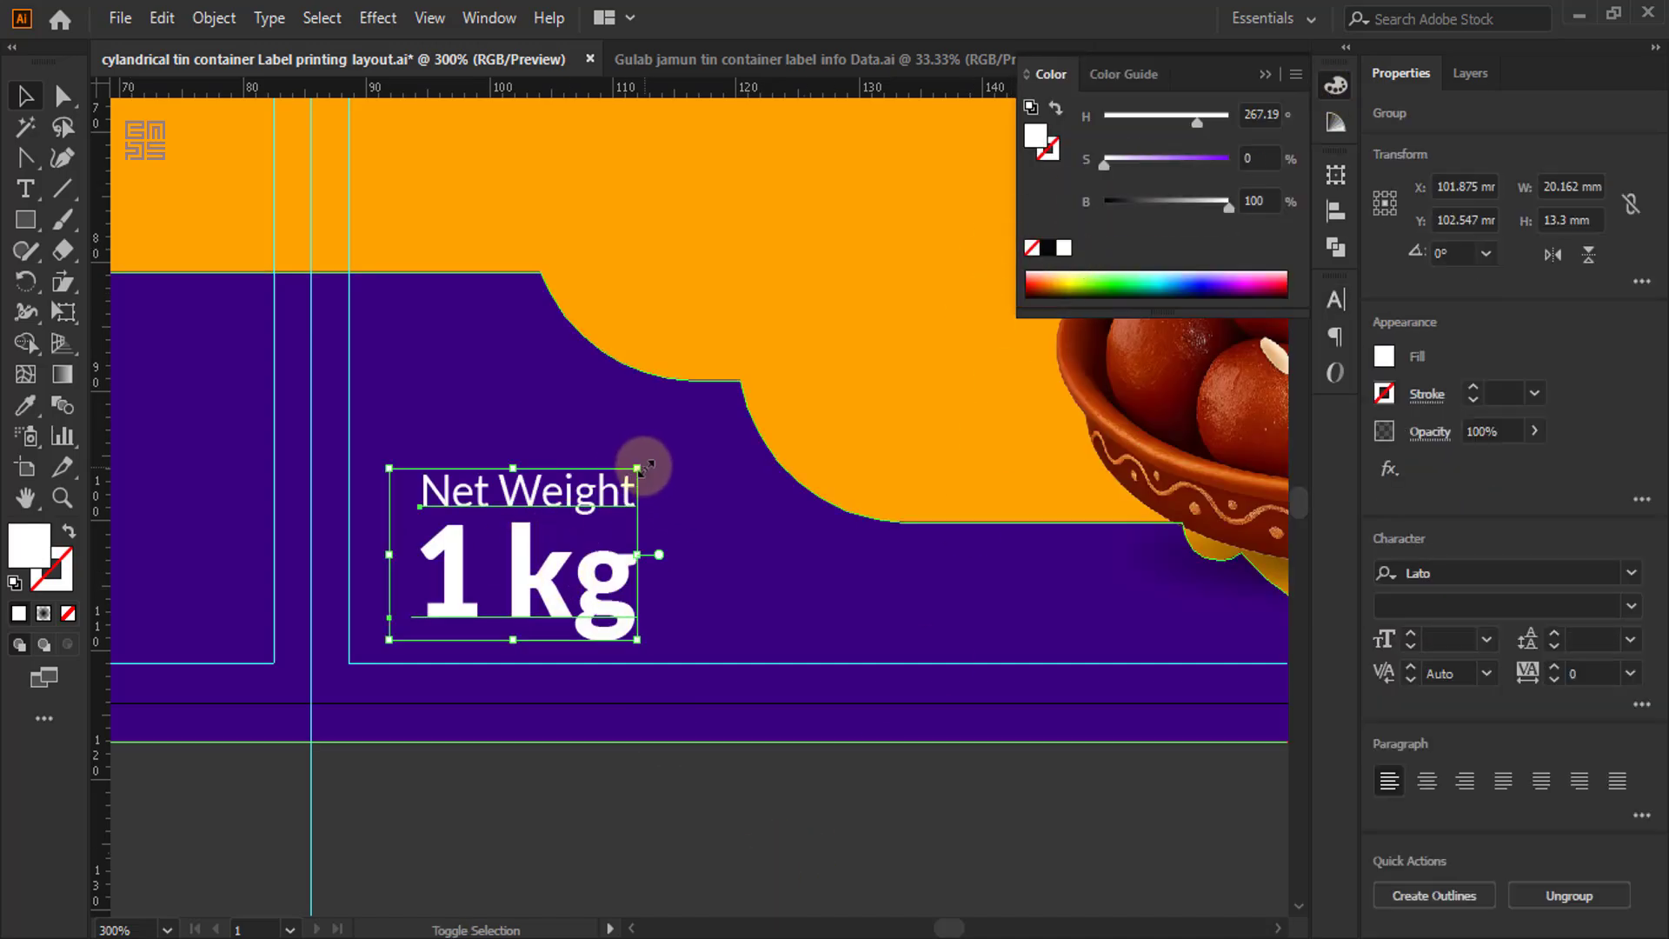
pyautogui.moveTo(643, 463); pyautogui.dragTo(489, 530)
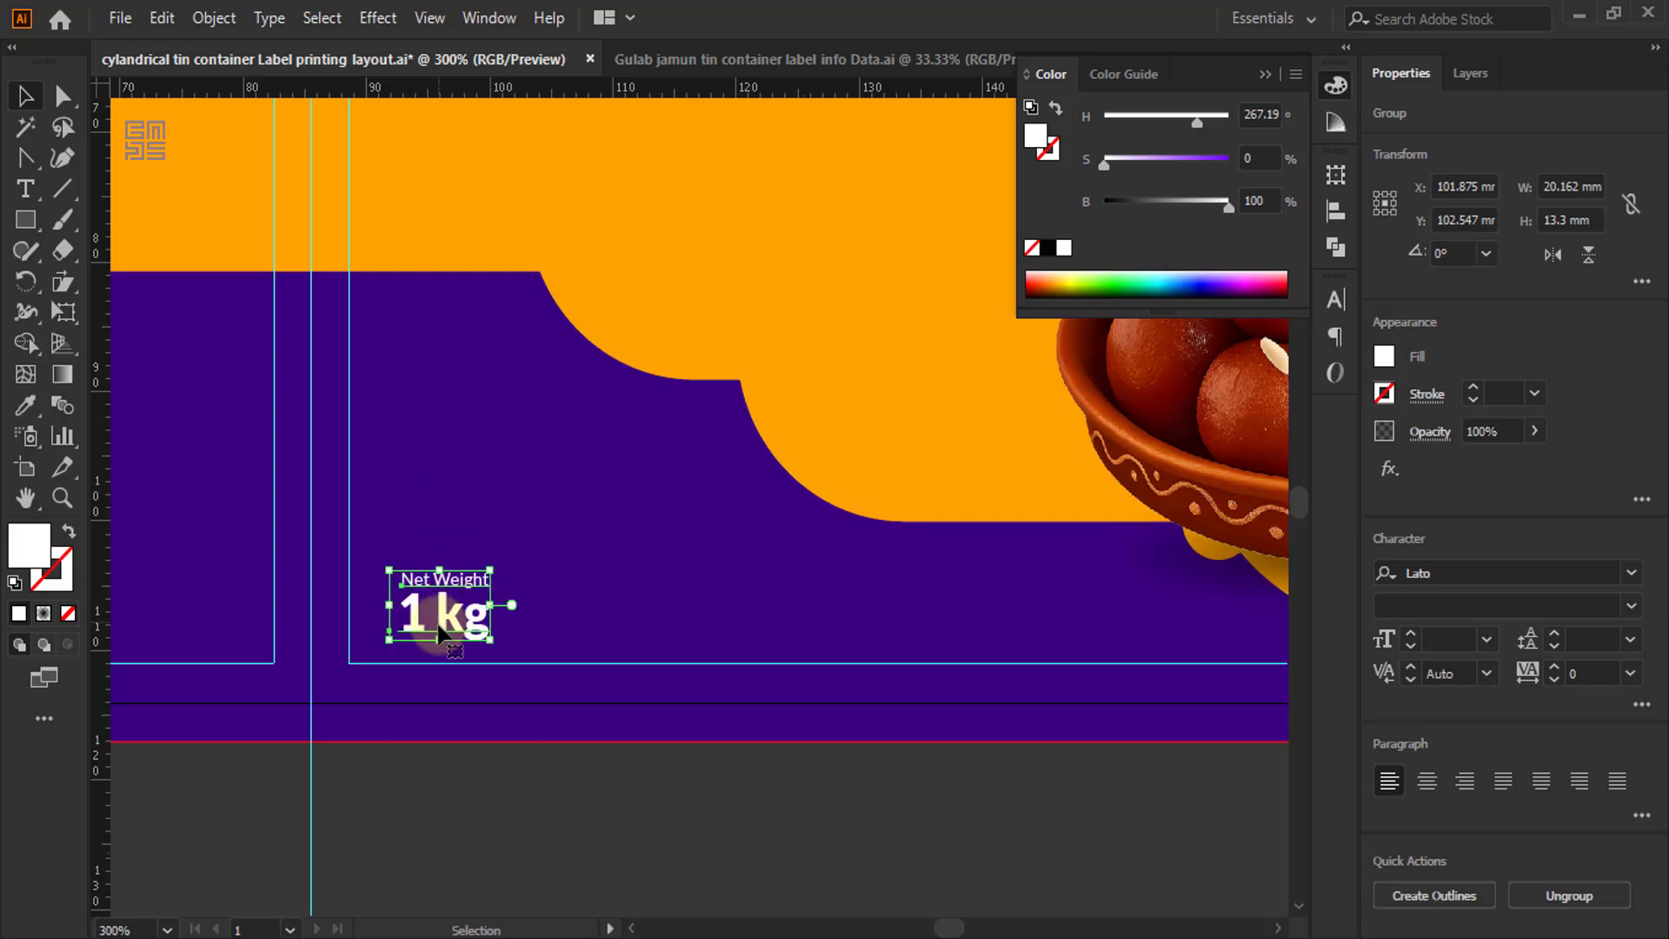
pyautogui.moveTo(450, 617); pyautogui.dragTo(455, 582)
pyautogui.hotkey('ctrl', '-')
pyautogui.hotkey('ctrl', '-')
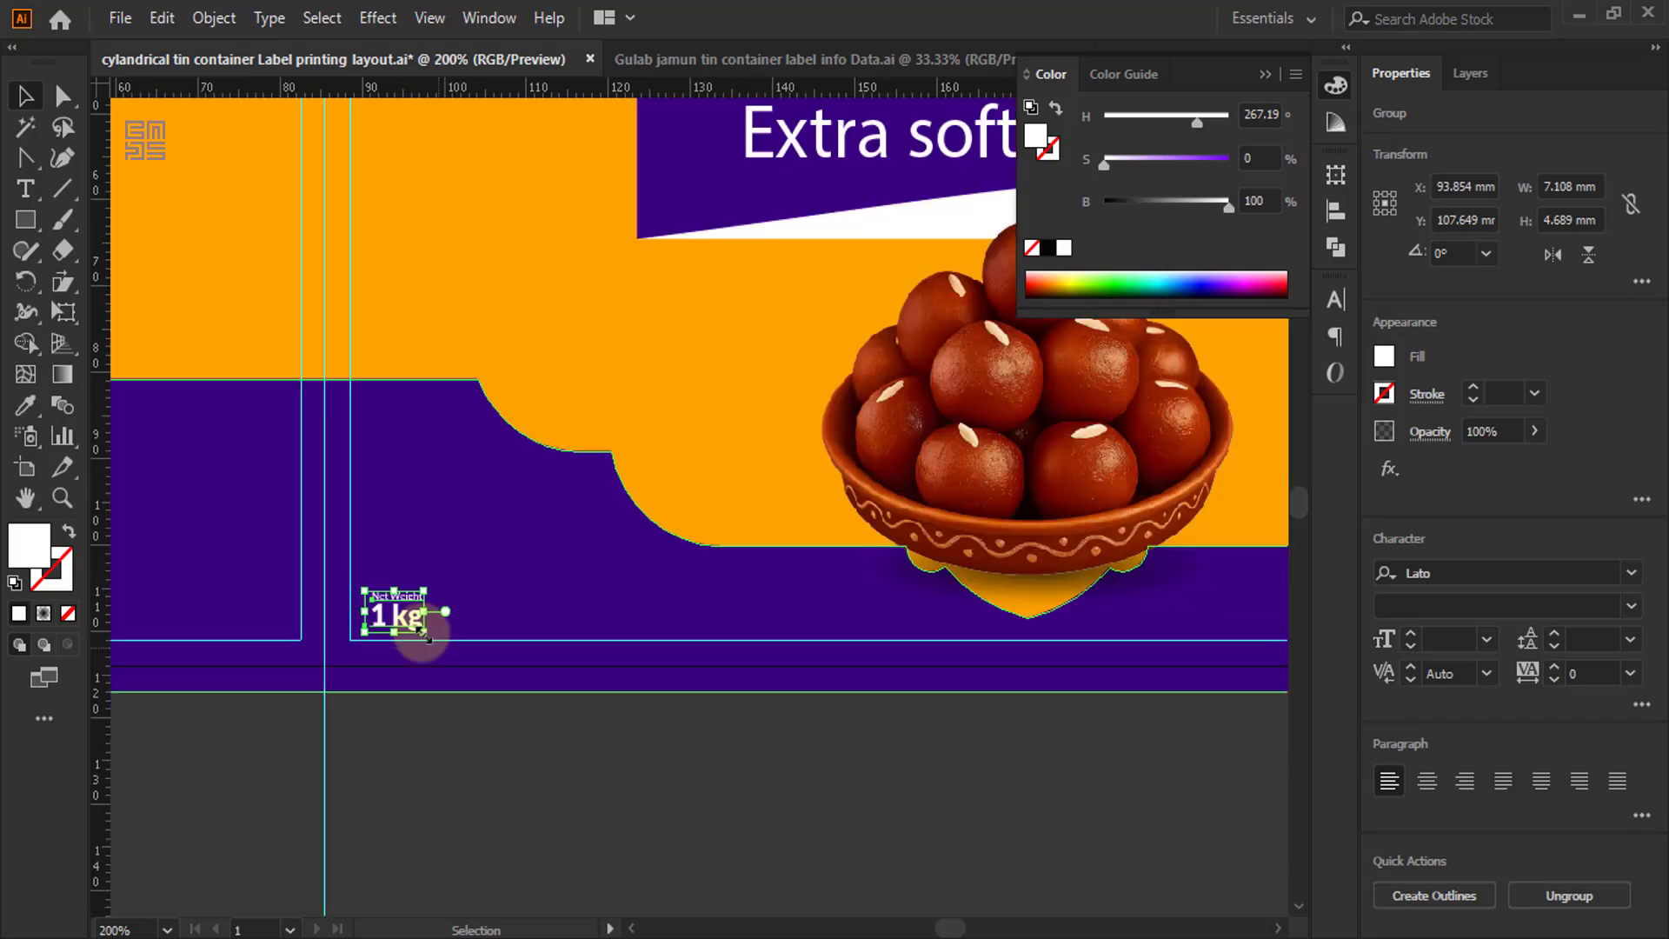
pyautogui.hotkey('ctrl', '-')
pyautogui.hotkey('ctrl', '-')
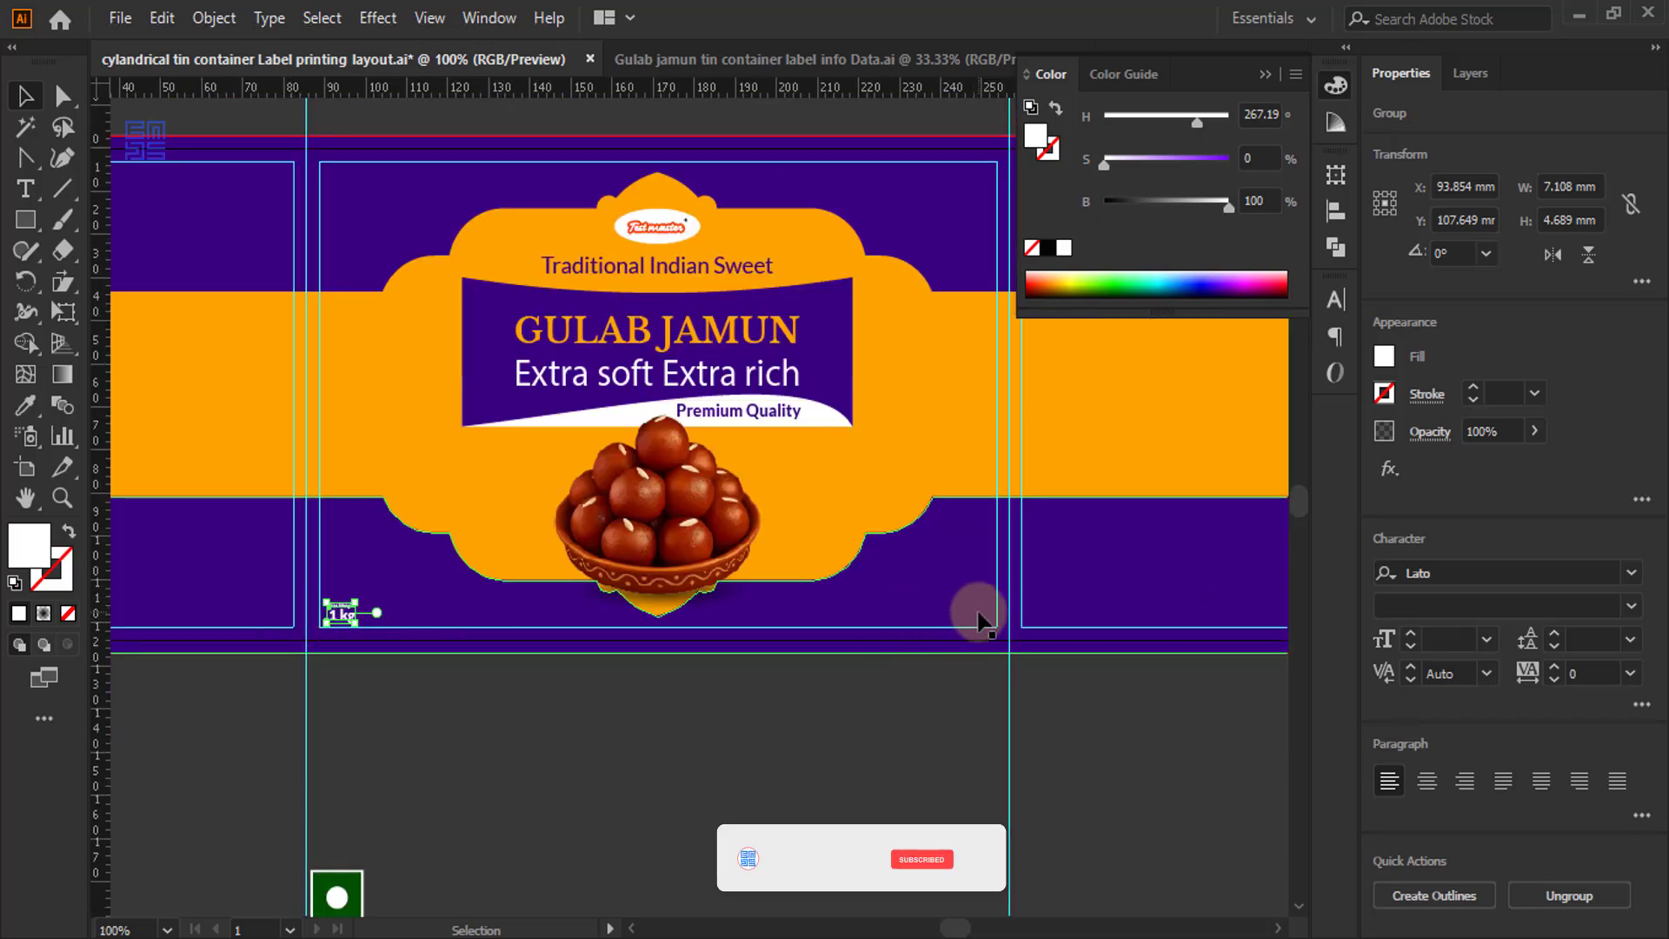
pyautogui.click(608, 797)
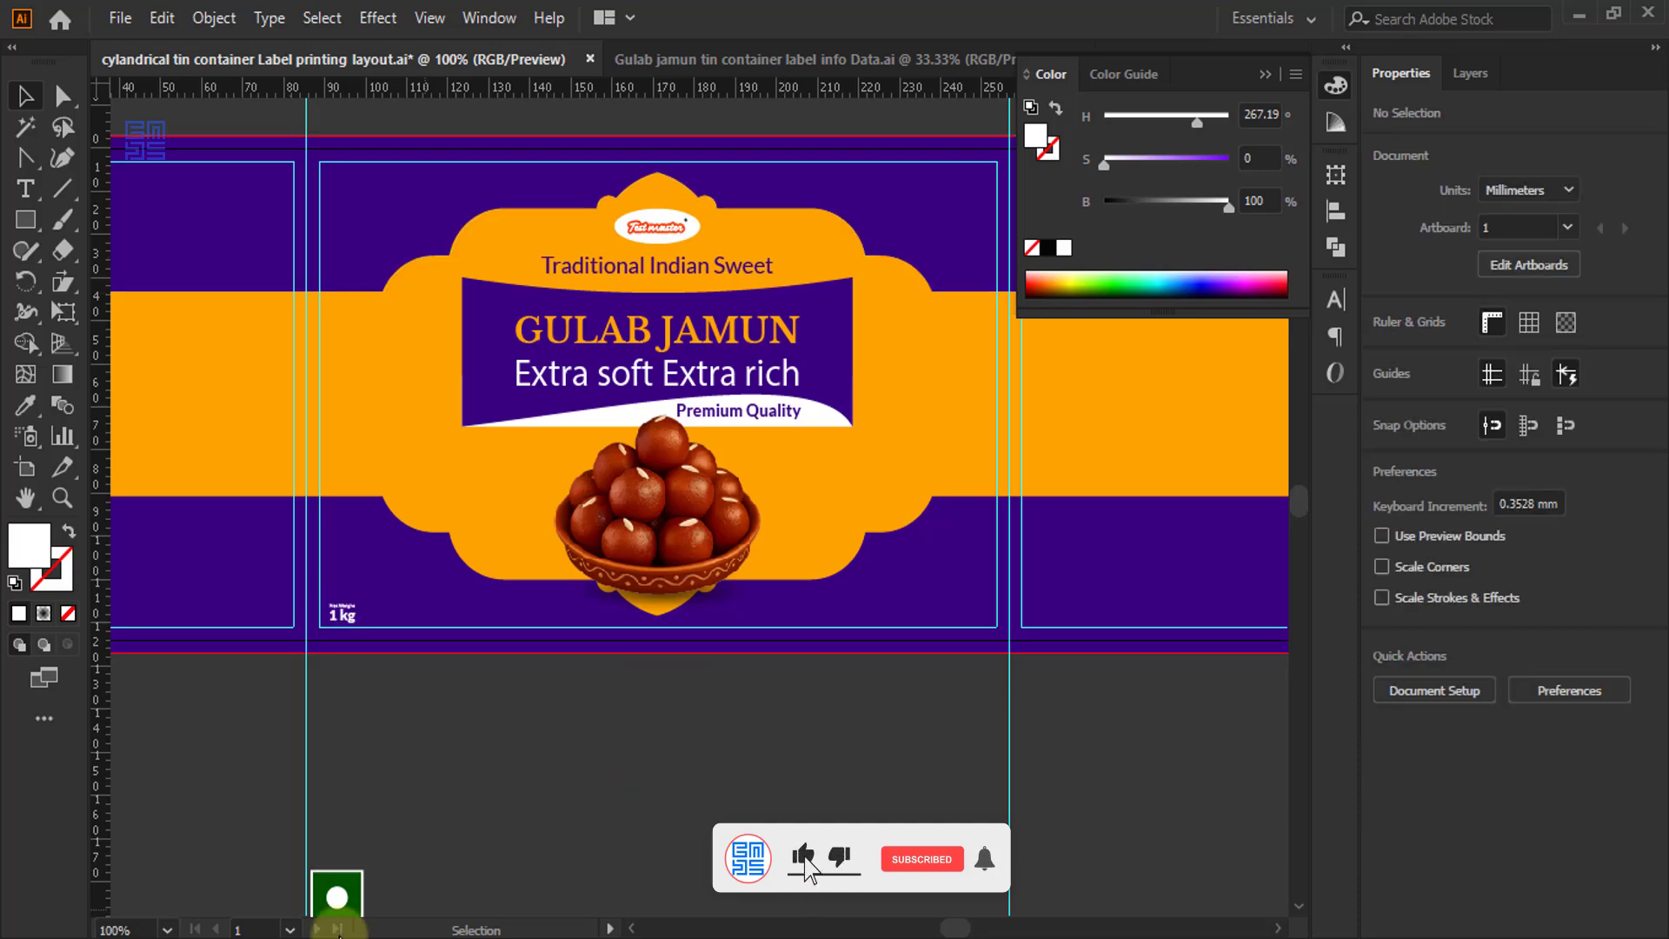
# - Place the green square vegetarian mark in the front panel's upper-left corner, brought to front and scaled to about 5.5 mm wide
pyautogui.moveTo(352, 908); pyautogui.dragTo(376, 213)
pyautogui.hotkey('ctrl', '+')
pyautogui.hotkey('ctrl', '+')
pyautogui.hotkey('ctrl', '+')
pyautogui.rightClick(454, 350)
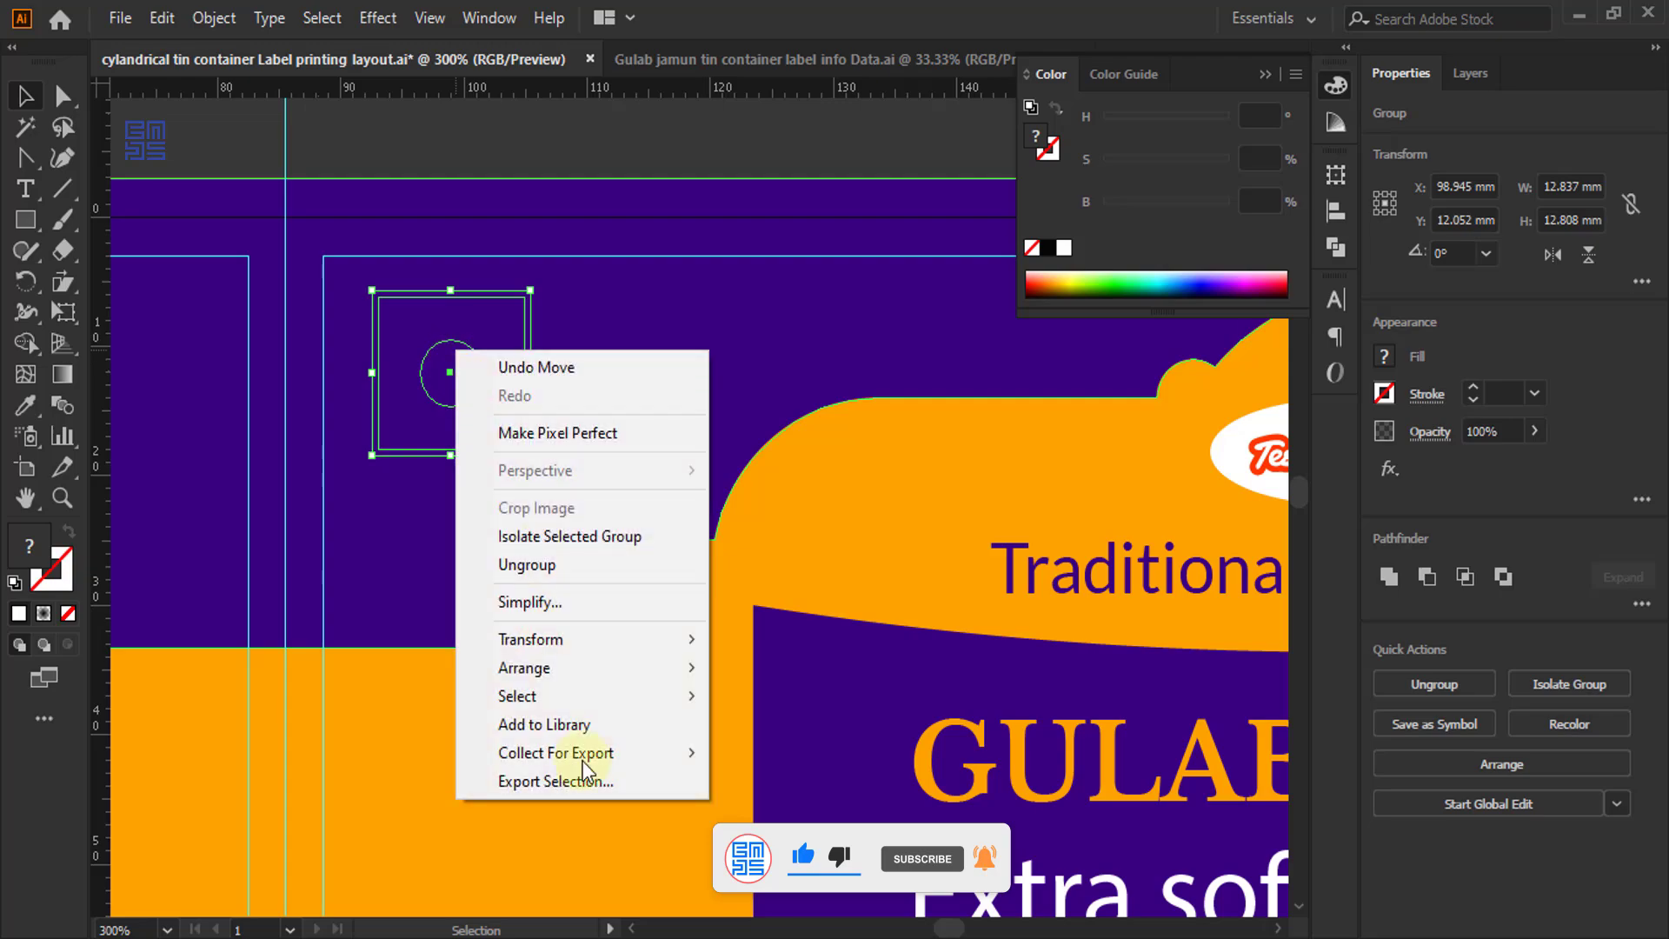
pyautogui.moveTo(639, 668)
pyautogui.click(828, 665)
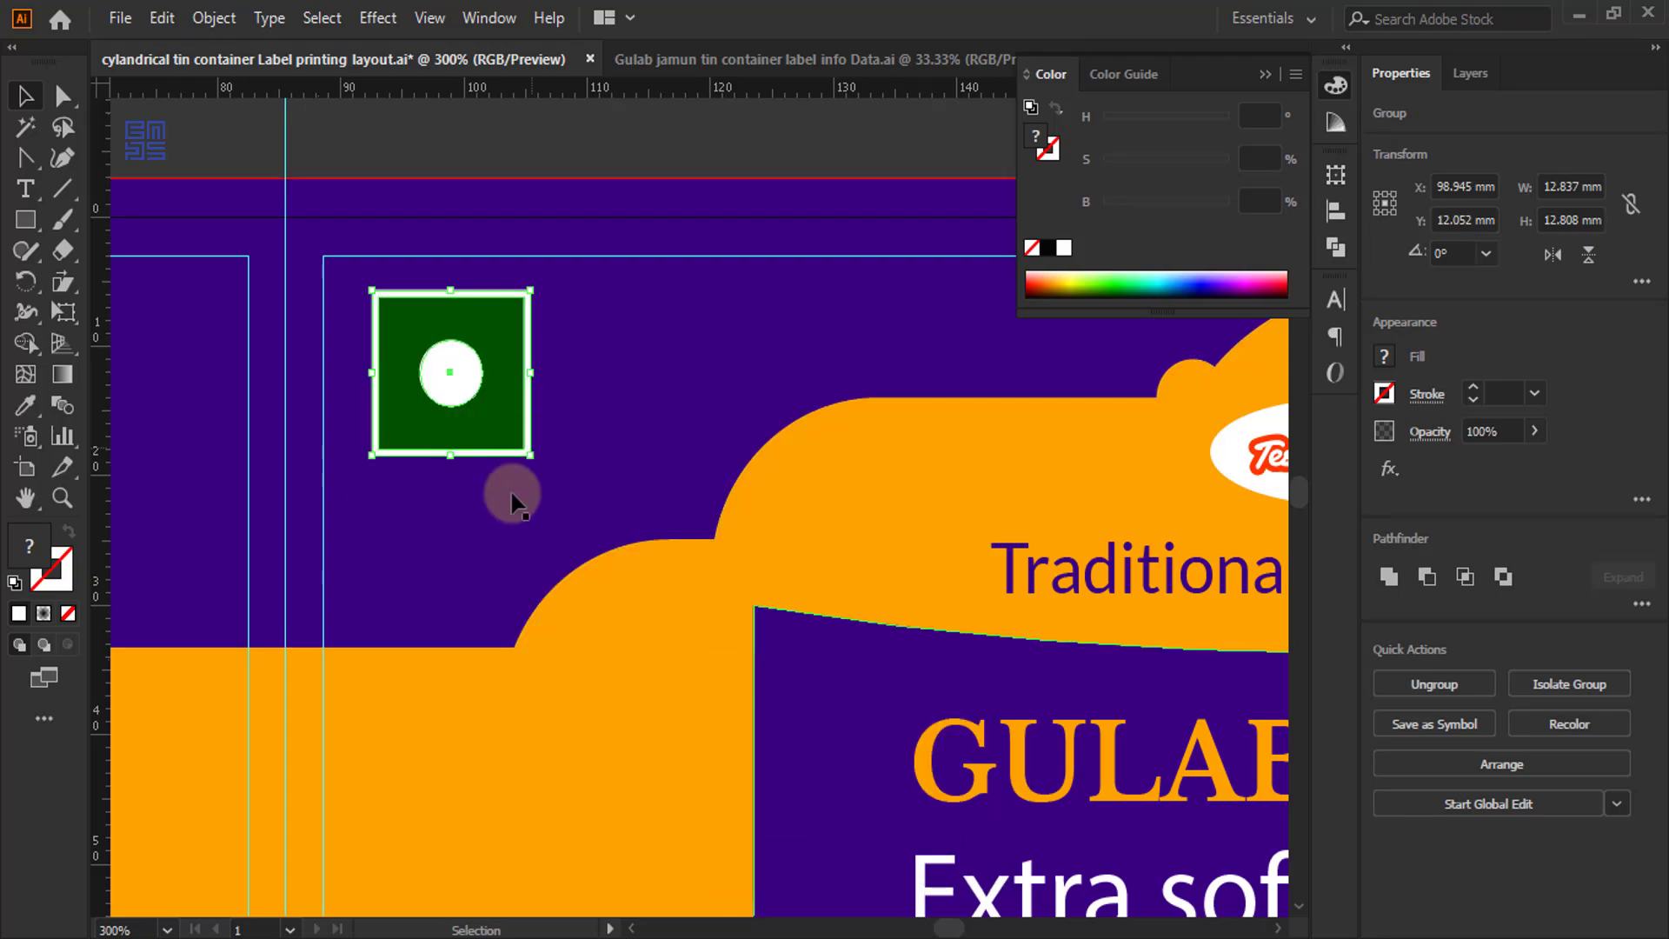
pyautogui.moveTo(527, 453); pyautogui.dragTo(333, 242)
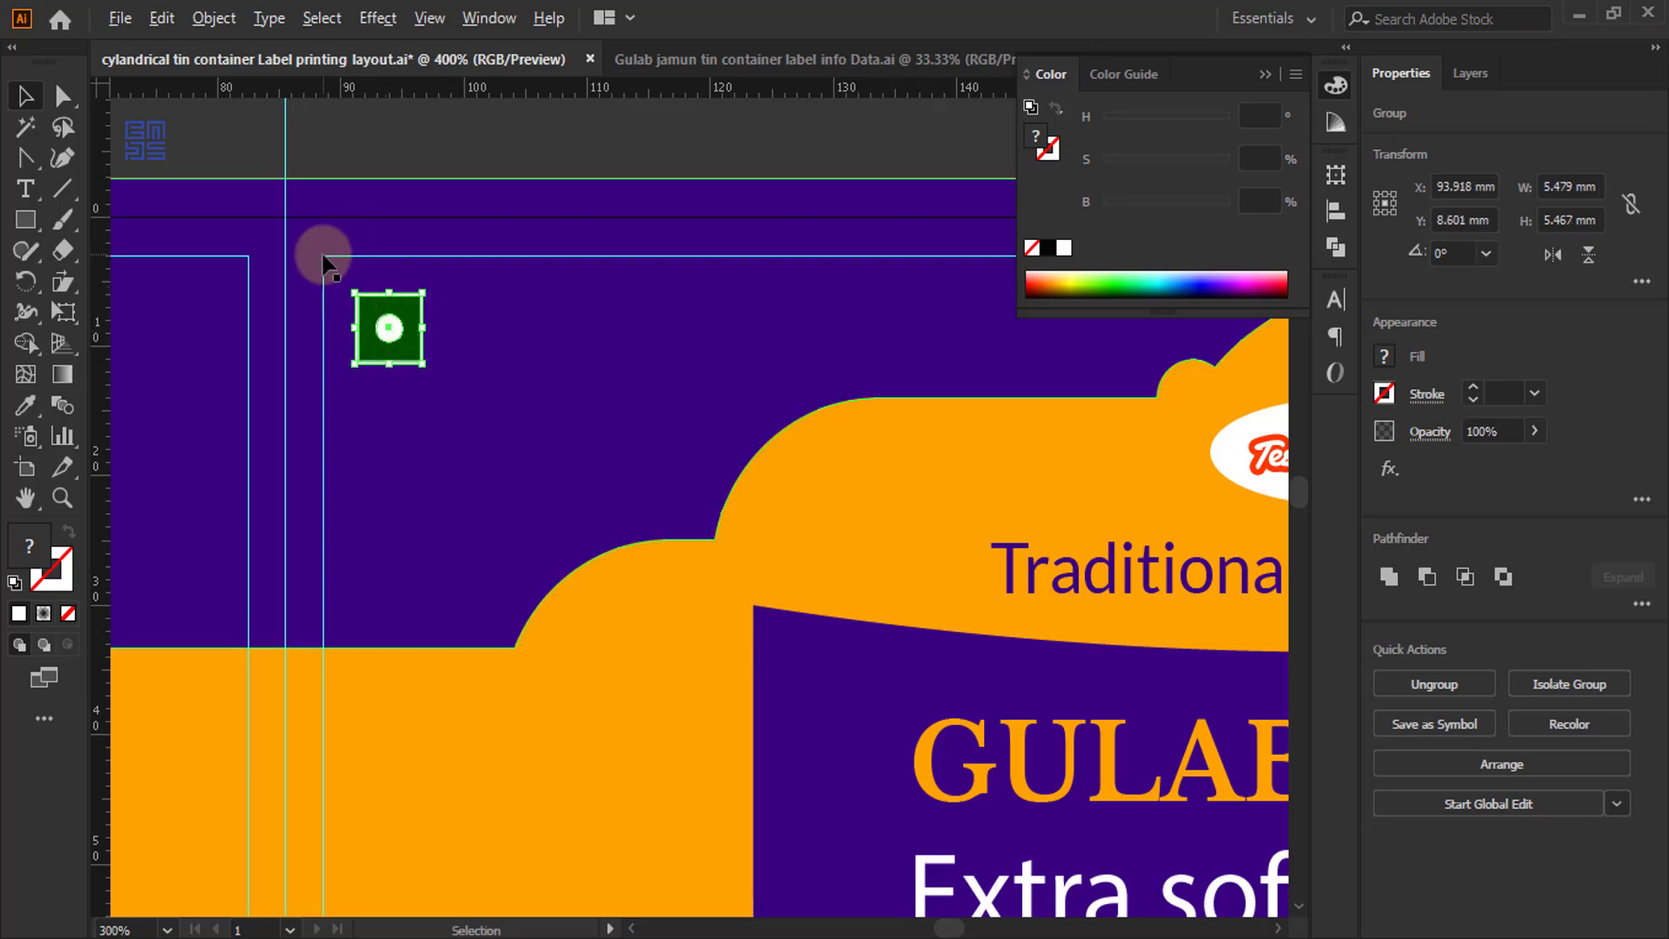
# - Examine the vegetarian mark's position against the front panel's margin guides and the overall label layout
pyautogui.scroll(1, 323, 261)
pyautogui.scroll(1, 341, 261)
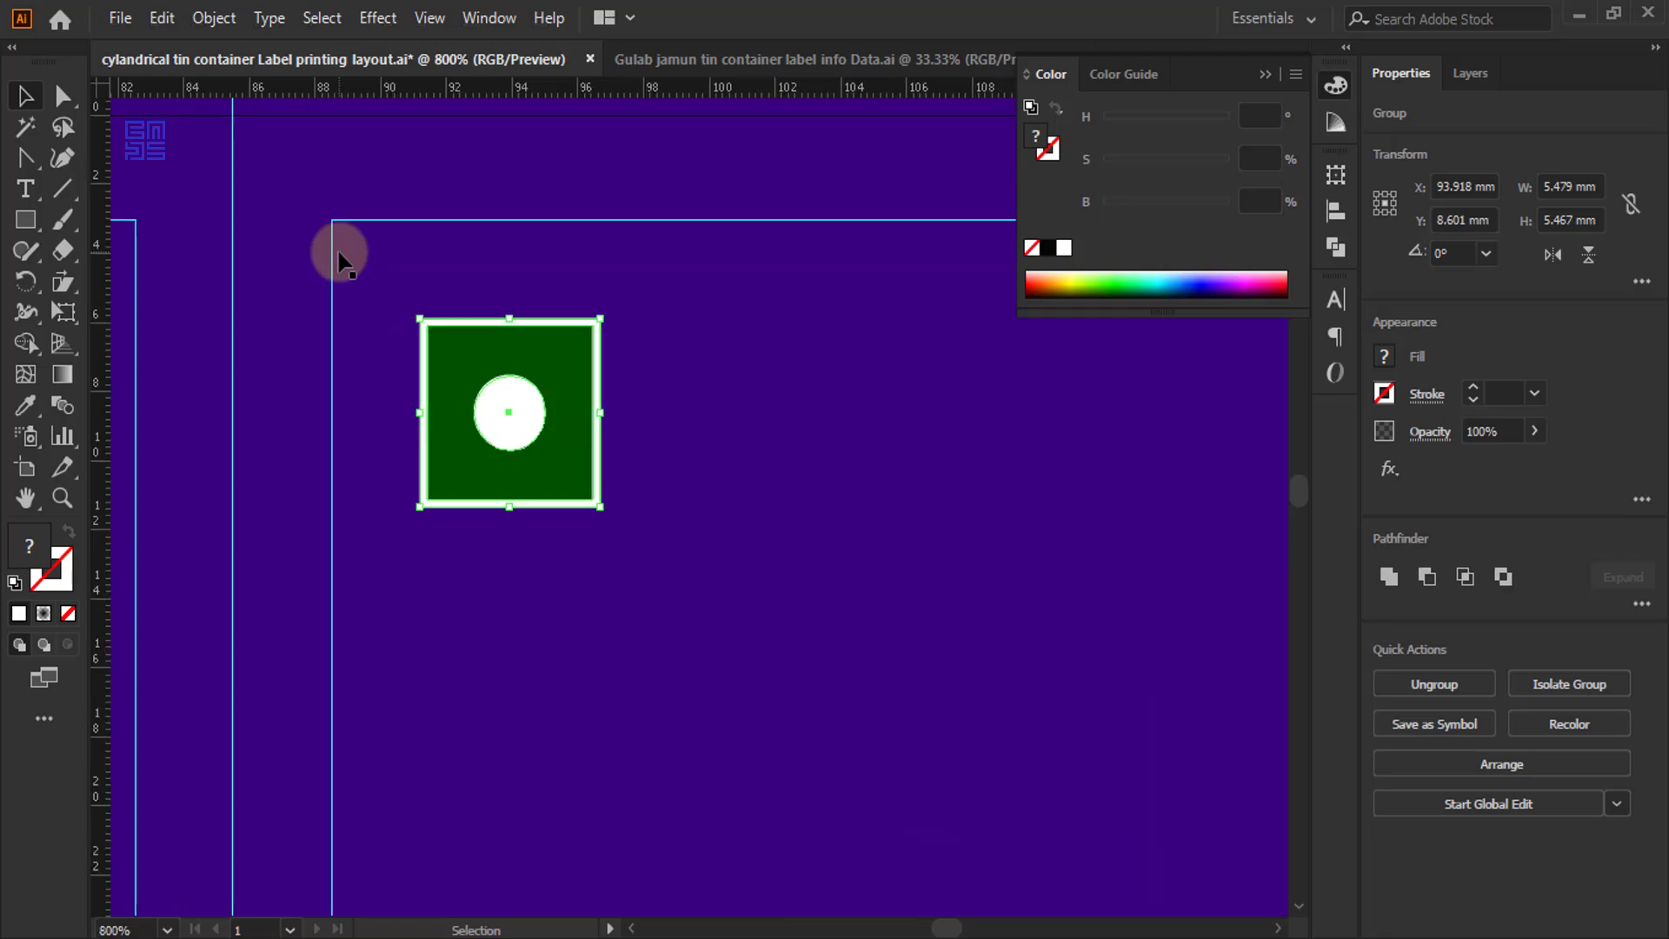
pyautogui.scroll(-2, 335, 257)
pyautogui.scroll(-1, 334, 259)
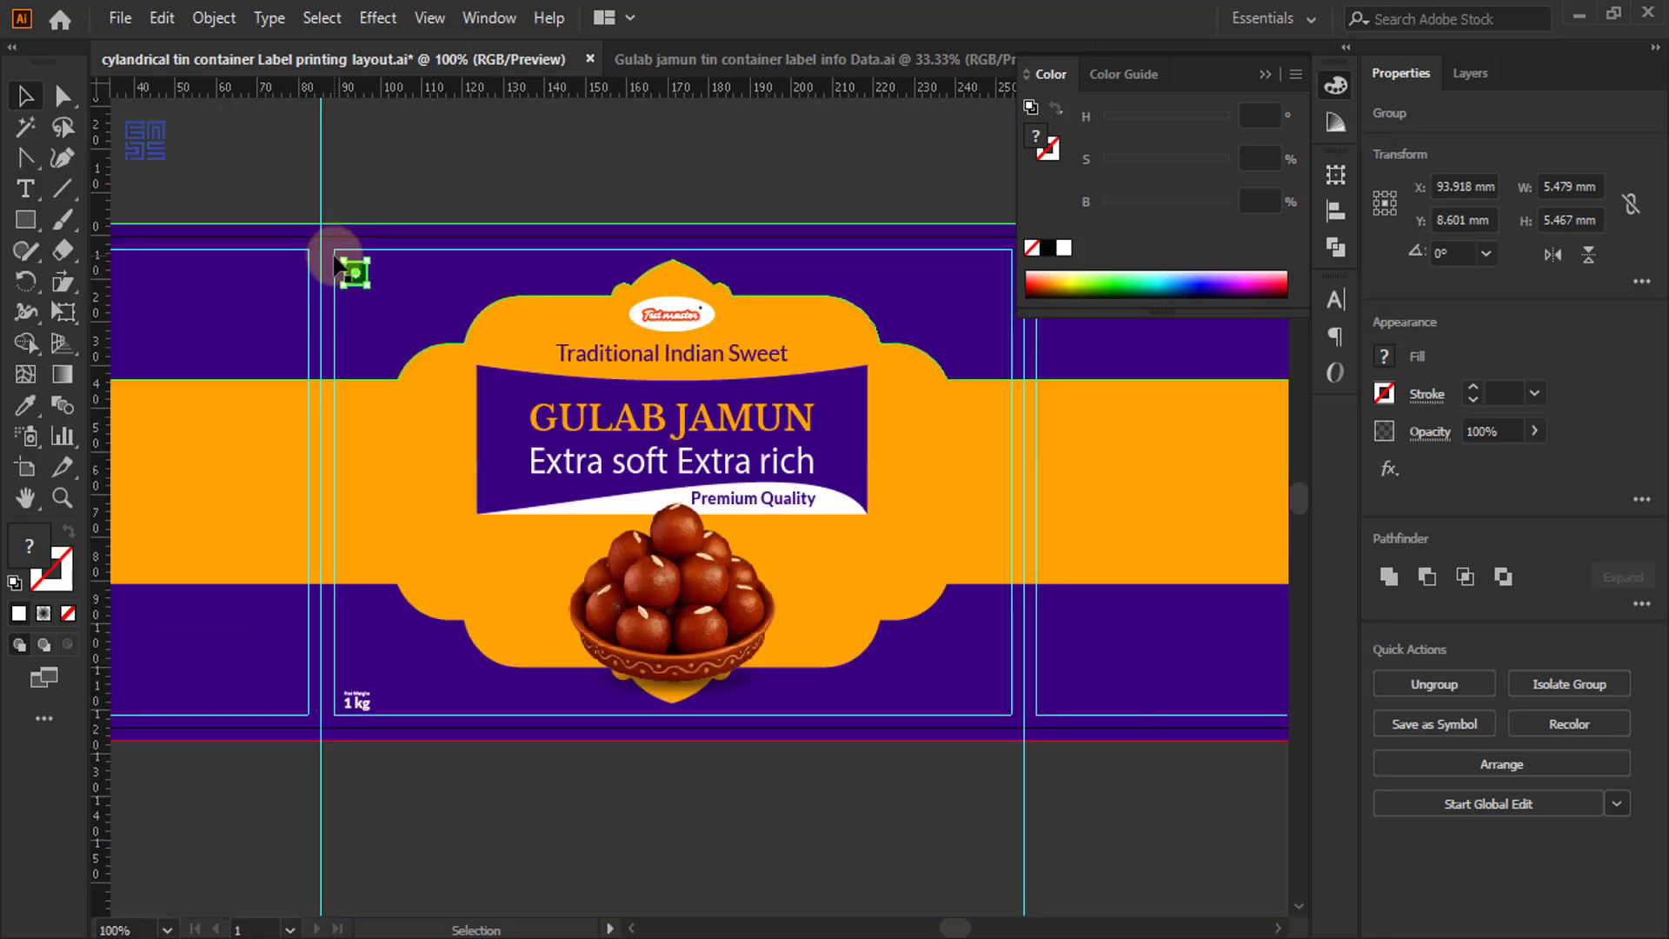
pyautogui.scroll(-1, 487, 447)
pyautogui.click(569, 712)
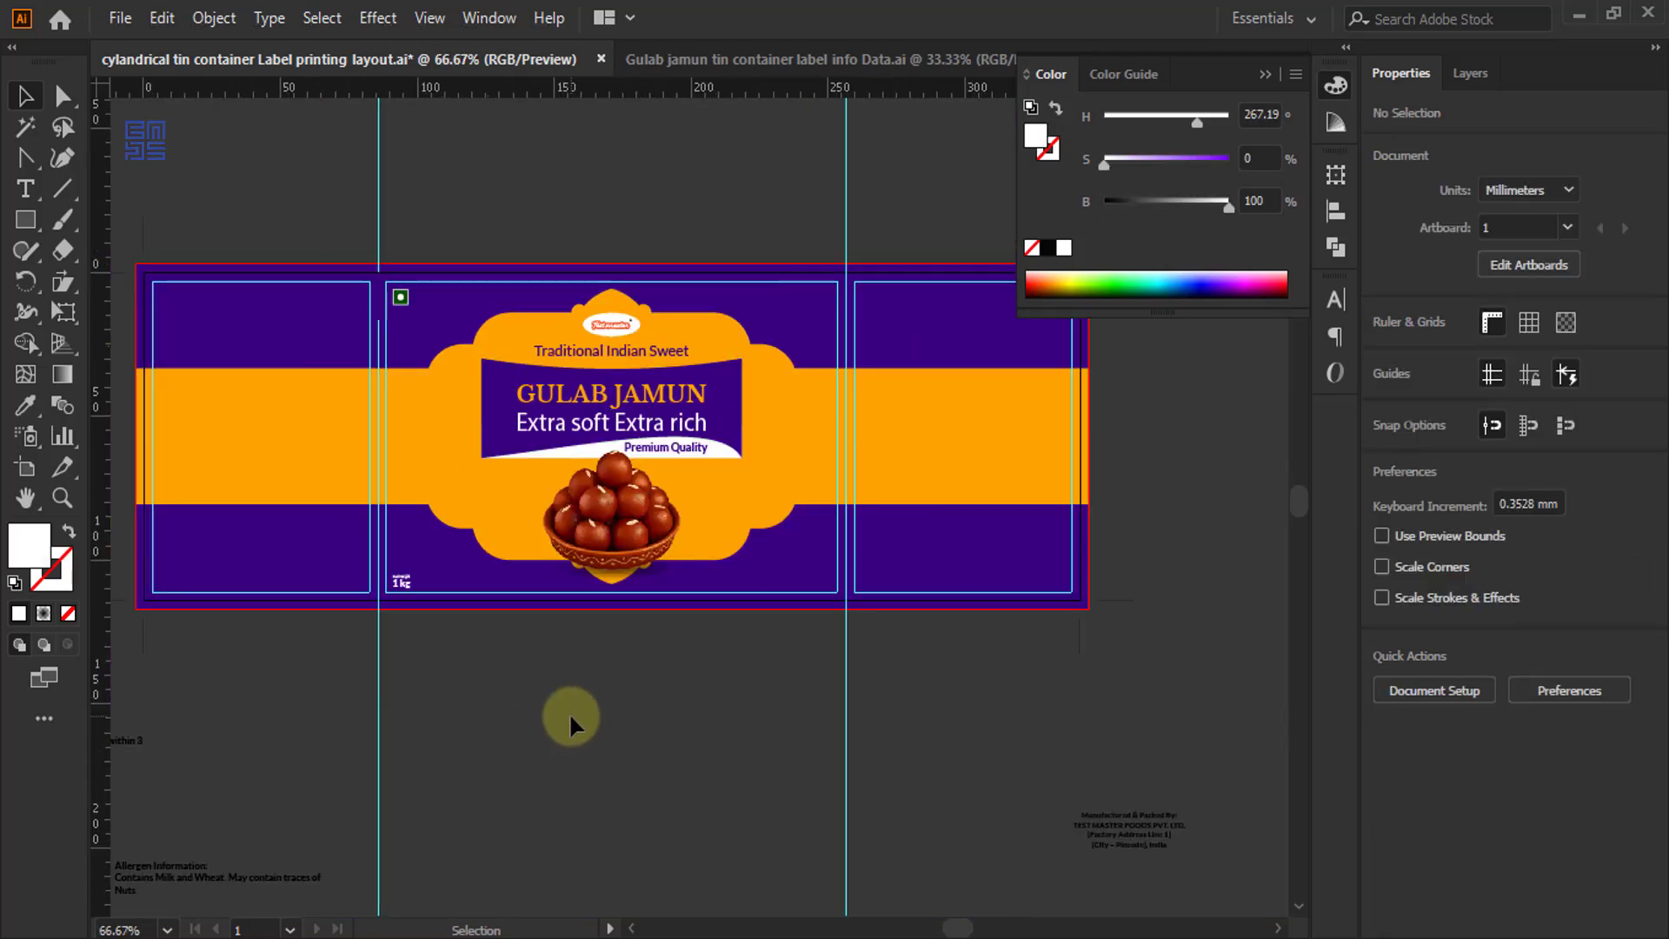
pyautogui.scroll(1, 315, 234)
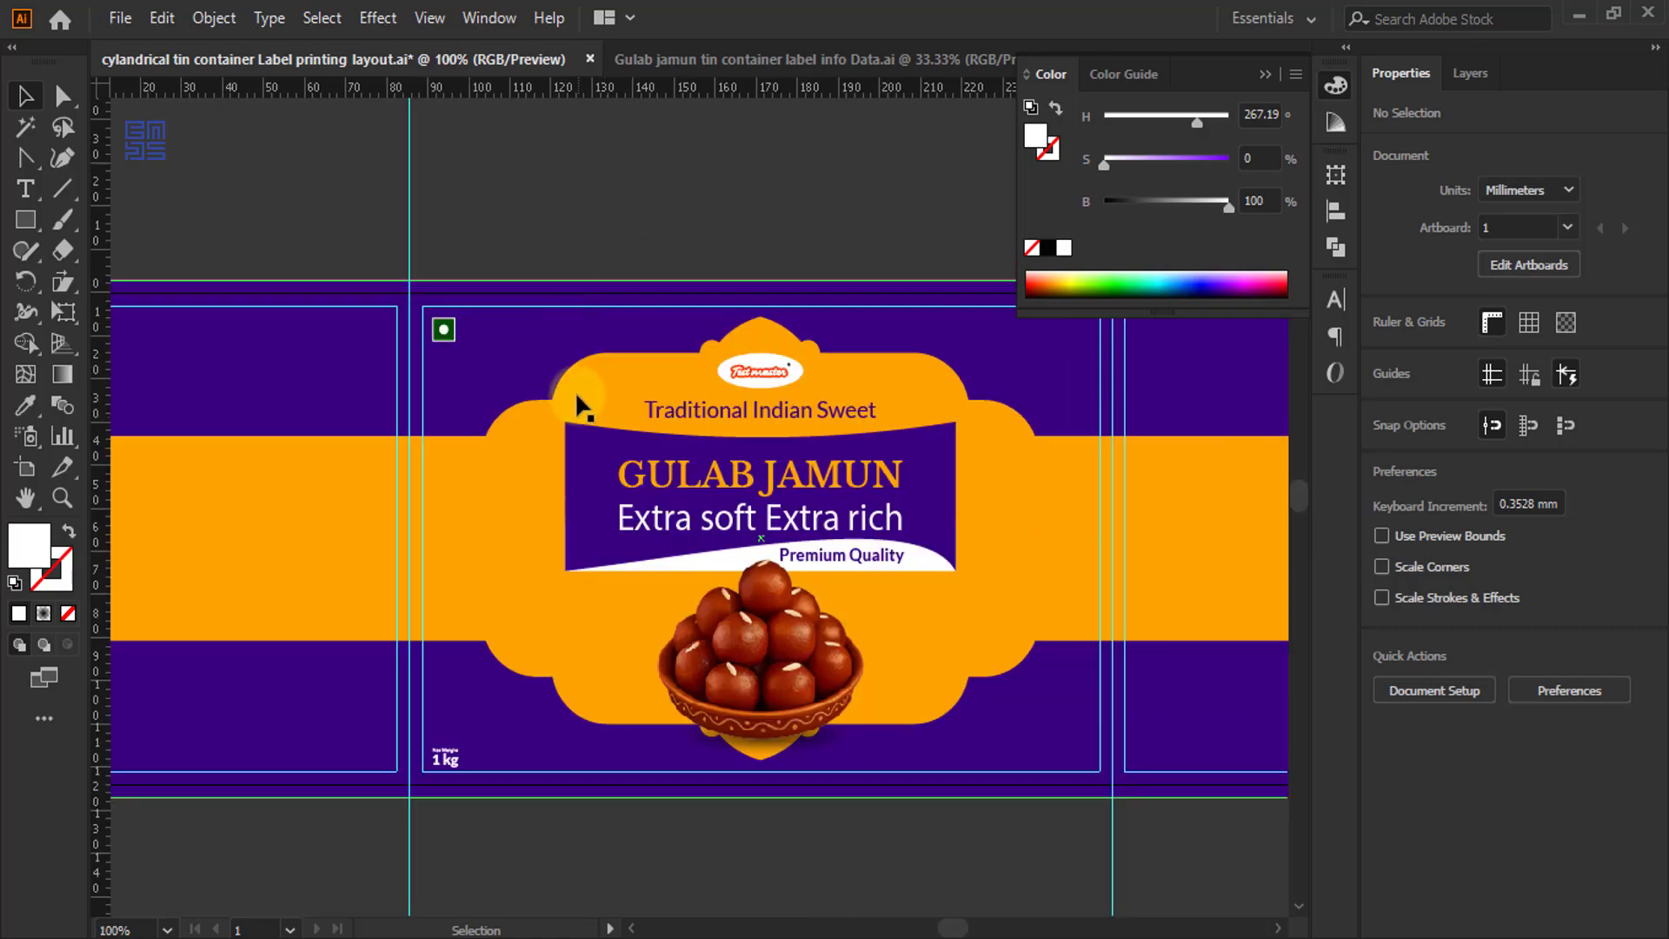
pyautogui.scroll(3, 556, 322)
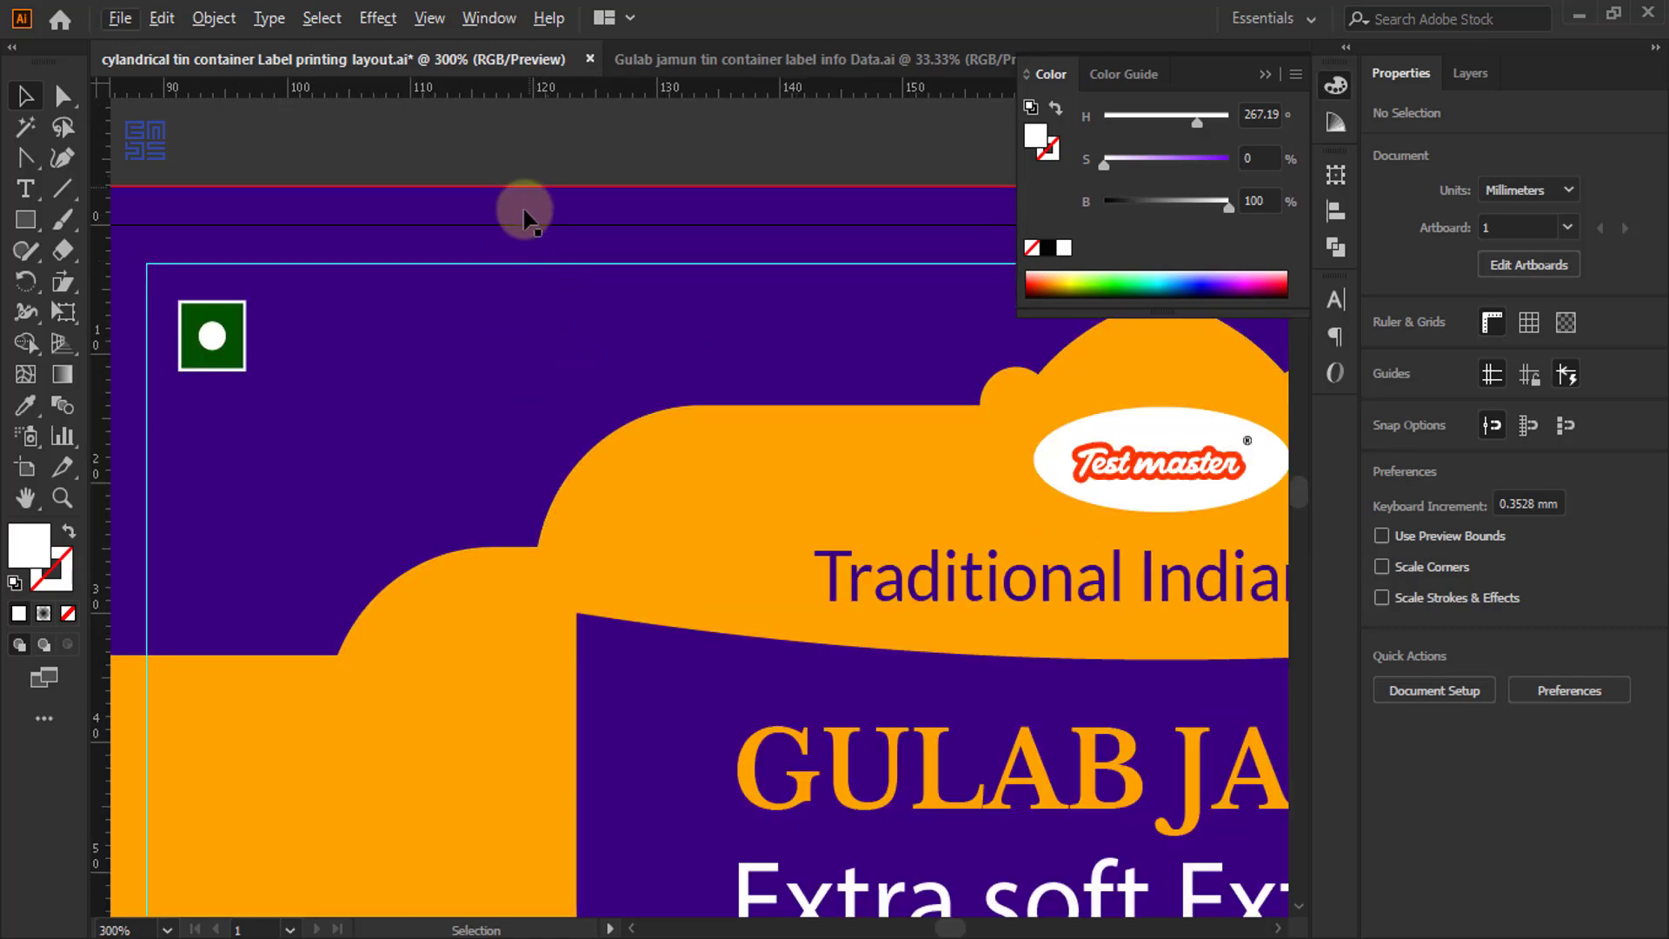
pyautogui.scroll(-4, 487, 239)
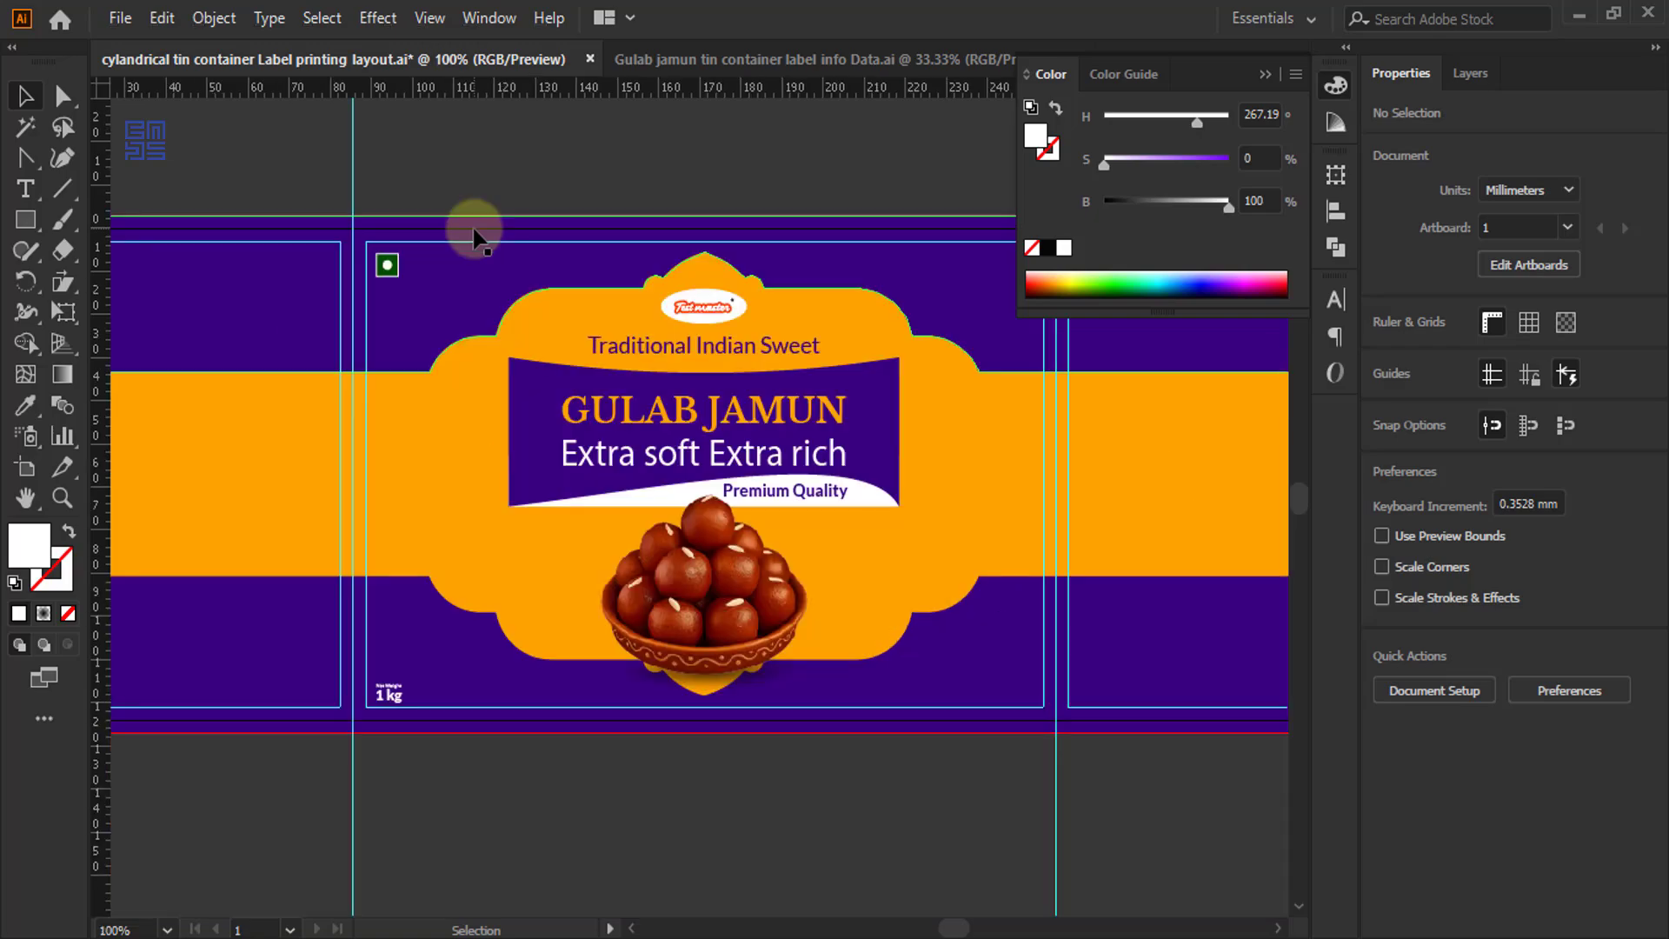
pyautogui.scroll(-2, 665, 681)
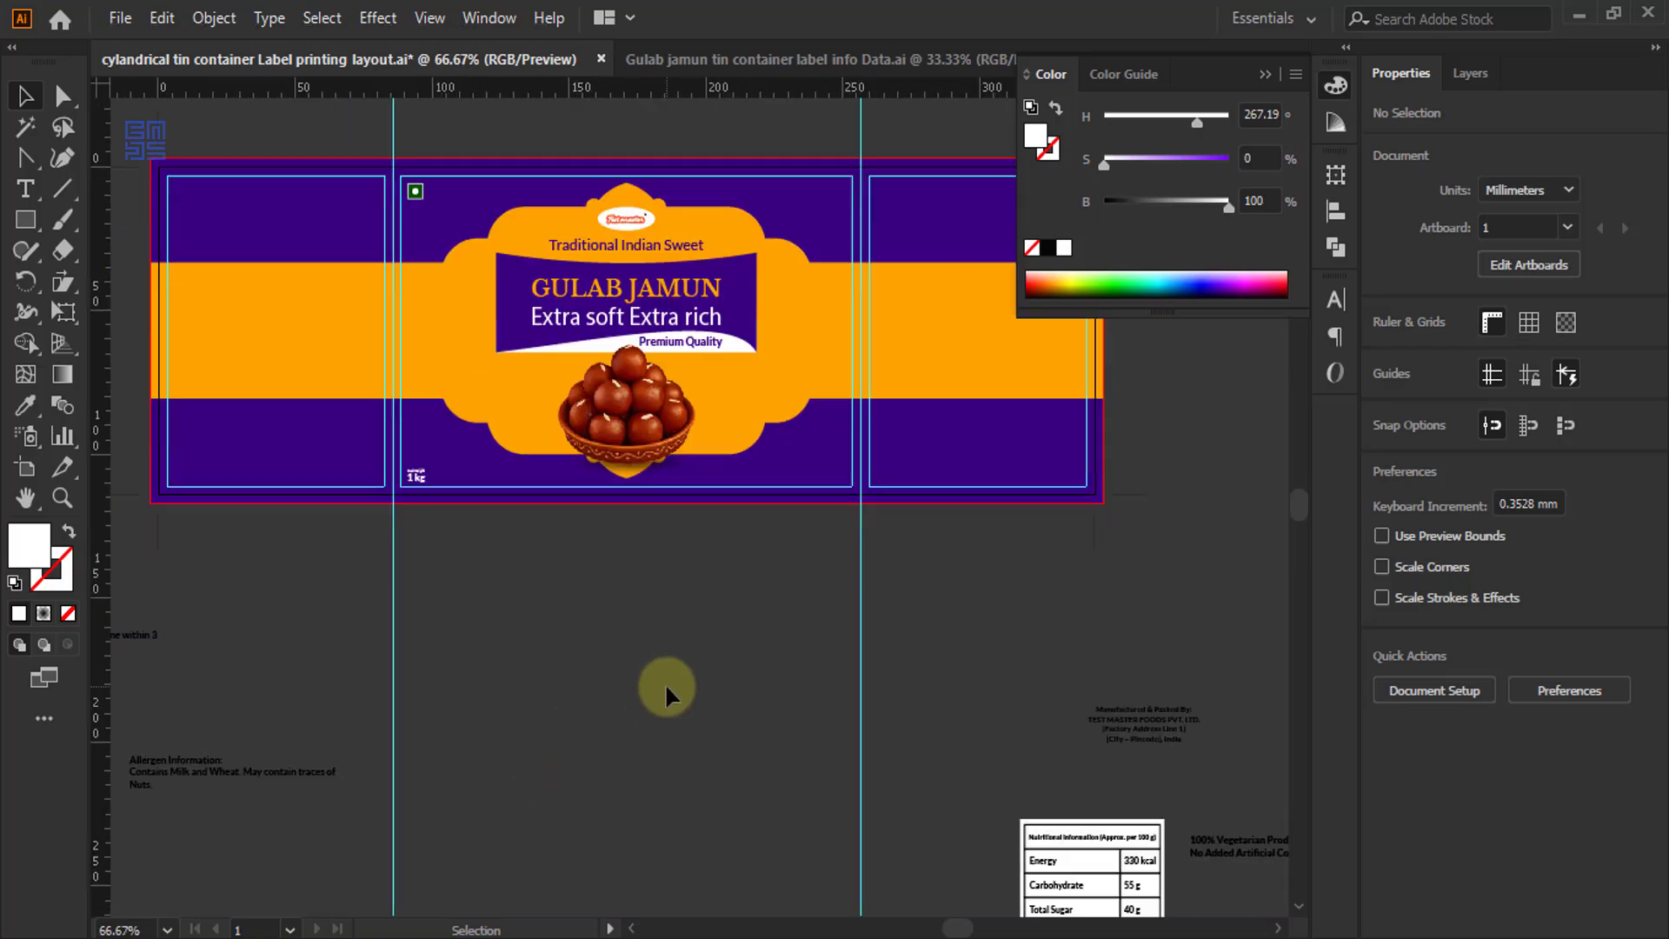
# - Look up the remaining front panel wording after the net weight in the Notepad label data, and return to the label layout
pyautogui.click(332, 866)
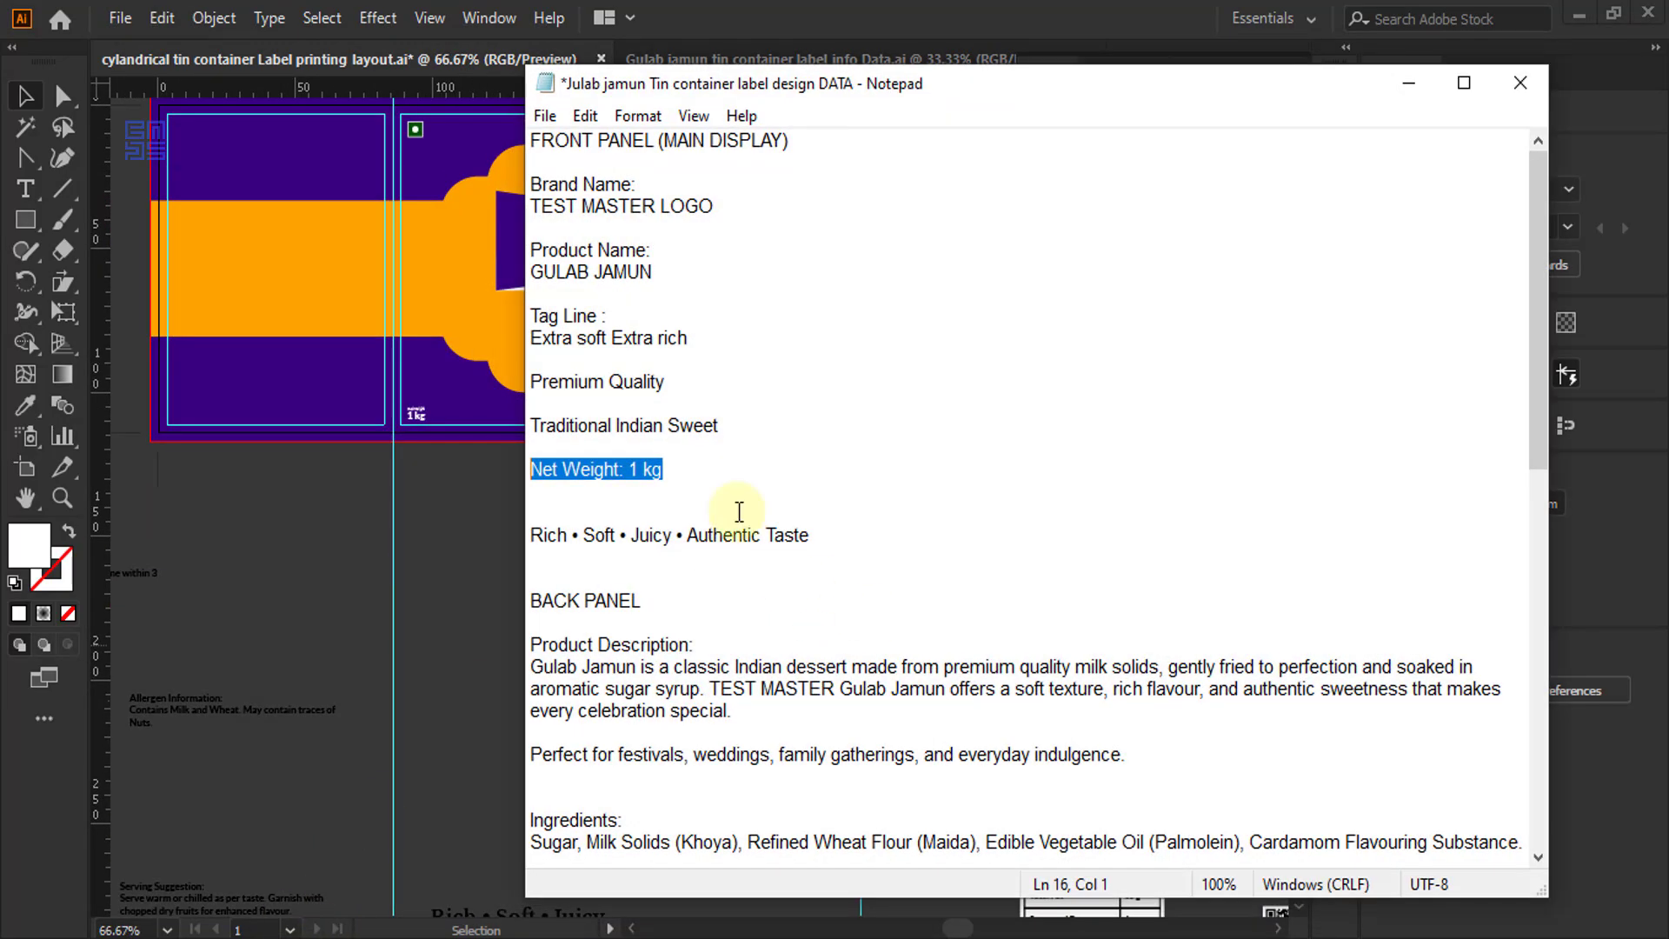
pyautogui.scroll(-2, 773, 532)
pyautogui.moveTo(811, 402); pyautogui.dragTo(440, 418)
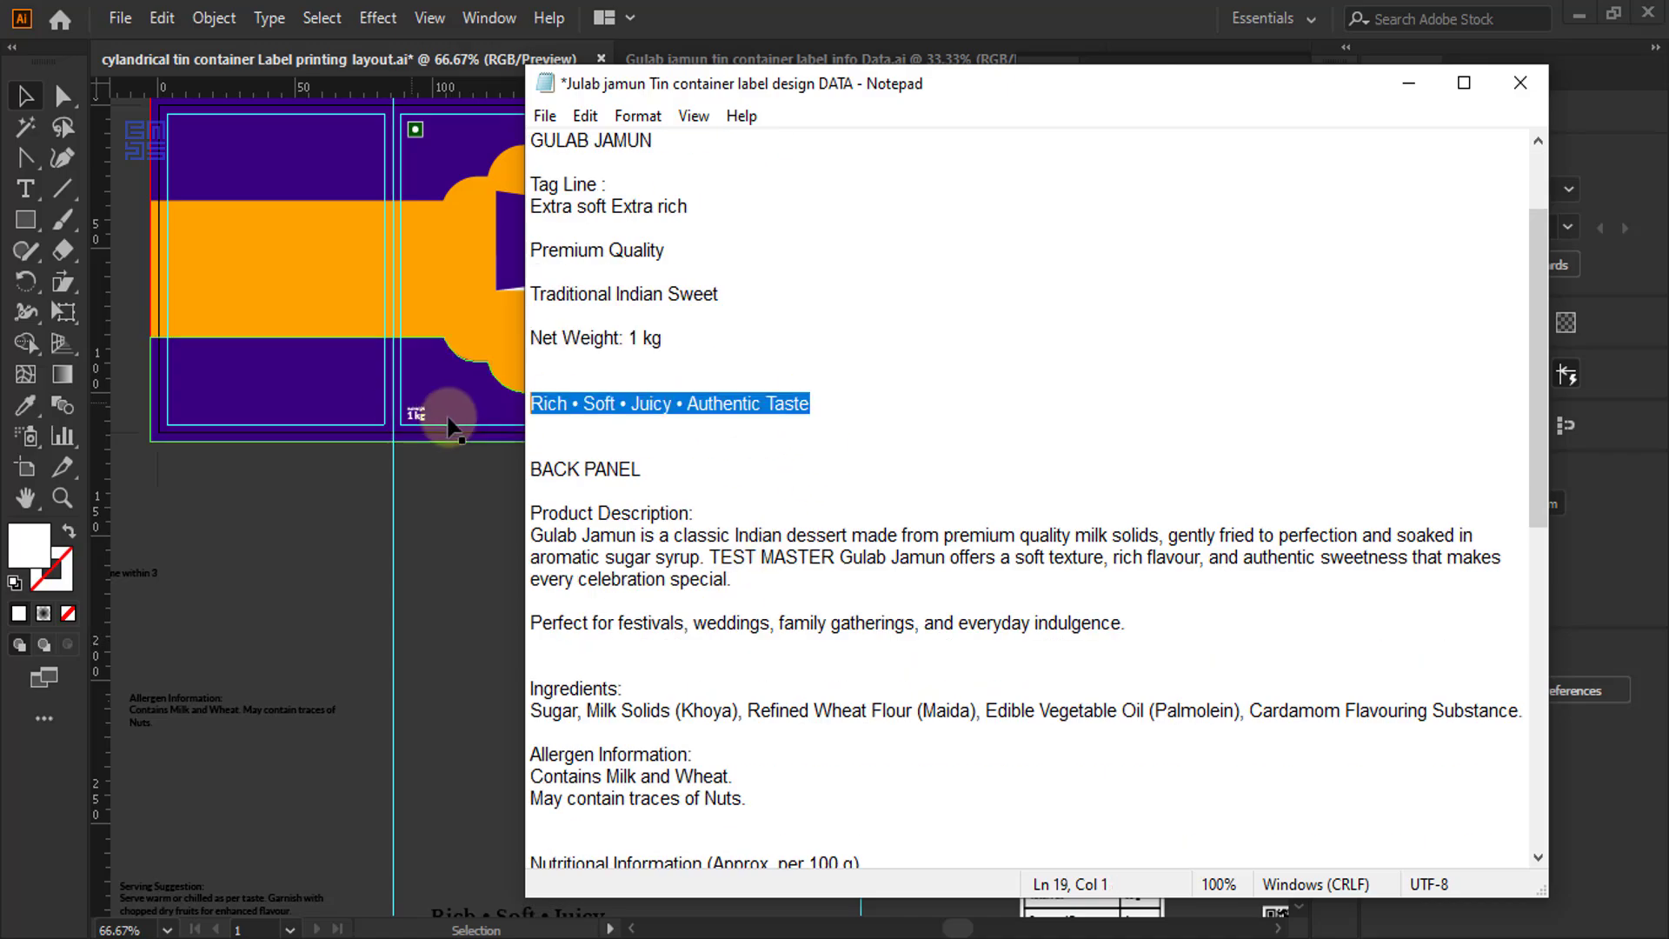
pyautogui.click(1408, 83)
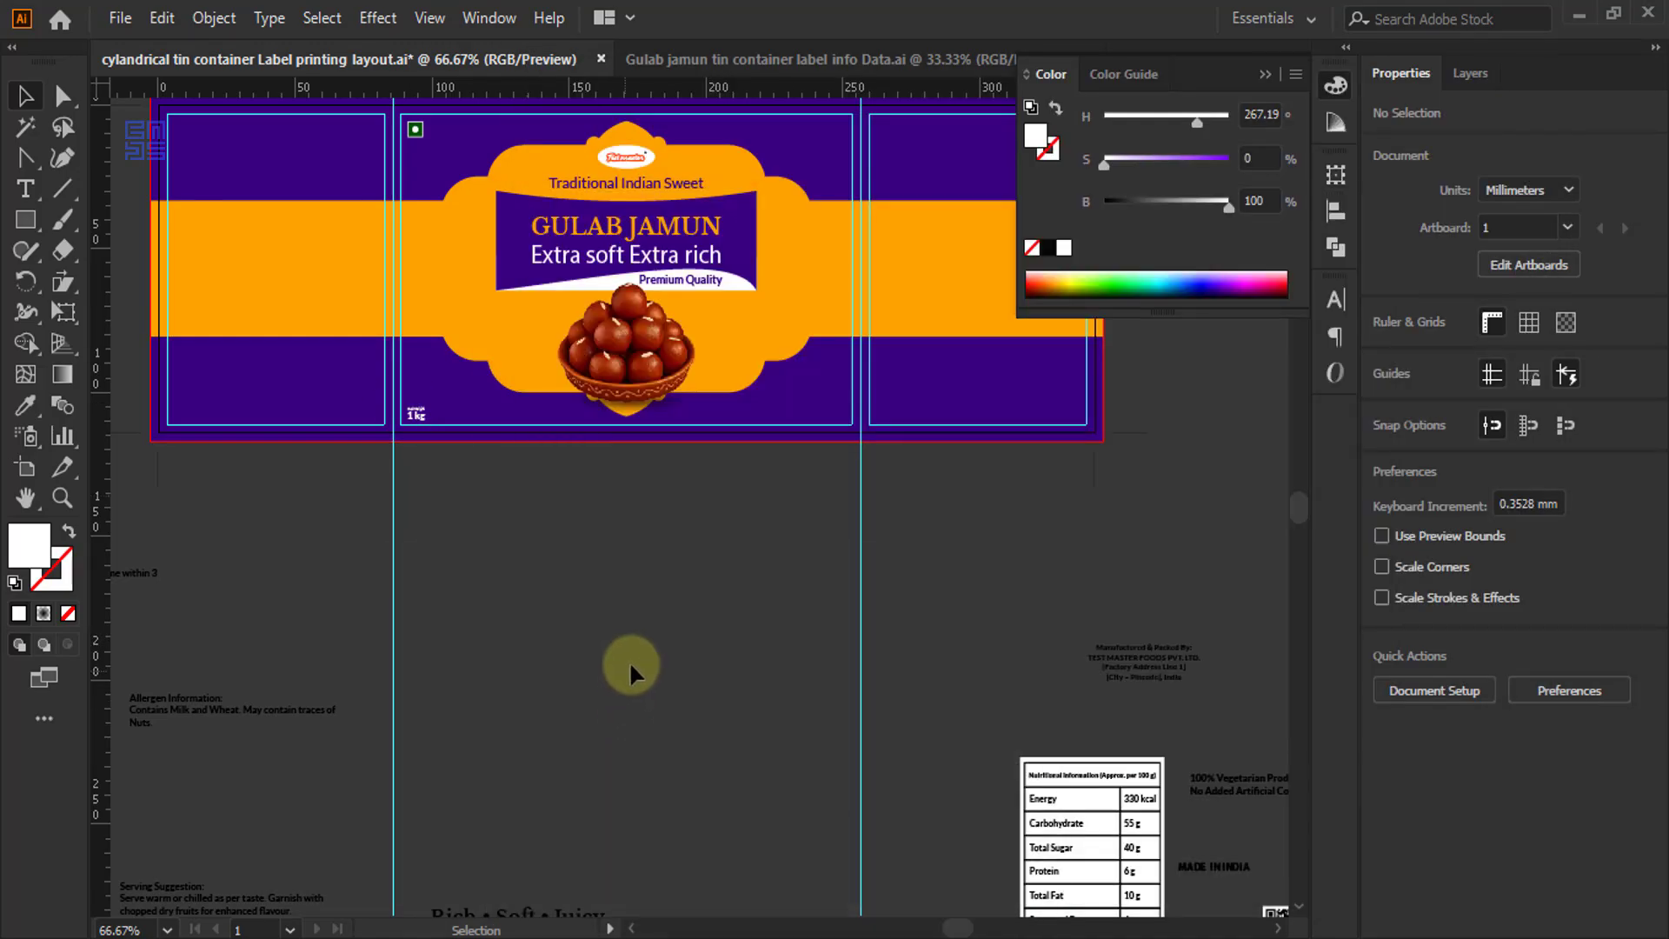
# - Move the "Rich • Soft • Juicy" and "Authentic Taste" texts together to just below the front panel, at about X 186.9 mm, Y 148.4 mm
pyautogui.scroll(-4, 650, 653)
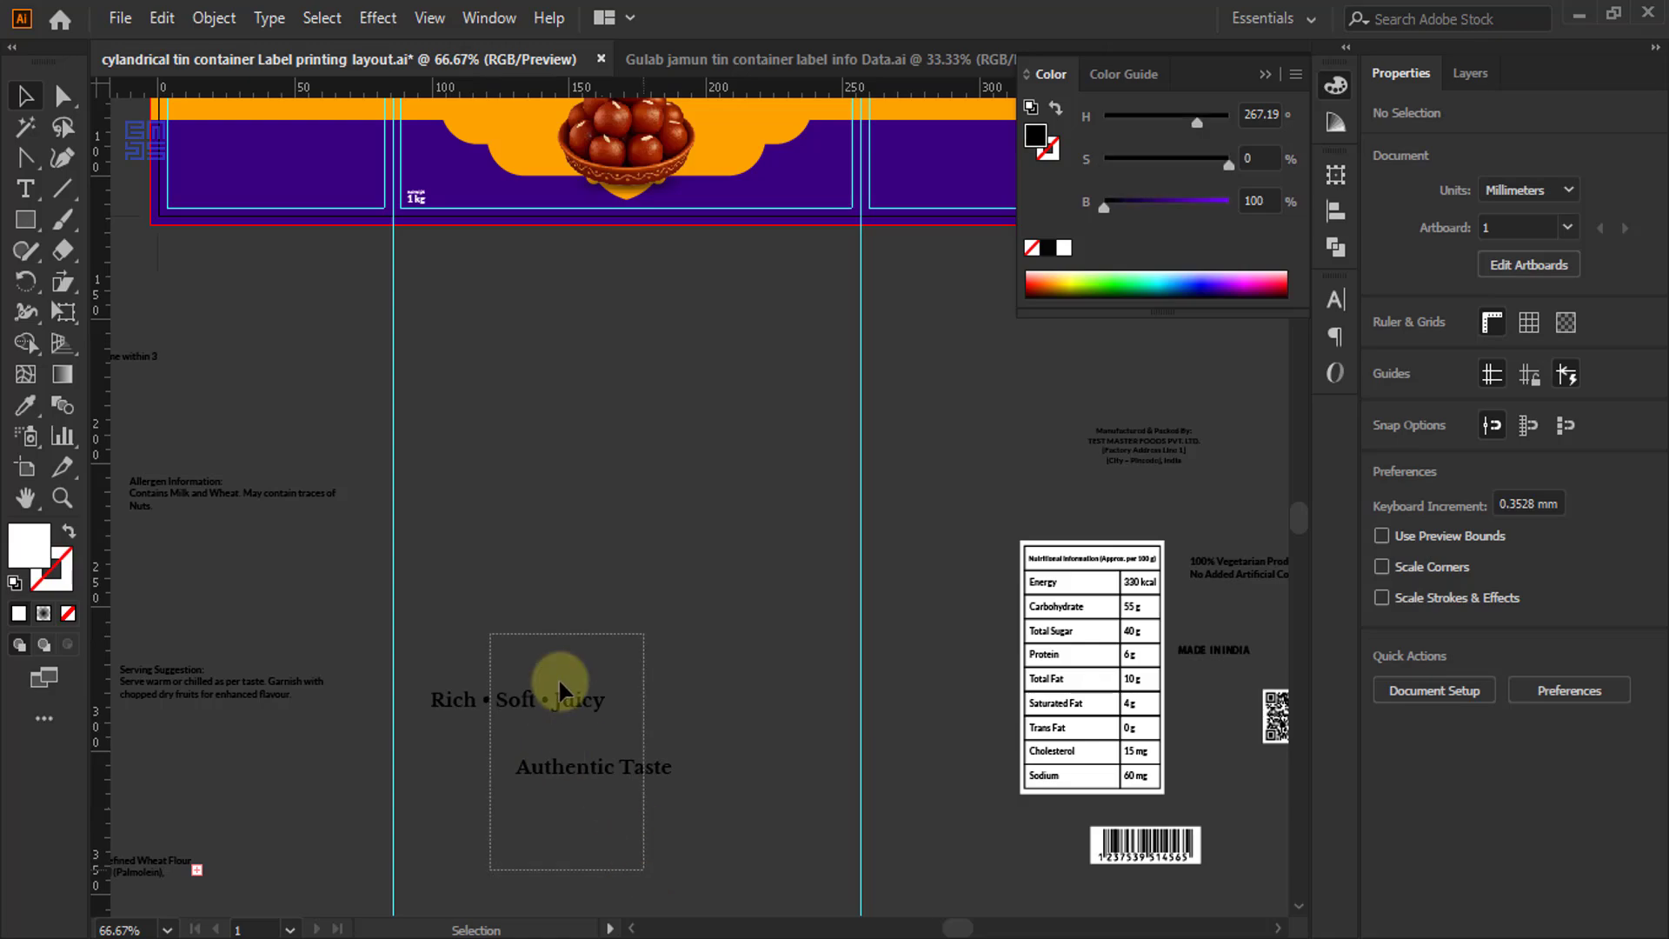
pyautogui.moveTo(576, 701); pyautogui.dragTo(695, 282)
pyautogui.scroll(2, 695, 365)
pyautogui.scroll(4, 695, 365)
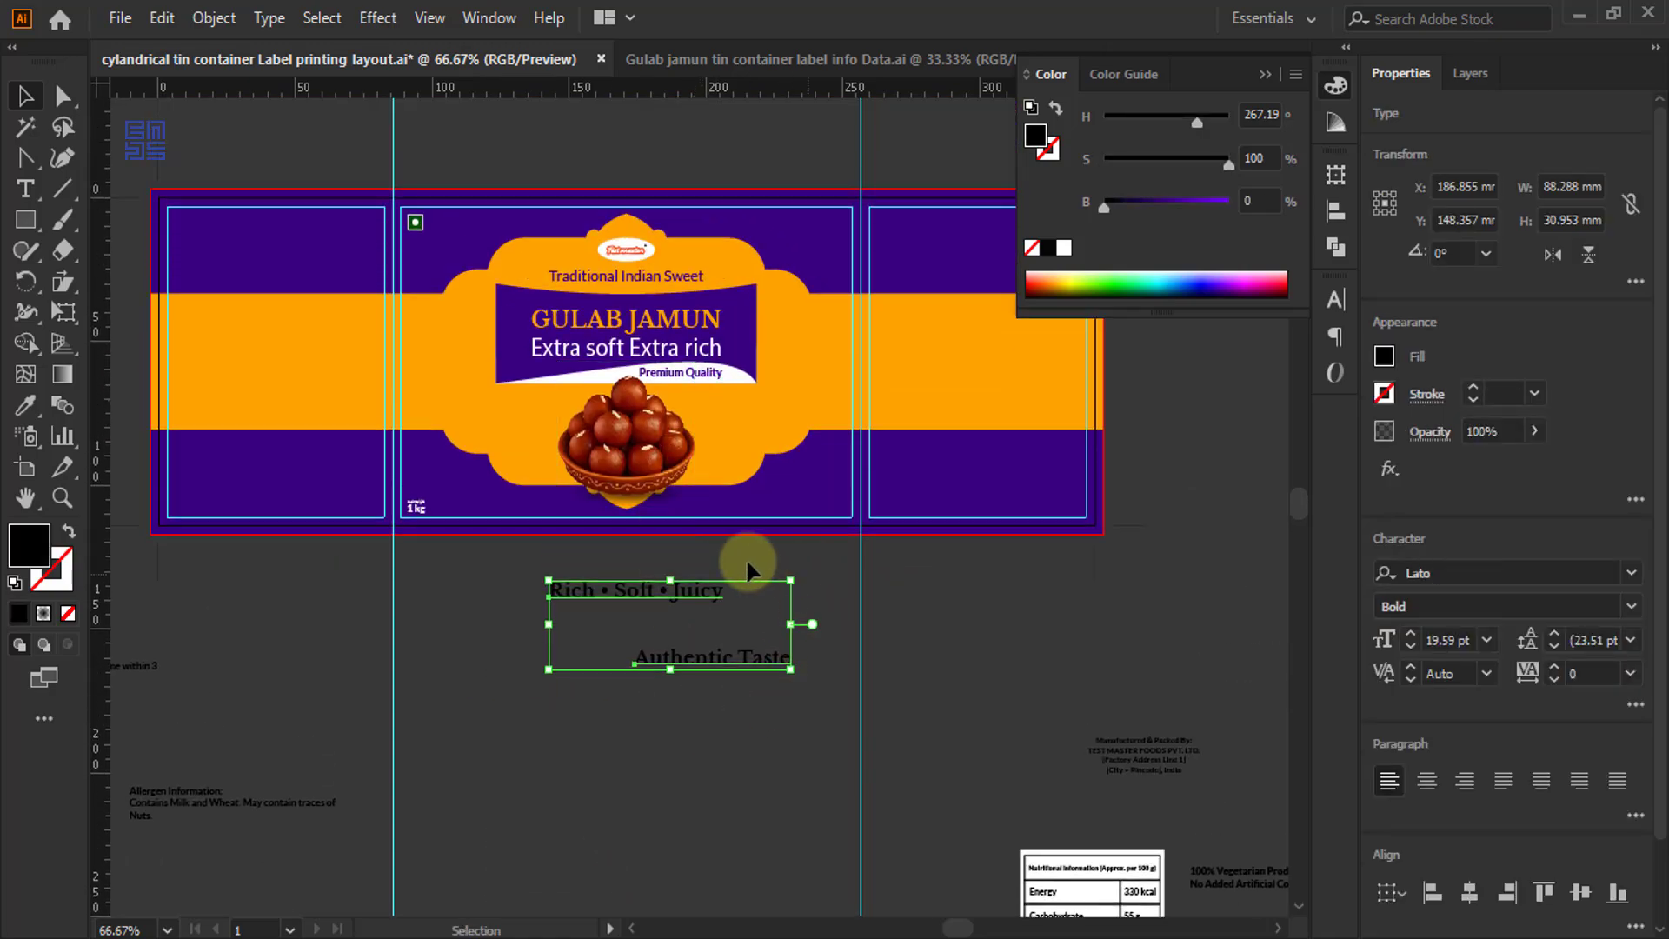
pyautogui.click(671, 551)
pyautogui.scroll(2, 673, 557)
pyautogui.scroll(-1, 671, 581)
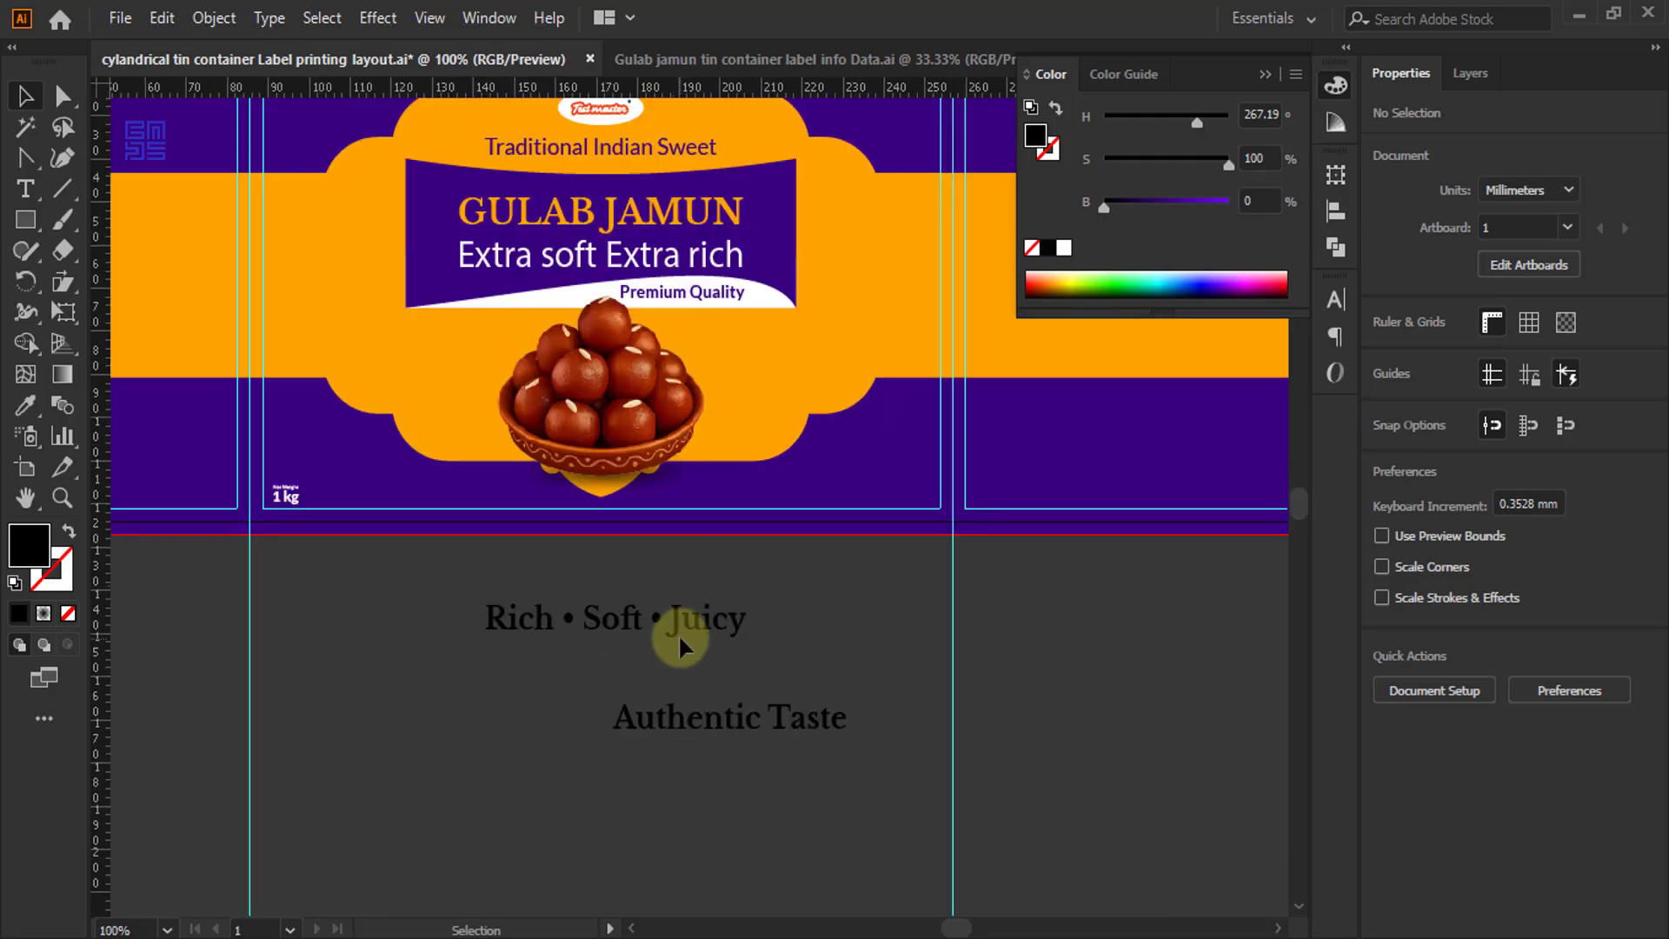
pyautogui.moveTo(680, 638); pyautogui.dragTo(521, 509)
pyautogui.moveTo(732, 727); pyautogui.dragTo(762, 620)
pyautogui.hotkey('ctrl', 'z')
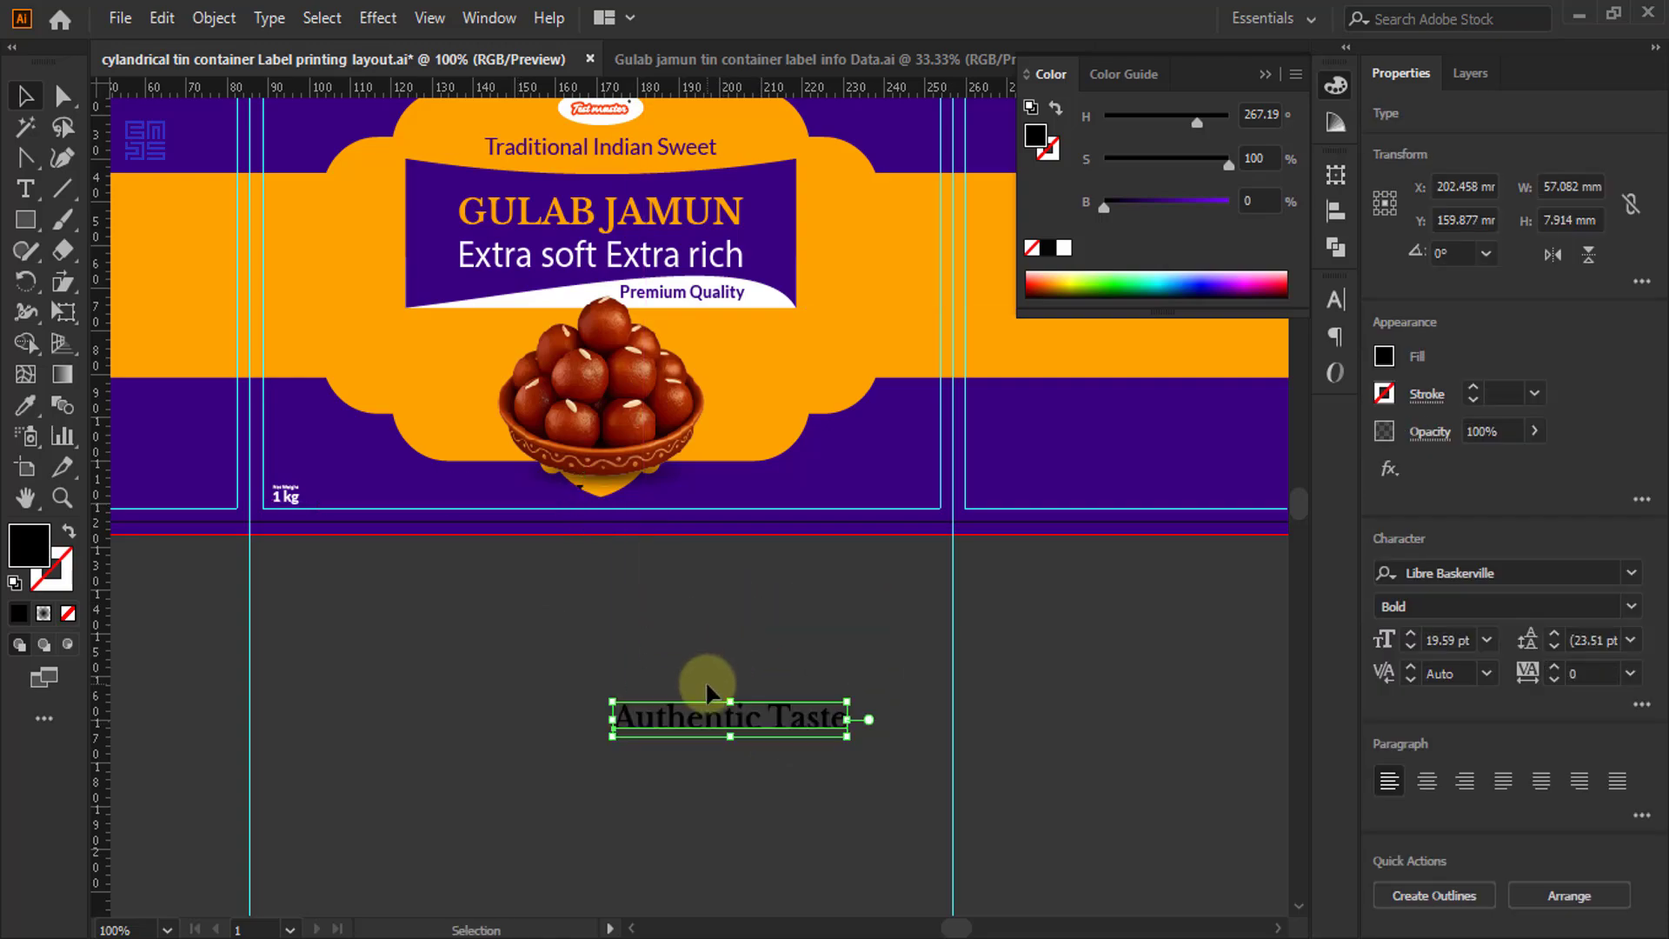
pyautogui.hotkey('ctrl', 'z')
# - Bring the "Rich • Soft • Juicy" and "Authentic Taste" texts to front and fill both with white
pyautogui.moveTo(833, 769); pyautogui.dragTo(832, 770)
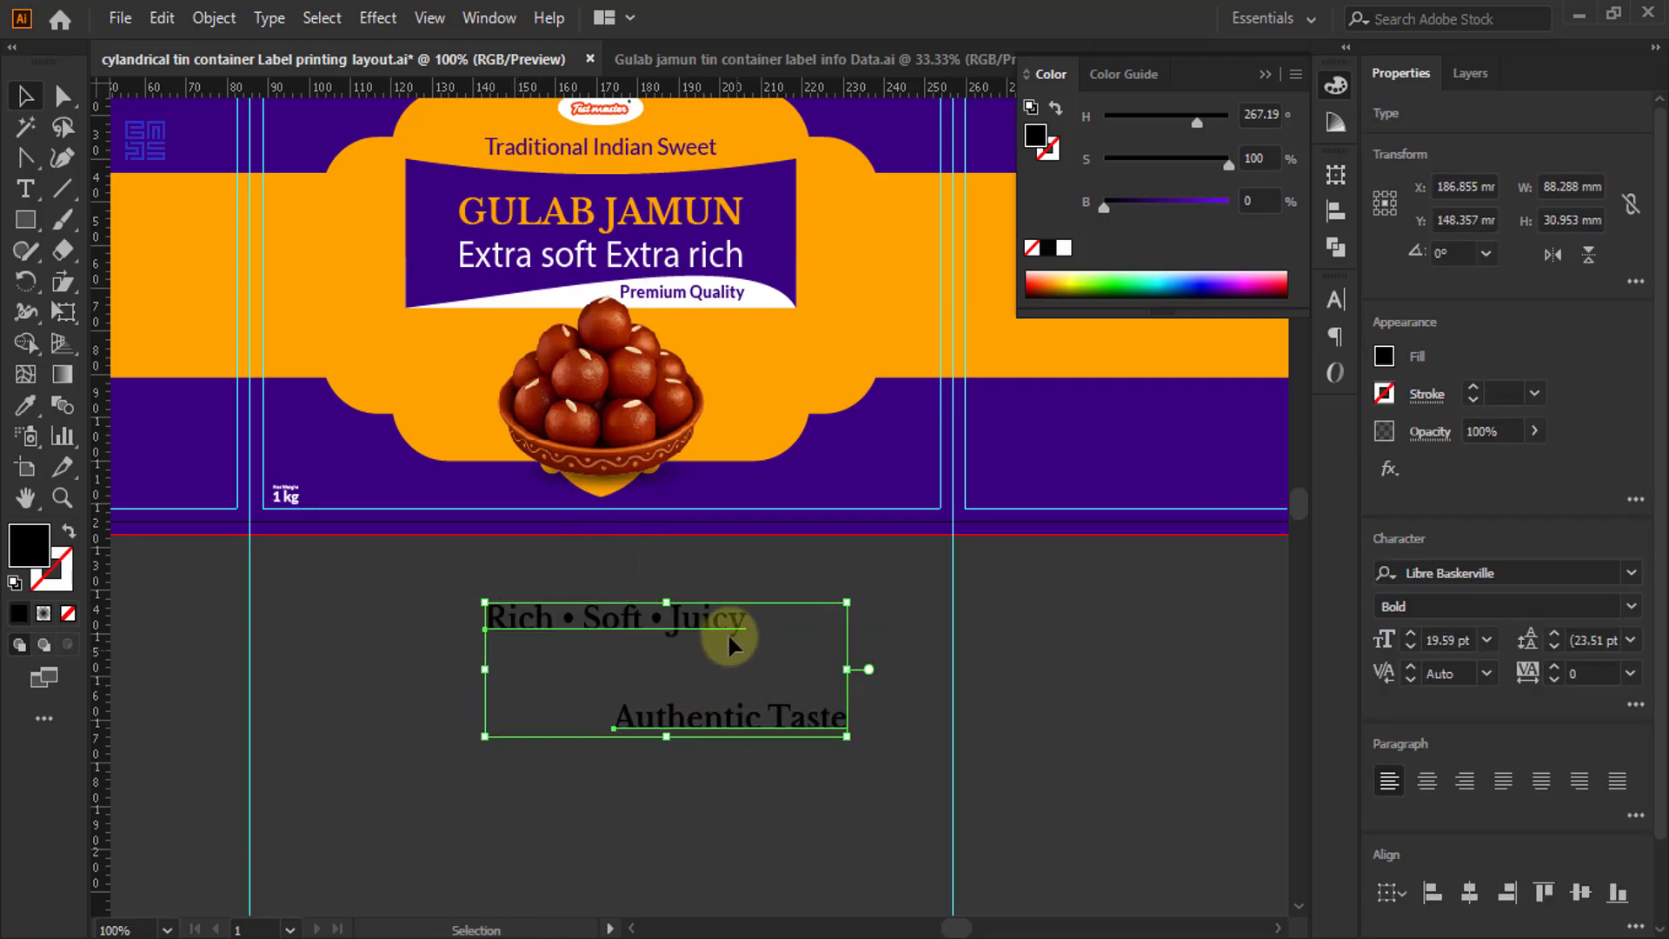
pyautogui.rightClick(727, 628)
pyautogui.moveTo(900, 504)
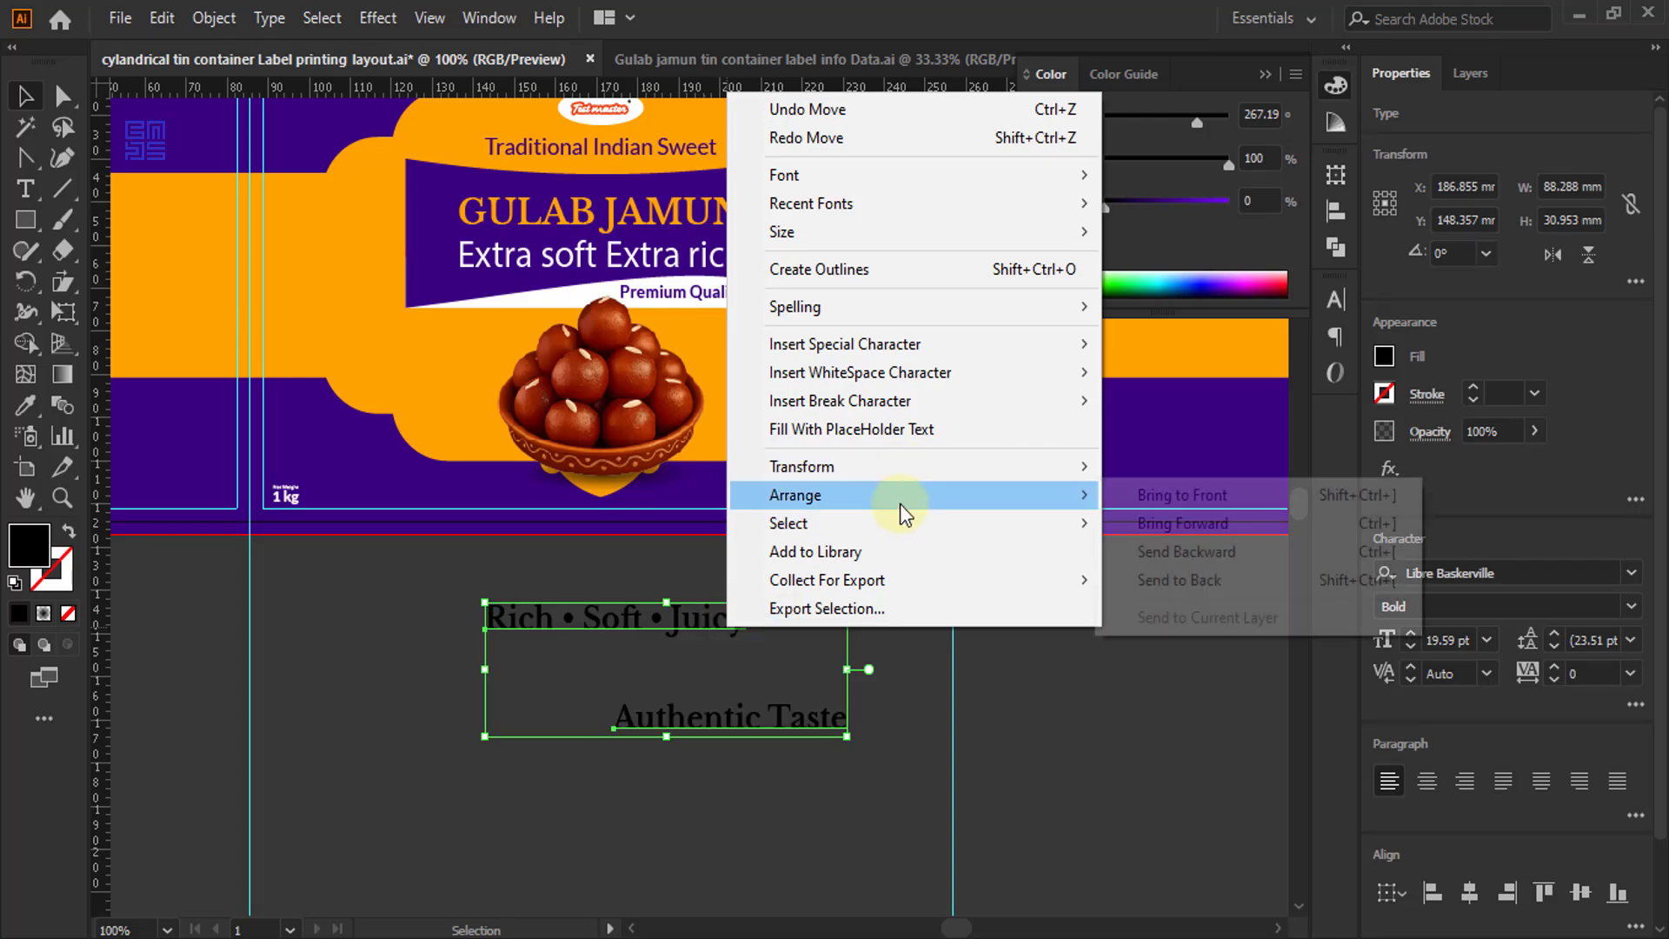
pyautogui.click(1156, 495)
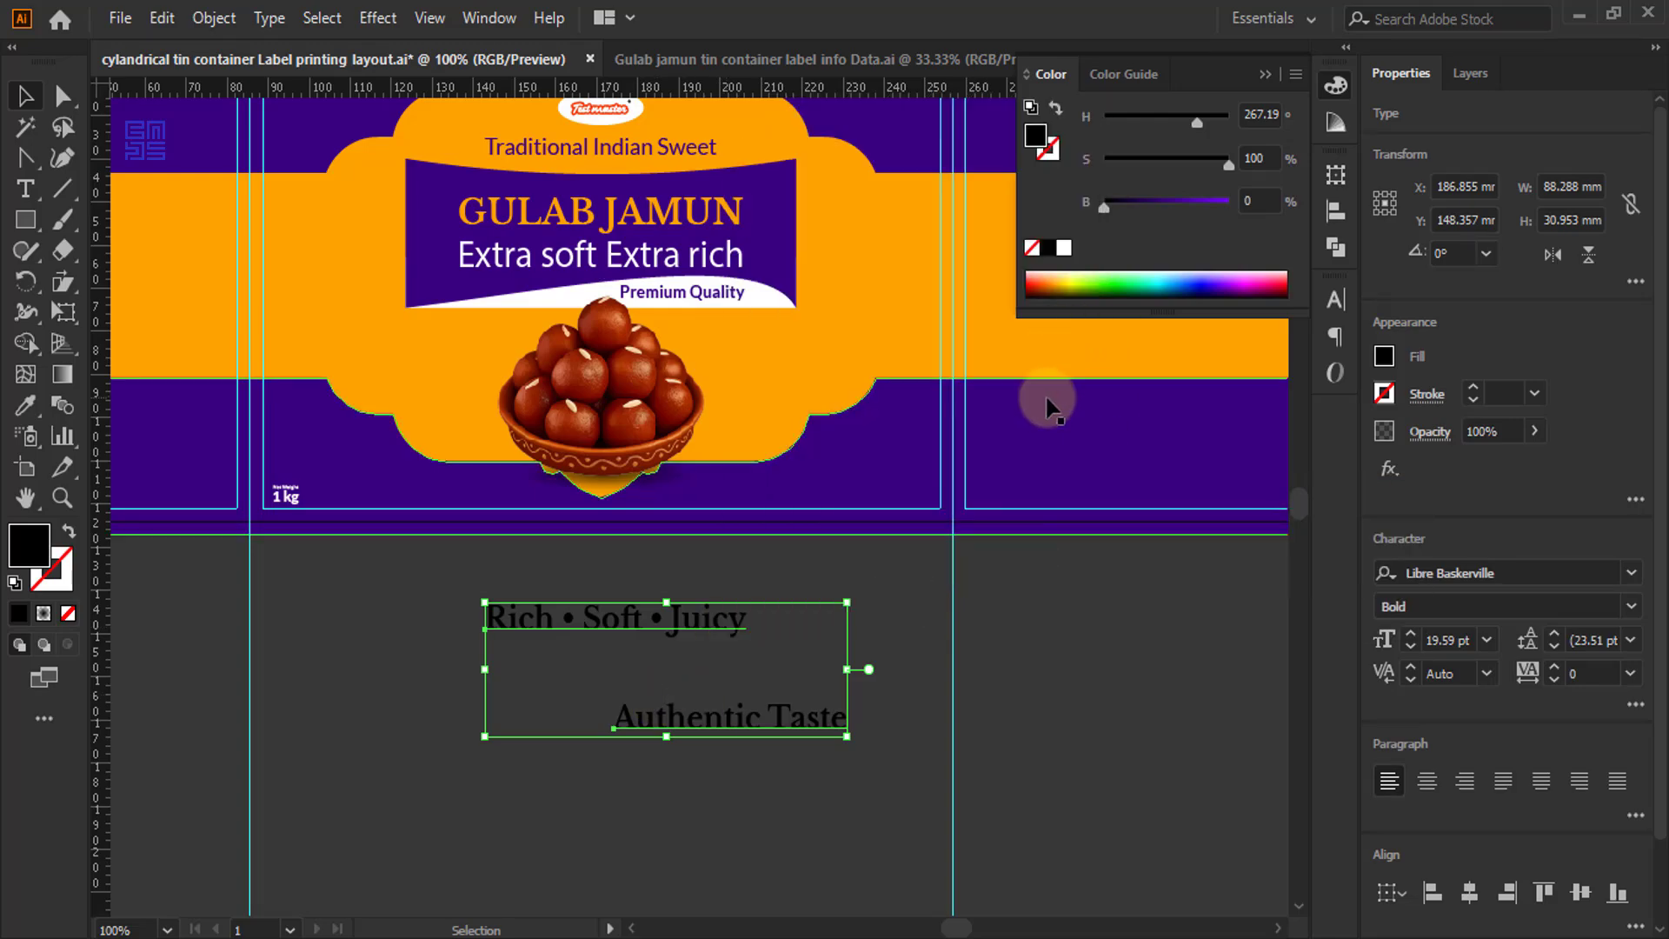
pyautogui.click(1062, 249)
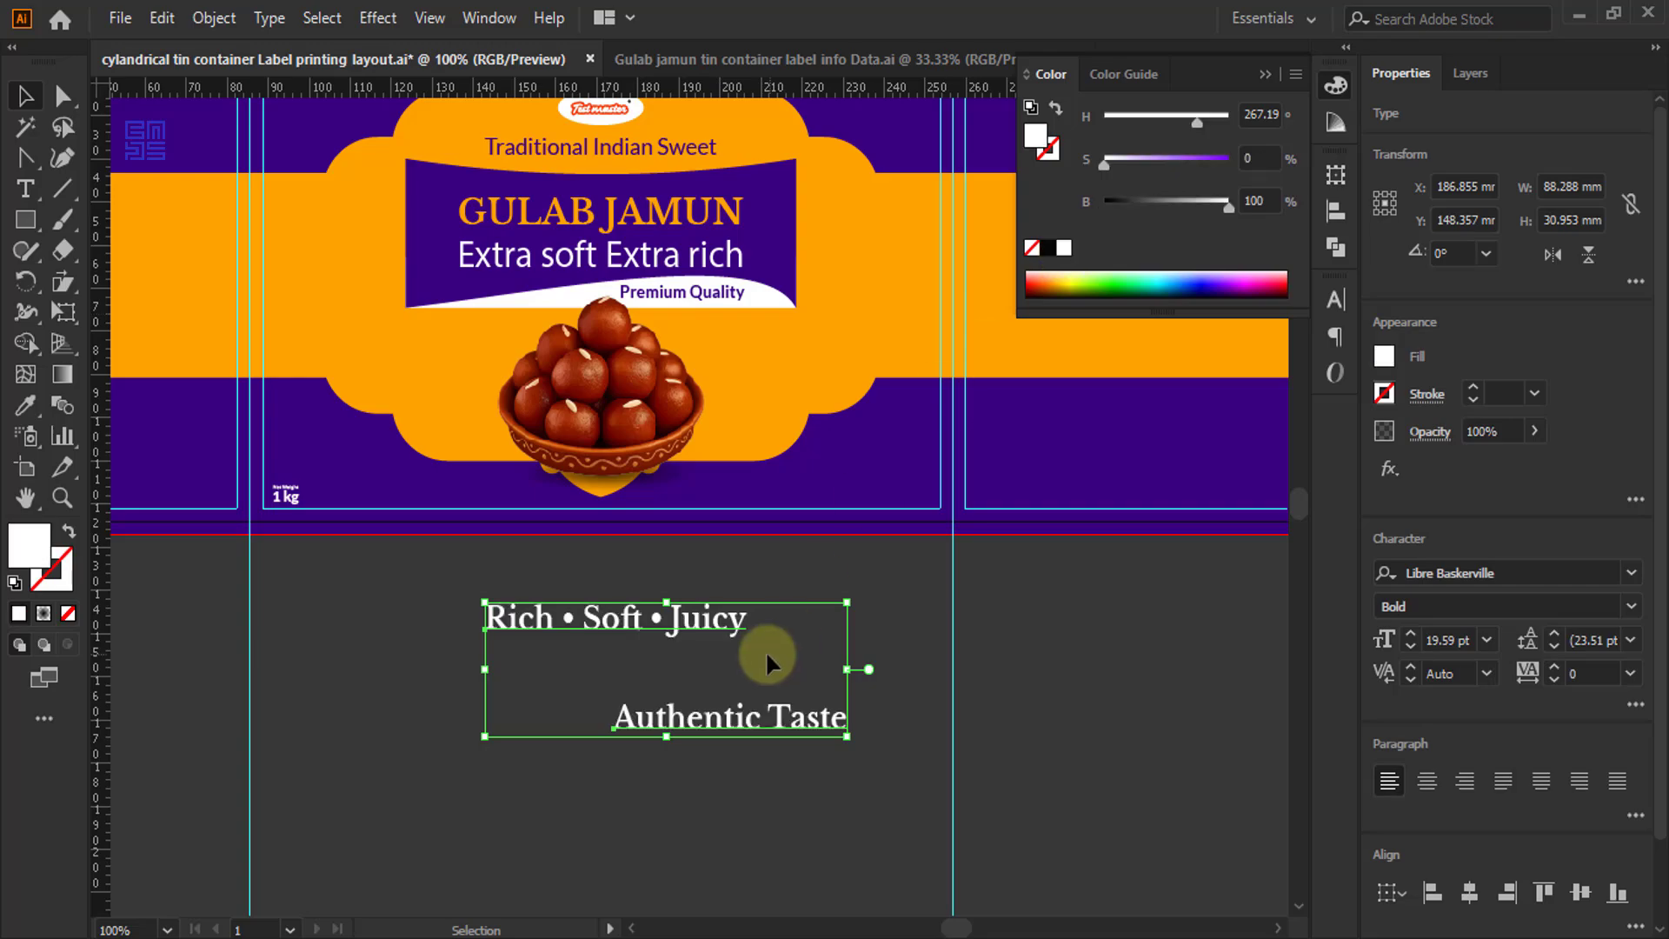
pyautogui.click(772, 588)
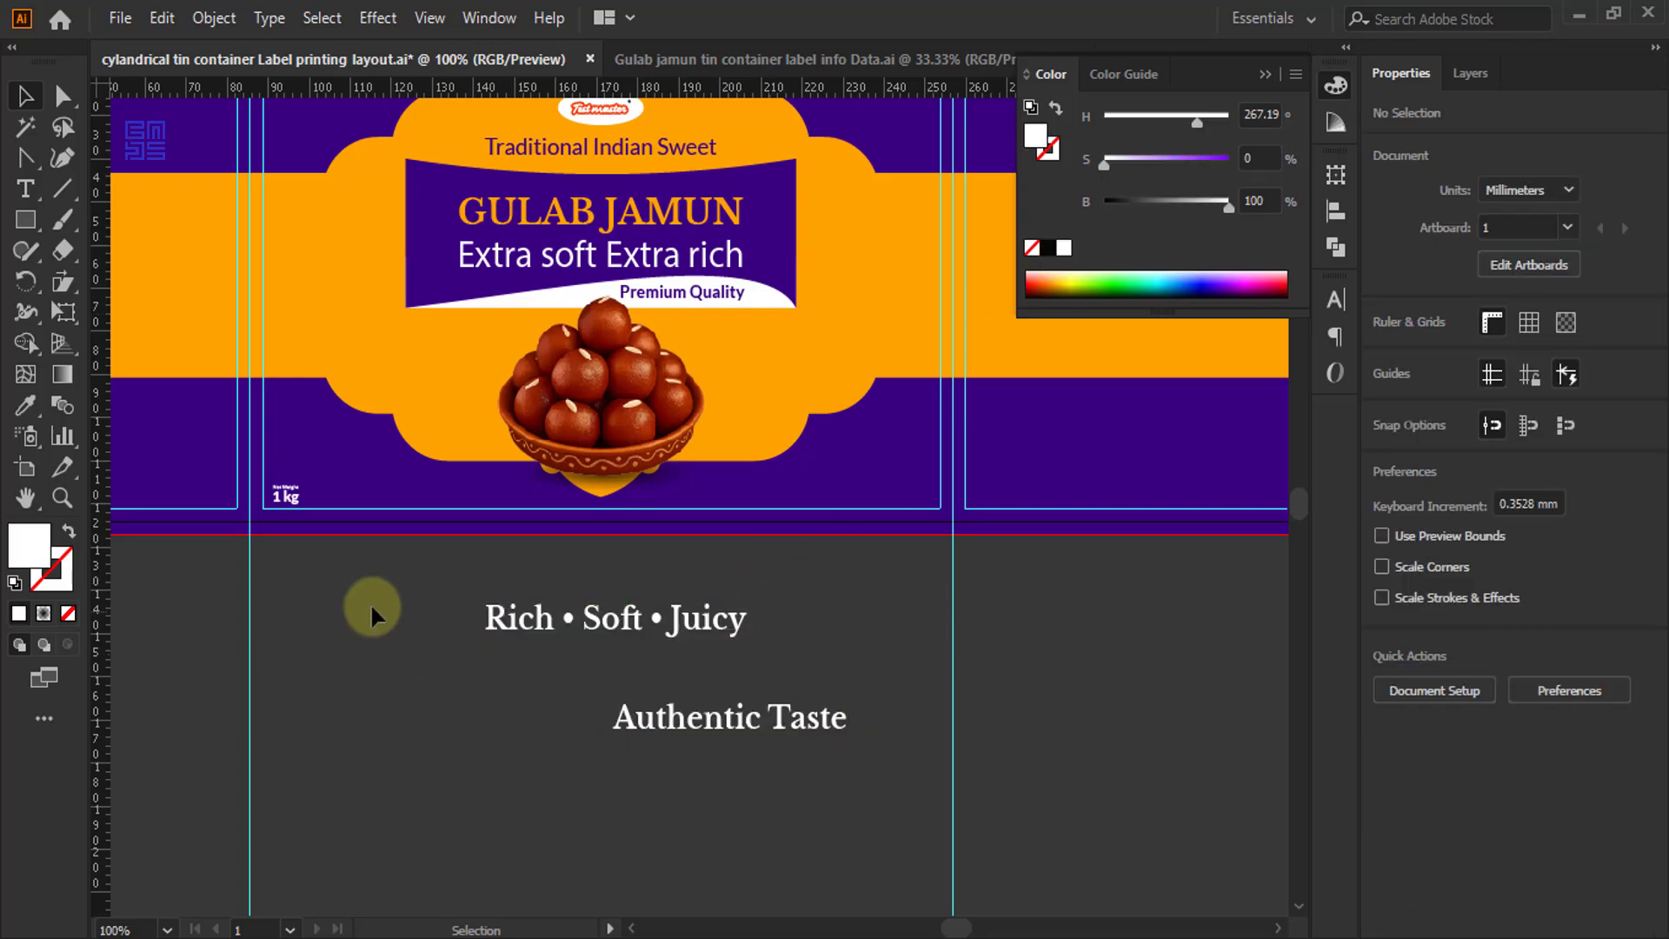
# - Recolour both tagline texts with the orange sampled from the label's ornamental frame using the Eyedropper
pyautogui.moveTo(372, 616); pyautogui.dragTo(787, 787)
pyautogui.click(25, 405)
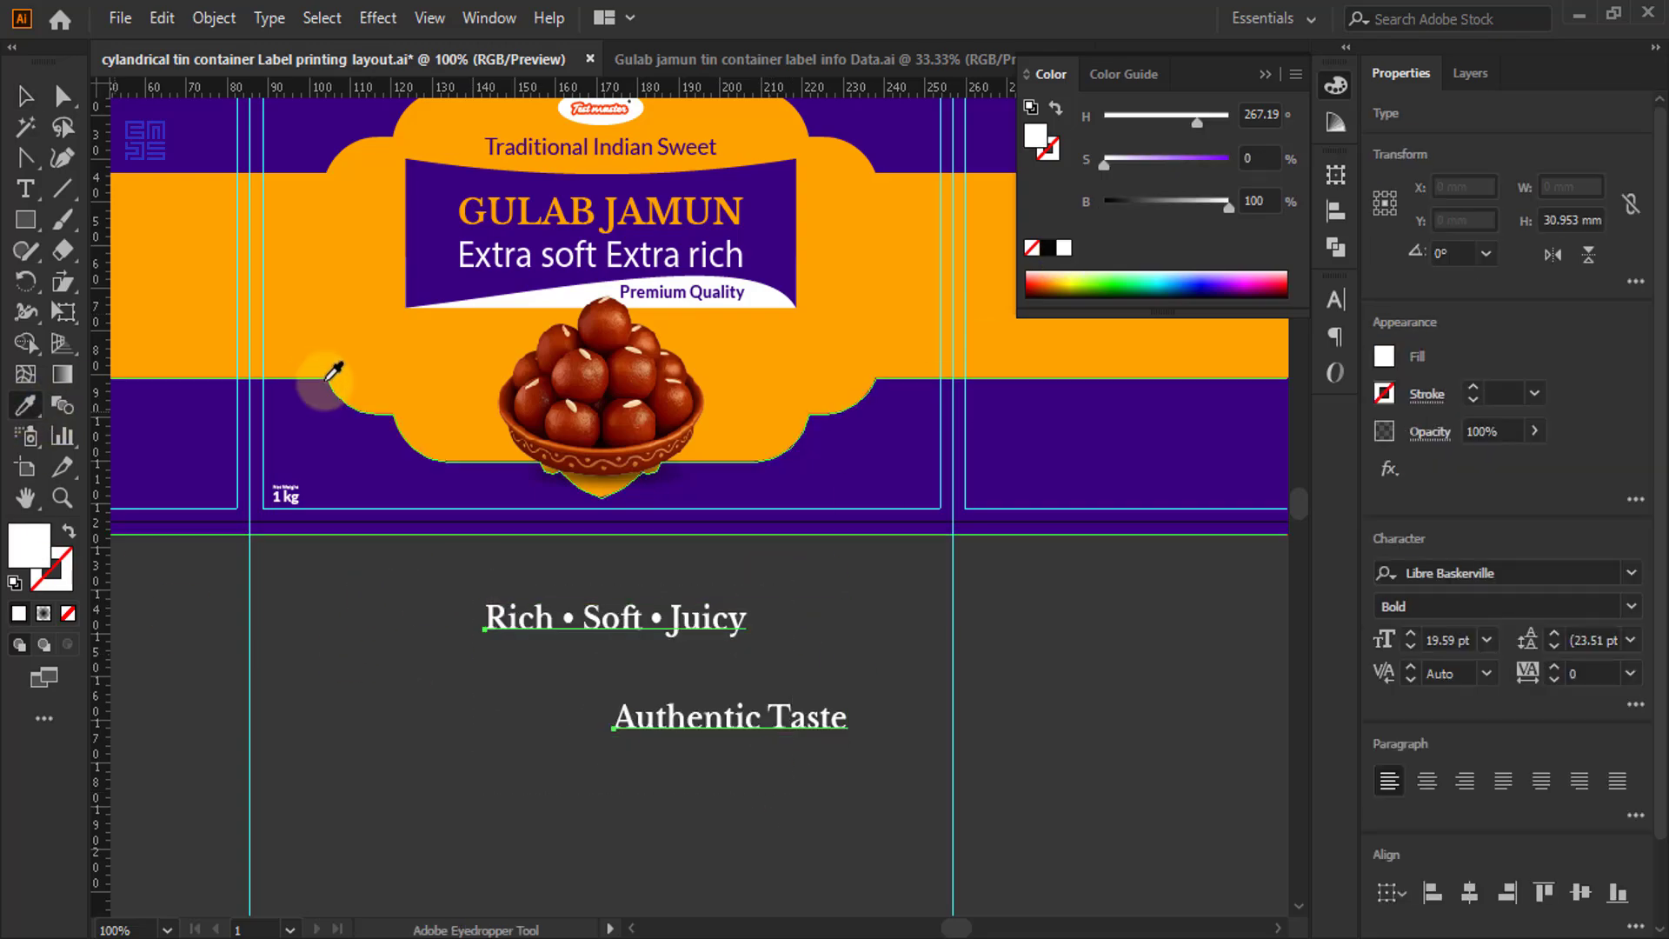
pyautogui.click(328, 378)
pyautogui.click(25, 95)
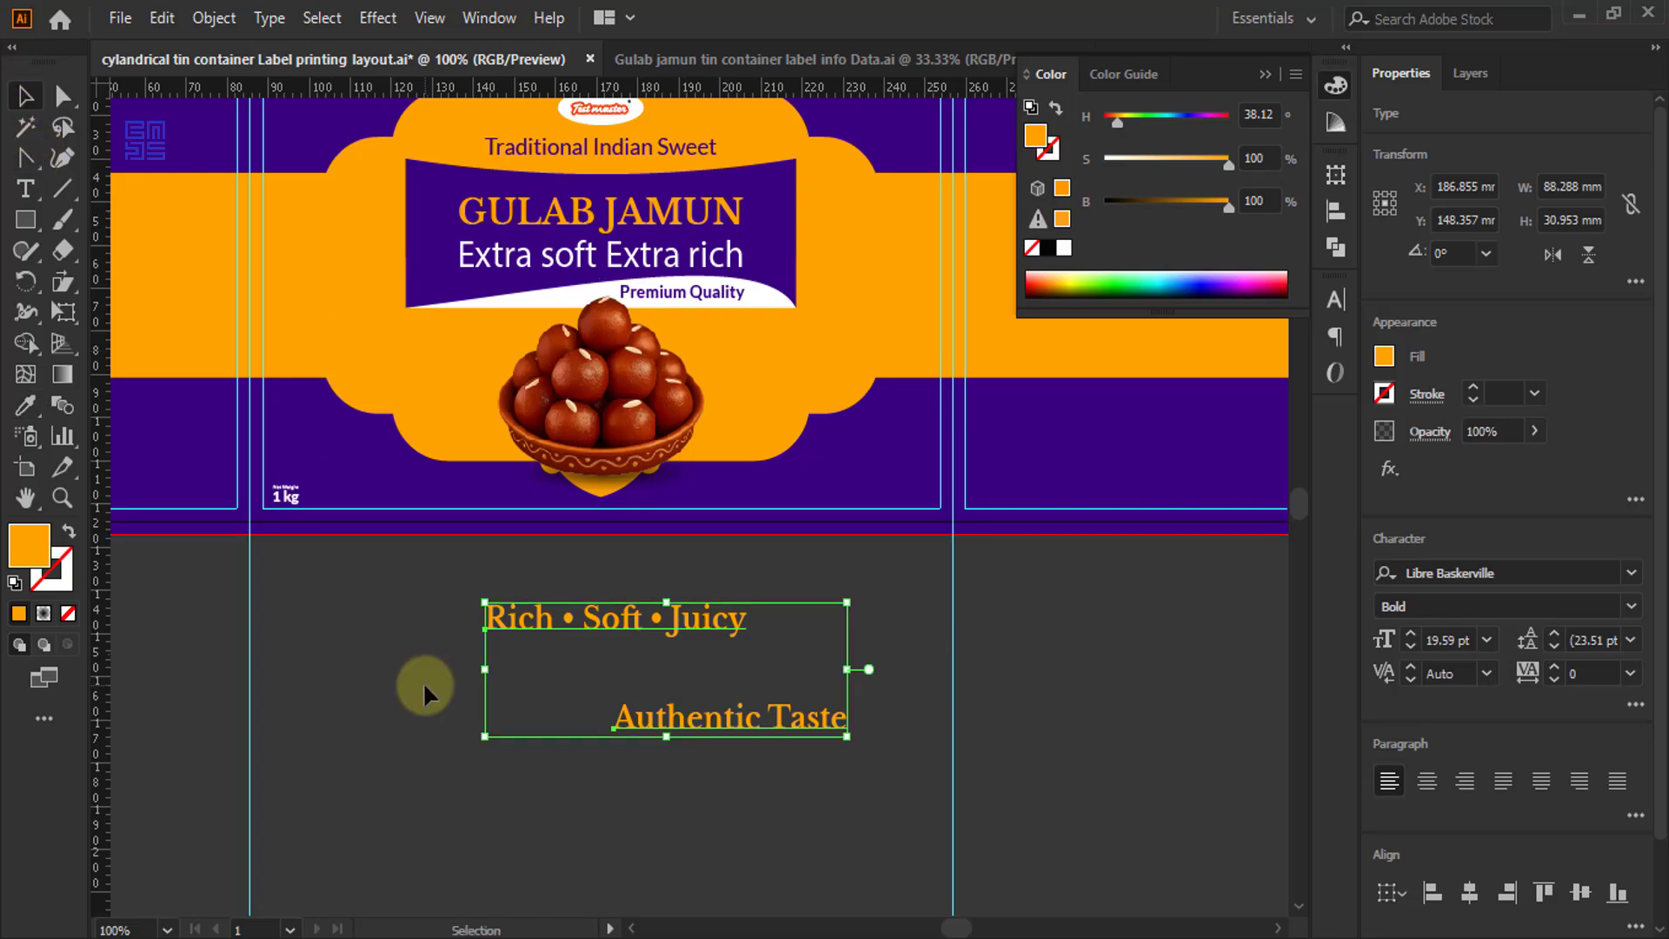
pyautogui.click(402, 570)
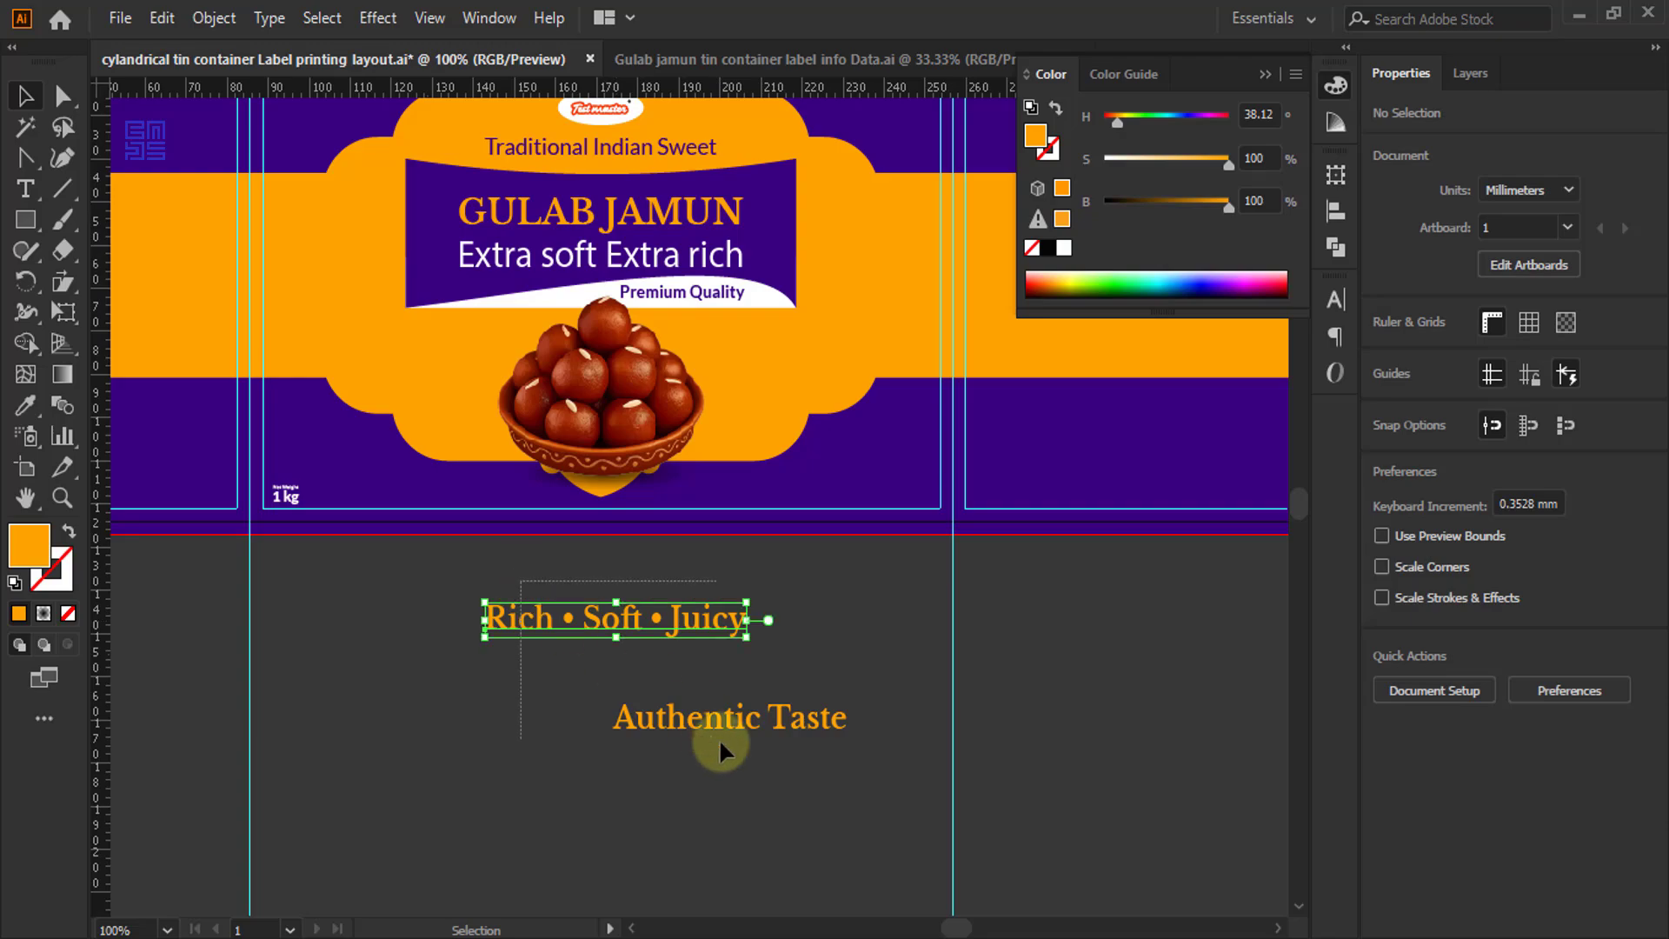
# - Scale the two tagline texts together to about 52.5 mm overall width, giving a font size of 11.66 pt
pyautogui.moveTo(718, 737); pyautogui.dragTo(721, 740)
pyautogui.moveTo(845, 737); pyautogui.dragTo(753, 683)
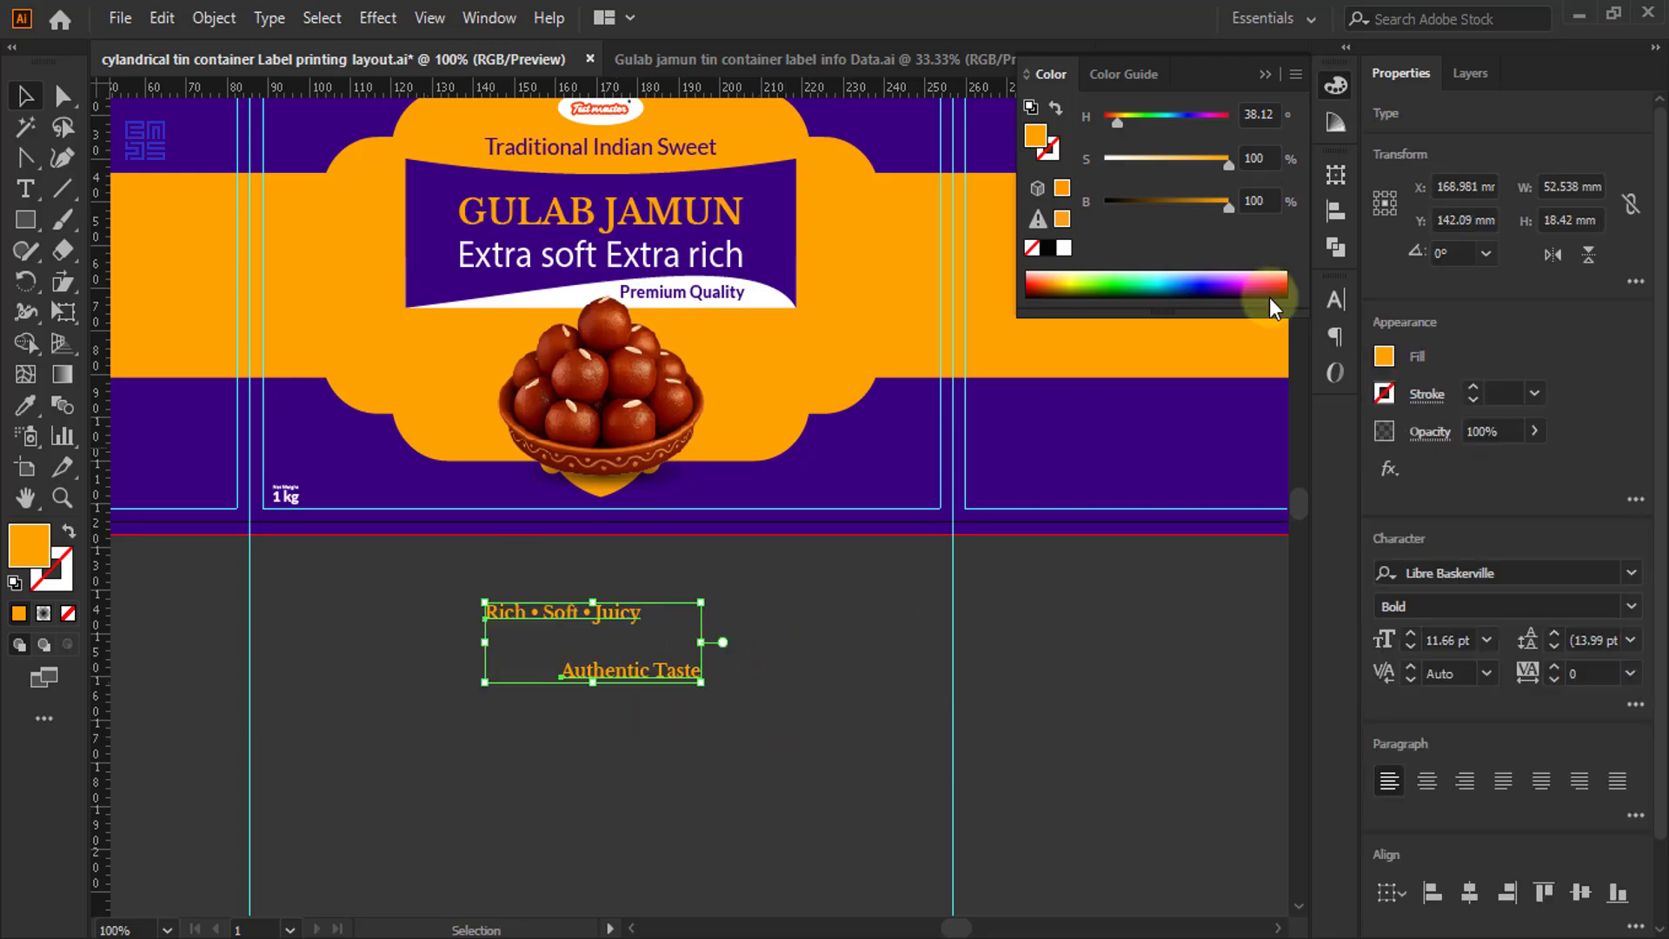
pyautogui.click(1335, 299)
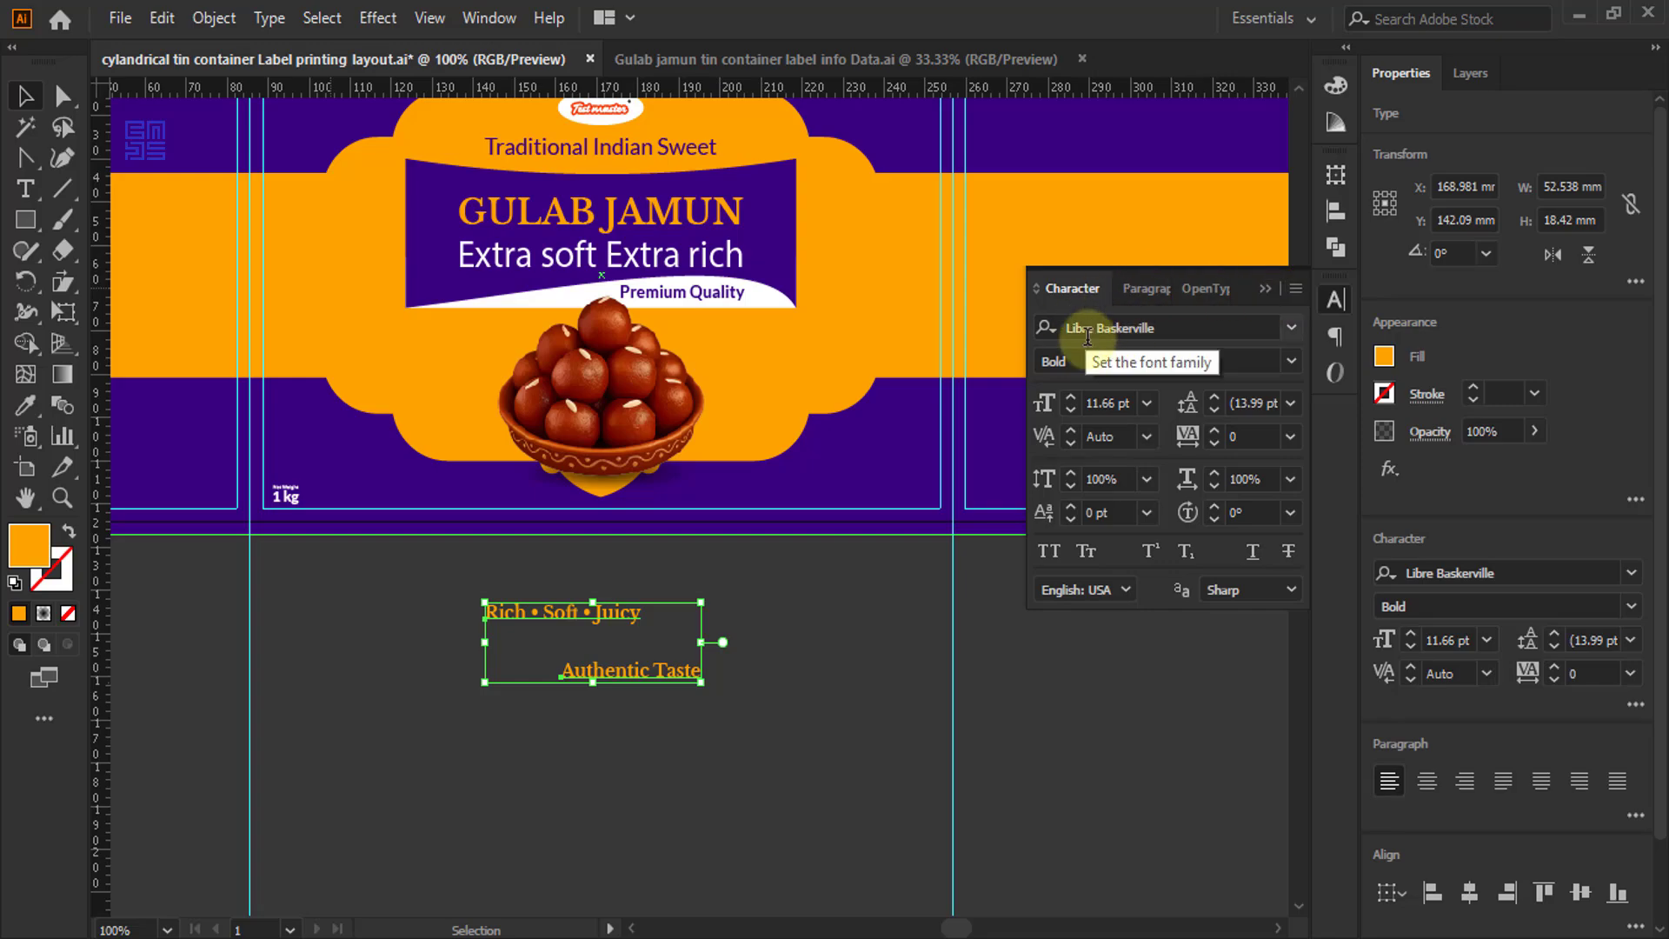
pyautogui.click(398, 638)
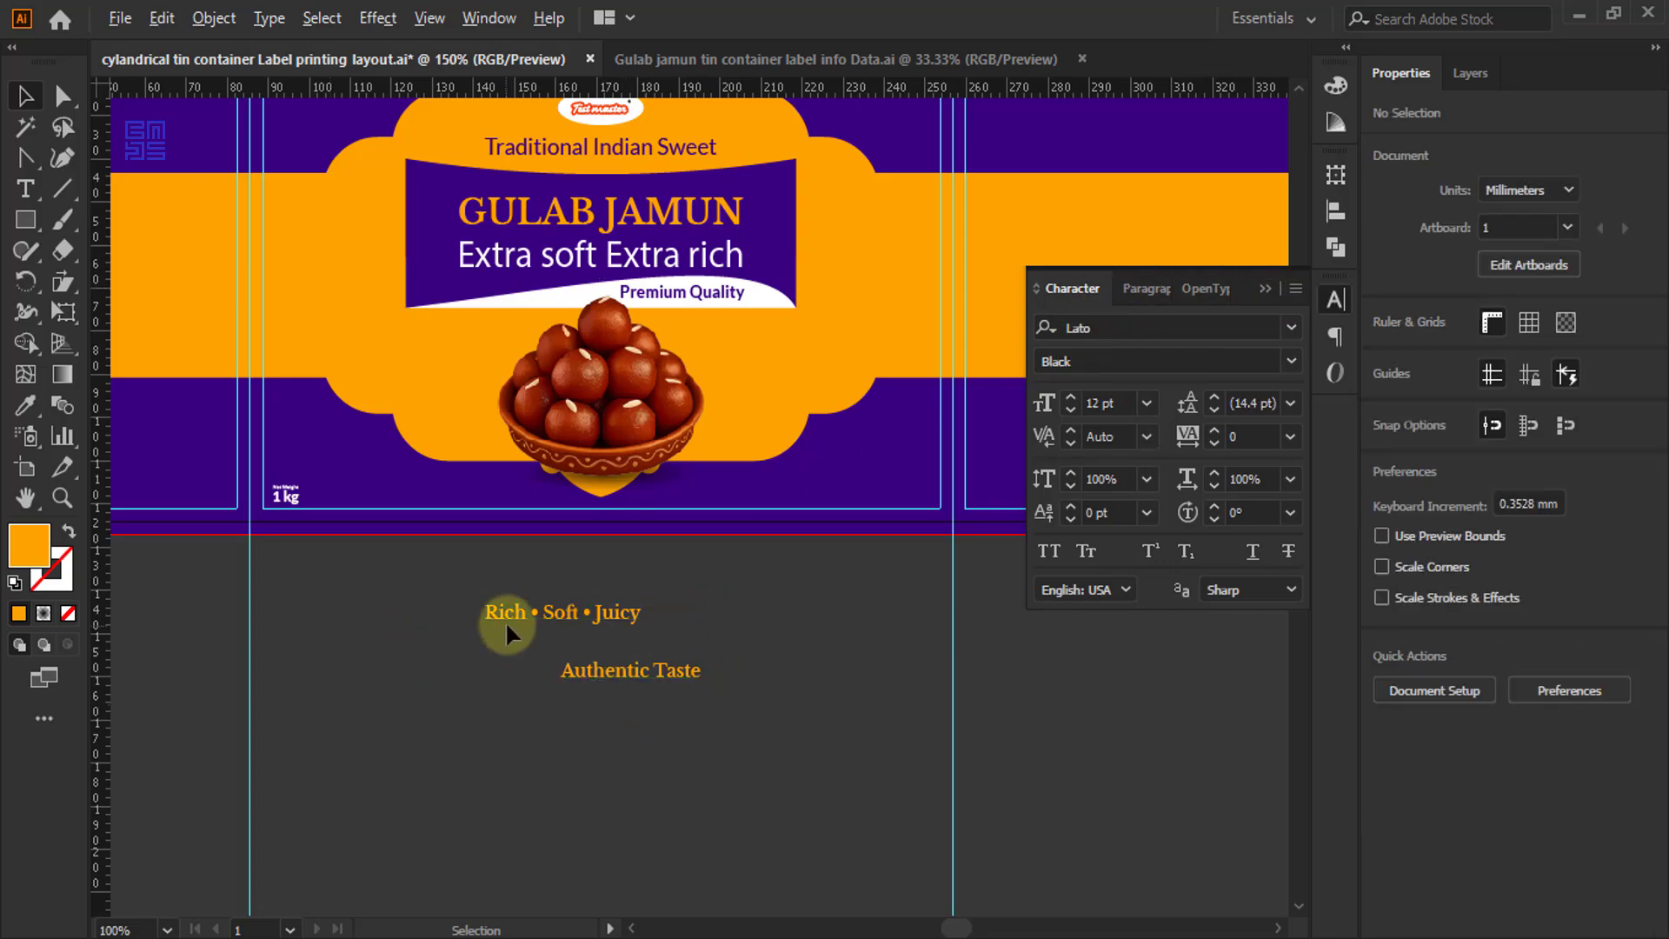
# - Place "Rich • Soft • Juicy" left of the bowl and "Authentic Taste" right of it on the lower purple strip, both at about Y 106.9 mm
pyautogui.scroll(2, 504, 620)
pyautogui.scroll(-1, 523, 645)
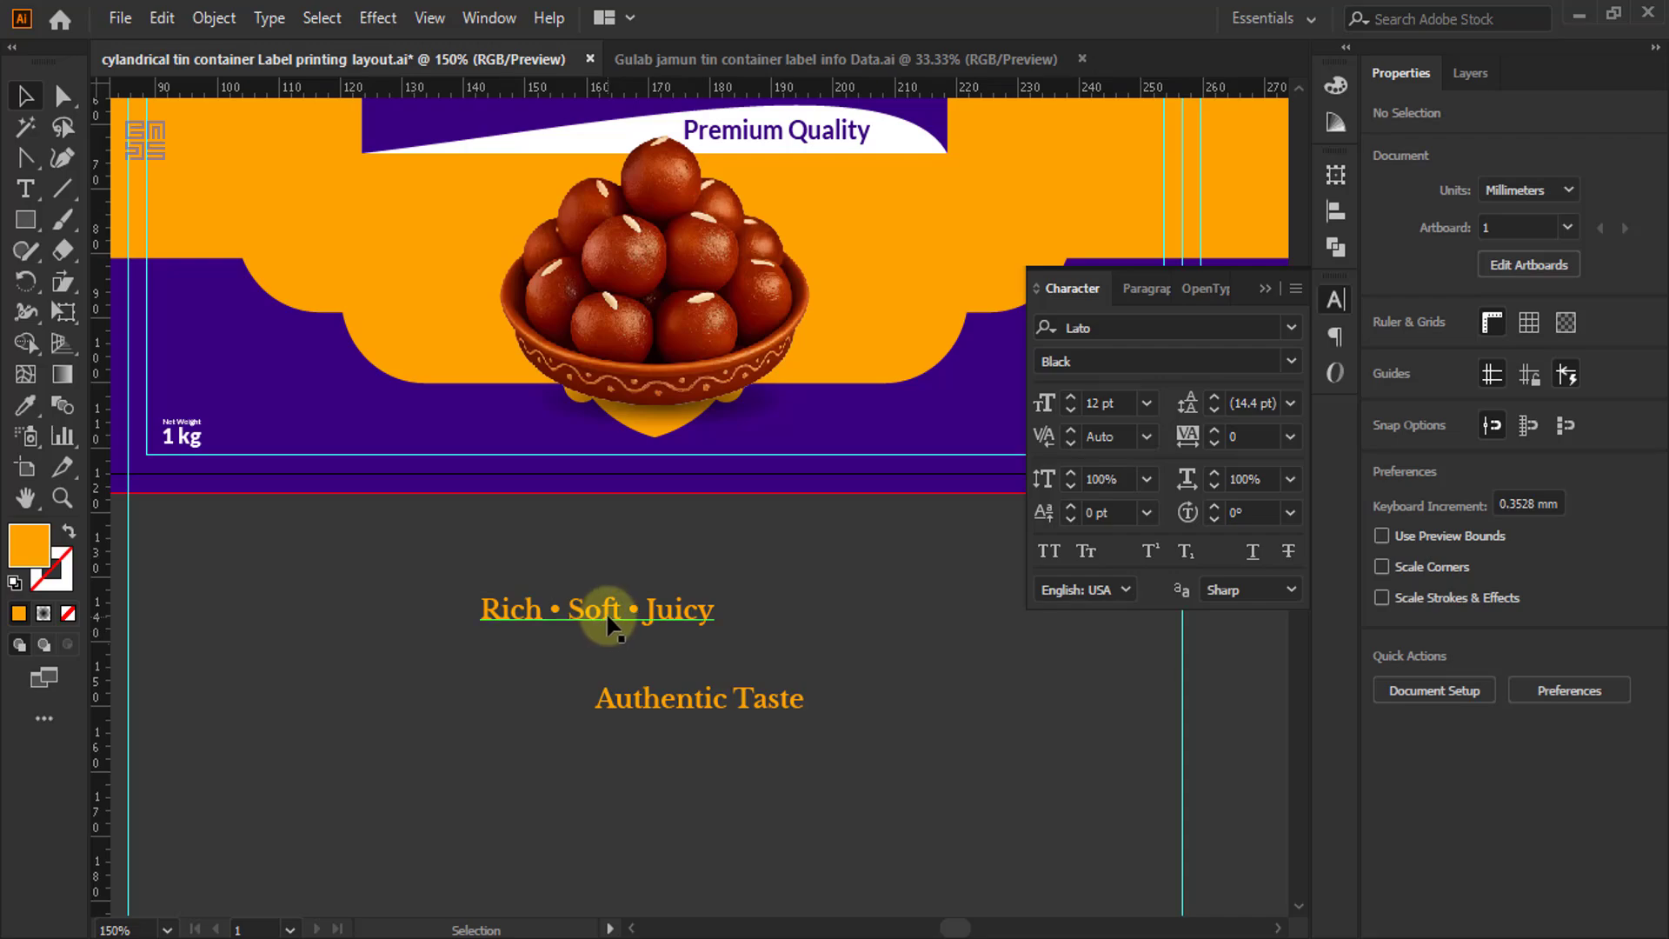
pyautogui.moveTo(610, 626); pyautogui.dragTo(420, 432)
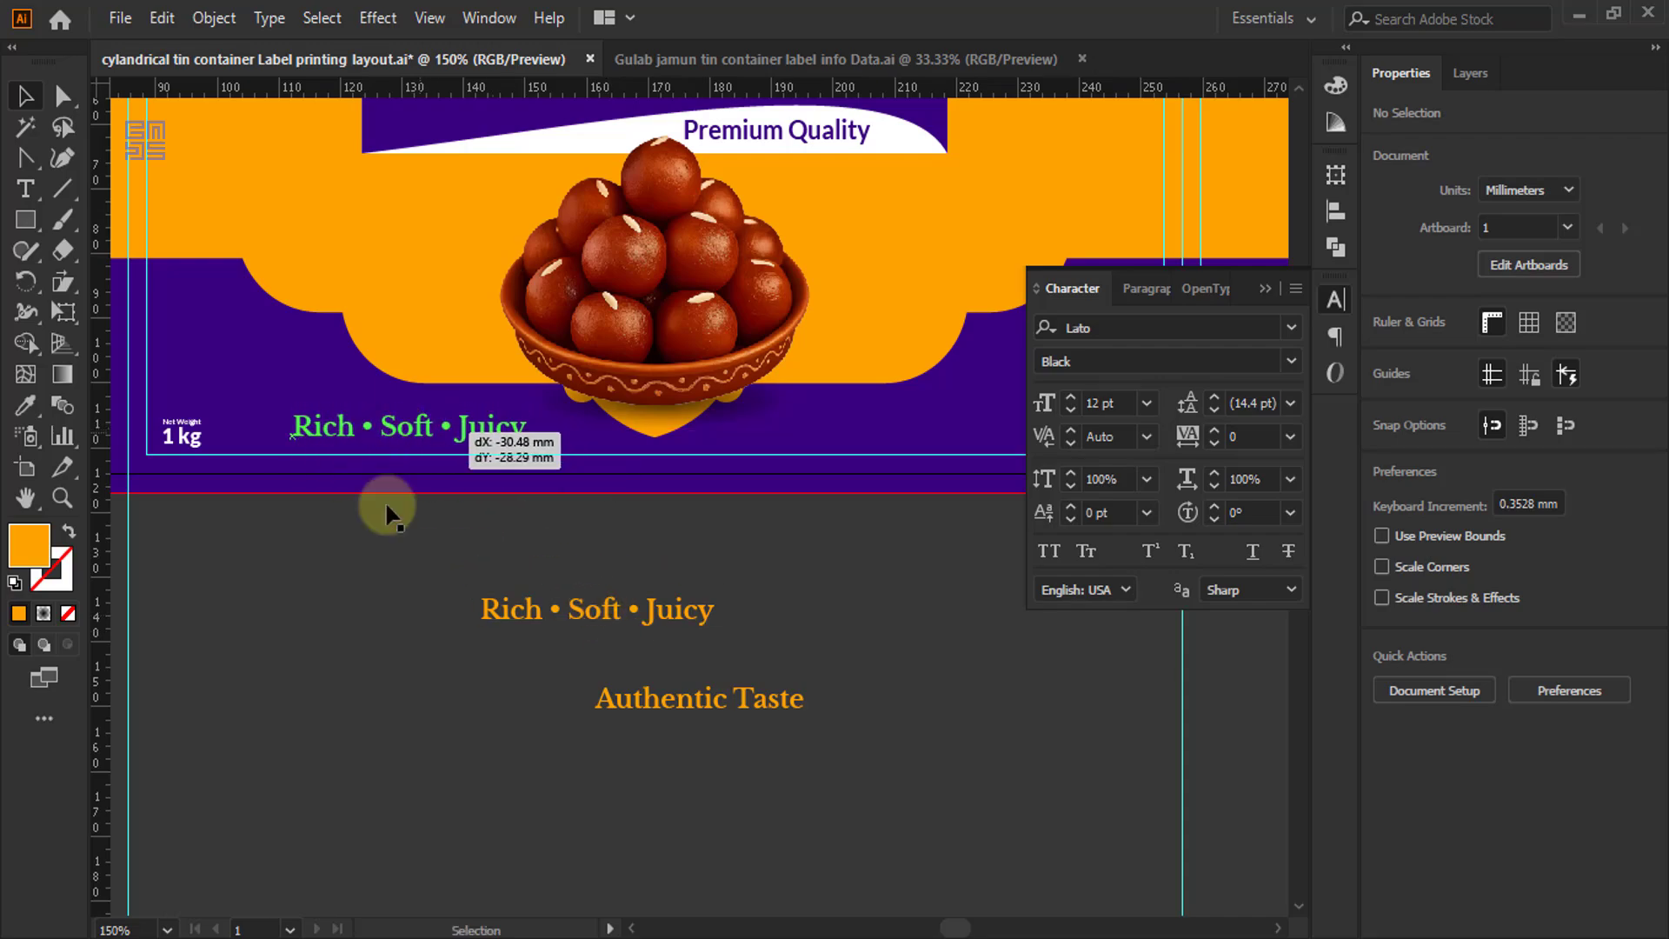
pyautogui.scroll(-2, 322, 450)
pyautogui.moveTo(510, 567); pyautogui.dragTo(588, 445)
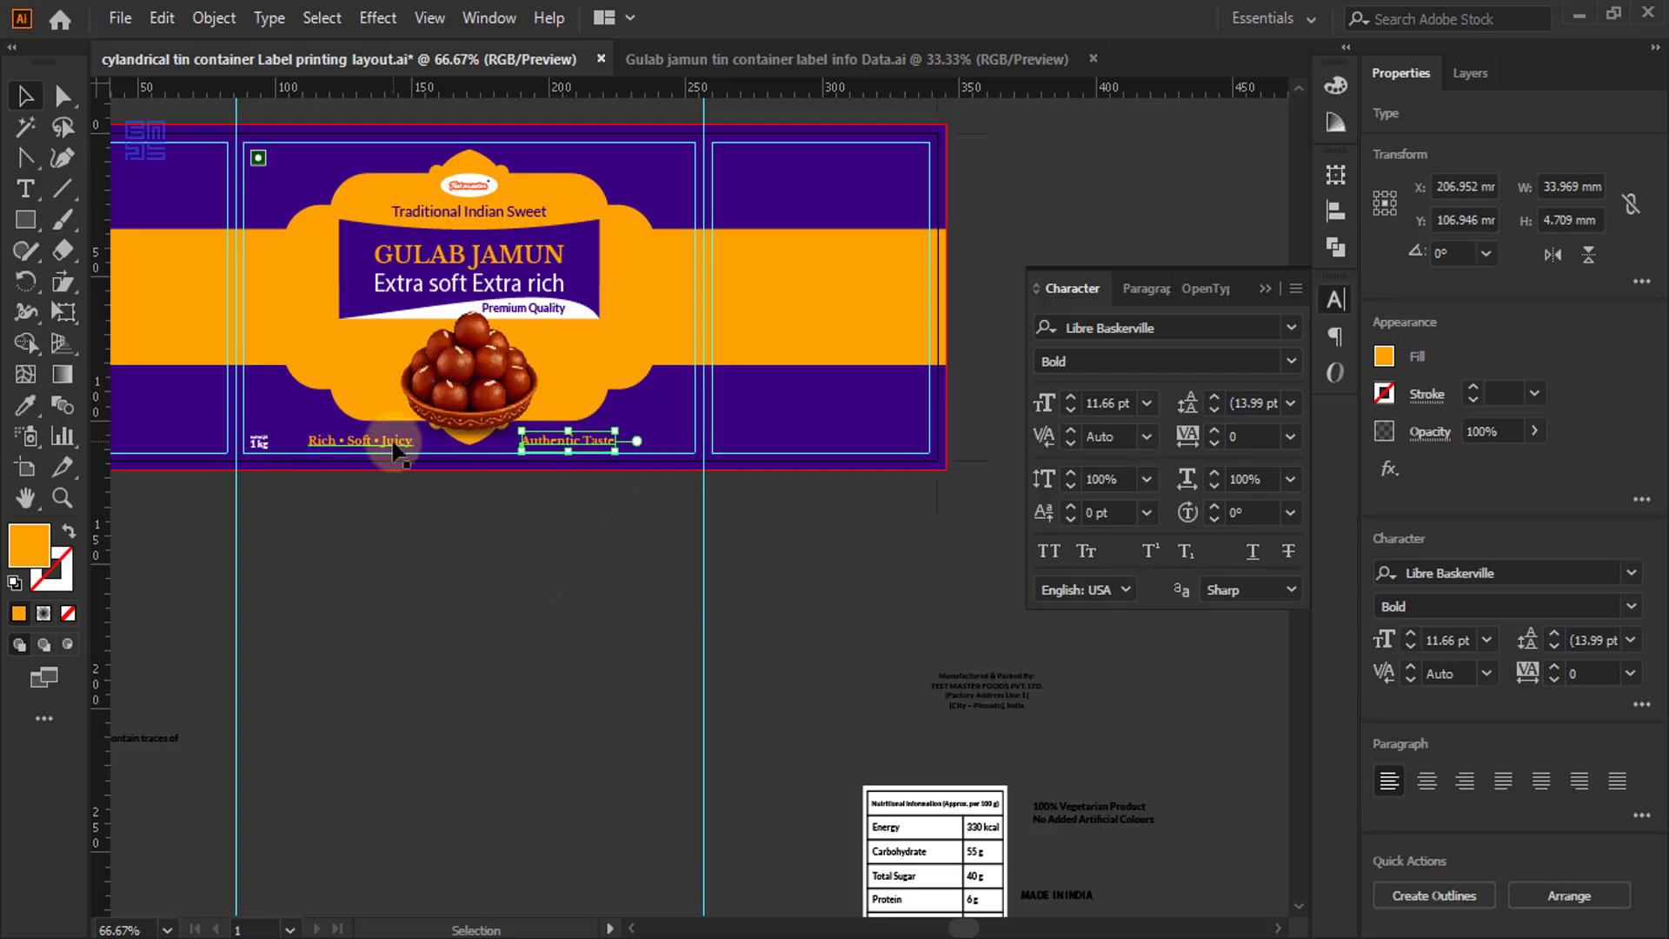
# - Shift "Rich • Soft • Juicy" horizontally closer to the bowl, to about X 139.4 mm, and compare its spacing with "Authentic Taste"
pyautogui.scroll(2, 393, 449)
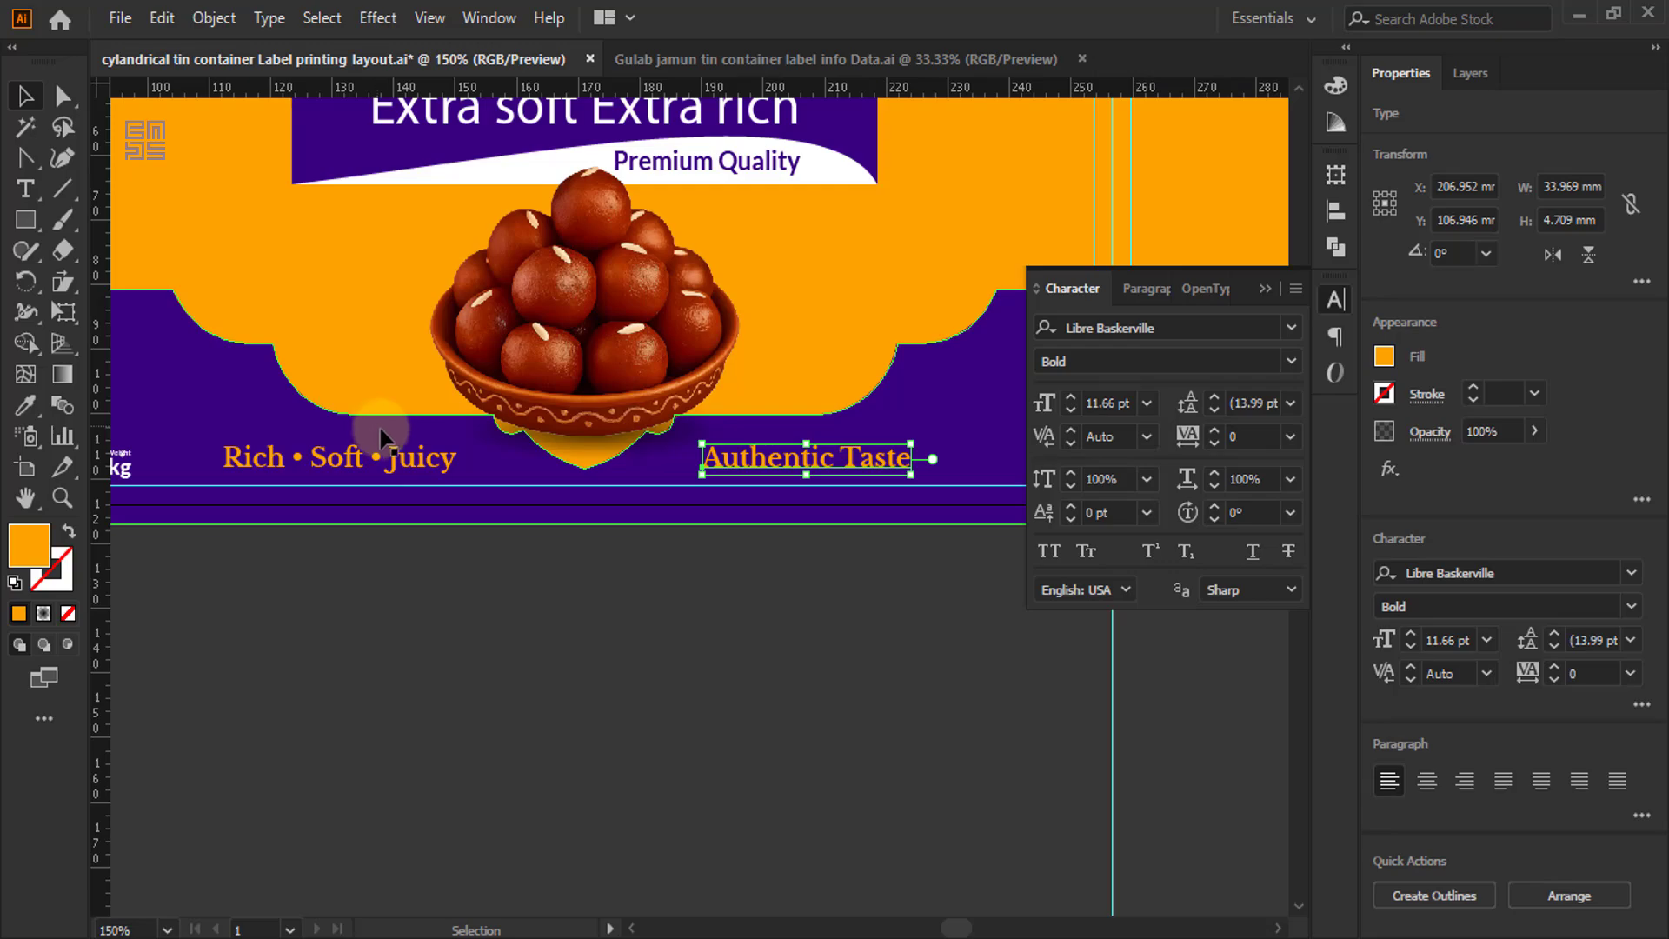
pyautogui.scroll(-2, 484, 492)
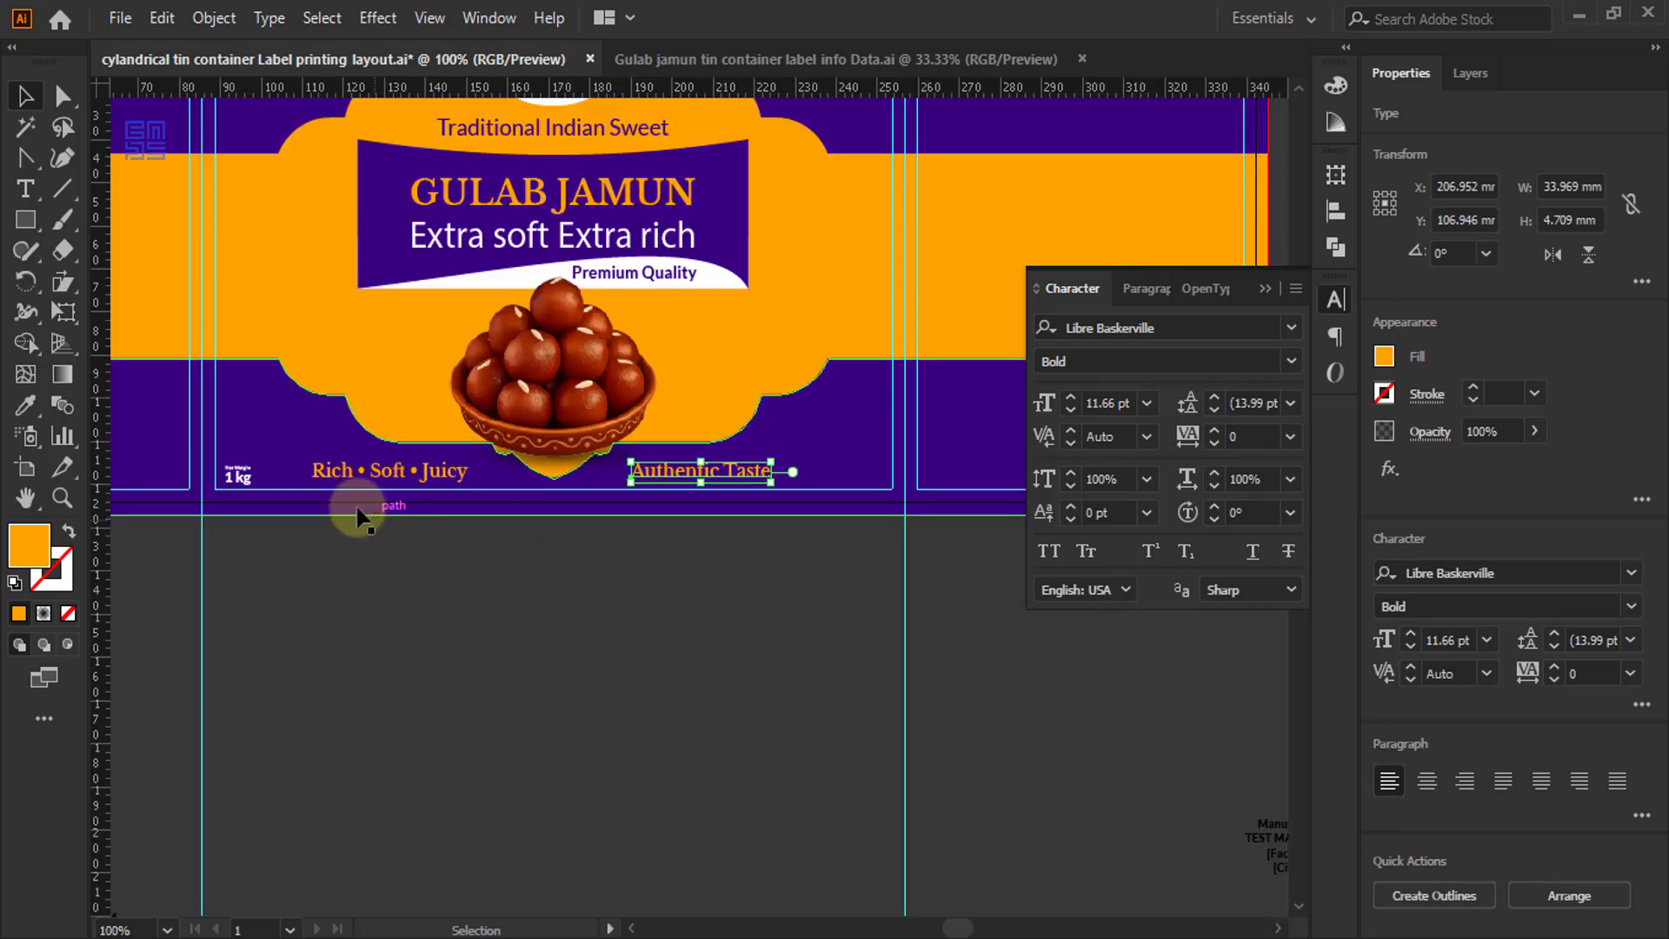
pyautogui.scroll(1, 378, 465)
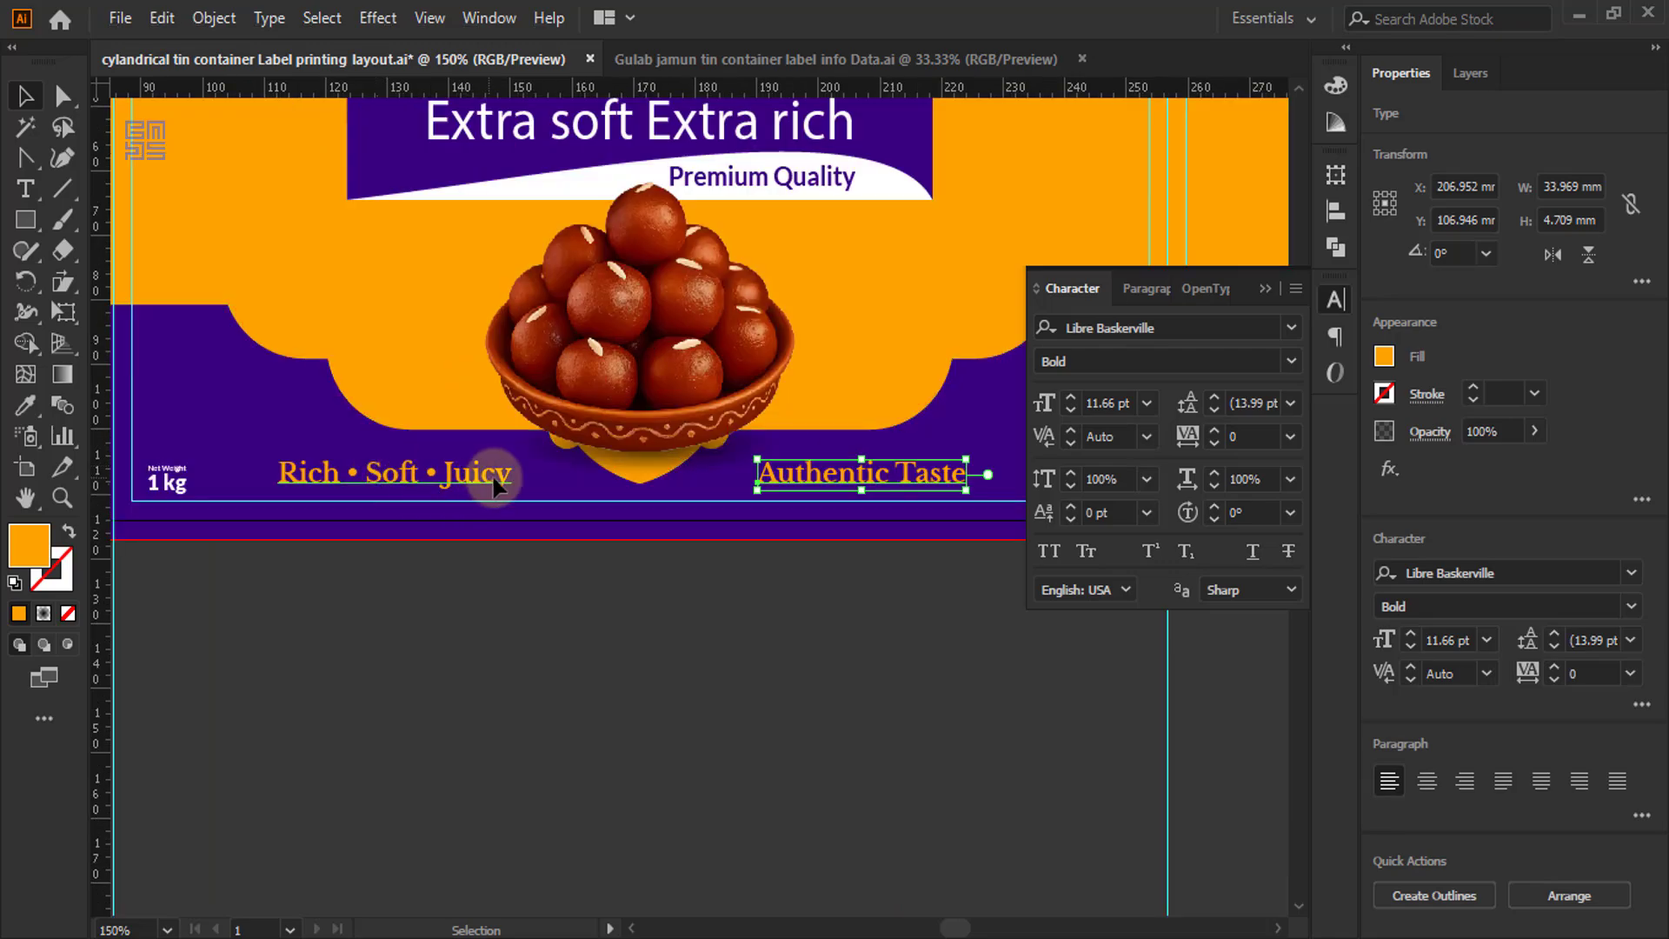
pyautogui.moveTo(493, 480); pyautogui.dragTo(540, 484)
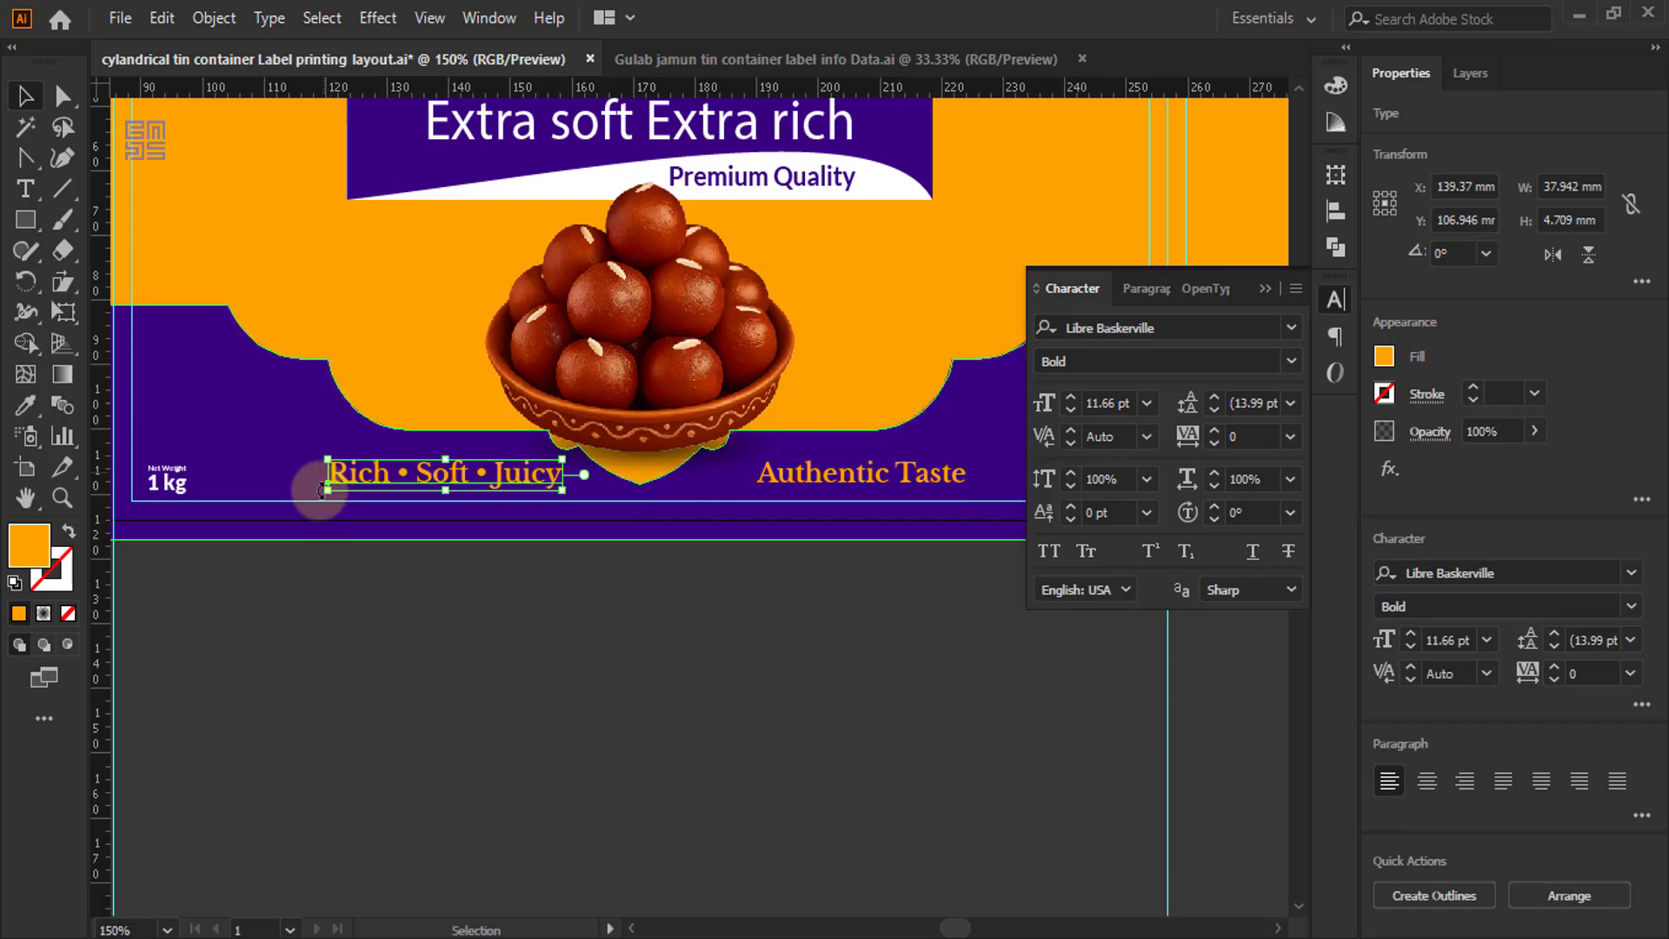
pyautogui.scroll(-1, 261, 479)
pyautogui.scroll(1, 715, 438)
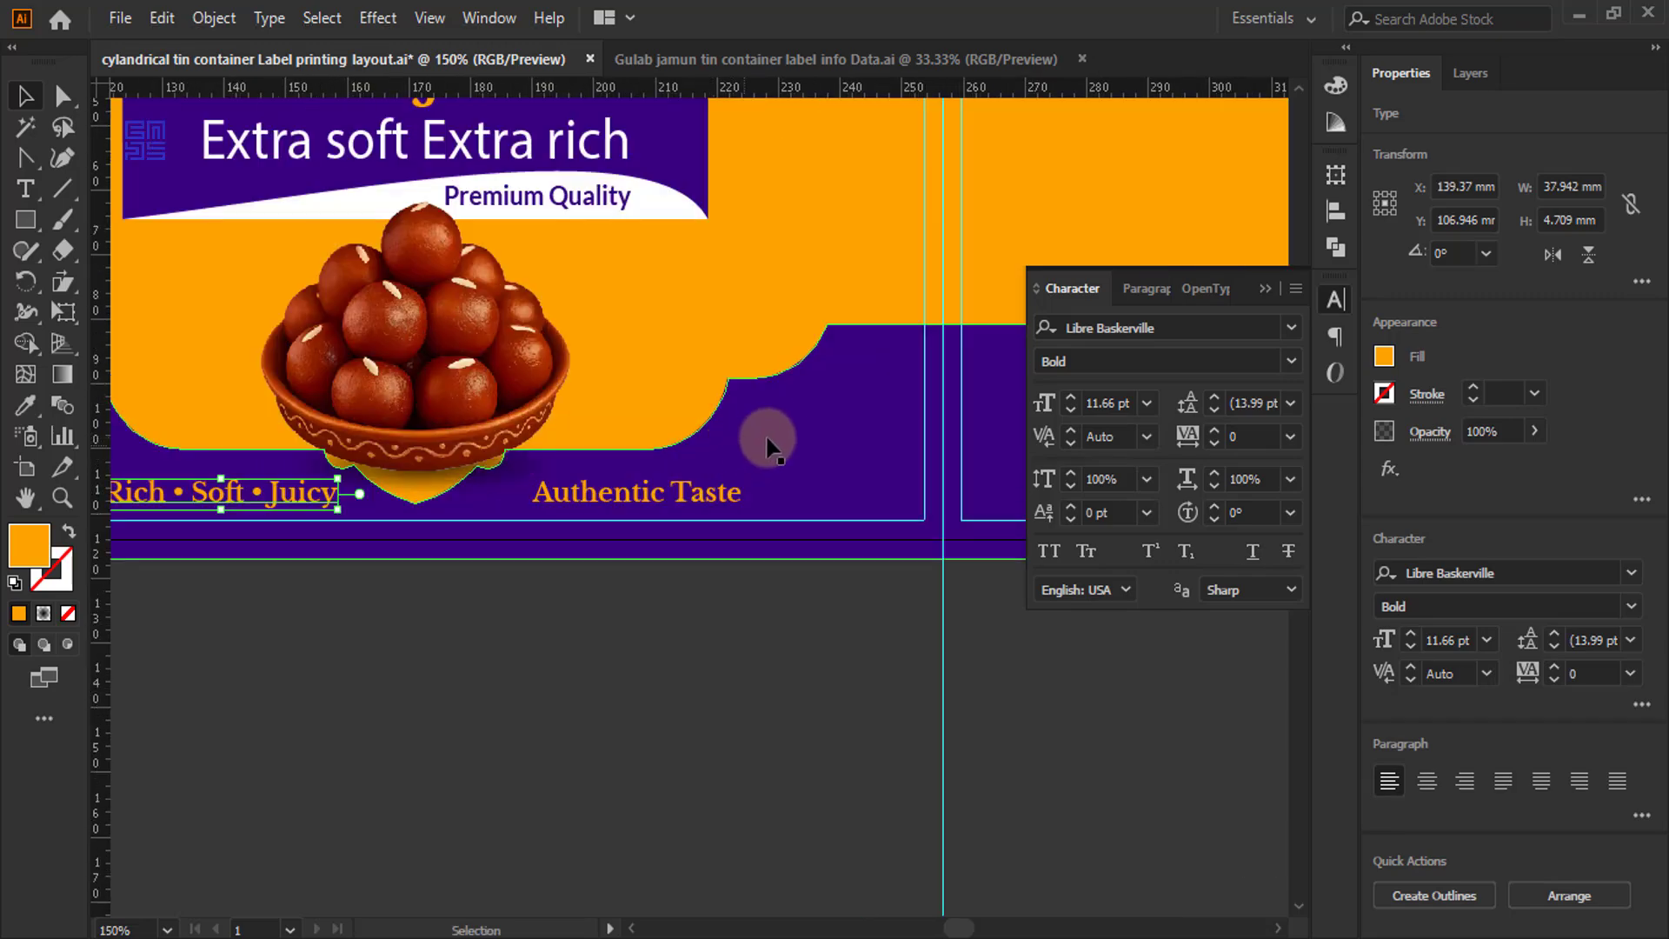
pyautogui.scroll(-1, 769, 446)
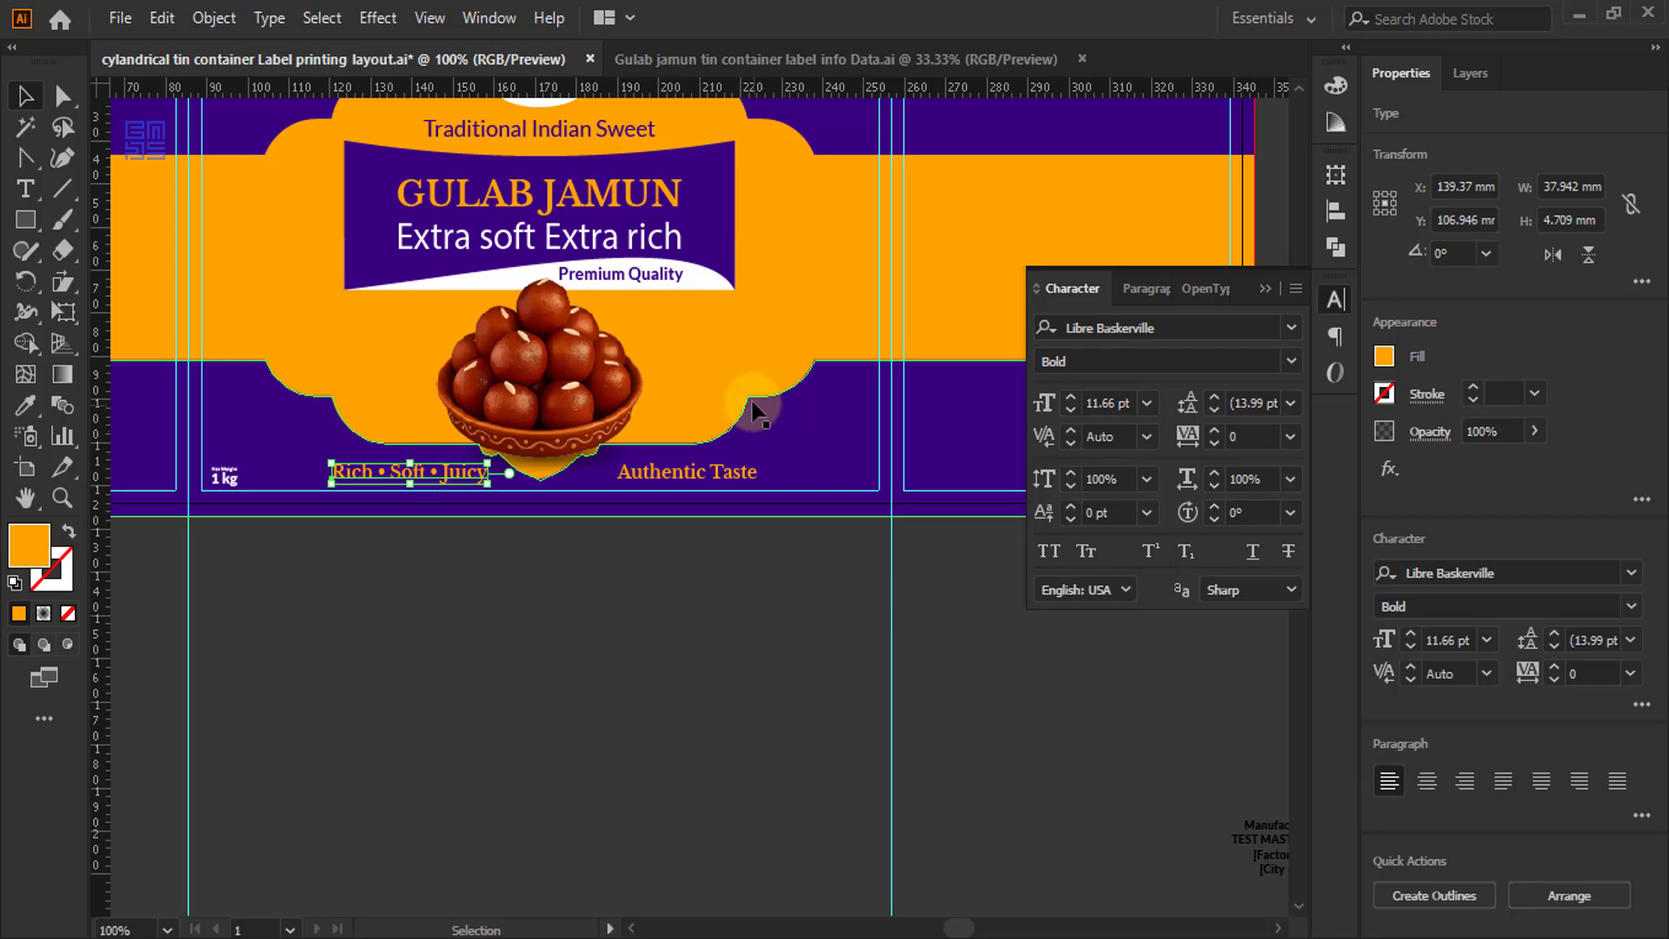
pyautogui.scroll(1, 708, 482)
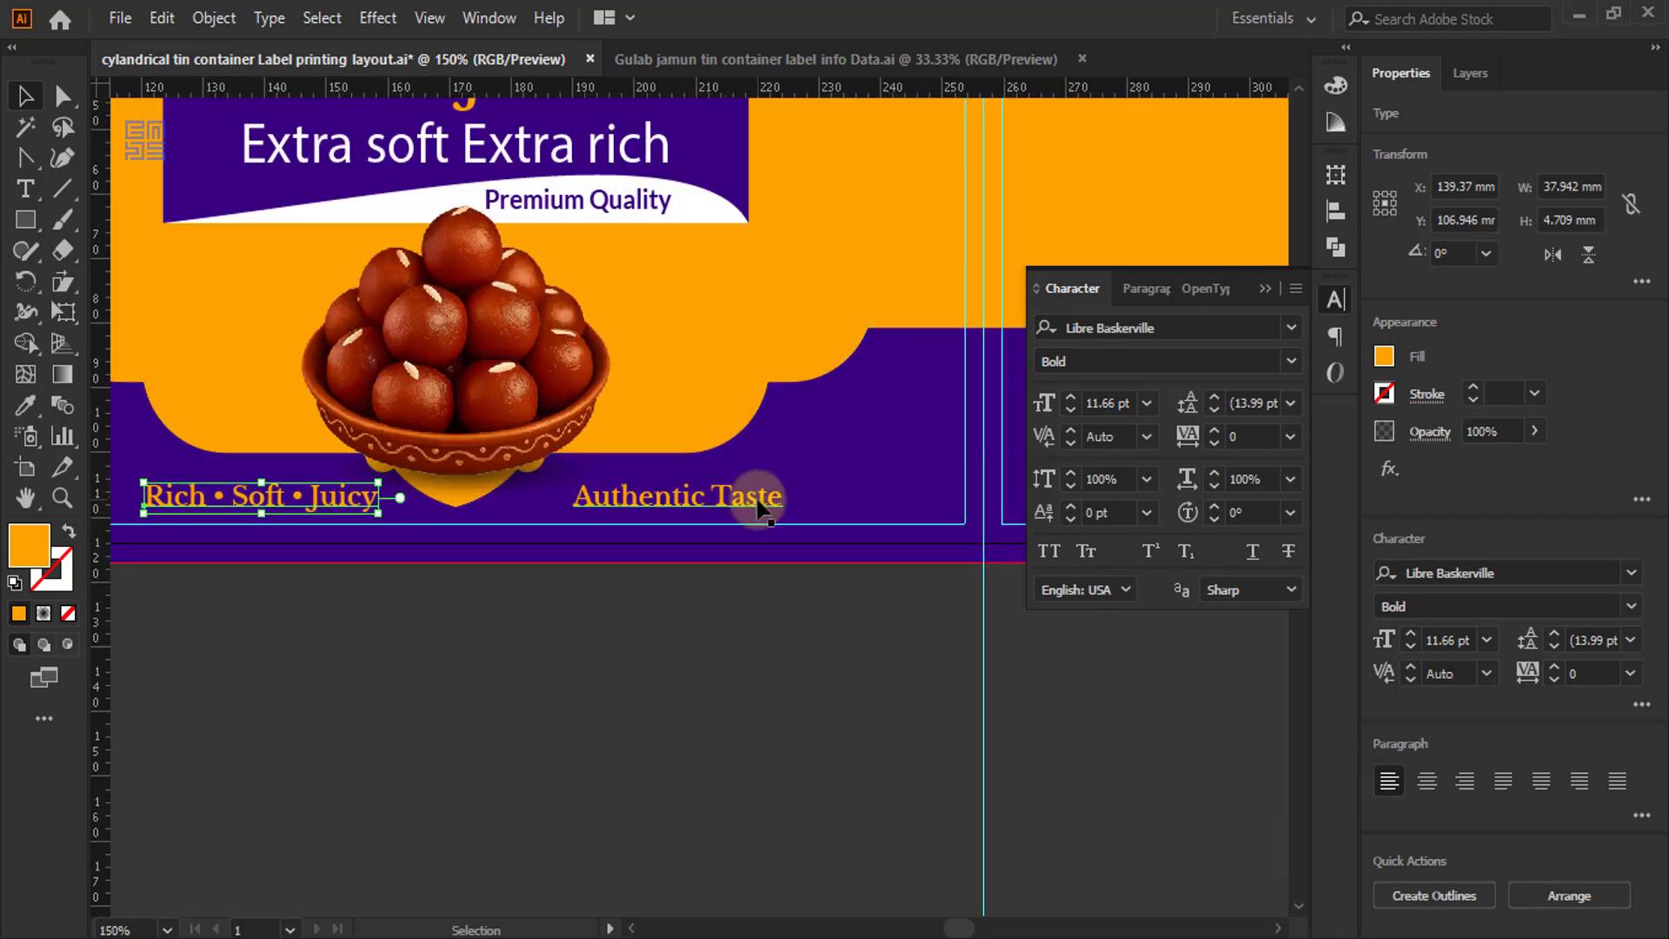
# - Shift "Authentic Taste" horizontally about 2.2 mm closer to the bowl and check the centring of both taglines against the purple shape
pyautogui.moveTo(758, 508); pyautogui.dragTo(744, 508)
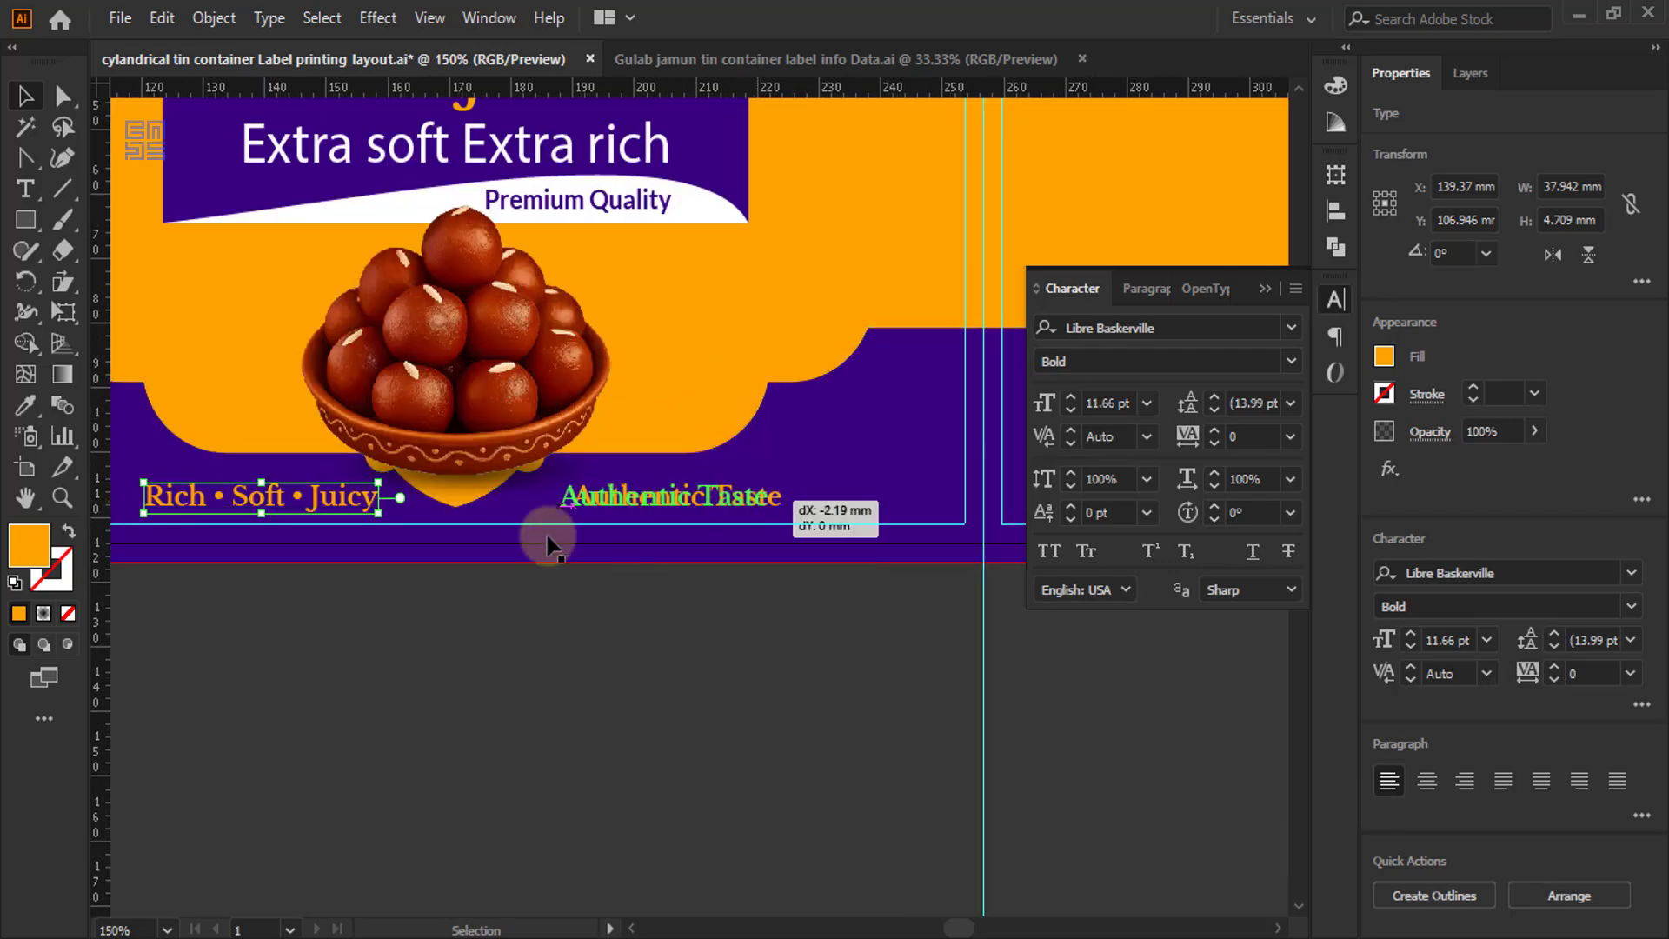
pyautogui.keyDown('shift'); pyautogui.click(354, 502); pyautogui.keyUp('shift')
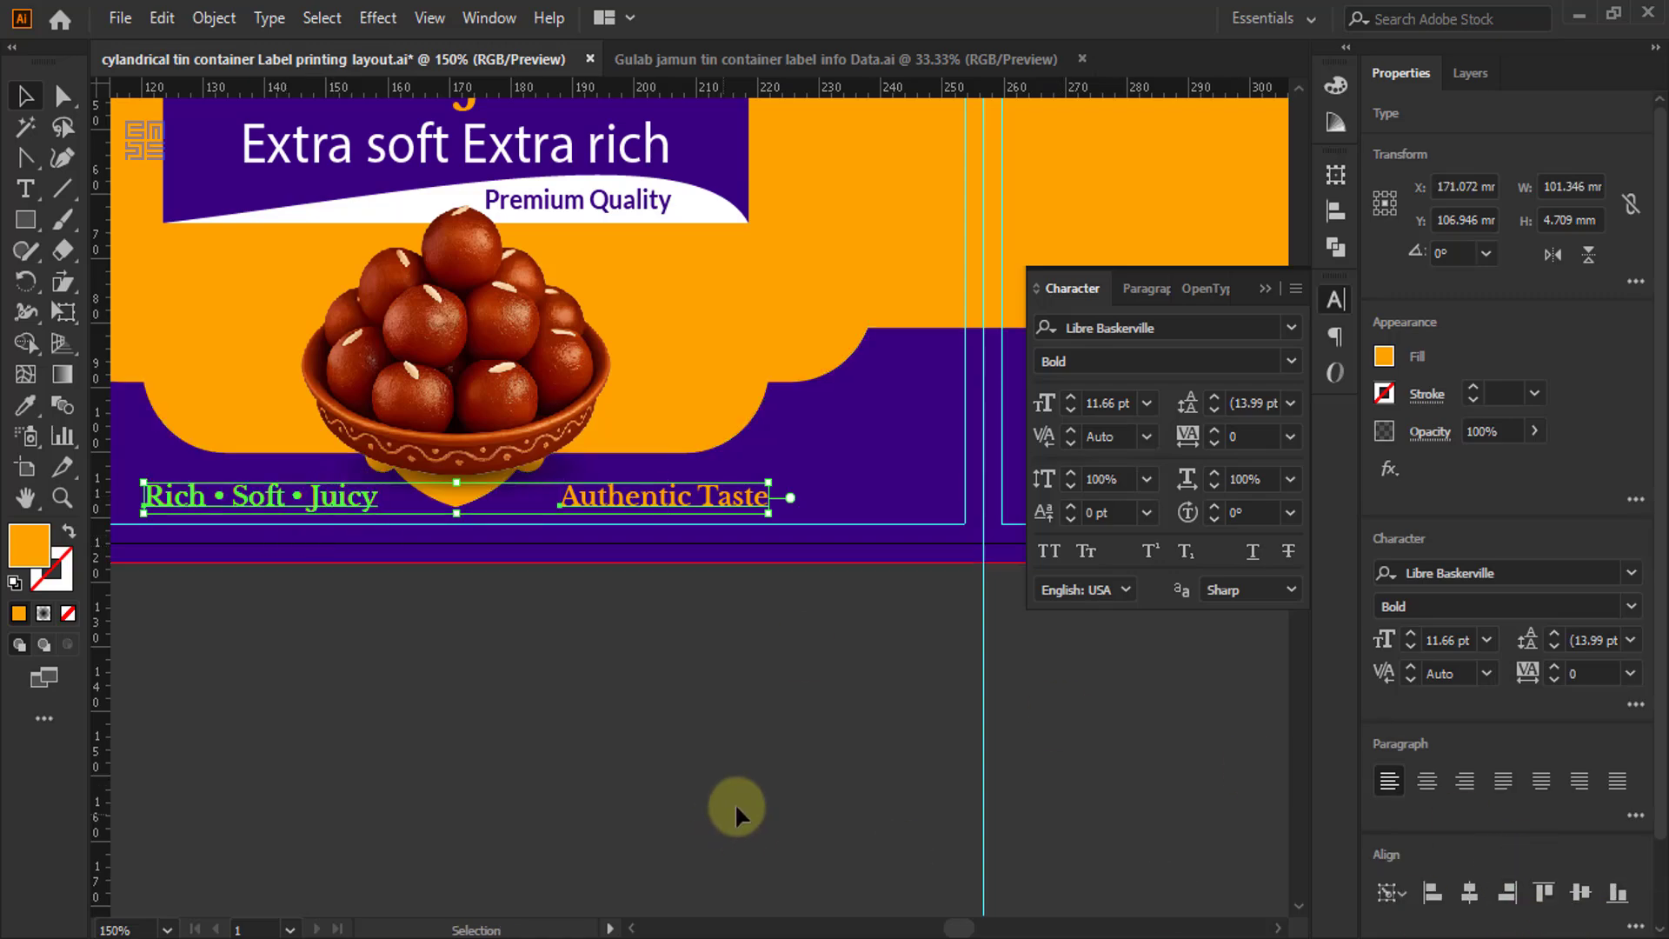
pyautogui.press('a')
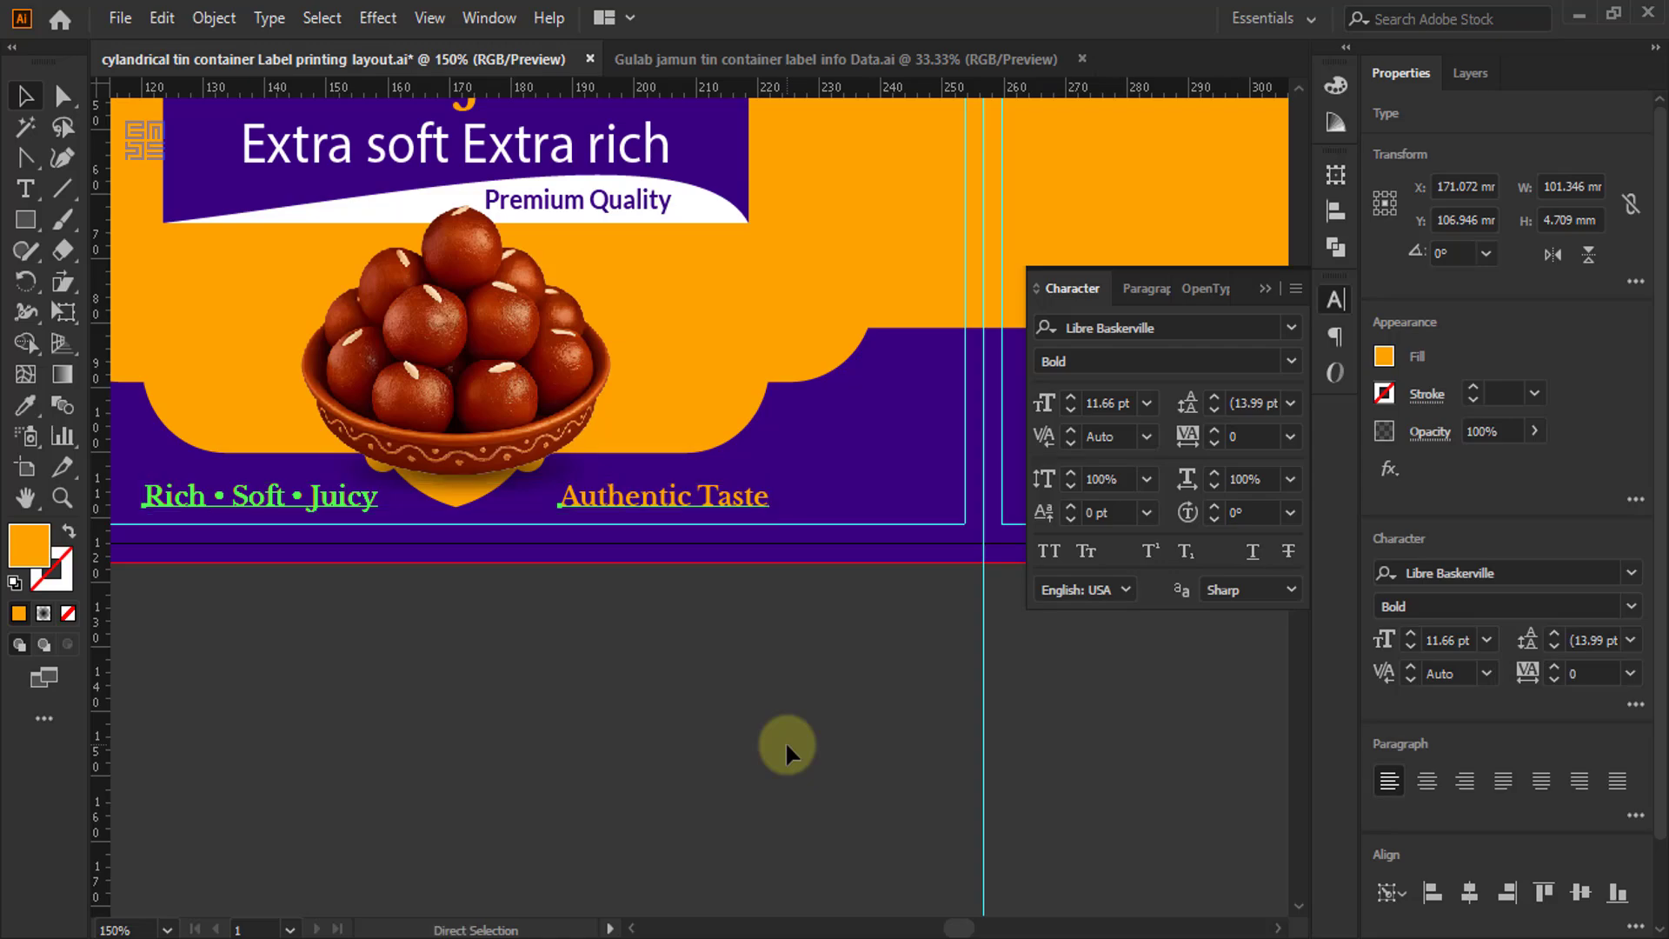
pyautogui.press('v')
pyautogui.keyDown('shift'); pyautogui.click(916, 487); pyautogui.keyUp('shift')
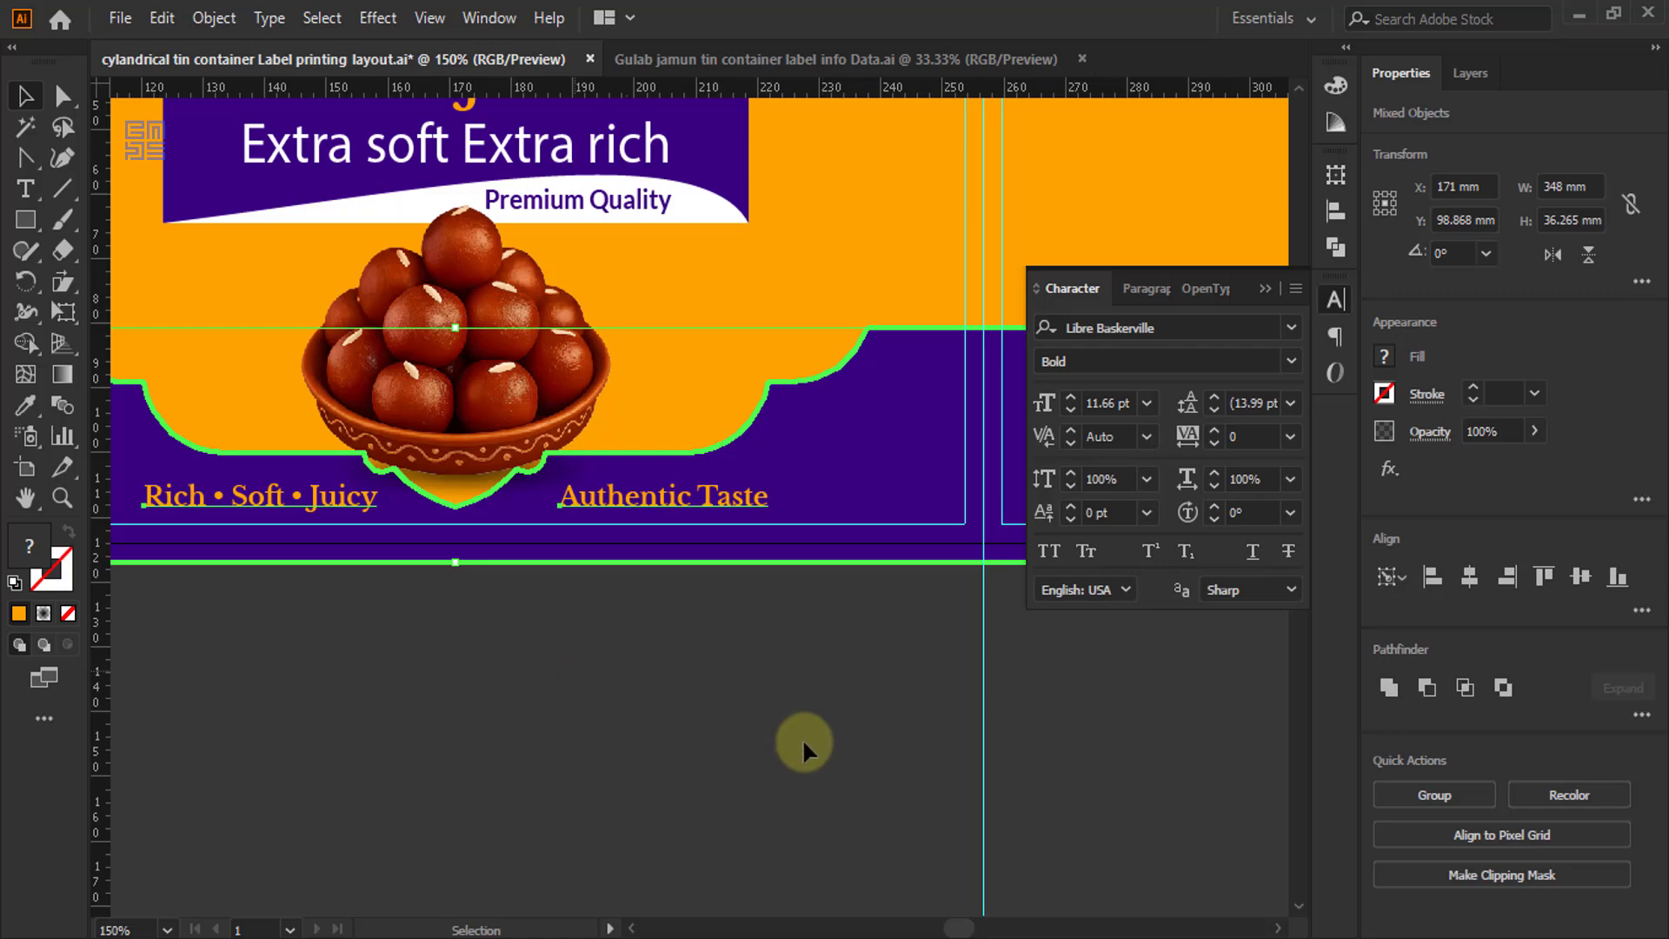
pyautogui.click(840, 723)
pyautogui.hotkey('ctrl', '-')
pyautogui.hotkey('ctrl', '-')
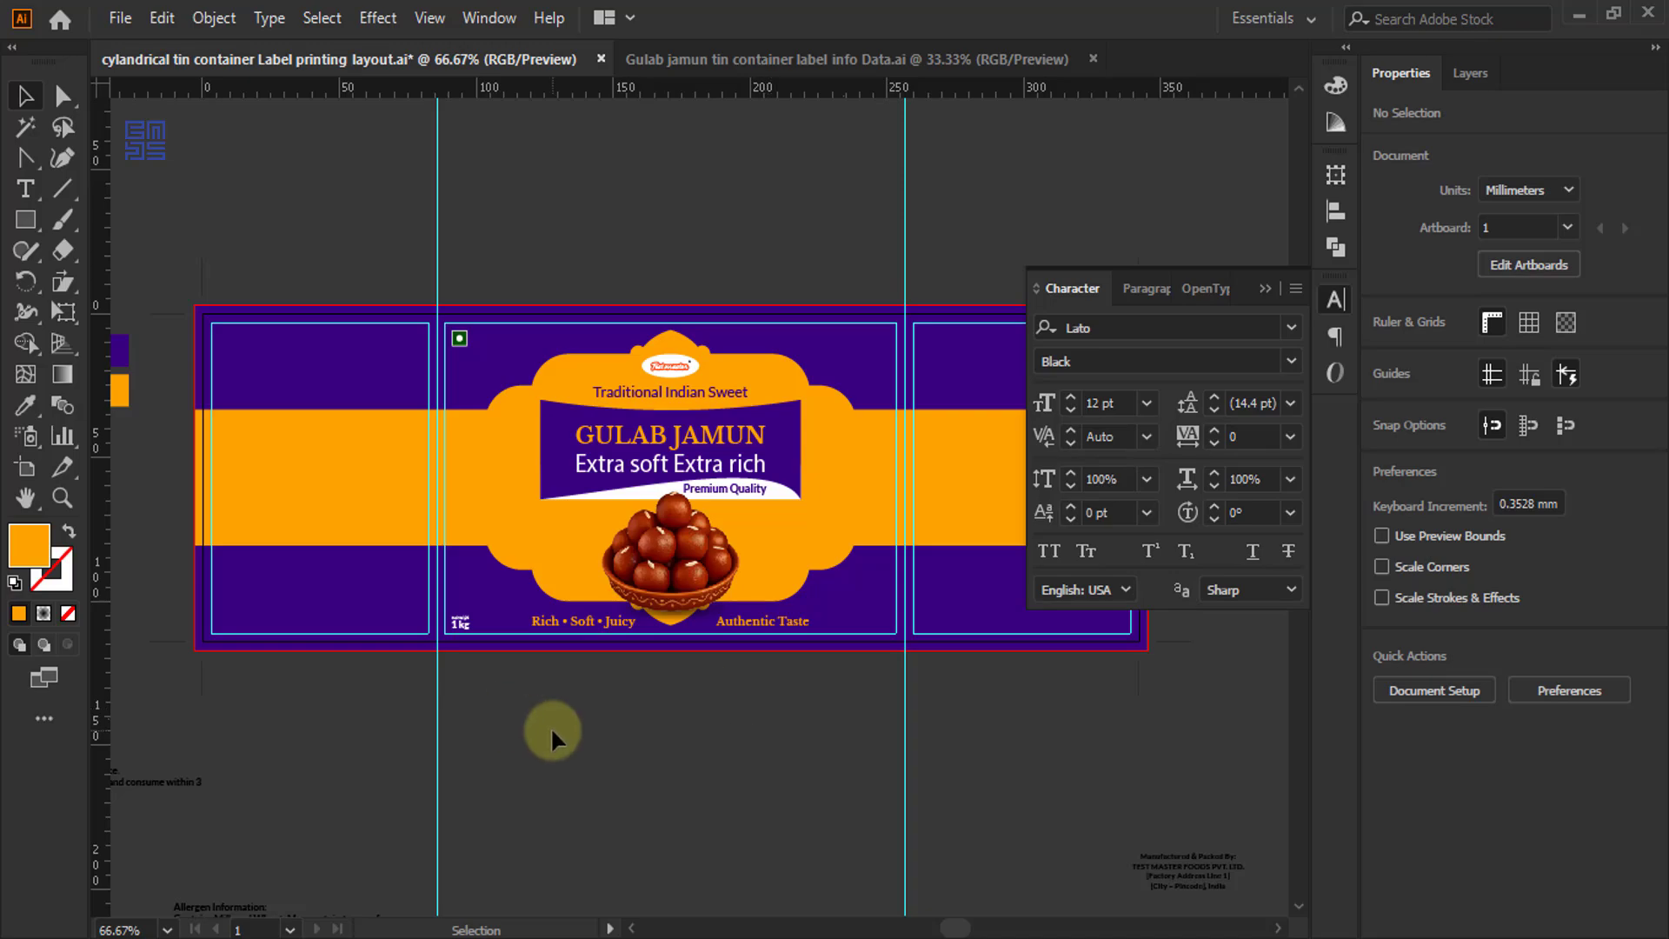
# - Switch to Notepad and review the back panel text, from the product description through the nutritional information
pyautogui.click(281, 937)
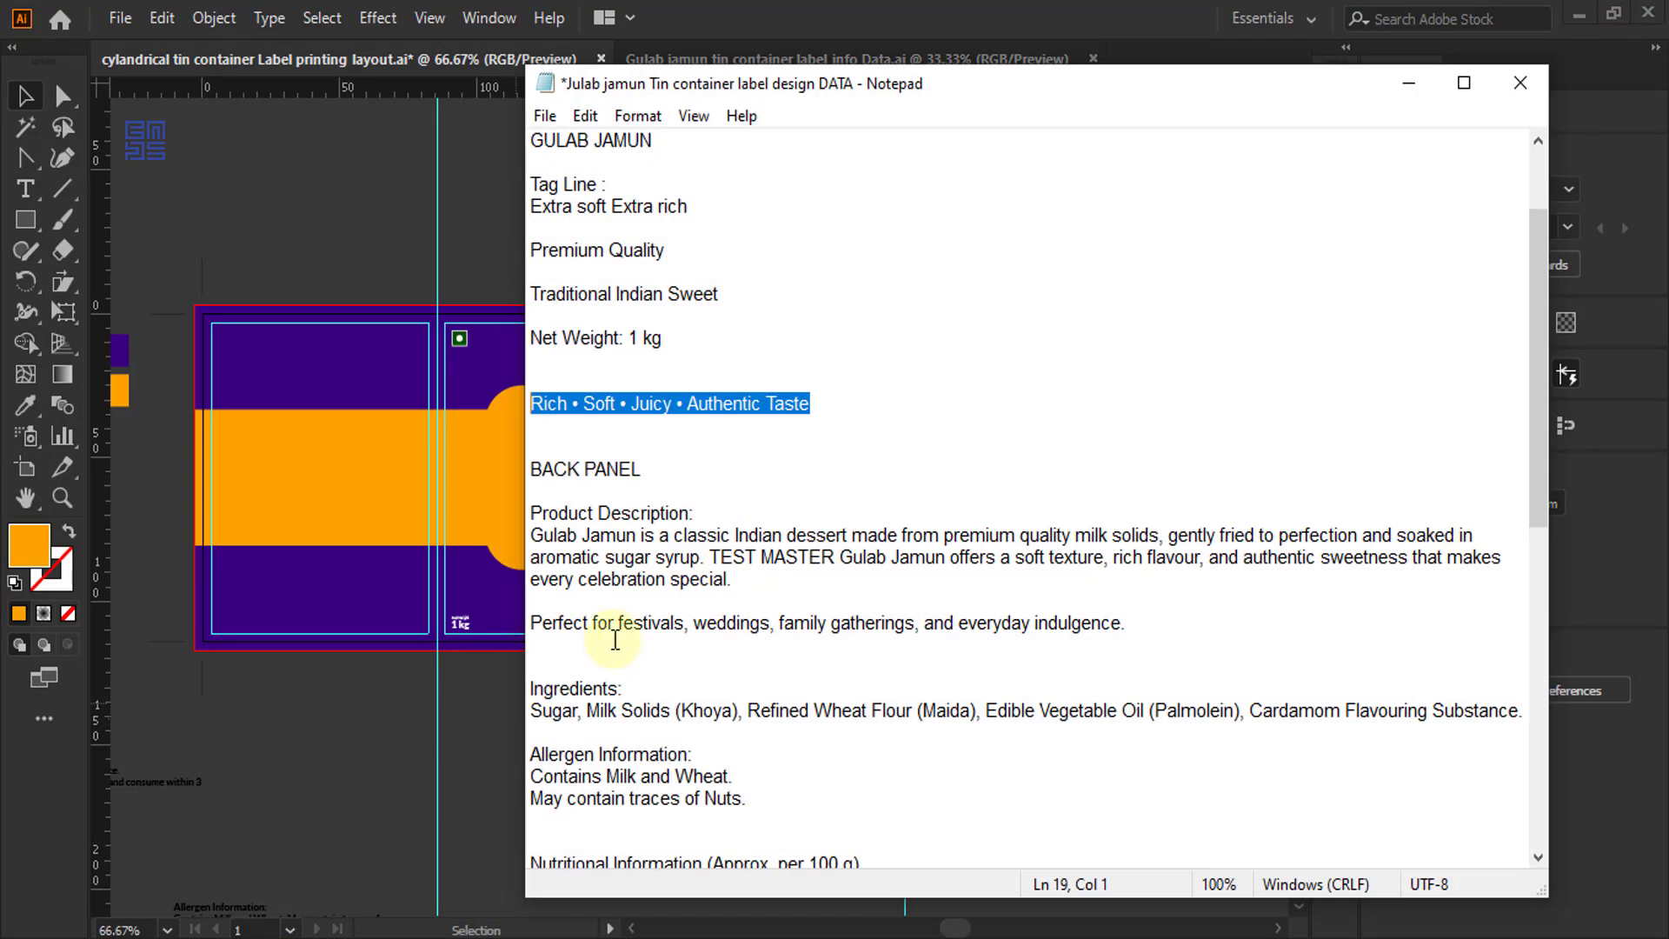
pyautogui.scroll(-2, 630, 555)
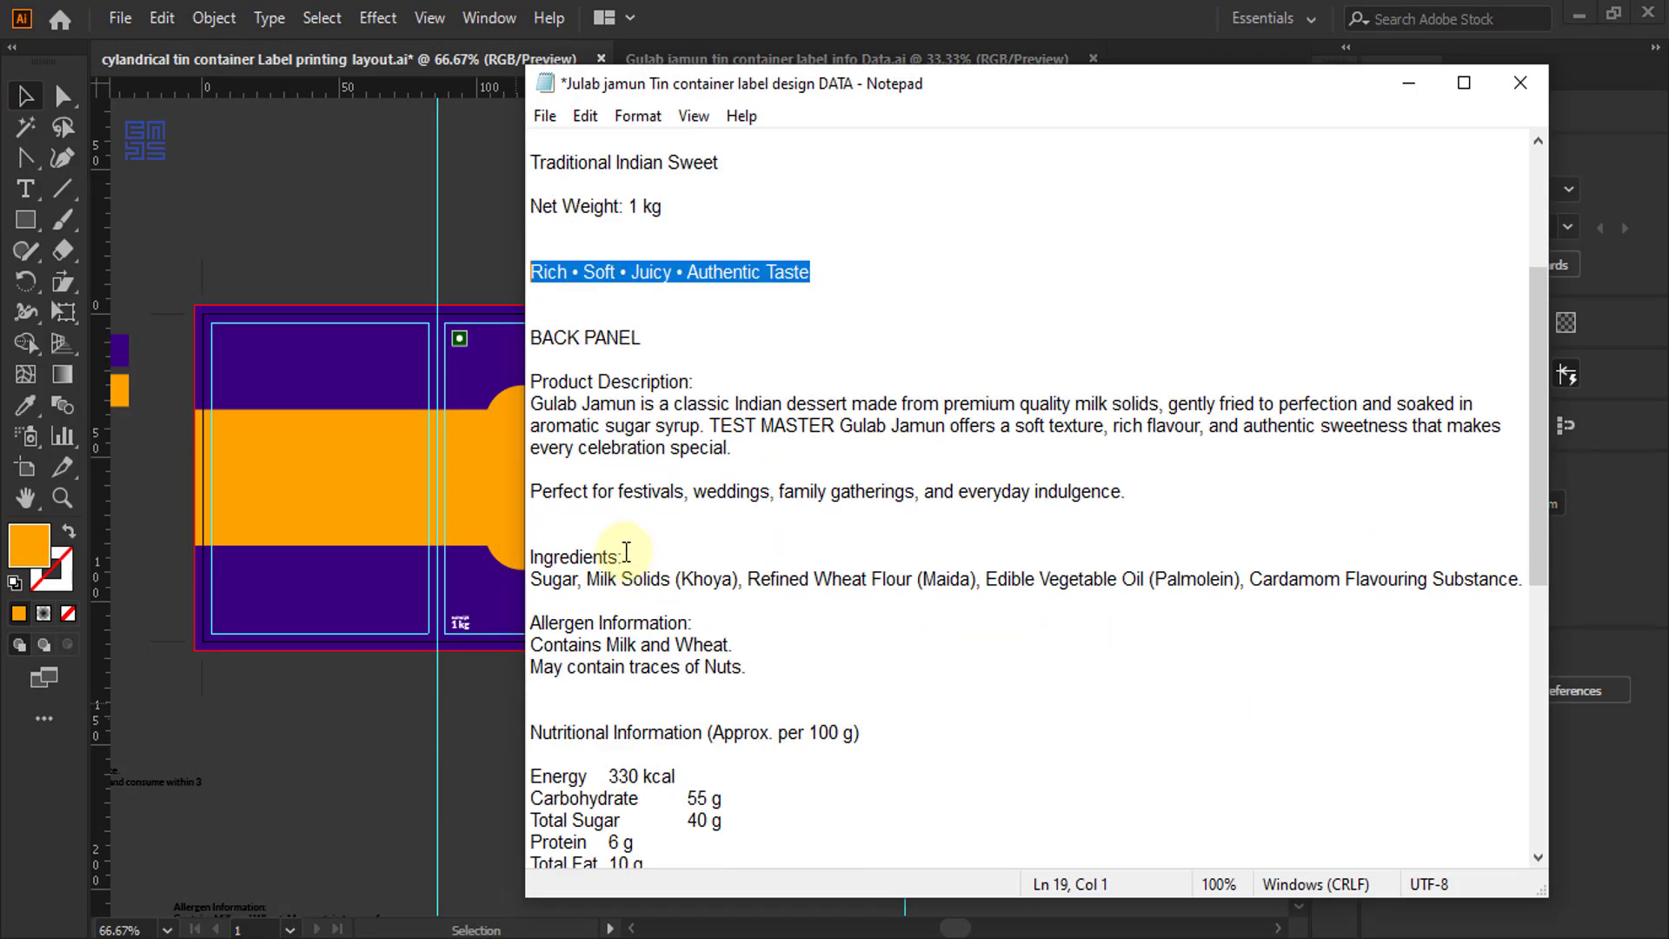
pyautogui.tripleClick(664, 334)
pyautogui.scroll(-2, 587, 397)
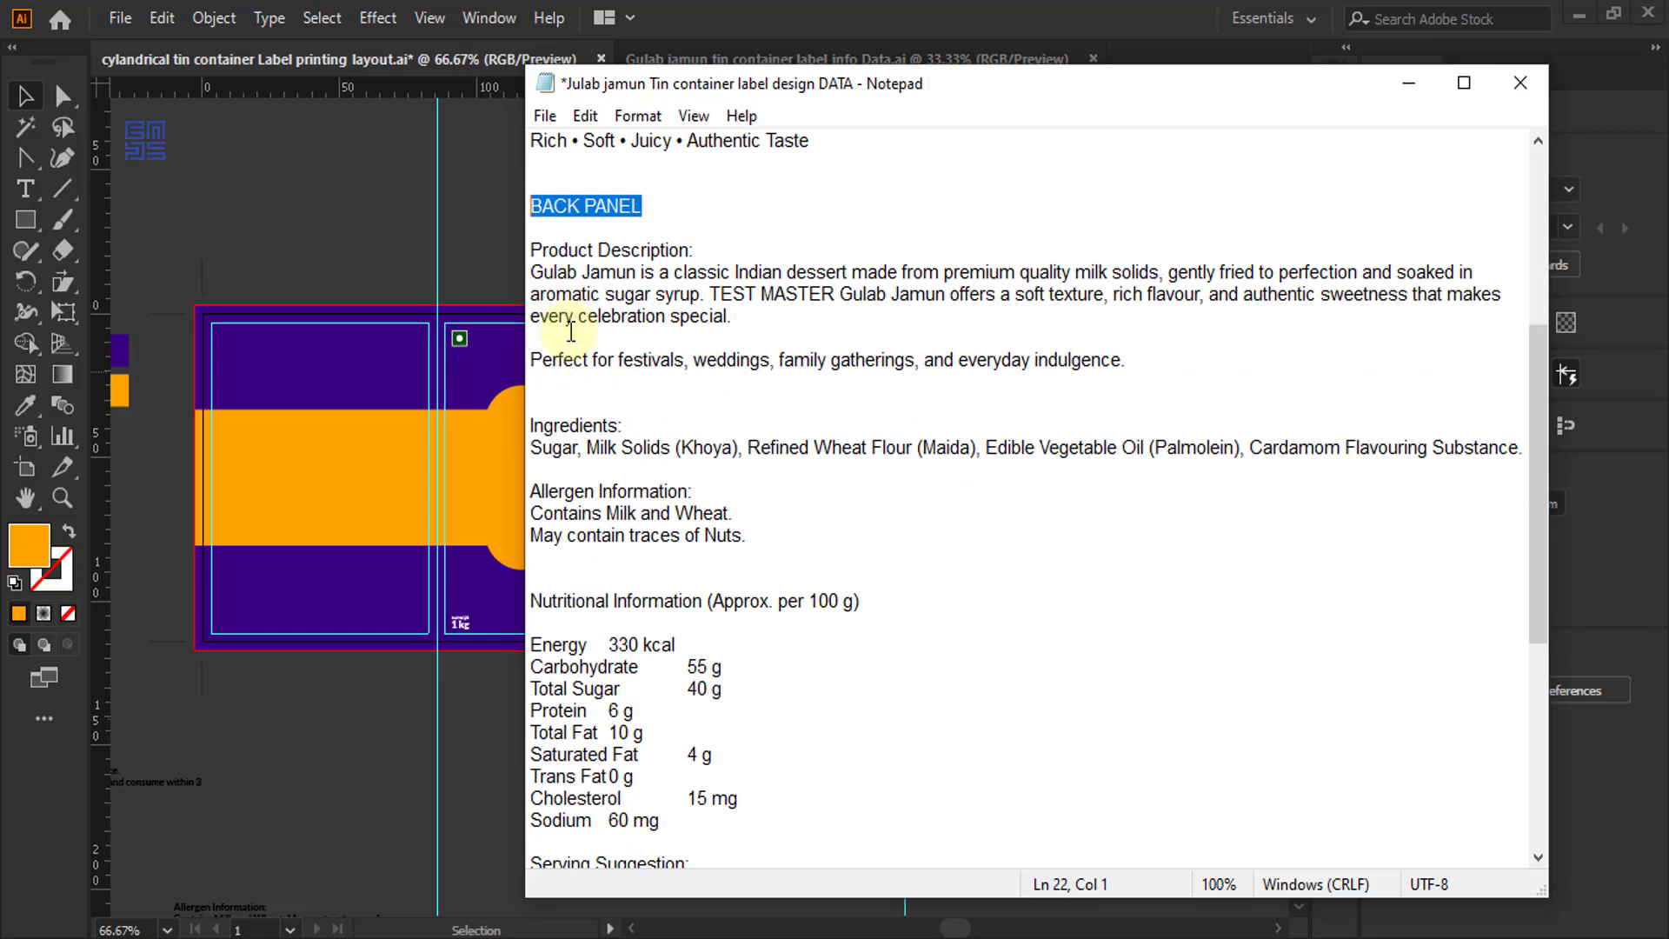
pyautogui.scroll(-3, 640, 645)
pyautogui.click(1411, 90)
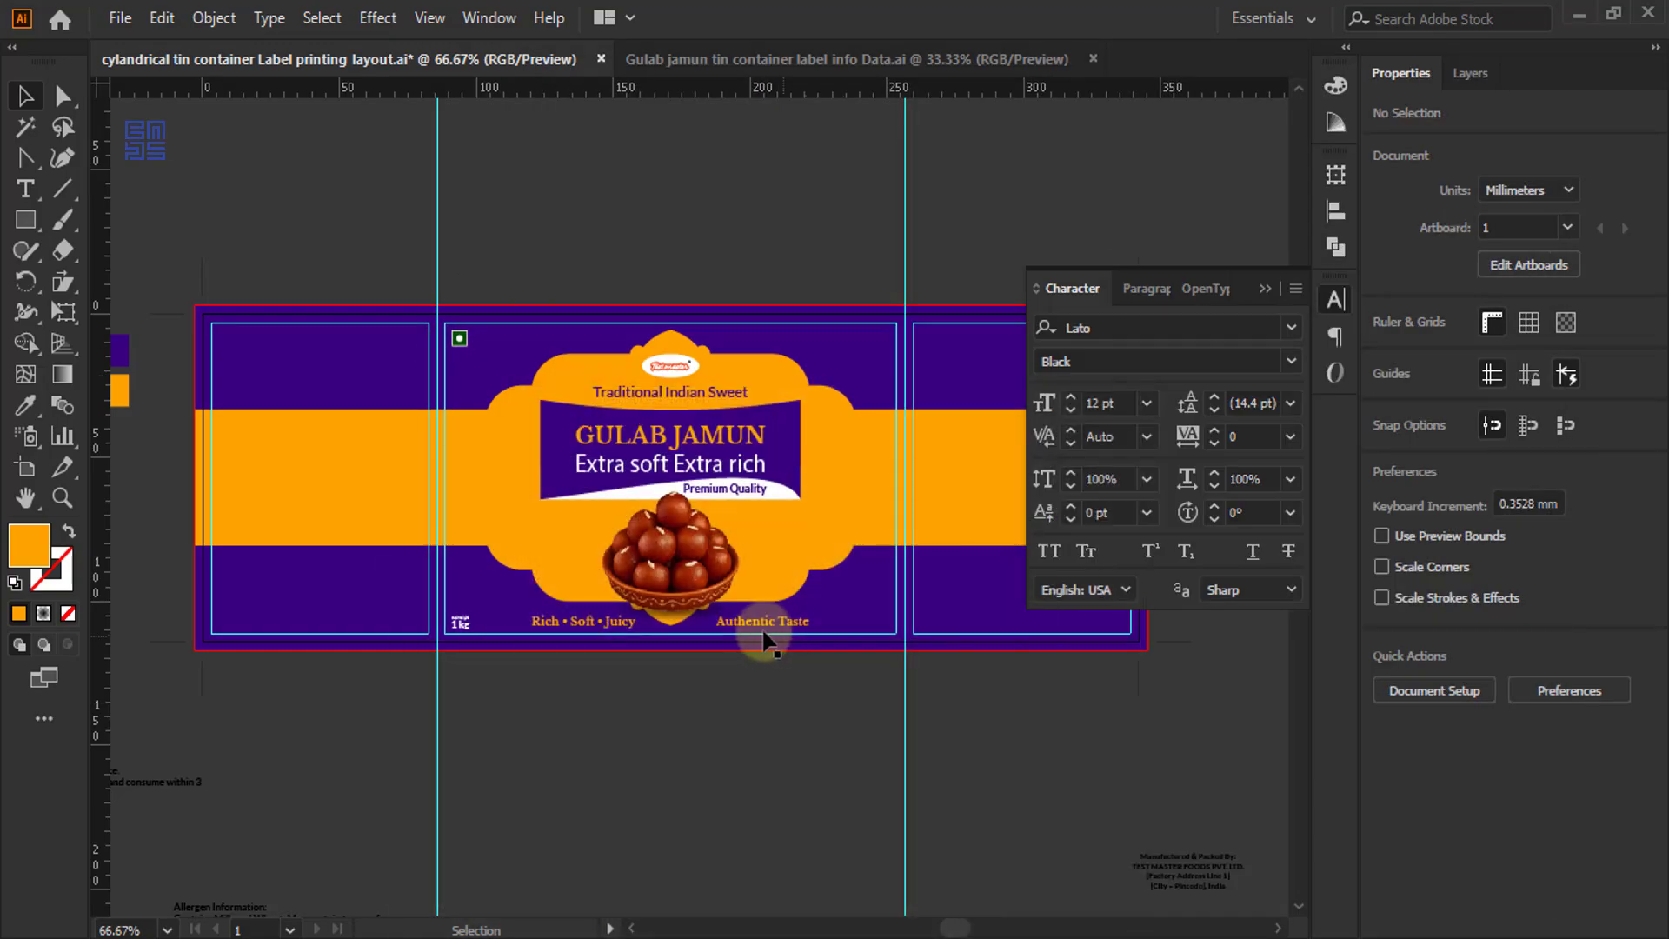
# - Recolour the six black information text blocks below and left of the label with a white fill
pyautogui.scroll(-3, 706, 634)
pyautogui.scroll(-1, 711, 623)
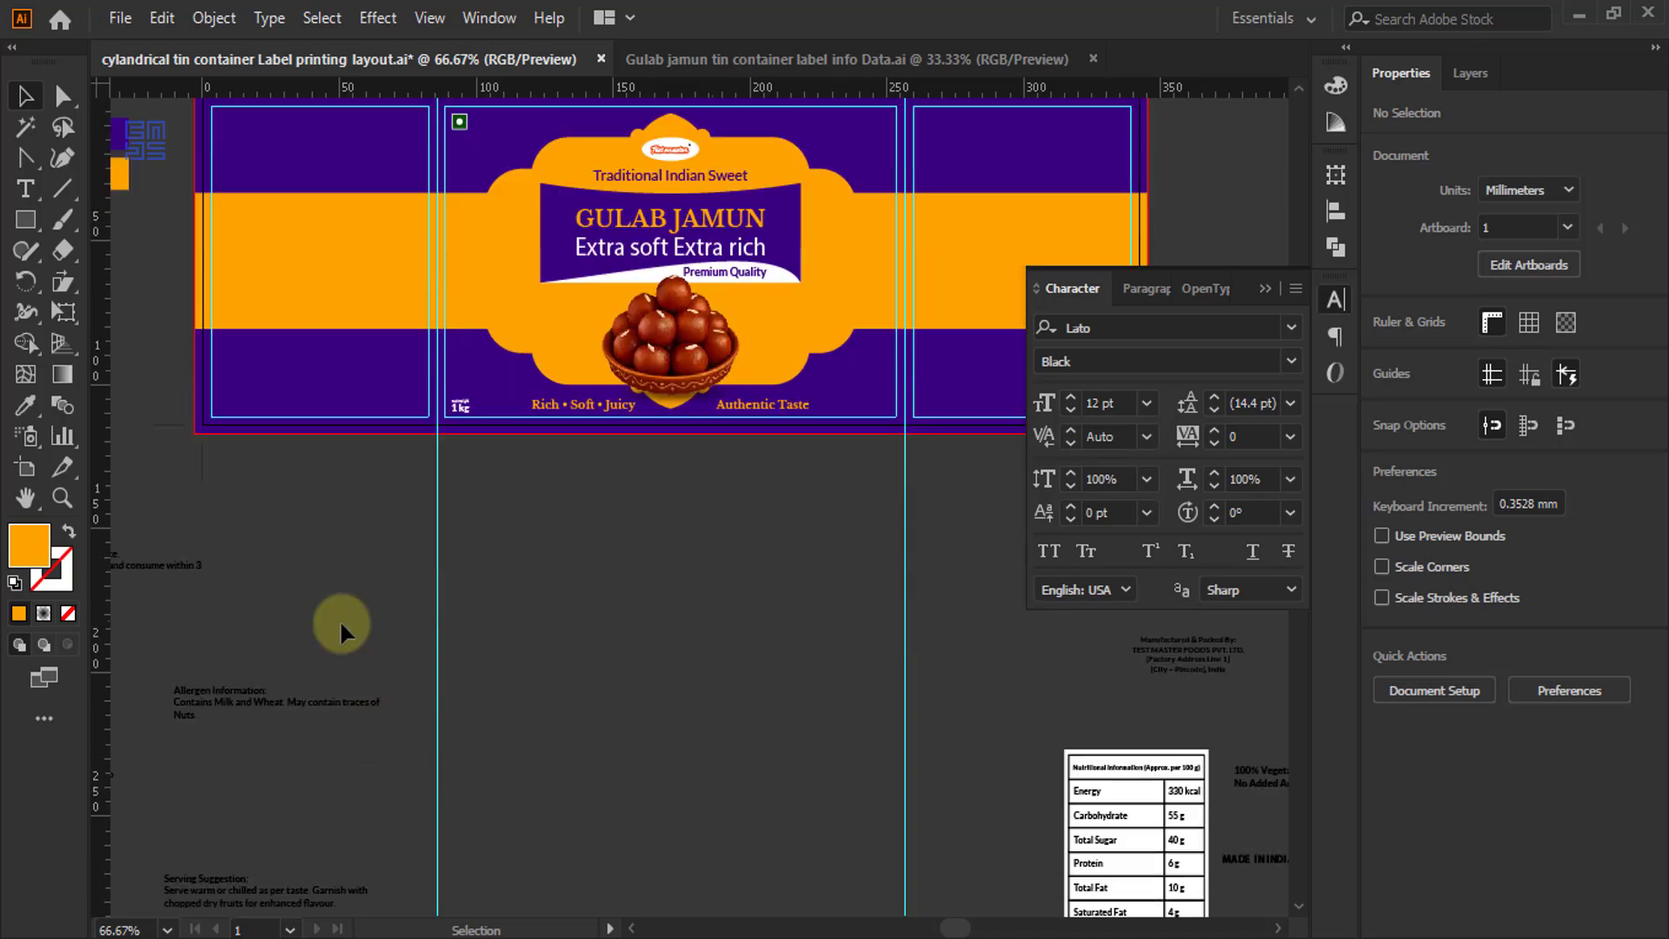
pyautogui.moveTo(339, 632); pyautogui.dragTo(596, 592)
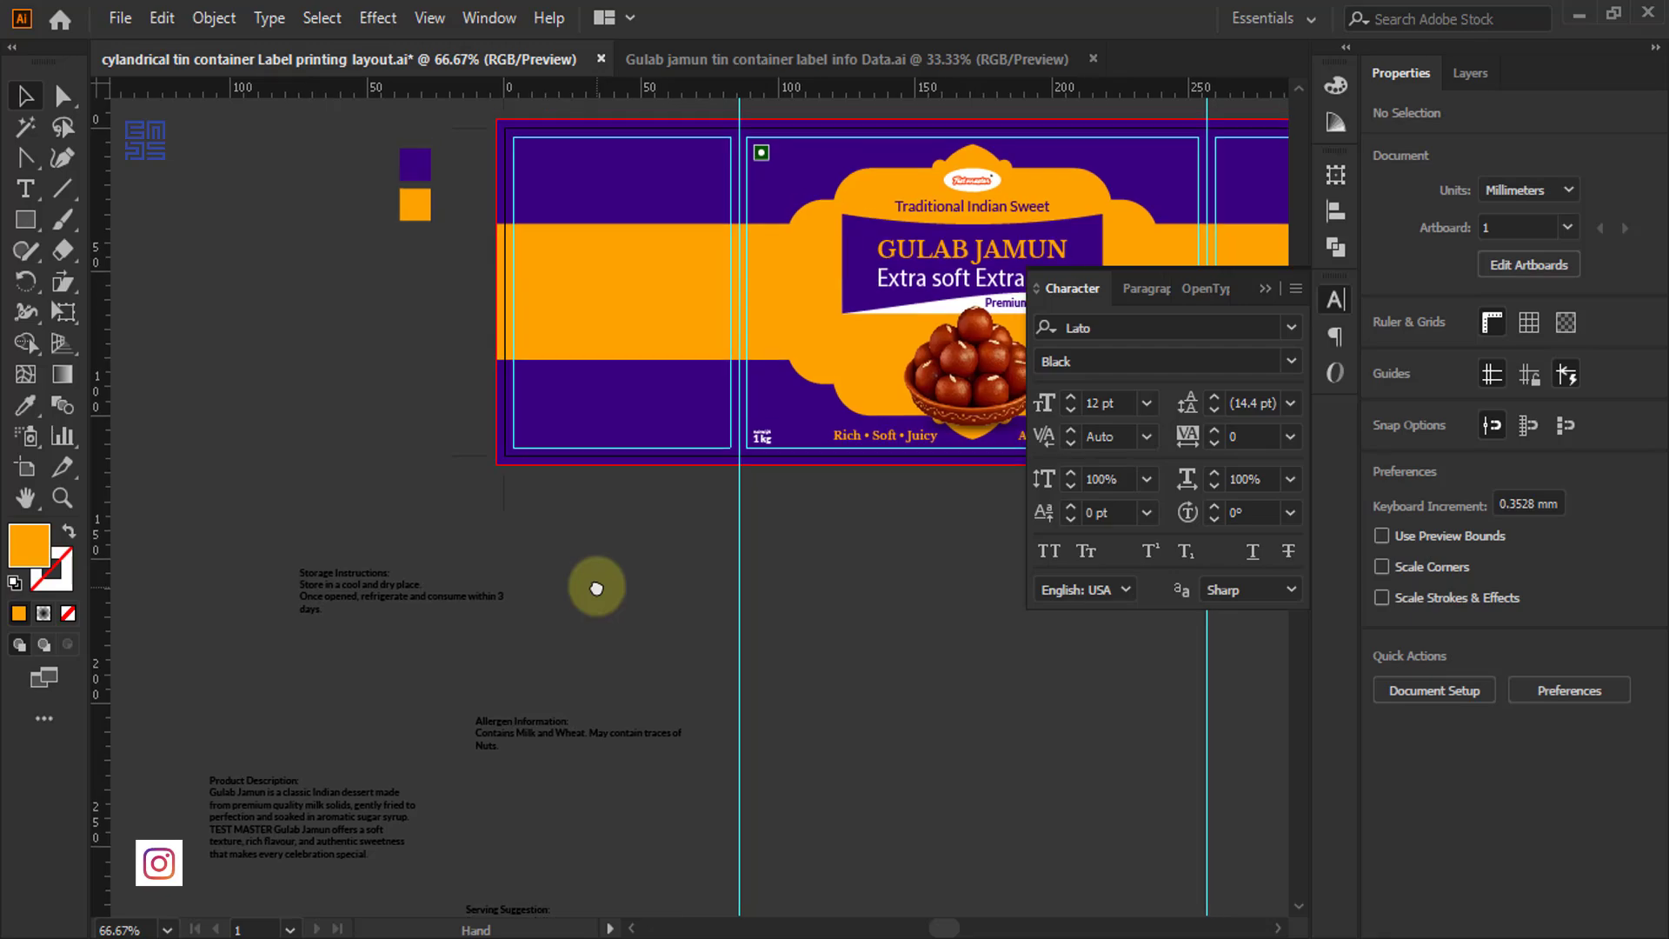
pyautogui.scroll(-1, 530, 444)
pyautogui.scroll(-2, 531, 447)
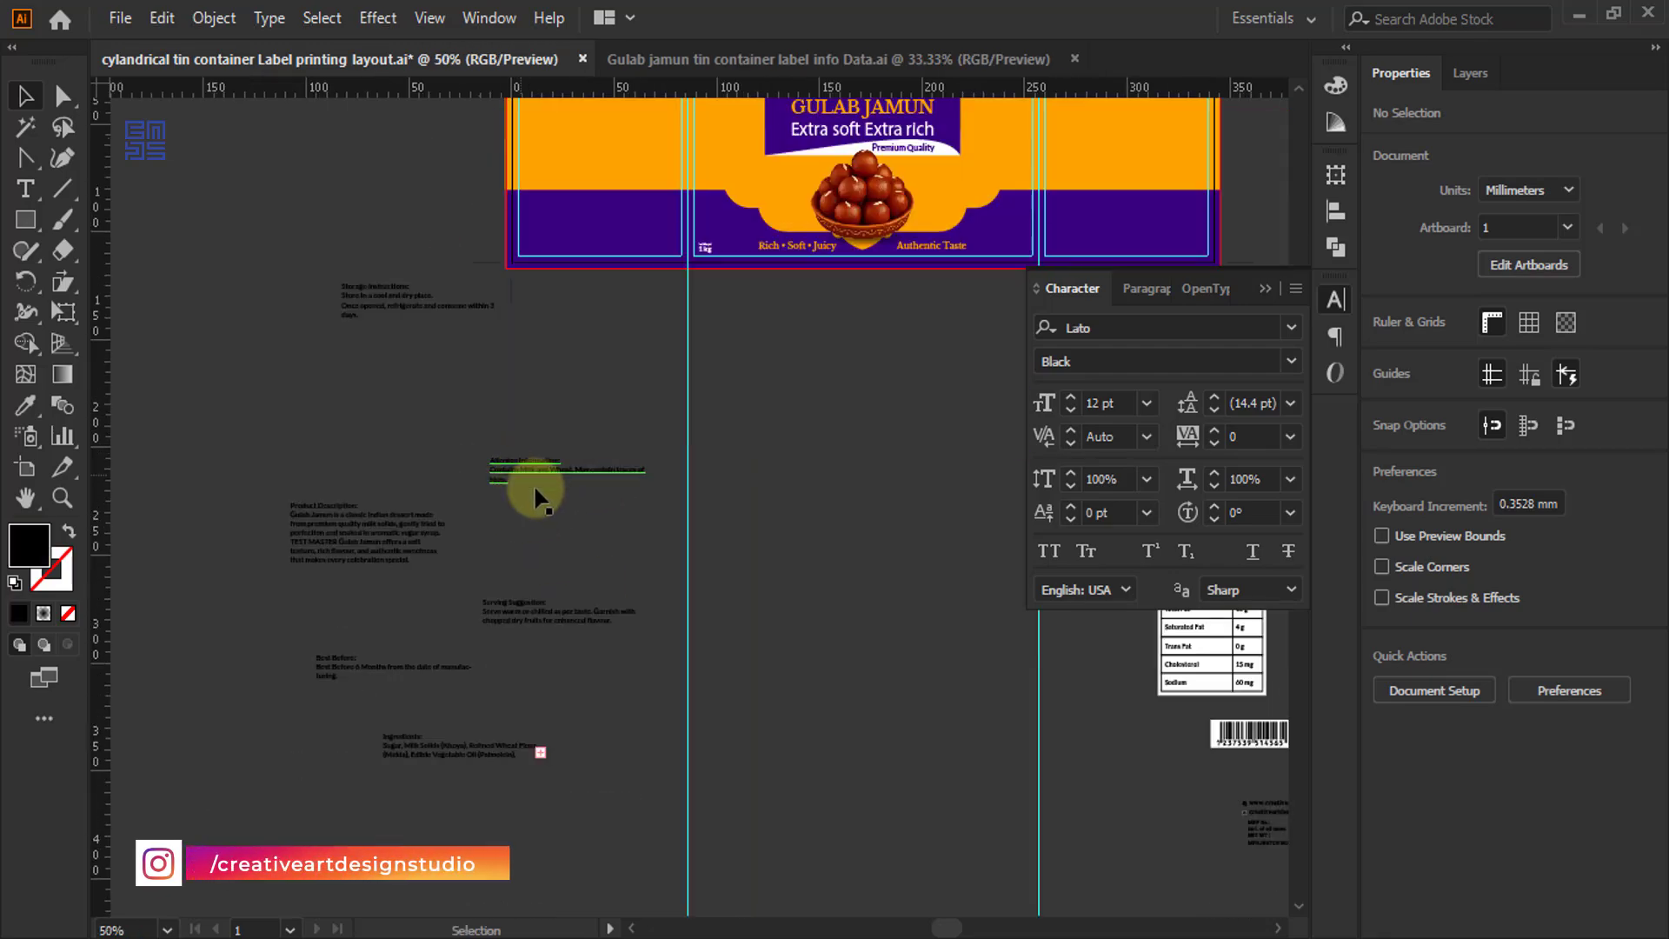
pyautogui.moveTo(251, 266); pyautogui.dragTo(466, 770)
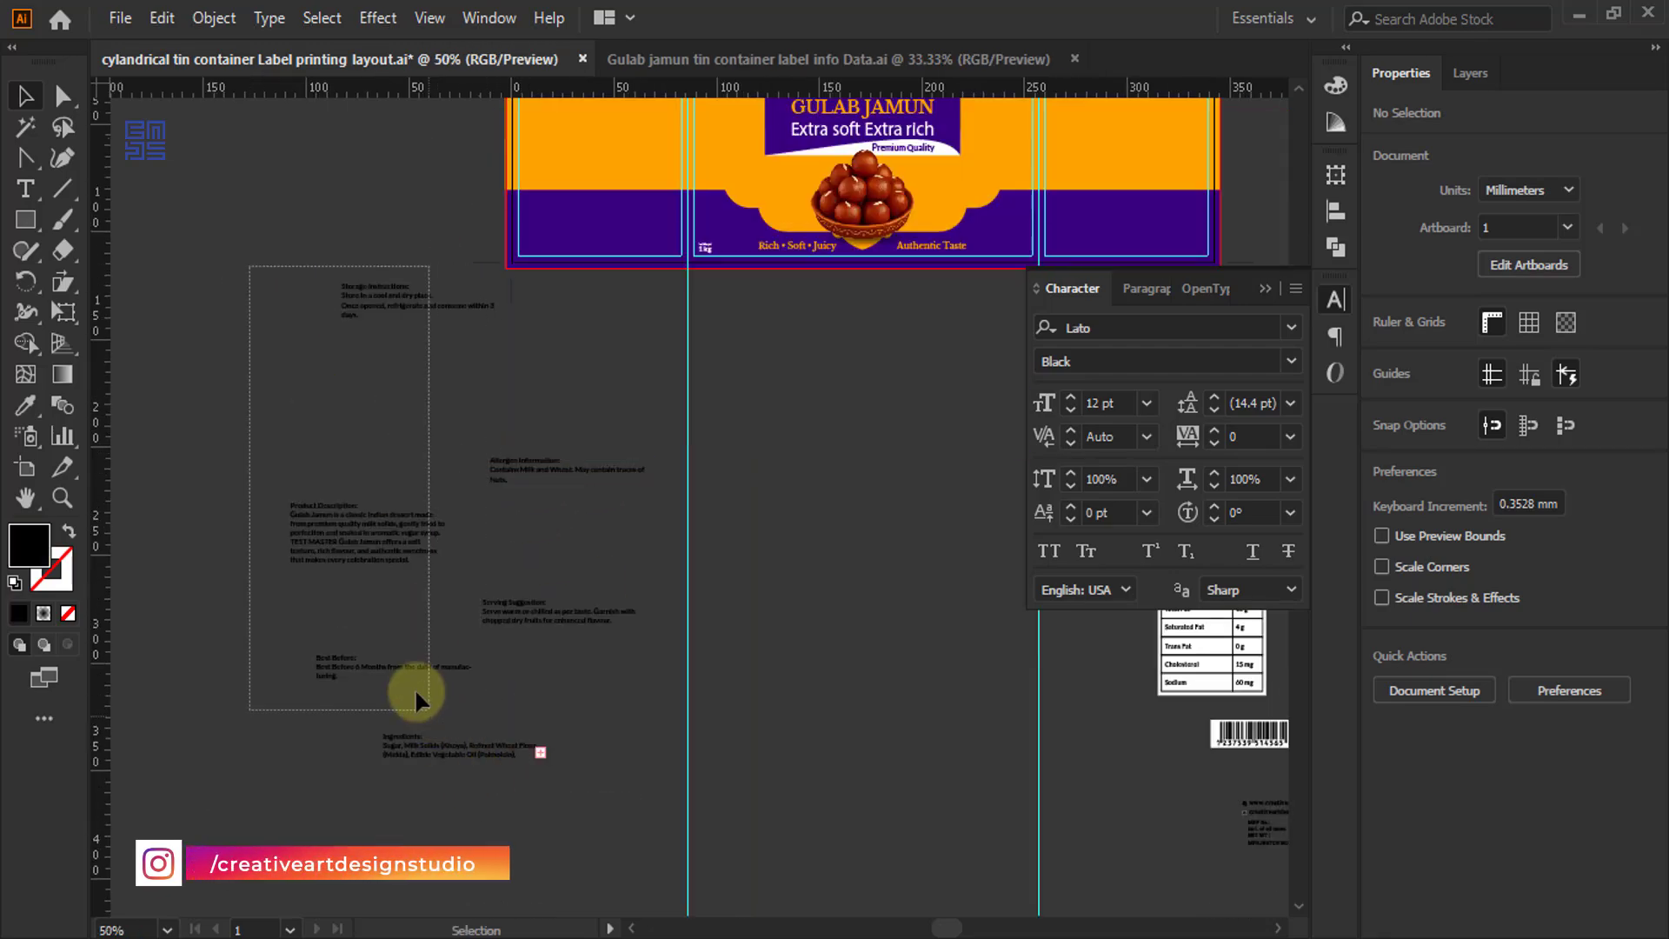
pyautogui.moveTo(415, 686); pyautogui.dragTo(414, 680)
pyautogui.moveTo(624, 417); pyautogui.dragTo(533, 813)
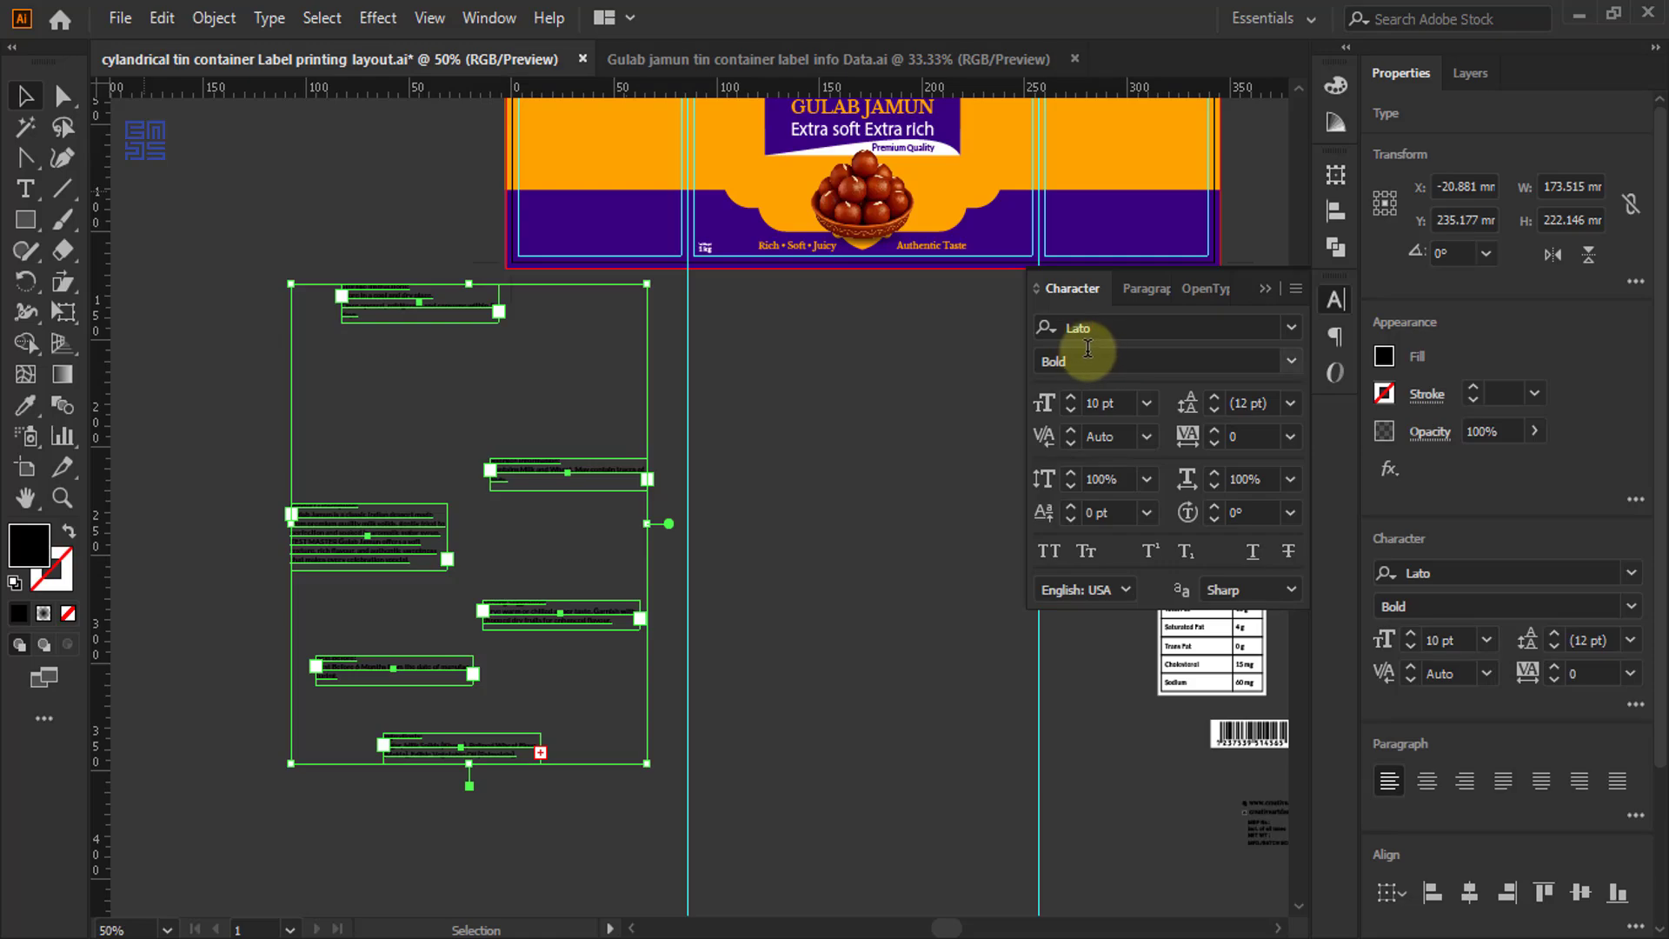
pyautogui.click(1326, 92)
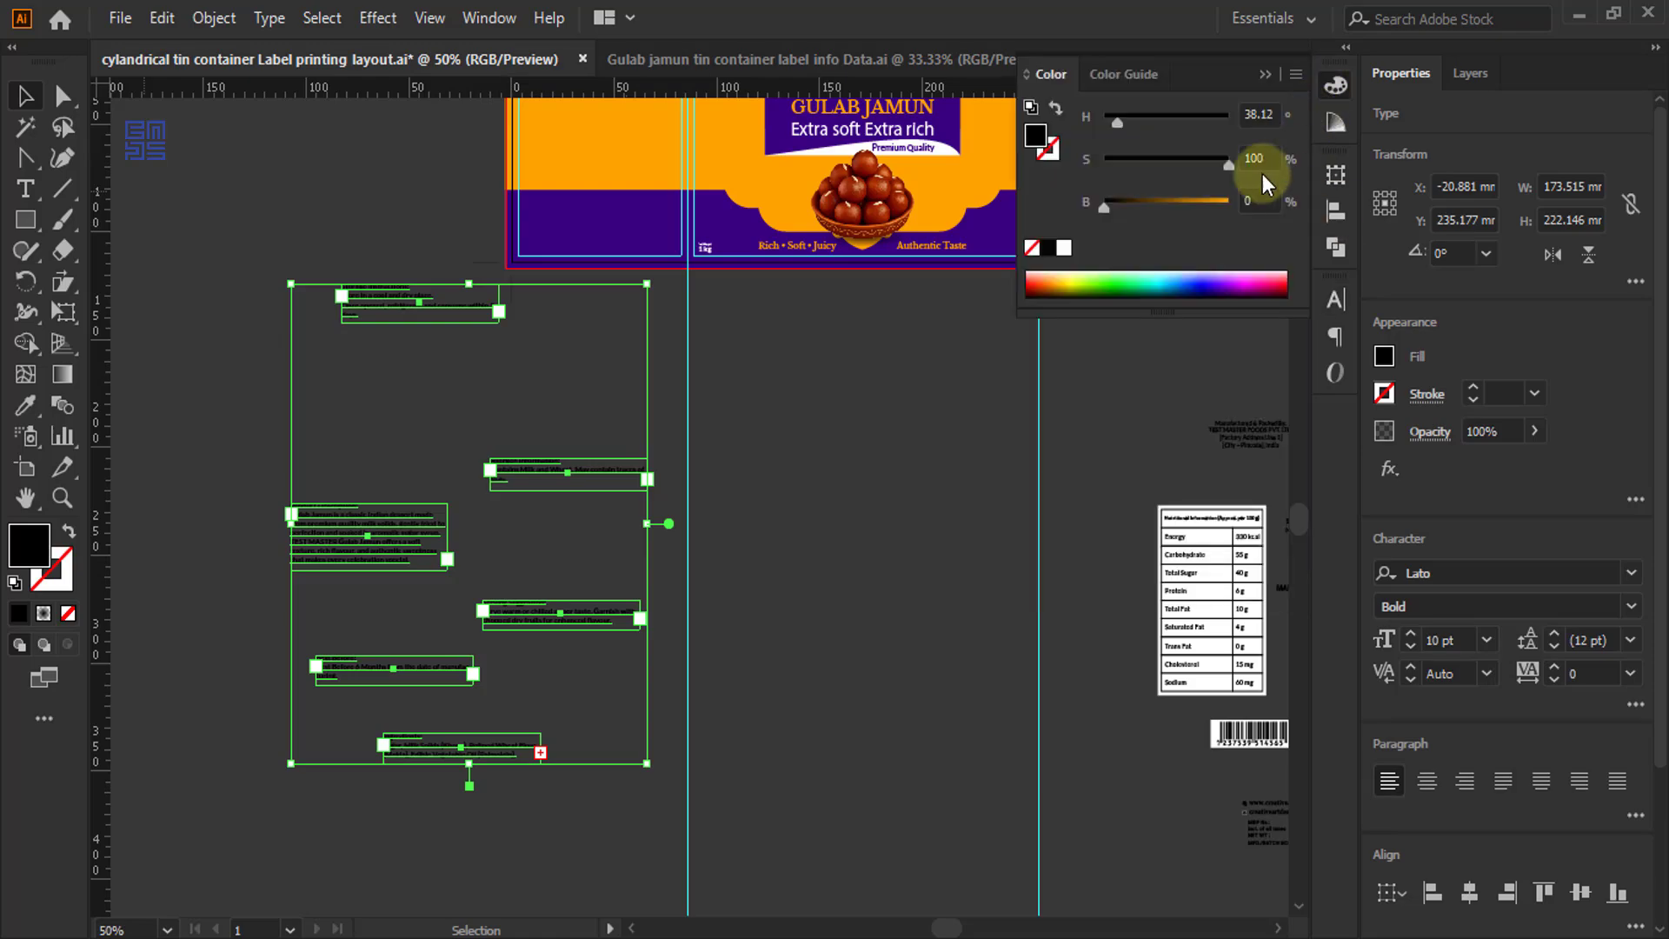
pyautogui.click(1063, 249)
pyautogui.click(753, 606)
# - Try to place the Storage Instructions text at the top of the label's left panel
pyautogui.scroll(3, 753, 608)
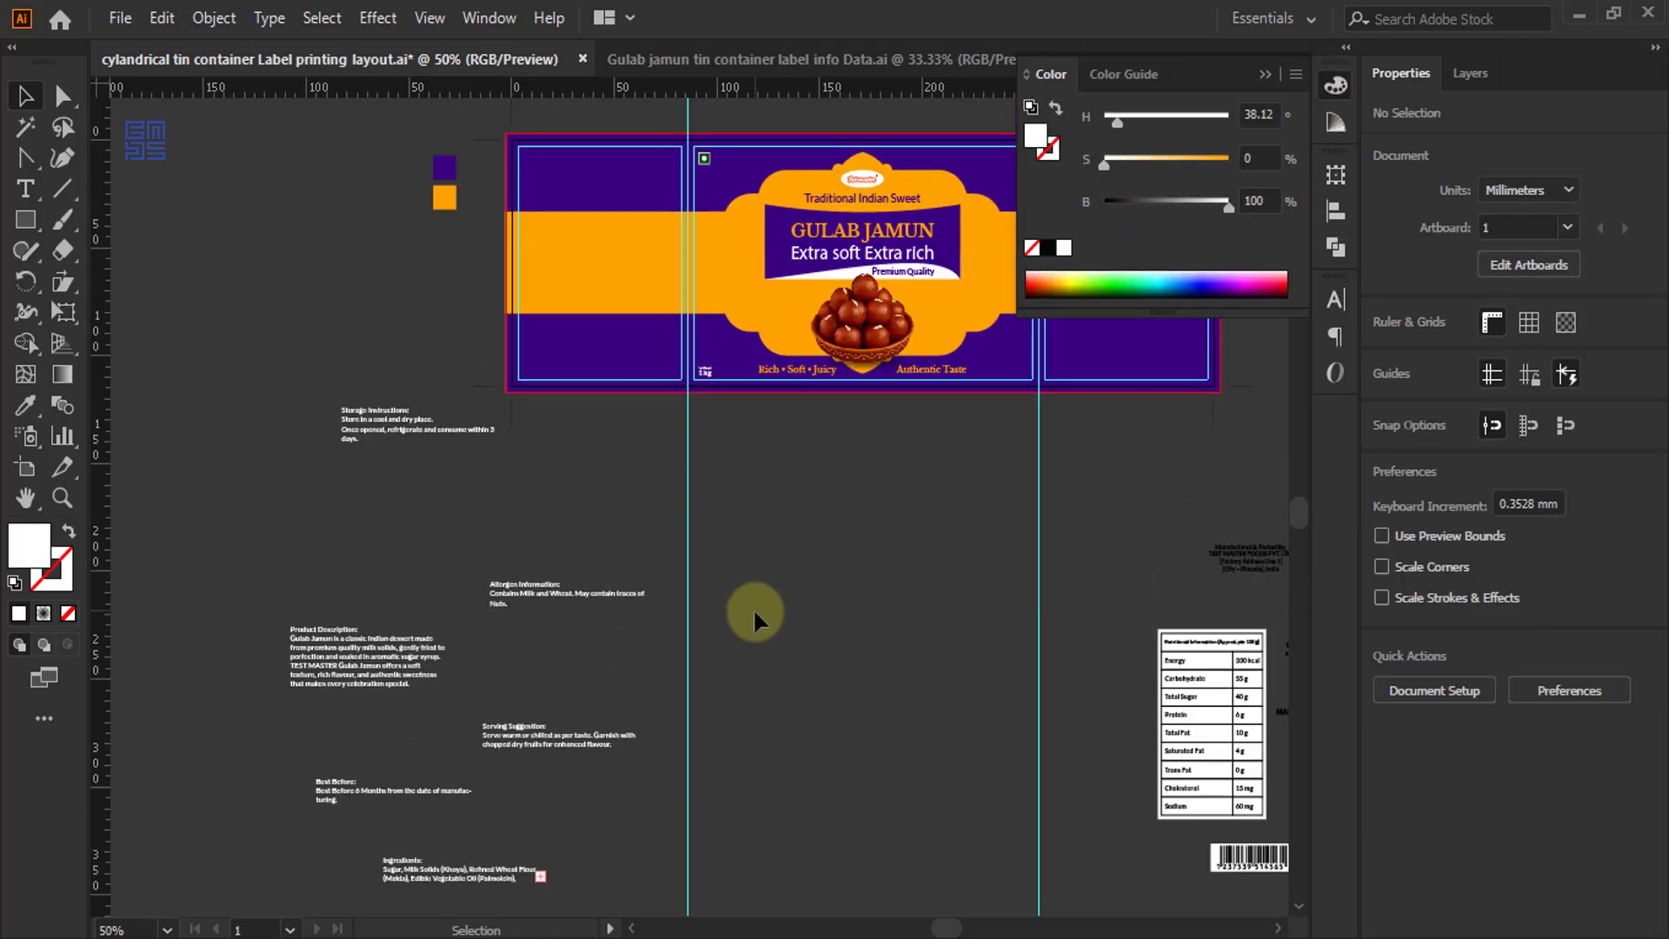
pyautogui.scroll(2, 296, 544)
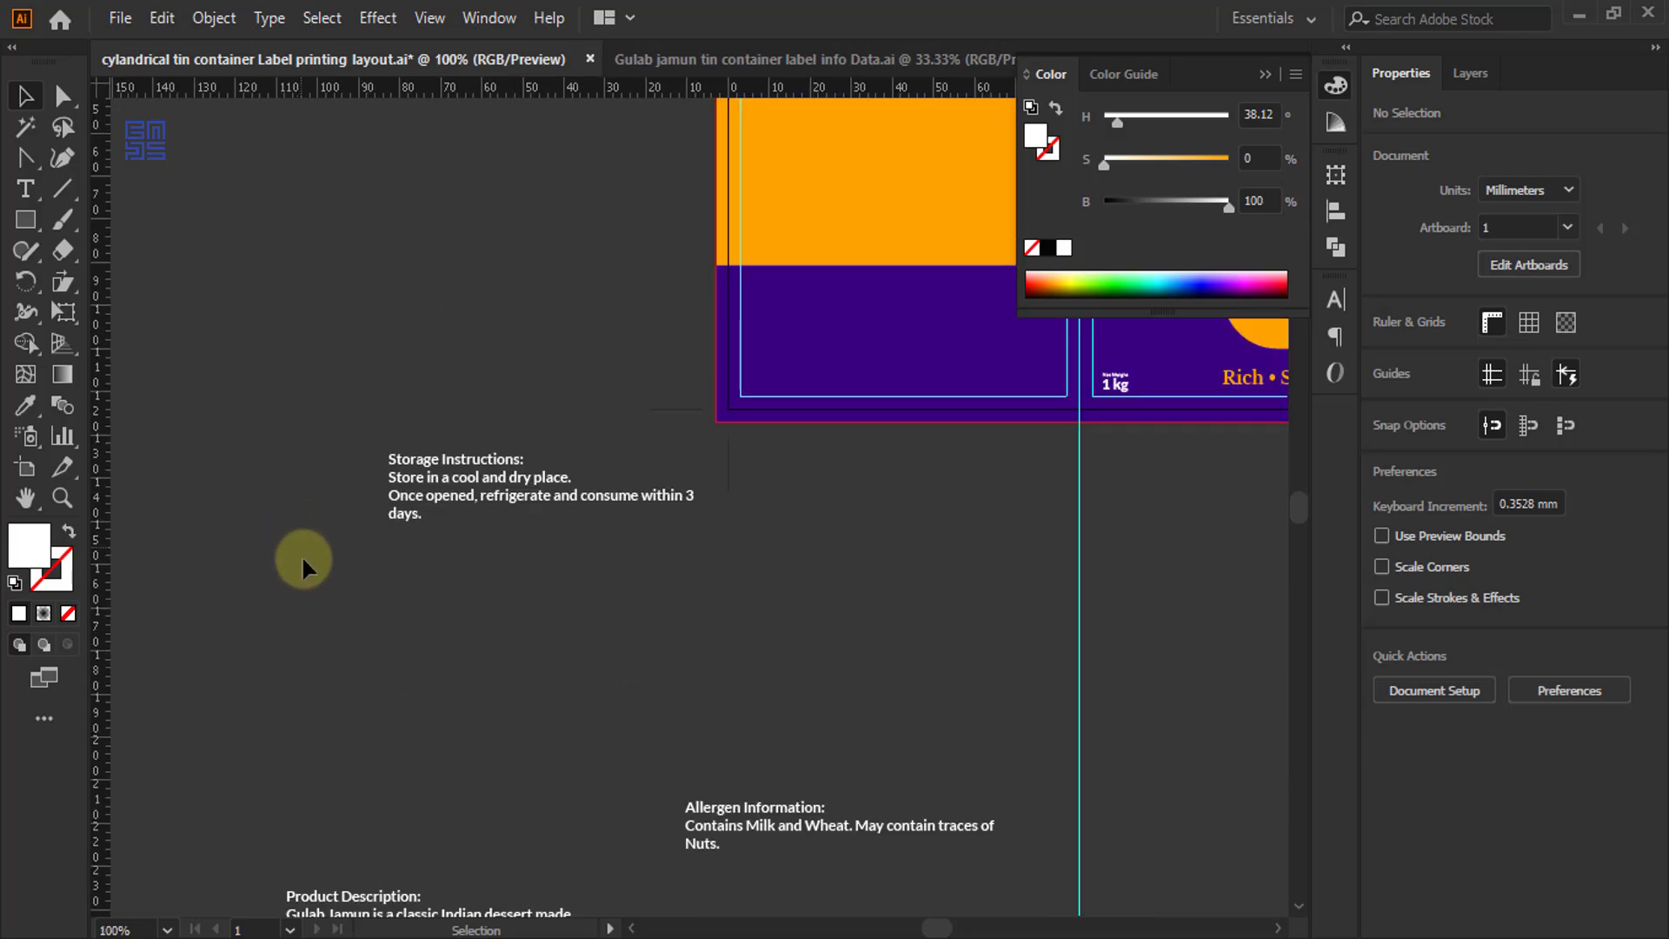
pyautogui.scroll(-1, 417, 547)
pyautogui.moveTo(444, 544); pyautogui.dragTo(693, 190)
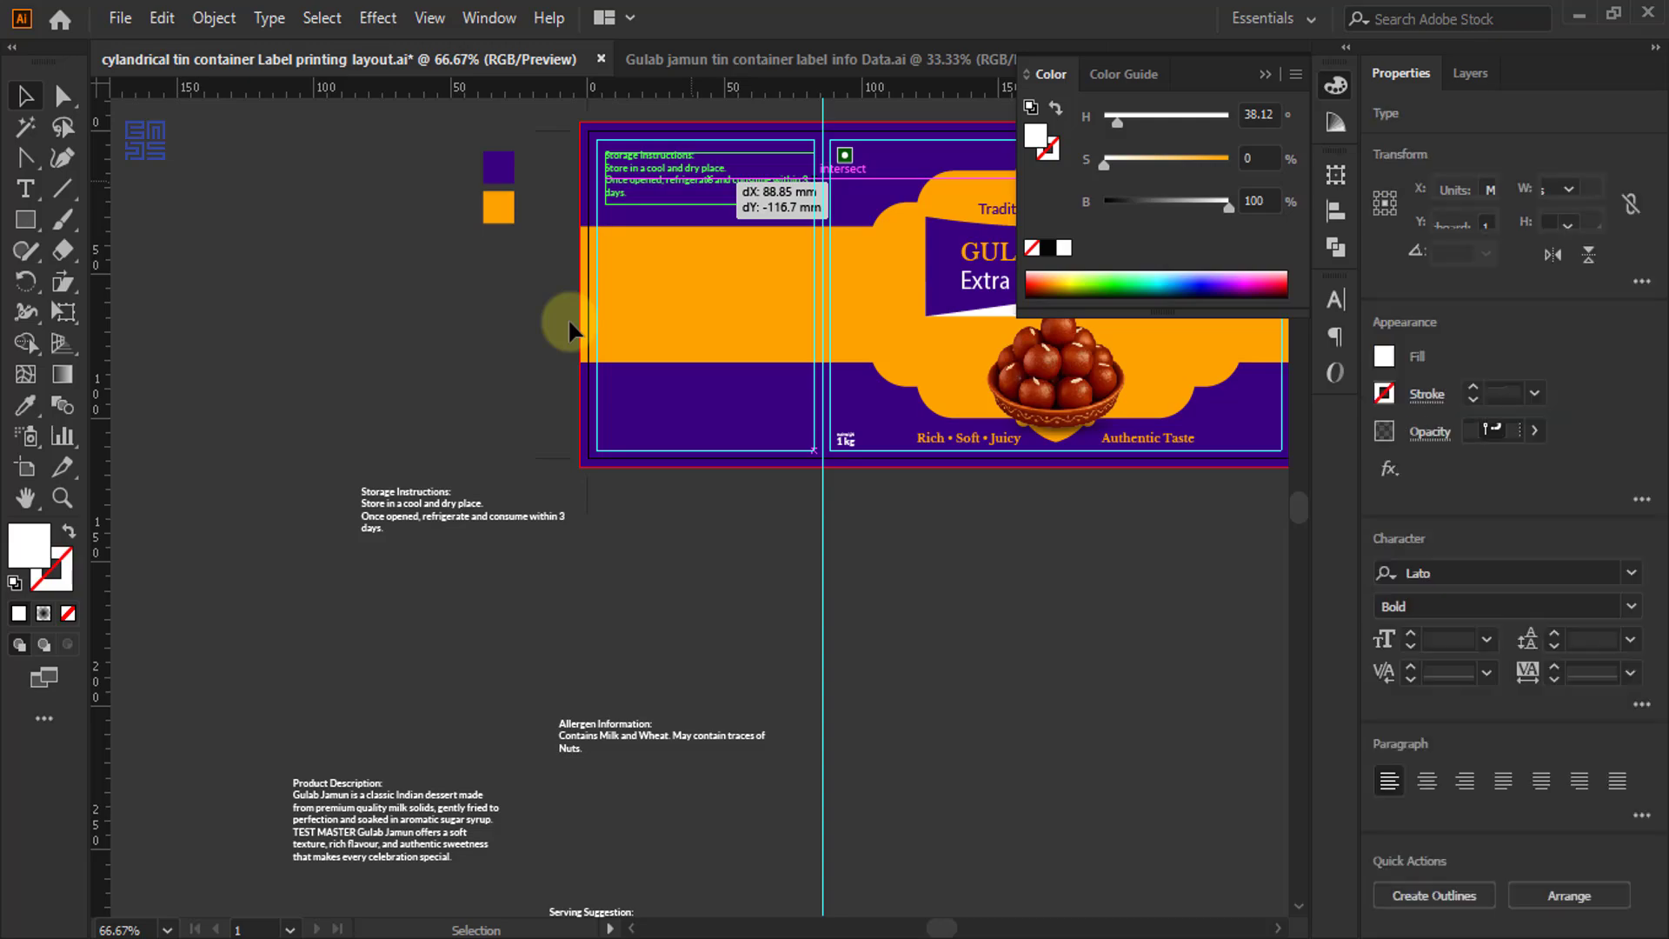
pyautogui.hotkey('ctrl', 'z')
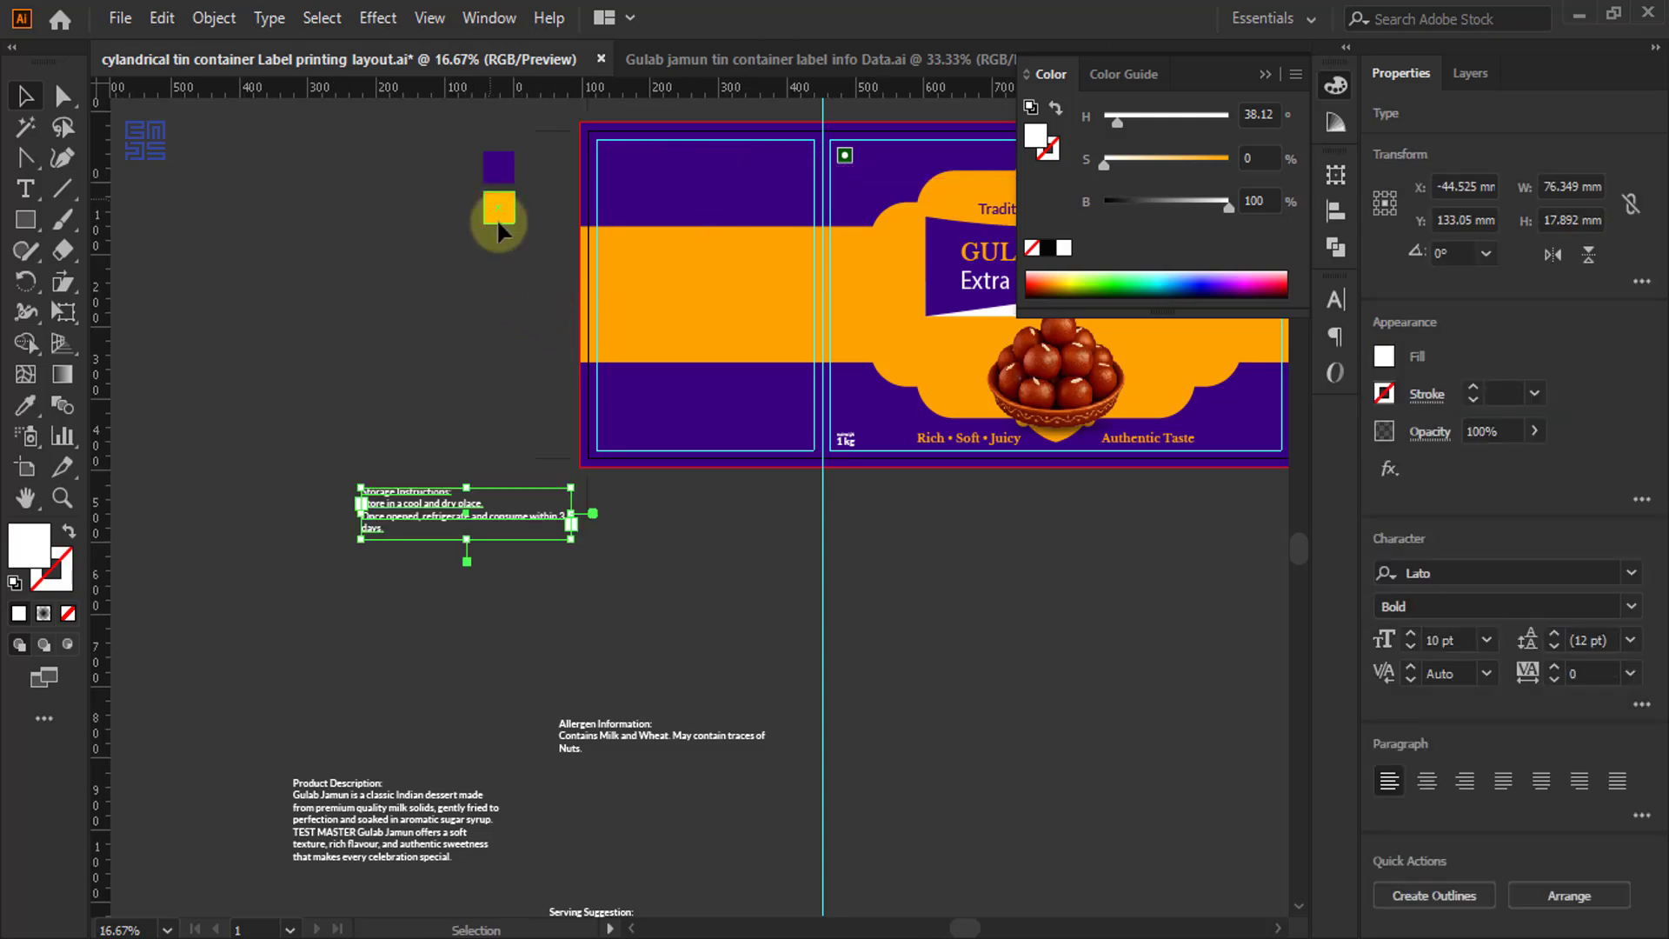
# - Move the Storage Instructions text down among the other white text blocks and bring all six blocks to the front
pyautogui.scroll(-4, 492, 210)
pyautogui.scroll(1, 469, 265)
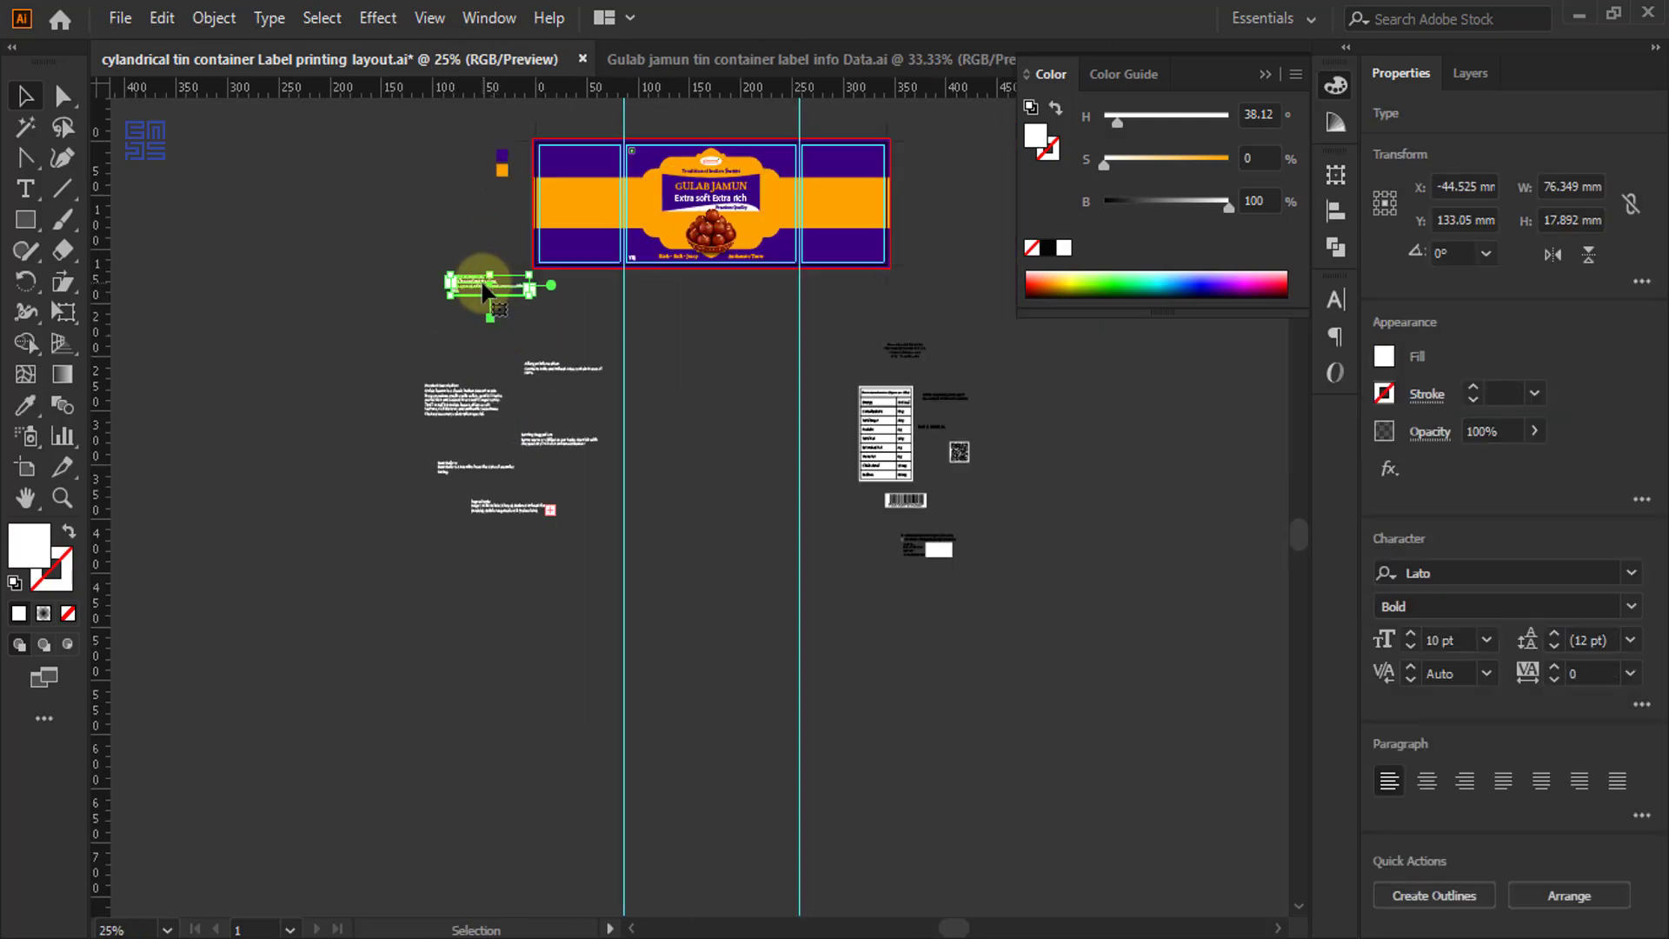
pyautogui.moveTo(484, 283); pyautogui.dragTo(551, 533)
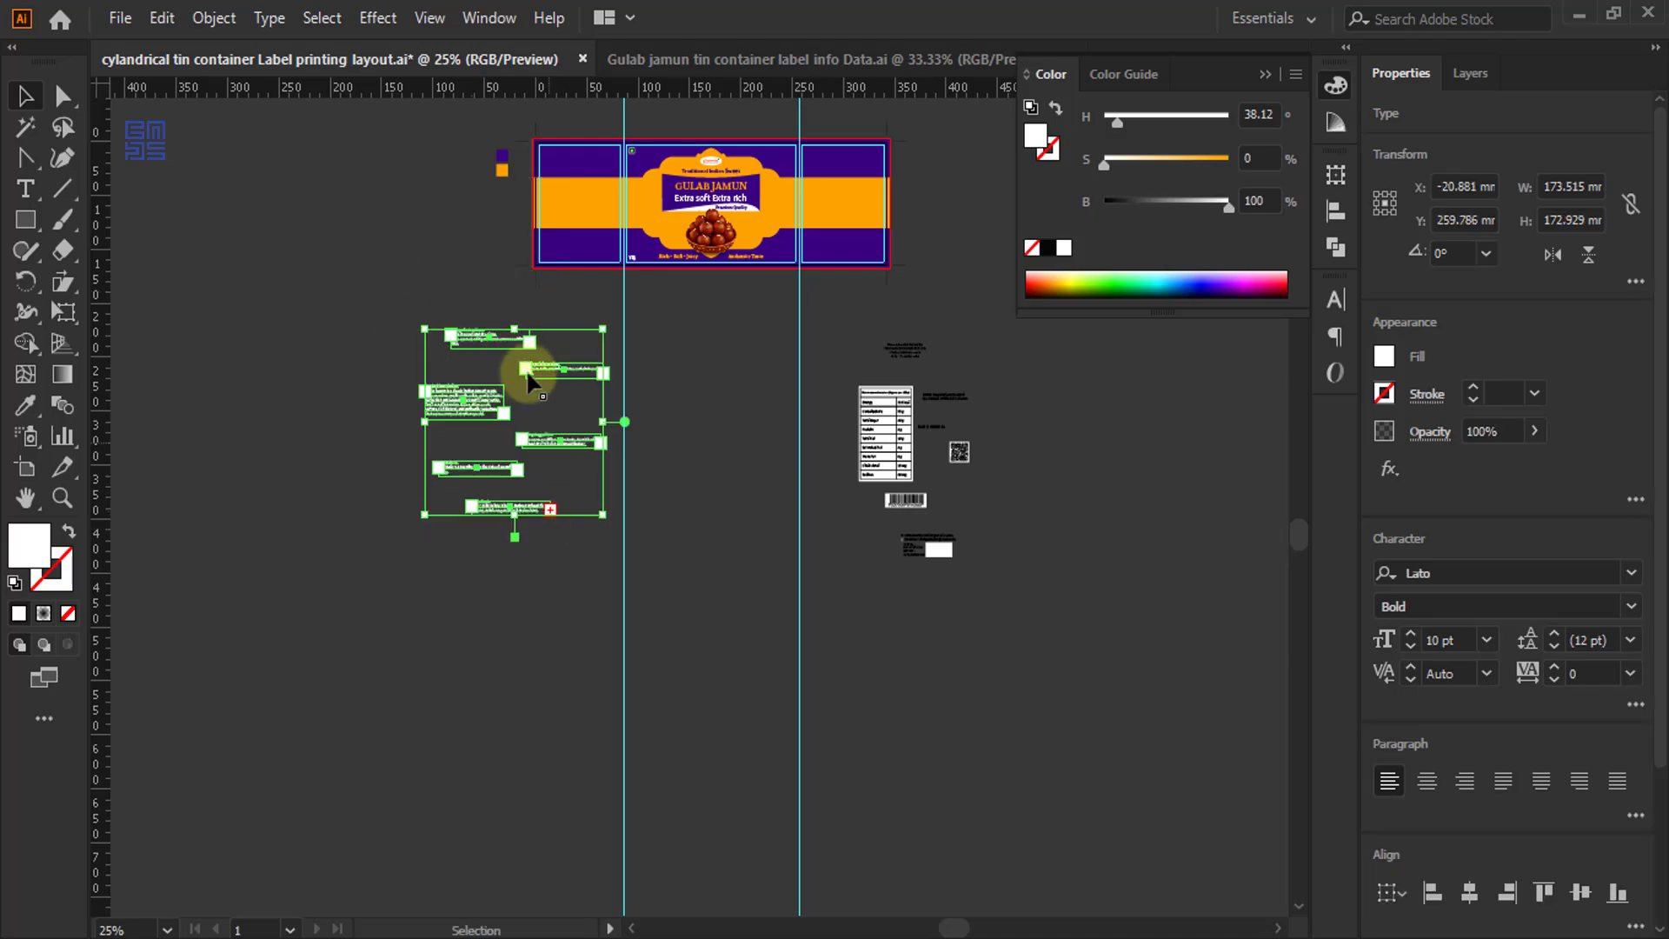
pyautogui.rightClick(532, 363)
pyautogui.moveTo(757, 768)
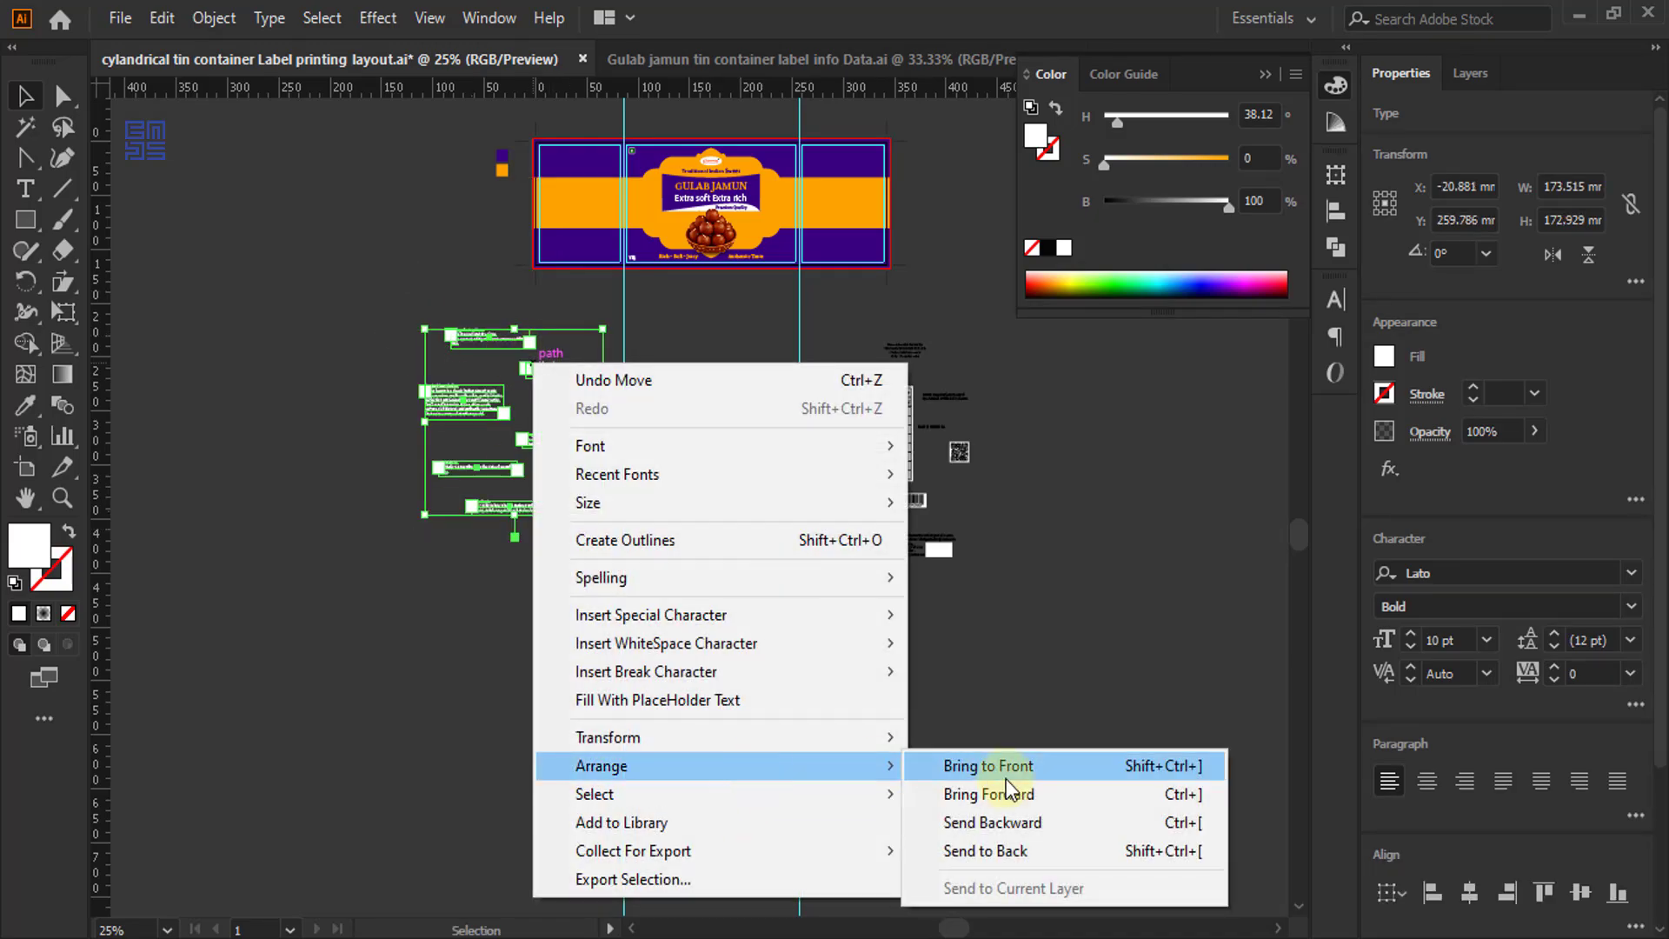
pyautogui.click(1006, 776)
pyautogui.scroll(3, 584, 457)
pyautogui.click(507, 389)
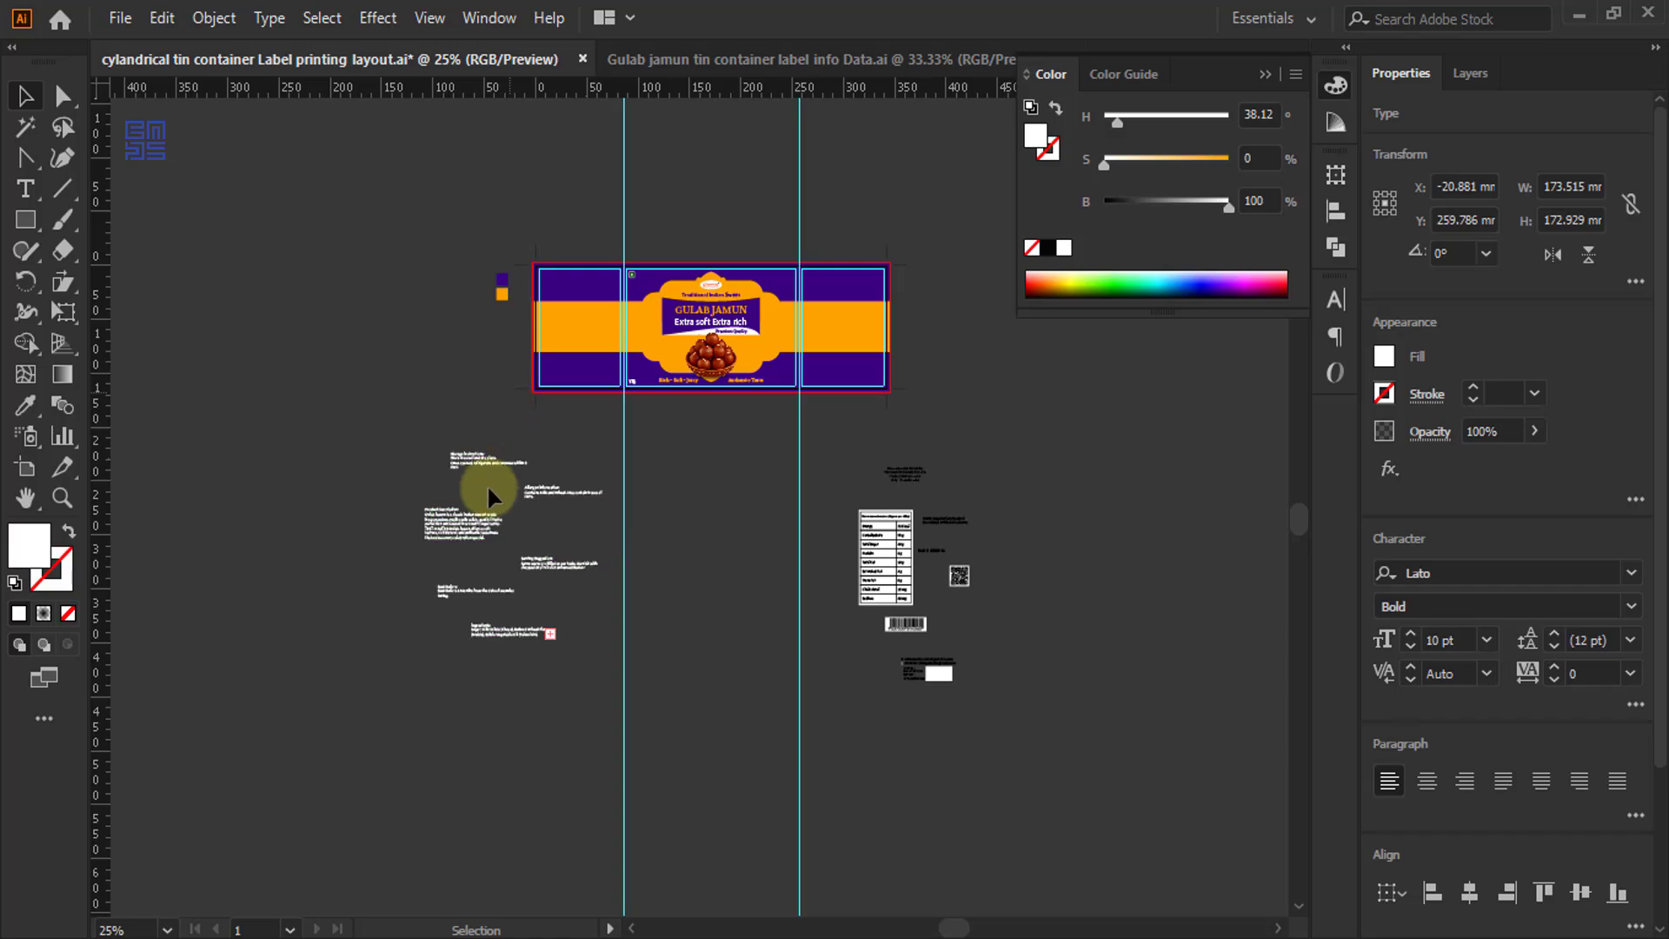
# - Place the Storage Instructions, Allergen Information, Product Description and Serving Suggestion texts one below another on the label's left panel
pyautogui.scroll(3, 488, 483)
pyautogui.scroll(-2, 489, 484)
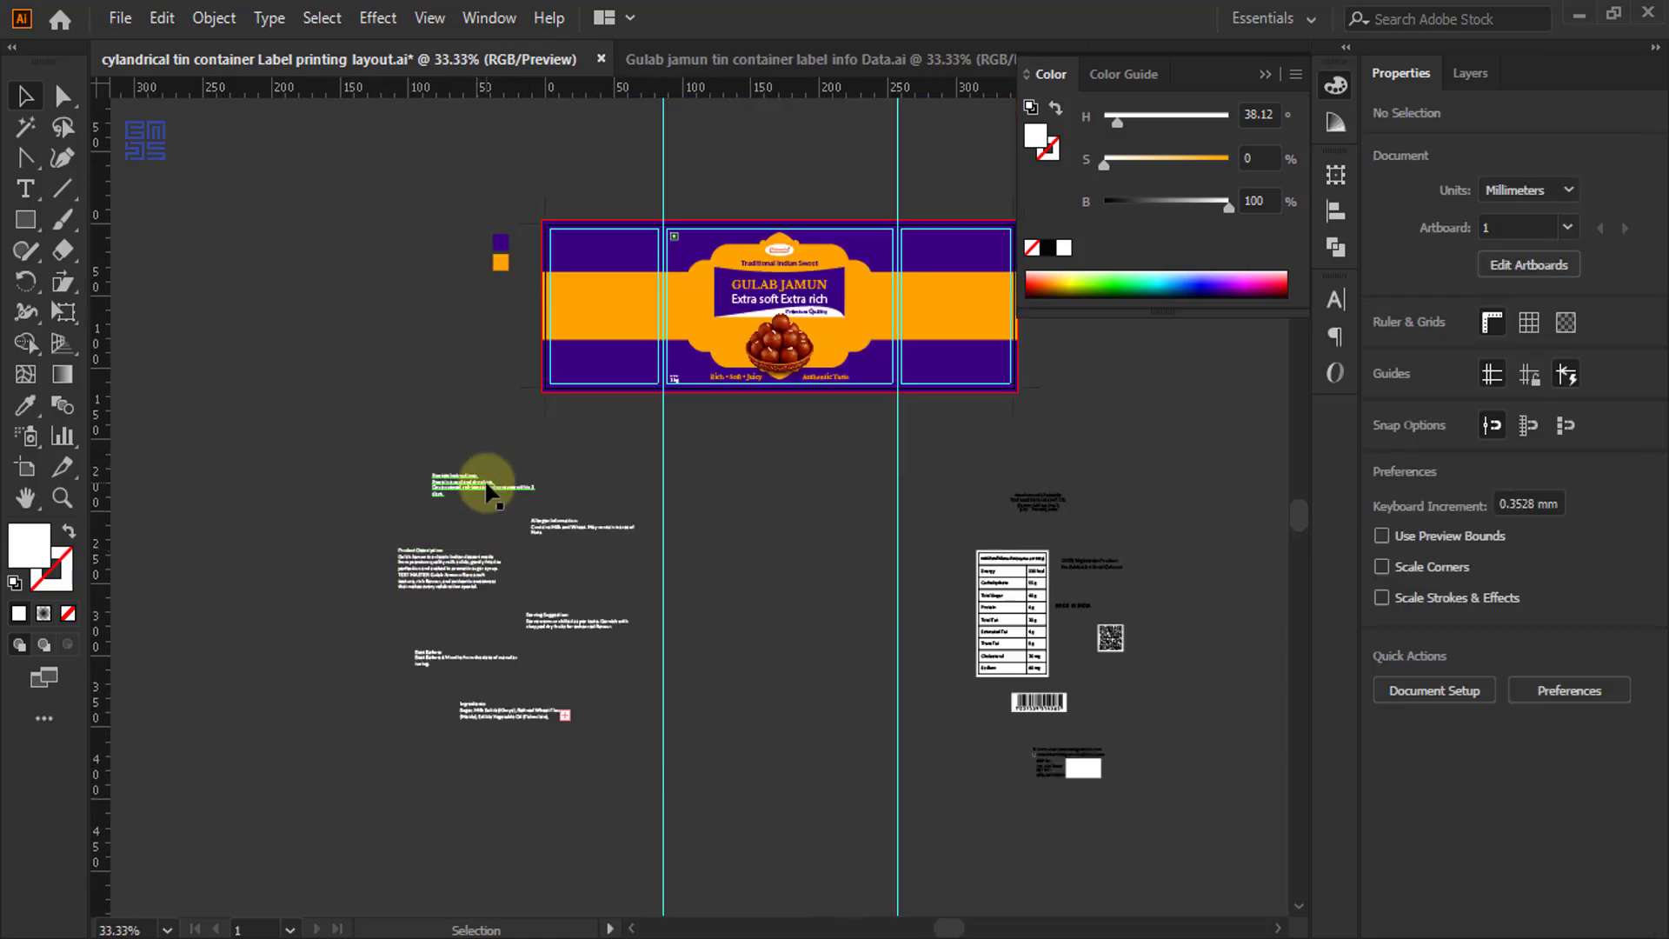
pyautogui.moveTo(487, 490); pyautogui.dragTo(604, 250)
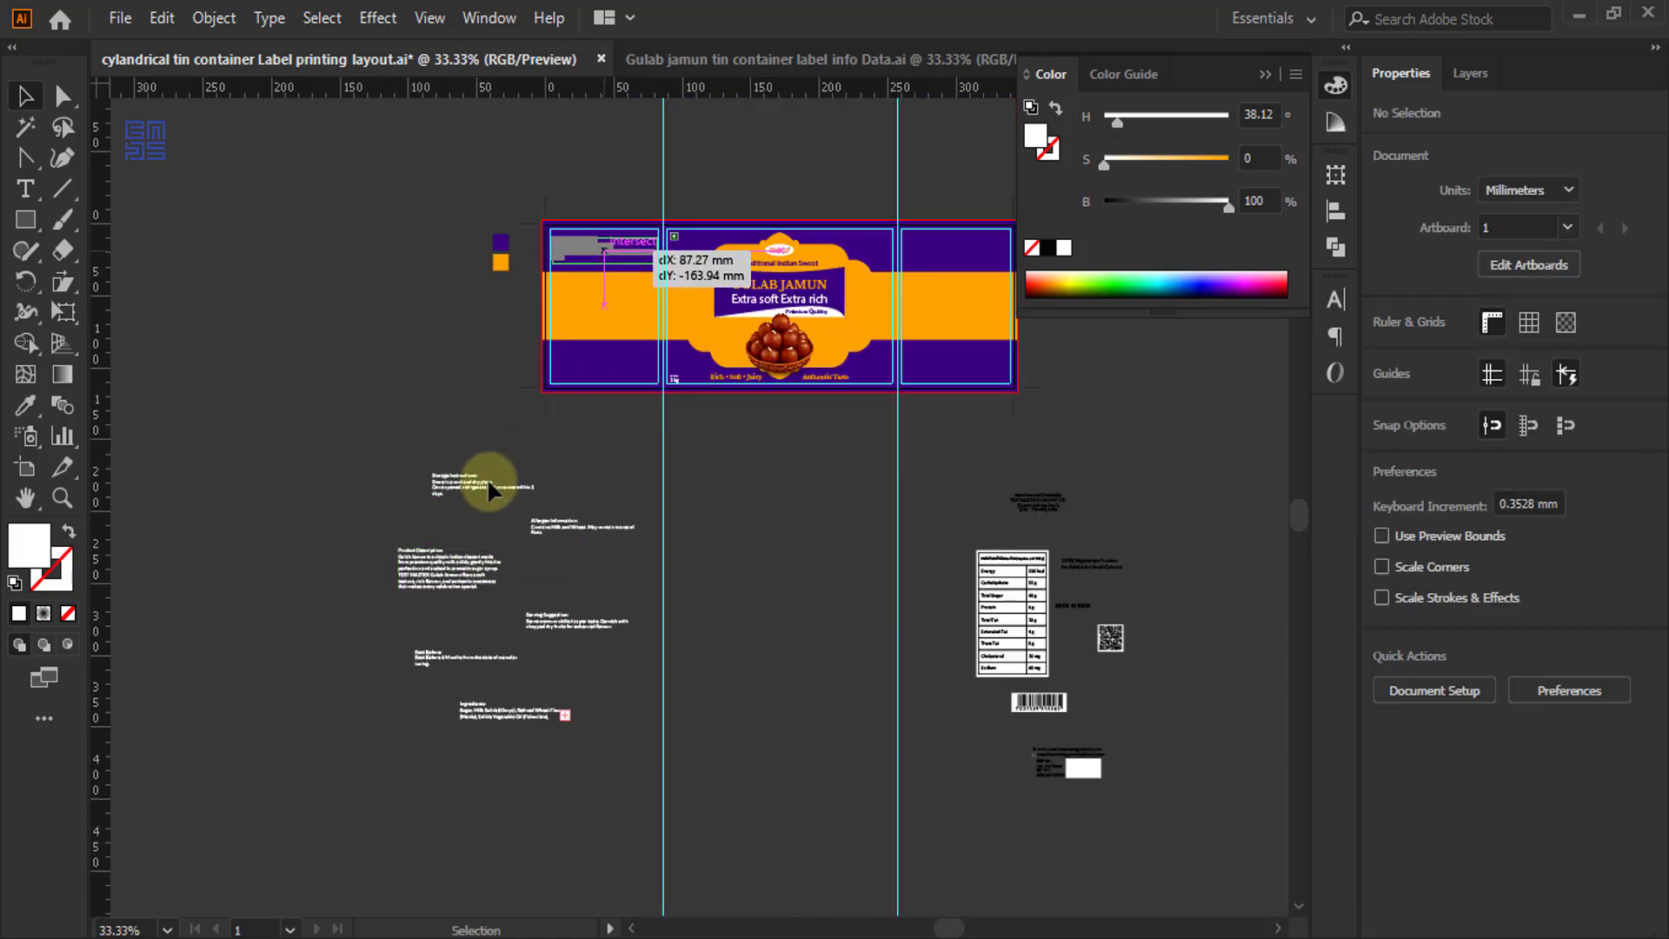
pyautogui.moveTo(566, 527); pyautogui.dragTo(586, 274)
pyautogui.moveTo(447, 573); pyautogui.dragTo(613, 325)
pyautogui.moveTo(548, 615); pyautogui.dragTo(570, 361)
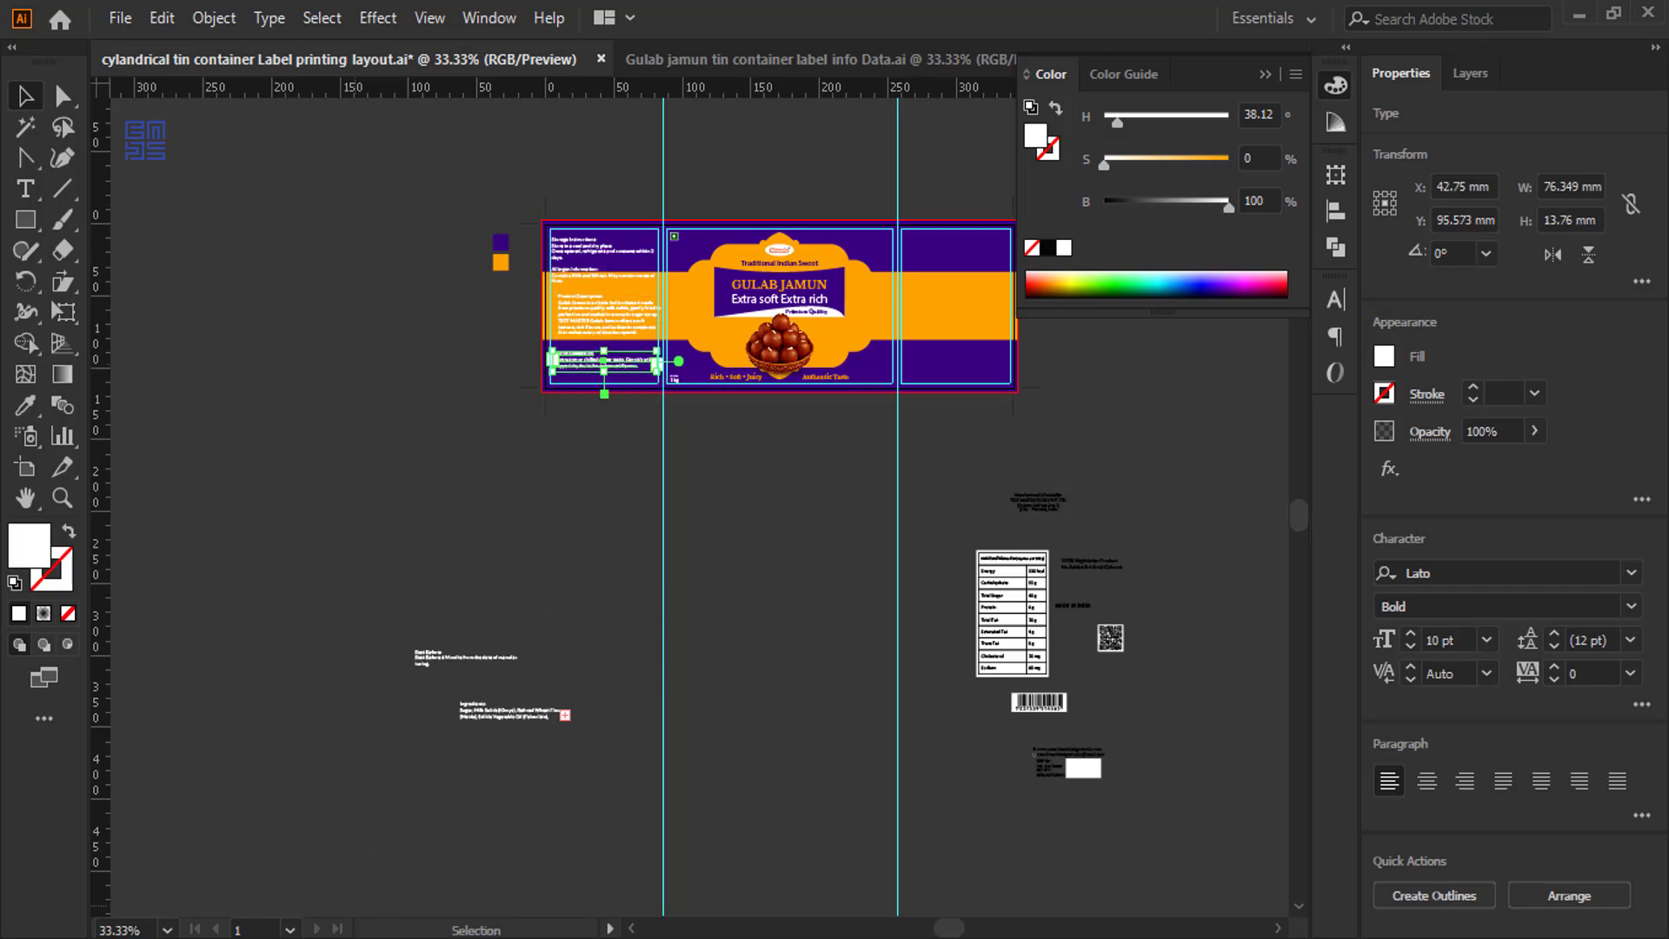
# - Switch to Notepad and read the remaining label data, from the ingredients to the manufacturer details
pyautogui.hotkey('alt', 'Tab')
pyautogui.scroll(-2, 873, 507)
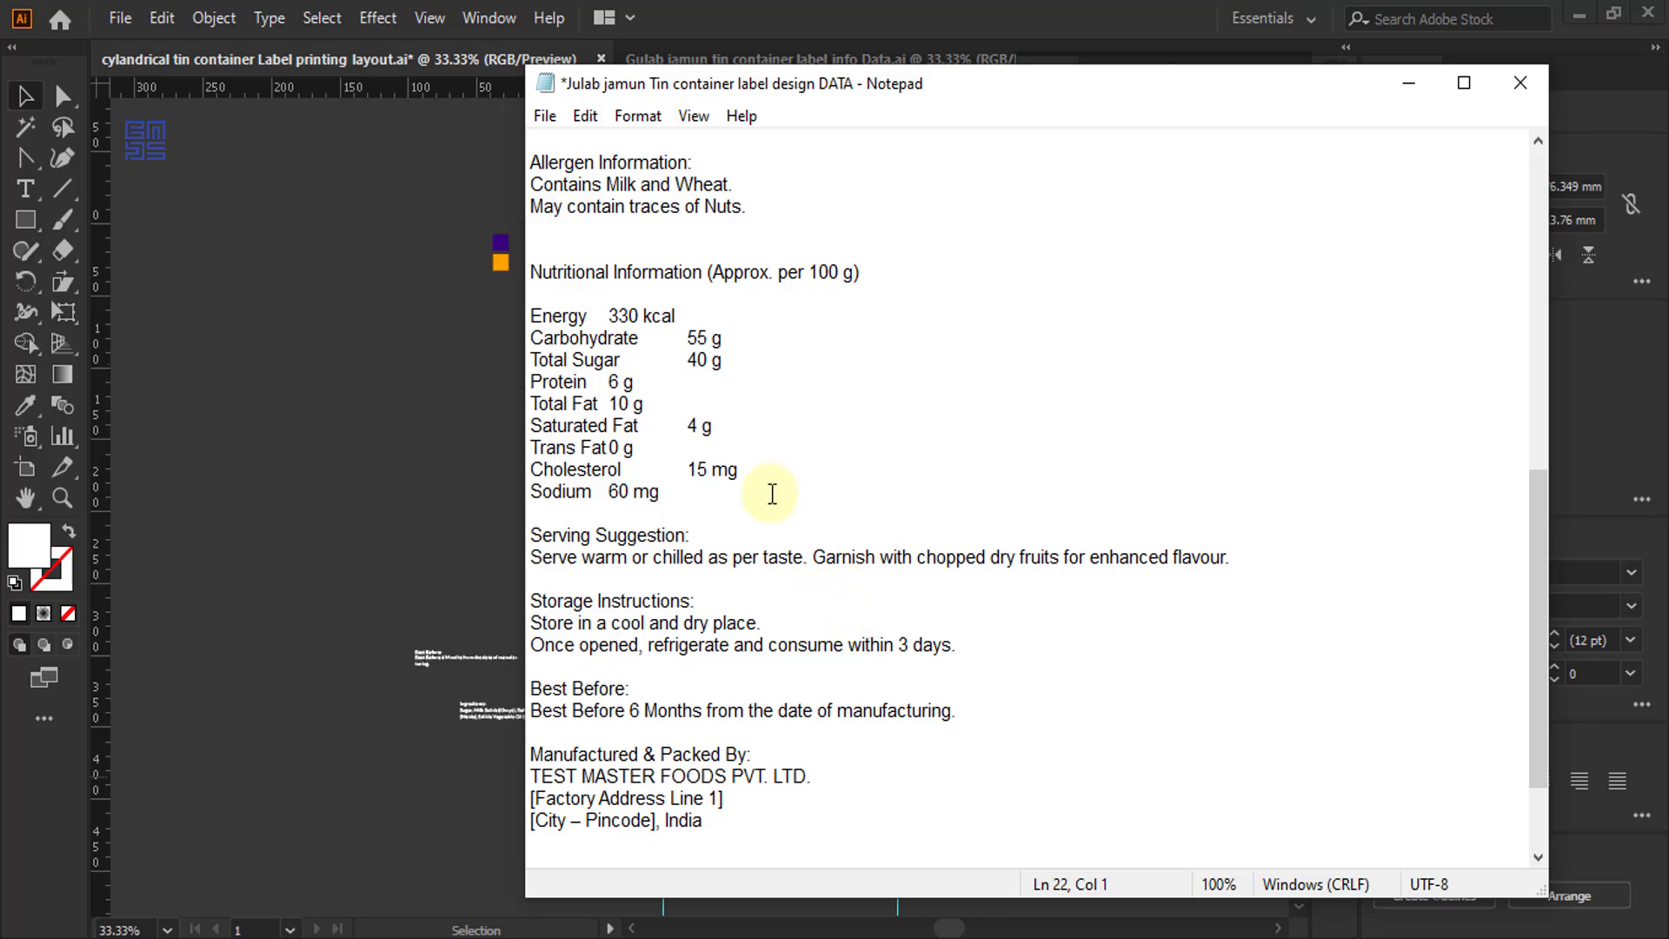
pyautogui.scroll(2, 796, 579)
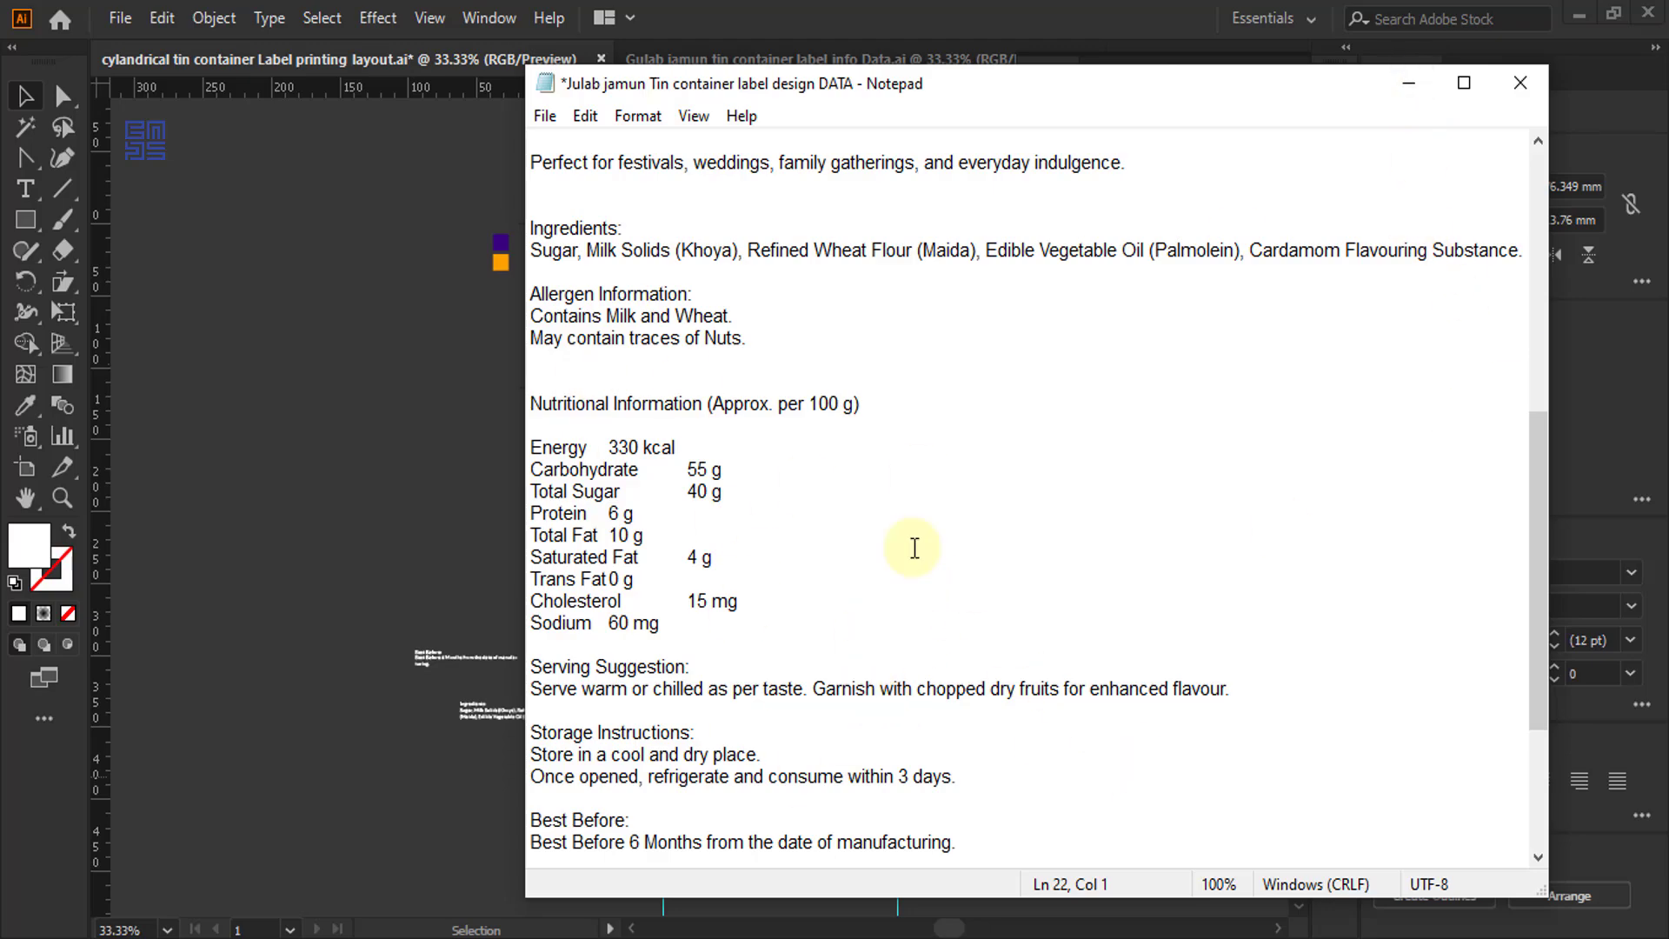
pyautogui.click(1409, 84)
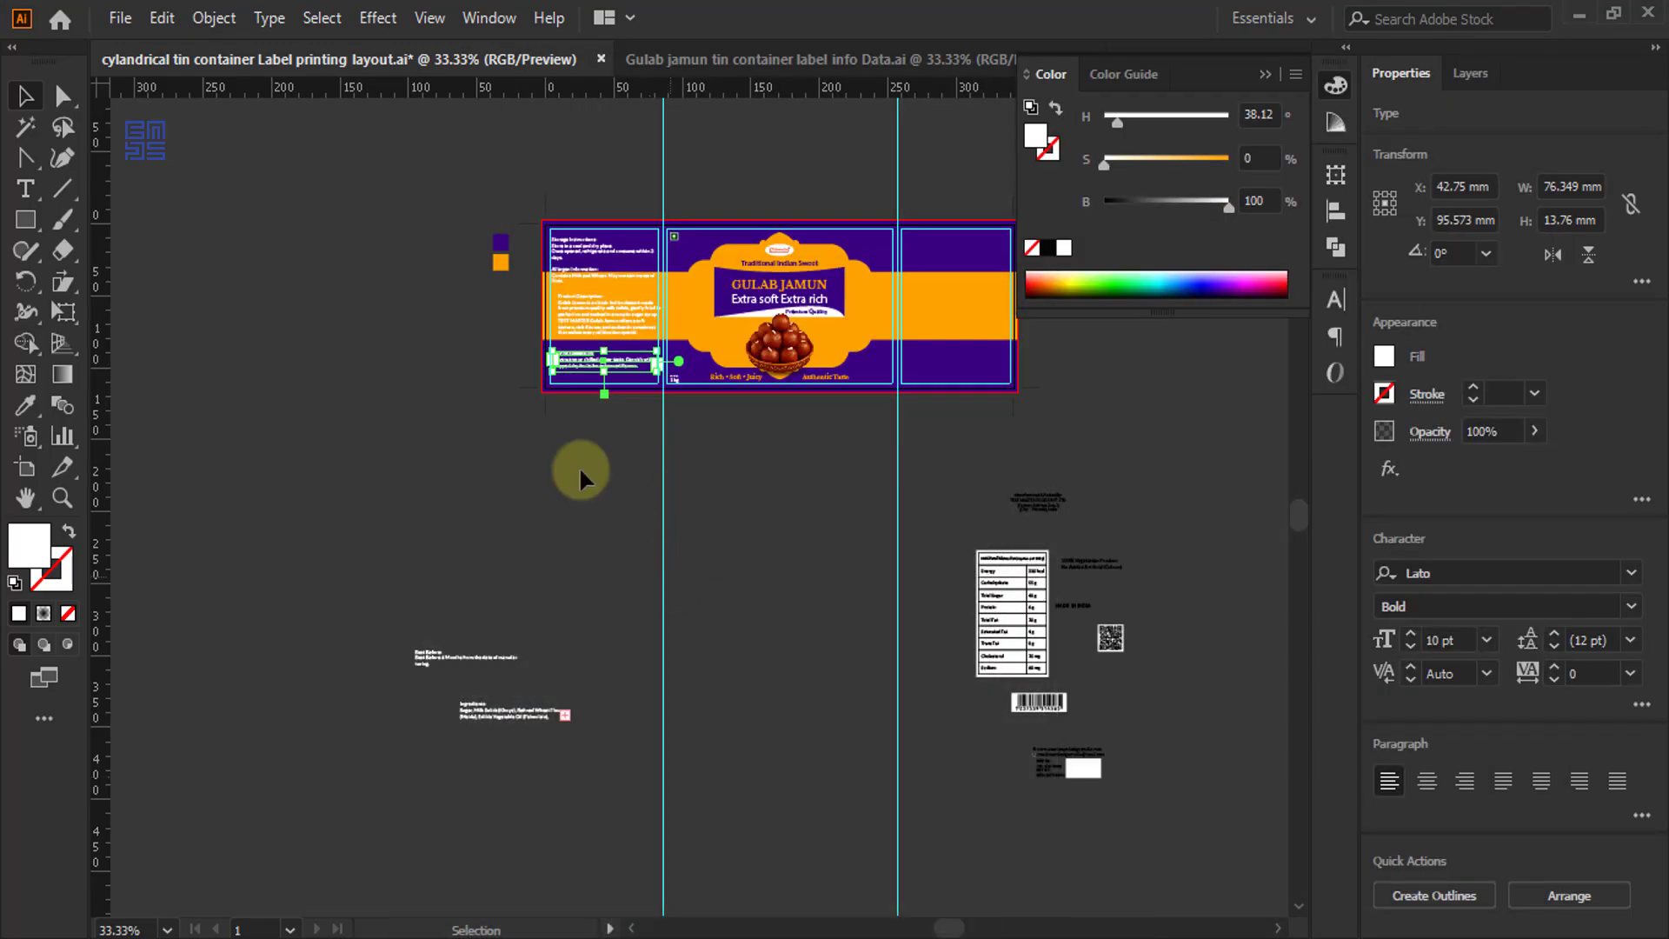
# - Raise the Storage Instructions text to about Y 13.7 mm on the left panel and move Allergen Information up close beneath it
pyautogui.scroll(1, 466, 530)
pyautogui.scroll(4, 483, 561)
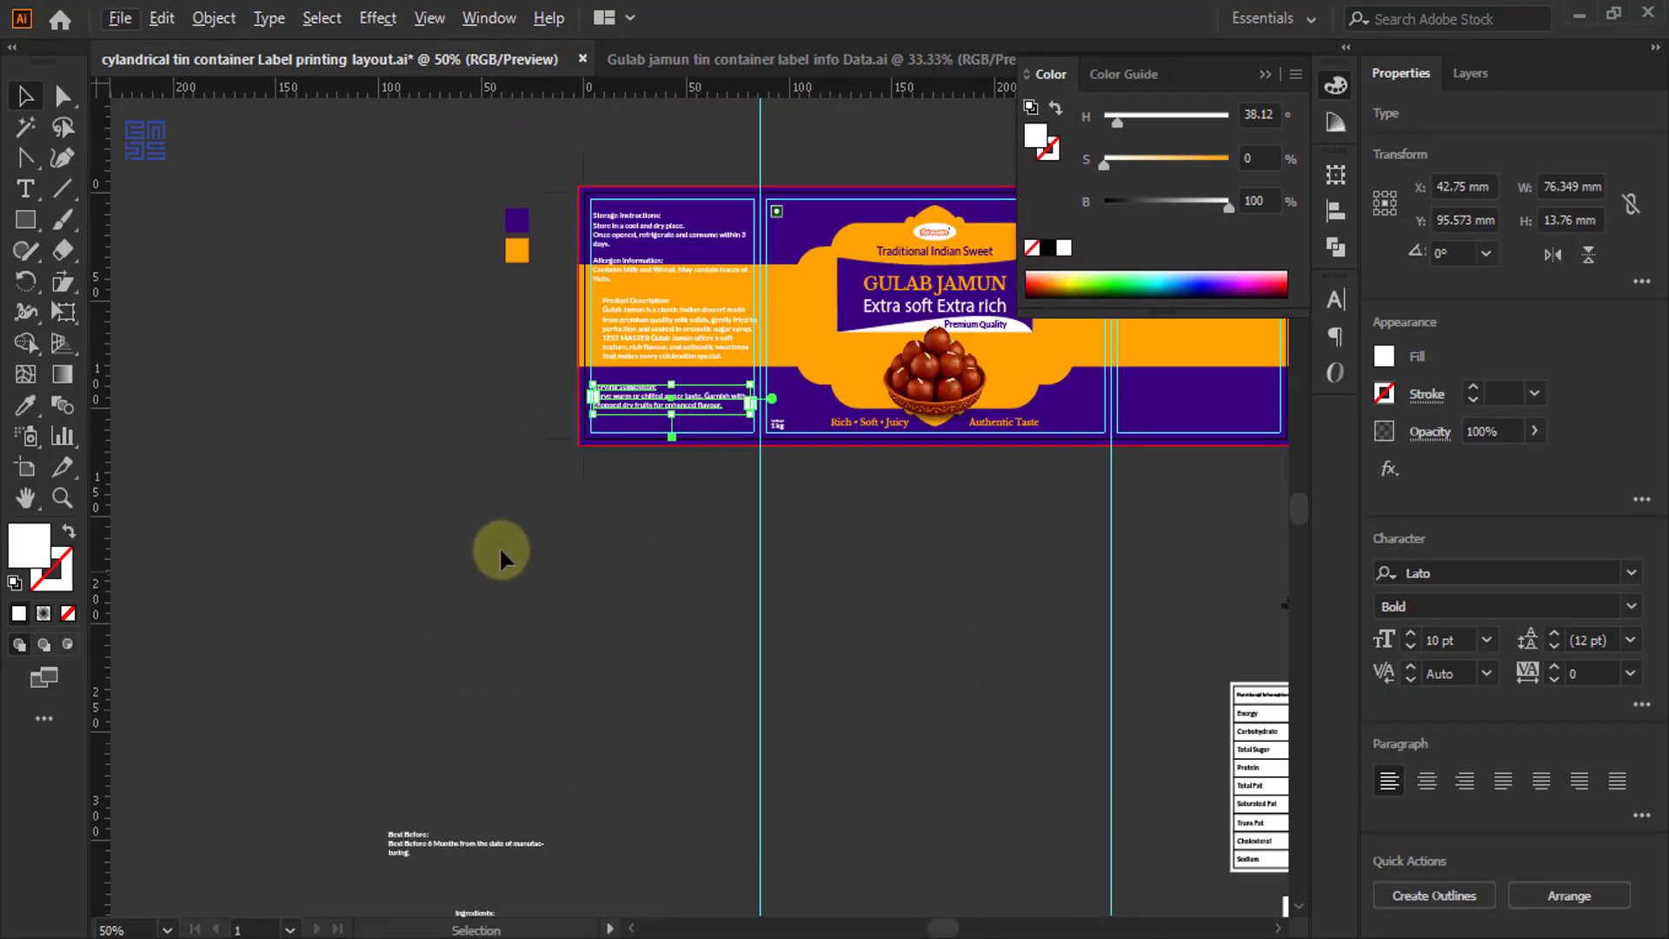
pyautogui.scroll(3, 648, 283)
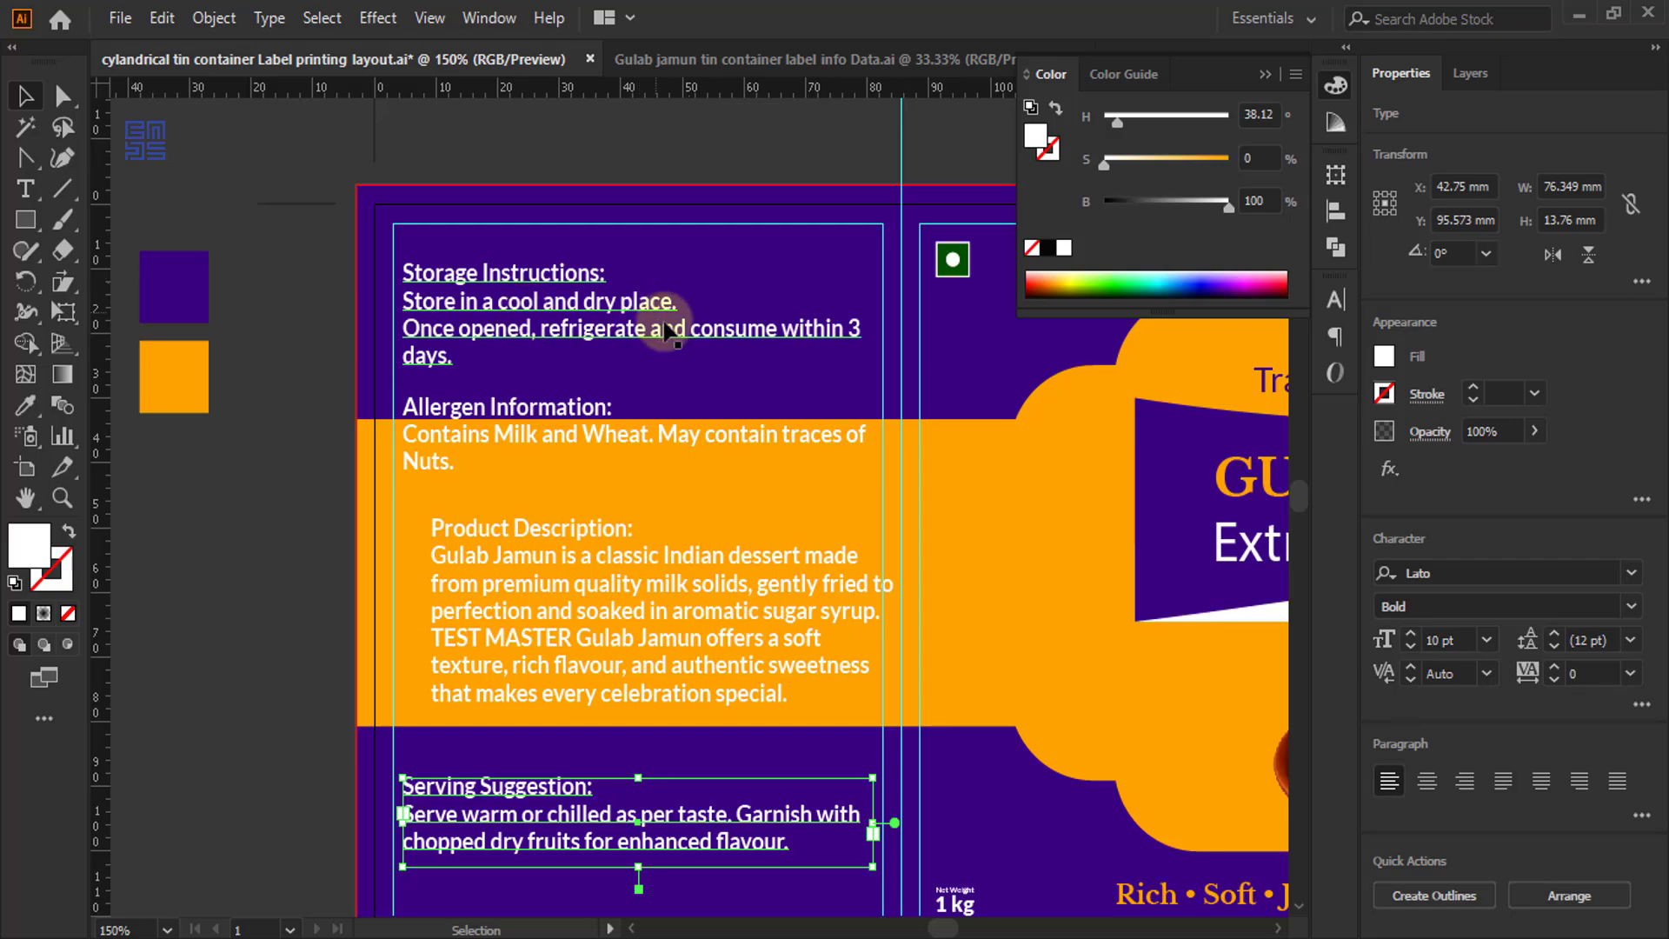
pyautogui.moveTo(732, 332); pyautogui.dragTo(725, 311)
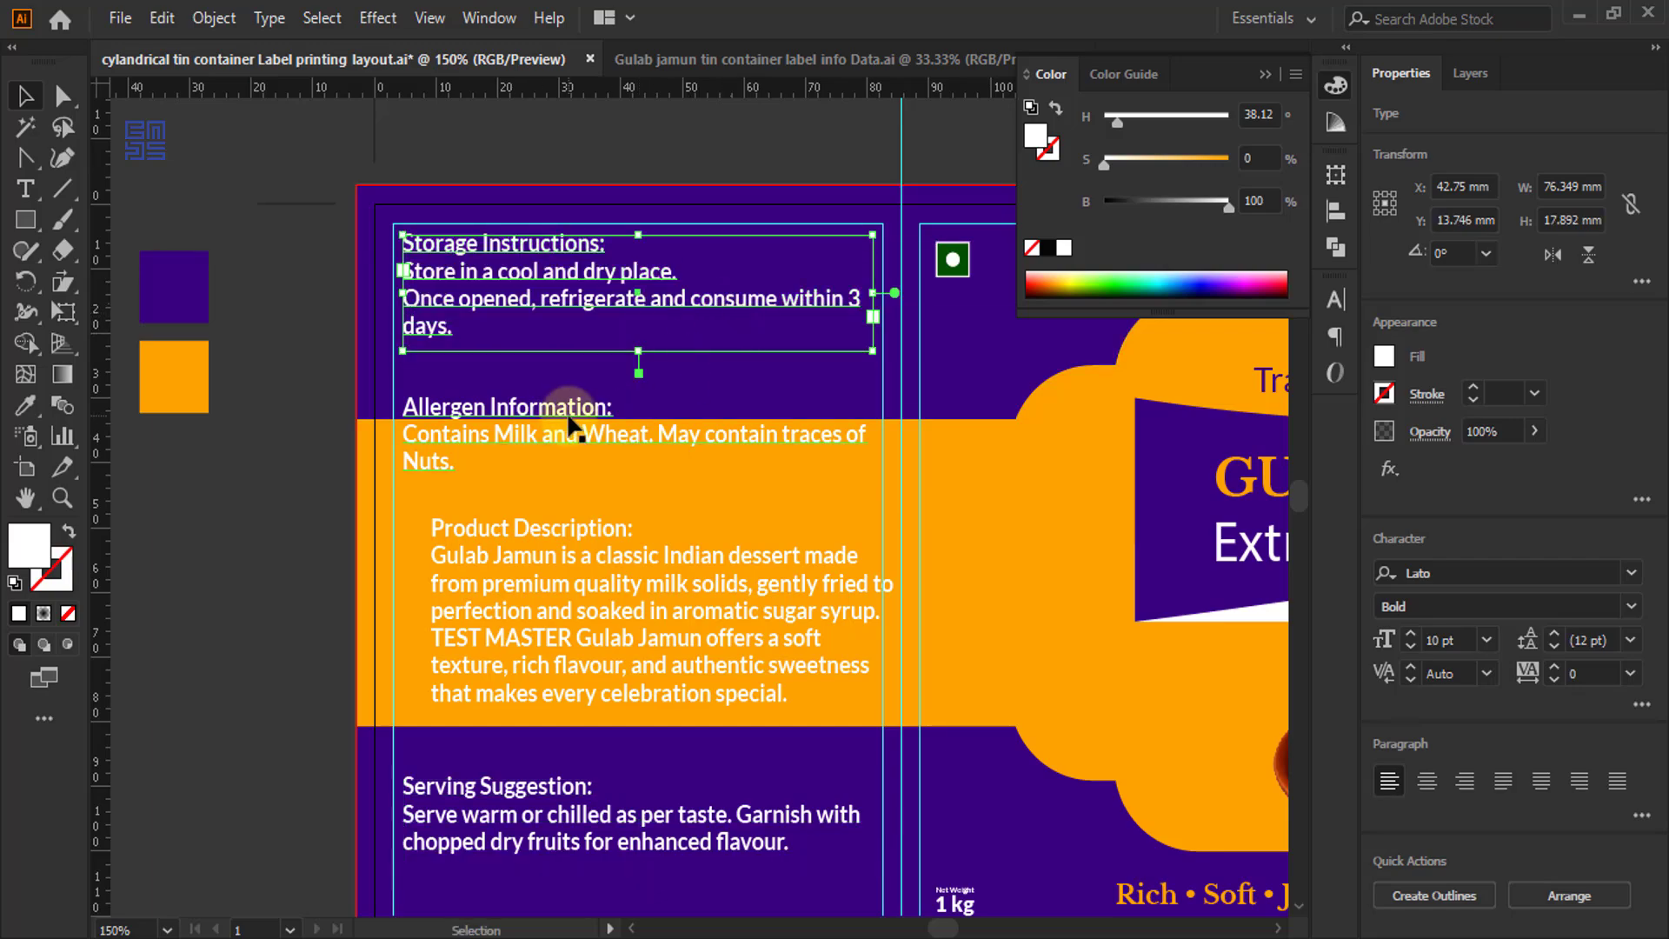
pyautogui.moveTo(570, 422); pyautogui.dragTo(539, 362)
# - Align Product Description with the blocks above at X 42.75 mm, Y about 53.5 mm, and move Serving Suggestion beneath it to about Y 77 mm
pyautogui.scroll(-3, 539, 369)
pyautogui.scroll(-3, 538, 369)
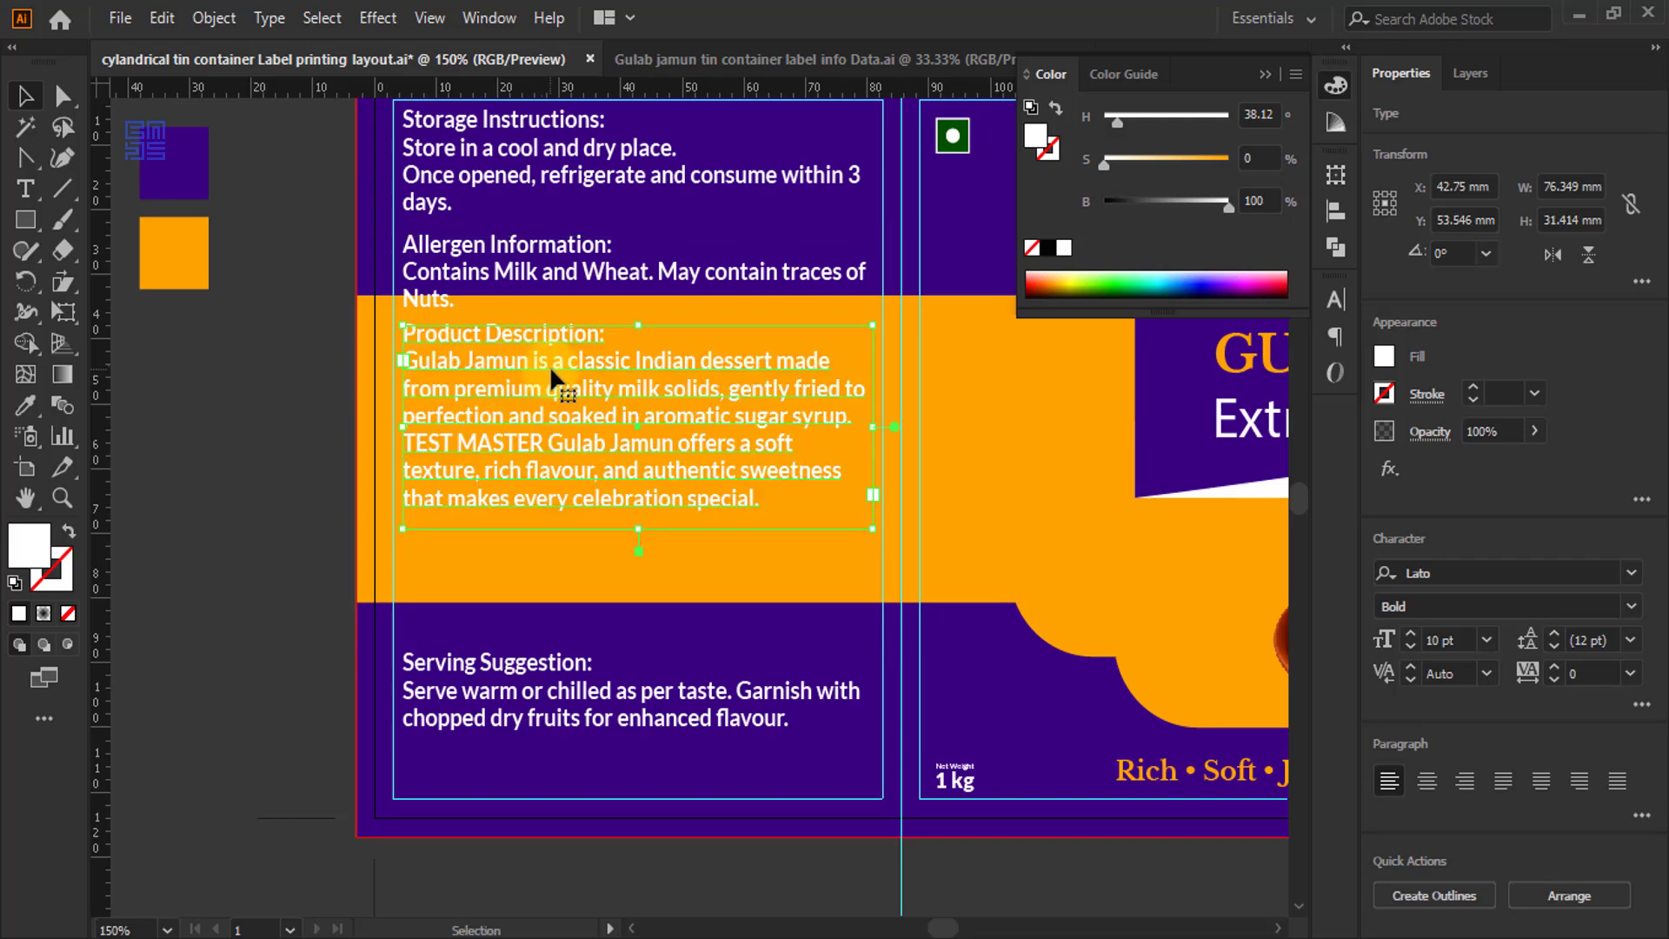
pyautogui.scroll(-3, 549, 360)
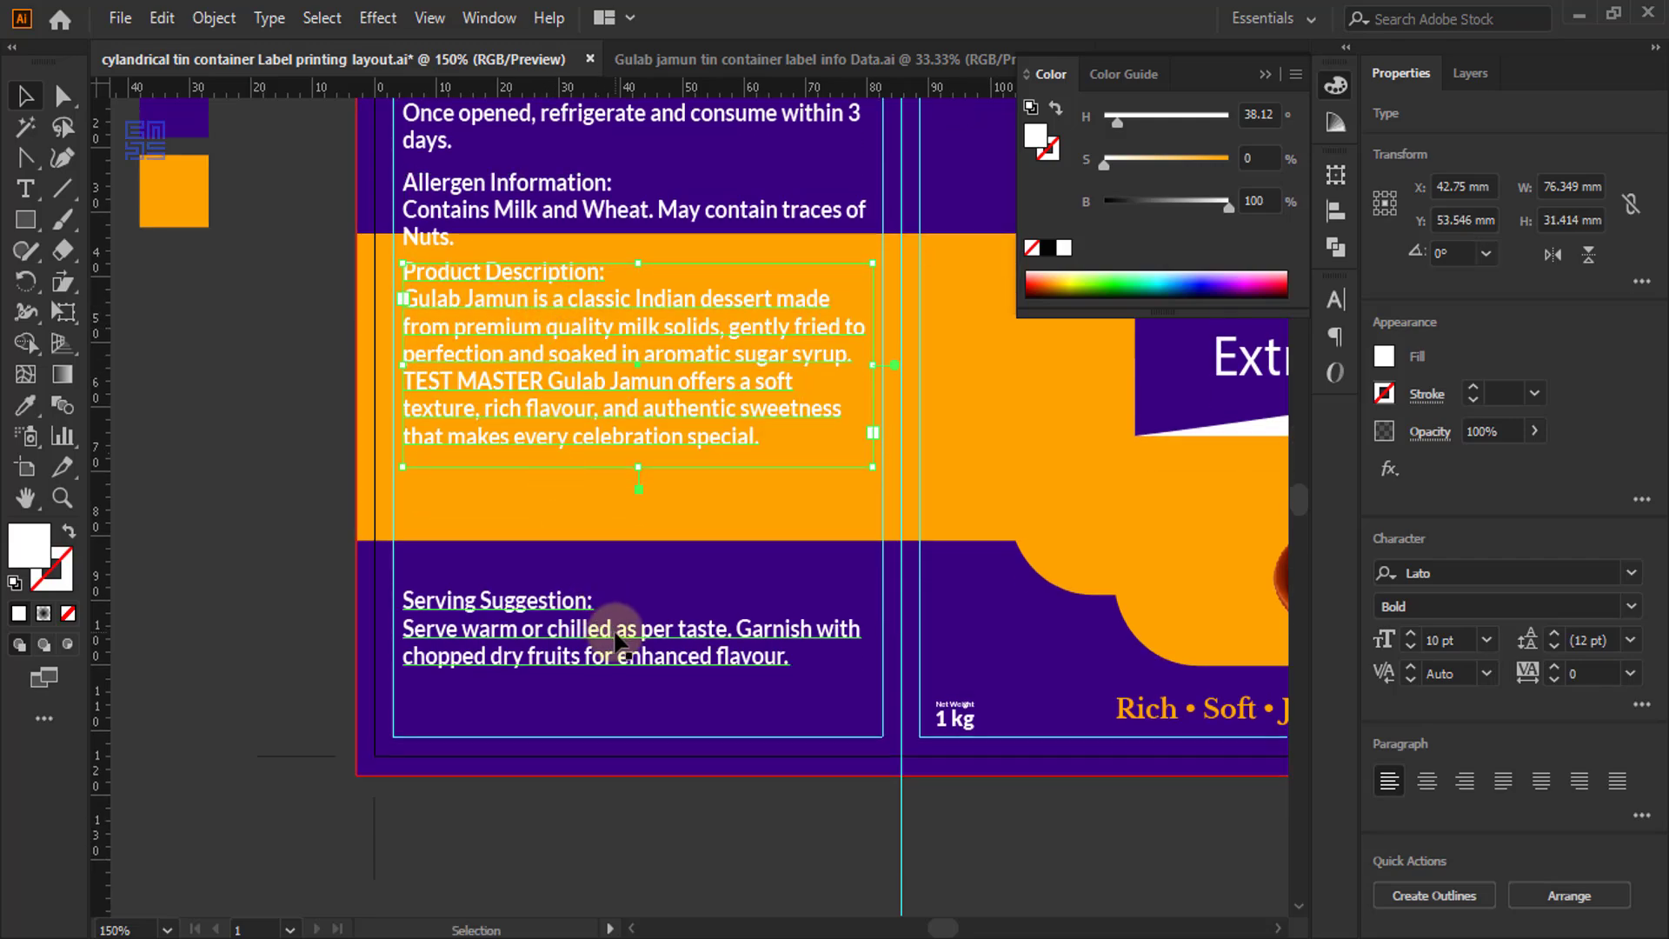
pyautogui.moveTo(616, 629); pyautogui.dragTo(610, 509)
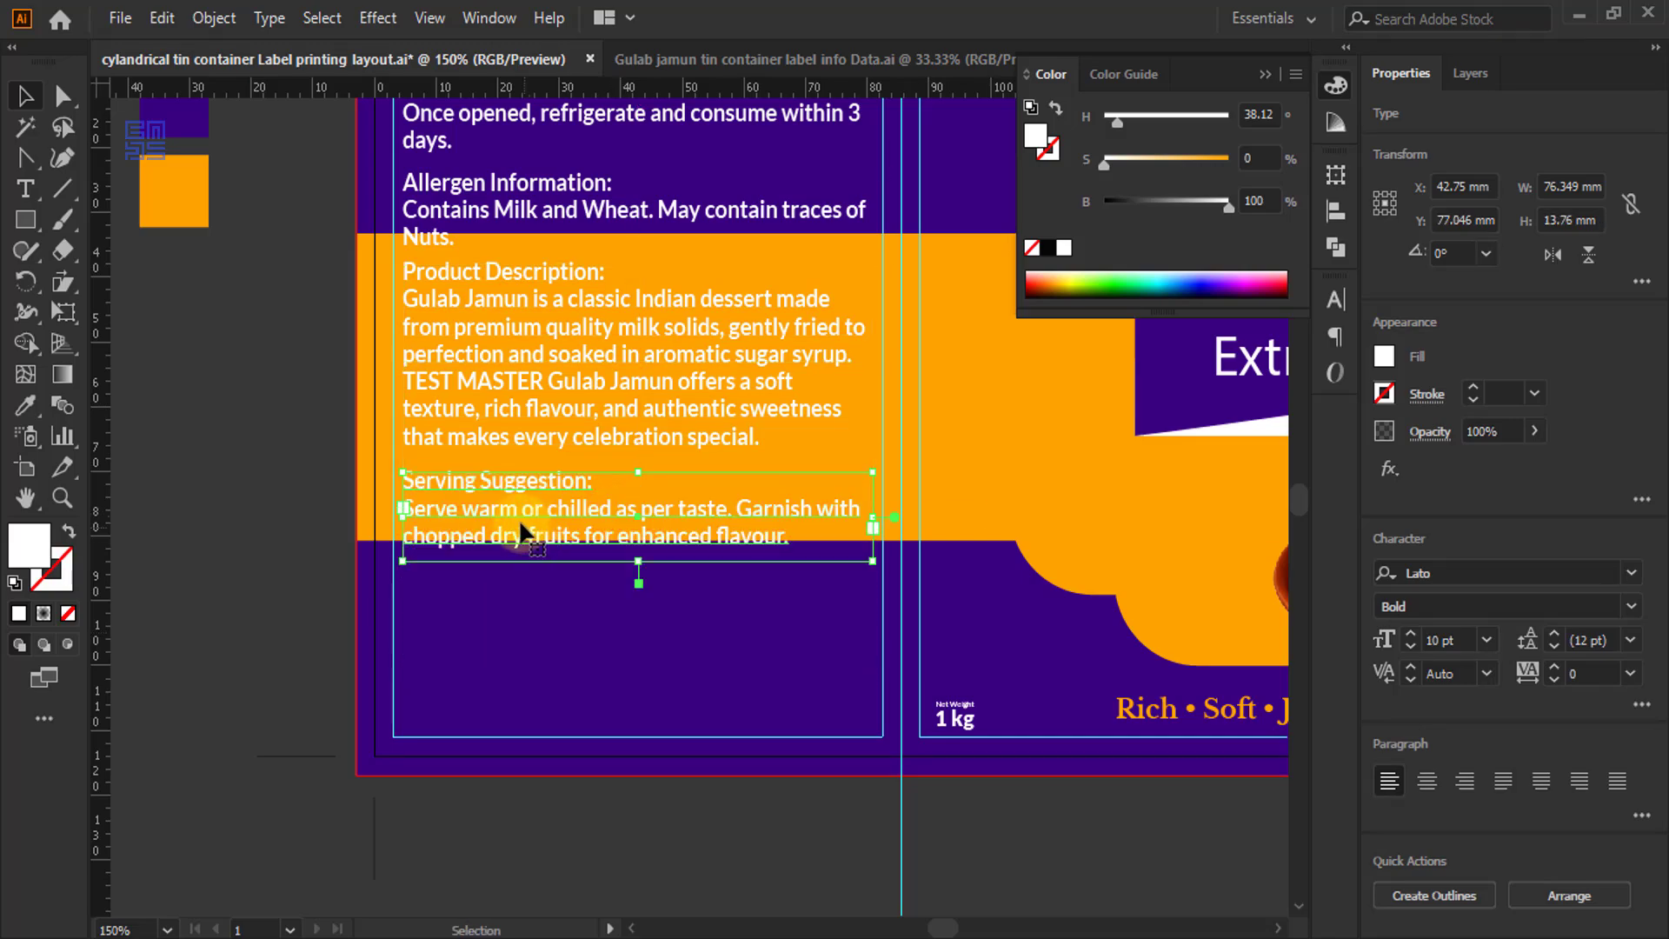
# - Place the Best Before and Ingredients texts beneath Serving Suggestion on the label's left panel, with Ingredients at X 42.75 mm, Y about 111 mm
pyautogui.scroll(1, 528, 478)
pyautogui.scroll(-1, 529, 478)
pyautogui.scroll(-7, 589, 411)
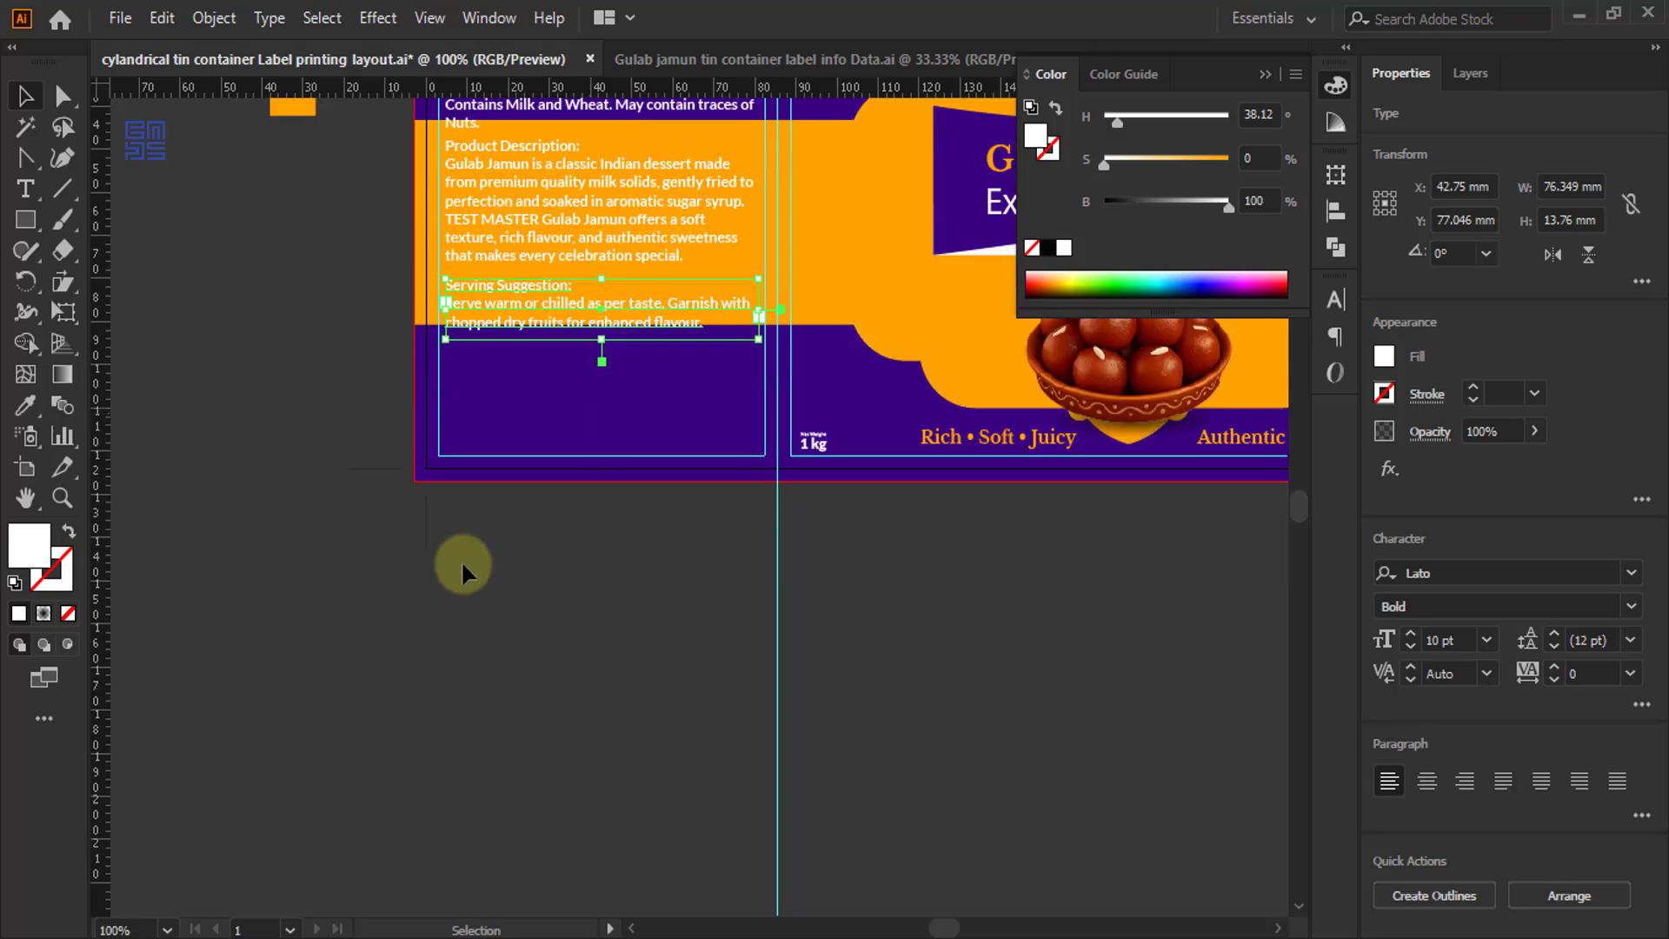
pyautogui.scroll(-1, 543, 434)
pyautogui.scroll(-3, 492, 535)
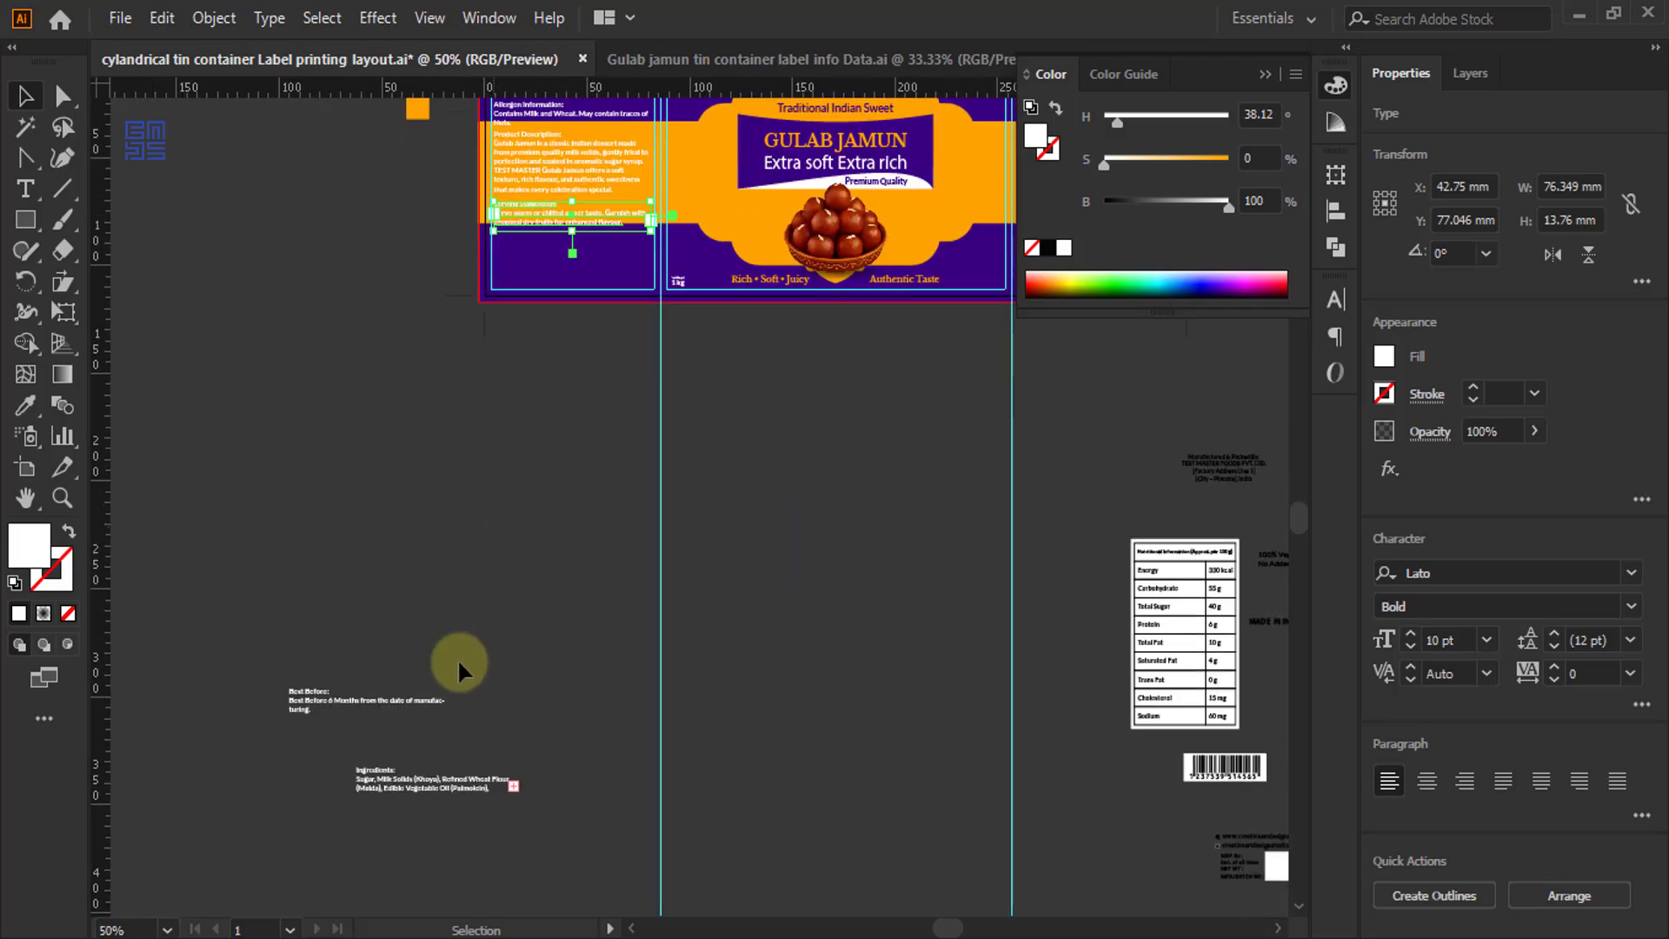
pyautogui.moveTo(372, 717); pyautogui.dragTo(573, 255)
pyautogui.moveTo(433, 793); pyautogui.dragTo(565, 290)
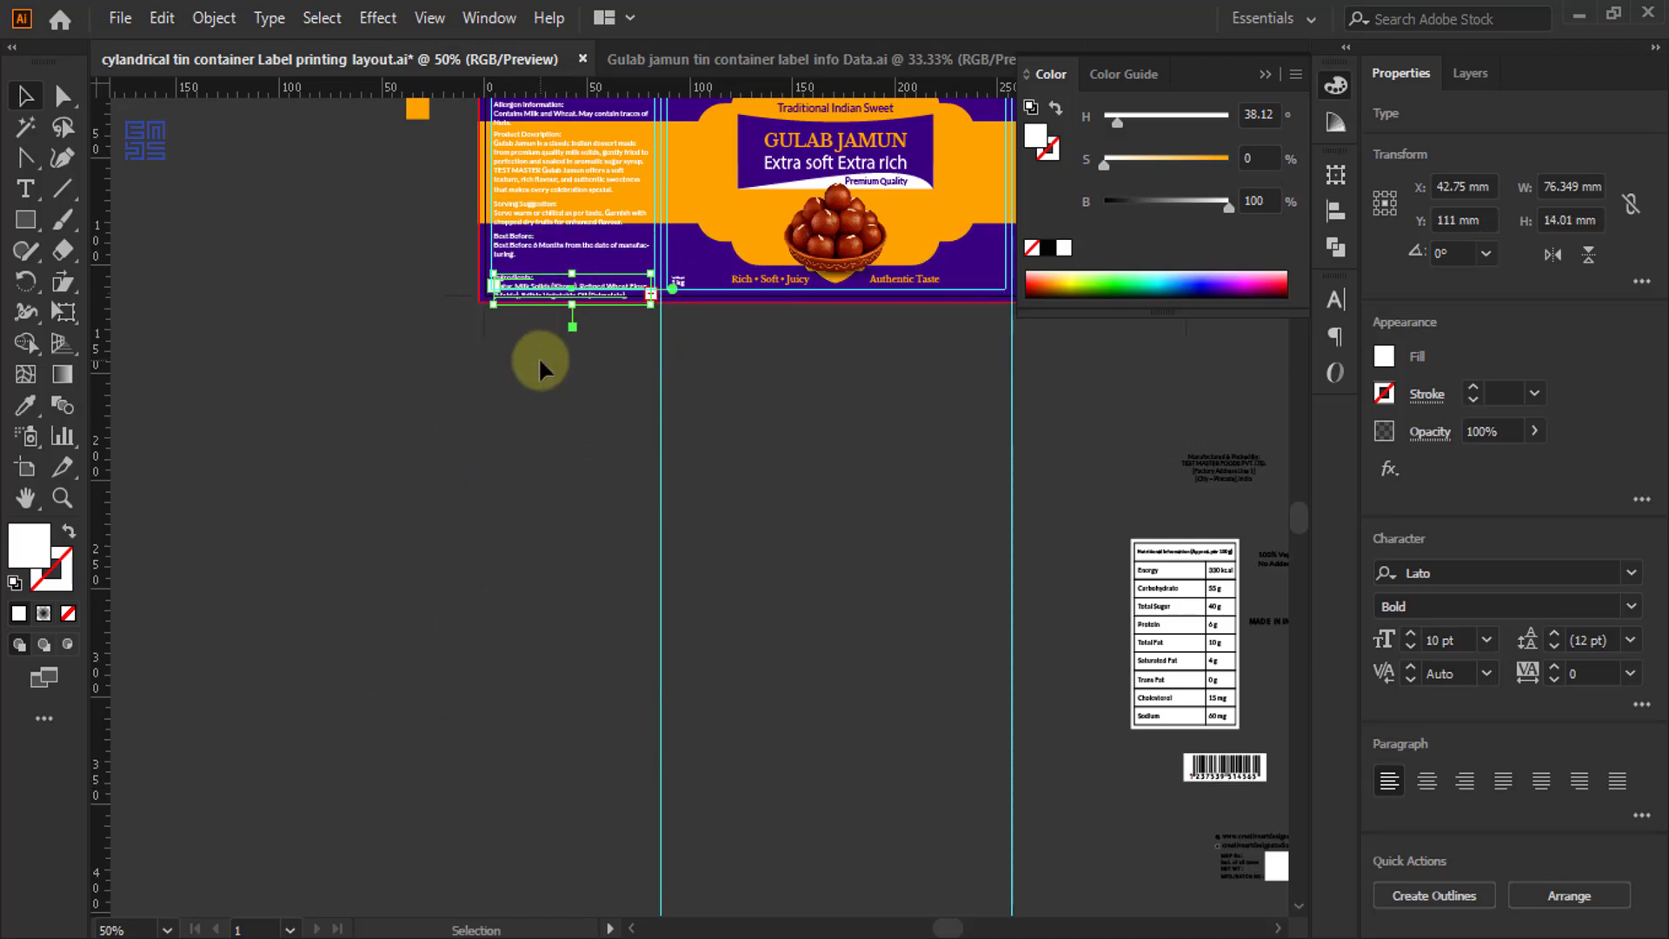
# - Raise the Allergen Information text to about Y 30.4 mm on the left panel
pyautogui.scroll(3, 561, 512)
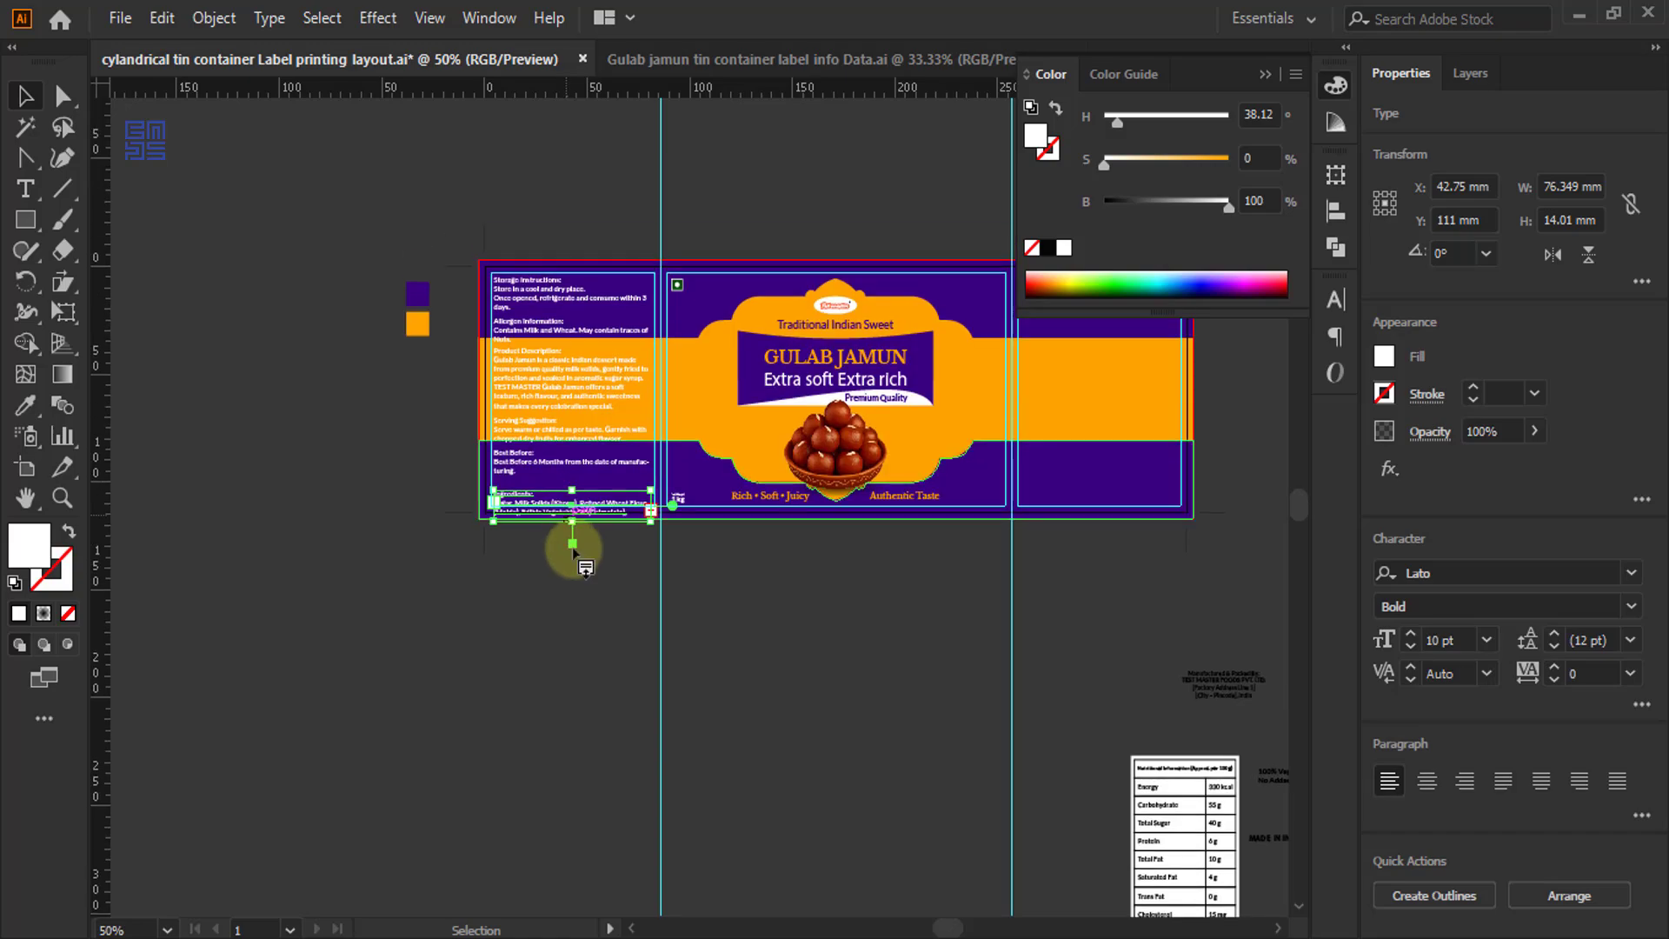
pyautogui.scroll(1, 544, 339)
pyautogui.scroll(1, 544, 341)
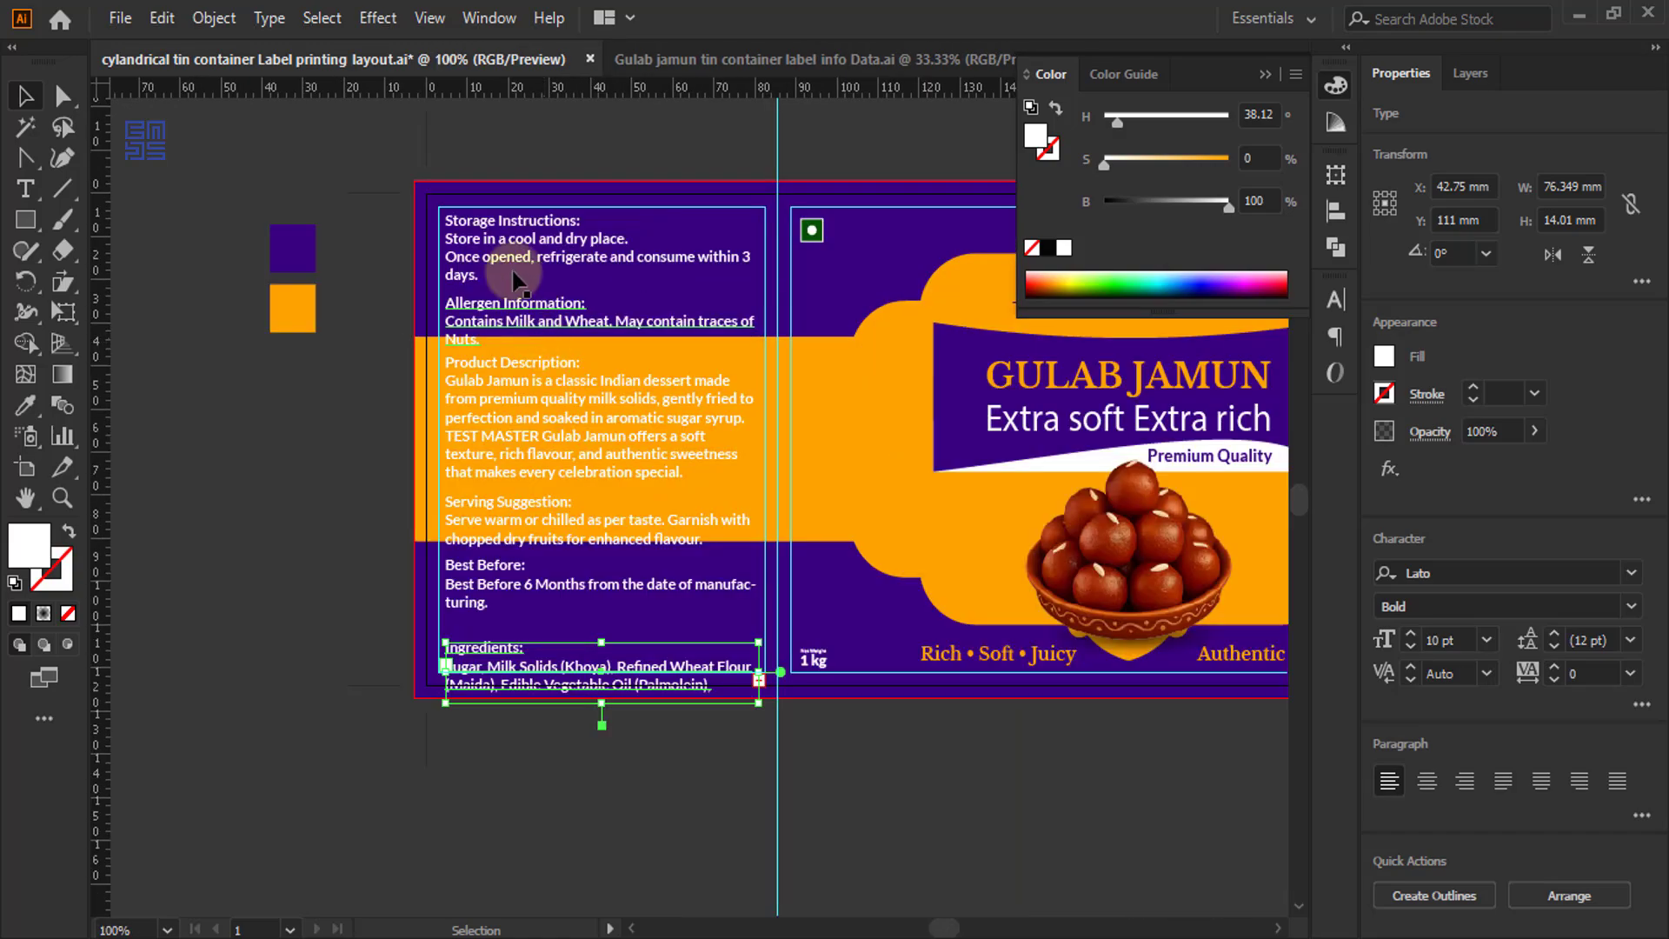
pyautogui.scroll(1, 525, 239)
pyautogui.scroll(1, 632, 272)
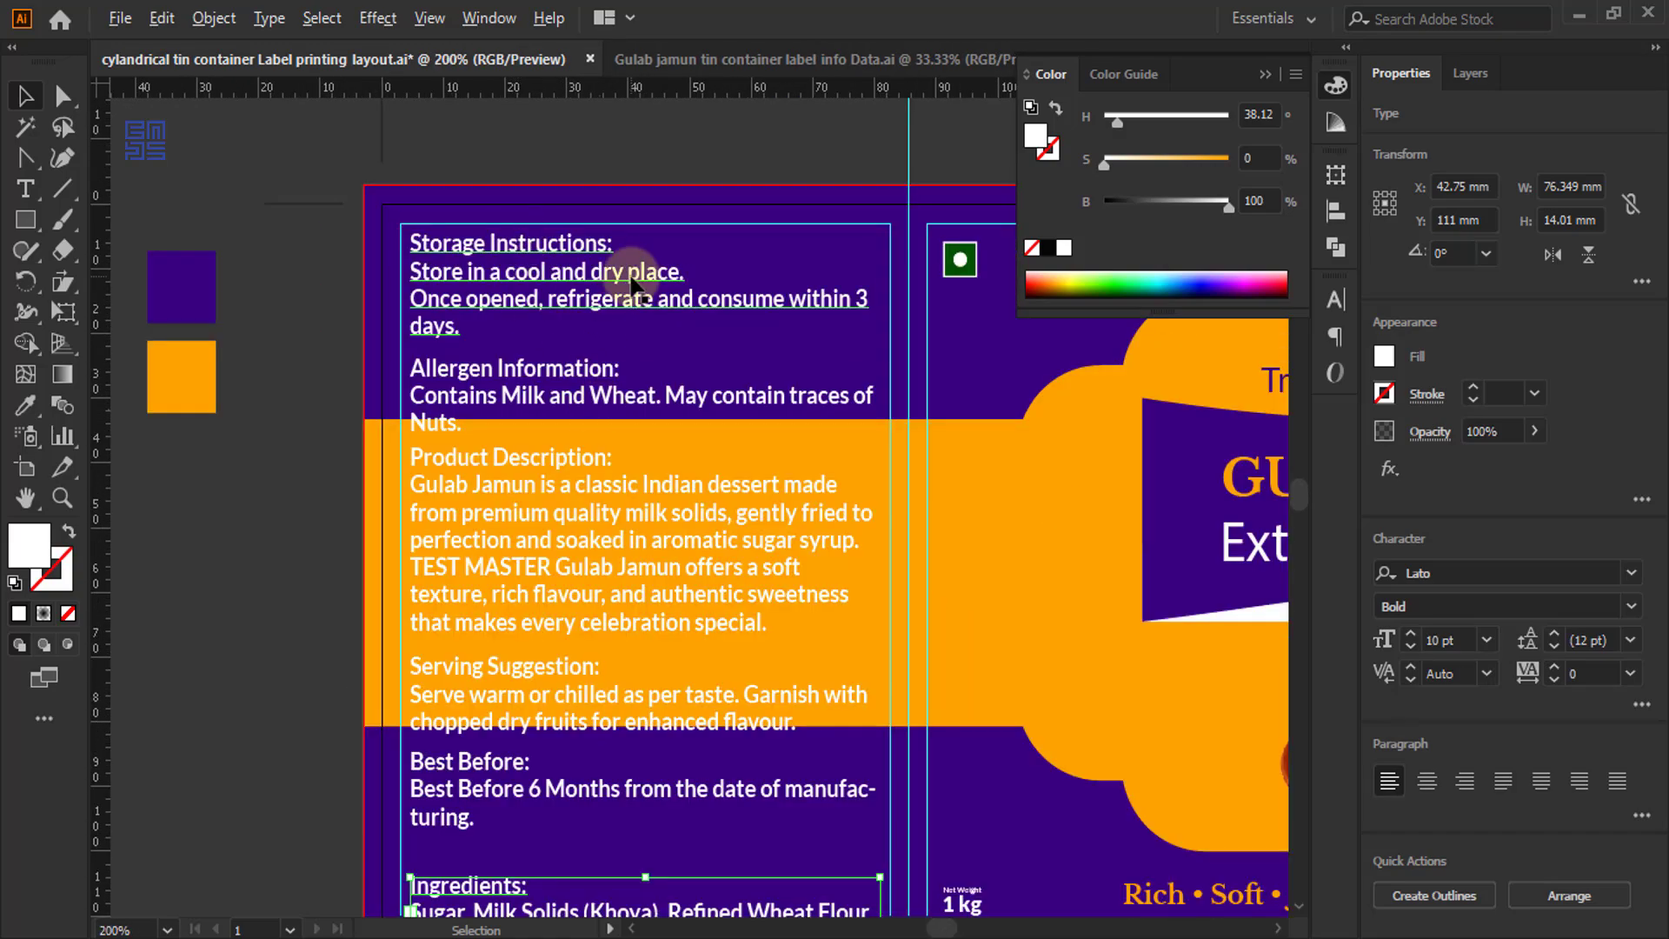
pyautogui.scroll(-1, 509, 406)
pyautogui.click(508, 406)
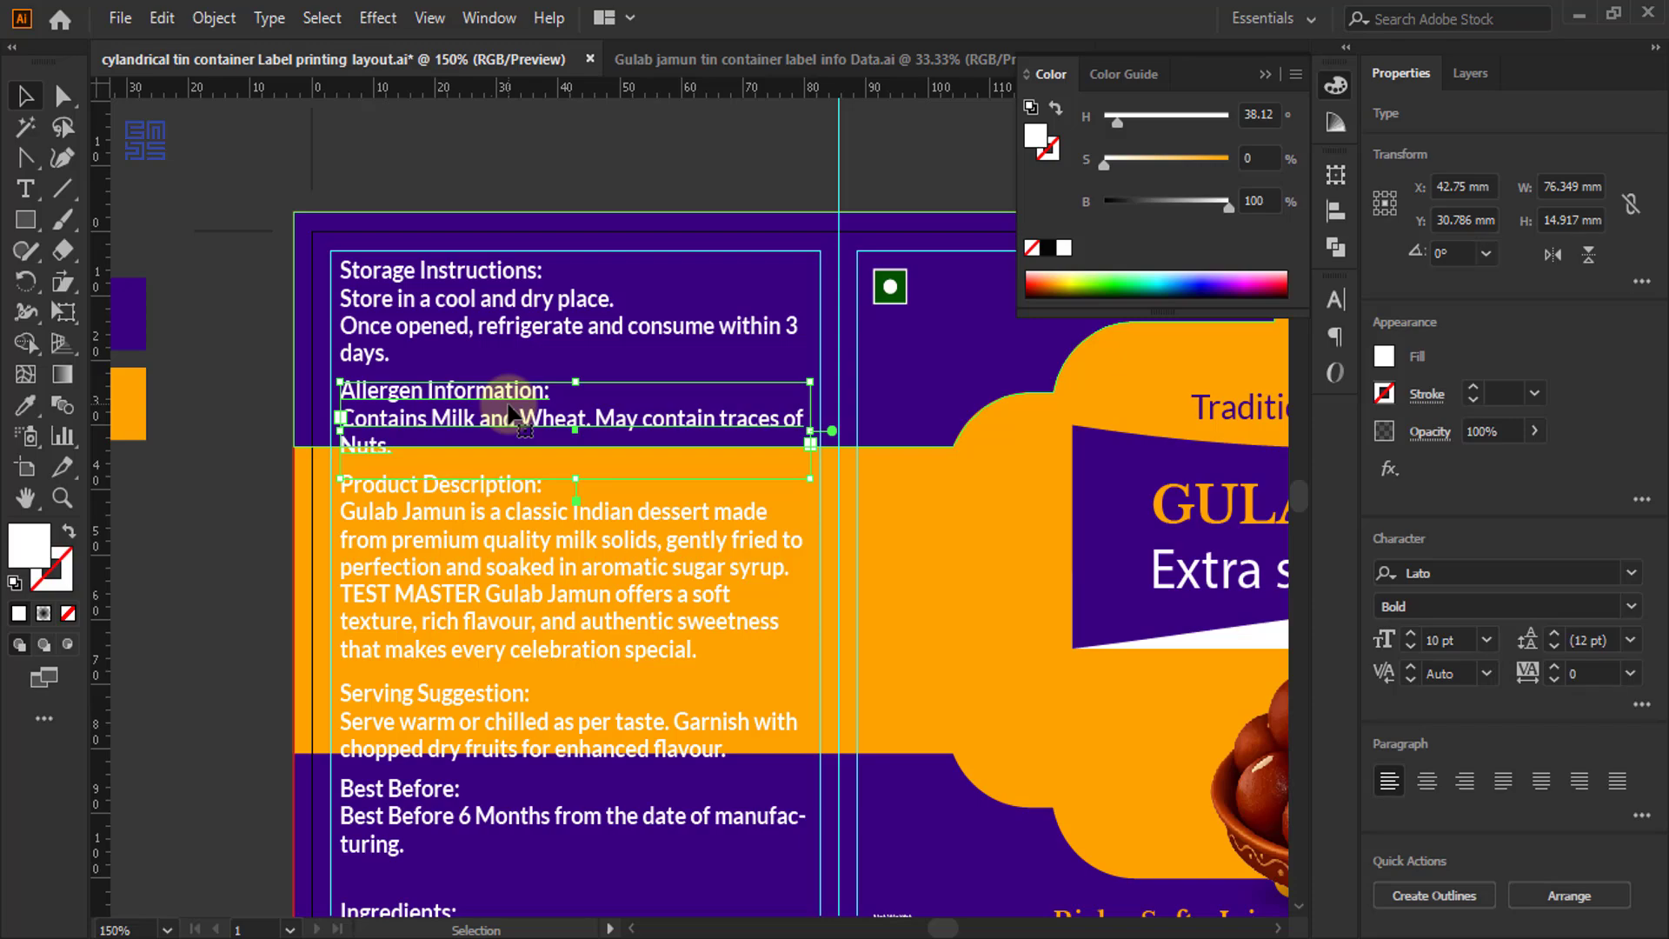
pyautogui.scroll(-1, 511, 454)
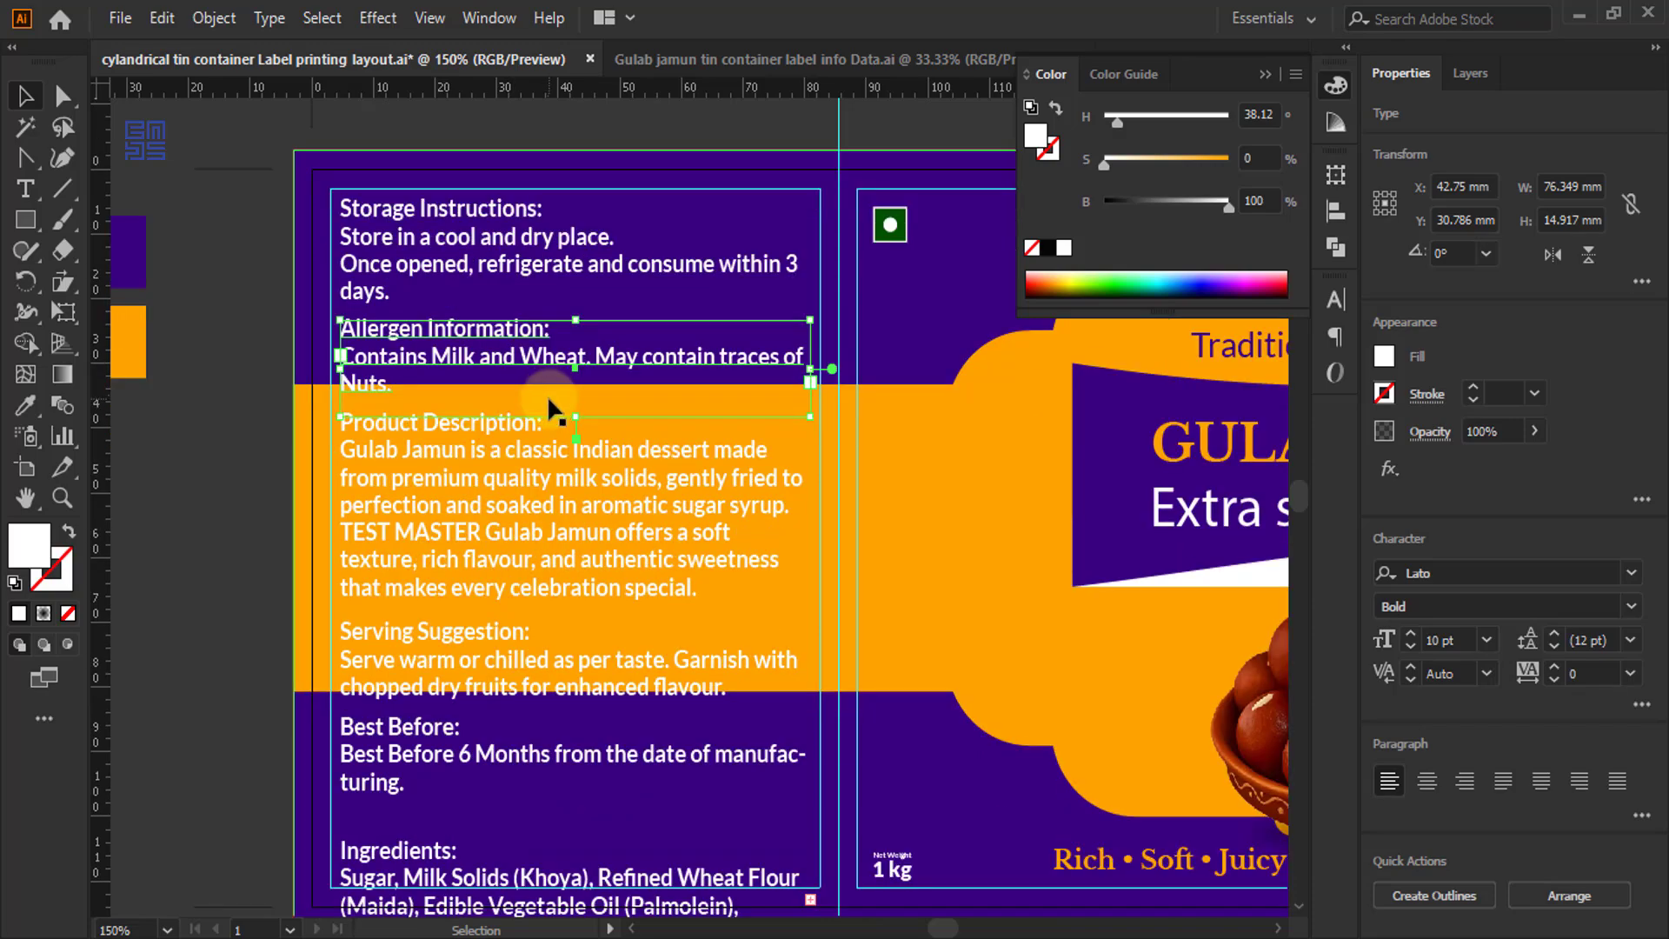
pyautogui.press('Up')
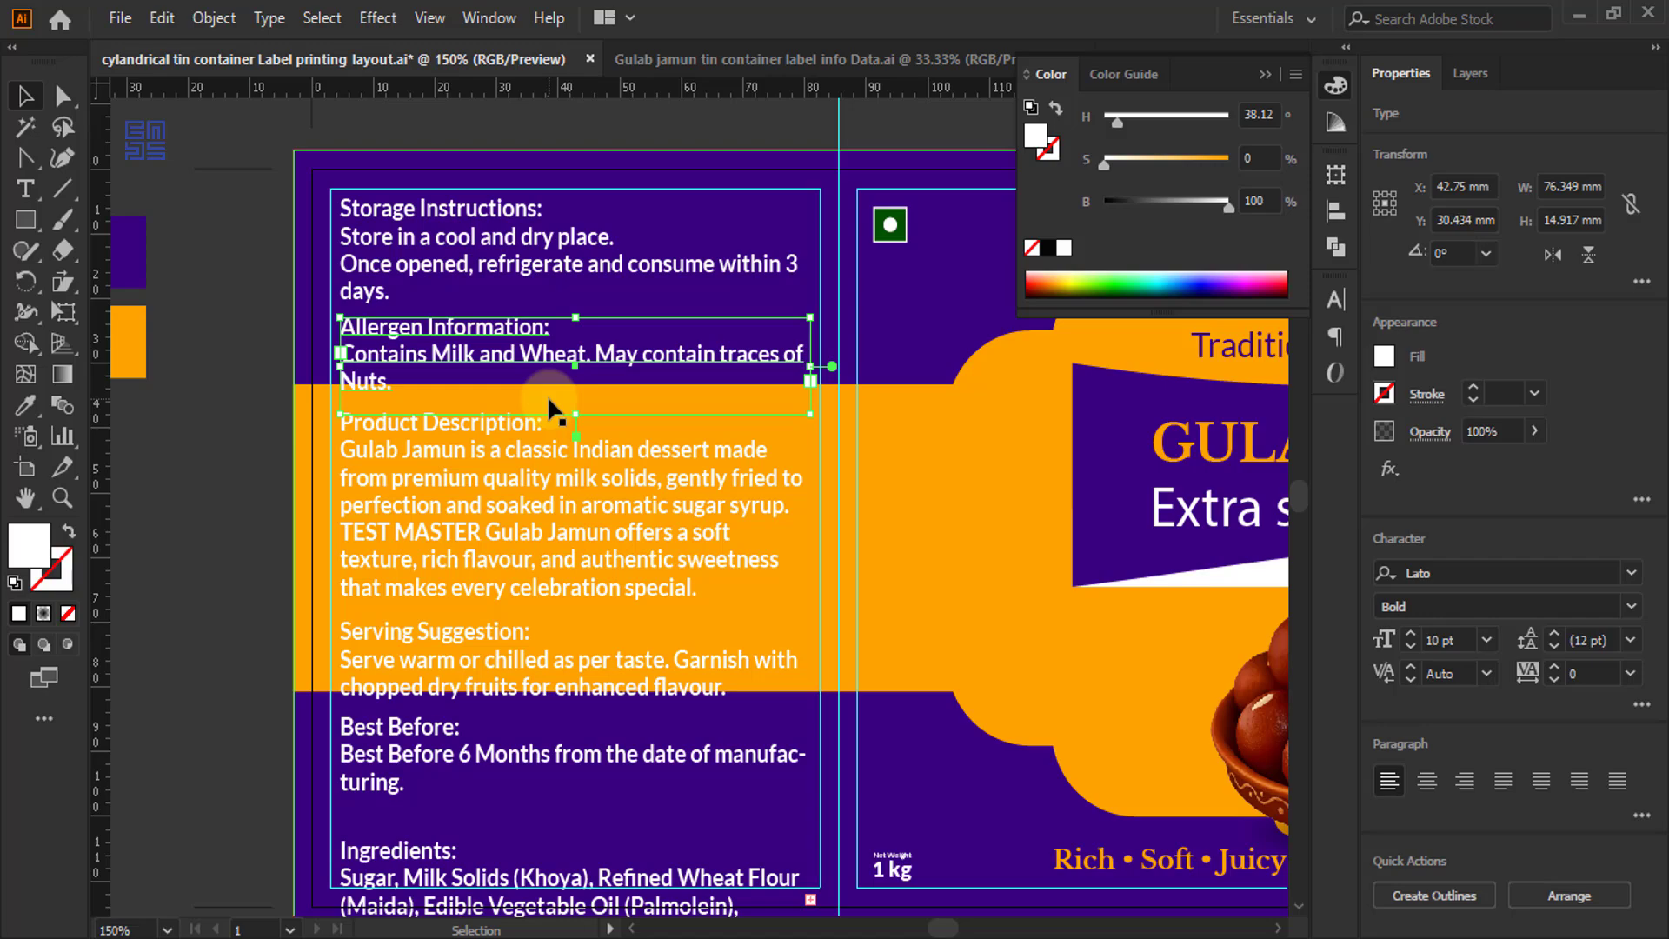
# - Raise Product Description to about Y 51.8 mm, close beneath Allergen Information, and clear the selection
pyautogui.click(547, 435)
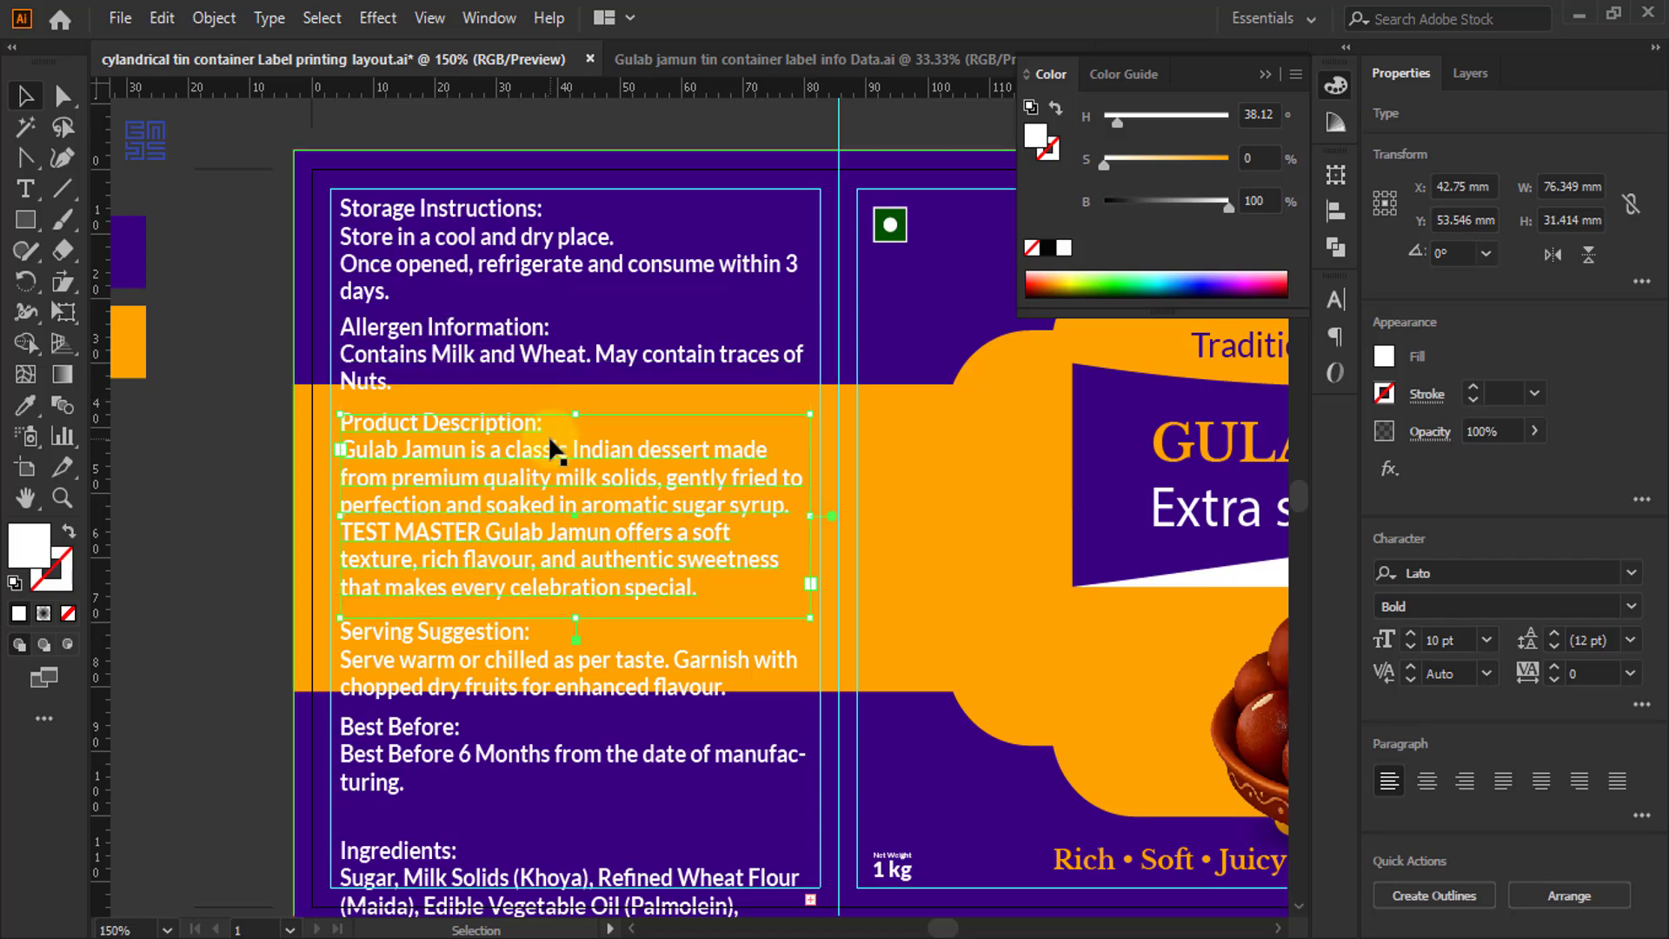
pyautogui.press('Up')
pyautogui.press('Up')
pyautogui.press('Up')
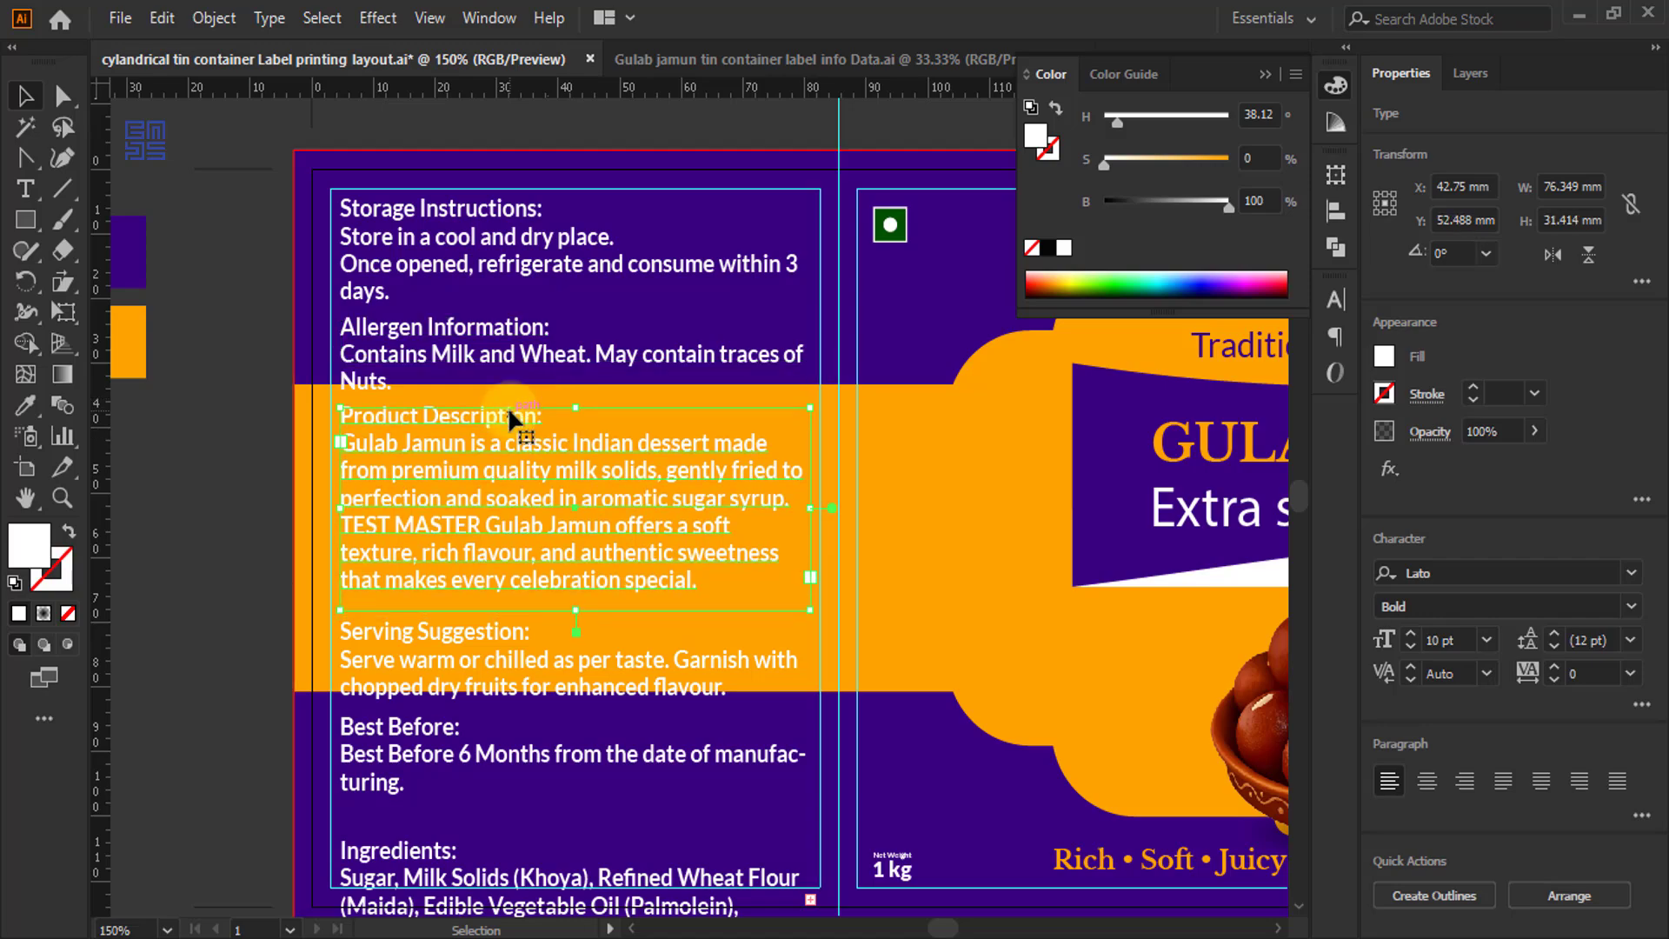
pyautogui.press('Up')
pyautogui.press('Up')
pyautogui.keyDown('shift'); pyautogui.click(435, 355); pyautogui.keyUp('shift')
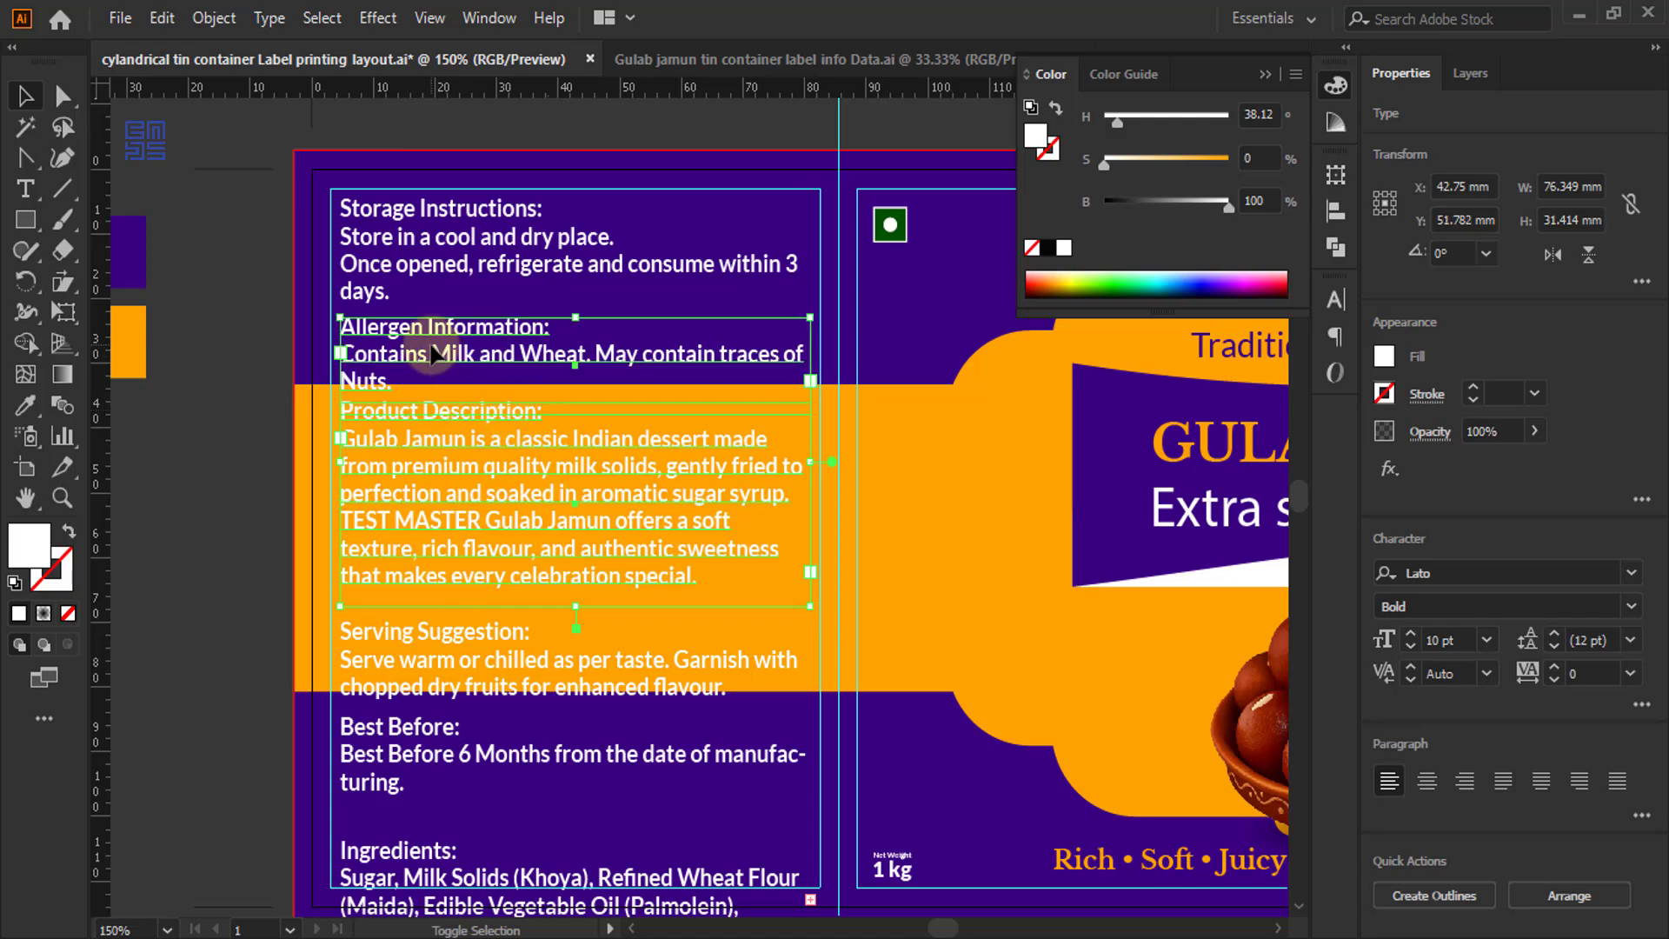
pyautogui.keyDown('shift'); pyautogui.click(382, 283); pyautogui.keyUp('shift')
pyautogui.click(382, 282)
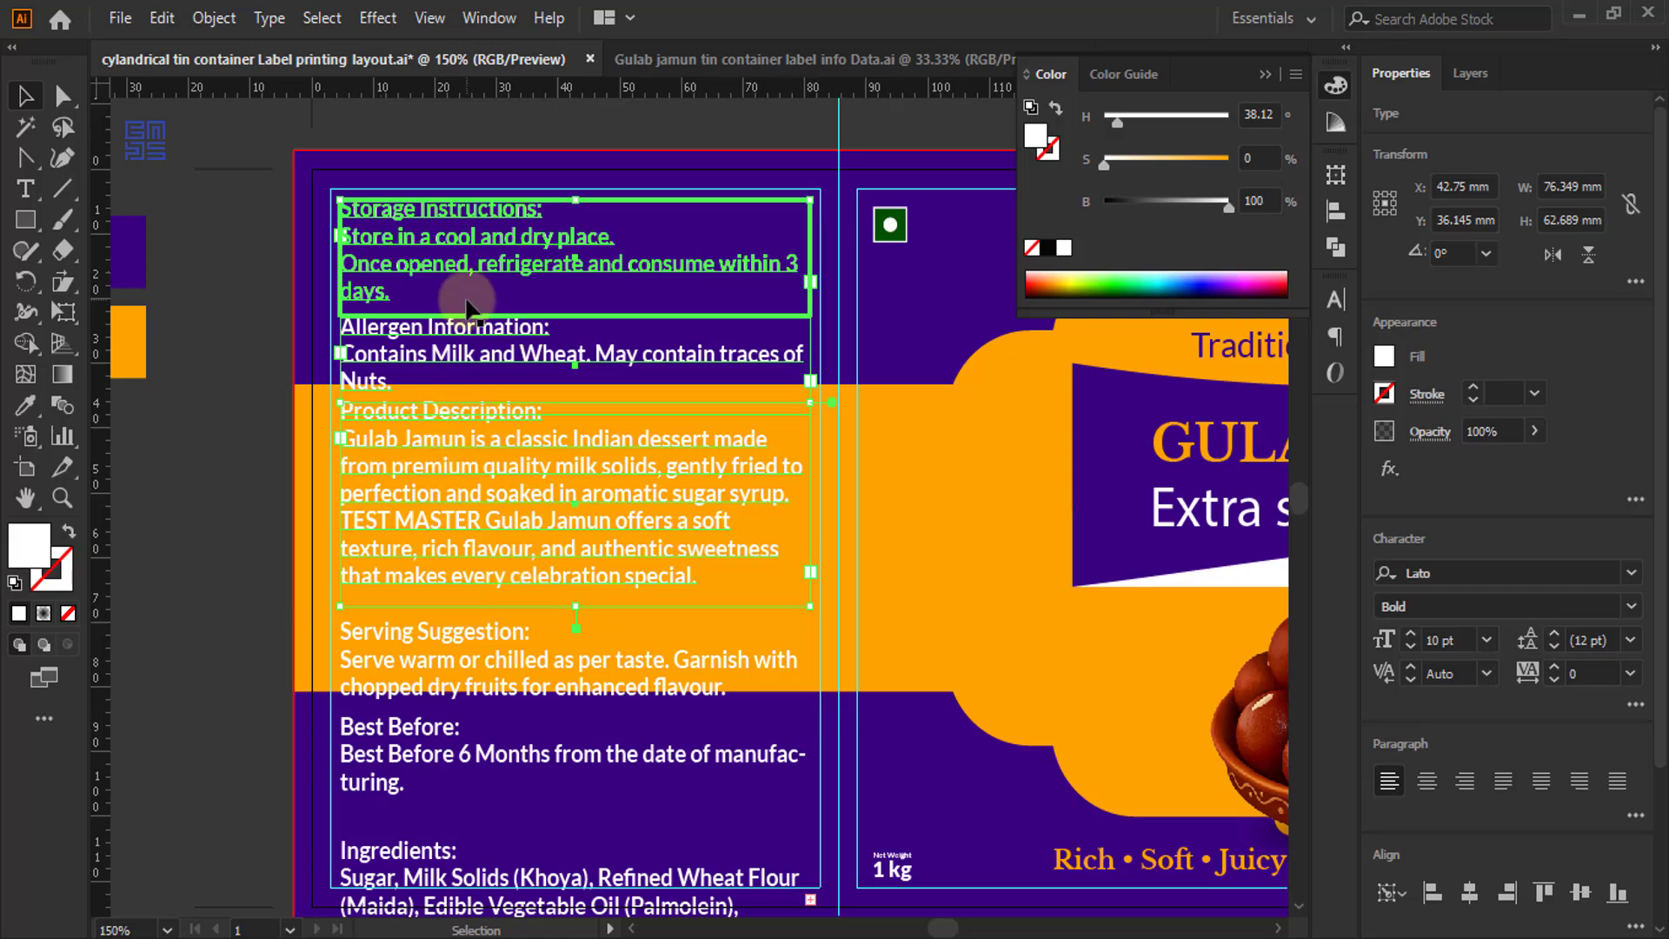
pyautogui.scroll(-5, 440, 334)
pyautogui.click(221, 372)
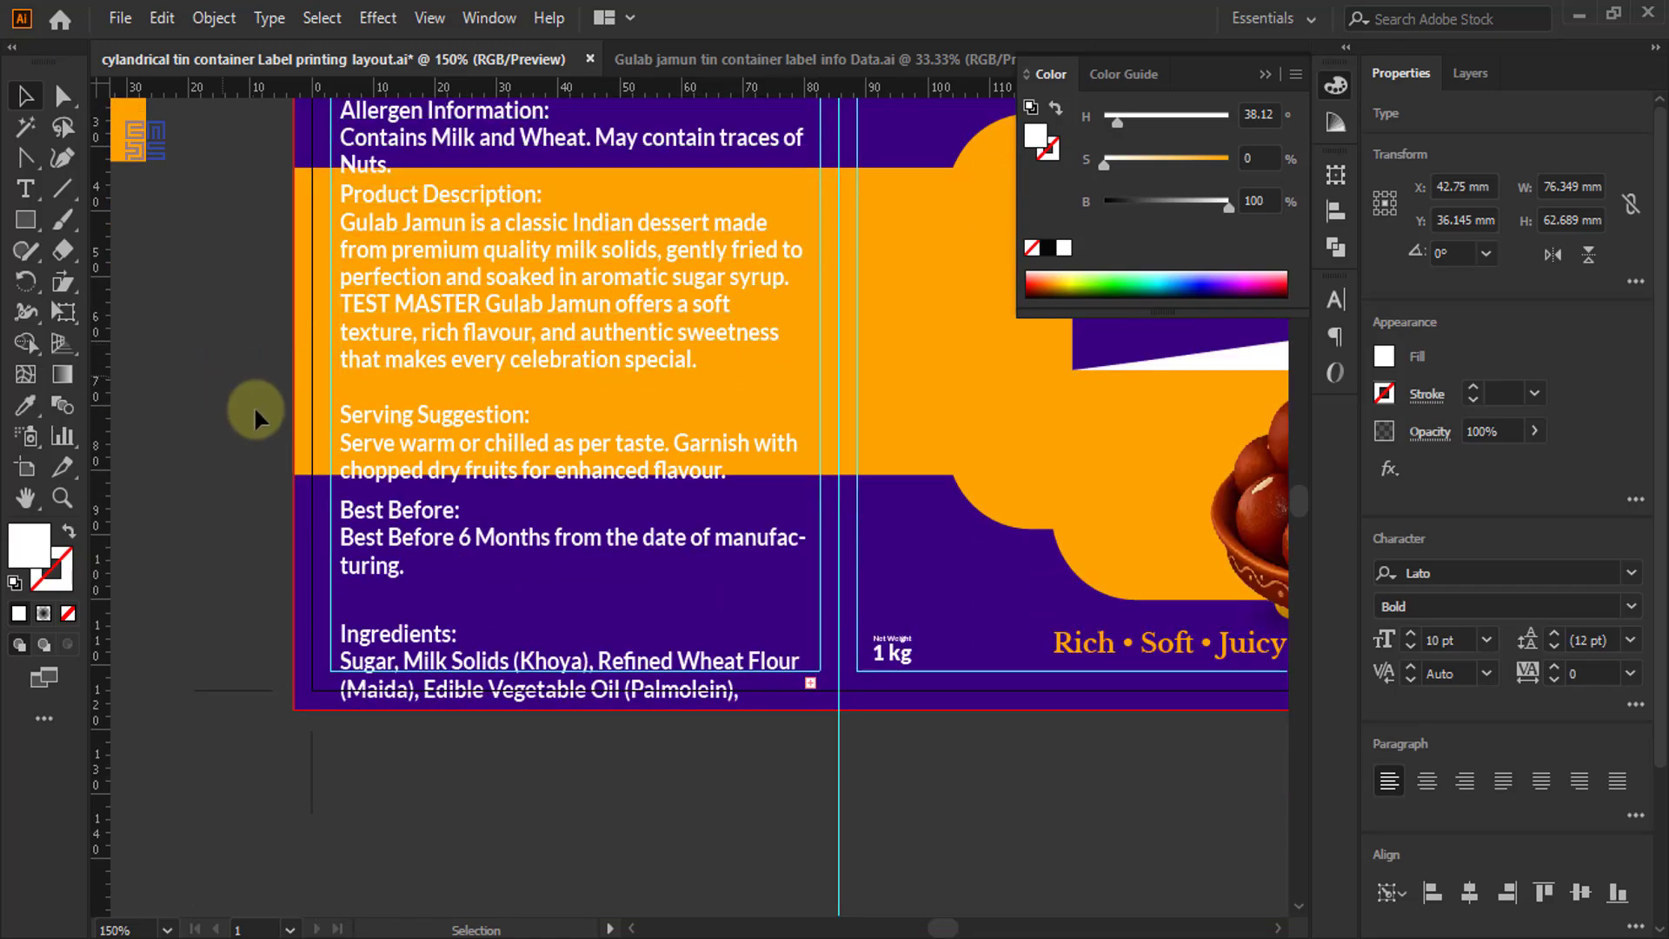
# - Raise the Serving Suggestion text to about Y 73.9 mm so it sits entirely within the orange band
pyautogui.click(507, 419)
pyautogui.press('Up')
pyautogui.press('Up')
pyautogui.press('Up')
pyautogui.press('Up')
pyautogui.press('Up')
pyautogui.press('Up')
pyautogui.press('Up')
pyautogui.press('Up')
pyautogui.press('Up')
pyautogui.press('Up')
pyautogui.press('Up')
pyautogui.press('Up')
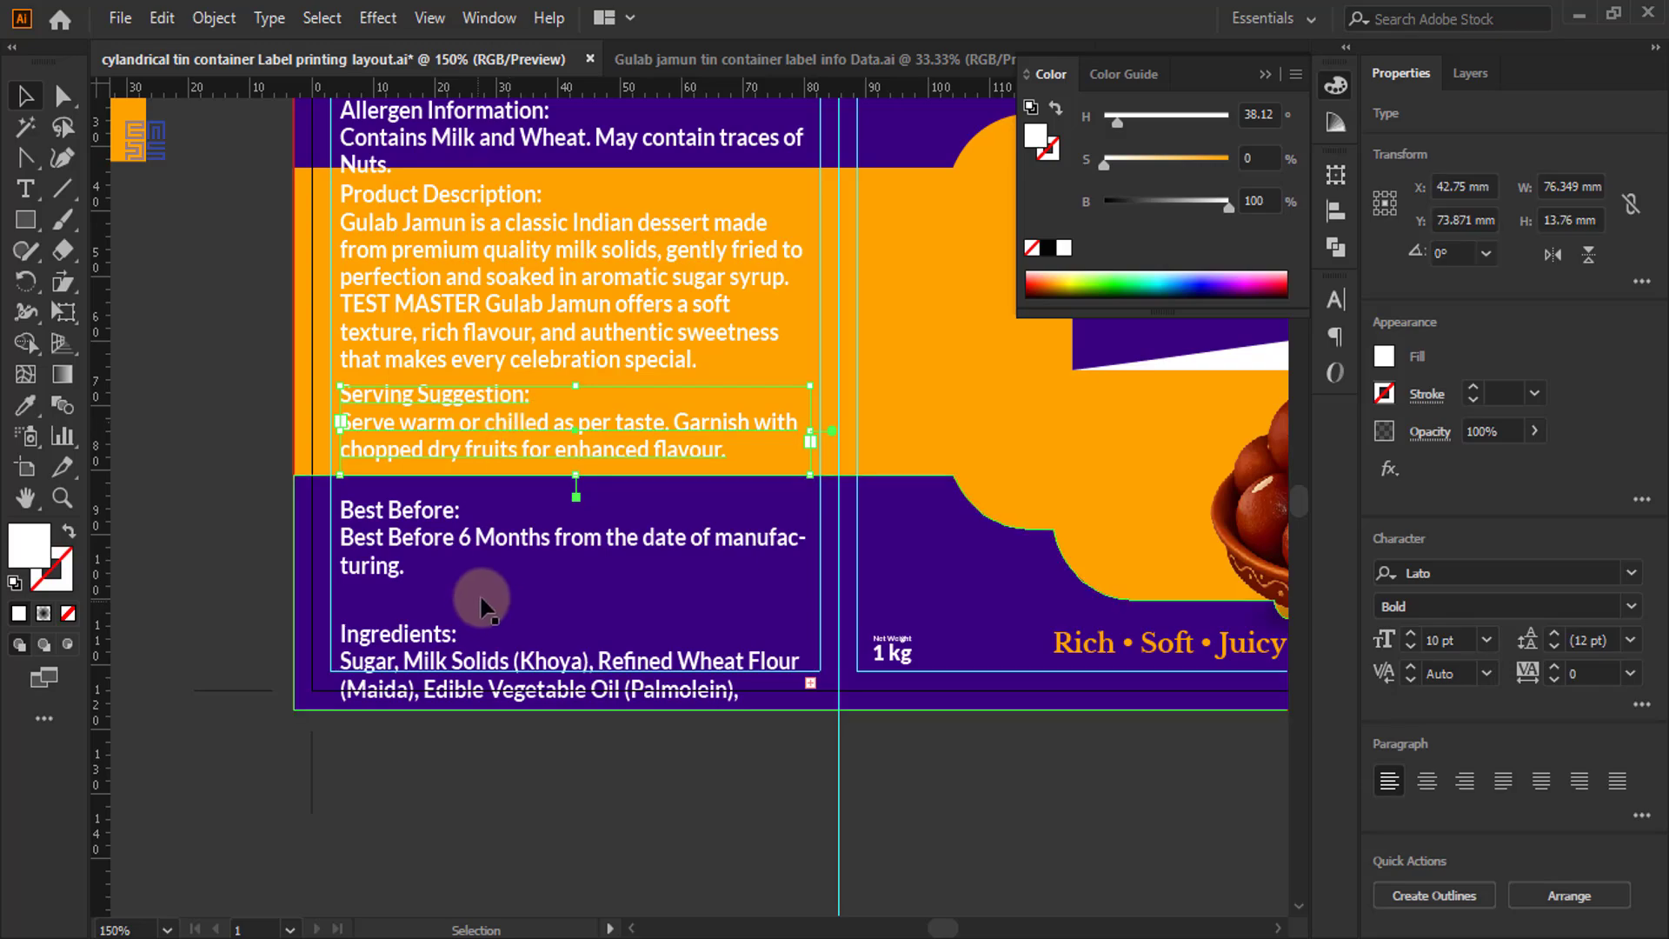
# - Raise the Best Before text to about Y 87.8 mm, just beneath the orange band's lower edge
pyautogui.click(515, 546)
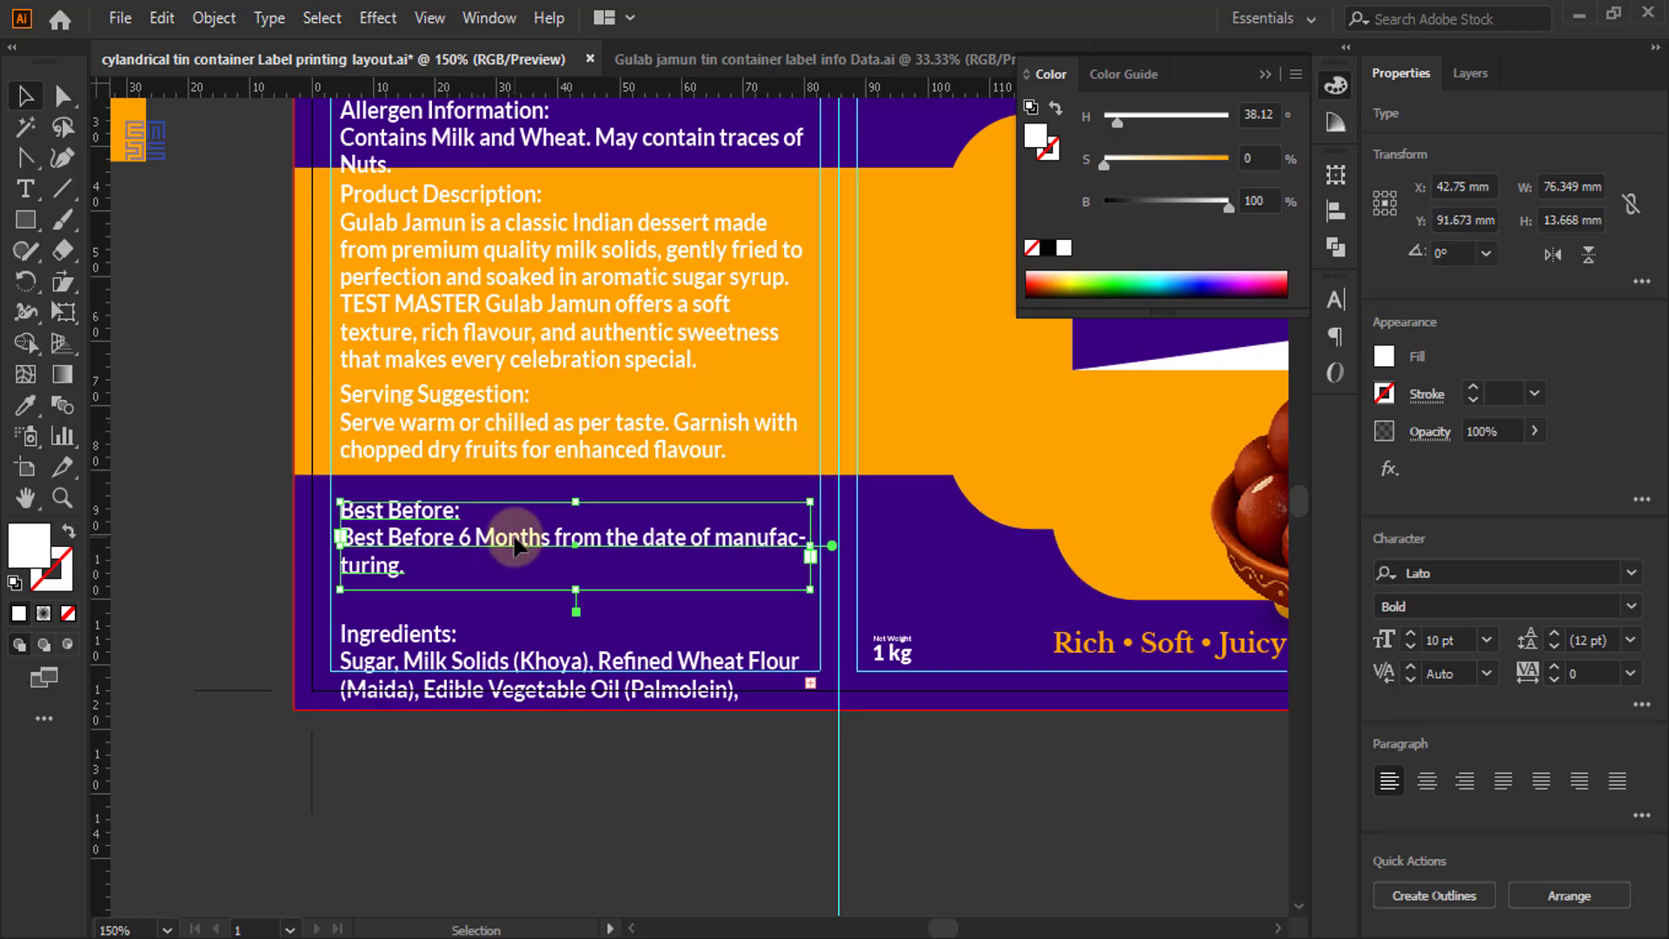
pyautogui.press('Up')
pyautogui.press('Up')
pyautogui.press('Up')
pyautogui.press('Up')
pyautogui.press('Up')
pyautogui.press('Up')
pyautogui.press('Up')
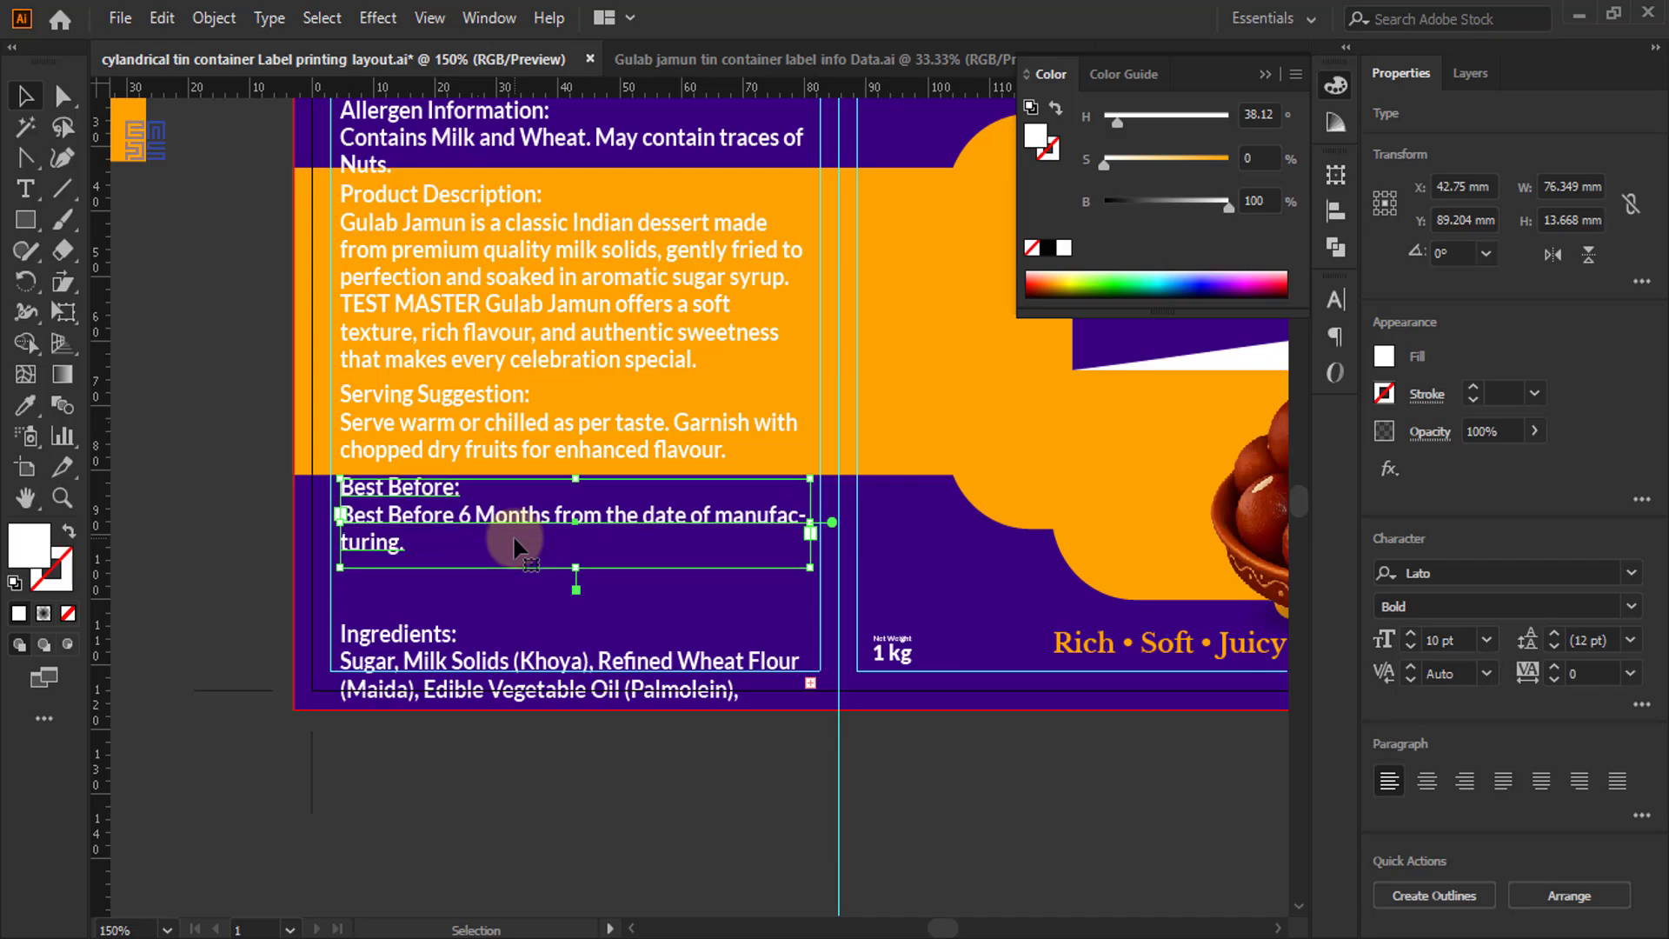
pyautogui.press('Up')
pyautogui.press('Up')
pyautogui.press('Up')
pyautogui.press('Up')
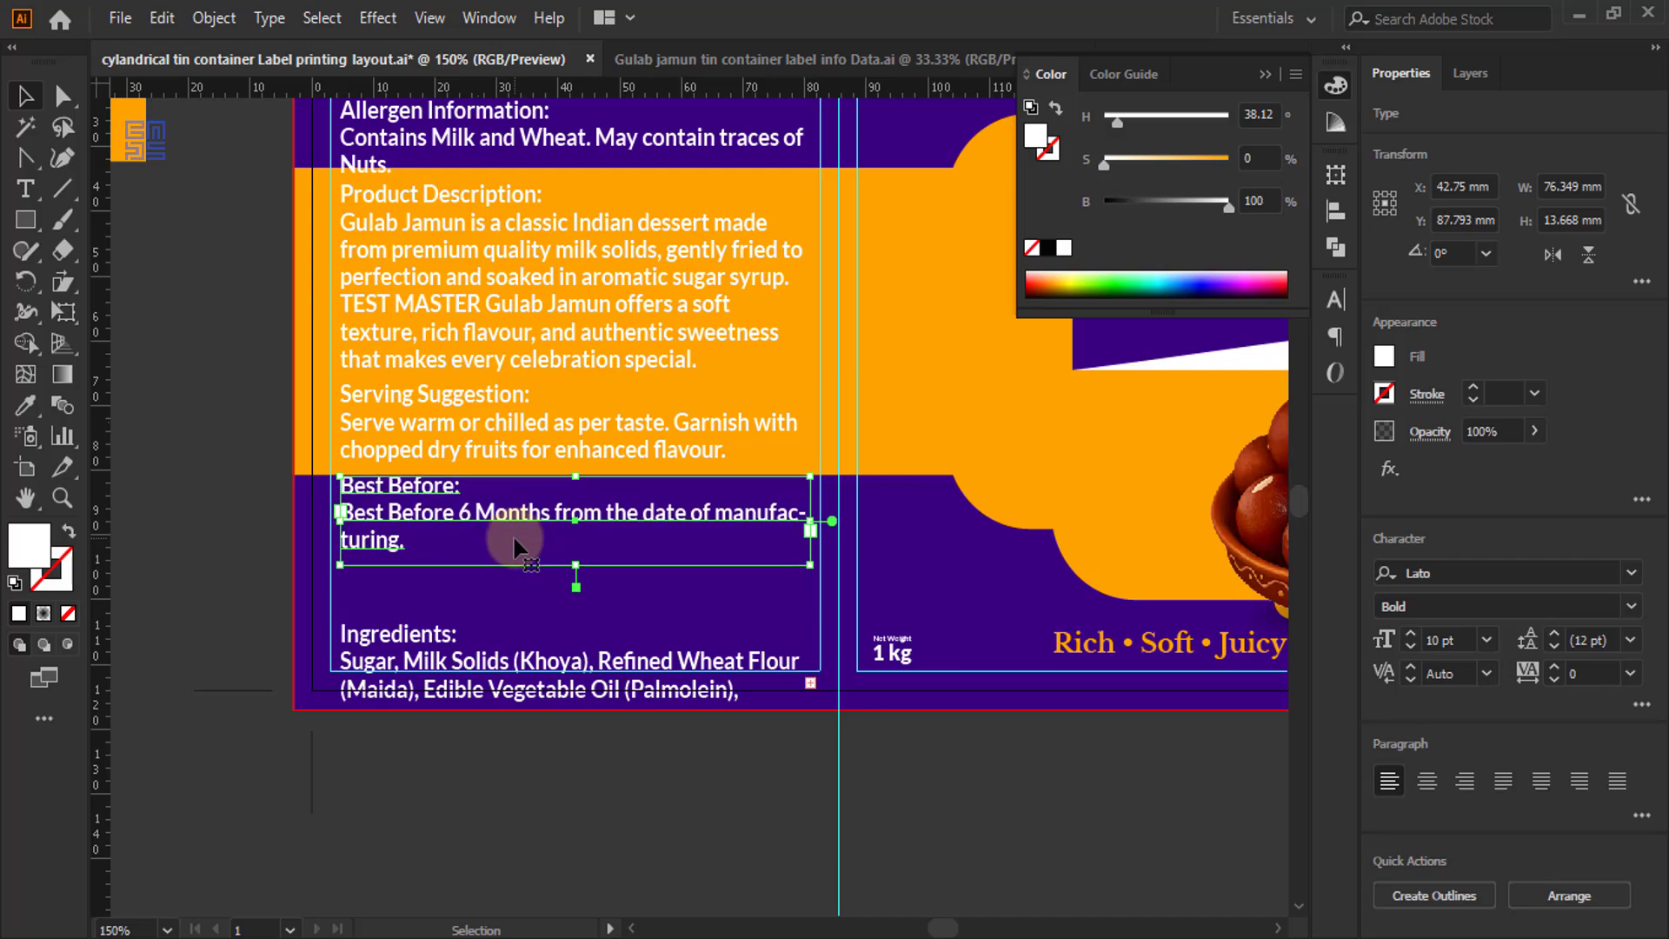
# - Raise the Ingredients text to about Y 102.5 mm, inside the left panel's margin and beneath Best Before
pyautogui.click(404, 641)
pyautogui.press('Up')
pyautogui.press('Up')
pyautogui.press('Up')
pyautogui.press('Up')
pyautogui.press('Up')
pyautogui.press('Up')
pyautogui.press('Up')
pyautogui.press('Up')
pyautogui.press('Up')
pyautogui.press('Up')
pyautogui.press('Up')
pyautogui.press('Up')
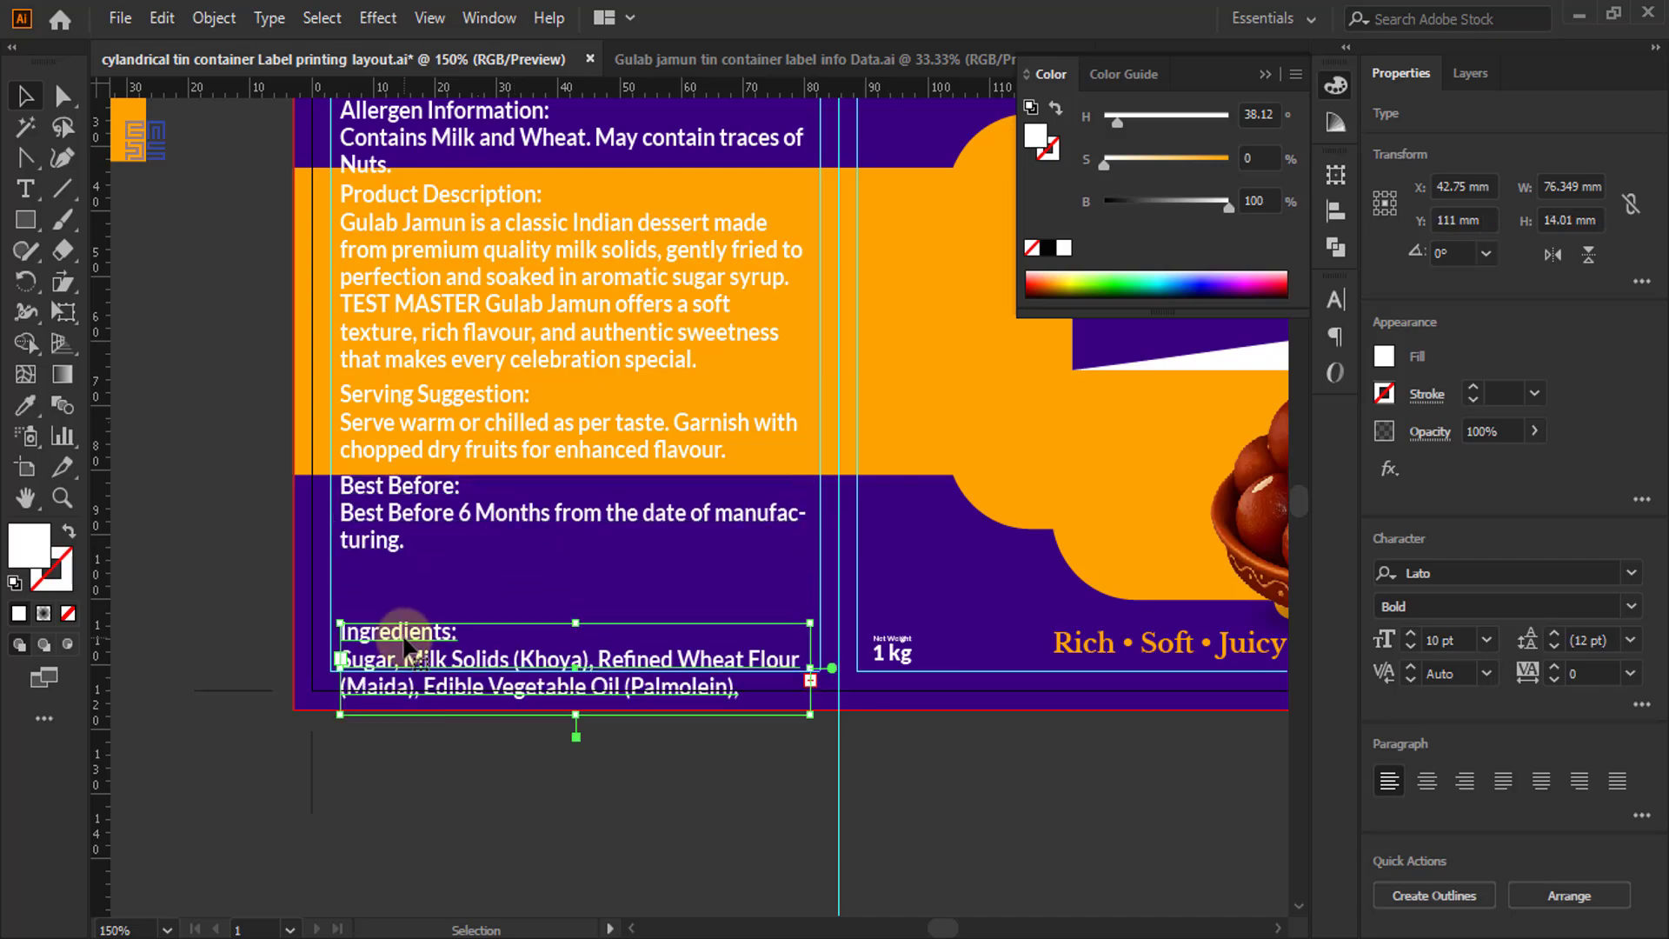
pyautogui.press('Up')
pyautogui.press('Up')
pyautogui.press('Up')
pyautogui.press('Up')
pyautogui.press('Up')
pyautogui.press('Up')
pyautogui.press('Up')
pyautogui.press('Up')
pyautogui.press('Up')
pyautogui.press('Up')
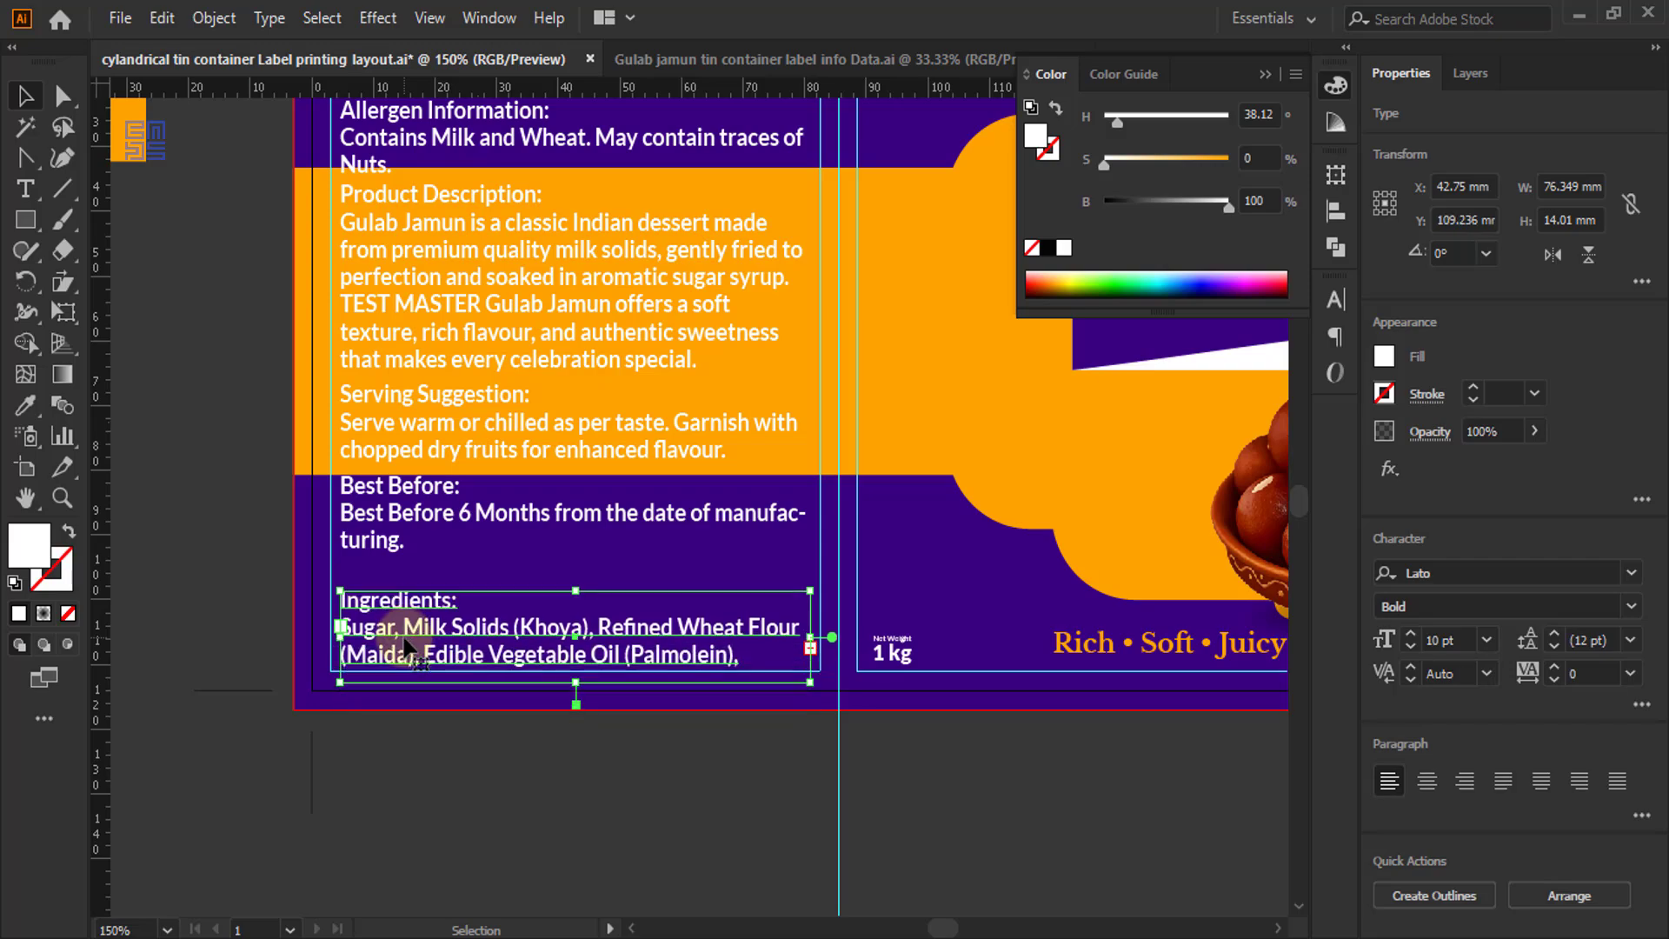
pyautogui.press('Up')
pyautogui.press('Up')
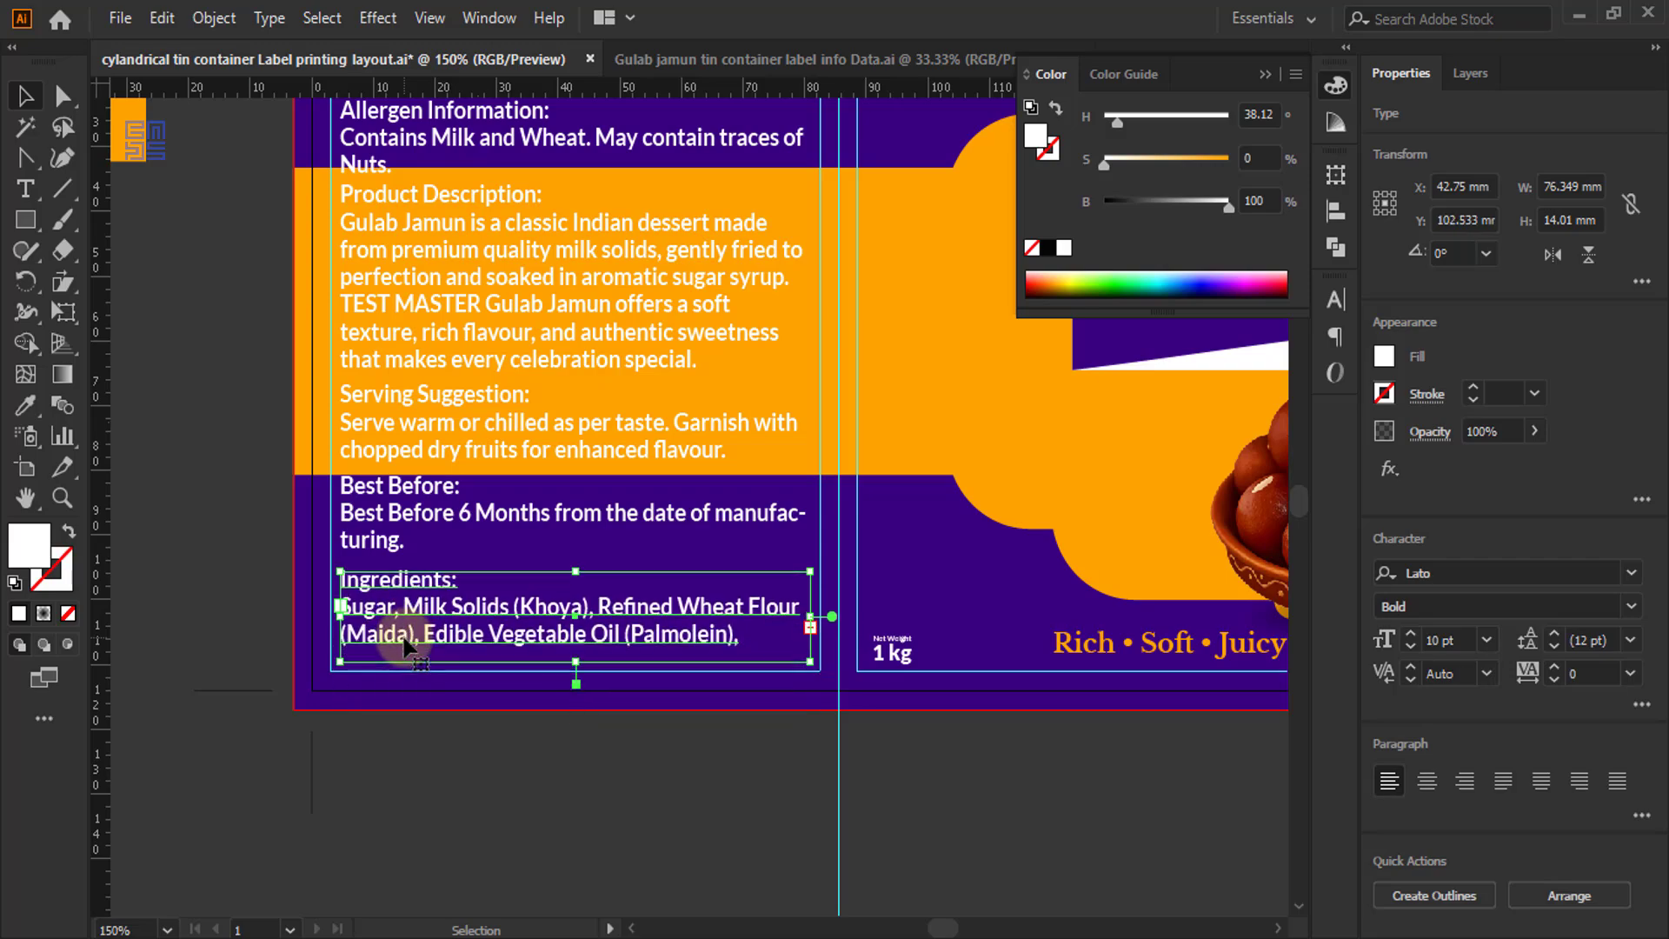
pyautogui.click(376, 691)
# - Try to move the Manufactured & Packed By text from outside the artboard onto the label's right panel
pyautogui.scroll(3, 376, 691)
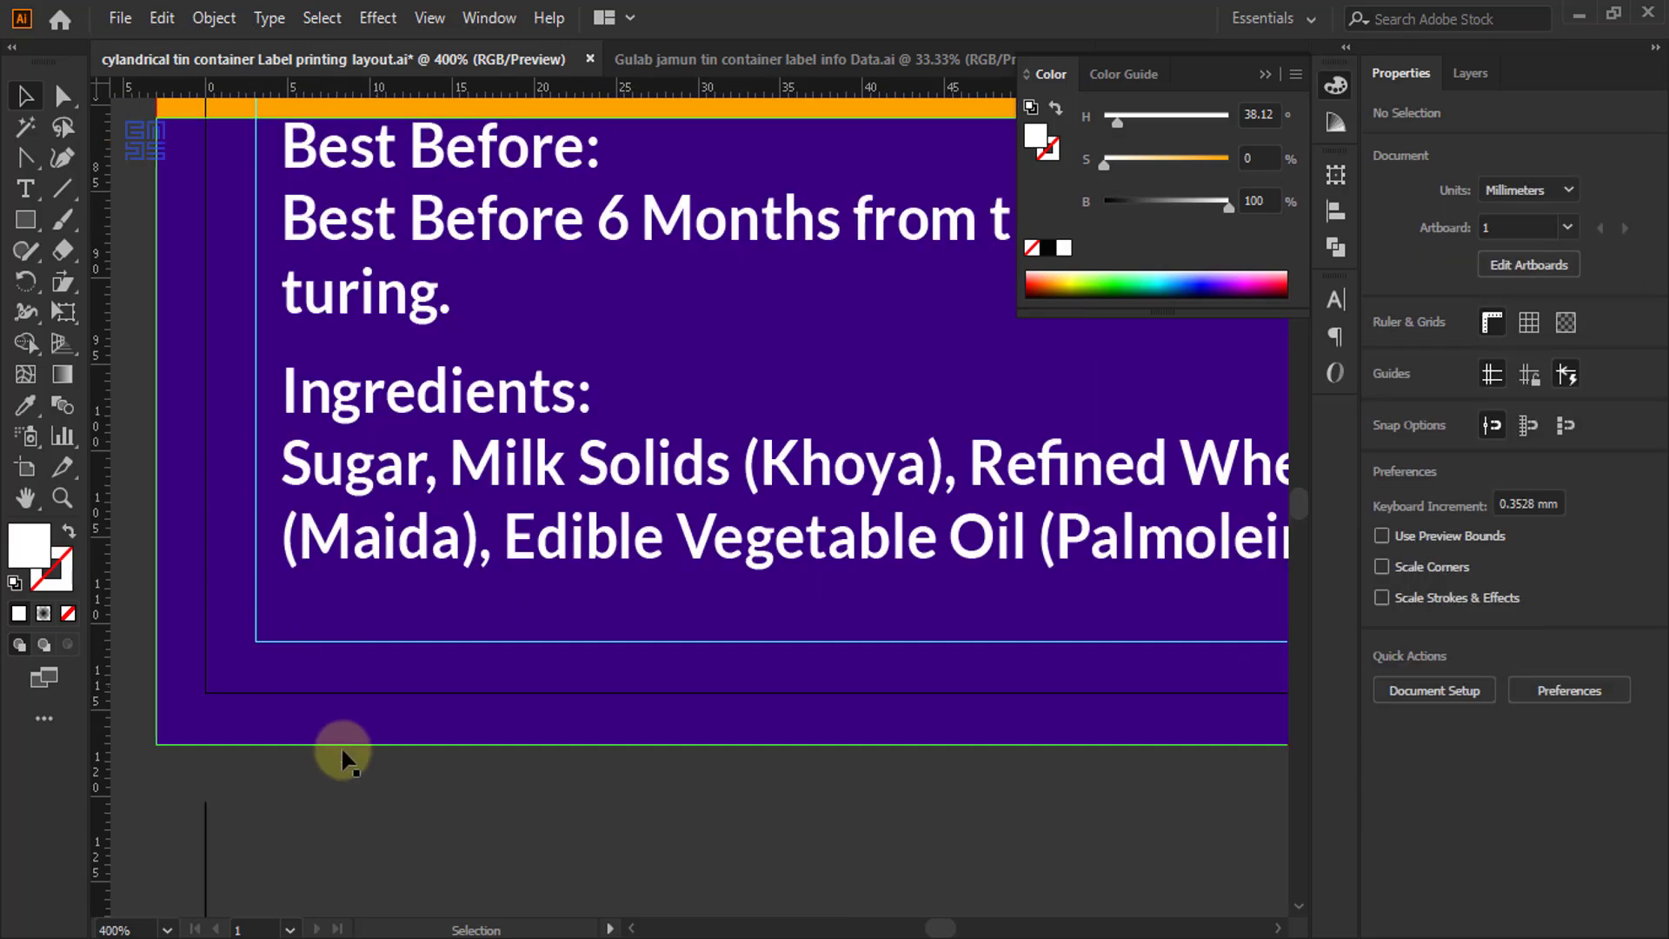
pyautogui.scroll(-2, 342, 755)
pyautogui.scroll(-2, 356, 765)
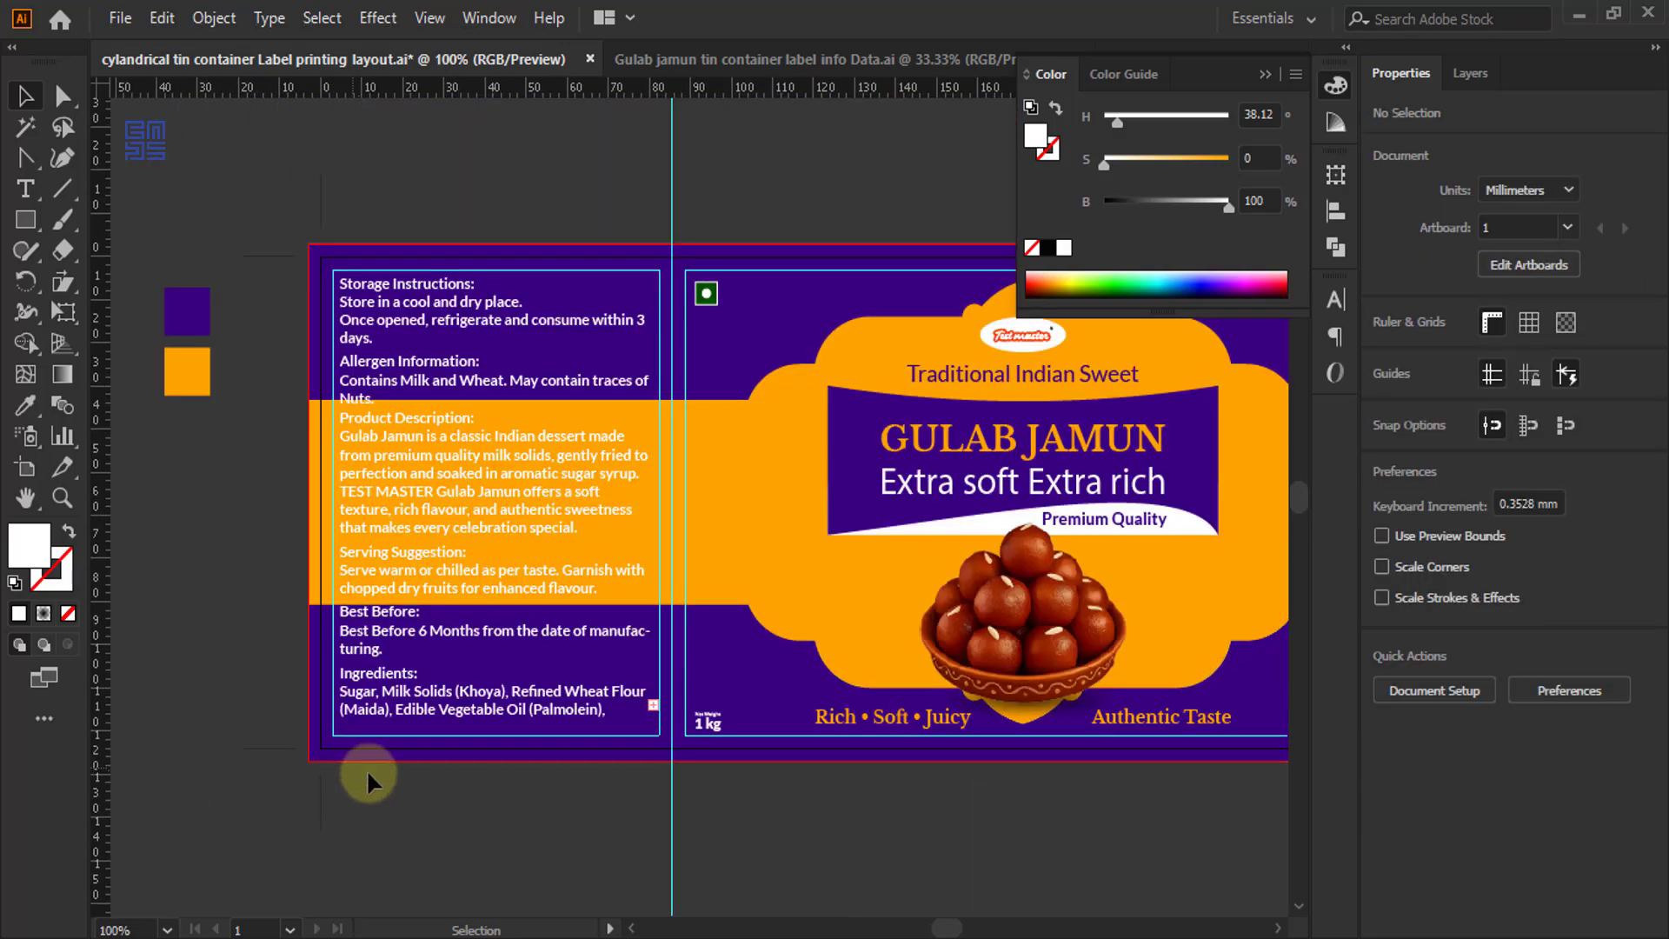
pyautogui.scroll(-1, 269, 650)
pyautogui.scroll(-1, 254, 607)
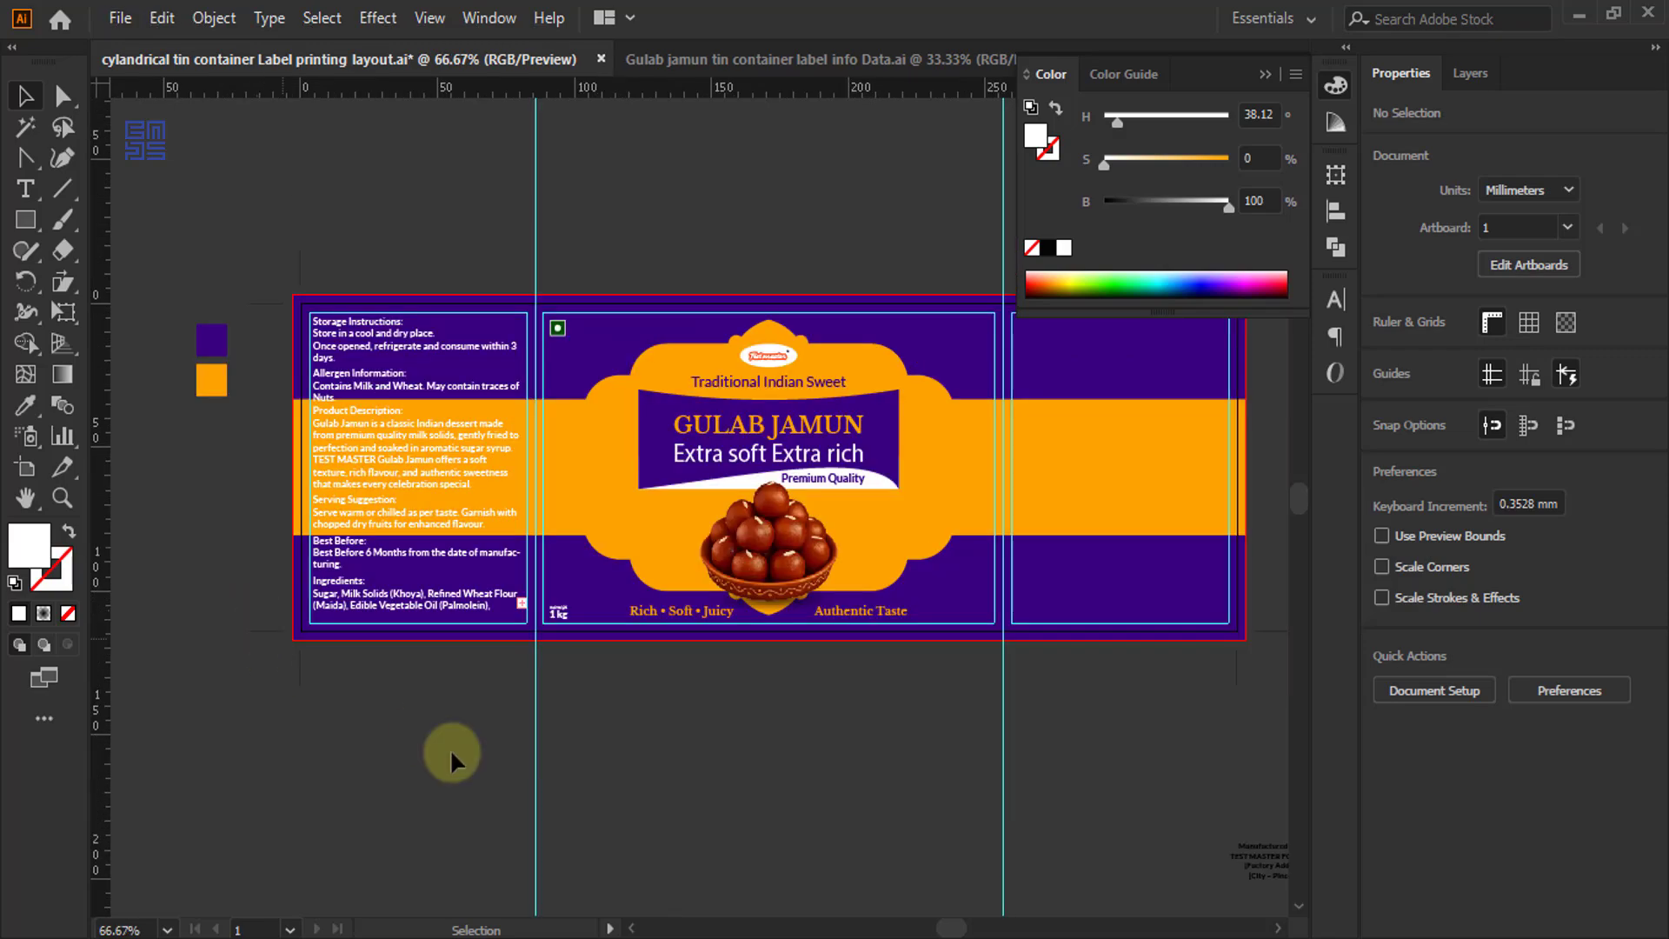
pyautogui.moveTo(1114, 711); pyautogui.dragTo(609, 593)
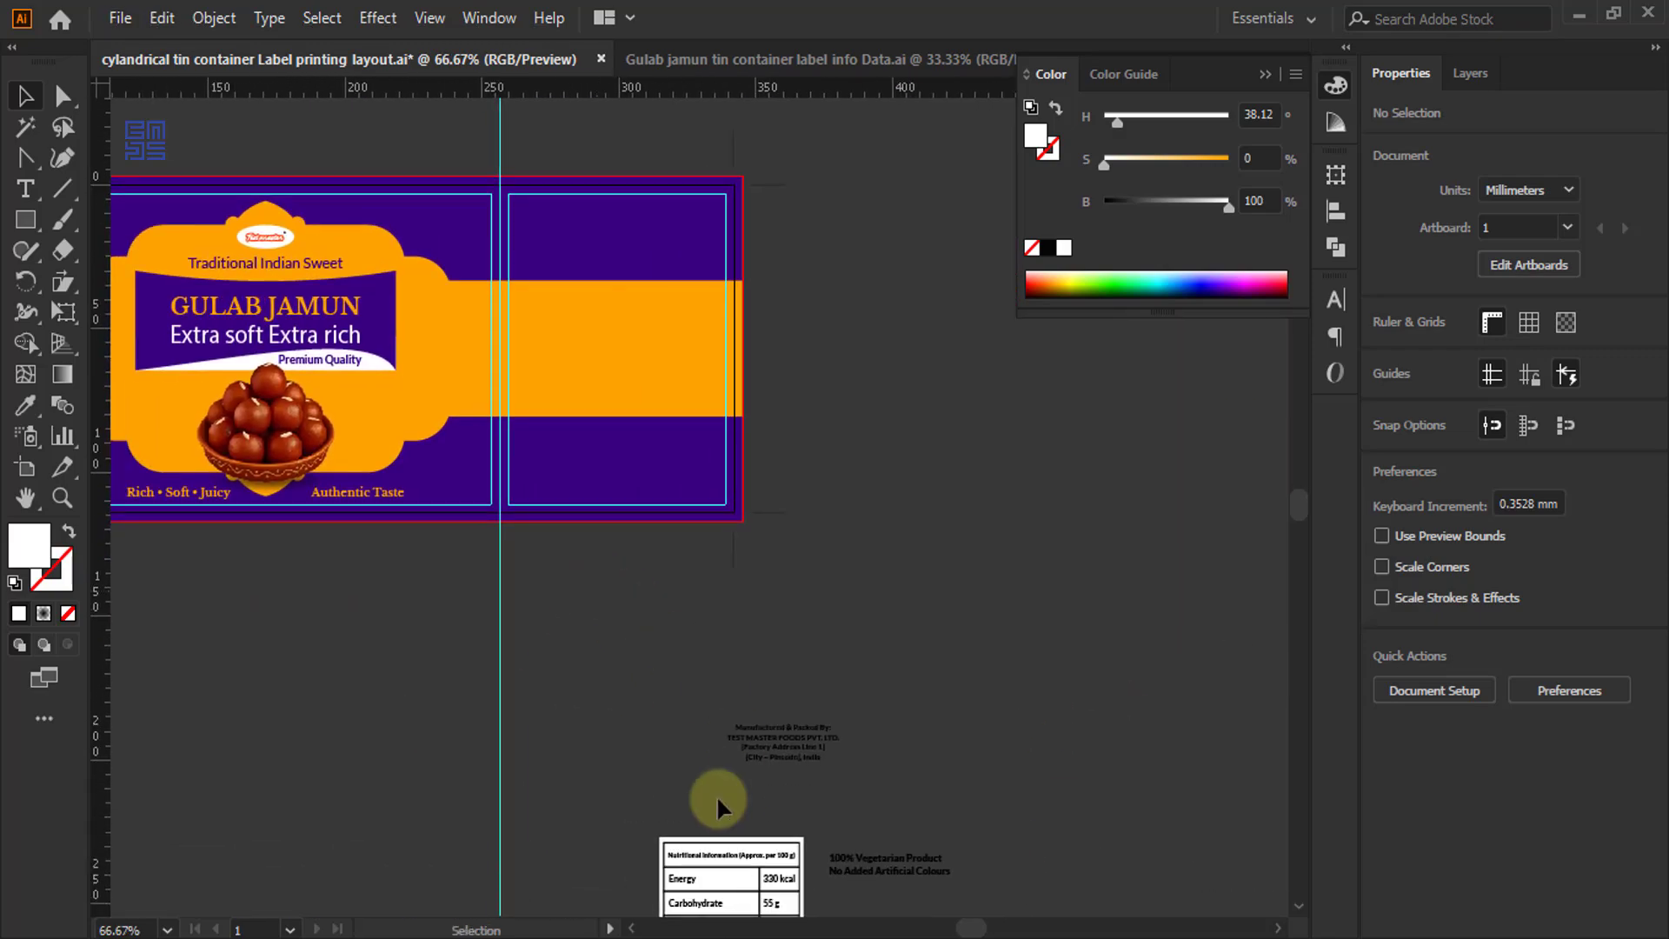
pyautogui.scroll(-3, 895, 531)
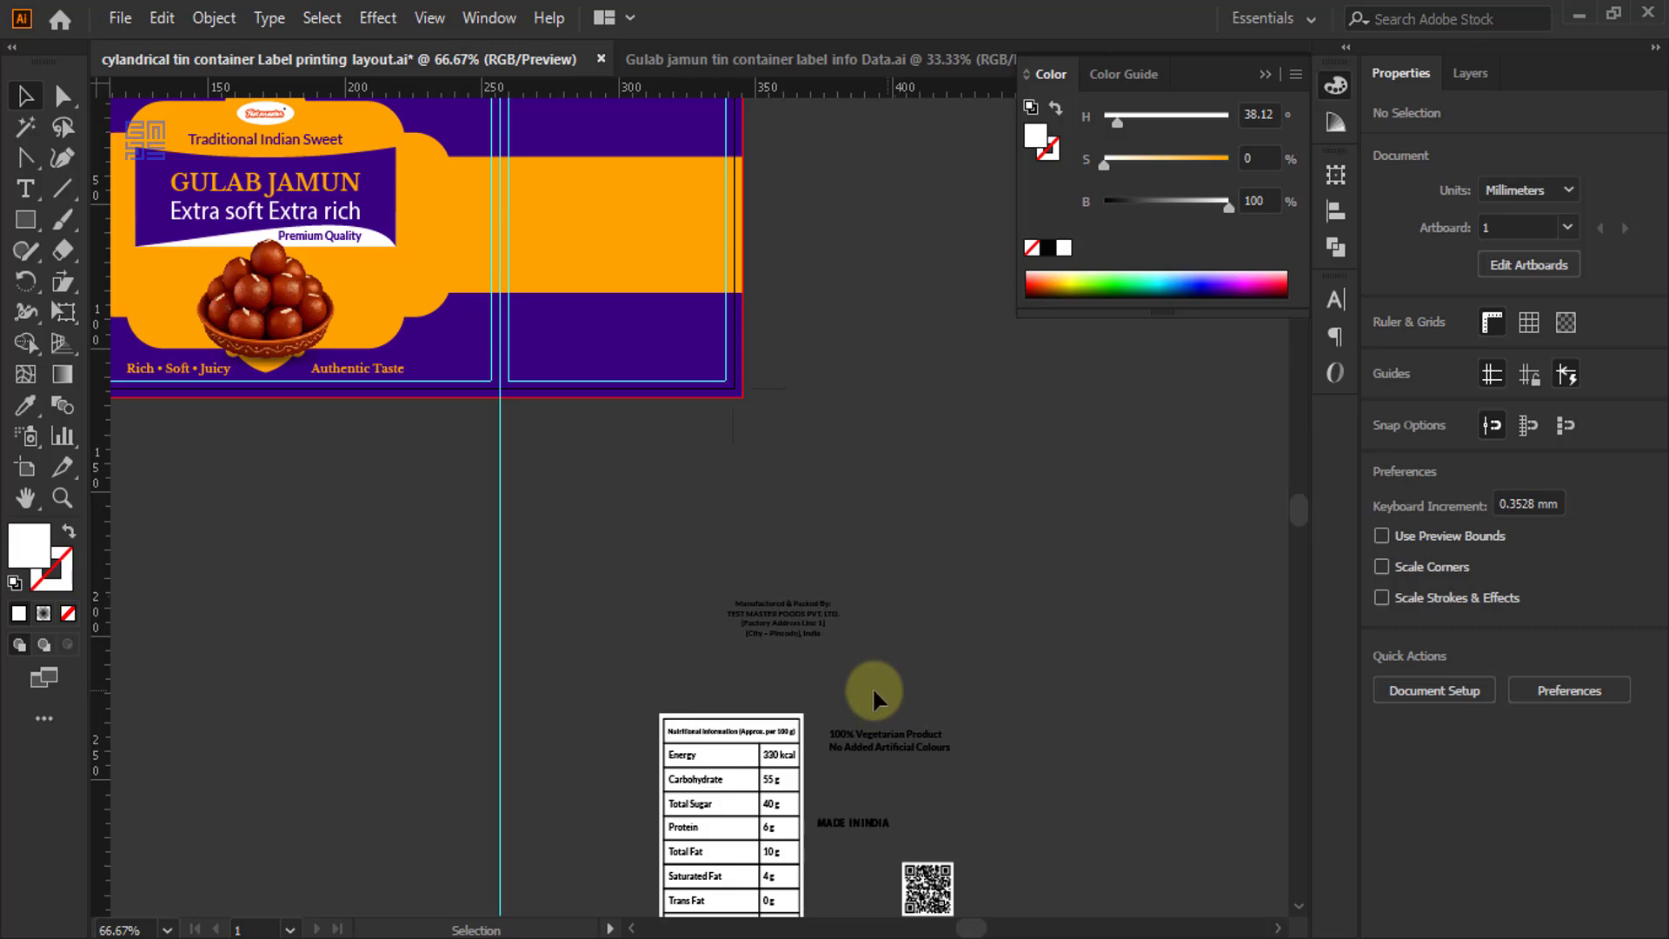
pyautogui.click(773, 627)
pyautogui.scroll(2, 784, 623)
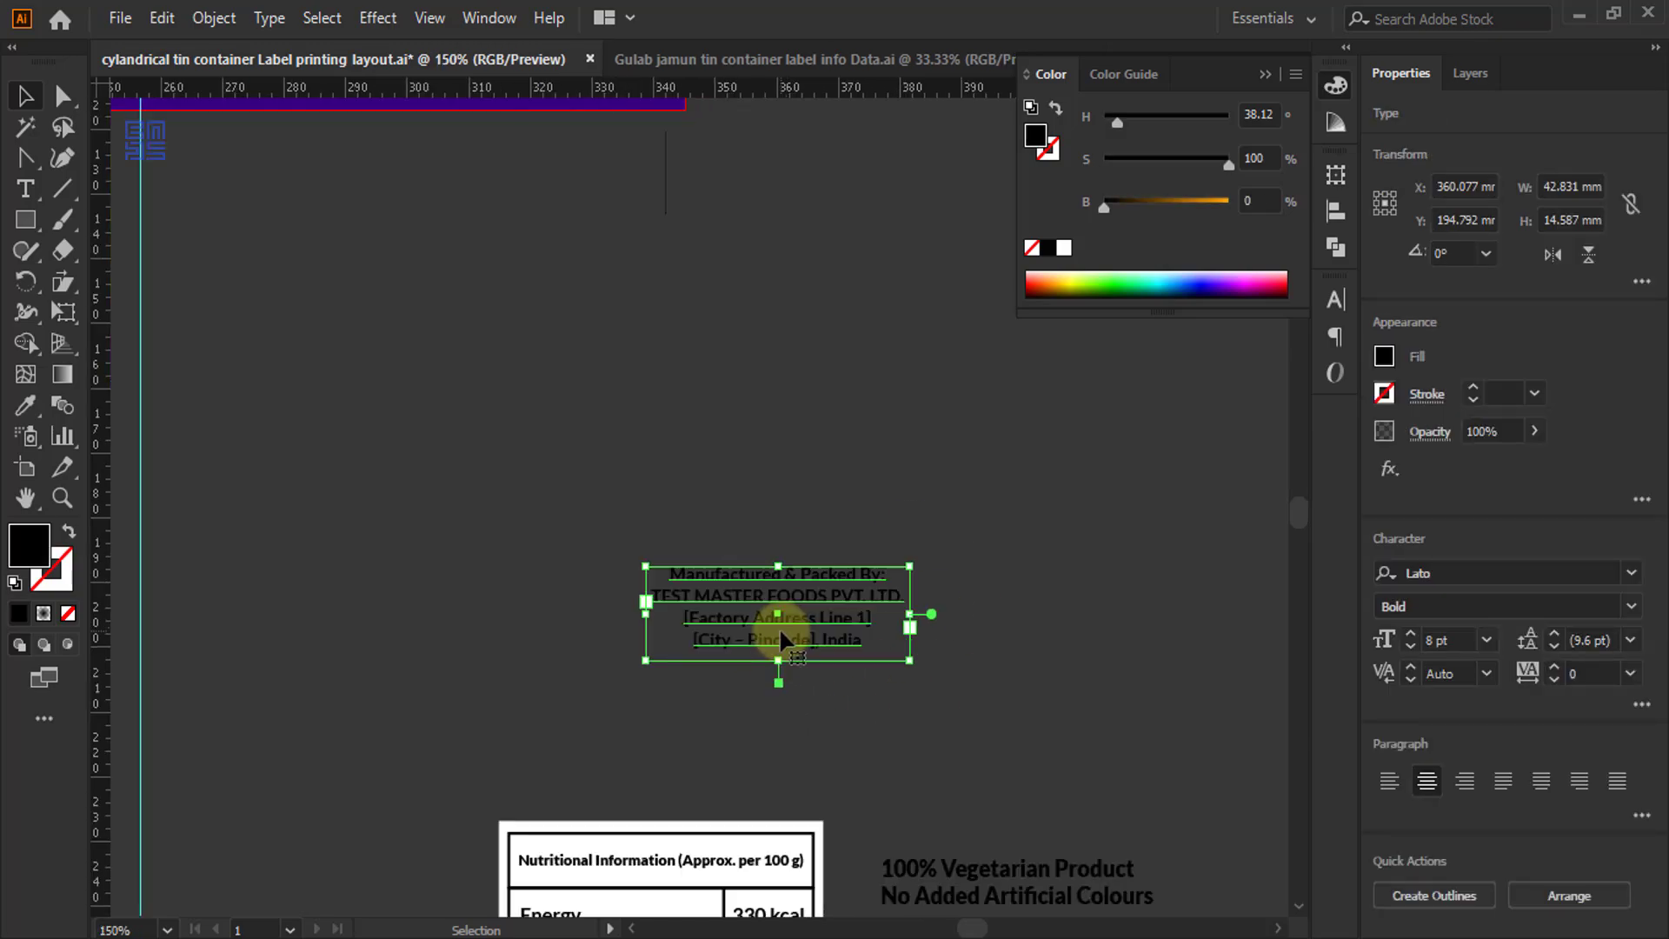
pyautogui.scroll(1, 778, 628)
pyautogui.scroll(-4, 765, 671)
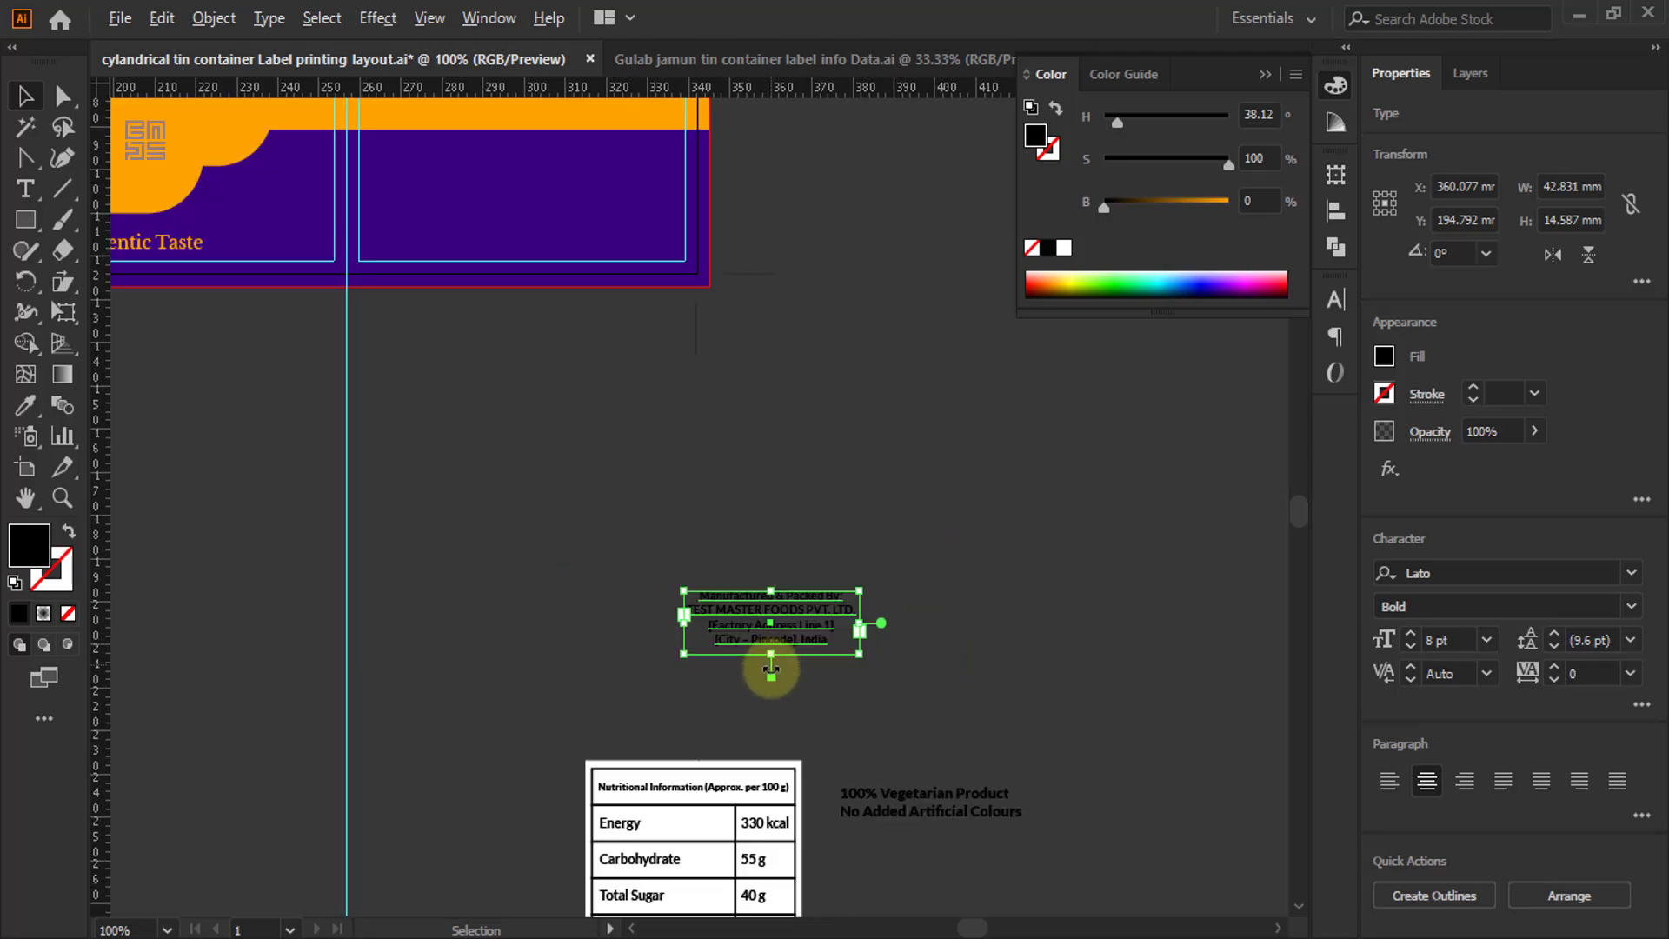
pyautogui.moveTo(787, 656); pyautogui.dragTo(656, 271)
pyautogui.scroll(-5, 824, 477)
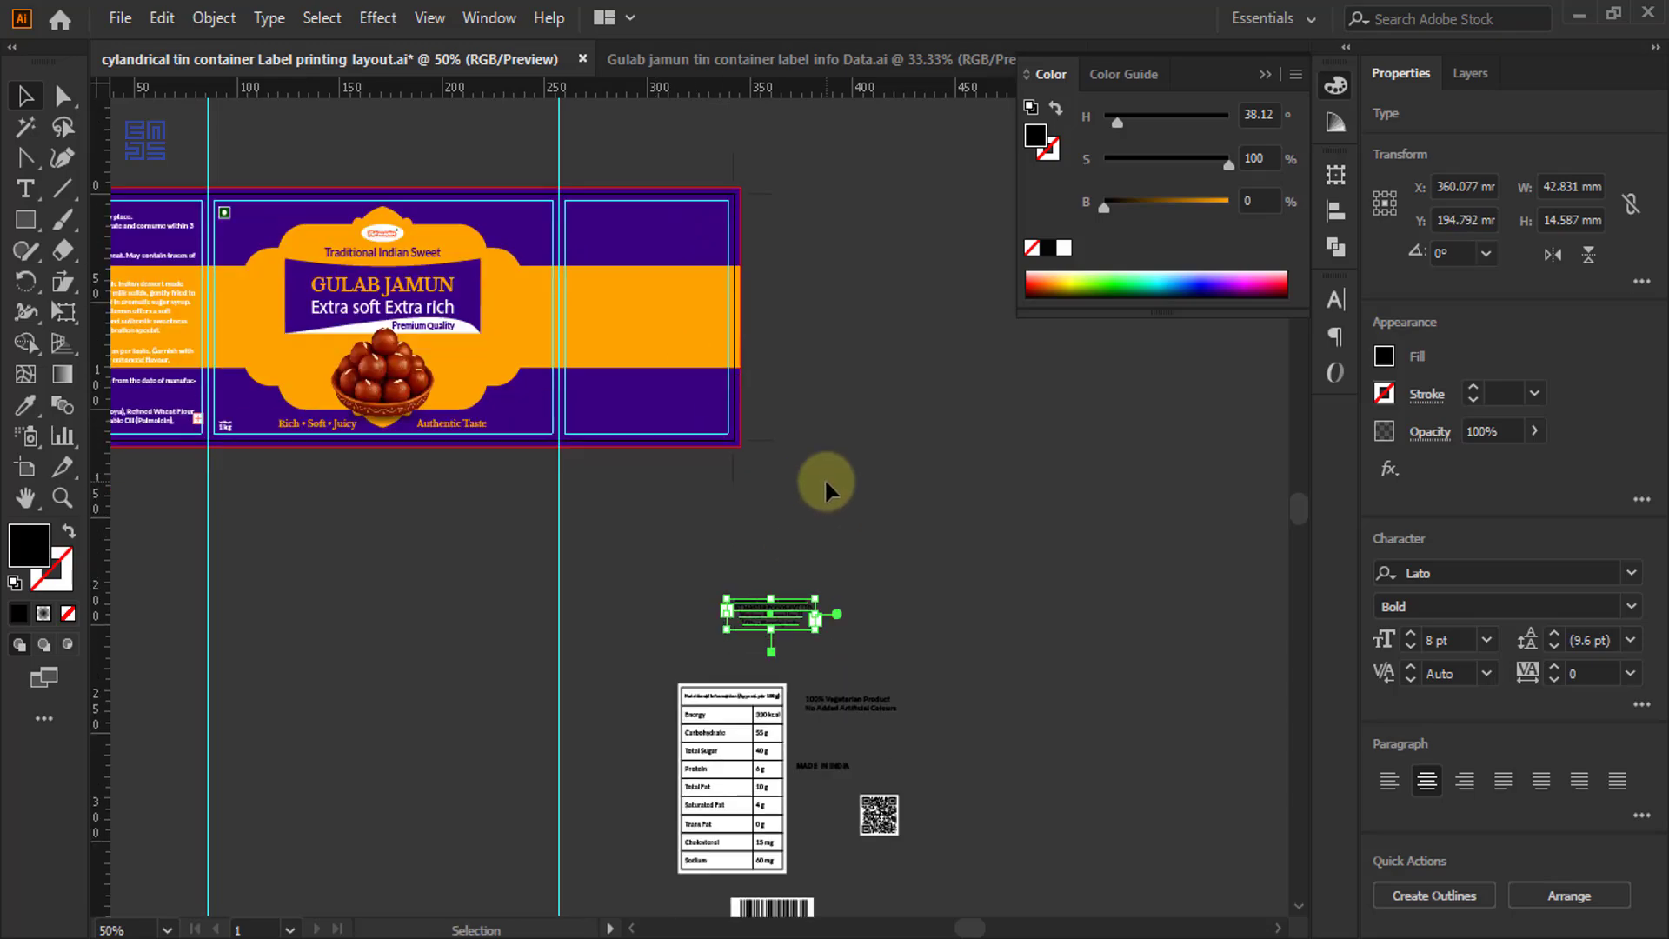
# - Bring all the remaining information items outside the label, from the manufacturer text to the contact details, to the front
pyautogui.moveTo(921, 869); pyautogui.dragTo(770, 435)
pyautogui.rightClick(773, 434)
pyautogui.moveTo(905, 721)
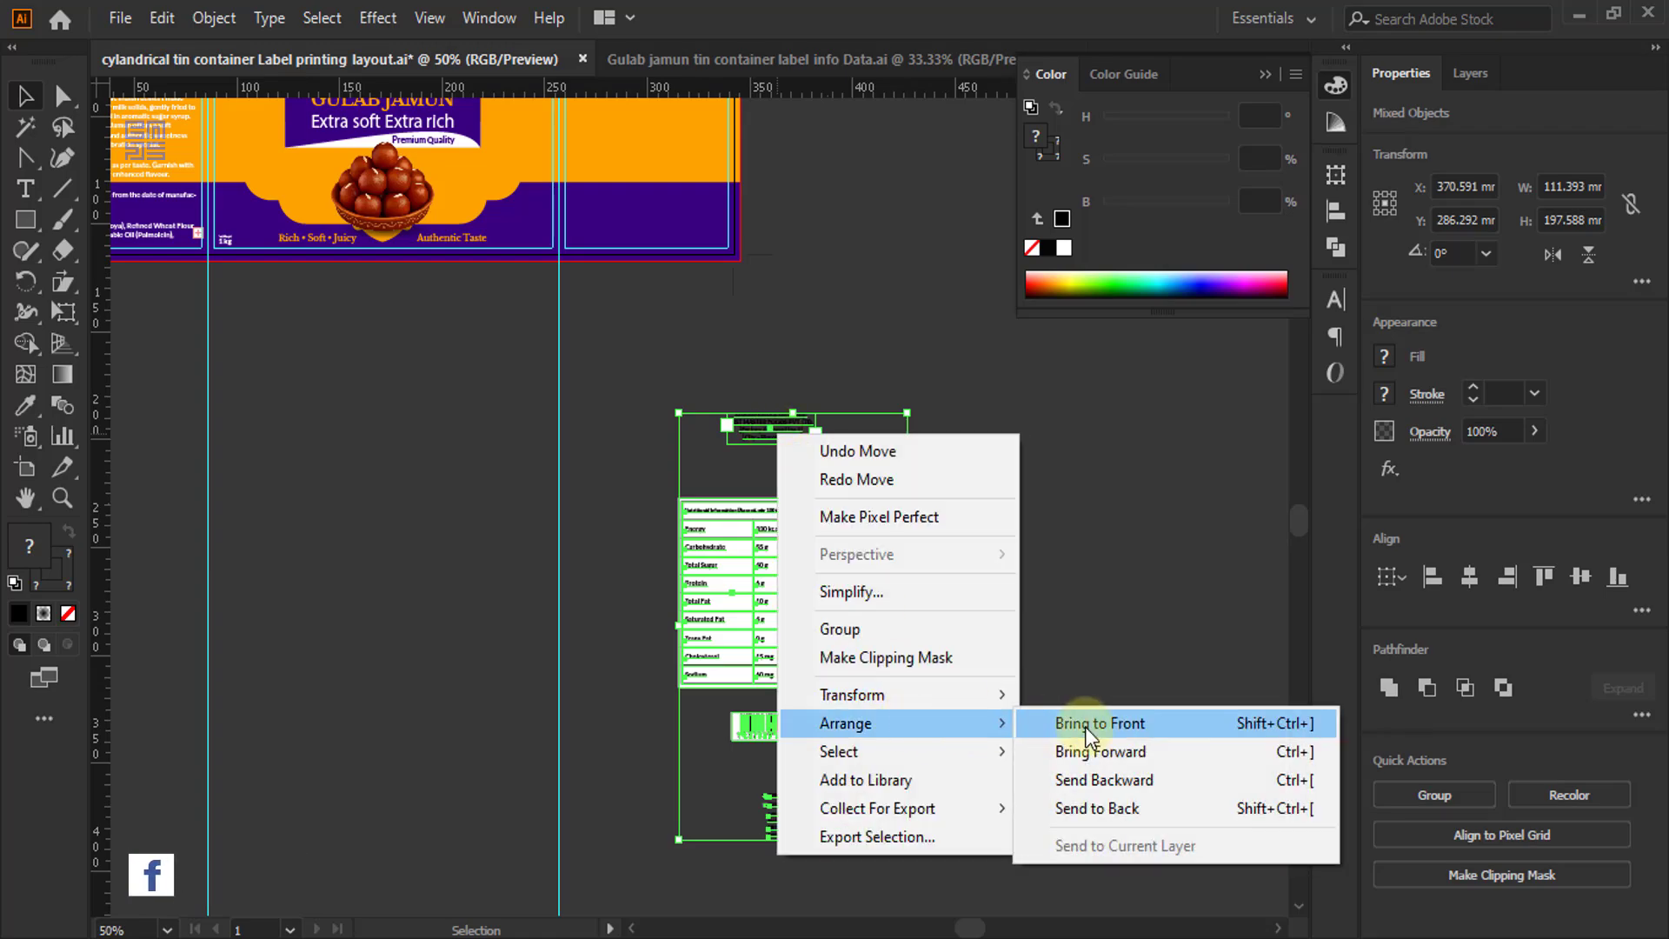
pyautogui.click(1084, 725)
pyautogui.hotkey('ctrl', 'shift', 'a')
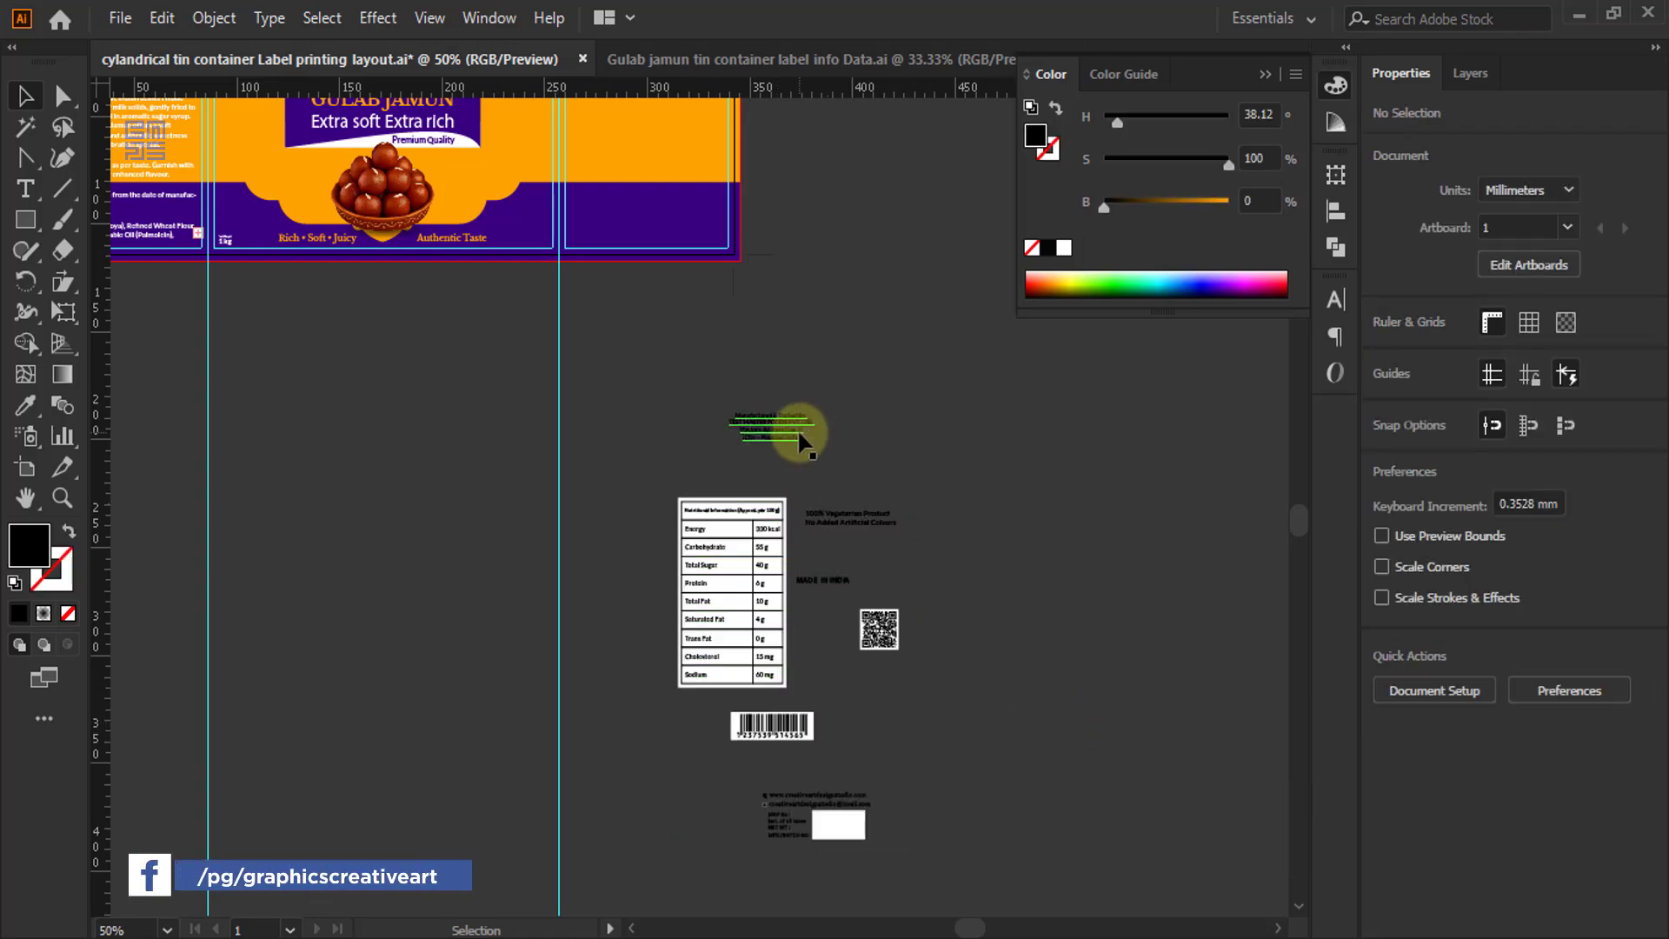
# - Color the Manufactured & Packed By text white and place it in the upper purple area of the right panel
pyautogui.click(771, 428)
pyautogui.scroll(4, 905, 477)
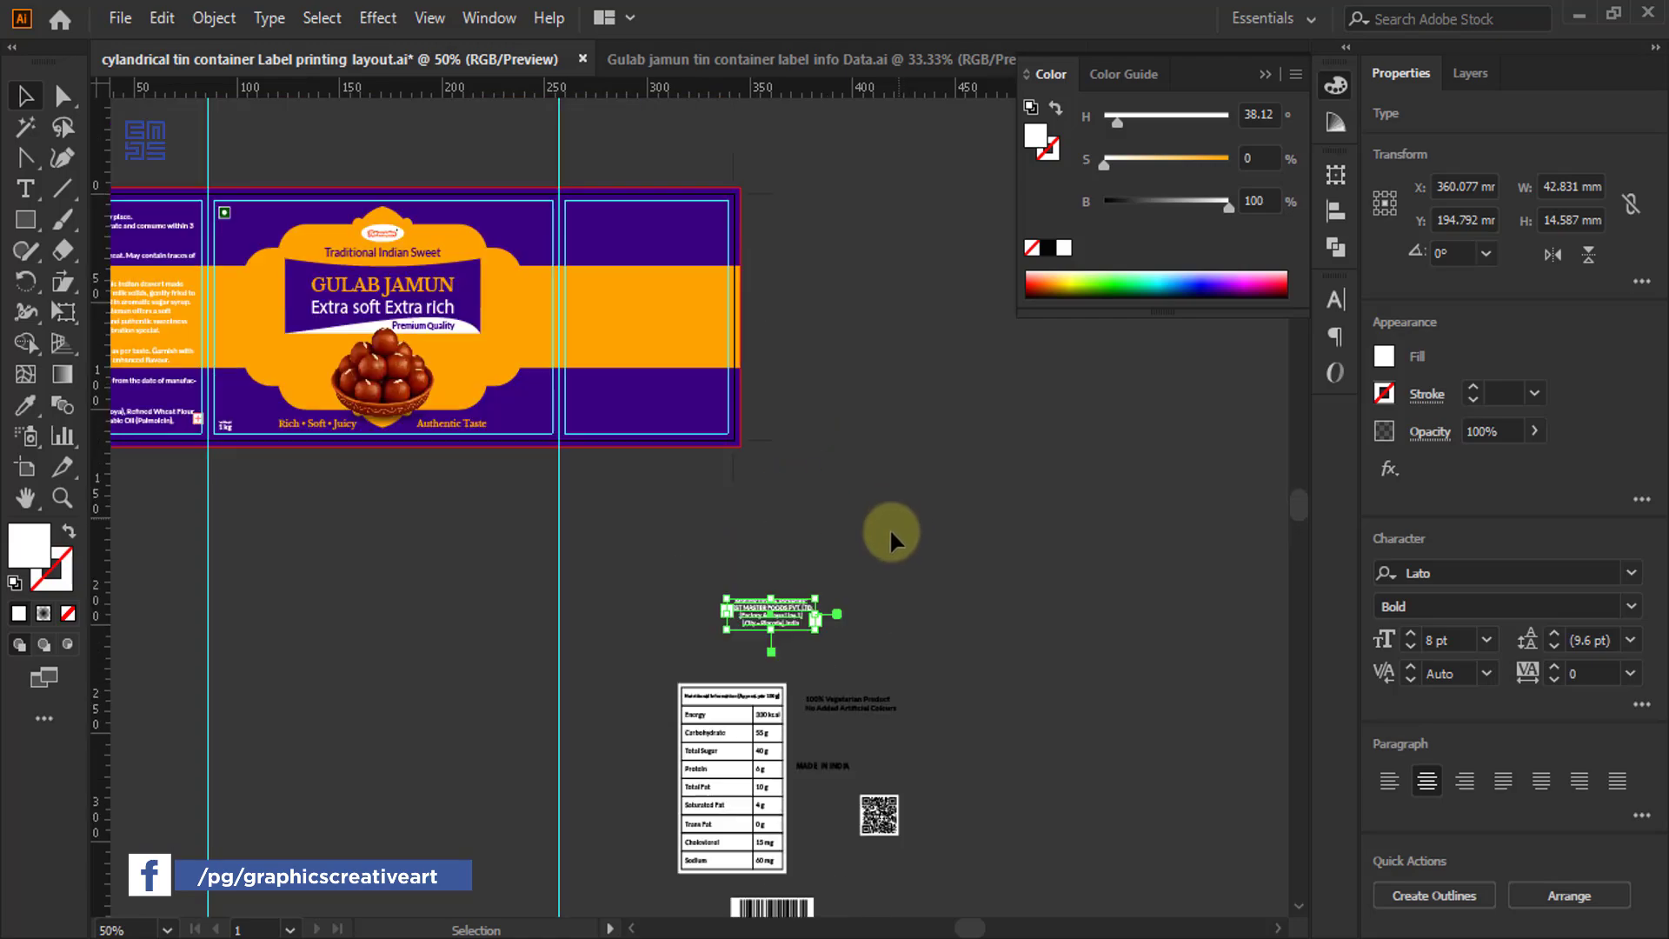
pyautogui.moveTo(771, 708); pyautogui.dragTo(650, 294)
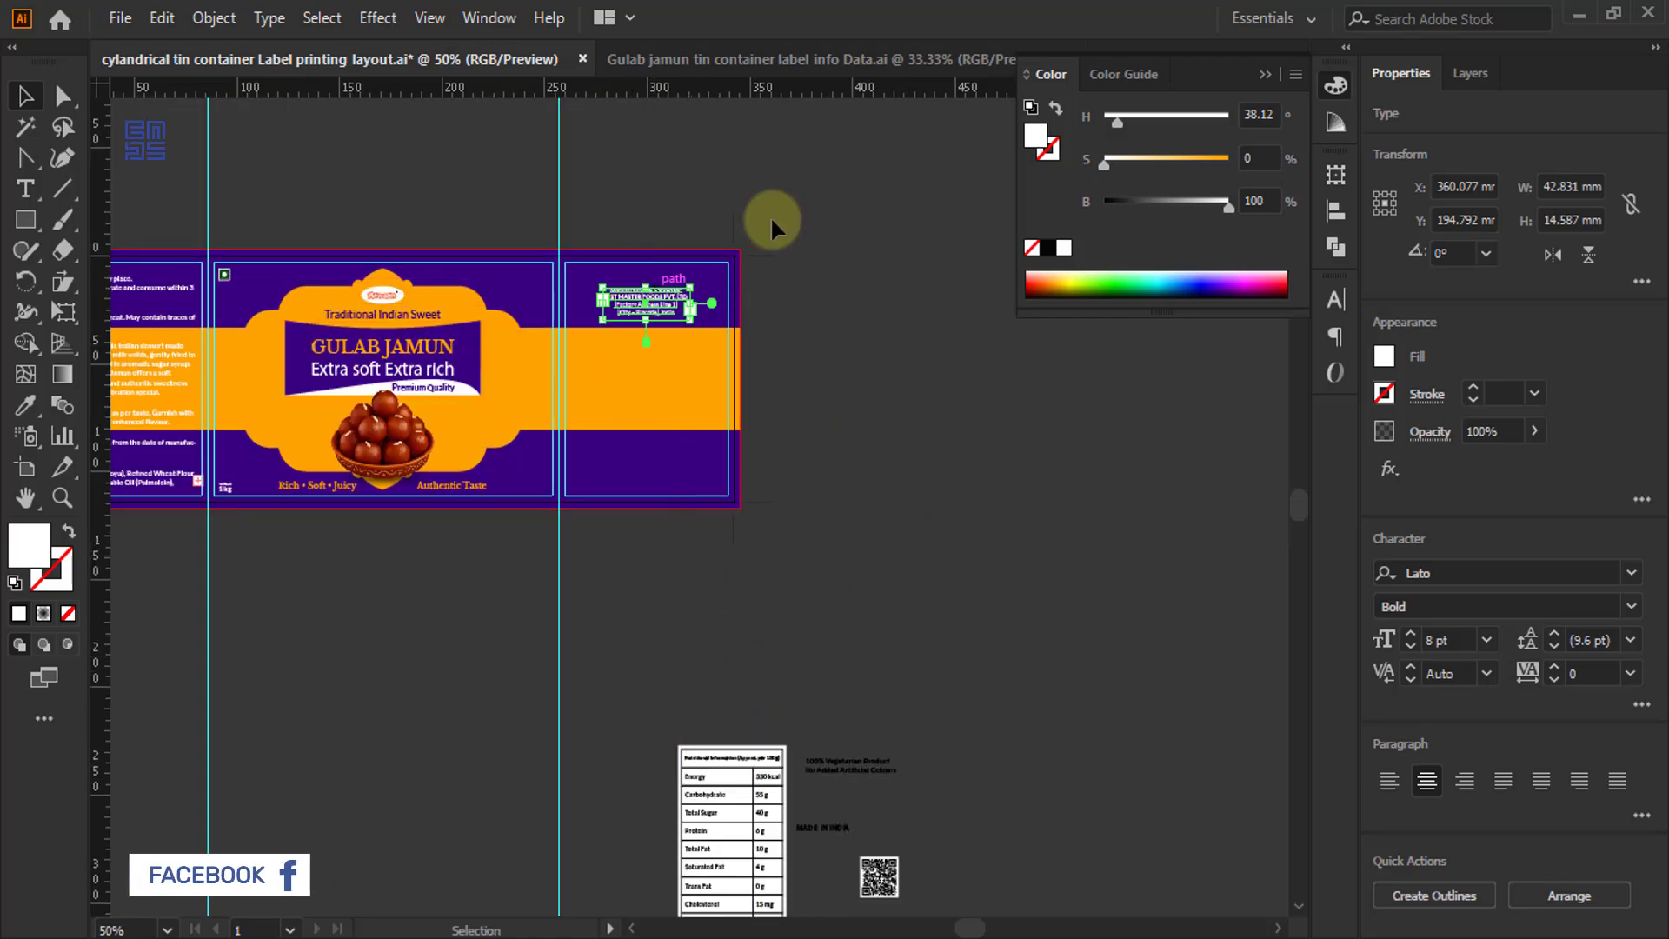
pyautogui.click(605, 246)
pyautogui.scroll(-2, 688, 283)
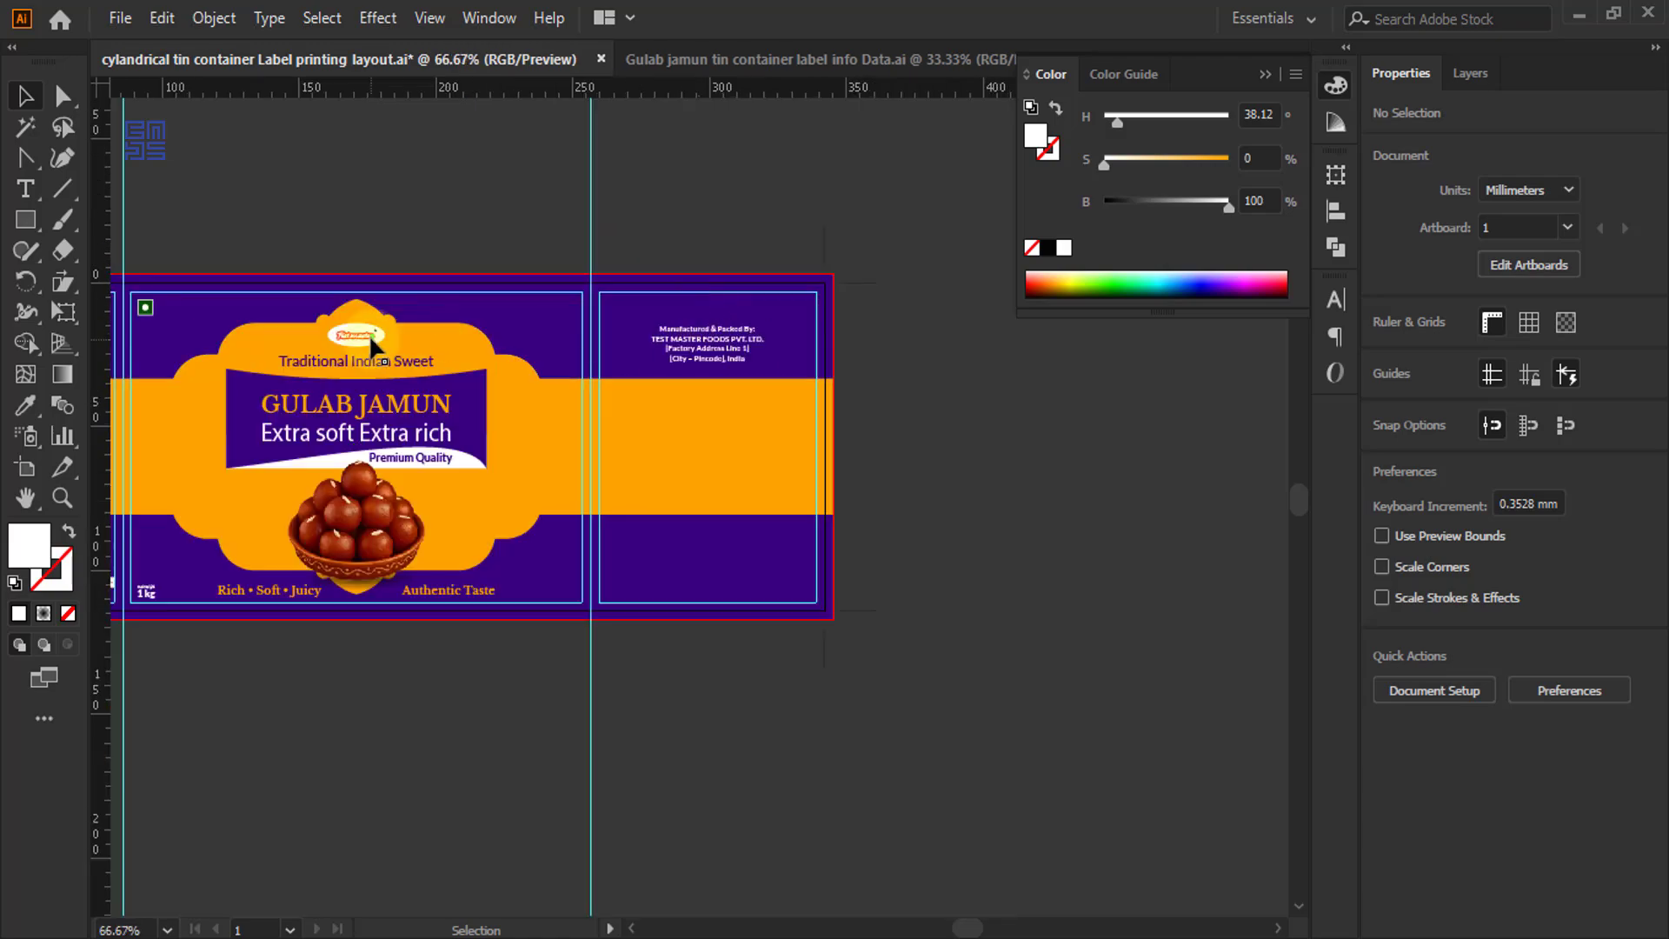
# - Place a copy of the Test master logo above the Manufactured & Packed By text and center it horizontally on that text
pyautogui.moveTo(369, 335); pyautogui.dragTo(658, 382)
pyautogui.scroll(3, 704, 308)
pyautogui.scroll(2, 746, 292)
pyautogui.scroll(-2, 550, 394)
pyautogui.keyDown('shift'); pyautogui.click(693, 481); pyautogui.keyUp('shift')
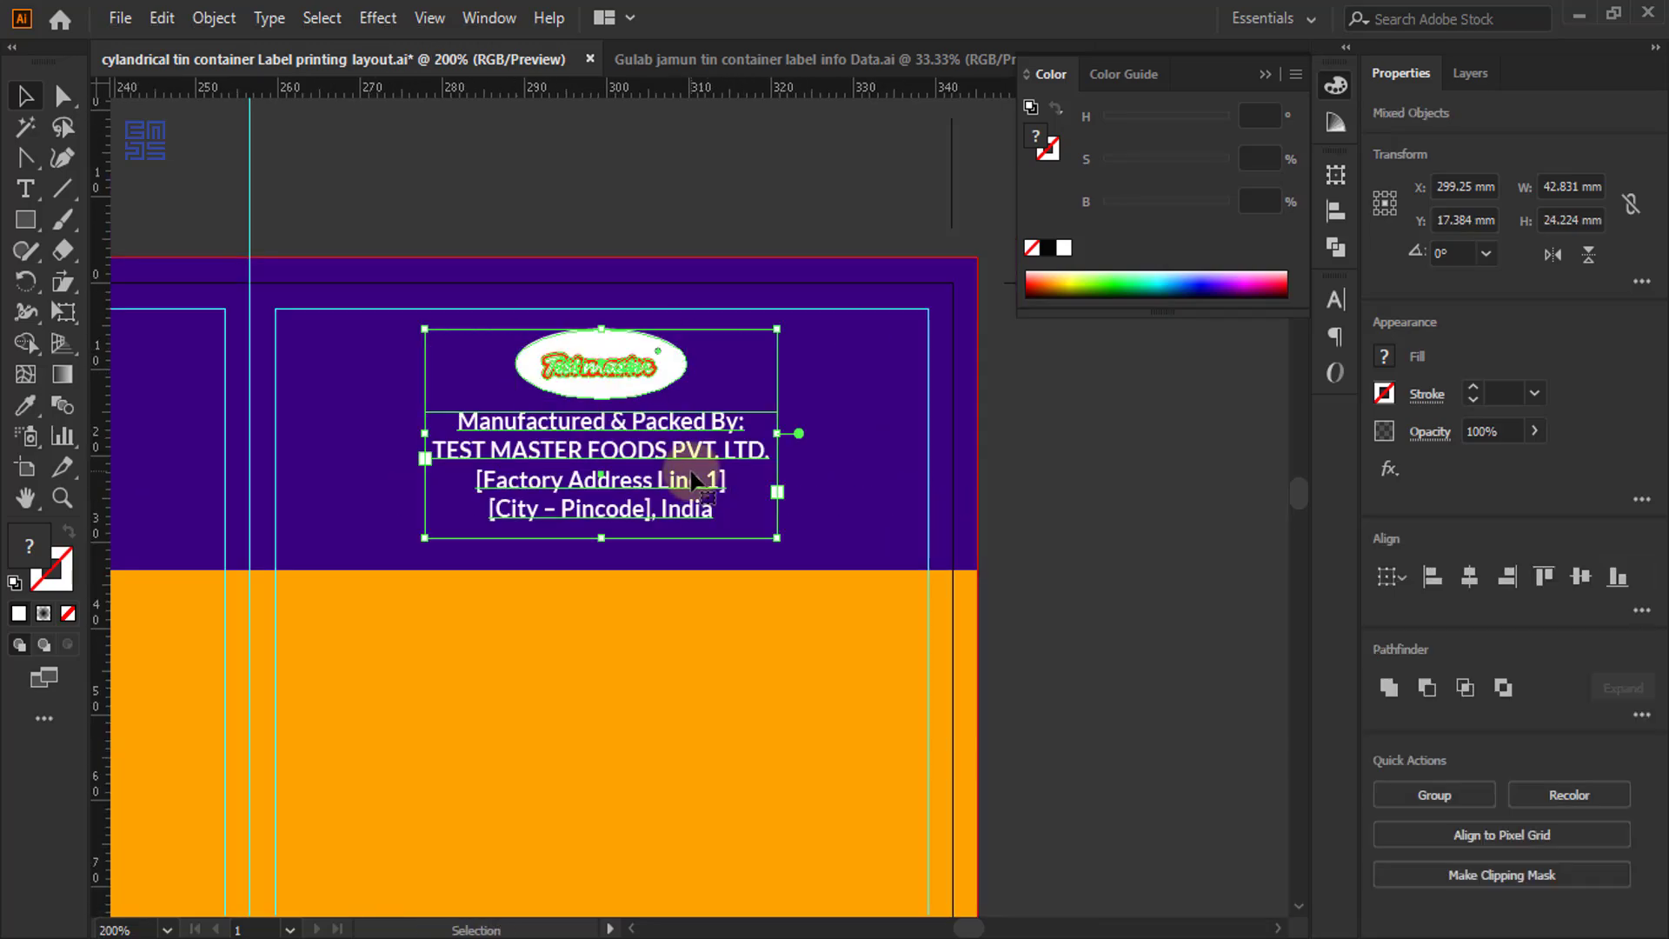
pyautogui.click(693, 480)
pyautogui.click(1467, 591)
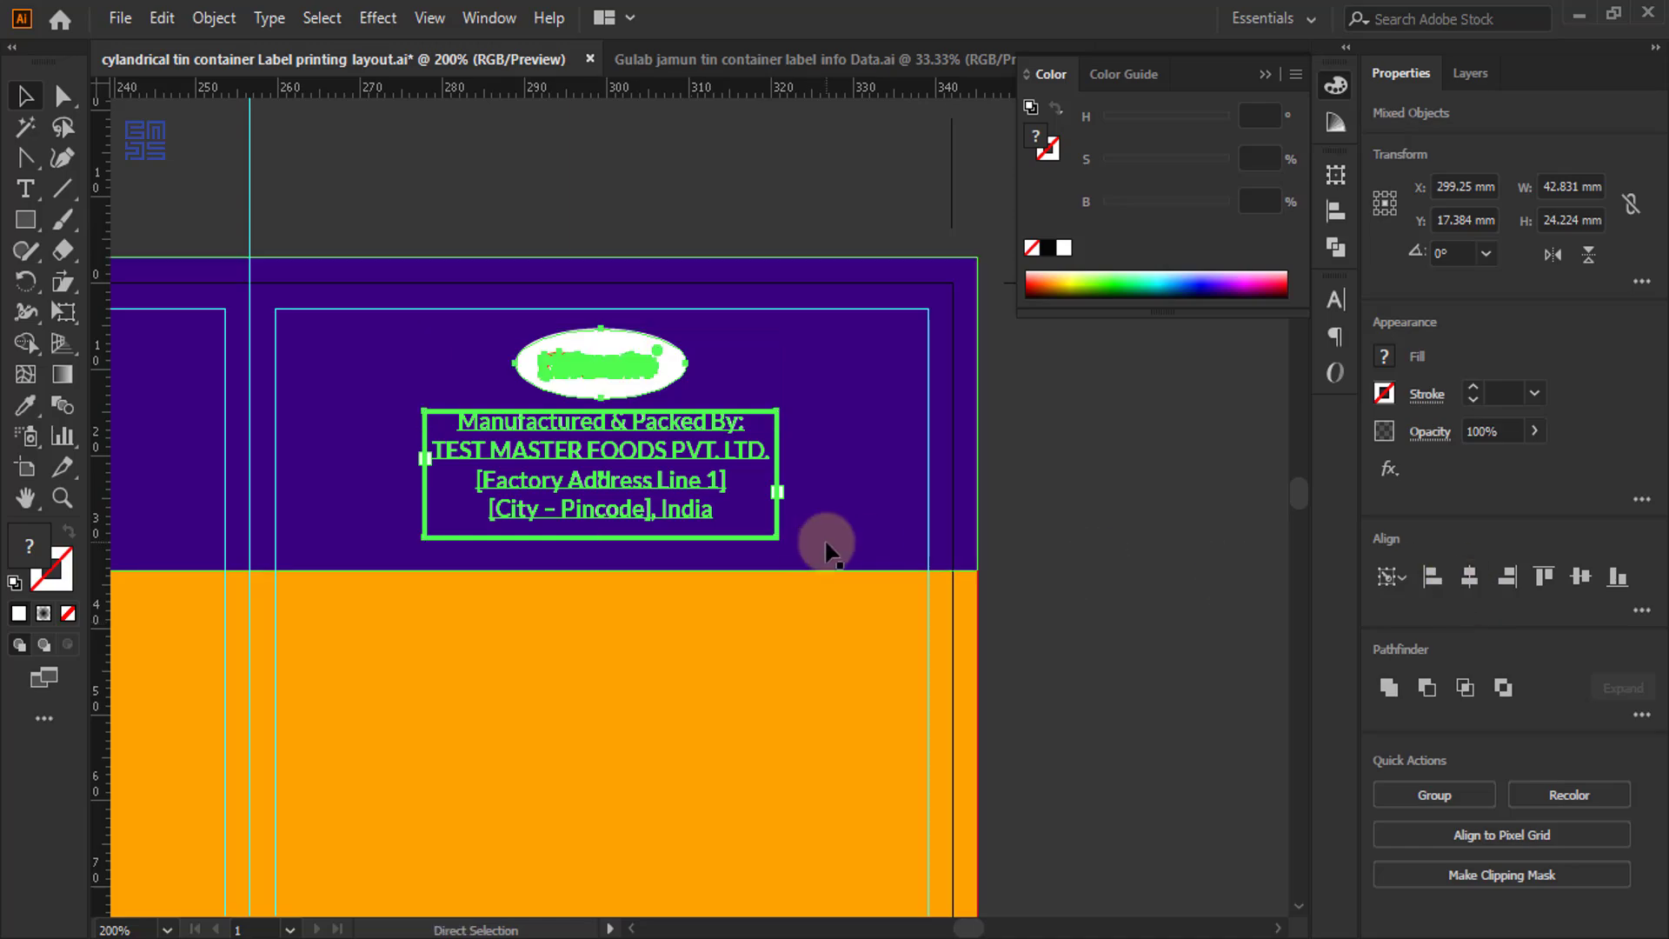
pyautogui.hotkey('ctrl', 'g')
pyautogui.keyDown('shift'); pyautogui.click(851, 491); pyautogui.keyUp('shift')
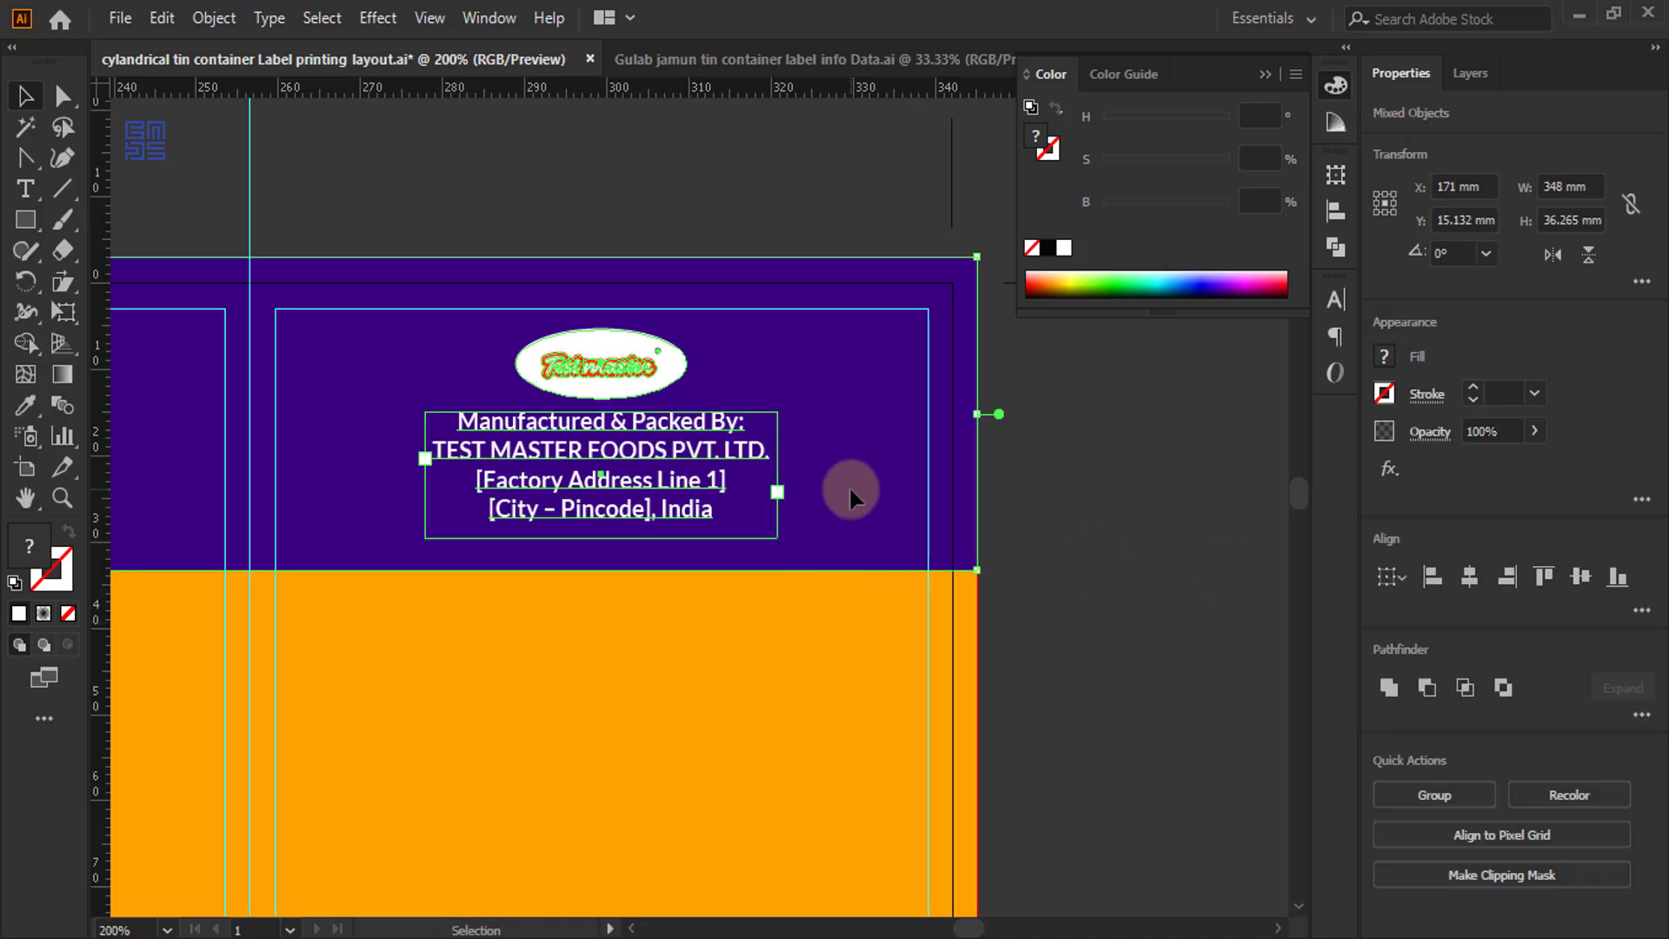
pyautogui.click(1006, 443)
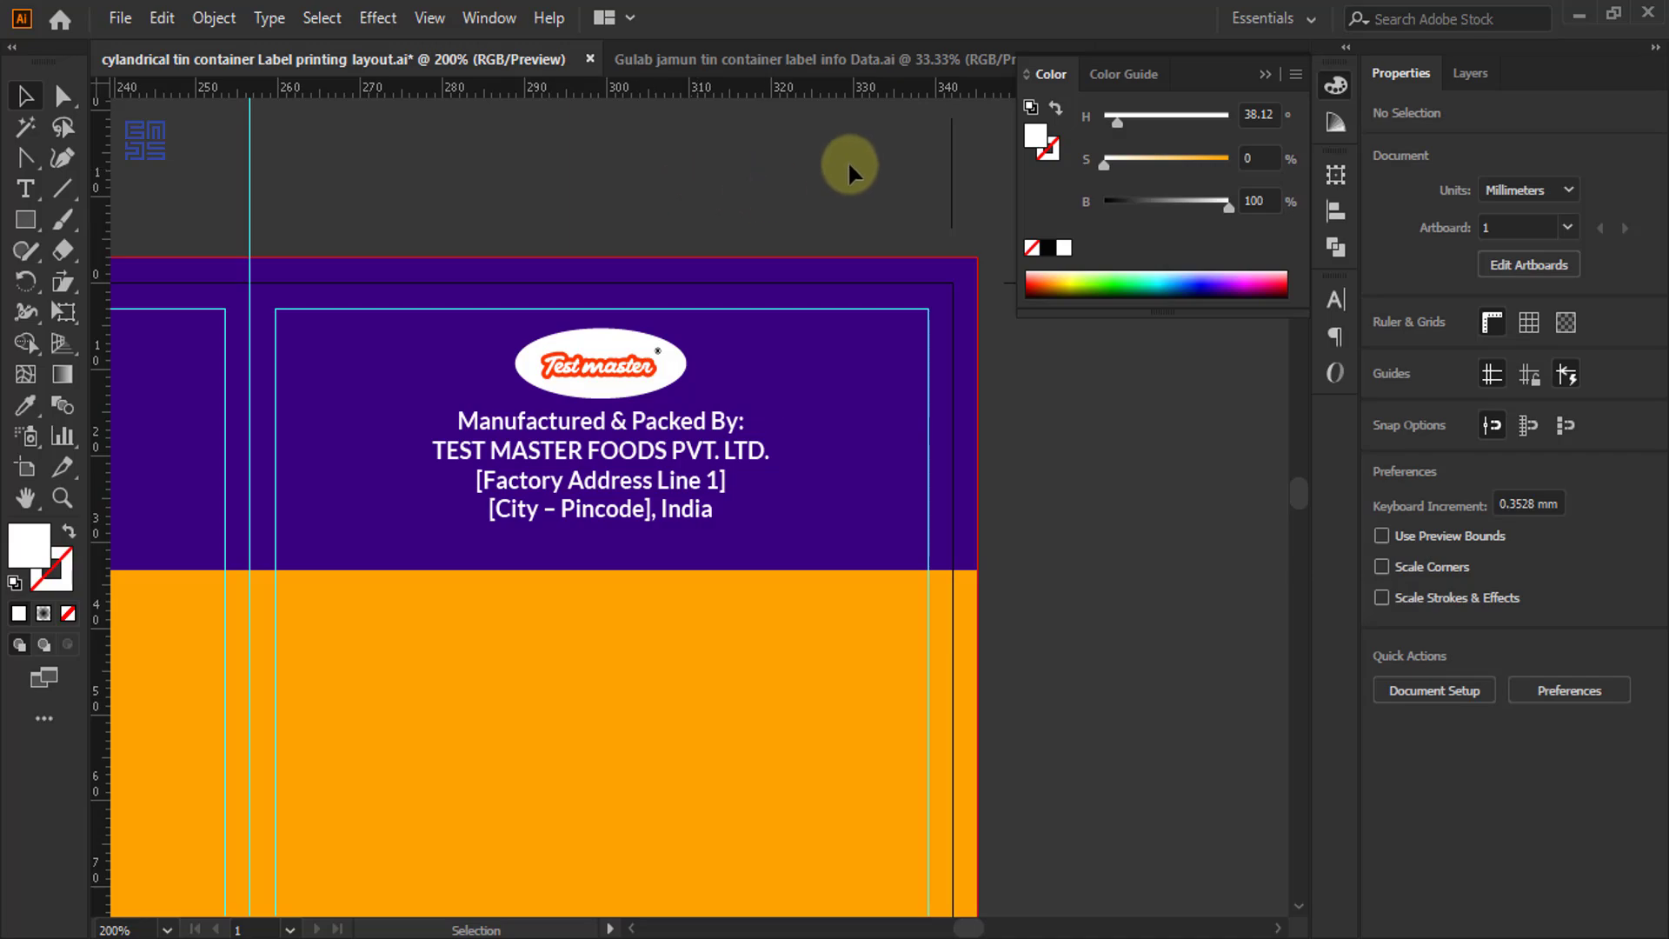
# - Copy the Net Weight 1 kg text into the right panel's upper-left corner and align its top edge with the logo group
pyautogui.scroll(-2, 853, 158)
pyautogui.scroll(-1, 859, 167)
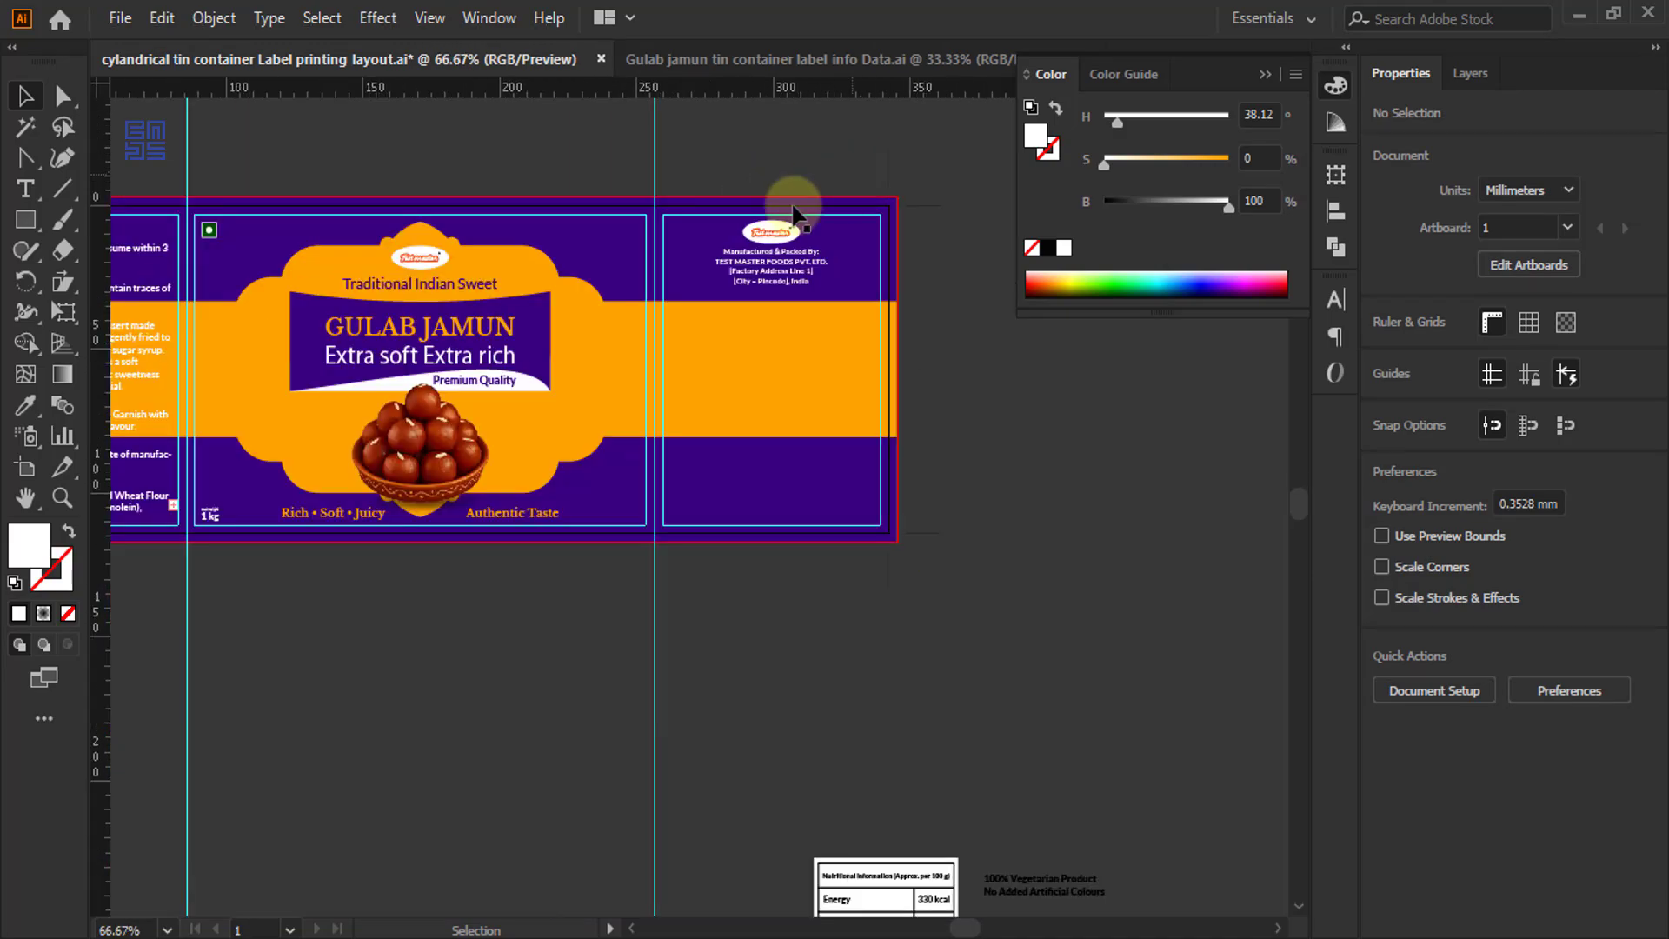
pyautogui.moveTo(206, 528); pyautogui.dragTo(679, 210)
pyautogui.scroll(5, 679, 210)
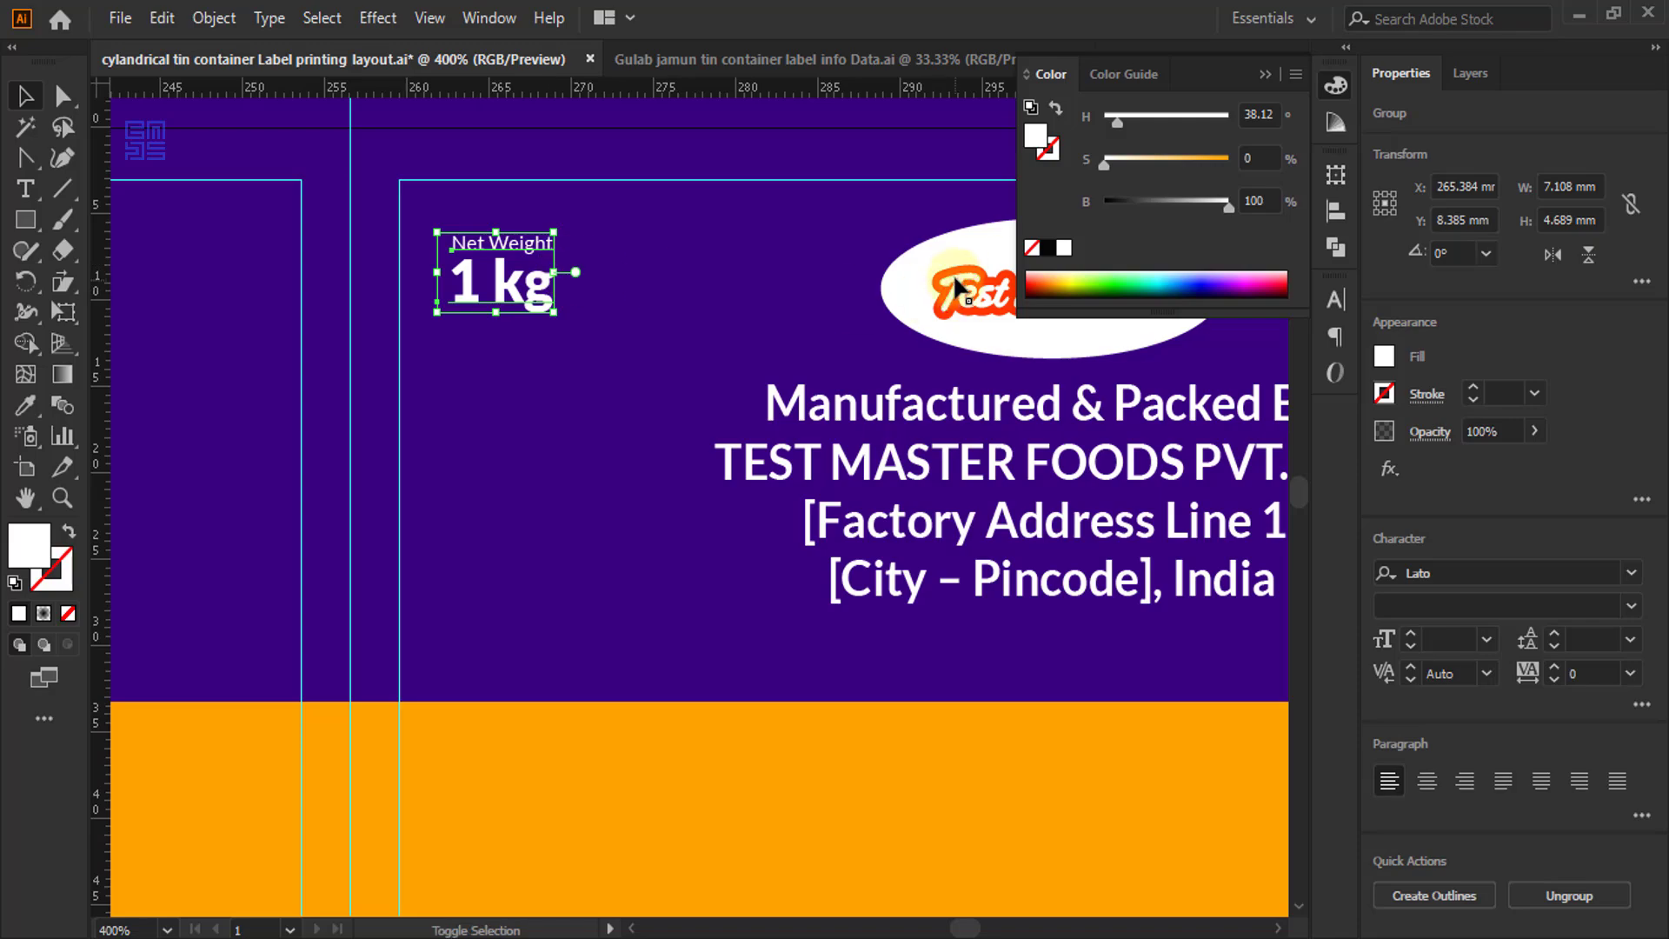
pyautogui.keyDown('shift'); pyautogui.click(956, 285); pyautogui.keyUp('shift')
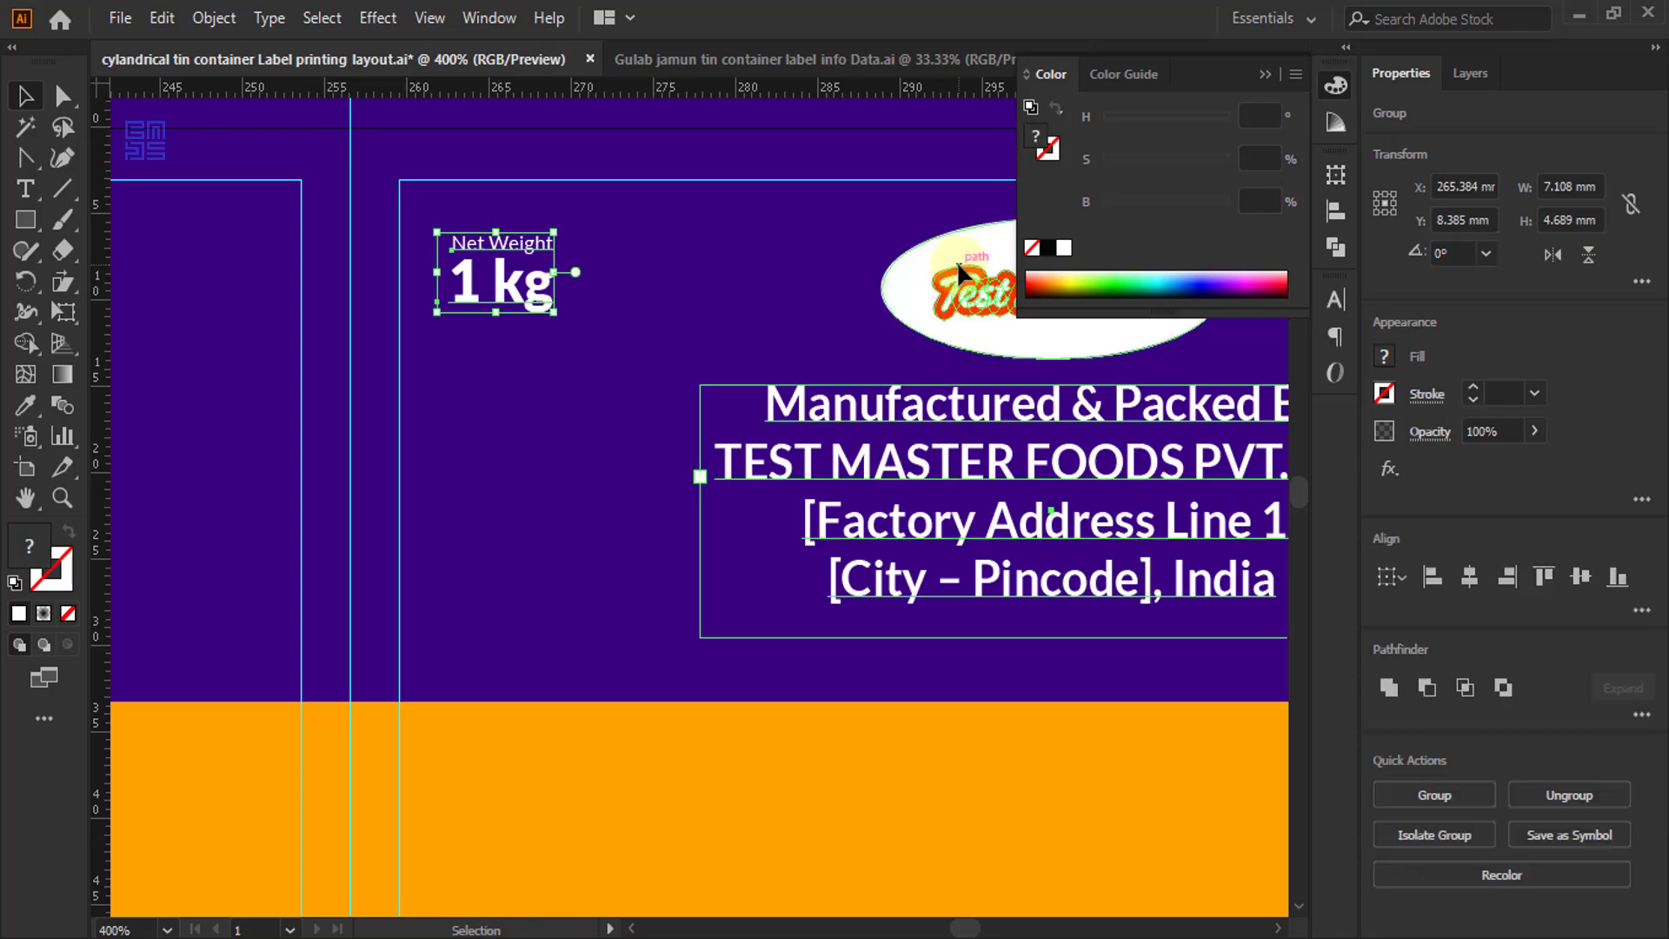
pyautogui.click(1545, 575)
pyautogui.scroll(-2, 360, 342)
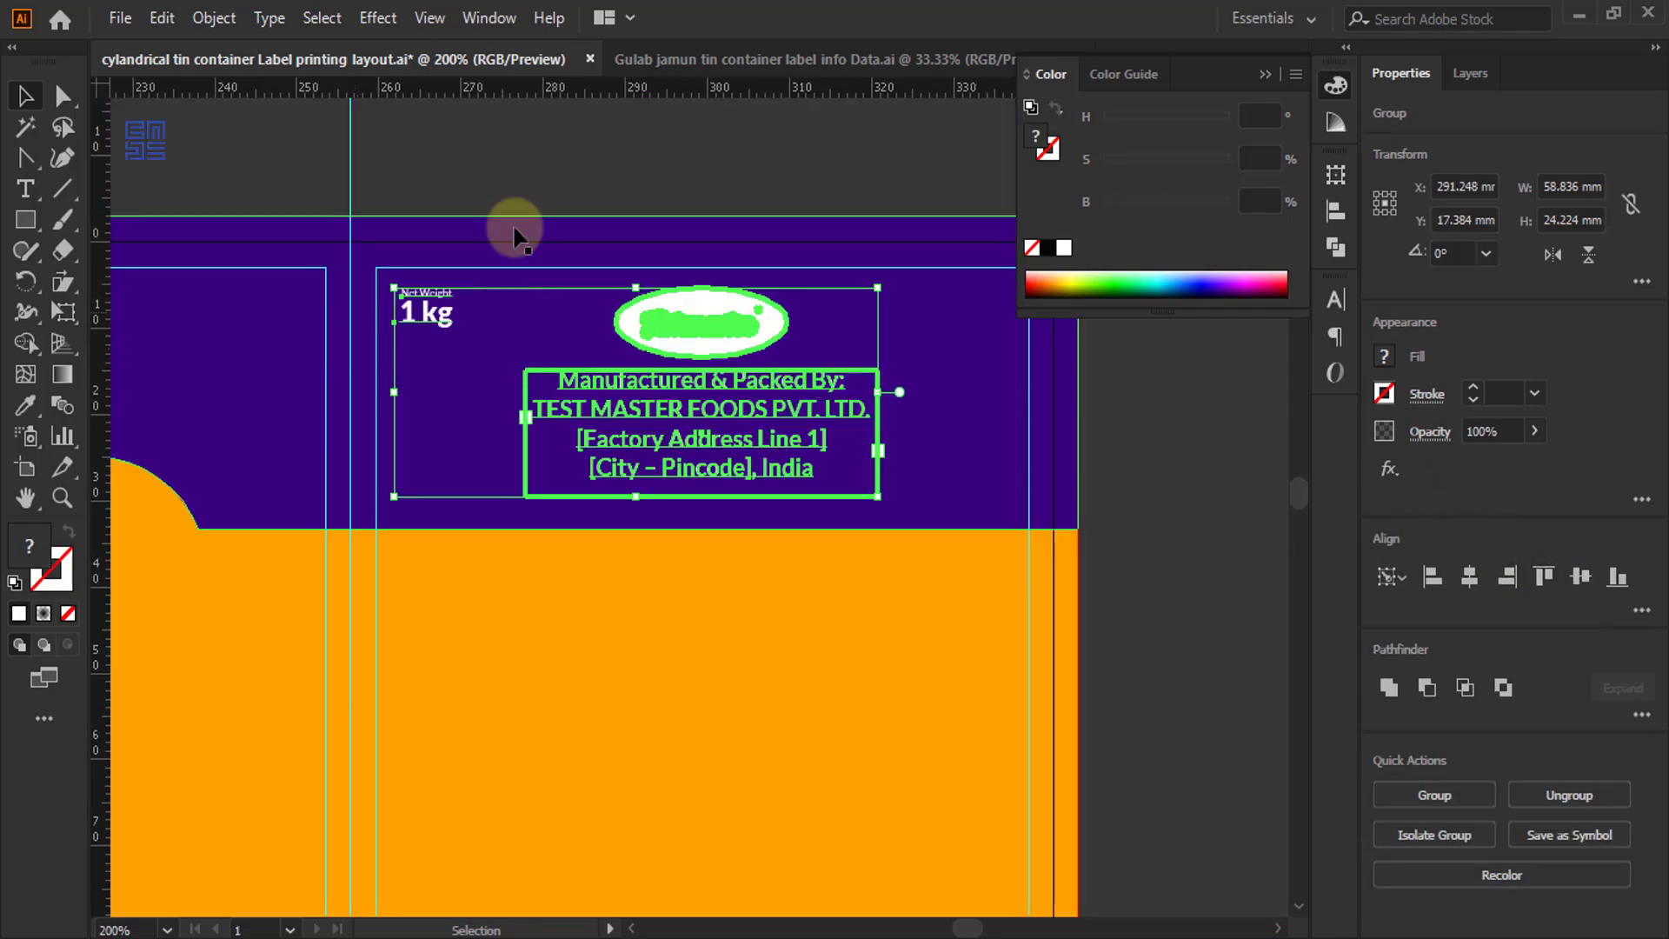
pyautogui.click(670, 141)
pyautogui.scroll(-1, 662, 133)
pyautogui.scroll(-2, 663, 133)
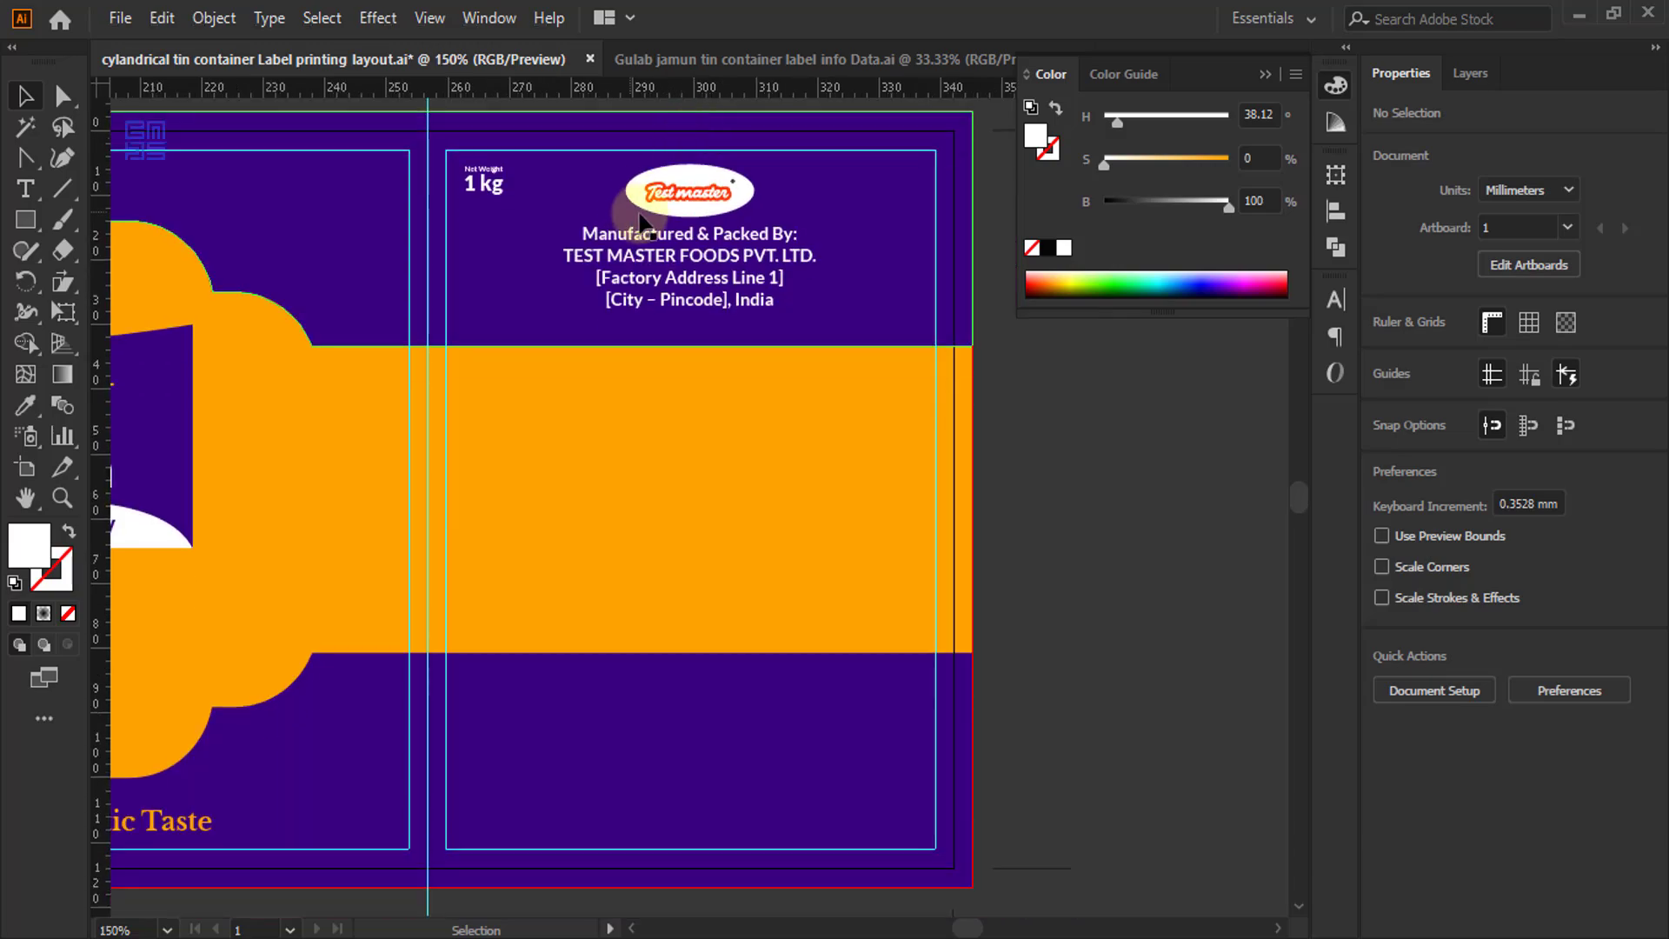
# - Check the nutrition table's rows from Energy to Sodium against the nutritional information in the Notepad data file
pyautogui.scroll(-2, 641, 225)
pyautogui.scroll(-4, 717, 231)
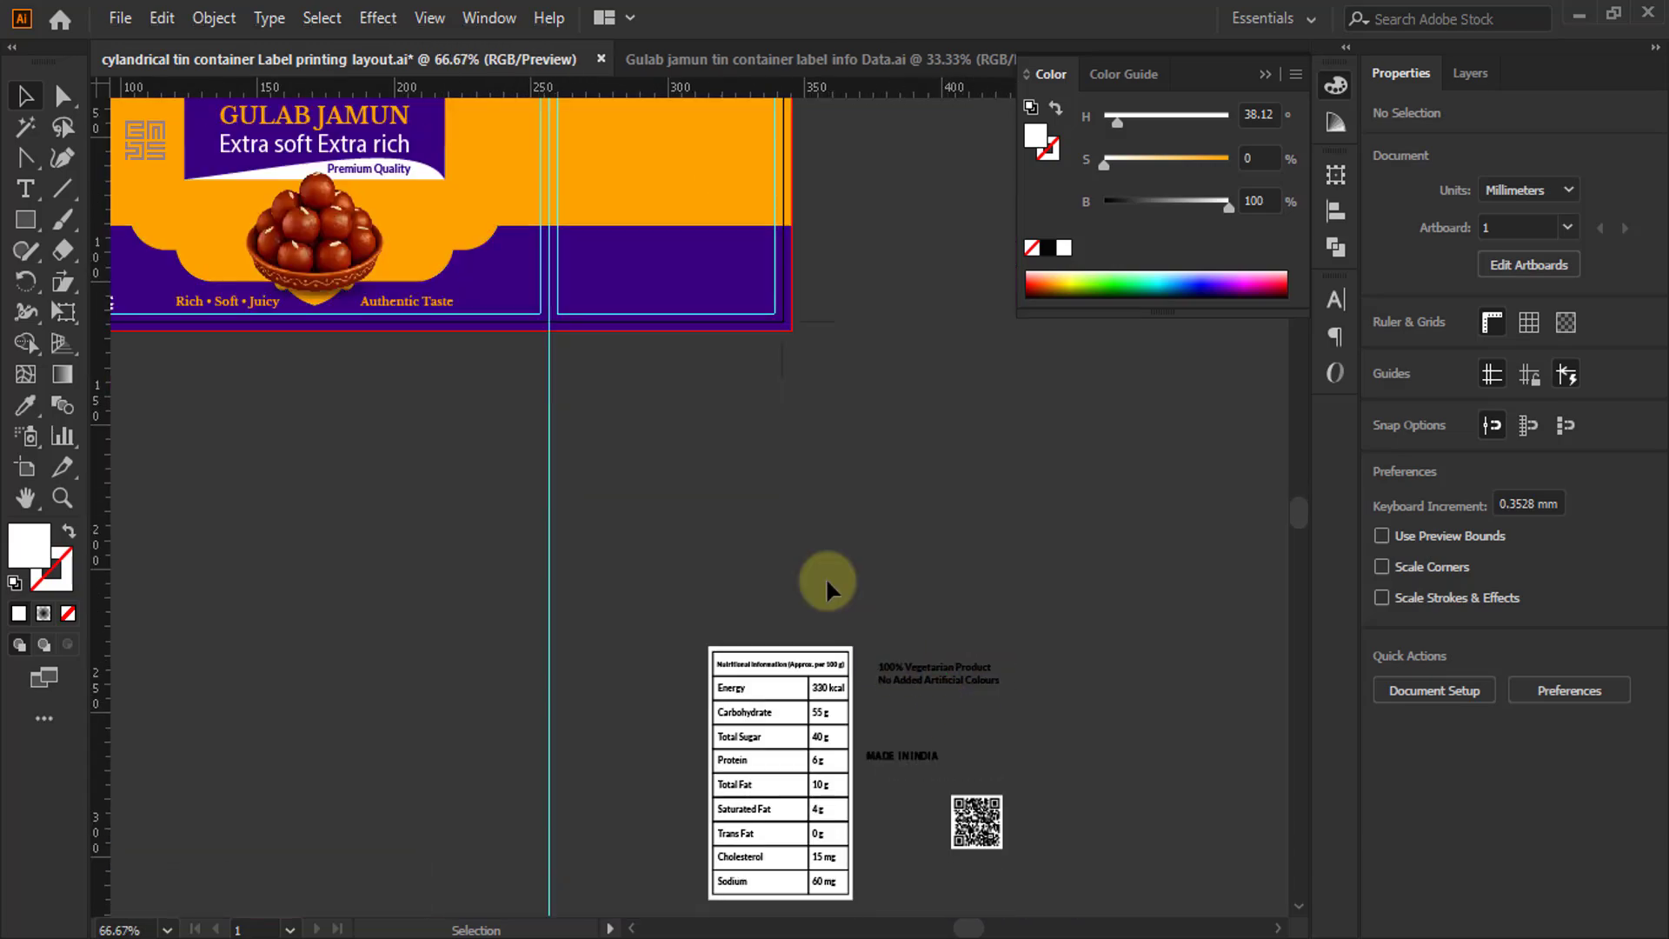
pyautogui.scroll(-1, 826, 576)
pyautogui.click(794, 738)
pyautogui.scroll(3, 795, 735)
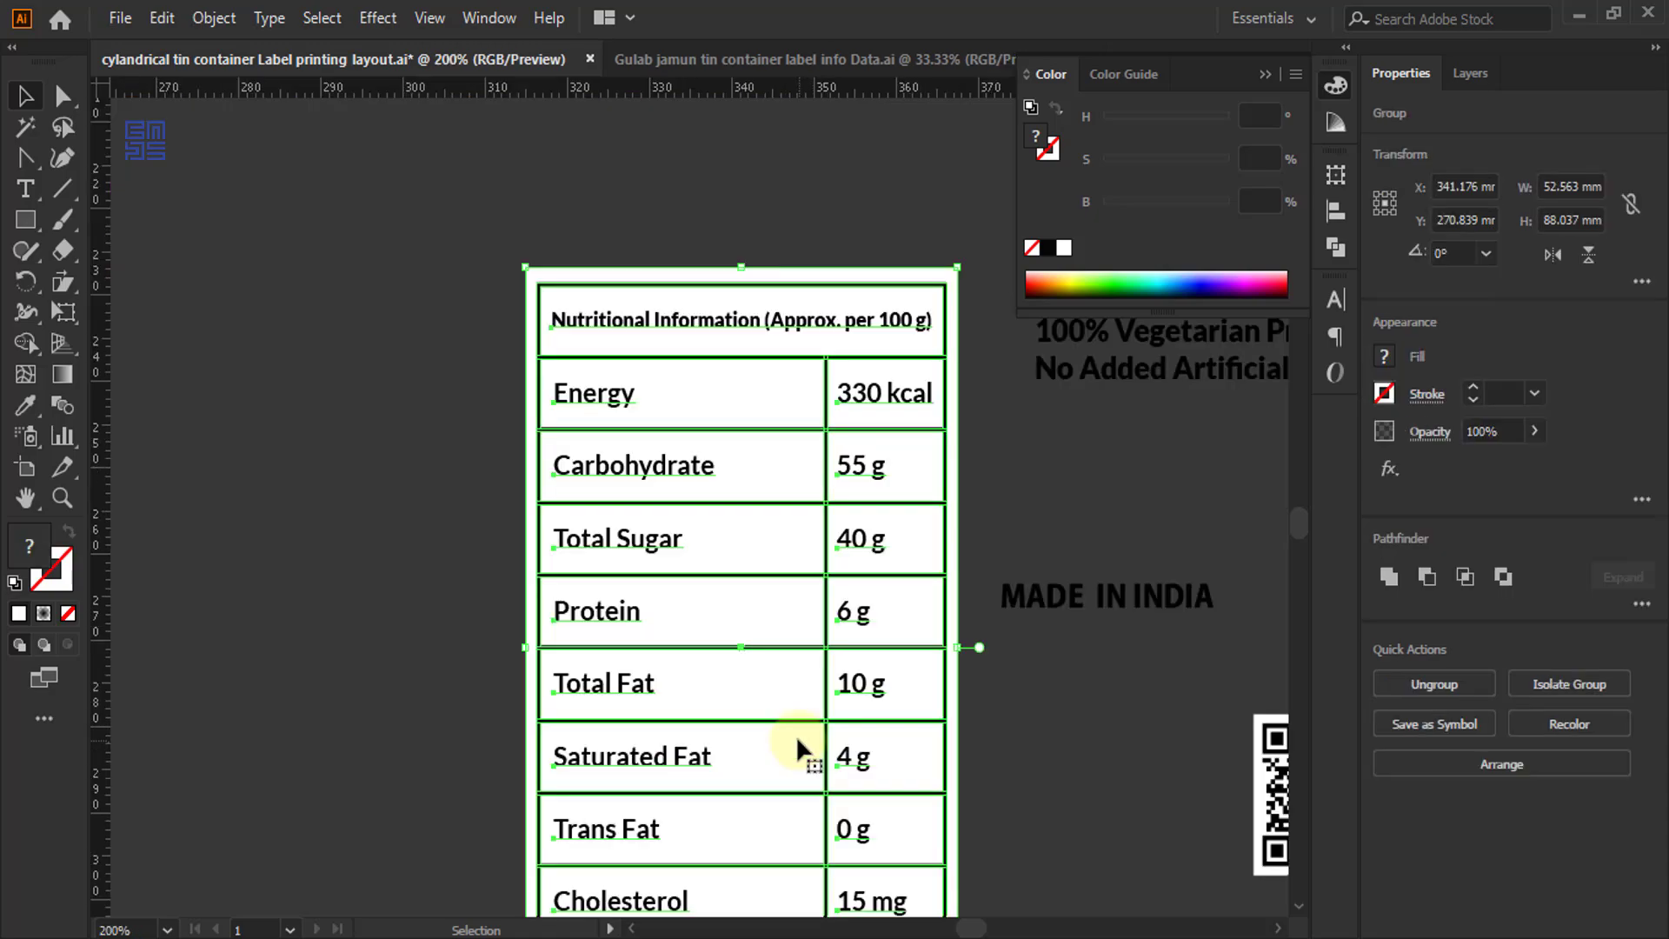
pyautogui.scroll(-1, 578, 372)
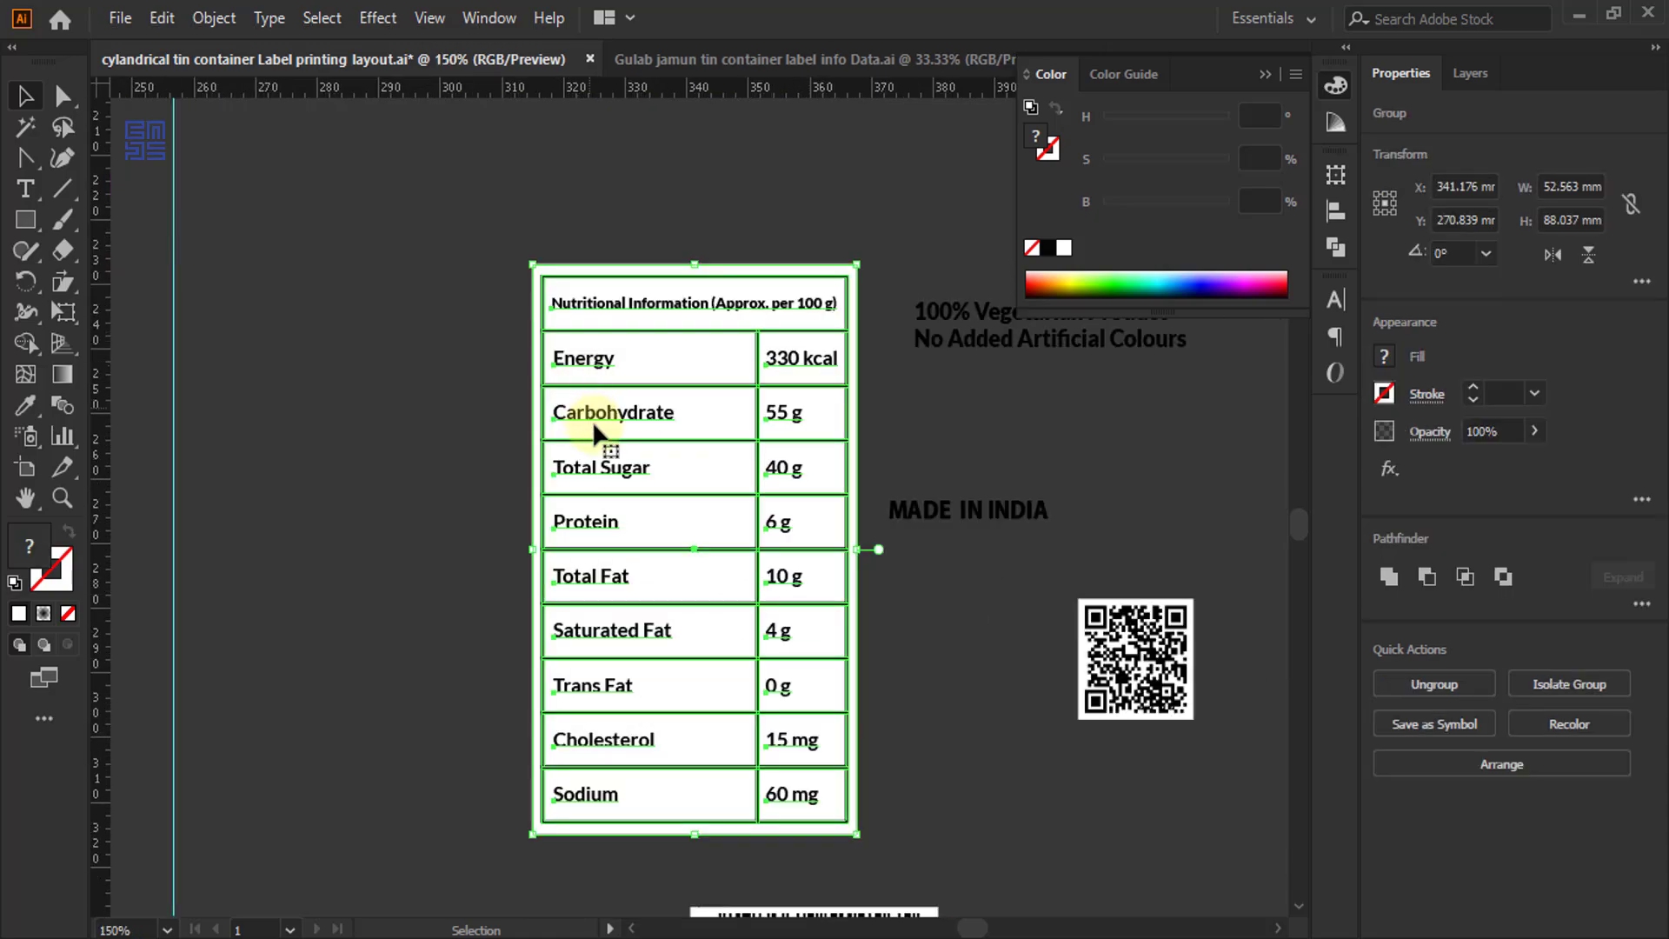
pyautogui.click(358, 352)
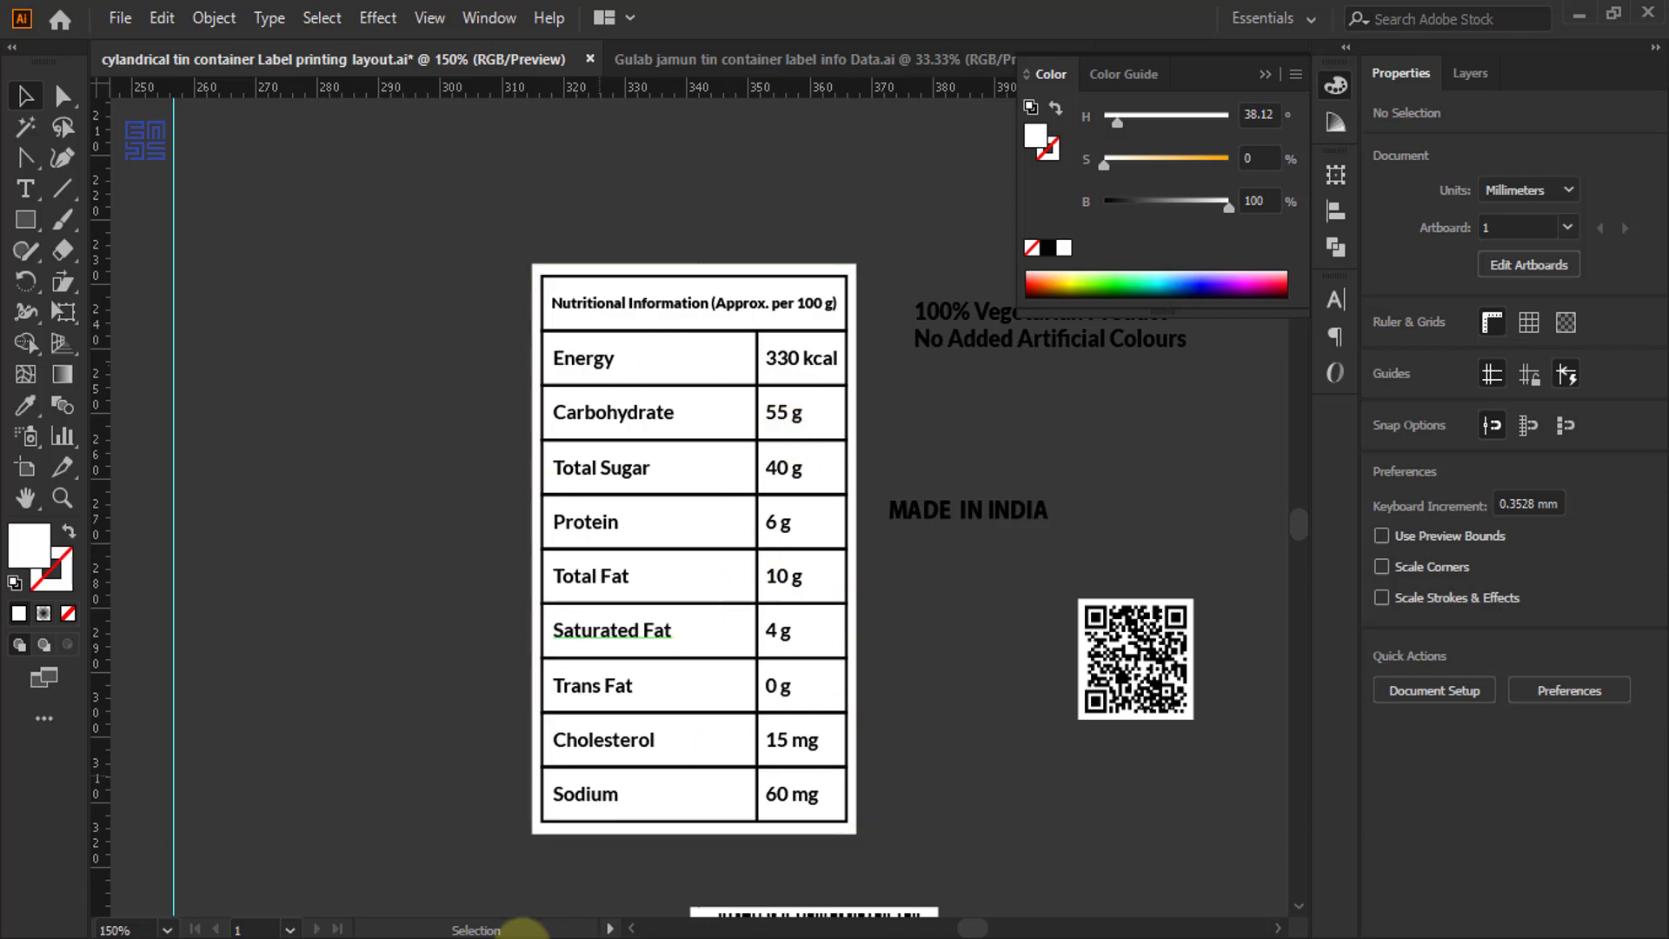
pyautogui.click(274, 937)
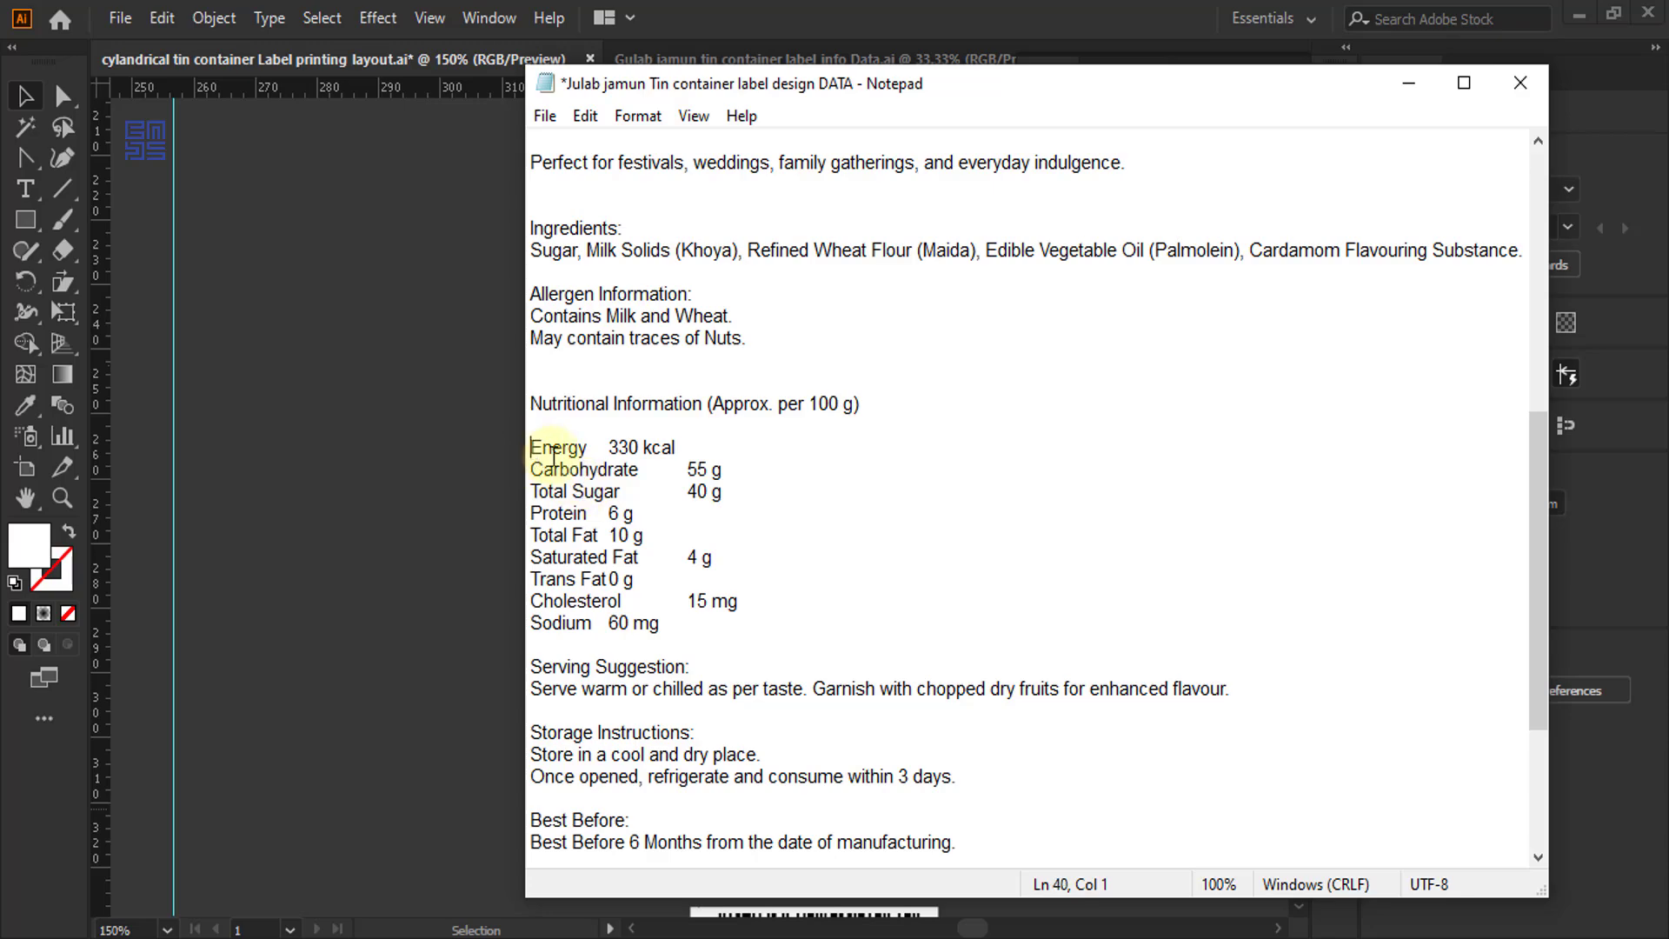
pyautogui.moveTo(554, 454); pyautogui.dragTo(604, 641)
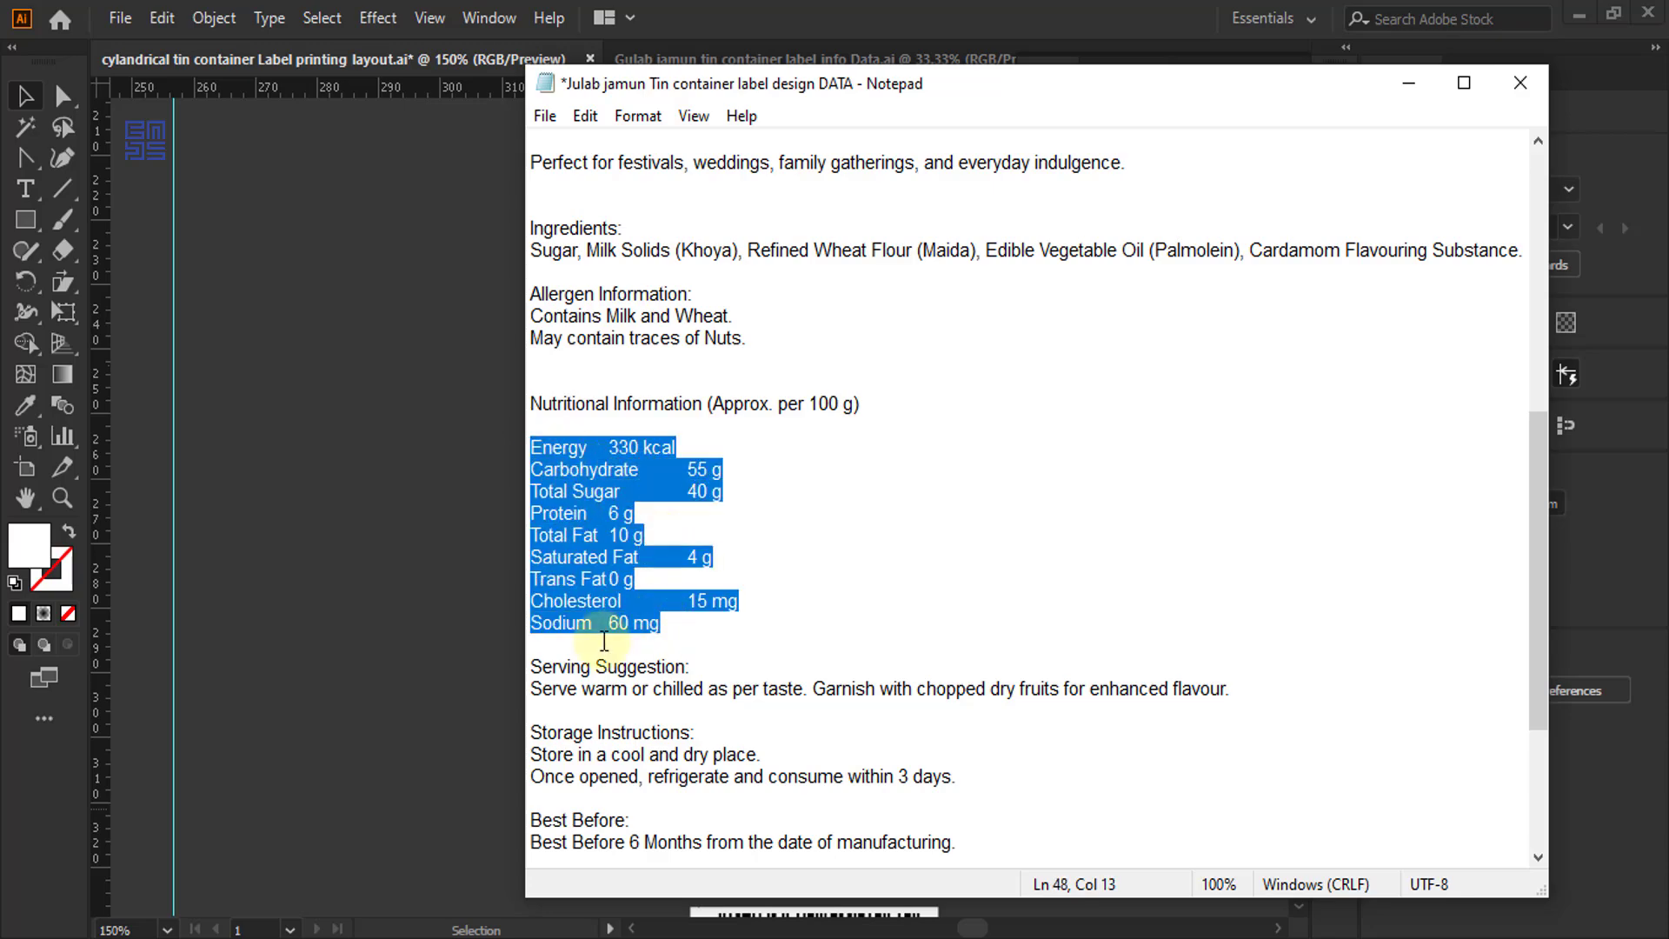
pyautogui.click(699, 627)
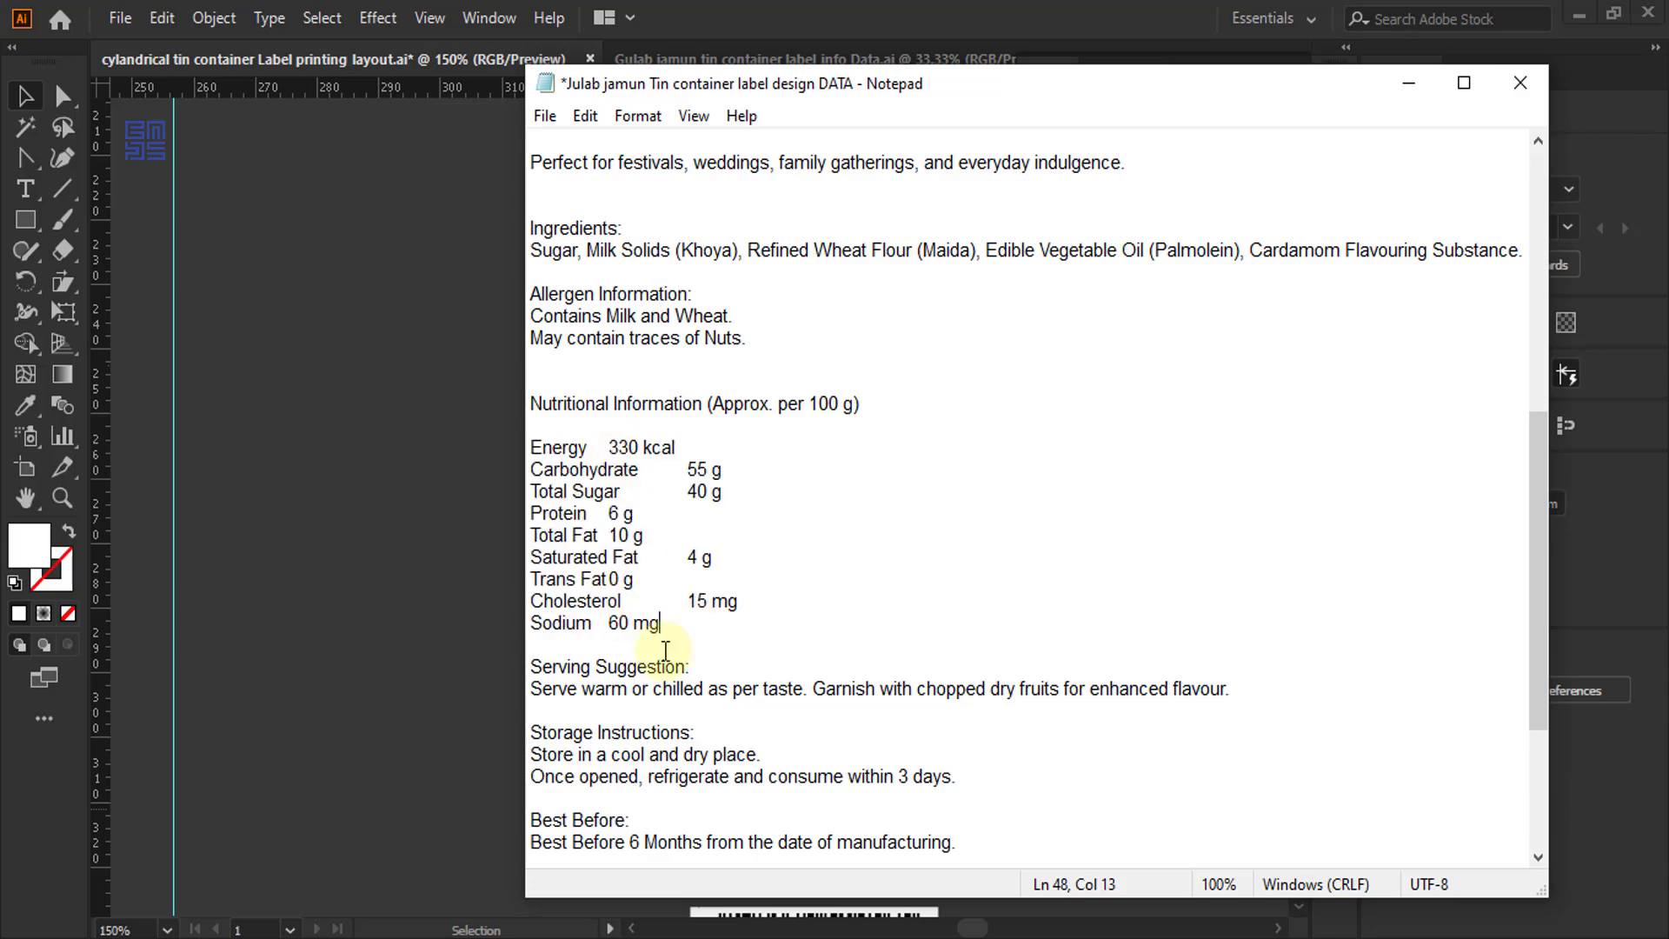
pyautogui.click(1409, 83)
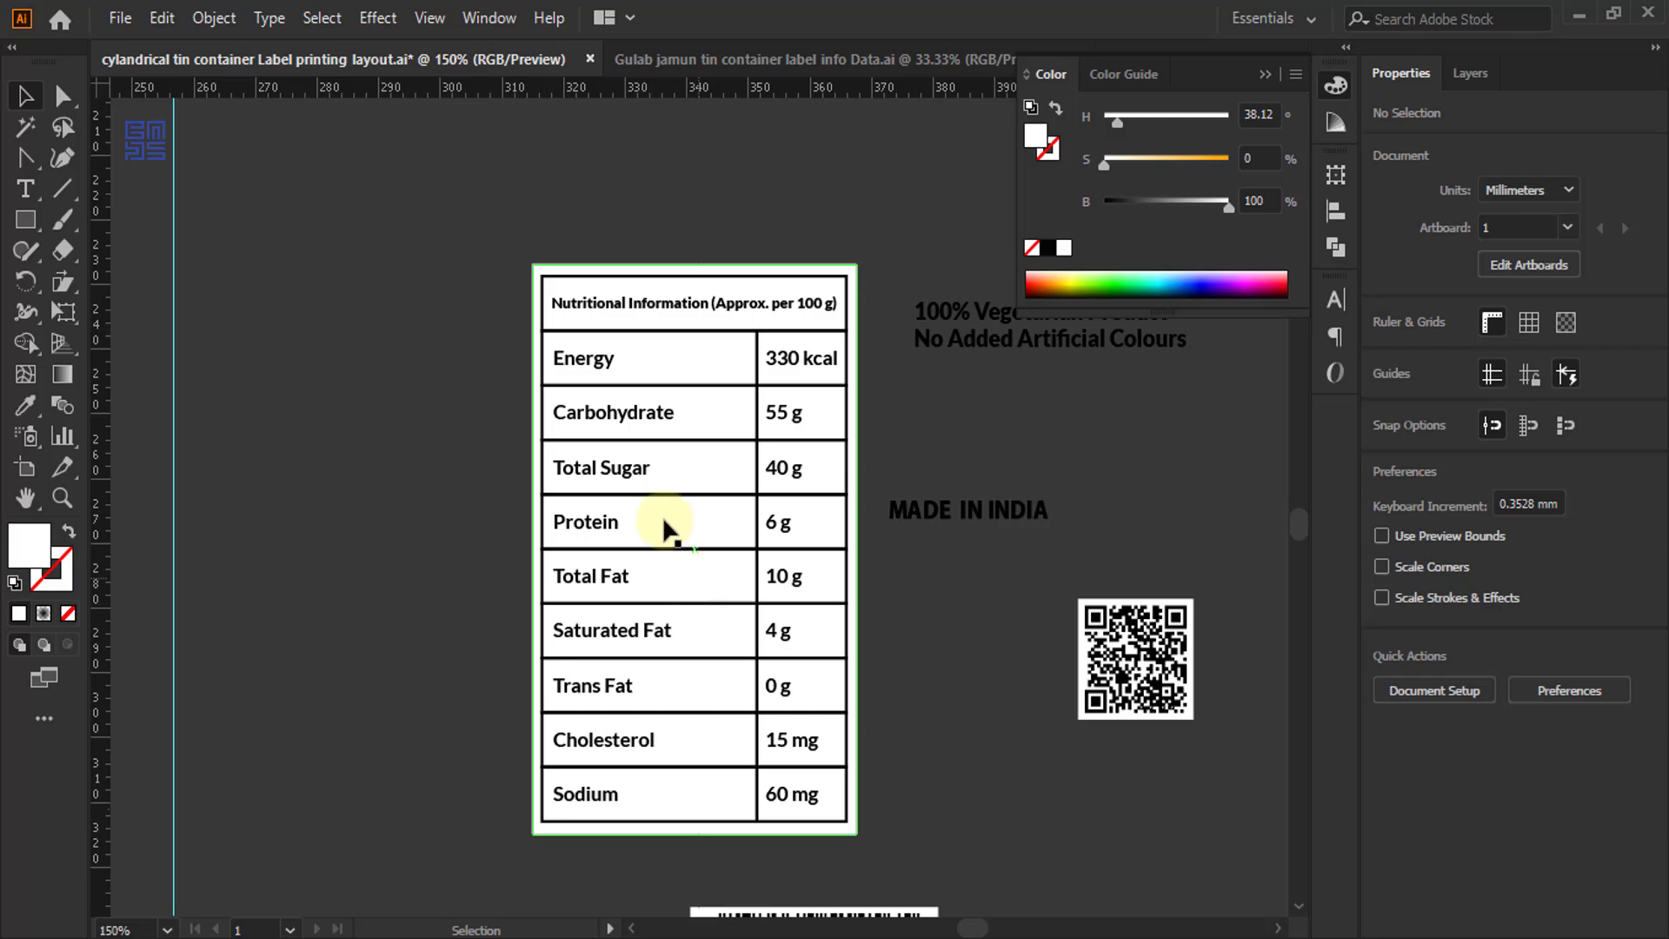
# - Move the nutrition table onto the right panel's orange band and scale it down to about 25.7 × 43 mm
pyautogui.scroll(-2, 731, 738)
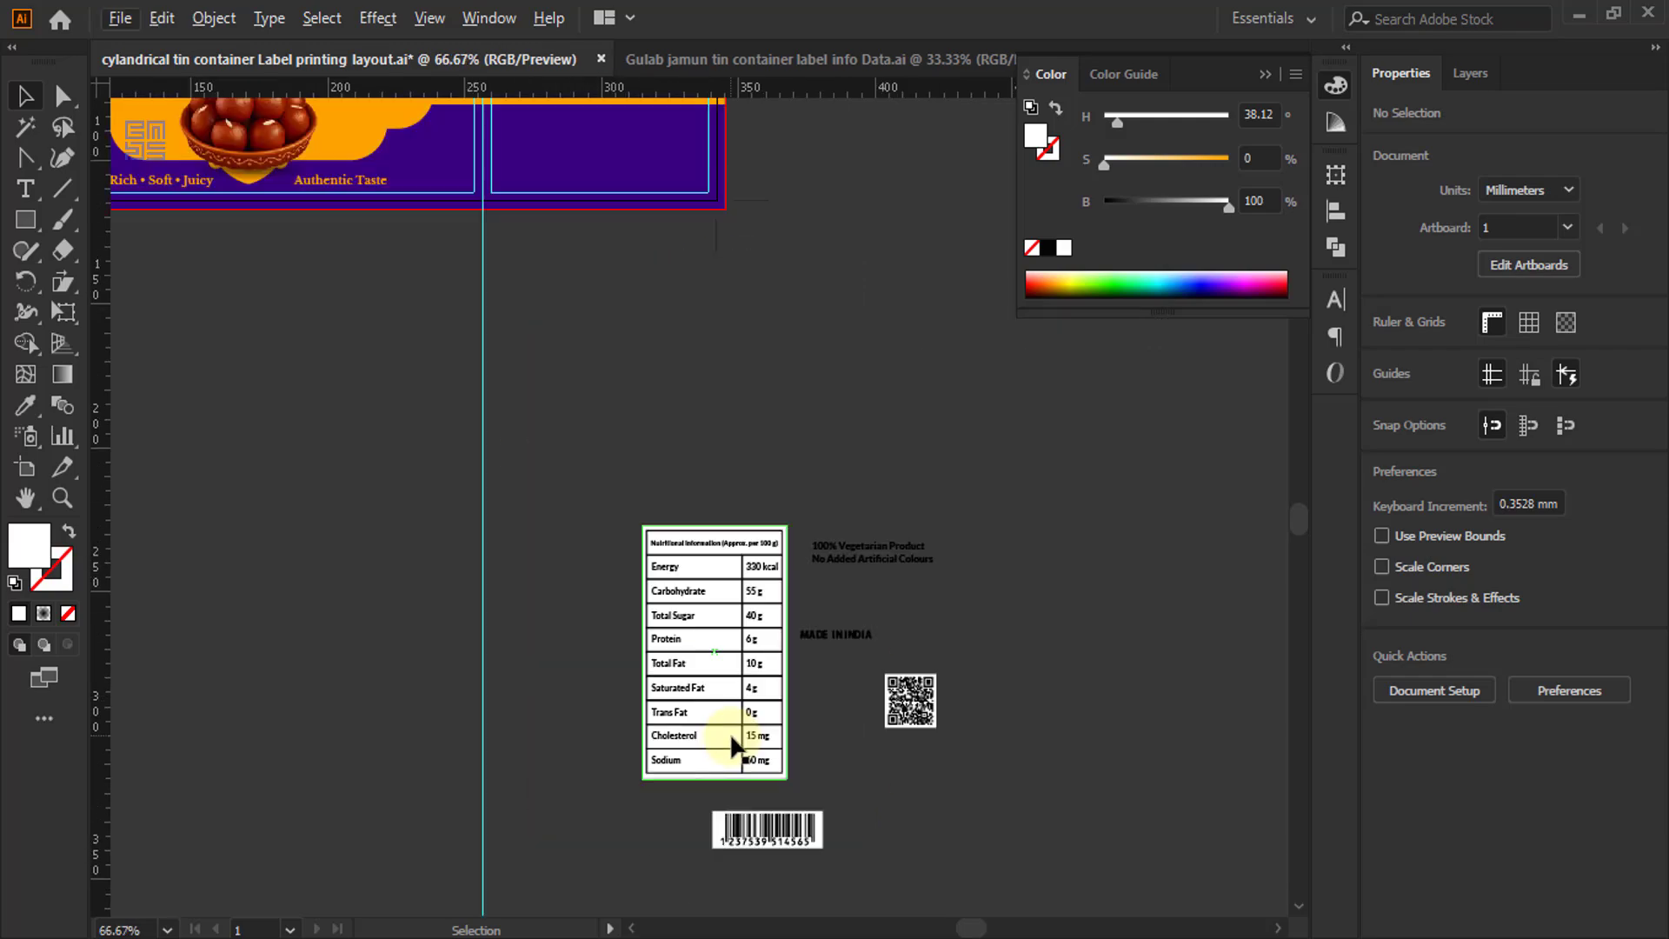
pyautogui.scroll(3, 731, 739)
pyautogui.moveTo(730, 738); pyautogui.dragTo(586, 217)
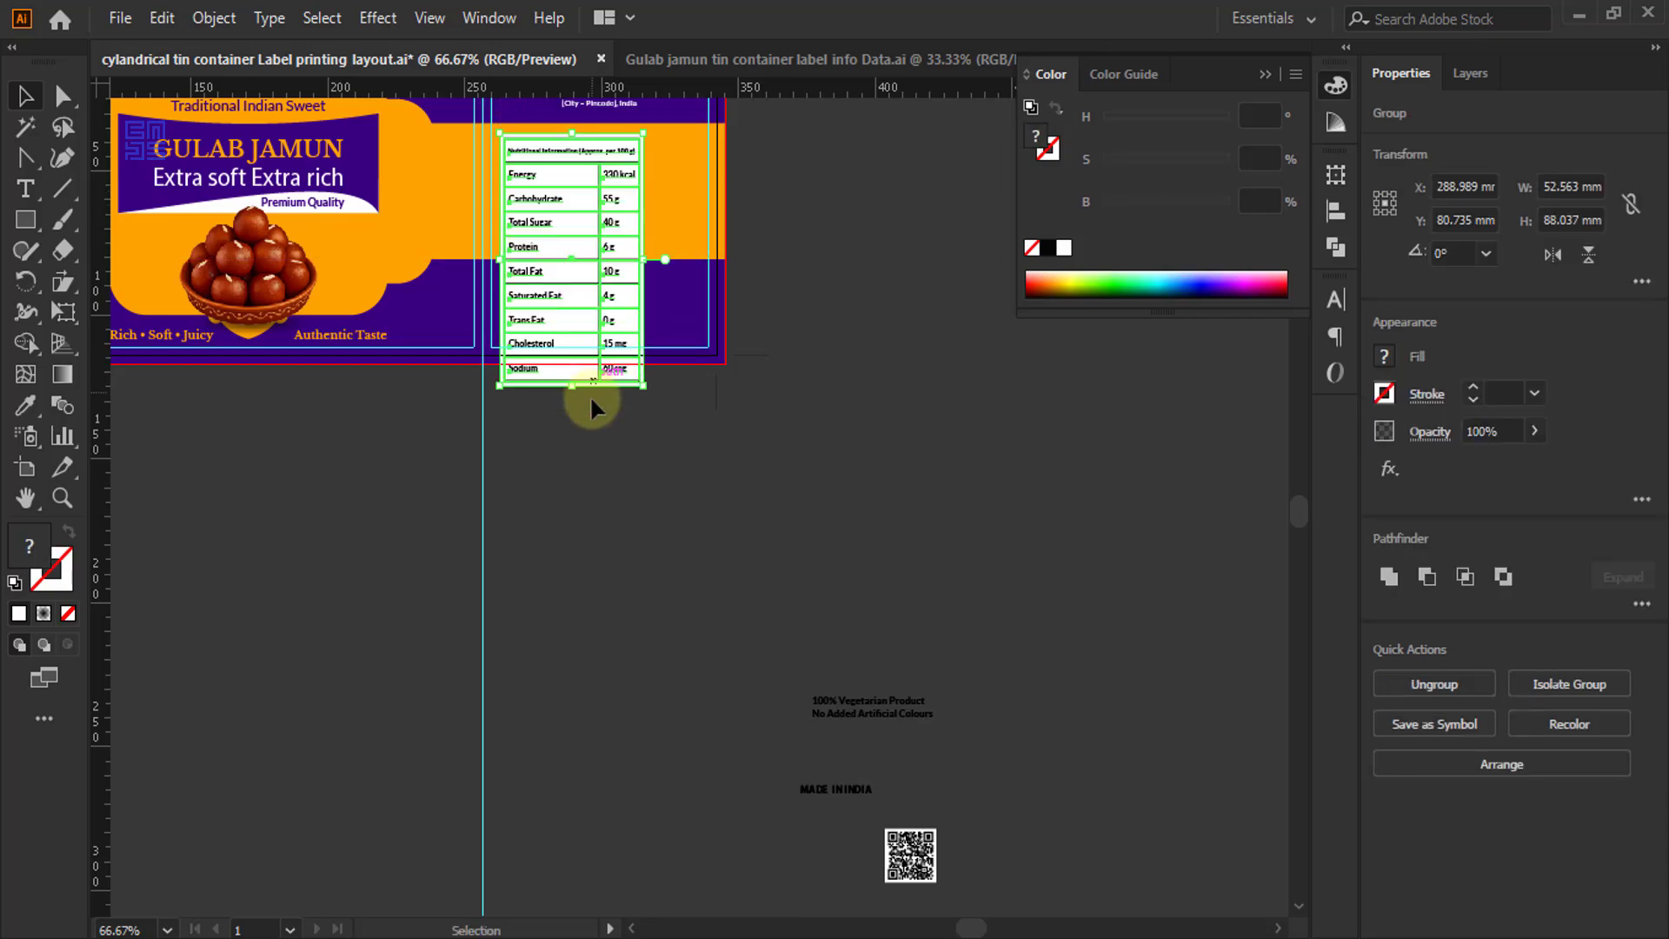
pyautogui.scroll(3, 544, 174)
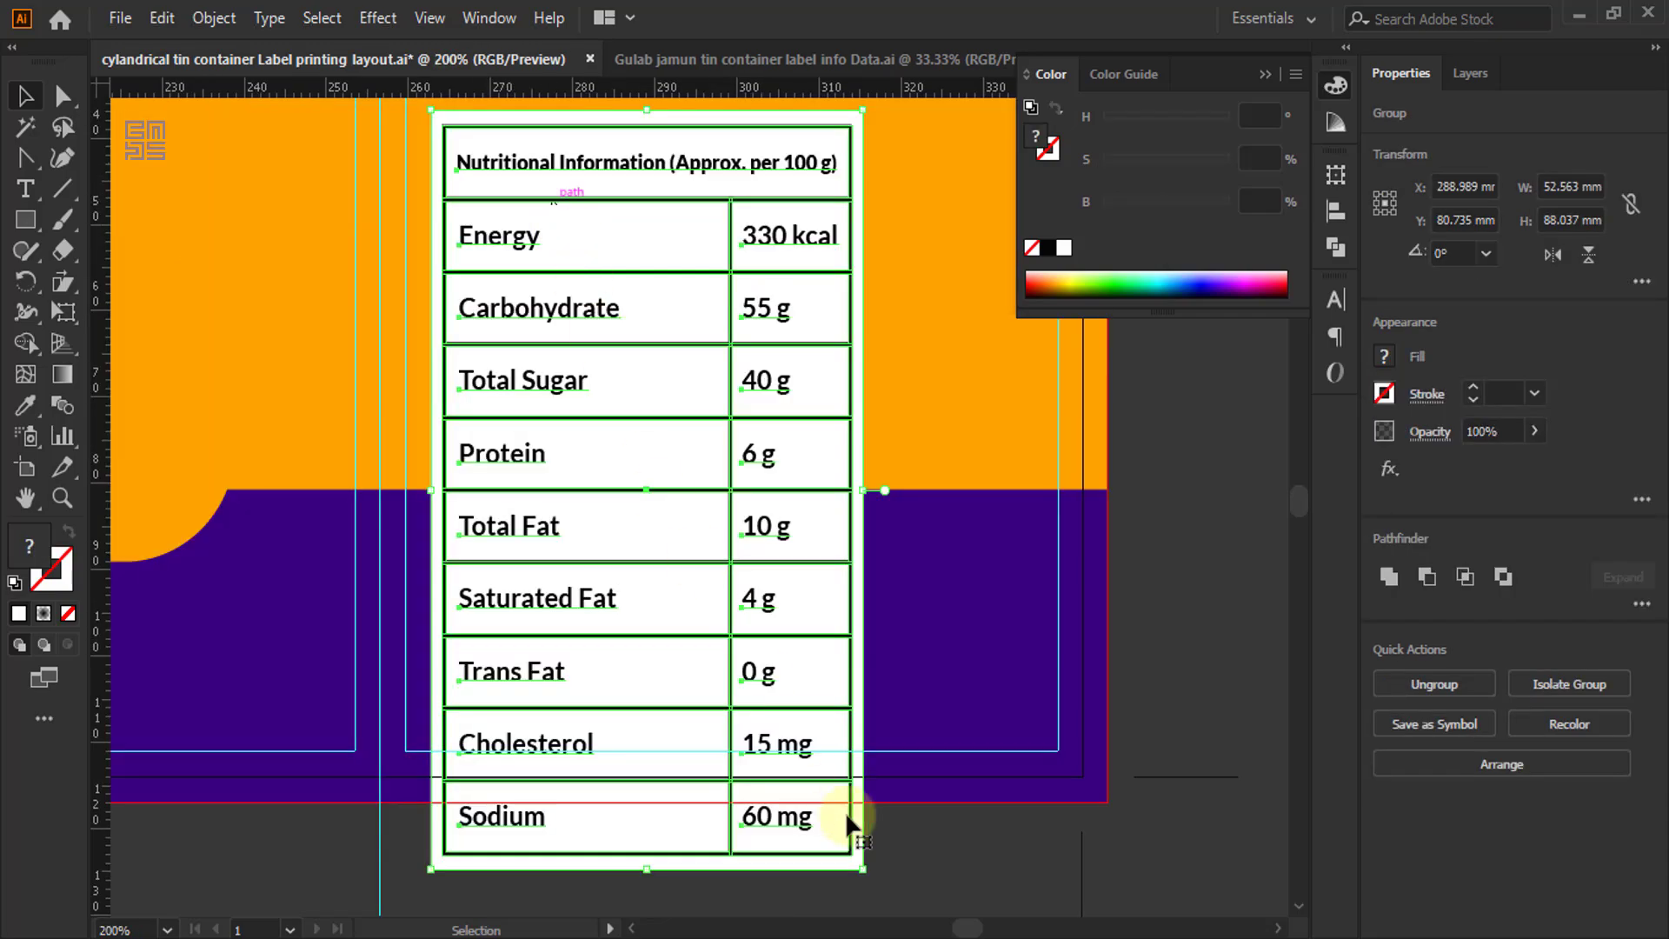
pyautogui.moveTo(867, 872); pyautogui.dragTo(648, 533)
pyautogui.scroll(-2, 663, 439)
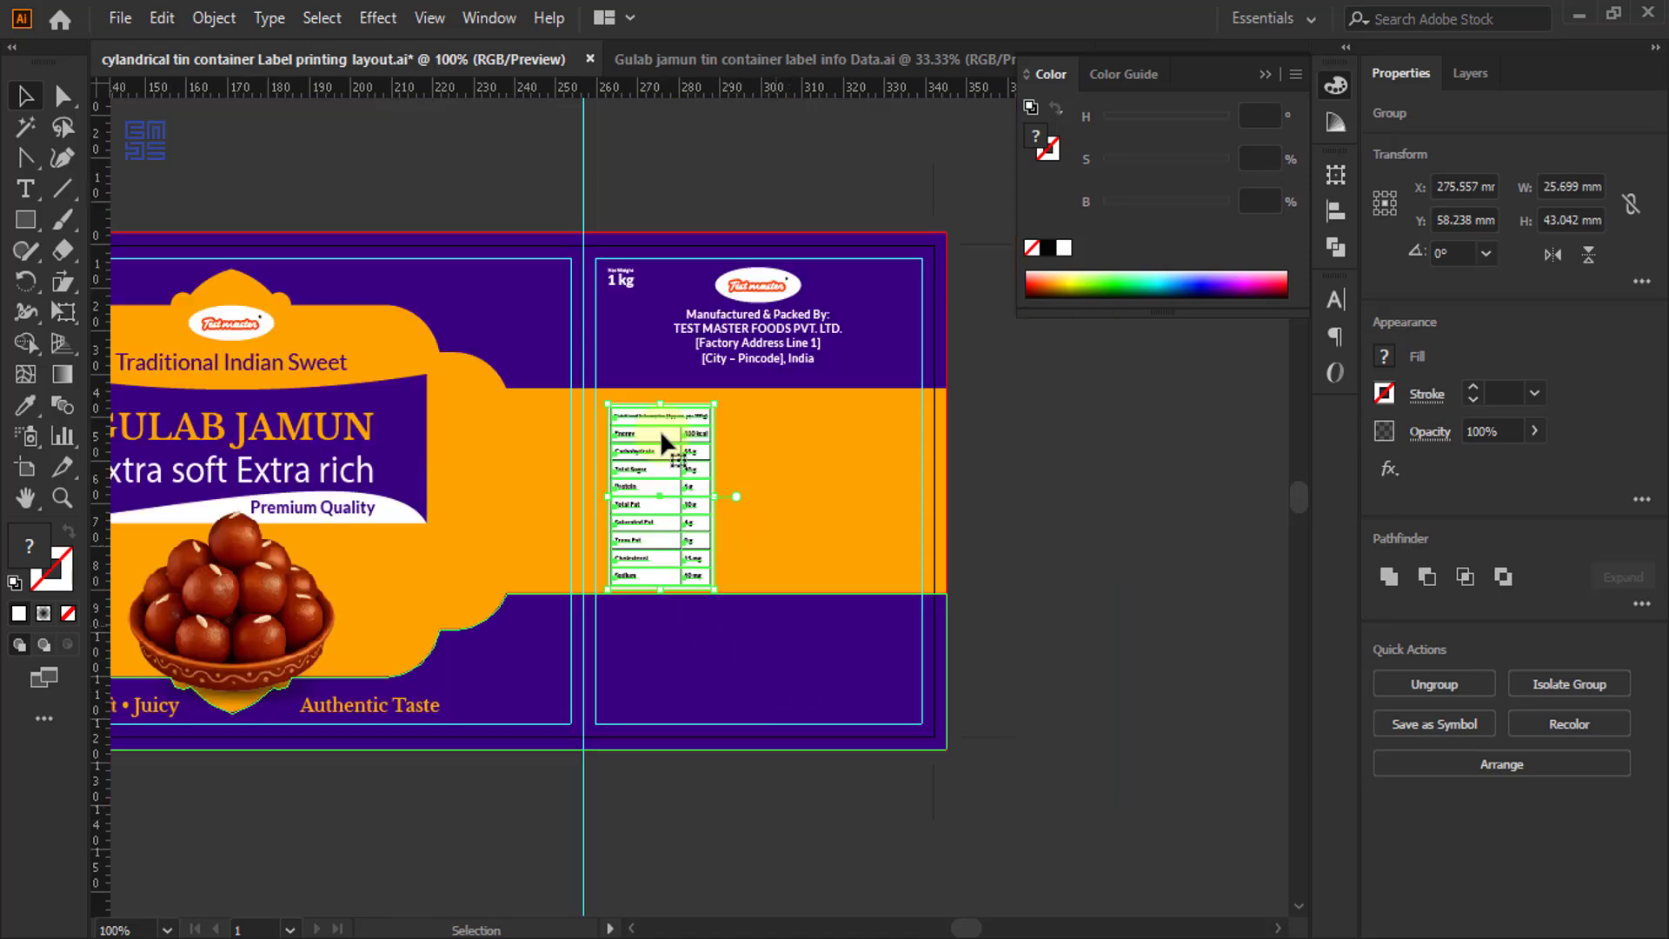
# - Enlarge the nutrition table to about 27.4 × 45.9 mm and shift it right to about X 277.8 mm within the orange band
pyautogui.scroll(2, 648, 450)
pyautogui.scroll(1, 632, 412)
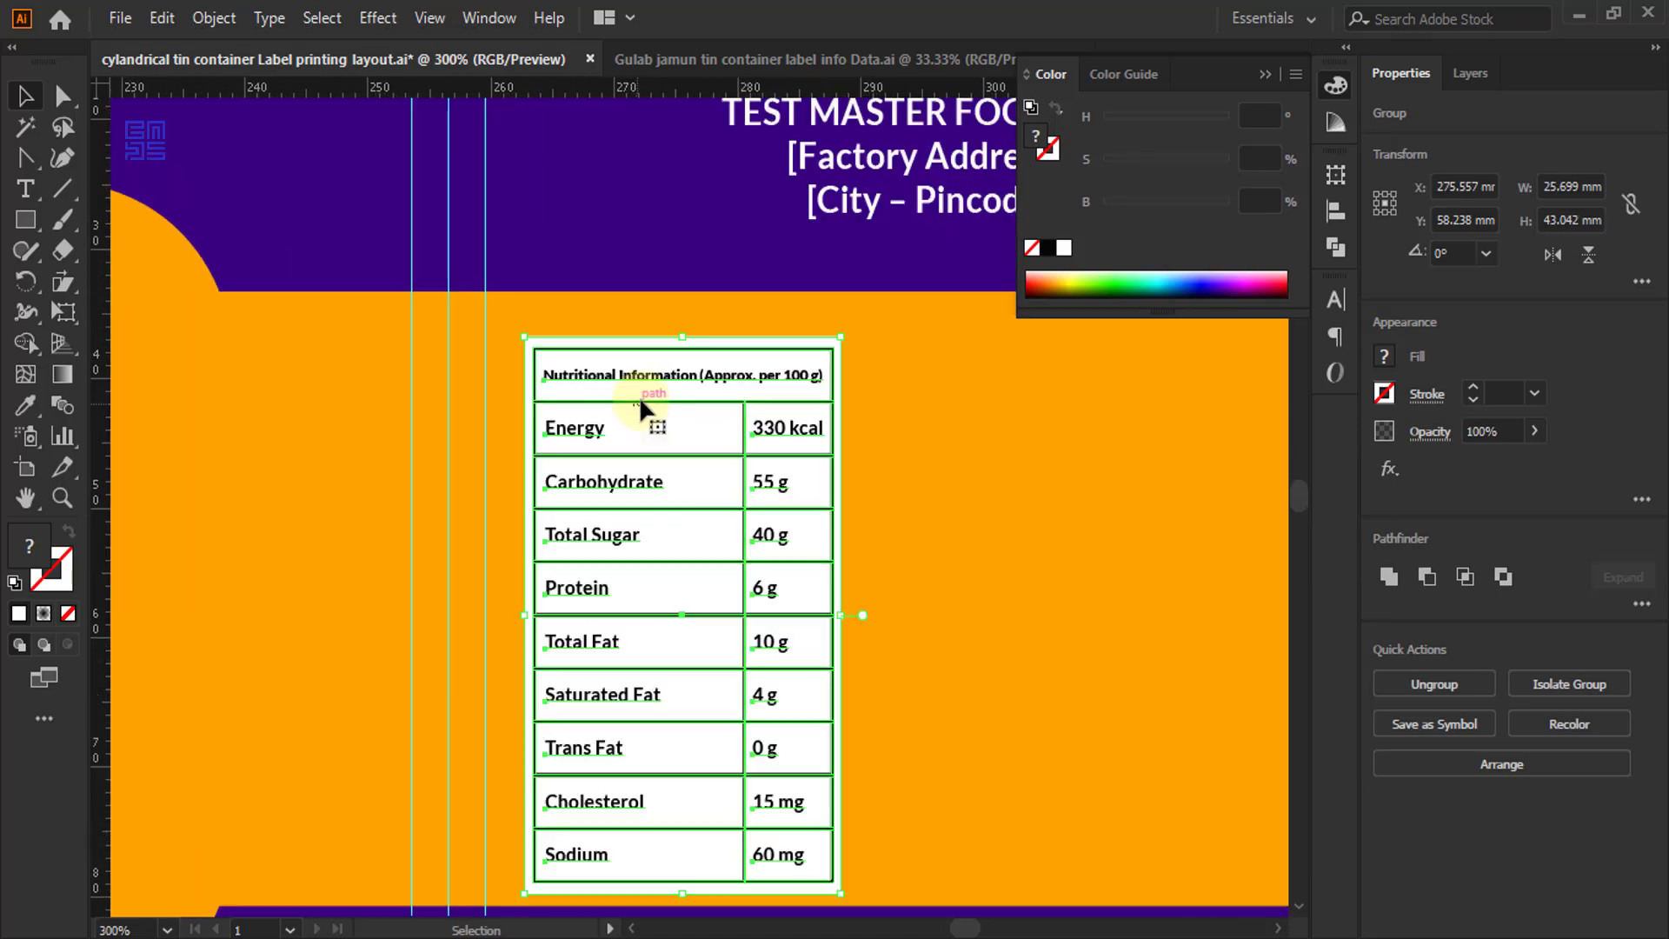
pyautogui.moveTo(524, 337); pyautogui.dragTo(500, 302)
pyautogui.scroll(-1, 596, 424)
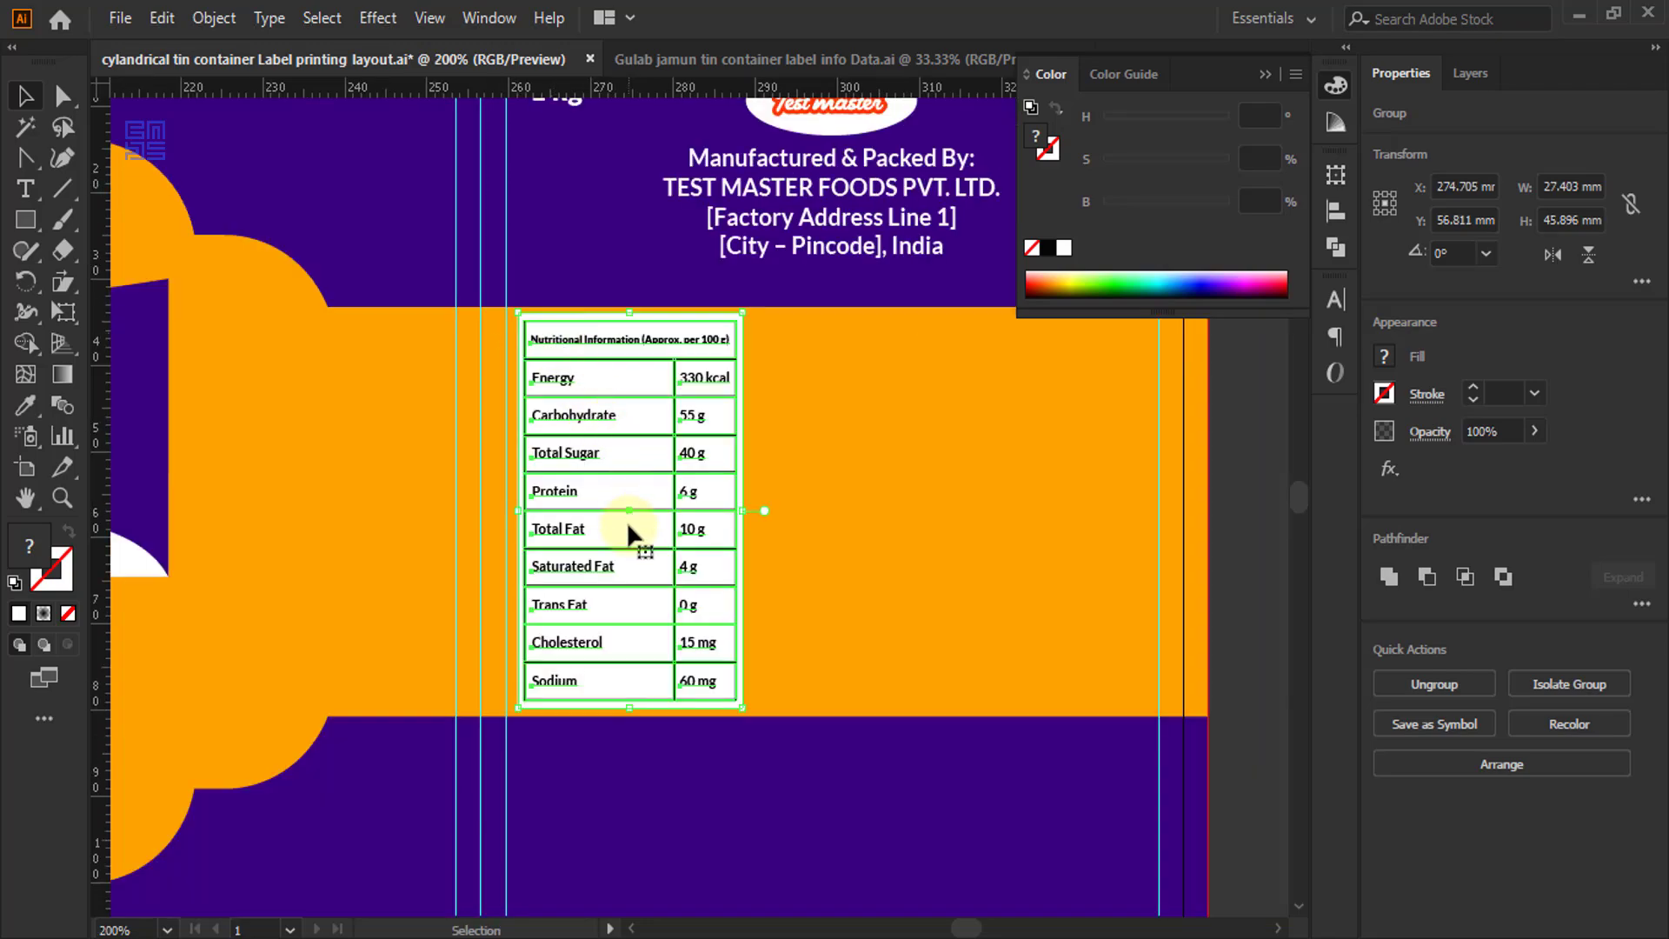
pyautogui.scroll(-3, 500, 405)
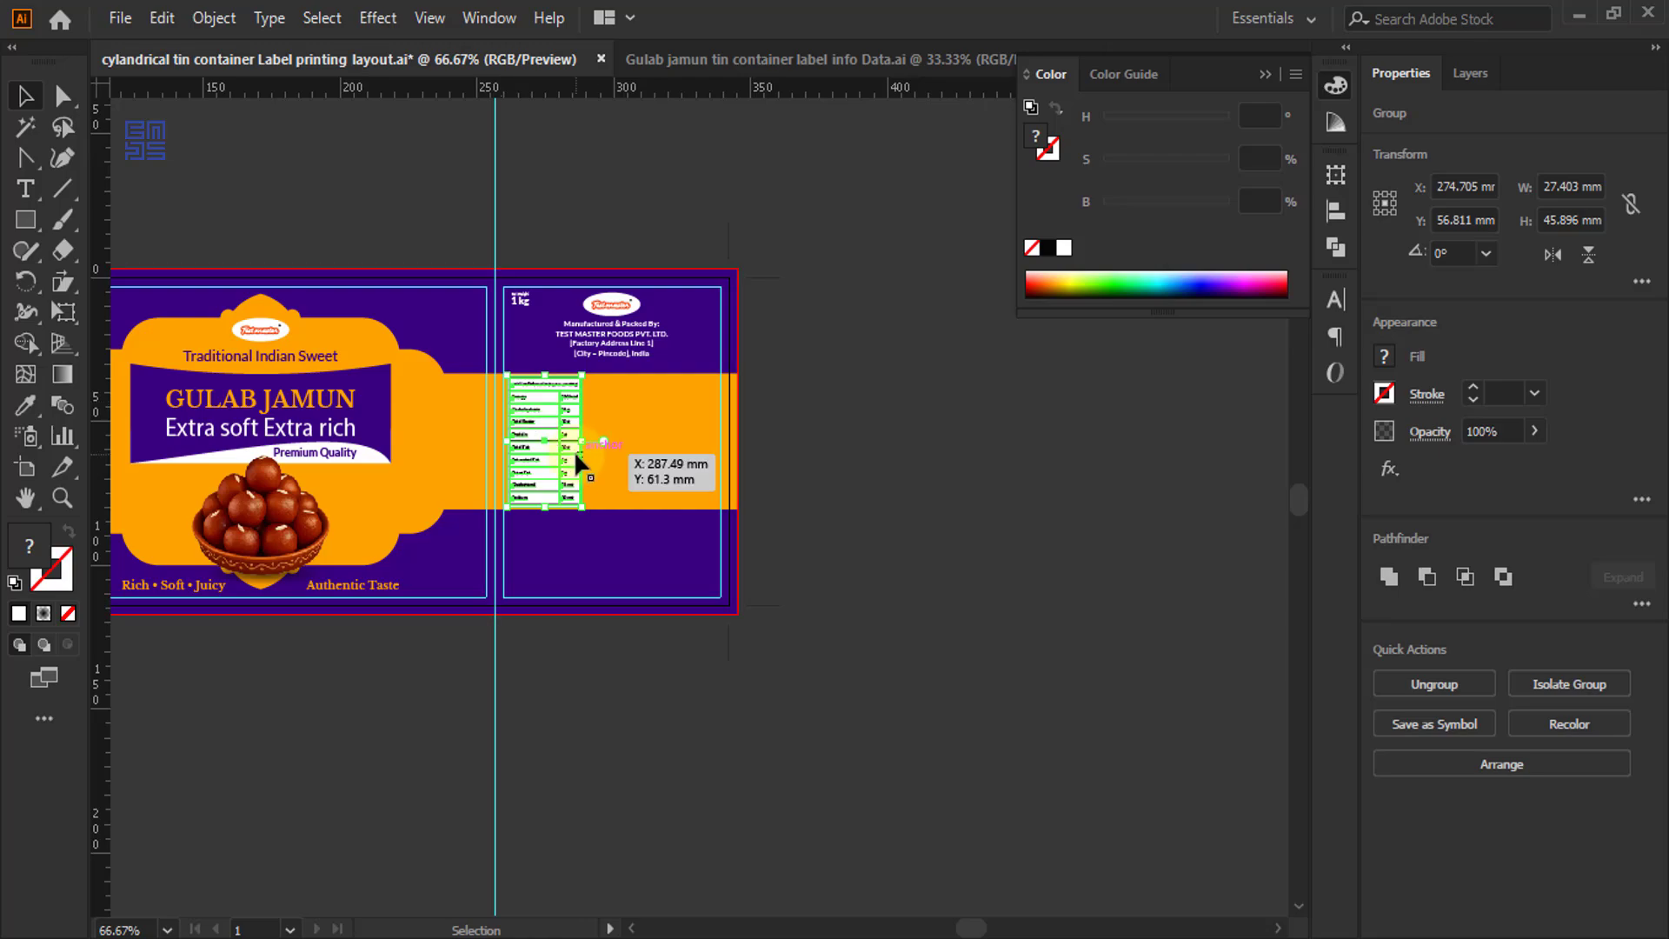
pyautogui.scroll(2, 573, 460)
pyautogui.moveTo(581, 454); pyautogui.dragTo(596, 463)
pyautogui.scroll(-1, 612, 348)
pyautogui.scroll(-1, 600, 334)
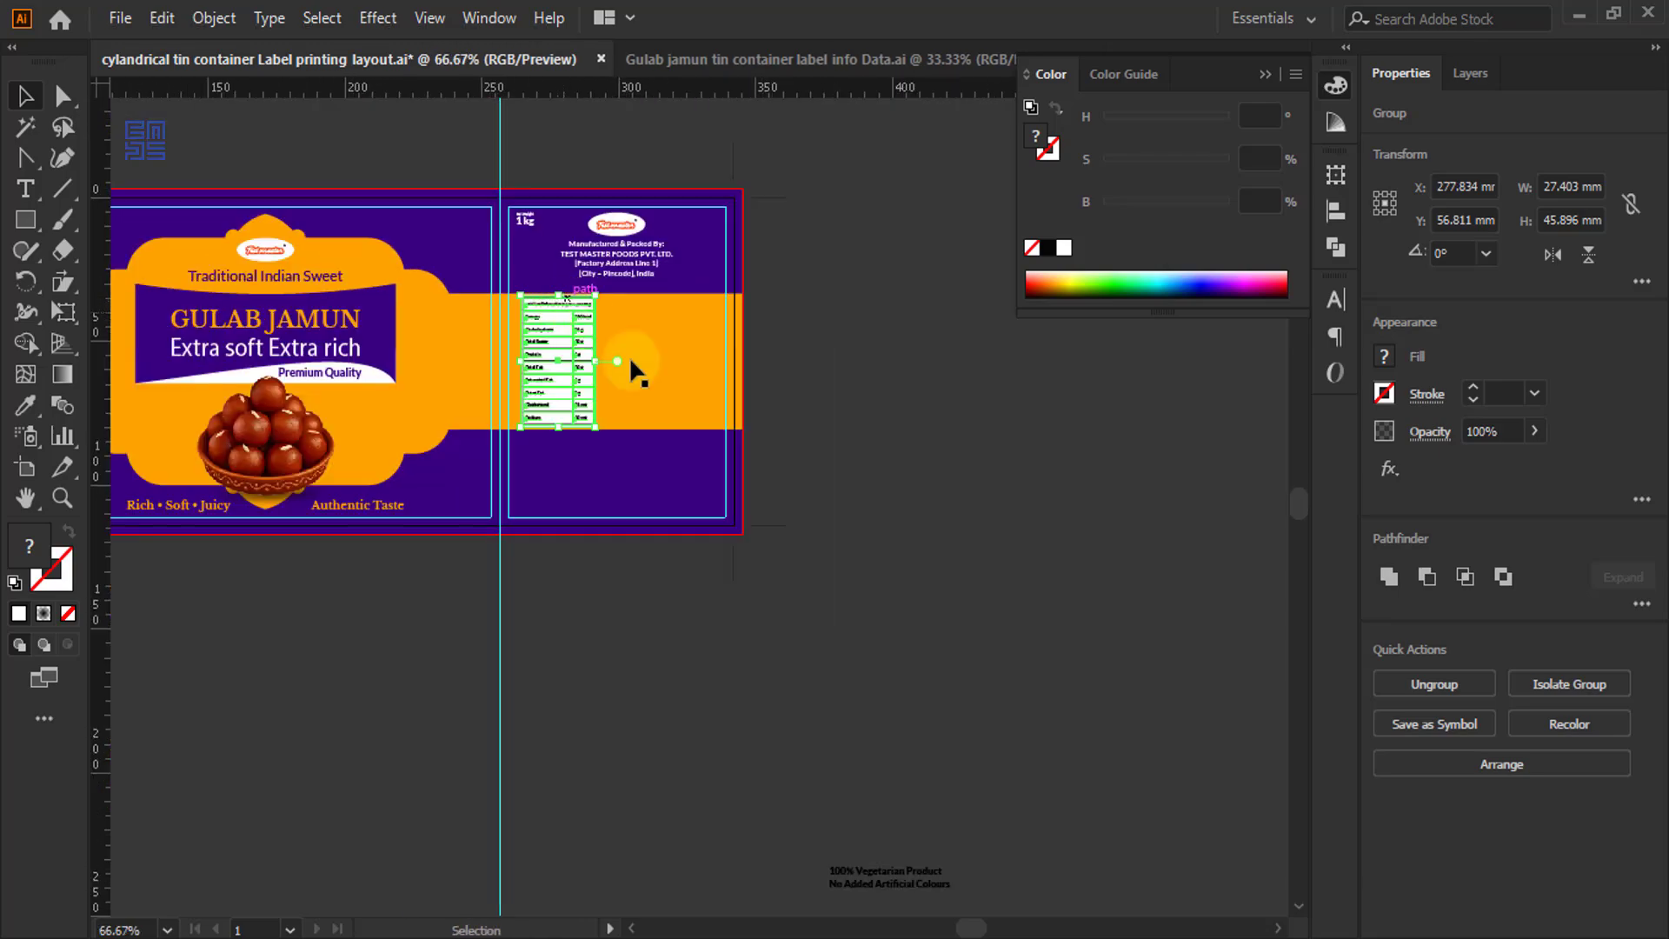
# - Move the remaining texts, QR code, barcode and contact details together to just outside the label's right edge, around X 395 mm, Y 56.7 mm
pyautogui.scroll(-3, 808, 409)
pyautogui.scroll(1, 756, 521)
pyautogui.scroll(-5, 746, 546)
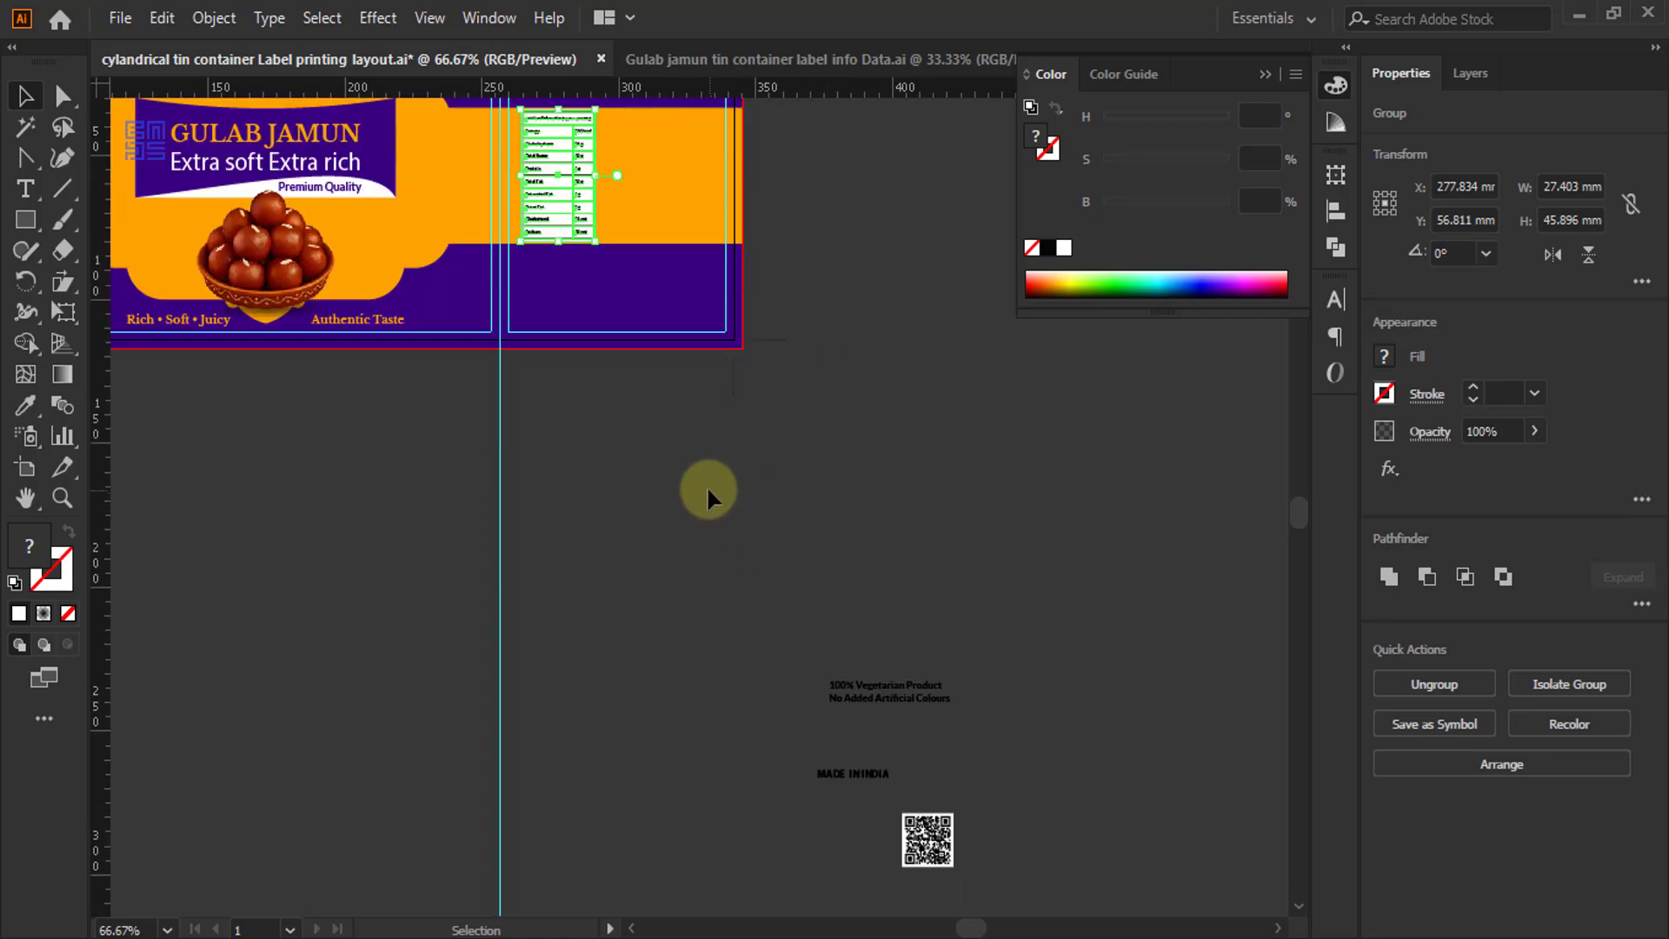
pyautogui.moveTo(732, 401); pyautogui.dragTo(974, 787)
pyautogui.moveTo(879, 763); pyautogui.dragTo(836, 171)
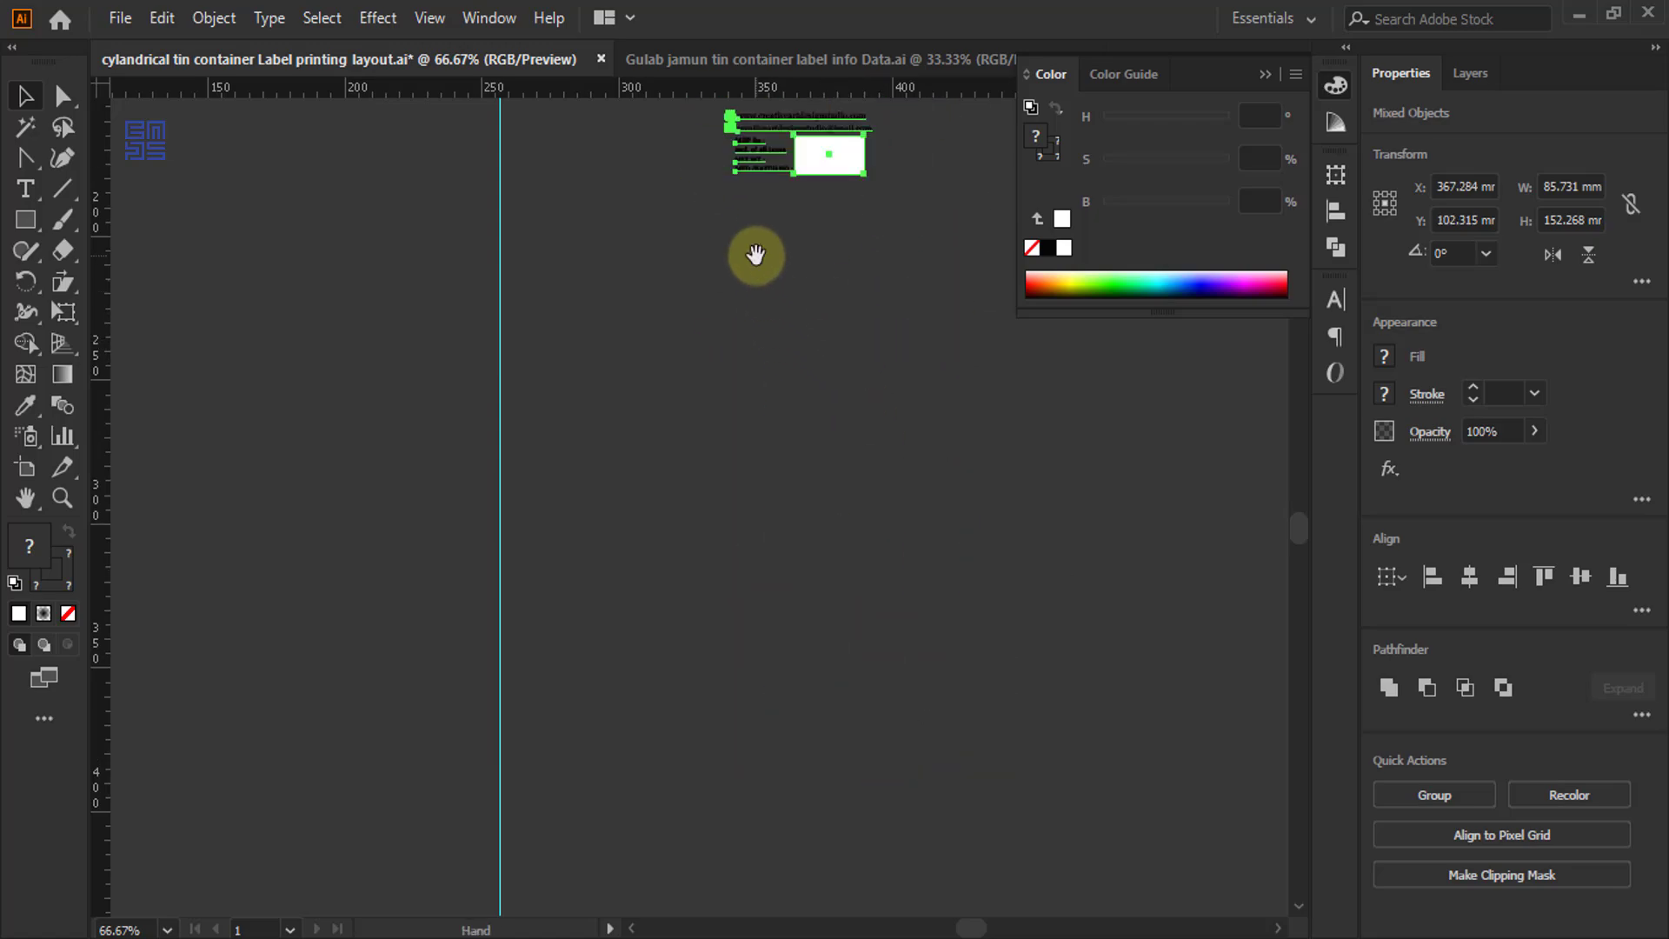
pyautogui.moveTo(756, 254); pyautogui.dragTo(771, 922)
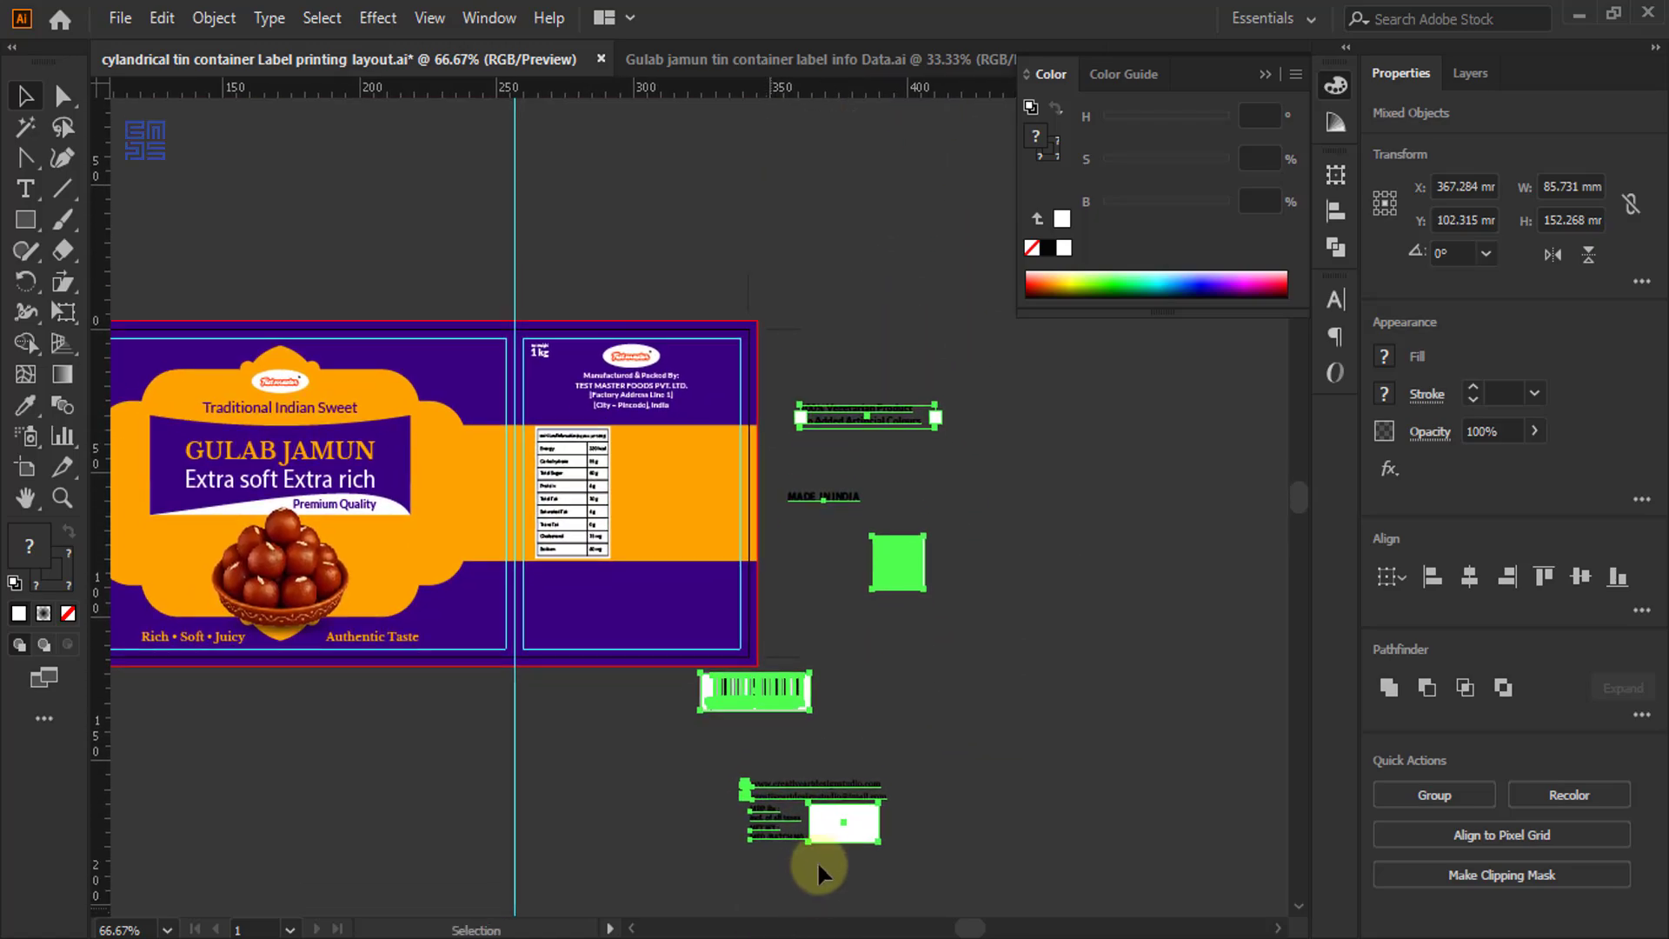
pyautogui.moveTo(819, 865); pyautogui.dragTo(919, 693)
pyautogui.moveTo(1080, 540); pyautogui.dragTo(1081, 541)
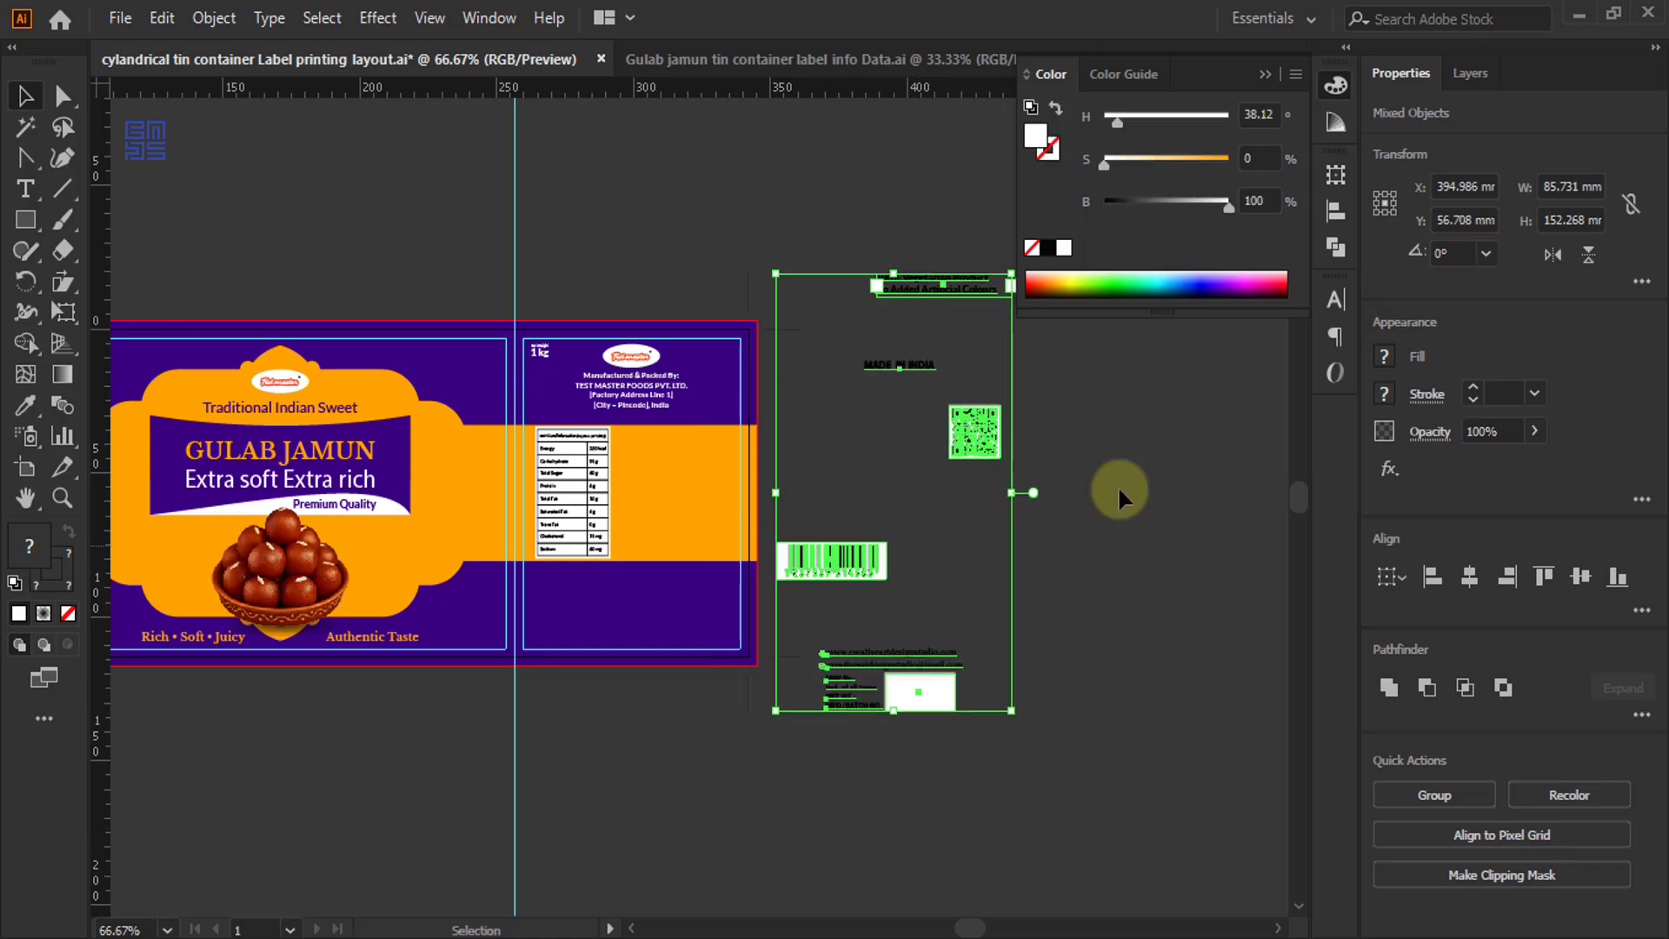
pyautogui.click(1117, 484)
# - Place the 100% Vegetarian Product / No Added Artificial Colours text beside the nutrition table on the orange band and color it white
pyautogui.moveTo(967, 292); pyautogui.dragTo(706, 442)
pyautogui.scroll(2, 697, 478)
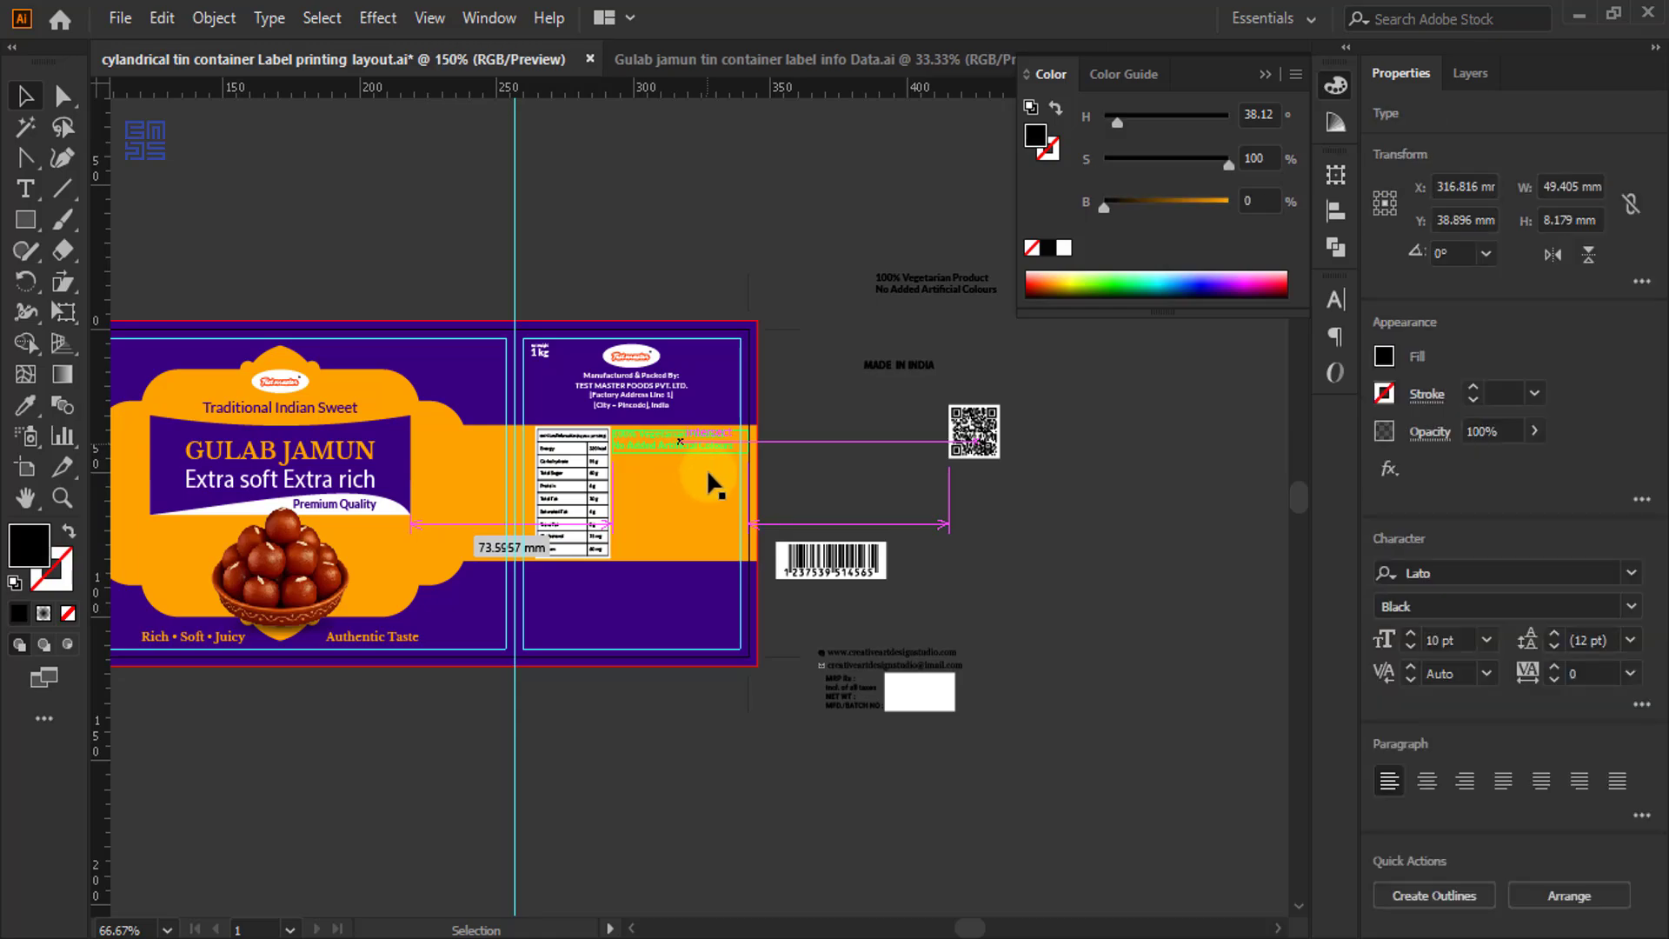
pyautogui.click(1063, 249)
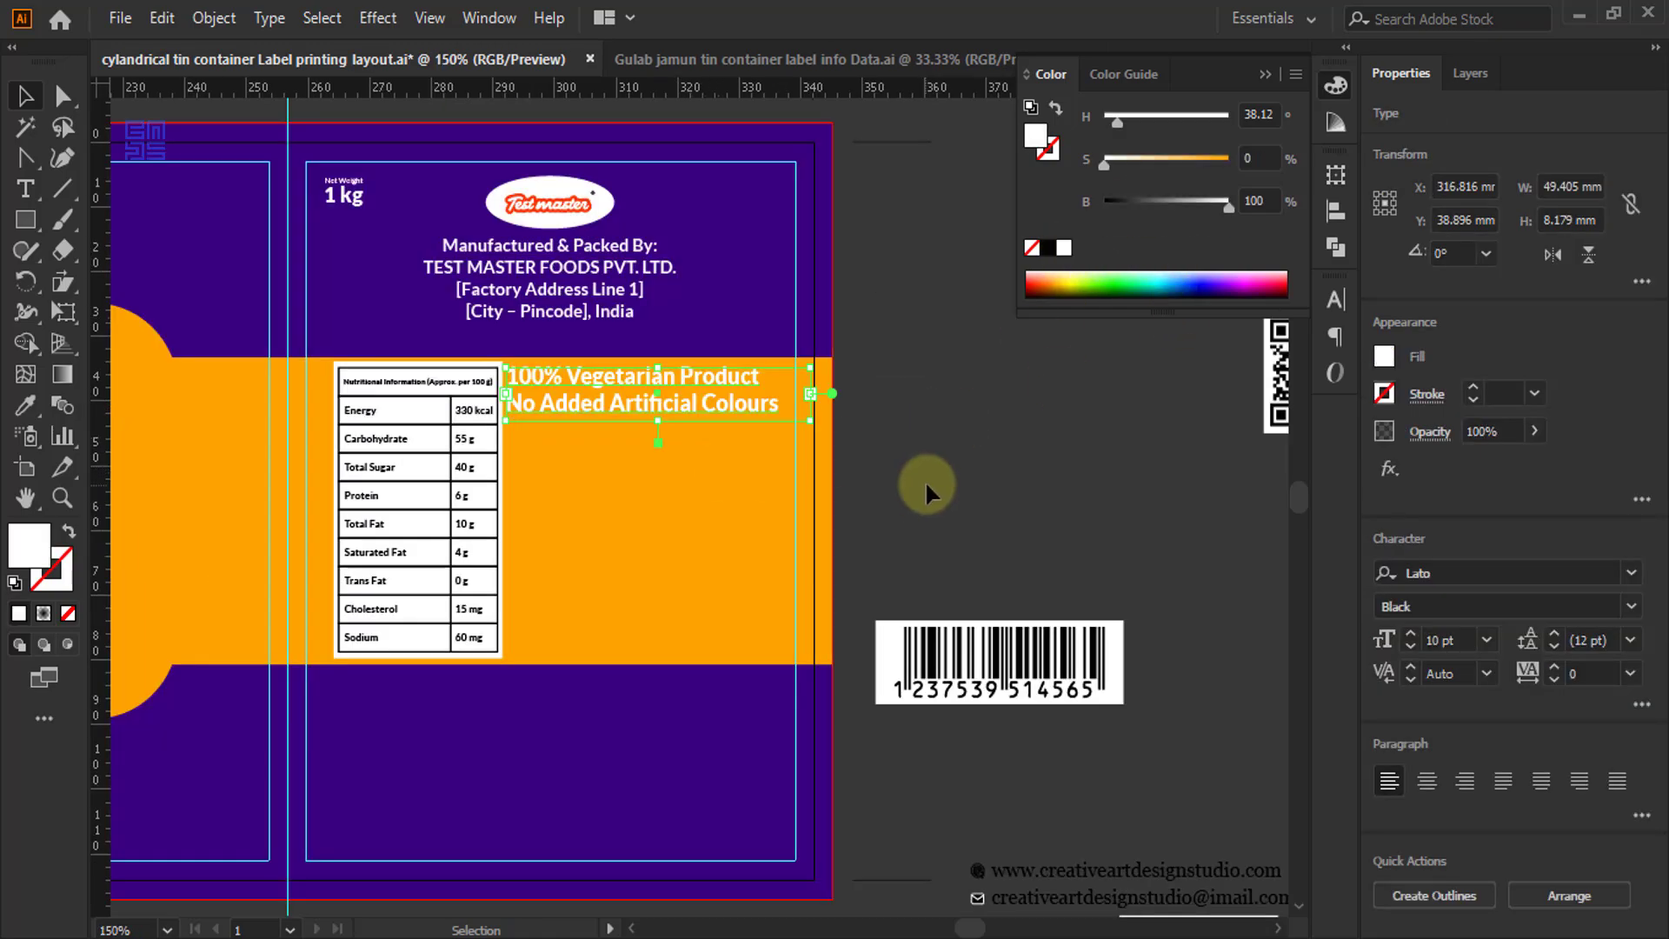
pyautogui.click(696, 419)
# - Shift the 100% Vegetarian Product text about 1.39 mm right and align its top edge with the nutrition table
pyautogui.scroll(2, 700, 418)
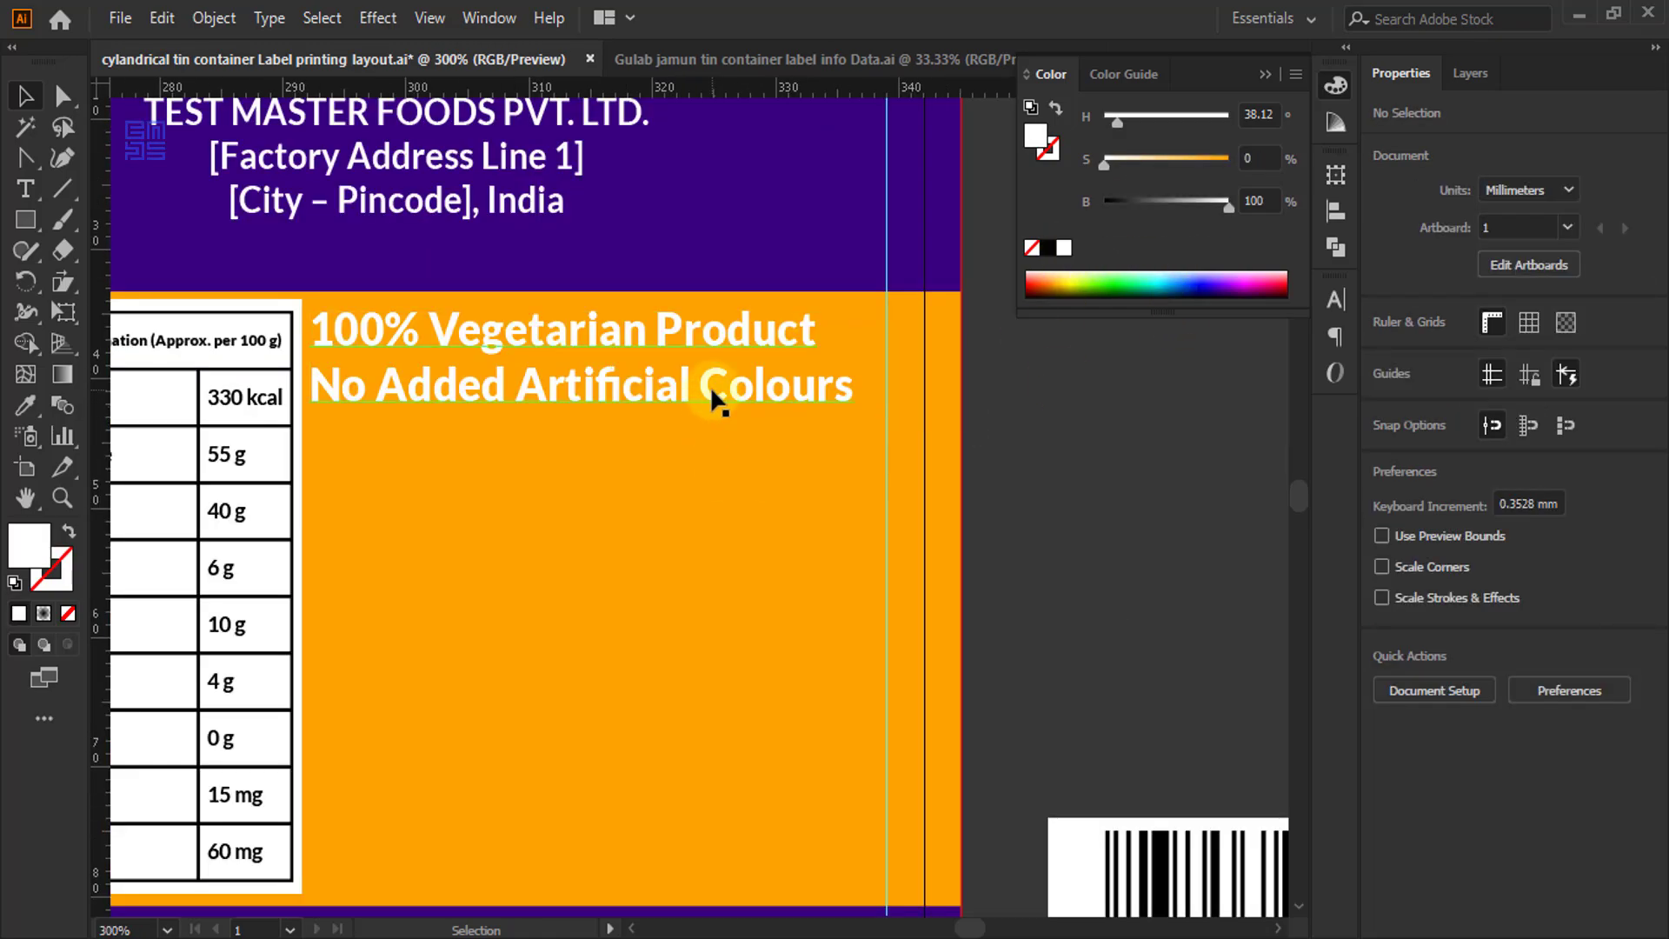
pyautogui.moveTo(711, 386); pyautogui.dragTo(728, 383)
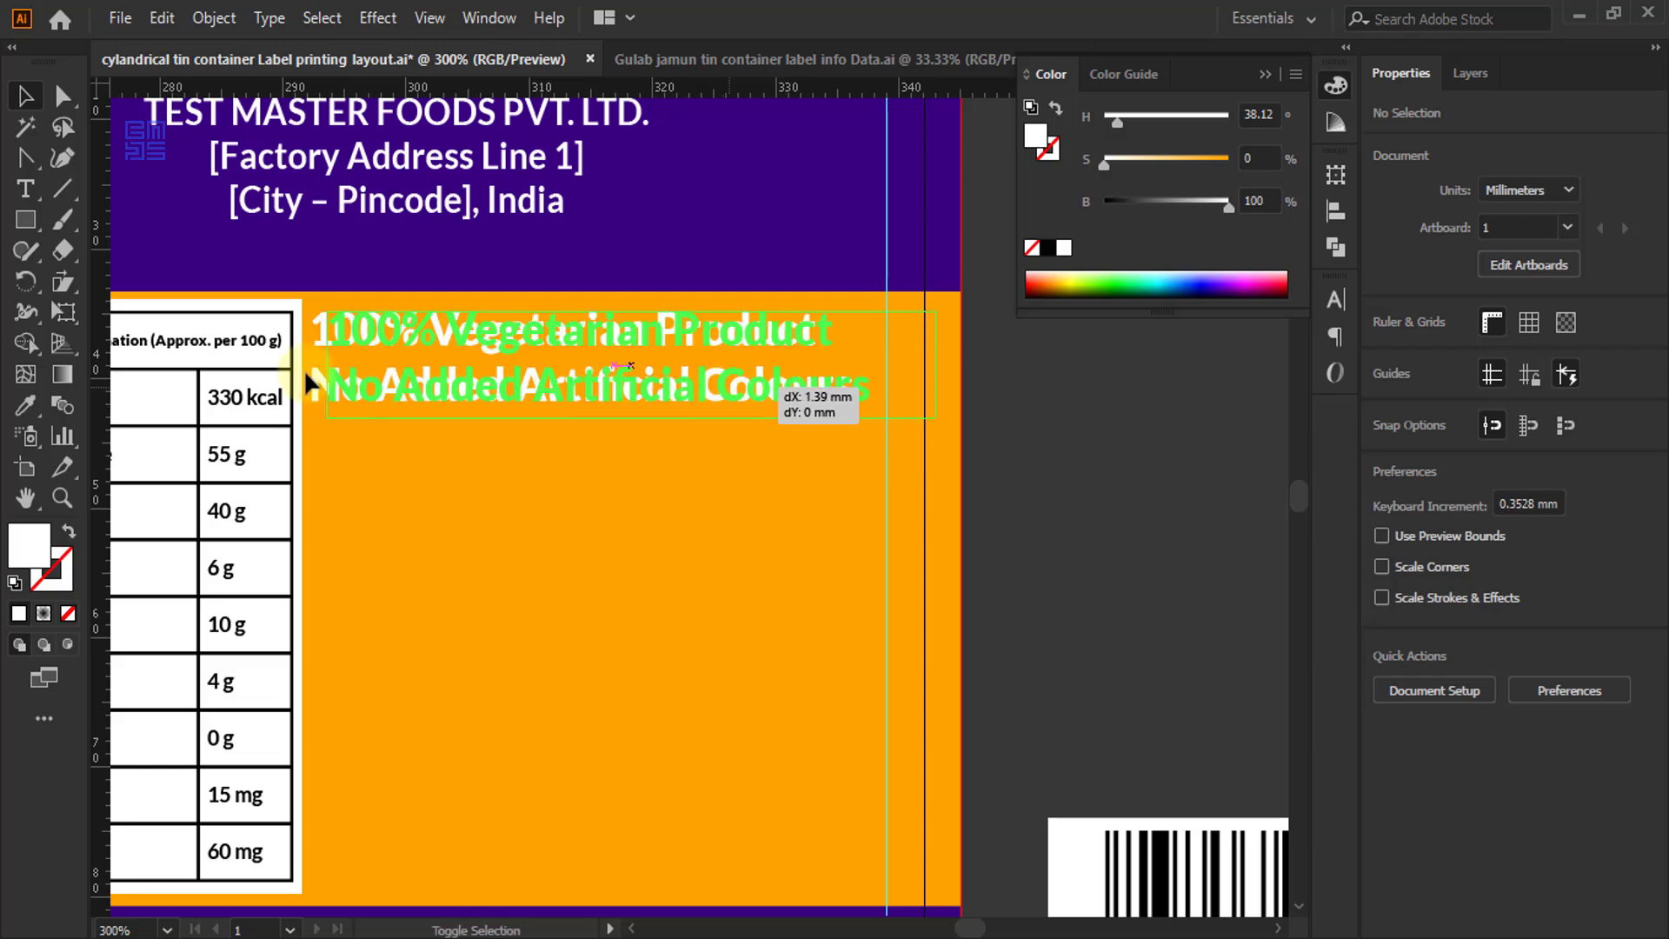
pyautogui.moveTo(308, 382); pyautogui.dragTo(268, 335)
pyautogui.keyDown('shift'); pyautogui.click(268, 334); pyautogui.keyUp('shift')
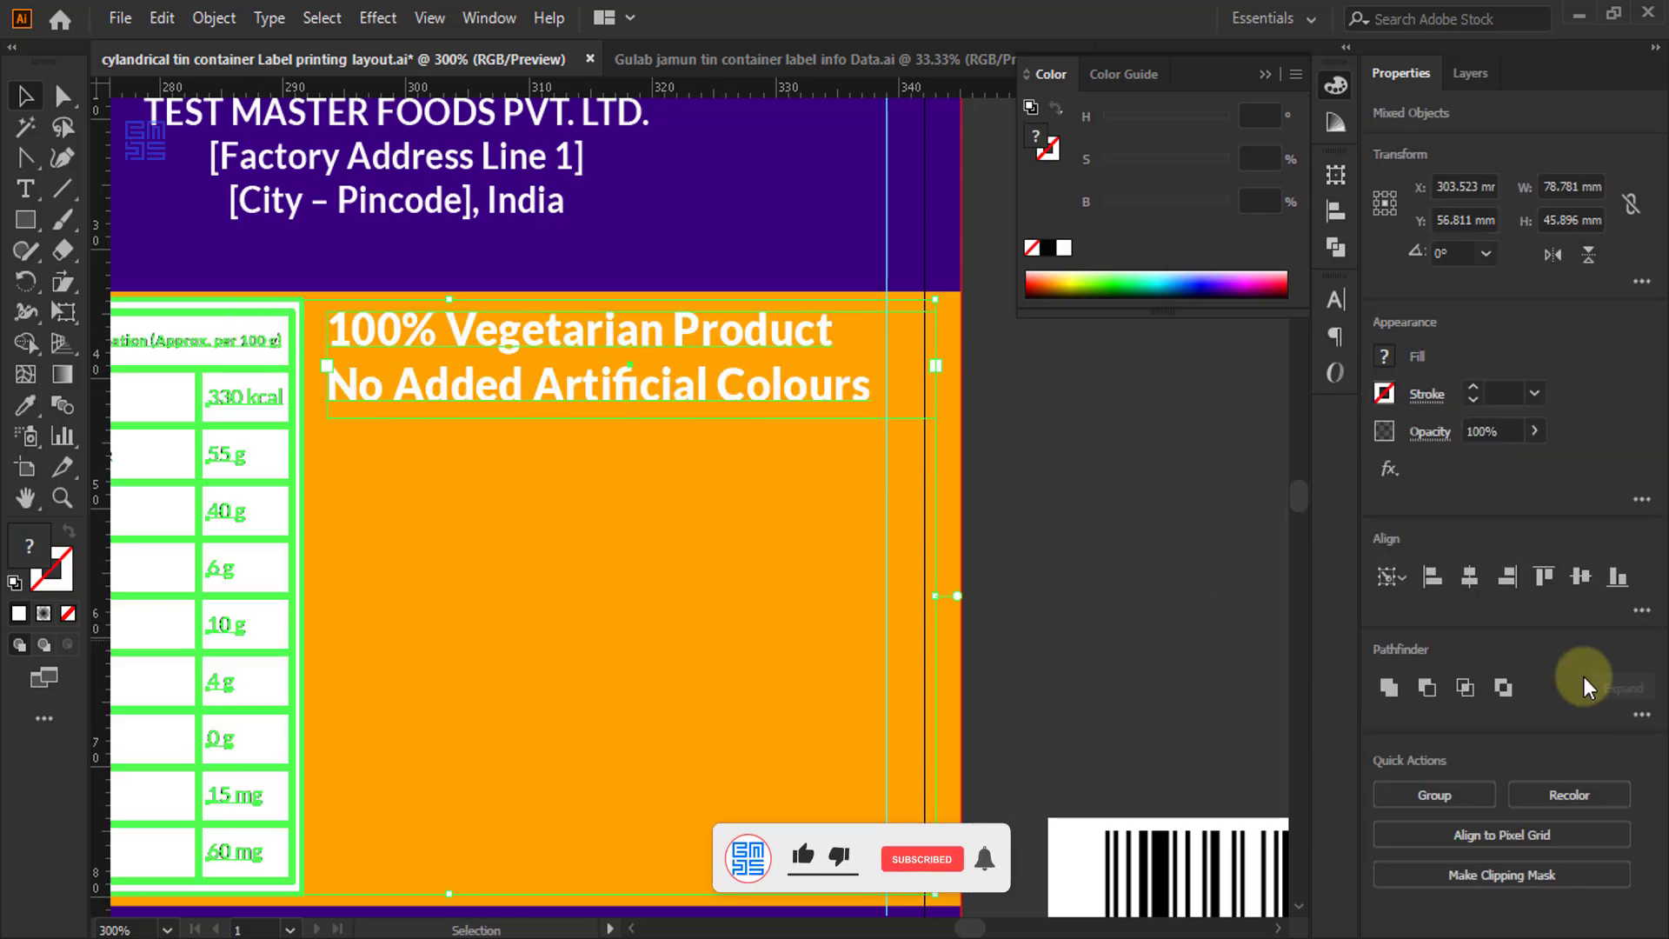
pyautogui.click(1543, 575)
pyautogui.click(657, 353)
pyautogui.scroll(-2, 657, 353)
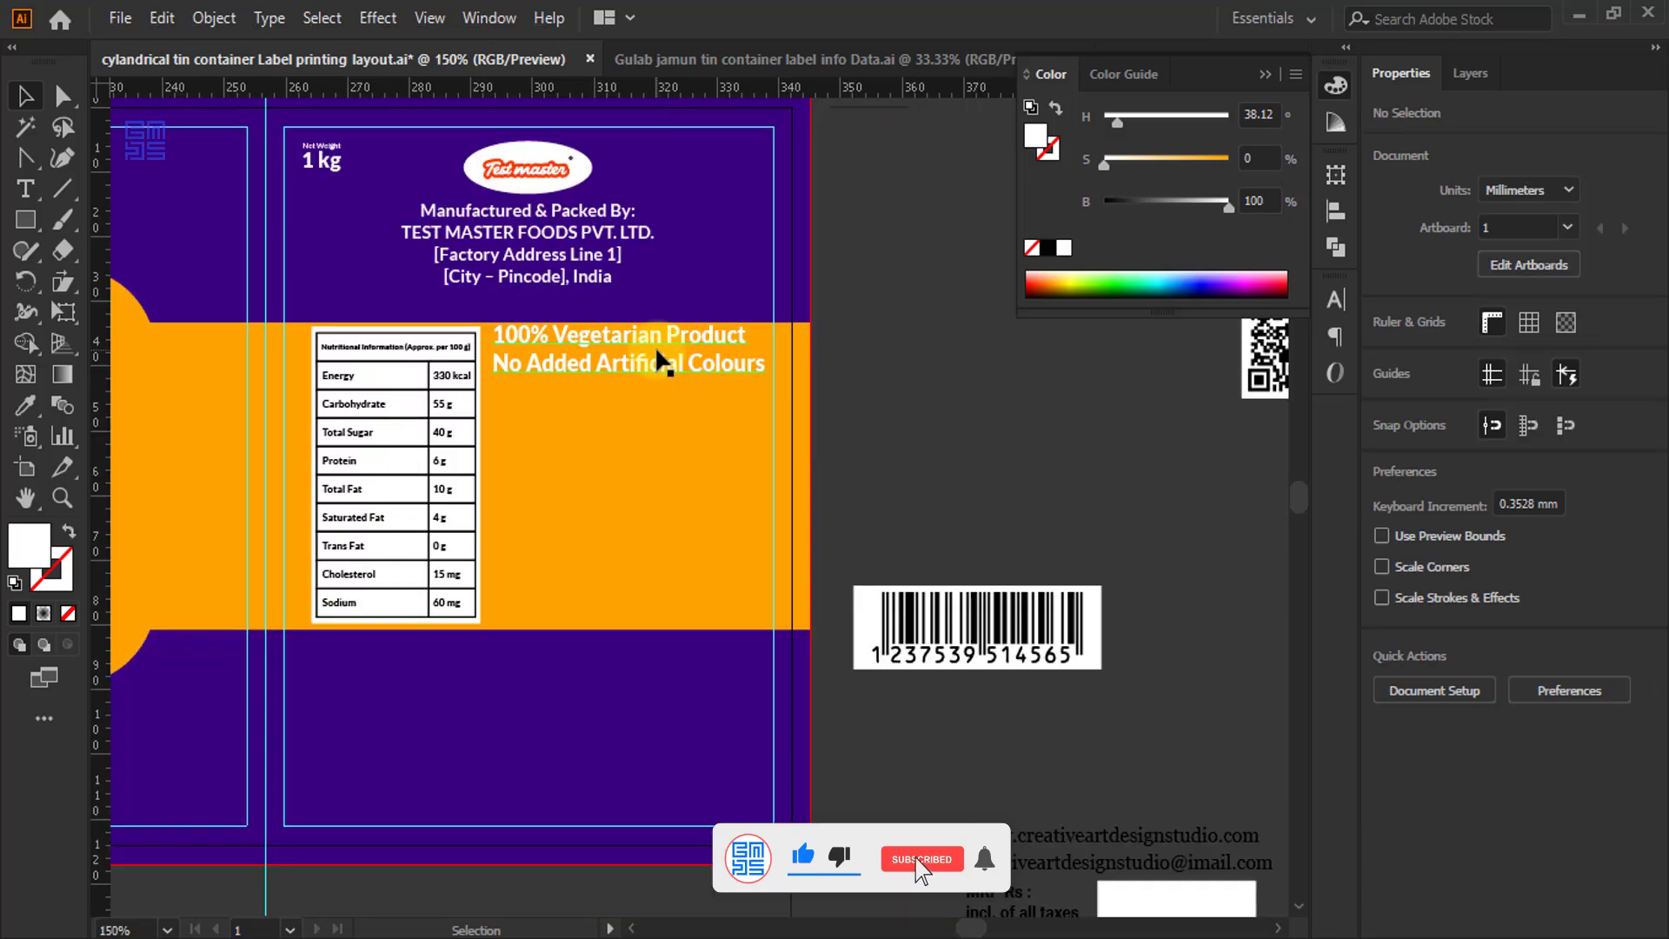
# - Move the QR code directly beneath the MADE IN INDIA text outside the label and color that text white
pyautogui.scroll(-1, 561, 415)
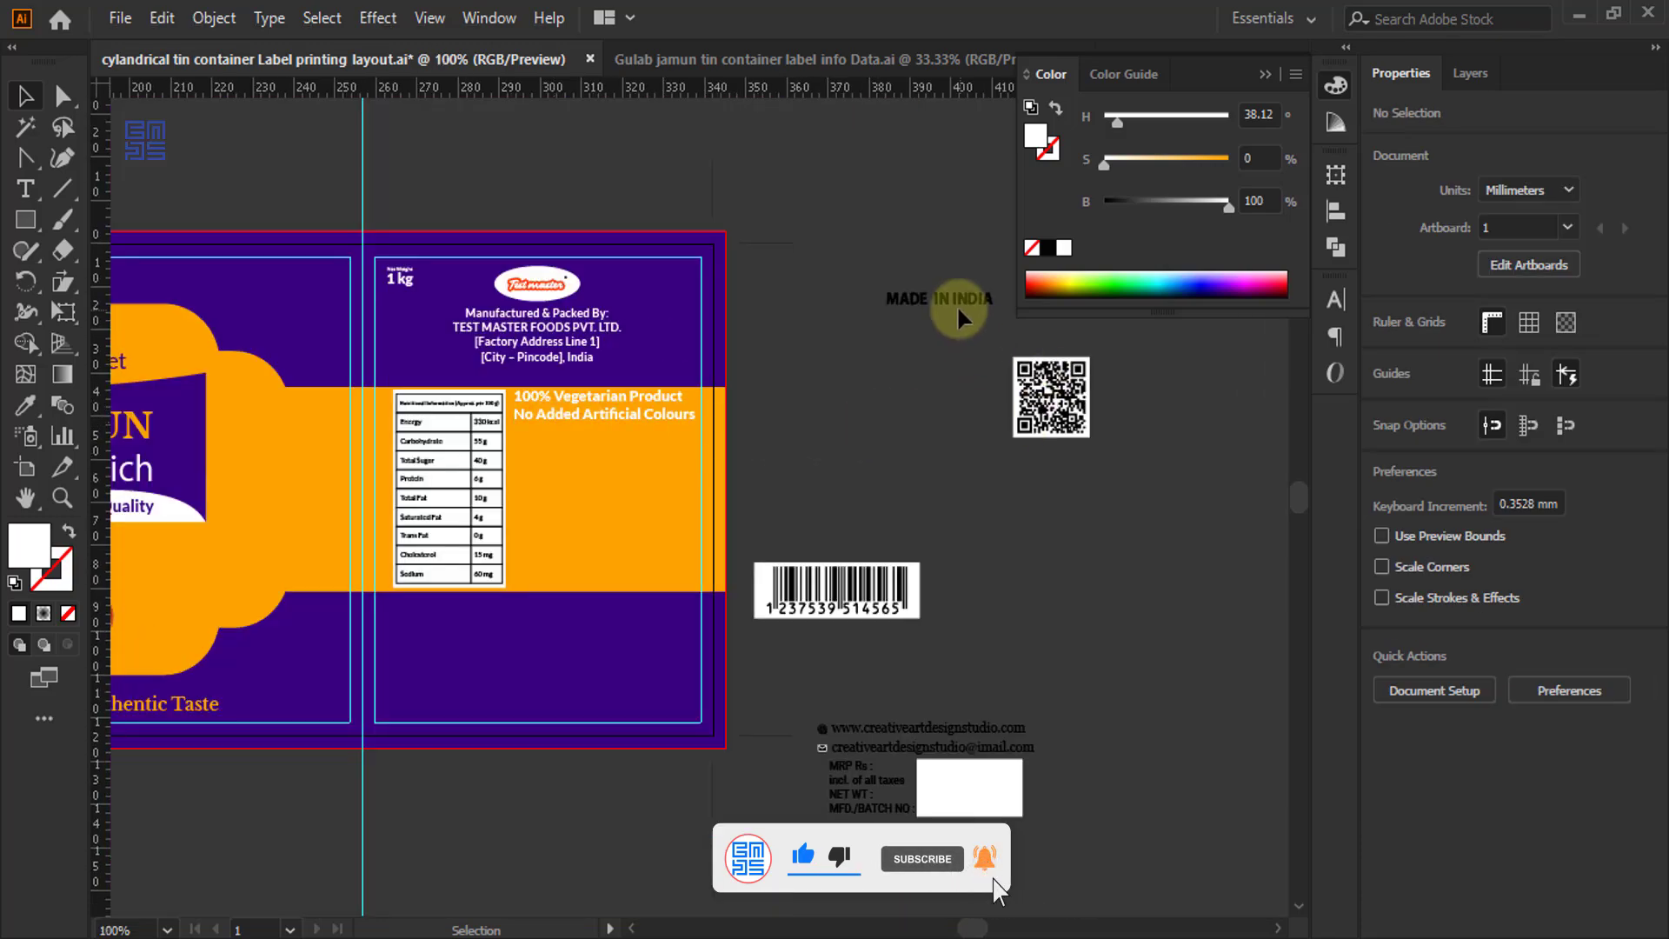
pyautogui.moveTo(956, 311); pyautogui.dragTo(845, 413)
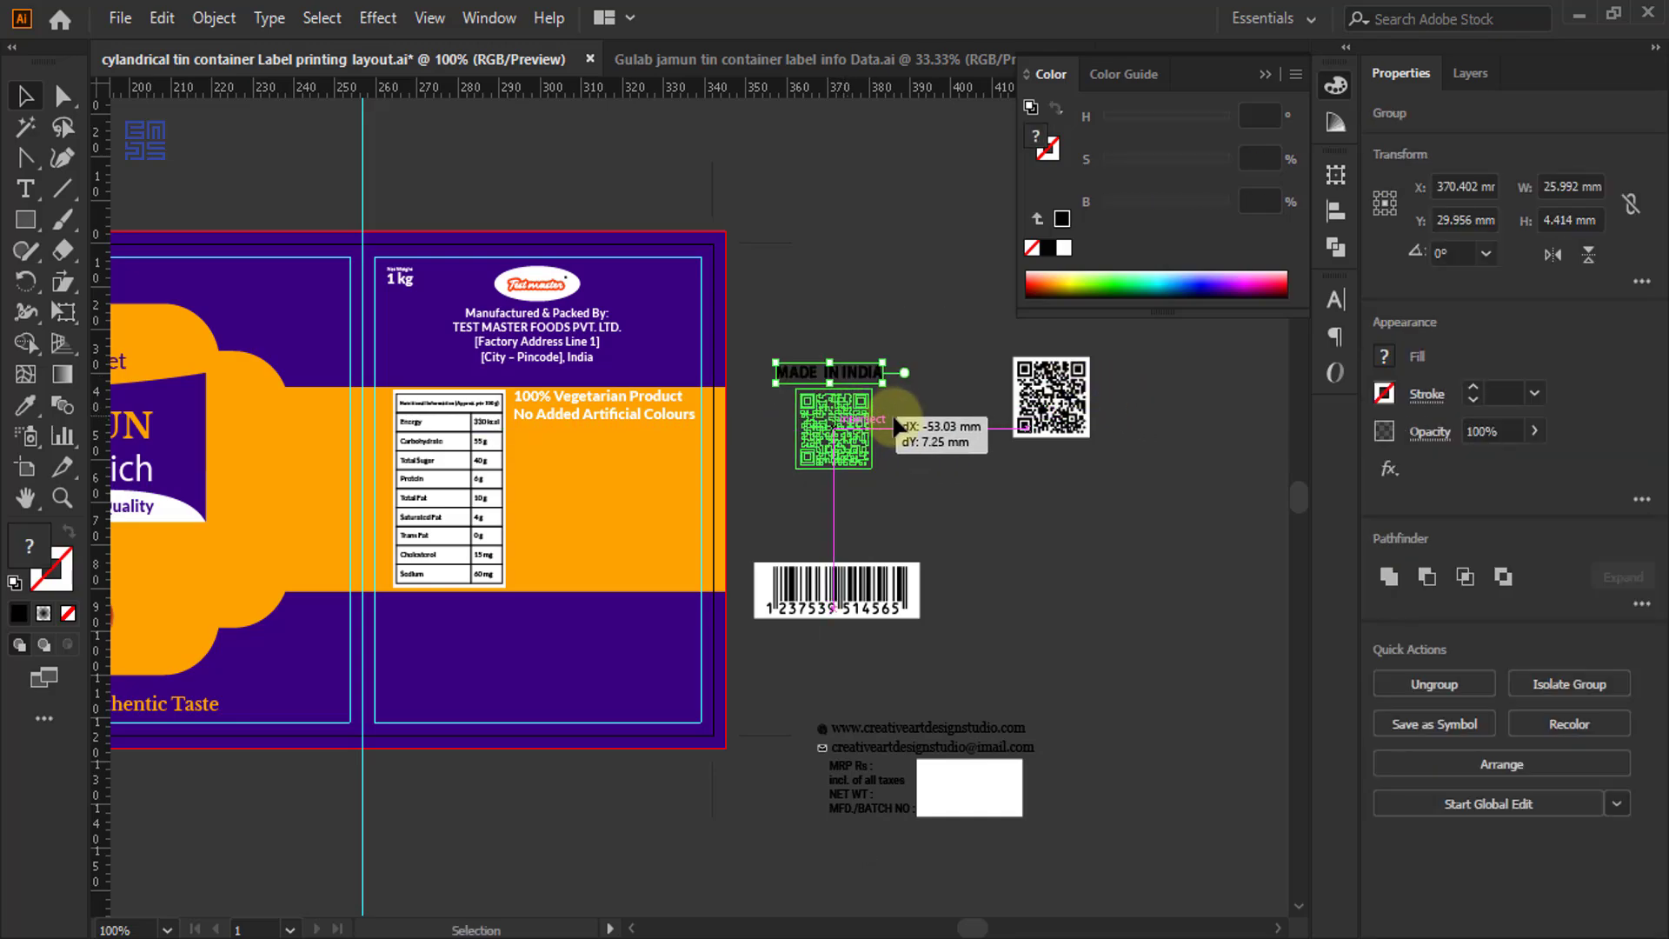
pyautogui.scroll(3, 894, 415)
pyautogui.click(856, 276)
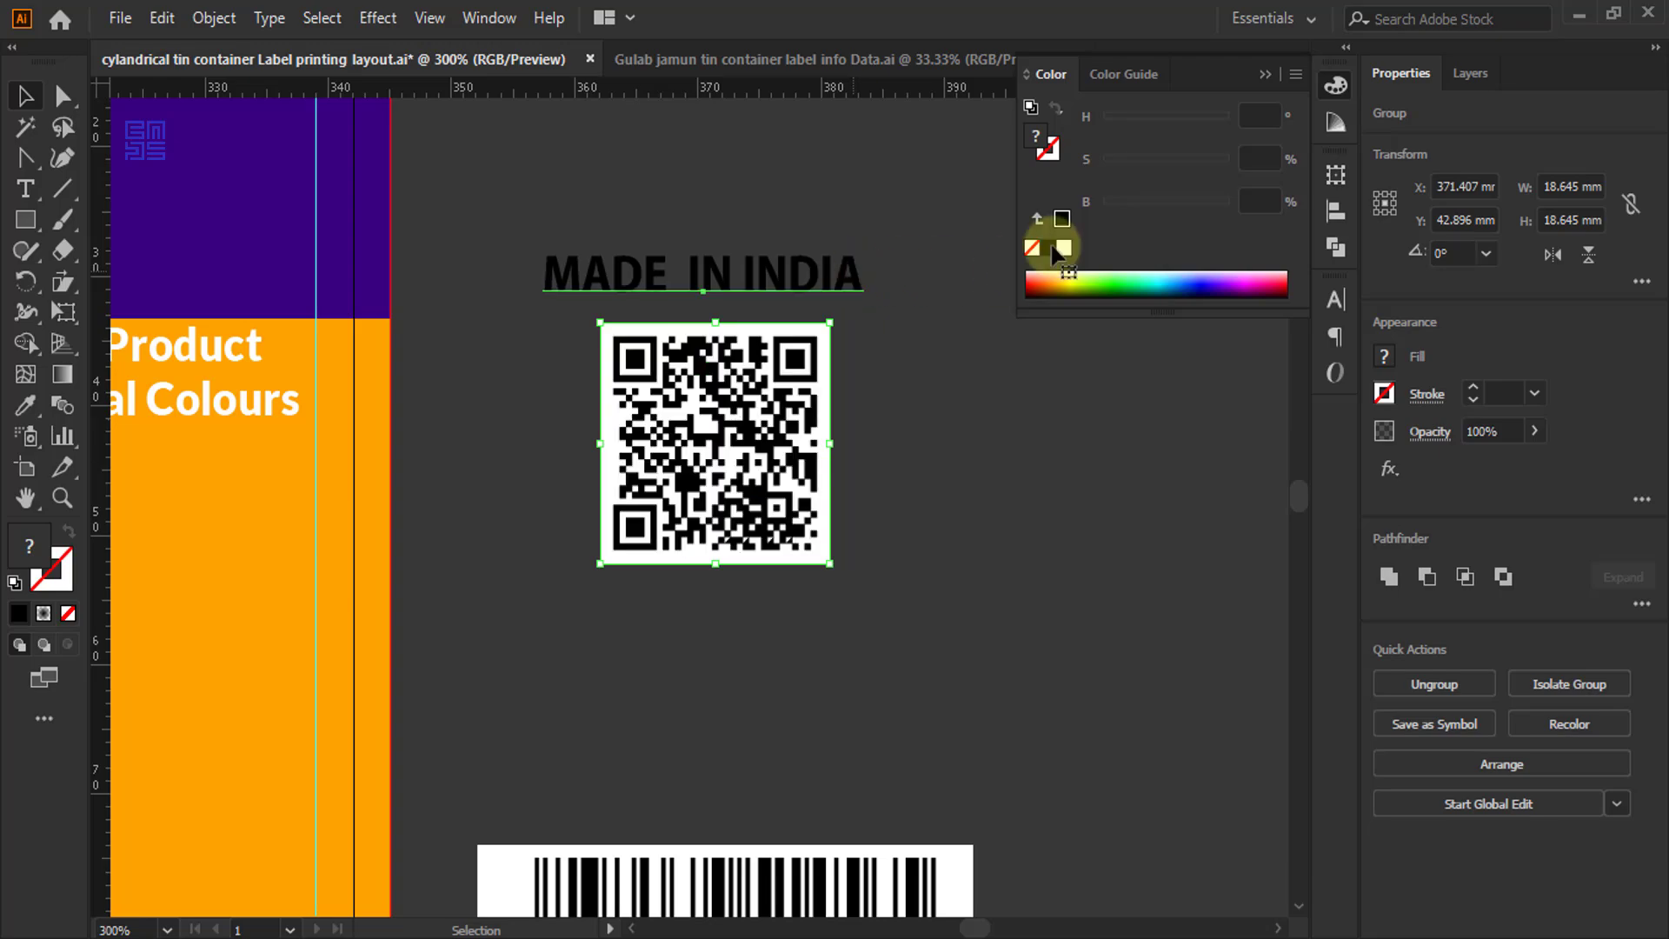
pyautogui.click(1064, 247)
# - Center the MADE IN INDIA text horizontally over the QR code and group the two
pyautogui.keyDown('shift'); pyautogui.click(749, 517); pyautogui.keyUp('shift')
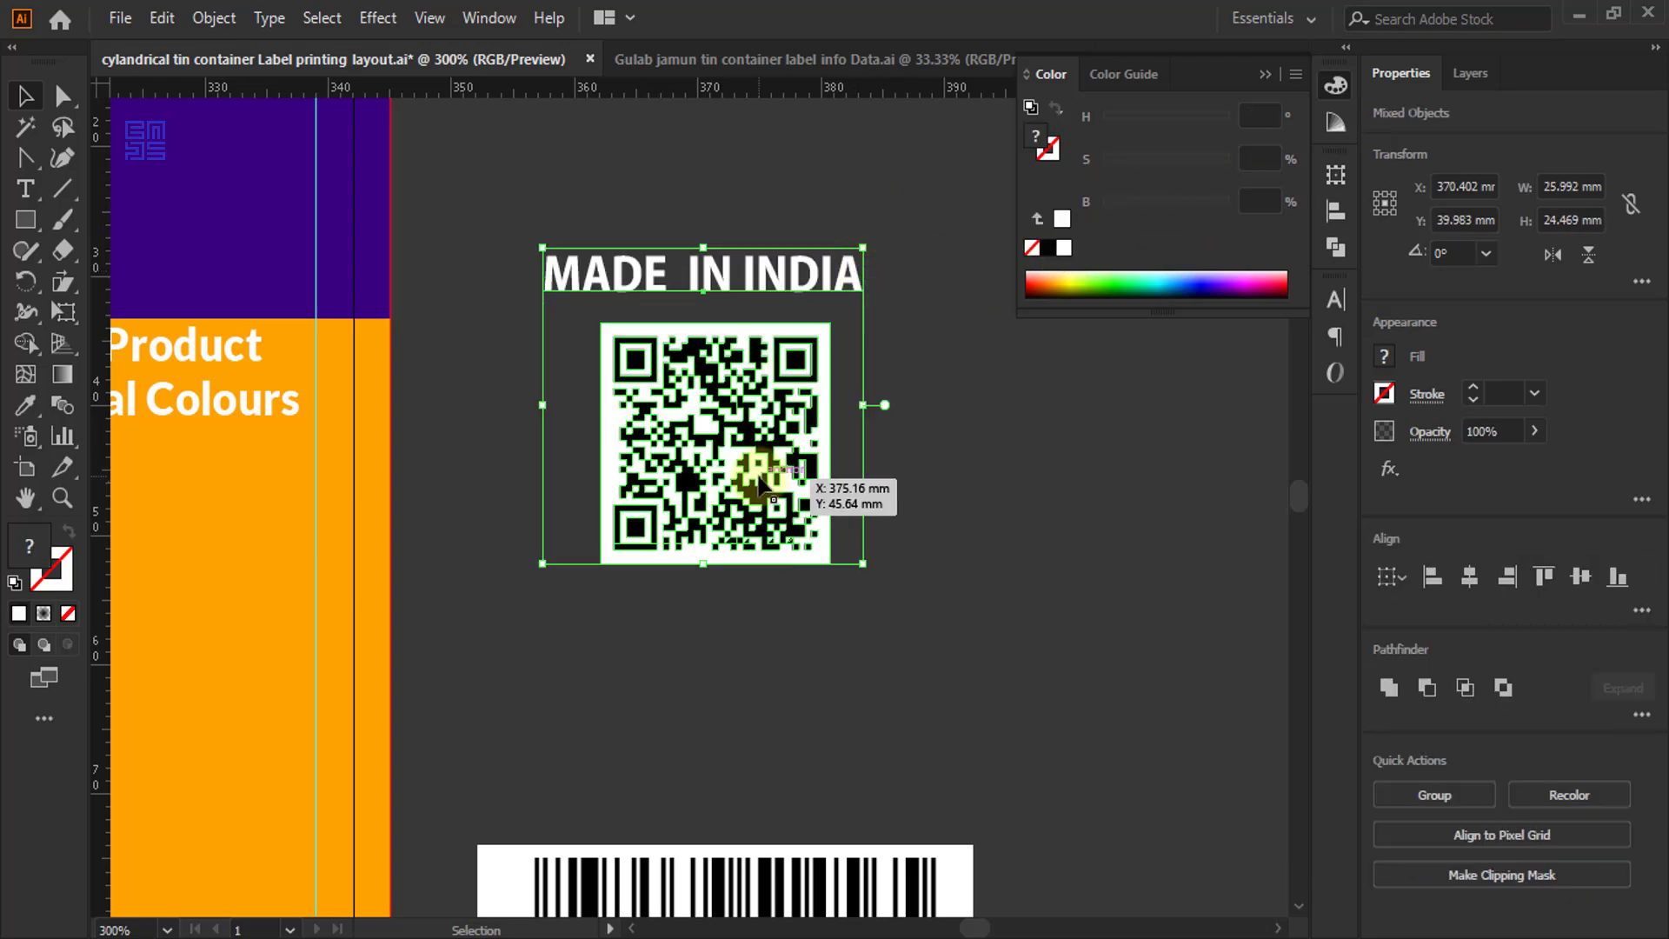
pyautogui.click(1469, 576)
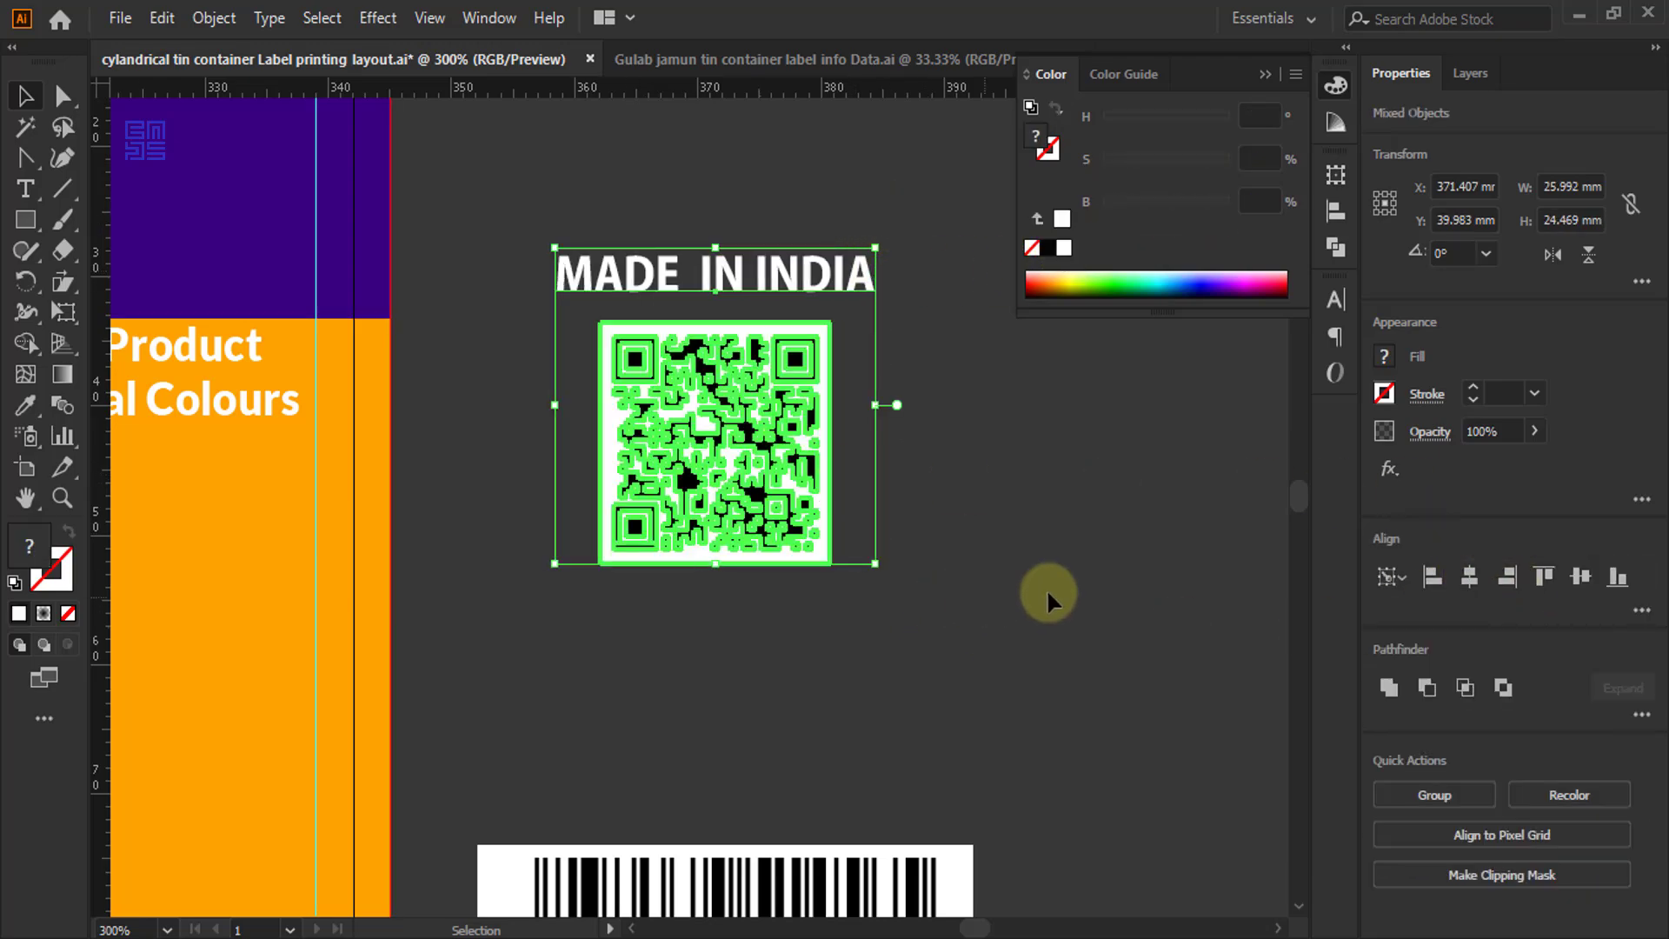
pyautogui.scroll(-3, 1092, 586)
pyautogui.hotkey('ctrl', 'g')
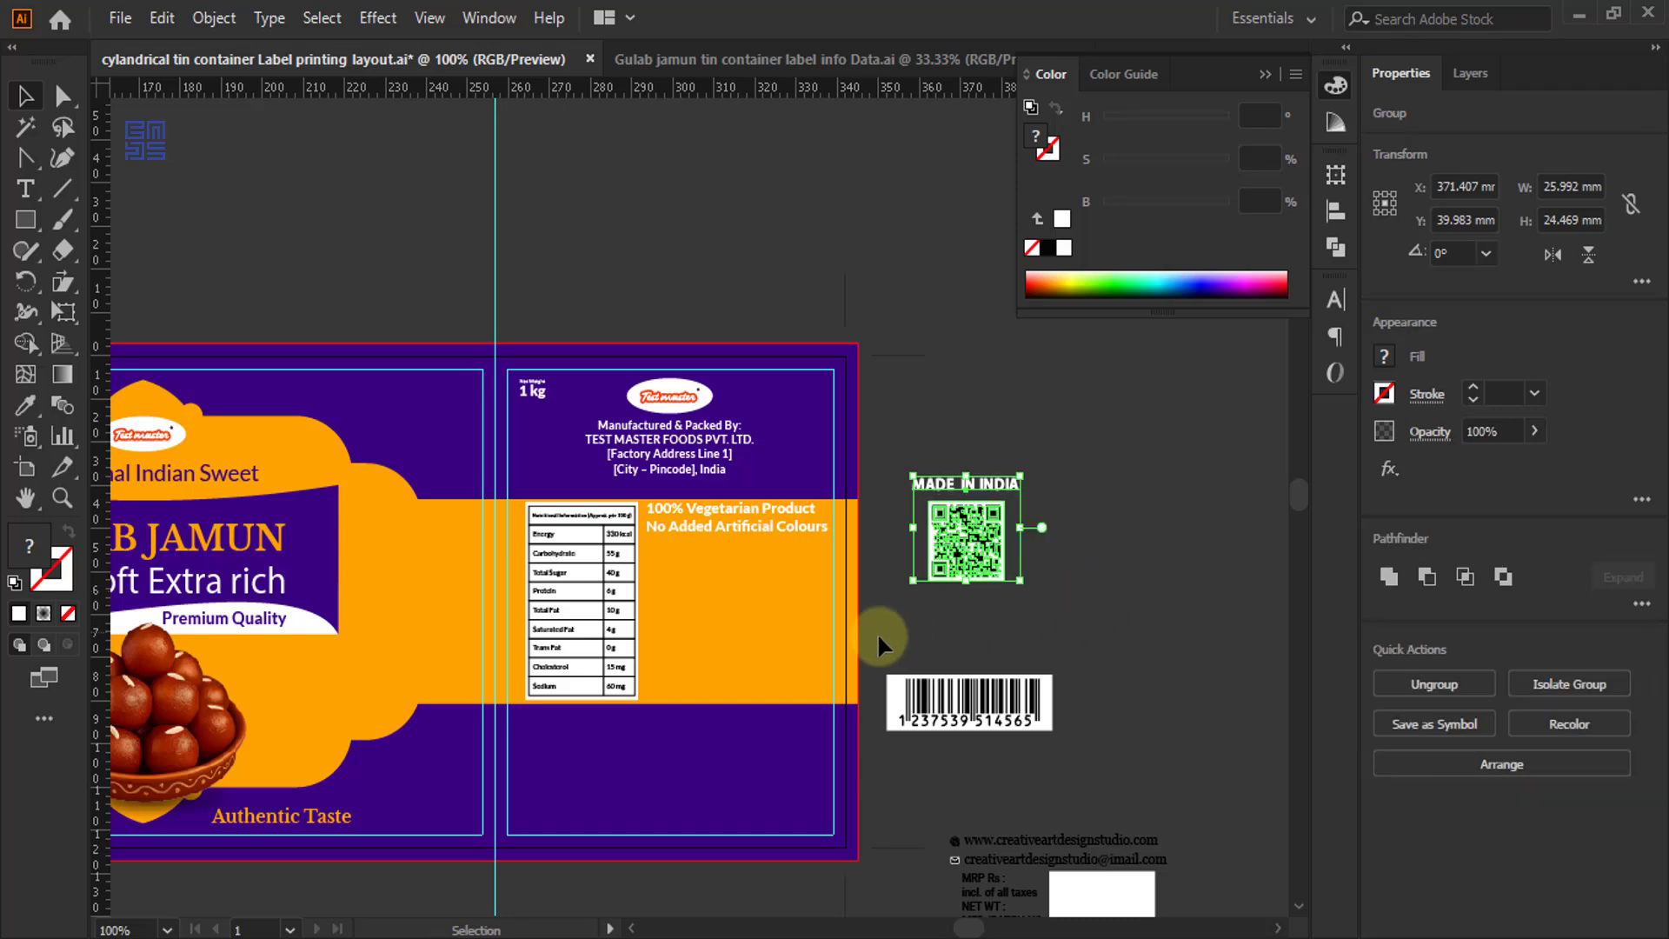
# - Place the MADE IN INDIA and QR code group on the orange band below the vegetarian claim text, centered horizontally with it
pyautogui.scroll(2, 878, 632)
pyautogui.moveTo(949, 567); pyautogui.dragTo(794, 600)
pyautogui.moveTo(685, 567); pyautogui.dragTo(595, 606)
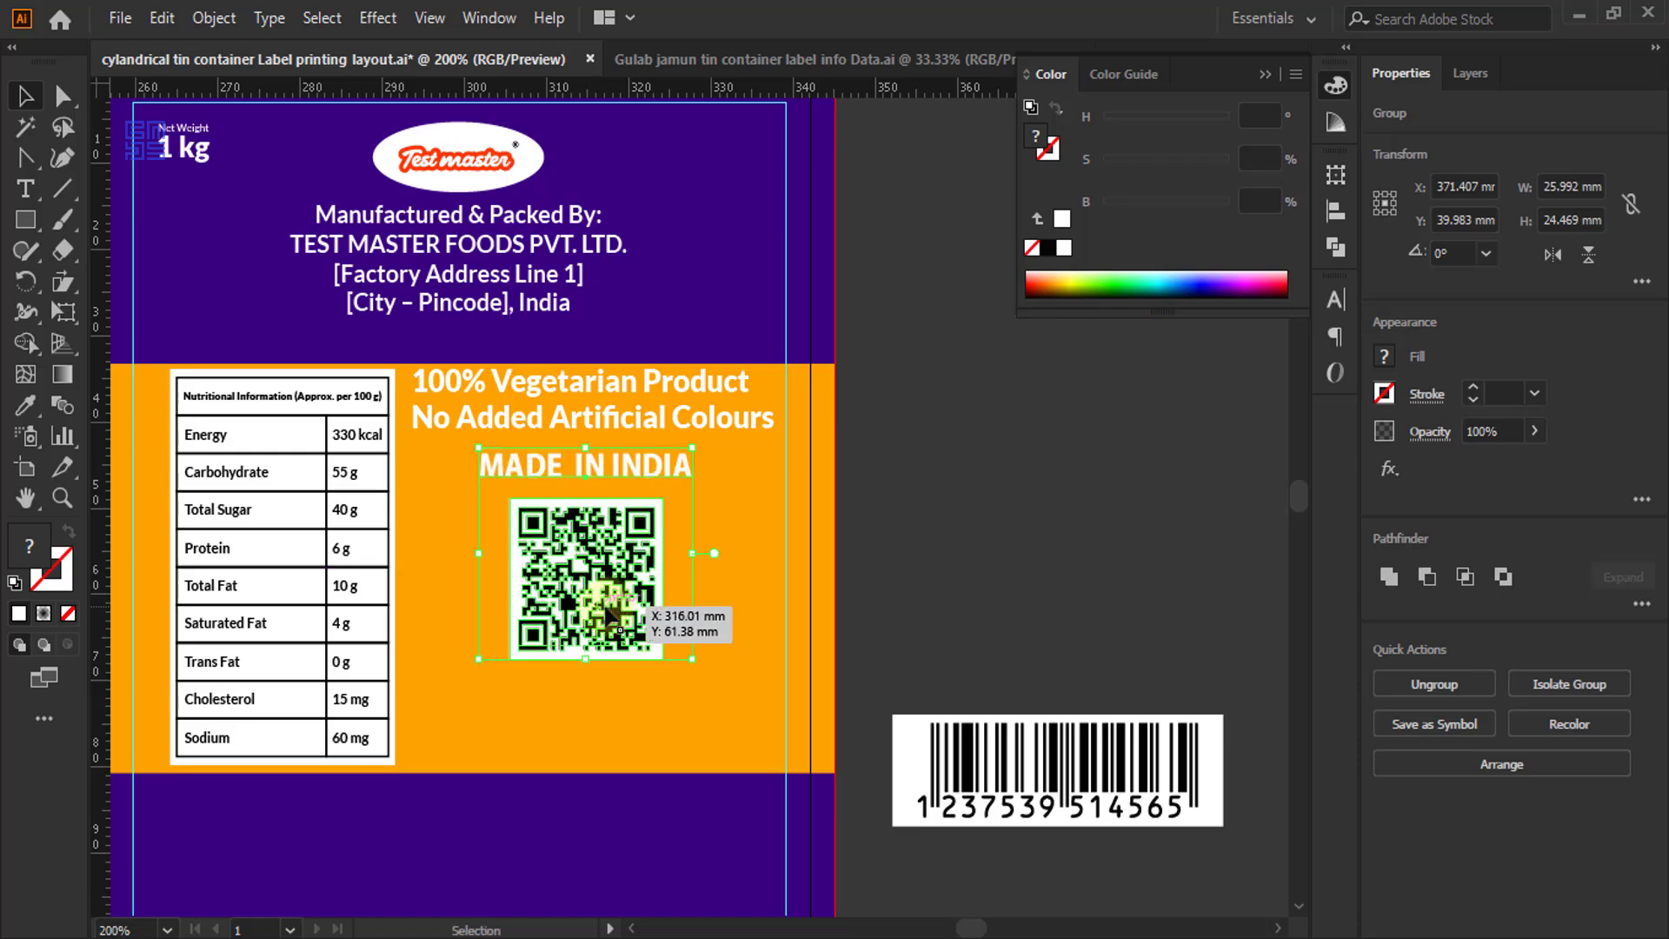
pyautogui.keyDown('shift'); pyautogui.click(722, 426); pyautogui.keyUp('shift')
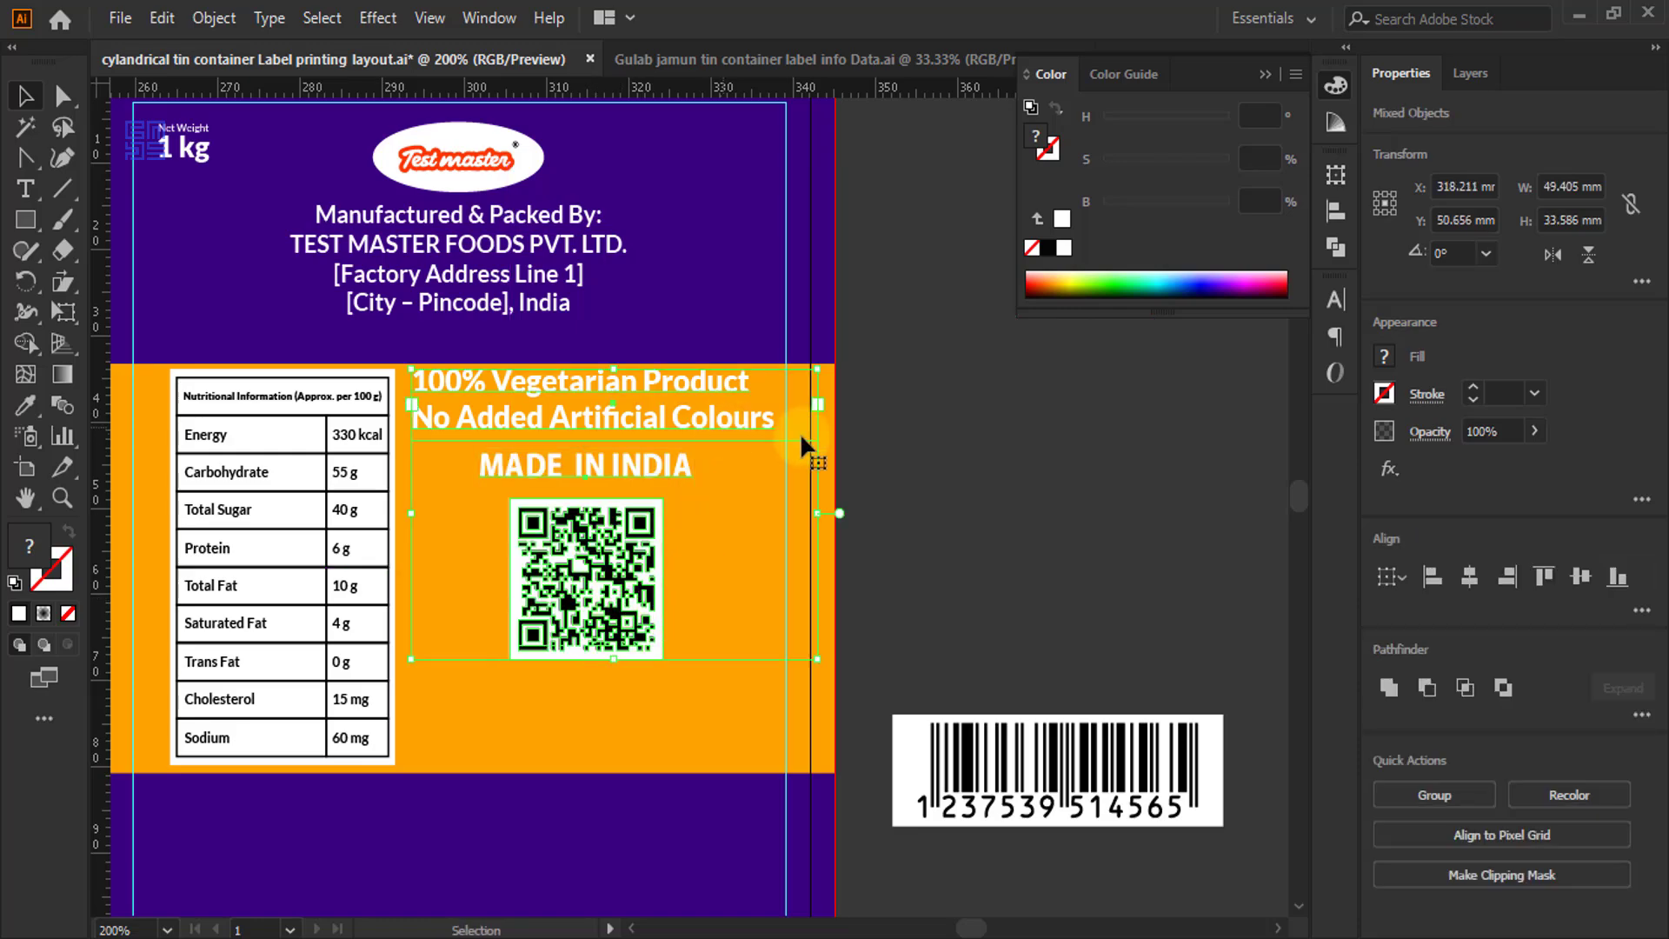
pyautogui.click(1469, 577)
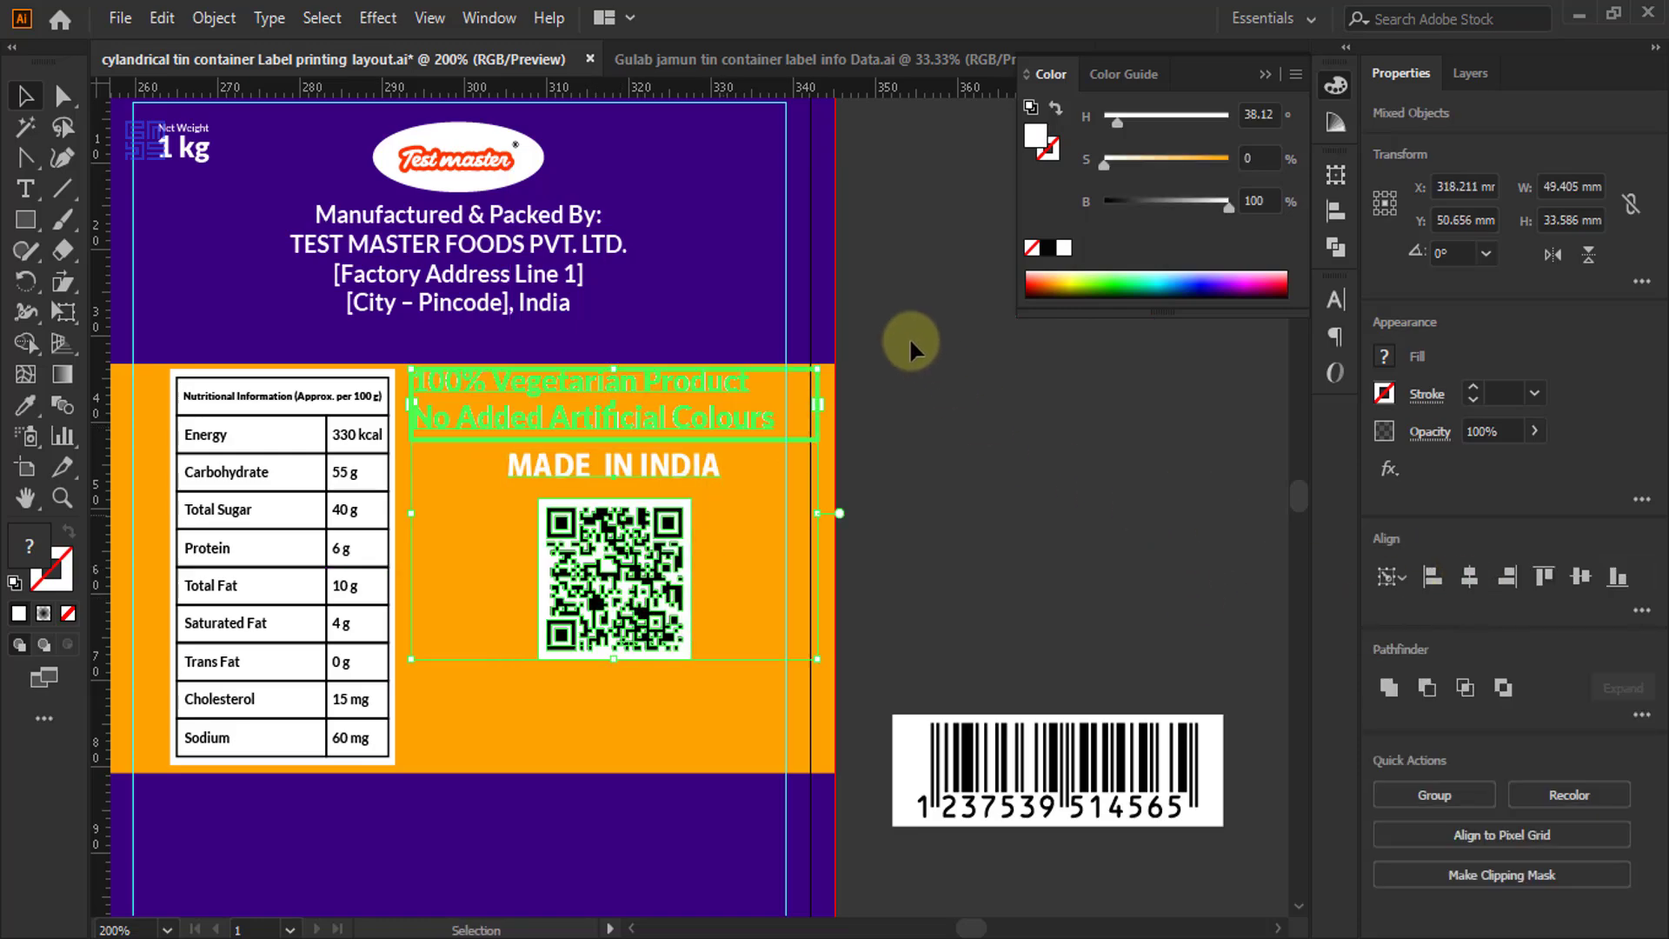
pyautogui.click(989, 414)
# - Place the barcode below the QR code, shrink it to about 30.2 × 9.7 mm and center it horizontally with the QR group
pyautogui.scroll(-3, 1061, 477)
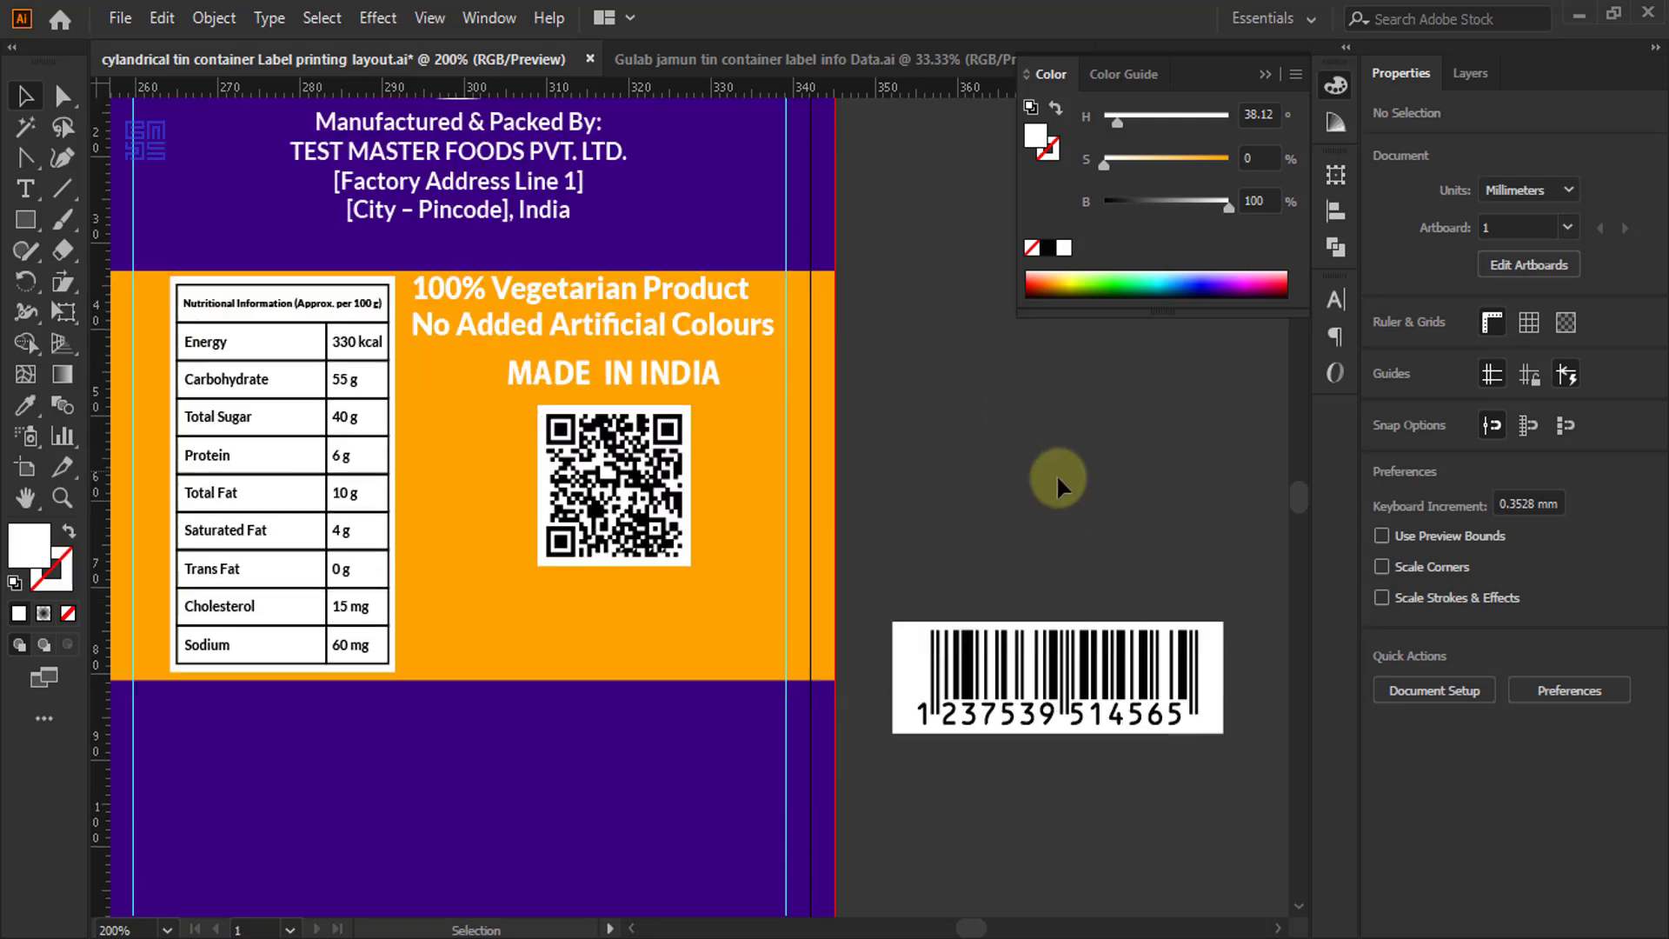
pyautogui.moveTo(921, 608); pyautogui.dragTo(643, 571)
pyautogui.moveTo(791, 519); pyautogui.dragTo(703, 537)
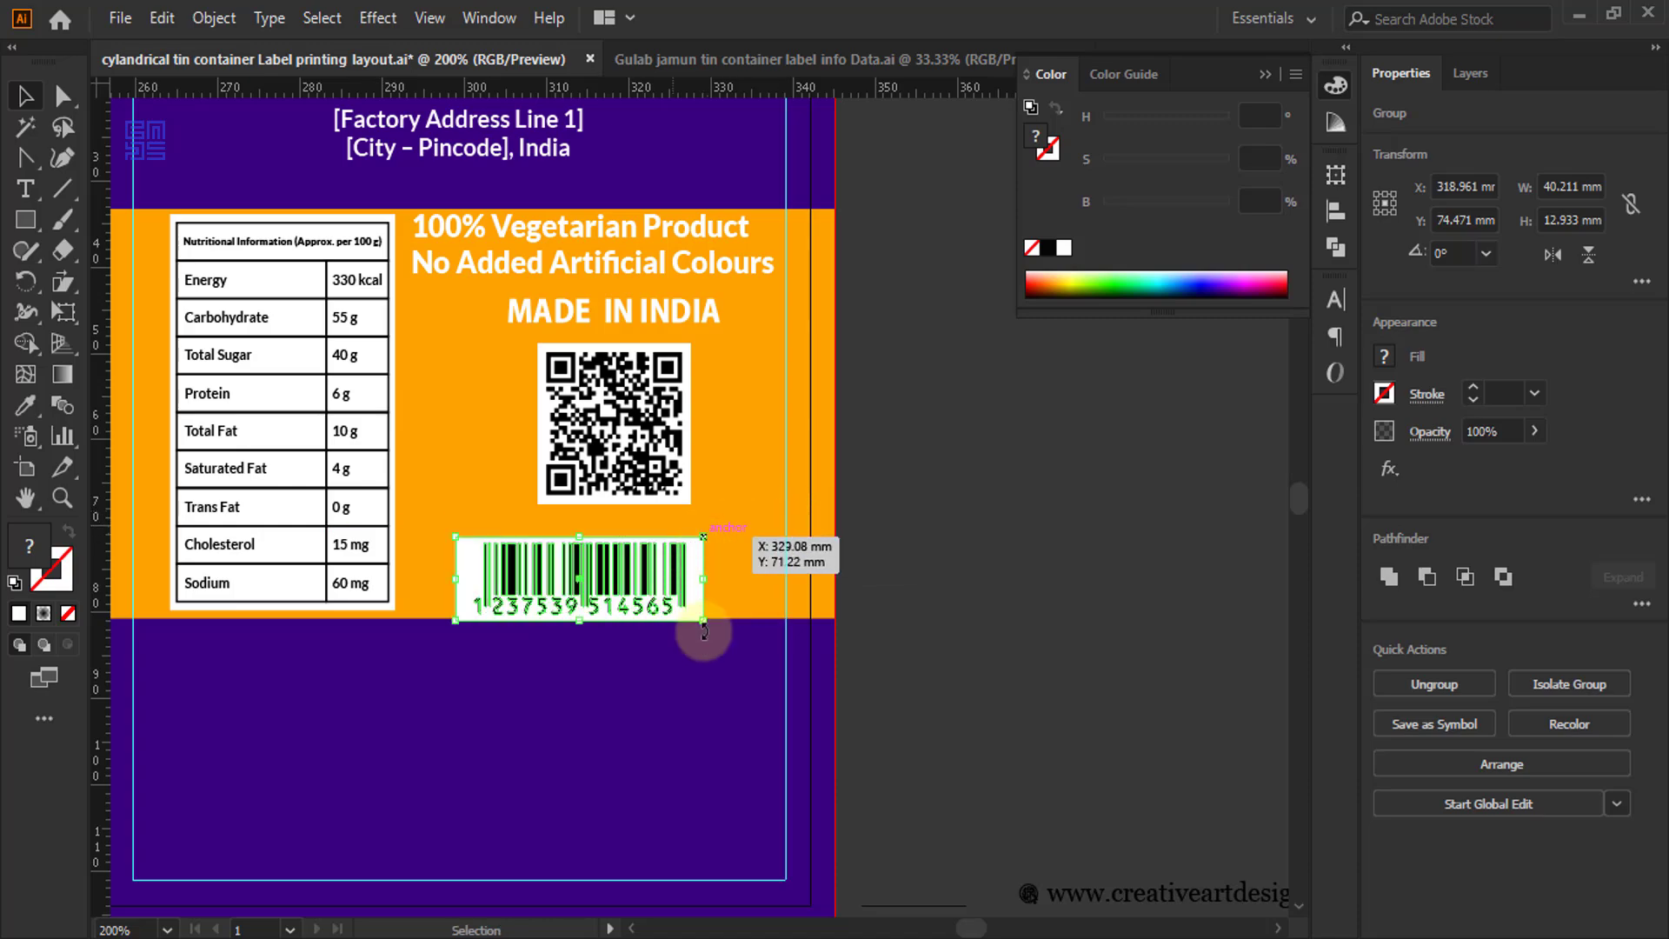
pyautogui.keyDown('shift'); pyautogui.click(643, 487); pyautogui.keyUp('shift')
pyautogui.click(1469, 578)
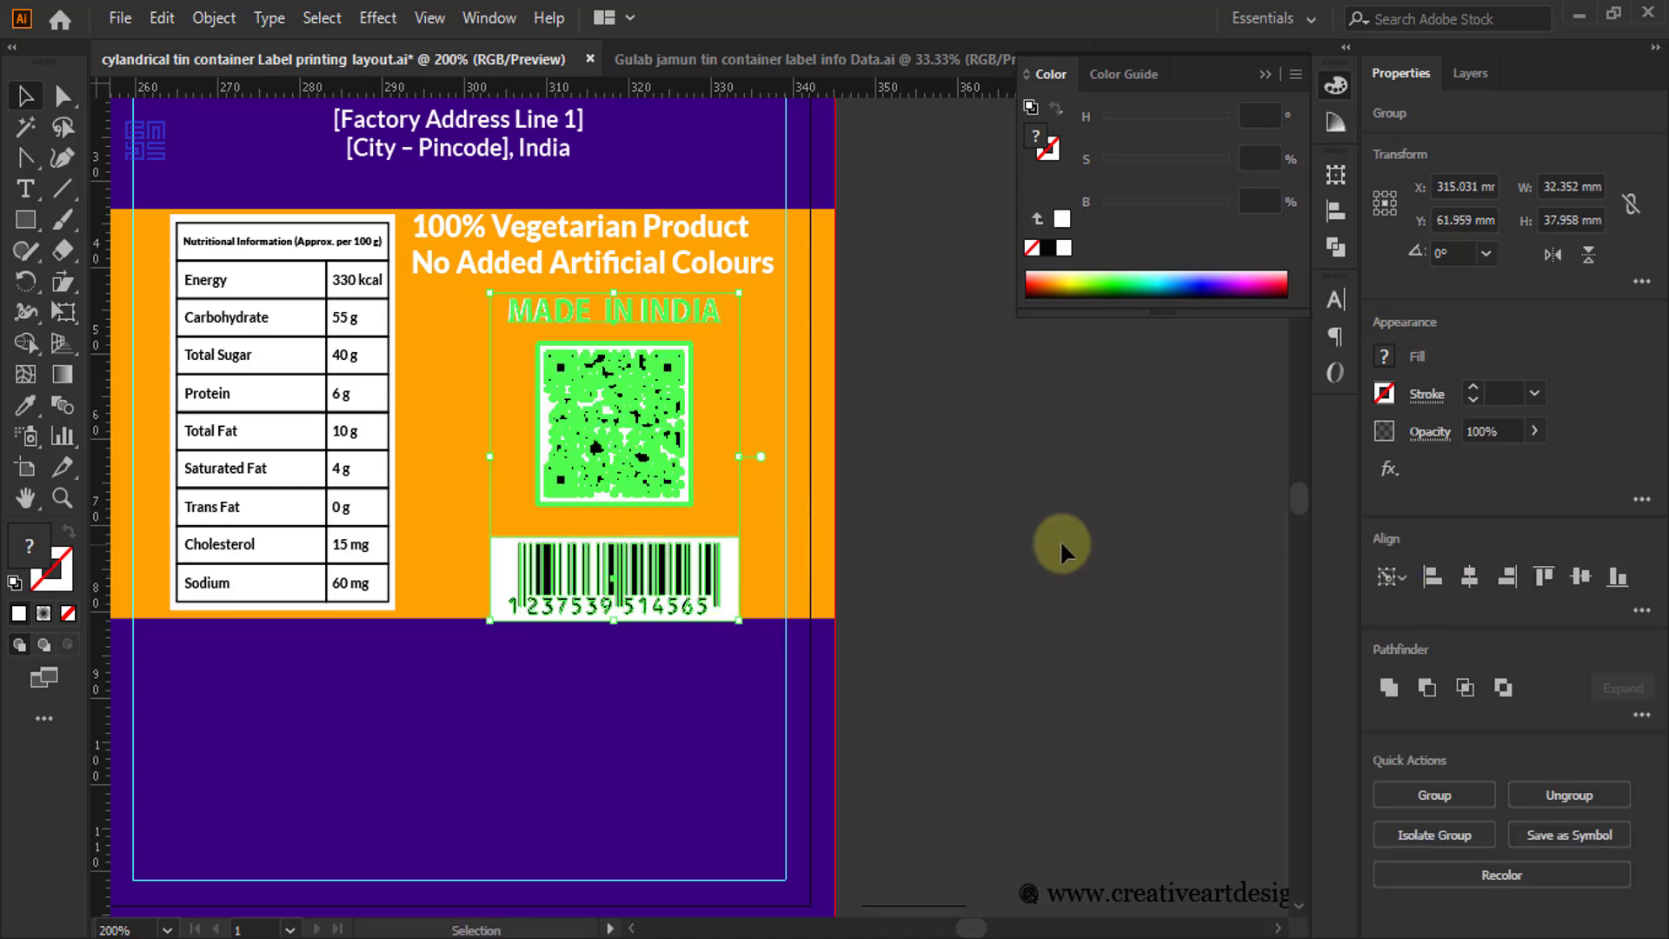
pyautogui.click(1060, 548)
# - Nudge the barcode up into the orange band and align its bottom edge with the nutrition table
pyautogui.click(644, 595)
pyautogui.press('Up')
pyautogui.press('Up')
pyautogui.press('Up')
pyautogui.press('Up')
pyautogui.press('Up')
pyautogui.press('Up')
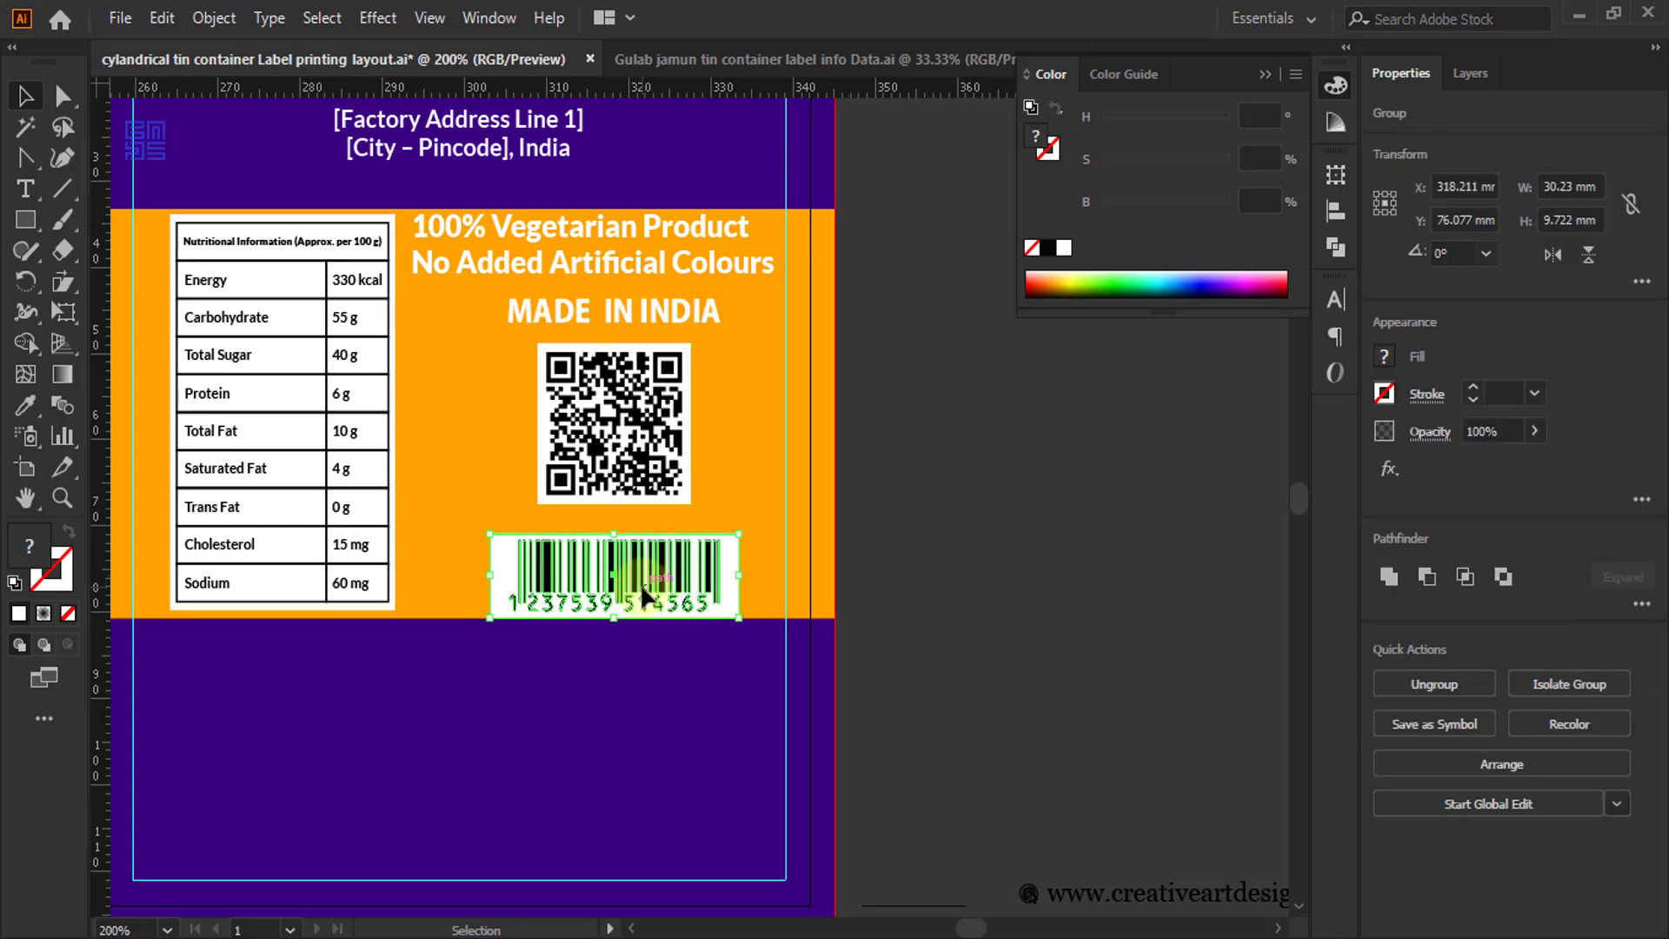
pyautogui.keyDown('shift'); pyautogui.click(323, 504); pyautogui.keyUp('shift')
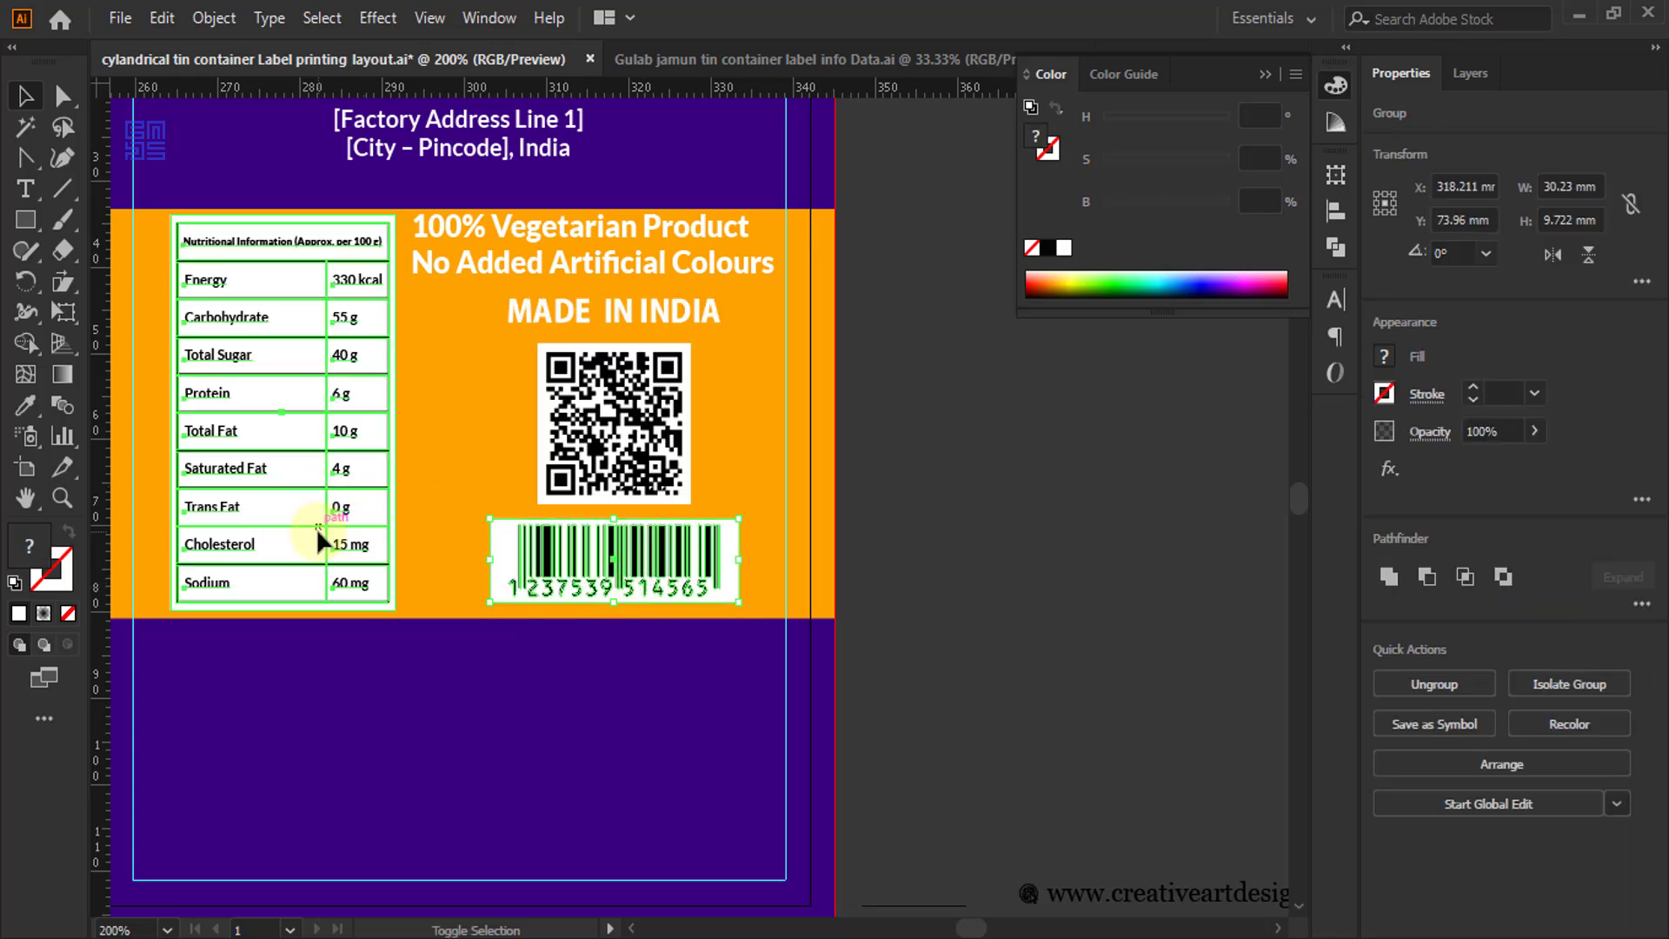
pyautogui.click(1617, 578)
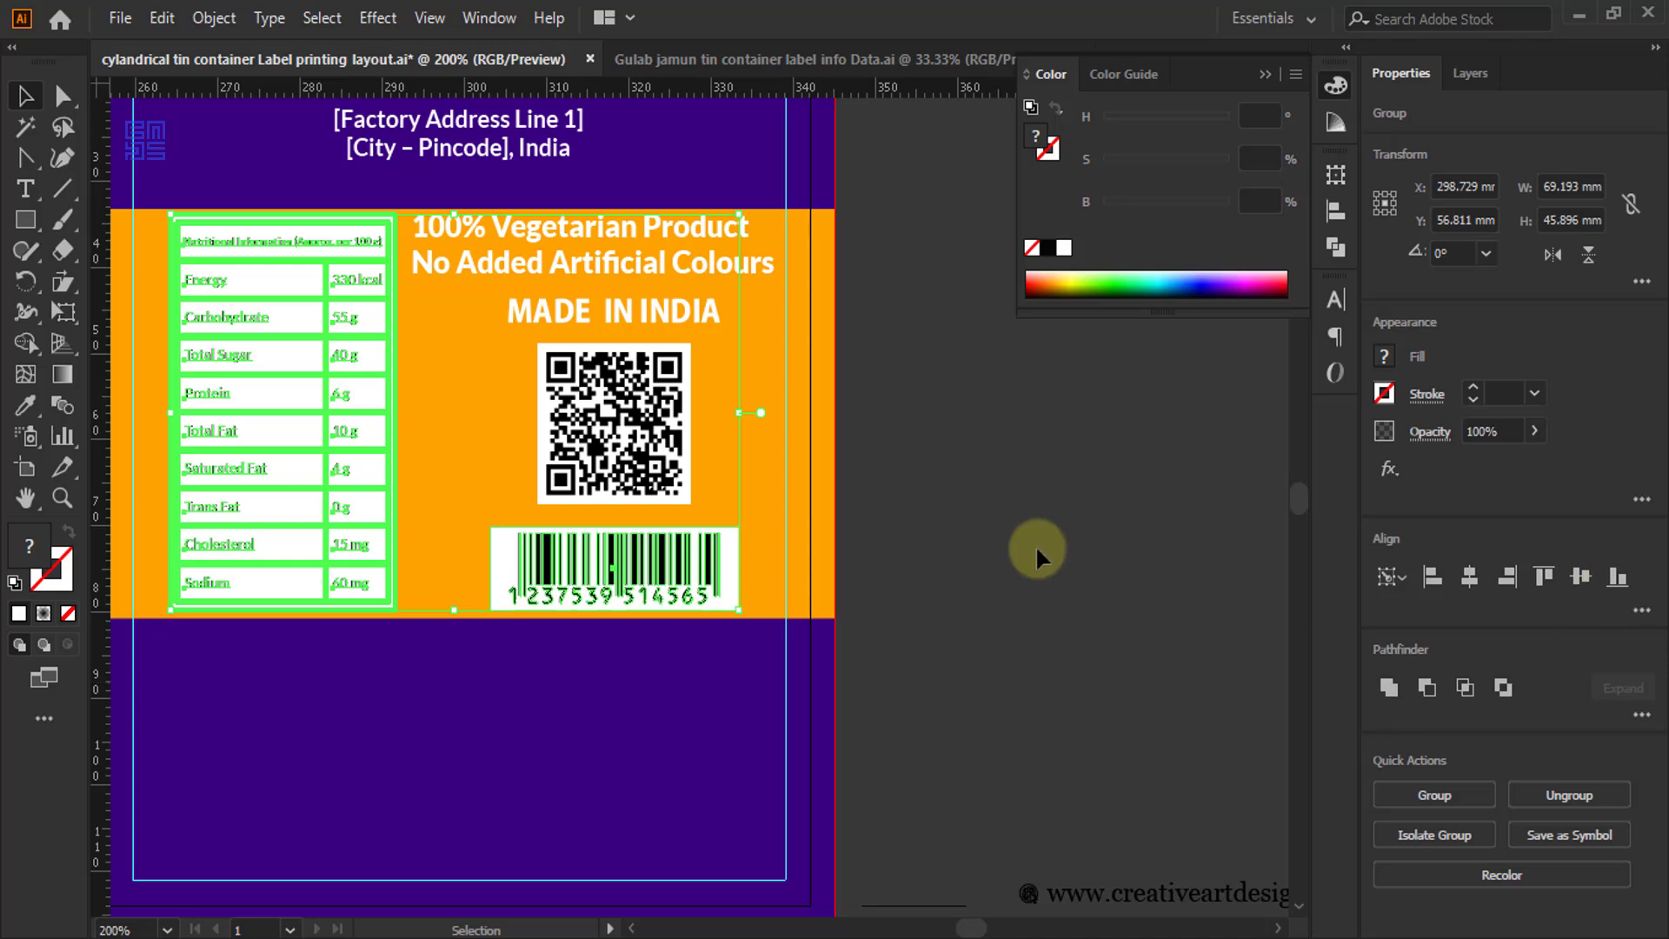
pyautogui.click(929, 487)
# - Try to color the whole website and e-mail group, including its icons, white
pyautogui.scroll(-2, 928, 488)
pyautogui.scroll(-2, 930, 474)
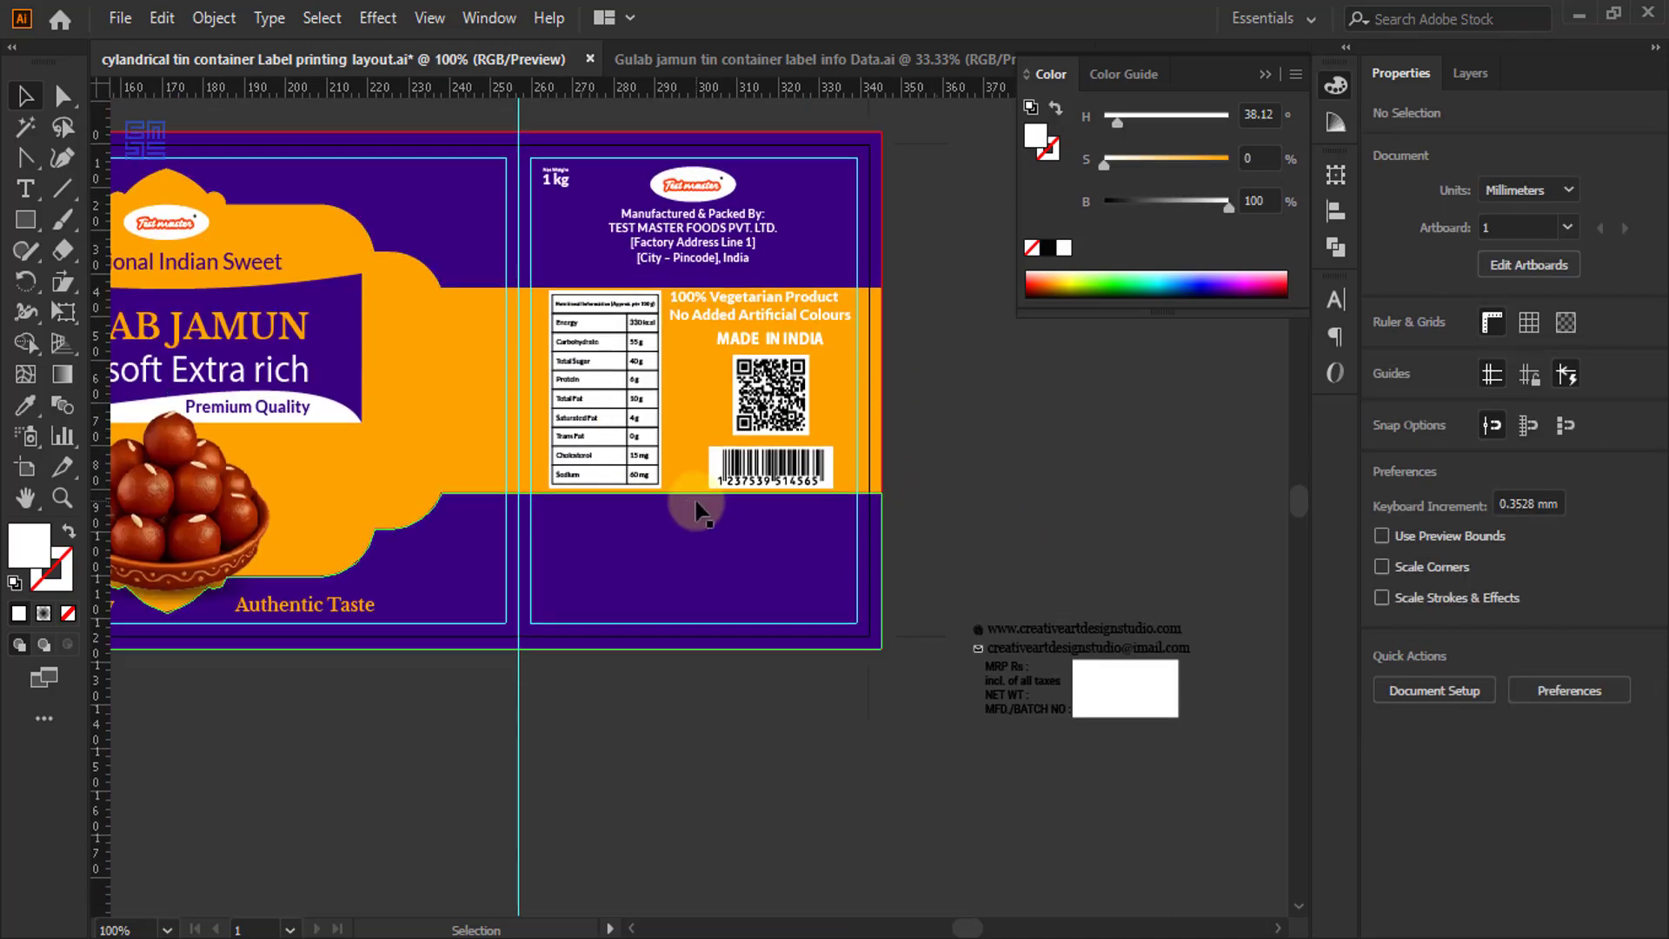
pyautogui.scroll(1, 1249, 674)
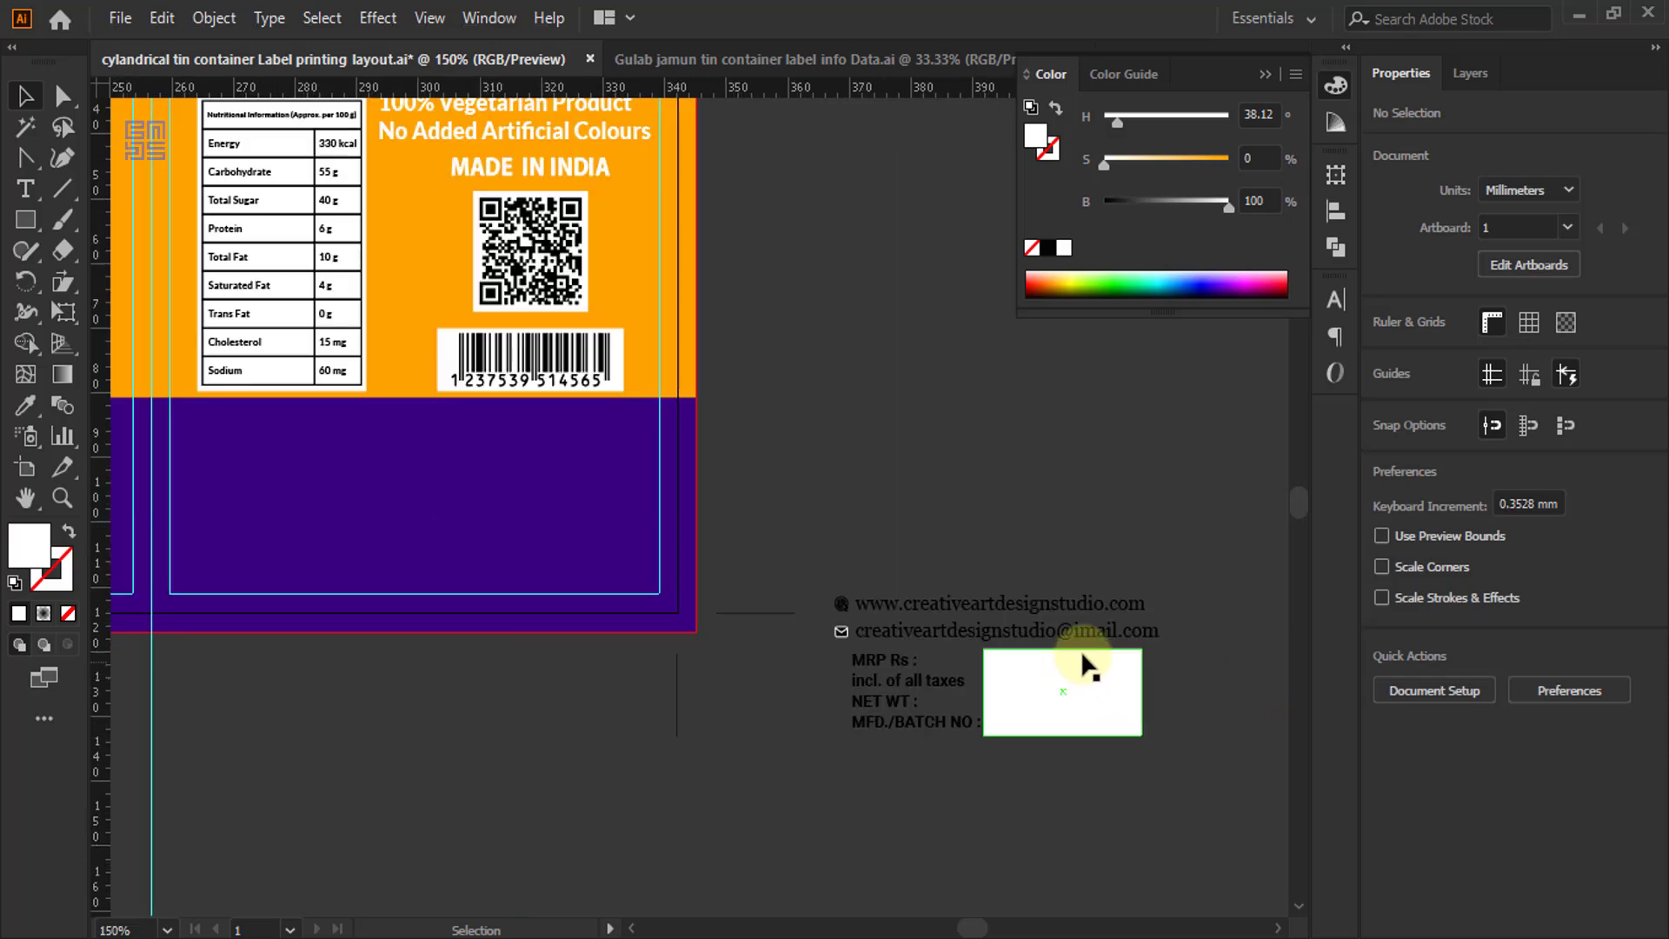
pyautogui.doubleClick(1063, 634)
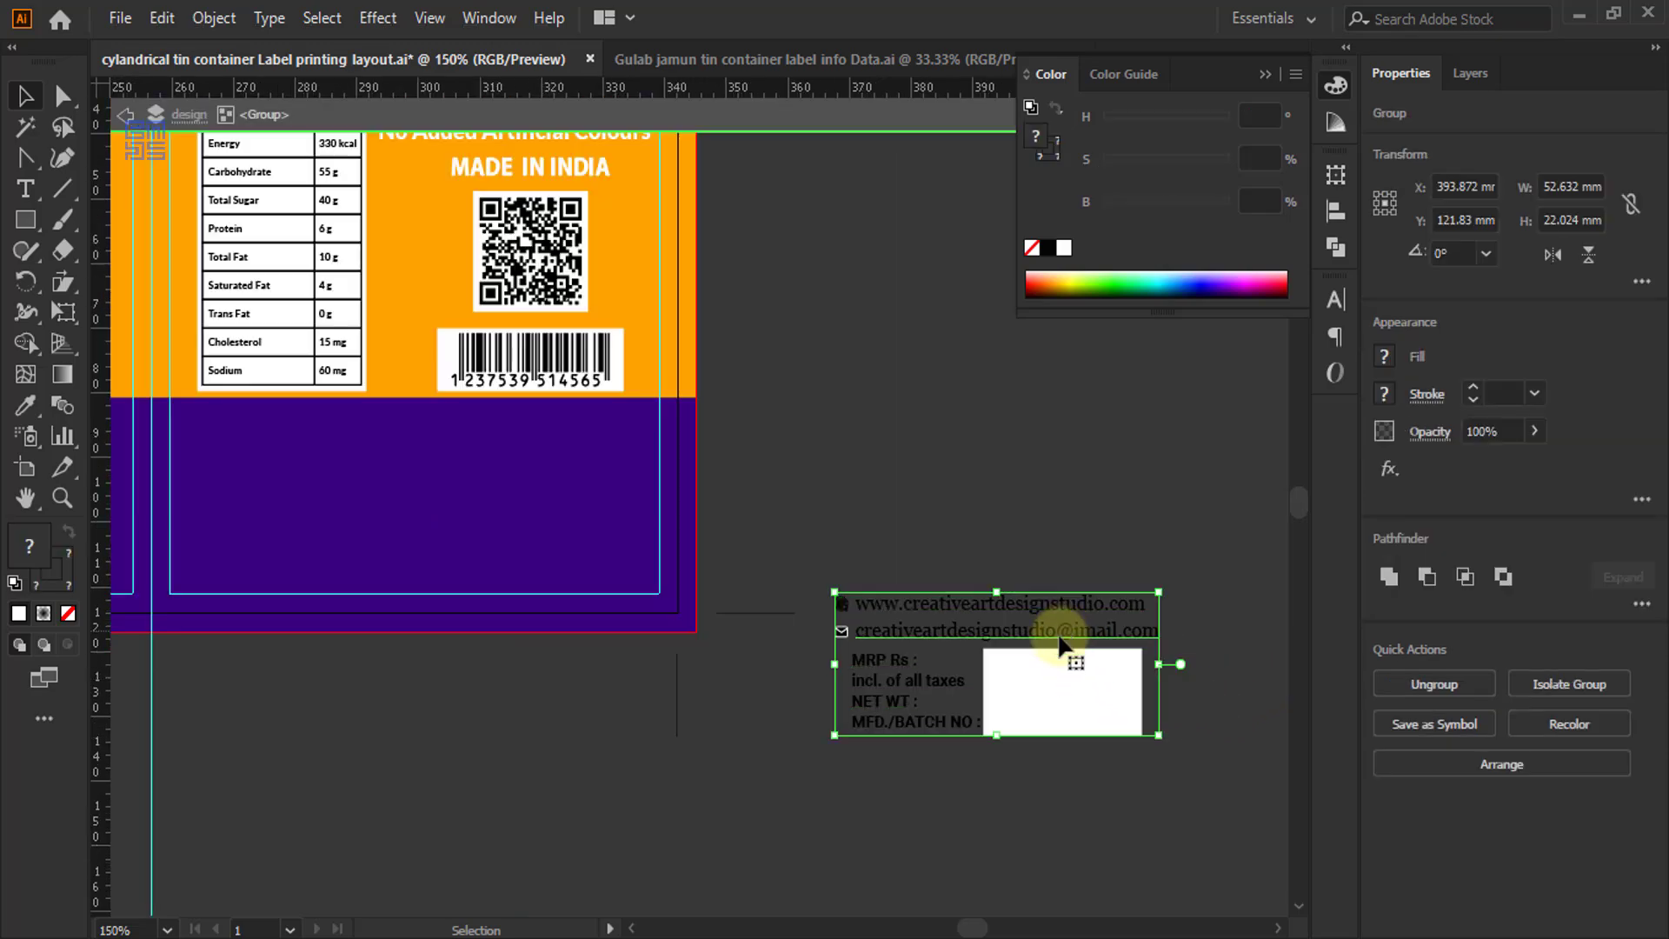
pyautogui.click(863, 559)
pyautogui.moveTo(933, 633); pyautogui.dragTo(935, 639)
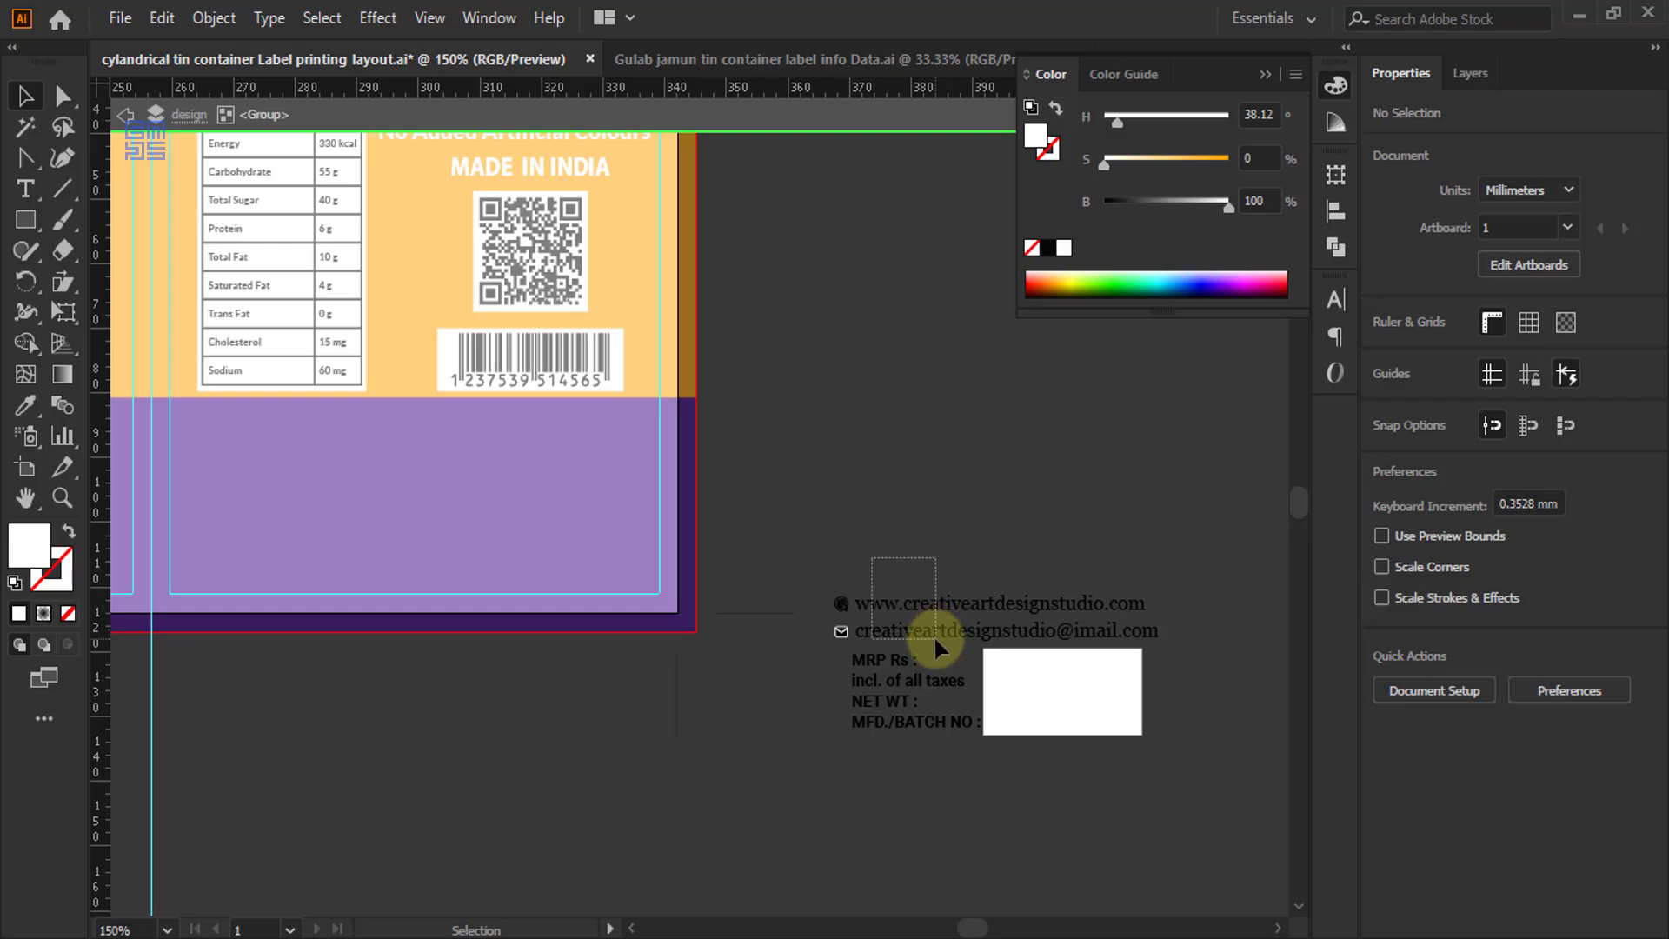
pyautogui.click(1062, 249)
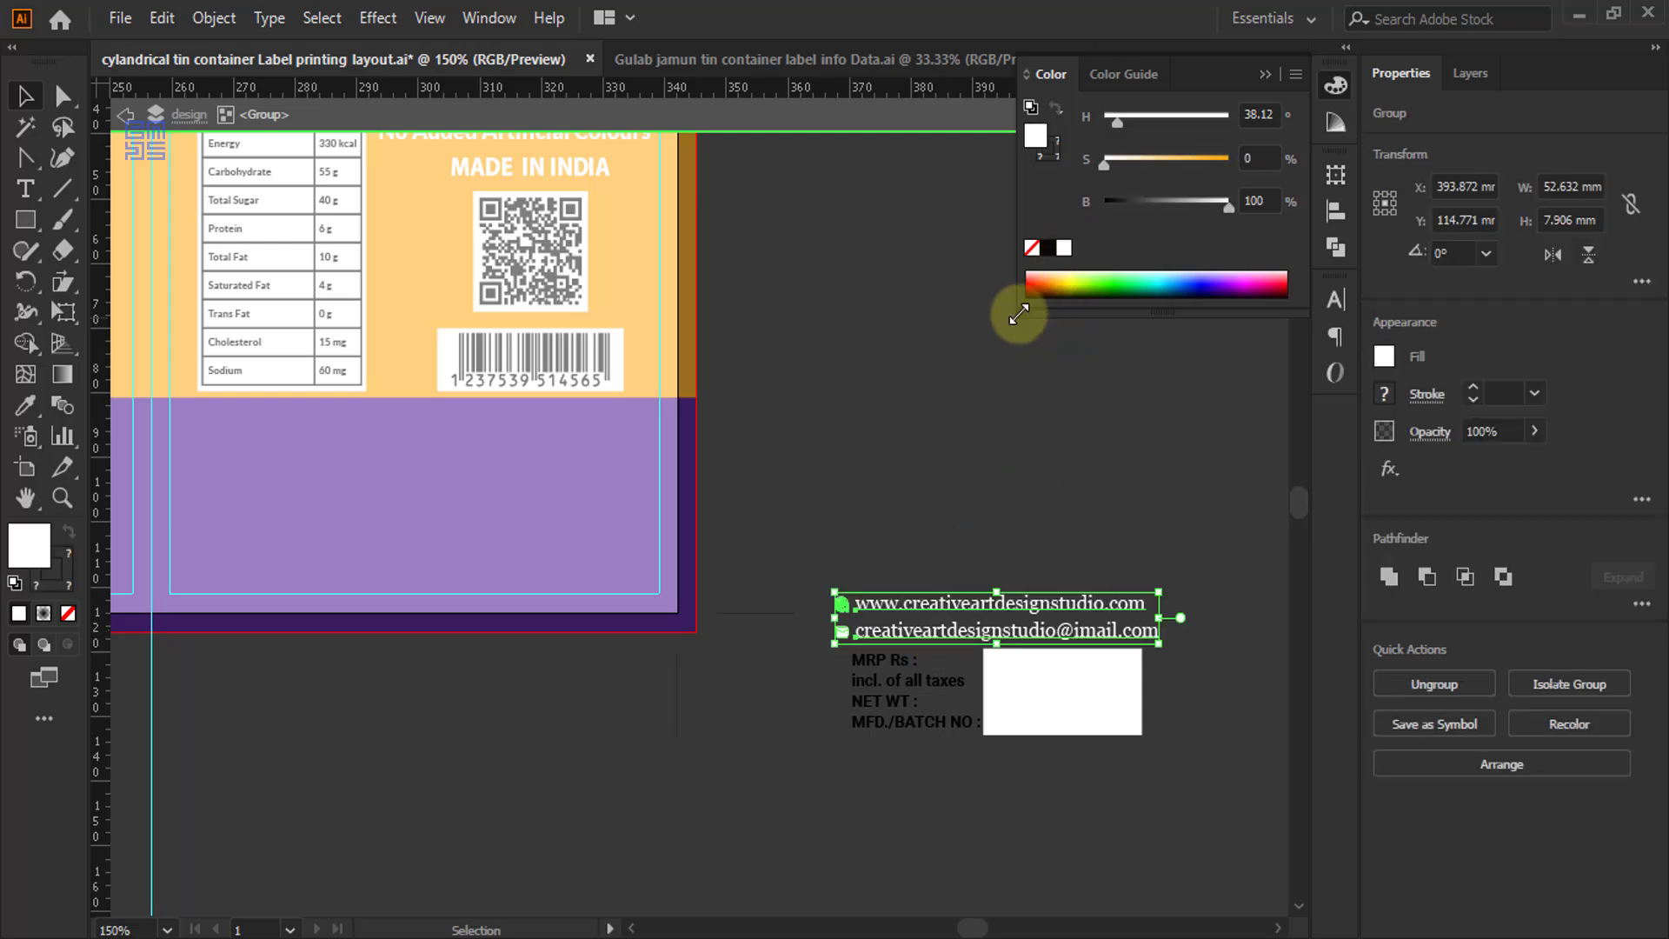
pyautogui.click(970, 389)
pyautogui.hotkey('ctrl', 'z')
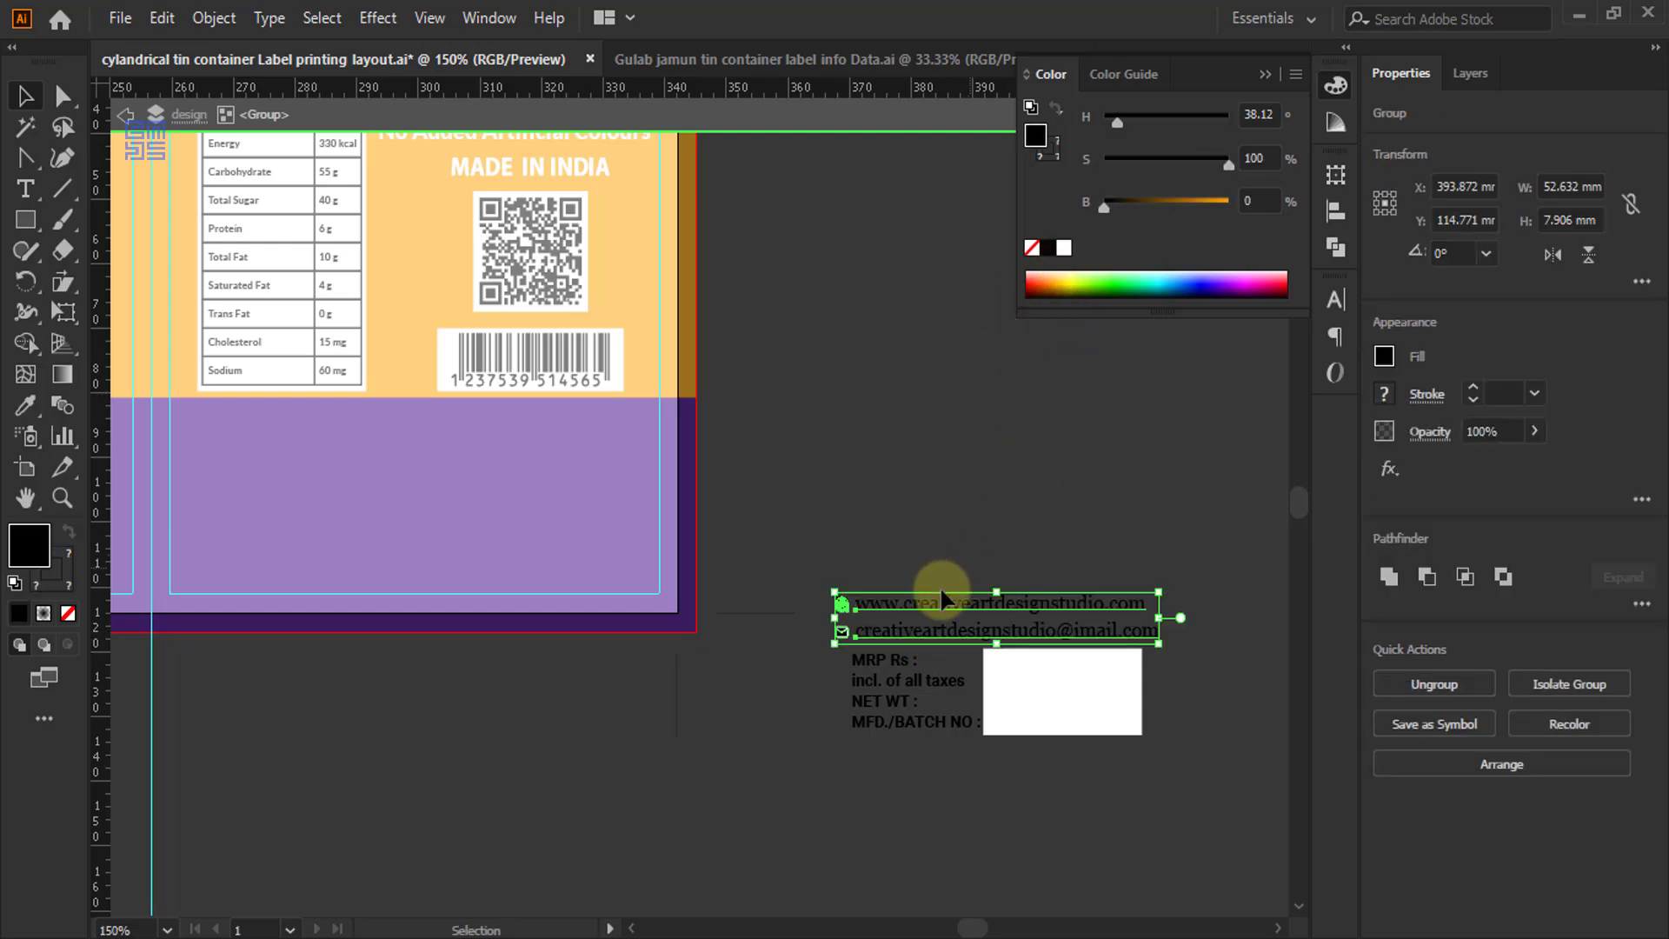
# - Color the website and e-mail text lines and the globe icon white inside their group
pyautogui.doubleClick(911, 608)
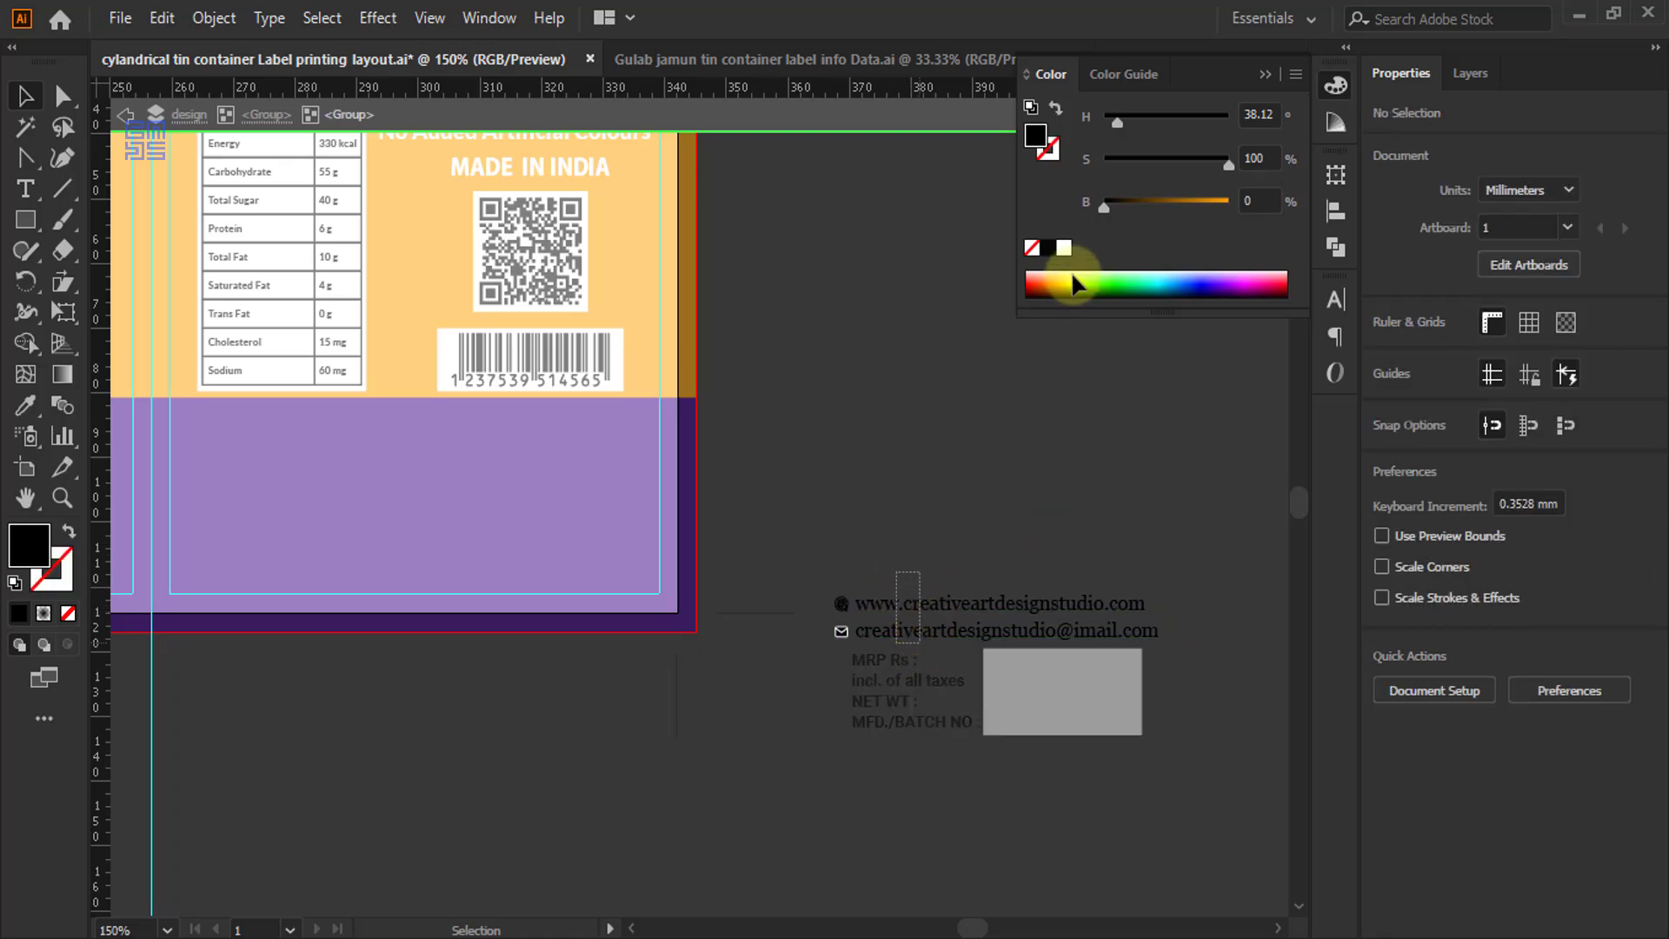
pyautogui.hotkey('ctrl', 'a')
pyautogui.click(1063, 248)
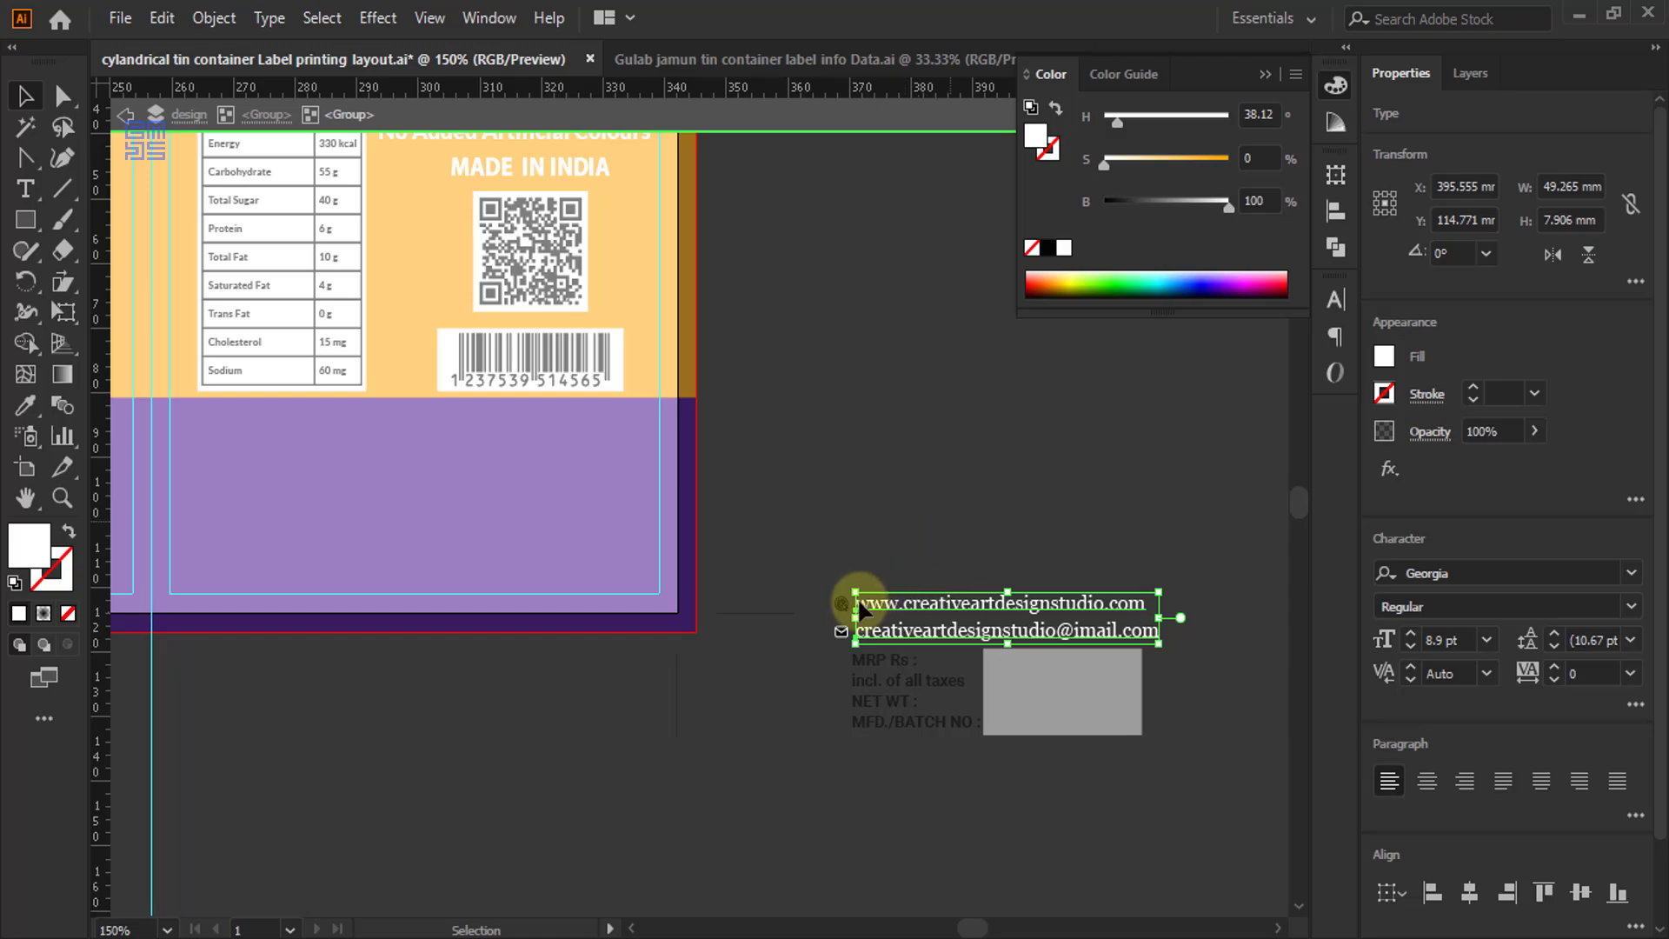
pyautogui.click(838, 607)
pyautogui.click(840, 608)
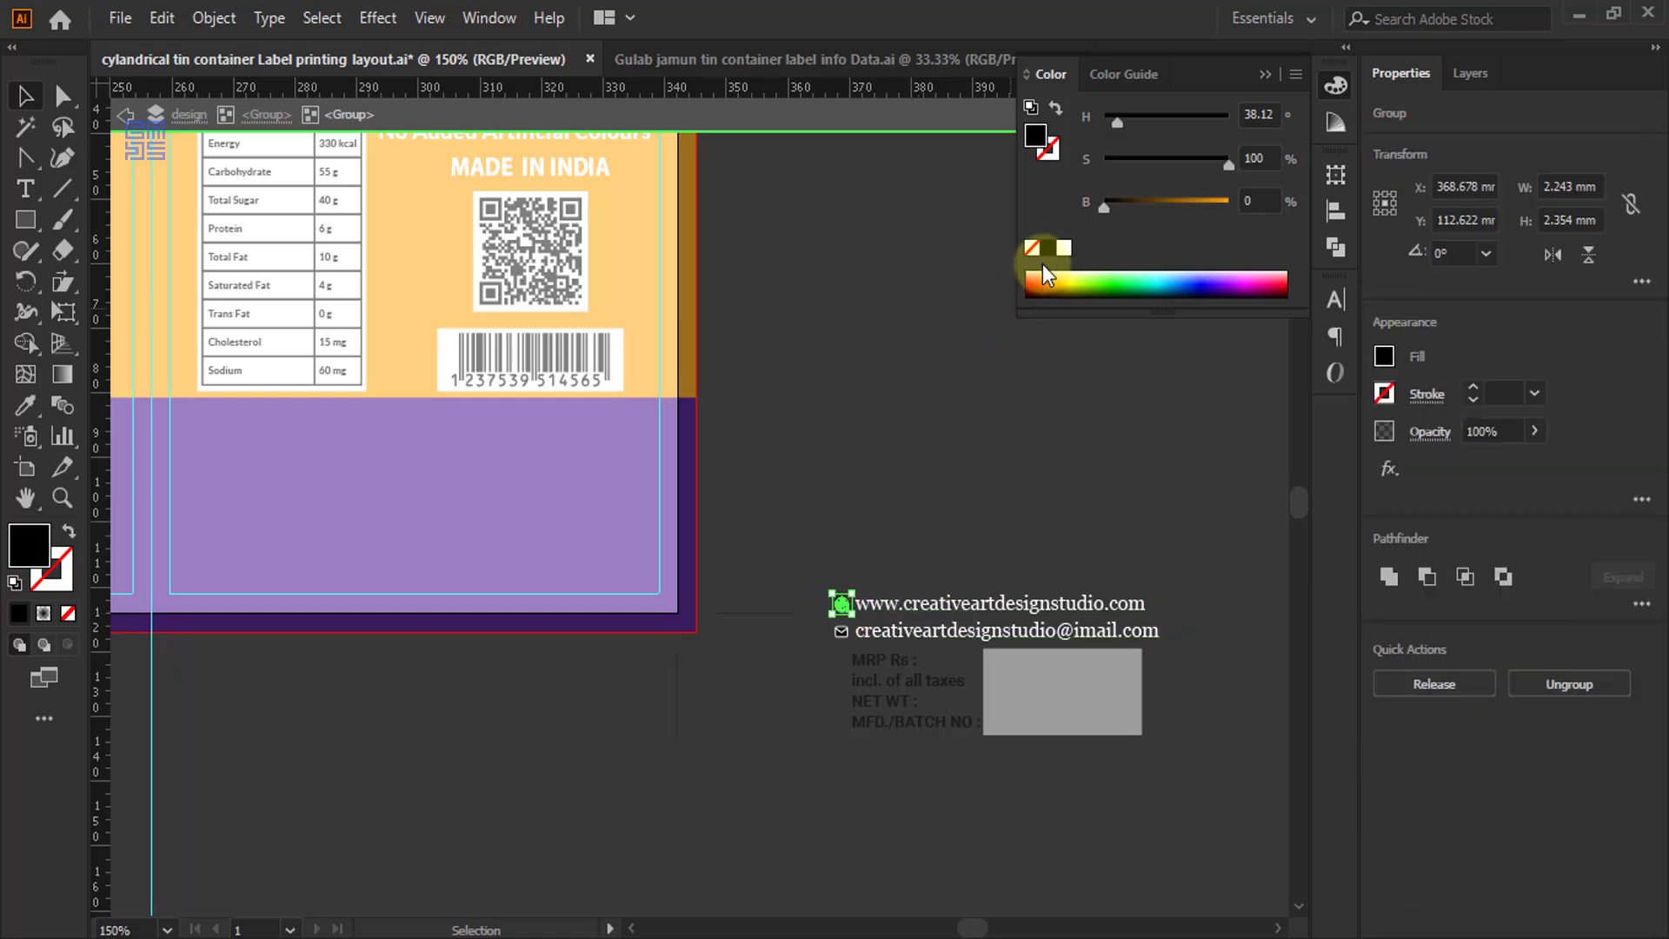
pyautogui.click(1063, 250)
pyautogui.click(909, 475)
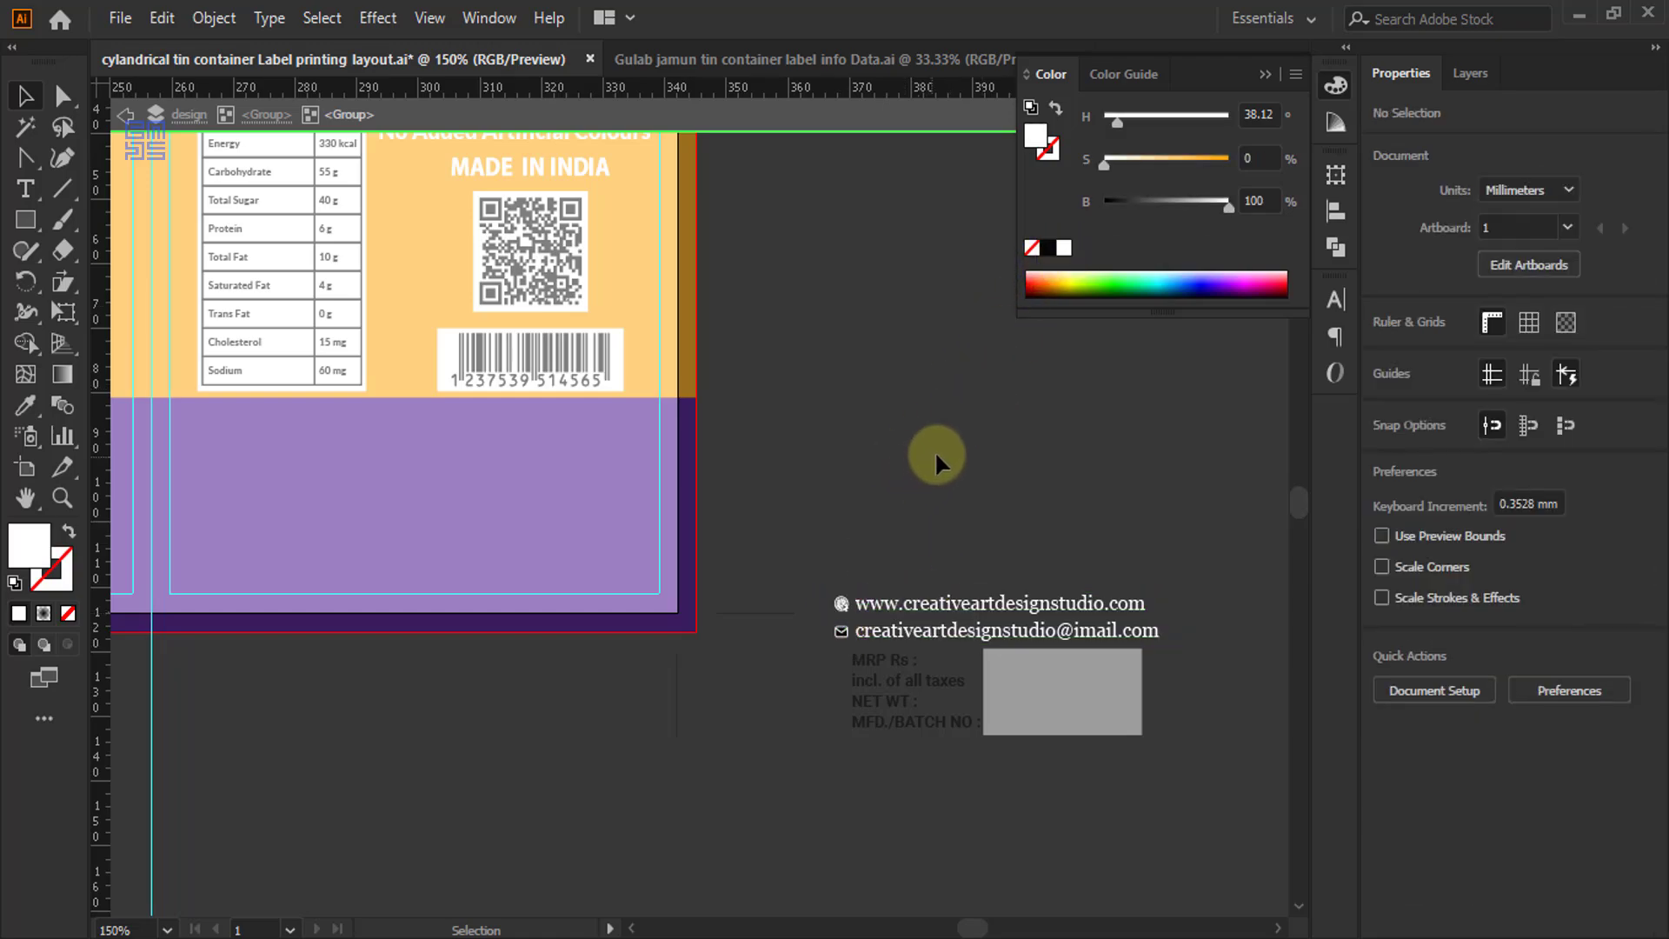
# - Color the MRP, net weight and batch number text beside the blank box white and leave group isolation
pyautogui.scroll(-2, 935, 450)
pyautogui.doubleClick(950, 722)
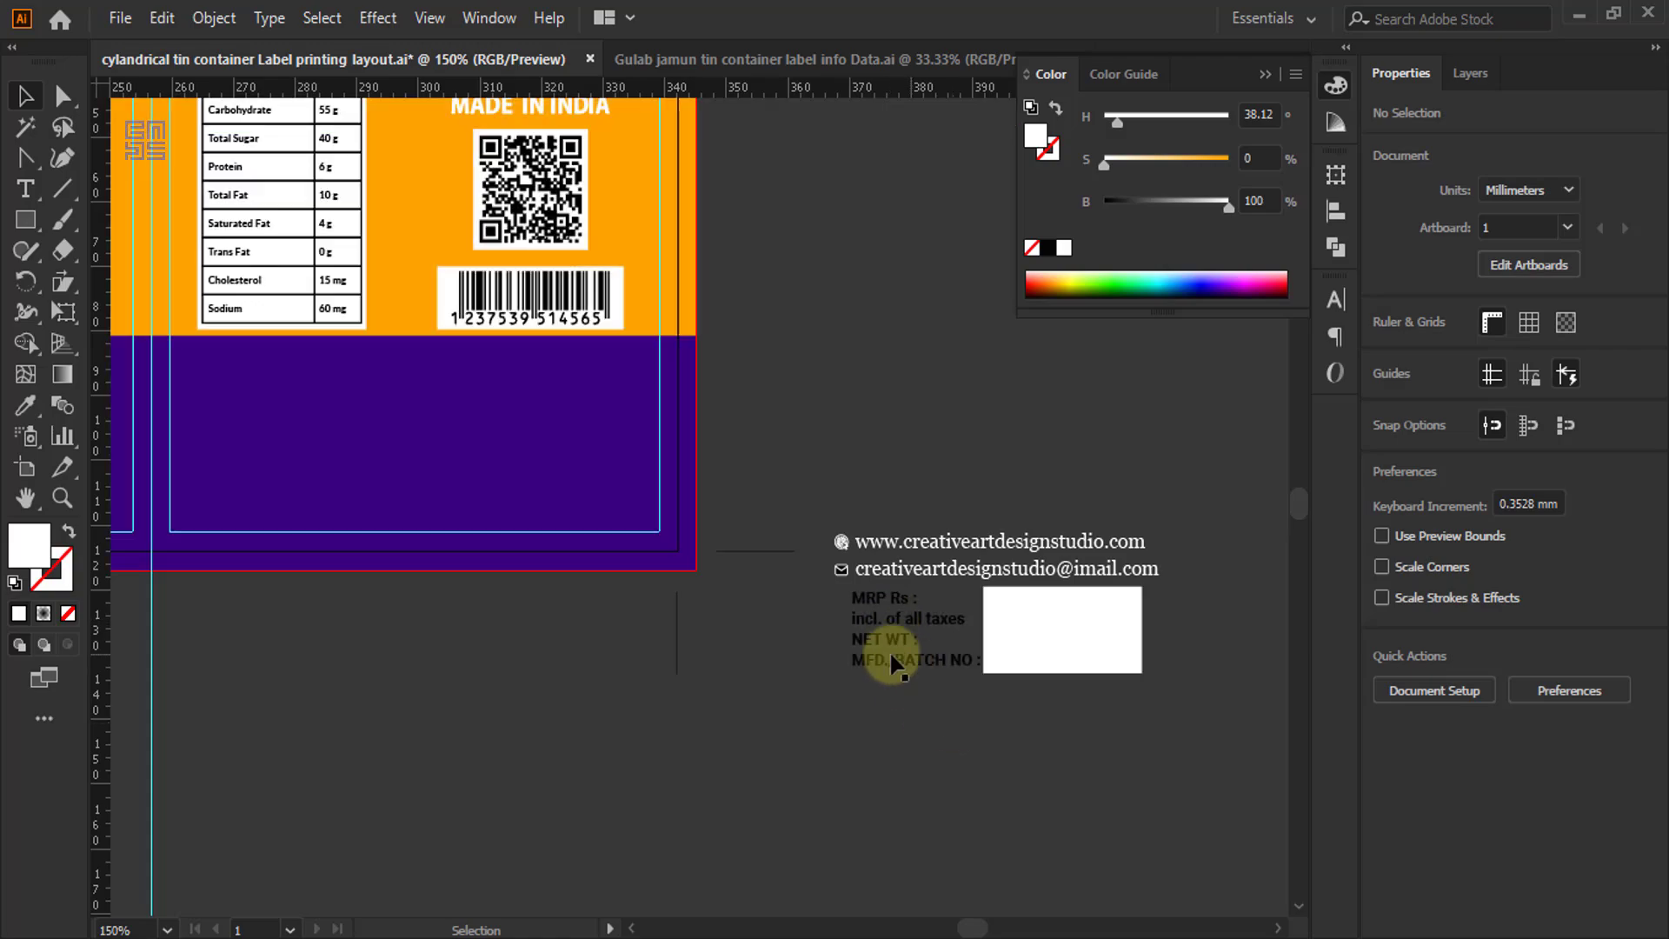
pyautogui.doubleClick(889, 628)
pyautogui.click(886, 638)
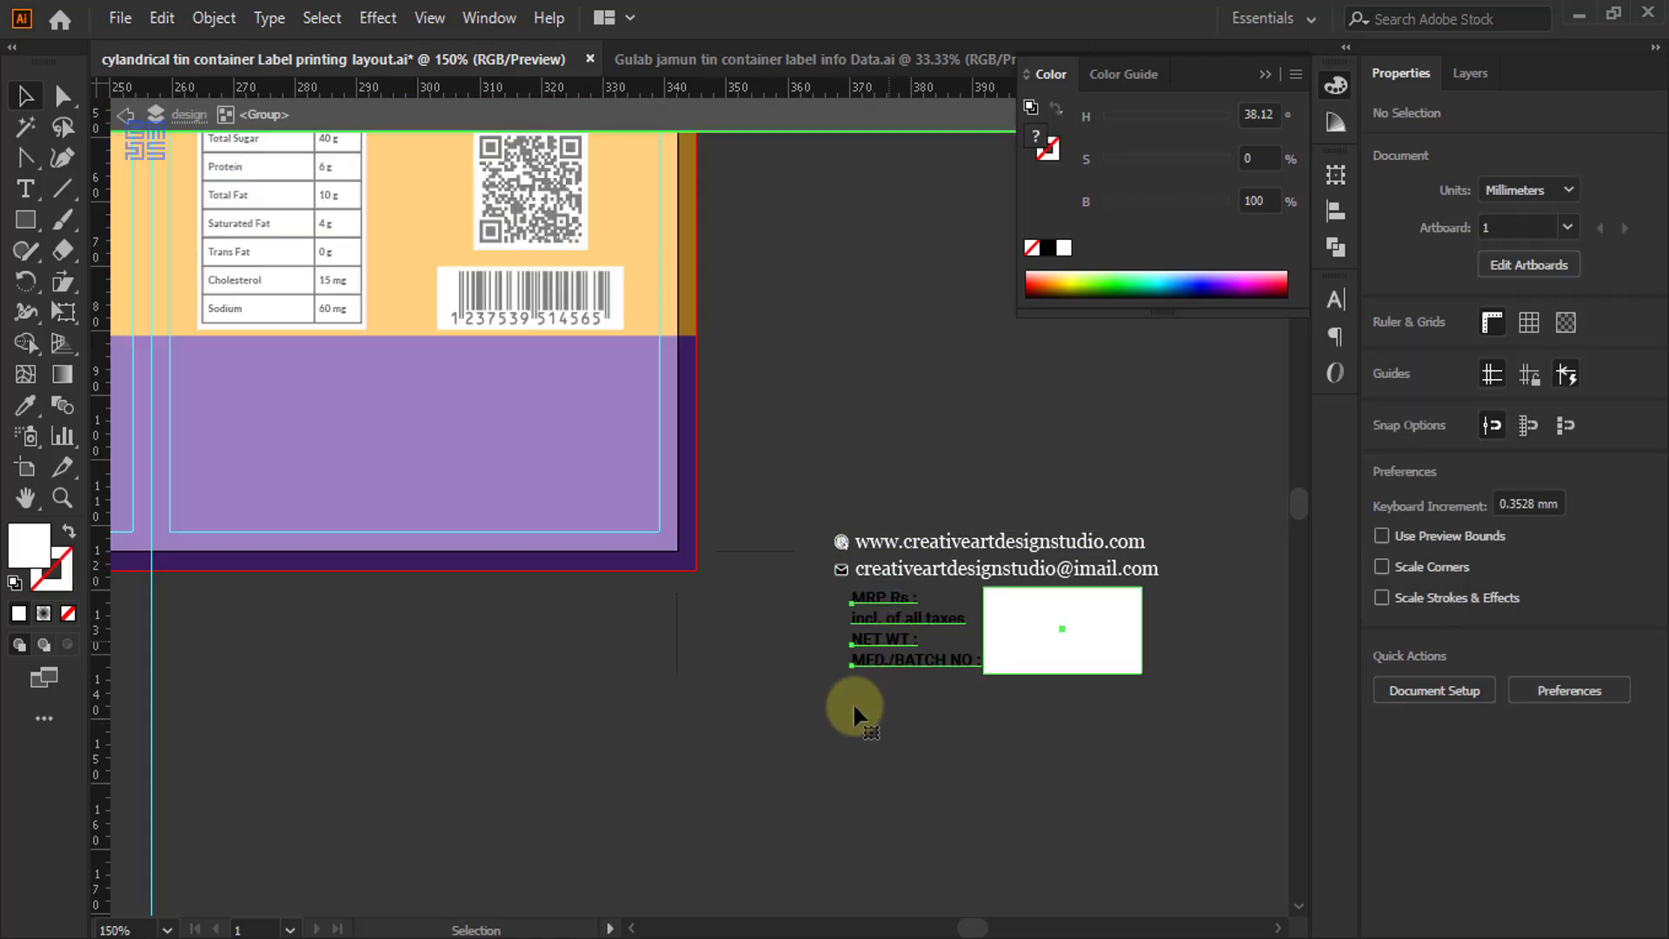
pyautogui.click(1062, 251)
pyautogui.click(873, 456)
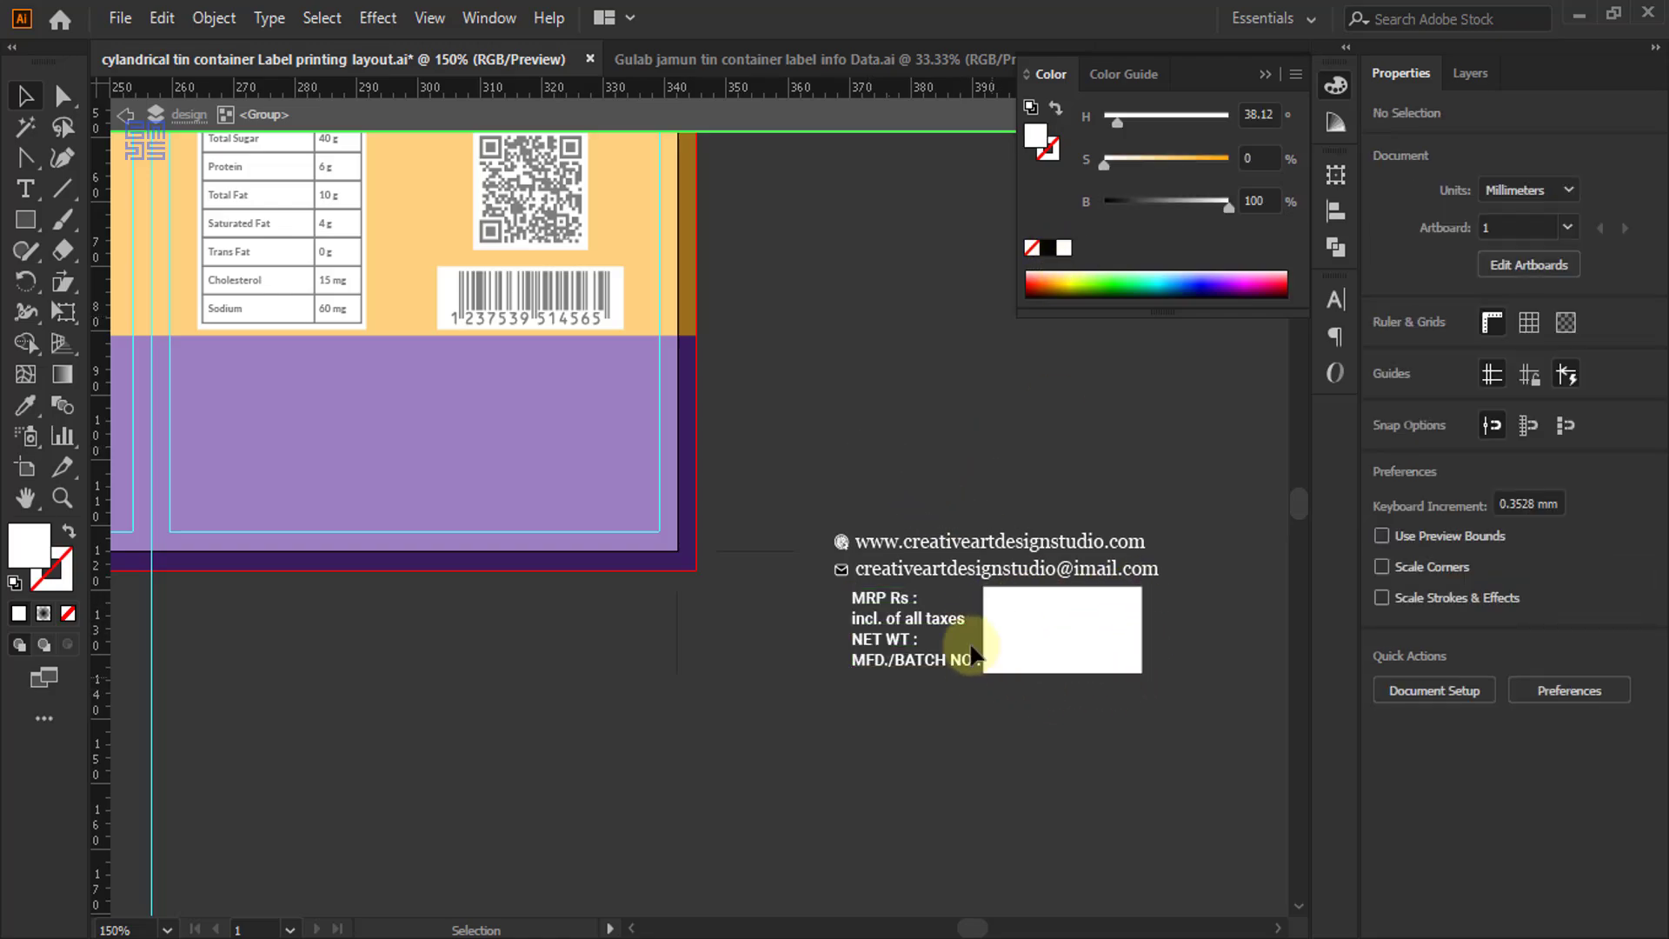
pyautogui.doubleClick(1034, 707)
# - Move the contact and MRP group onto the purple area below the nutrition table and enlarge it to about 62.3 × 26.1 mm
pyautogui.scroll(-1, 1133, 709)
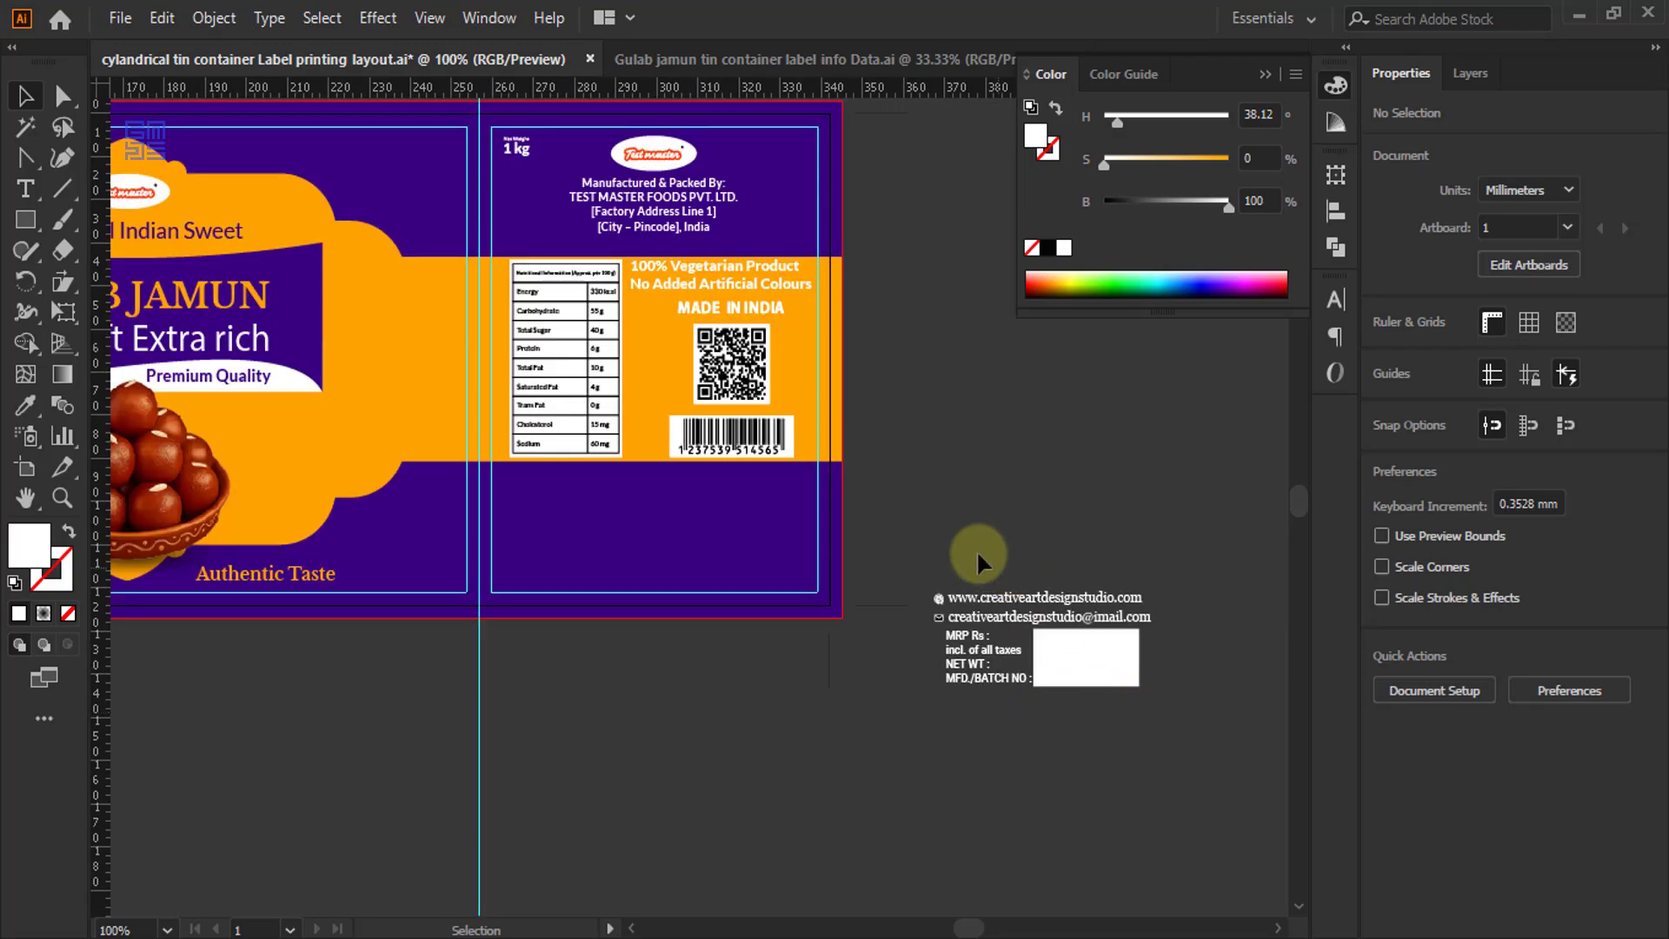
pyautogui.moveTo(1088, 661); pyautogui.dragTo(708, 569)
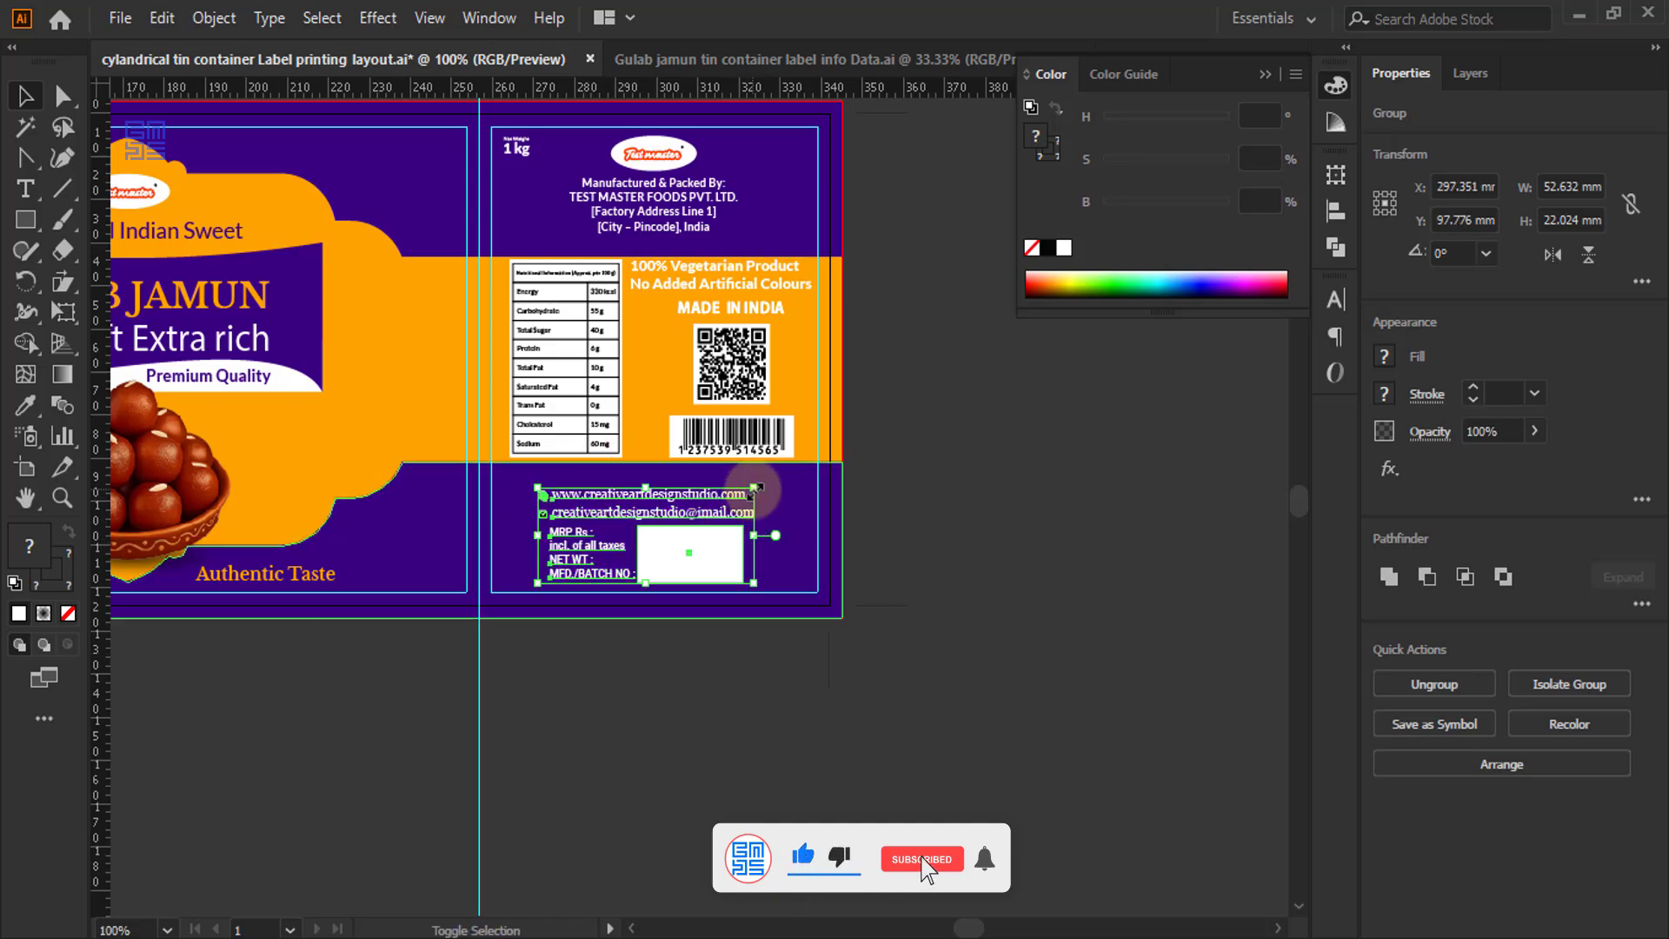
pyautogui.moveTo(754, 487); pyautogui.dragTo(793, 471)
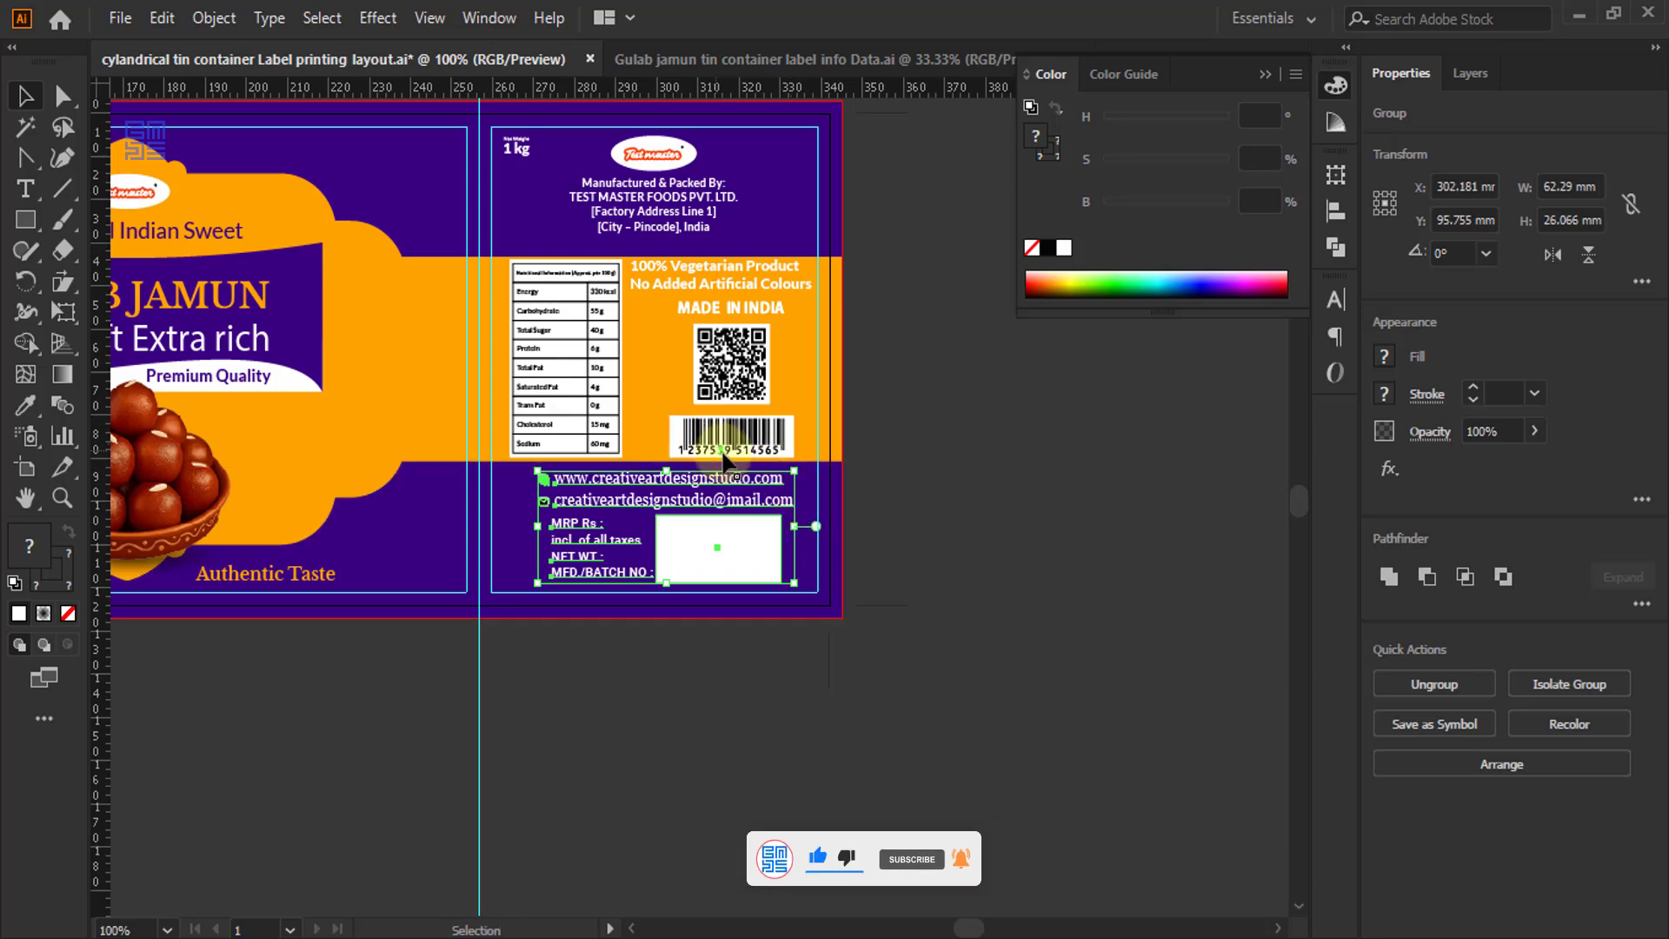
# - Center the contact and MRP group horizontally with the logo and manufacturer details
pyautogui.keyDown('shift'); pyautogui.click(683, 173); pyautogui.keyUp('shift')
pyautogui.click(683, 174)
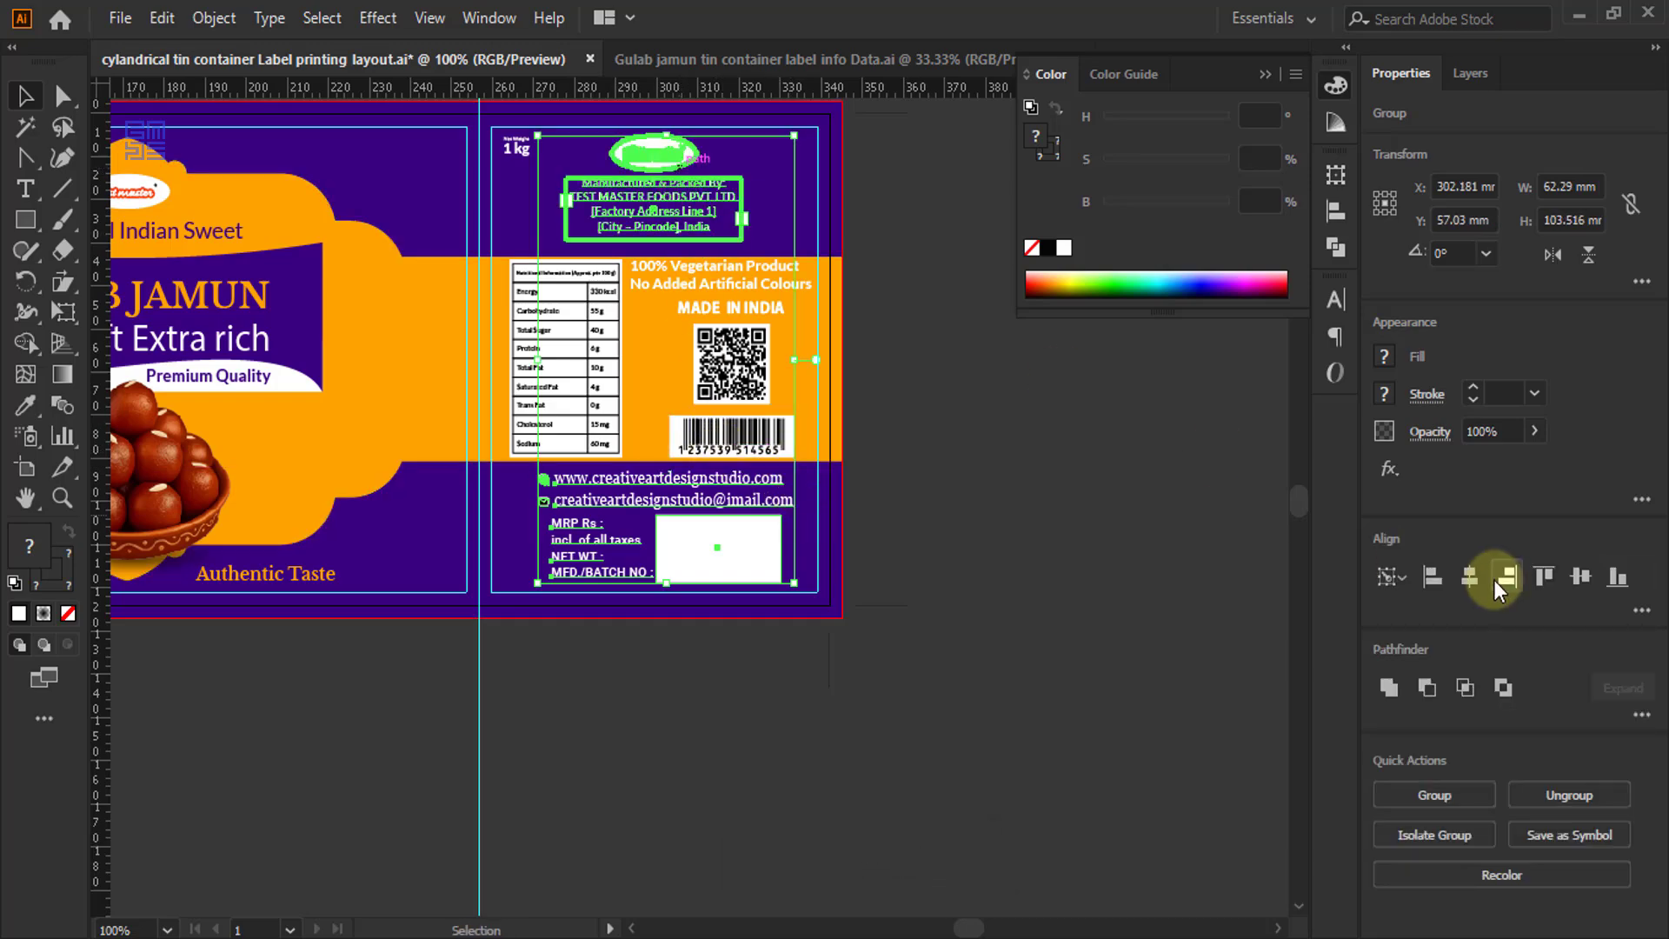
pyautogui.click(1474, 570)
pyautogui.click(1109, 540)
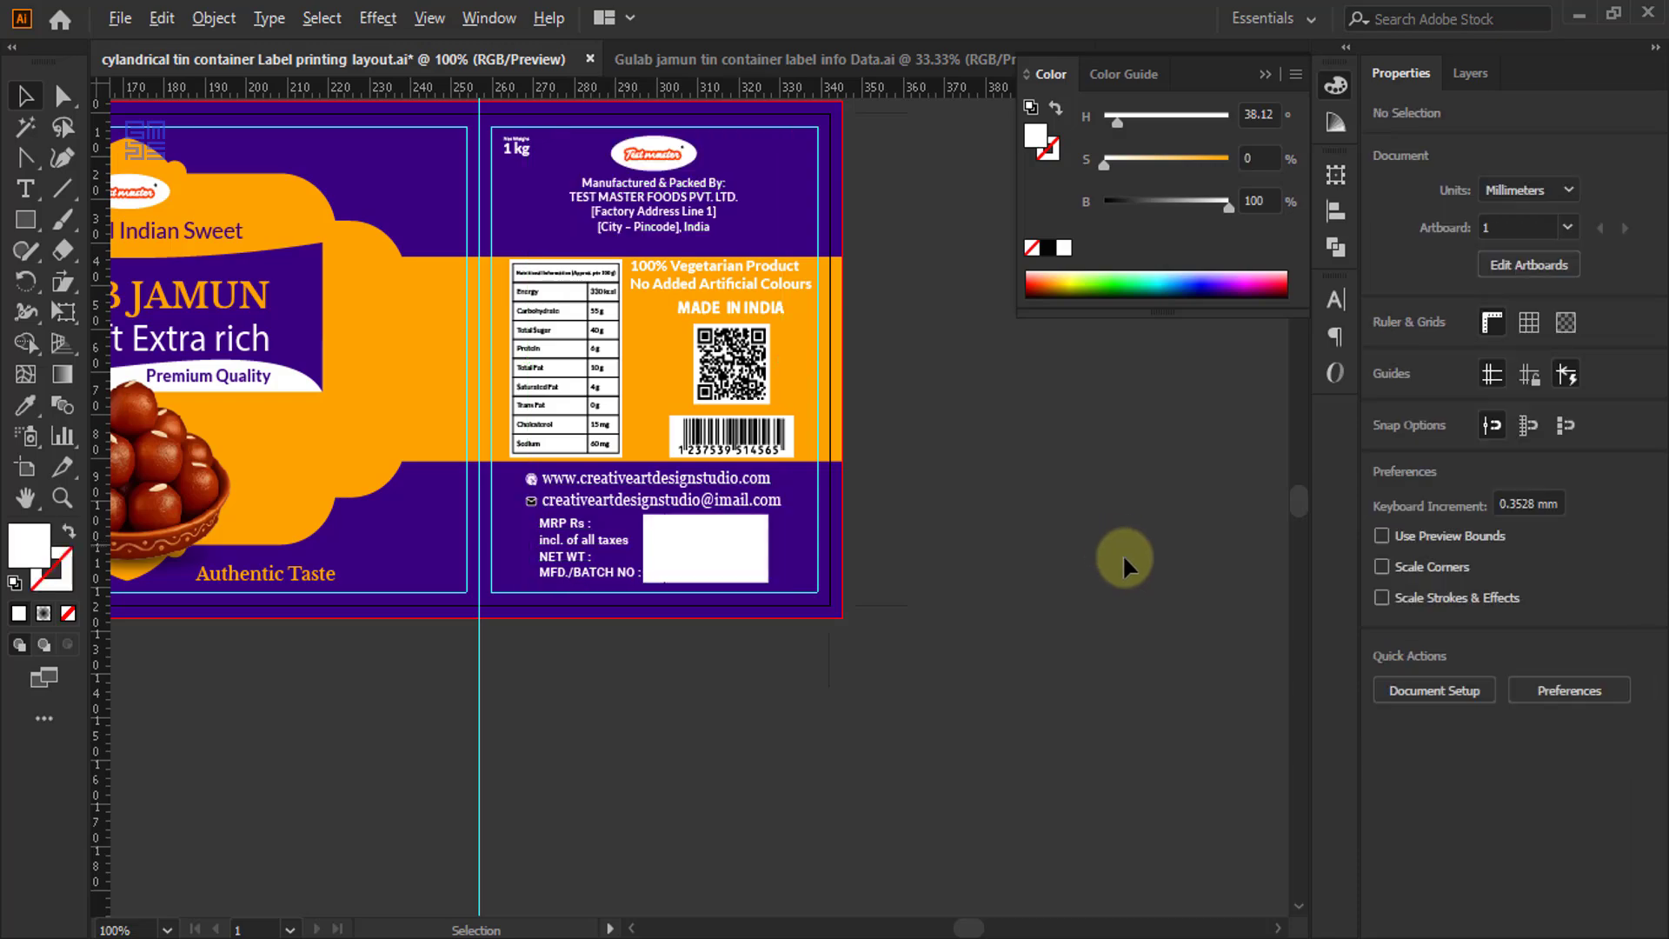
pyautogui.hotkey('ctrl', '-')
pyautogui.hotkey('ctrl', '-')
pyautogui.hotkey('ctrl', '+')
pyautogui.hotkey('ctrl', '+')
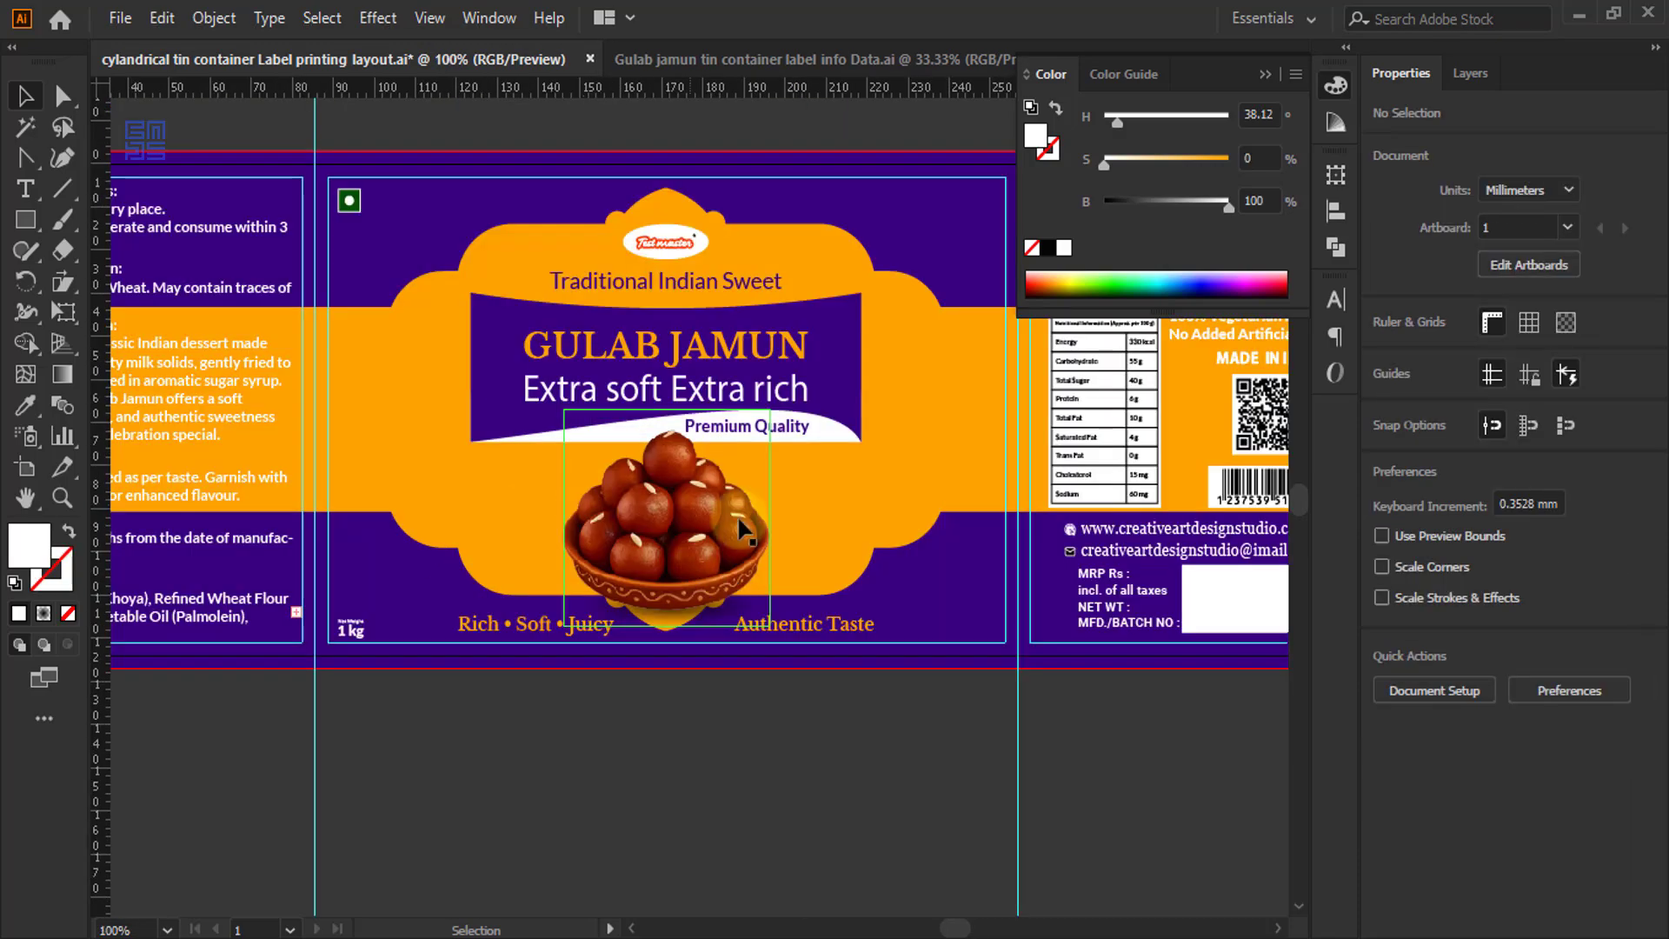
pyautogui.scroll(3, 863, 680)
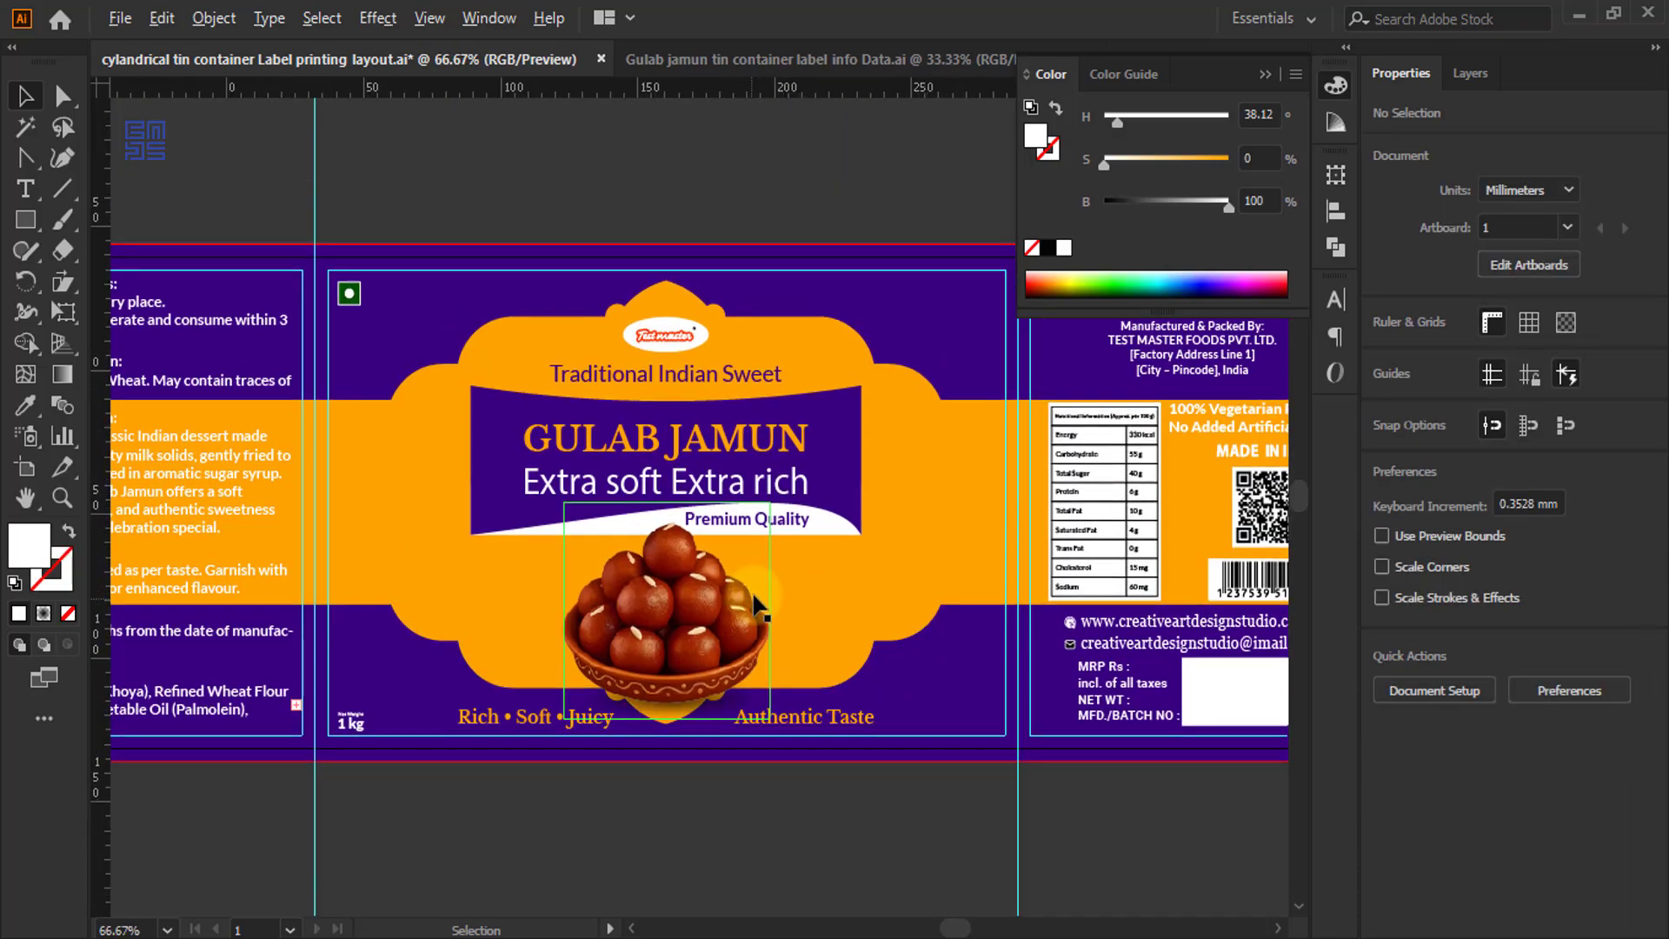
# - Center the green vegetarian mark and the 1 kg net weight text horizontally with each other on the front panel
pyautogui.hotkey('ctrl', '-')
pyautogui.scroll(2, 507, 498)
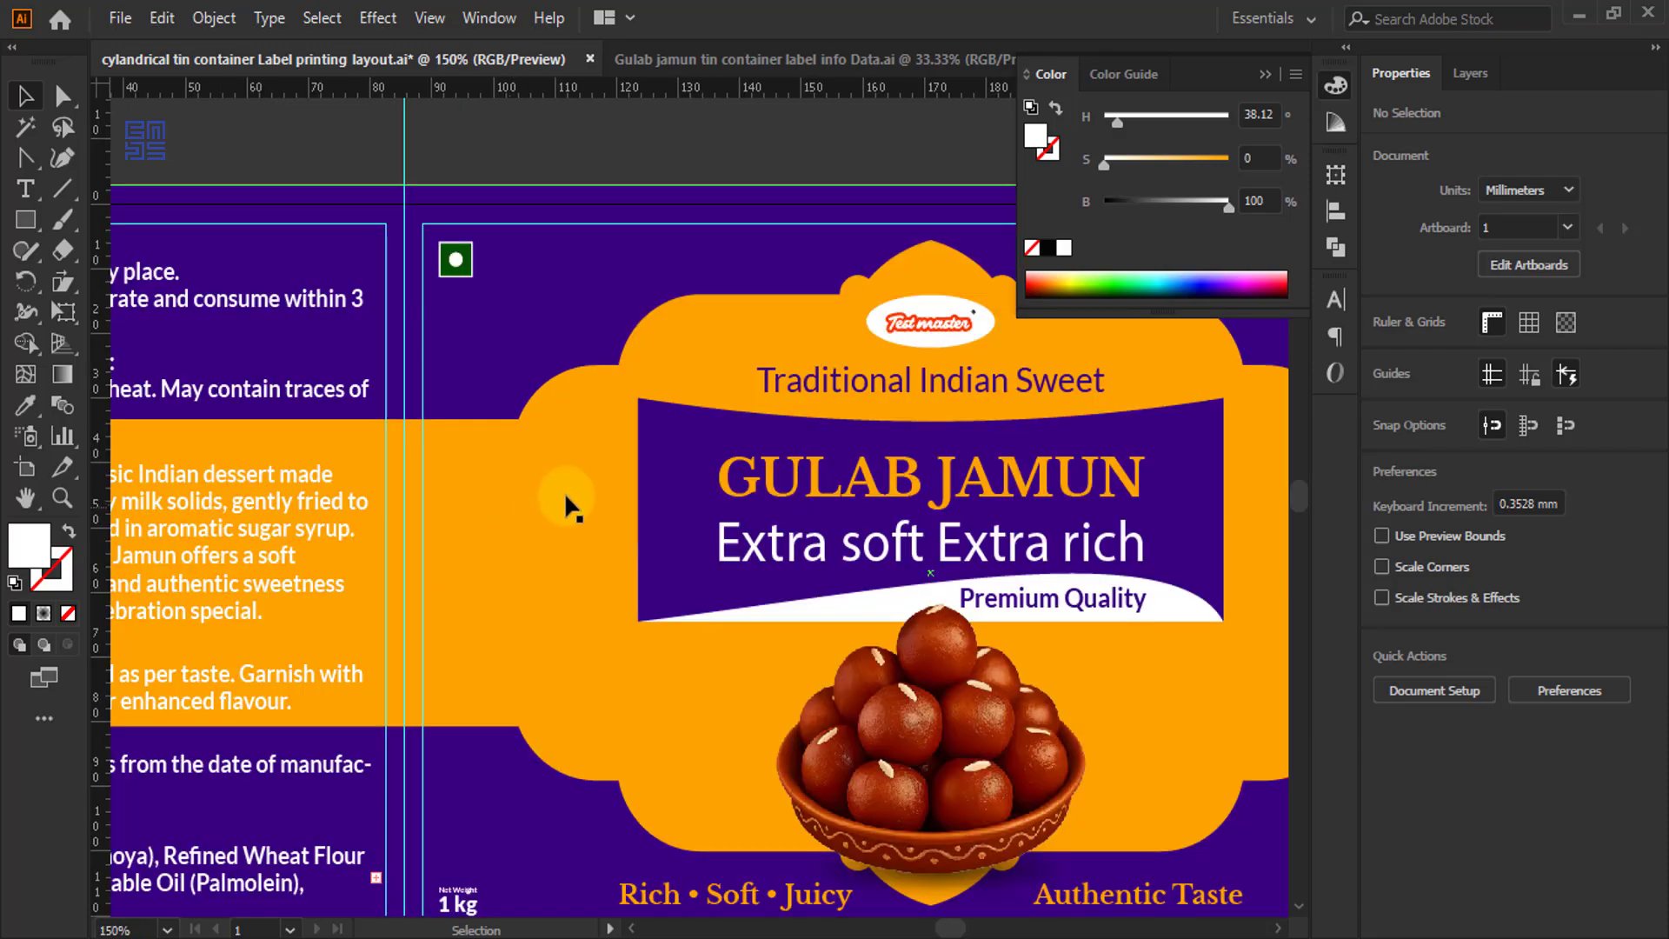
pyautogui.scroll(-1, 651, 439)
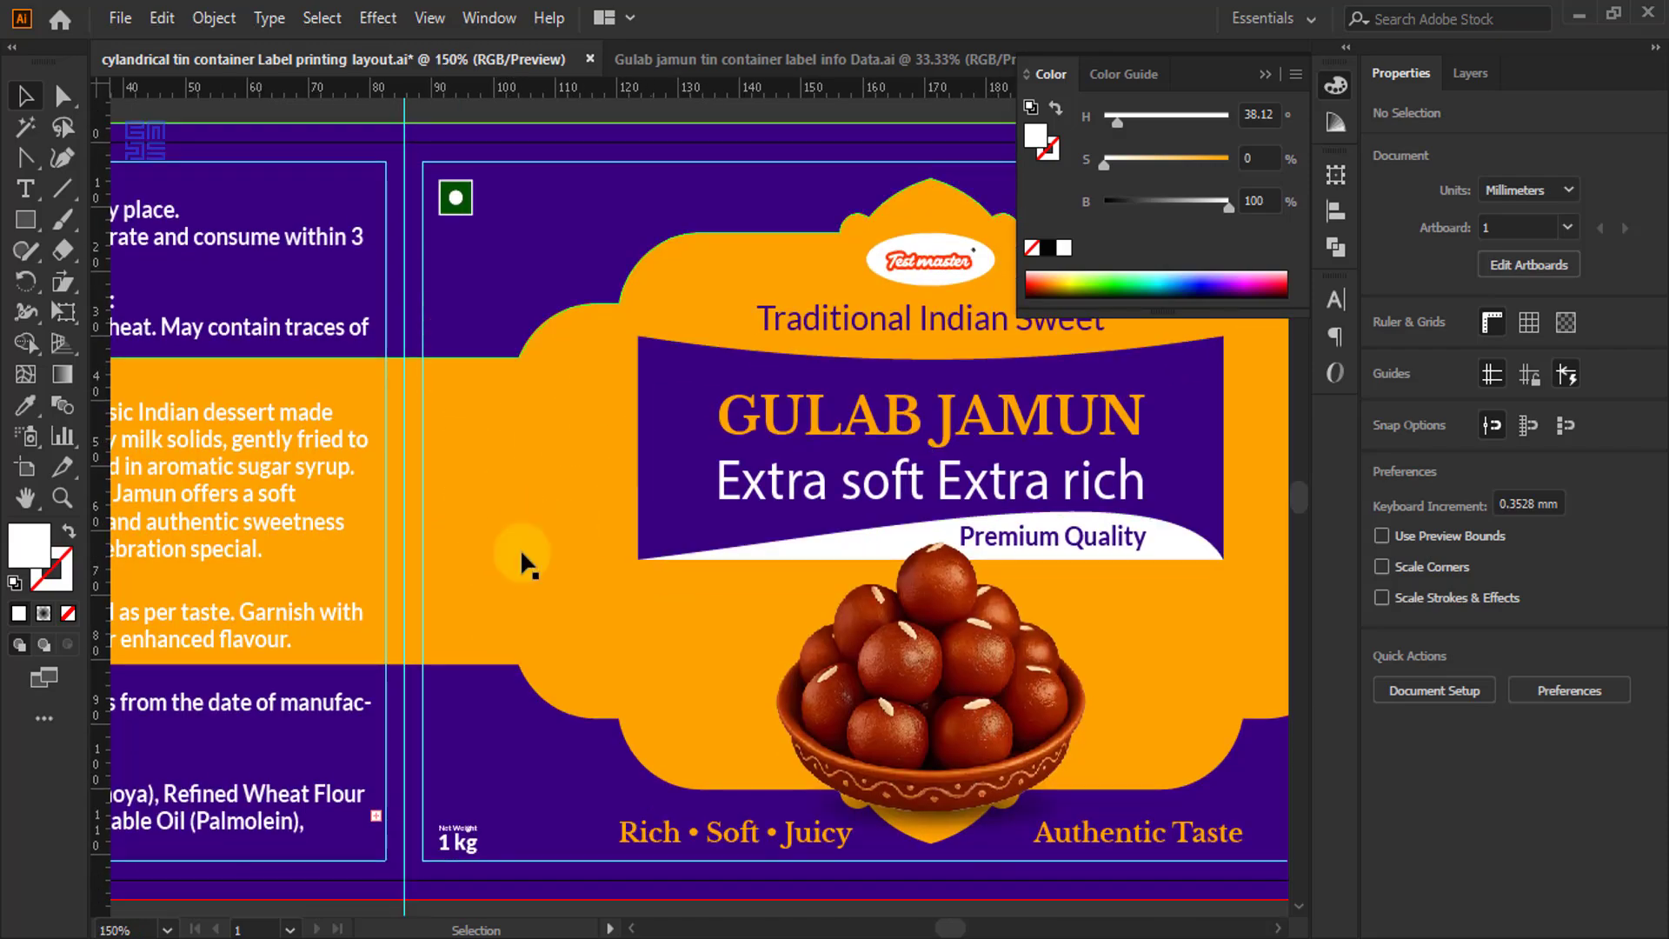
pyautogui.click(468, 186)
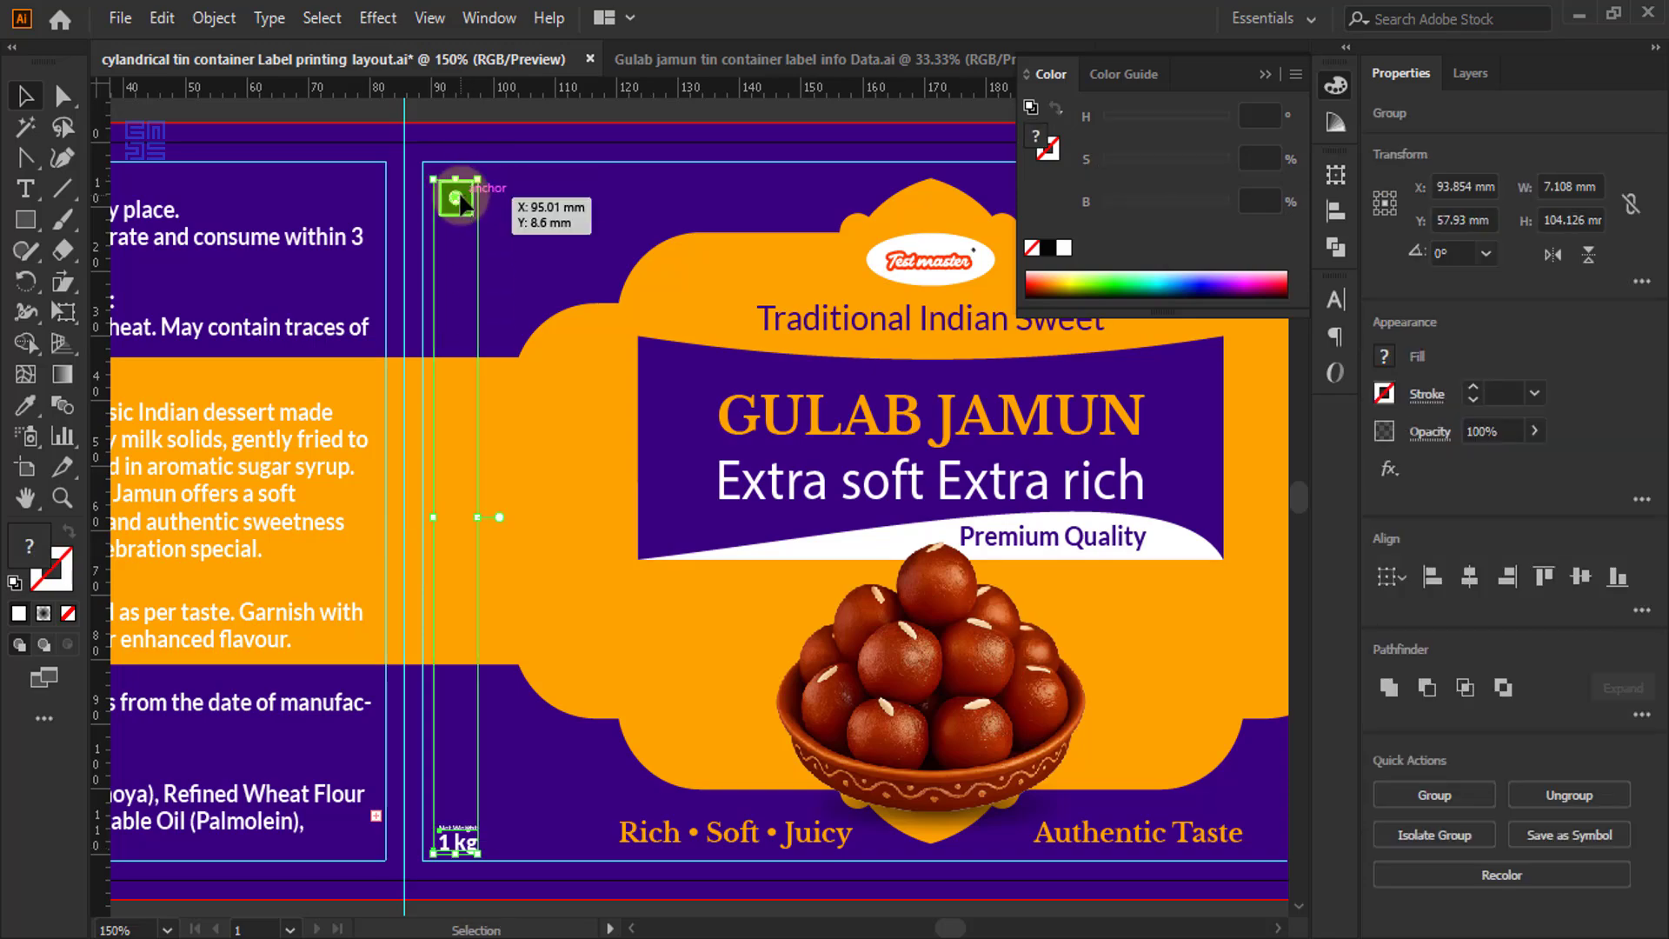
pyautogui.click(1470, 575)
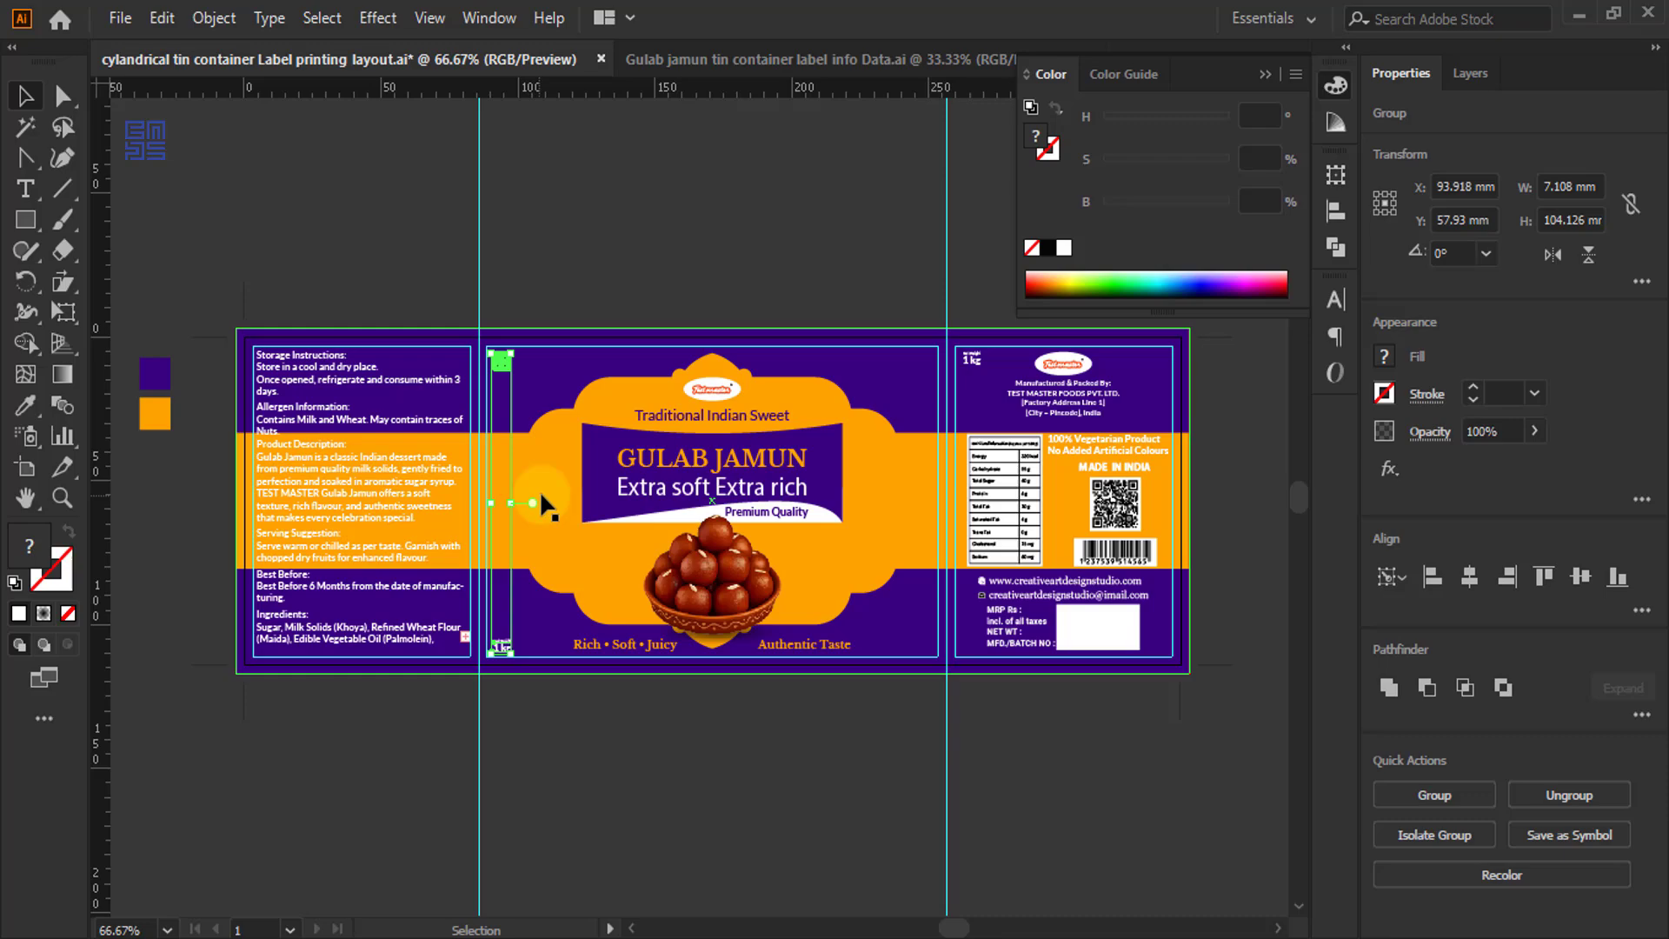
pyautogui.hotkey('ctrl', '-')
pyautogui.hotkey('ctrl', '-')
pyautogui.click(705, 760)
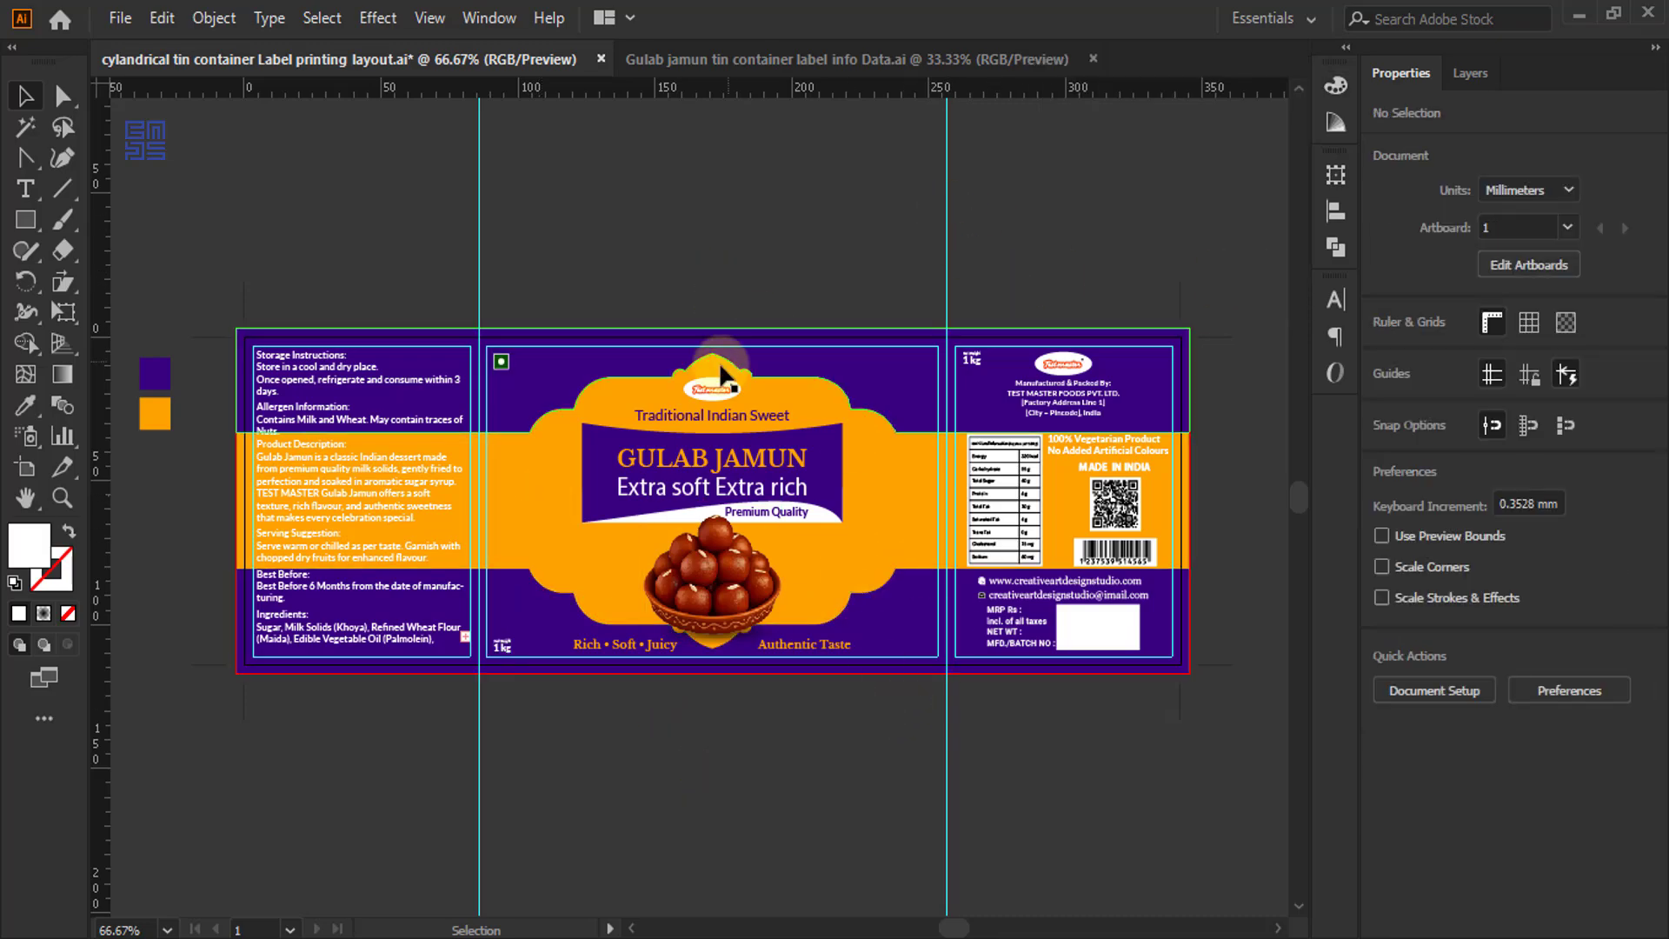
# - Group the front panel's logo and 'Traditional Indian Sweet' tagline with the GULAB JAMUN title banner and bowl image
pyautogui.scroll(2, 720, 374)
pyautogui.scroll(-3, 713, 353)
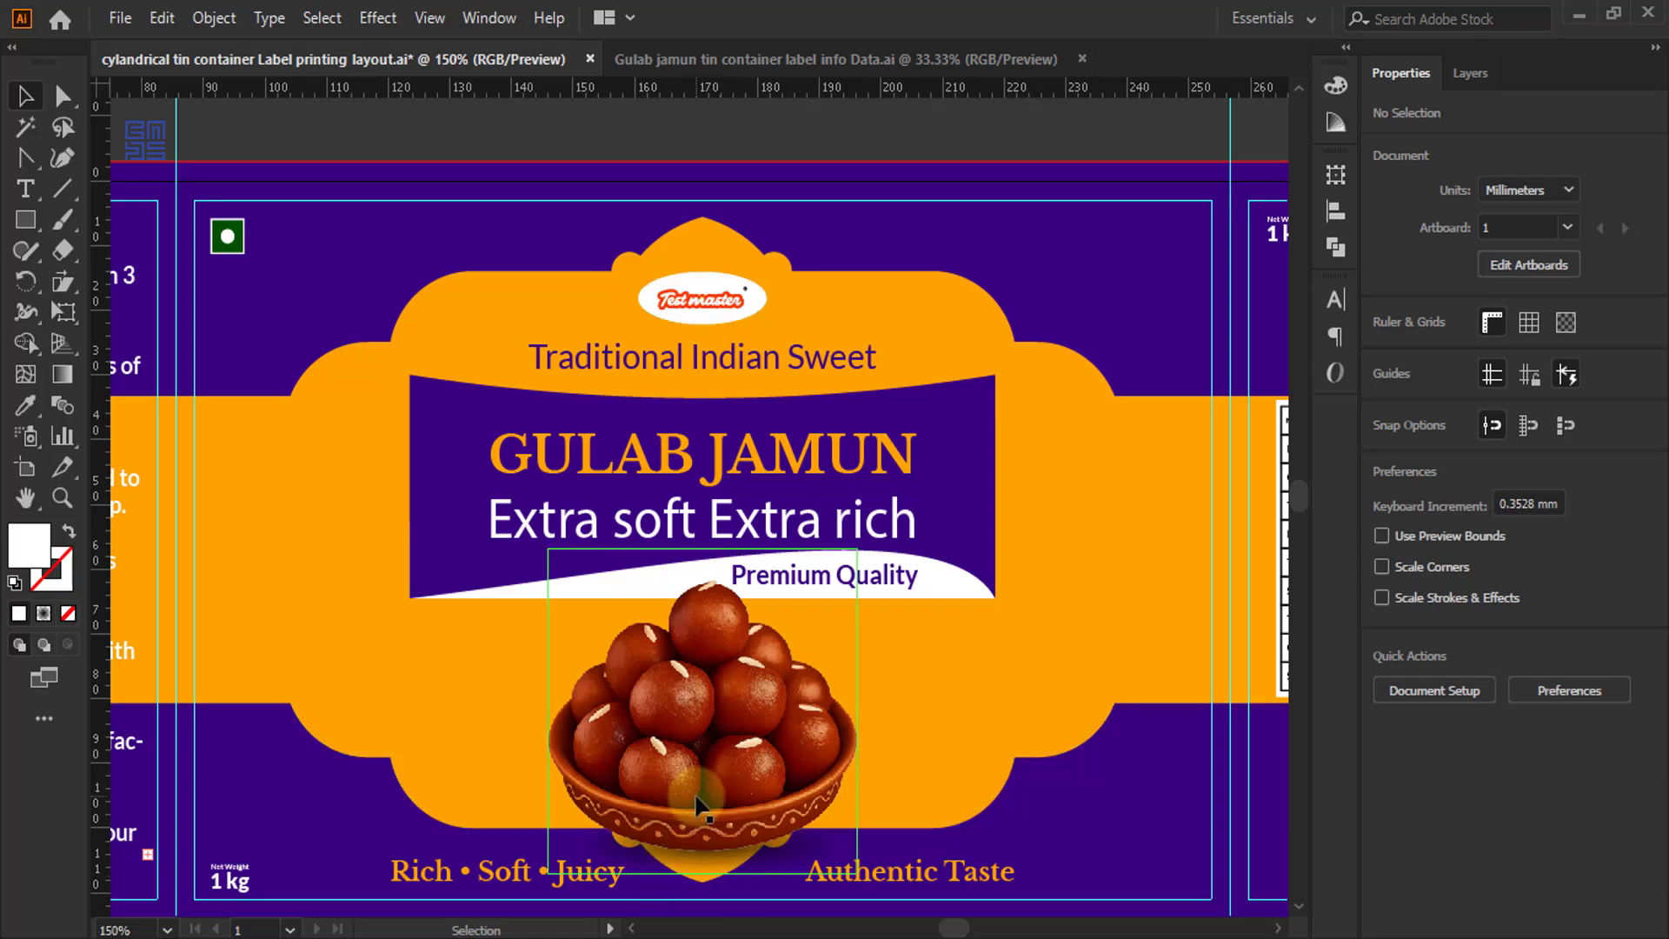
pyautogui.click(702, 802)
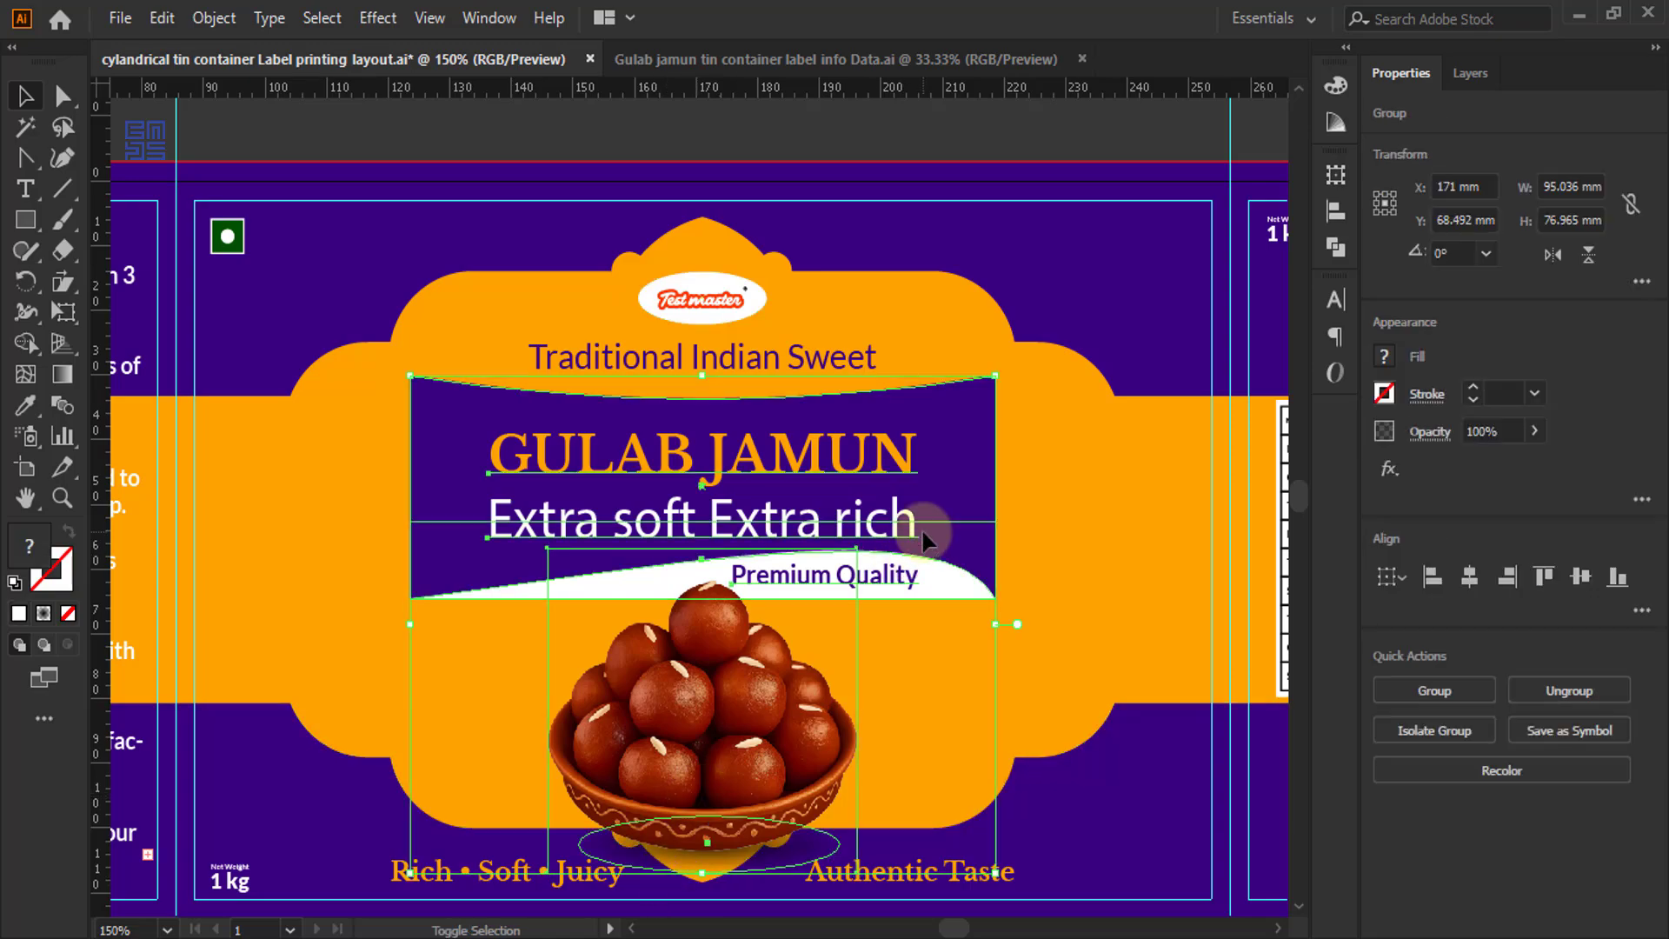
pyautogui.keyDown('shift'); pyautogui.click(806, 372); pyautogui.keyUp('shift')
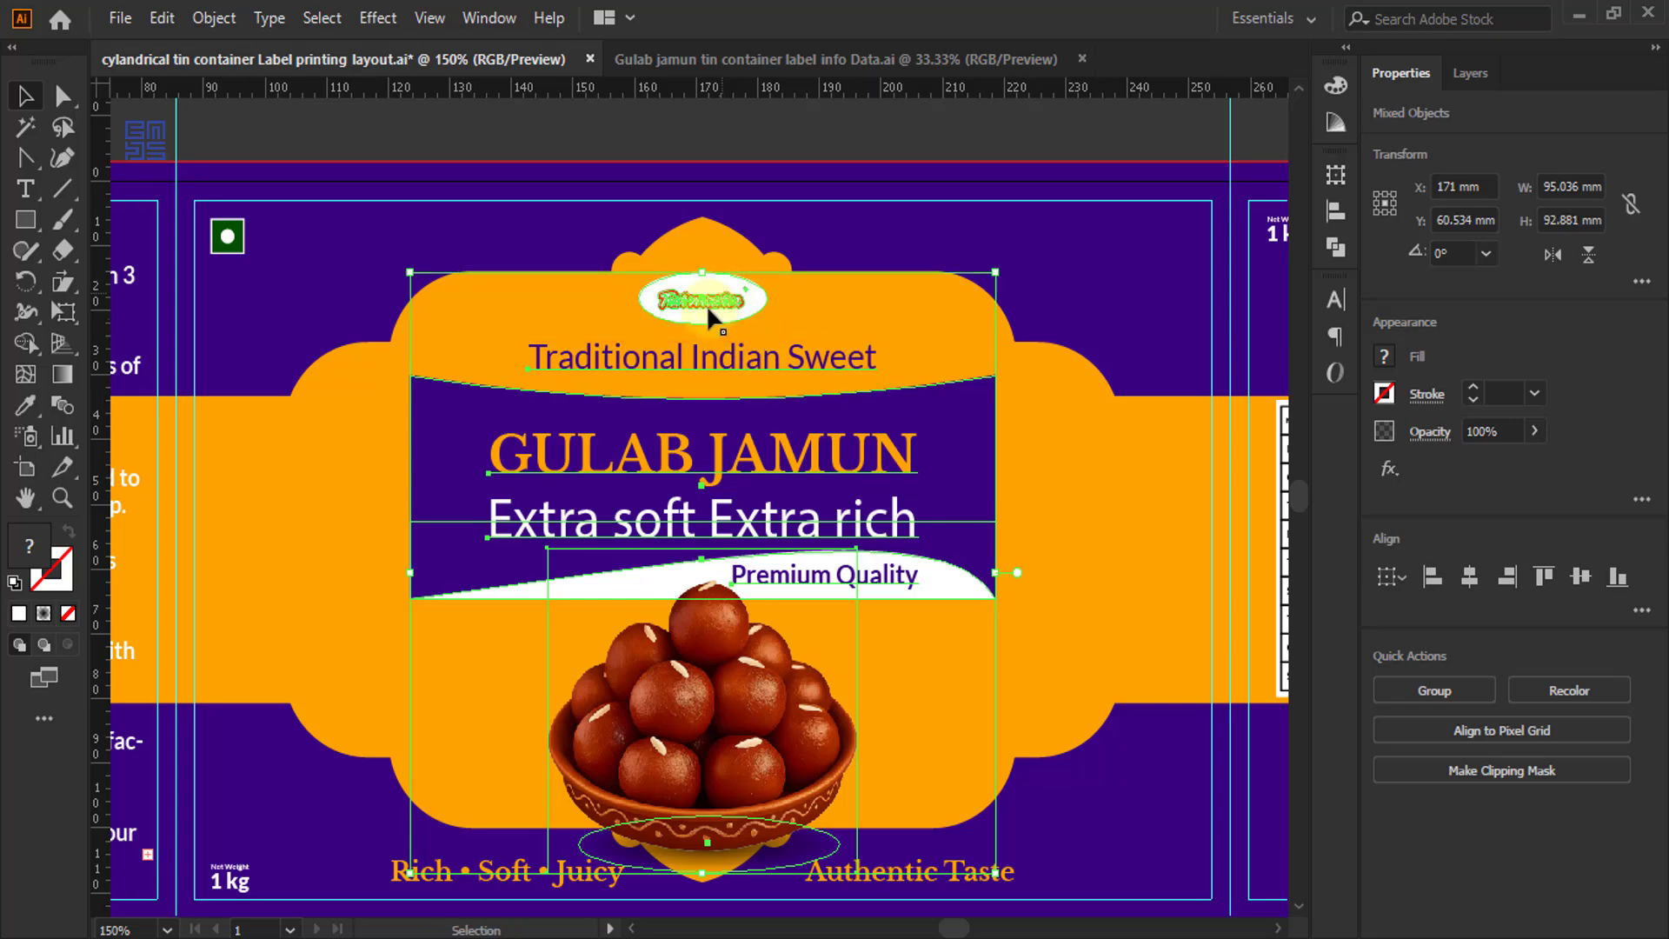
pyautogui.press('a')
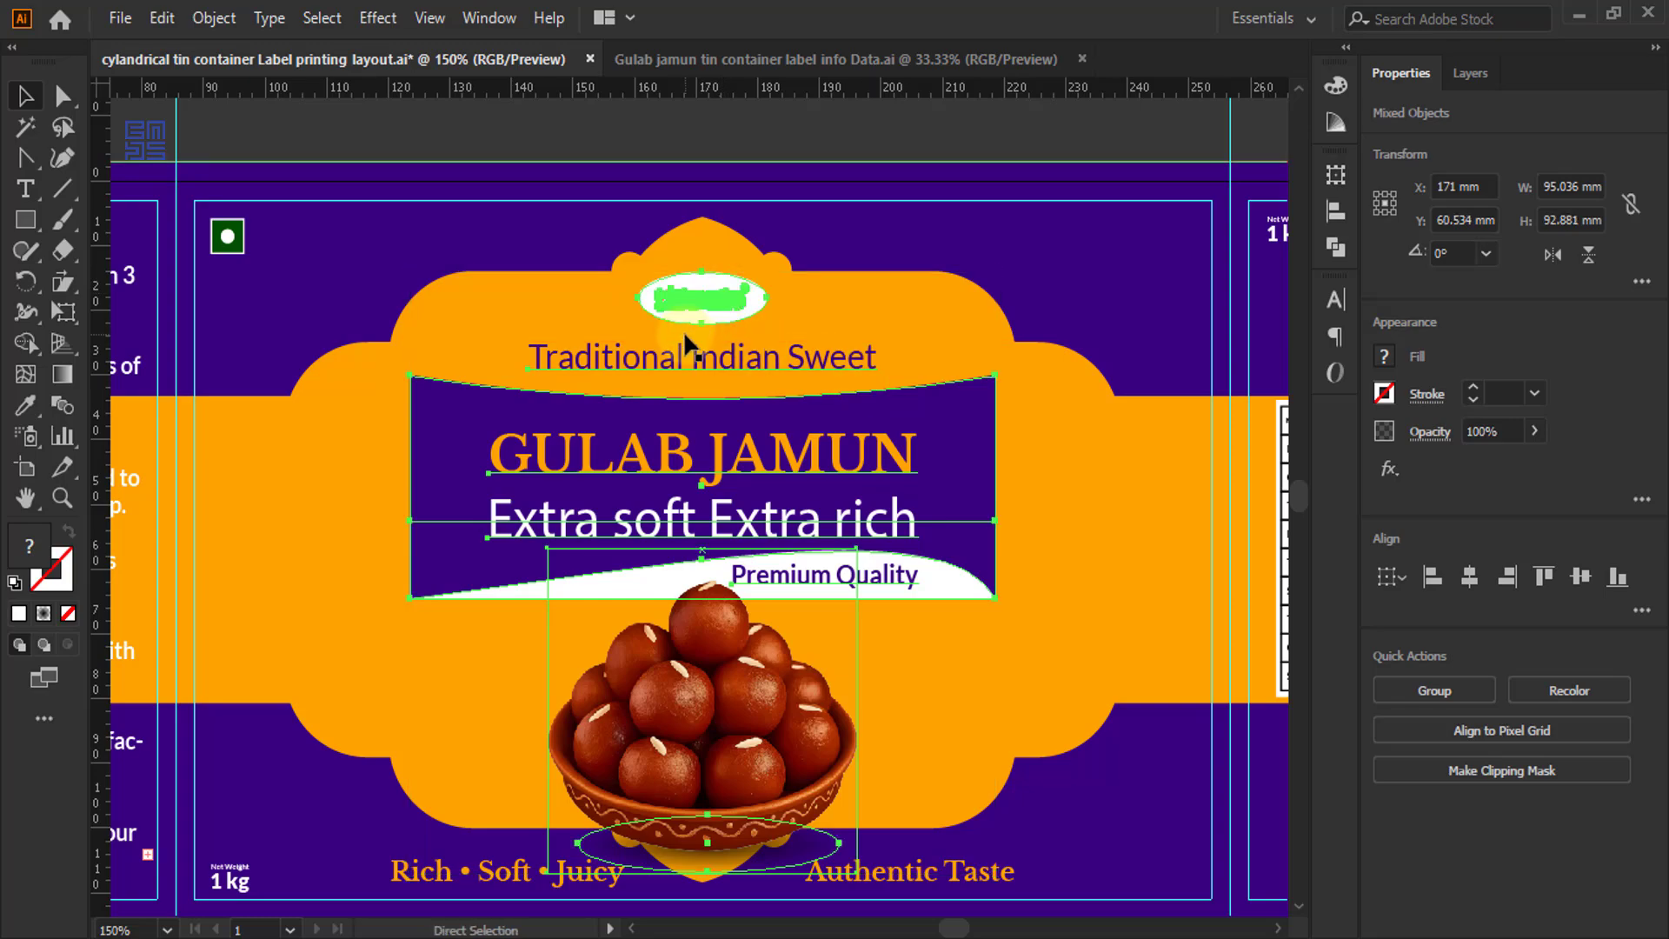
pyautogui.press('v')
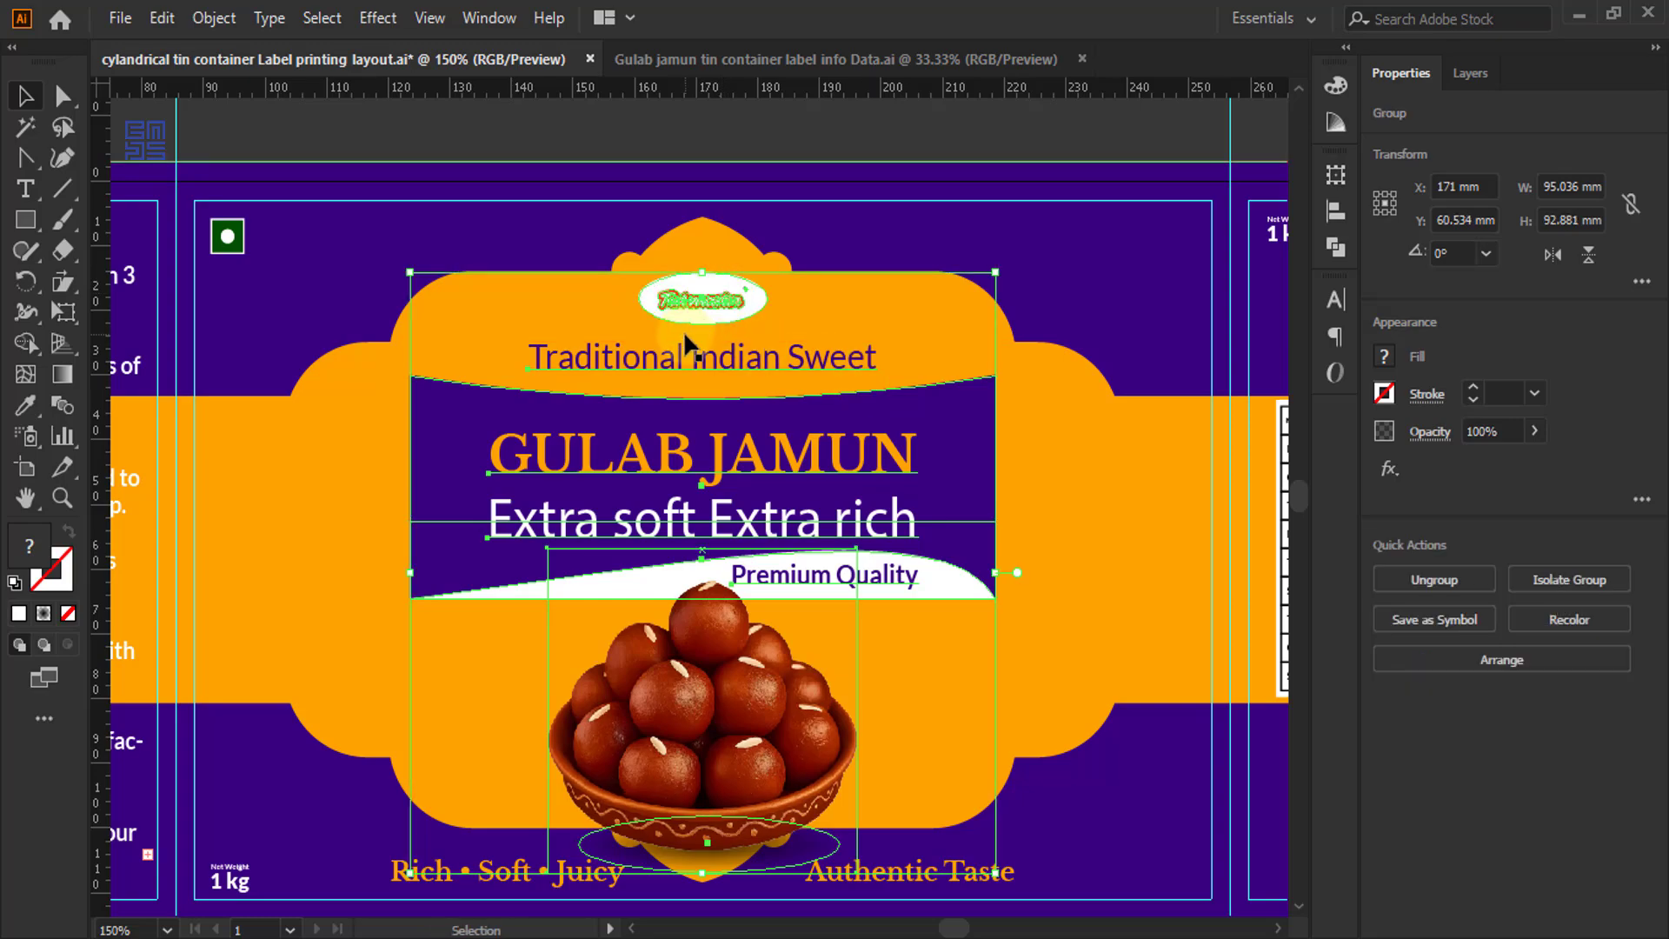
# - Center the front panel's logo, title and bowl group vertically on the 348 × 120 mm label background
pyautogui.keyDown('shift'); pyautogui.click(1160, 561); pyautogui.keyUp('shift')
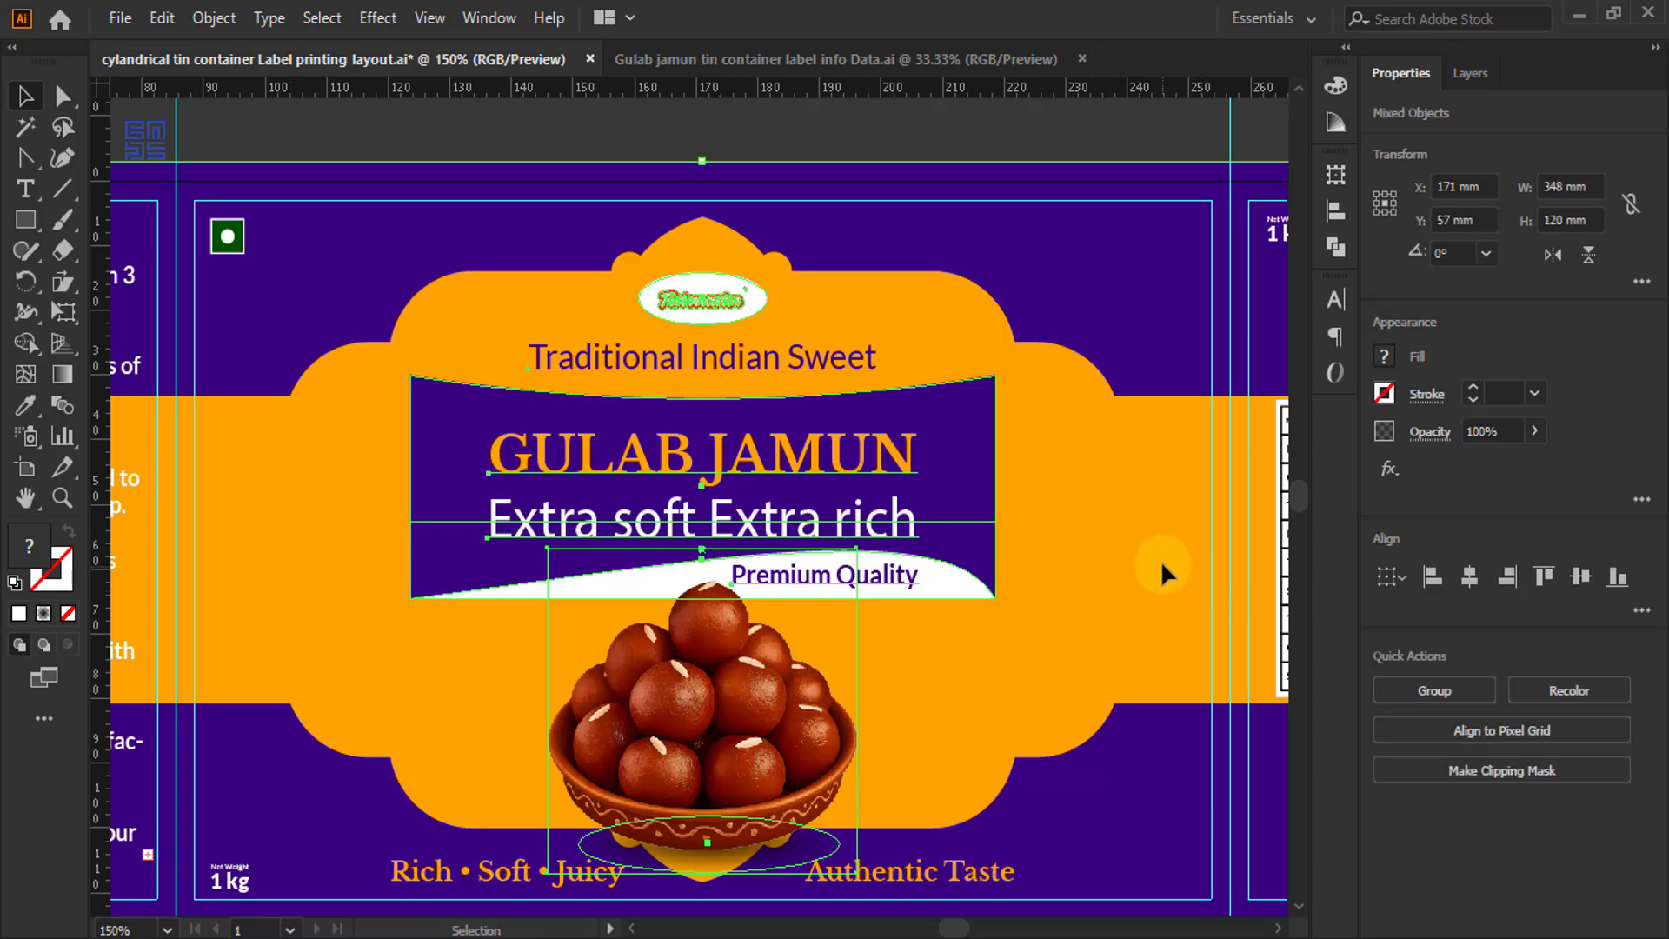
pyautogui.click(1580, 576)
pyautogui.scroll(-1, 630, 522)
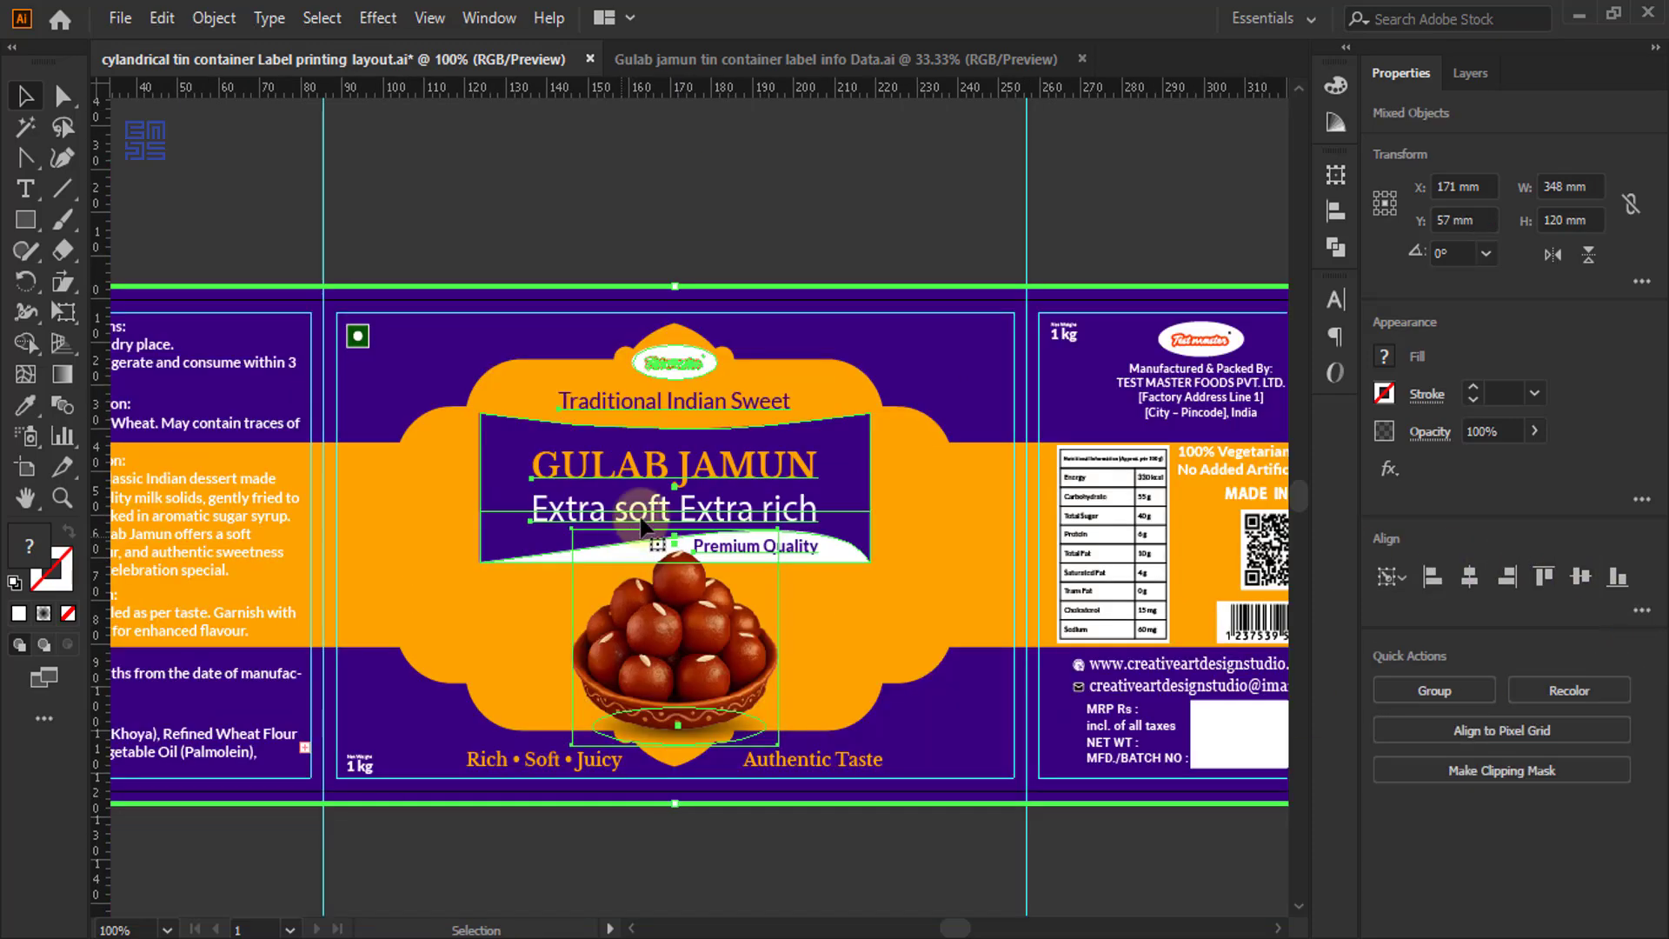
pyautogui.click(781, 186)
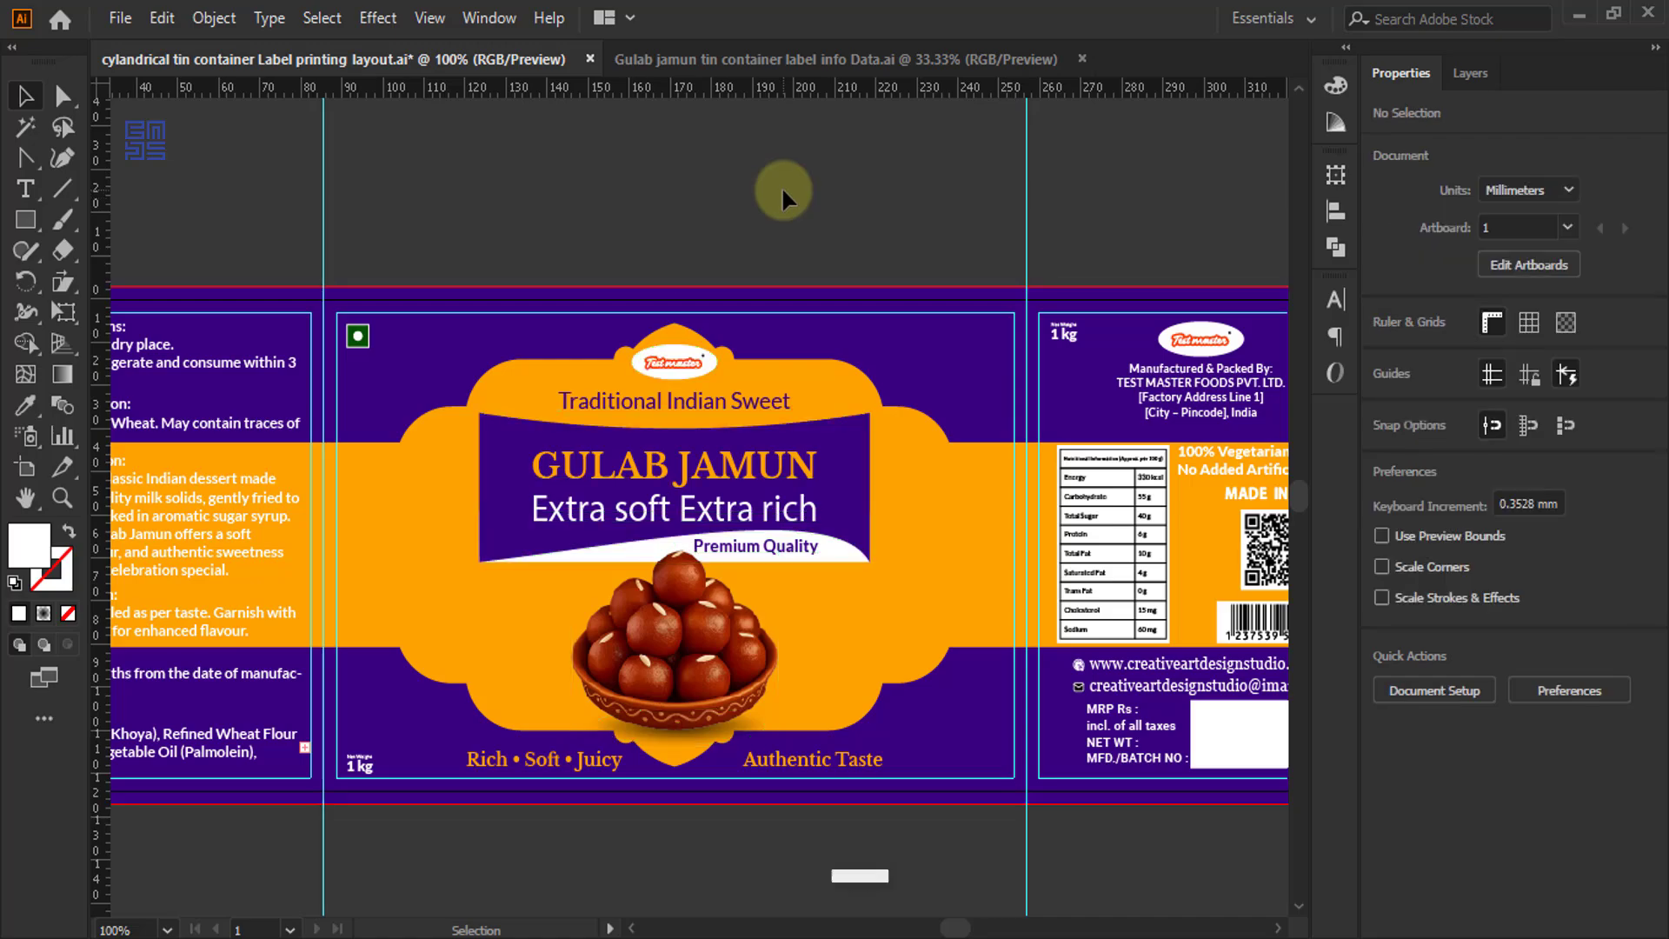
pyautogui.scroll(-1, 792, 313)
pyautogui.scroll(1, 782, 404)
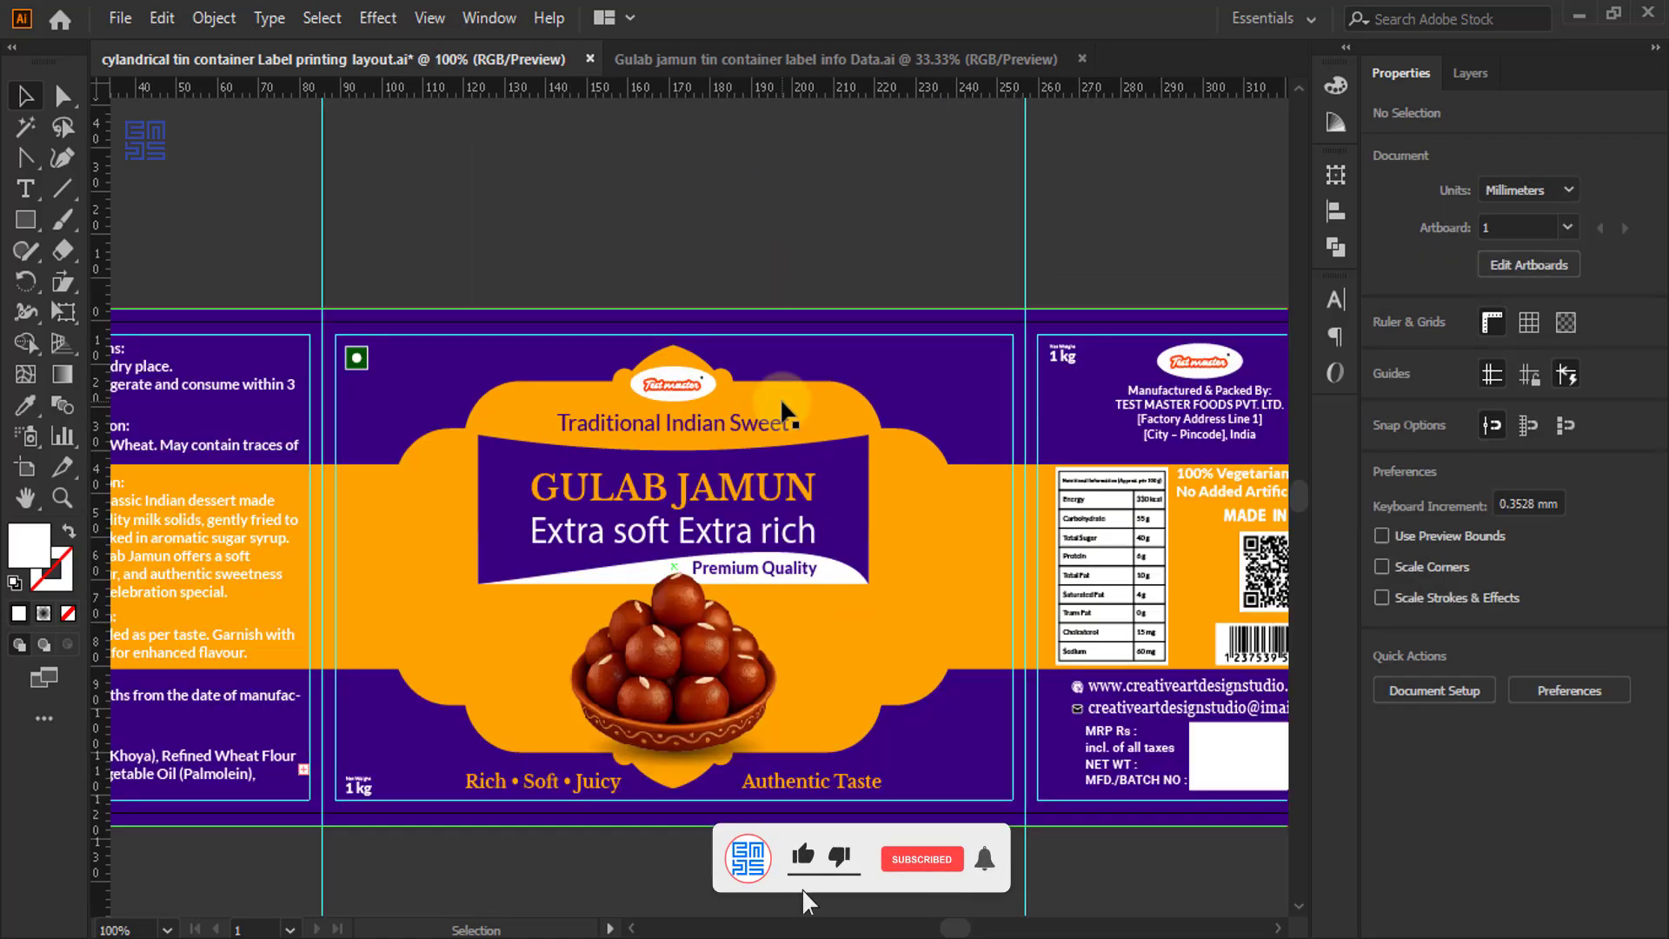
pyautogui.scroll(-1, 782, 404)
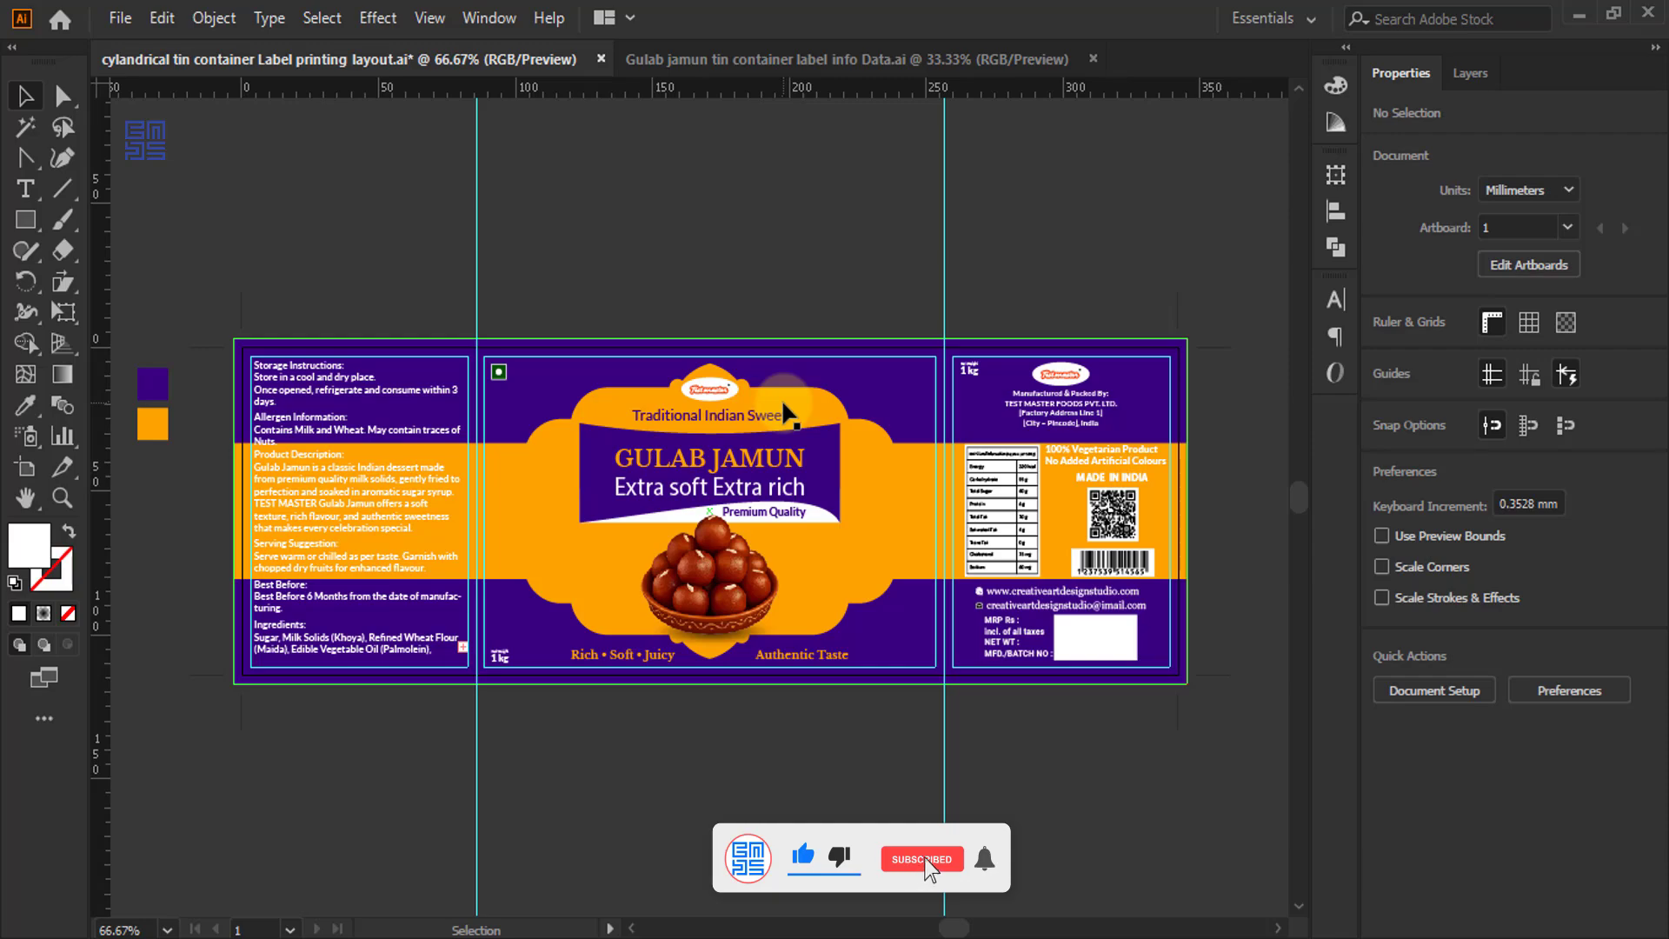